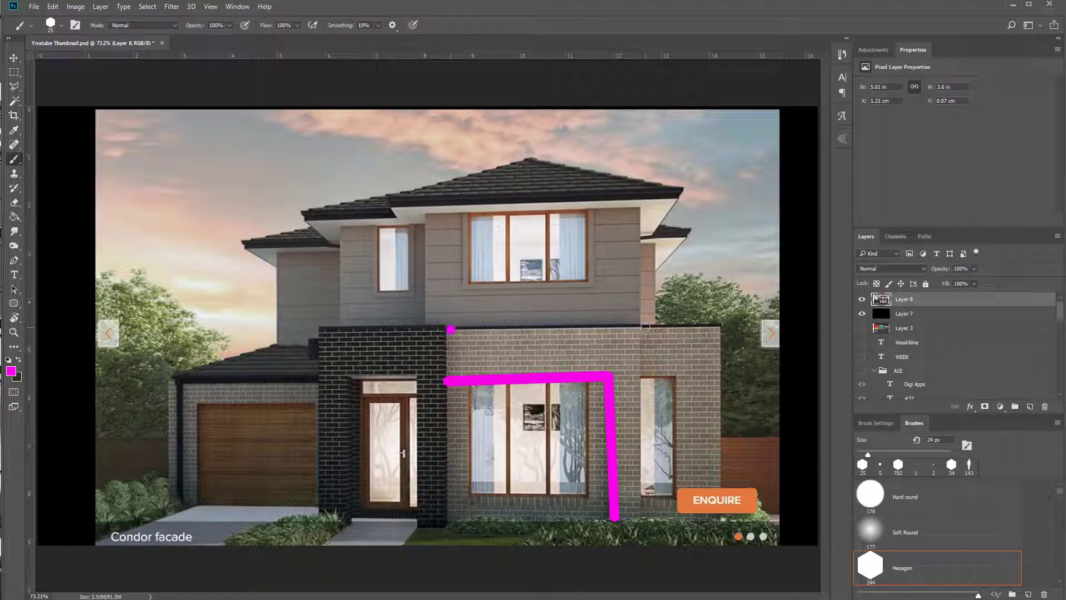
Paint straight magenta lines tracing the brick wall's edge on the facade reference image
{"action": "left_click", "coordinate": [645, 329], "text": "shift"}
{"action": "left_click", "coordinate": [641, 520], "text": "shift"}
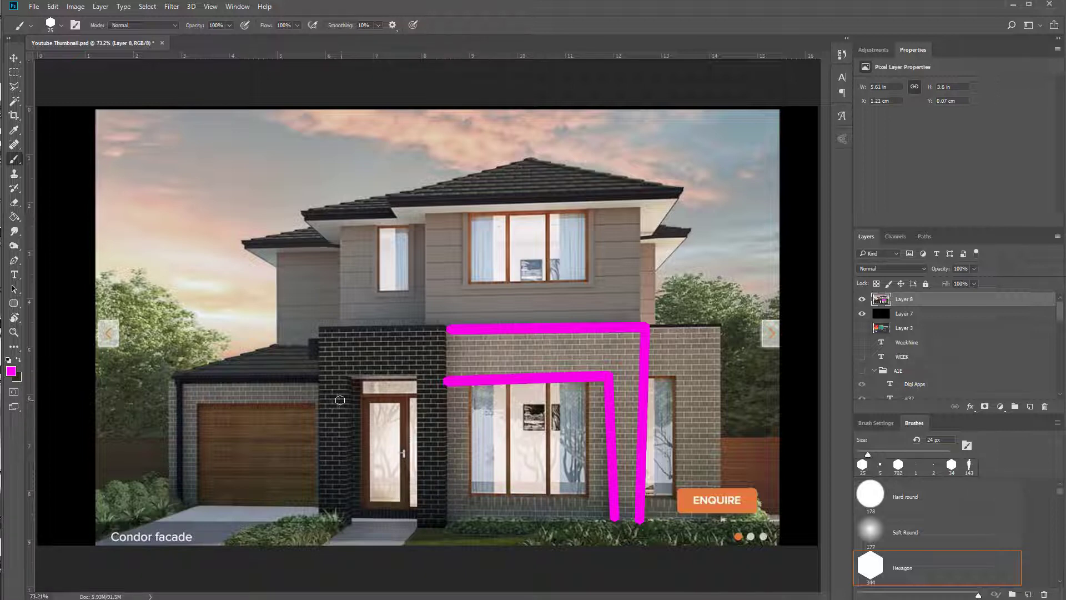
Switch to Revit and open the Ground Floor floor plan view from the project browser
{"action": "left_click", "coordinate": [1013, 5]}
{"action": "middle_click_drag", "start_coordinate": [645, 285], "coordinate": [378, 232]}
{"action": "double_click", "coordinate": [42, 113]}
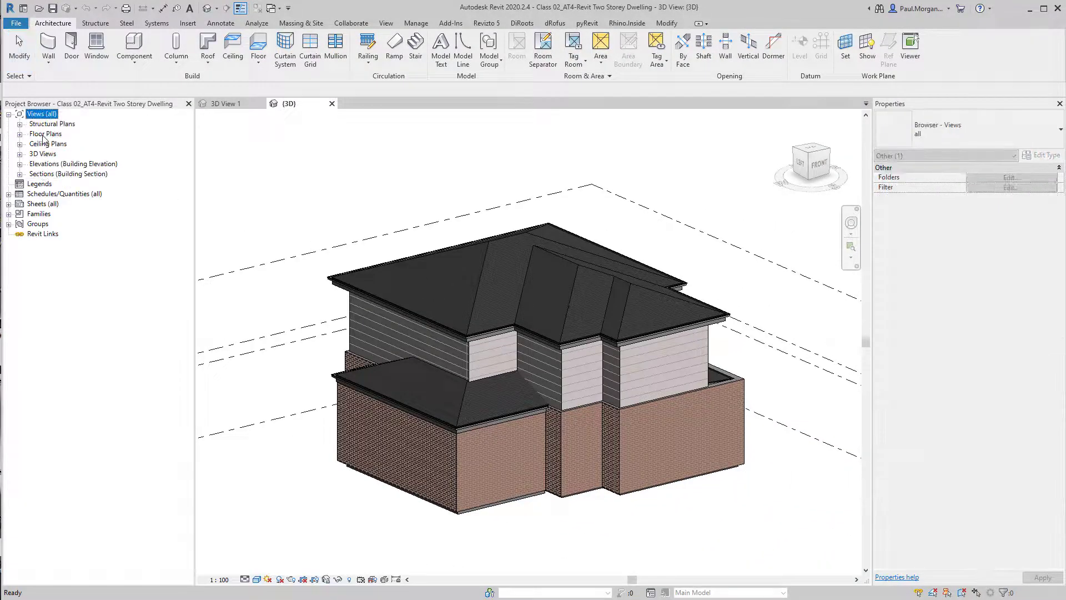
{"action": "double_click", "coordinate": [46, 134]}
{"action": "double_click", "coordinate": [60, 154]}
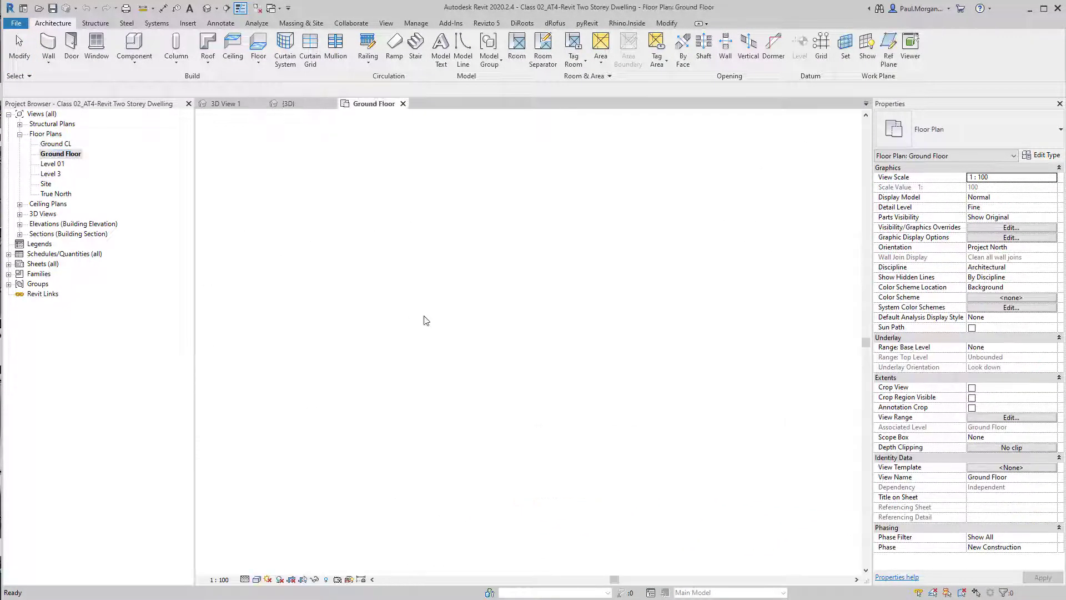
Start the Wall tool near the porch and open the wall type's properties
{"action": "scroll", "coordinate": [564, 363], "scroll_direction": "up", "scroll_amount": 5}
{"action": "middle_click_drag", "start_coordinate": [538, 408], "coordinate": [550, 371]}
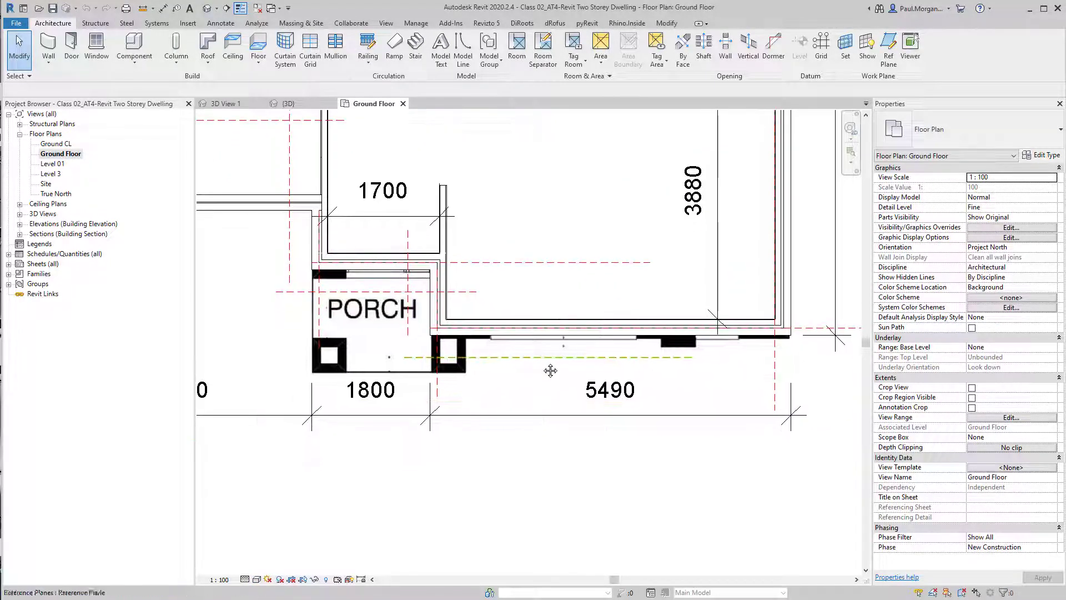
{"action": "middle_click_drag", "start_coordinate": [623, 420], "coordinate": [577, 441]}
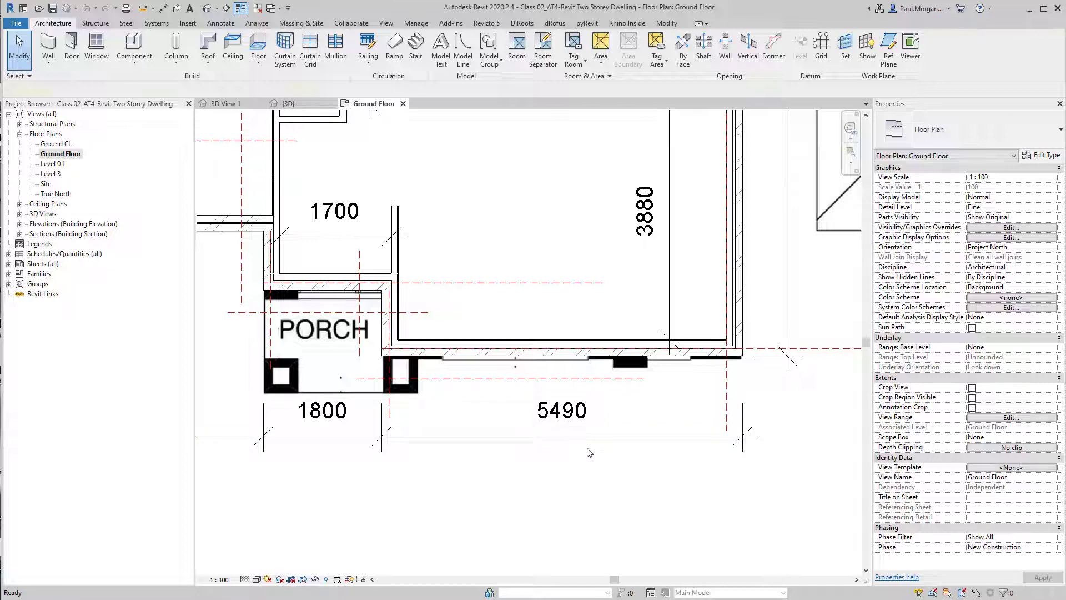
{"action": "key", "text": "w"}
{"action": "key", "text": "a"}
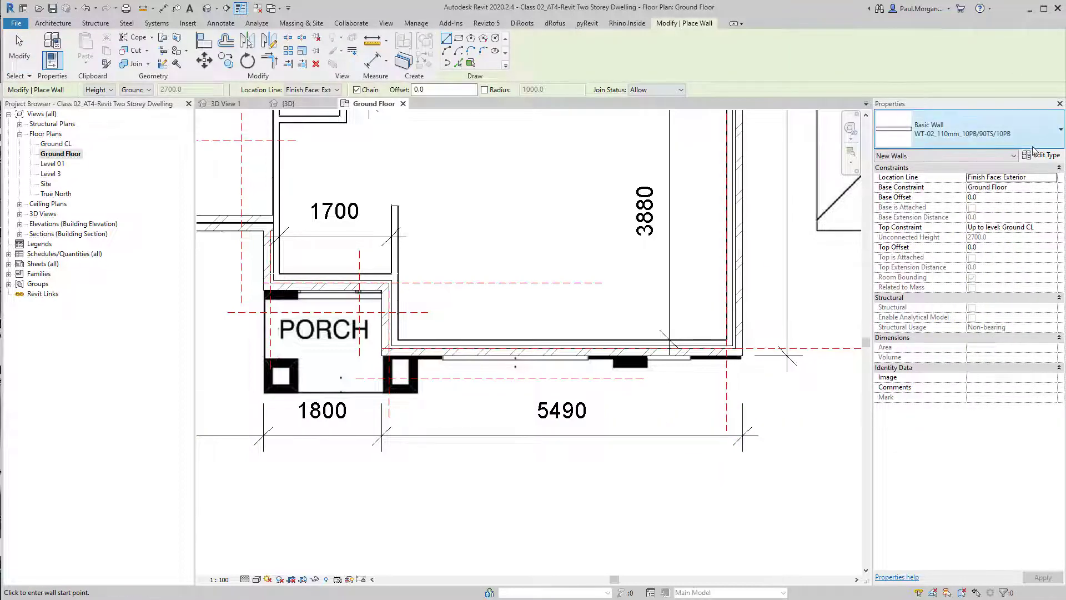
{"action": "left_click", "coordinate": [1034, 158]}
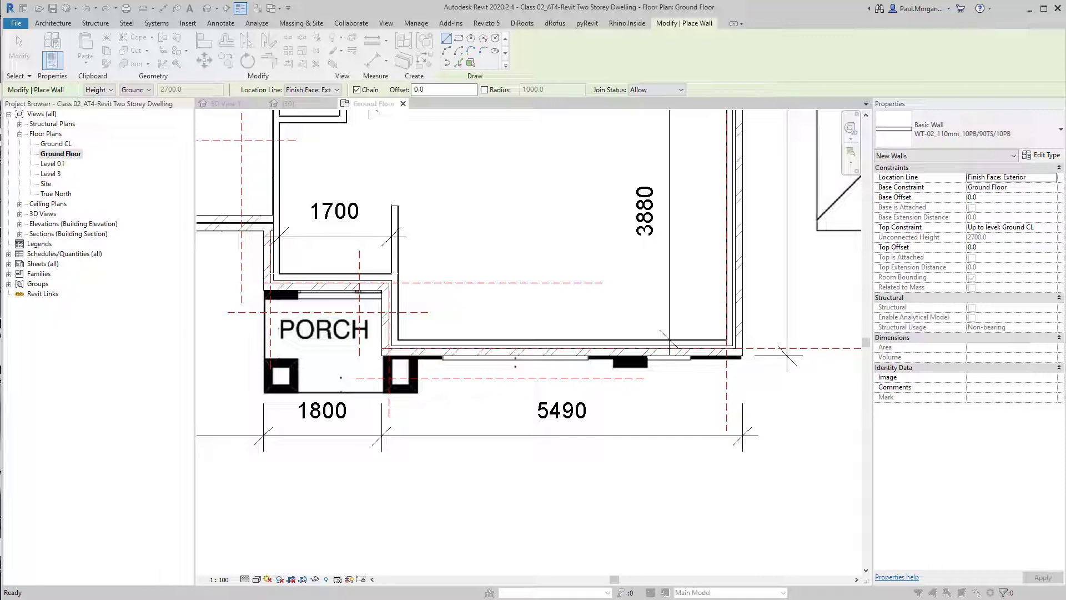
Duplicate the wall type and name it WT05_110mm_-/110BR/-
{"action": "left_click", "coordinate": [656, 332]}
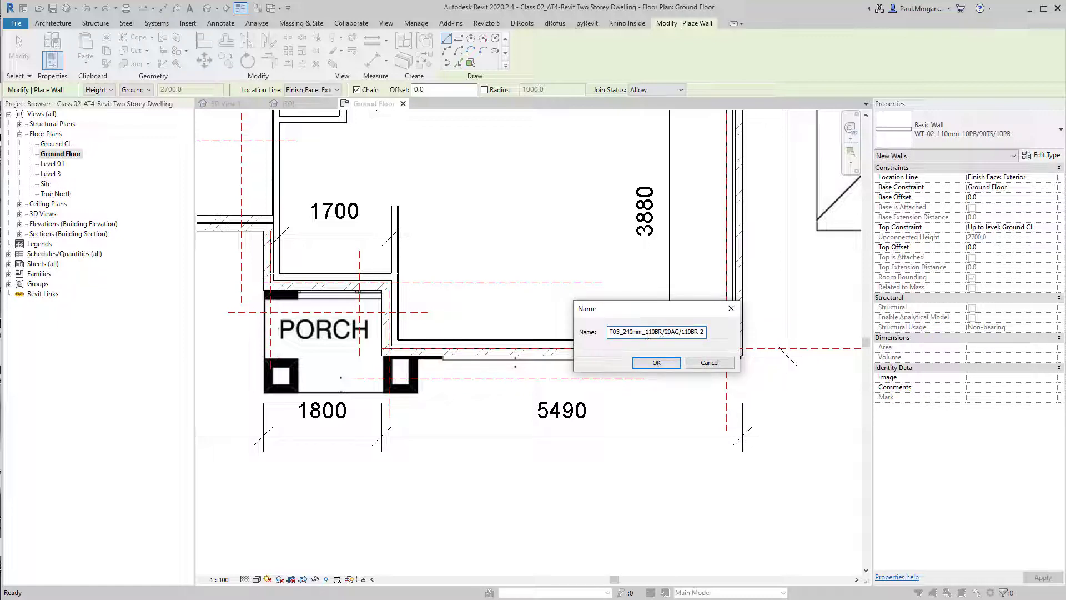
{"action": "type", "text": "-/"}
{"action": "left_click_drag", "start_coordinate": [671, 337], "coordinate": [713, 337]}
{"action": "type", "text": "-"}
{"action": "left_click_drag", "start_coordinate": [690, 333], "coordinate": [610, 337]}
{"action": "left_click", "coordinate": [629, 333]}
{"action": "key", "text": "BackSpace"}
{"action": "type", "text": "5"}
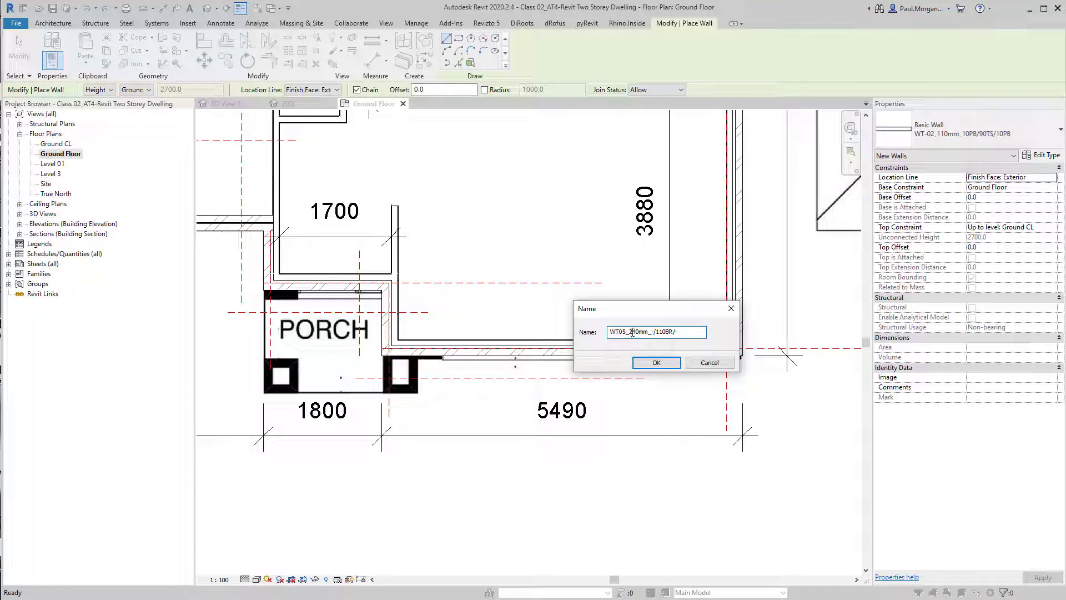
{"action": "key", "text": "Delete"}
{"action": "key", "text": "Delete"}
{"action": "key", "text": "BackSpace"}
{"action": "type", "text": "110"}
{"action": "left_click_drag", "start_coordinate": [657, 334], "coordinate": [698, 345]}
{"action": "left_click", "coordinate": [697, 336]}
{"action": "left_click", "coordinate": [655, 363]}
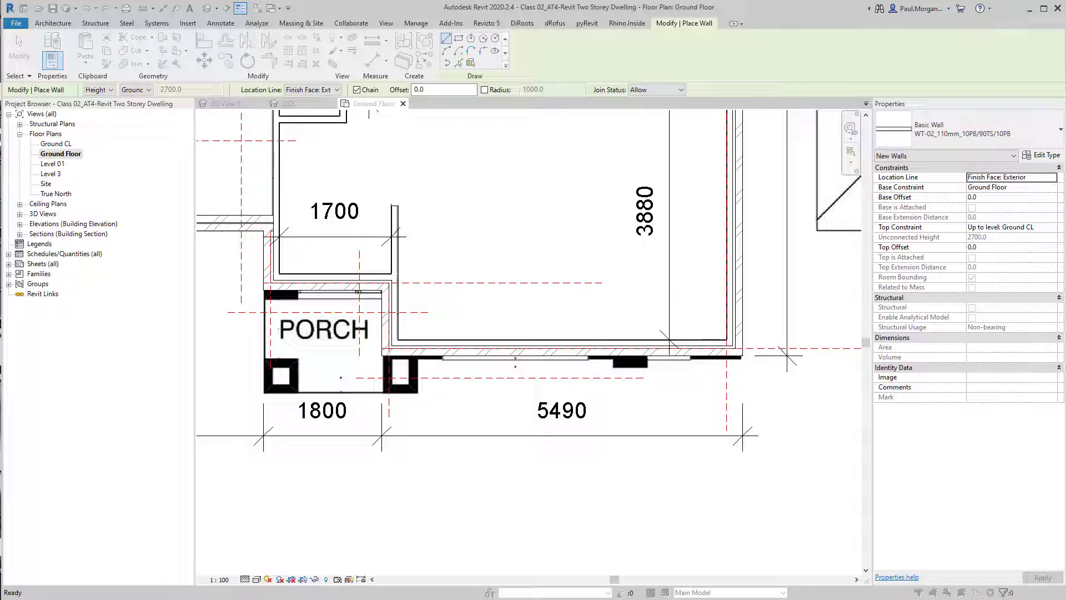
Open the wall structure with preview and delete the first brick layer and the air layer
{"action": "left_click_drag", "start_coordinate": [1065, 67], "coordinate": [713, 89]}
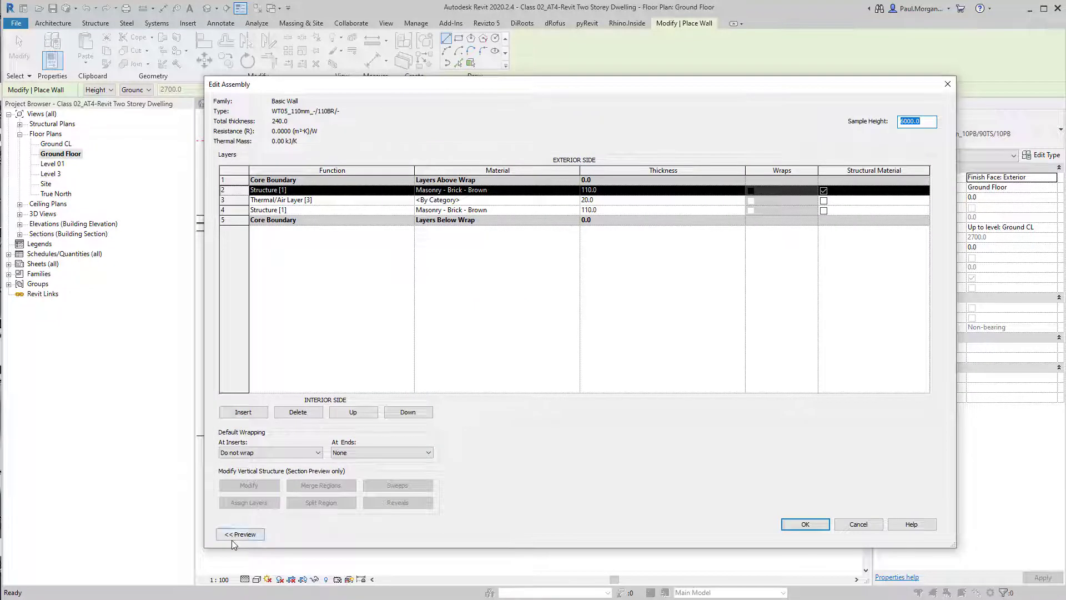
{"action": "left_click", "coordinate": [240, 534]}
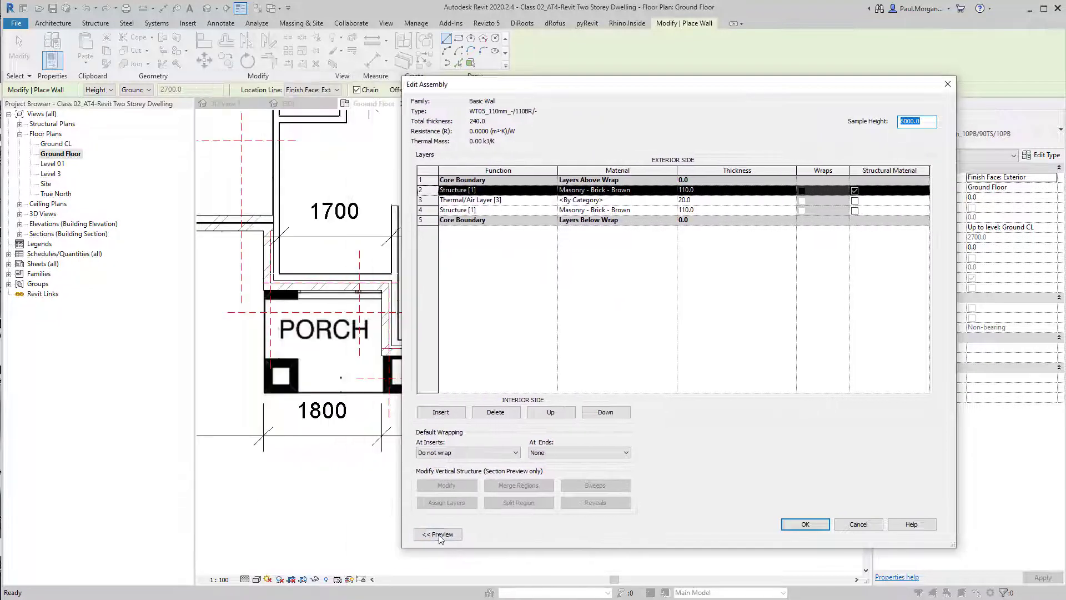
{"action": "left_click", "coordinate": [439, 534]}
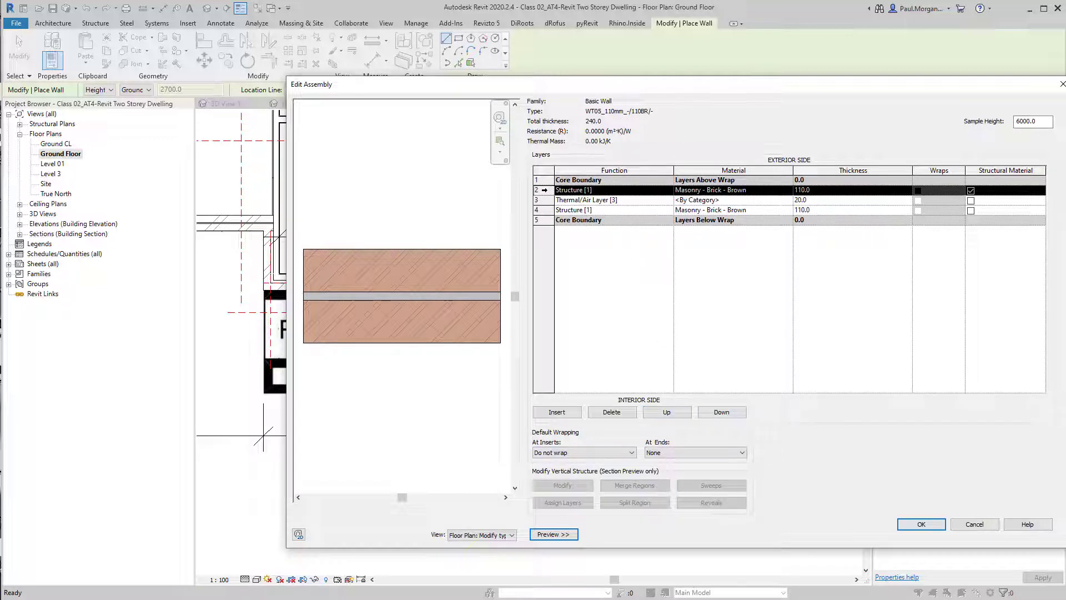
{"action": "left_click", "coordinate": [611, 413]}
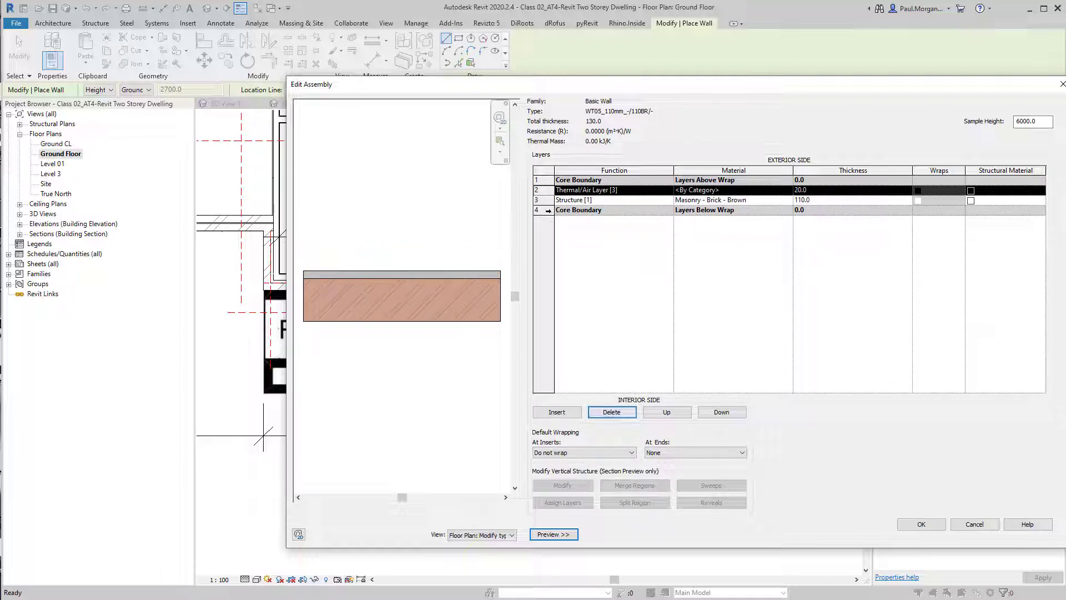
{"action": "left_click", "coordinate": [611, 412]}
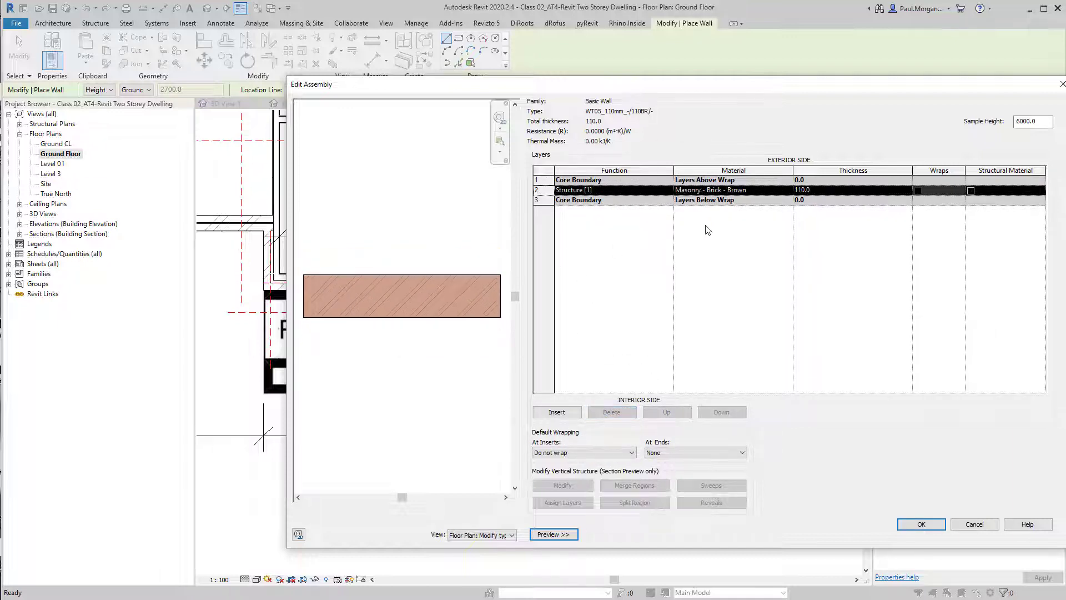
Duplicate the Masonry - Brick - Brown material for the remaining layer and rename it Black brick
{"action": "left_click", "coordinate": [790, 192]}
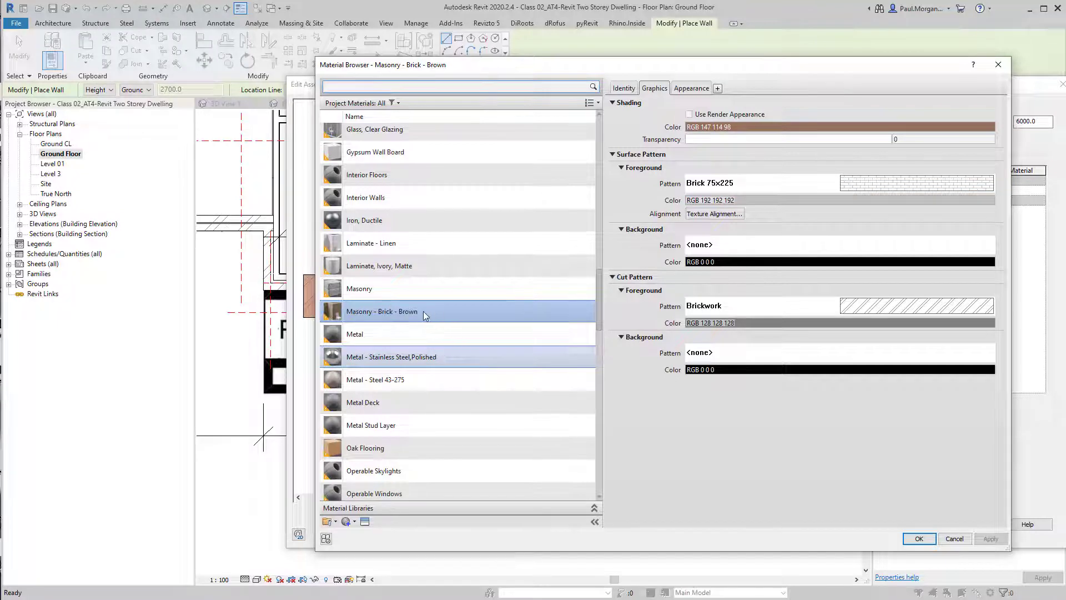
{"action": "right_click", "coordinate": [391, 314]}
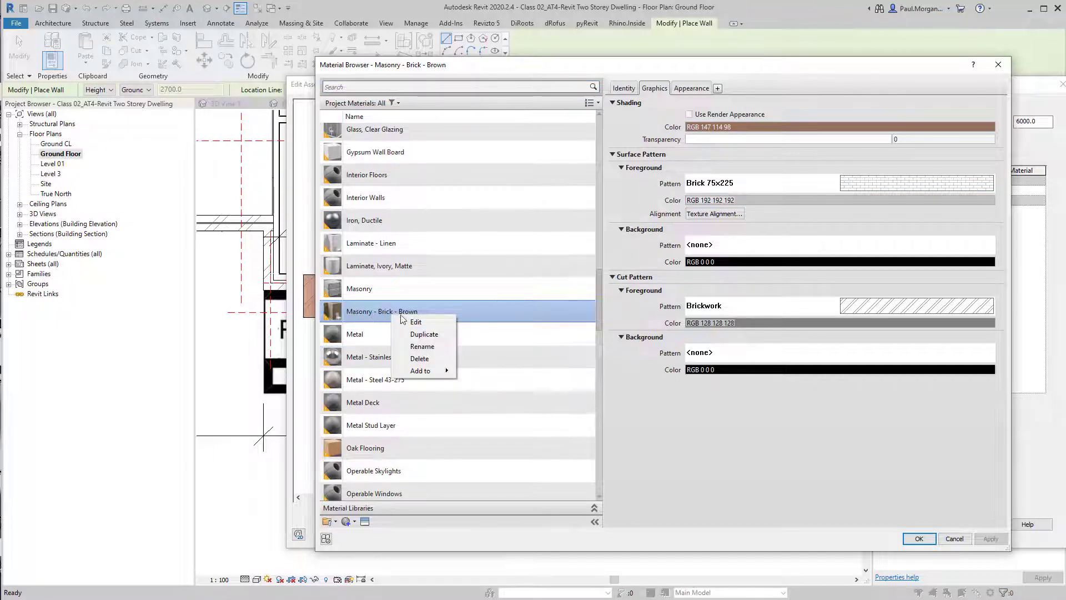
{"action": "left_click", "coordinate": [424, 334]}
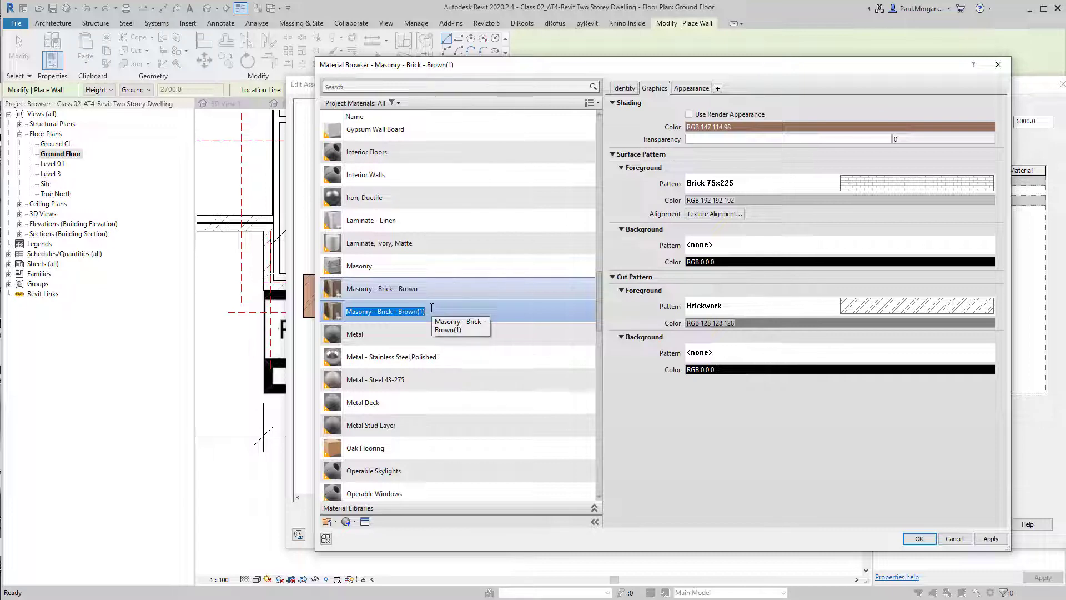
{"action": "type", "text": "Black b"}
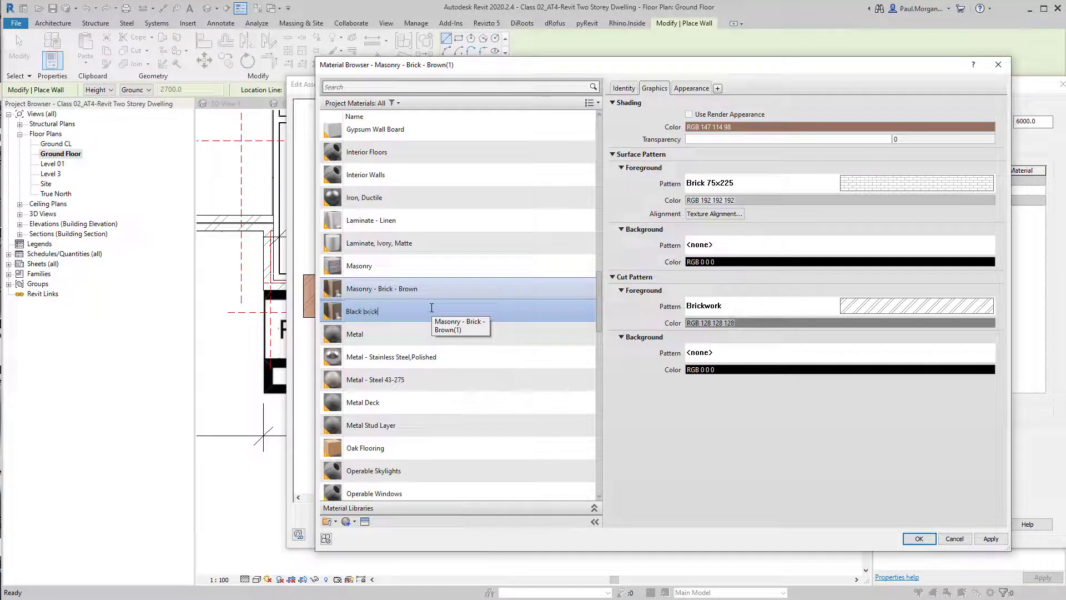
{"action": "type", "text": "rick"}
{"action": "key", "text": "Return"}
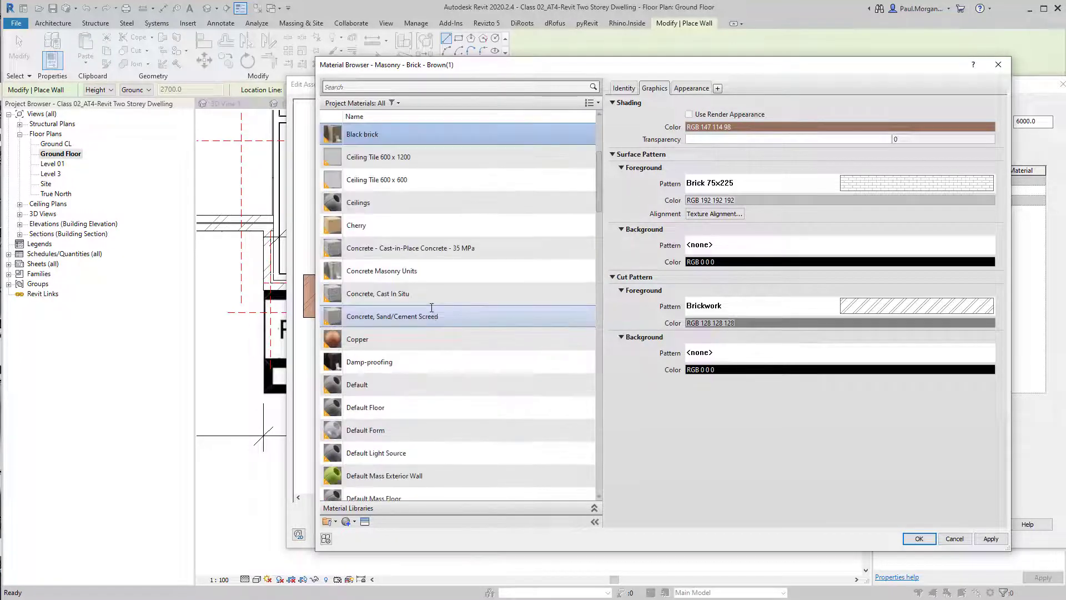
Set the Black brick shading colour to RGB 40 40 40 and confirm the material, assembly and type dialogs
{"action": "left_click", "coordinate": [782, 128]}
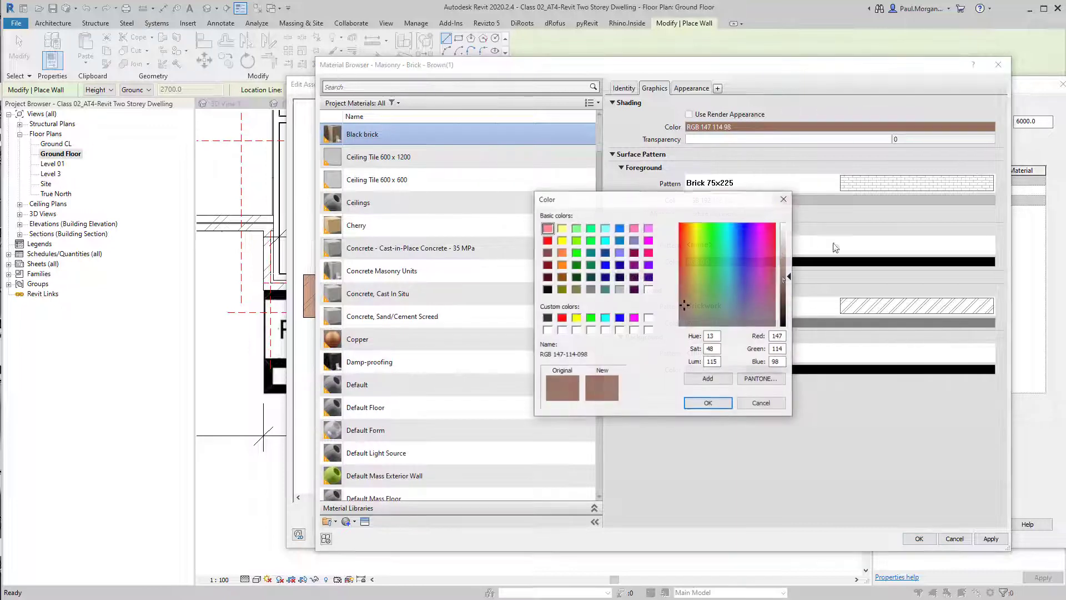
{"action": "double_click", "coordinate": [779, 336]}
{"action": "type", "text": "40"}
{"action": "key", "text": "Tab"}
{"action": "type", "text": "40"}
{"action": "key", "text": "Tab"}
{"action": "type", "text": "40"}
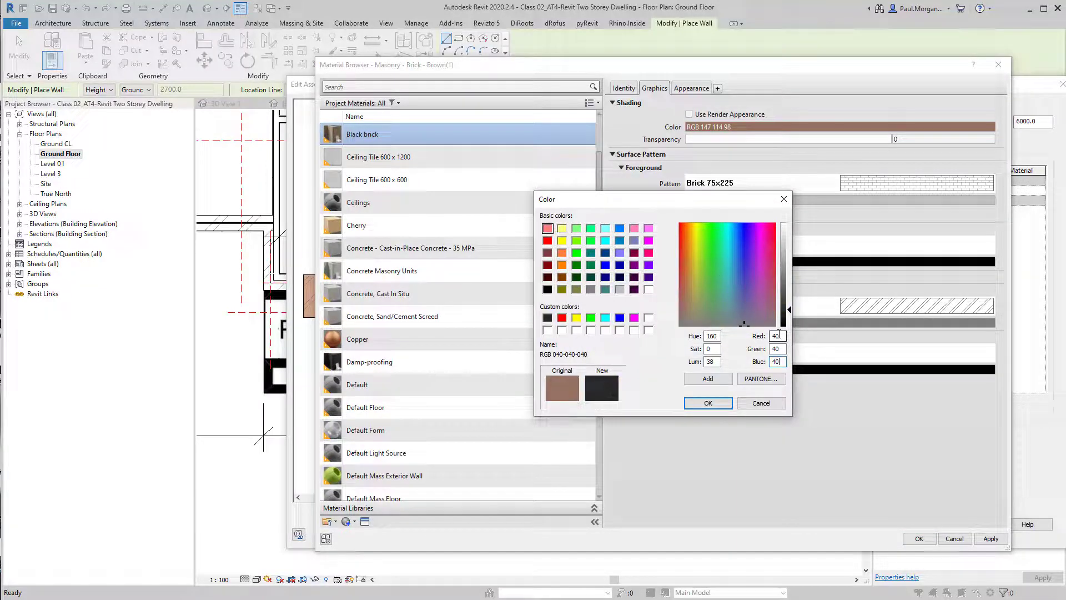
{"action": "left_click", "coordinate": [721, 403]}
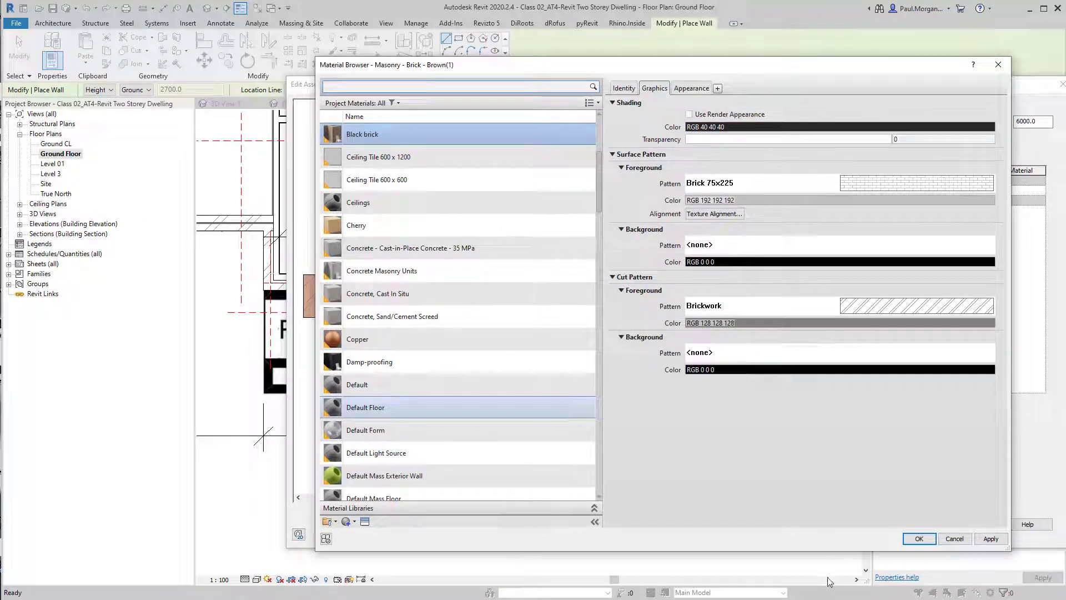
{"action": "left_click", "coordinate": [919, 539]}
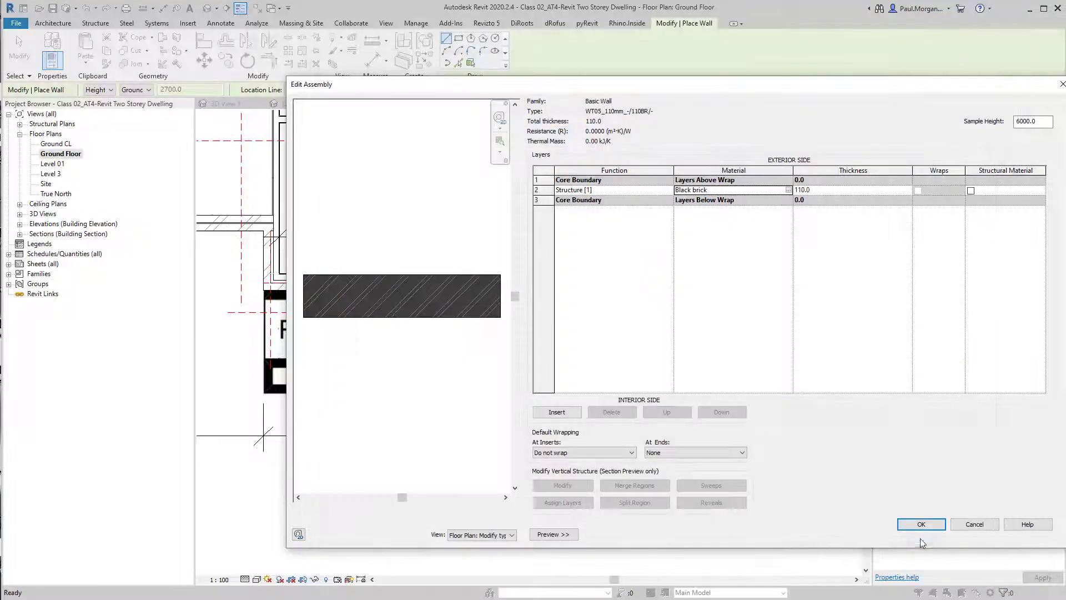
{"action": "left_click", "coordinate": [921, 524]}
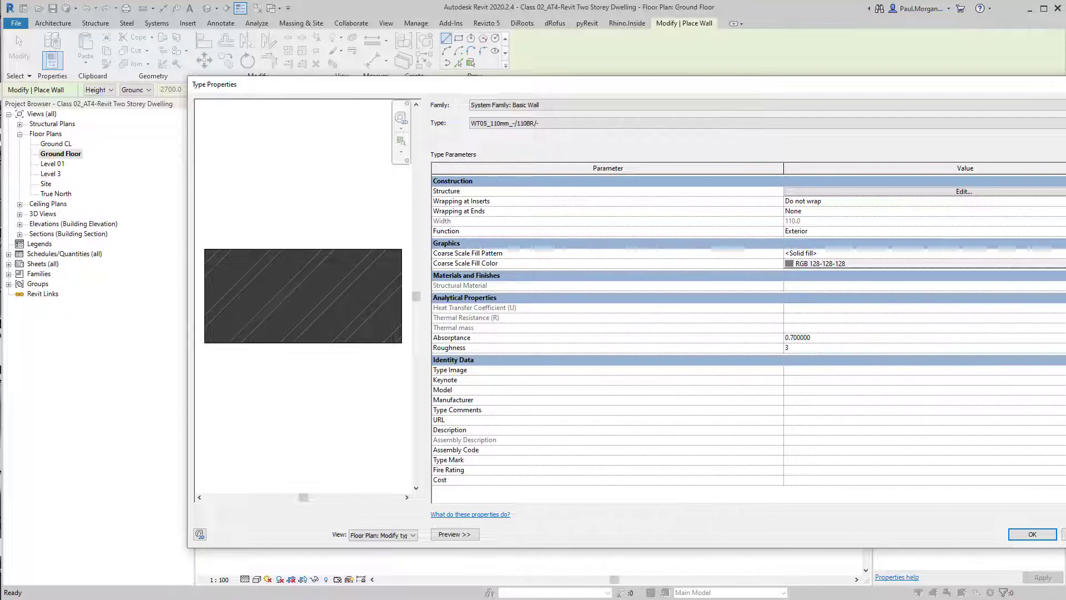
{"action": "left_click_drag", "start_coordinate": [1065, 289], "coordinate": [930, 289]}
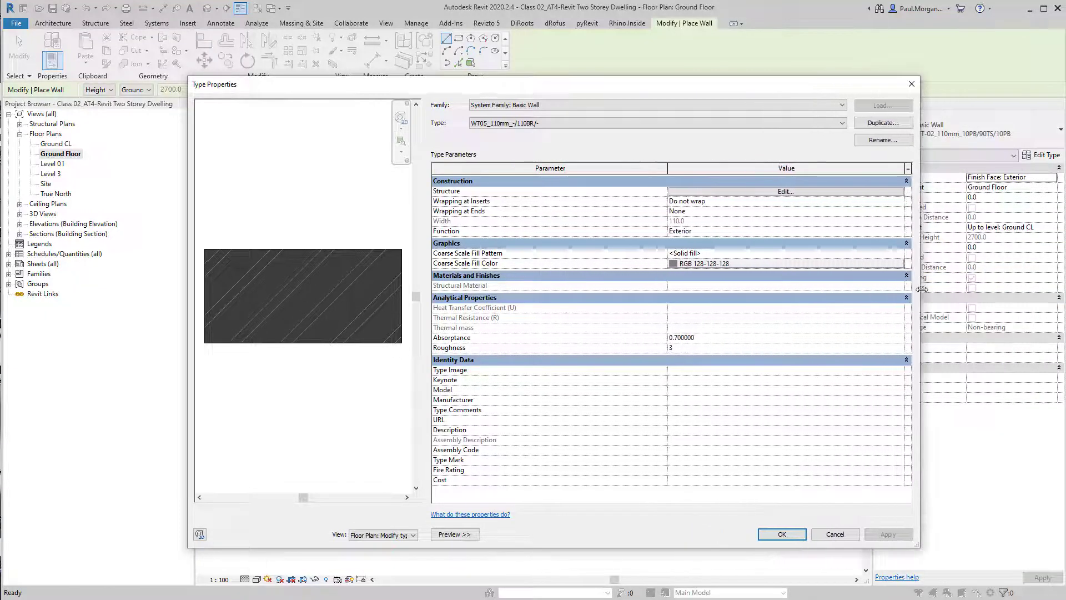
{"action": "left_click", "coordinate": [780, 534]}
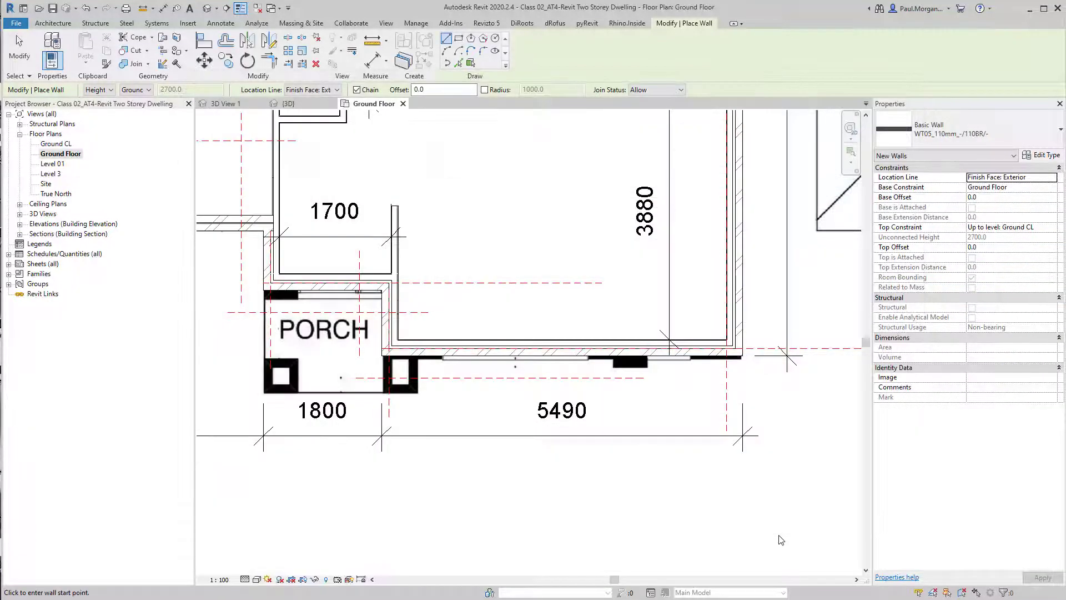
Set the wall's top constraint to Up to level: Level 01
{"action": "scroll", "coordinate": [673, 415], "scroll_direction": "up", "scroll_amount": 4}
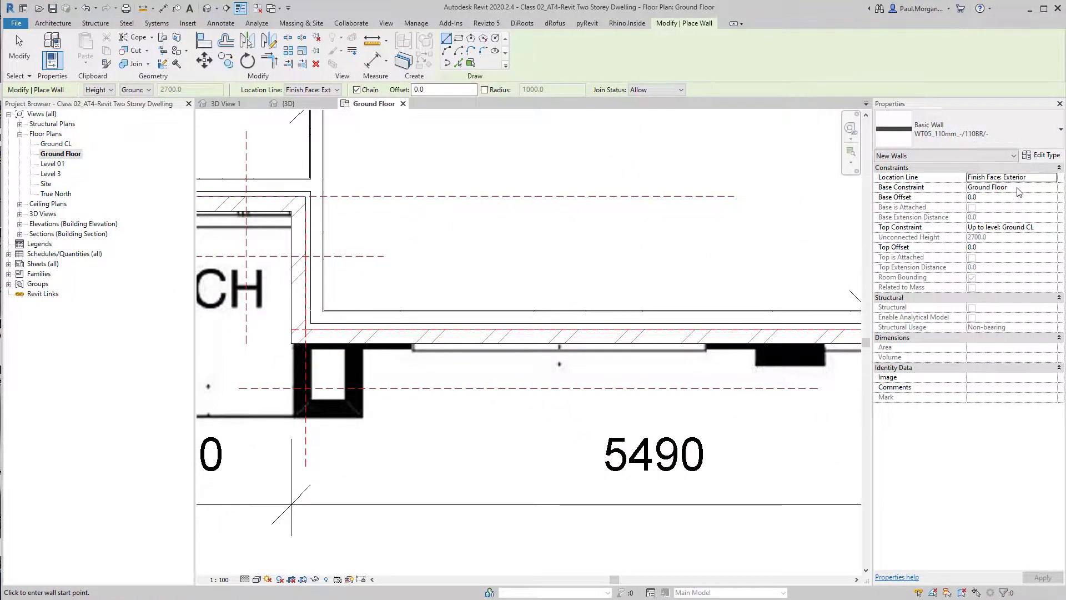
{"action": "left_click", "coordinate": [1052, 227]}
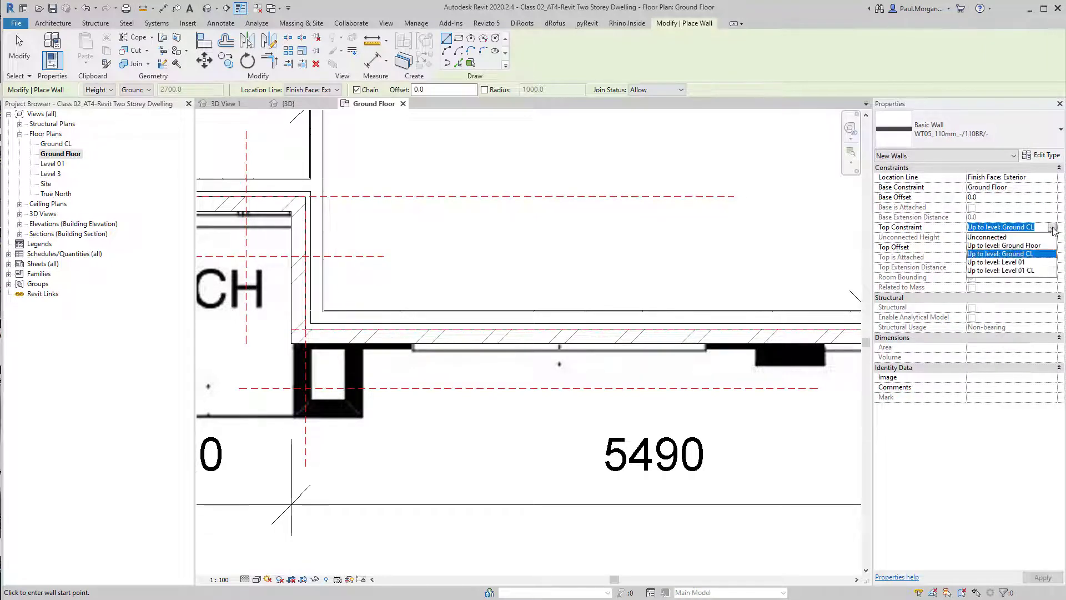
{"action": "left_click", "coordinate": [1030, 261]}
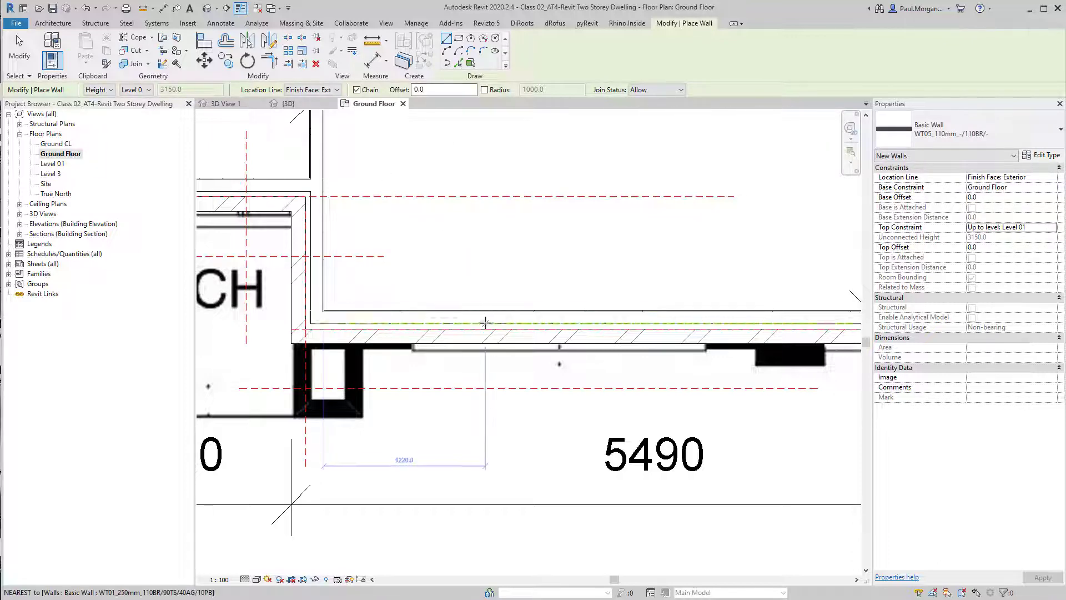
Draw a wall about 3980 mm long along the front face between the two brick piers, then end the chain
{"action": "scroll", "coordinate": [486, 330], "scroll_direction": "down", "scroll_amount": 1}
{"action": "mouse_move", "coordinate": [510, 395]}
{"action": "middle_mouse_down"}
{"action": "mouse_move", "coordinate": [672, 386]}
{"action": "mouse_move", "coordinate": [522, 400]}
{"action": "middle_mouse_up"}
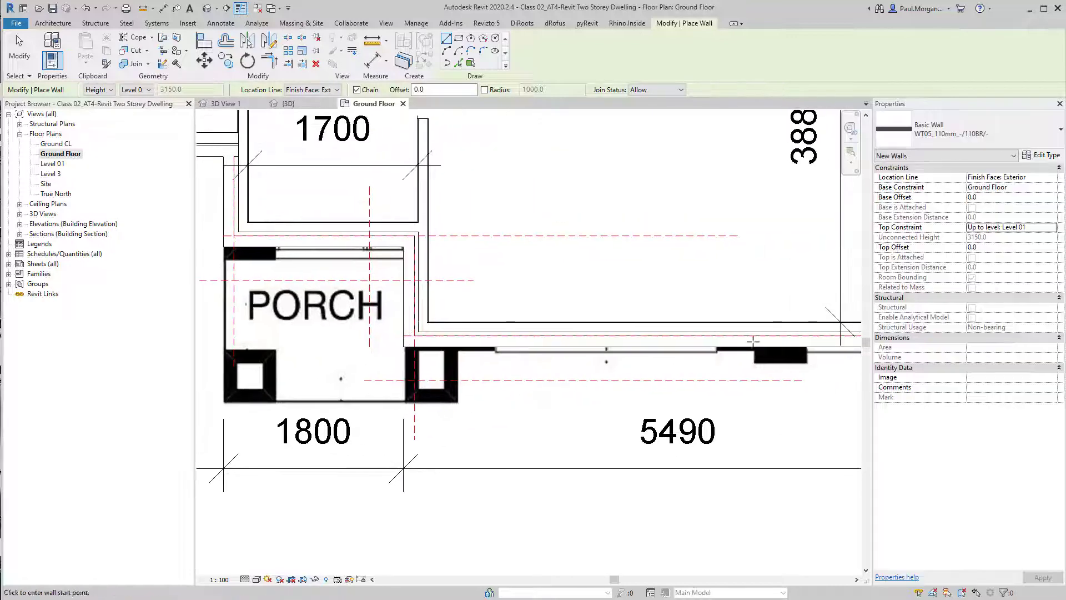
{"action": "scroll", "coordinate": [807, 342], "scroll_direction": "up", "scroll_amount": 2}
{"action": "left_click", "coordinate": [805, 346]}
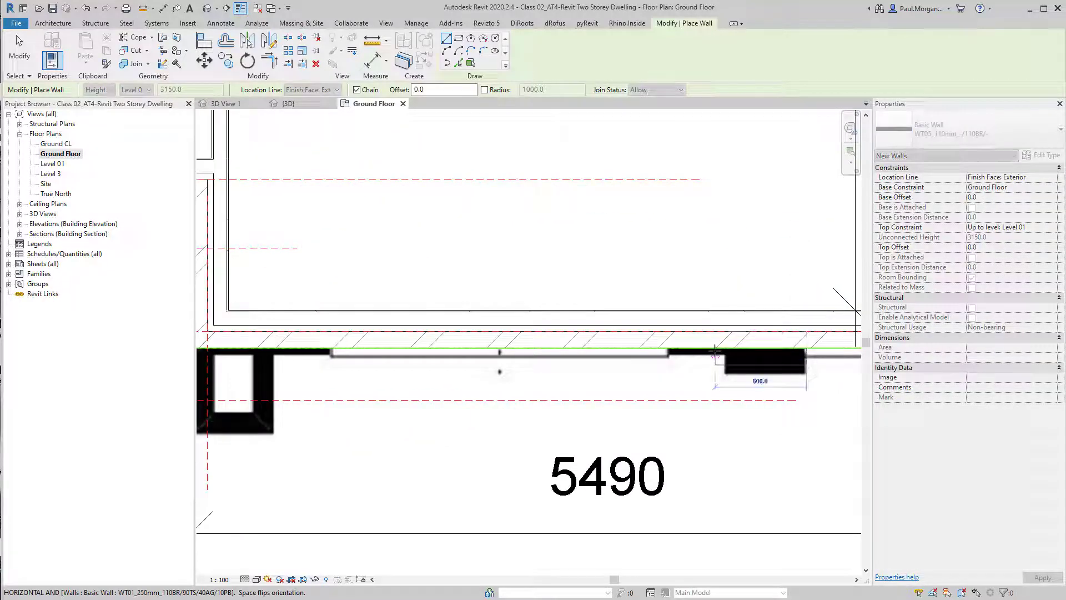
{"action": "middle_click_drag", "start_coordinate": [272, 350], "coordinate": [390, 333]}
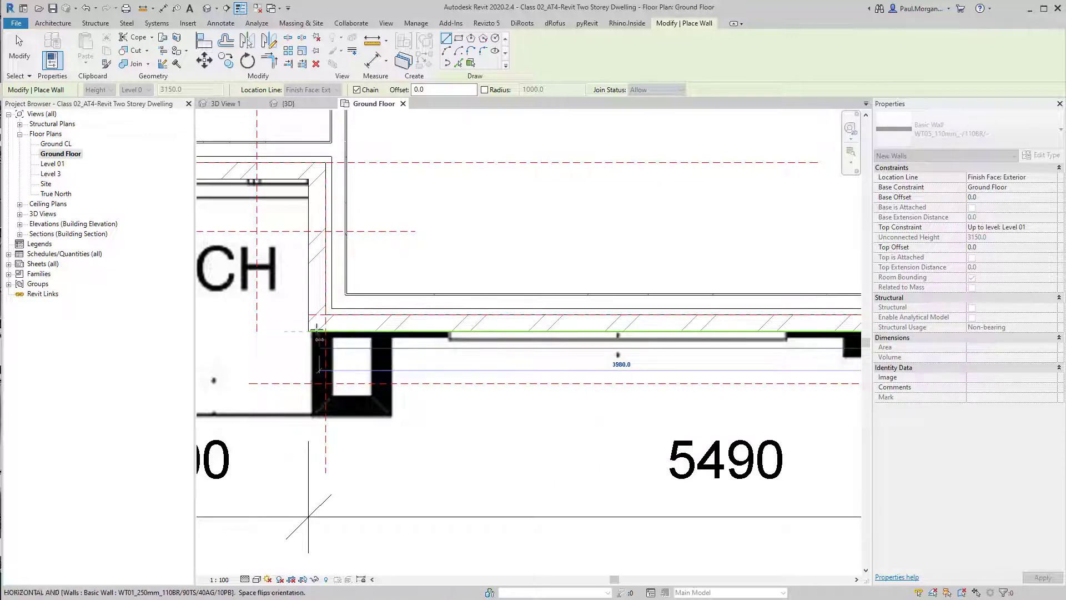
{"action": "left_click", "coordinate": [308, 331]}
{"action": "key", "text": "Escape"}
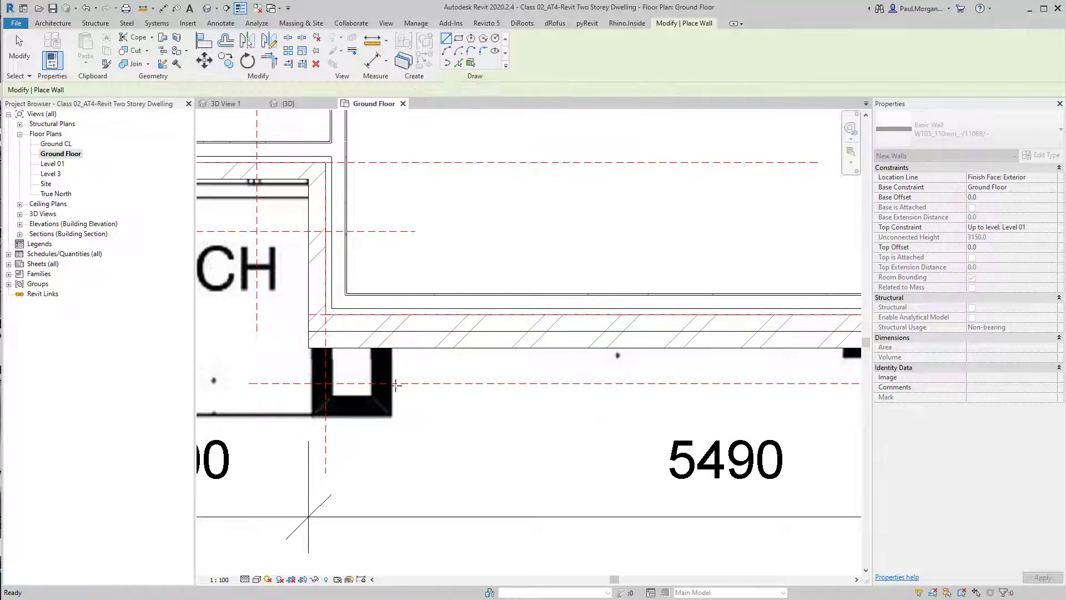
Draw walls down the right pier's left face and across its front, about 520 mm long, then exit the command
{"action": "middle_click_drag", "start_coordinate": [308, 331], "coordinate": [455, 312]}
{"action": "left_click", "coordinate": [455, 312]}
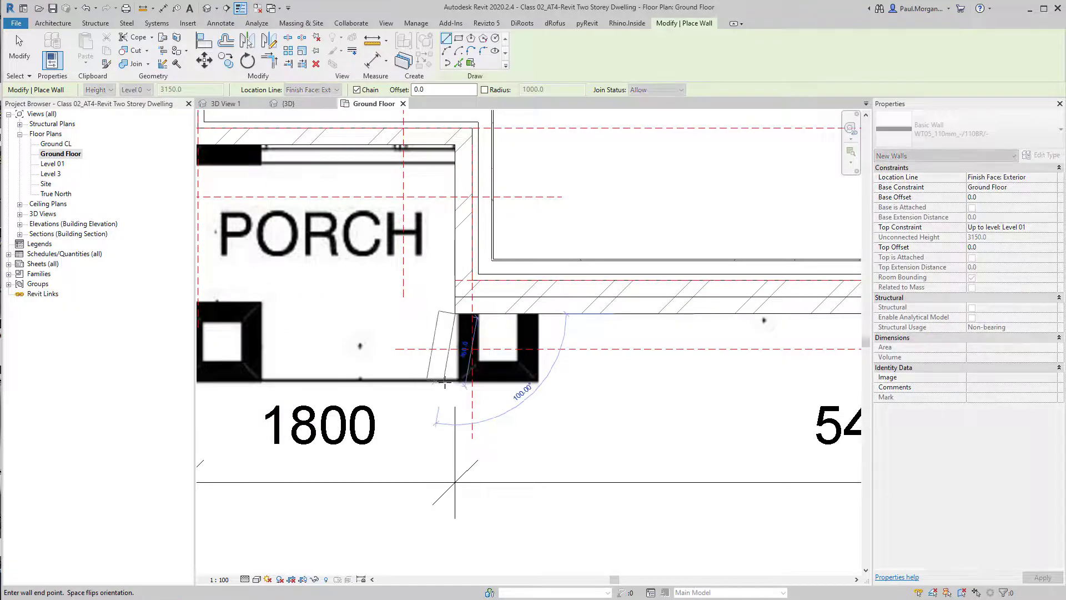
{"action": "left_click", "coordinate": [457, 379]}
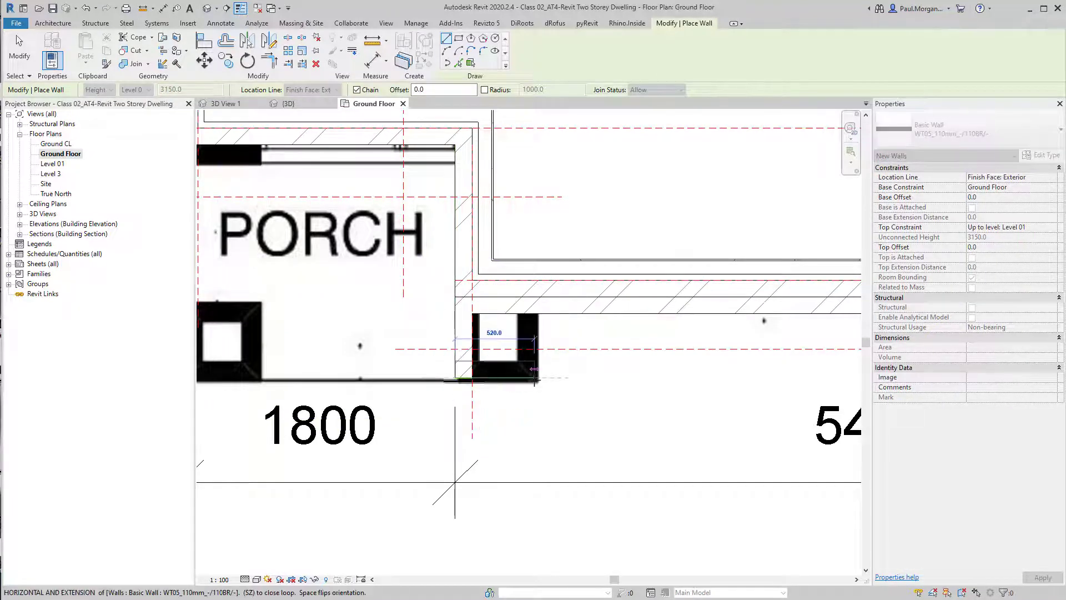
{"action": "left_click", "coordinate": [538, 379]}
{"action": "key", "text": "Escape"}
{"action": "key", "text": "Escape"}
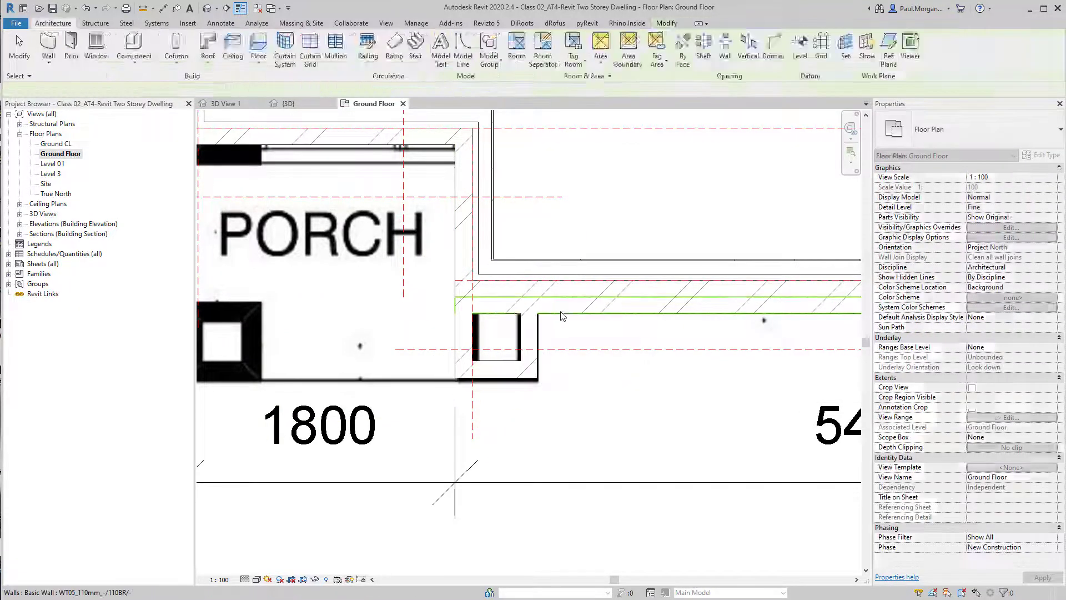
Drag the long front wall's end back to the right pier's outer edge and unjoin the conflicting elements
{"action": "left_click", "coordinate": [466, 304]}
{"action": "left_click_drag", "start_coordinate": [465, 298], "coordinate": [538, 297]}
{"action": "key", "text": "Escape"}
{"action": "left_click", "coordinate": [522, 331]}
{"action": "left_click", "coordinate": [554, 311]}
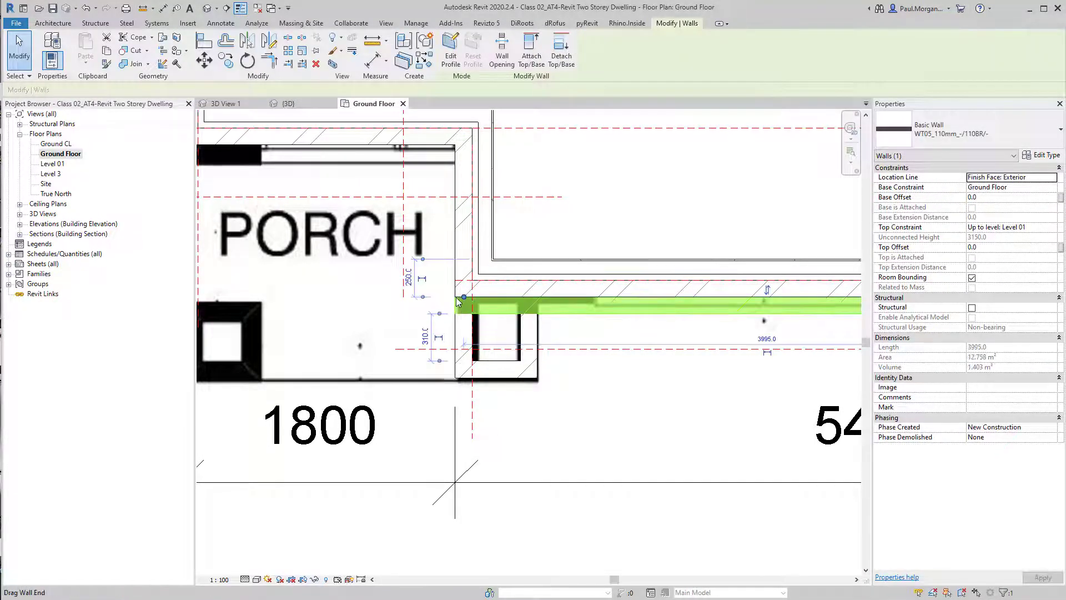
{"action": "left_click_drag", "start_coordinate": [465, 299], "coordinate": [567, 296]}
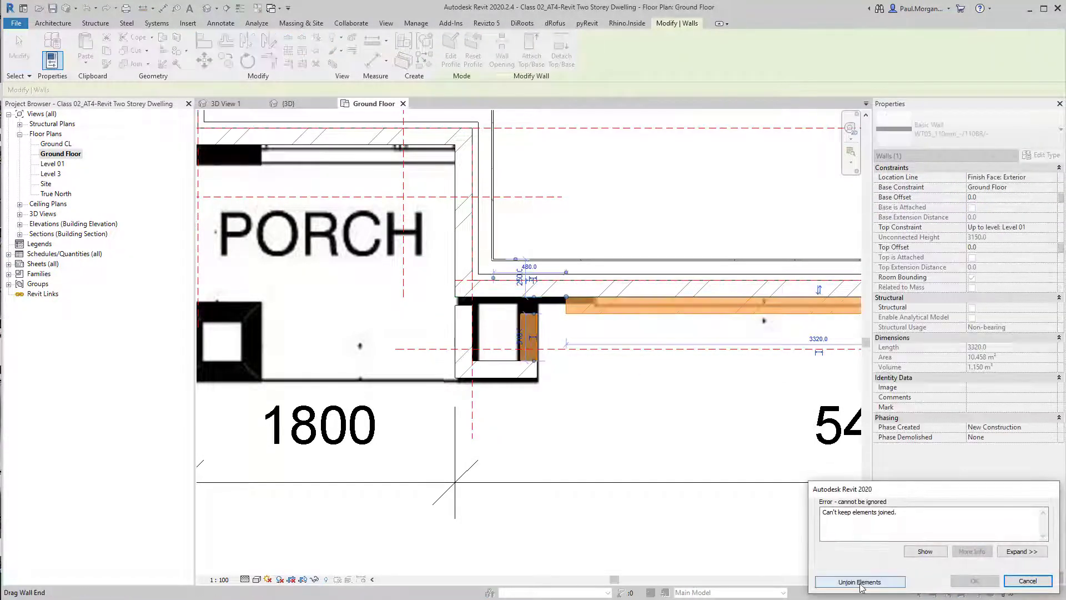
{"action": "left_click", "coordinate": [861, 580]}
Inspect the short pier wall and the shortened front wall around the right pier
{"action": "left_click", "coordinate": [531, 333]}
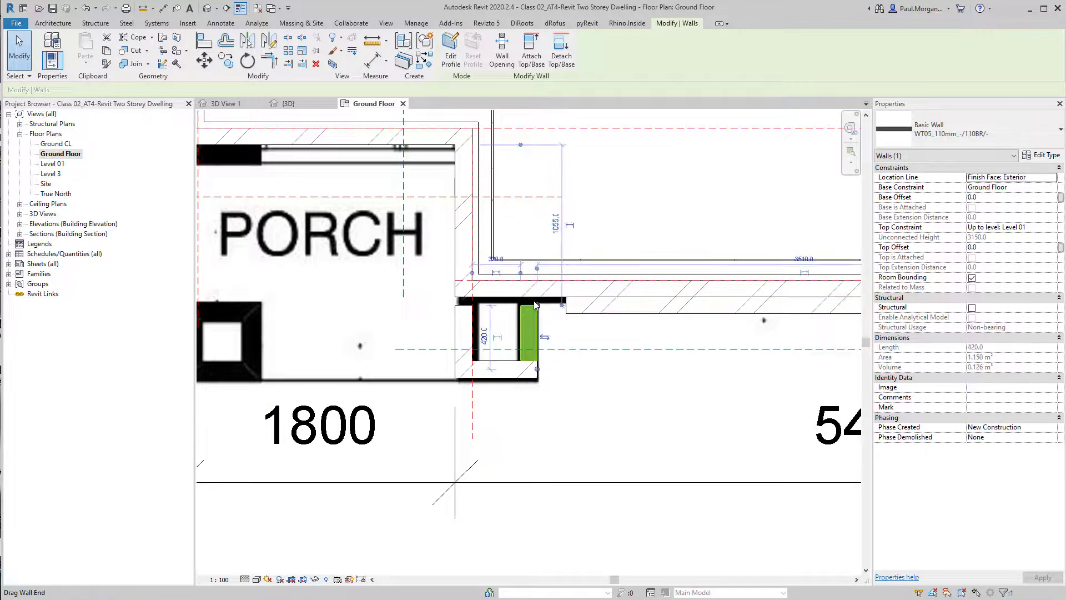
{"action": "scroll", "coordinate": [533, 332], "scroll_direction": "up", "scroll_amount": 3}
{"action": "middle_click_drag", "start_coordinate": [535, 331], "coordinate": [575, 353]}
{"action": "key", "text": "Escape"}
{"action": "scroll", "coordinate": [614, 312], "scroll_direction": "down", "scroll_amount": 3}
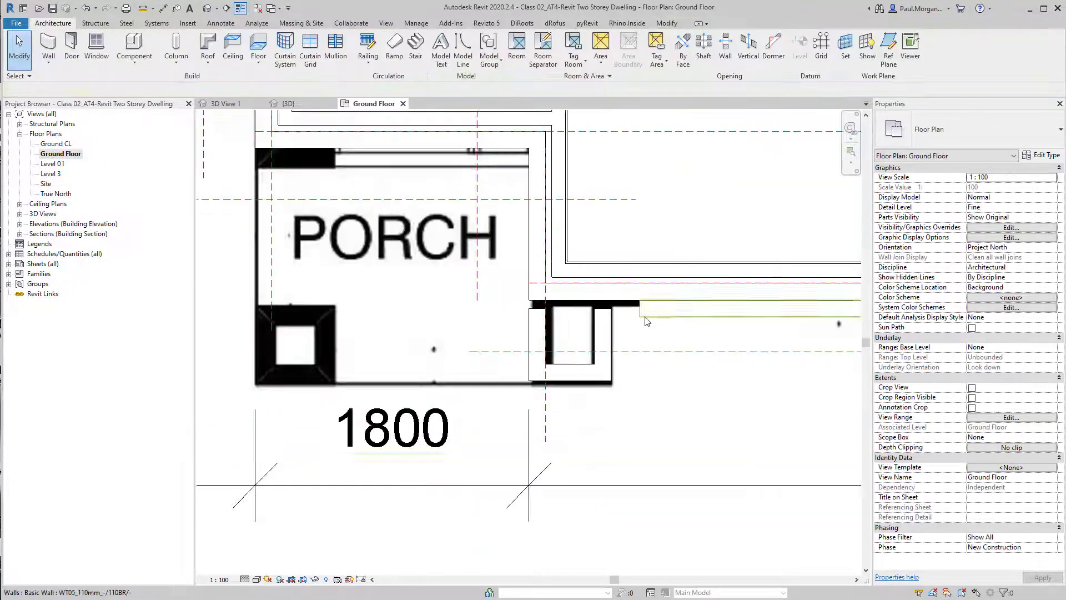
{"action": "left_click", "coordinate": [670, 314]}
{"action": "key", "text": "Escape"}
{"action": "left_click", "coordinate": [663, 316]}
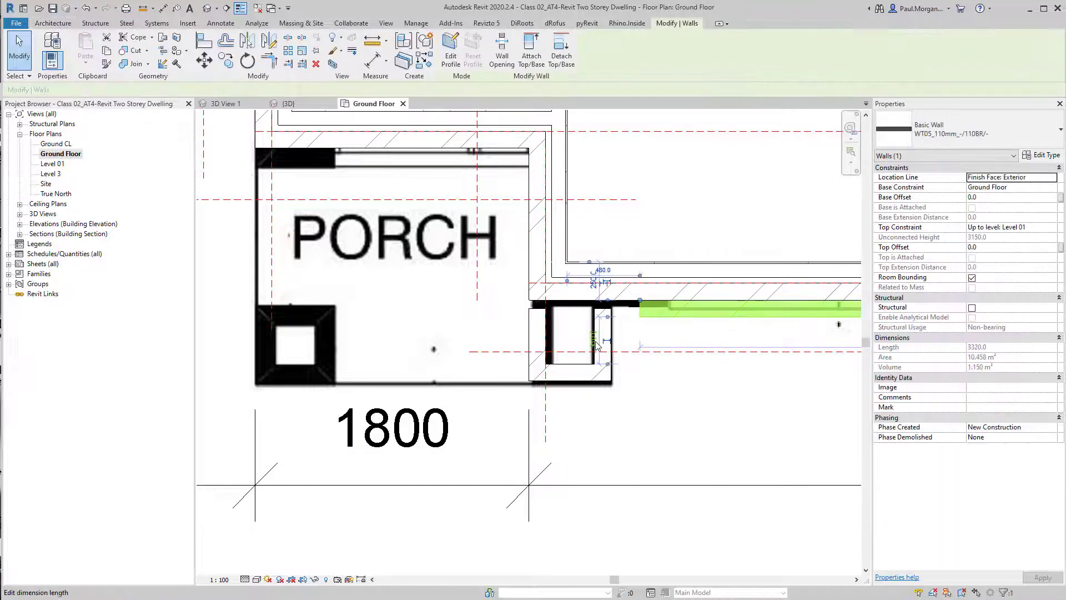
{"action": "left_click", "coordinate": [537, 349]}
{"action": "key", "text": "Escape"}
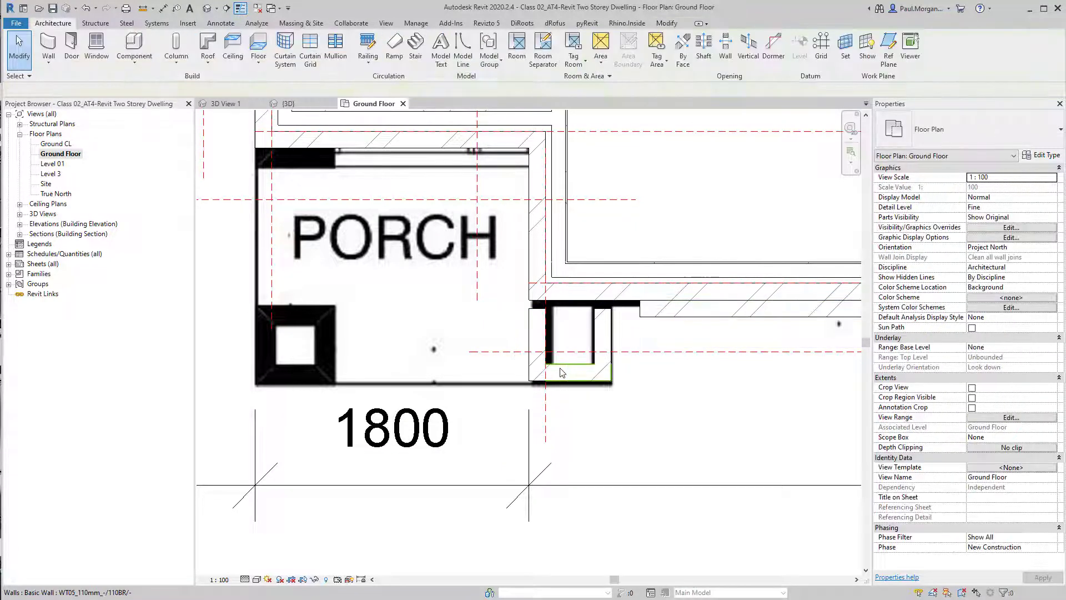
{"action": "left_click", "coordinate": [612, 340]}
{"action": "key", "text": "Escape"}
{"action": "middle_click_drag", "start_coordinate": [468, 348], "coordinate": [573, 359]}
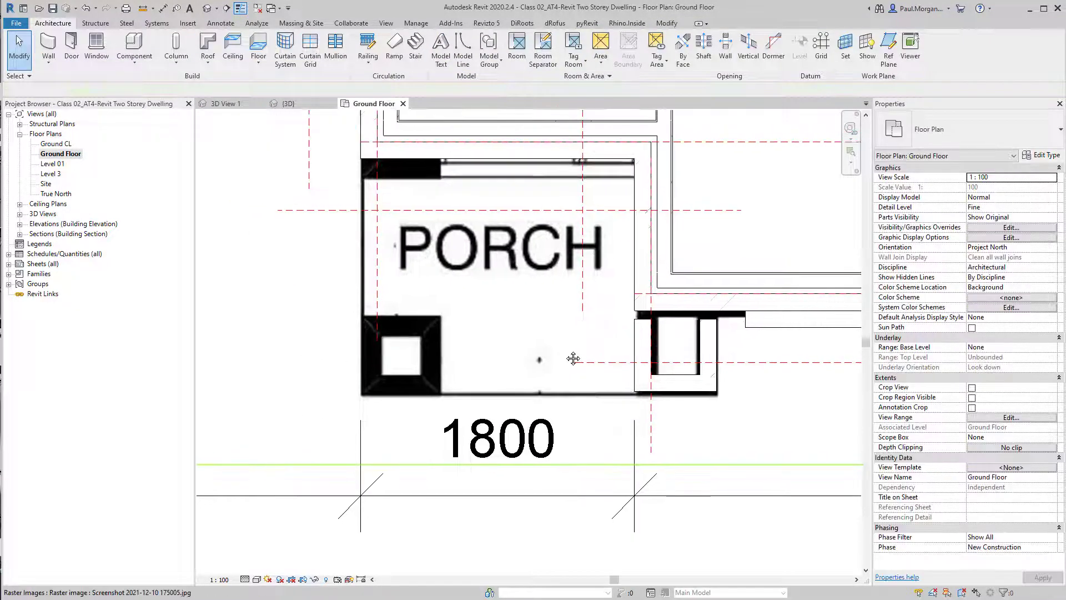
Draw walls down the left pier's right face and along its front, about 425 mm long
{"action": "key", "text": "w"}
{"action": "key", "text": "a"}
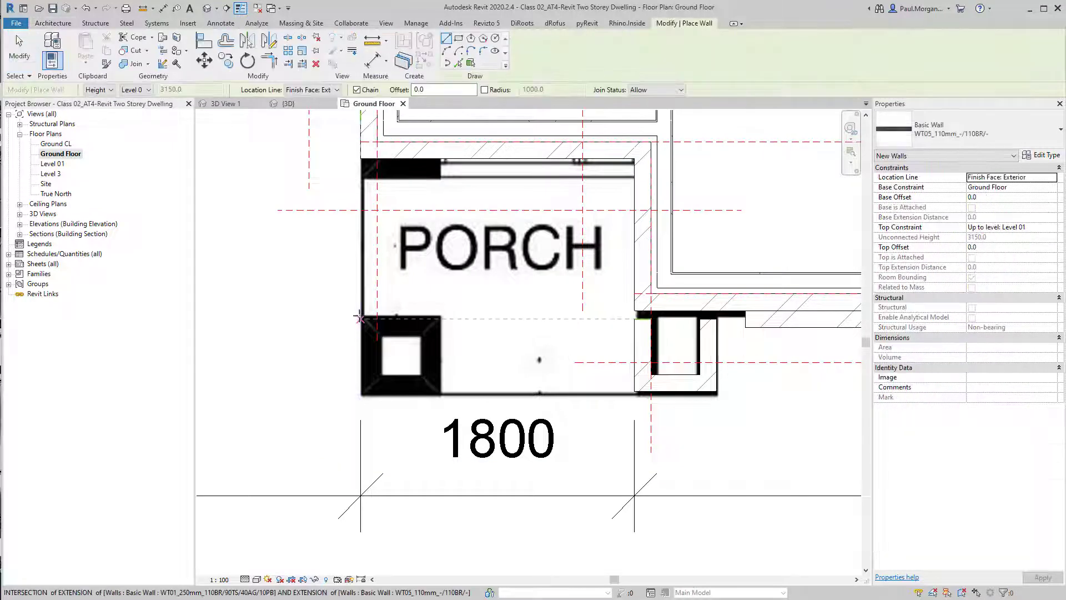
{"action": "left_click", "coordinate": [440, 322]}
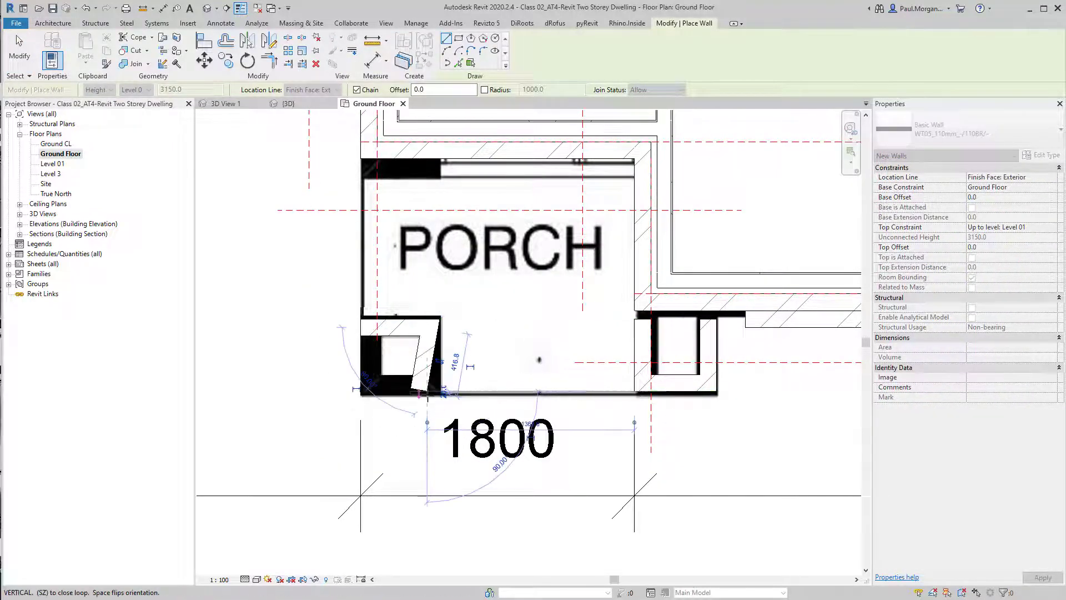
{"action": "key", "text": "Escape"}
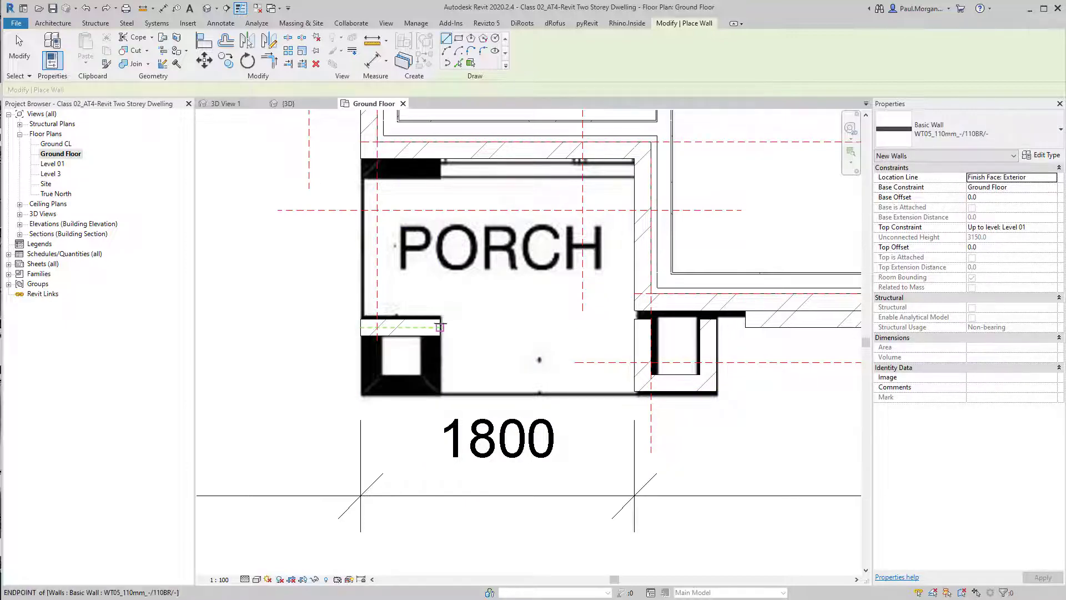
{"action": "left_click", "coordinate": [440, 319]}
{"action": "left_click", "coordinate": [440, 391]}
{"action": "left_click", "coordinate": [366, 392]}
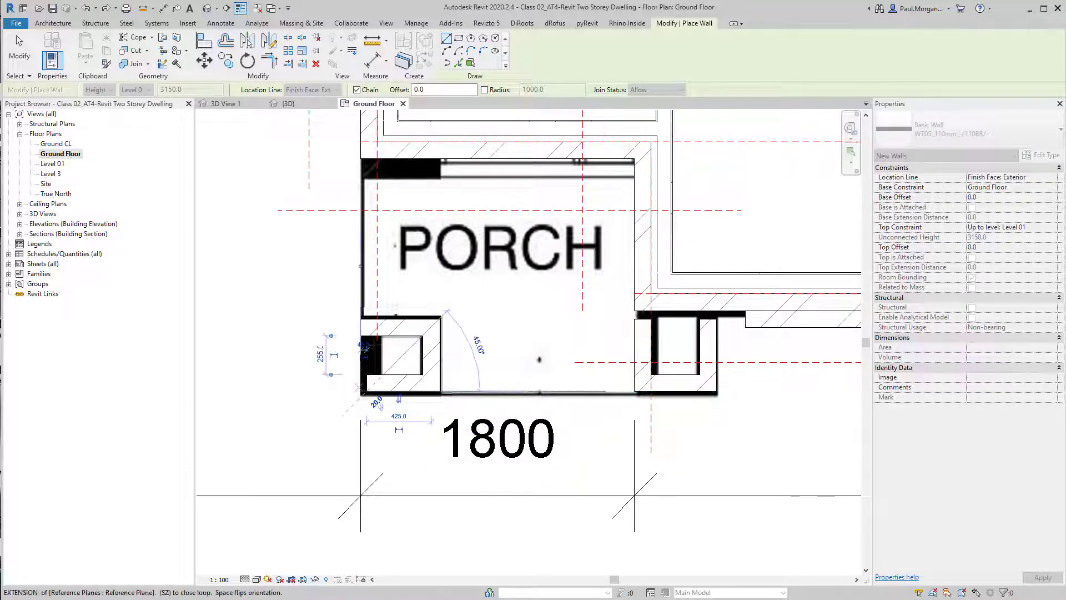
{"action": "key", "text": "Escape"}
{"action": "key", "text": "Escape"}
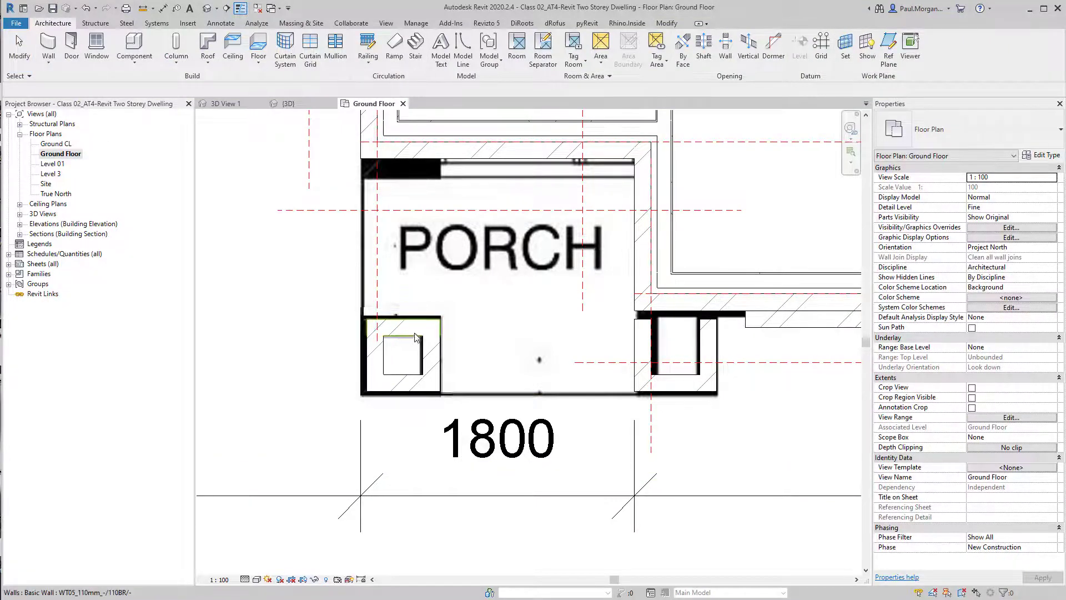
Select the short wall inside the right pier and disallow the join at its upper end
{"action": "scroll", "coordinate": [416, 337], "scroll_direction": "down", "scroll_amount": 2}
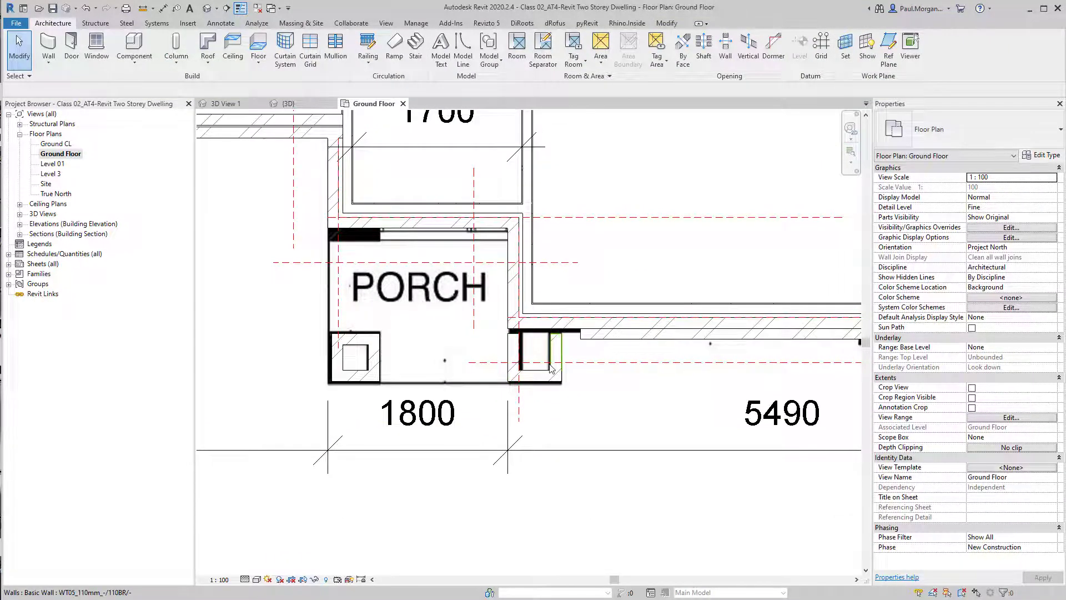
{"action": "scroll", "coordinate": [551, 370], "scroll_direction": "up", "scroll_amount": 4}
{"action": "left_click", "coordinate": [555, 320]}
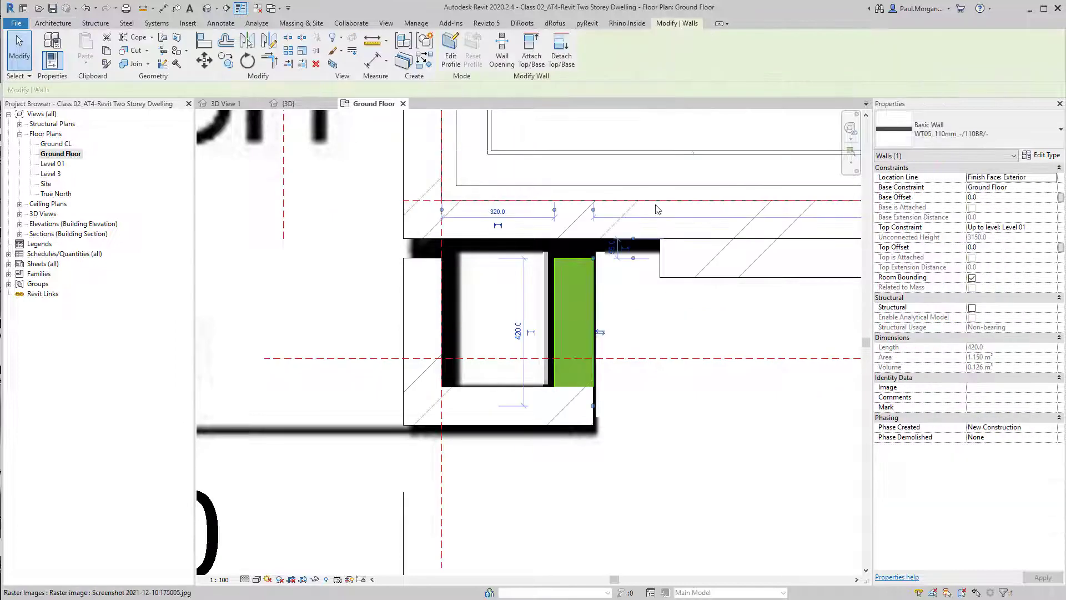
{"action": "middle_click_drag", "start_coordinate": [670, 278], "coordinate": [694, 414]}
{"action": "left_click", "coordinate": [585, 424]}
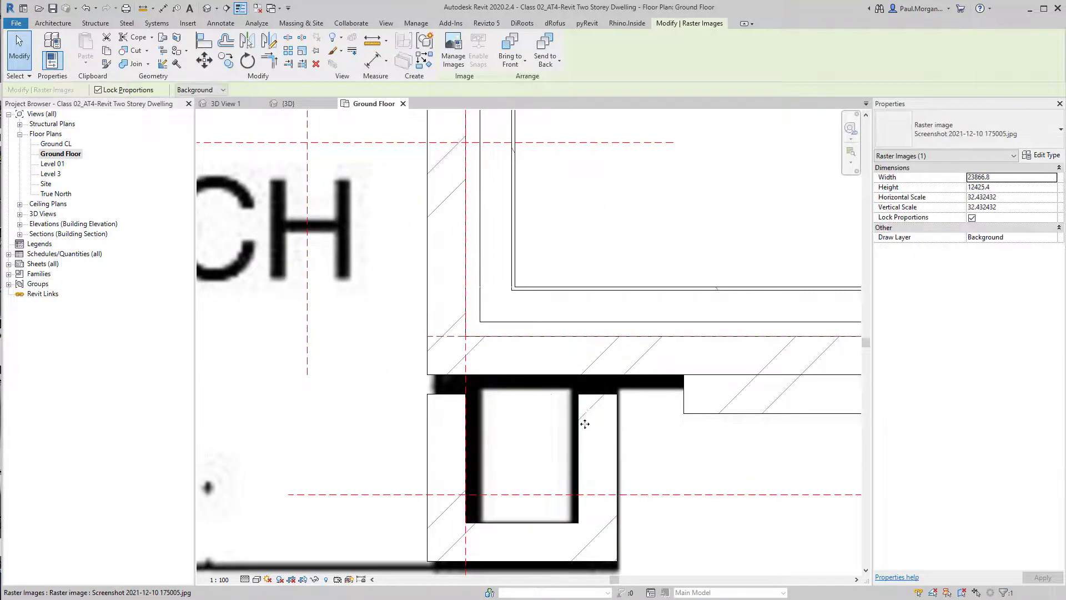
{"action": "key", "text": "Escape"}
{"action": "left_click", "coordinate": [614, 427]}
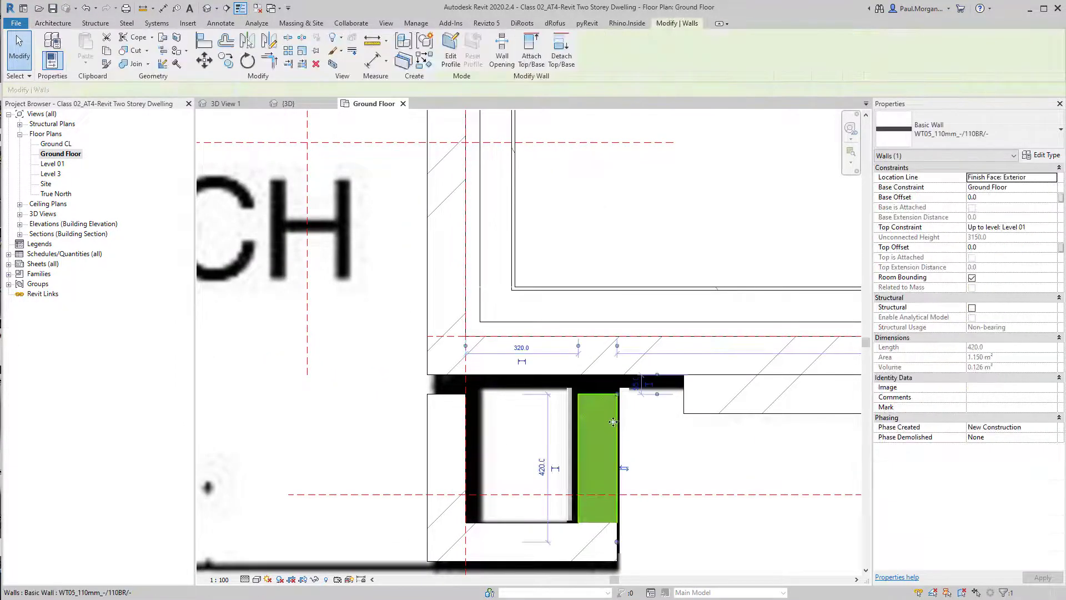
{"action": "left_click", "coordinate": [619, 398]}
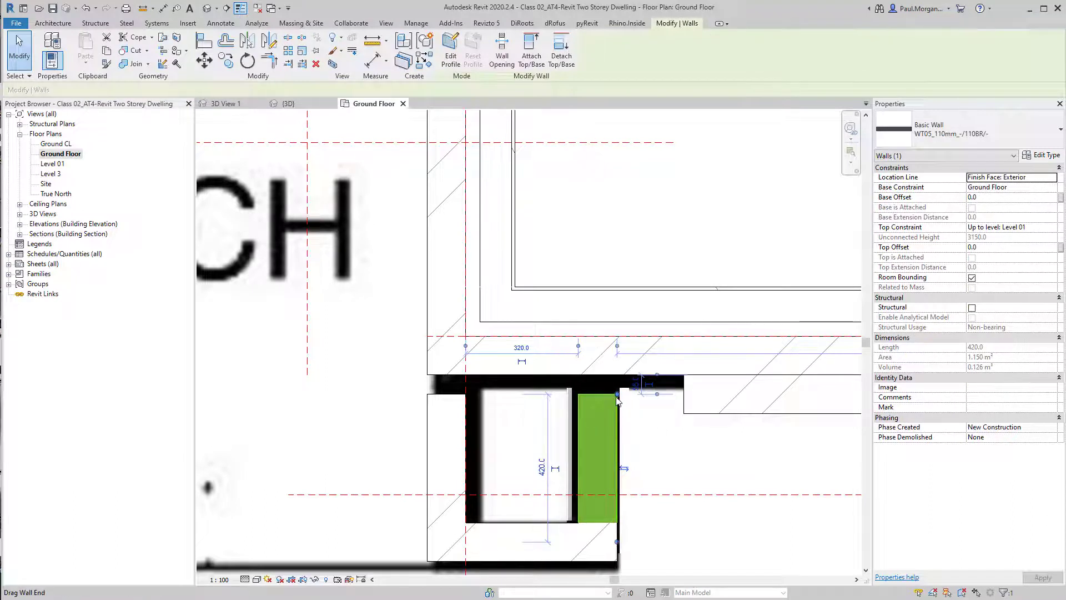
{"action": "right_click", "coordinate": [617, 398]}
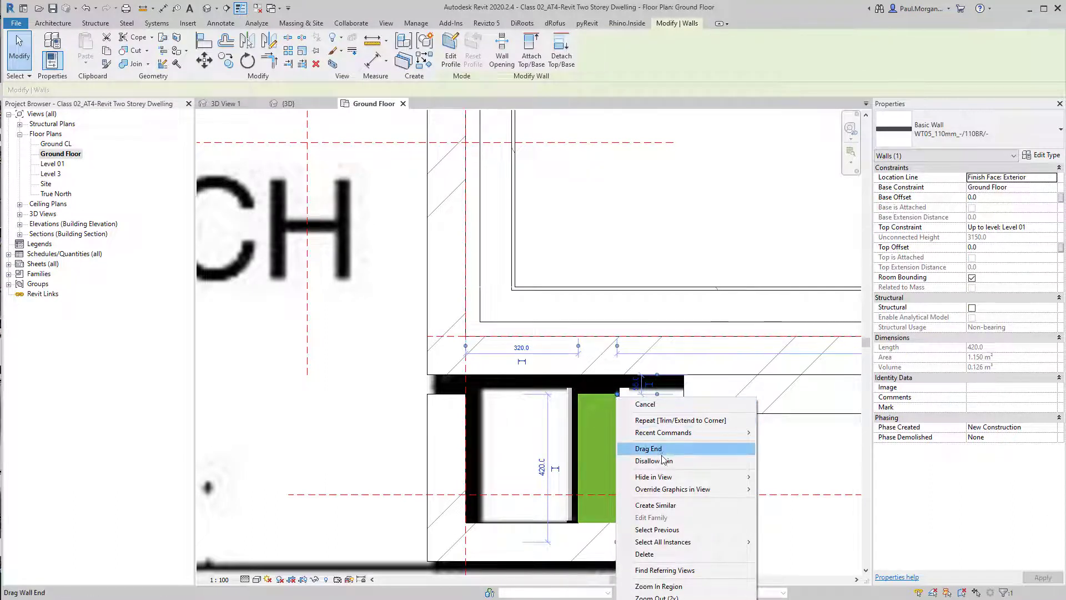
{"action": "left_click", "coordinate": [644, 461]}
Drag the short pier wall's upper end up to meet the front wall
{"action": "left_click", "coordinate": [720, 495]}
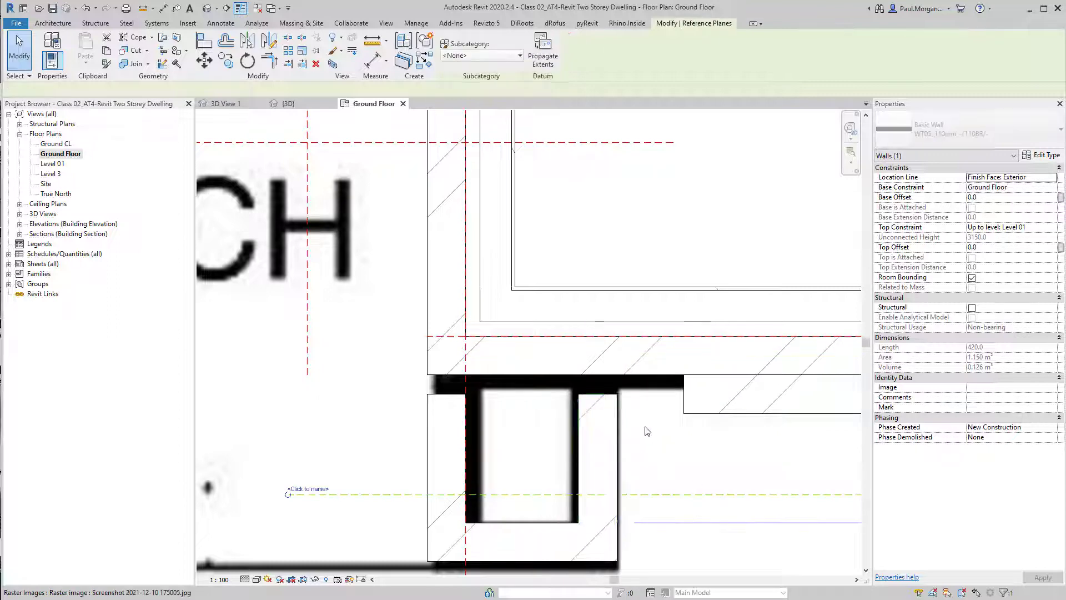
{"action": "left_click", "coordinate": [622, 400]}
{"action": "left_click_drag", "start_coordinate": [619, 396], "coordinate": [617, 377]}
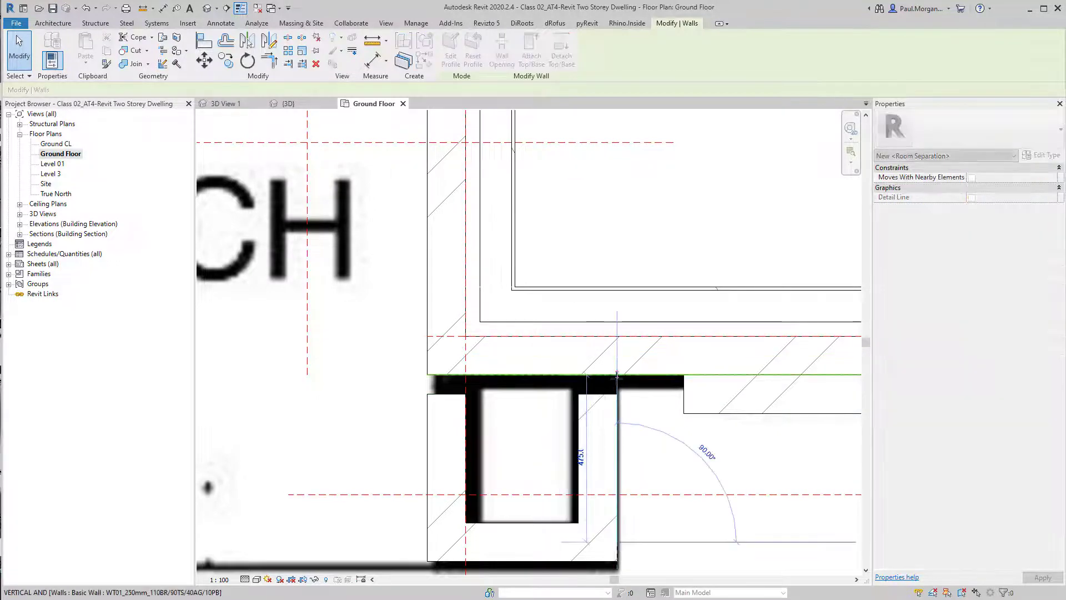
{"action": "left_click", "coordinate": [592, 383]}
Temporarily hide the raster underlay to inspect the wall joins at the right pier, then restore it
{"action": "scroll", "coordinate": [600, 378], "scroll_direction": "up", "scroll_amount": 5}
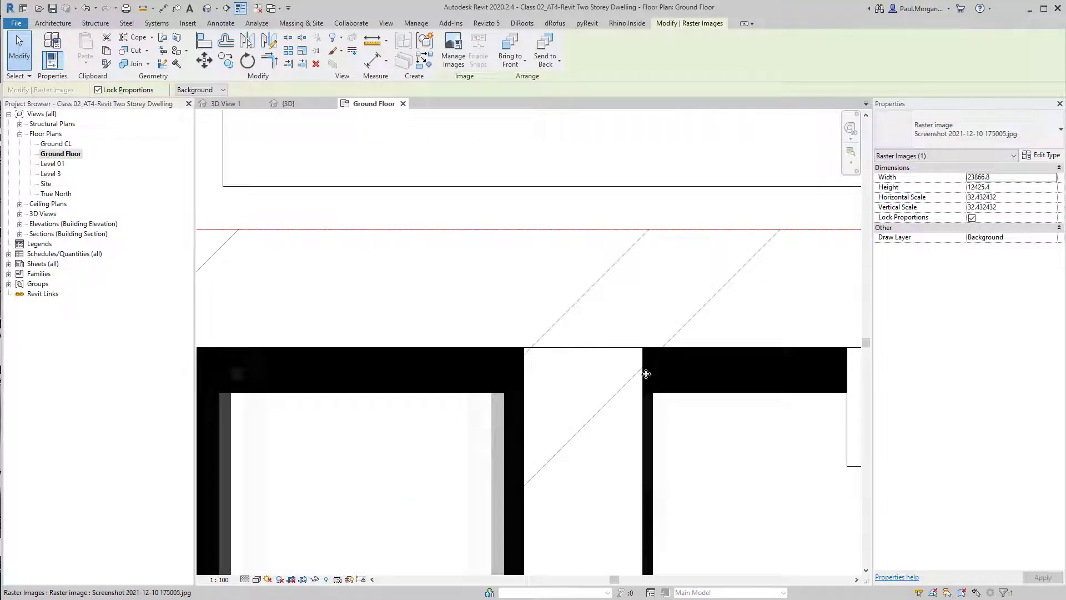
{"action": "key", "text": "Escape"}
{"action": "left_click", "coordinate": [694, 390]}
{"action": "key", "text": "h"}
{"action": "key", "text": "h"}
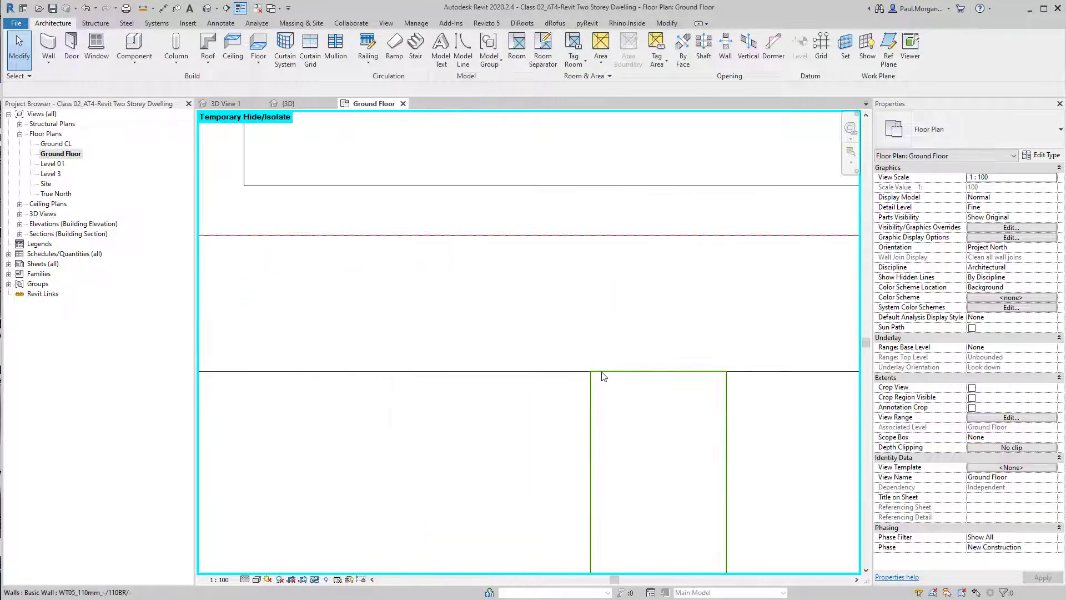
{"action": "scroll", "coordinate": [716, 376], "scroll_direction": "down", "scroll_amount": 4}
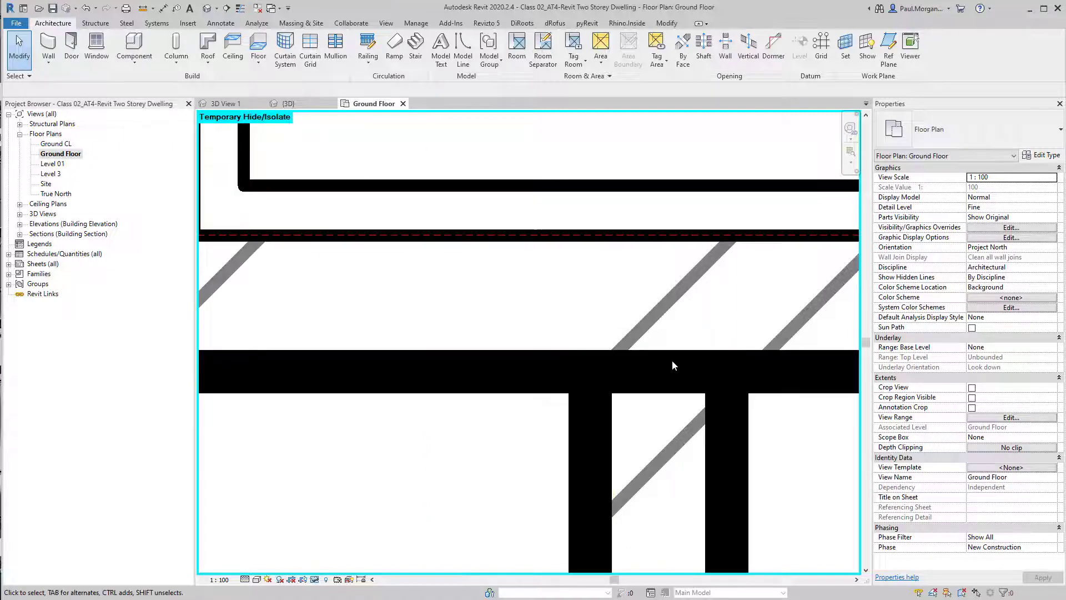
{"action": "key", "text": "h"}
{"action": "key", "text": "r"}
{"action": "scroll", "coordinate": [691, 437], "scroll_direction": "up", "scroll_amount": 4}
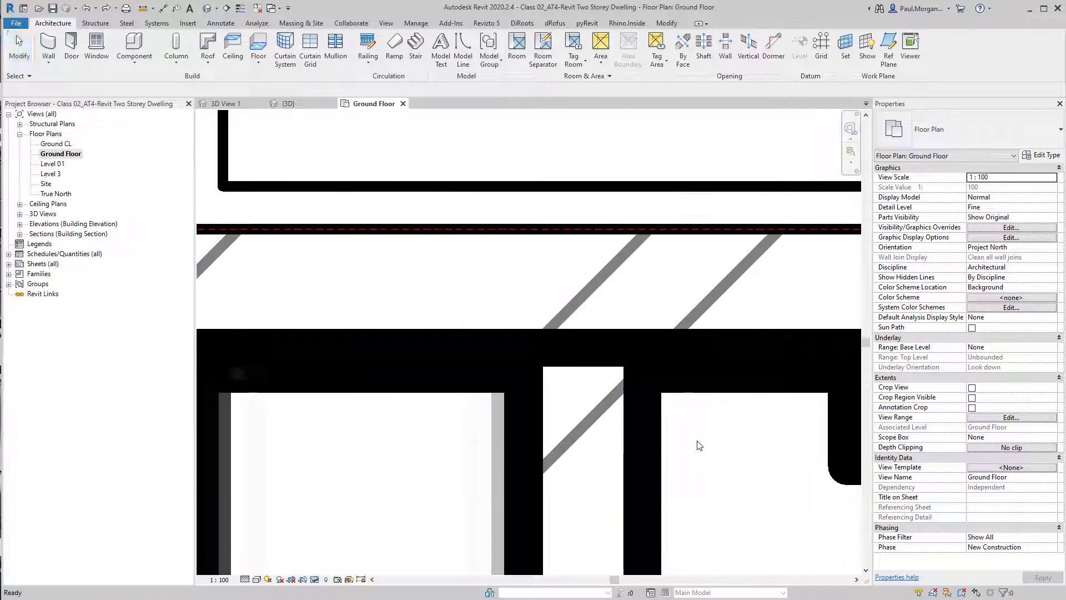
{"action": "left_click", "coordinate": [648, 438]}
{"action": "scroll", "coordinate": [648, 439], "scroll_direction": "down", "scroll_amount": 3}
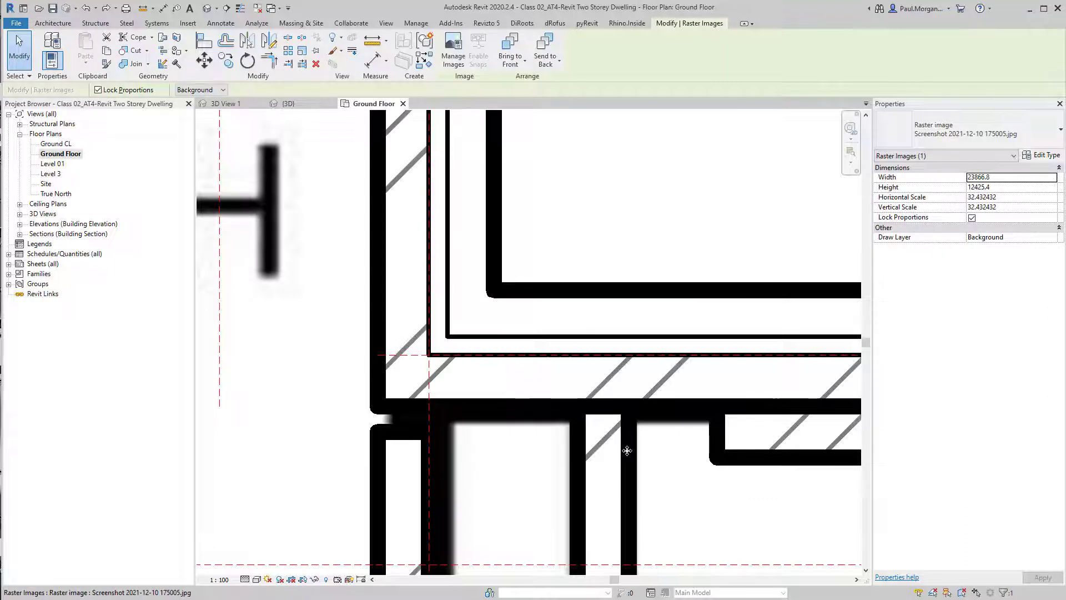
{"action": "key", "text": "Escape"}
{"action": "left_click", "coordinate": [620, 442]}
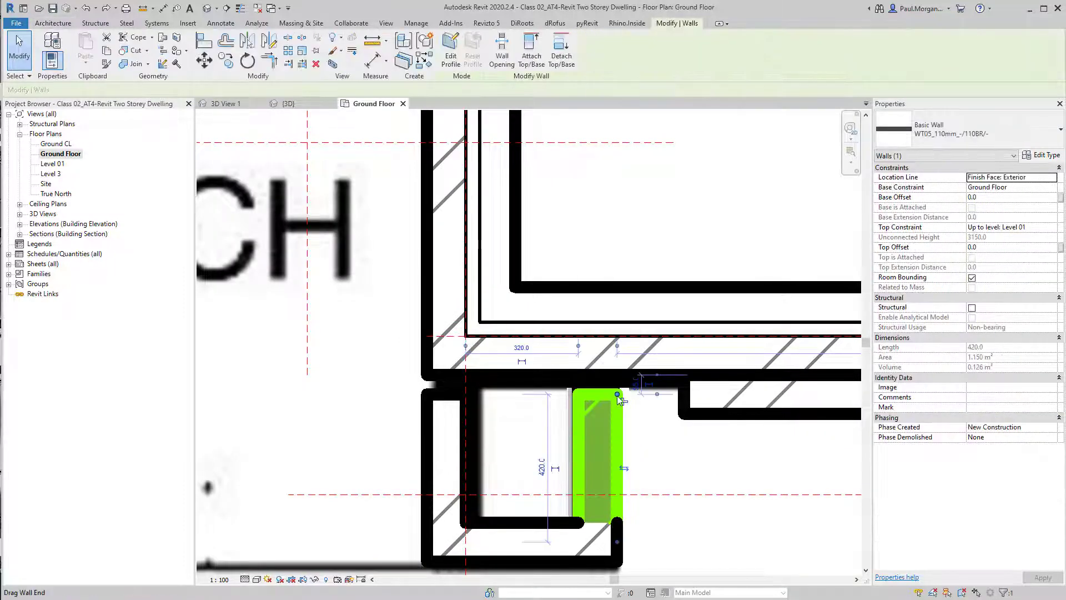
{"action": "left_click", "coordinate": [617, 408]}
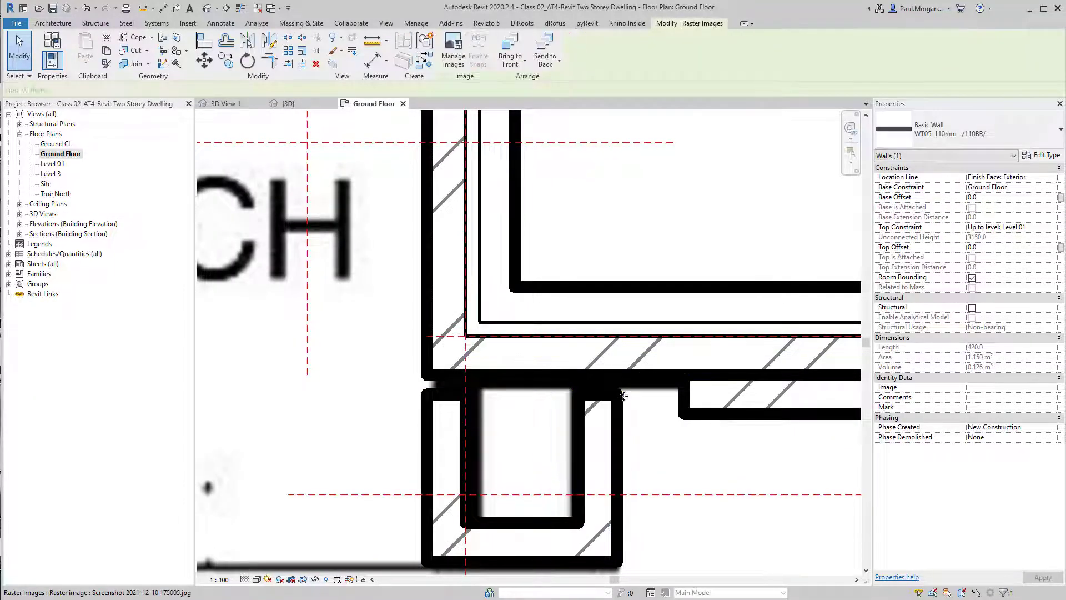
{"action": "key", "text": "Escape"}
{"action": "left_click", "coordinate": [614, 395]}
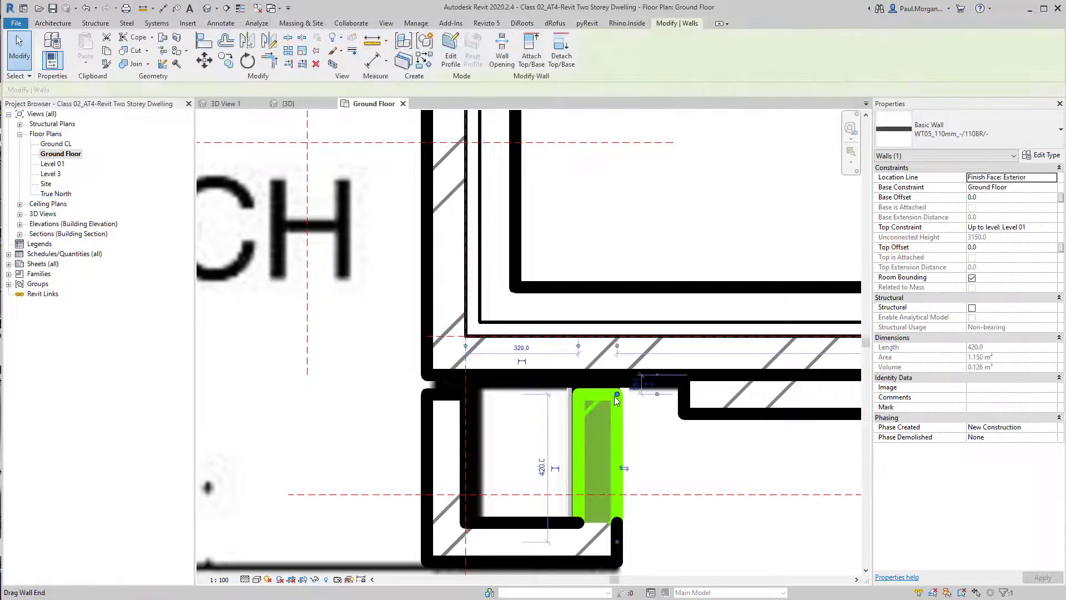
{"action": "key", "text": "Escape"}
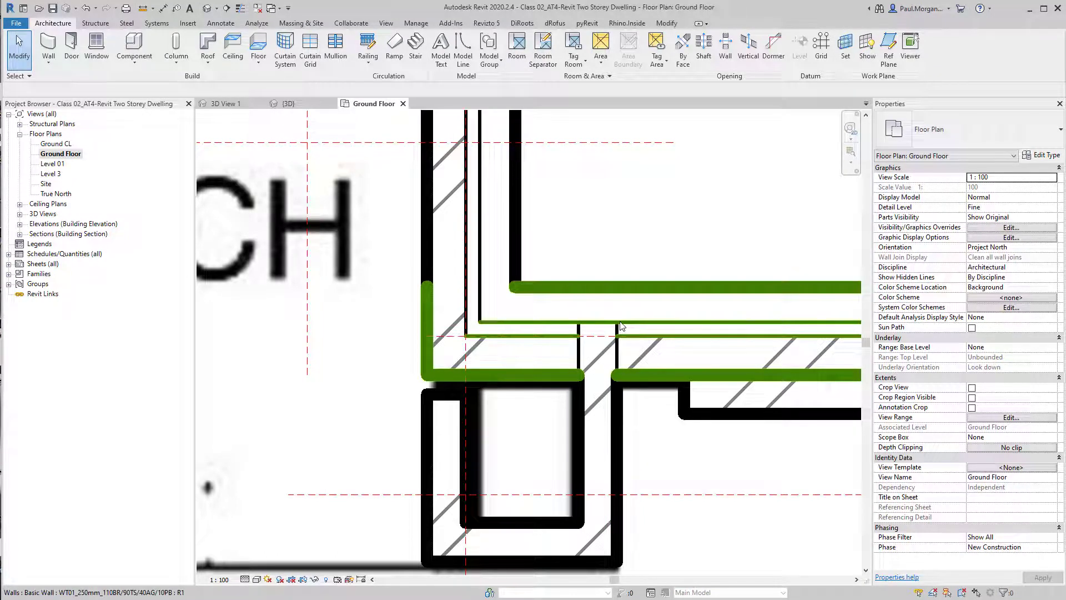
{"action": "key", "text": "ctrl"}
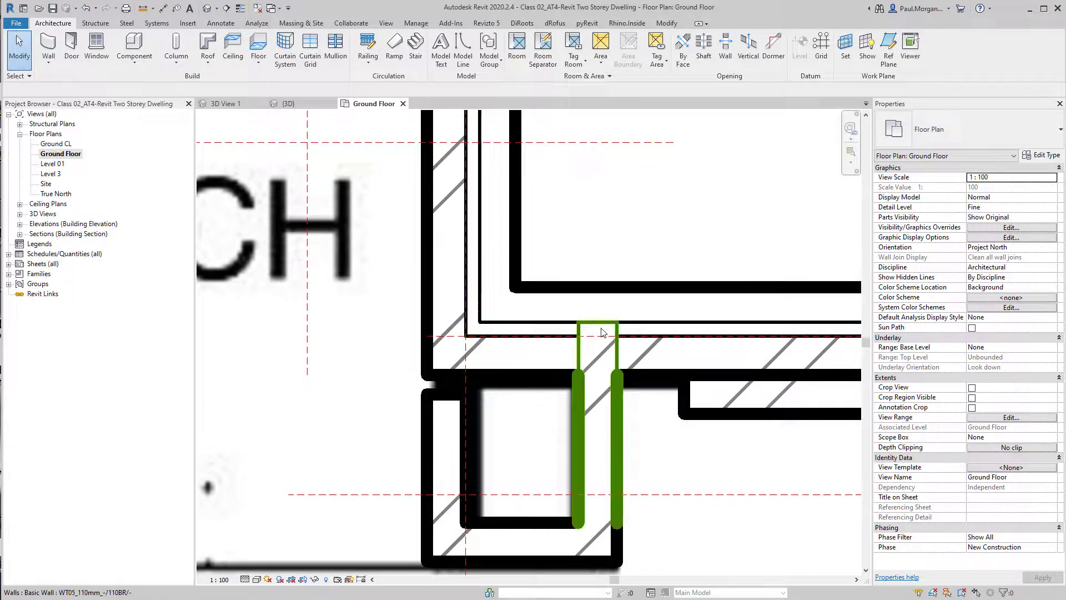
{"action": "left_click", "coordinate": [666, 465]}
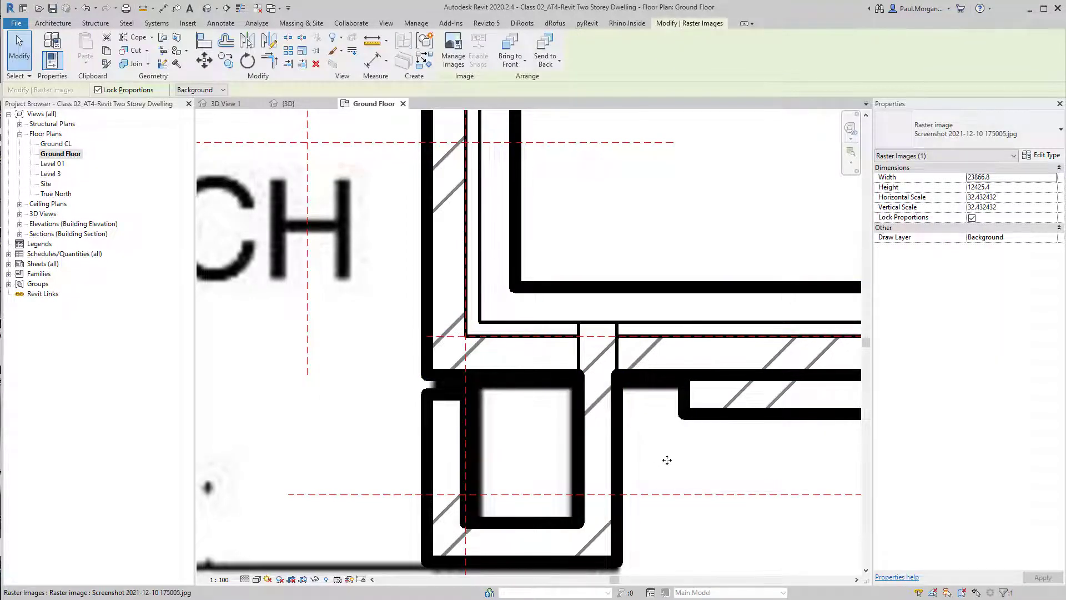
{"action": "key", "text": "Escape"}
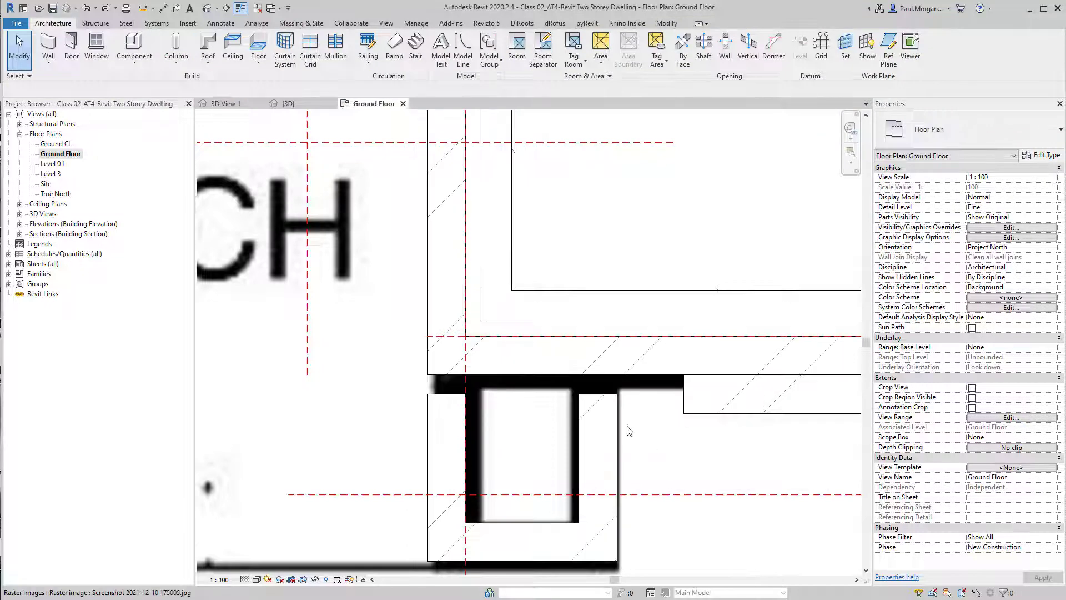
Disallow the join at the upper end of the right pier's short wall and drag that end up to the front wall
{"action": "left_click", "coordinate": [616, 431]}
{"action": "right_click", "coordinate": [618, 398]}
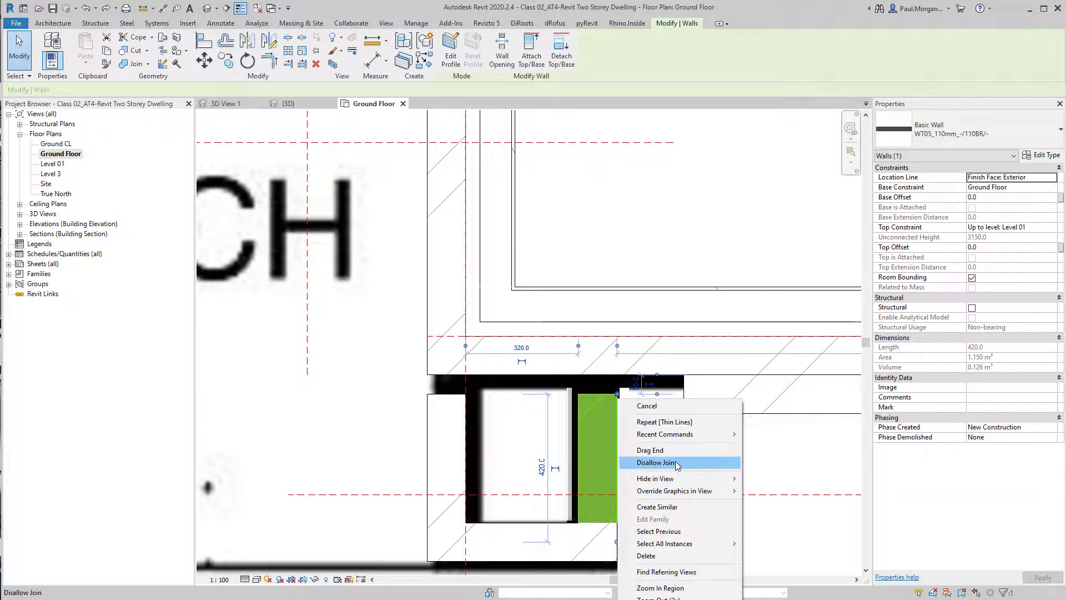
{"action": "left_click", "coordinate": [655, 462]}
{"action": "left_click", "coordinate": [619, 415]}
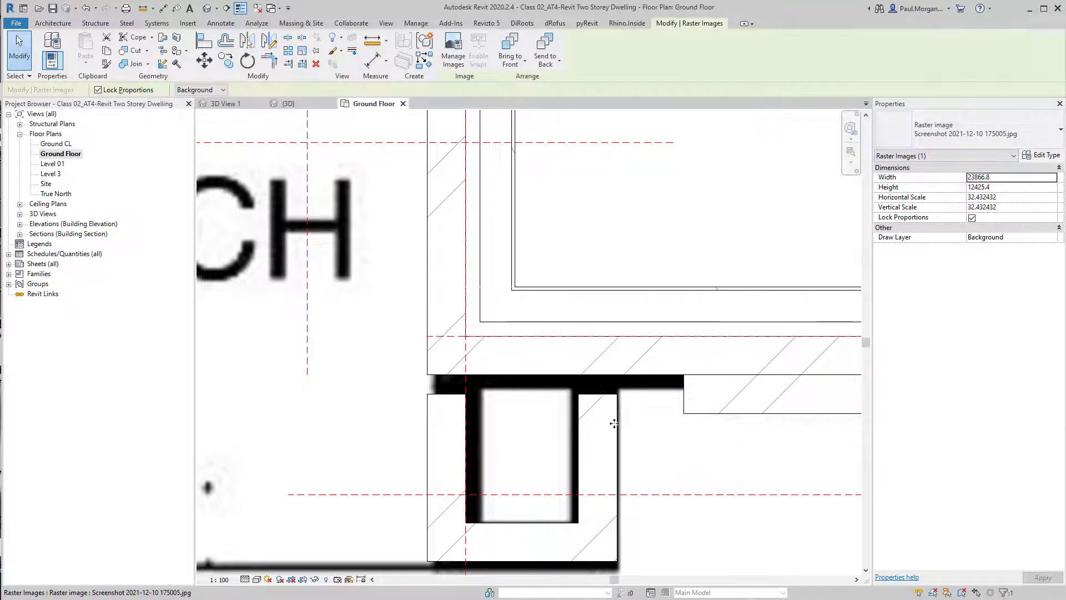
{"action": "left_click", "coordinate": [614, 424]}
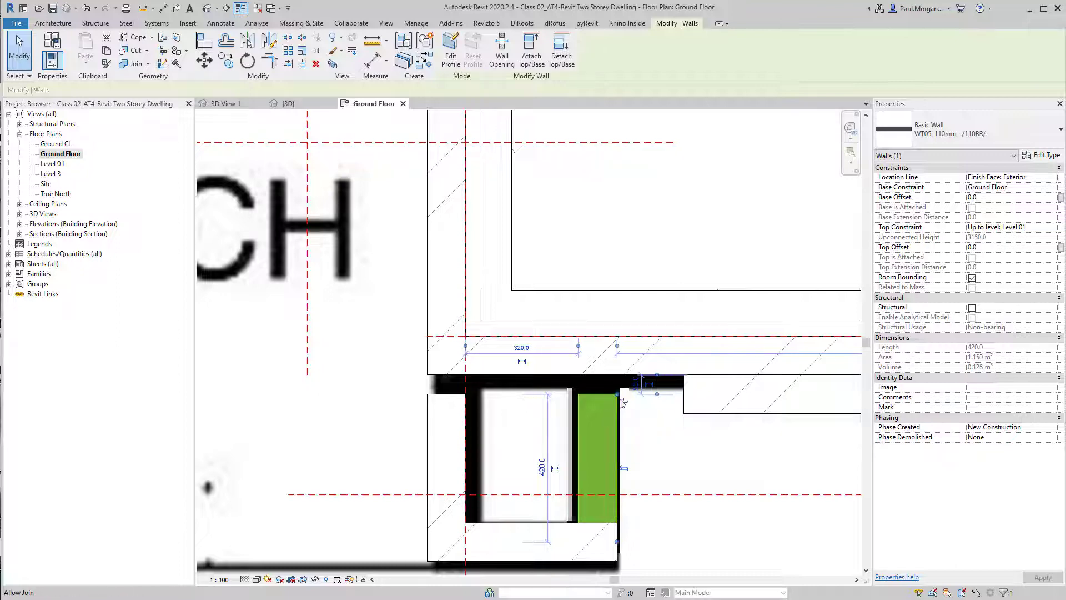
{"action": "left_click_drag", "start_coordinate": [617, 395], "coordinate": [618, 374]}
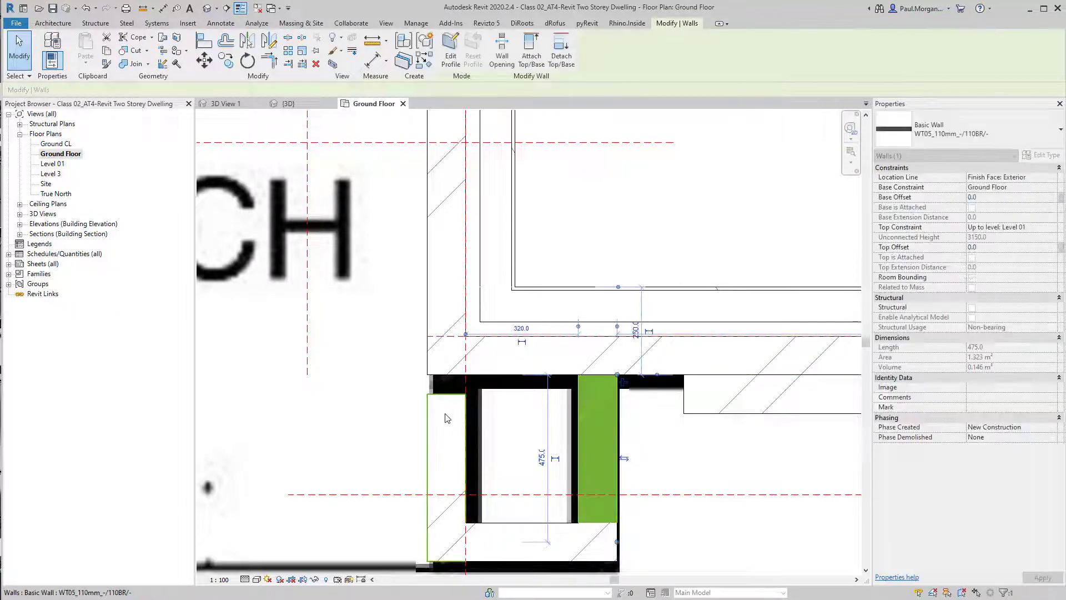
Drag the upper end of the left pier's wall up to meet the front wall
{"action": "left_click", "coordinate": [444, 399]}
{"action": "right_click", "coordinate": [443, 398]}
{"action": "right_click", "coordinate": [428, 395]}
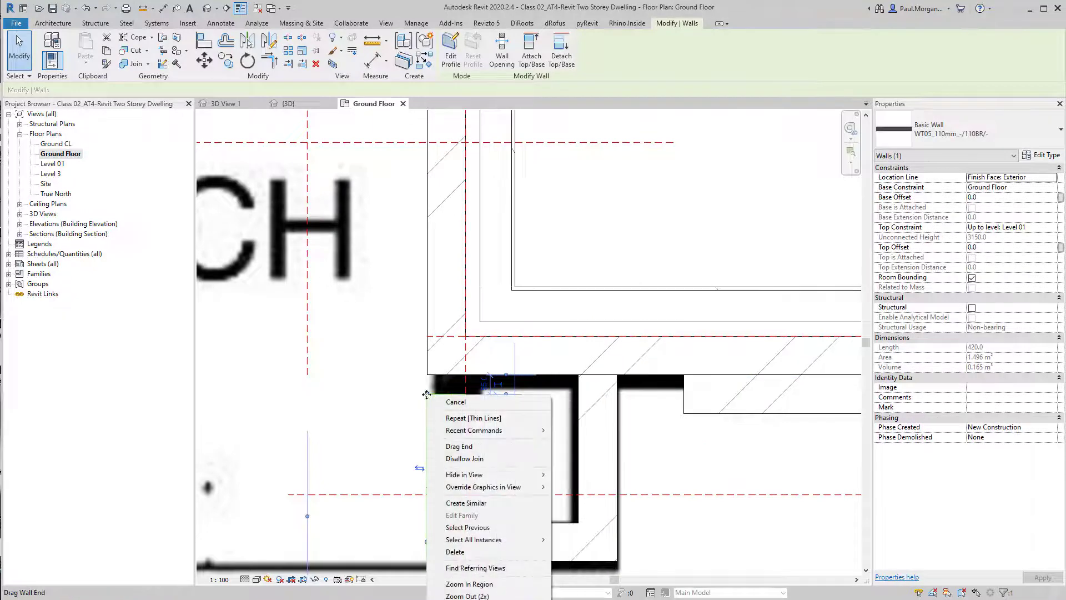
{"action": "left_click", "coordinate": [458, 446]}
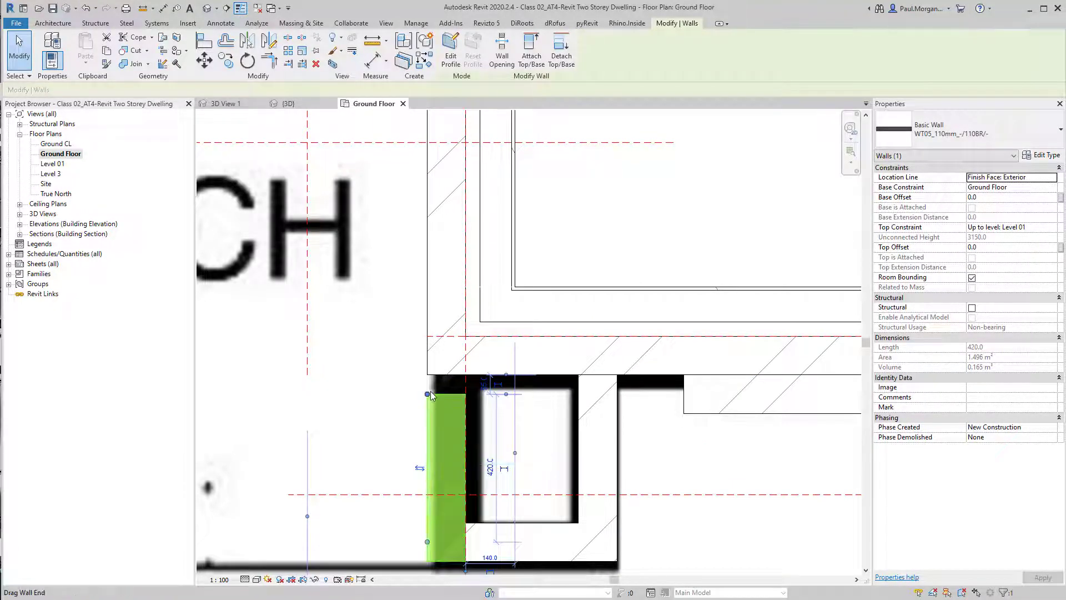
{"action": "left_click", "coordinate": [427, 375]}
{"action": "left_click", "coordinate": [394, 399]}
{"action": "scroll", "coordinate": [397, 399], "scroll_direction": "down", "scroll_amount": 2}
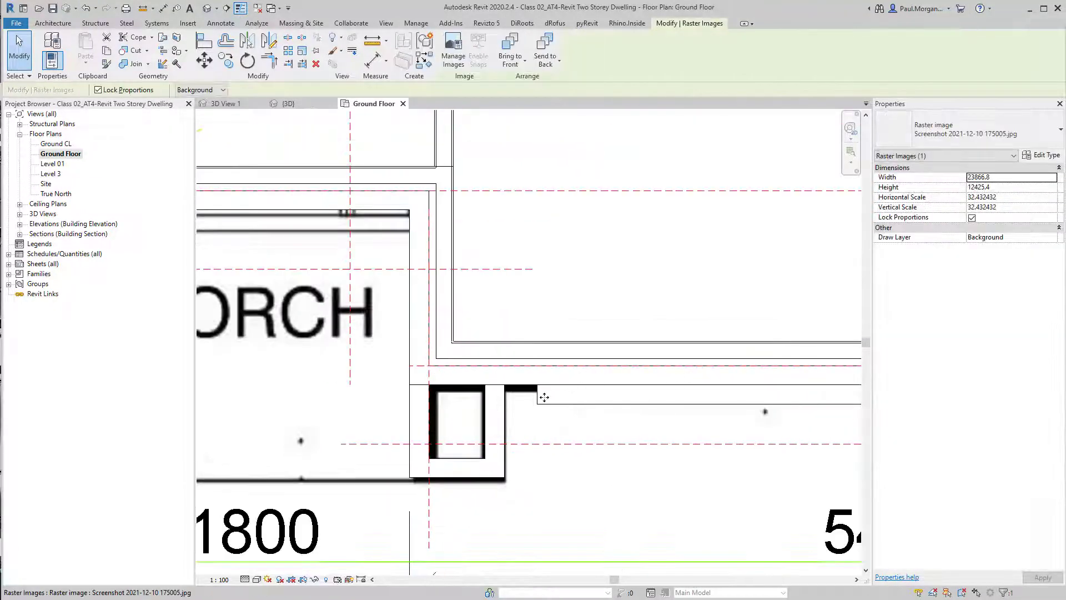
{"action": "key", "text": "Escape"}
Add aligned dimensions for the left pier's depth and width
{"action": "scroll", "coordinate": [541, 402], "scroll_direction": "up", "scroll_amount": 2}
{"action": "left_click", "coordinate": [538, 389]}
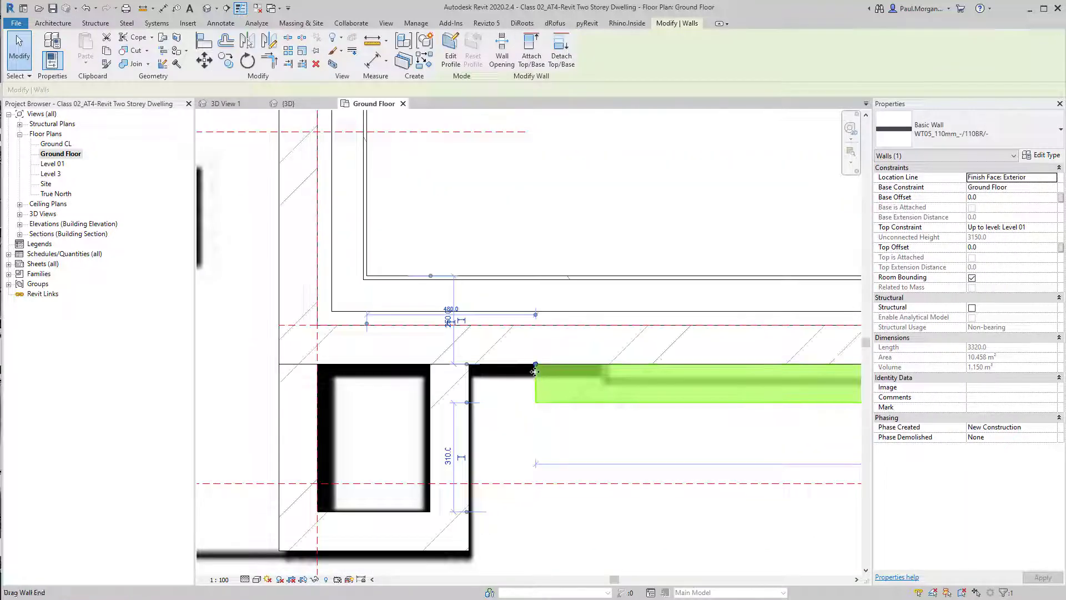
{"action": "key", "text": "Escape"}
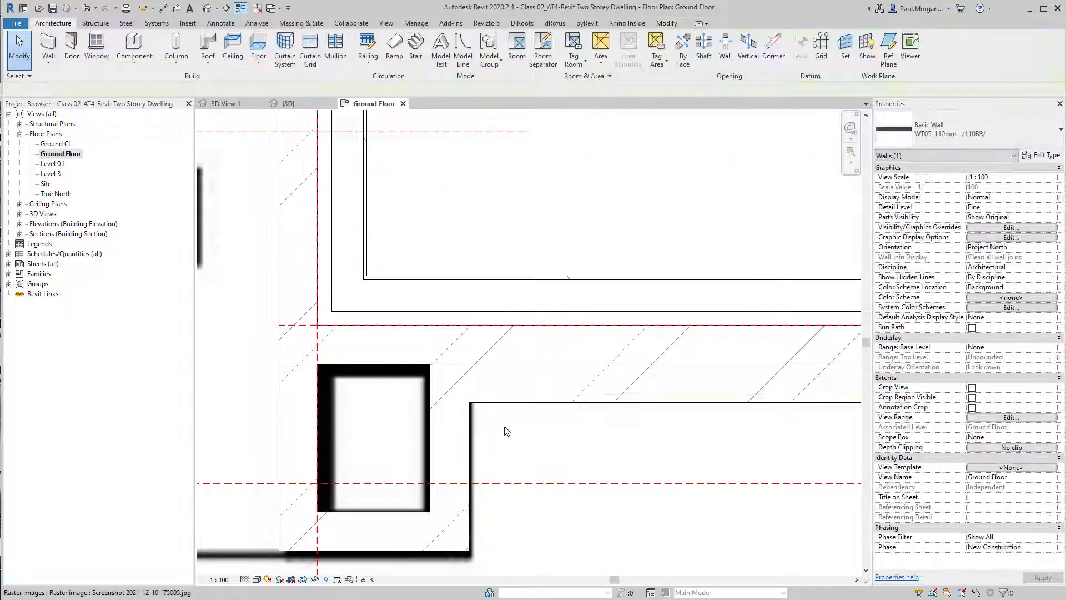
{"action": "scroll", "coordinate": [488, 429], "scroll_direction": "down", "scroll_amount": 4}
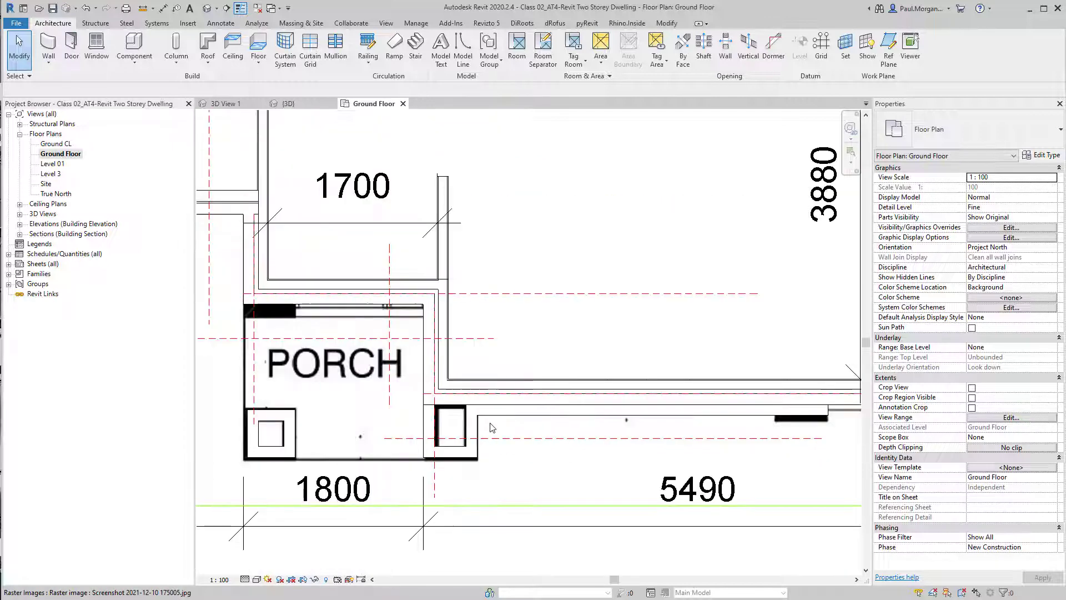
{"action": "middle_click_drag", "start_coordinate": [608, 485], "coordinate": [727, 462]}
{"action": "scroll", "coordinate": [362, 427], "scroll_direction": "up", "scroll_amount": 2}
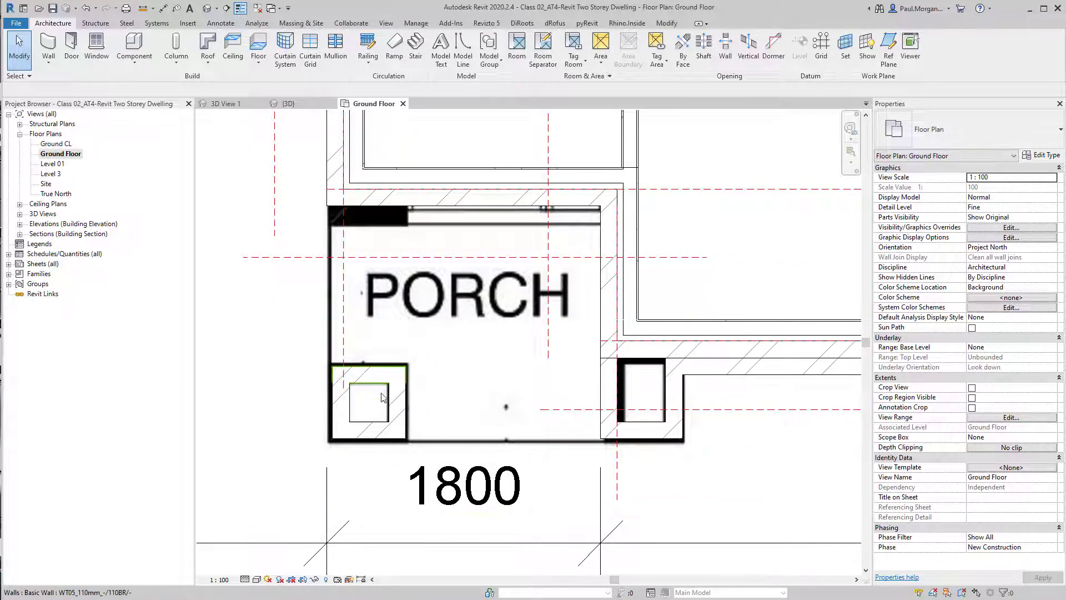
{"action": "middle_click_drag", "start_coordinate": [438, 409], "coordinate": [509, 404]}
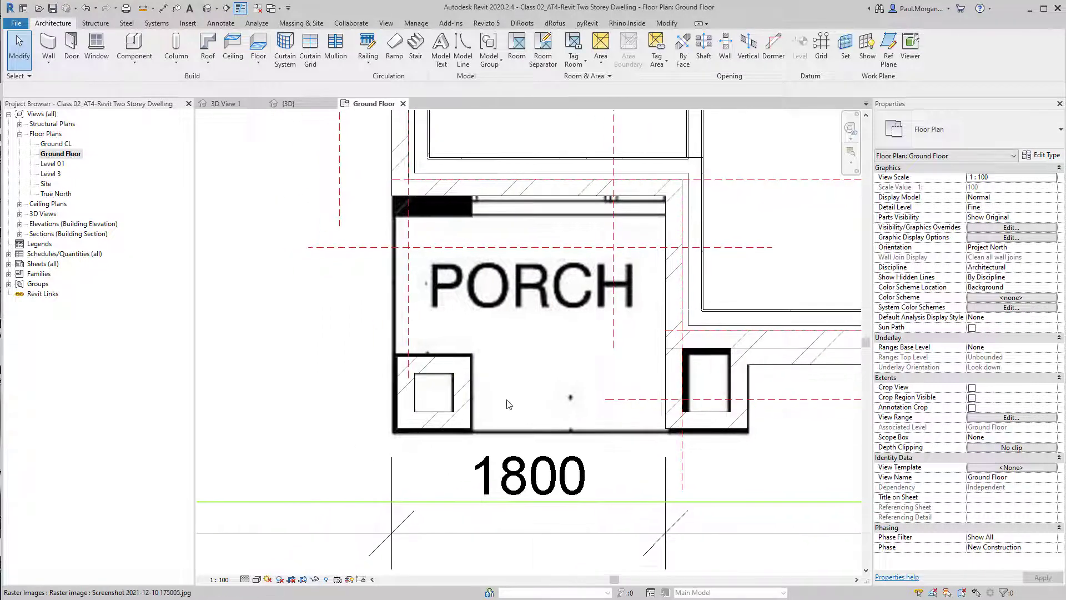
{"action": "key", "text": "d"}
{"action": "key", "text": "i"}
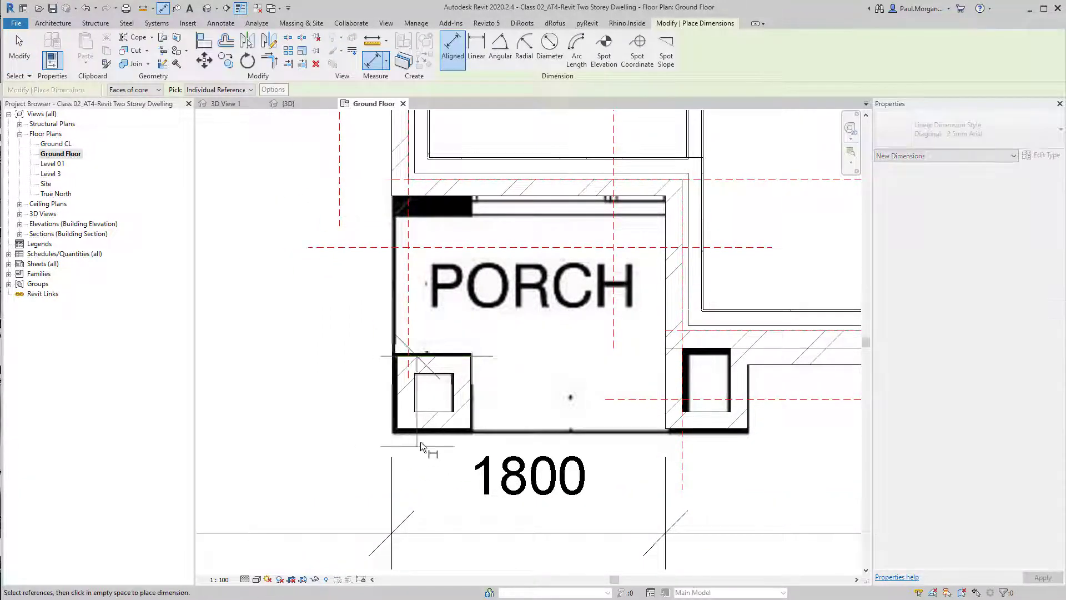
{"action": "left_click", "coordinate": [437, 426]}
{"action": "left_click", "coordinate": [313, 409]}
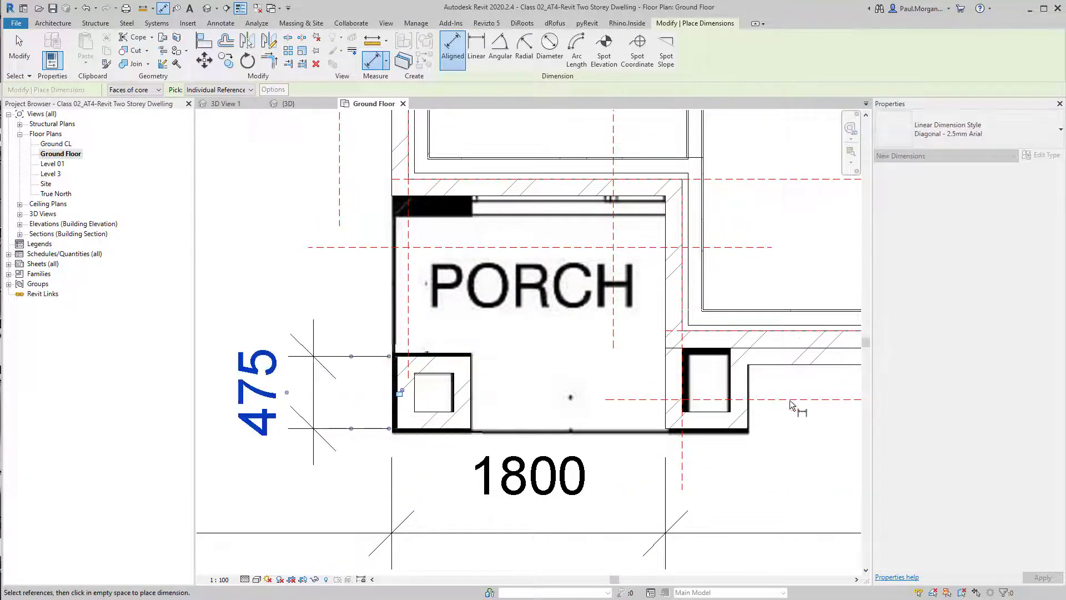
{"action": "left_click", "coordinate": [473, 402]}
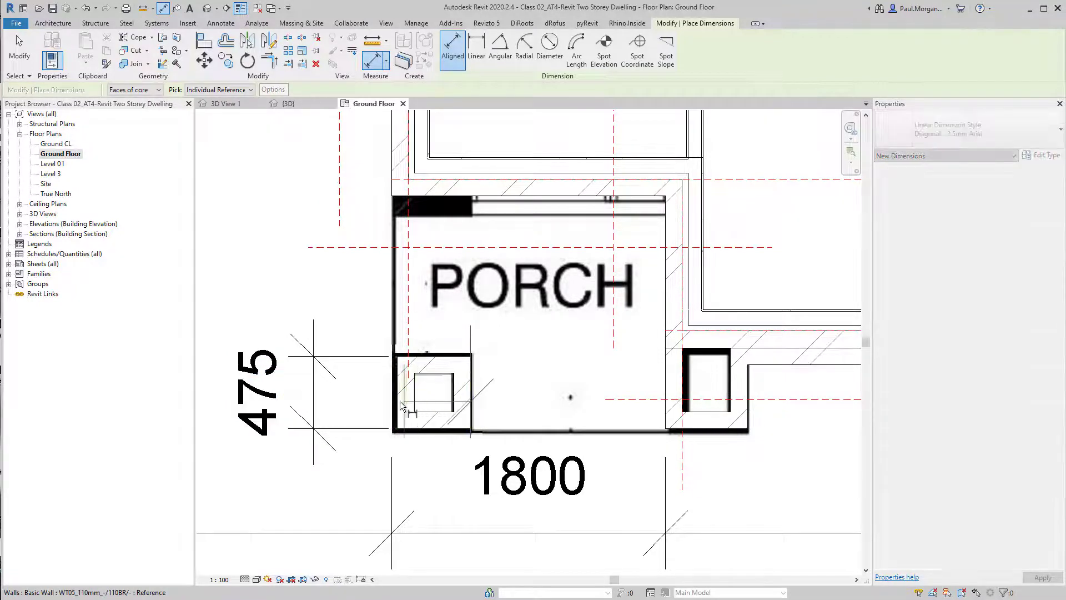
{"action": "left_click", "coordinate": [507, 525]}
Add an aligned dimension for the right pier's width
{"action": "middle_click_drag", "start_coordinate": [705, 440], "coordinate": [501, 428]}
{"action": "left_click", "coordinate": [461, 395]}
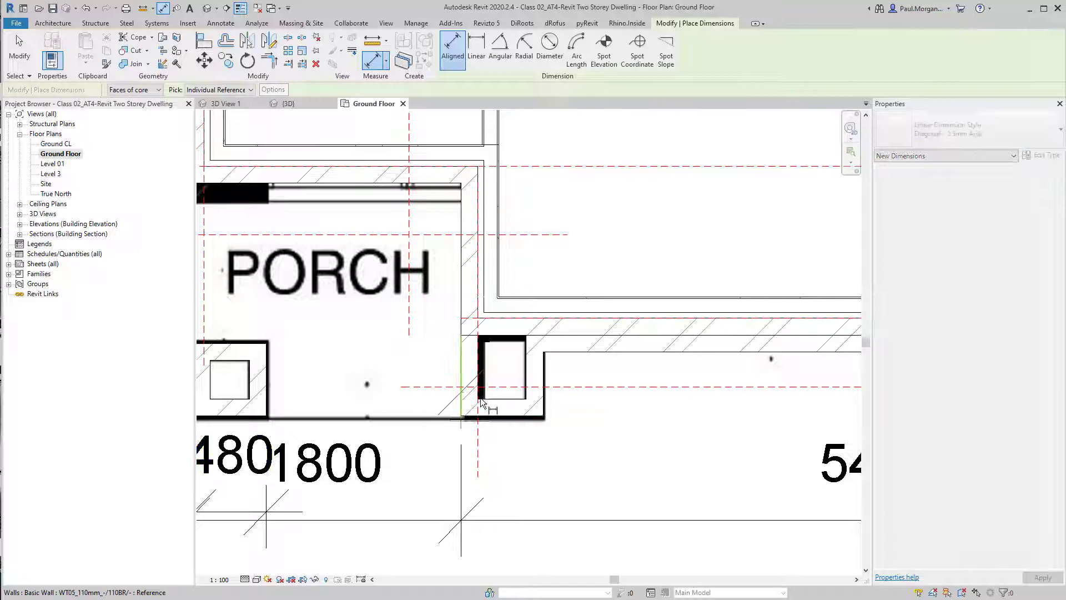
{"action": "left_click", "coordinate": [545, 410]}
{"action": "scroll", "coordinate": [589, 460], "scroll_direction": "down", "scroll_amount": 2}
{"action": "left_click", "coordinate": [597, 502]}
{"action": "scroll", "coordinate": [614, 550], "scroll_direction": "up", "scroll_amount": 1}
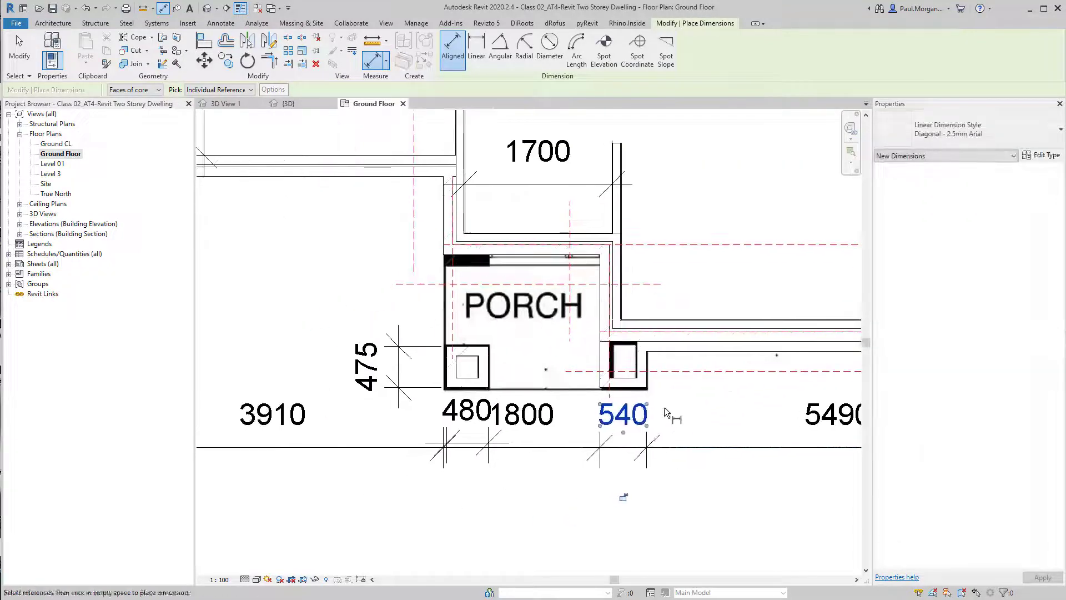
{"action": "key", "text": "Escape"}
{"action": "key", "text": "Escape"}
Set the left pier's width to 540 mm by moving its inner wall
{"action": "scroll", "coordinate": [655, 363], "scroll_direction": "up", "scroll_amount": 2}
{"action": "left_click", "coordinate": [655, 364]}
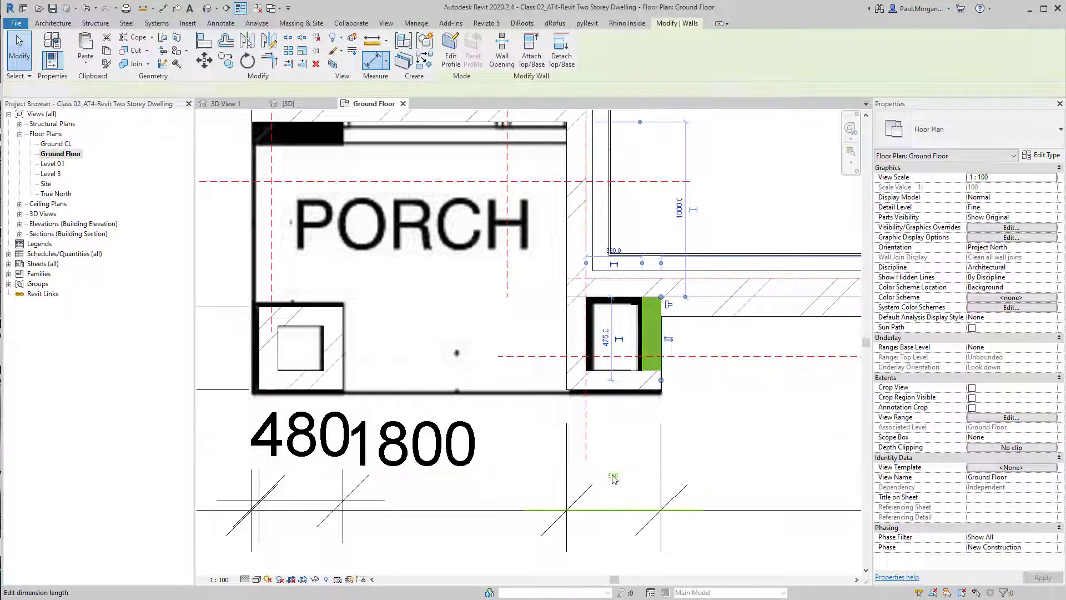
{"action": "key", "text": "Escape"}
{"action": "middle_click_drag", "start_coordinate": [453, 410], "coordinate": [602, 405]}
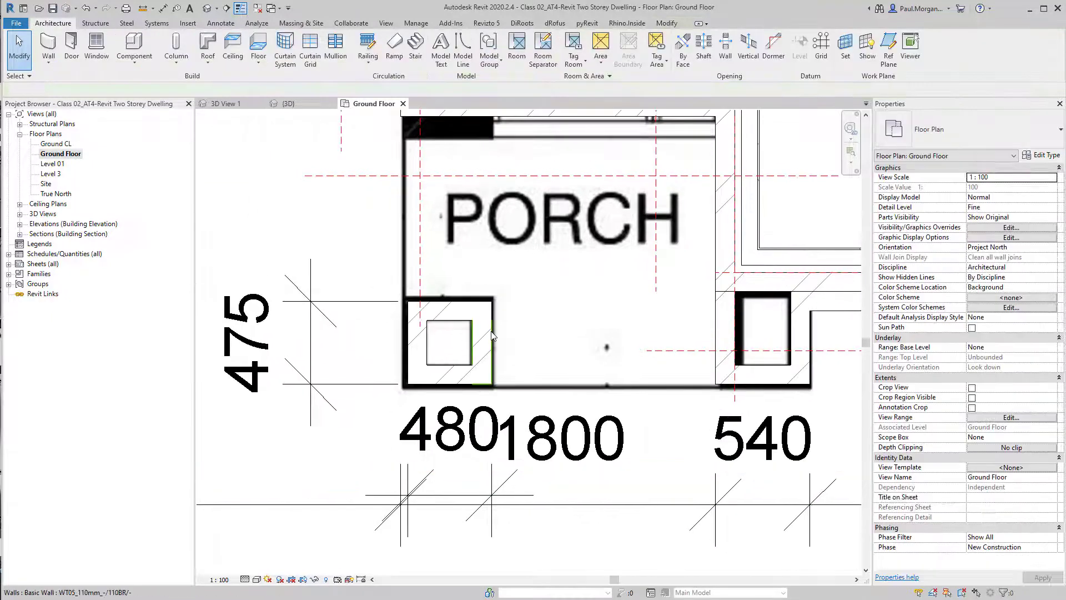
{"action": "left_click", "coordinate": [490, 340]}
{"action": "left_click", "coordinate": [446, 460]}
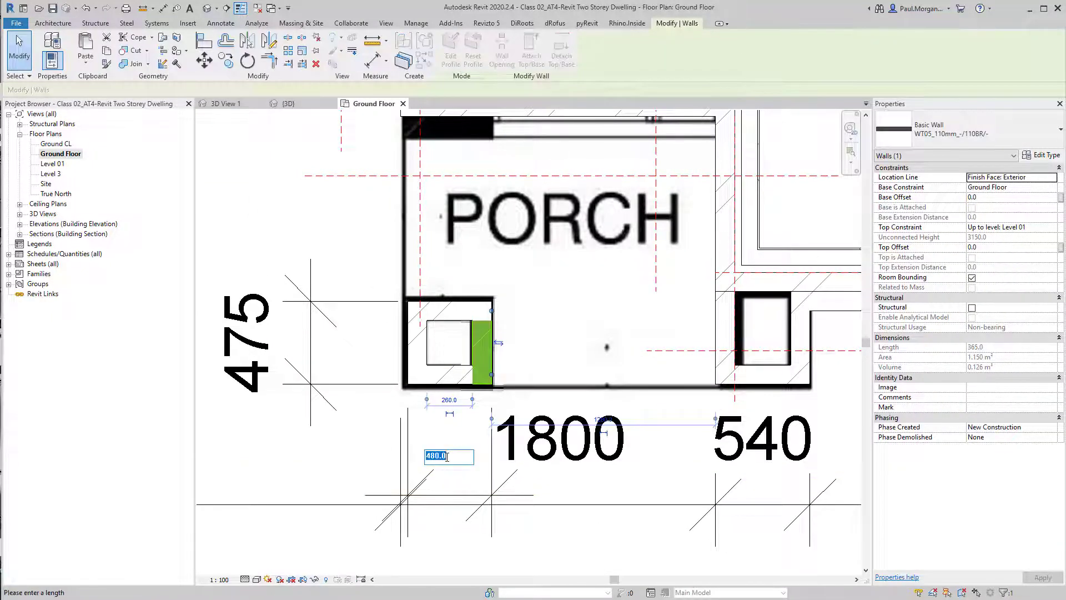
{"action": "type", "text": "540"}
{"action": "key", "text": "Return"}
{"action": "key", "text": "Escape"}
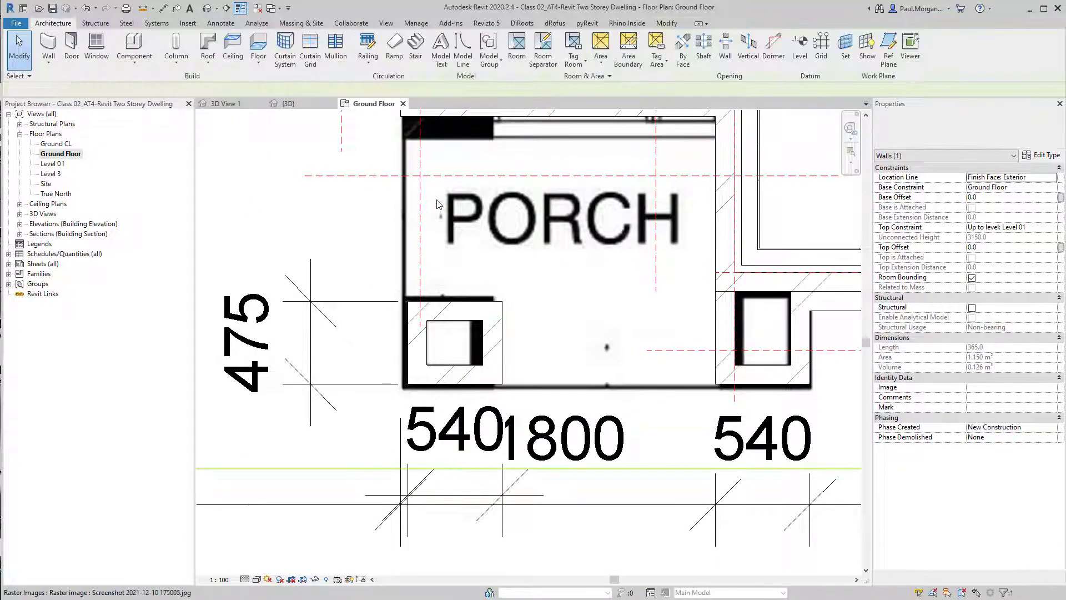
Align the left pier's outer wall with the face of the wall above the porch
{"action": "middle_click_drag", "start_coordinate": [454, 189], "coordinate": [548, 347]}
{"action": "key", "text": "a"}
{"action": "key", "text": "l"}
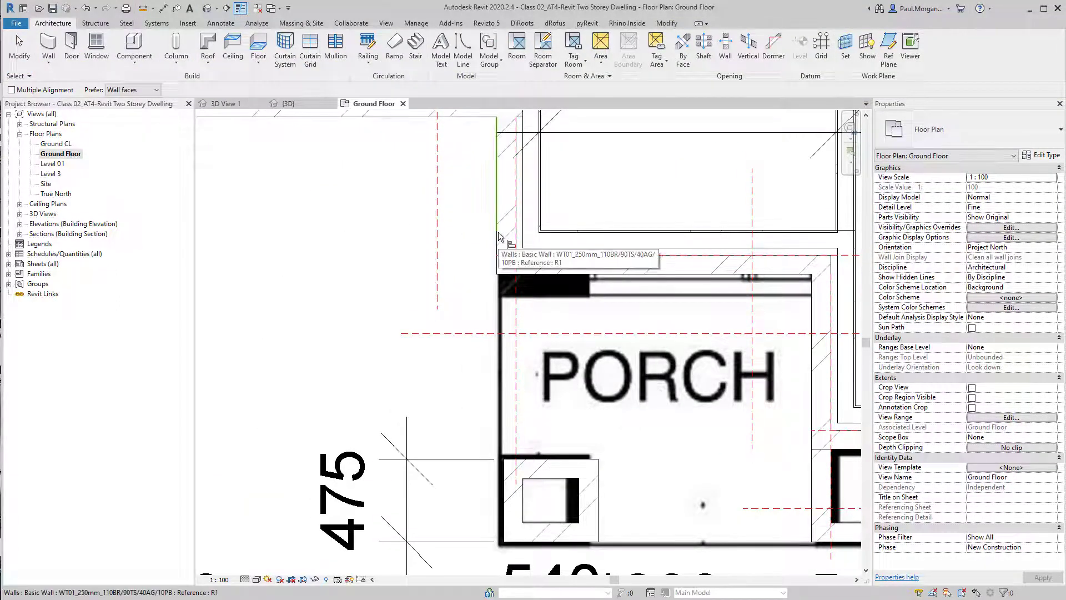
{"action": "scroll", "coordinate": [503, 240], "scroll_direction": "down", "scroll_amount": 2}
{"action": "middle_click_drag", "start_coordinate": [503, 240], "coordinate": [525, 303]}
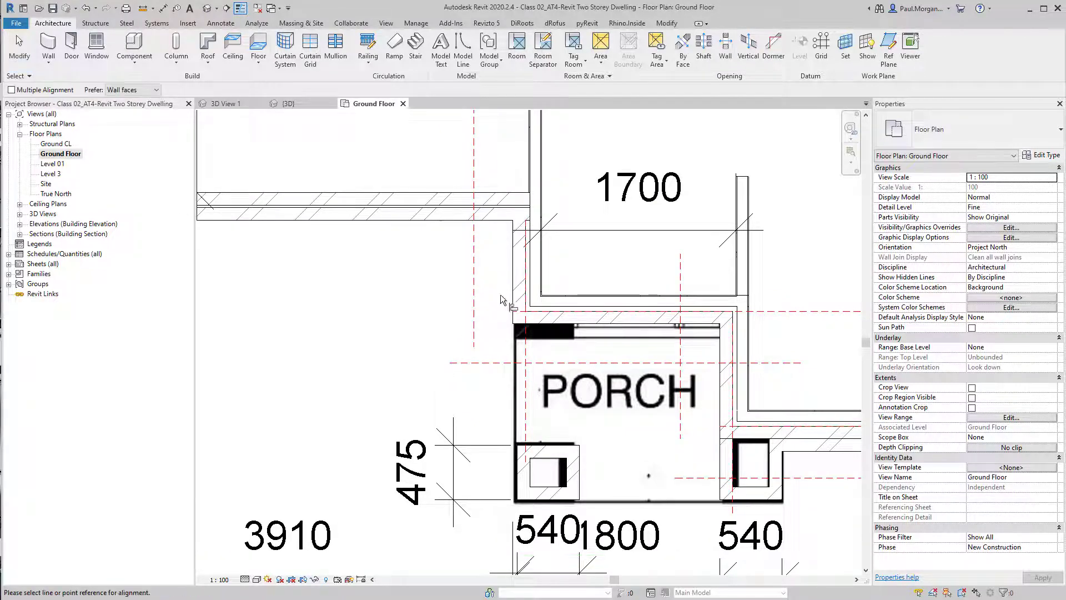
{"action": "left_click", "coordinate": [516, 267]}
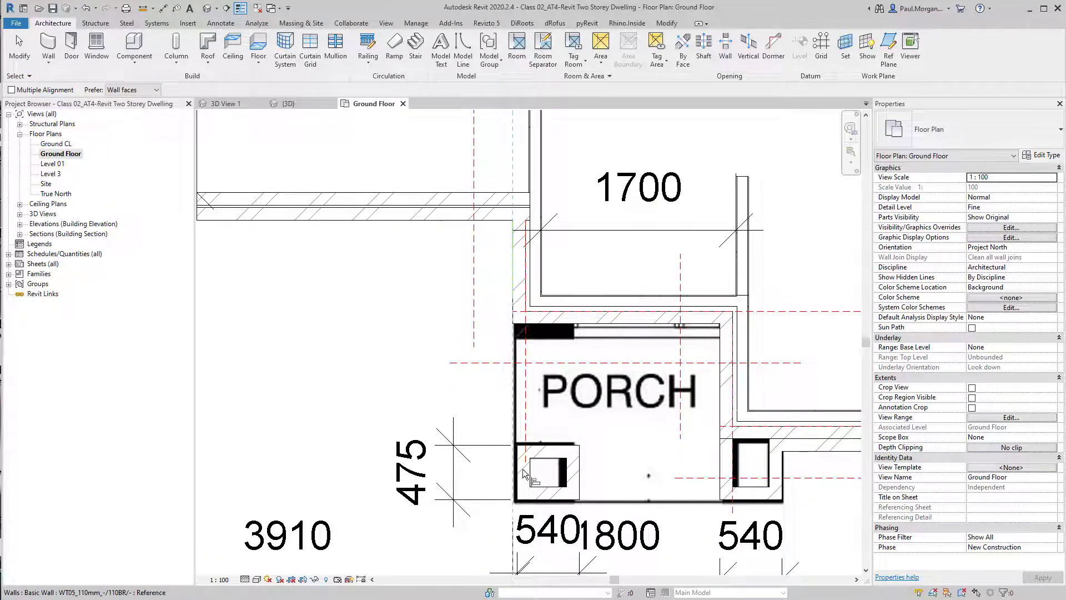
{"action": "left_click", "coordinate": [520, 478]}
{"action": "scroll", "coordinate": [583, 444], "scroll_direction": "up", "scroll_amount": 3}
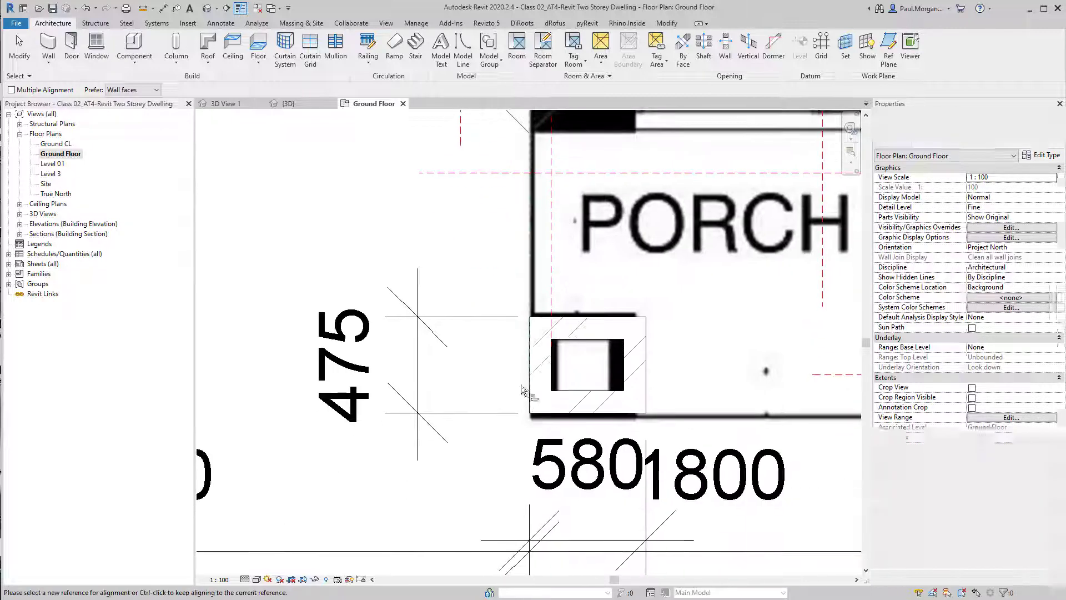
Set the left pier's width to 540 mm by moving its inner wall
{"action": "left_click", "coordinate": [650, 367]}
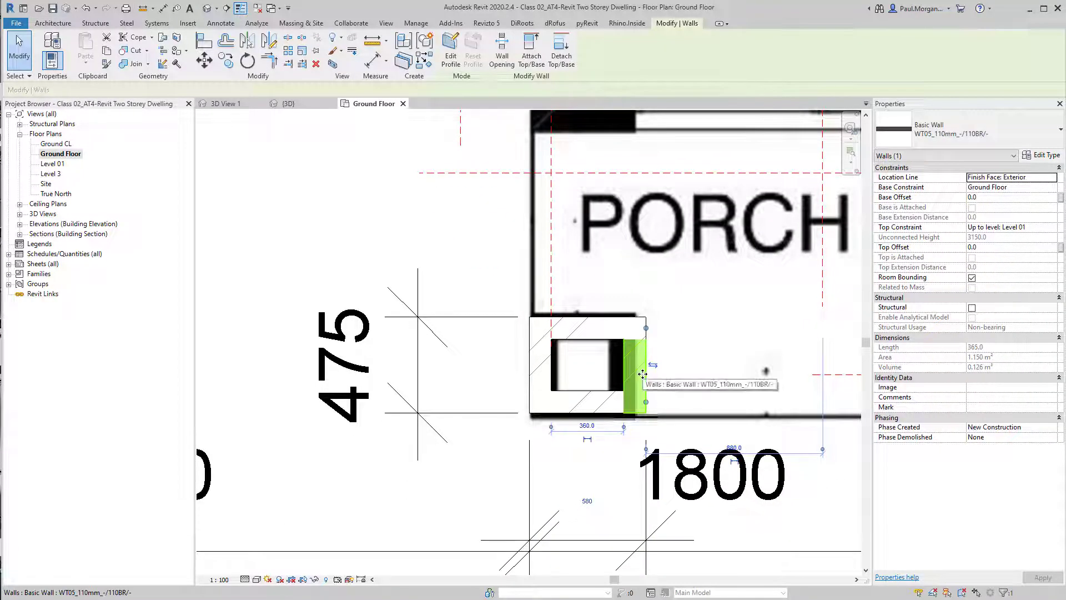
{"action": "left_click", "coordinate": [588, 506]}
{"action": "type", "text": "5"}
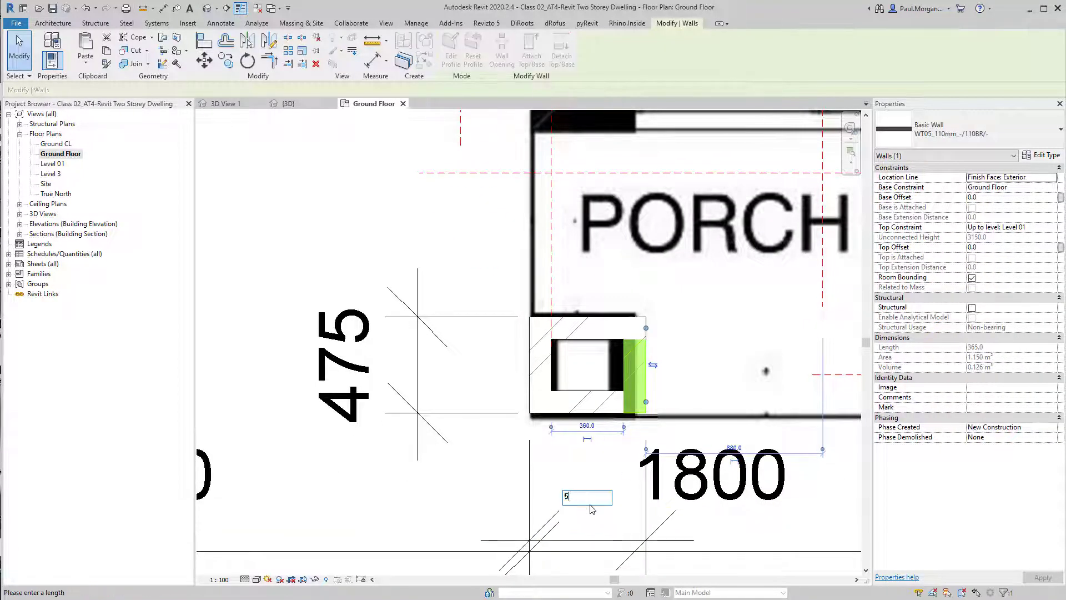
{"action": "type", "text": "40"}
{"action": "key", "text": "Return"}
{"action": "key", "text": "Escape"}
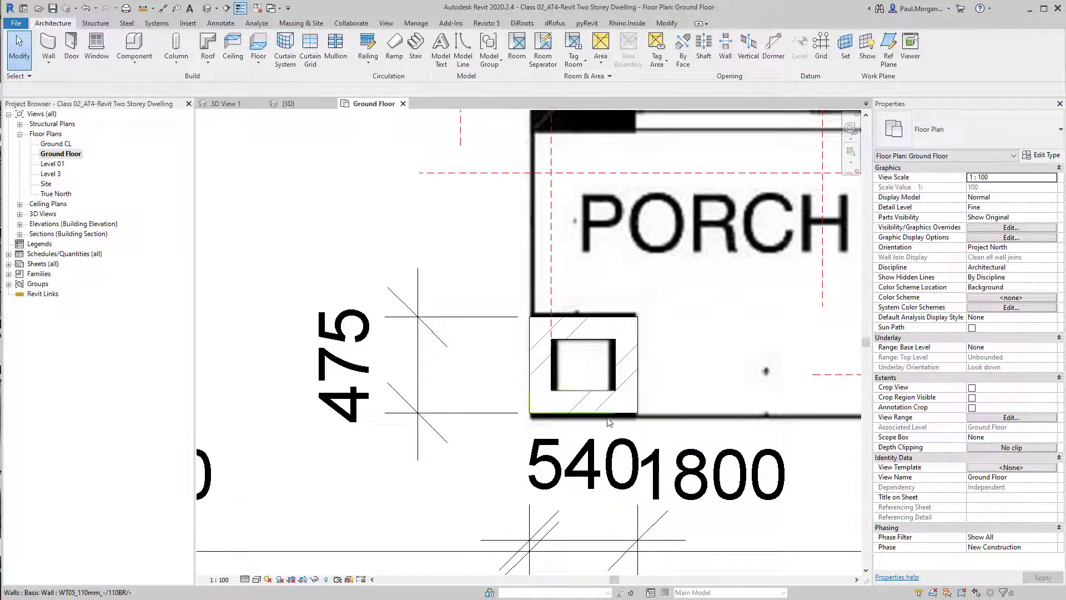
Dimension the right pier's depth from the front wall's face to the pier front
{"action": "scroll", "coordinate": [609, 422], "scroll_direction": "down", "scroll_amount": 3}
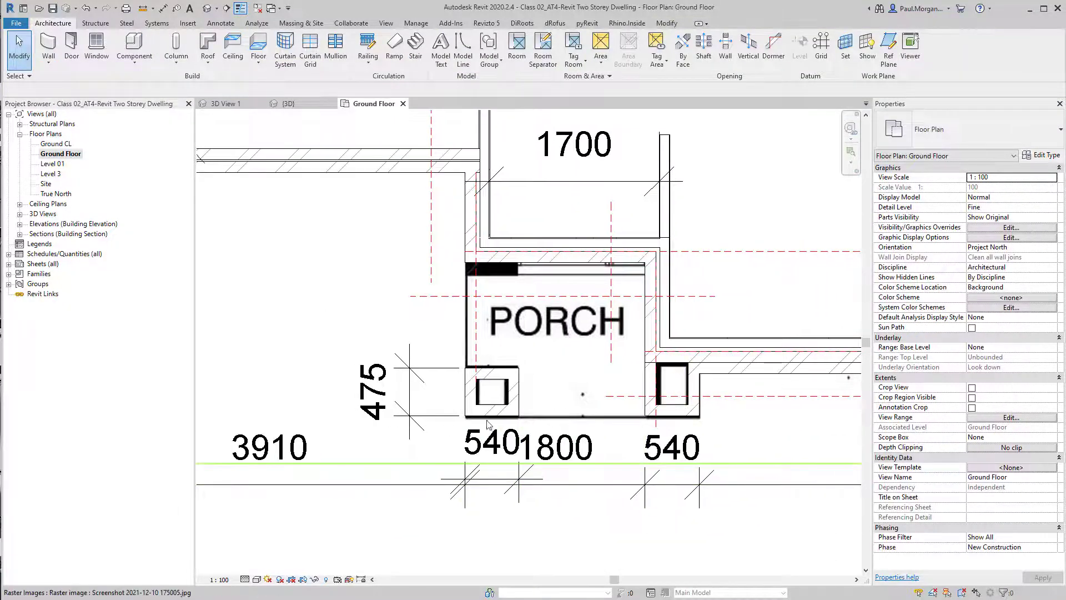
{"action": "middle_click_drag", "start_coordinate": [688, 420], "coordinate": [642, 421]}
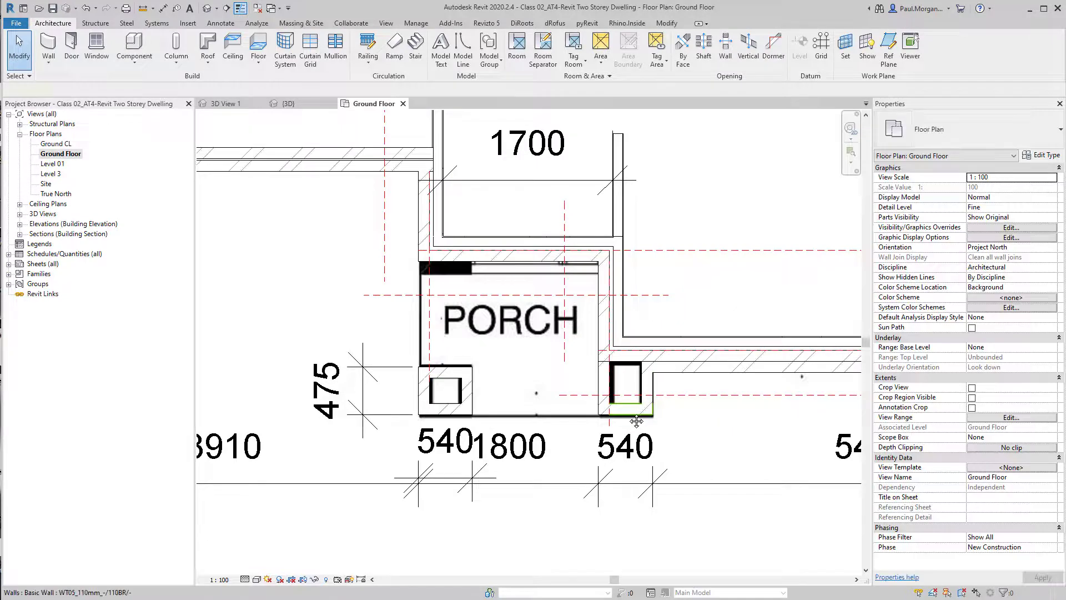
{"action": "key", "text": "d"}
{"action": "key", "text": "i"}
{"action": "left_click", "coordinate": [632, 422]}
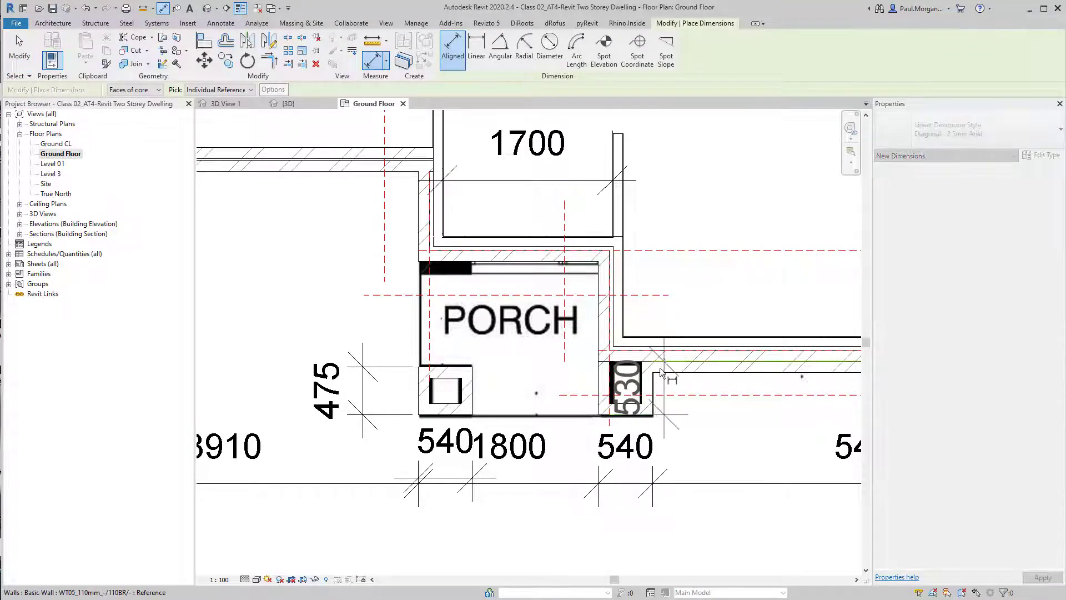
{"action": "left_click", "coordinate": [689, 361]}
{"action": "left_click", "coordinate": [736, 469]}
{"action": "key", "text": "Escape"}
{"action": "key", "text": "Escape"}
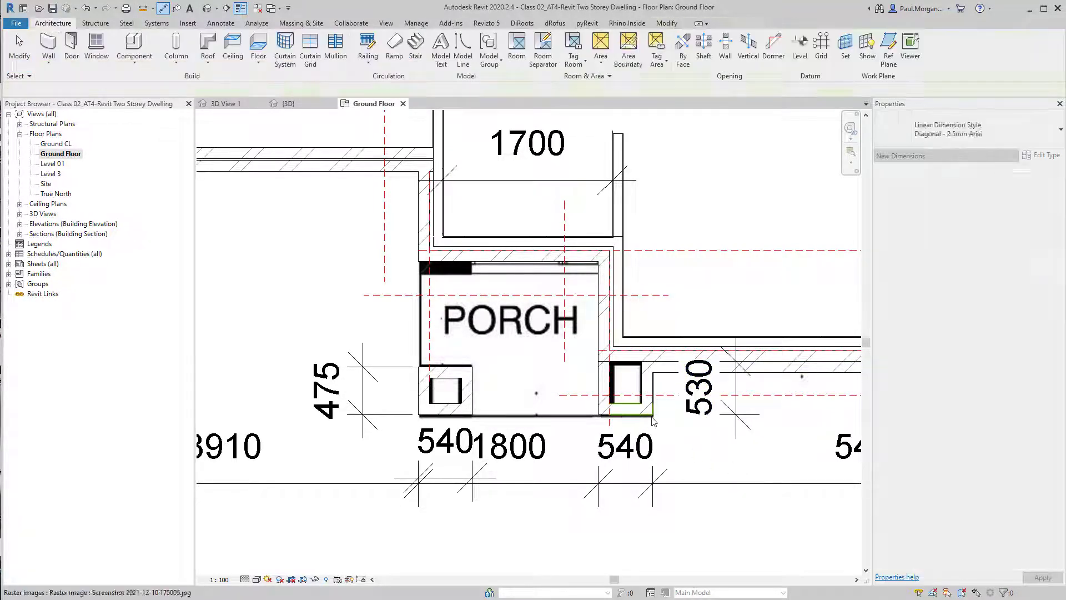
Set the right pier's depth to 540 mm by moving its front wall
{"action": "left_click", "coordinate": [623, 415]}
{"action": "left_click", "coordinate": [715, 388]}
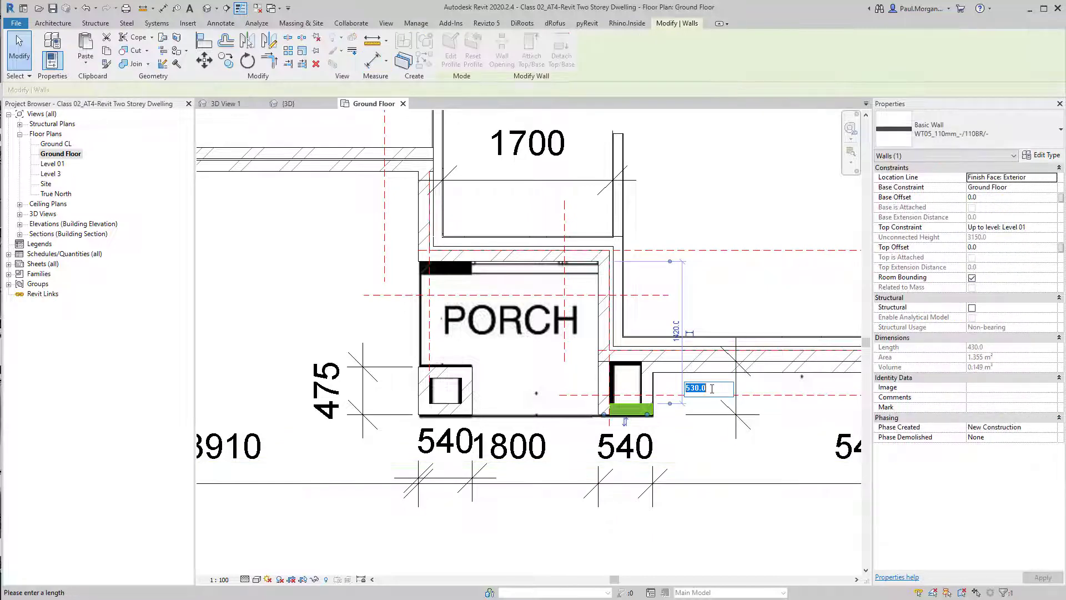
{"action": "type", "text": "540"}
{"action": "key", "text": "Return"}
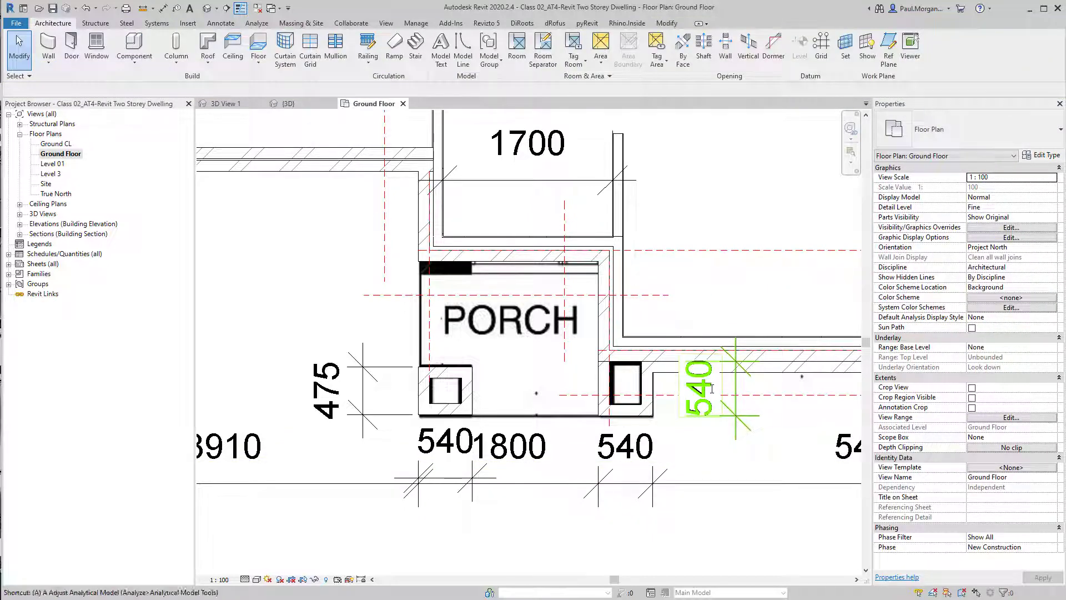
Align the left pier's front wall, then set the left pier's depth to 540 mm by moving that wall
{"action": "key", "text": "l"}
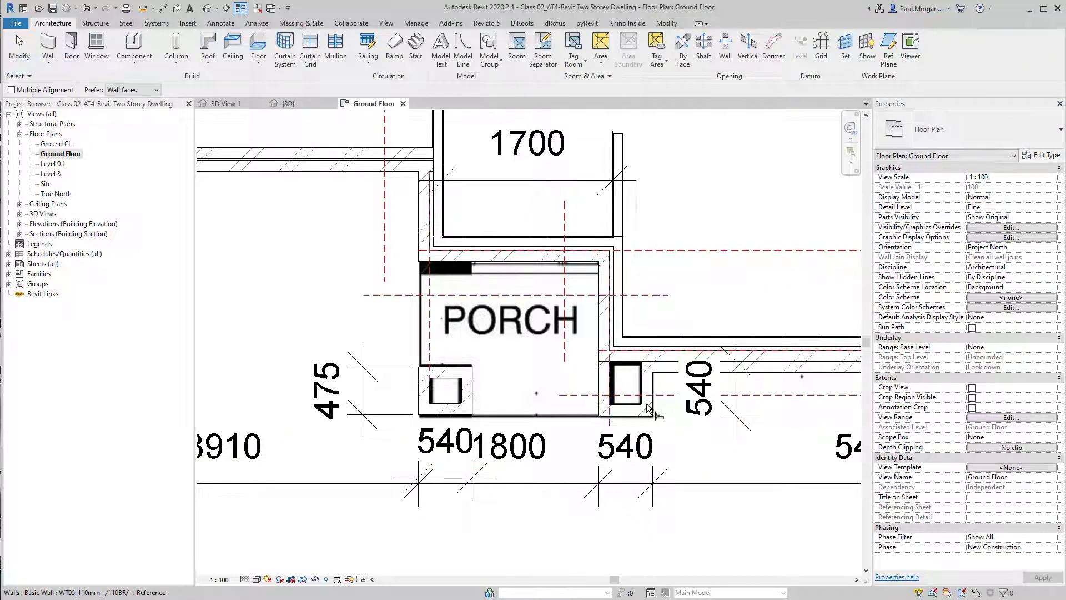
{"action": "left_click", "coordinate": [443, 416]}
{"action": "middle_click_drag", "start_coordinate": [469, 406], "coordinate": [501, 409]}
{"action": "key", "text": "Escape"}
{"action": "key", "text": "Escape"}
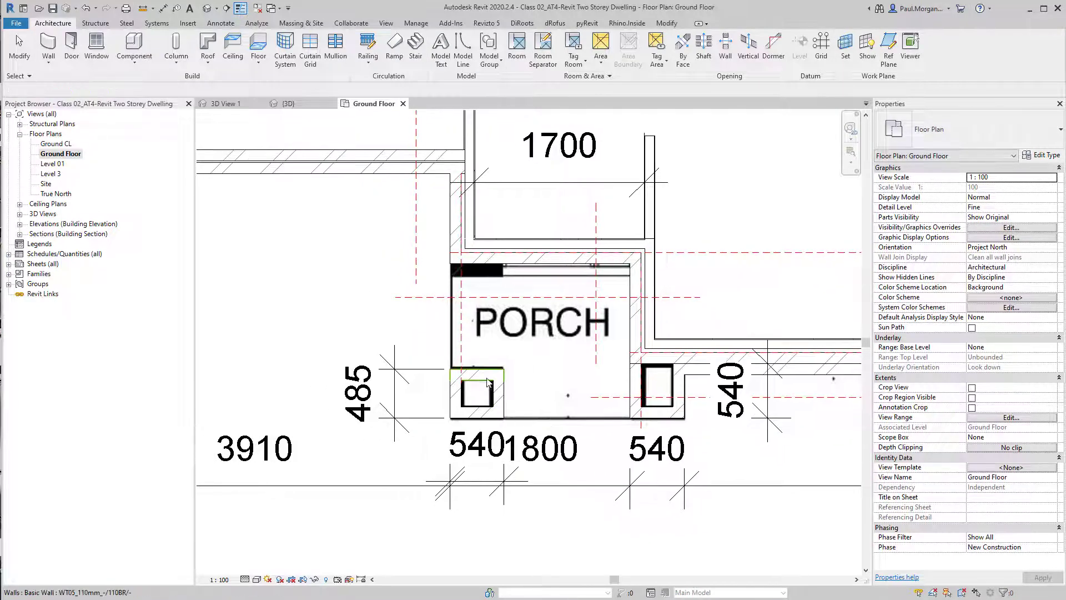
{"action": "left_click", "coordinate": [486, 381]}
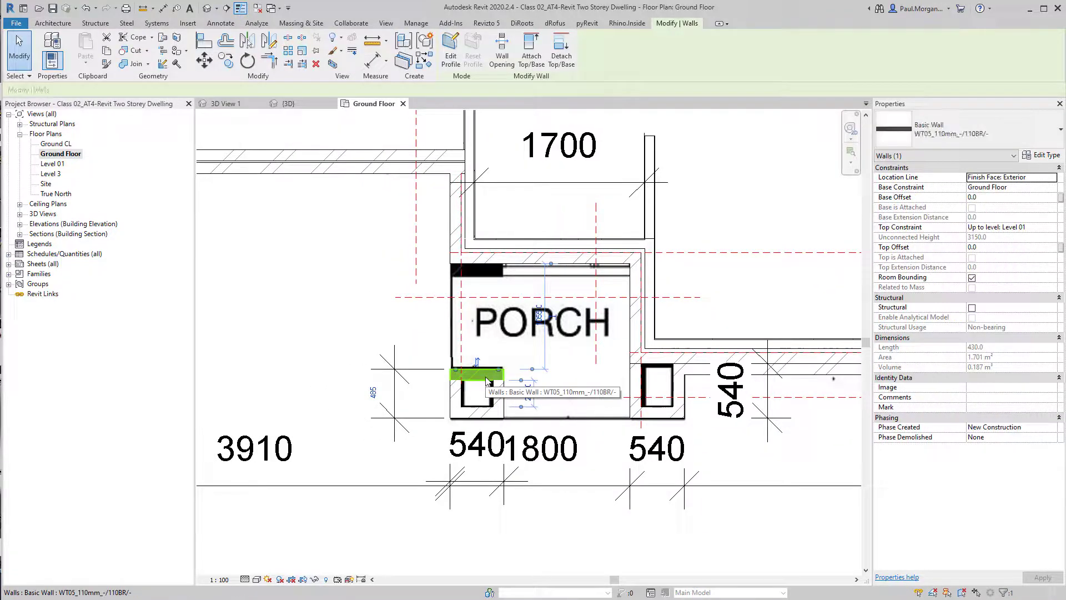
{"action": "left_click", "coordinate": [372, 395]}
{"action": "type", "text": "540"}
{"action": "key", "text": "Return"}
{"action": "key", "text": "Escape"}
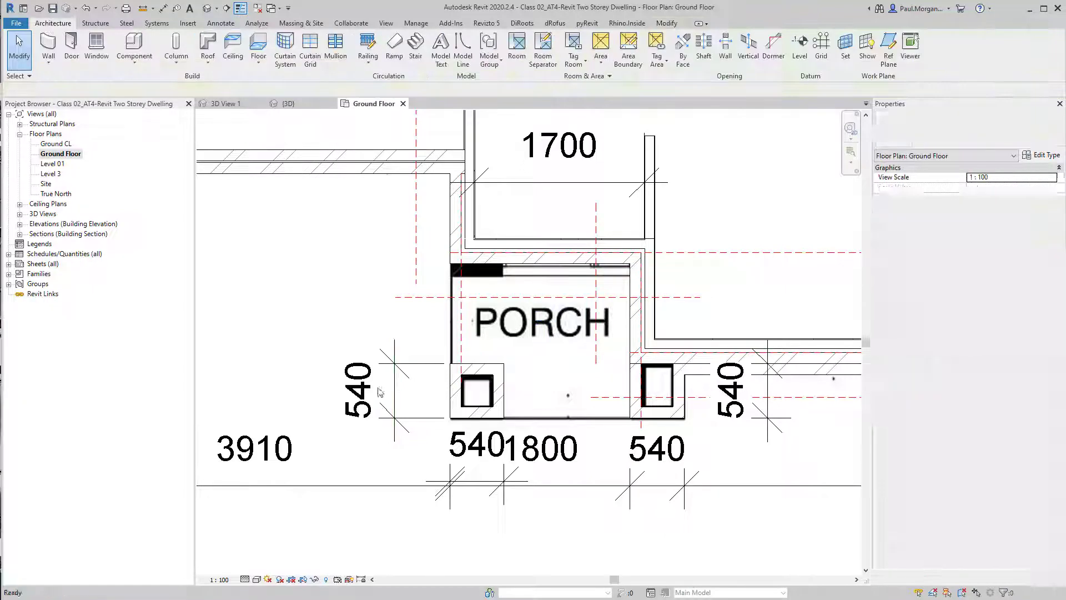
Open the default 3D view and start editing the profile of the front wall between the piers
{"action": "scroll", "coordinate": [569, 394], "scroll_direction": "down", "scroll_amount": 2}
{"action": "middle_click_drag", "start_coordinate": [762, 421], "coordinate": [620, 432]}
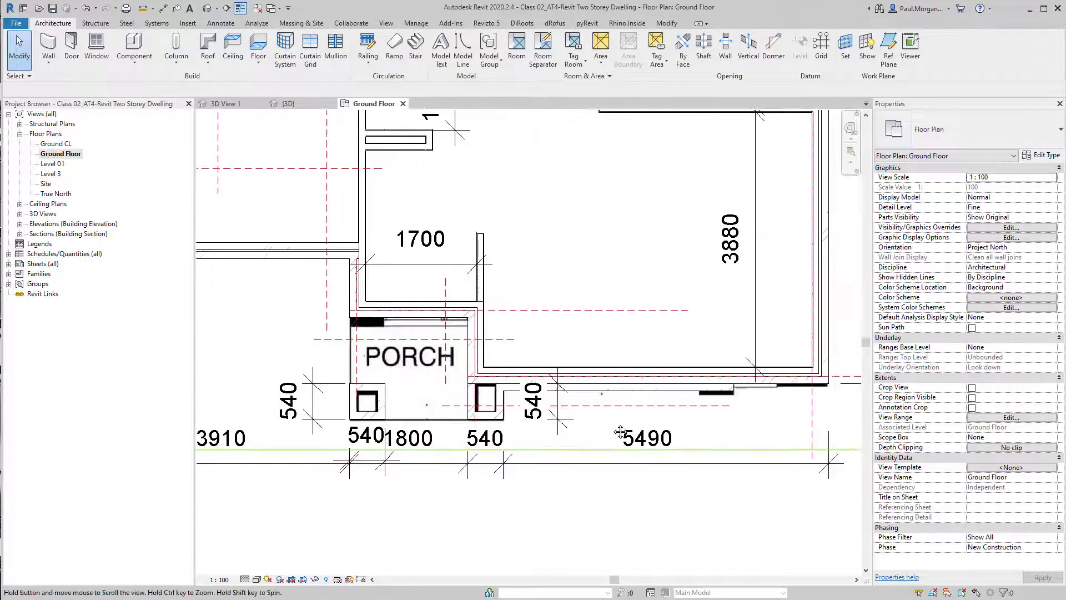
{"action": "left_click", "coordinate": [207, 8]}
{"action": "middle_click_drag", "start_coordinate": [570, 445], "coordinate": [574, 507], "text": "shift"}
{"action": "left_click", "coordinate": [595, 471]}
{"action": "middle_click_drag", "start_coordinate": [595, 472], "coordinate": [696, 334], "text": "shift"}
{"action": "left_click", "coordinate": [603, 564]}
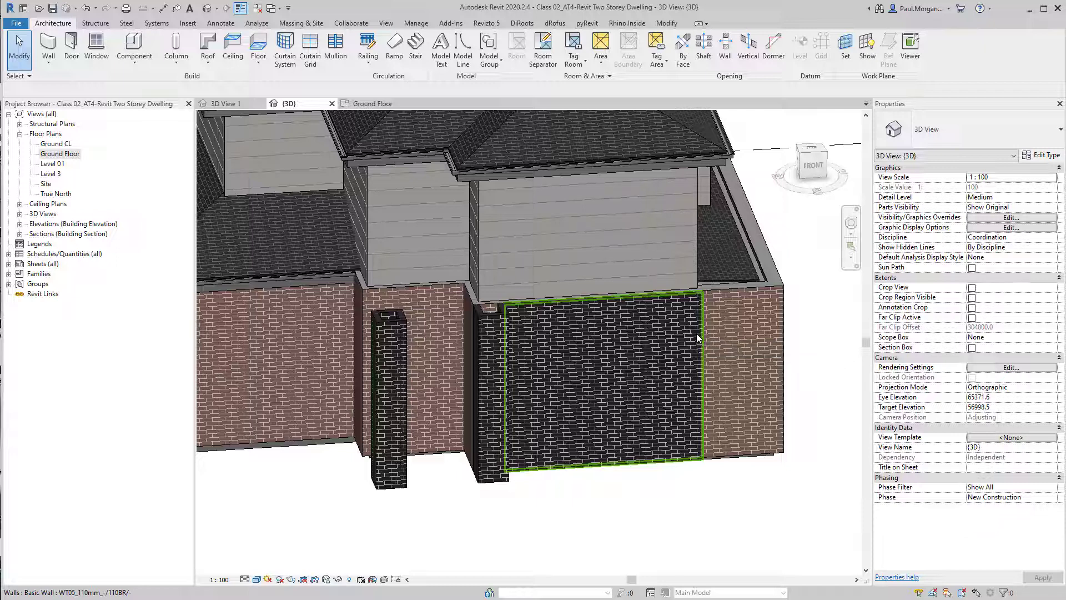
{"action": "left_click", "coordinate": [696, 334]}
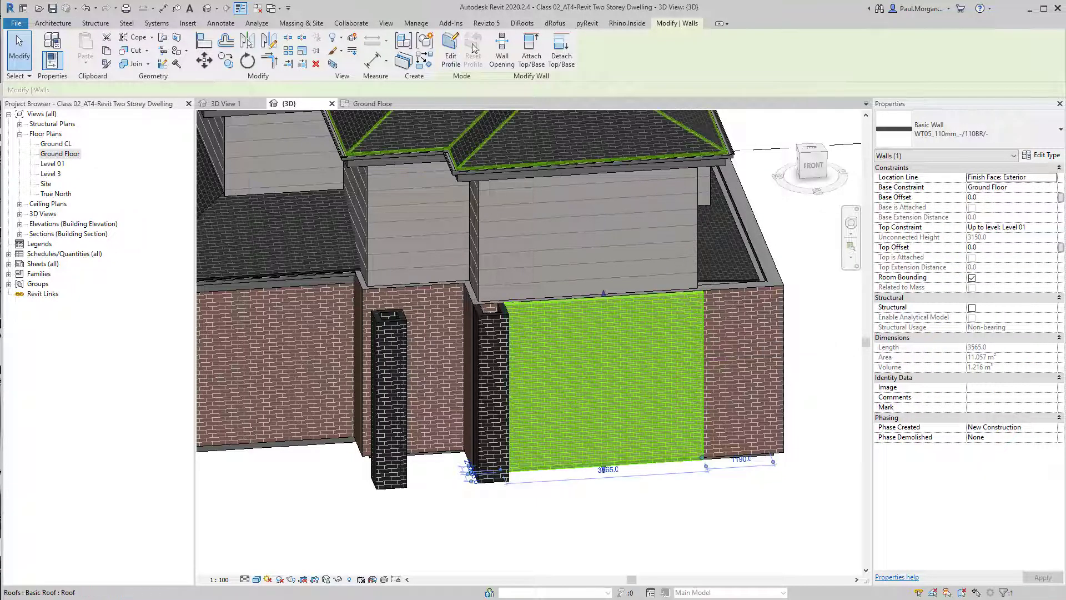
{"action": "left_click", "coordinate": [452, 53]}
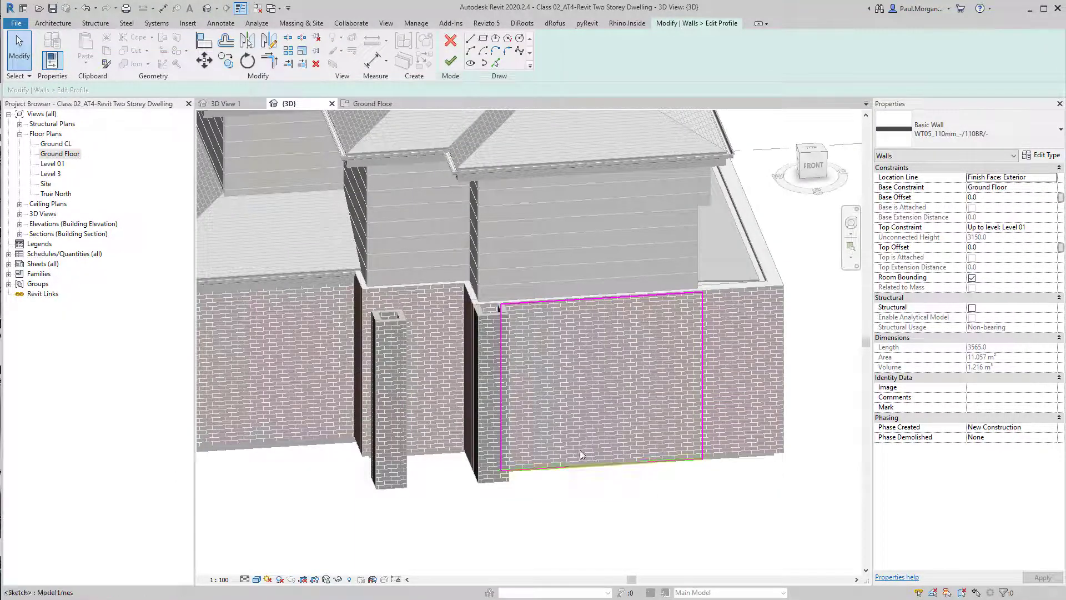
Try sketching a hexagonal opening in the wall profile and finishing it, then undo both changes
{"action": "scroll", "coordinate": [581, 454], "scroll_direction": "up", "scroll_amount": 3}
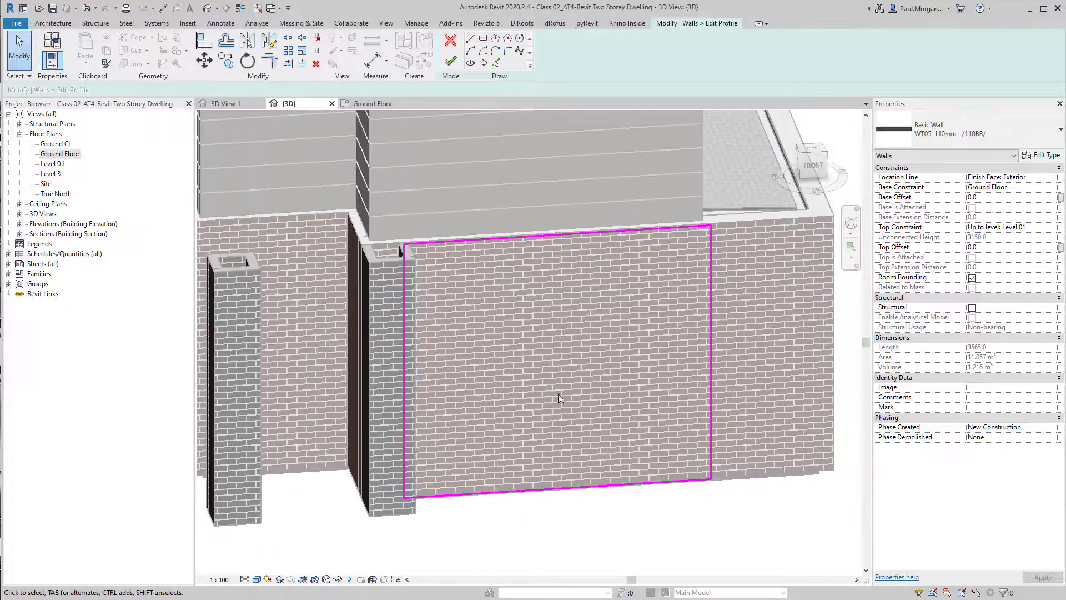
{"action": "left_click", "coordinate": [507, 37]}
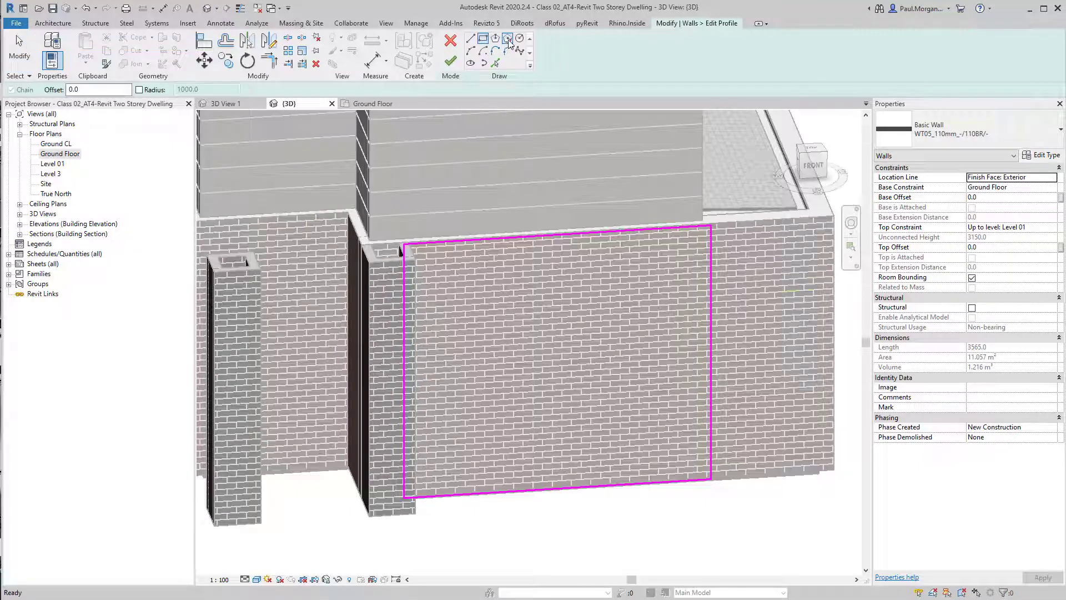
{"action": "left_click", "coordinate": [451, 60]}
{"action": "left_click", "coordinate": [639, 523]}
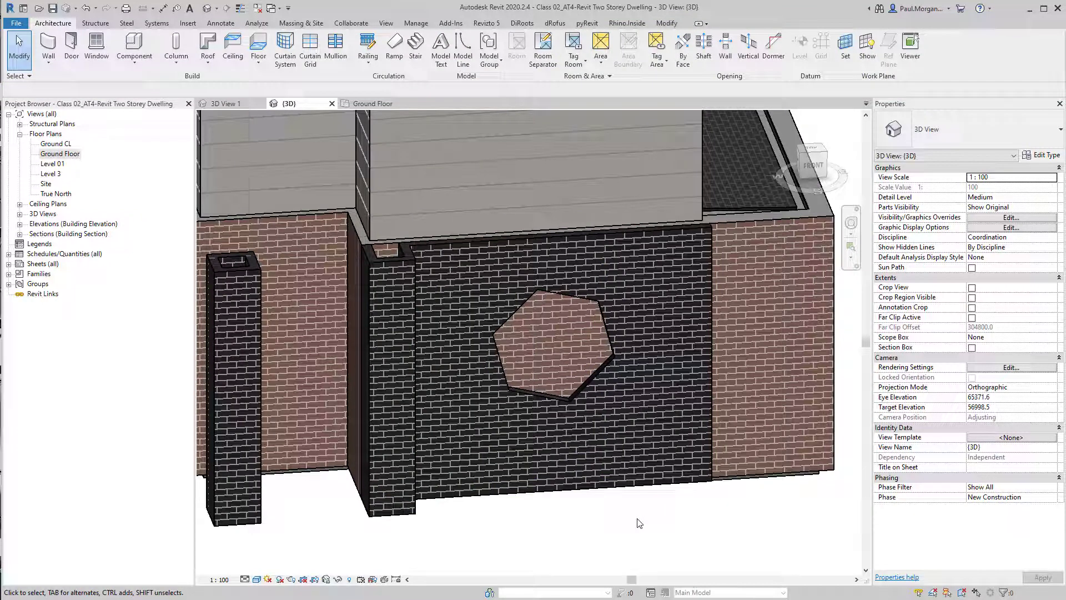
{"action": "key", "text": "ctrl+z"}
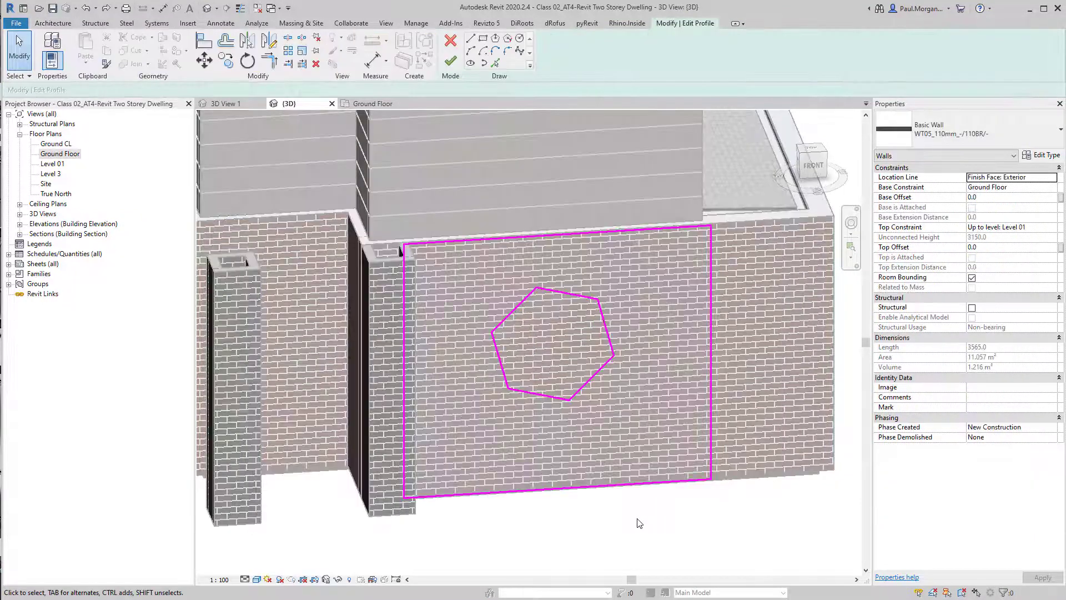
{"action": "key", "text": "ctrl+z"}
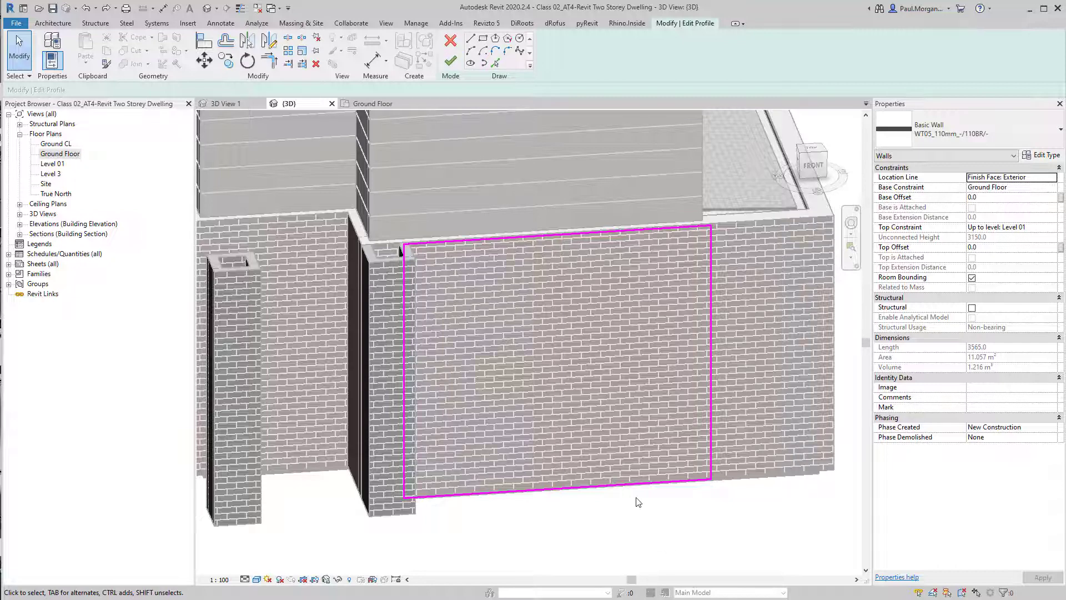
Add a vertical sketch line offset 540 mm inside the right edge of the wall profile
{"action": "middle_click_drag", "start_coordinate": [636, 497], "coordinate": [655, 484]}
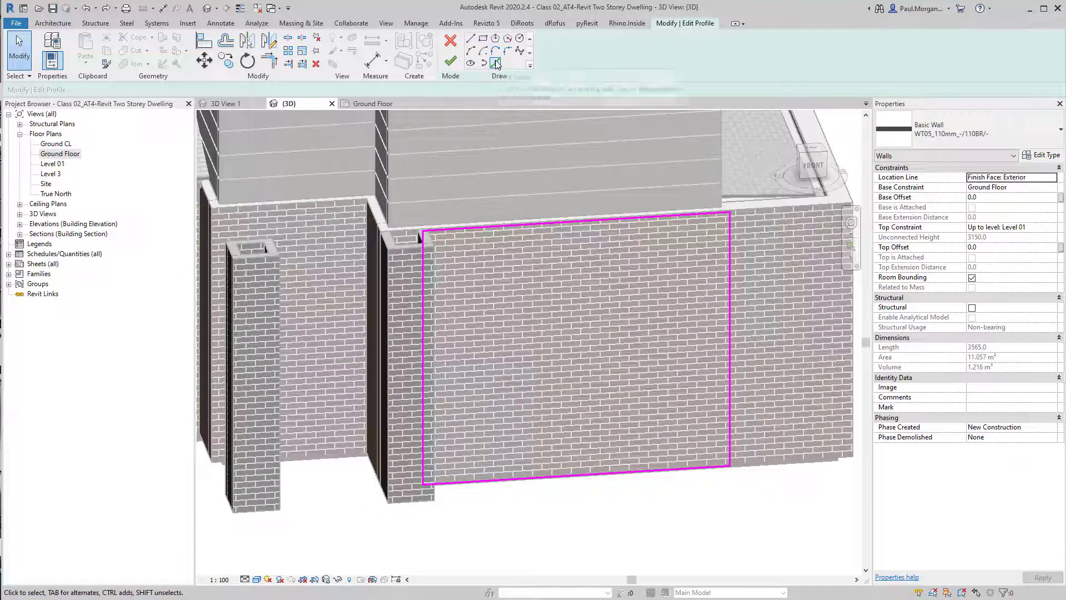
{"action": "left_click", "coordinate": [494, 63]}
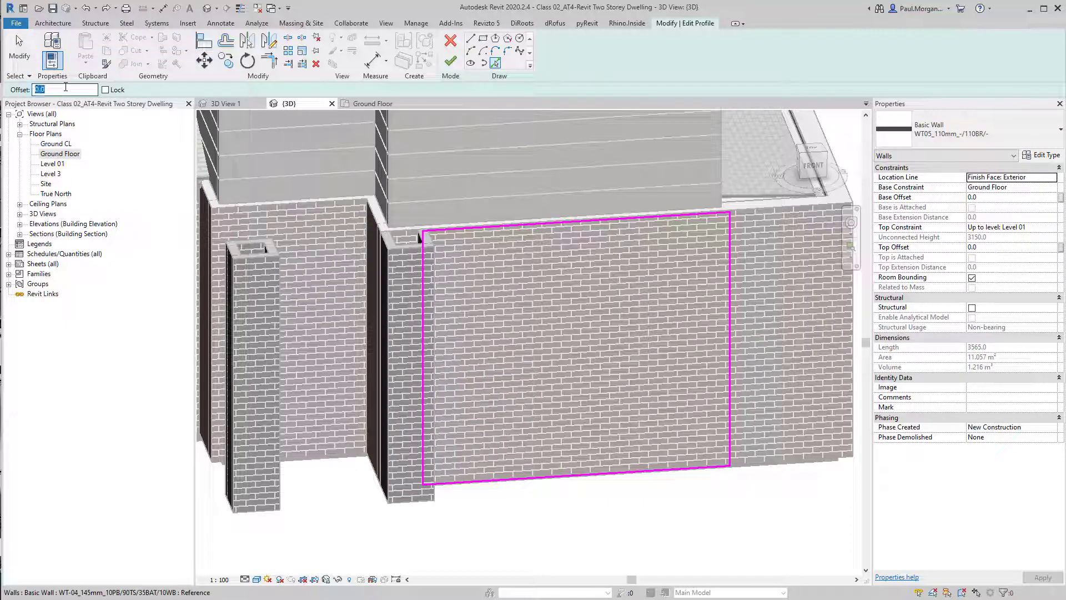
{"action": "type", "text": "540.0"}
{"action": "left_click", "coordinate": [728, 368]}
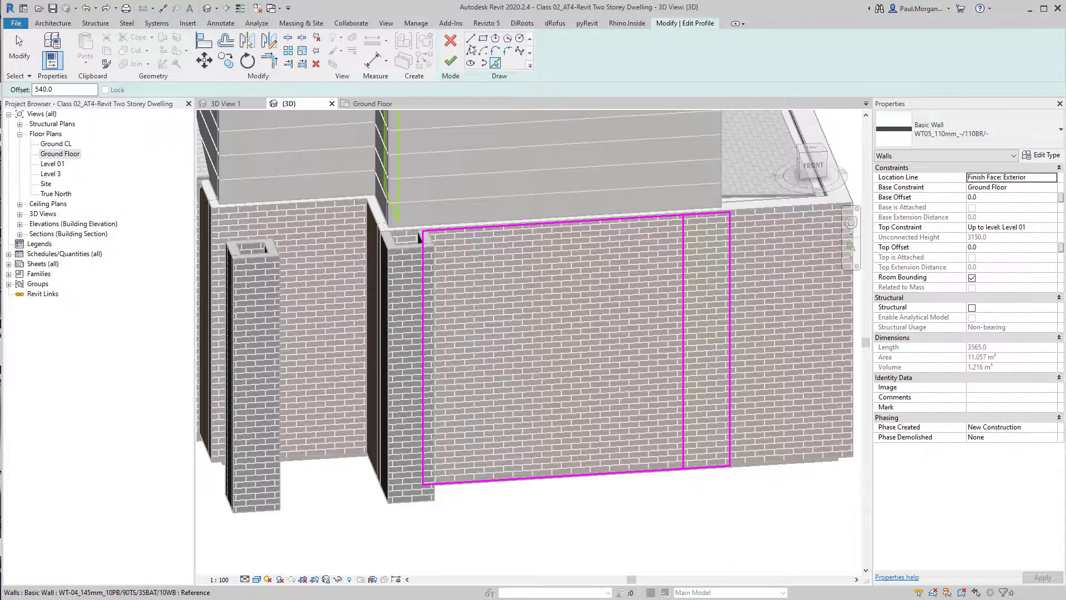
Draw a horizontal sketch line across the wall profile and set it 2500 mm above the wall's base
{"action": "left_click", "coordinate": [471, 38]}
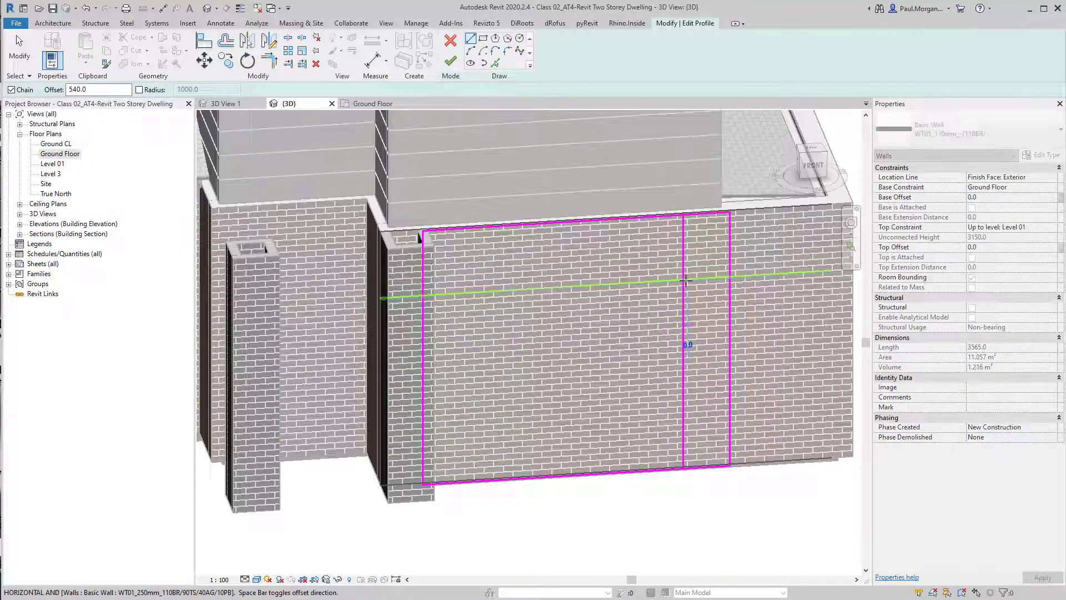
{"action": "left_click", "coordinate": [685, 281]}
{"action": "left_click", "coordinate": [422, 295]}
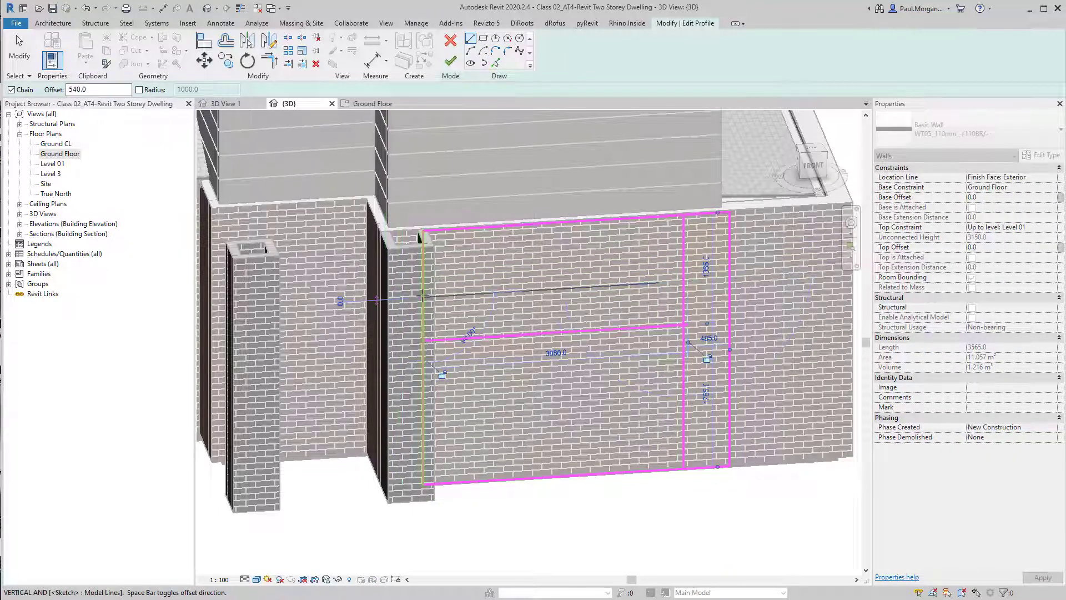
{"action": "key", "text": "Escape"}
{"action": "key", "text": "Escape"}
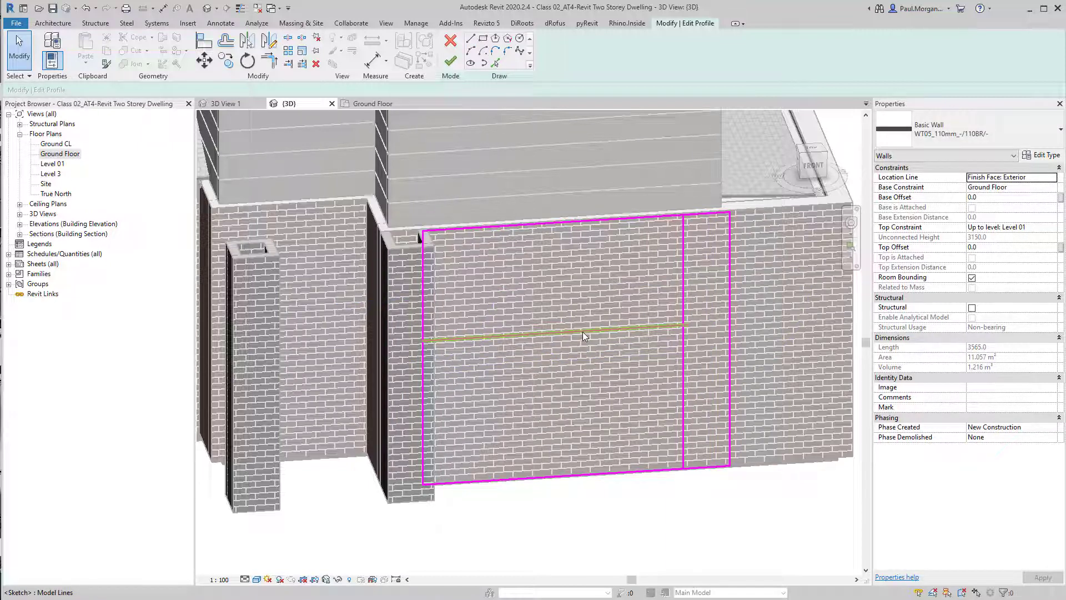
{"action": "left_click", "coordinate": [591, 328]}
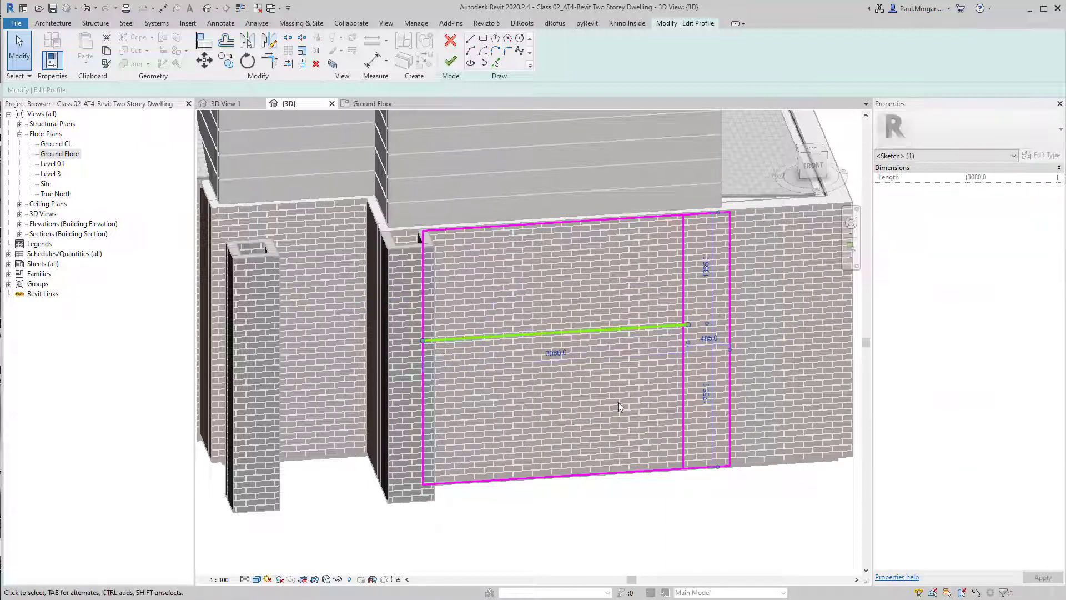
{"action": "left_click", "coordinate": [708, 398]}
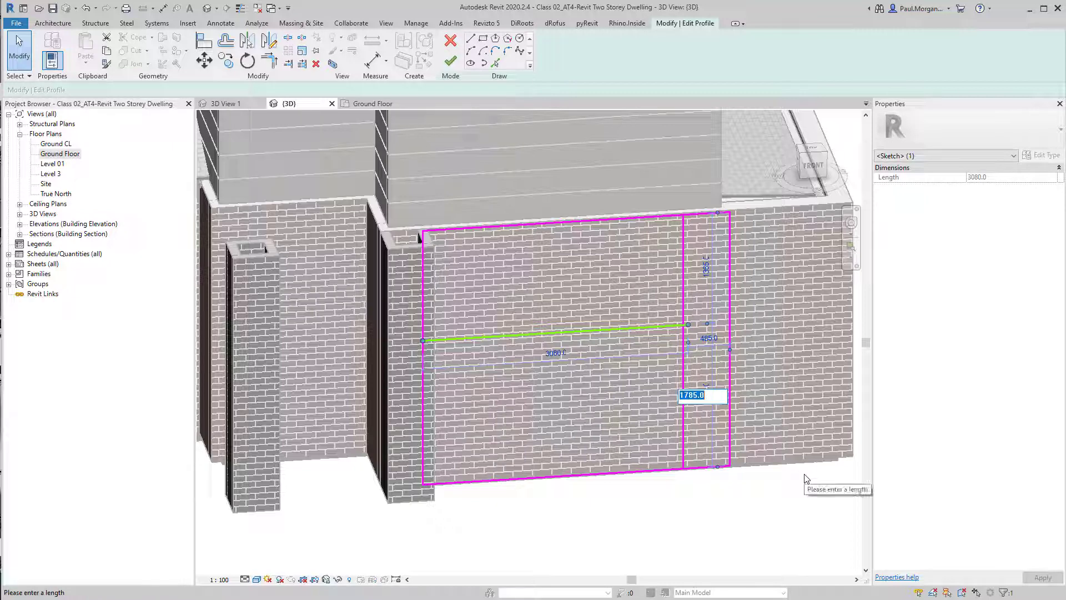
{"action": "type", "text": "2500"}
{"action": "key", "text": "Return"}
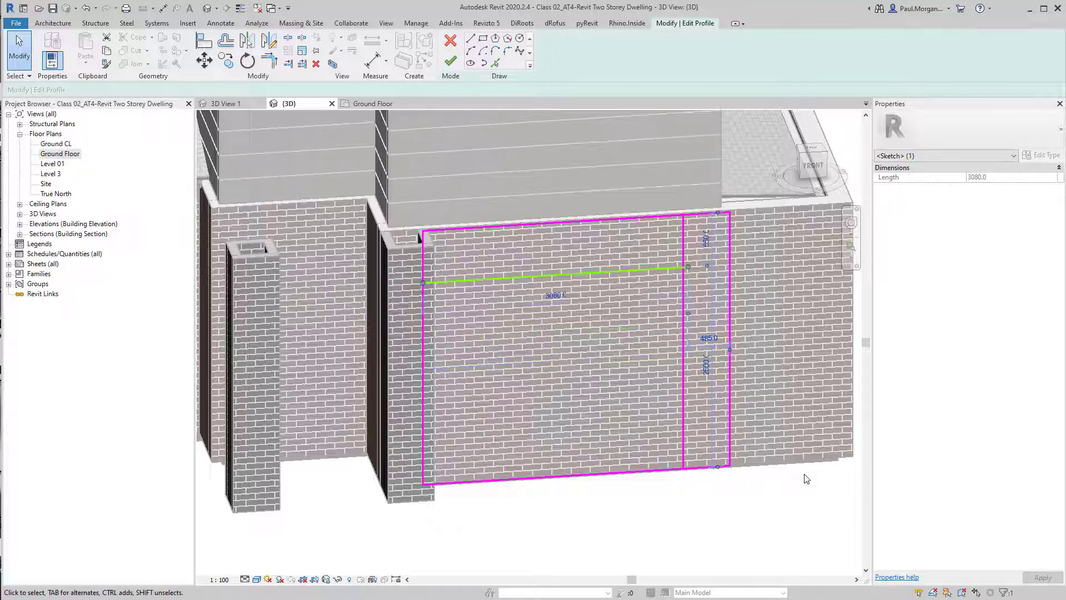
{"action": "left_click", "coordinate": [807, 479]}
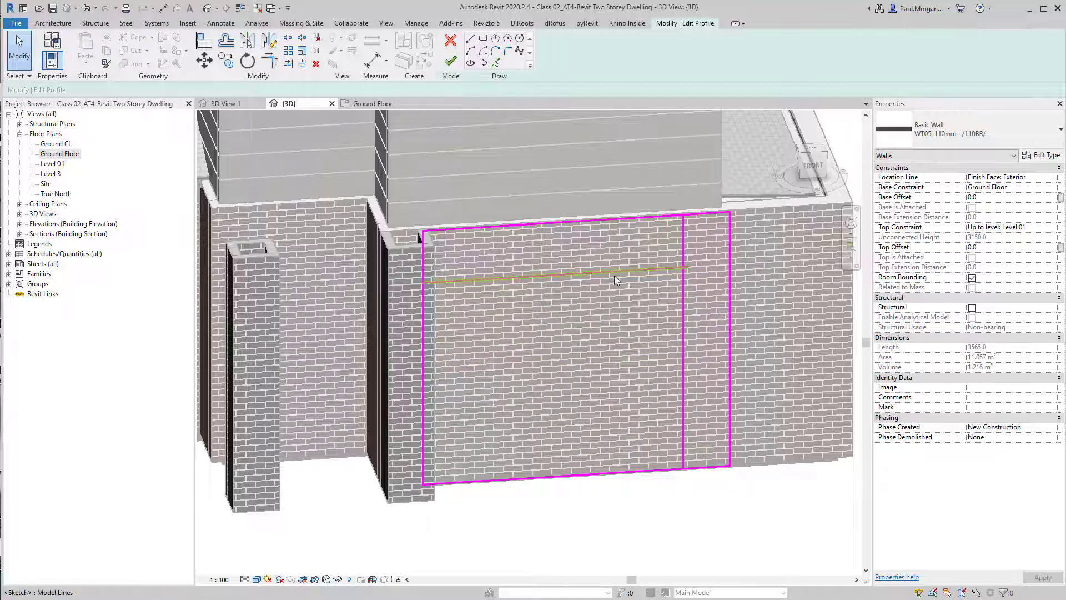
Trim the profile sketch lines into an inverted L-shaped frame around the opening
{"action": "key", "text": "t"}
{"action": "key", "text": "r"}
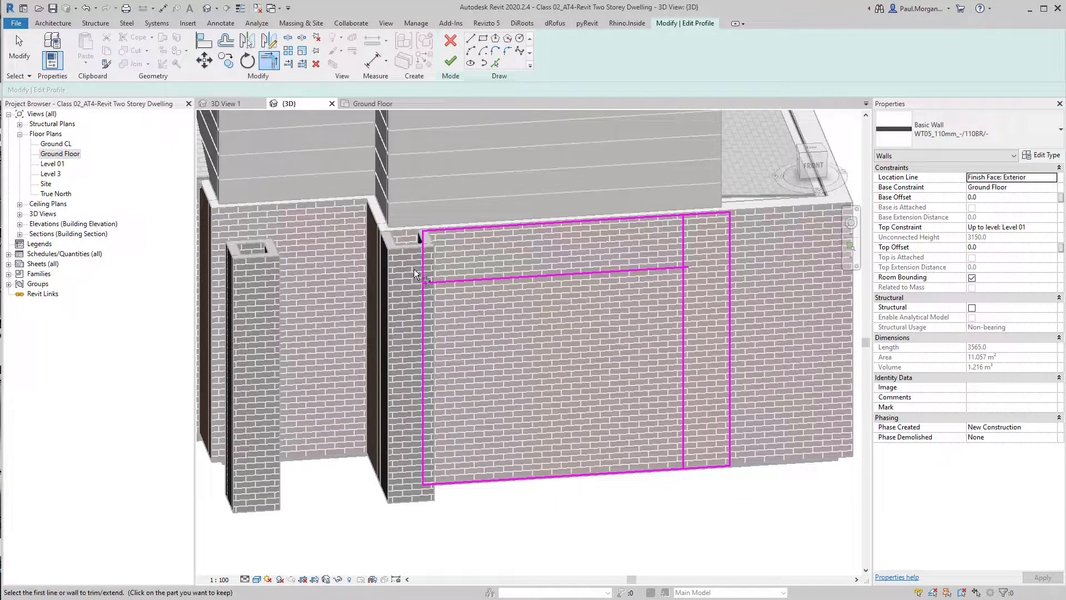
{"action": "left_click", "coordinate": [426, 311]}
{"action": "left_click", "coordinate": [429, 282]}
{"action": "left_click", "coordinate": [665, 270]}
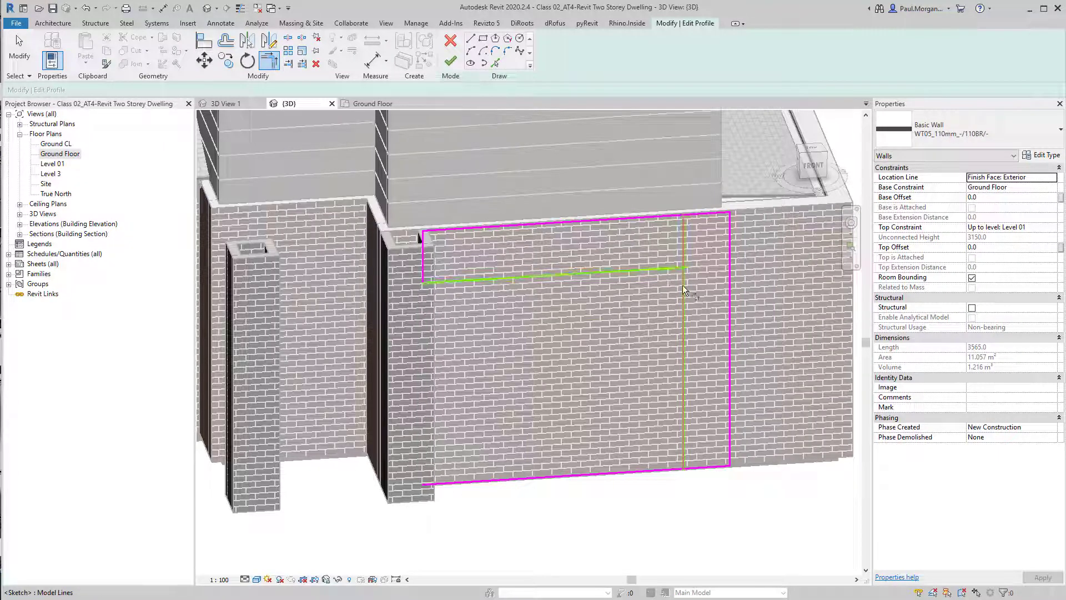
{"action": "left_click", "coordinate": [684, 283]}
{"action": "left_click", "coordinate": [685, 432]}
{"action": "left_click", "coordinate": [701, 472]}
{"action": "key", "text": "Escape"}
{"action": "key", "text": "Escape"}
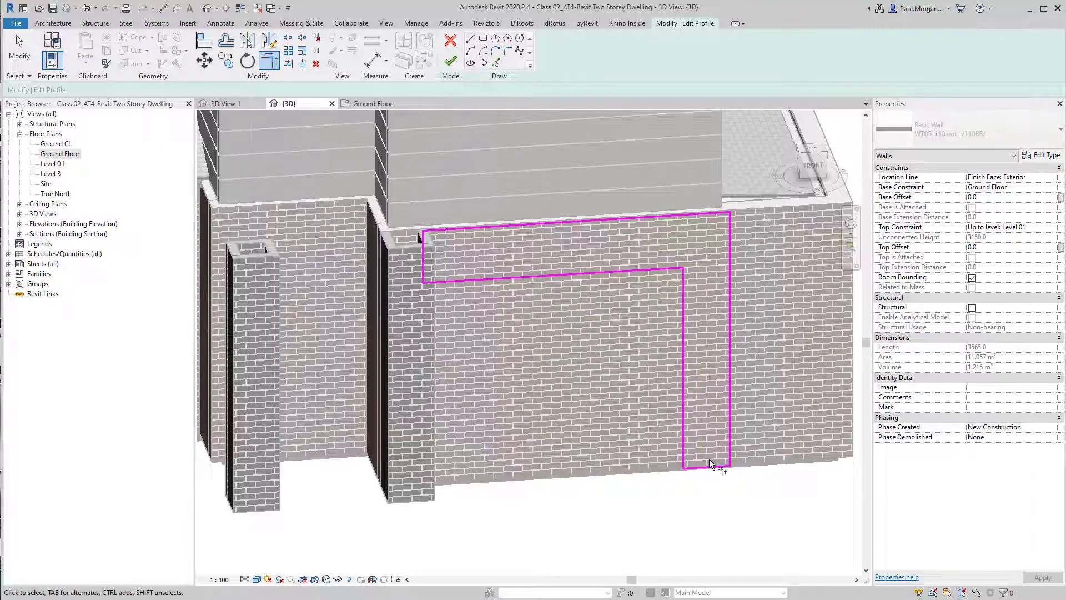
Finish the edited wall profile
{"action": "mouse_move", "coordinate": [737, 401]}
{"action": "middle_mouse_down", "text": "shift"}
{"action": "mouse_move", "coordinate": [674, 422]}
{"action": "mouse_move", "coordinate": [702, 419]}
{"action": "mouse_move", "coordinate": [727, 394]}
{"action": "mouse_move", "coordinate": [716, 394]}
{"action": "middle_mouse_up", "text": "shift"}
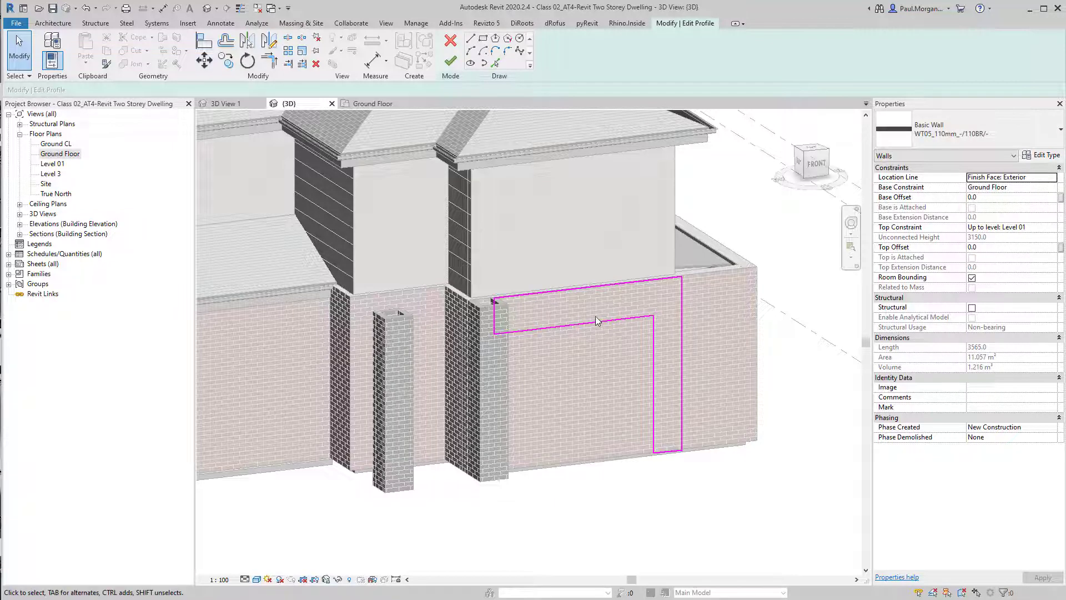
{"action": "key", "text": "ctrl"}
{"action": "key", "text": "ctrl"}
{"action": "key", "text": "ctrl"}
{"action": "left_click", "coordinate": [450, 61]}
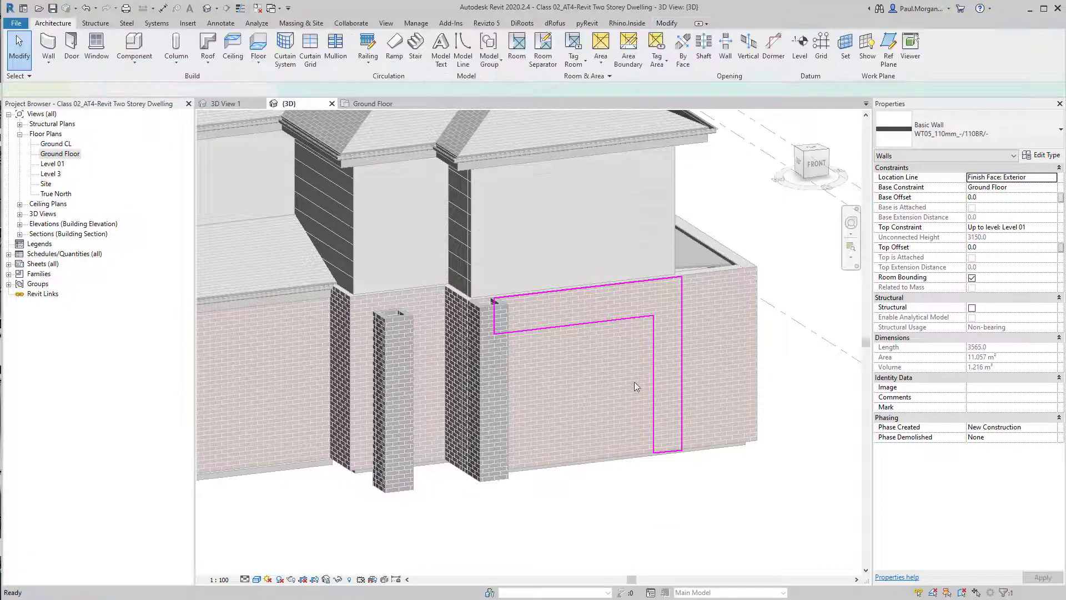
Switch to Photoshop and brush magenta markup over the brick frame and piers on the facade reference image
{"action": "middle_click_drag", "start_coordinate": [634, 381], "coordinate": [547, 519], "text": "shift"}
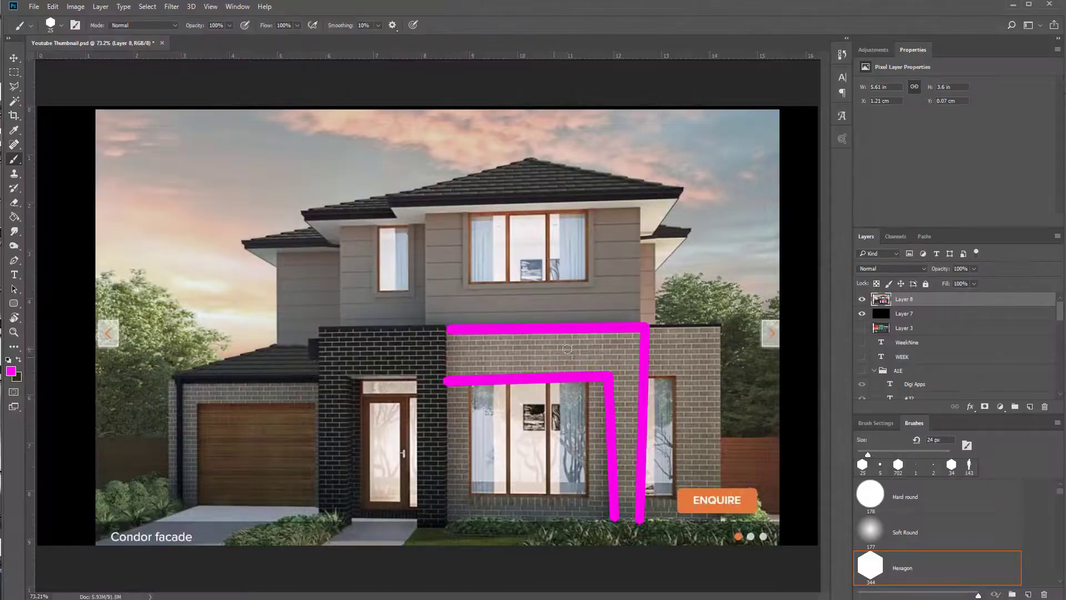
{"action": "mouse_move", "coordinate": [511, 351]}
{"action": "left_mouse_down"}
{"action": "mouse_move", "coordinate": [639, 355]}
{"action": "mouse_move", "coordinate": [641, 441]}
{"action": "left_mouse_up"}
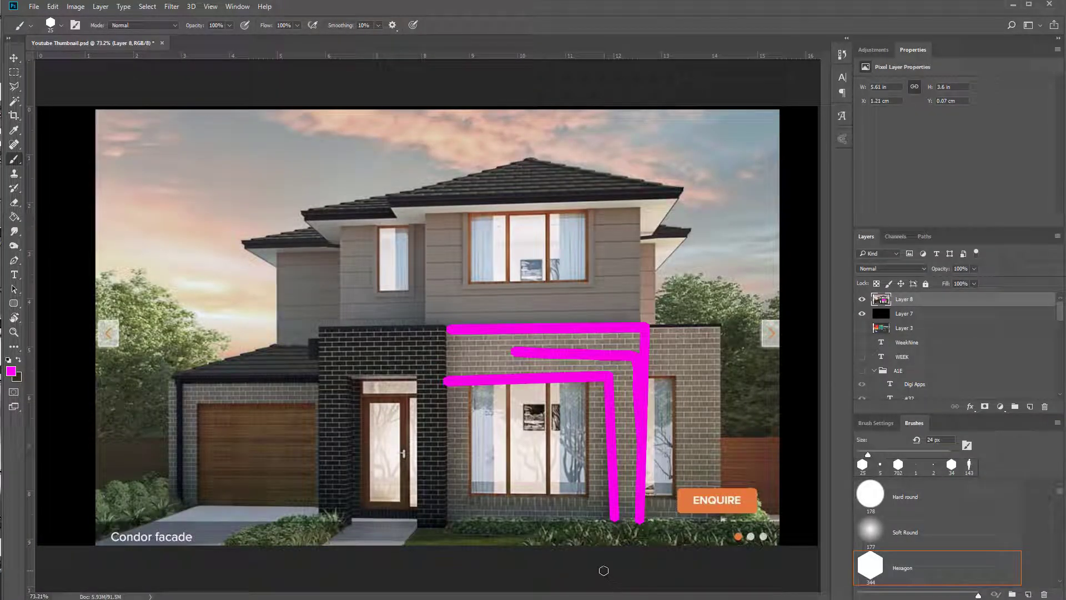
{"action": "mouse_move", "coordinate": [352, 335]}
{"action": "left_mouse_down"}
{"action": "mouse_move", "coordinate": [418, 372]}
{"action": "mouse_move", "coordinate": [354, 379]}
{"action": "left_mouse_up"}
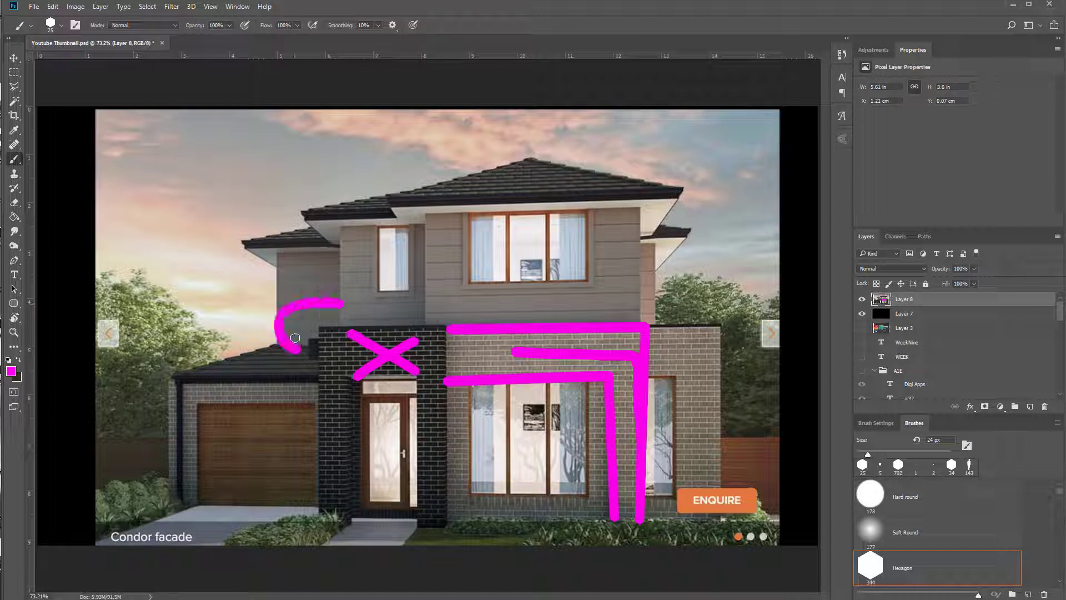
{"action": "left_click_drag", "start_coordinate": [295, 338], "coordinate": [303, 367]}
{"action": "left_click", "coordinate": [1014, 5]}
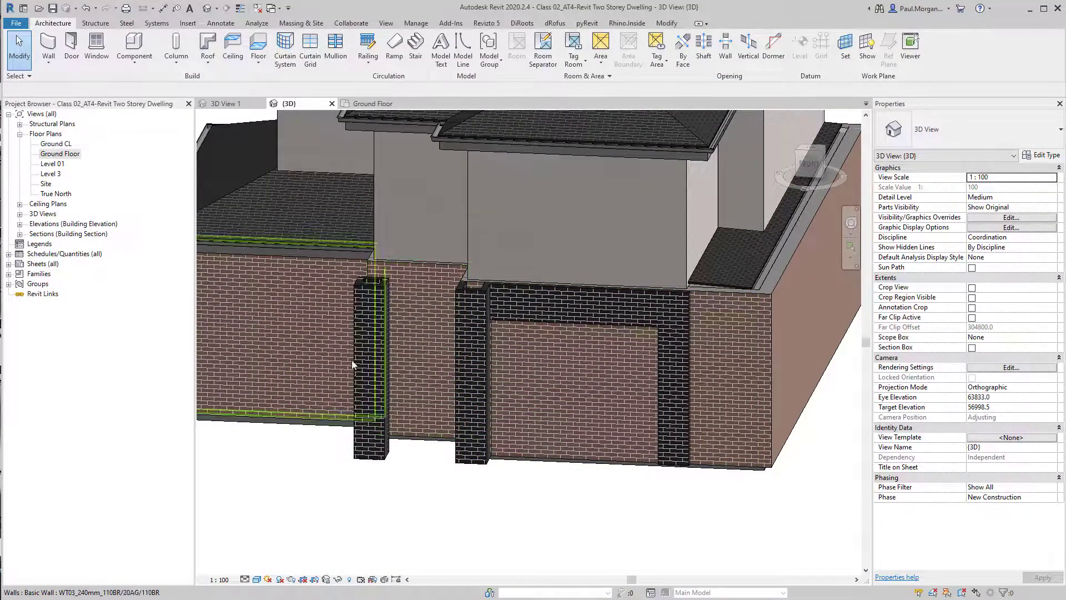
In the ground floor plan, create a similar brick wall across the porch front between the two piers
{"action": "left_click", "coordinate": [361, 106]}
{"action": "scroll", "coordinate": [560, 401], "scroll_direction": "down", "scroll_amount": 2}
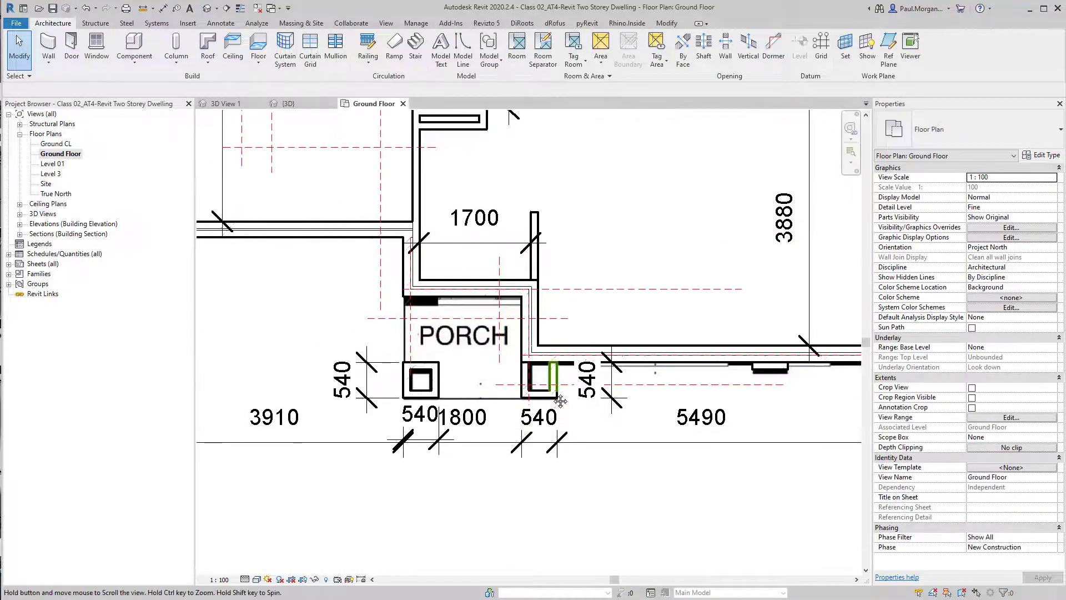
{"action": "left_click", "coordinate": [552, 395]}
{"action": "scroll", "coordinate": [555, 401], "scroll_direction": "up", "scroll_amount": 3}
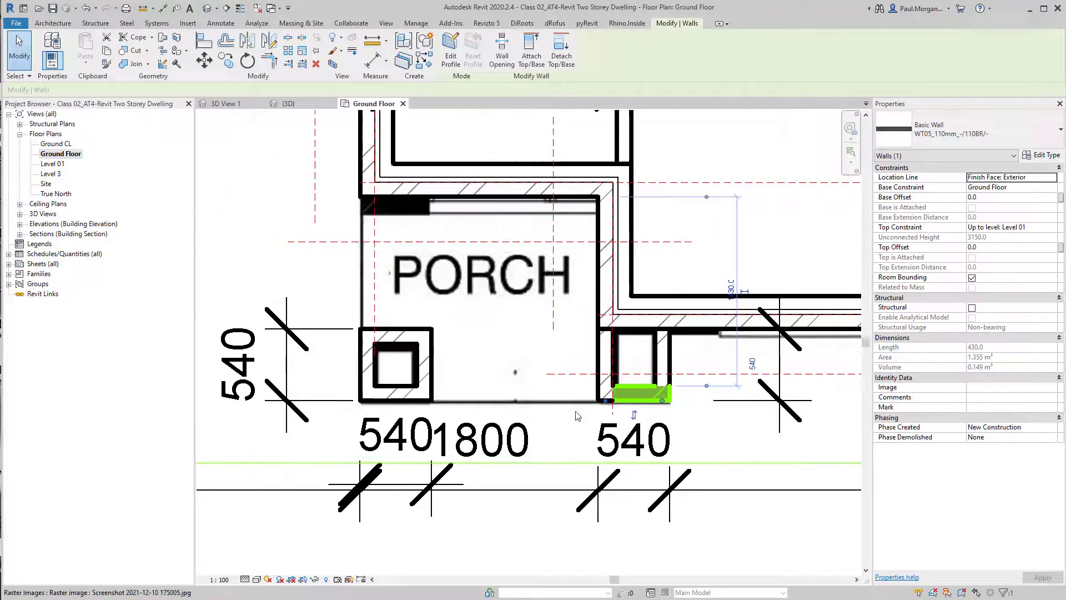
{"action": "key", "text": "c"}
{"action": "key", "text": "s"}
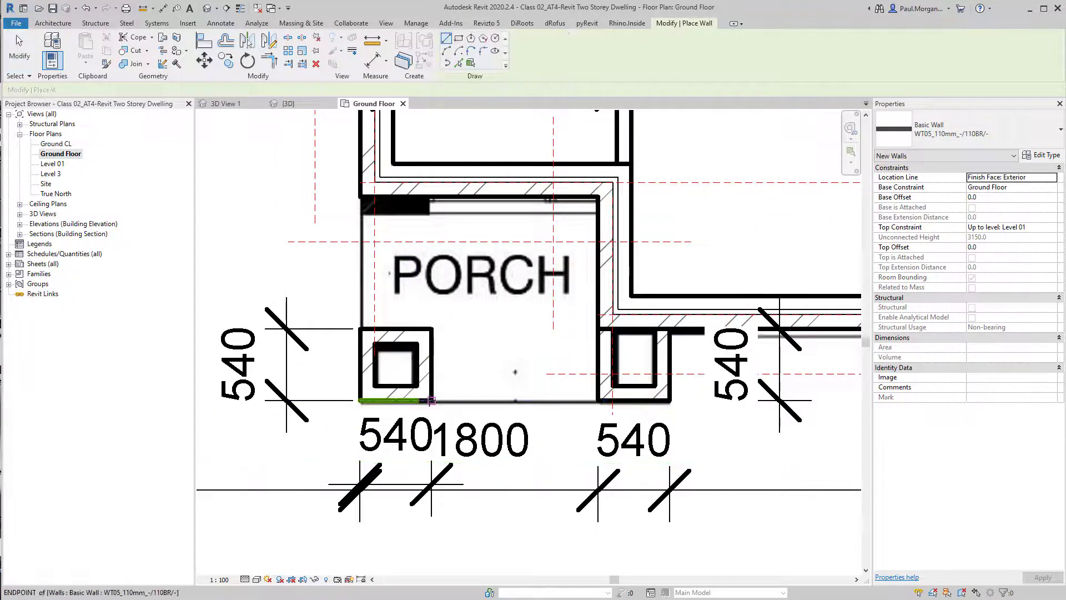
{"action": "left_click", "coordinate": [431, 400]}
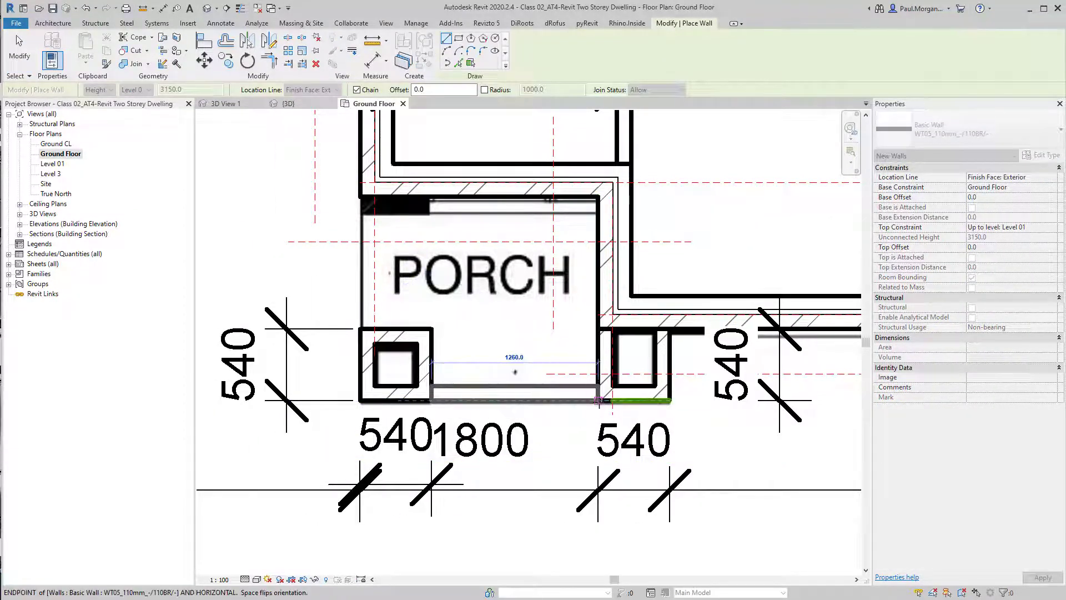
{"action": "left_click", "coordinate": [599, 400]}
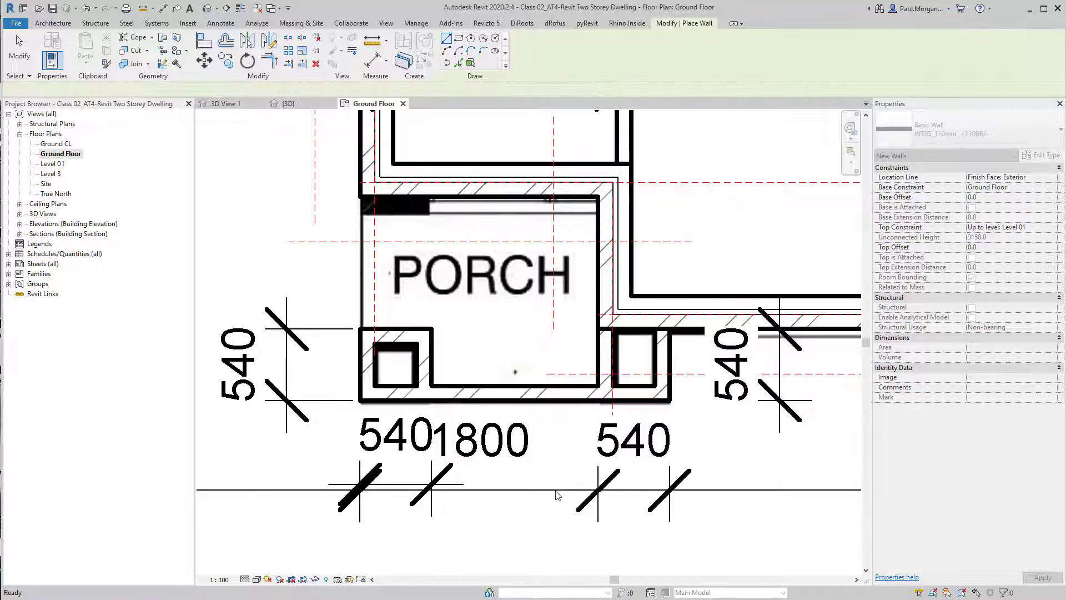
{"action": "key", "text": "Escape"}
{"action": "key", "text": "Escape"}
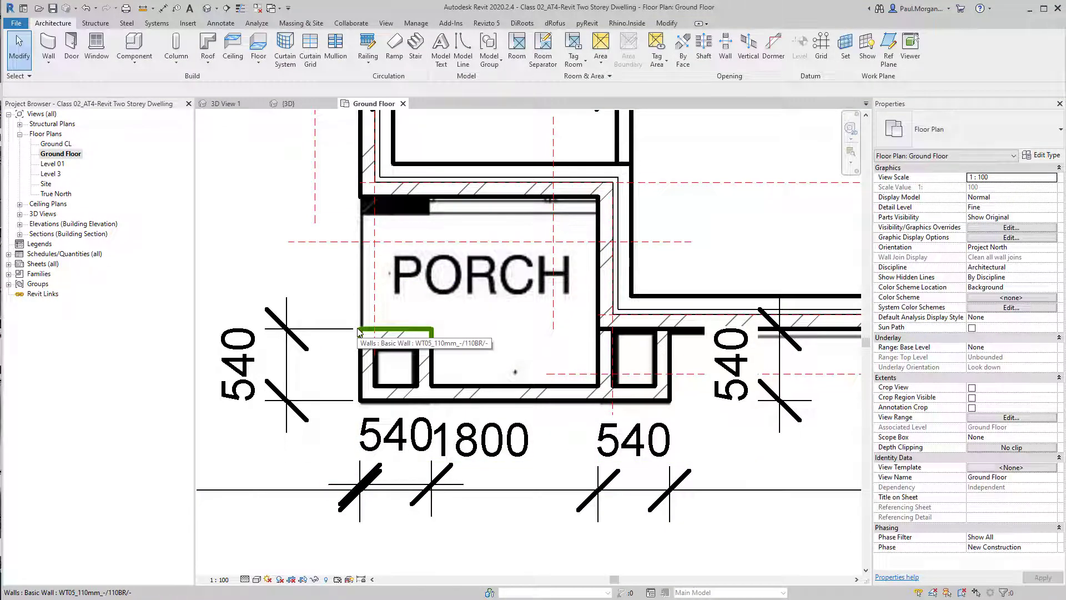
Draw a wall along the porch's left side, from the left pier up to the front wall
{"action": "key", "text": "a"}
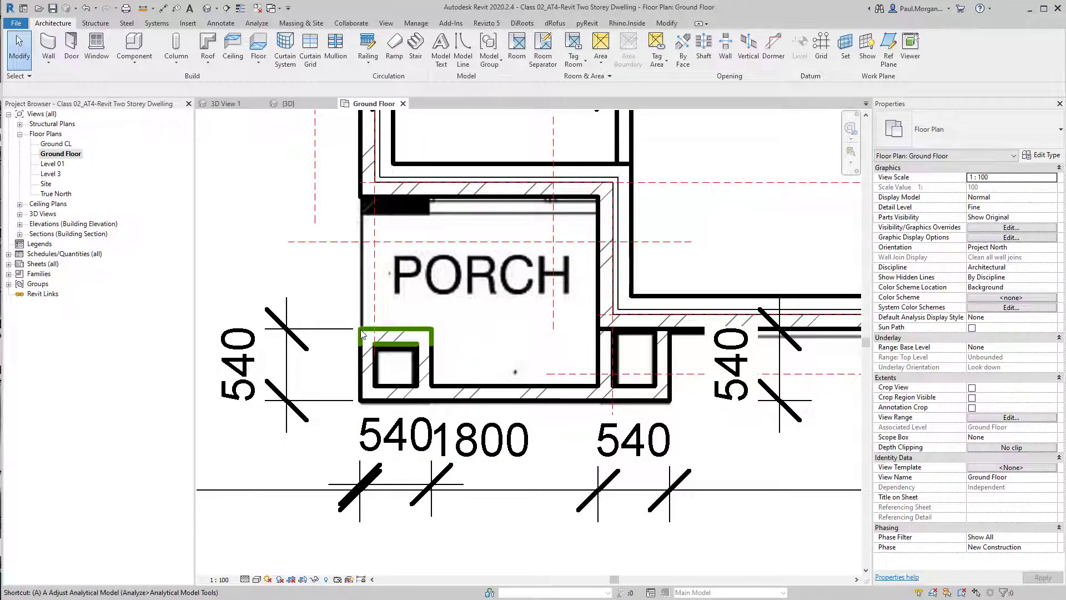
{"action": "middle_click_drag", "start_coordinate": [370, 312], "coordinate": [496, 363]}
{"action": "key", "text": "w"}
{"action": "key", "text": "a"}
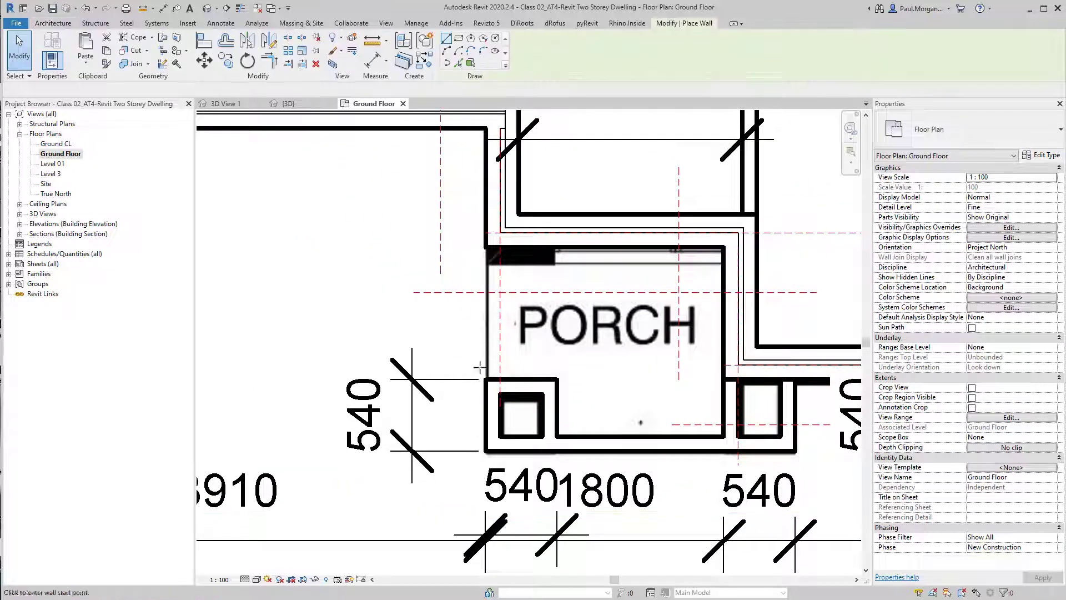
{"action": "left_click", "coordinate": [487, 380]}
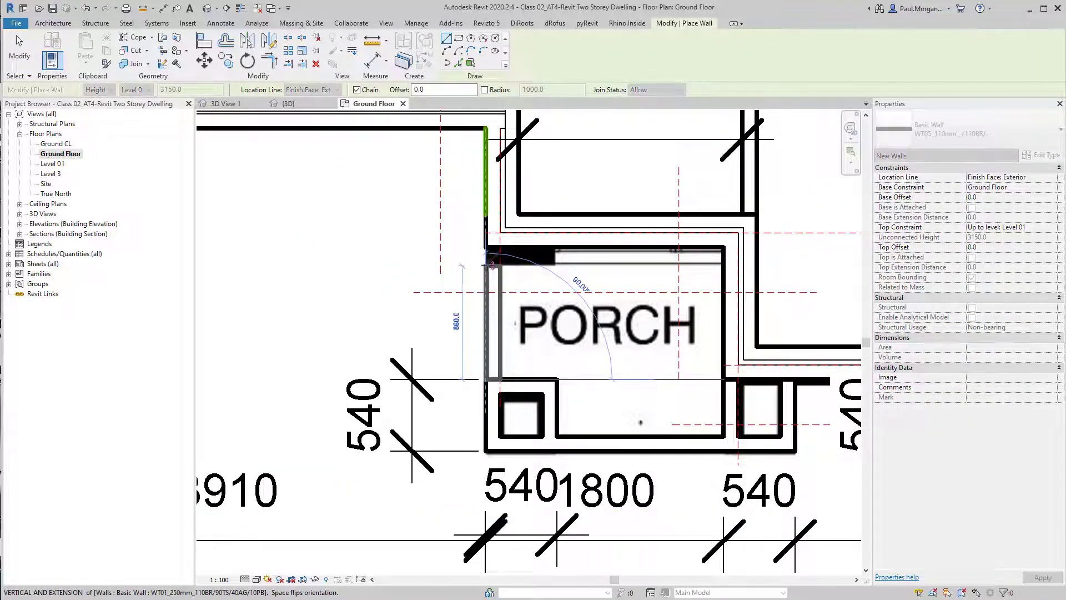
{"action": "left_click", "coordinate": [492, 265]}
{"action": "key", "text": "Escape"}
{"action": "key", "text": "Escape"}
Disallow the join at the side wall's upper end and extend that end to the front wall
{"action": "left_click", "coordinate": [491, 273]}
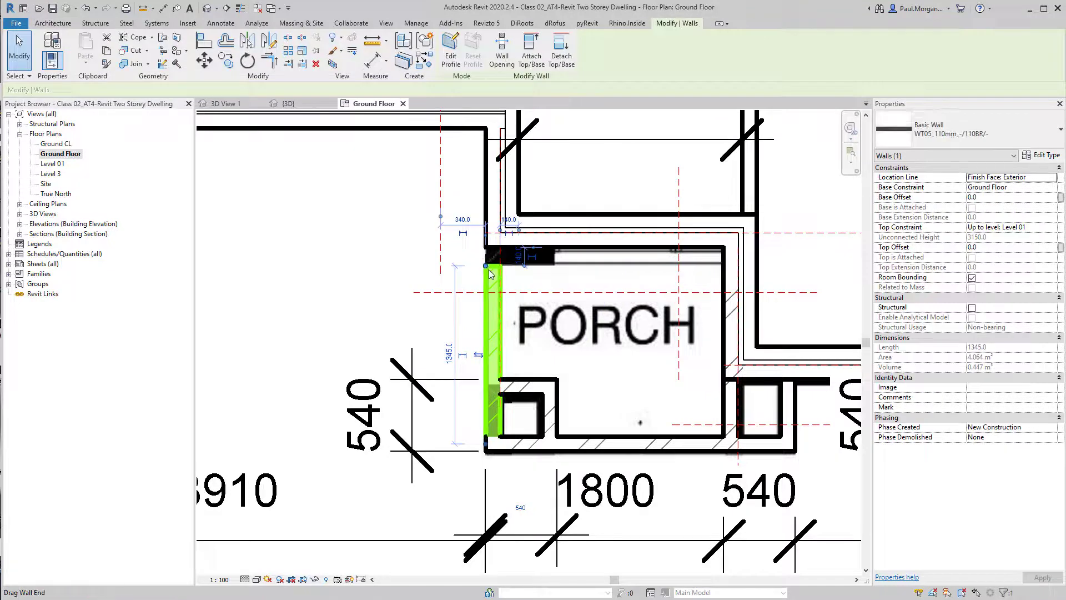
{"action": "right_click", "coordinate": [491, 274]}
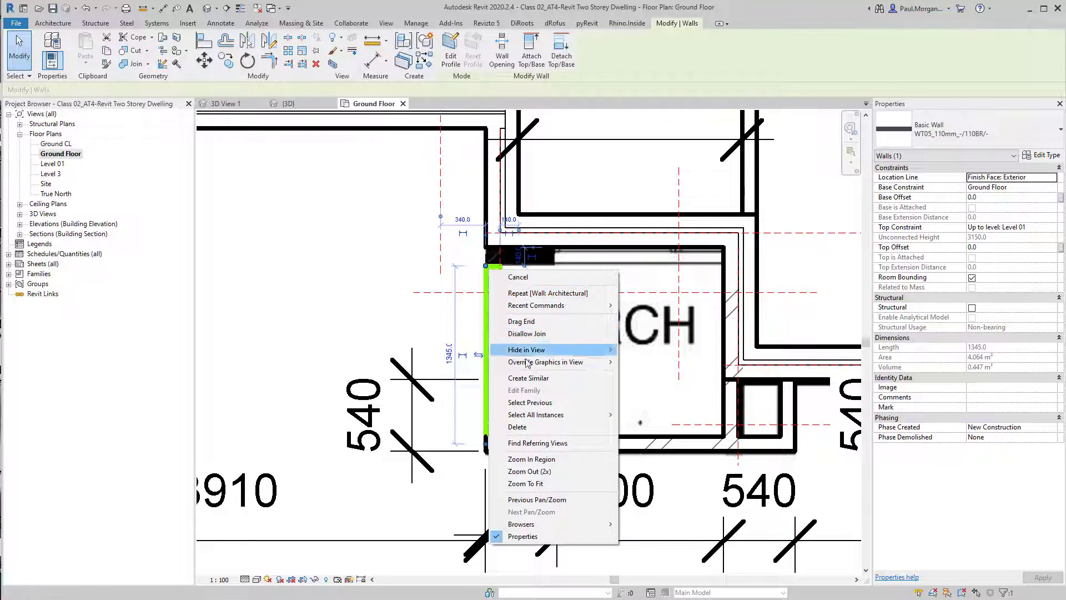
{"action": "left_click", "coordinate": [535, 335]}
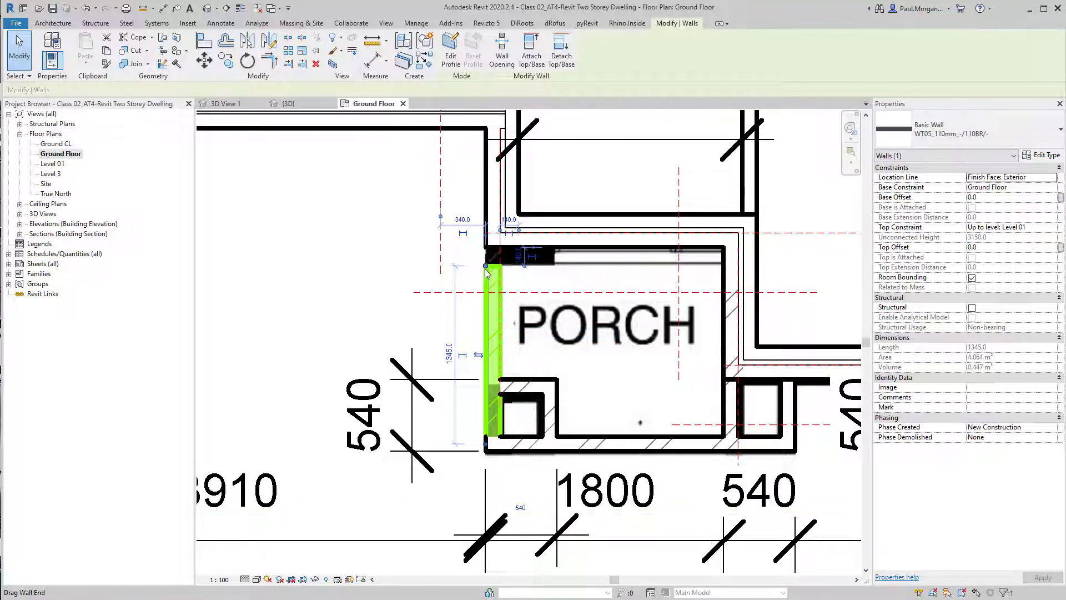
{"action": "left_click_drag", "start_coordinate": [484, 265], "coordinate": [491, 247]}
{"action": "key", "text": "Escape"}
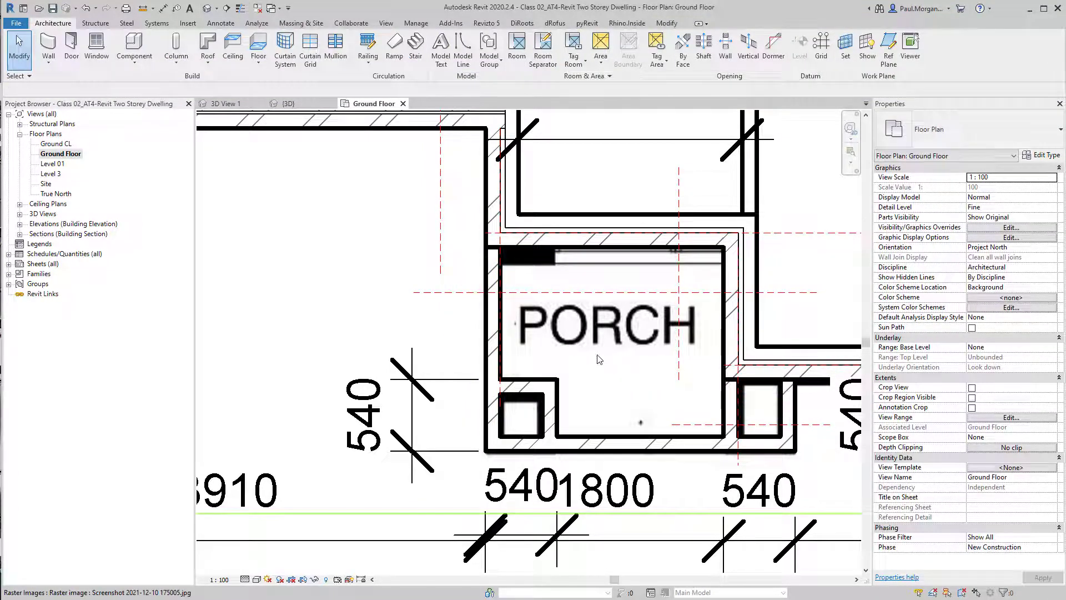
In 3D, raise the porch's side wall and the wall between the piers to a 2500 mm base offset
{"action": "left_click", "coordinate": [206, 9]}
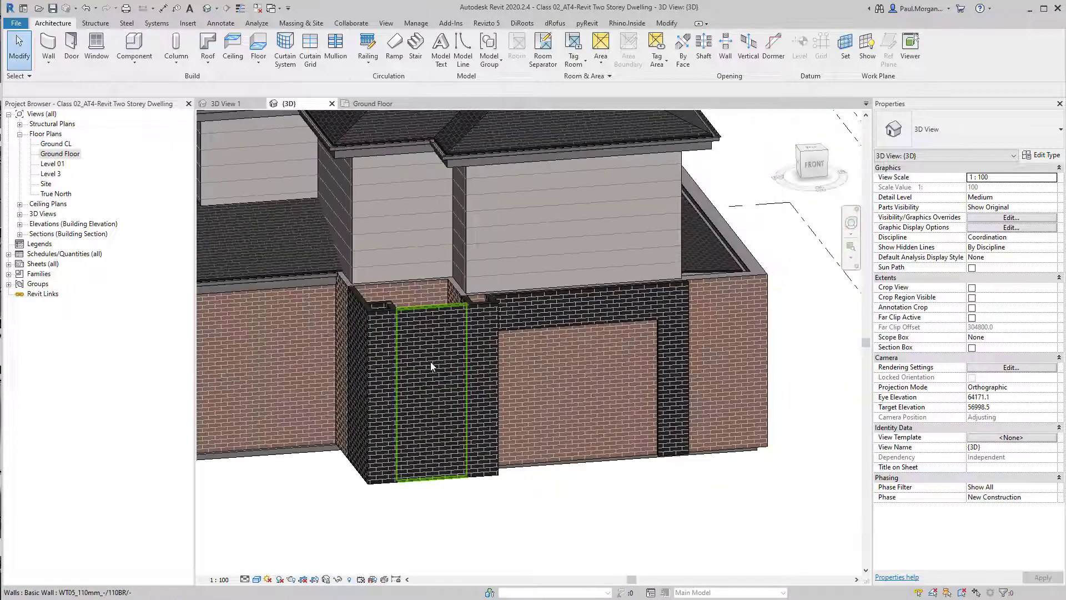
{"action": "middle_click_drag", "start_coordinate": [431, 363], "coordinate": [446, 389], "text": "shift"}
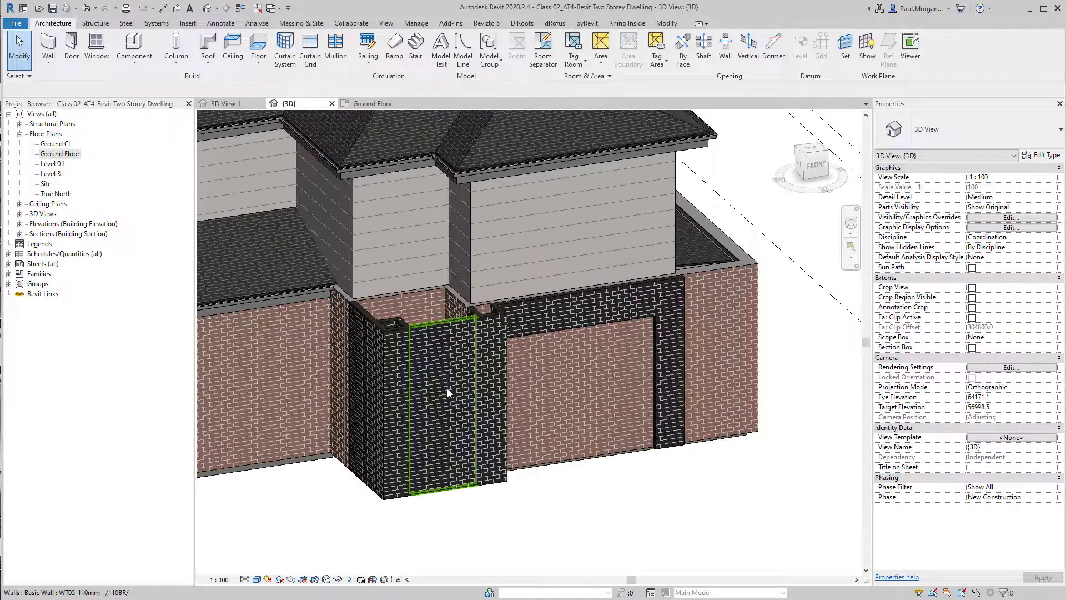
{"action": "left_click", "coordinate": [449, 367]}
{"action": "left_click", "coordinate": [365, 378], "text": "ctrl"}
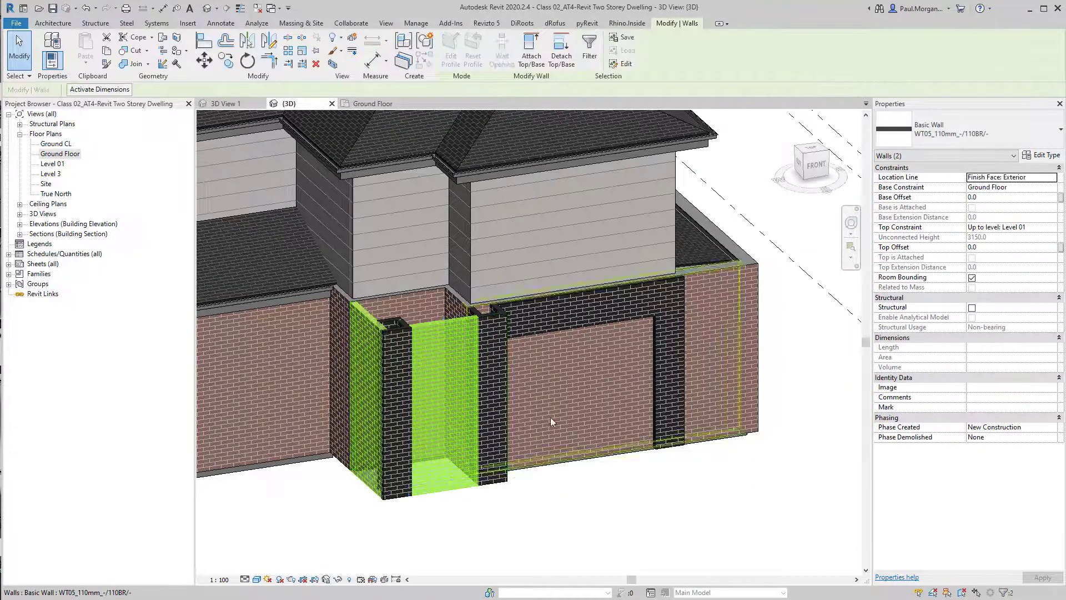
{"action": "left_click", "coordinate": [1004, 197]}
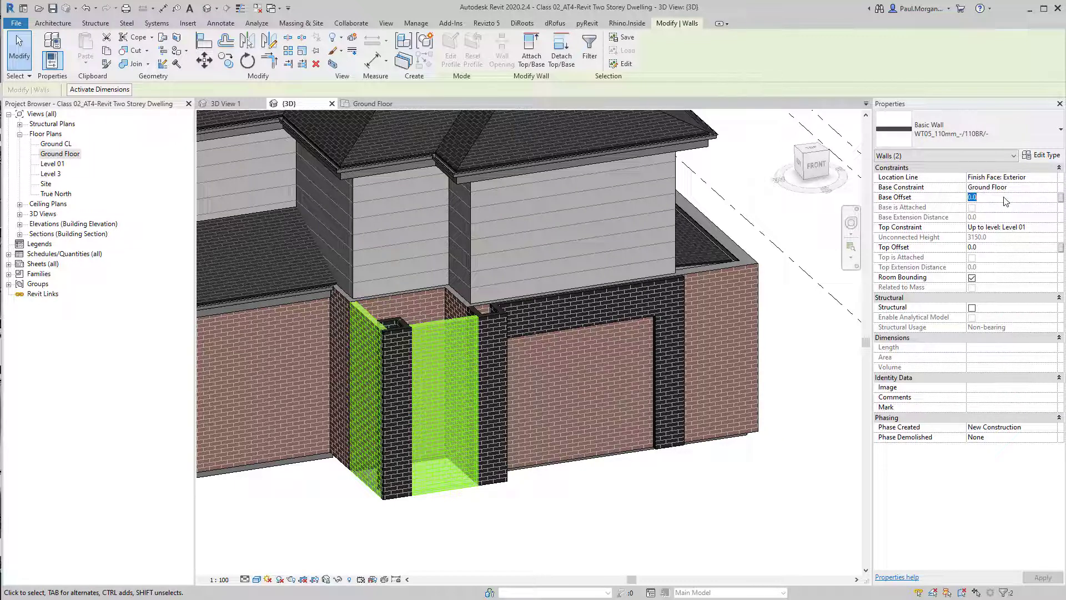
{"action": "type", "text": "250"}
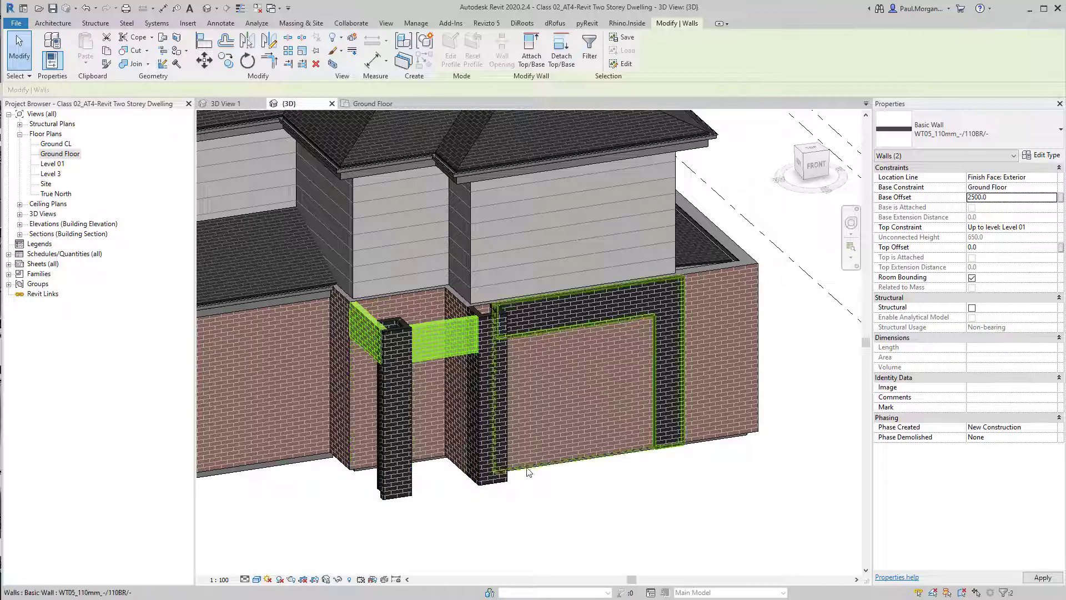
{"action": "left_click", "coordinate": [540, 513]}
{"action": "middle_click_drag", "start_coordinate": [540, 513], "coordinate": [467, 494], "text": "shift"}
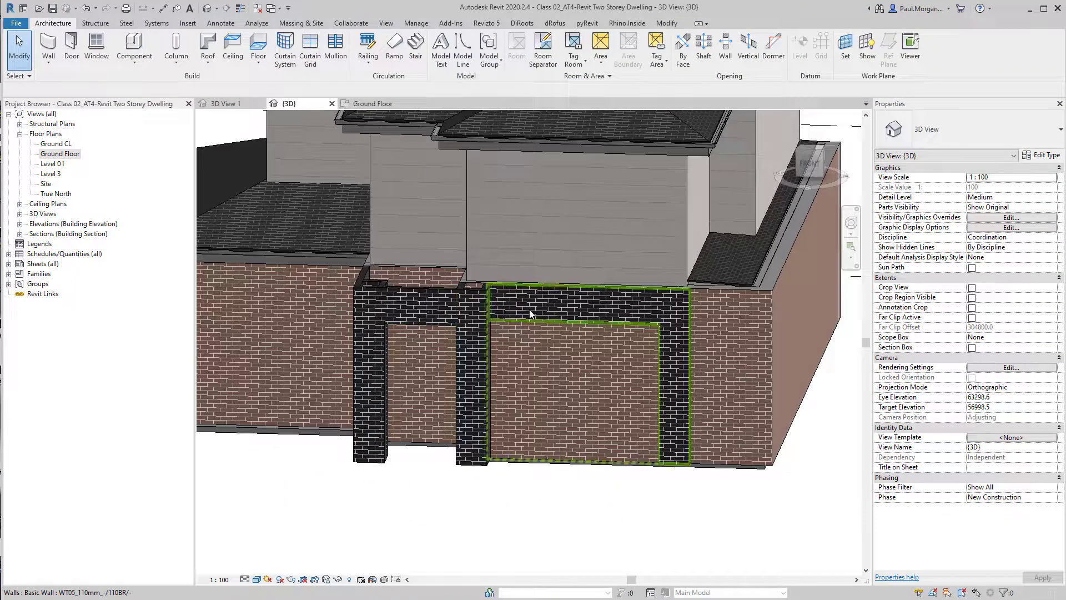
Undo the last two changes to the porch walls
{"action": "mouse_move", "coordinate": [405, 302]}
{"action": "middle_mouse_down", "text": "shift"}
{"action": "mouse_move", "coordinate": [549, 369]}
{"action": "mouse_move", "coordinate": [639, 480]}
{"action": "mouse_move", "coordinate": [669, 436]}
{"action": "mouse_move", "coordinate": [443, 401]}
{"action": "mouse_move", "coordinate": [401, 372]}
{"action": "middle_mouse_up", "text": "shift"}
{"action": "left_click", "coordinate": [442, 401]}
{"action": "scroll", "coordinate": [396, 334], "scroll_direction": "up", "scroll_amount": 3}
{"action": "middle_click_drag", "start_coordinate": [397, 322], "coordinate": [480, 194]}
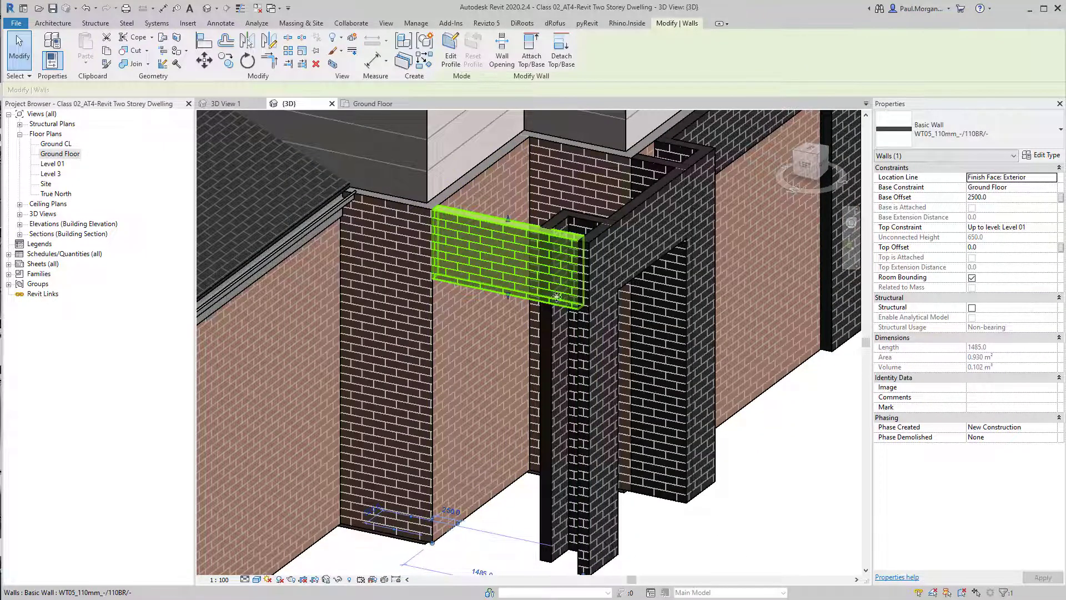
{"action": "middle_click_drag", "start_coordinate": [576, 468], "coordinate": [595, 377]}
{"action": "key", "text": "ctrl+z"}
{"action": "key", "text": "ctrl+z"}
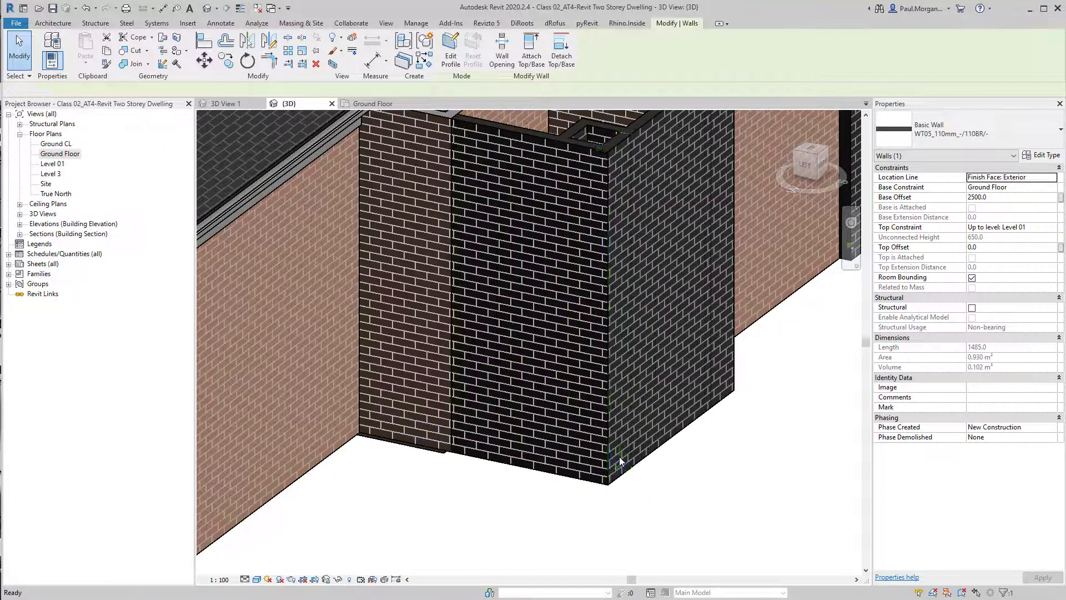
Shorten the porch's side wall in plan by pulling its lower end up
{"action": "left_click", "coordinate": [500, 142]}
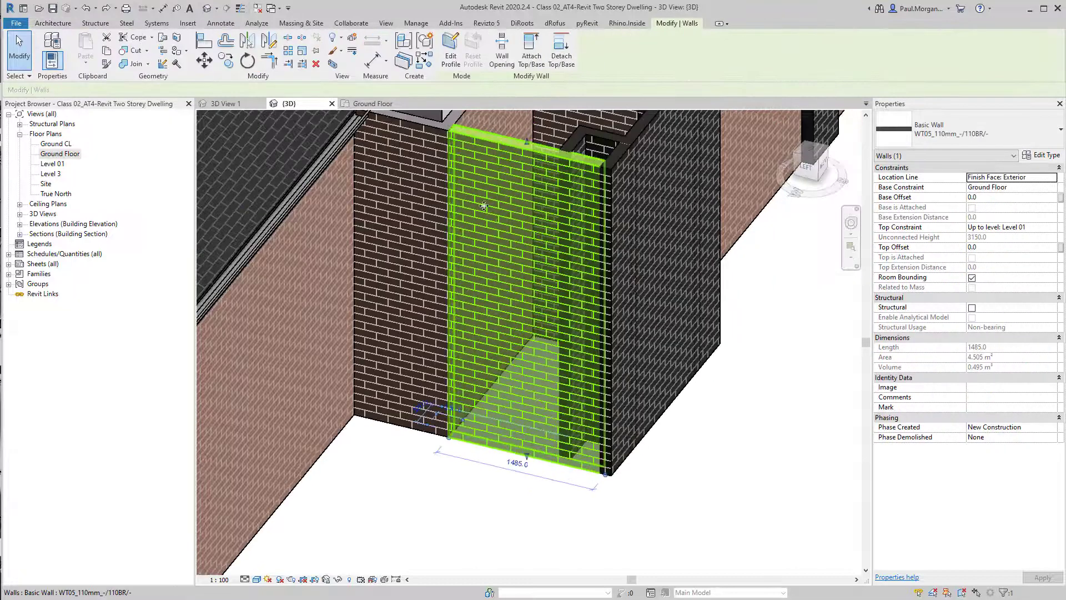
{"action": "left_click", "coordinate": [358, 107]}
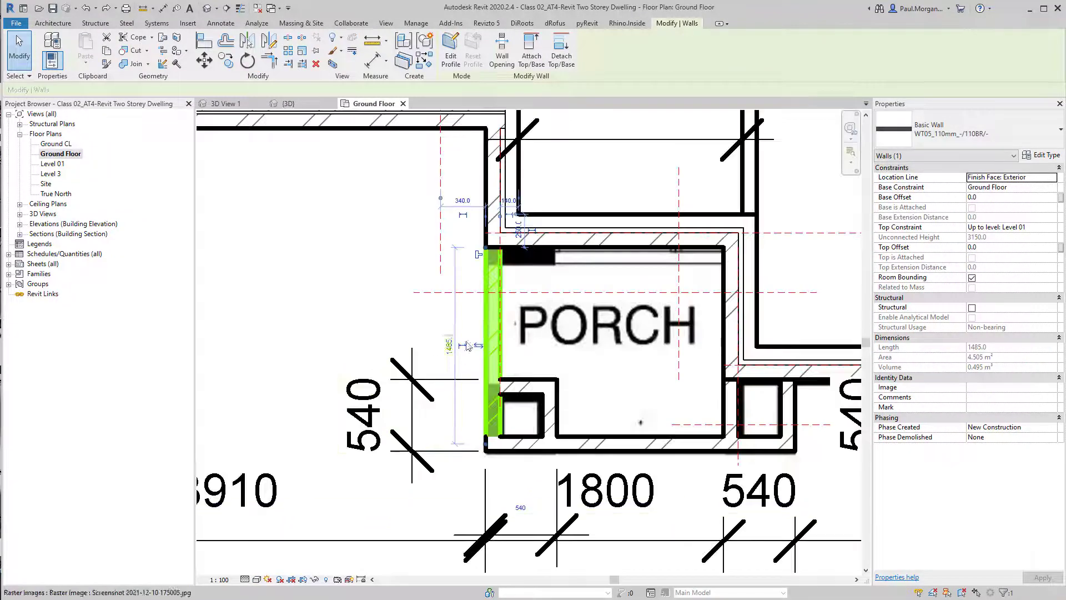
{"action": "left_click_drag", "start_coordinate": [498, 433], "coordinate": [537, 406]}
{"action": "left_click", "coordinate": [859, 581]}
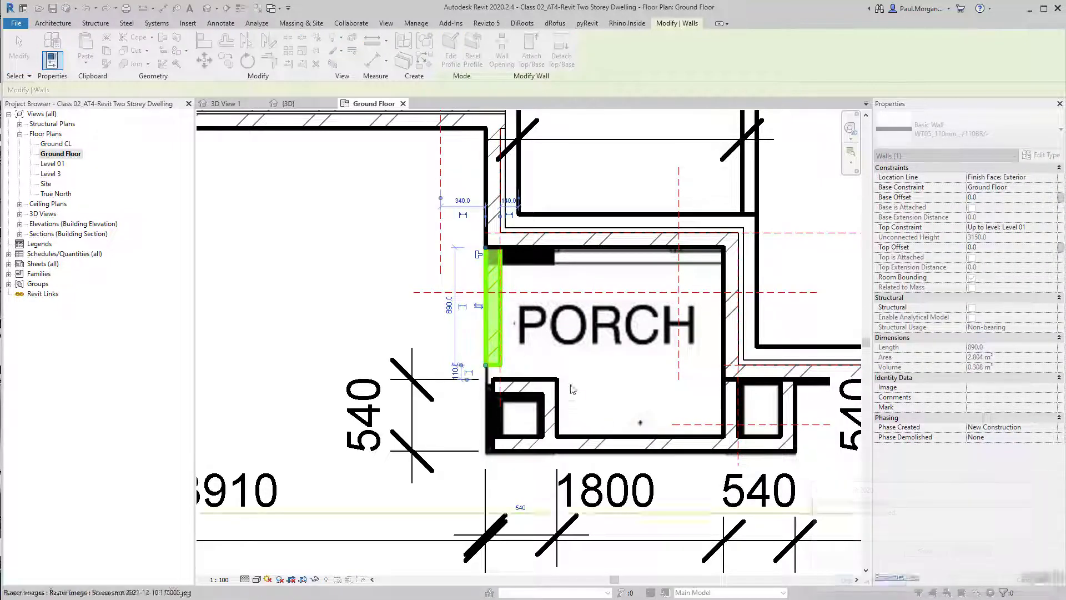
Toggle the join at the side wall's lower end and extend that end down to the left pier
{"action": "scroll", "coordinate": [527, 316], "scroll_direction": "up", "scroll_amount": 3}
{"action": "middle_click_drag", "start_coordinate": [526, 316], "coordinate": [559, 277]}
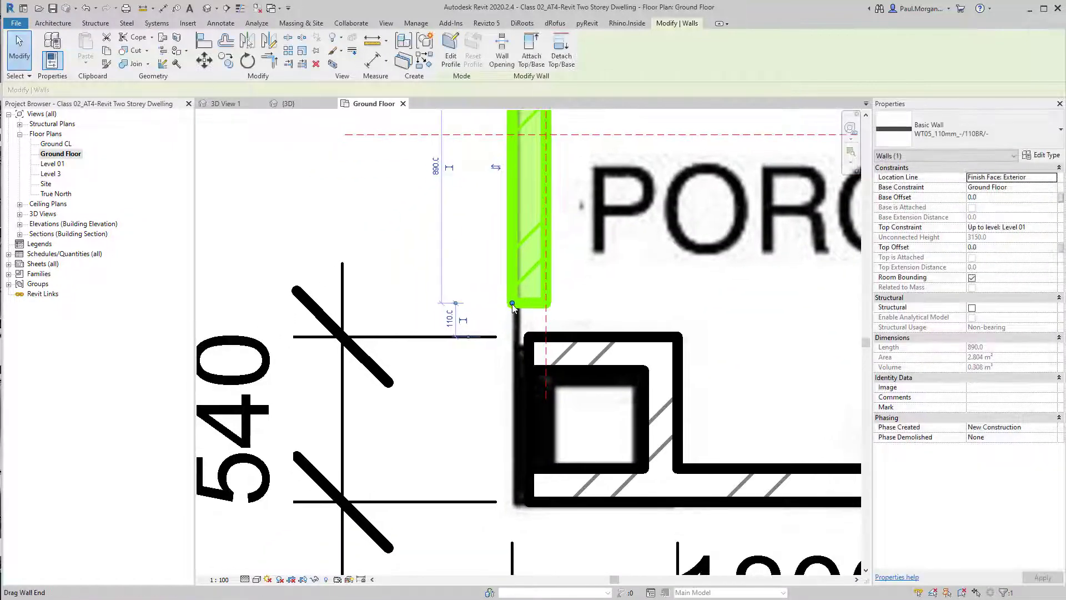
{"action": "right_click", "coordinate": [512, 305]}
{"action": "left_click", "coordinate": [550, 370]}
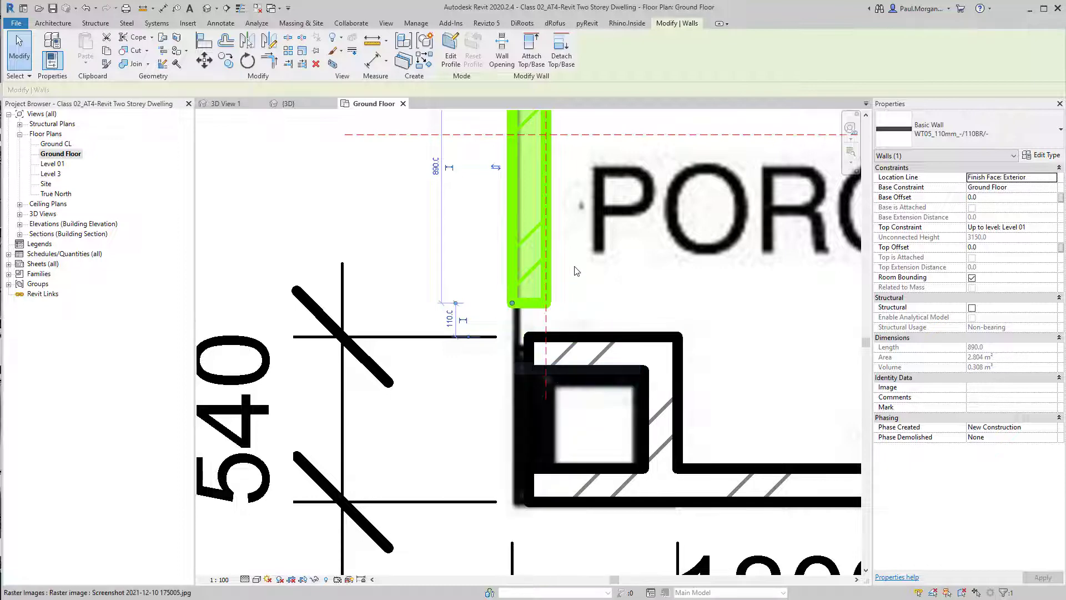
{"action": "left_click", "coordinate": [573, 267]}
{"action": "key", "text": "Escape"}
{"action": "left_click", "coordinate": [526, 308]}
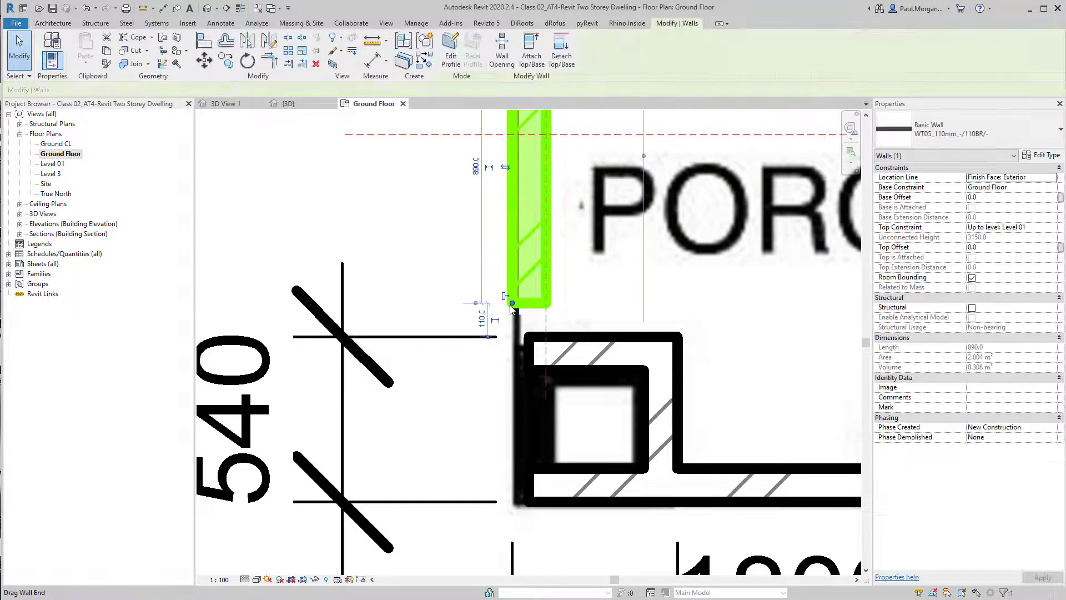
{"action": "left_click_drag", "start_coordinate": [512, 305], "coordinate": [512, 336]}
{"action": "key", "text": "Escape"}
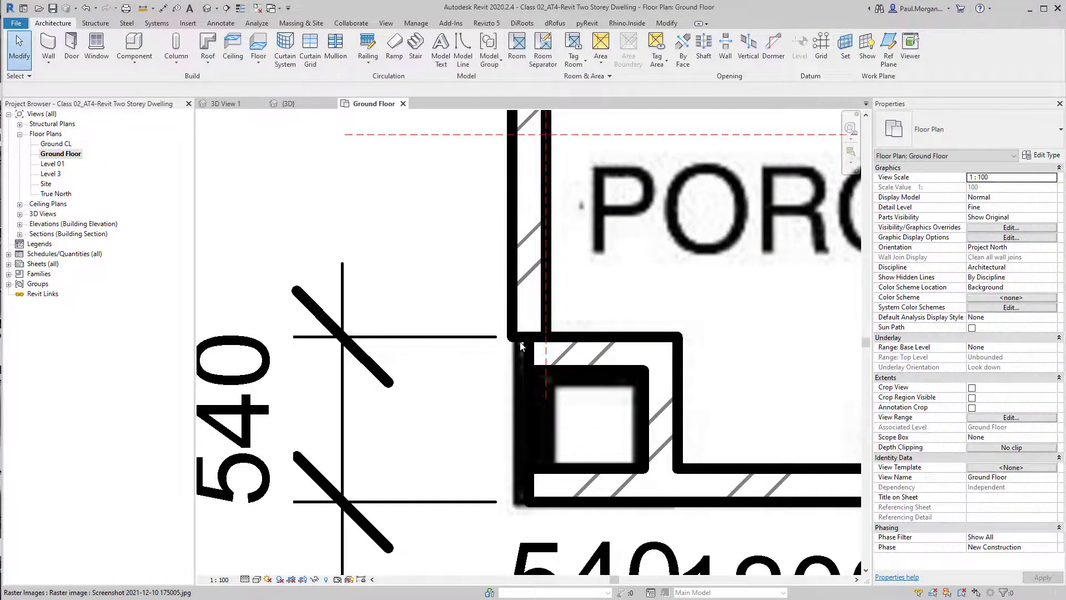
{"action": "left_click", "coordinate": [554, 336]}
{"action": "key", "text": "Escape"}
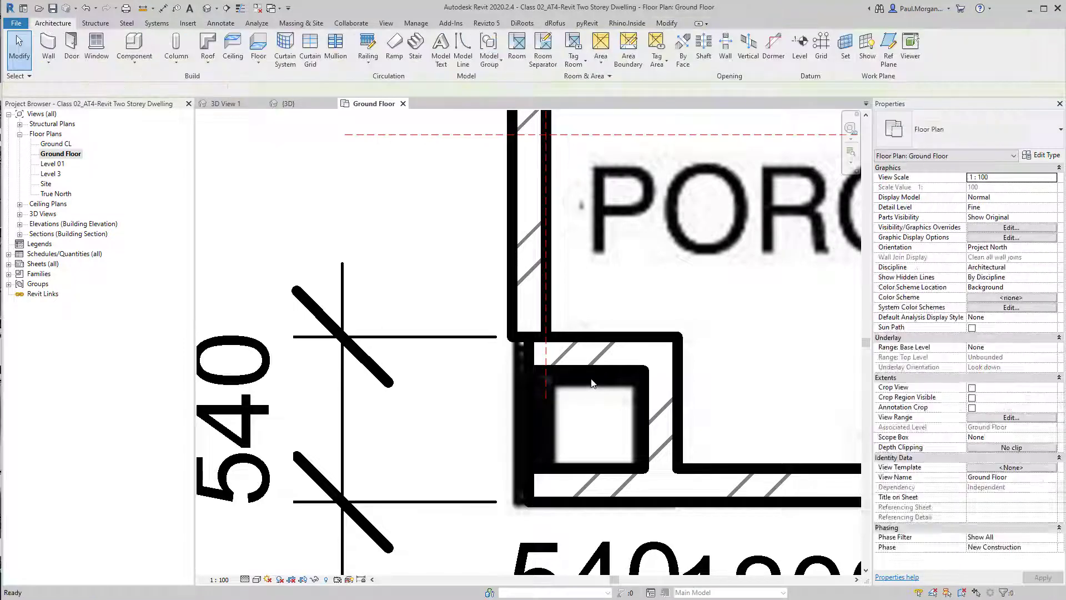
{"action": "left_click", "coordinate": [595, 367]}
{"action": "key", "text": "c"}
{"action": "key", "text": "s"}
{"action": "left_click", "coordinate": [515, 337]}
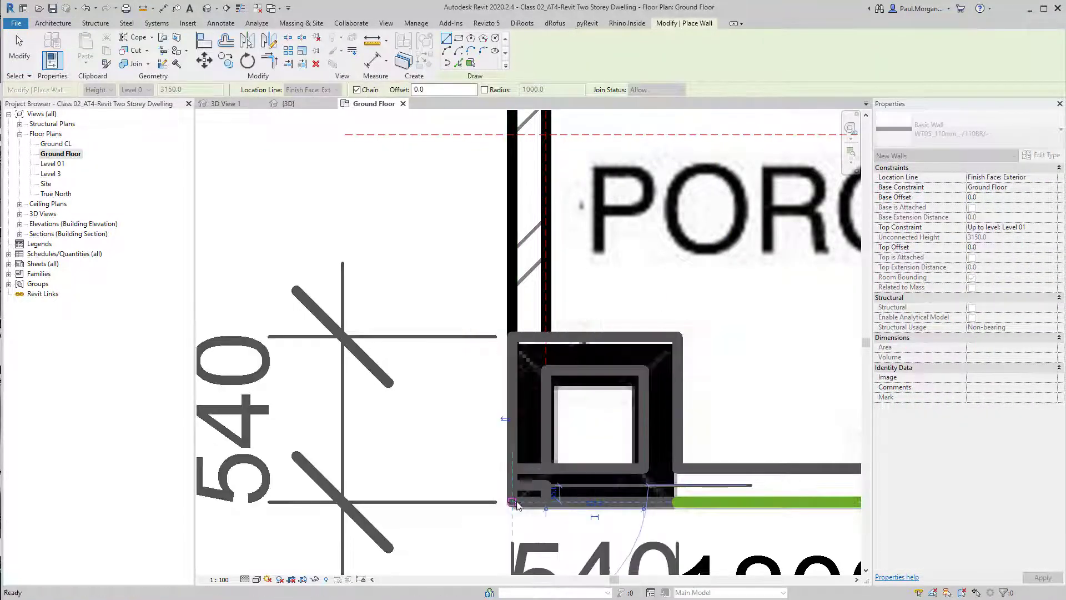
{"action": "key", "text": "Escape"}
{"action": "key", "text": "Escape"}
Set the porch side wall's base offset to 2500 mm
{"action": "left_click", "coordinate": [547, 291]}
{"action": "scroll", "coordinate": [547, 291], "scroll_direction": "down", "scroll_amount": 2}
{"action": "middle_click_drag", "start_coordinate": [566, 390], "coordinate": [576, 483]}
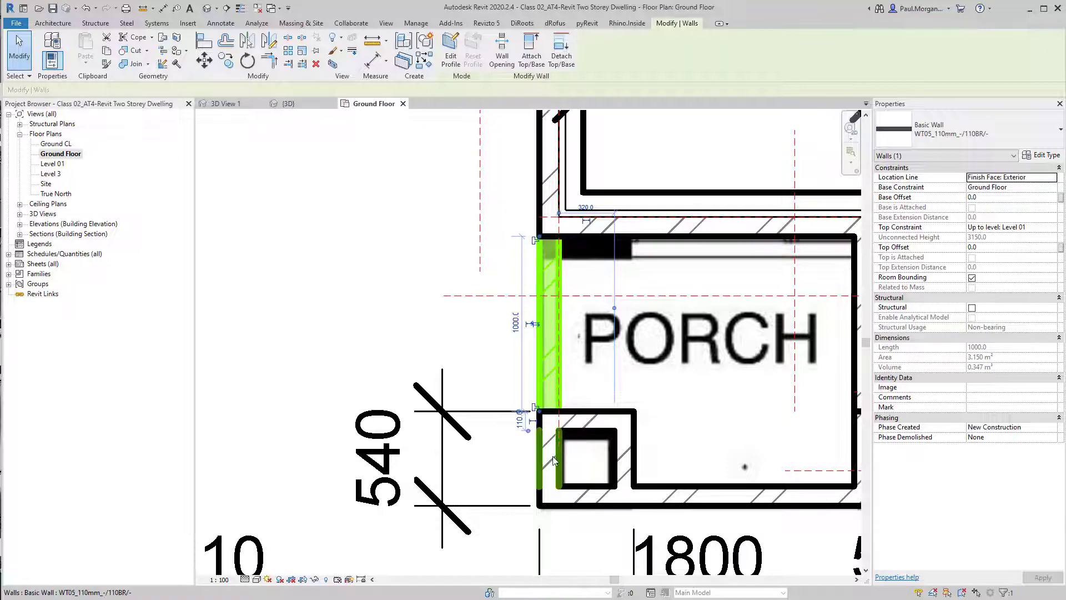
{"action": "left_click", "coordinate": [207, 8]}
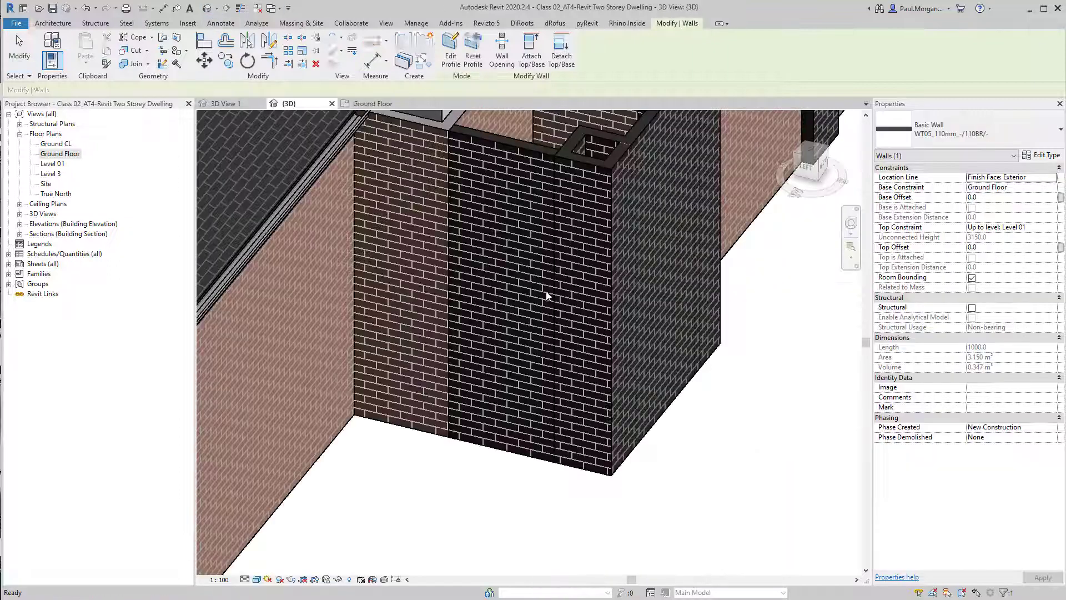
{"action": "left_click_drag", "start_coordinate": [999, 201], "coordinate": [971, 200]}
{"action": "type", "text": "2500"}
{"action": "key", "text": "Return"}
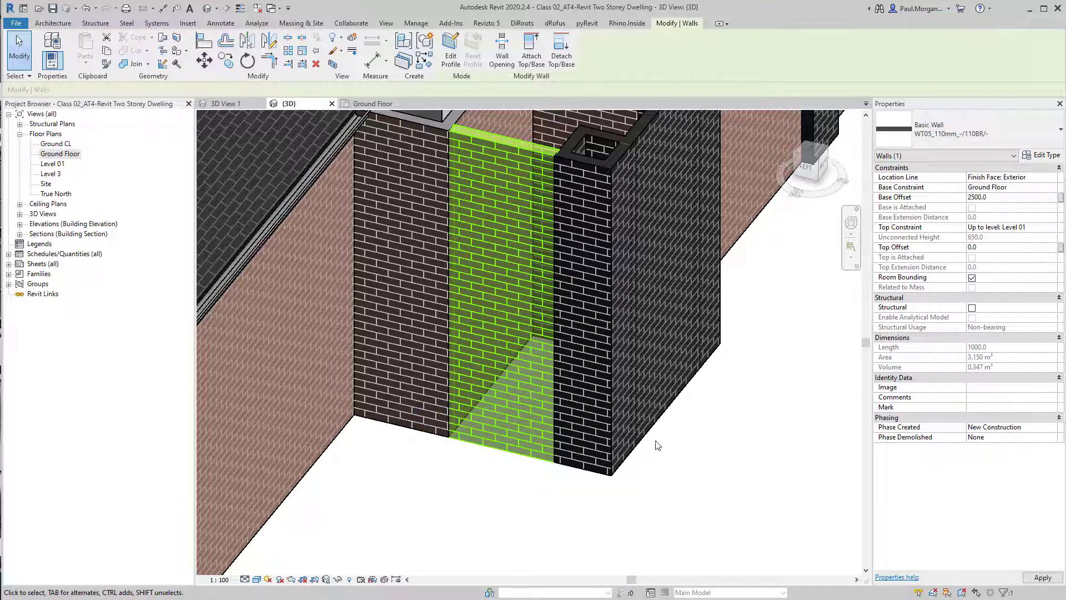
Raise the wall between the porch piers by editing its base offset, then review the frame in 3D
{"action": "left_click", "coordinate": [657, 446]}
{"action": "scroll", "coordinate": [638, 455], "scroll_direction": "down", "scroll_amount": 3}
{"action": "scroll", "coordinate": [697, 433], "scroll_direction": "down", "scroll_amount": 2}
{"action": "middle_click_drag", "start_coordinate": [701, 438], "coordinate": [580, 419]}
{"action": "mouse_move", "coordinate": [605, 485]}
{"action": "middle_mouse_down", "text": "shift"}
{"action": "mouse_move", "coordinate": [637, 435]}
{"action": "mouse_move", "coordinate": [611, 476]}
{"action": "mouse_move", "coordinate": [597, 478]}
{"action": "middle_mouse_up", "text": "shift"}
{"action": "left_click", "coordinate": [555, 439]}
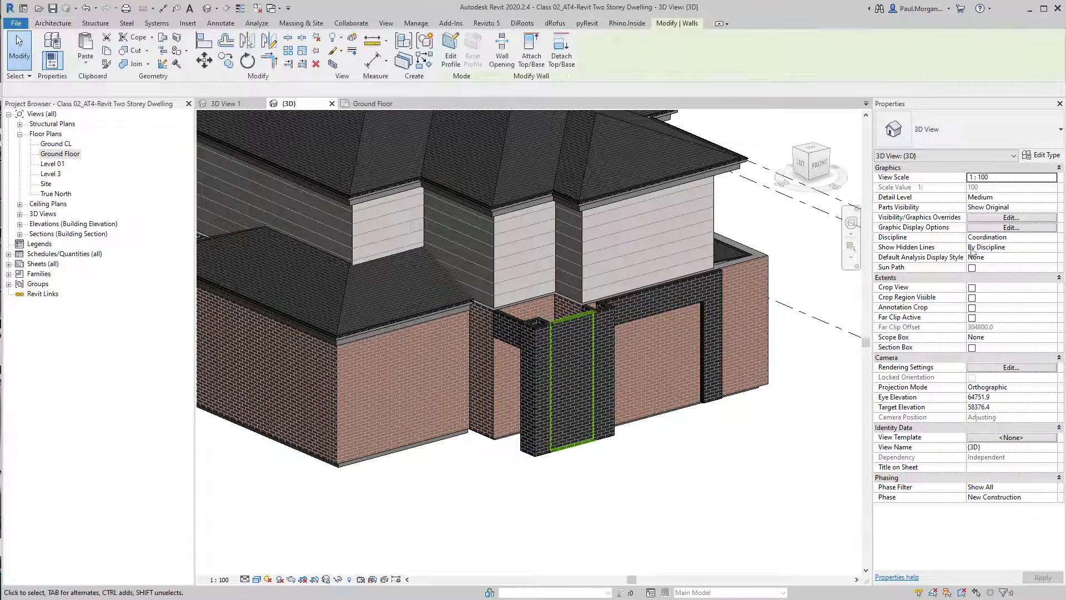
{"action": "left_click", "coordinate": [998, 198]}
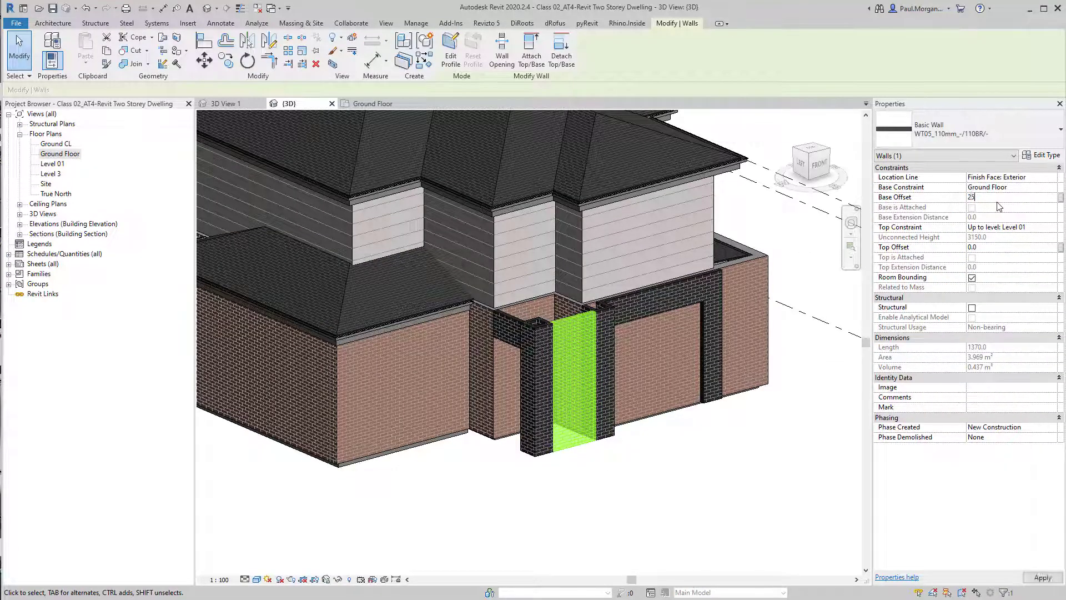
{"action": "left_click", "coordinate": [705, 508]}
{"action": "middle_click_drag", "start_coordinate": [705, 508], "coordinate": [595, 502], "text": "shift"}
{"action": "scroll", "coordinate": [595, 502], "scroll_direction": "down", "scroll_amount": 2}
{"action": "middle_click_drag", "start_coordinate": [667, 478], "coordinate": [538, 519]}
{"action": "mouse_move", "coordinate": [538, 519]}
{"action": "middle_mouse_down", "text": "shift"}
{"action": "mouse_move", "coordinate": [511, 528]}
{"action": "mouse_move", "coordinate": [483, 495]}
{"action": "mouse_move", "coordinate": [547, 513]}
{"action": "middle_mouse_up", "text": "shift"}
{"action": "middle_click_drag", "start_coordinate": [547, 513], "coordinate": [585, 509]}
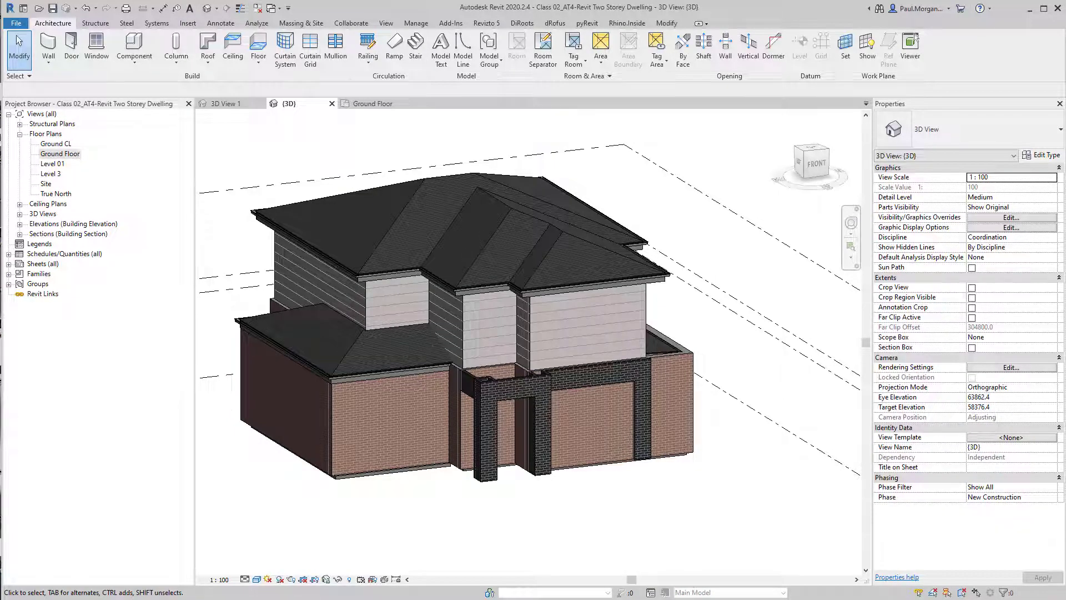
{"action": "key", "text": "alt+Tab"}
{"action": "key", "text": "alt+Tab"}
{"action": "key", "text": "alt+Tab"}
Open the brick layer material of the selected ground-floor wall's WT03_240mm type in the material browser
{"action": "scroll", "coordinate": [621, 364], "scroll_direction": "up", "scroll_amount": 5}
{"action": "middle_click_drag", "start_coordinate": [641, 382], "coordinate": [632, 348]}
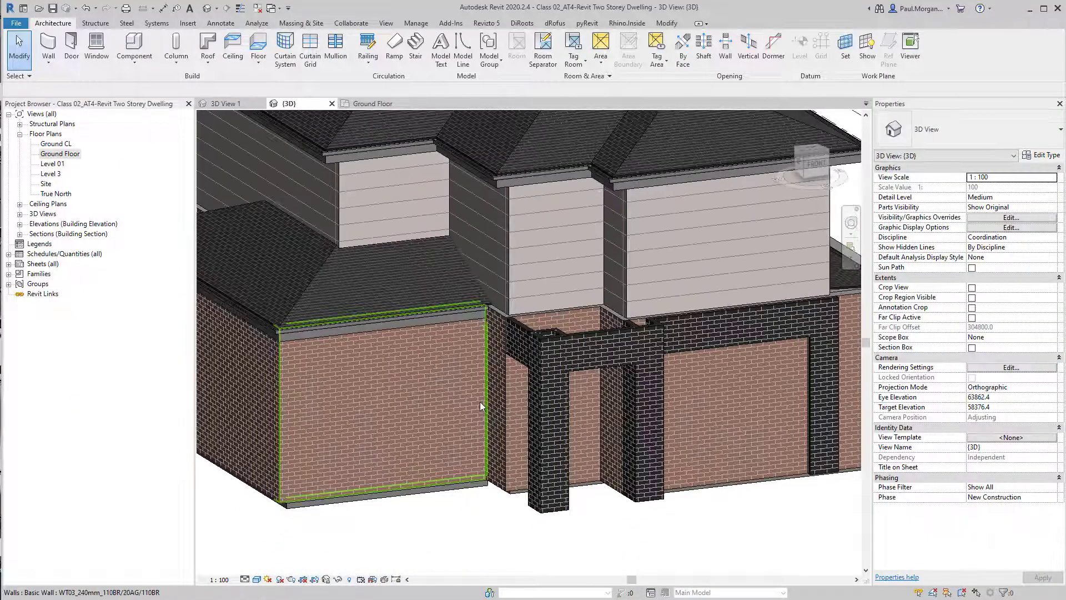
{"action": "left_click", "coordinate": [479, 406]}
{"action": "middle_click_drag", "start_coordinate": [448, 433], "coordinate": [529, 417]}
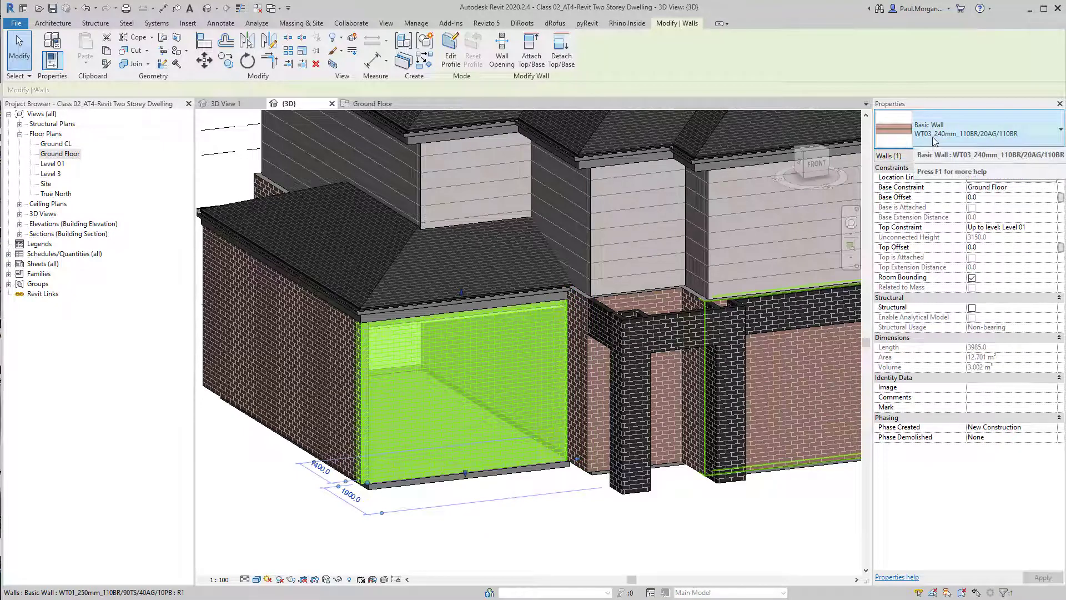
{"action": "left_click", "coordinate": [1031, 160]}
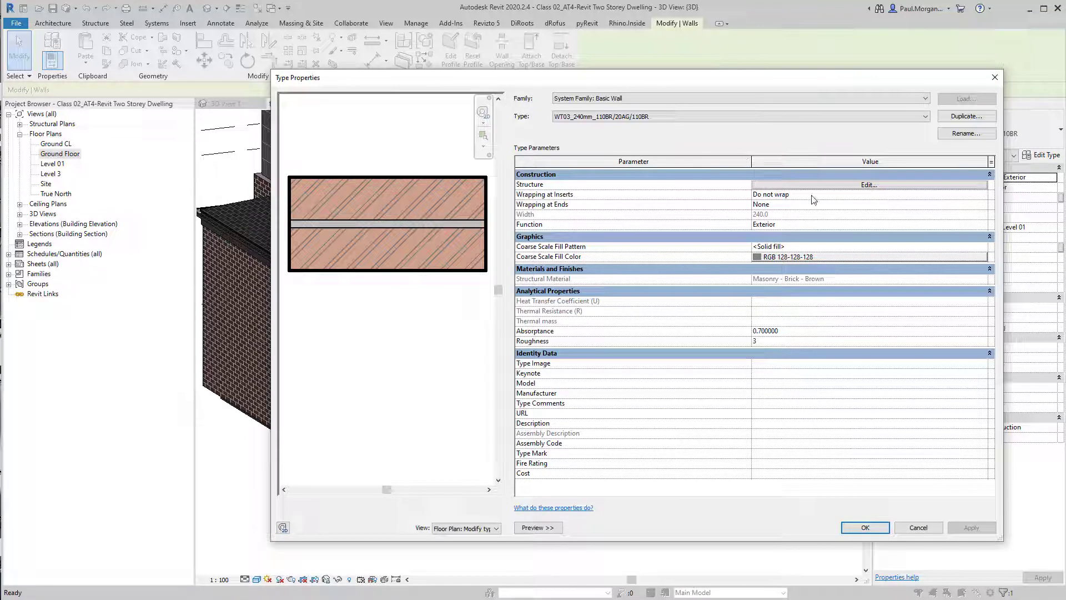
{"action": "left_click", "coordinate": [840, 185]}
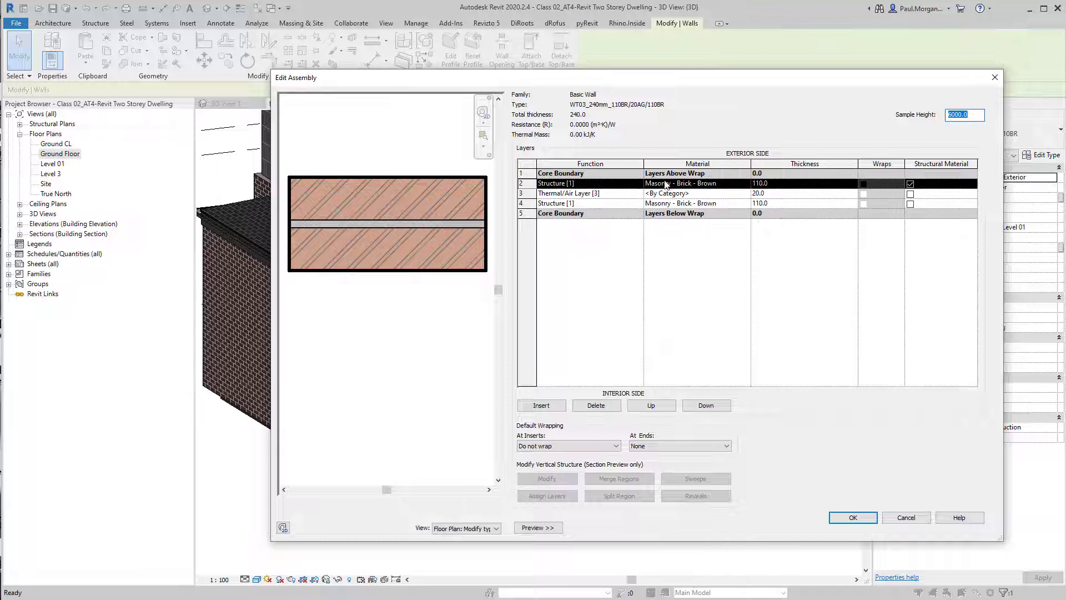
{"action": "left_click", "coordinate": [715, 184]}
{"action": "left_click", "coordinate": [746, 183]}
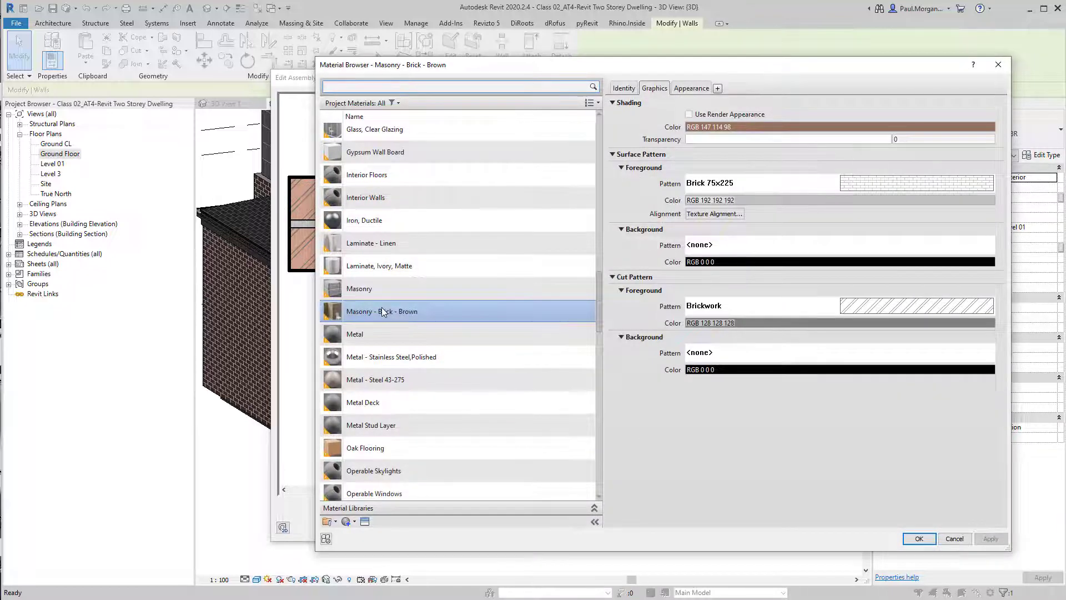
Rename the Masonry - Brick - Brown material to BRK01_Brick
{"action": "right_click", "coordinate": [381, 311]}
{"action": "left_click", "coordinate": [411, 342]}
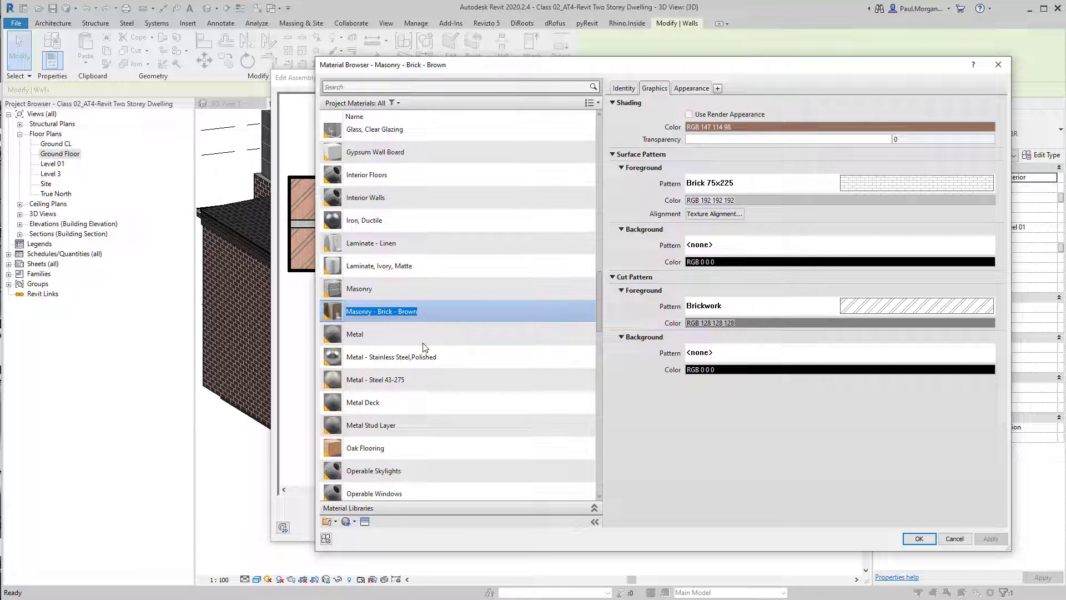
{"action": "type", "text": "BR"}
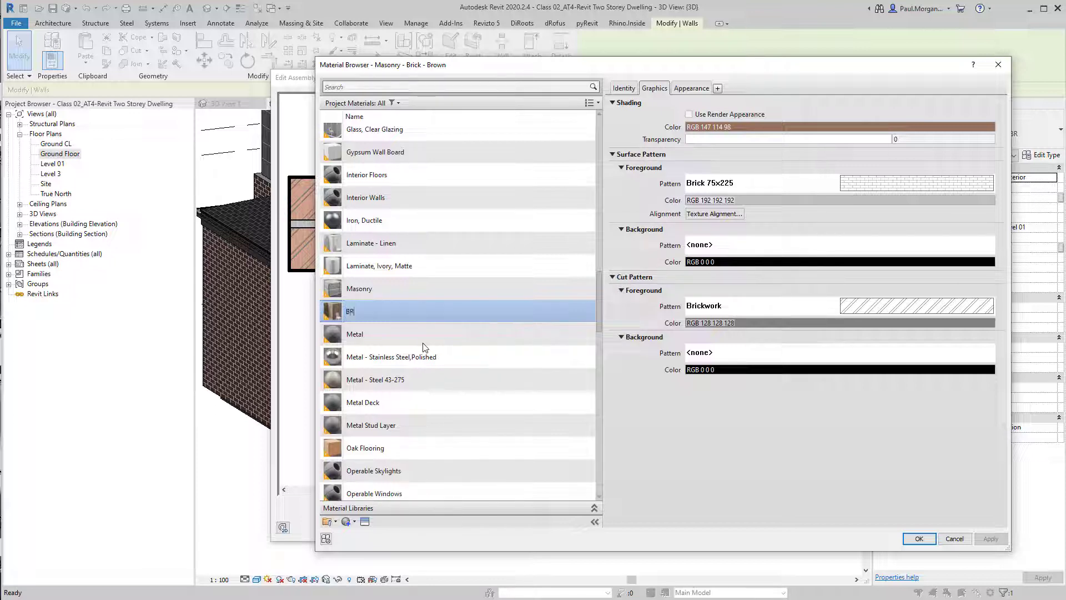
{"action": "type", "text": "K01"}
{"action": "type", "text": "Brick"}
{"action": "type", "text": "Light Finish"}
{"action": "key", "text": "BackSpace"}
{"action": "key", "text": "BackSpace"}
{"action": "key", "text": "BackSpace"}
{"action": "key", "text": "BackSpace"}
{"action": "key", "text": "BackSpace"}
{"action": "key", "text": "BackSpace"}
{"action": "key", "text": "BackSpace"}
{"action": "key", "text": "BackSpace"}
{"action": "key", "text": "BackSpace"}
{"action": "key", "text": "BackSpace"}
{"action": "key", "text": "BackSpace"}
{"action": "key", "text": "BackSpace"}
{"action": "key", "text": "BackSpace"}
{"action": "key", "text": "Return"}
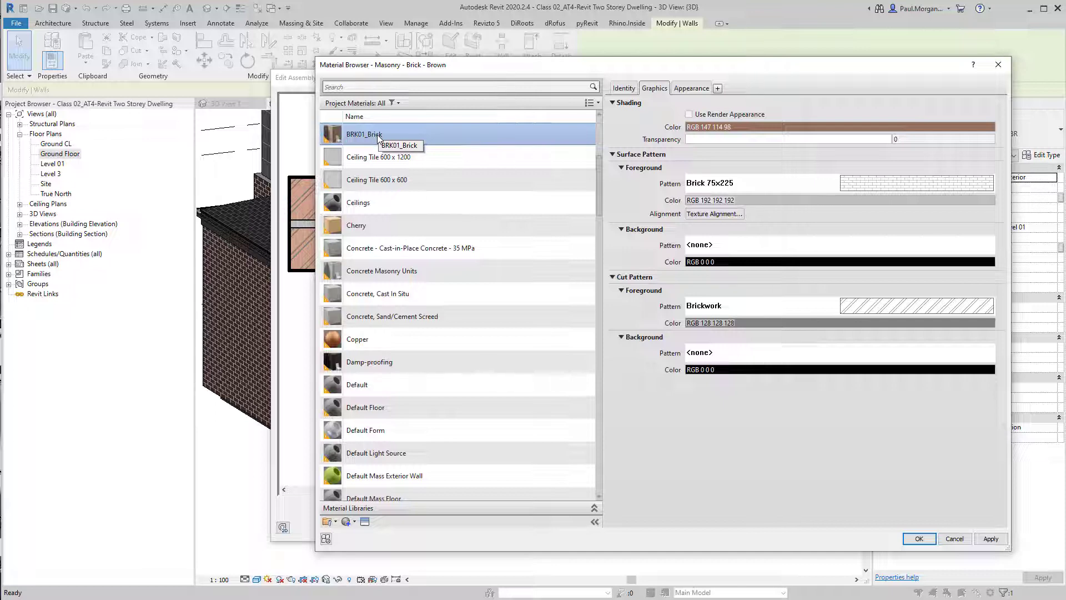
Set the BRK01_Brick shading colour to RGB 216-215-197 and apply it to the wall type
{"action": "left_click", "coordinate": [773, 128]}
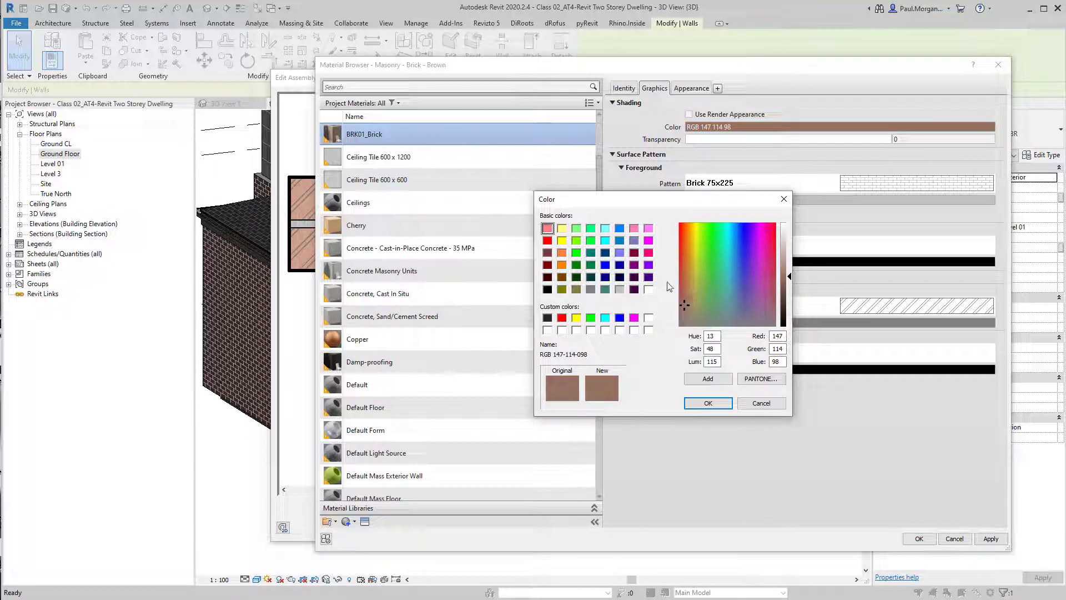
{"action": "left_click", "coordinate": [694, 305]}
{"action": "left_click", "coordinate": [790, 267]}
{"action": "left_click_drag", "start_coordinate": [789, 264], "coordinate": [789, 250]}
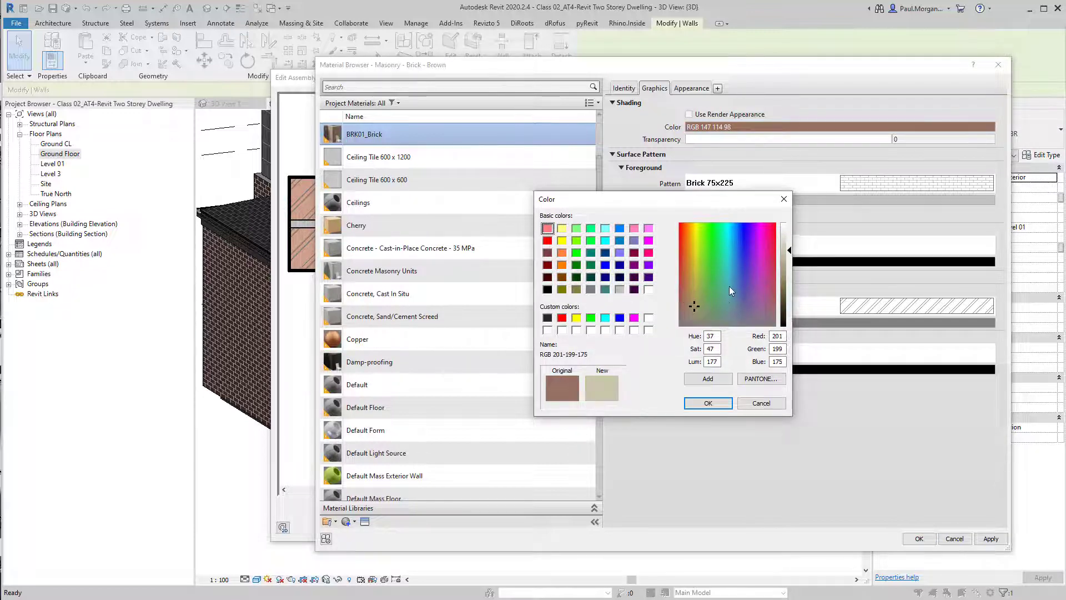
{"action": "left_click", "coordinate": [786, 243]}
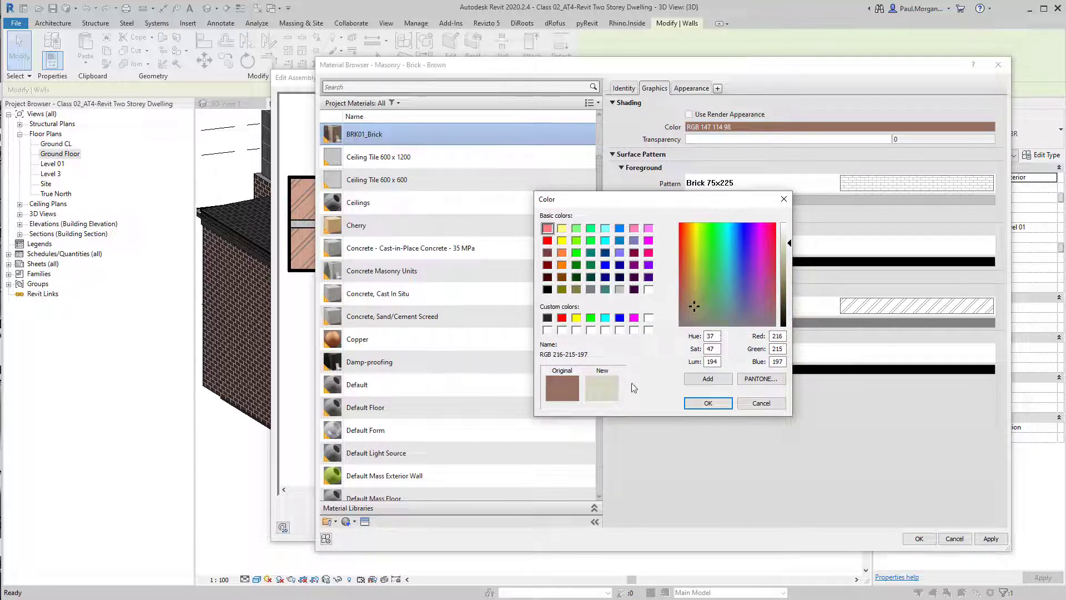
{"action": "left_click", "coordinate": [708, 402]}
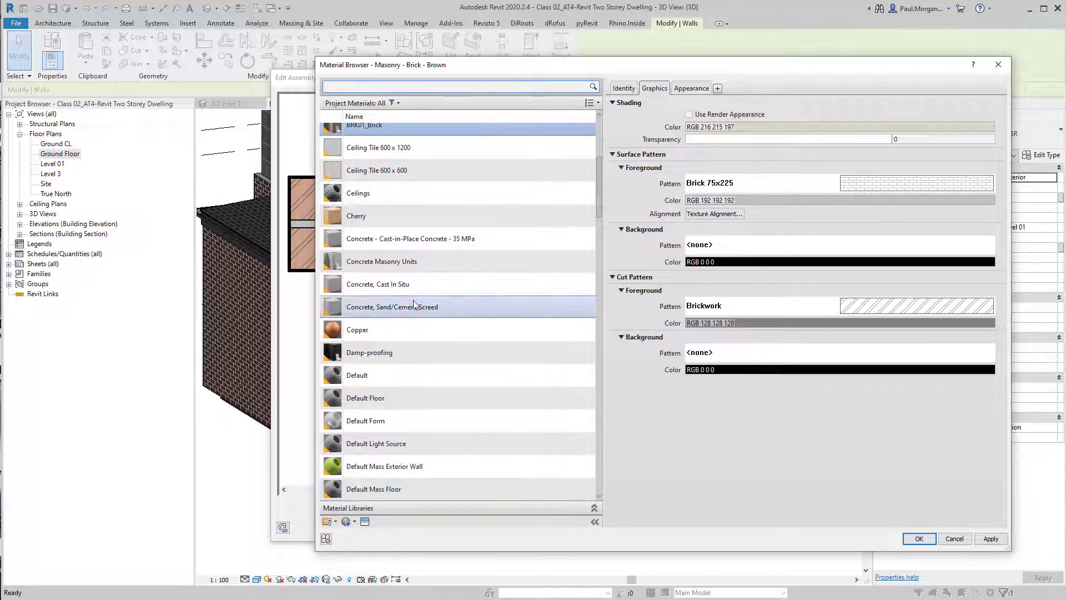
{"action": "scroll", "coordinate": [438, 306], "scroll_direction": "up", "scroll_amount": 2}
{"action": "left_click", "coordinate": [919, 538]}
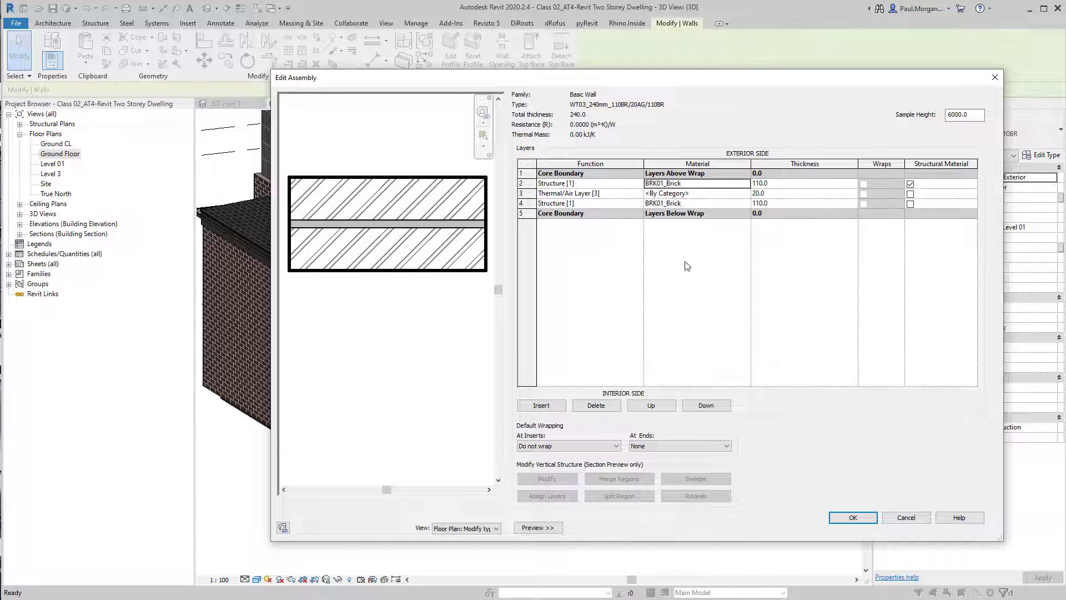
{"action": "left_click", "coordinate": [838, 518]}
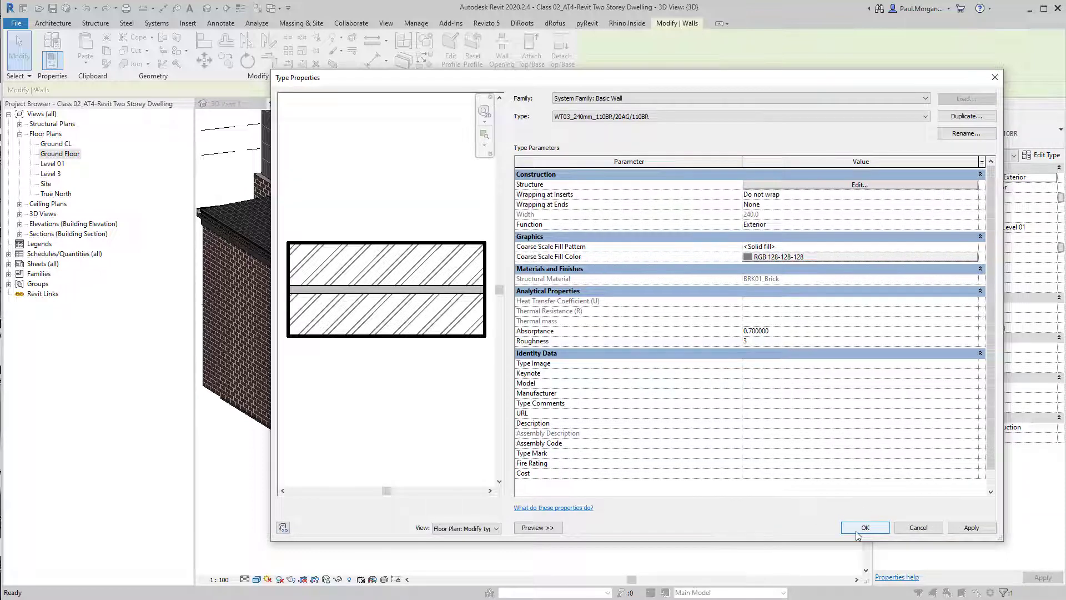
{"action": "left_click", "coordinate": [864, 528]}
{"action": "left_click", "coordinate": [683, 502]}
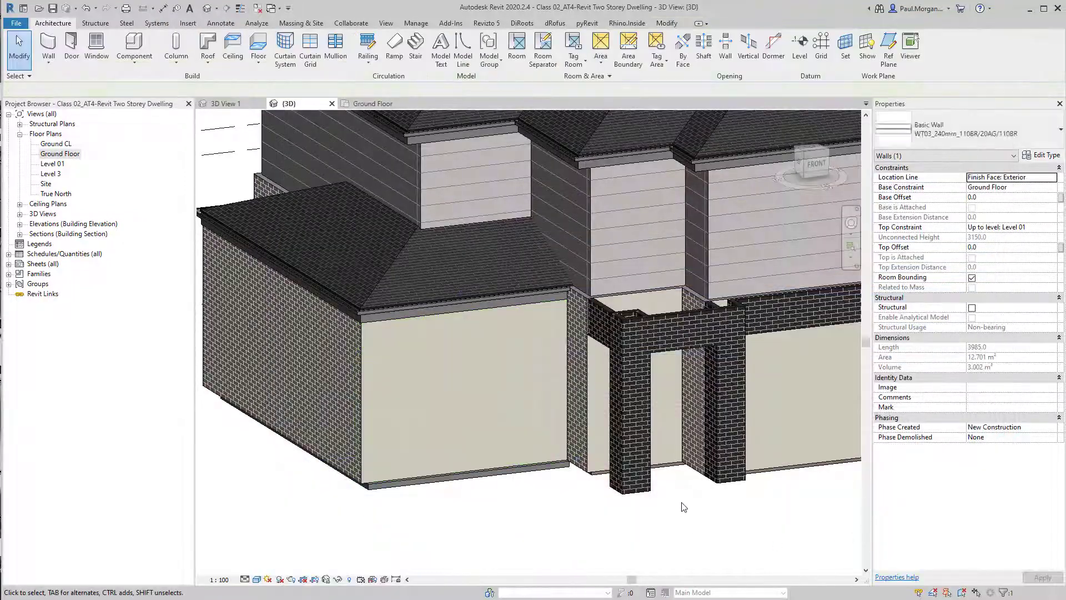
Open the brick finish material of the front wall's WT01_250mm type in the material browser
{"action": "scroll", "coordinate": [636, 526], "scroll_direction": "down", "scroll_amount": 2}
{"action": "middle_click_drag", "start_coordinate": [635, 526], "coordinate": [640, 480], "text": "shift"}
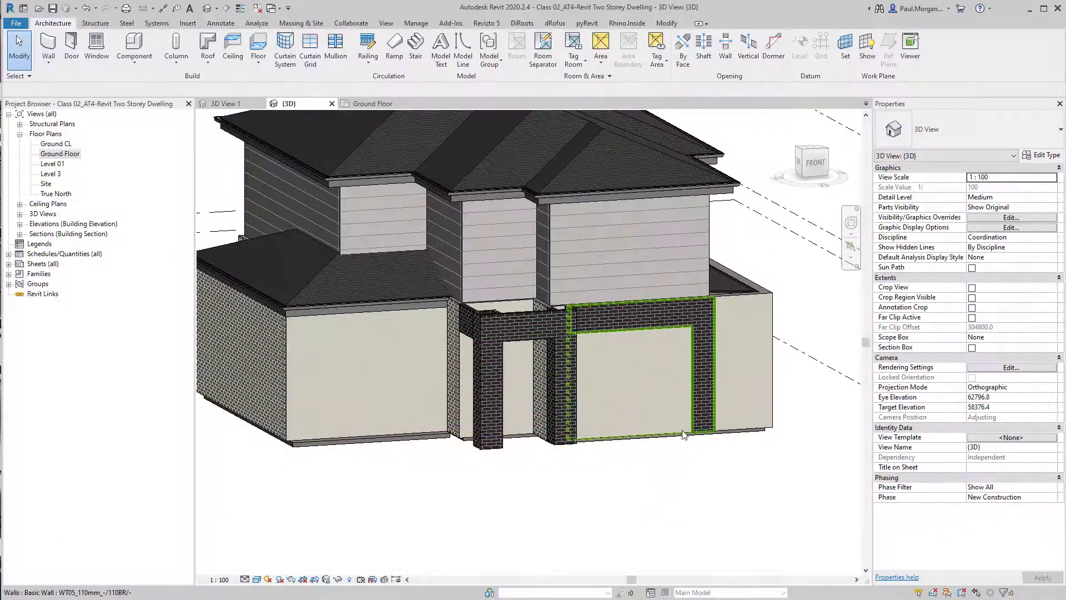
{"action": "left_click", "coordinate": [683, 435]}
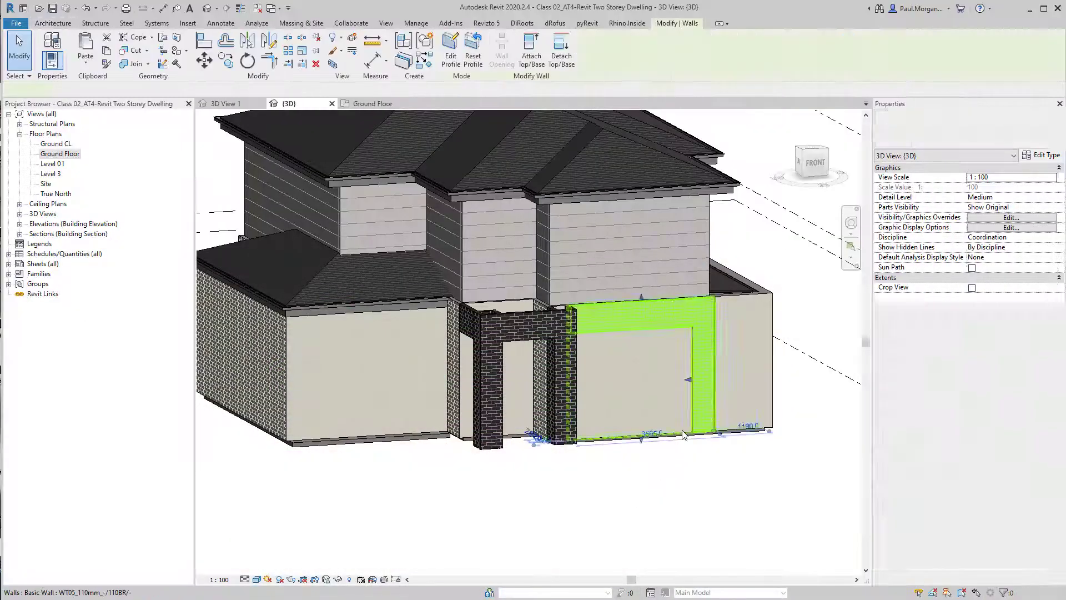
{"action": "left_click", "coordinate": [761, 310]}
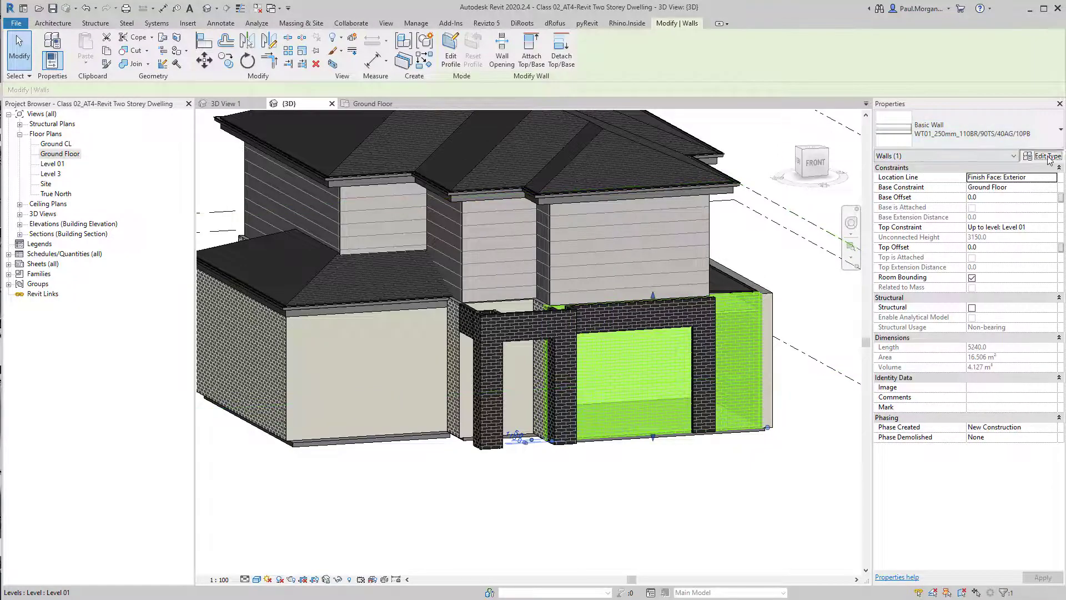
{"action": "left_click", "coordinate": [1042, 155]}
{"action": "left_click", "coordinate": [869, 247]}
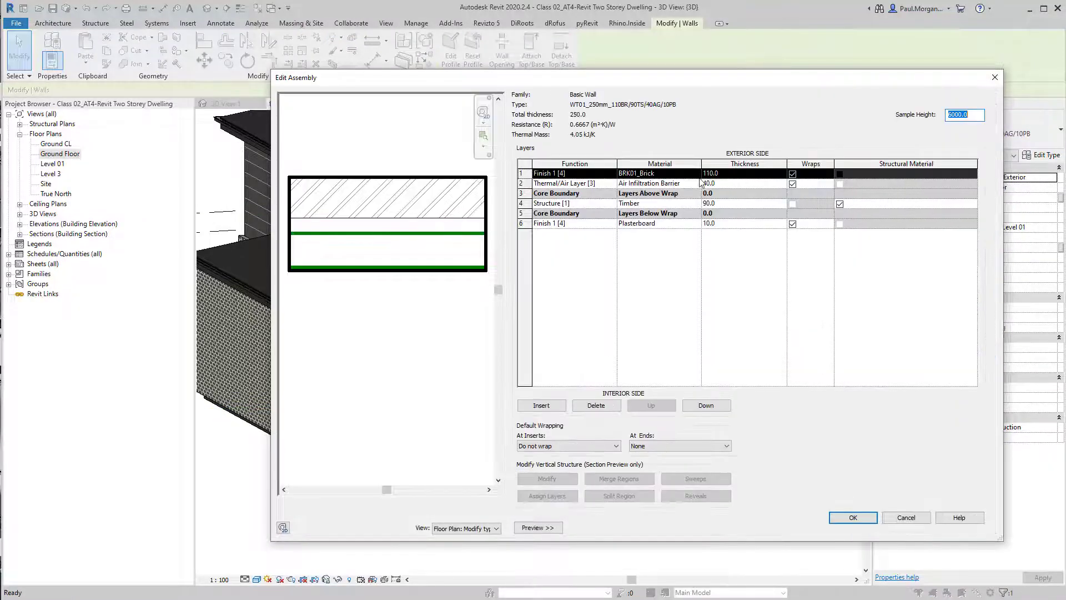
{"action": "left_click", "coordinate": [683, 173]}
{"action": "left_click", "coordinate": [696, 173]}
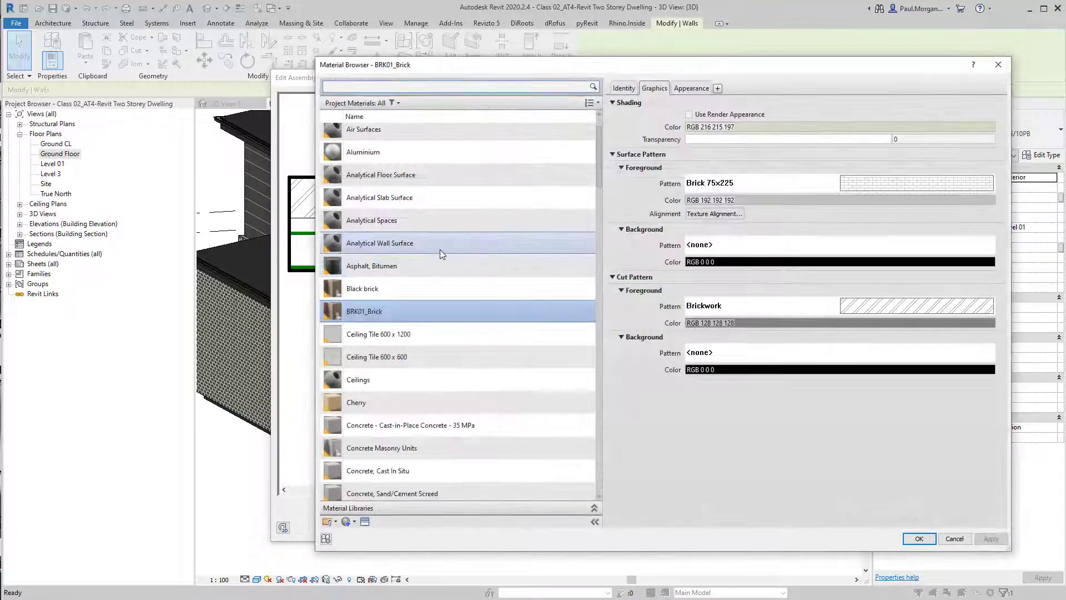
Darken the BRK01_Brick shading colour to RGB 170-168-149 and apply it to the wall type
{"action": "left_click", "coordinate": [761, 127]}
{"action": "left_click", "coordinate": [787, 258]}
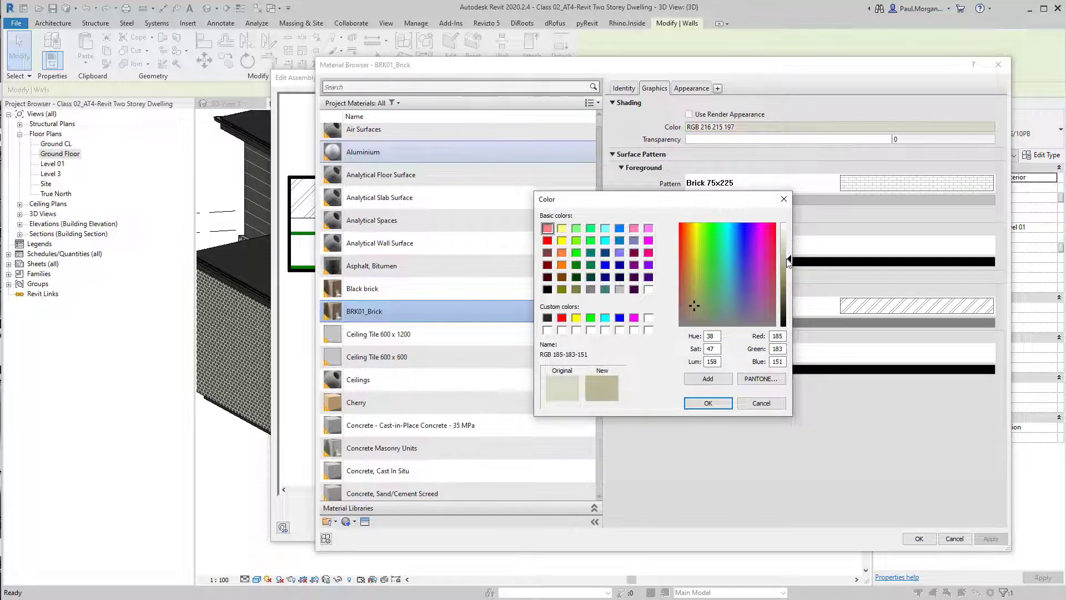
{"action": "left_click", "coordinate": [699, 303]}
{"action": "left_click", "coordinate": [695, 314]}
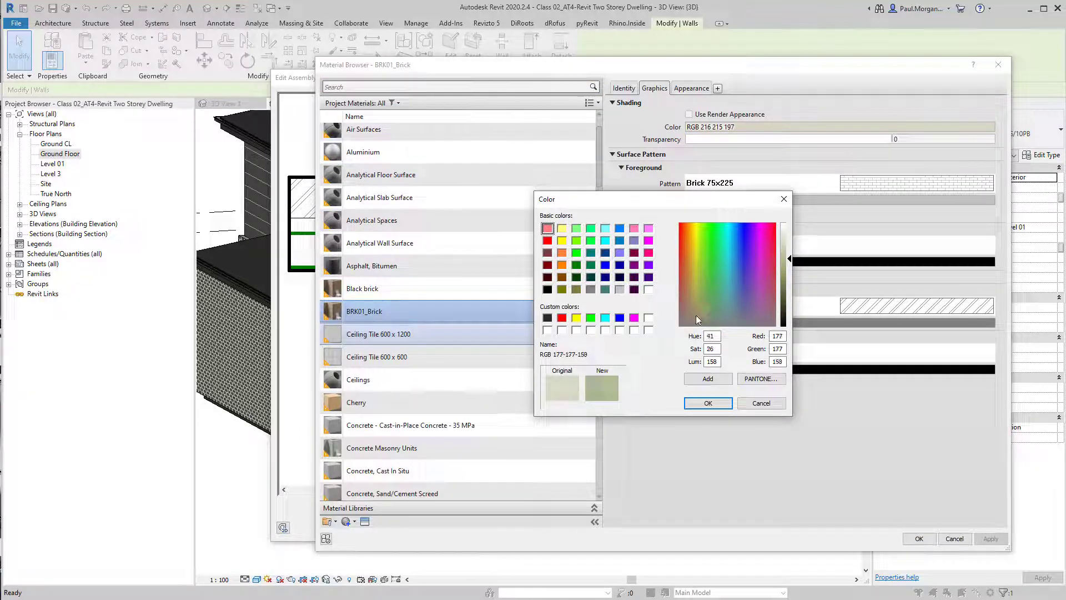
{"action": "left_click", "coordinate": [785, 262]}
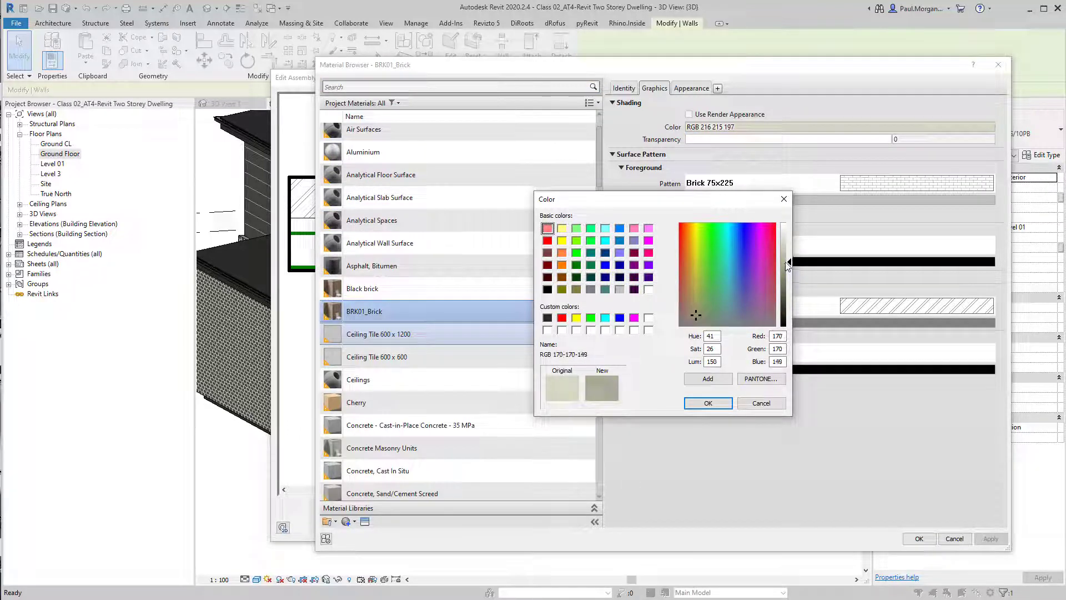
{"action": "left_click", "coordinate": [694, 315]}
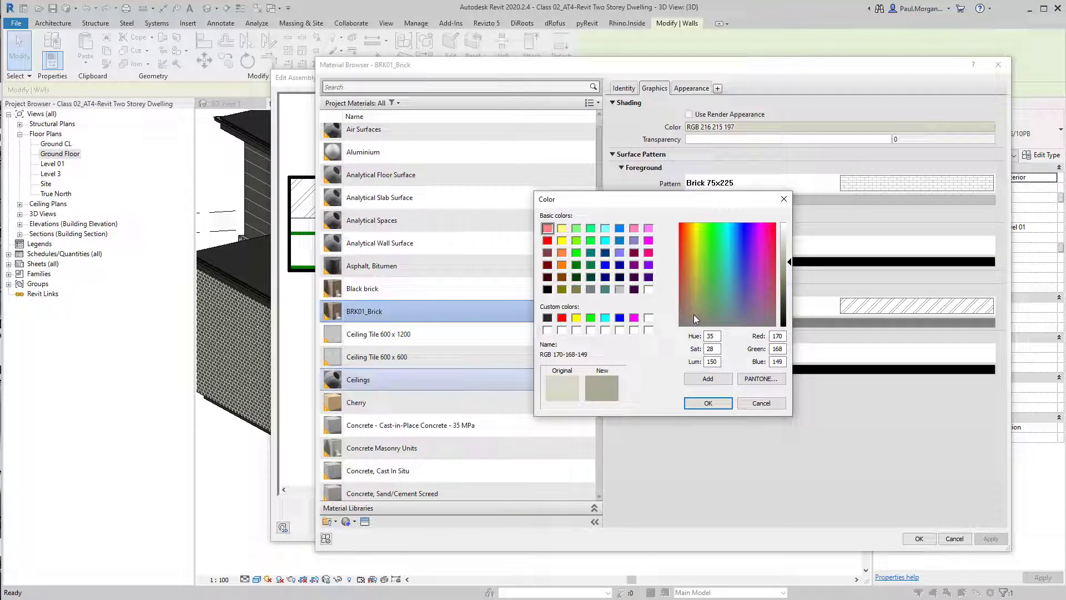
{"action": "left_click", "coordinate": [708, 402]}
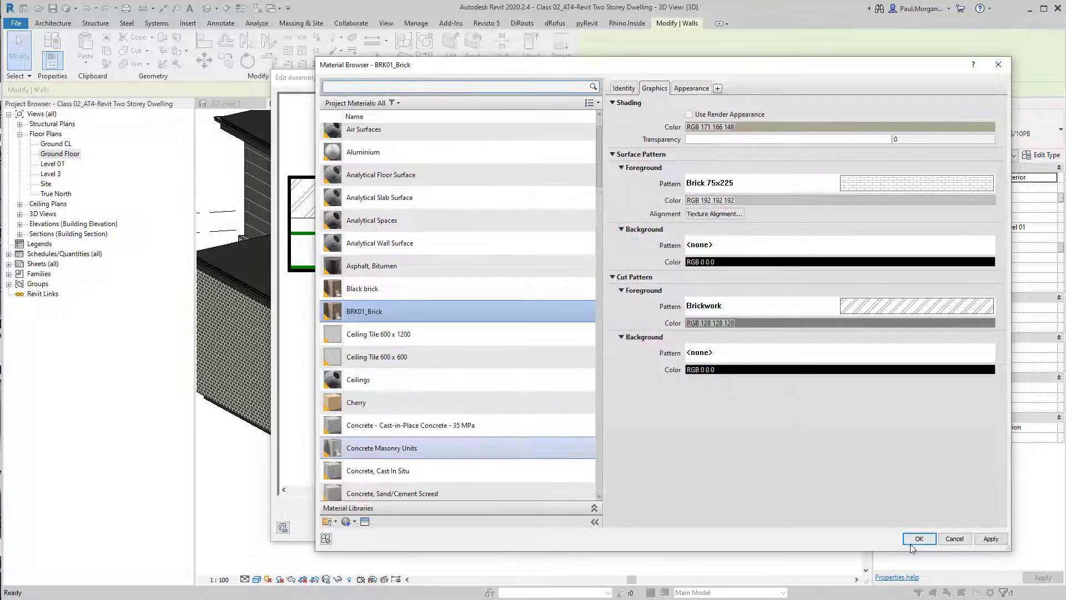
{"action": "left_click", "coordinate": [915, 542]}
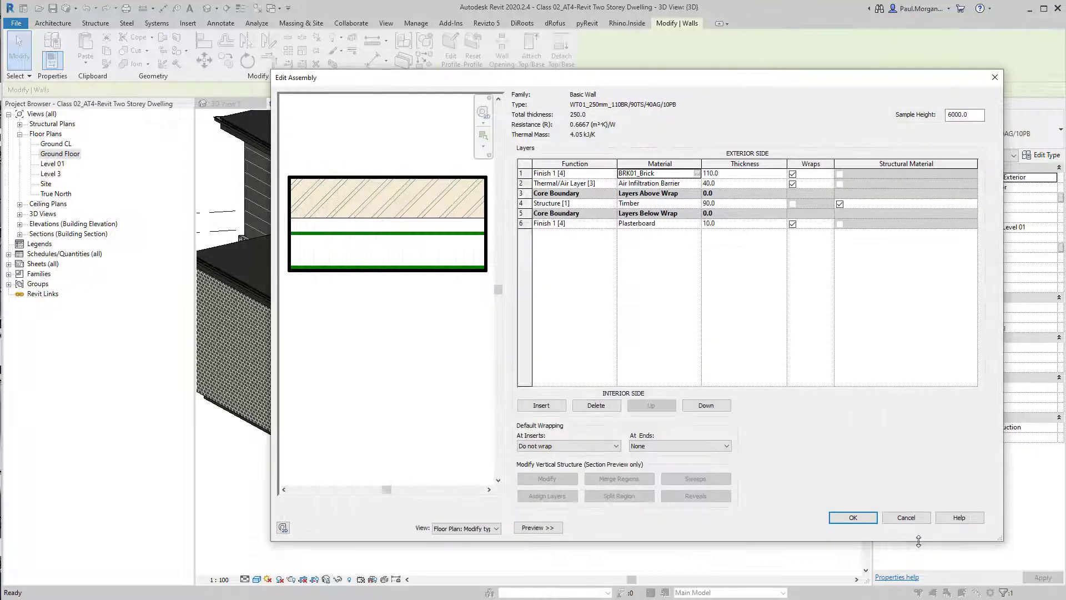
{"action": "left_click", "coordinate": [848, 518]}
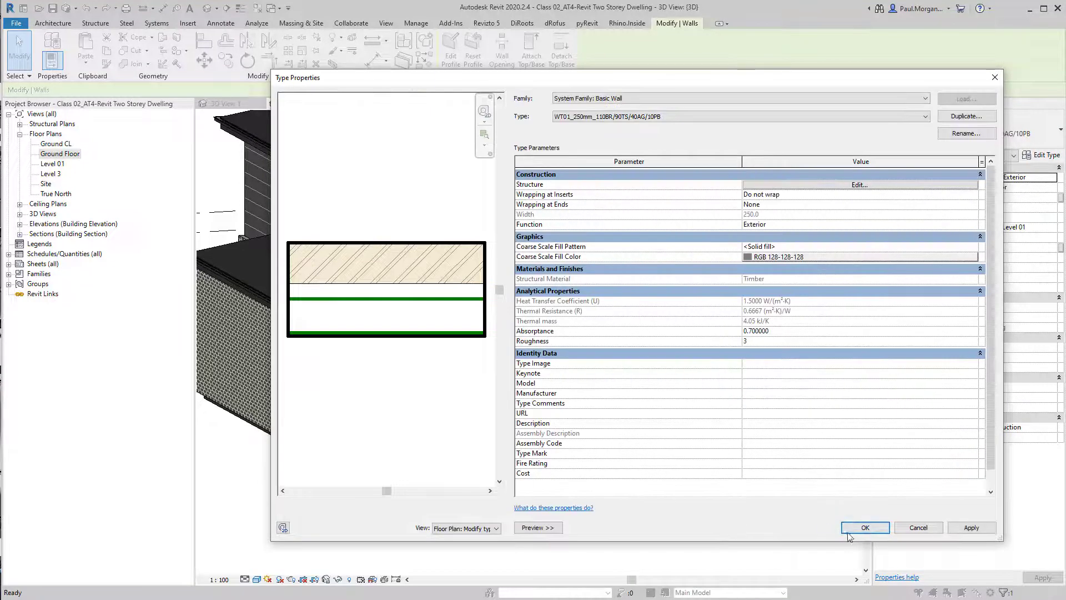
{"action": "left_click", "coordinate": [790, 185]}
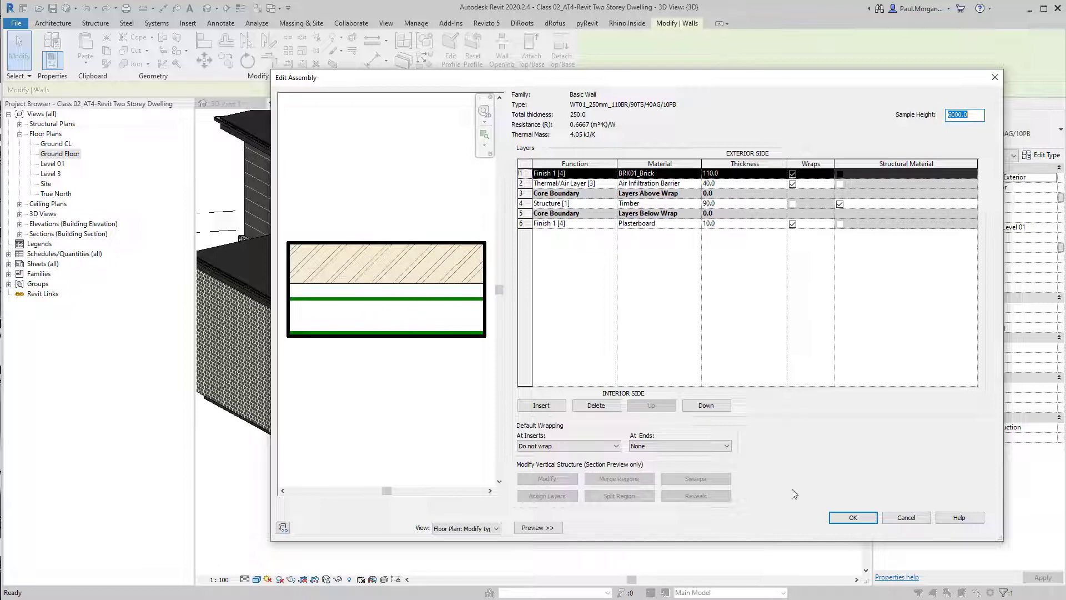
{"action": "left_click", "coordinate": [856, 518]}
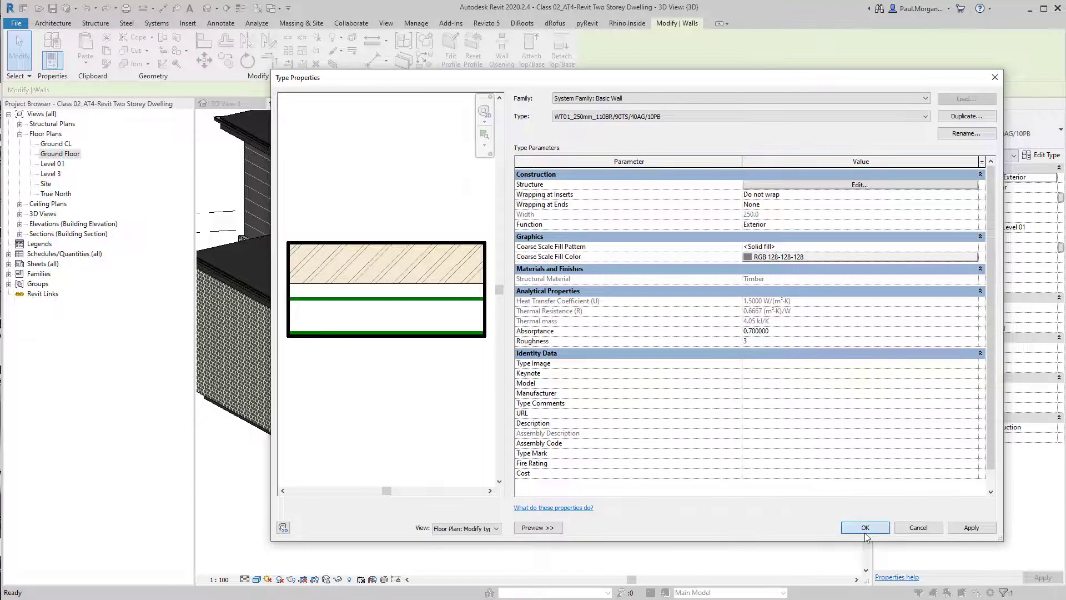
{"action": "left_click", "coordinate": [863, 526]}
{"action": "left_click", "coordinate": [736, 521]}
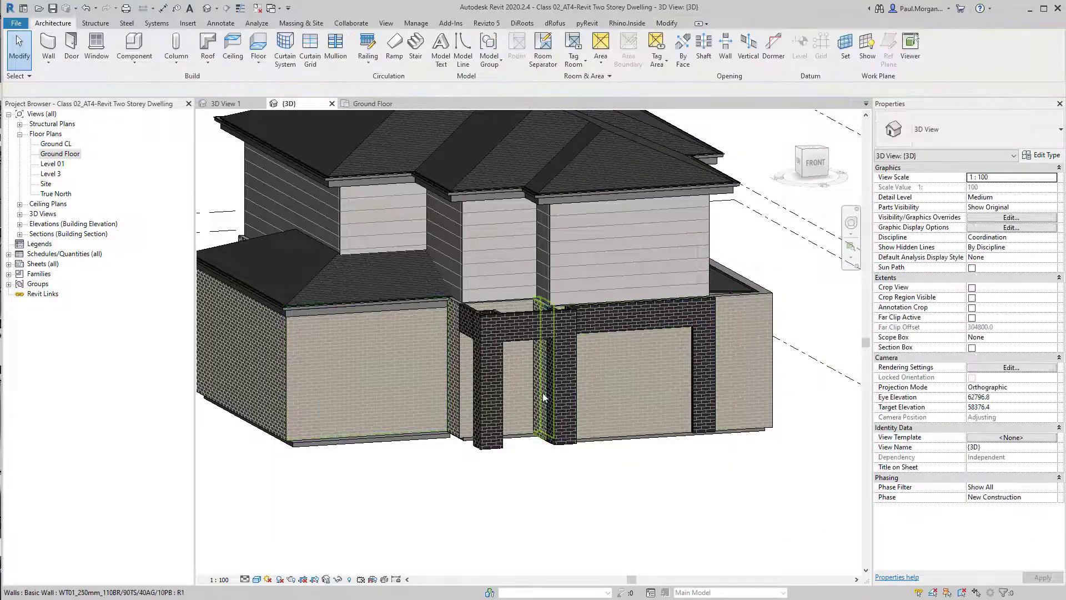
Open the brick material of the black frame wall's WT05_110mm type in the material browser
{"action": "middle_click_drag", "start_coordinate": [623, 492], "coordinate": [524, 478], "text": "shift"}
{"action": "left_click", "coordinate": [512, 302]}
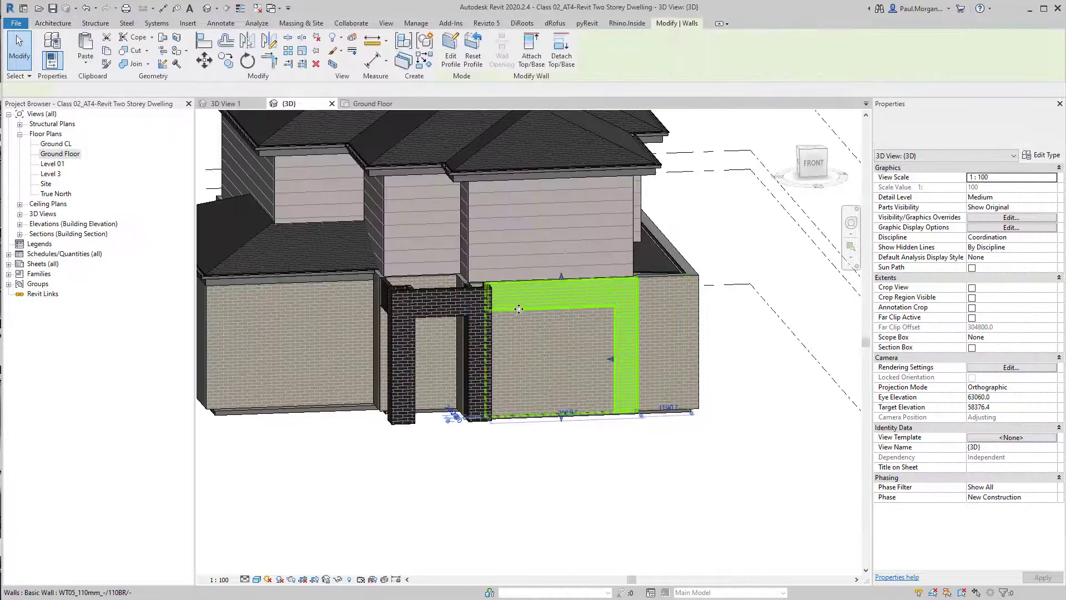
{"action": "left_click", "coordinate": [1042, 155]}
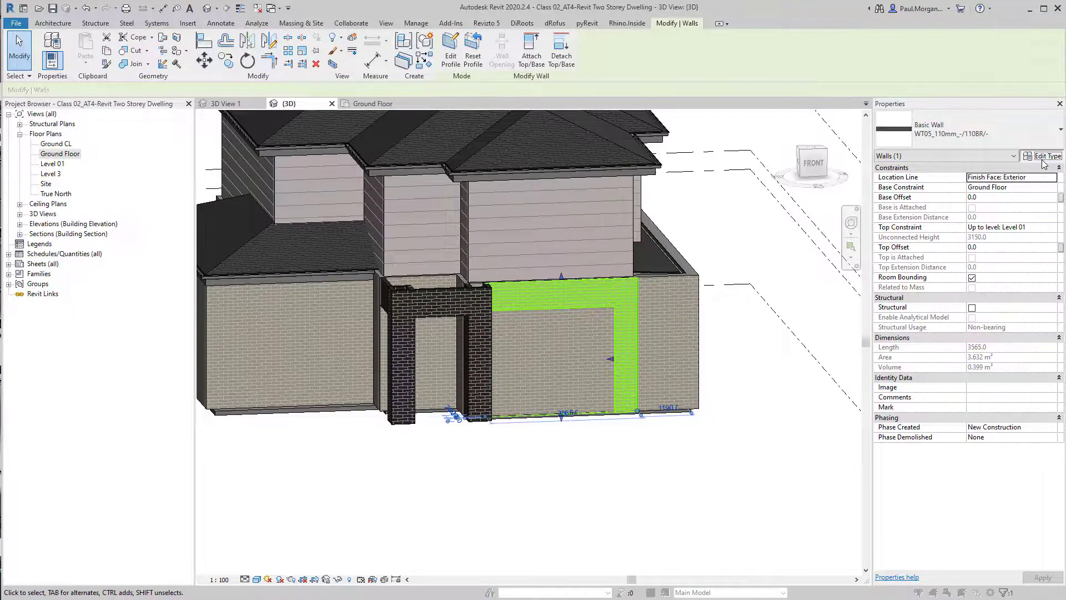
{"action": "left_click", "coordinate": [864, 185]}
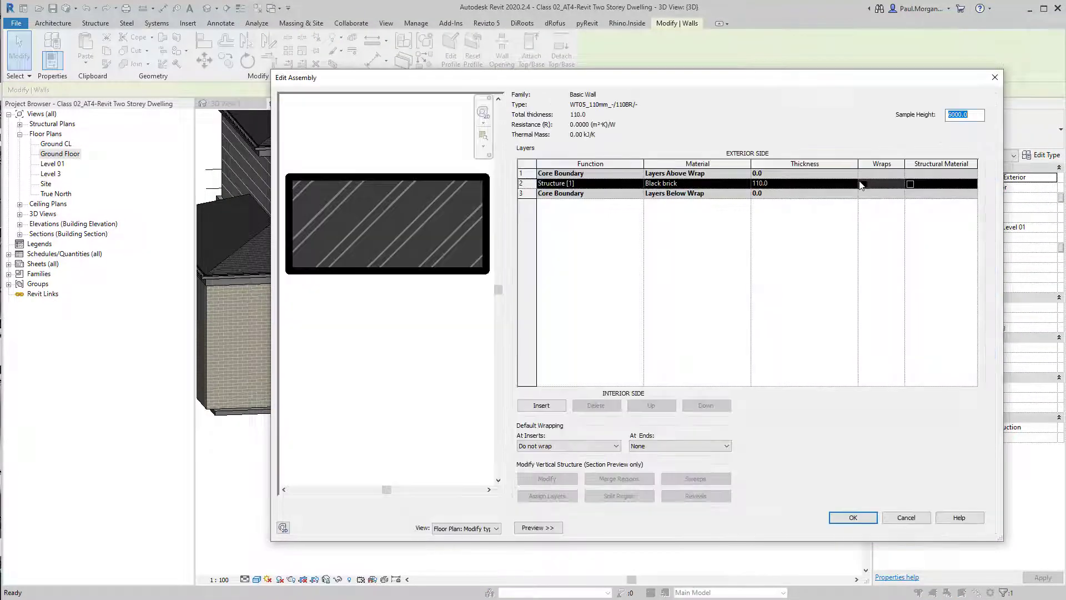
{"action": "left_click", "coordinate": [743, 185]}
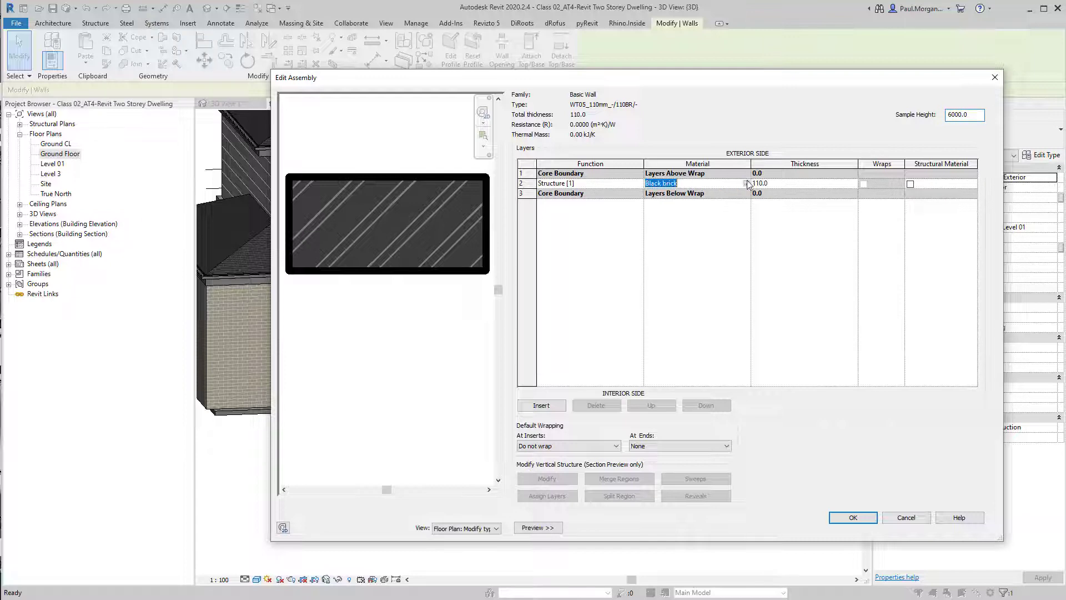
{"action": "left_click", "coordinate": [747, 183]}
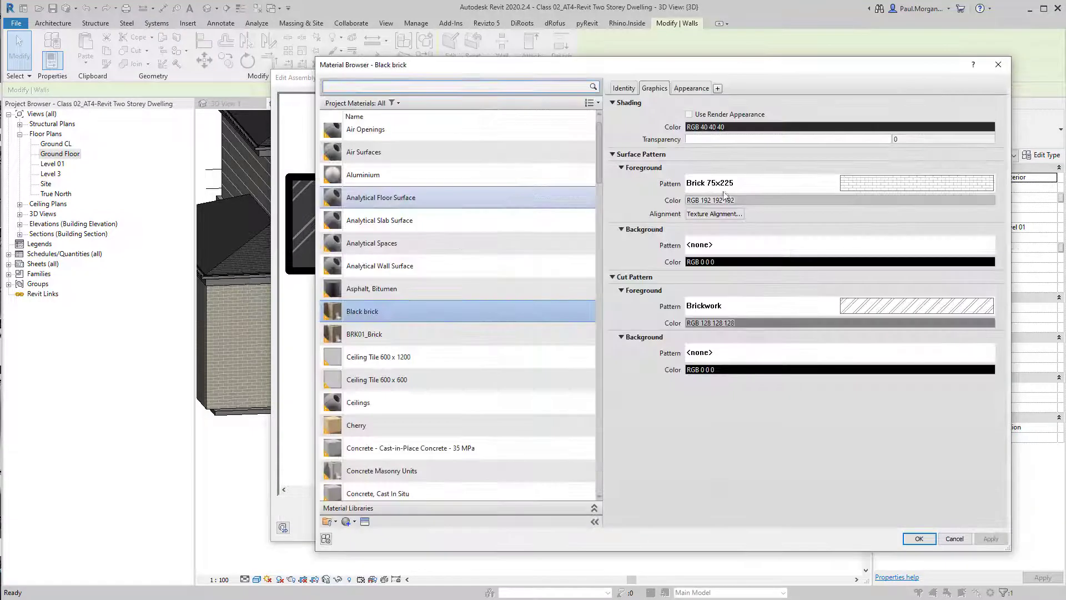
Rename the Black brick material to BRK02_Brick
{"action": "right_click", "coordinate": [359, 315]}
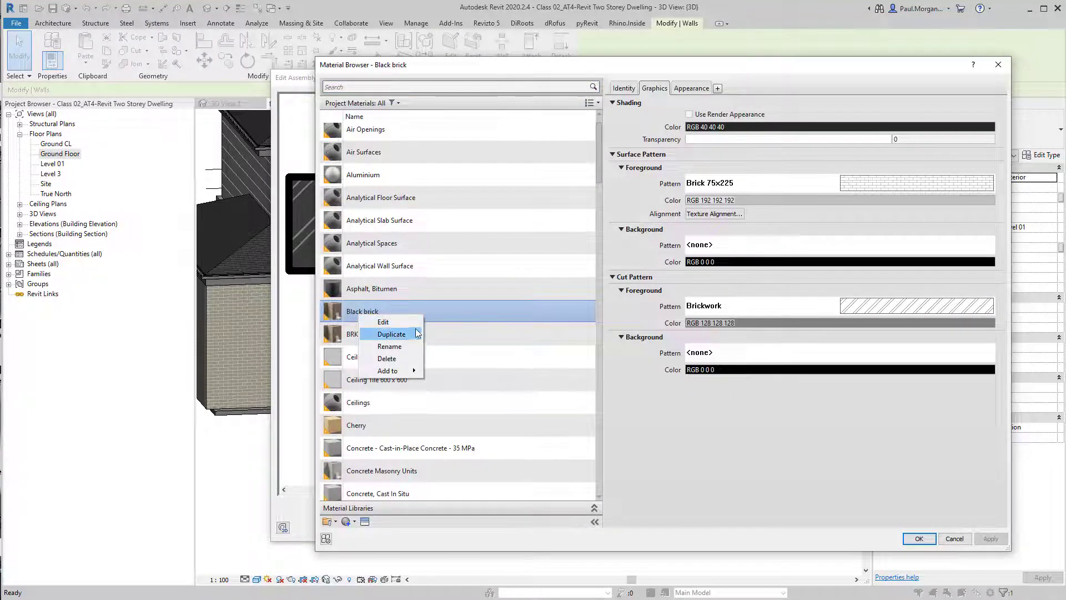
{"action": "left_click", "coordinate": [388, 346]}
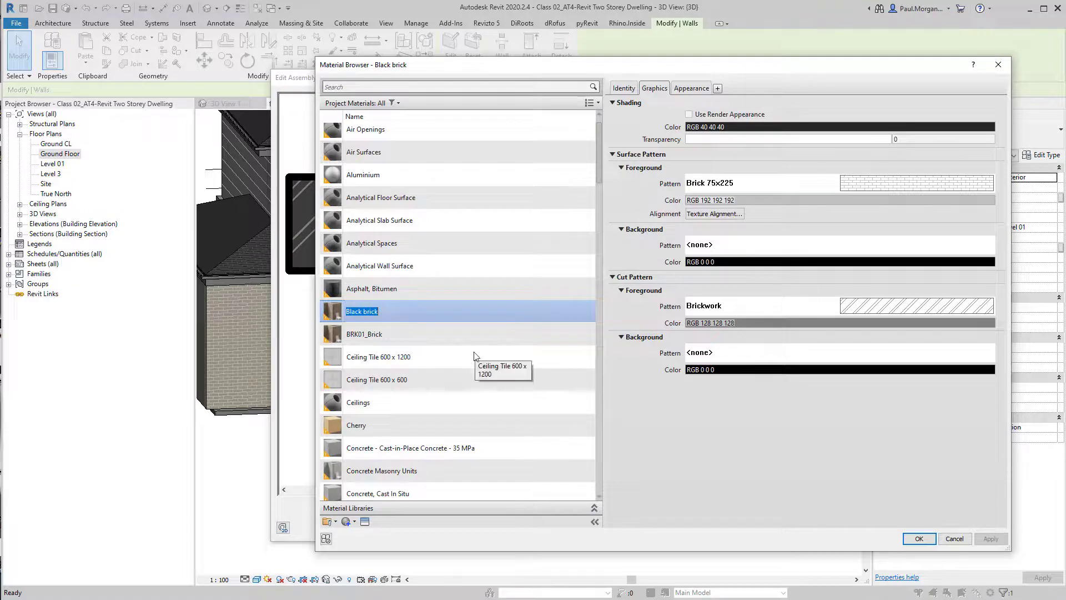
{"action": "type", "text": "BRK02_Brick"}
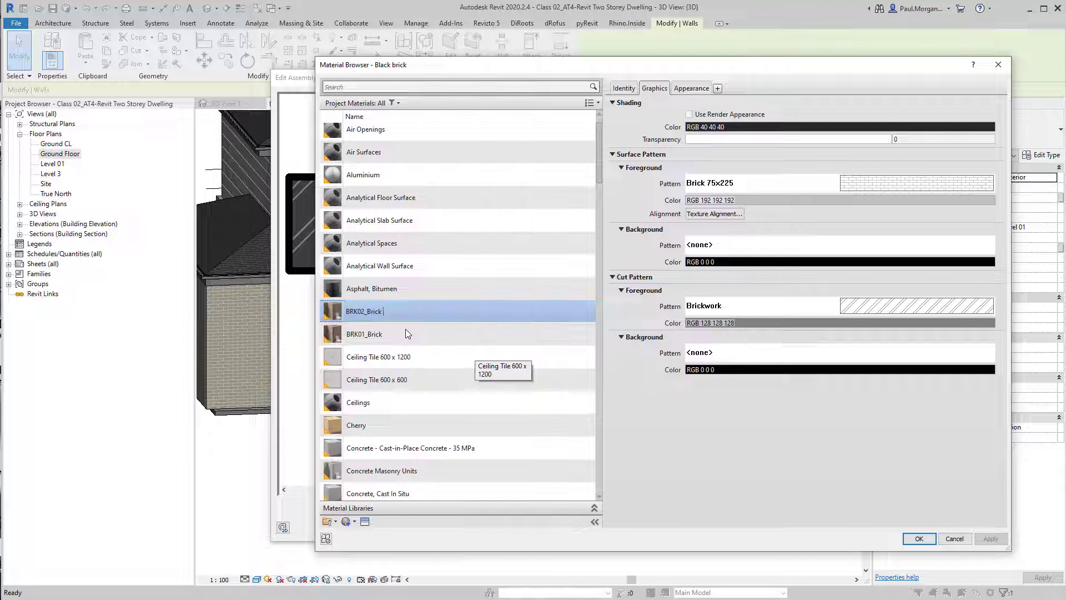
{"action": "key", "text": "Return"}
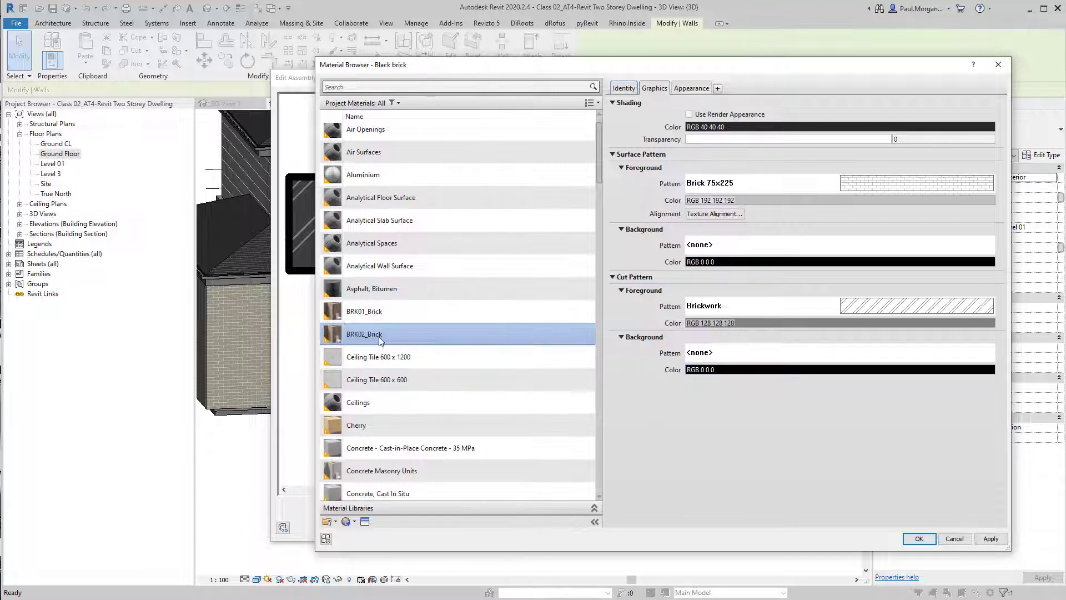
Review the BRK02_Brick identity settings and apply the material to the WT05_110mm wall type
{"action": "left_click", "coordinate": [373, 316], "text": "ctrl"}
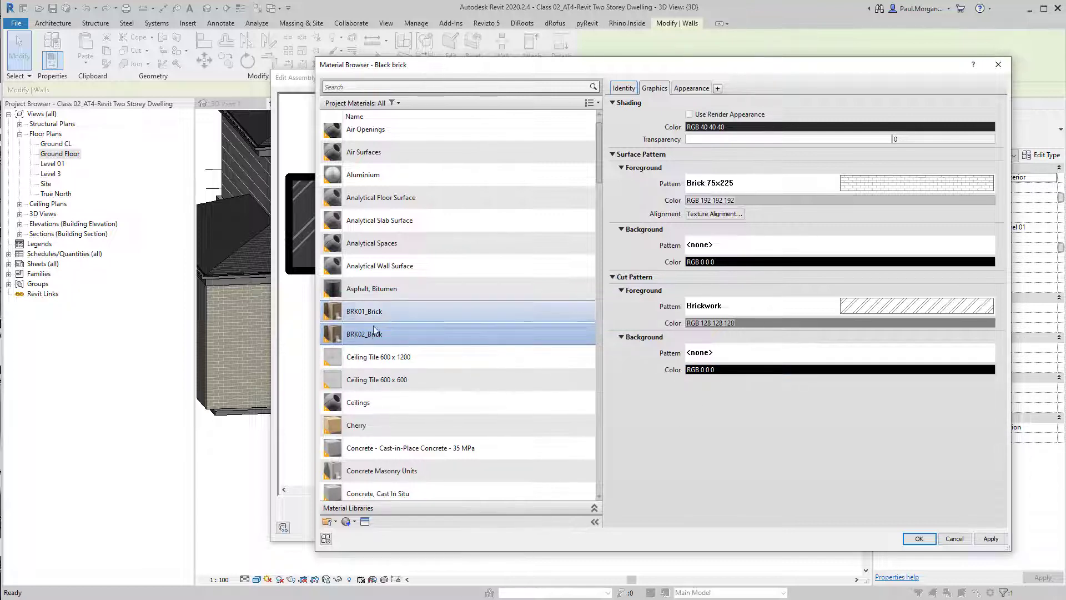
{"action": "left_click", "coordinate": [374, 331]}
{"action": "left_click", "coordinate": [623, 89]}
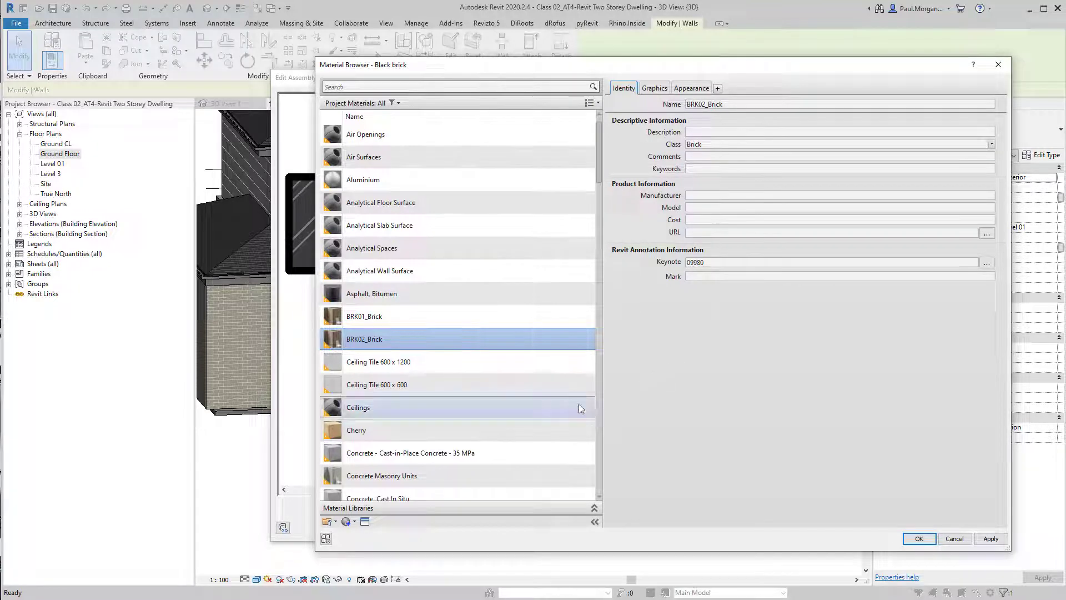
{"action": "left_click", "coordinate": [919, 538]}
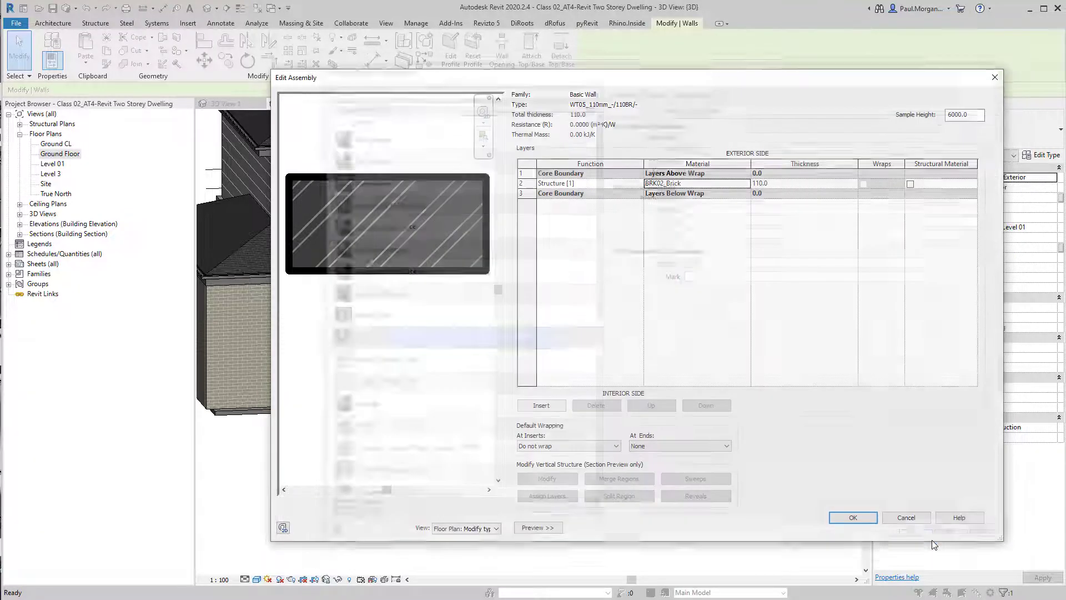
{"action": "left_click", "coordinate": [871, 522]}
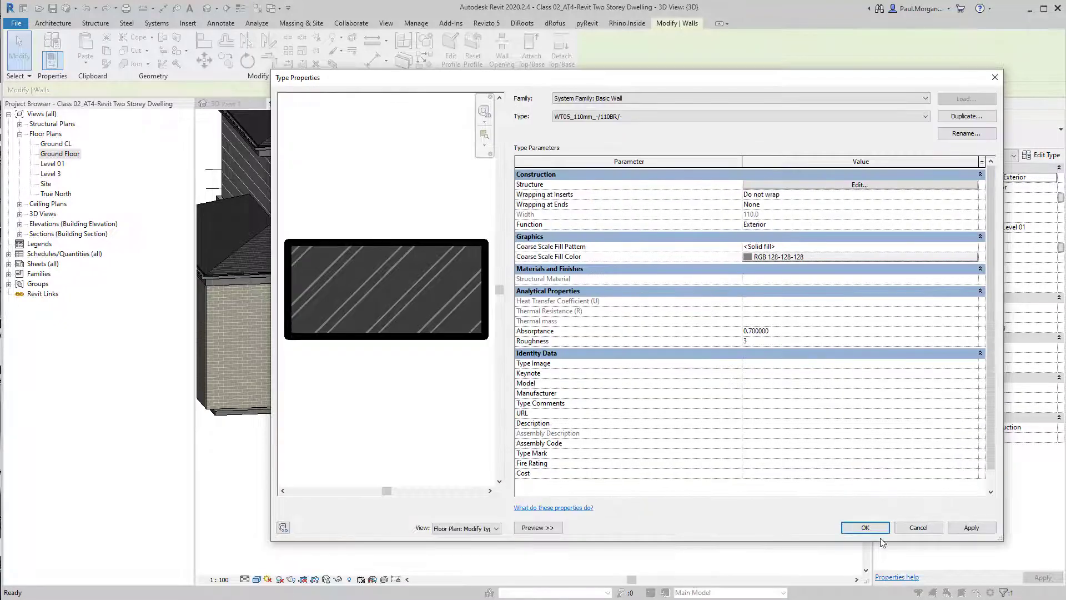
{"action": "left_click", "coordinate": [867, 528]}
Open the Timber Cladding finish material of the upper wall's WT-04_145mm type in the material browser
{"action": "left_click", "coordinate": [460, 478]}
{"action": "middle_click_drag", "start_coordinate": [475, 476], "coordinate": [532, 479]}
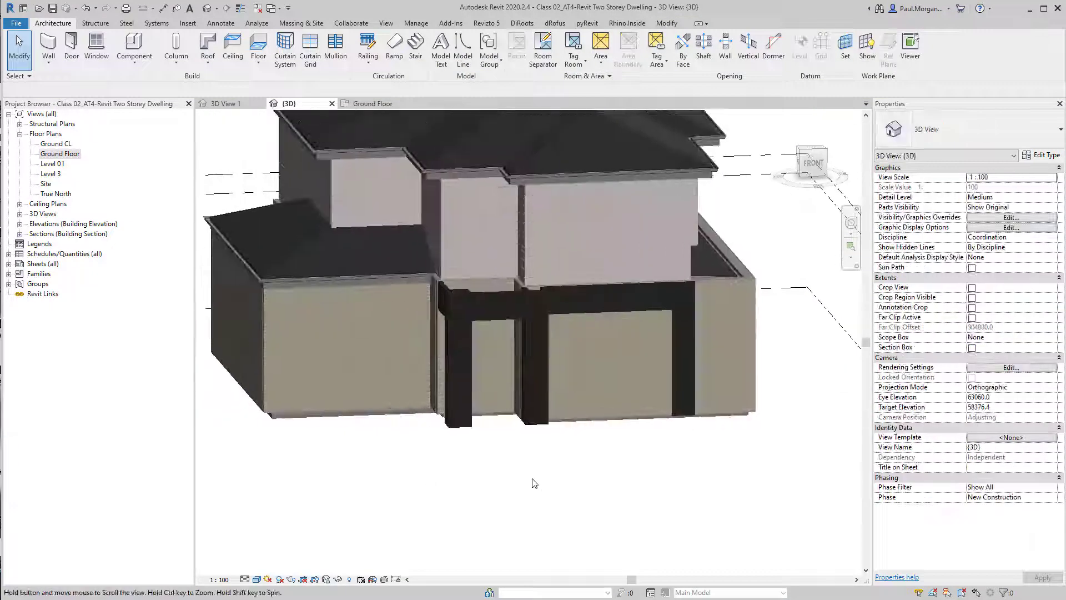
{"action": "left_click", "coordinate": [603, 201]}
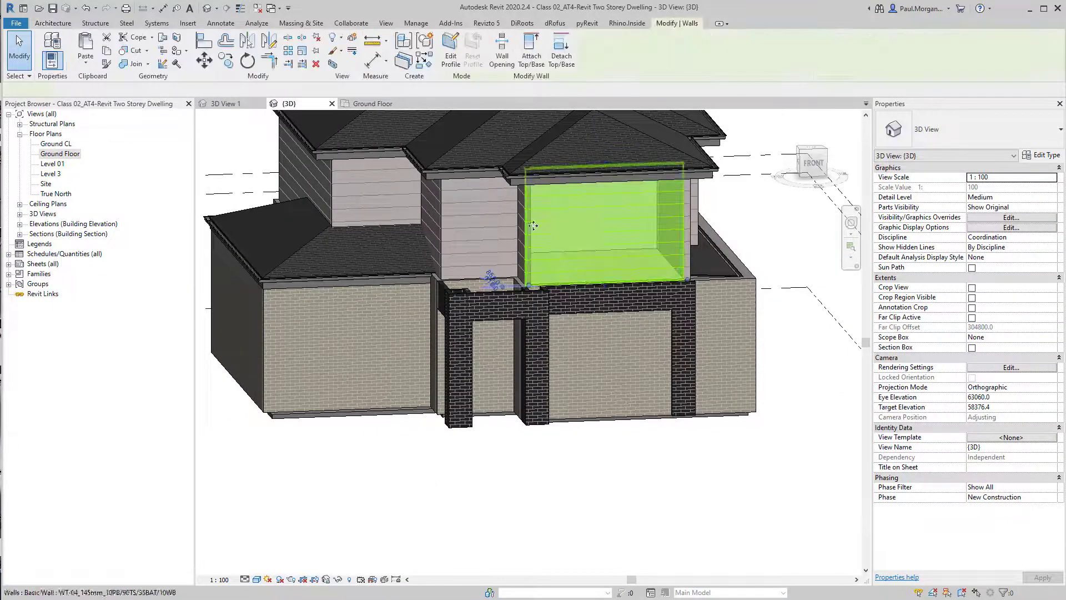
{"action": "middle_click_drag", "start_coordinate": [534, 225], "coordinate": [590, 225], "text": "shift"}
{"action": "left_click", "coordinate": [1042, 160]}
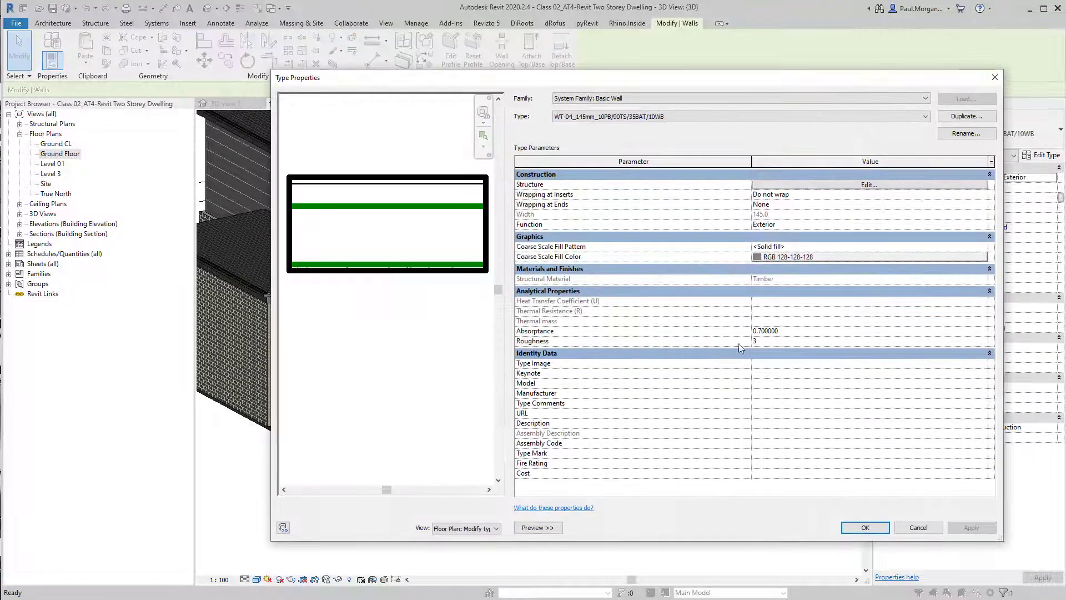
{"action": "left_click", "coordinate": [817, 186]}
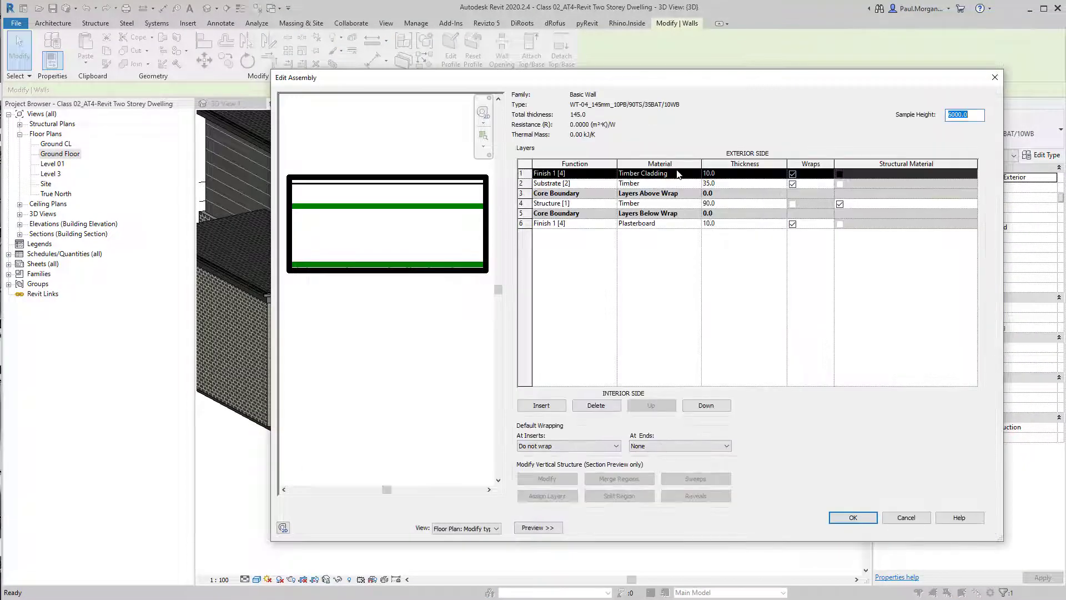
{"action": "left_click", "coordinate": [661, 177]}
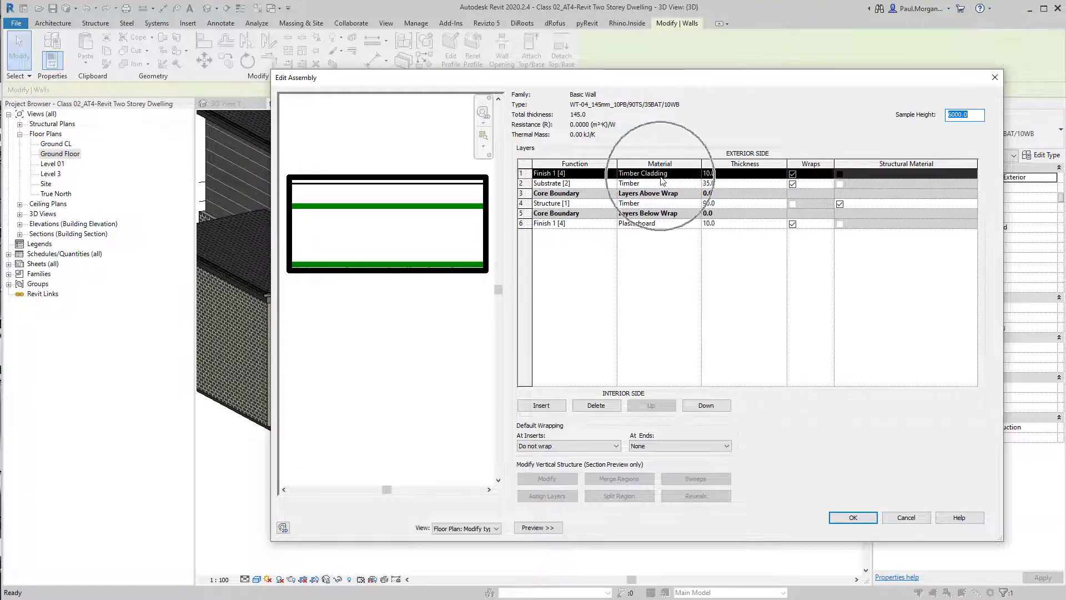
{"action": "left_click", "coordinate": [696, 174]}
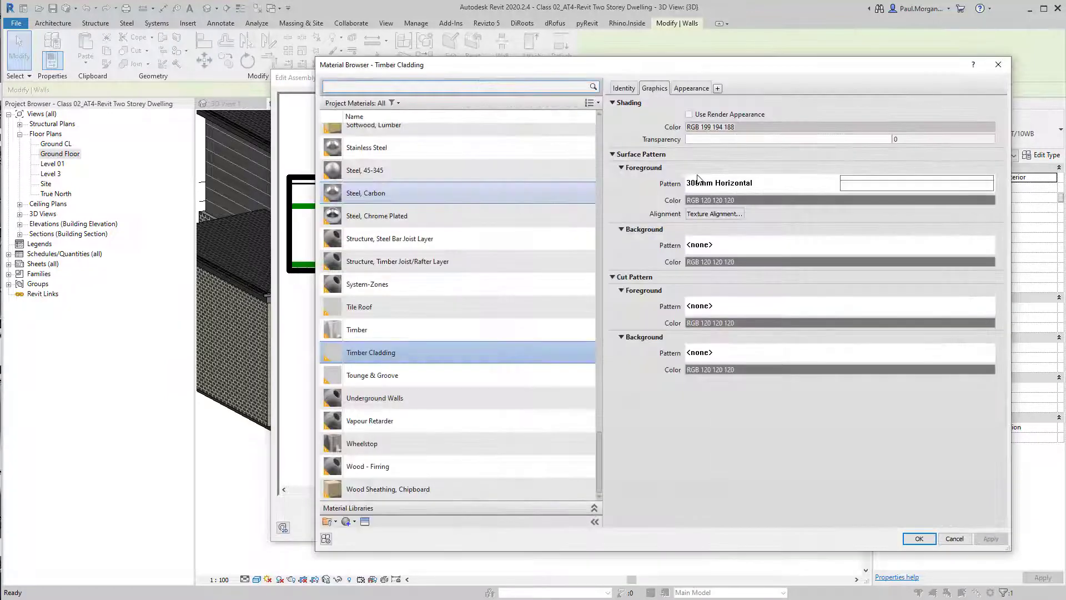
Rename the Timber Cladding material to TCL01_Timber Cladding
{"action": "right_click", "coordinate": [373, 358]}
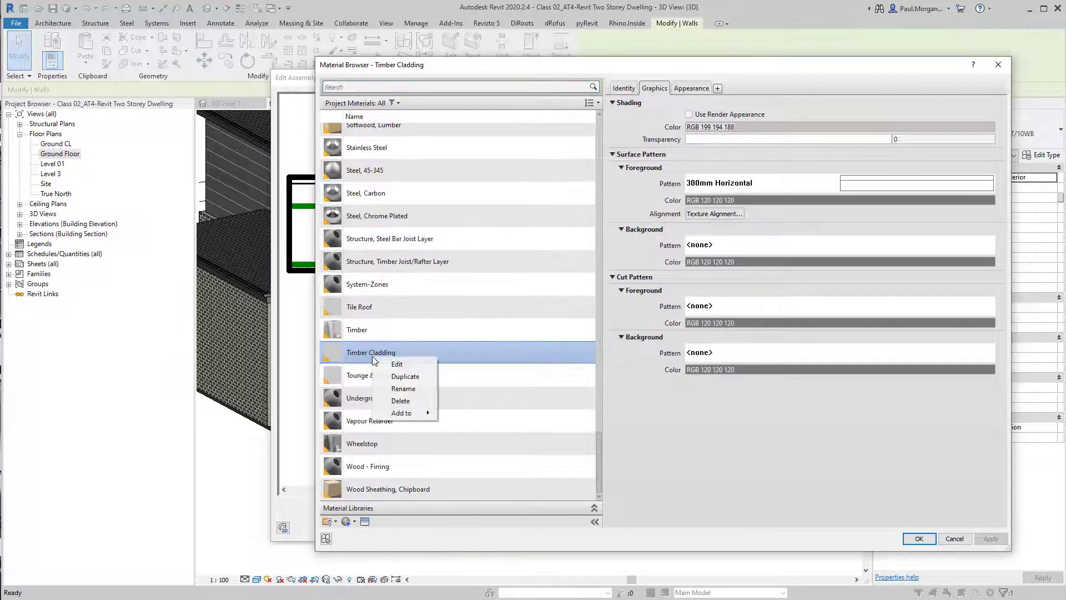
{"action": "left_click", "coordinate": [408, 390]}
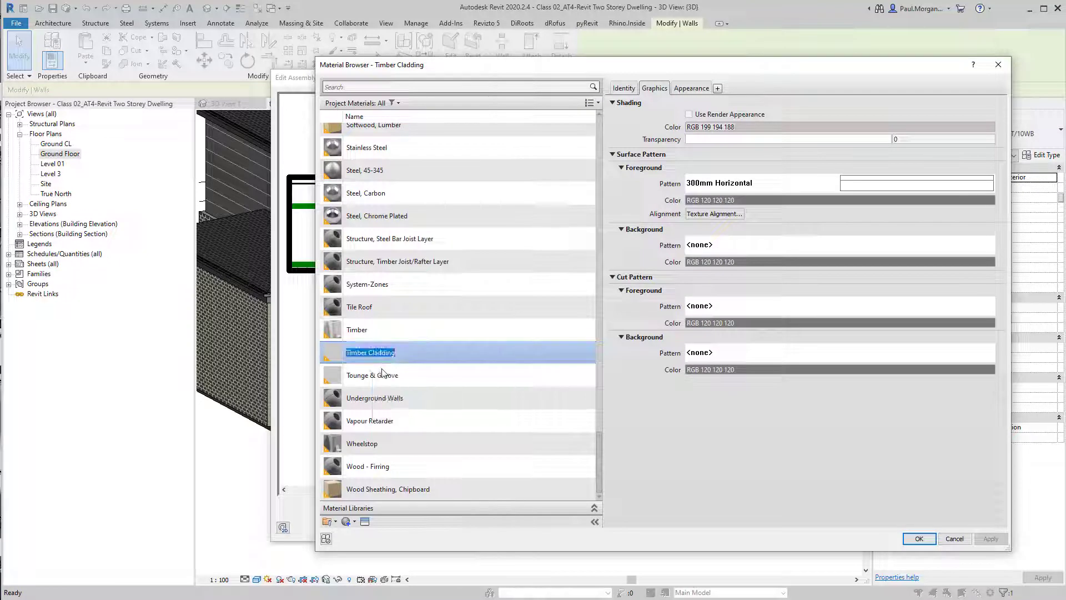
{"action": "type", "text": "T"}
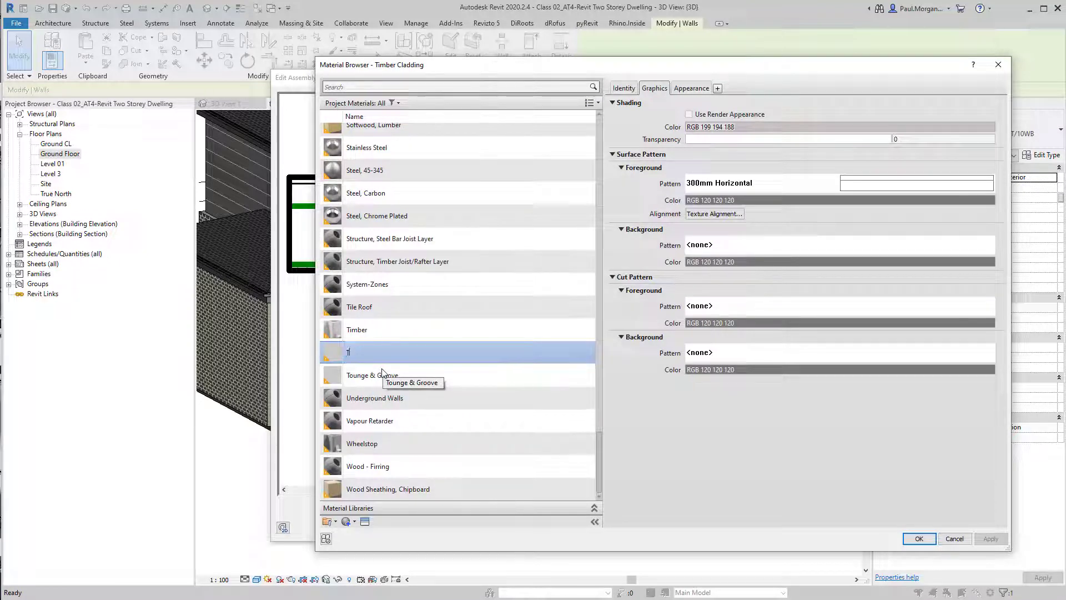
{"action": "type", "text": "CL,"}
{"action": "type", "text": "01"}
{"action": "type", "text": "_z"}
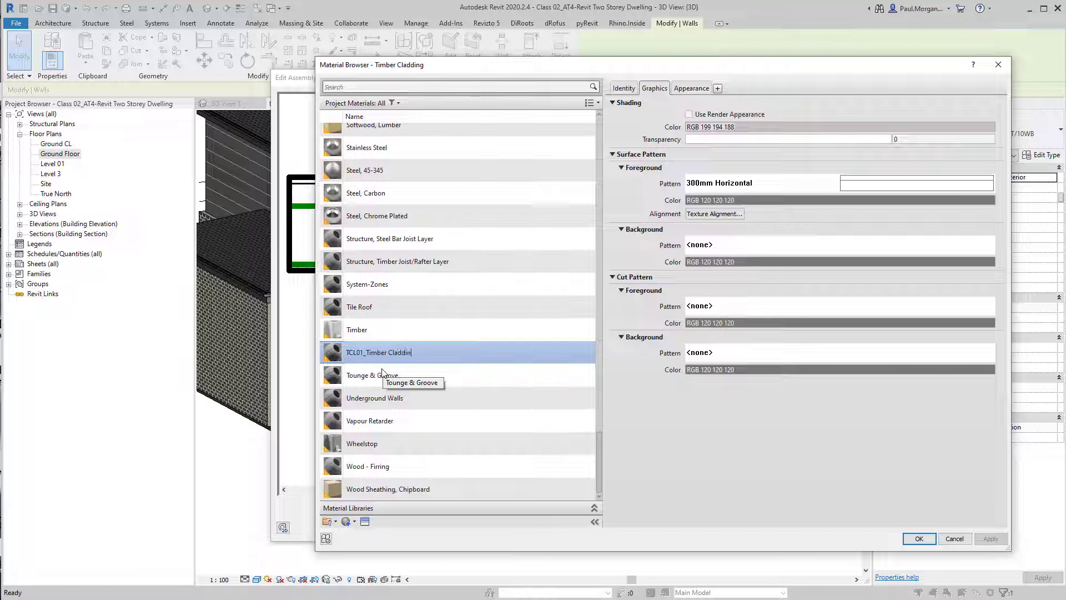
{"action": "key", "text": "Return"}
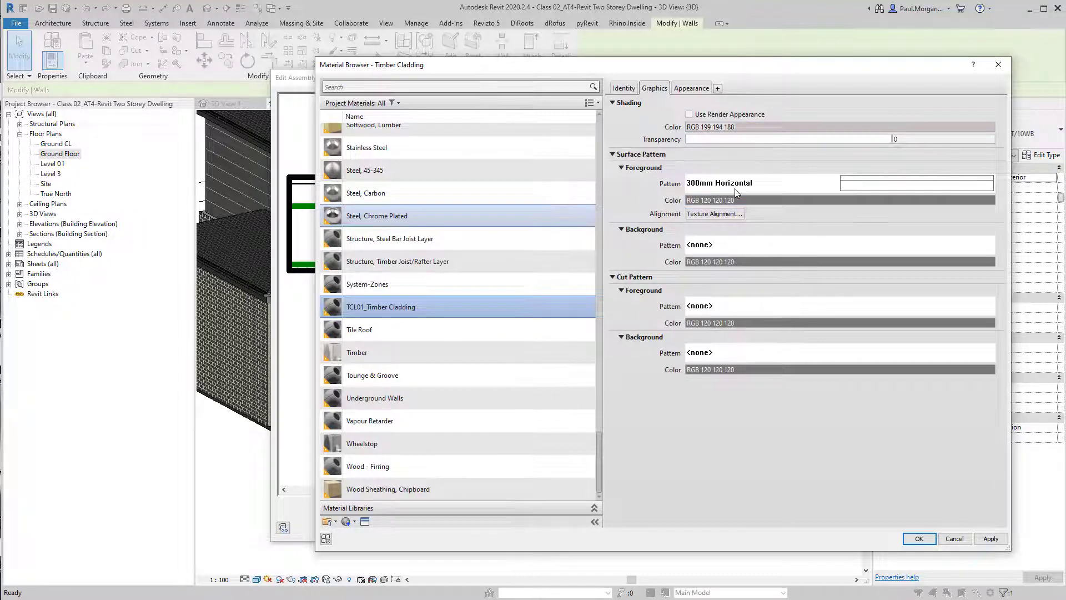
Duplicate the 300mm Horizontal model fill pattern as 300mm Vertical with a 90° line angle
{"action": "left_click", "coordinate": [855, 187]}
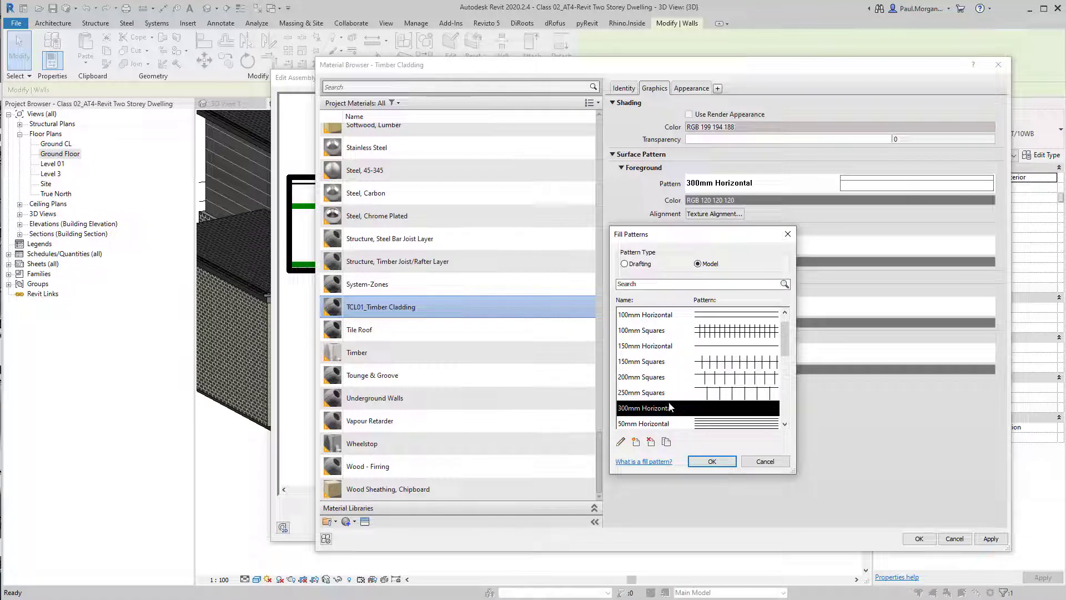
{"action": "left_click_drag", "start_coordinate": [788, 348], "coordinate": [773, 383]}
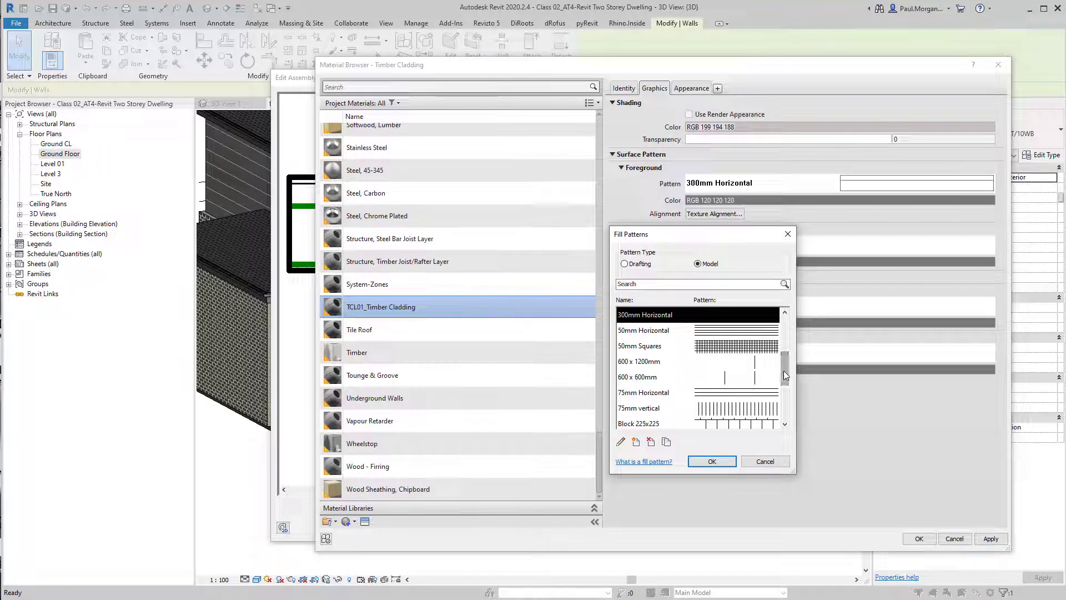
{"action": "left_click", "coordinate": [788, 333]}
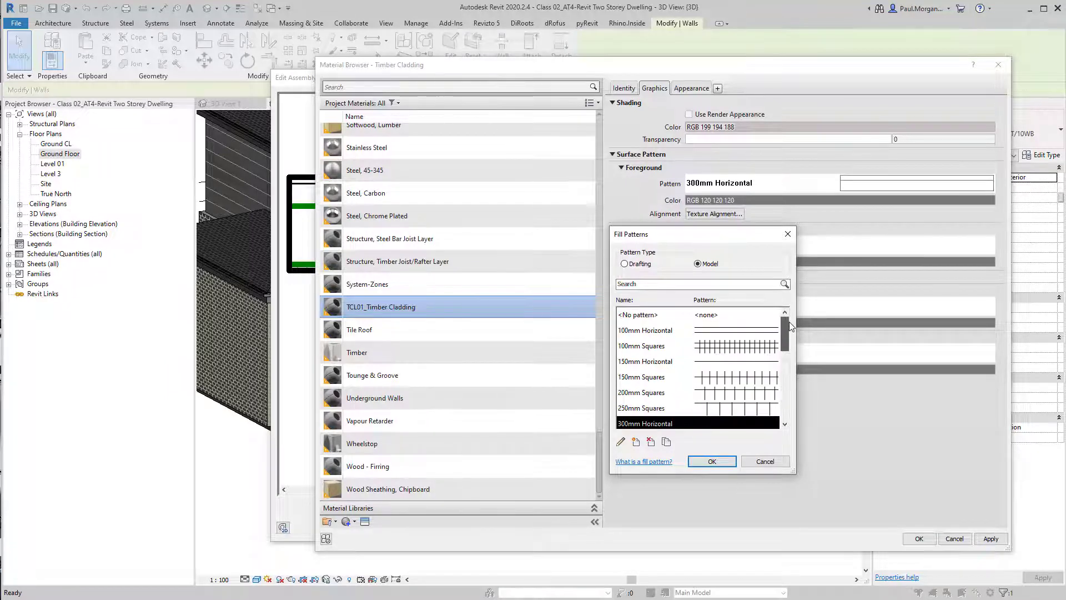
{"action": "left_click", "coordinate": [670, 443]}
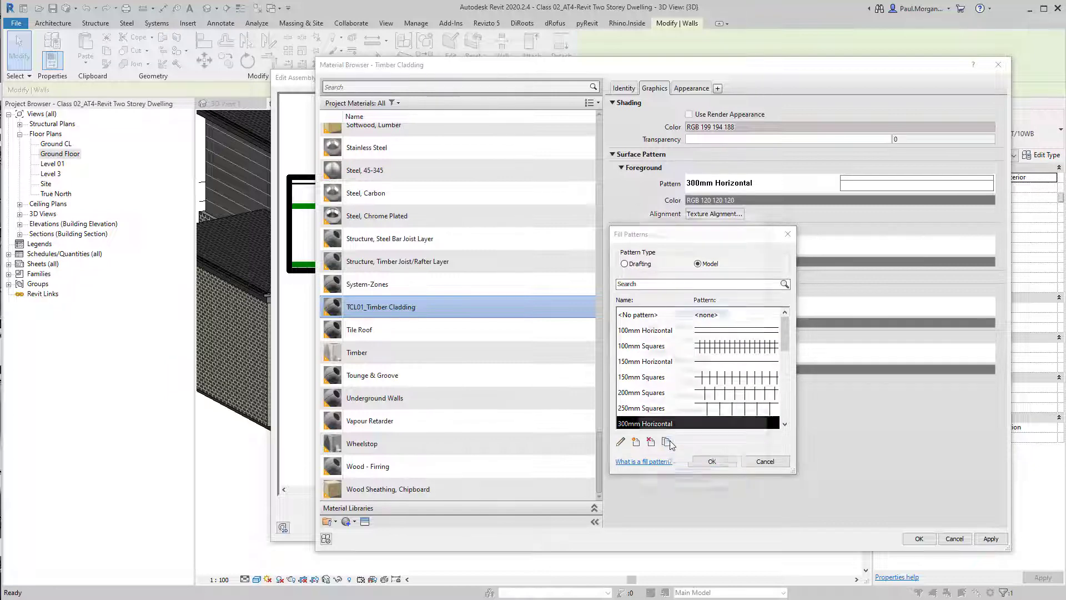
{"action": "left_click", "coordinate": [714, 316]}
{"action": "double_click", "coordinate": [714, 314]}
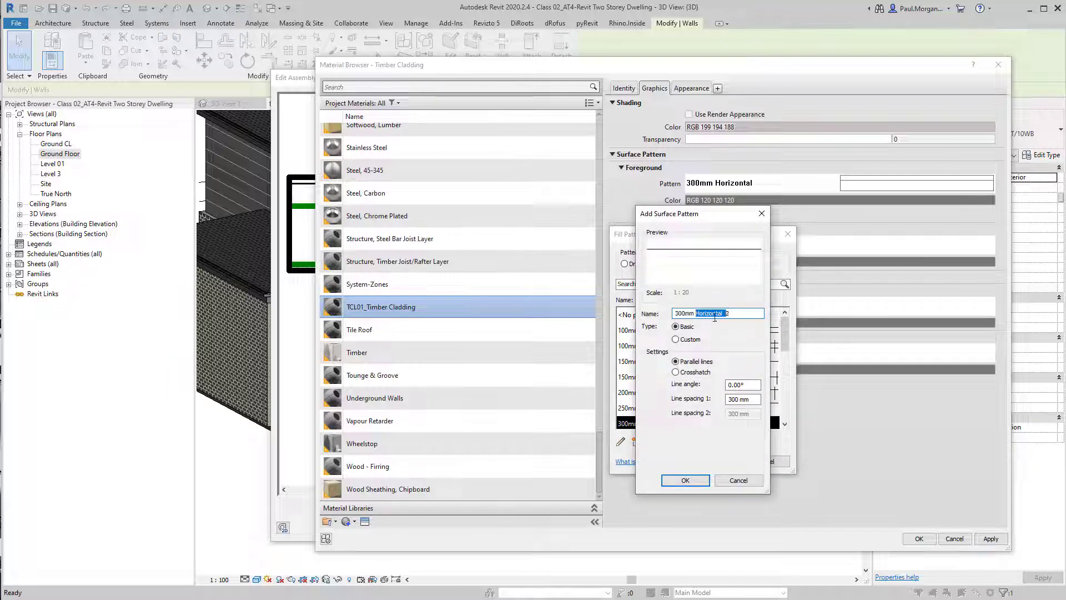
{"action": "type", "text": "Vertic"}
{"action": "left_click_drag", "start_coordinate": [728, 384], "coordinate": [754, 384]}
{"action": "type", "text": "9"}
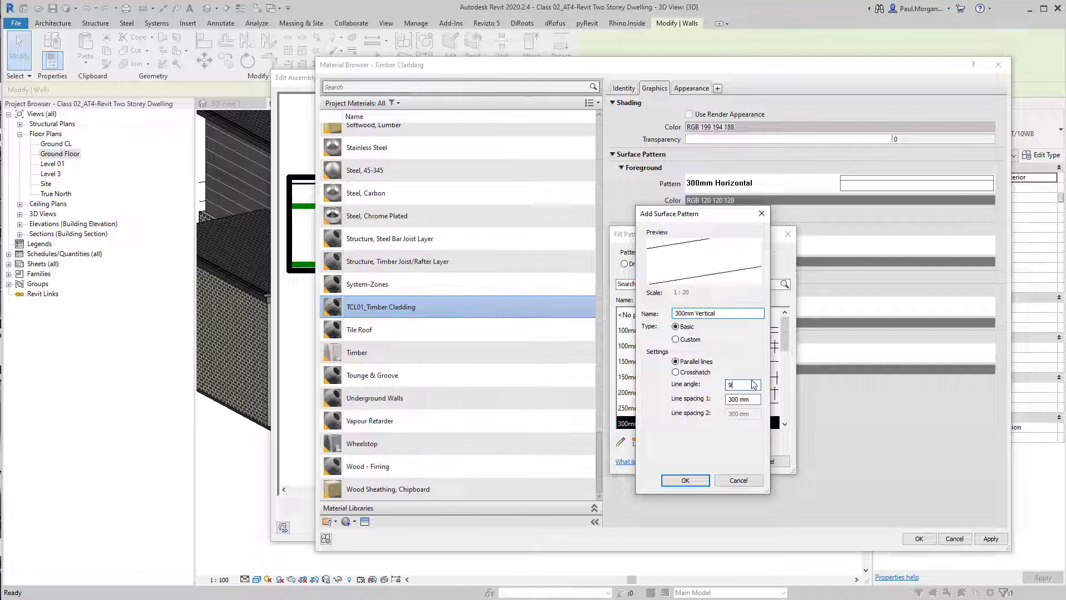
{"action": "type", "text": "0"}
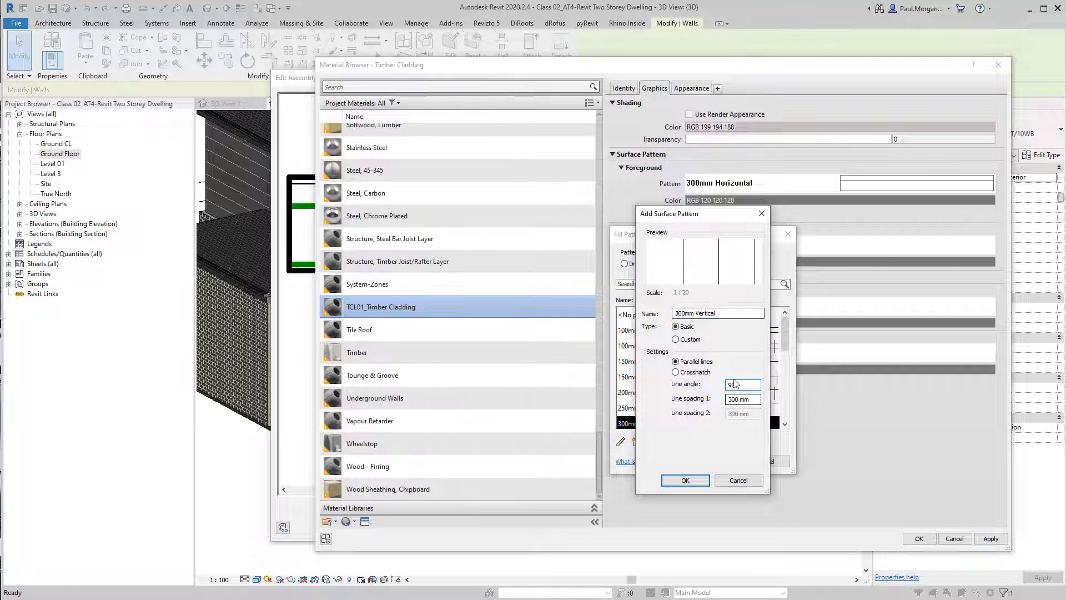
{"action": "left_click", "coordinate": [693, 482]}
Keep 300mm Horizontal as the cladding's surface foreground pattern and apply the material to the finish layer
{"action": "left_click", "coordinate": [721, 461]}
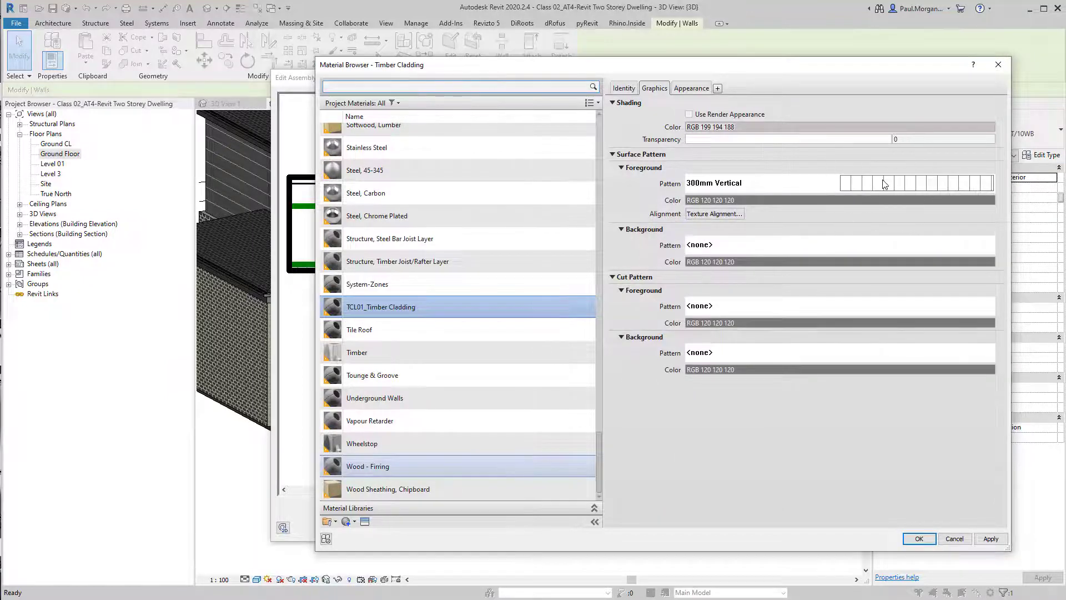
{"action": "left_click", "coordinate": [884, 184]}
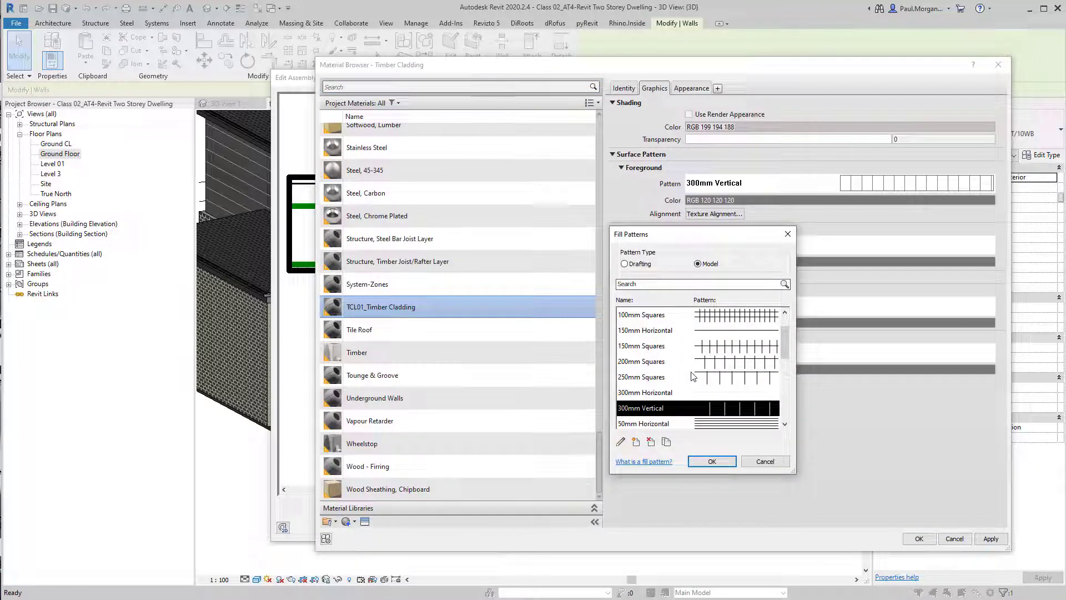
{"action": "left_click", "coordinate": [687, 392]}
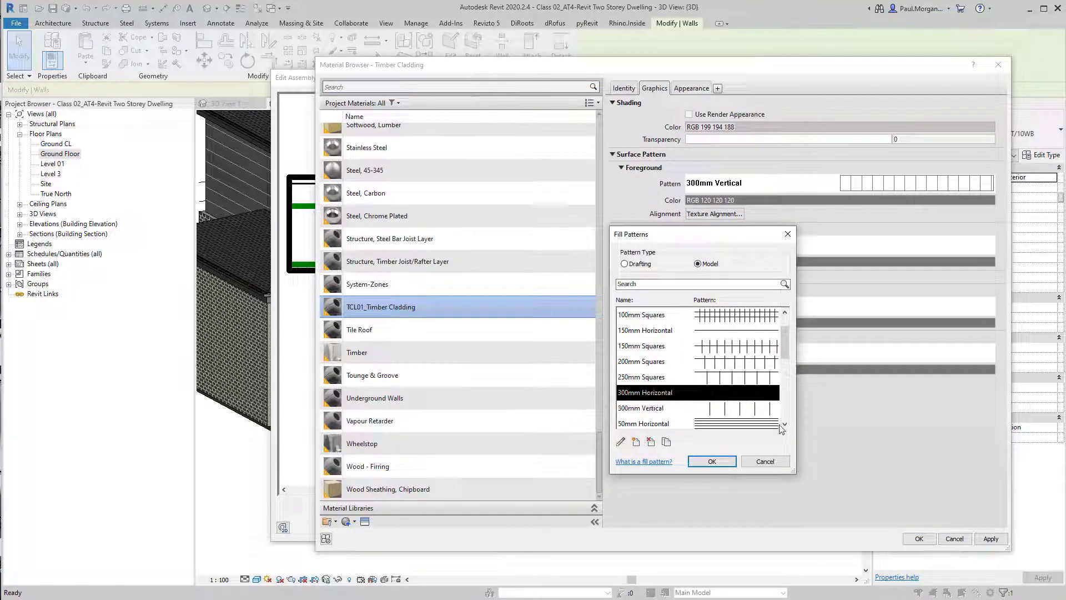
{"action": "left_click", "coordinate": [712, 461]}
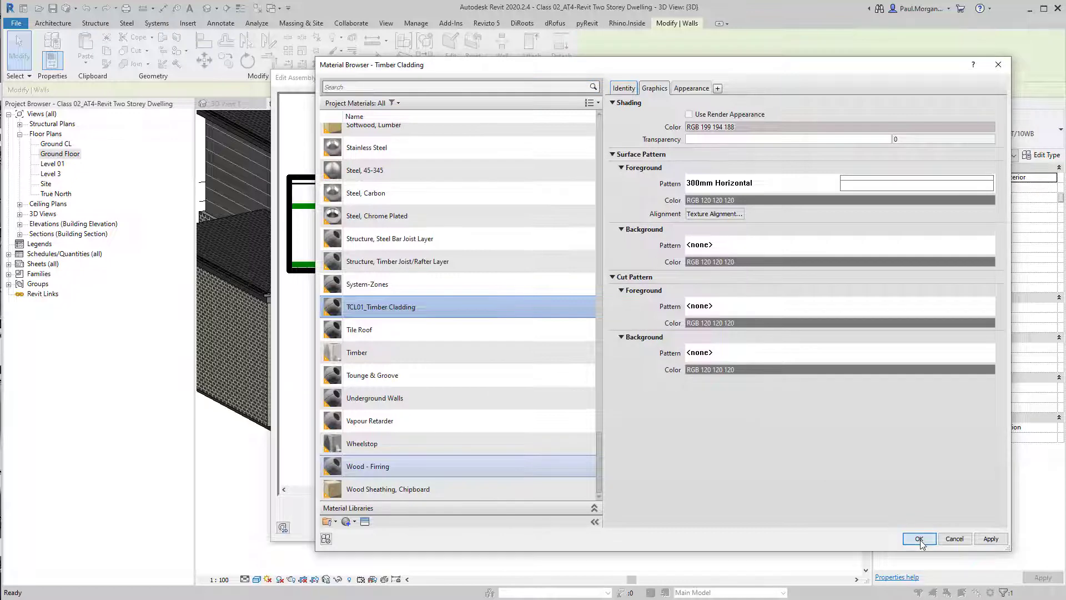
{"action": "left_click", "coordinate": [920, 538]}
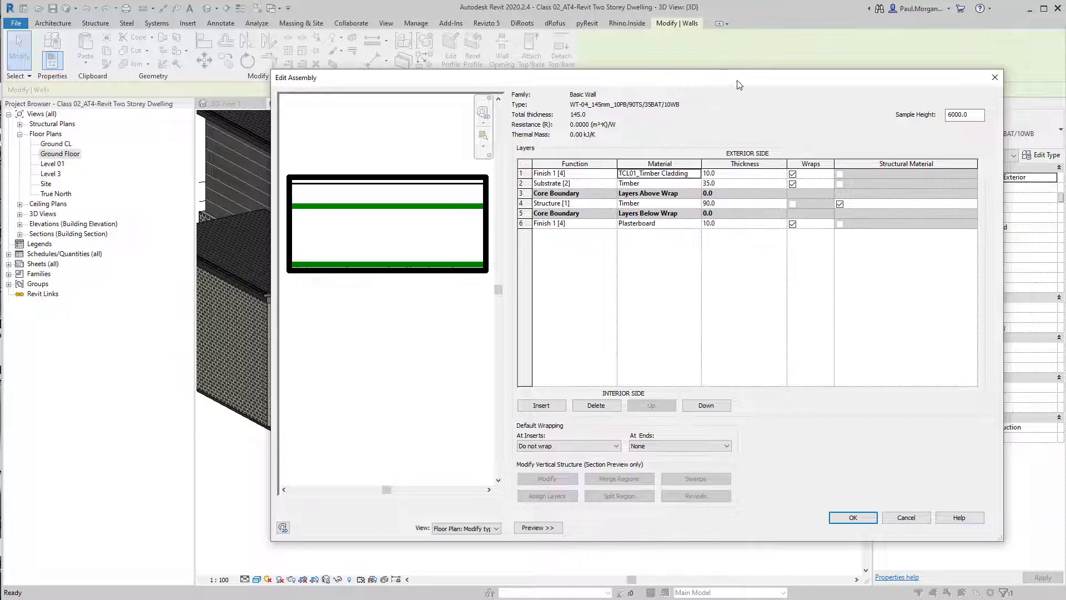
Set the upper wall type's cladding finish layer to 18 mm and its substrate layer to 20 mm thick
{"action": "left_click_drag", "start_coordinate": [738, 82], "coordinate": [720, 81]}
{"action": "left_click", "coordinate": [720, 174]}
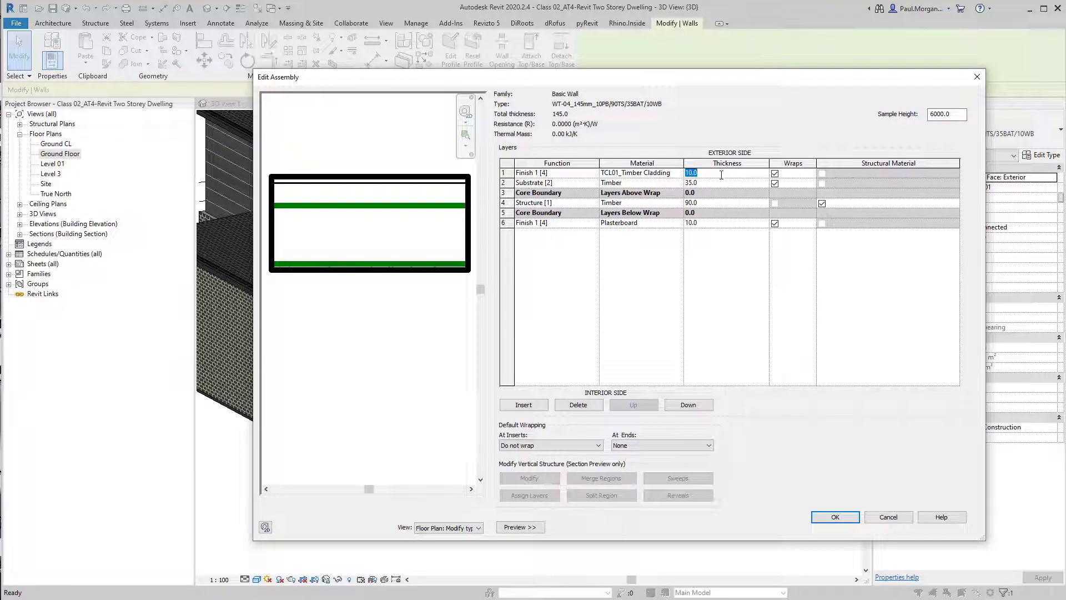
{"action": "type", "text": "18"}
{"action": "left_click", "coordinate": [730, 181]}
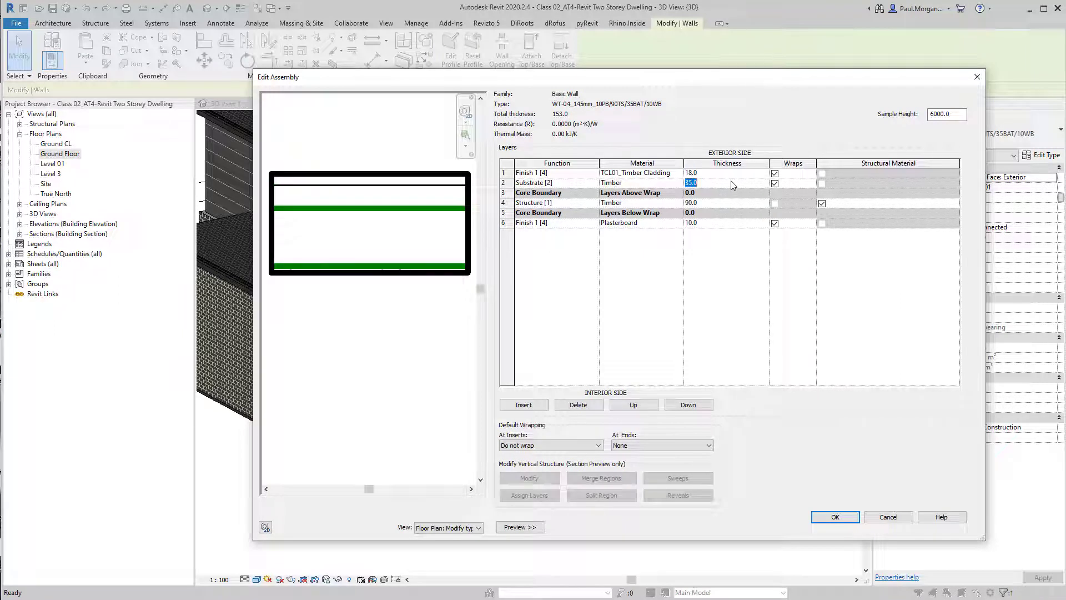
{"action": "type", "text": "20"}
{"action": "key", "text": "Return"}
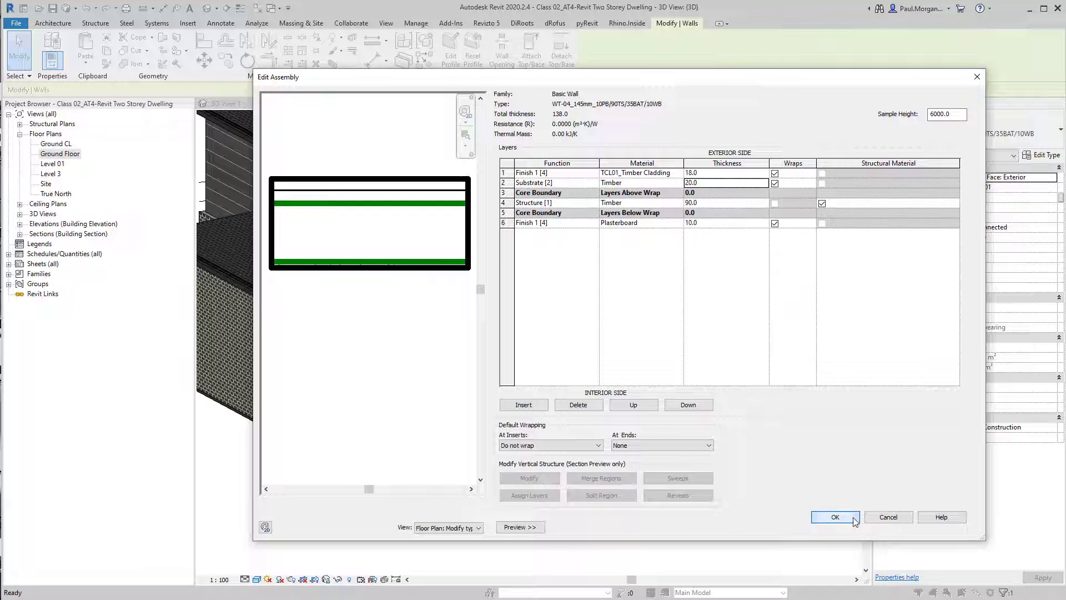
Confirm the wall assembly, delete the elements that cannot extrude, and close the type properties
{"action": "left_click", "coordinate": [835, 517]}
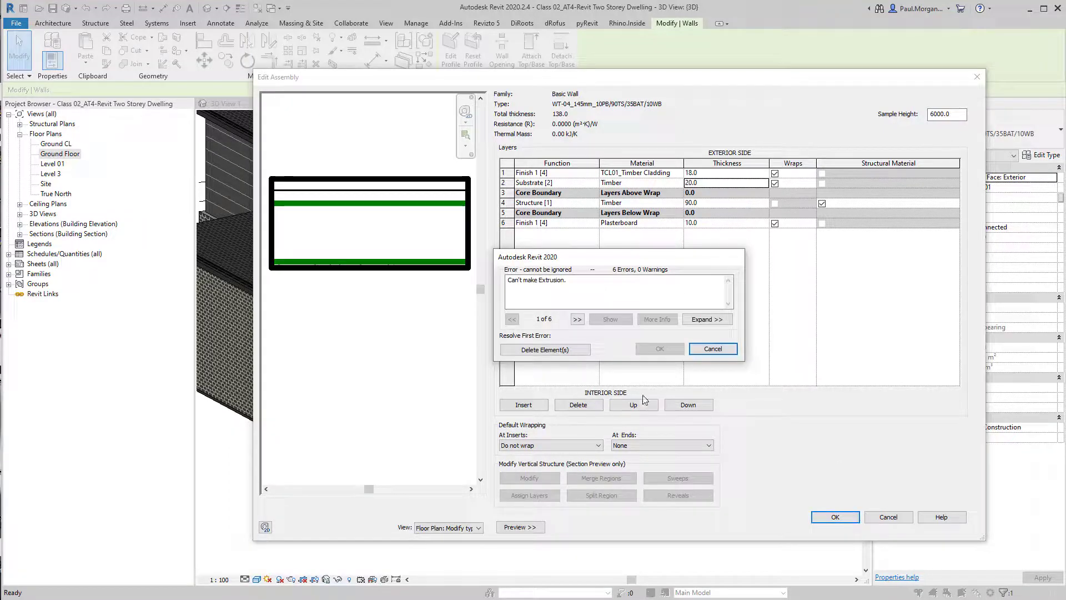
{"action": "left_click", "coordinate": [572, 351]}
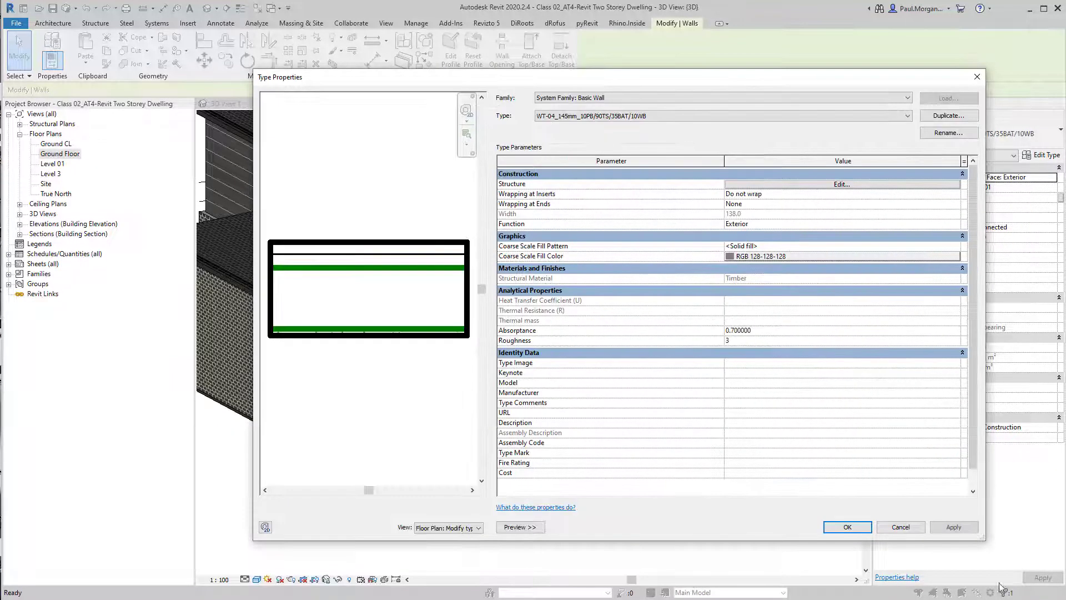
{"action": "left_click", "coordinate": [867, 530]}
{"action": "left_click", "coordinate": [666, 490]}
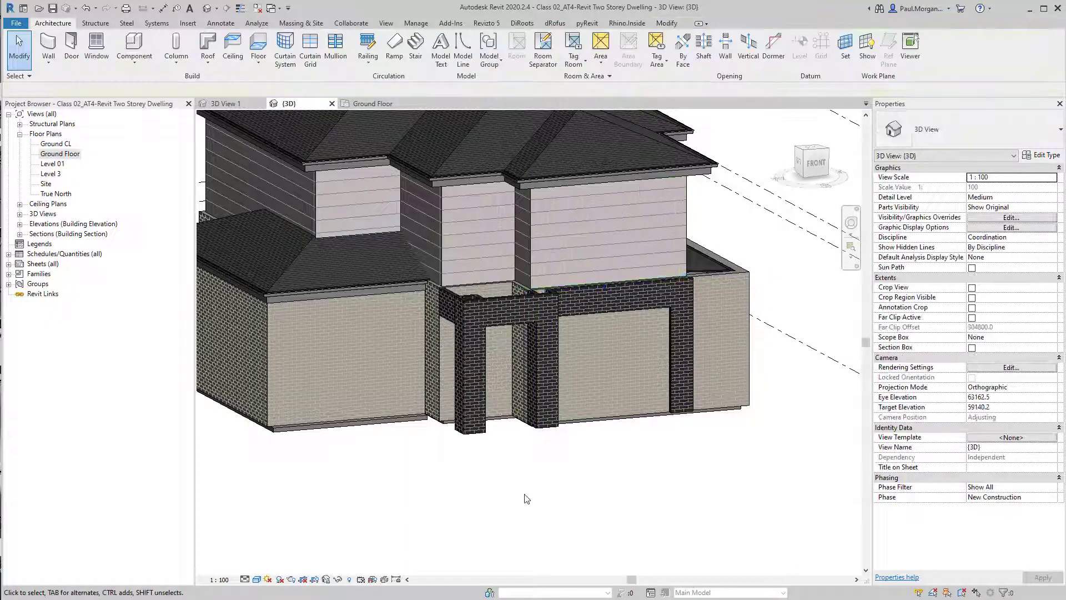
Open the Level 01 plan and inspect the upper walls and roofs around the porch and garage
{"action": "double_click", "coordinate": [53, 164]}
{"action": "scroll", "coordinate": [536, 300], "scroll_direction": "up", "scroll_amount": 10}
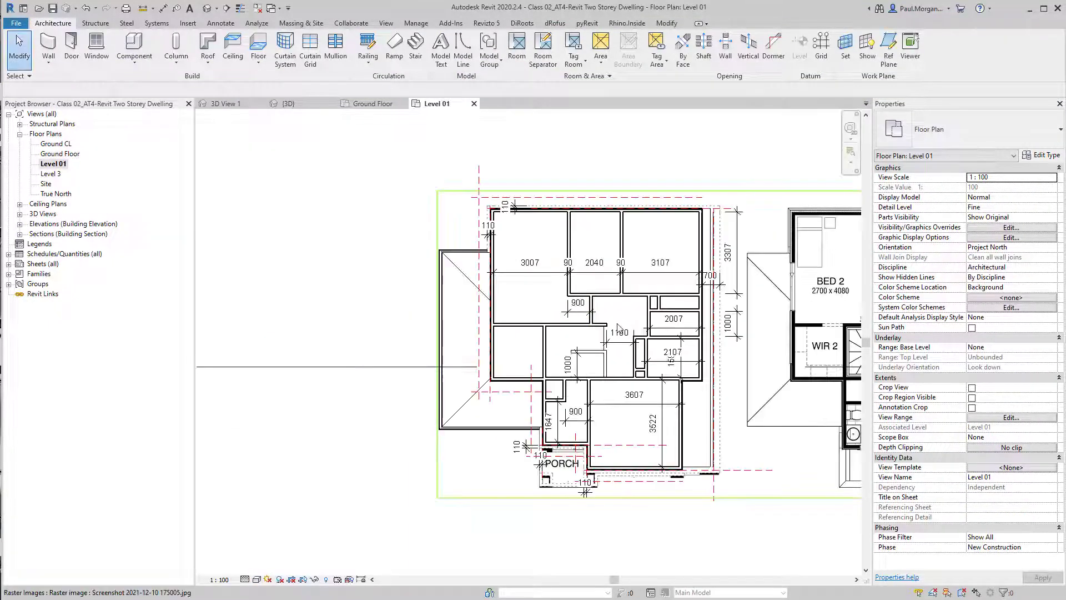
{"action": "middle_click_drag", "start_coordinate": [715, 334], "coordinate": [702, 207]}
{"action": "scroll", "coordinate": [651, 390], "scroll_direction": "down", "scroll_amount": 3}
{"action": "middle_click_drag", "start_coordinate": [654, 487], "coordinate": [674, 369]}
{"action": "left_click", "coordinate": [675, 373]}
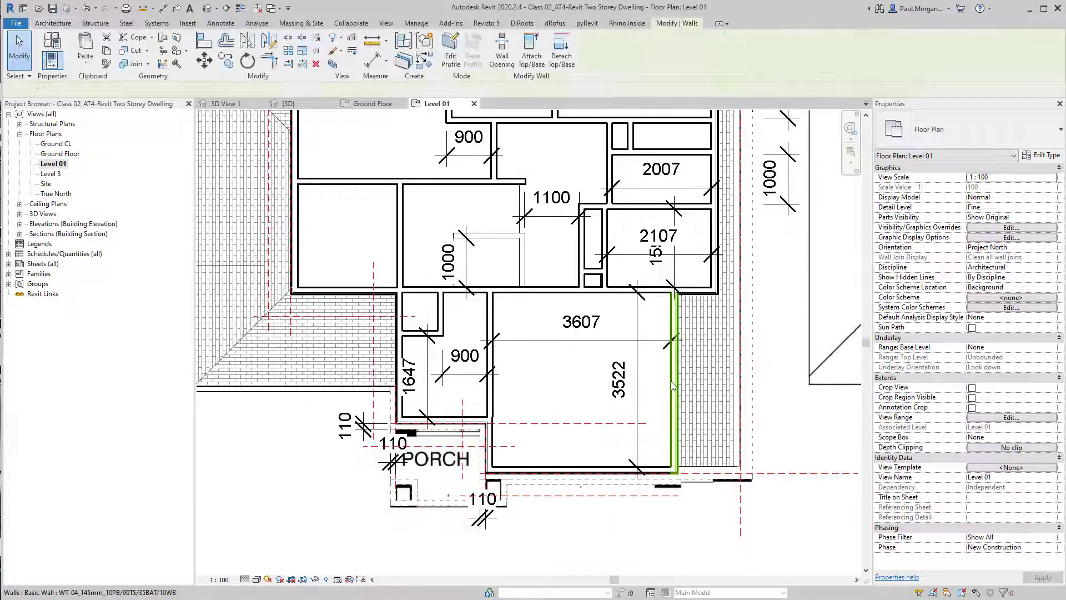
{"action": "left_click", "coordinate": [543, 472]}
{"action": "left_click", "coordinate": [398, 407]}
{"action": "key", "text": "Escape"}
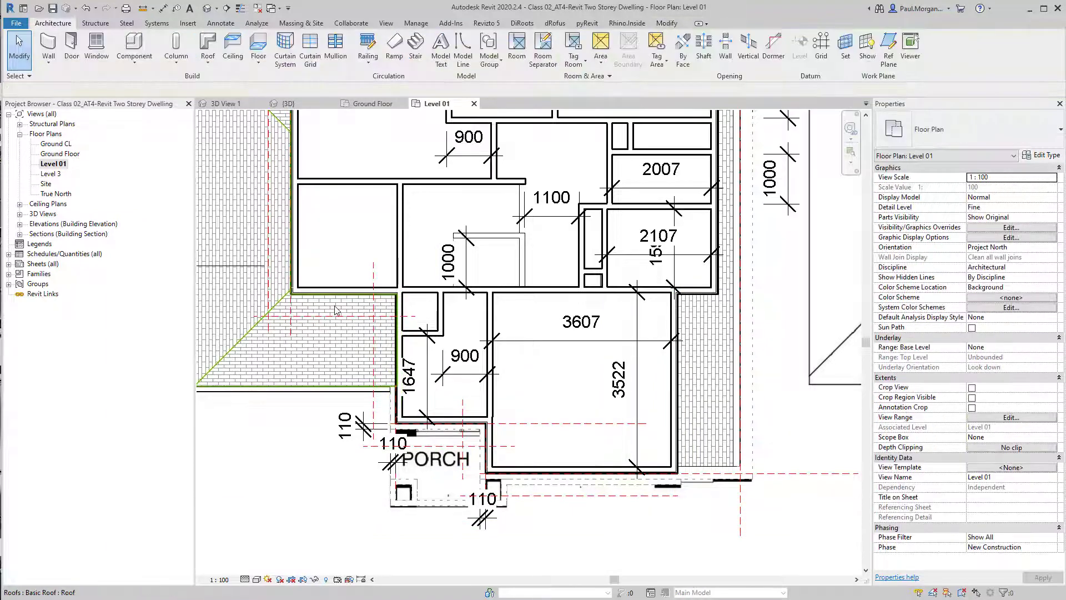
{"action": "left_click", "coordinate": [339, 291]}
{"action": "key", "text": "Escape"}
{"action": "left_click", "coordinate": [697, 403]}
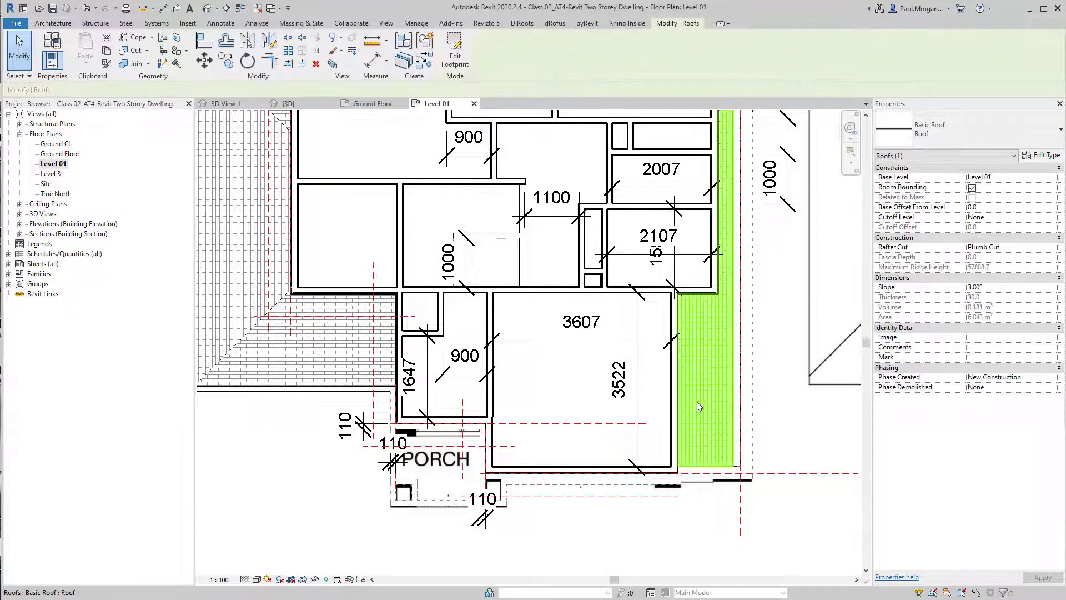
{"action": "left_click", "coordinate": [257, 314]}
{"action": "scroll", "coordinate": [276, 284], "scroll_direction": "up", "scroll_amount": 5}
{"action": "scroll", "coordinate": [276, 284], "scroll_direction": "down", "scroll_amount": 7}
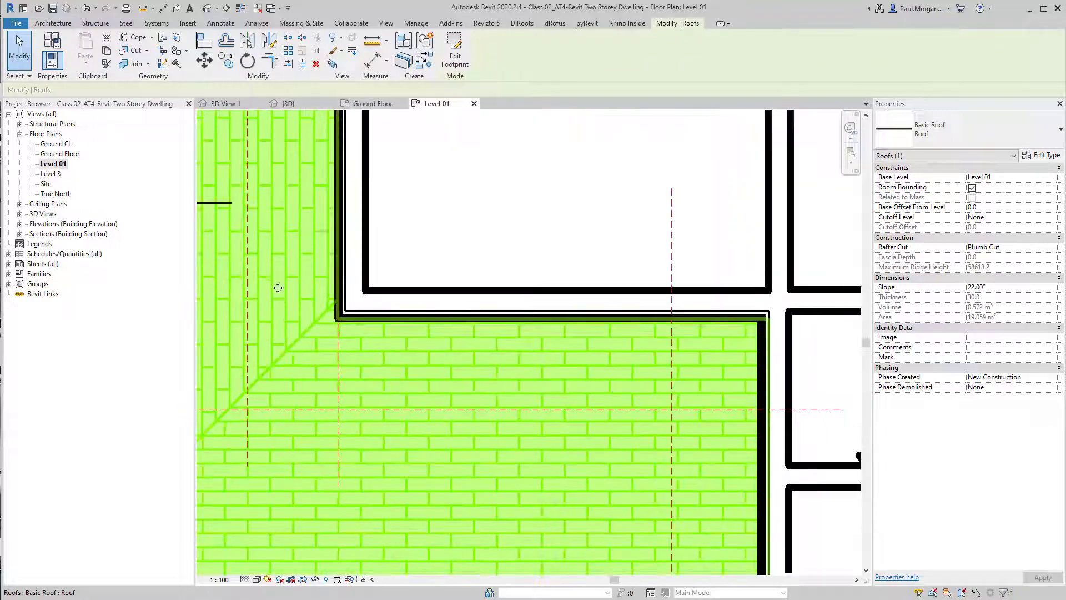
{"action": "middle_click_drag", "start_coordinate": [494, 281], "coordinate": [489, 374]}
{"action": "key", "text": "Escape"}
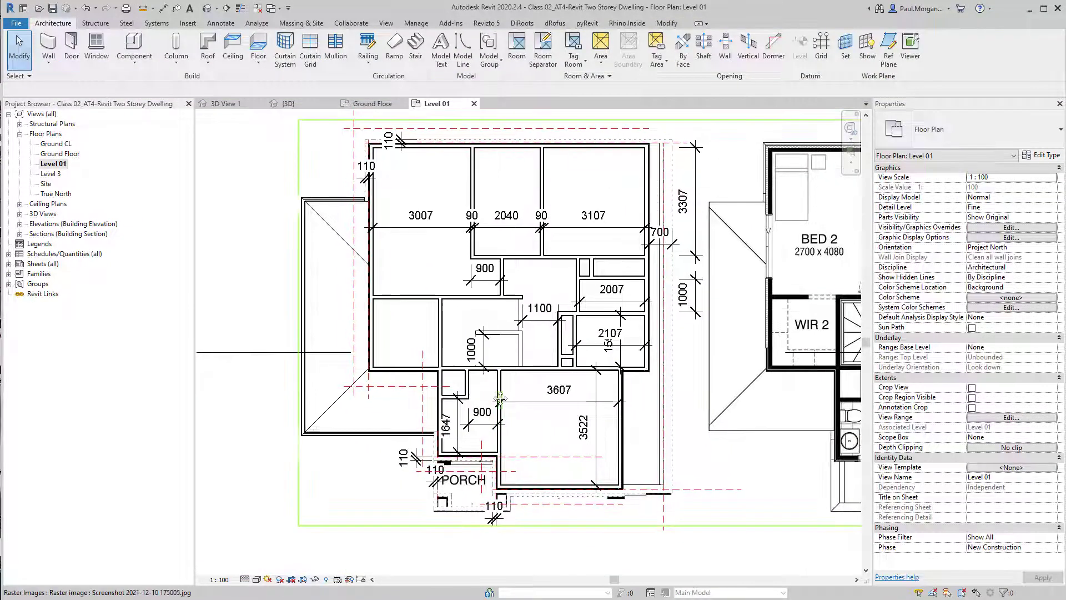
Toggle thin lines and zoom in to examine the layers of the upper walls on Level 01
{"action": "key", "text": "t"}
{"action": "key", "text": "l"}
{"action": "scroll", "coordinate": [506, 269], "scroll_direction": "up", "scroll_amount": 5}
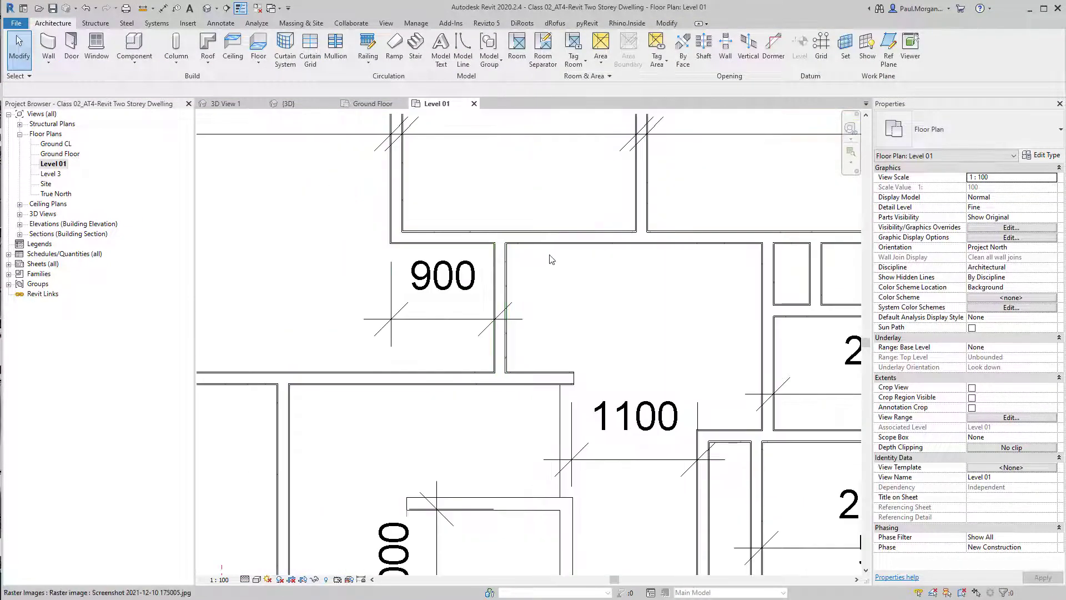
{"action": "middle_click_drag", "start_coordinate": [705, 276], "coordinate": [174, 269]}
{"action": "scroll", "coordinate": [528, 310], "scroll_direction": "up", "scroll_amount": 4}
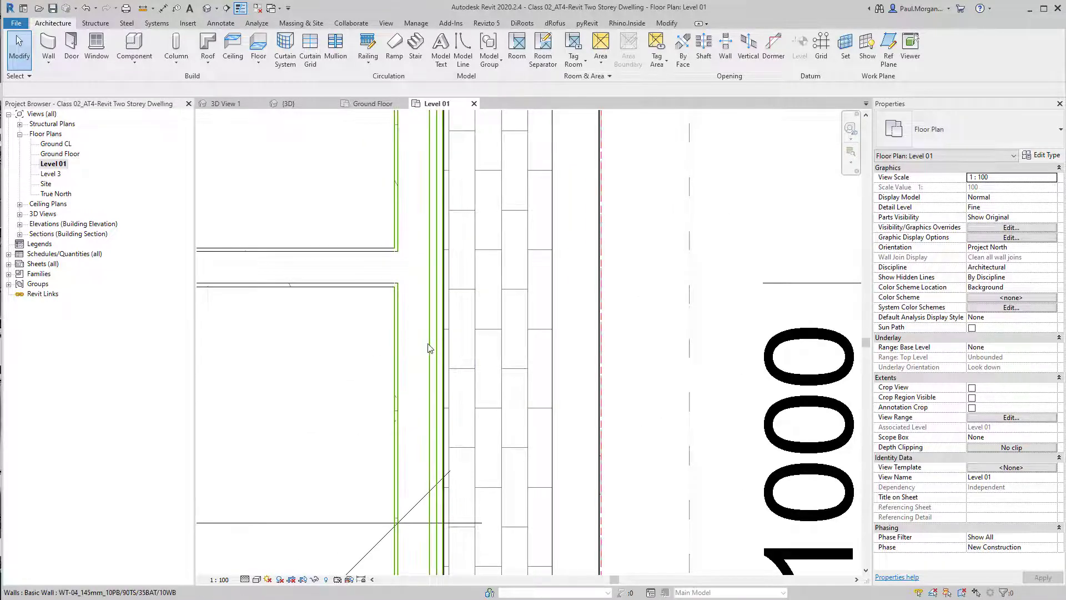
{"action": "left_click", "coordinate": [428, 343]}
{"action": "scroll", "coordinate": [427, 343], "scroll_direction": "down", "scroll_amount": 7}
{"action": "key", "text": "Escape"}
{"action": "middle_click_drag", "start_coordinate": [427, 358], "coordinate": [545, 333]}
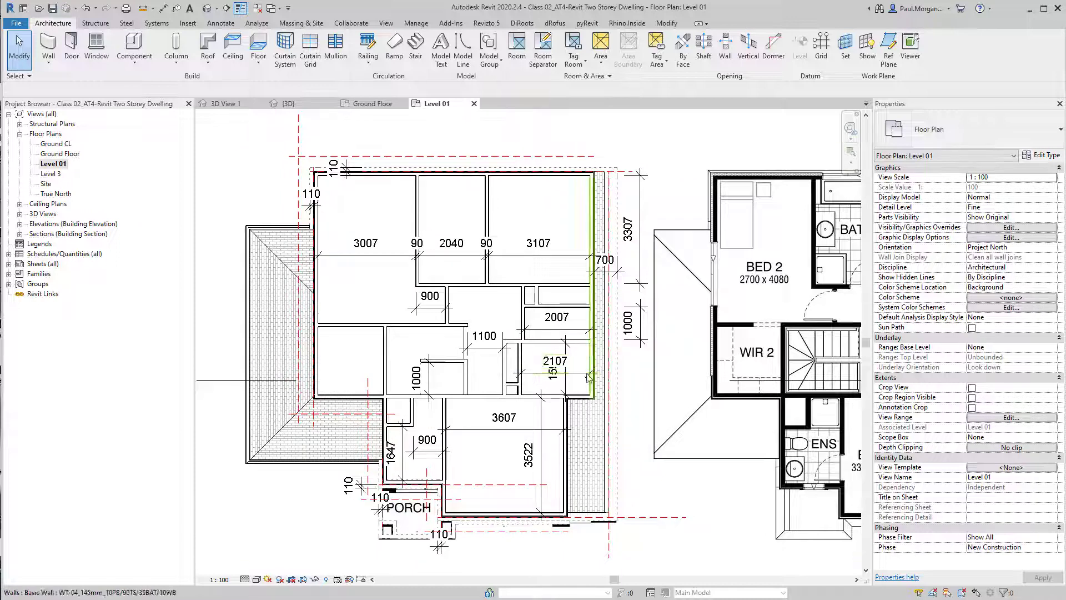
{"action": "middle_click_drag", "start_coordinate": [589, 382], "coordinate": [572, 382]}
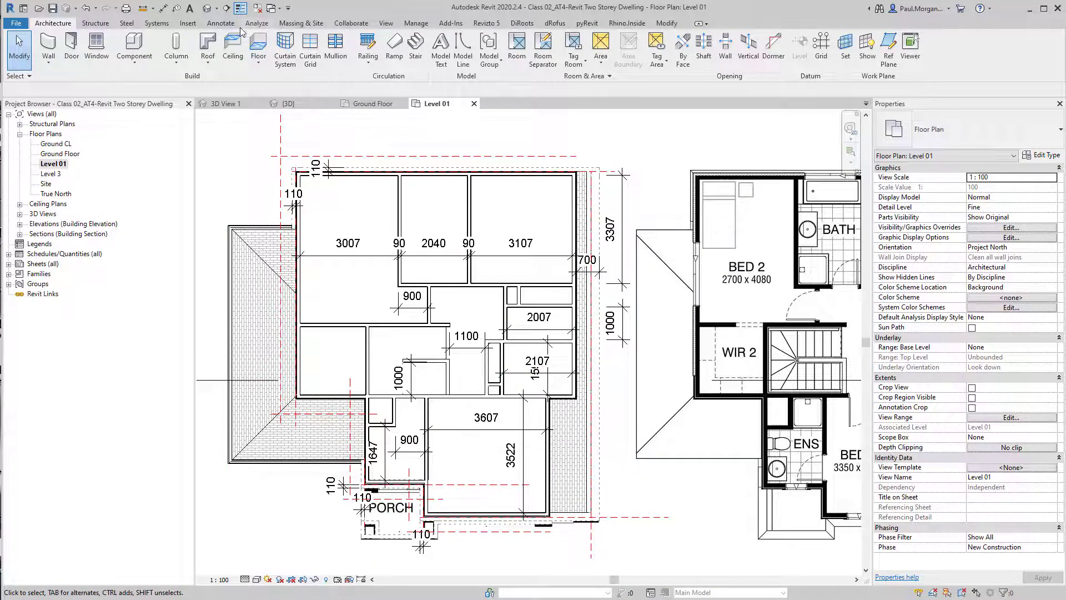
Rename the upper roof's type to TFR01_30mm Roof Tile in the 3D view
{"action": "left_click", "coordinate": [206, 8]}
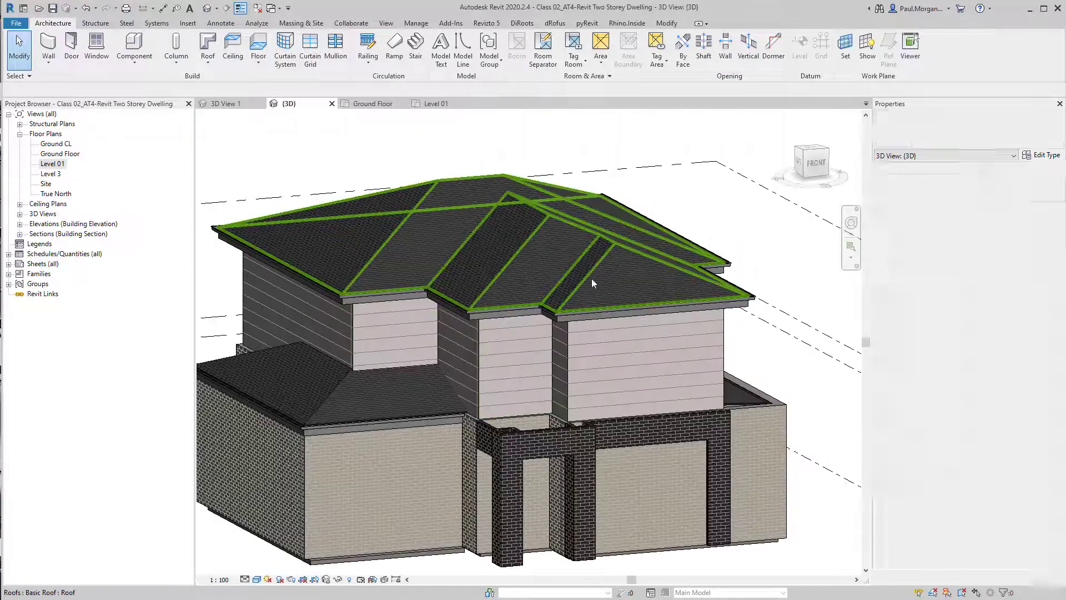
{"action": "left_click", "coordinate": [592, 283]}
{"action": "scroll", "coordinate": [592, 280], "scroll_direction": "up", "scroll_amount": 3}
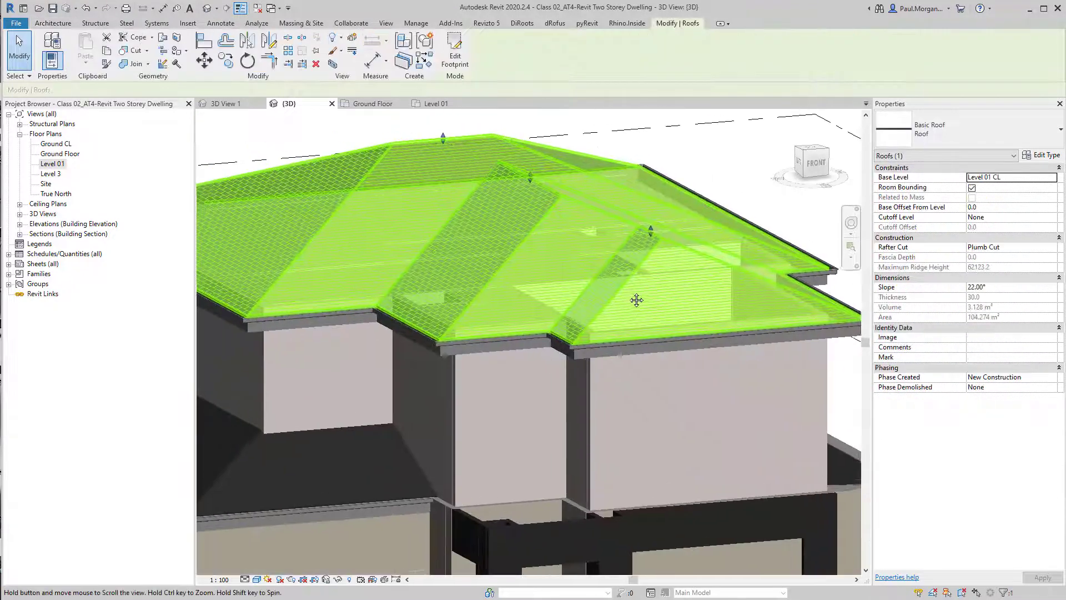
{"action": "left_click", "coordinate": [1053, 158]}
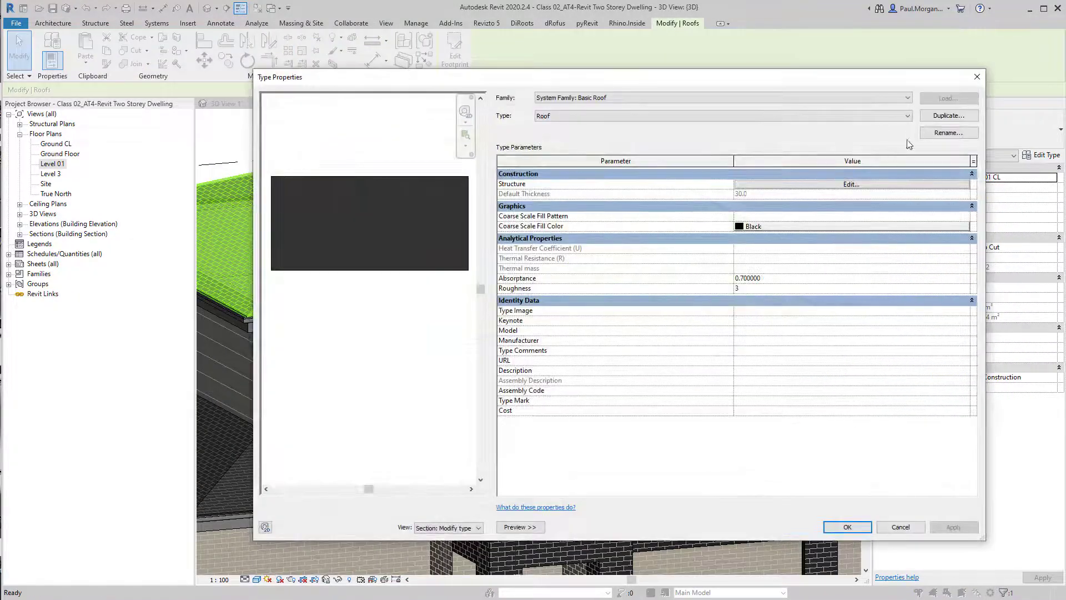
{"action": "left_click", "coordinate": [951, 132]}
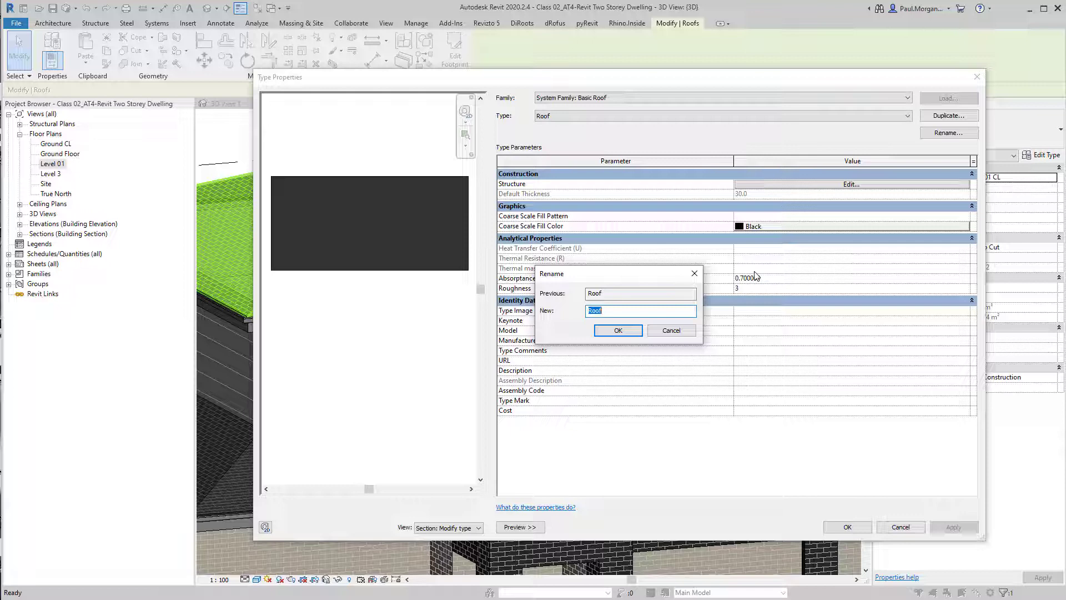
{"action": "type", "text": "TFR01"}
{"action": "key", "text": "BackSpace"}
{"action": "key", "text": "BackSpace"}
{"action": "type", "text": "30mm Roof Tile"}
{"action": "key", "text": "Return"}
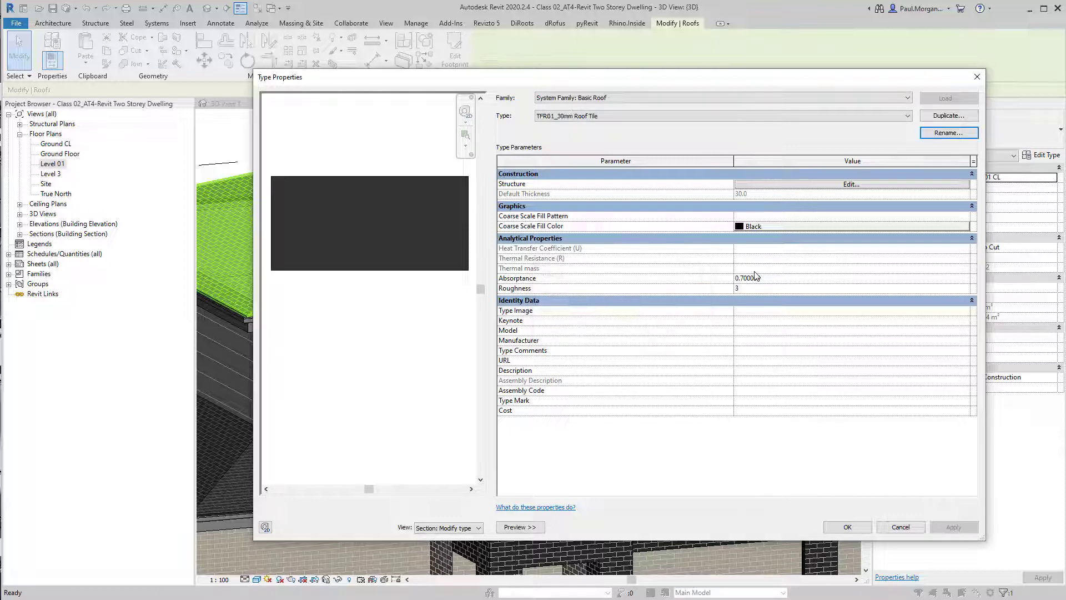
Rename the roof structure layer's Tile Roof material to TRF01_Roof Tile in the material browser
{"action": "left_click", "coordinate": [822, 188]}
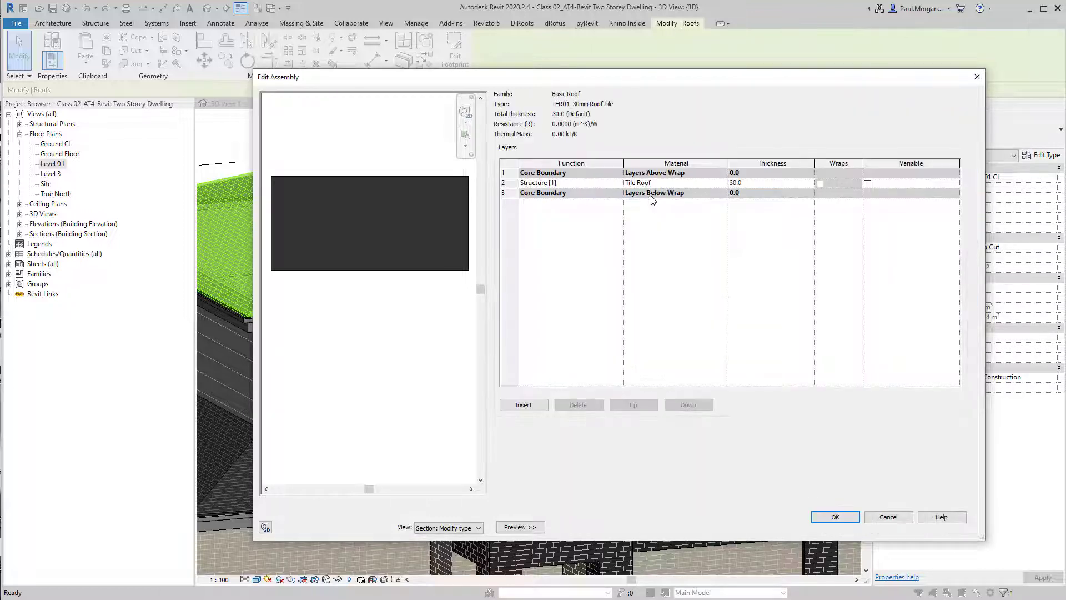
{"action": "left_click", "coordinate": [726, 185]}
{"action": "left_click", "coordinate": [723, 183]}
{"action": "right_click", "coordinate": [365, 329]}
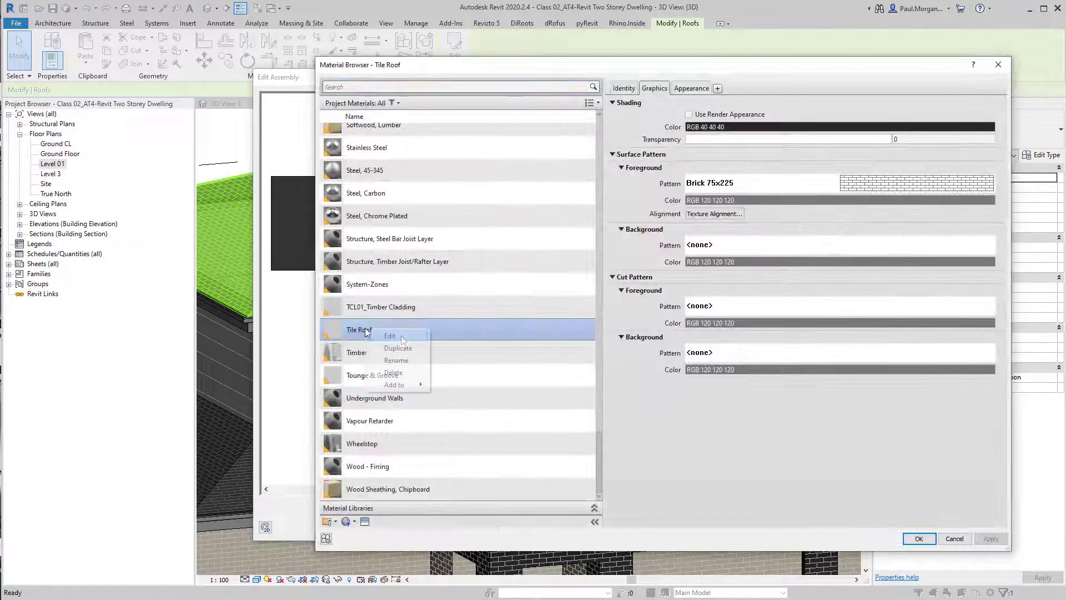
{"action": "left_click", "coordinate": [396, 360]}
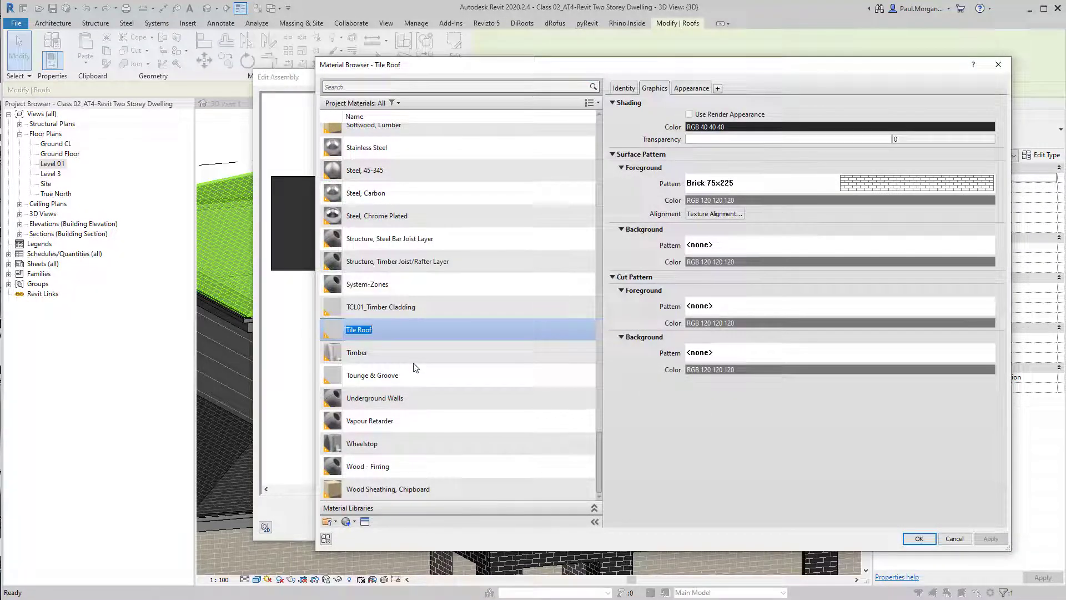
{"action": "type", "text": "T"}
{"action": "key", "text": "BackSpace"}
{"action": "type", "text": "Ti"}
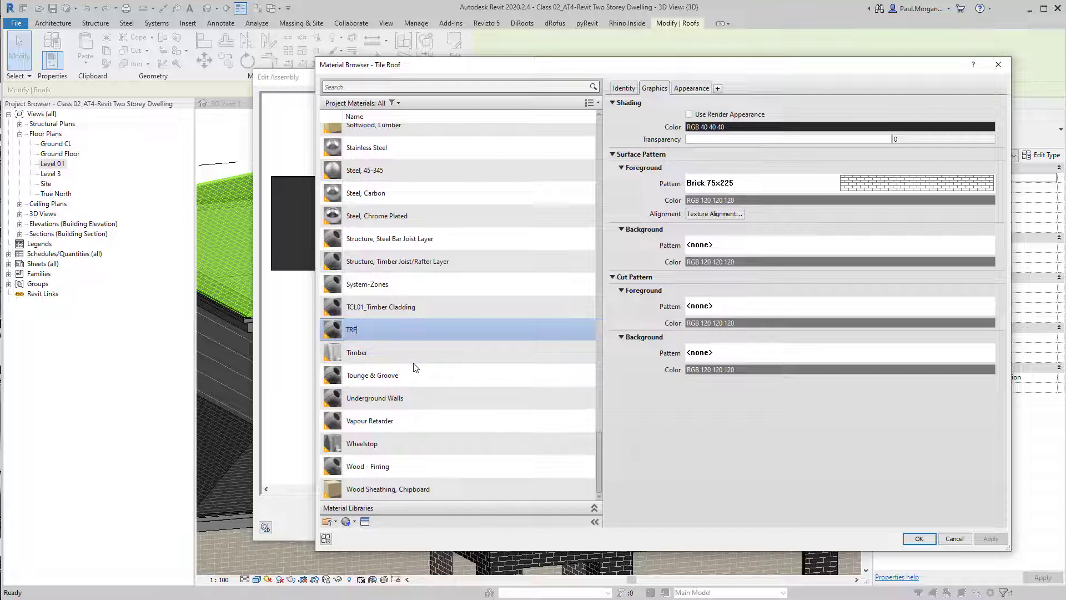
{"action": "type", "text": "_"}
{"action": "key", "text": "BackSpace"}
{"action": "key", "text": "BackSpace"}
{"action": "key", "text": "BackSpace"}
{"action": "type", "text": "Roof Tile"}
{"action": "key", "text": "Return"}
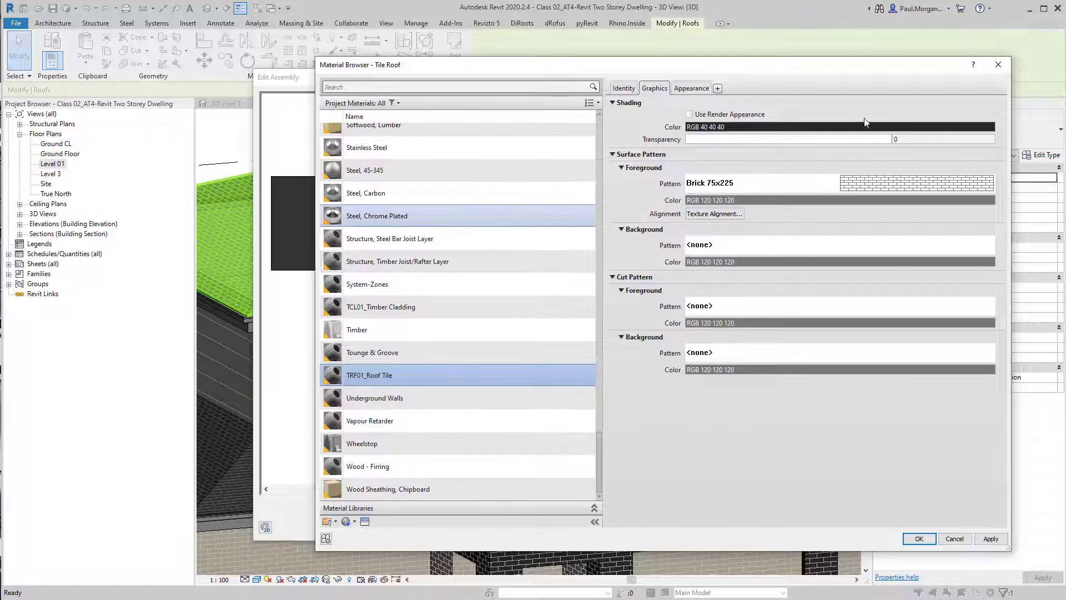
Apply the renamed material to the roof's structure layer and close the roof type dialogs
{"action": "left_click", "coordinate": [922, 538]}
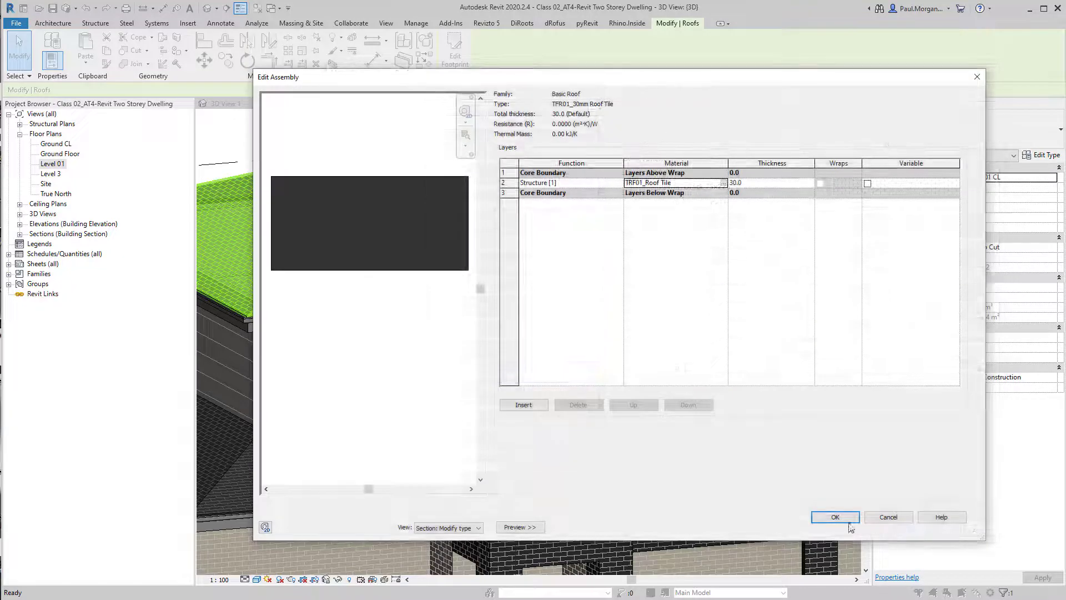
{"action": "left_click", "coordinate": [831, 518]}
{"action": "left_click", "coordinate": [847, 526]}
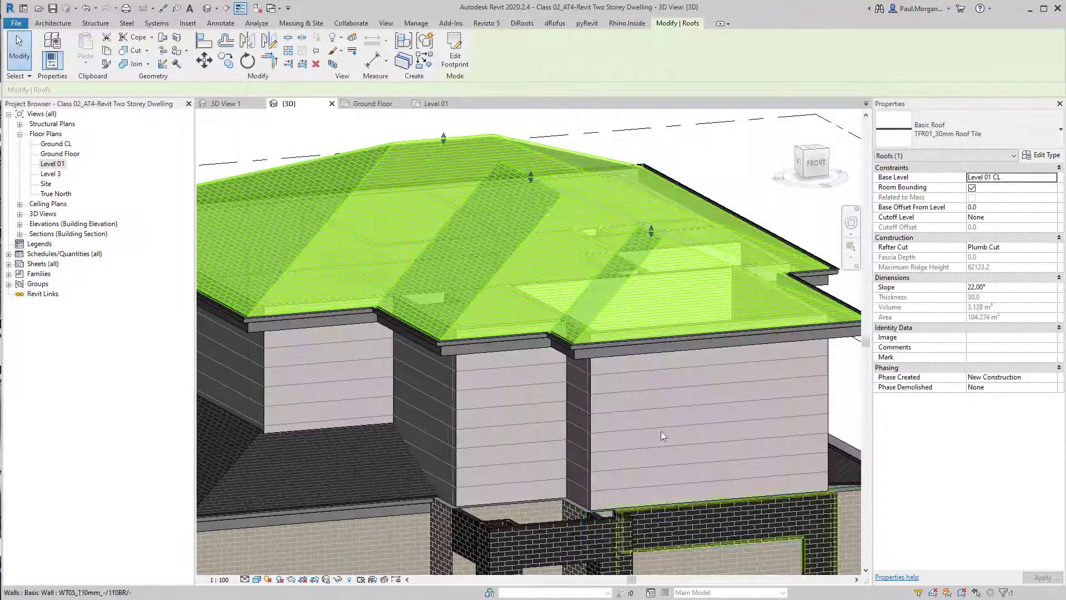
Select the upper and lower roofs in turn to check their roof type
{"action": "key", "text": "Escape"}
{"action": "left_click", "coordinate": [582, 211]}
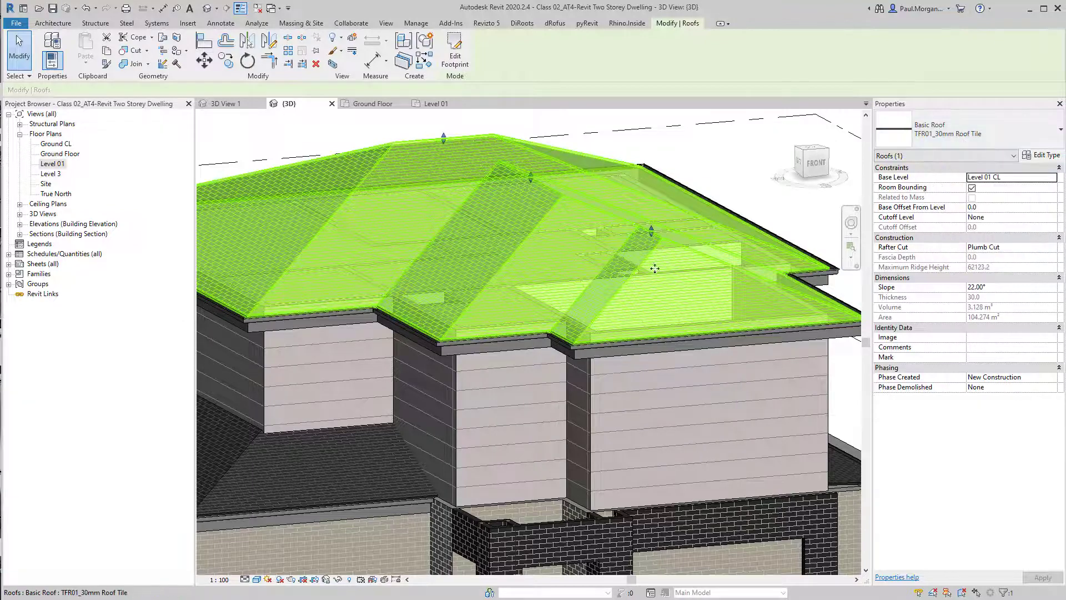
{"action": "scroll", "coordinate": [441, 412], "scroll_direction": "down", "scroll_amount": 5}
{"action": "left_click", "coordinate": [428, 394]}
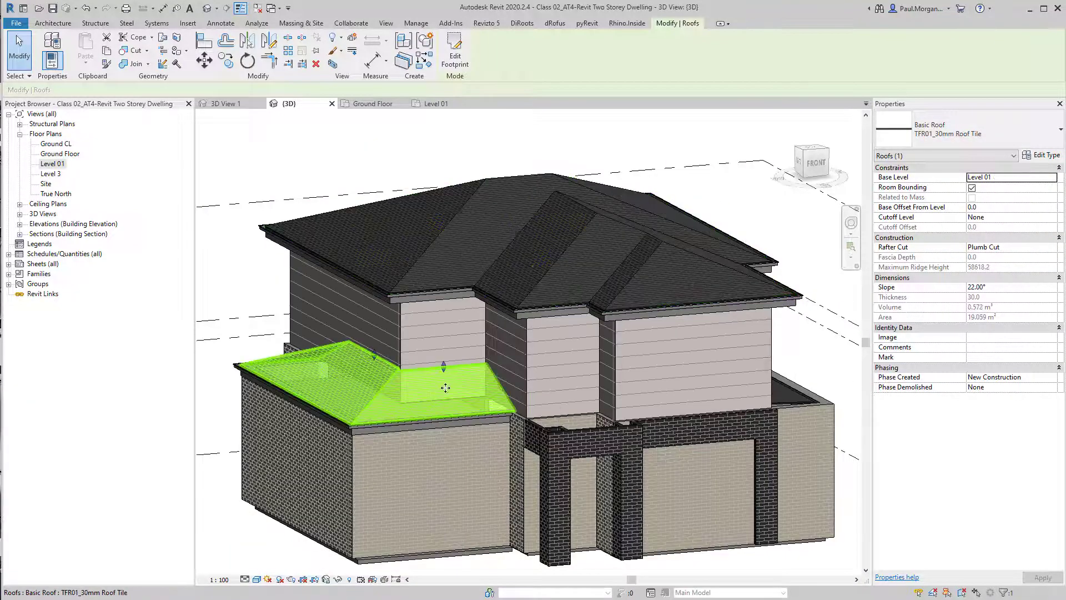
{"action": "middle_click_drag", "start_coordinate": [474, 370], "coordinate": [475, 390], "text": "shift"}
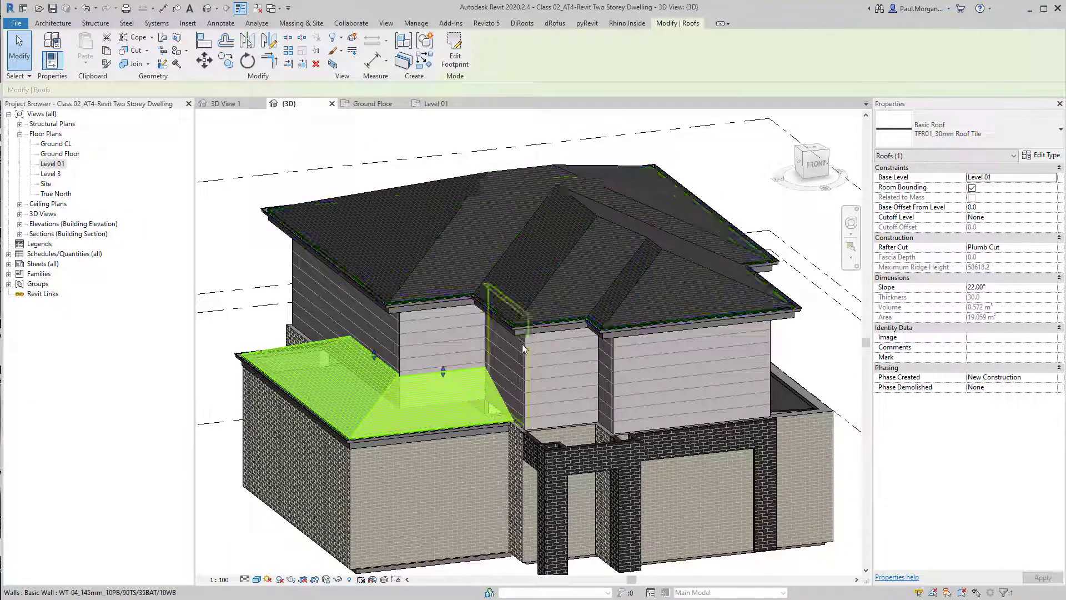
{"action": "scroll", "coordinate": [535, 317], "scroll_direction": "up", "scroll_amount": 5}
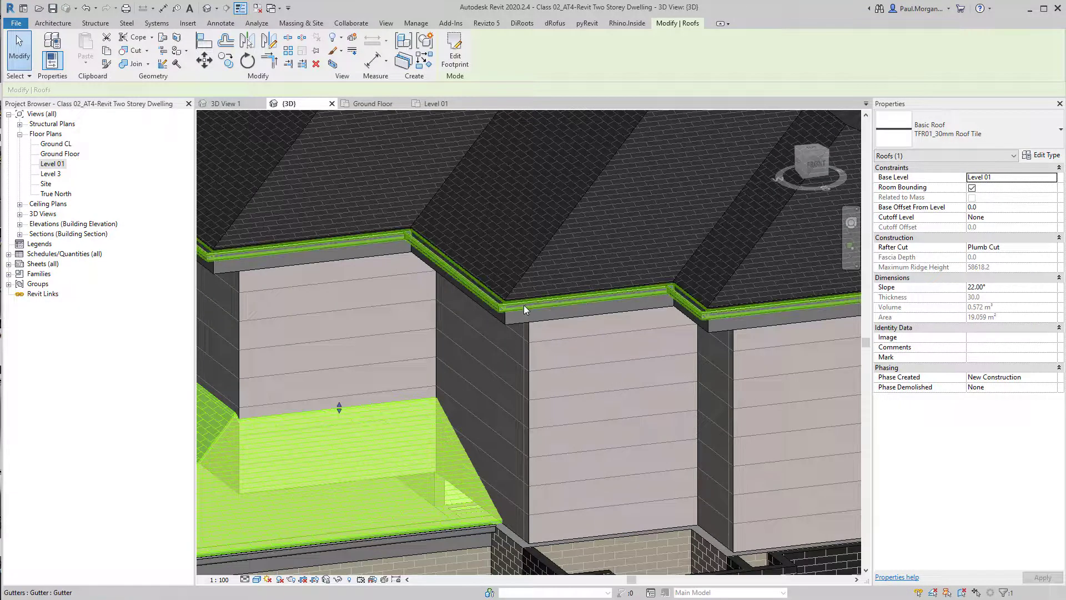
Open the type properties of the gutter along the upper roof's eaves
{"action": "left_click", "coordinate": [524, 305]}
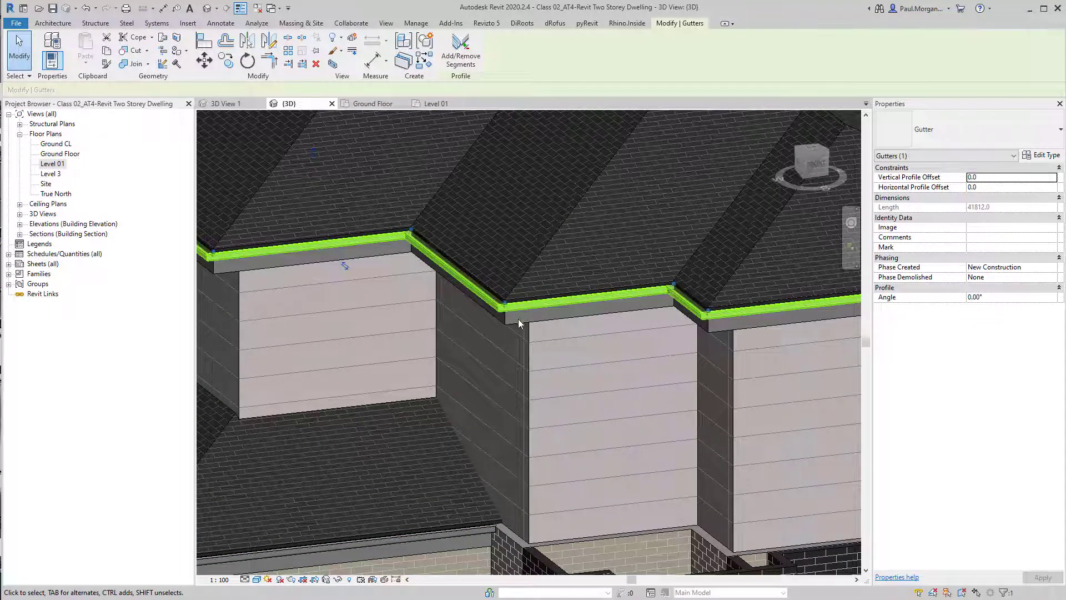
{"action": "left_click", "coordinate": [521, 319]}
{"action": "left_click", "coordinate": [580, 292]}
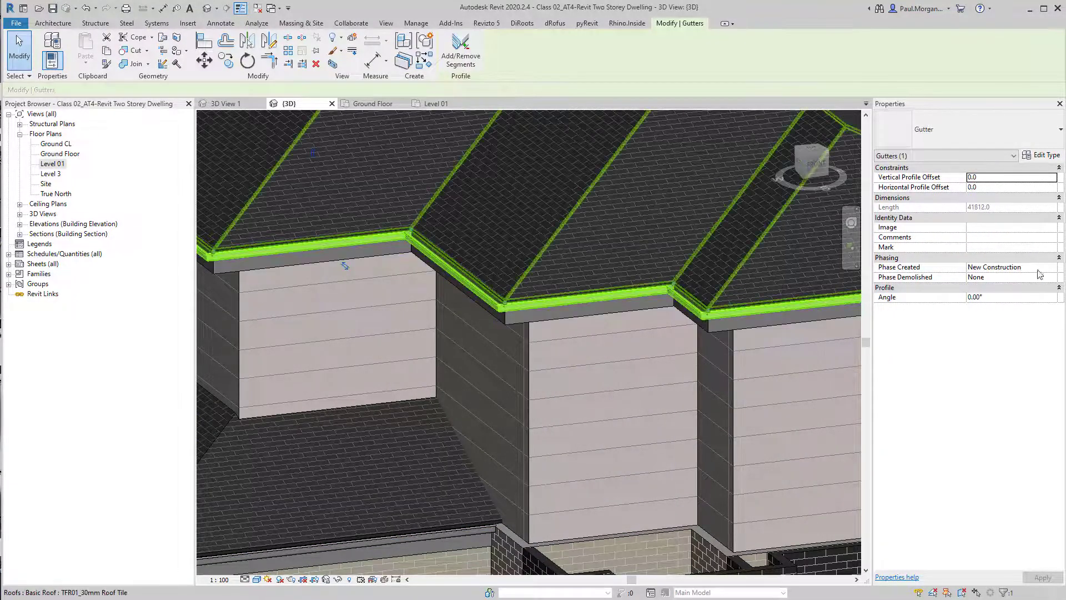
{"action": "left_click", "coordinate": [1042, 154]}
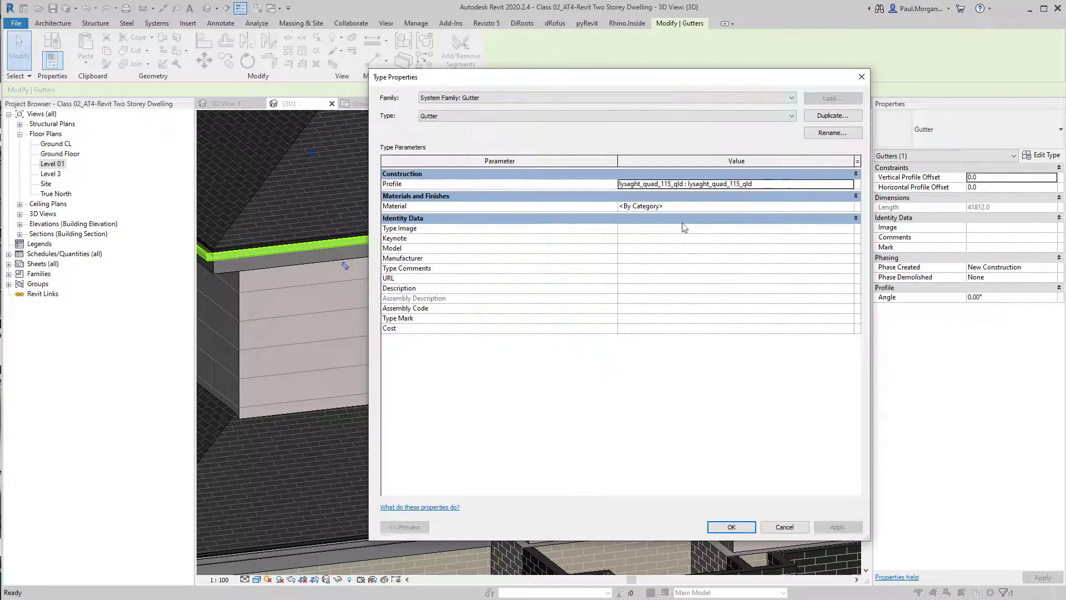
Open the material browser for the gutter type's material and create a new material
{"action": "left_click", "coordinate": [840, 206]}
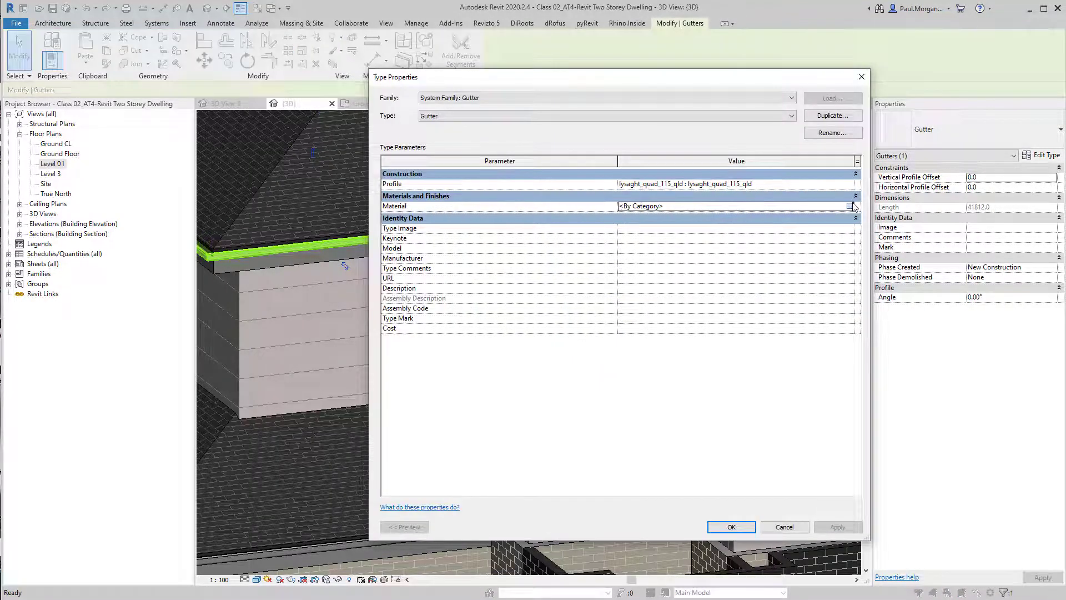
{"action": "left_click", "coordinate": [850, 206]}
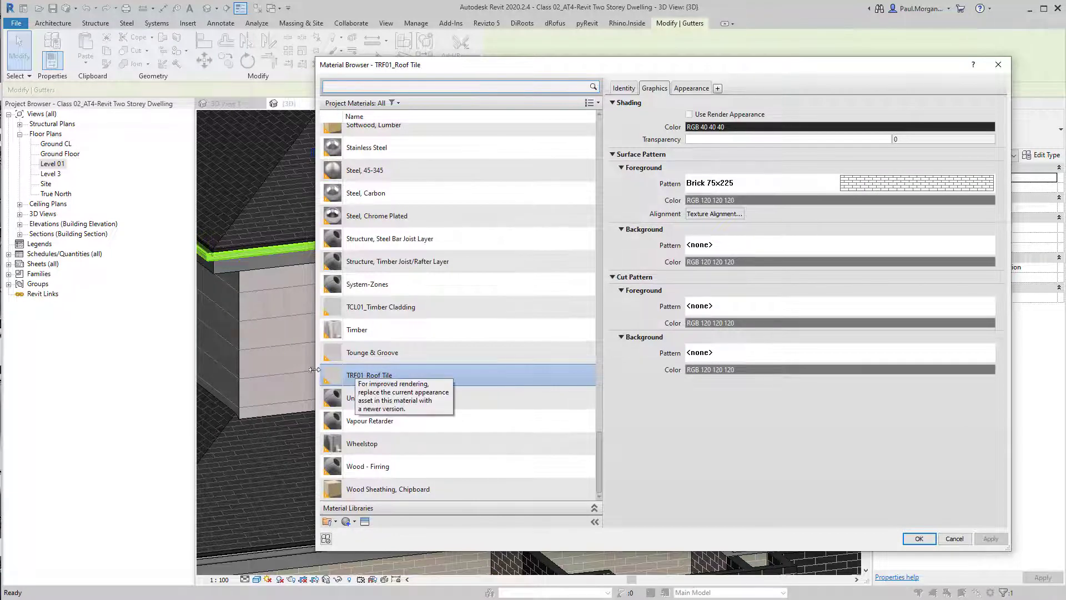
{"action": "right_click", "coordinate": [431, 372]}
{"action": "left_click", "coordinate": [346, 527]}
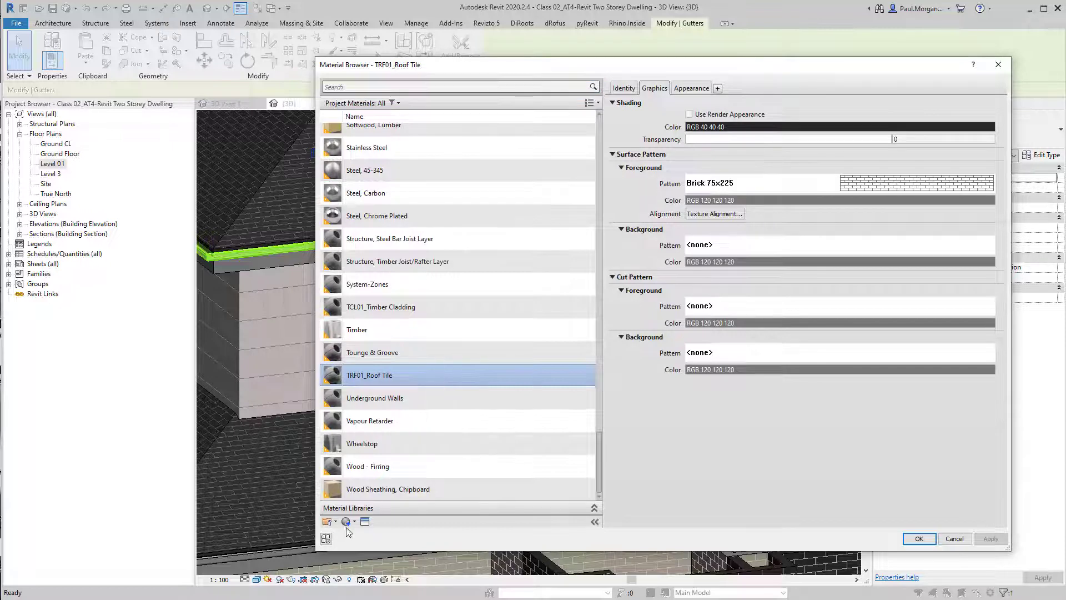
{"action": "left_click", "coordinate": [347, 526]}
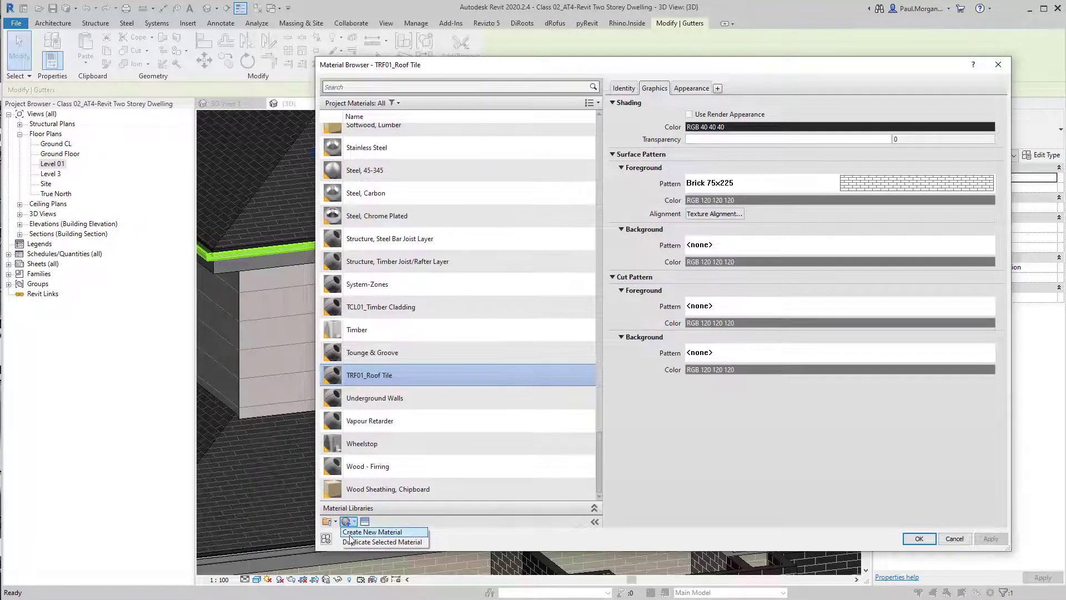
{"action": "left_click", "coordinate": [358, 532]}
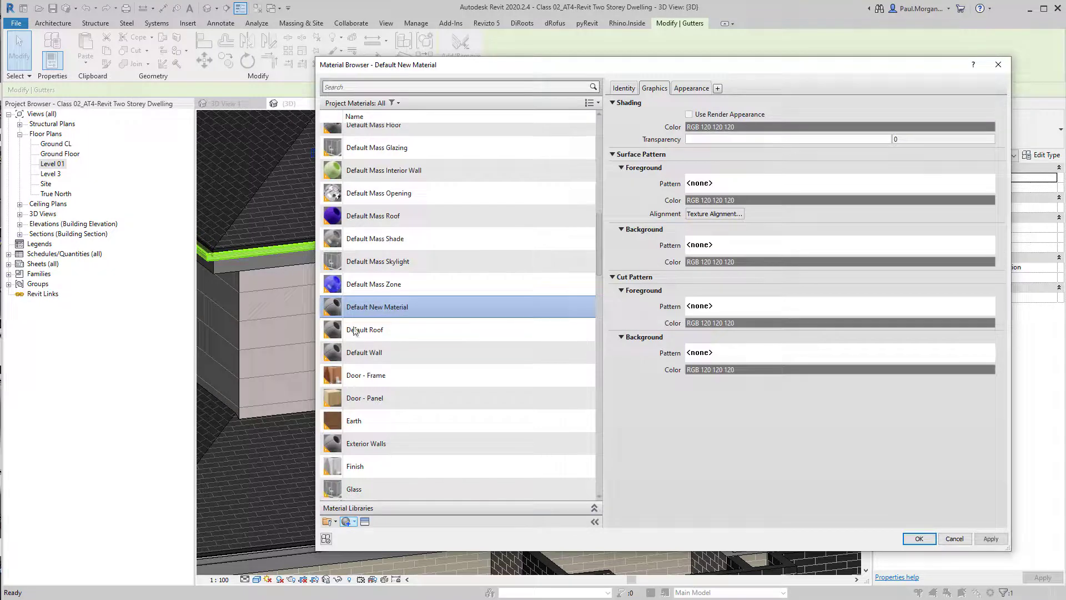
Rename the new material COL01_Colourbond Dark Finish
{"action": "right_click", "coordinate": [362, 304]}
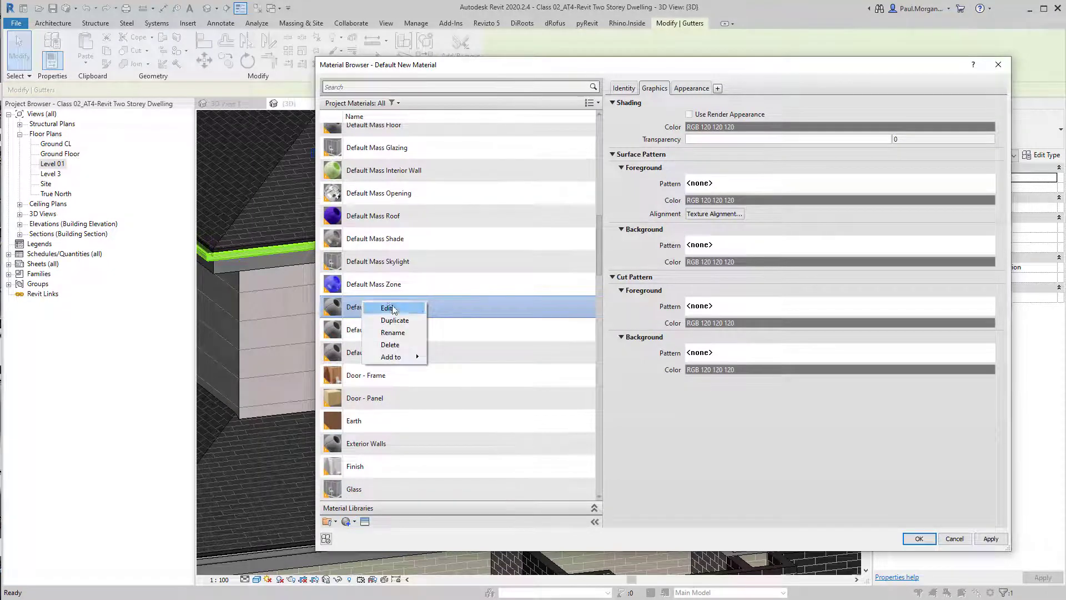
{"action": "left_click", "coordinate": [402, 334]}
{"action": "type", "text": "CO"}
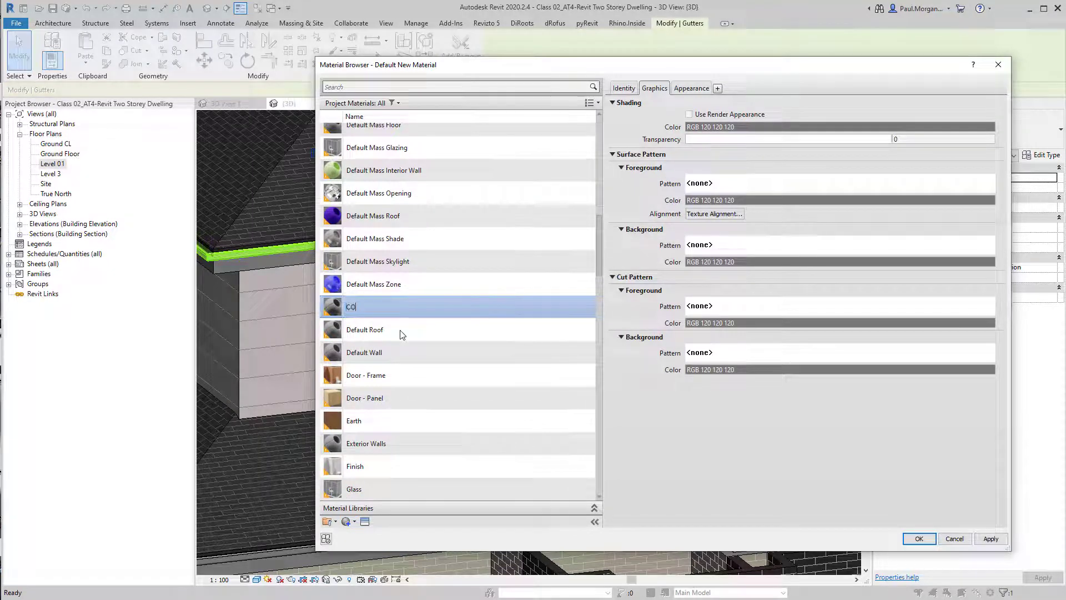
{"action": "type", "text": "L01_Colourbond"}
{"action": "type", "text": " Finish"}
{"action": "key", "text": "BackSpace"}
{"action": "key", "text": "BackSpace"}
{"action": "key", "text": "BackSpace"}
{"action": "type", "text": "Dark Finis"}
{"action": "left_click", "coordinate": [383, 308]}
{"action": "key", "text": "BackSpace"}
{"action": "type", "text": "u"}
{"action": "left_click", "coordinate": [489, 334]}
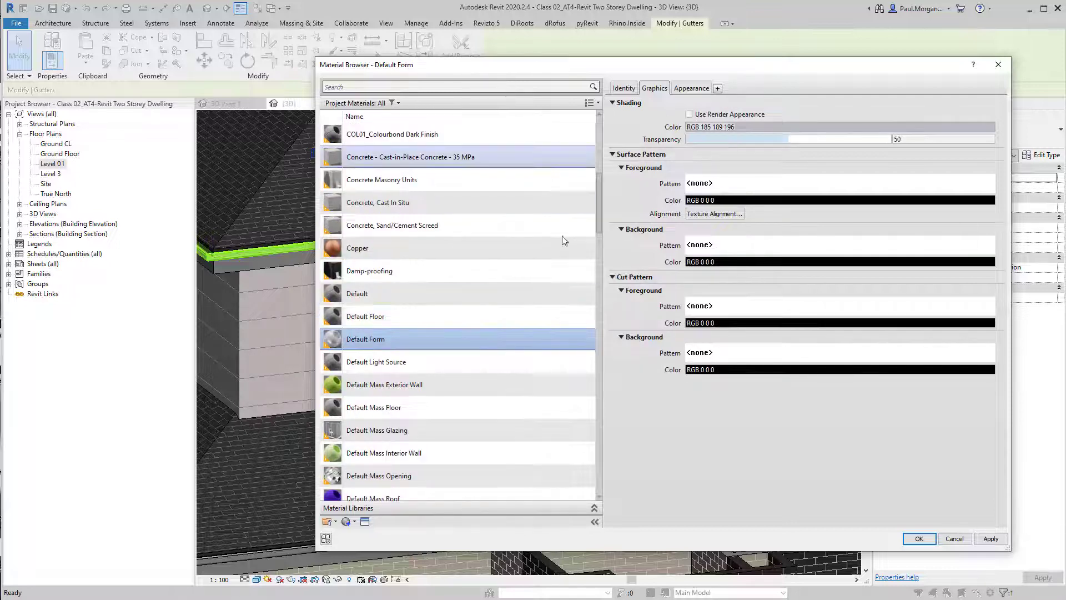
Set the COL01_Colourbond Dark Finish shading colour to RGB 40 40 40 and apply it as the gutter type's material
{"action": "left_click", "coordinate": [384, 133]}
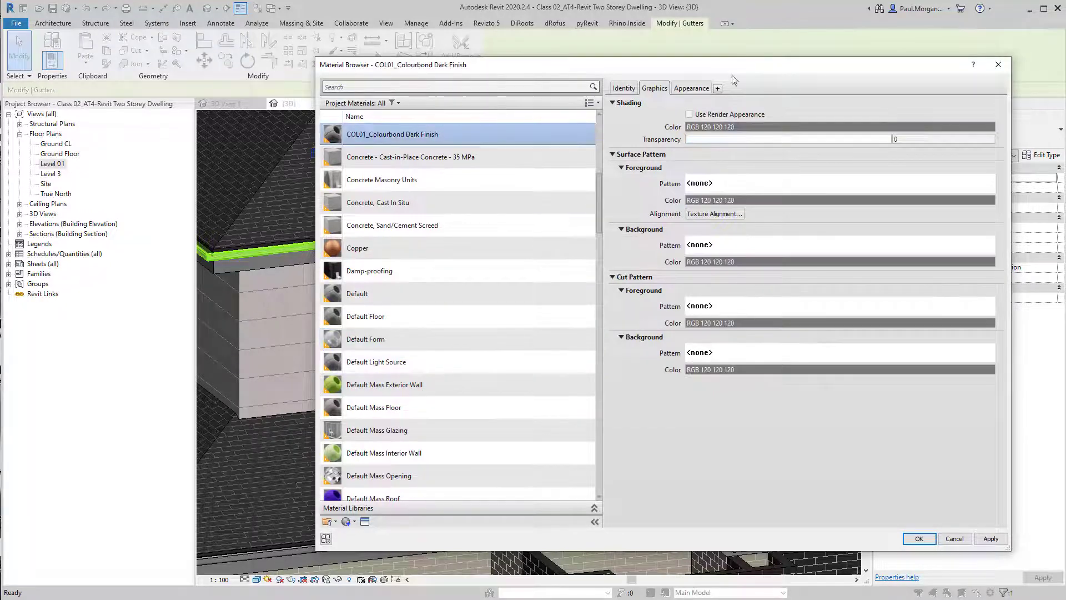
{"action": "left_click", "coordinate": [783, 127]}
{"action": "double_click", "coordinate": [777, 335]}
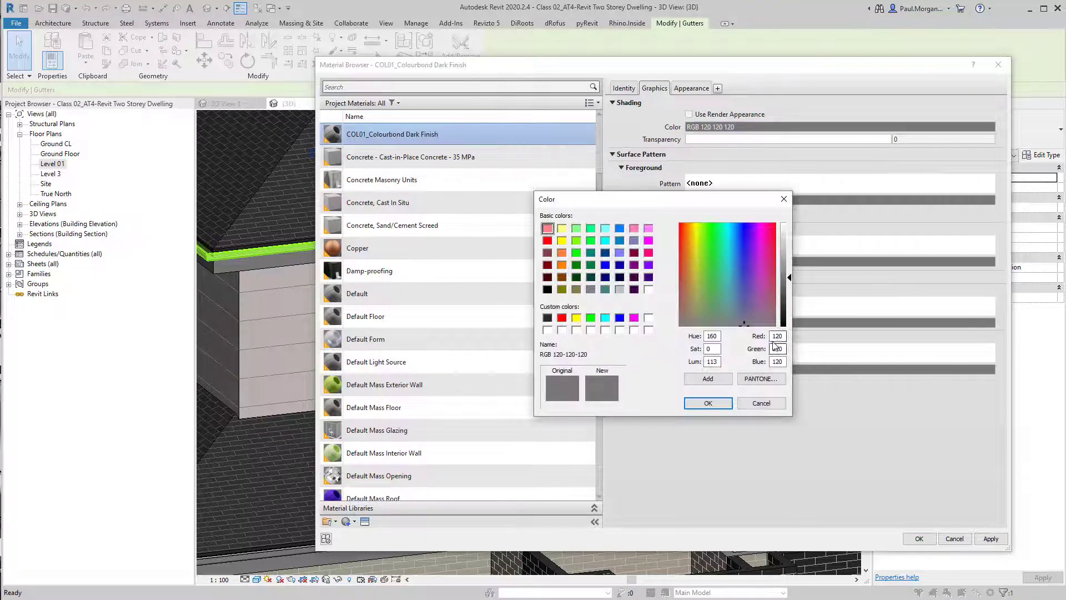
{"action": "type", "text": "40"}
{"action": "key", "text": "Tab"}
{"action": "type", "text": "40"}
{"action": "key", "text": "Tab"}
{"action": "type", "text": "40"}
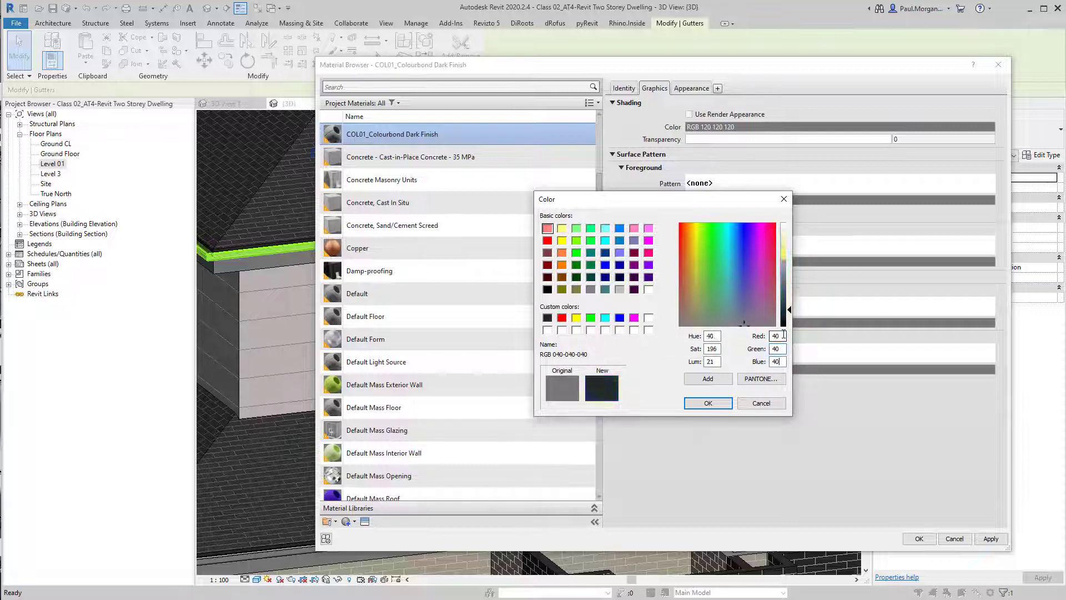
{"action": "left_click", "coordinate": [719, 402]}
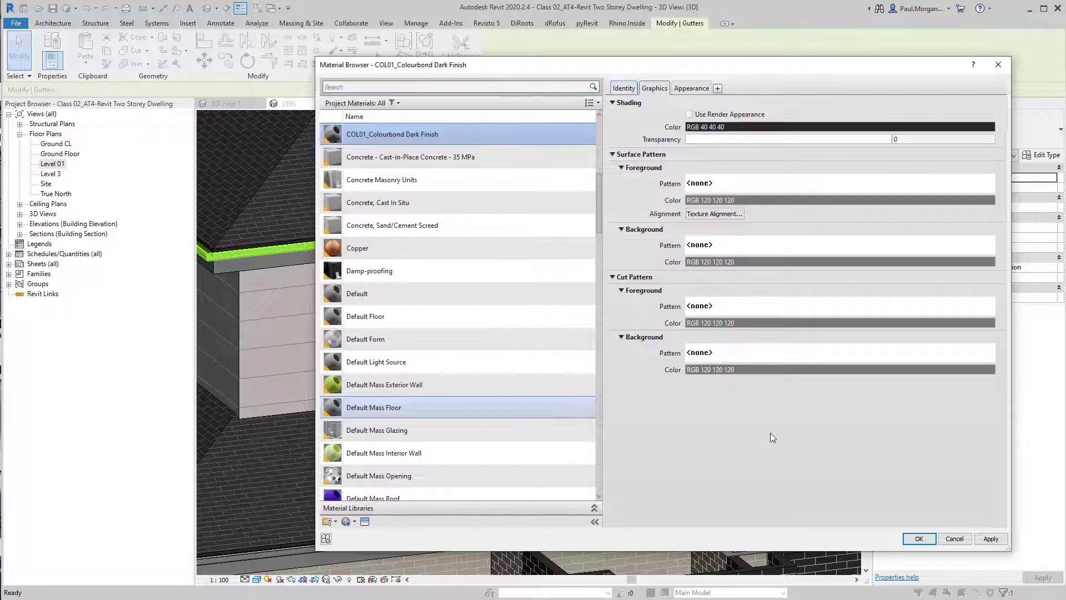
{"action": "left_click", "coordinate": [920, 541]}
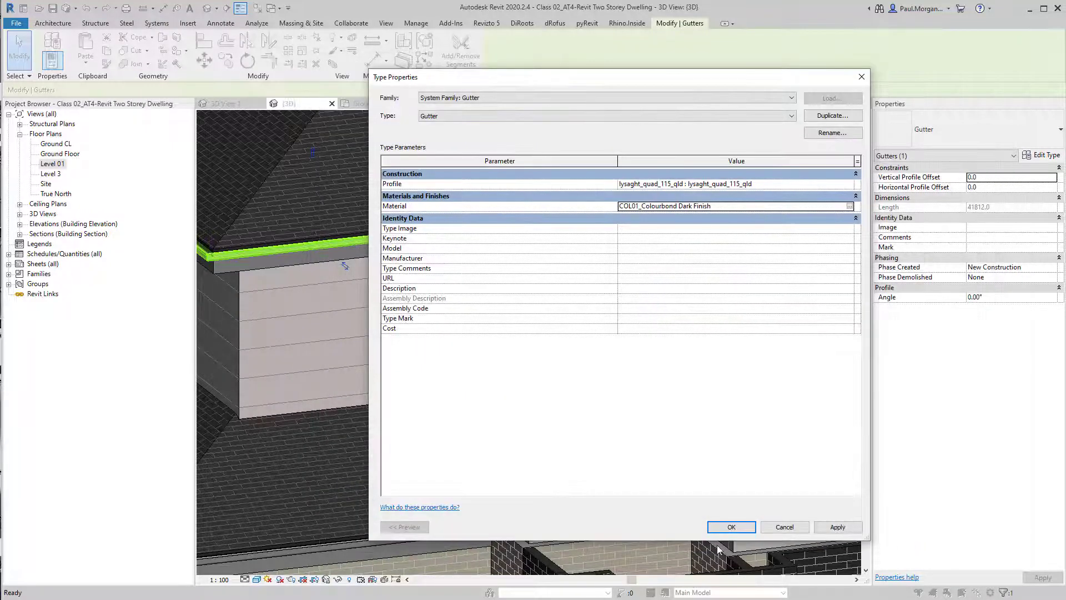
{"action": "left_click", "coordinate": [732, 526]}
Assign COL01_Colourbond Dark Finish as the material of the fascia type along the upper roof
{"action": "left_click", "coordinate": [397, 249]}
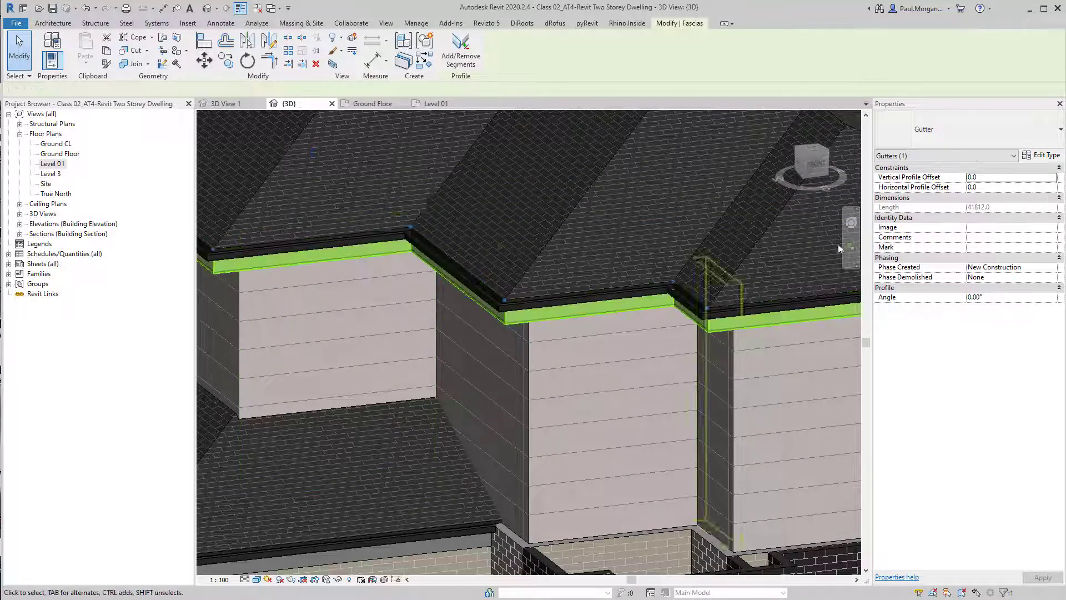
{"action": "left_click", "coordinate": [1044, 159]}
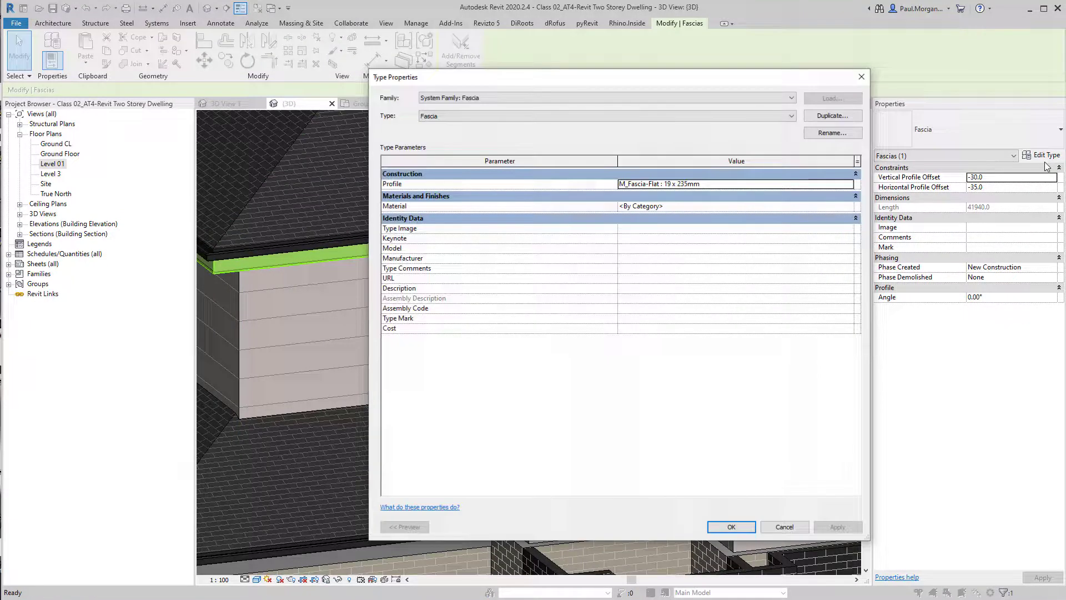
{"action": "left_click", "coordinate": [849, 208]}
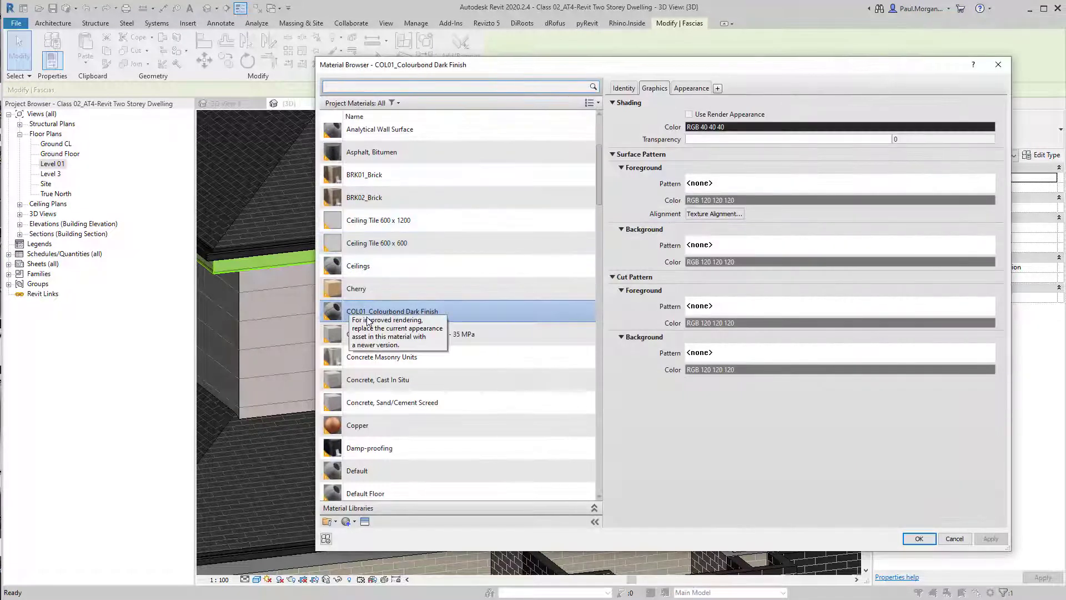
{"action": "left_click", "coordinate": [368, 320]}
{"action": "left_click", "coordinate": [918, 539]}
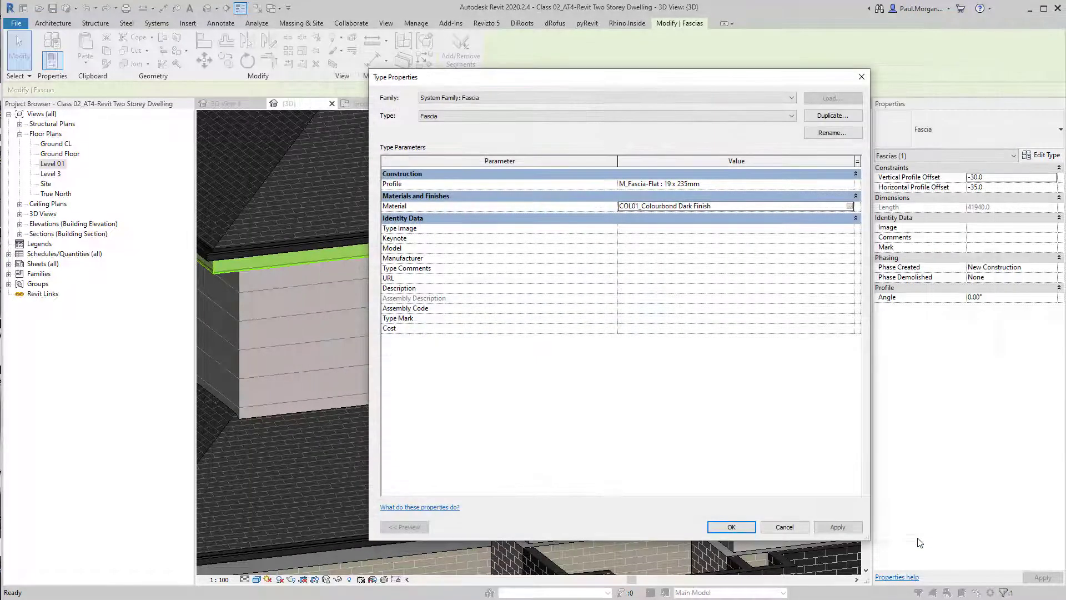
{"action": "left_click", "coordinate": [732, 527]}
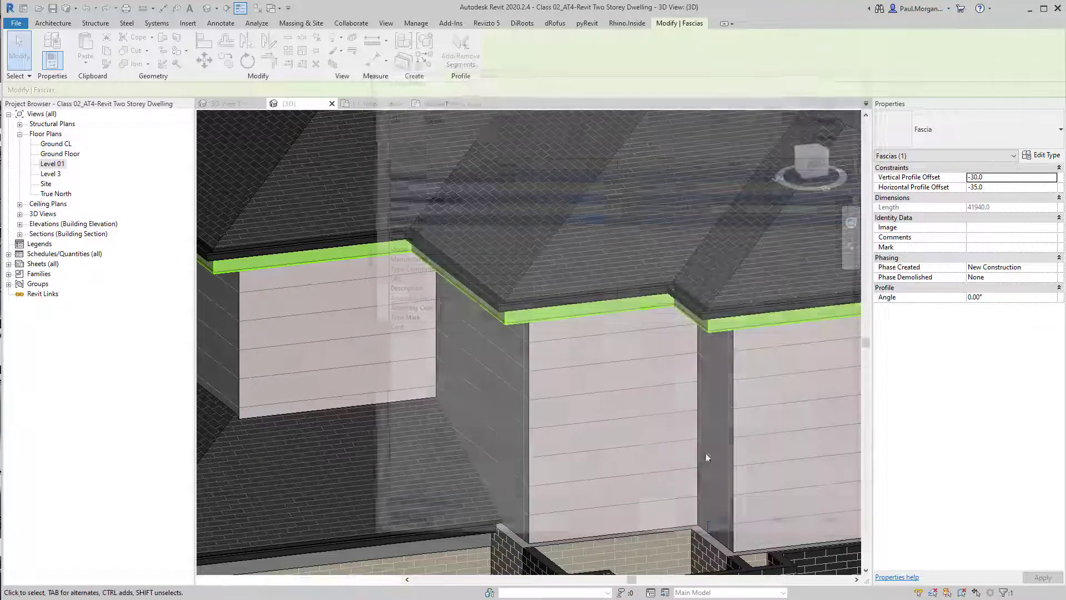
Create a new material for the structure layer of the 6mm Cement Sheet roof soffit type
{"action": "key", "text": "Escape"}
{"action": "scroll", "coordinate": [625, 349], "scroll_direction": "down", "scroll_amount": 3}
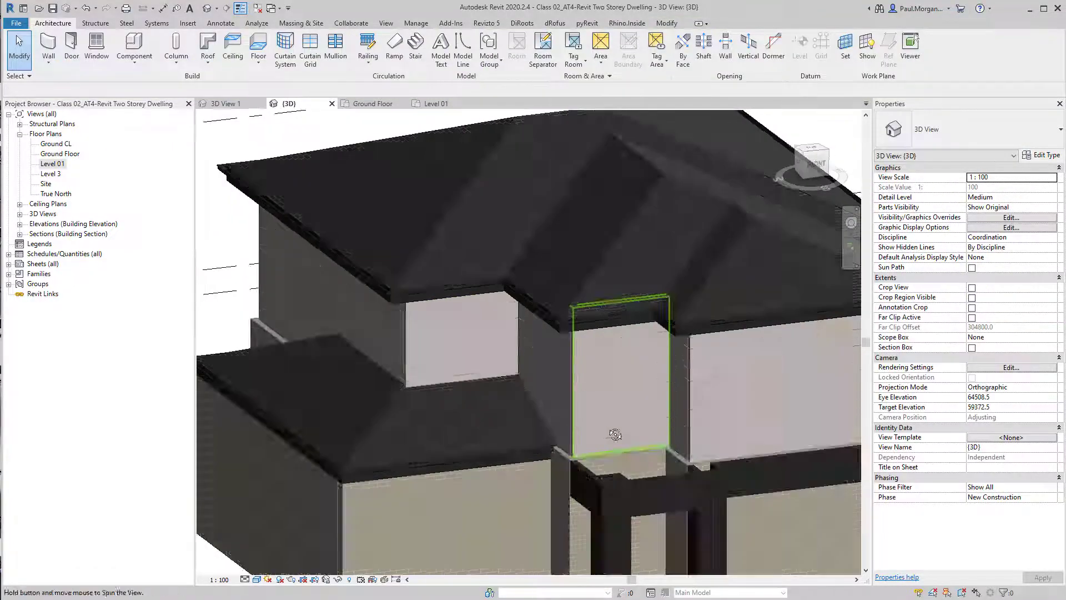
{"action": "scroll", "coordinate": [531, 451], "scroll_direction": "up", "scroll_amount": 4}
{"action": "scroll", "coordinate": [539, 433], "scroll_direction": "down", "scroll_amount": 6}
{"action": "middle_click_drag", "start_coordinate": [541, 426], "coordinate": [465, 261], "text": "shift"}
{"action": "scroll", "coordinate": [624, 238], "scroll_direction": "up", "scroll_amount": 5}
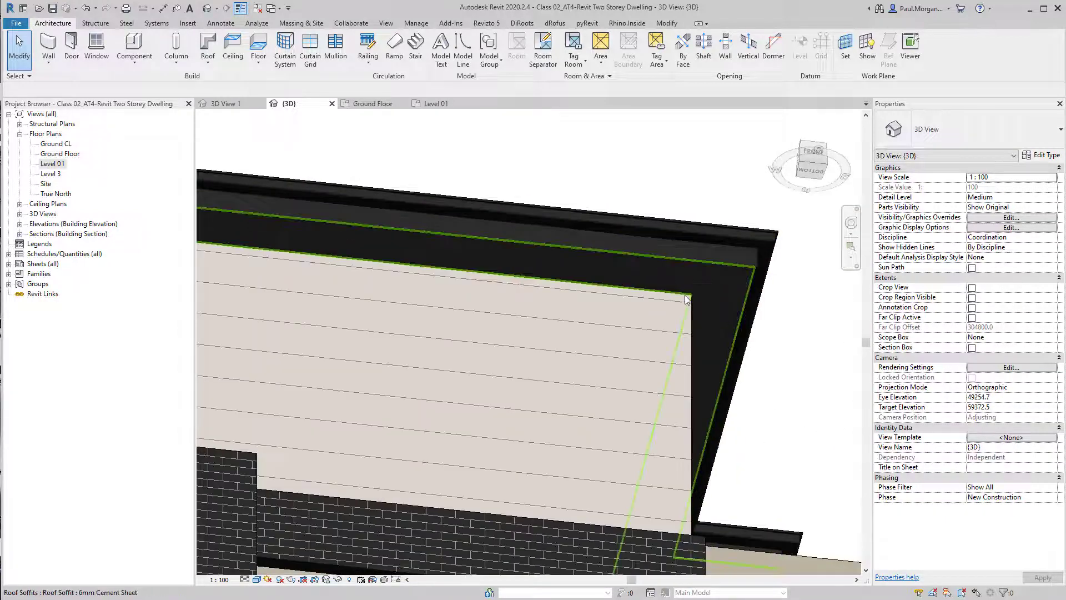
{"action": "left_click", "coordinate": [684, 296]}
{"action": "scroll", "coordinate": [684, 296], "scroll_direction": "down", "scroll_amount": 5}
{"action": "middle_click_drag", "start_coordinate": [684, 296], "coordinate": [538, 387], "text": "shift"}
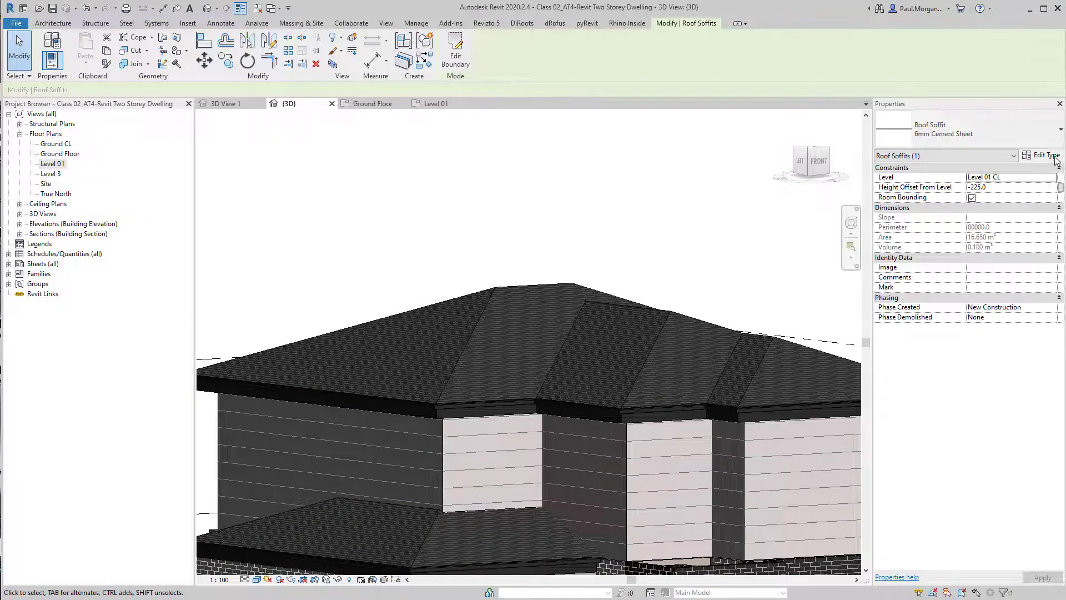
{"action": "left_click", "coordinate": [1043, 155]}
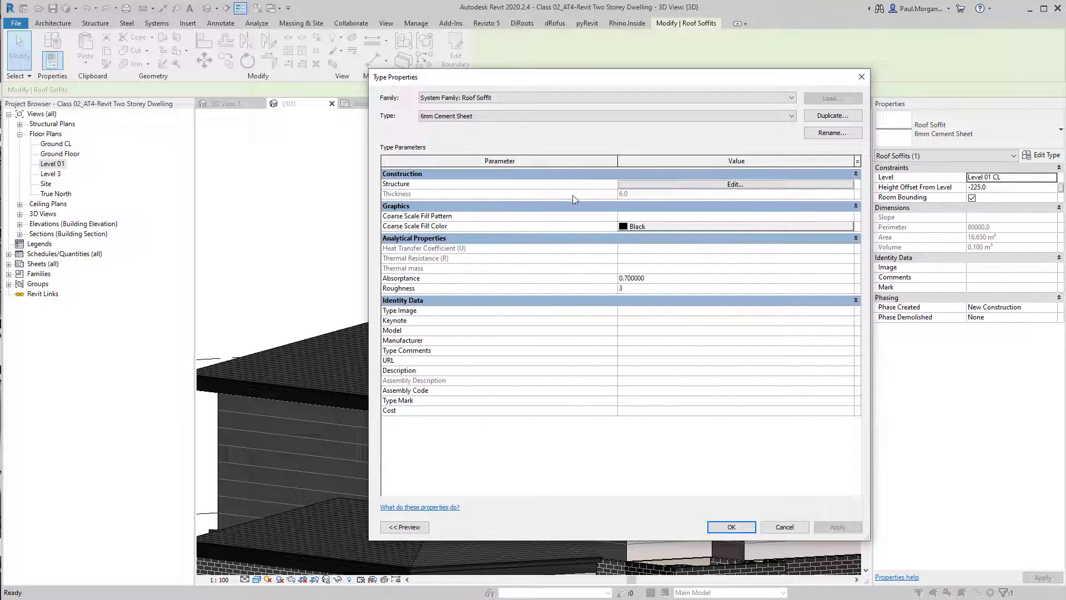
{"action": "left_click", "coordinate": [695, 185]}
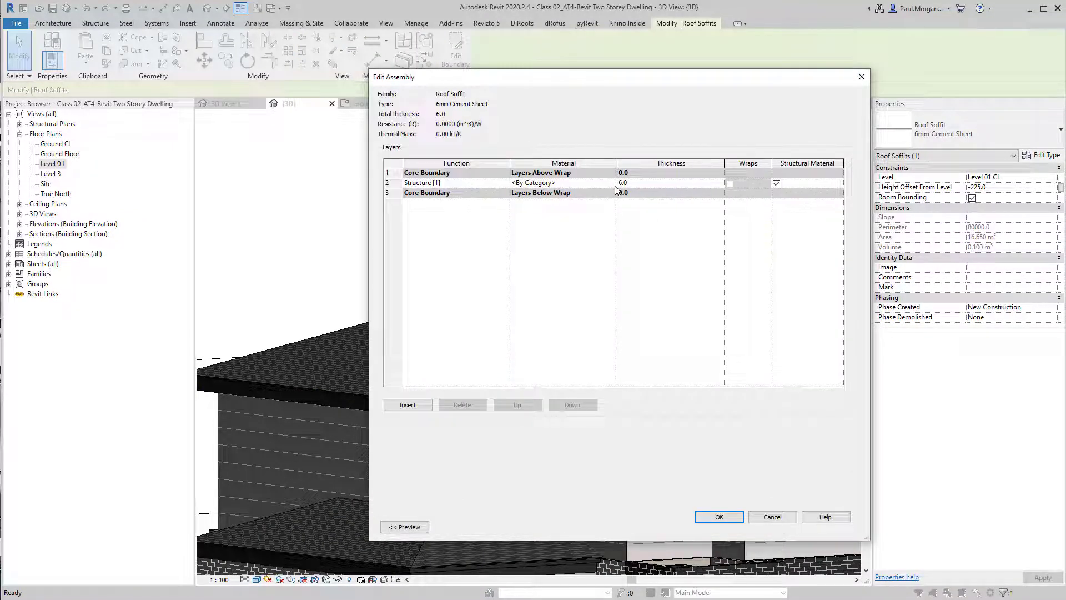
{"action": "left_click", "coordinate": [589, 183]}
{"action": "left_click", "coordinate": [613, 182]}
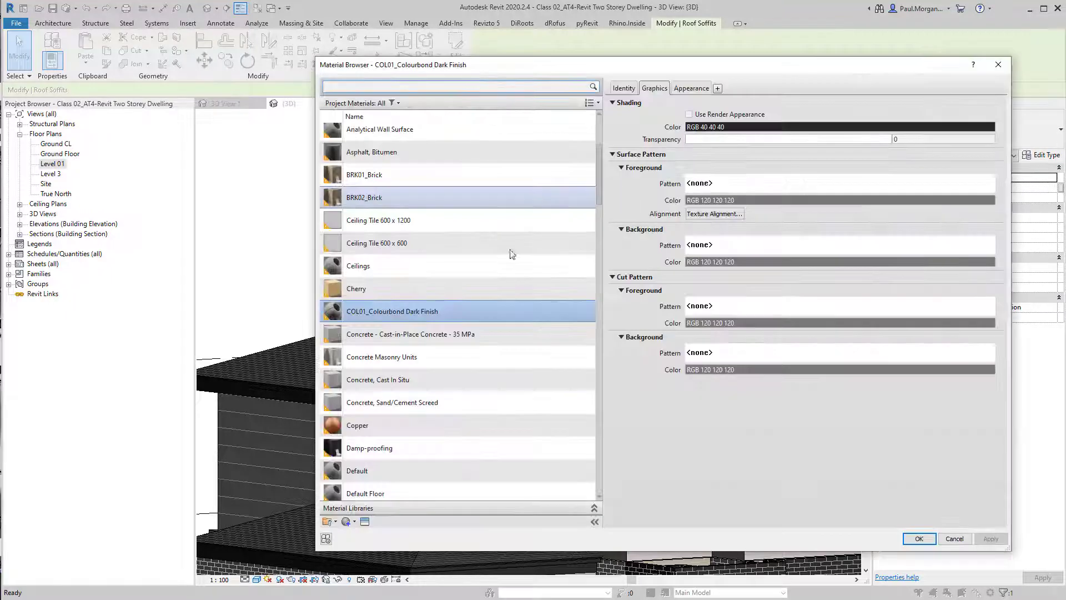
{"action": "left_click", "coordinate": [350, 520]}
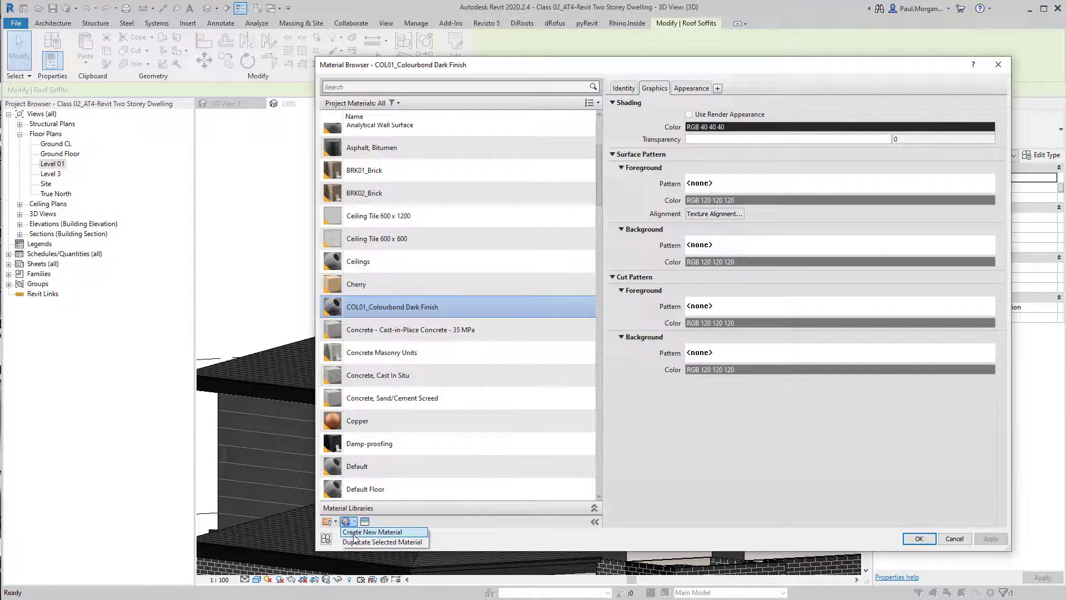
{"action": "left_click", "coordinate": [354, 533]}
Rename the new material Cement Sheet
{"action": "right_click", "coordinate": [362, 311]}
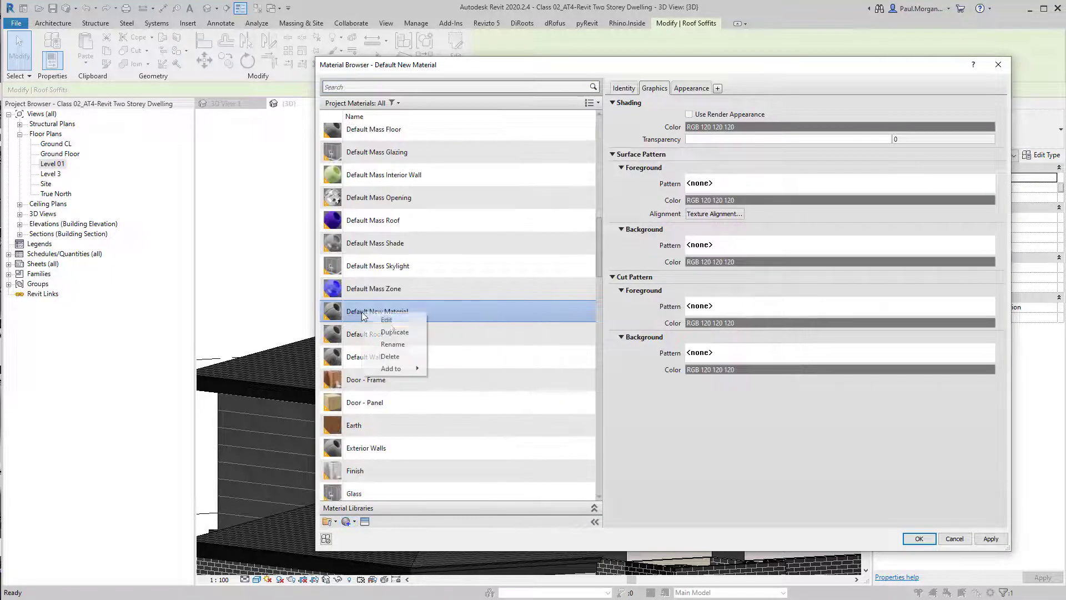
{"action": "left_click", "coordinate": [393, 344]}
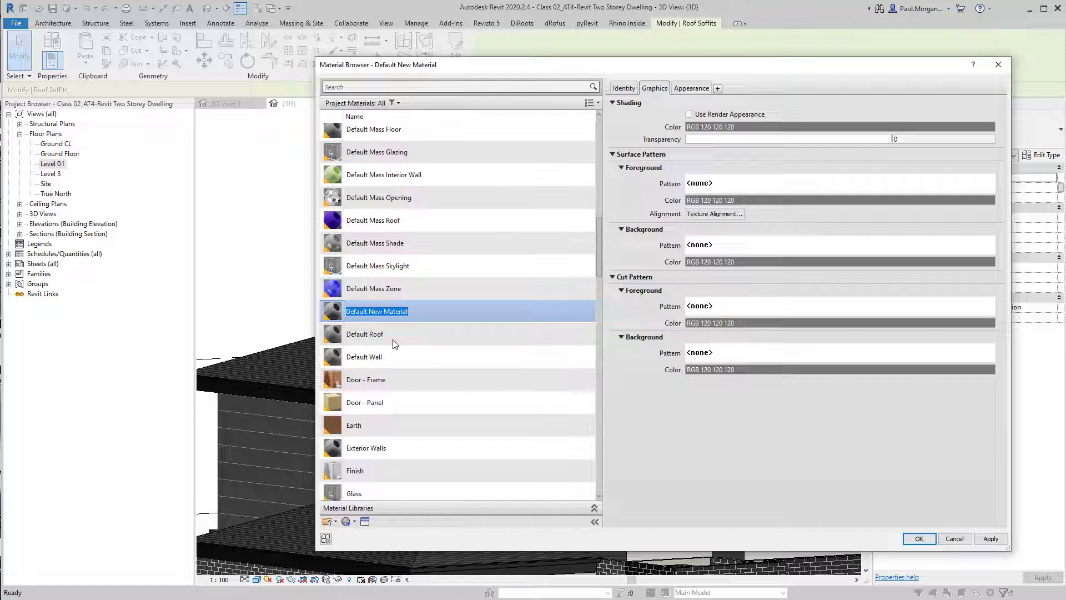
{"action": "type", "text": "Cement Sheet"}
{"action": "key", "text": "Return"}
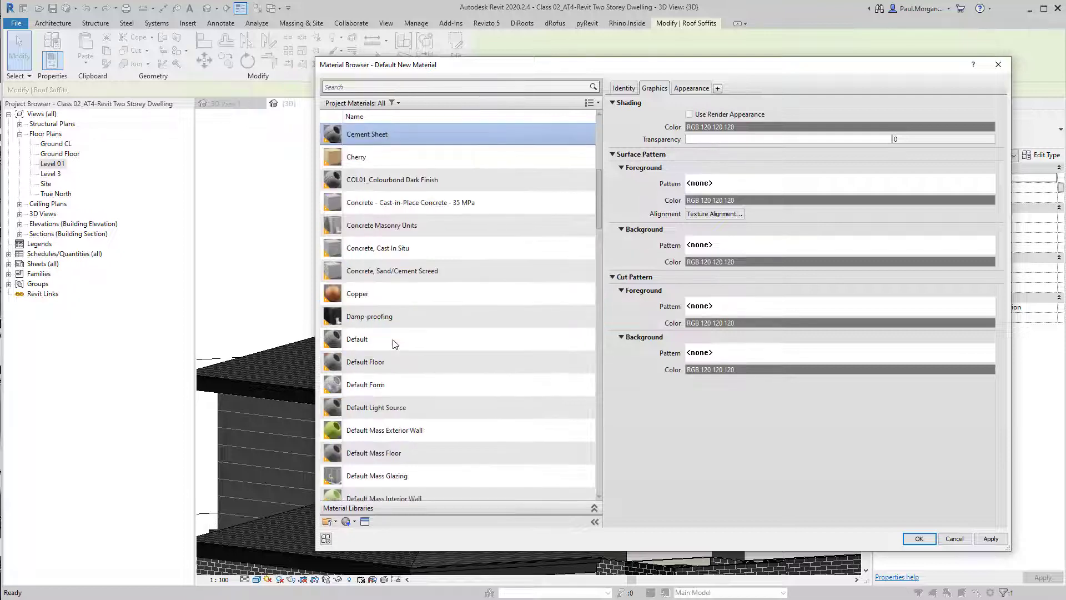
Set Cement Sheet's shading colour to white (RGB 255 255 255) and apply it to the soffit's structure layer
{"action": "left_click", "coordinate": [797, 125]}
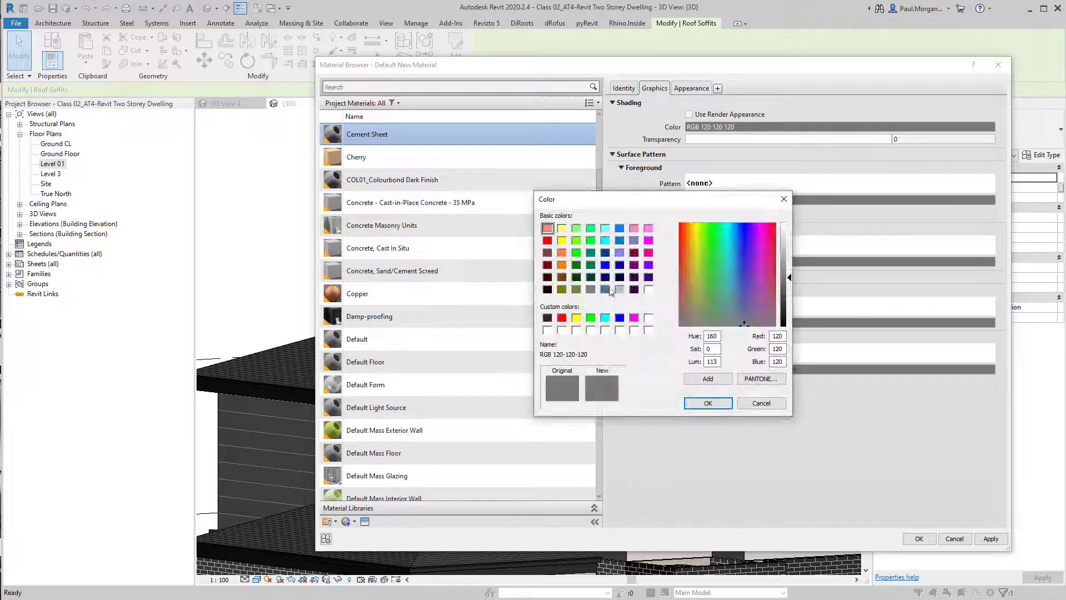
{"action": "left_click", "coordinate": [649, 290]}
{"action": "left_click", "coordinate": [698, 406]}
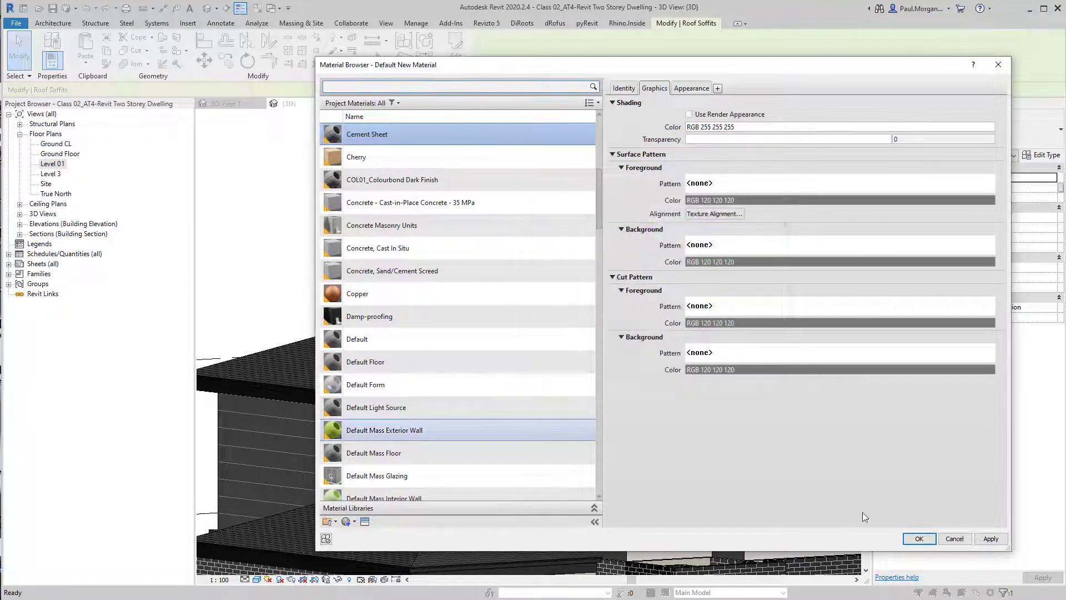
{"action": "left_click", "coordinate": [919, 538]}
{"action": "left_click", "coordinate": [708, 517]}
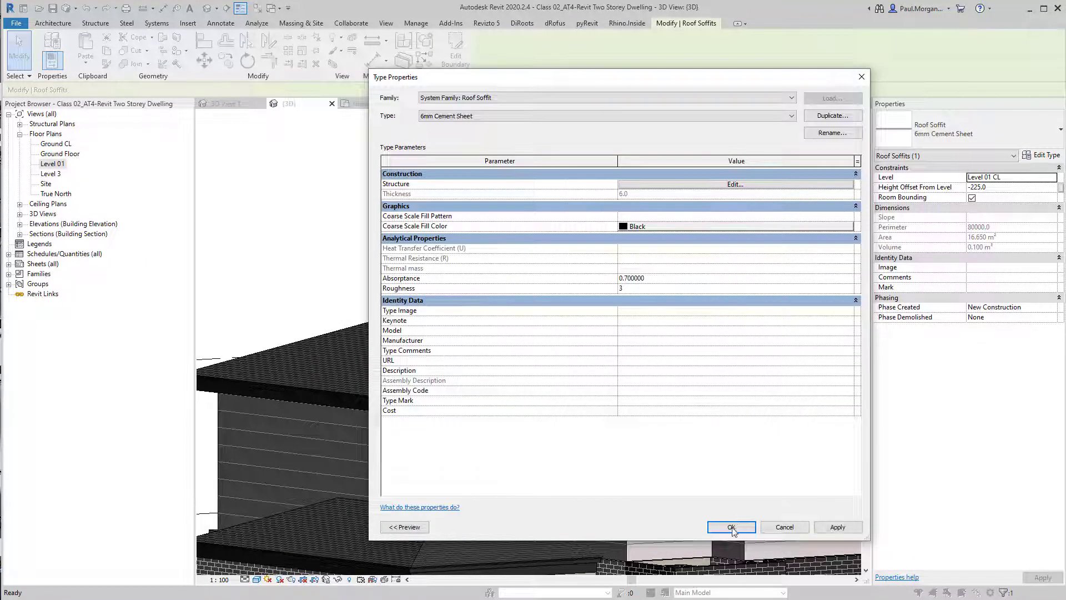
{"action": "left_click", "coordinate": [733, 527]}
{"action": "scroll", "coordinate": [423, 253], "scroll_direction": "down", "scroll_amount": 2}
{"action": "left_click", "coordinate": [437, 259]}
{"action": "middle_click_drag", "start_coordinate": [437, 259], "coordinate": [603, 433], "text": "shift"}
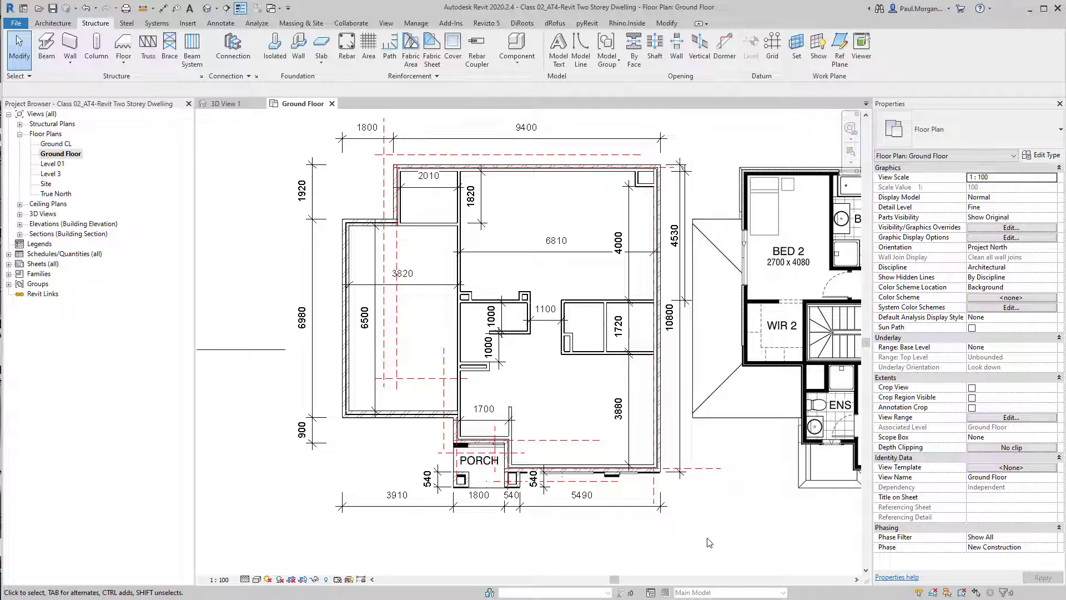
{"action": "middle_click_drag", "start_coordinate": [697, 525], "coordinate": [716, 545]}
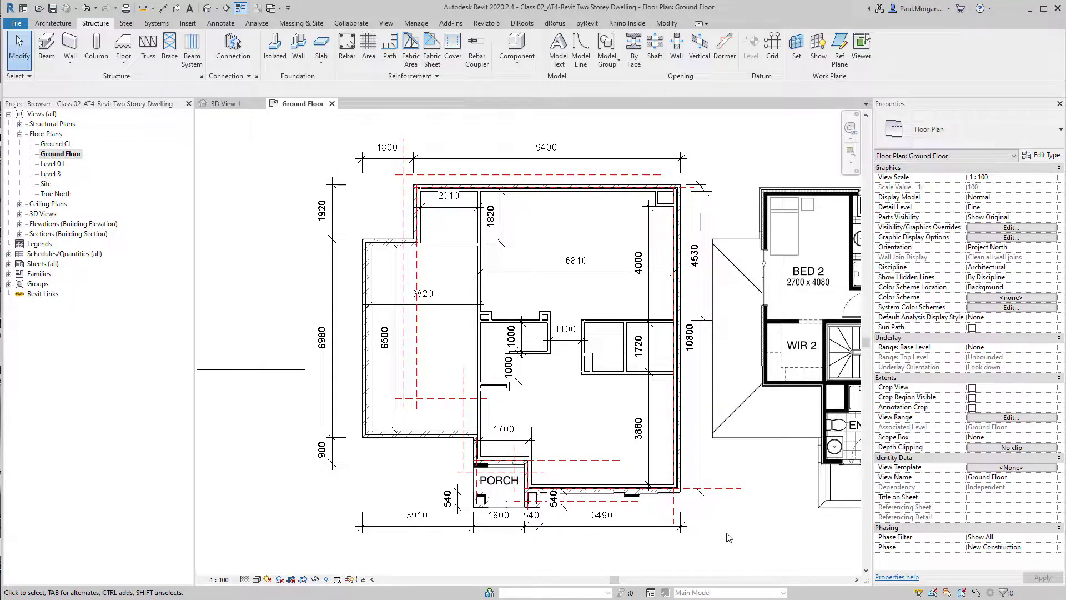
{"action": "middle_click_drag", "start_coordinate": [731, 538], "coordinate": [751, 550]}
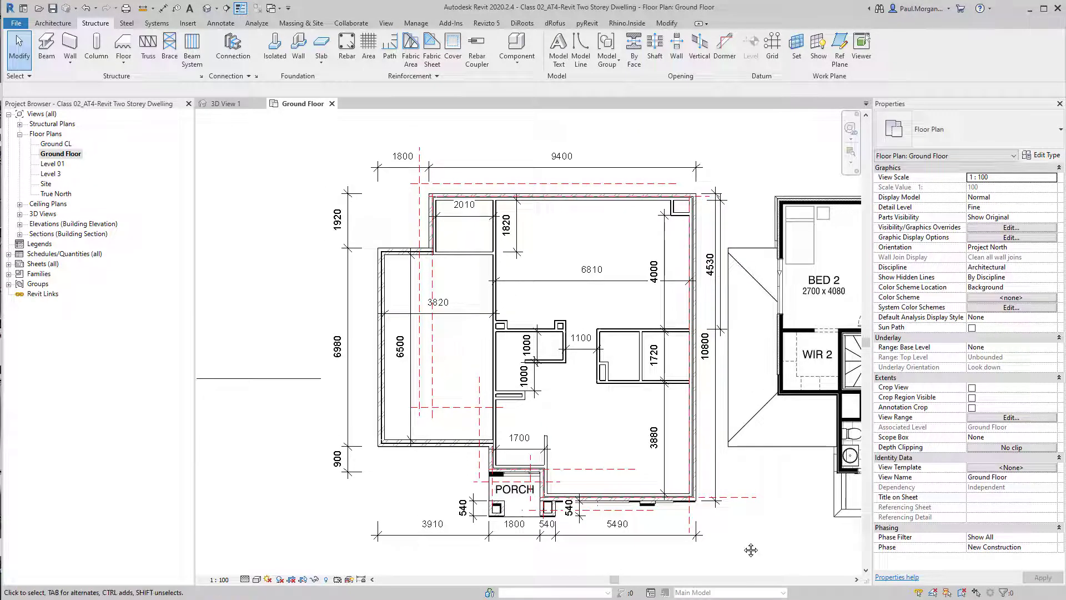
{"action": "left_click", "coordinate": [207, 8]}
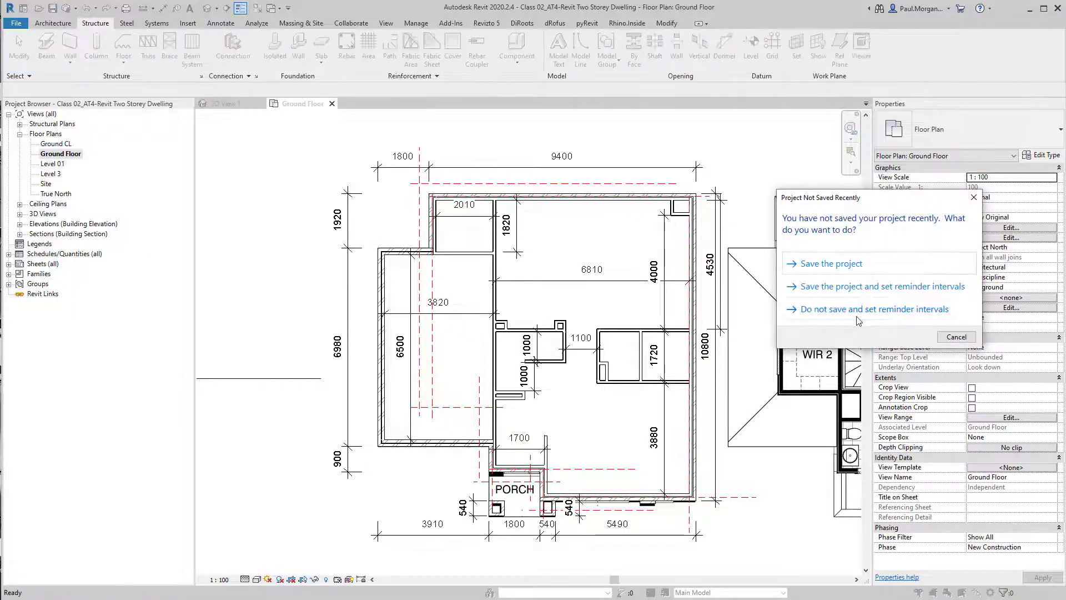
Dismiss the save reminder without saving and temporarily isolate the ground floor slabs in the 3D view
{"action": "left_click", "coordinate": [833, 307]}
{"action": "scroll", "coordinate": [621, 394], "scroll_direction": "up", "scroll_amount": 5}
{"action": "middle_click_drag", "start_coordinate": [621, 395], "coordinate": [665, 444], "text": "shift"}
{"action": "scroll", "coordinate": [624, 428], "scroll_direction": "down", "scroll_amount": 2}
{"action": "middle_click_drag", "start_coordinate": [479, 472], "coordinate": [567, 456]}
{"action": "left_click", "coordinate": [605, 373]}
{"action": "left_click", "coordinate": [434, 375], "text": "ctrl"}
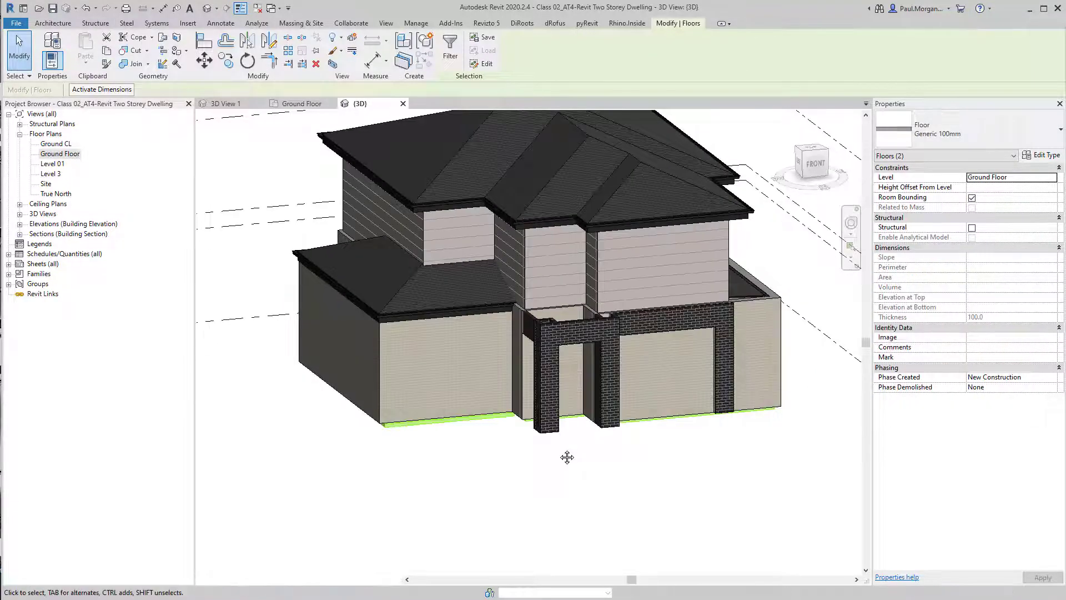
{"action": "key", "text": "h"}
{"action": "key", "text": "i"}
{"action": "left_click", "coordinate": [551, 507]}
{"action": "scroll", "coordinate": [382, 407], "scroll_direction": "up", "scroll_amount": 3}
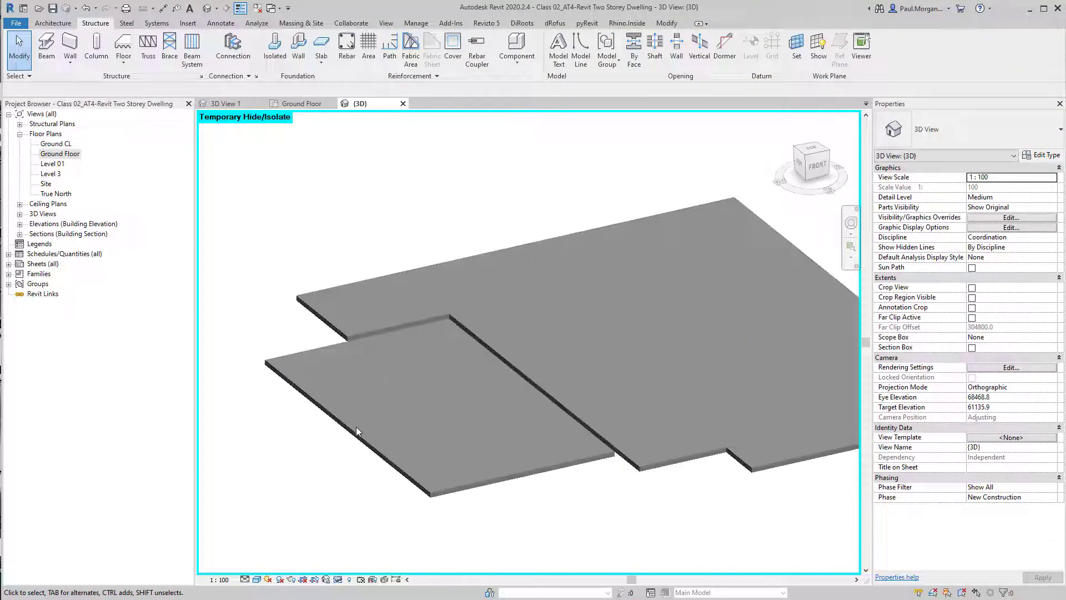
Examine the isolated ground floor slabs and their edges from different angles
{"action": "left_click", "coordinate": [358, 436]}
{"action": "left_click", "coordinate": [647, 463]}
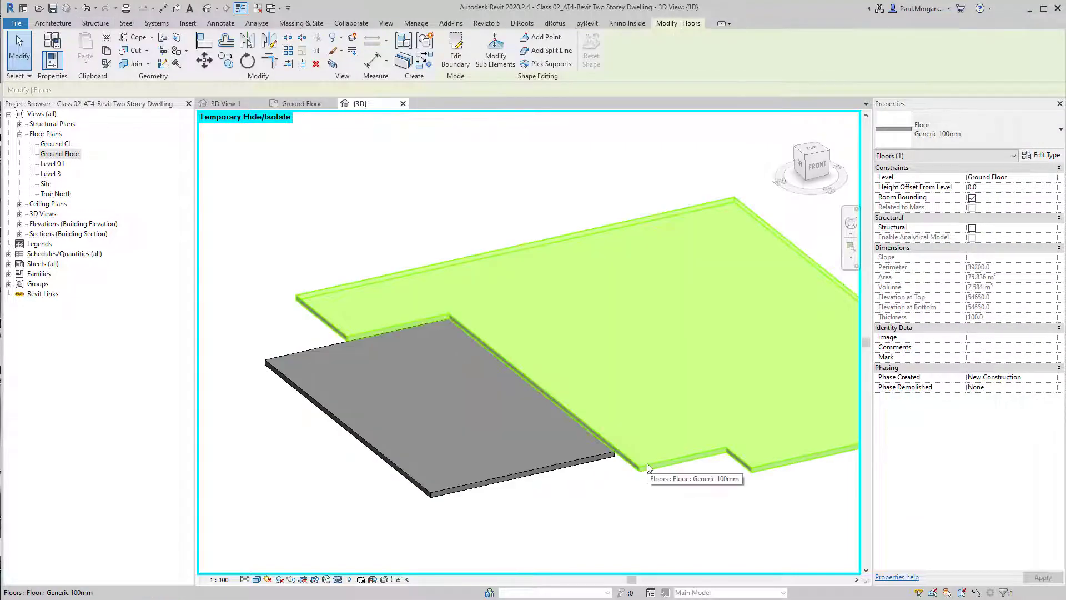
{"action": "left_click", "coordinate": [688, 493]}
{"action": "scroll", "coordinate": [626, 512], "scroll_direction": "up", "scroll_amount": 3}
{"action": "middle_click_drag", "start_coordinate": [627, 515], "coordinate": [580, 509]}
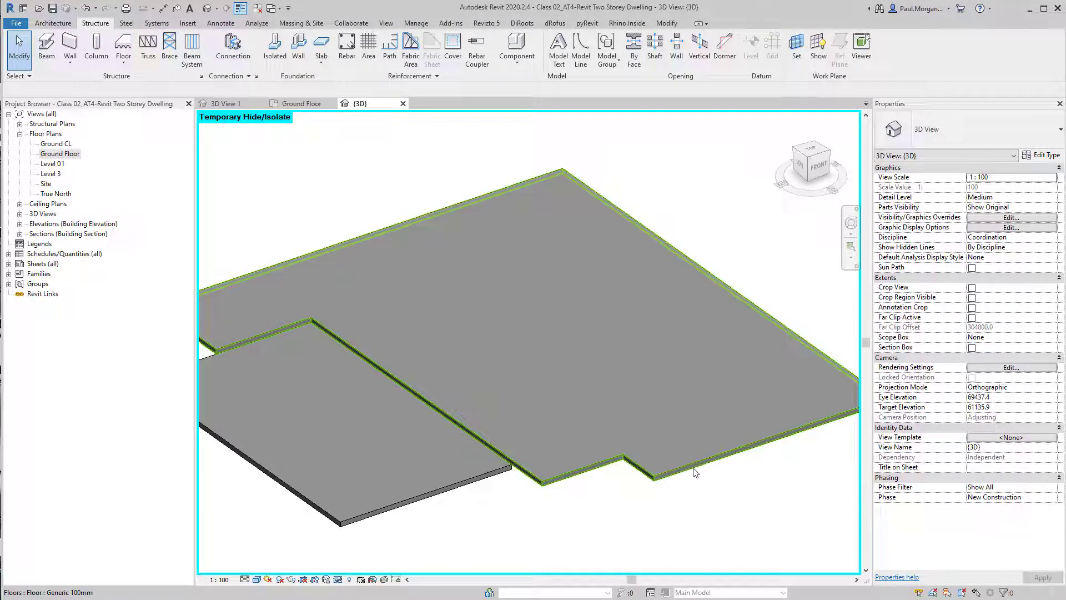
{"action": "scroll", "coordinate": [665, 476], "scroll_direction": "up", "scroll_amount": 4}
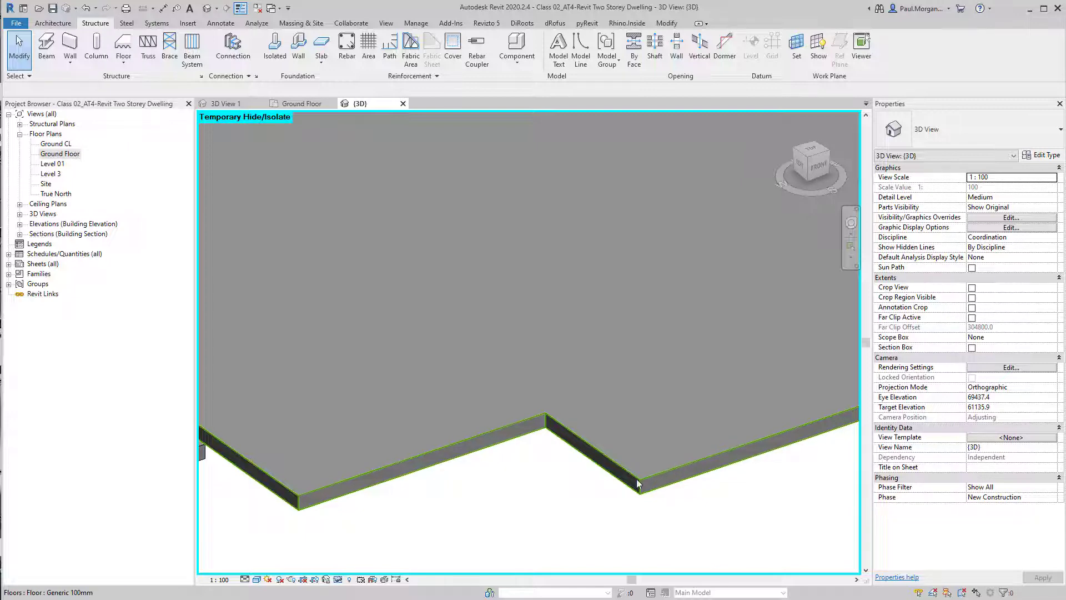
{"action": "scroll", "coordinate": [671, 467], "scroll_direction": "down", "scroll_amount": 2}
{"action": "scroll", "coordinate": [670, 468], "scroll_direction": "down", "scroll_amount": 3}
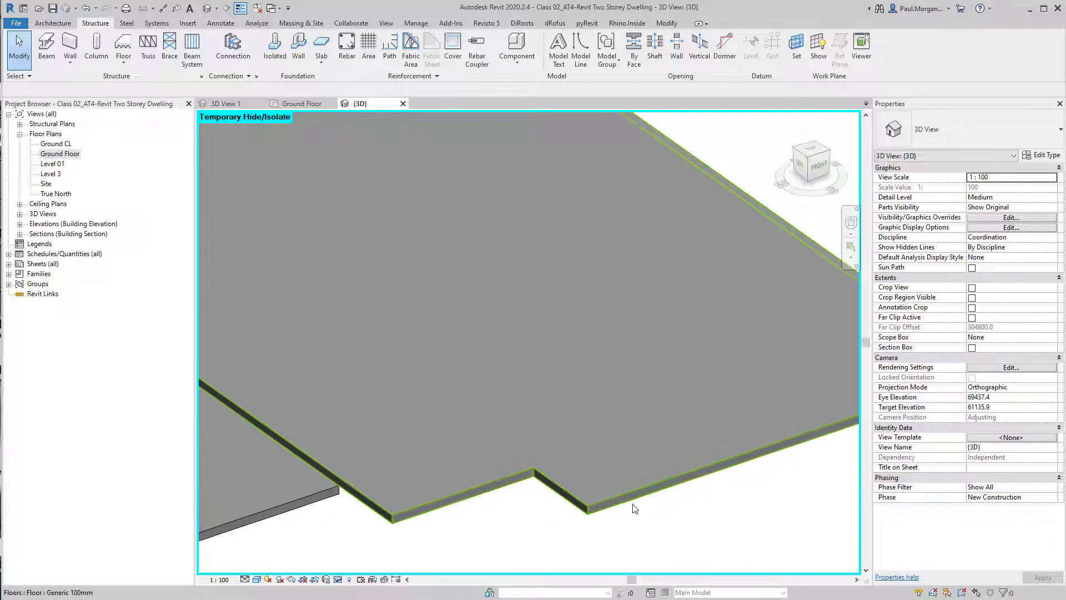
{"action": "middle_click_drag", "start_coordinate": [633, 493], "coordinate": [612, 496]}
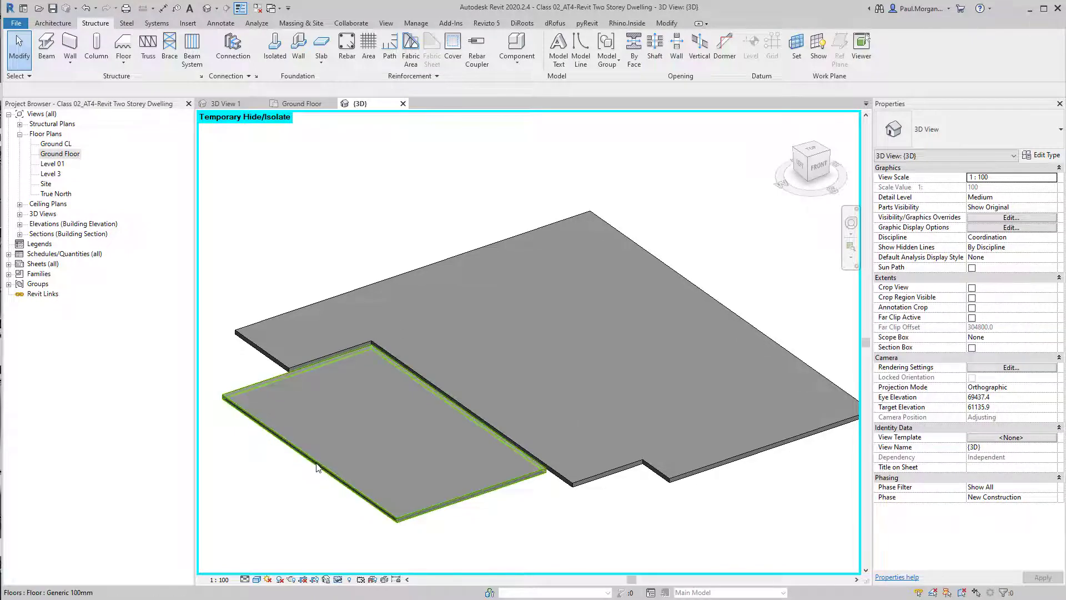
{"action": "middle_click_drag", "start_coordinate": [511, 483], "coordinate": [563, 403], "text": "shift"}
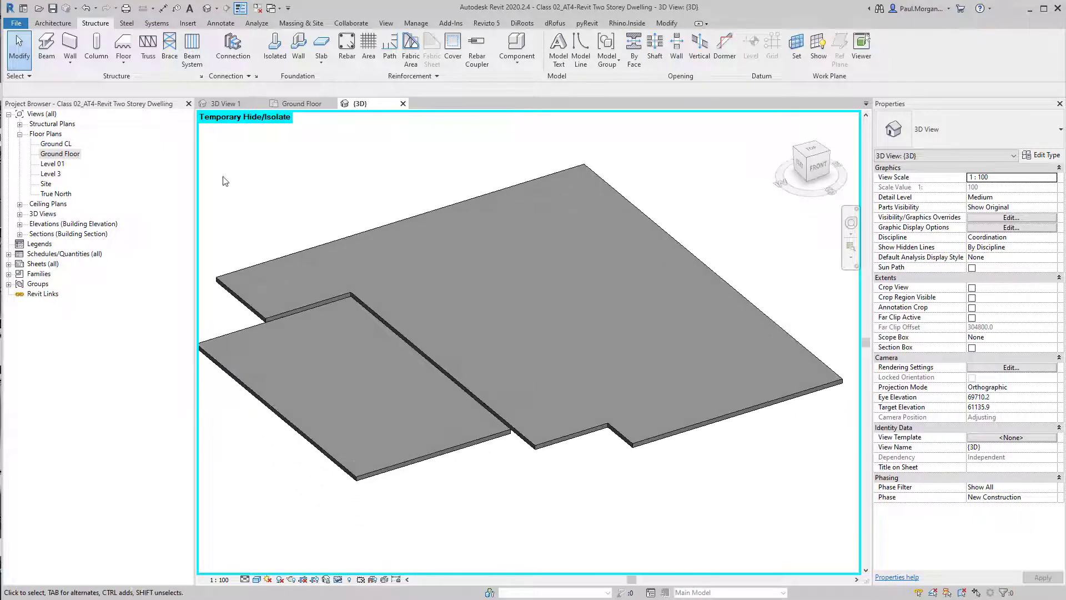
Start the Slab Edge tool and review its type profile, M_Slab Edge-Thickened : 600 x 300mm
{"action": "left_click", "coordinate": [68, 24]}
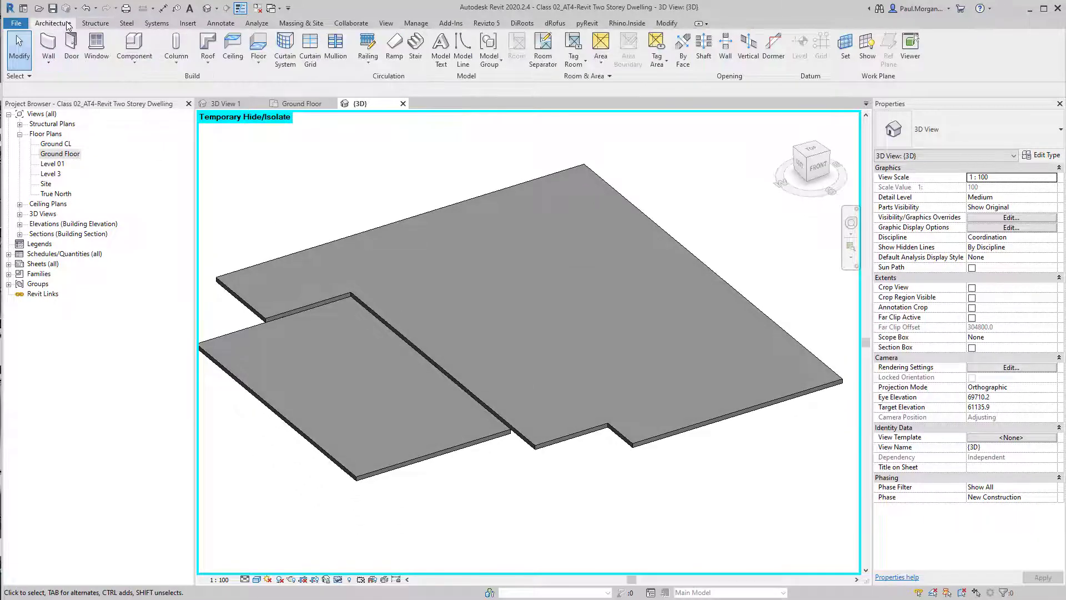
{"action": "left_click", "coordinate": [262, 67]}
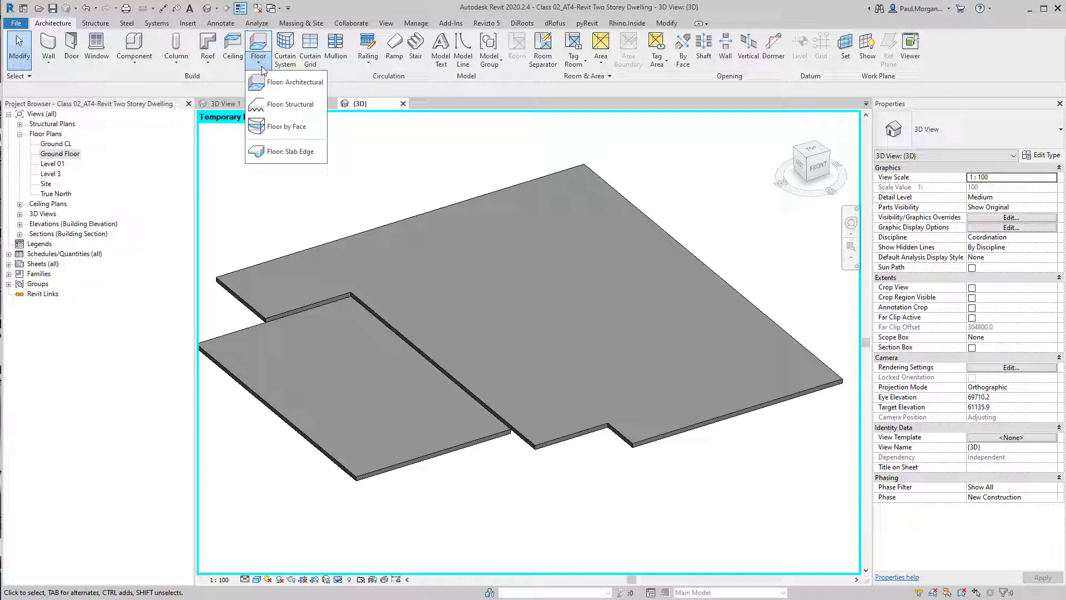
{"action": "left_click", "coordinate": [289, 156]}
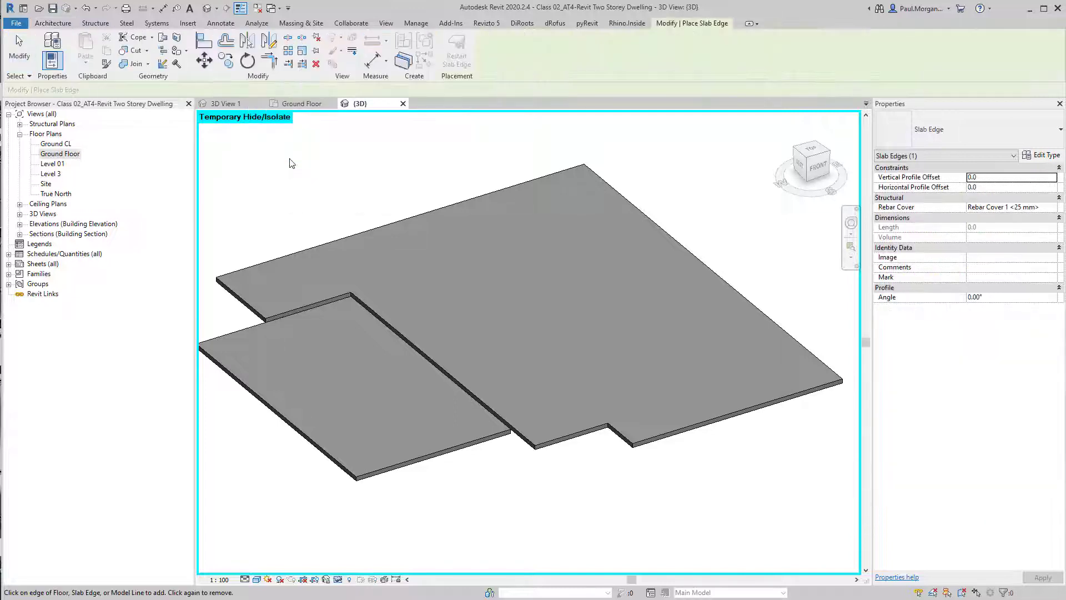
{"action": "middle_click_drag", "start_coordinate": [631, 255], "coordinate": [577, 328], "text": "shift"}
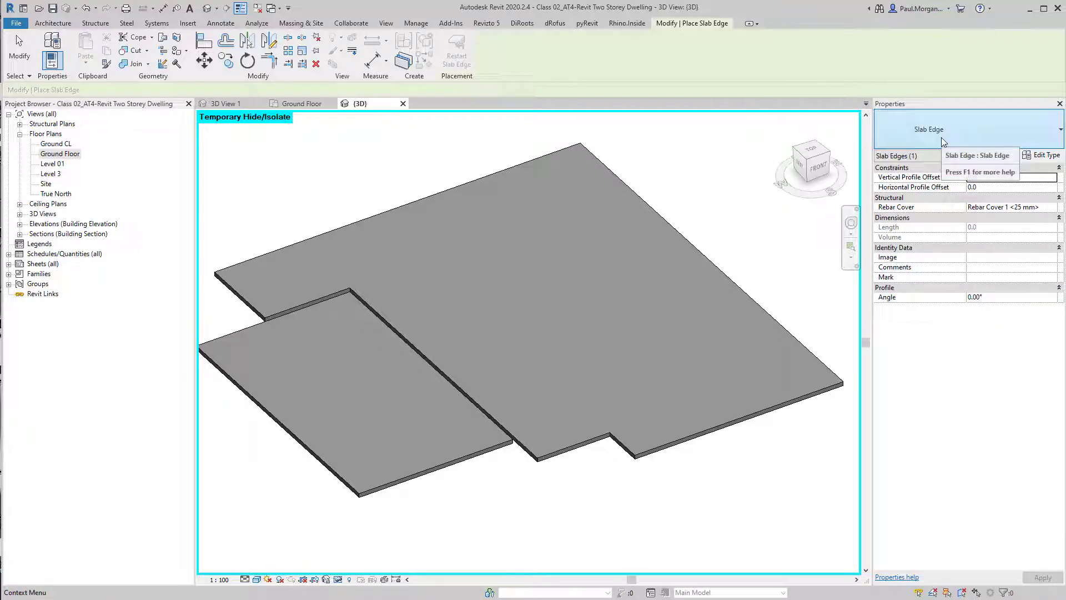
{"action": "left_click", "coordinate": [1040, 155]}
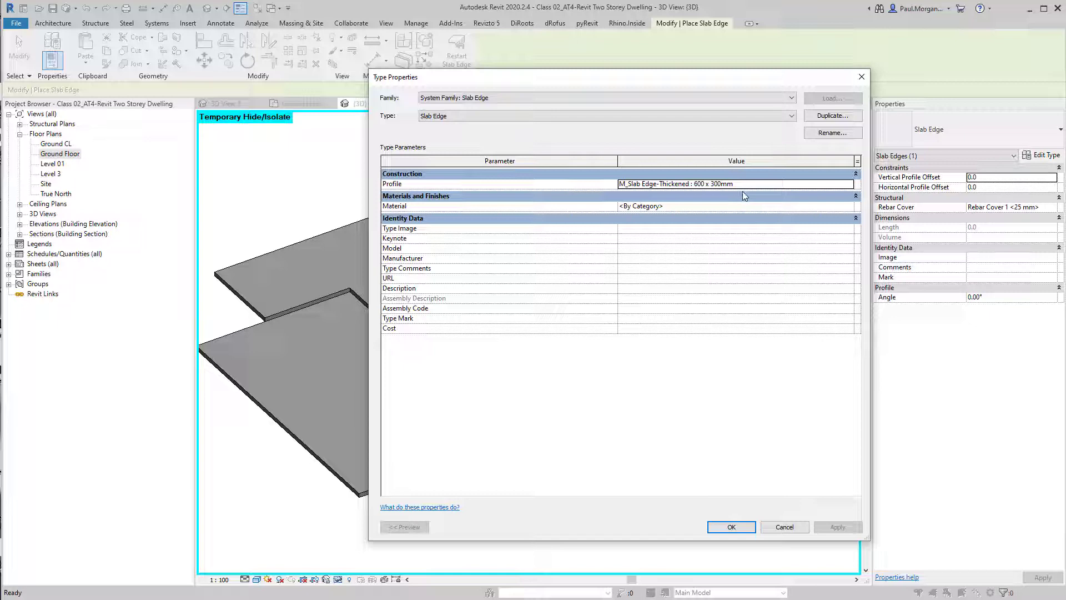
{"action": "left_click", "coordinate": [849, 184]}
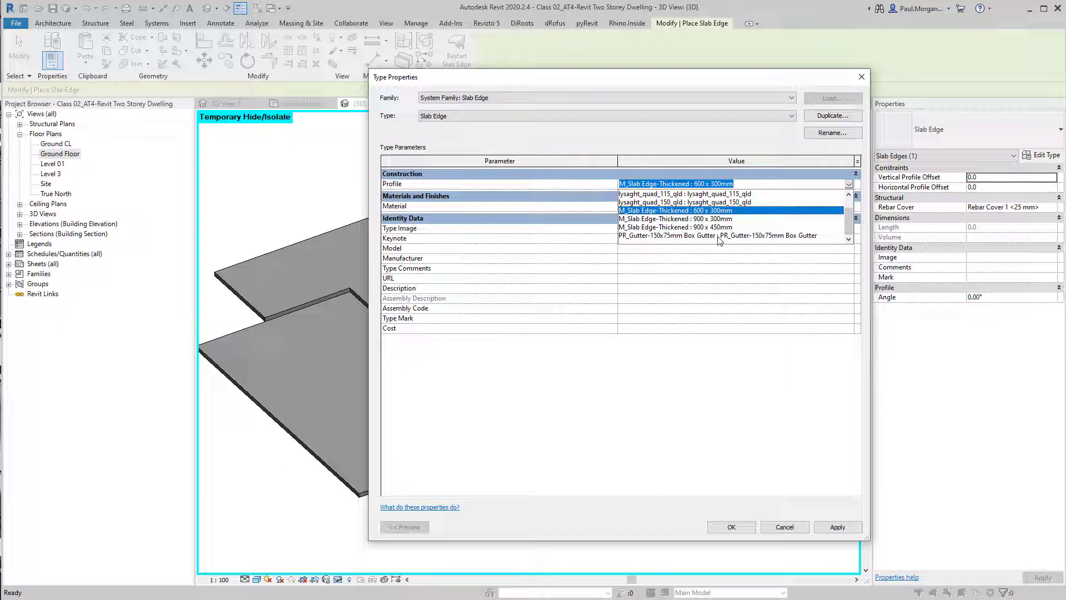
{"action": "left_click", "coordinate": [708, 392]}
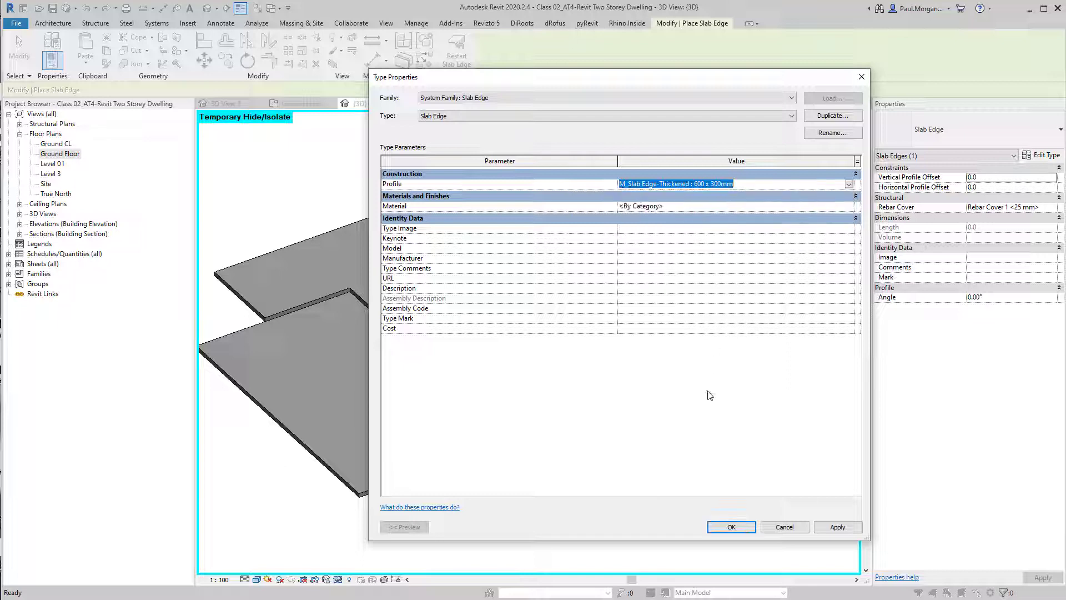
{"action": "left_click", "coordinate": [739, 529]}
Place slab edges along the front edges of the ground floor slab
{"action": "scroll", "coordinate": [669, 457], "scroll_direction": "up", "scroll_amount": 5}
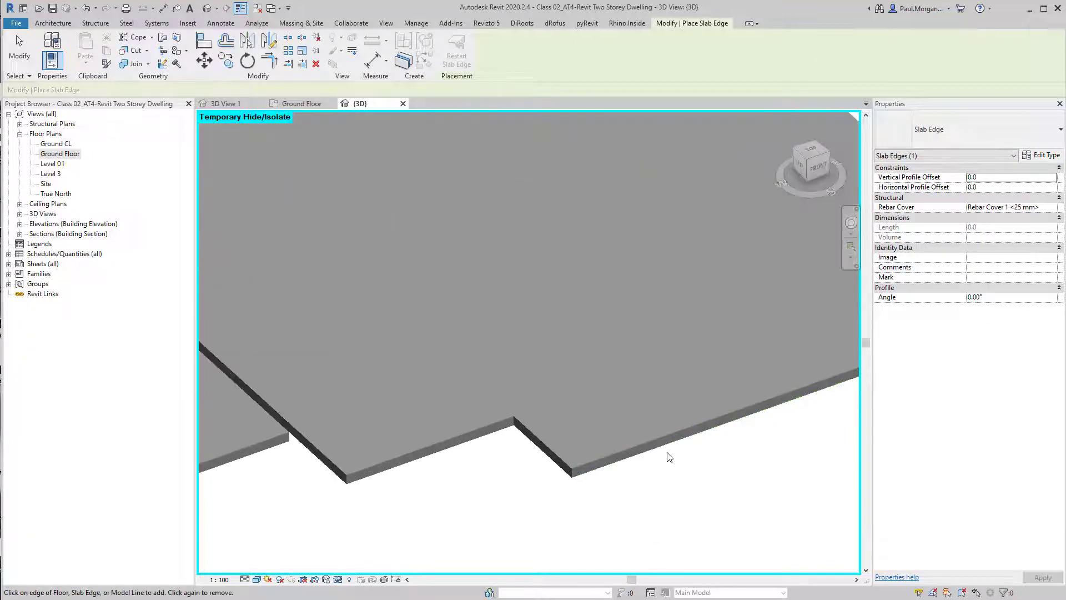
{"action": "middle_click_drag", "start_coordinate": [602, 488], "coordinate": [528, 487]}
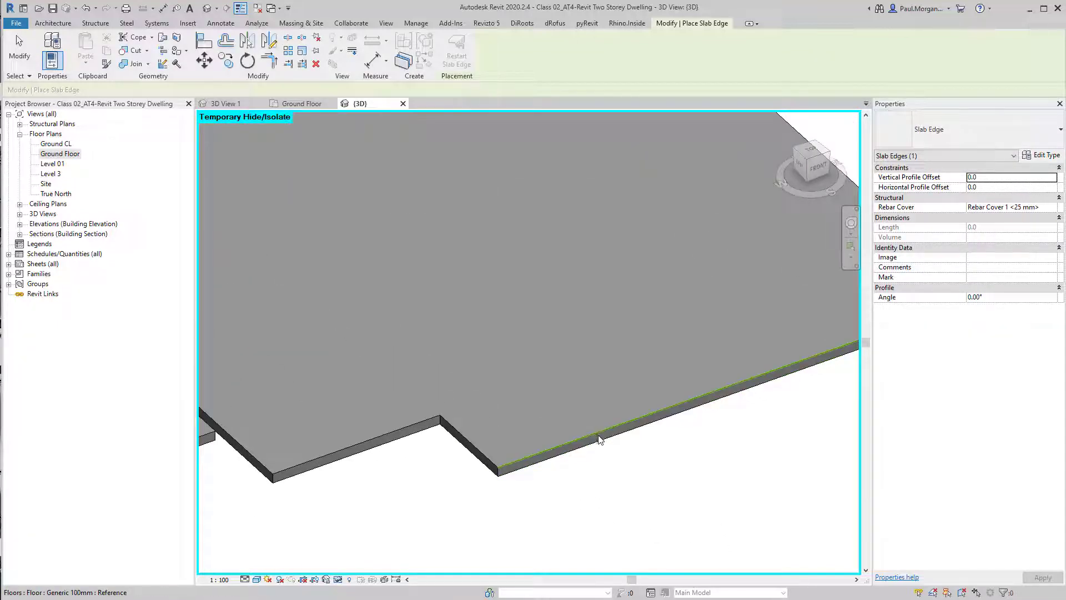
{"action": "left_click", "coordinate": [599, 437]}
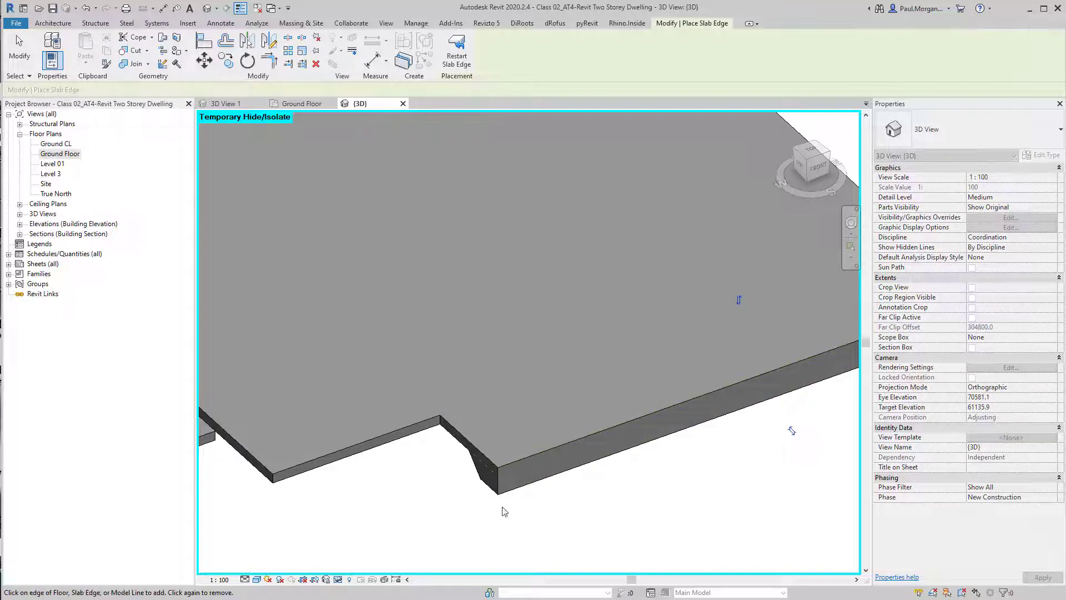
{"action": "middle_click_drag", "start_coordinate": [451, 460], "coordinate": [586, 377]}
{"action": "scroll", "coordinate": [518, 429], "scroll_direction": "up", "scroll_amount": 3}
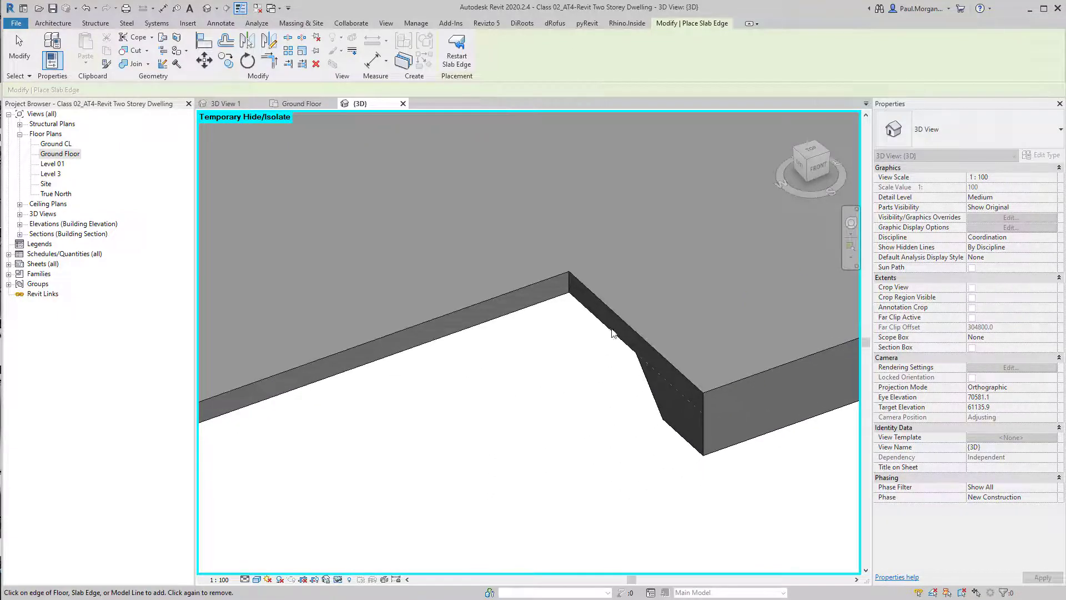
{"action": "left_click", "coordinate": [613, 333]}
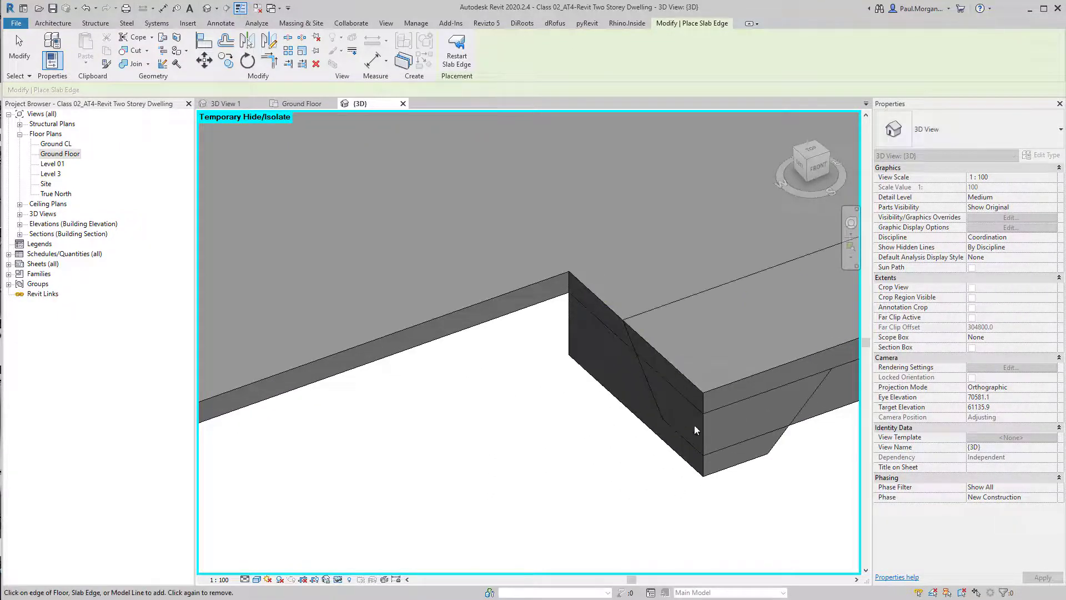
{"action": "scroll", "coordinate": [771, 457], "scroll_direction": "up", "scroll_amount": 1}
{"action": "middle_click_drag", "start_coordinate": [771, 458], "coordinate": [646, 500]}
{"action": "scroll", "coordinate": [723, 459], "scroll_direction": "down", "scroll_amount": 2}
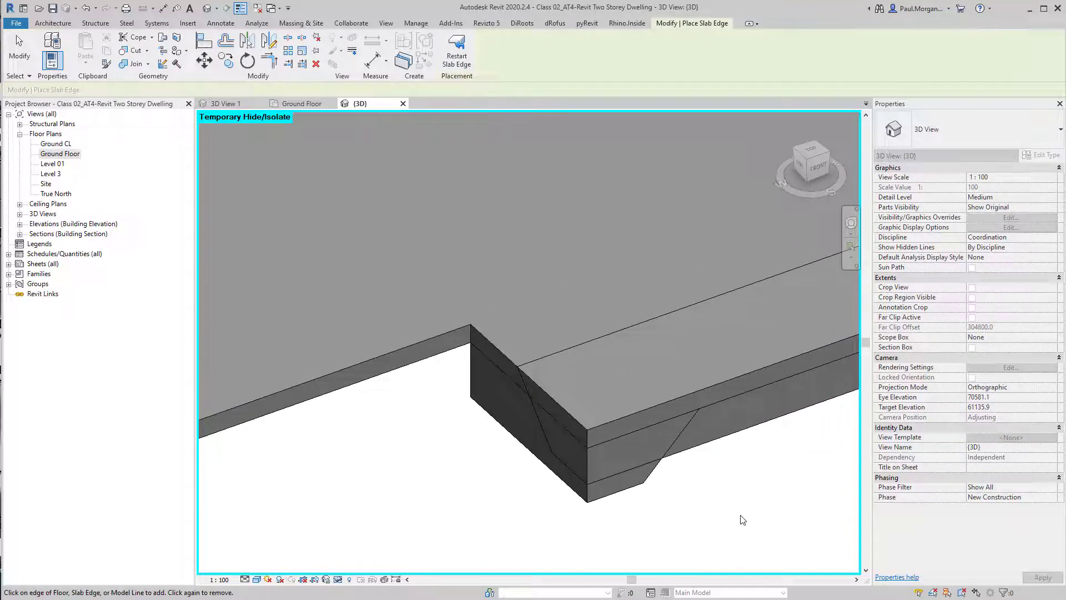
{"action": "middle_click_drag", "start_coordinate": [422, 417], "coordinate": [626, 404]}
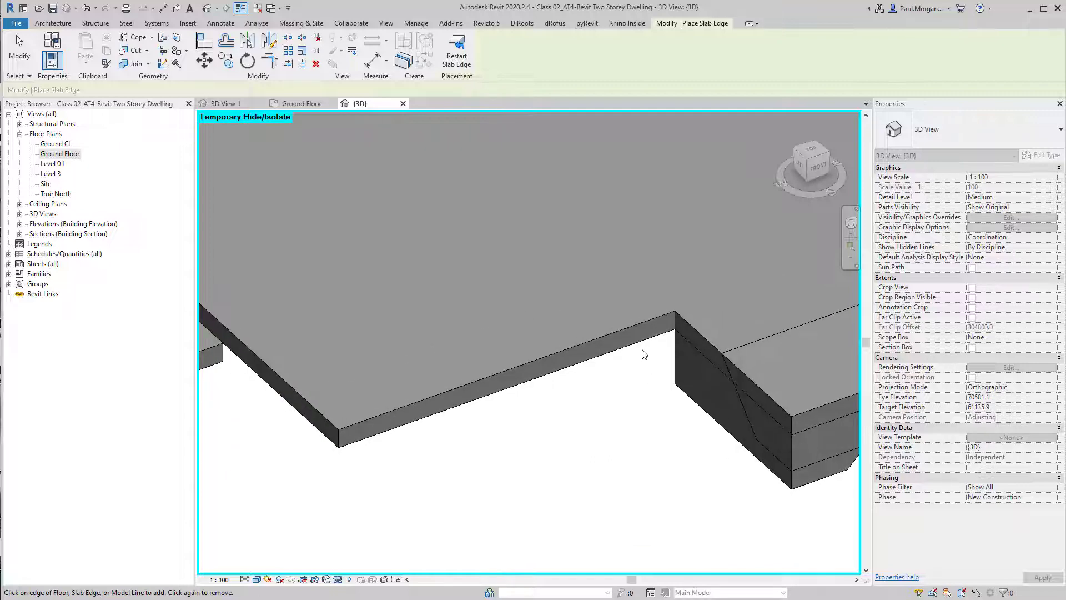
{"action": "left_click", "coordinate": [644, 345]}
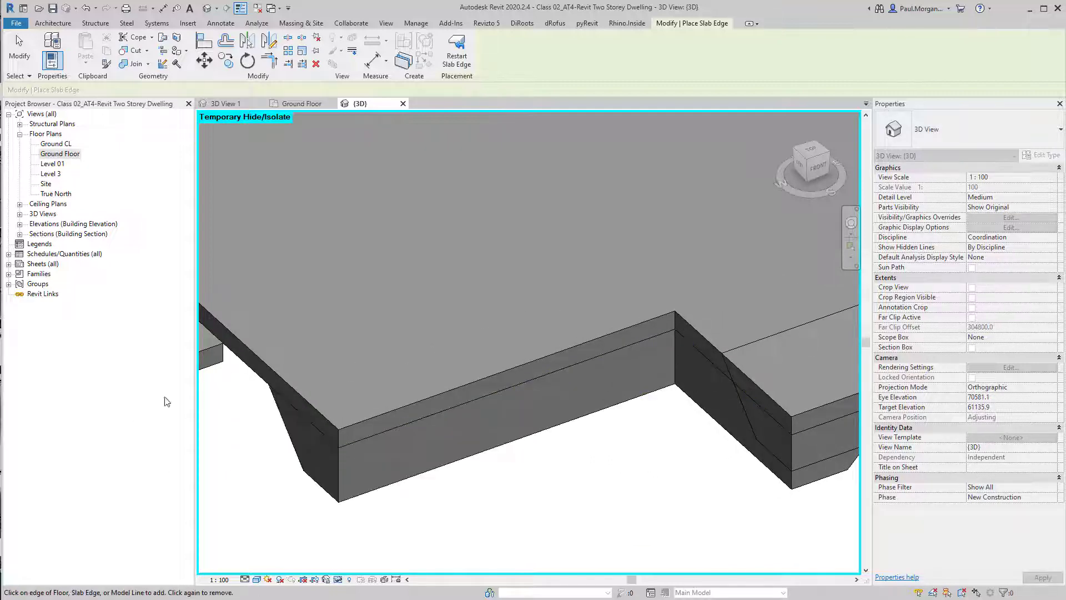
{"action": "left_click", "coordinate": [300, 409]}
{"action": "scroll", "coordinate": [421, 464], "scroll_direction": "down", "scroll_amount": 3}
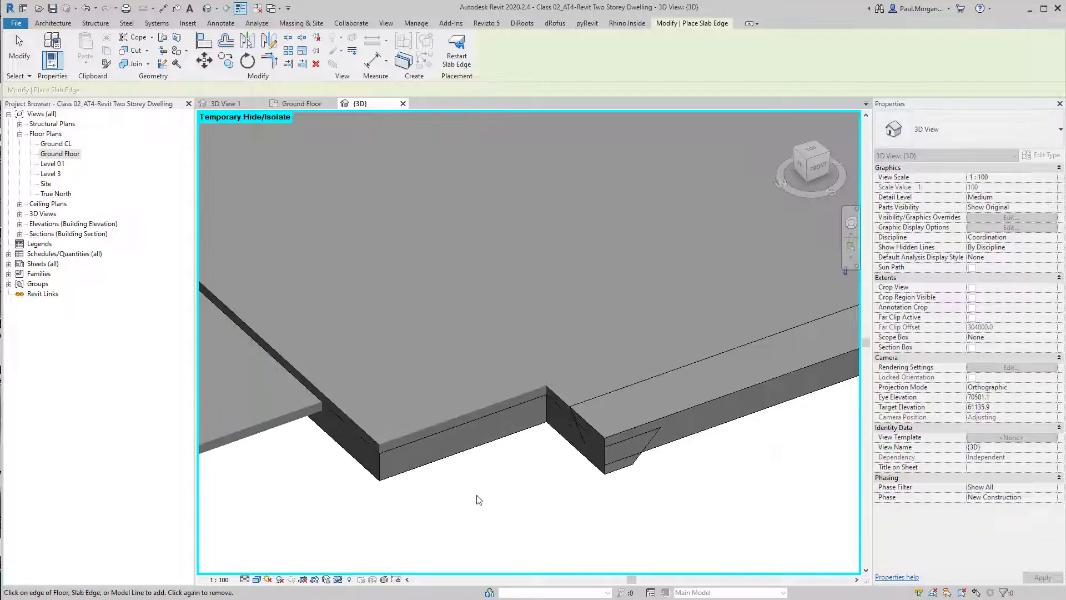
{"action": "middle_click_drag", "start_coordinate": [479, 499], "coordinate": [449, 329], "text": "shift"}
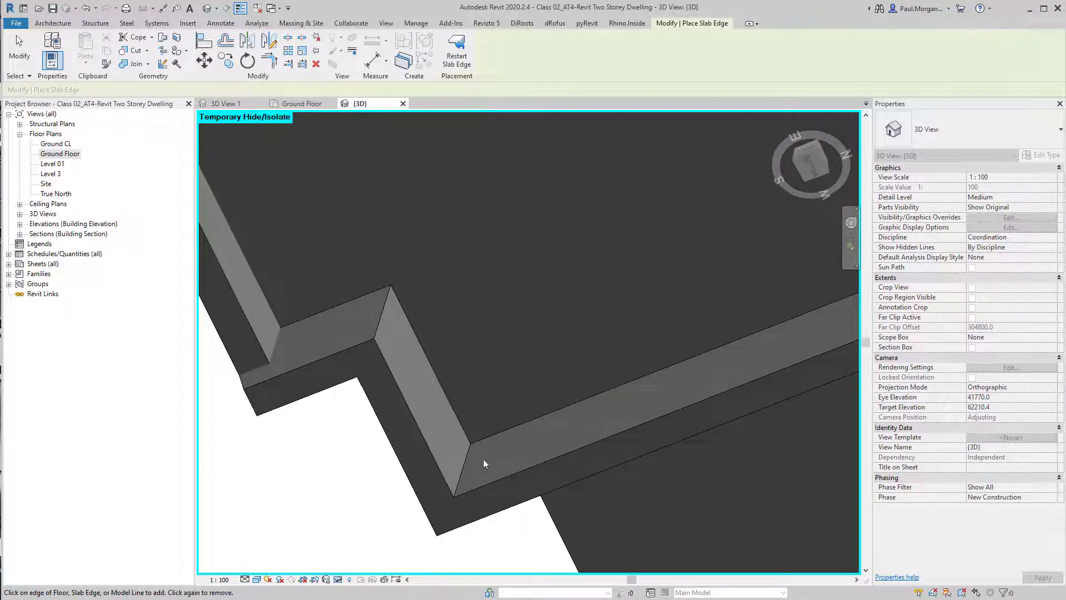
{"action": "middle_click_drag", "start_coordinate": [421, 455], "coordinate": [549, 398], "text": "shift"}
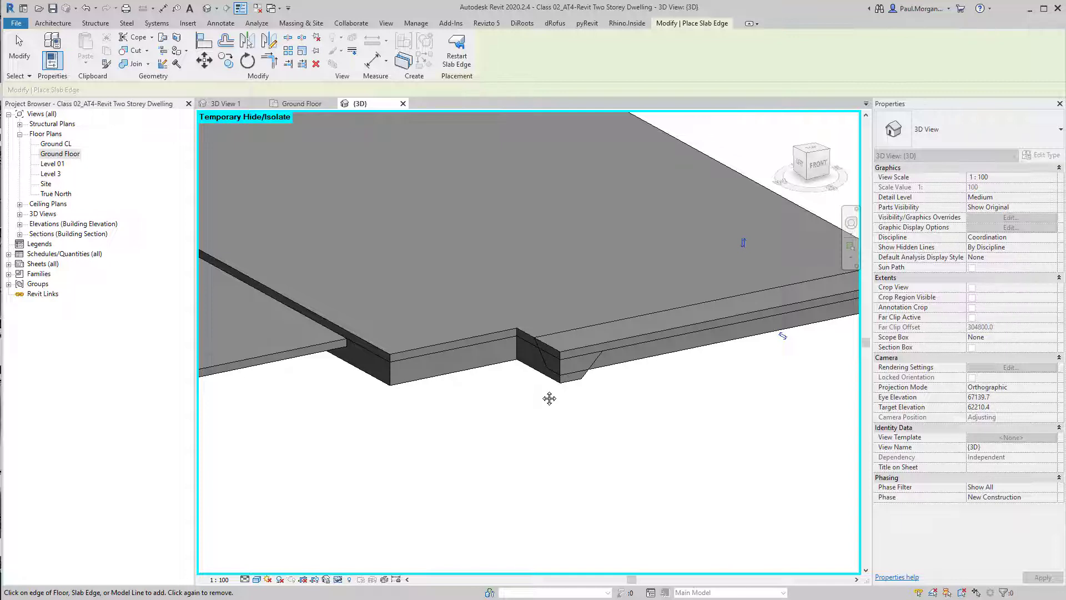
{"action": "middle_click_drag", "start_coordinate": [549, 398], "coordinate": [540, 423], "text": "shift"}
{"action": "scroll", "coordinate": [515, 373], "scroll_direction": "up", "scroll_amount": 1}
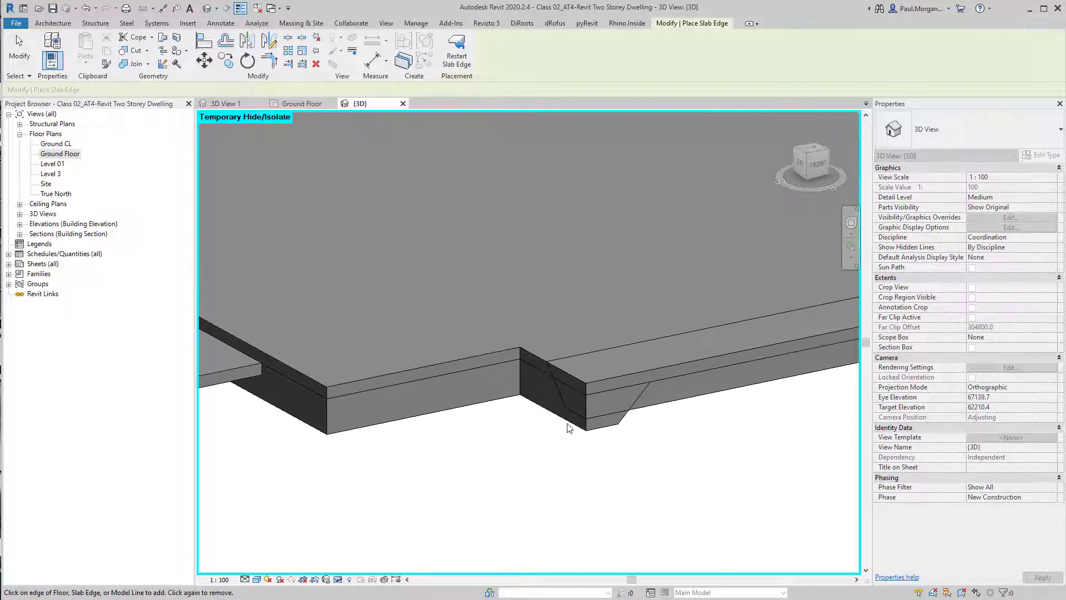
{"action": "scroll", "coordinate": [588, 433], "scroll_direction": "down", "scroll_amount": 1}
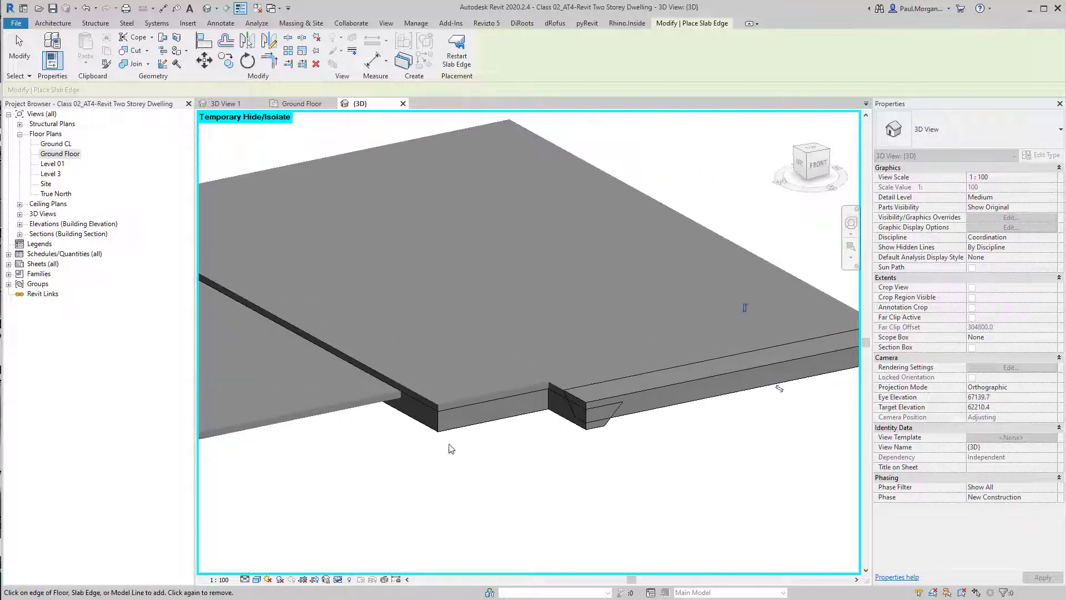
{"action": "scroll", "coordinate": [564, 422], "scroll_direction": "up", "scroll_amount": 2}
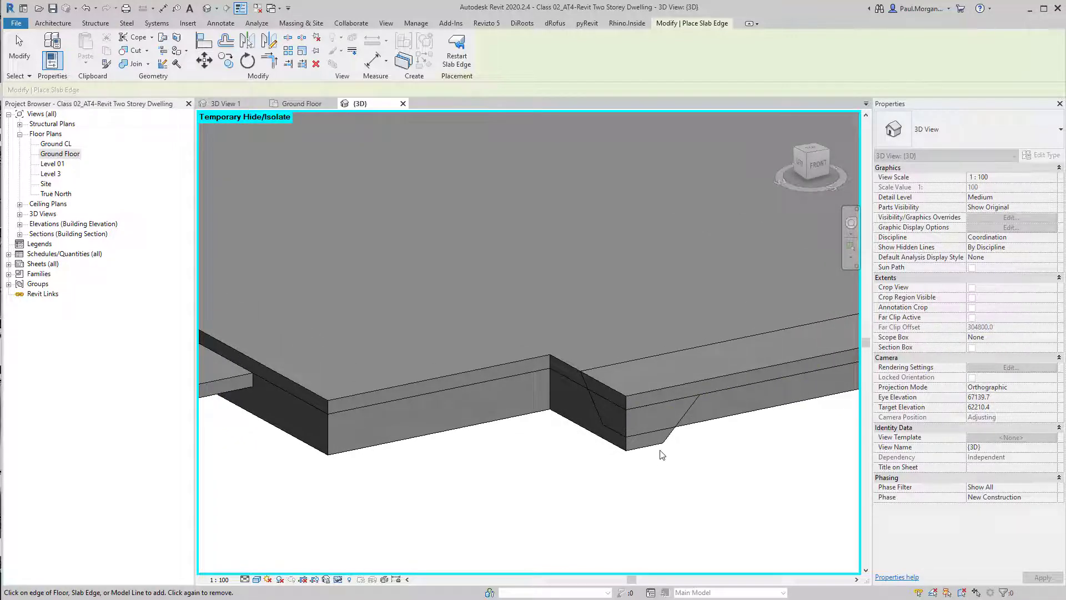
{"action": "middle_click_drag", "start_coordinate": [593, 463], "coordinate": [661, 478]}
{"action": "key", "text": "Escape"}
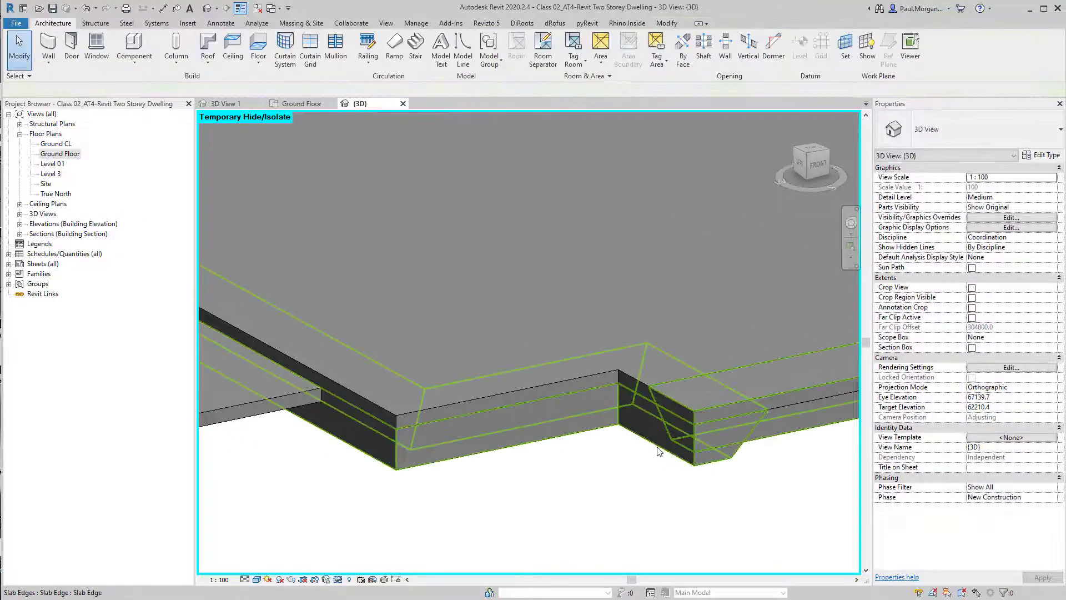
Select the placed slab edges and delete them
{"action": "left_click", "coordinate": [658, 447]}
{"action": "scroll", "coordinate": [694, 444], "scroll_direction": "down", "scroll_amount": 2}
{"action": "middle_click_drag", "start_coordinate": [752, 466], "coordinate": [619, 499]}
{"action": "key", "text": "Delete"}
{"action": "scroll", "coordinate": [595, 465], "scroll_direction": "down", "scroll_amount": 1}
{"action": "scroll", "coordinate": [605, 497], "scroll_direction": "down", "scroll_amount": 2}
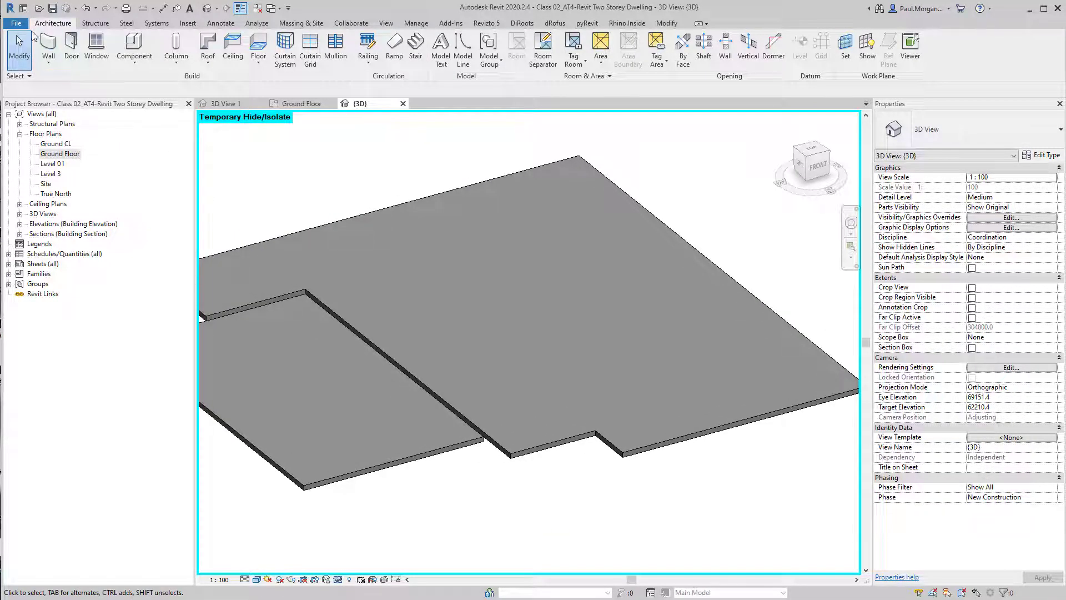
Create a new family from the Metric Profile template
{"action": "left_click", "coordinate": [16, 22]}
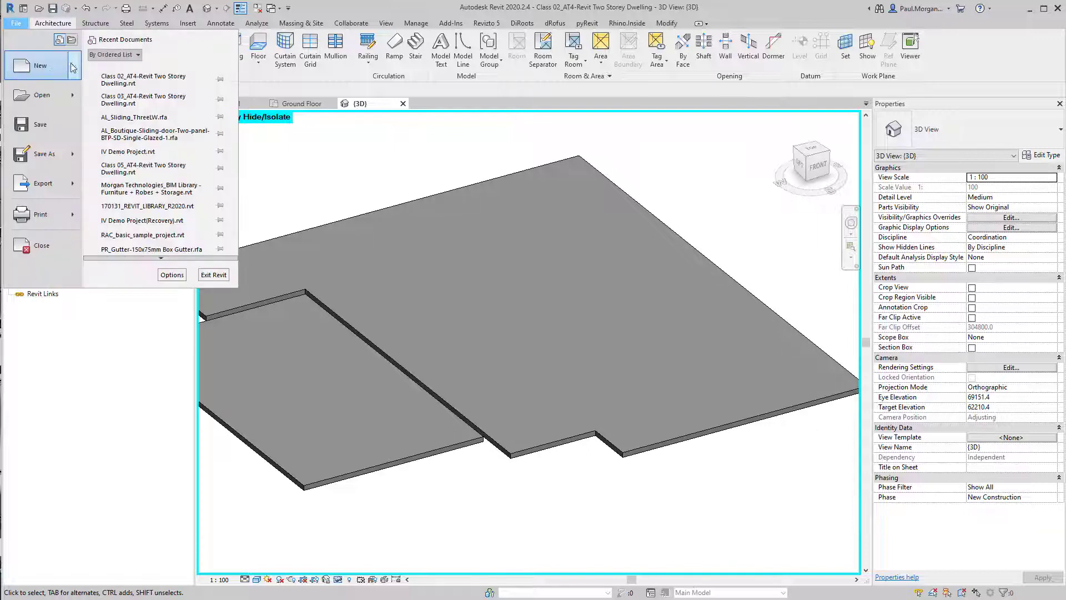
{"action": "mouse_move", "coordinate": [73, 68]}
{"action": "left_click", "coordinate": [128, 94]}
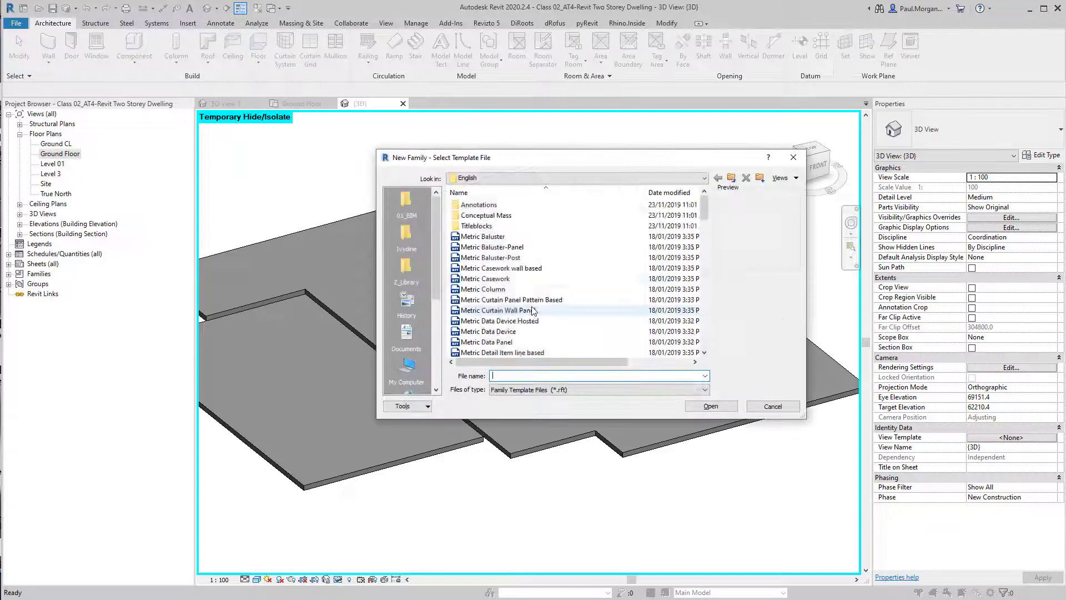
{"action": "scroll", "coordinate": [533, 311], "scroll_direction": "down", "scroll_amount": 12}
{"action": "left_click", "coordinate": [497, 278]}
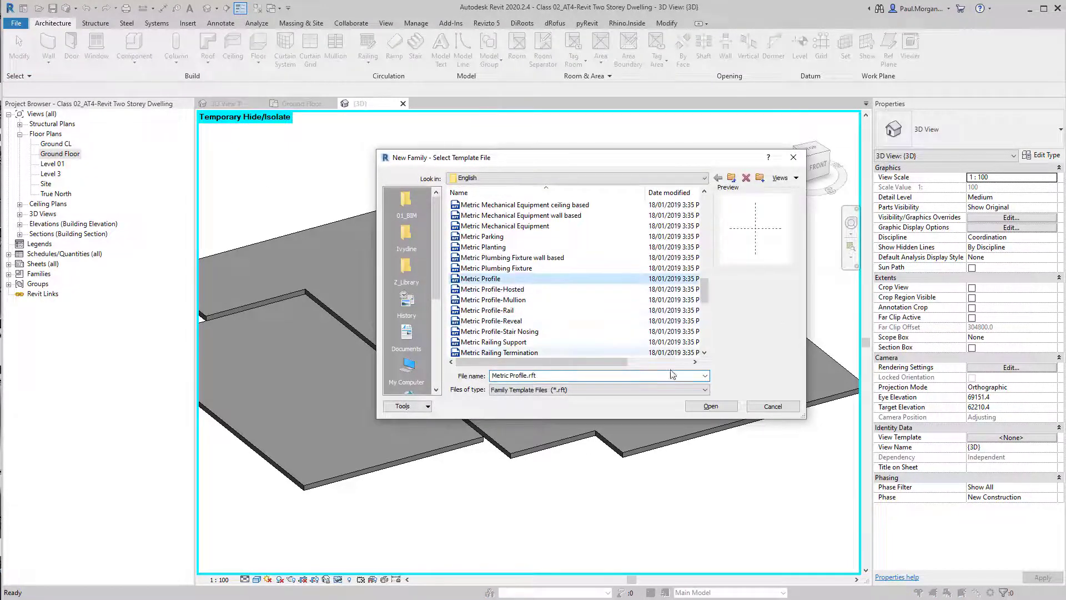
{"action": "left_click", "coordinate": [710, 406]}
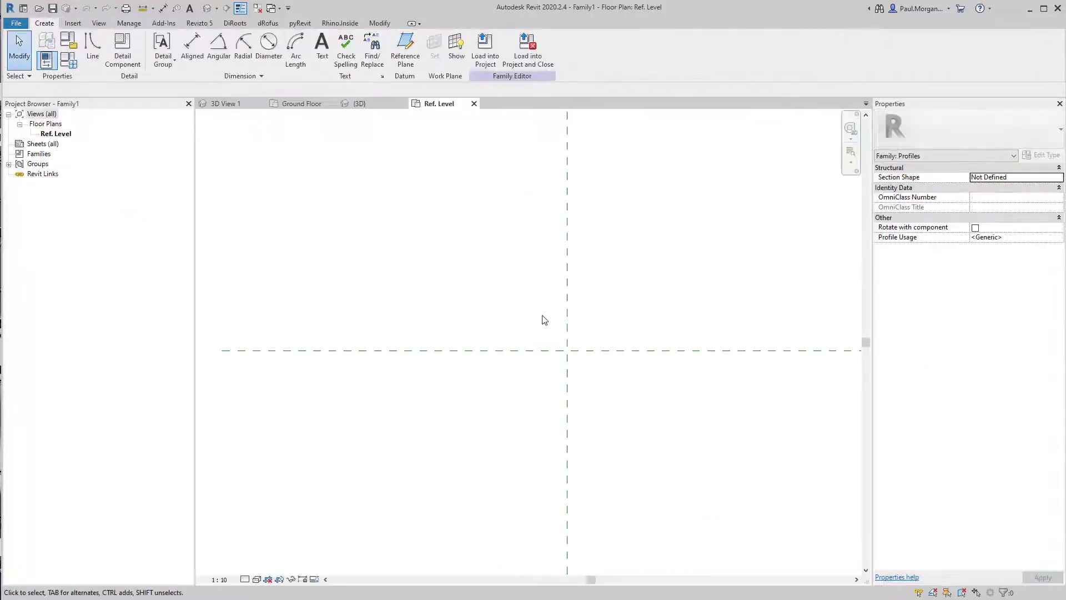
{"action": "middle_click_drag", "start_coordinate": [615, 441], "coordinate": [623, 398]}
{"action": "middle_click_drag", "start_coordinate": [596, 347], "coordinate": [562, 382]}
{"action": "key", "text": "ctrl"}
{"action": "key", "text": "ctrl"}
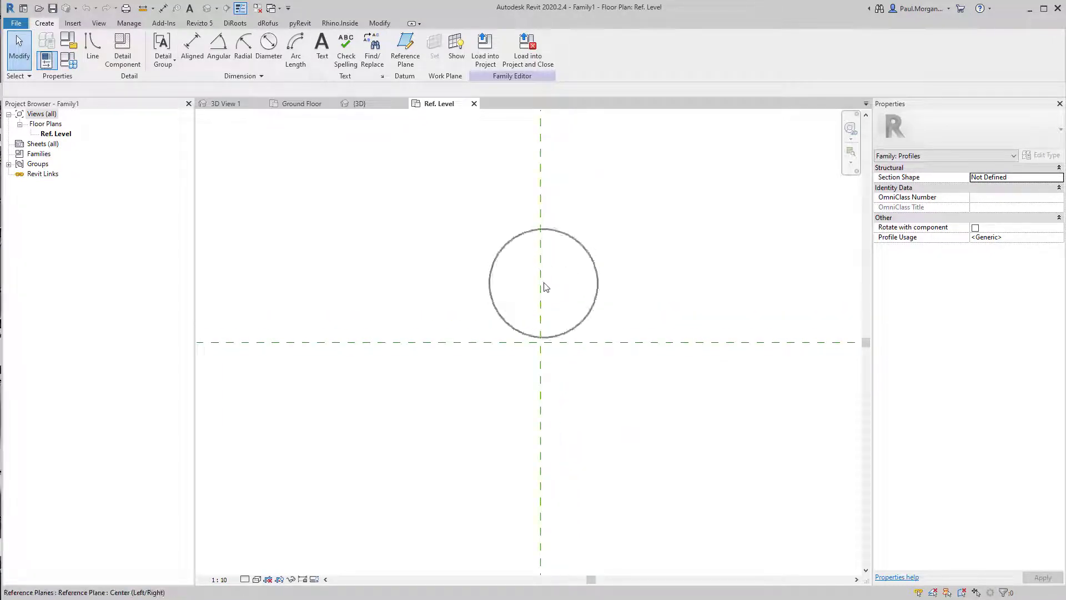
{"action": "key", "text": "ctrl"}
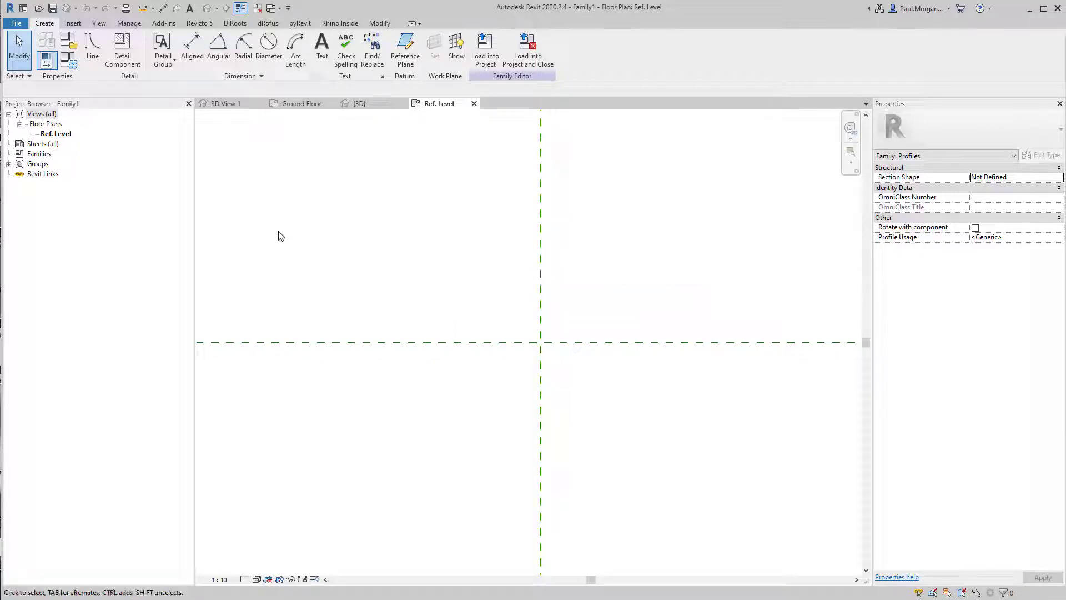
{"action": "left_click", "coordinate": [92, 55]}
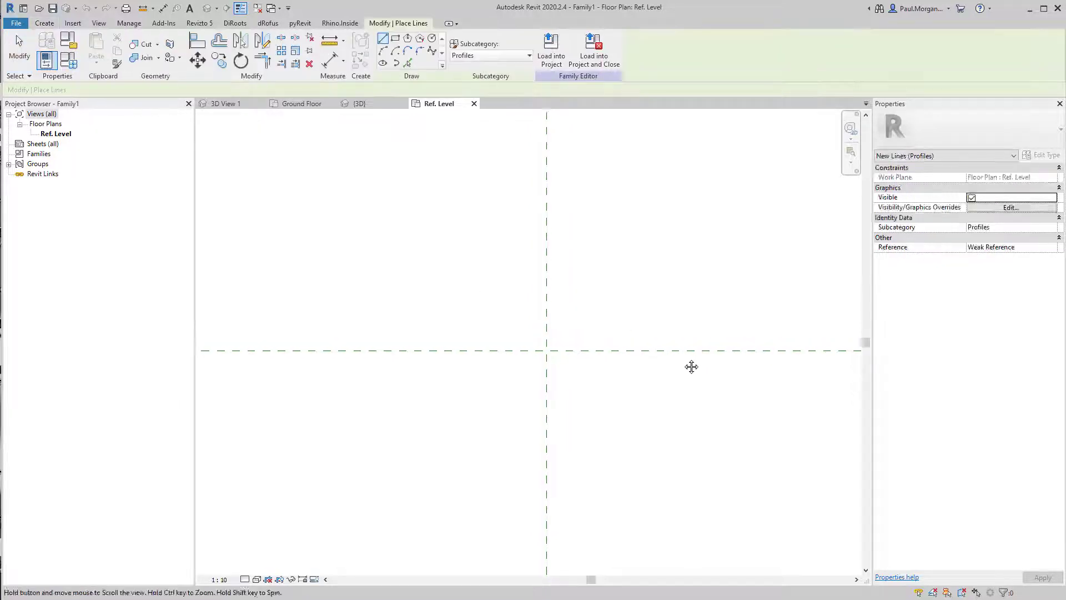
{"action": "key", "text": "Escape"}
Draw two vertical reference planes, one on each side of the centre vertical plane
{"action": "key", "text": "r"}
{"action": "key", "text": "p"}
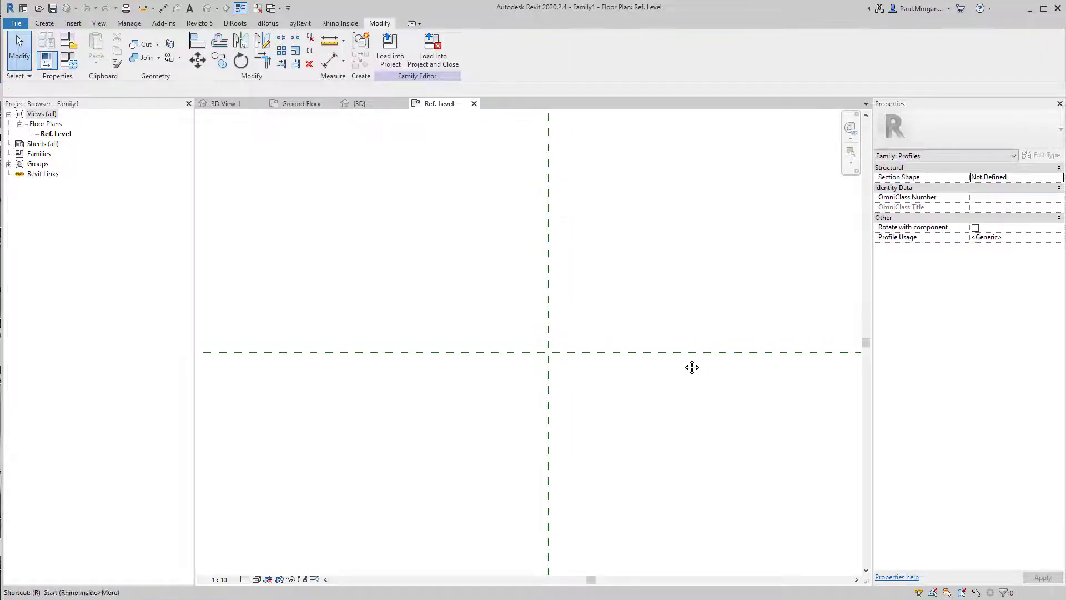
{"action": "left_click", "coordinate": [641, 297]}
{"action": "left_click", "coordinate": [640, 466]}
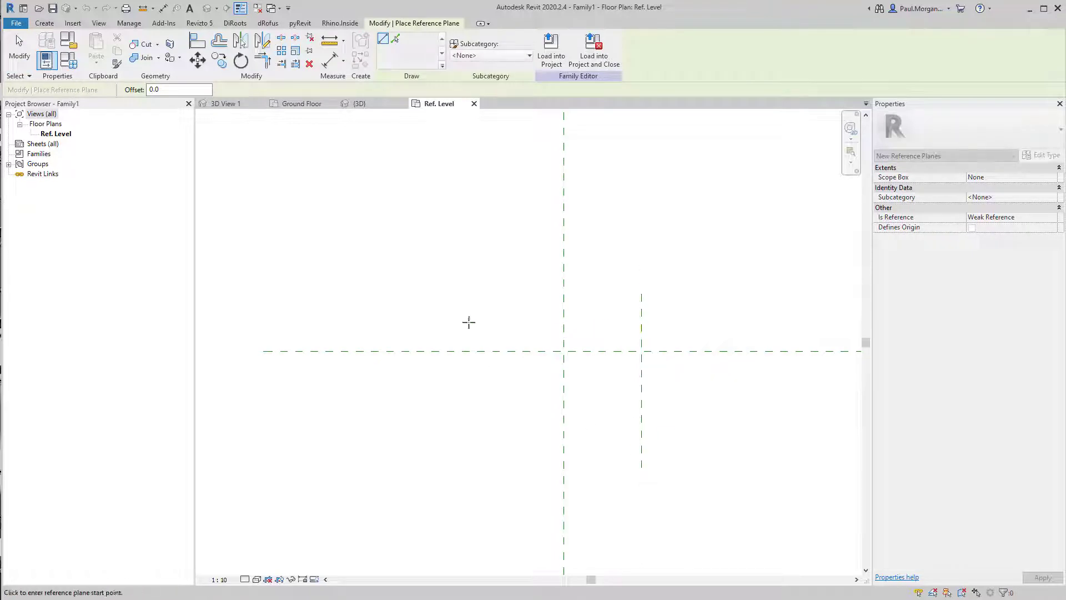
{"action": "left_click", "coordinate": [481, 296]}
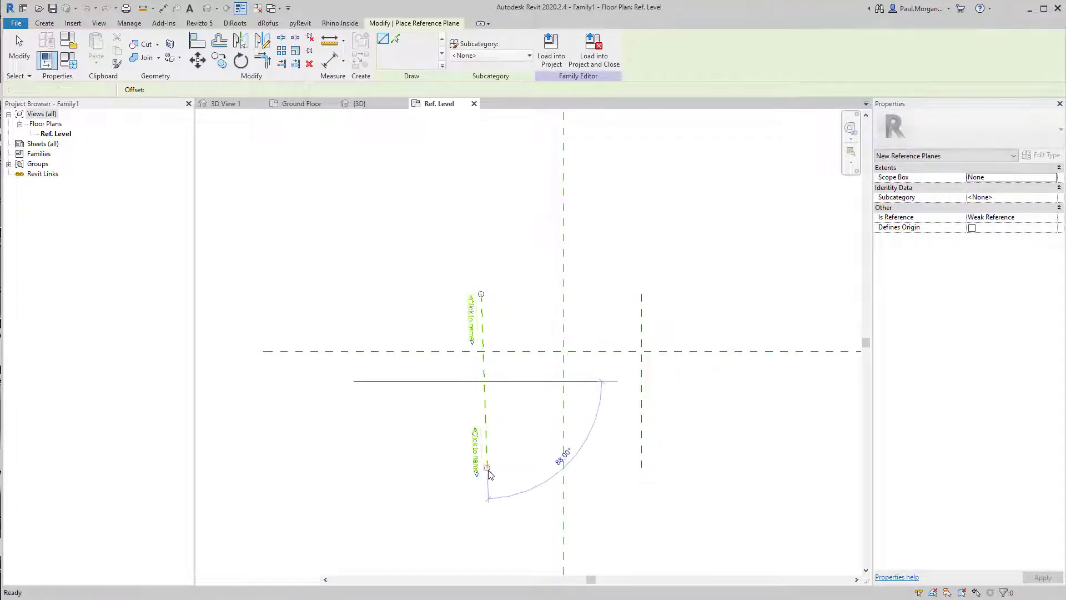
{"action": "key", "text": "Escape"}
{"action": "left_click", "coordinate": [476, 295]}
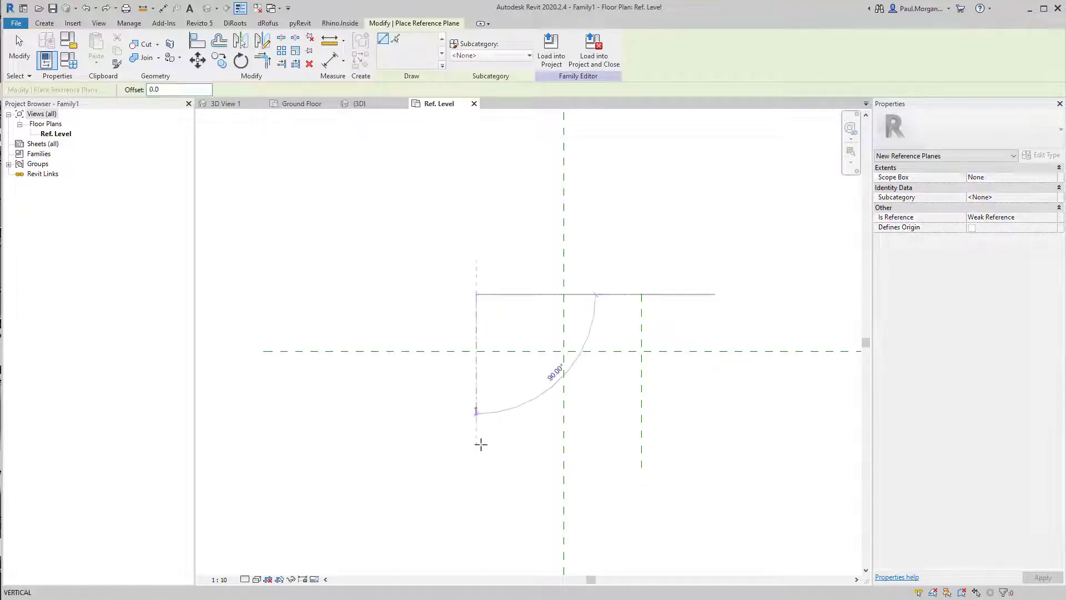
{"action": "left_click", "coordinate": [476, 474]}
Draw a long horizontal reference plane below the centre plane and a short horizontal plane just below the centre
{"action": "left_click", "coordinate": [444, 459]}
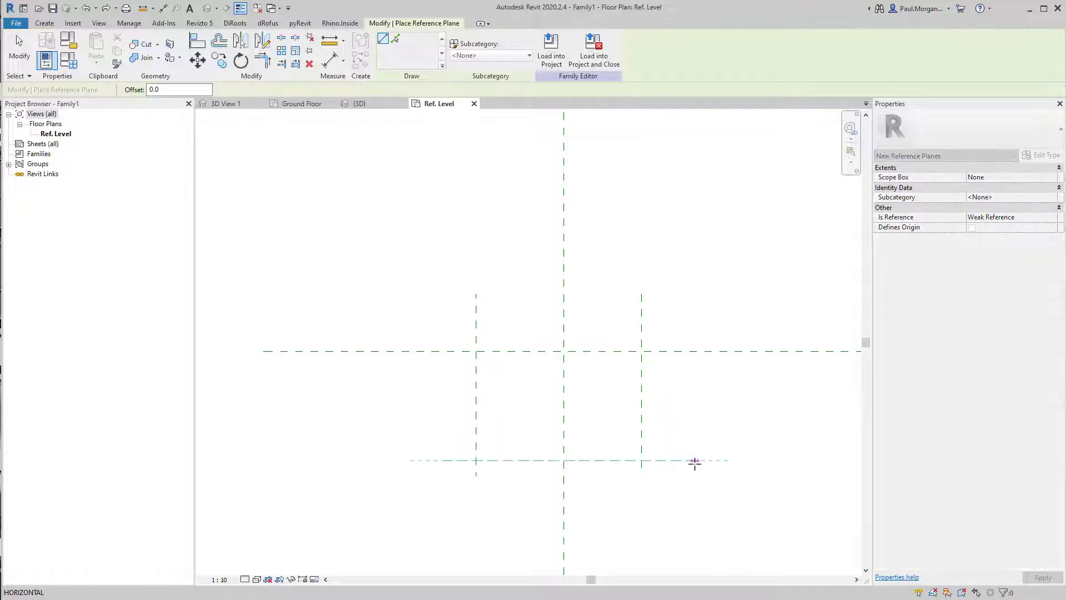
{"action": "left_click", "coordinate": [695, 460]}
{"action": "middle_click_drag", "start_coordinate": [526, 406], "coordinate": [539, 413]}
{"action": "left_click", "coordinate": [449, 385]}
{"action": "left_click", "coordinate": [551, 384]}
{"action": "left_click", "coordinate": [525, 325]}
{"action": "key", "text": "Escape"}
{"action": "key", "text": "Escape"}
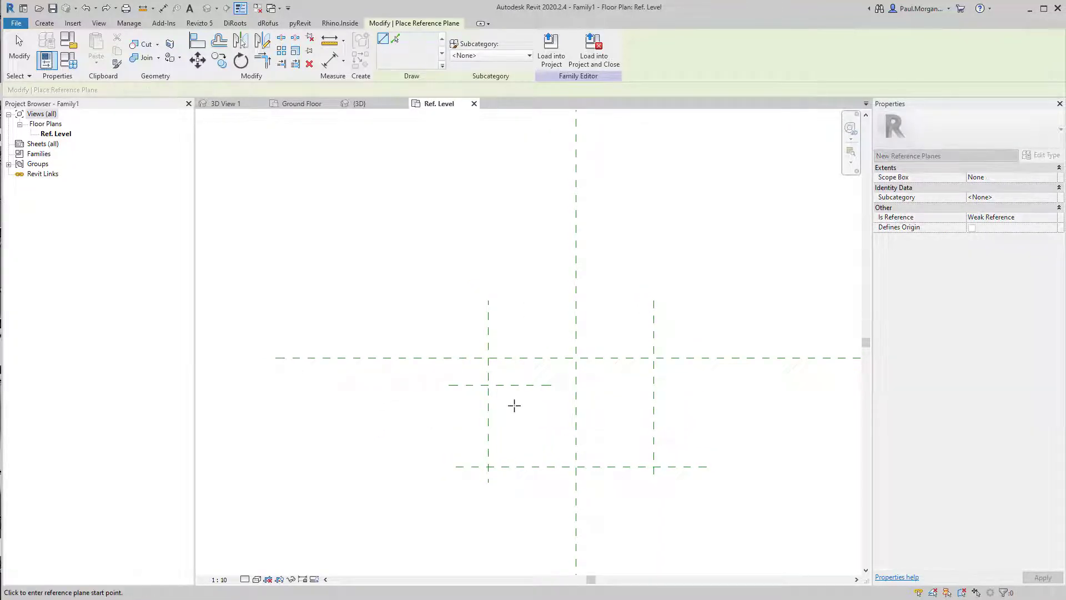
Dimension the right vertical reference plane from the centre plane and set the distance to 150
{"action": "middle_click_drag", "start_coordinate": [587, 450], "coordinate": [624, 433]}
{"action": "key", "text": "d"}
{"action": "key", "text": "i"}
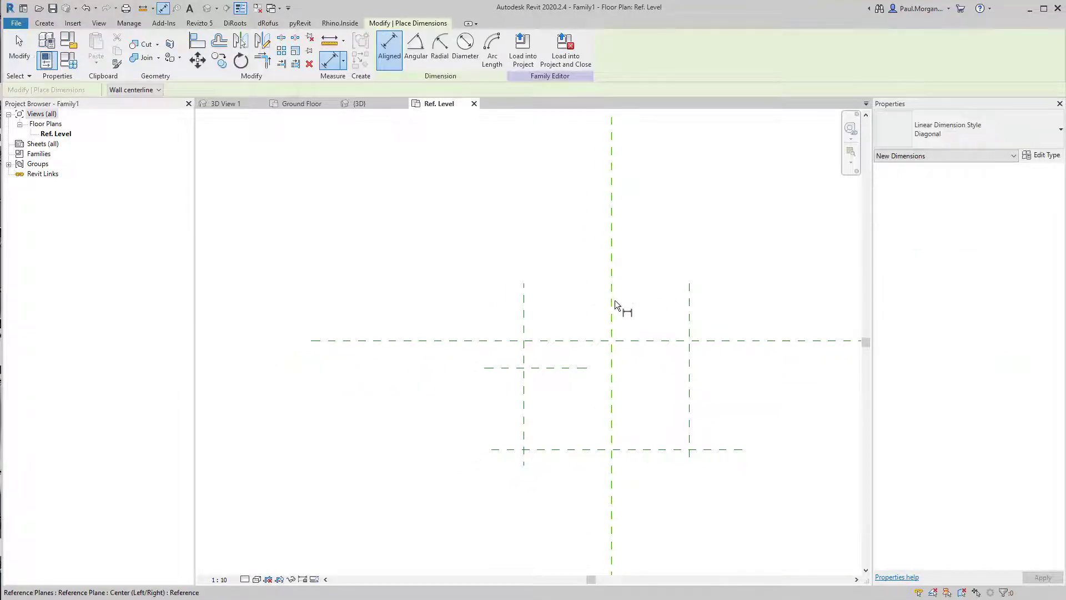
{"action": "left_click", "coordinate": [612, 304]}
{"action": "left_click", "coordinate": [691, 317]}
{"action": "left_click", "coordinate": [694, 299]}
{"action": "key", "text": "Escape"}
{"action": "key", "text": "Escape"}
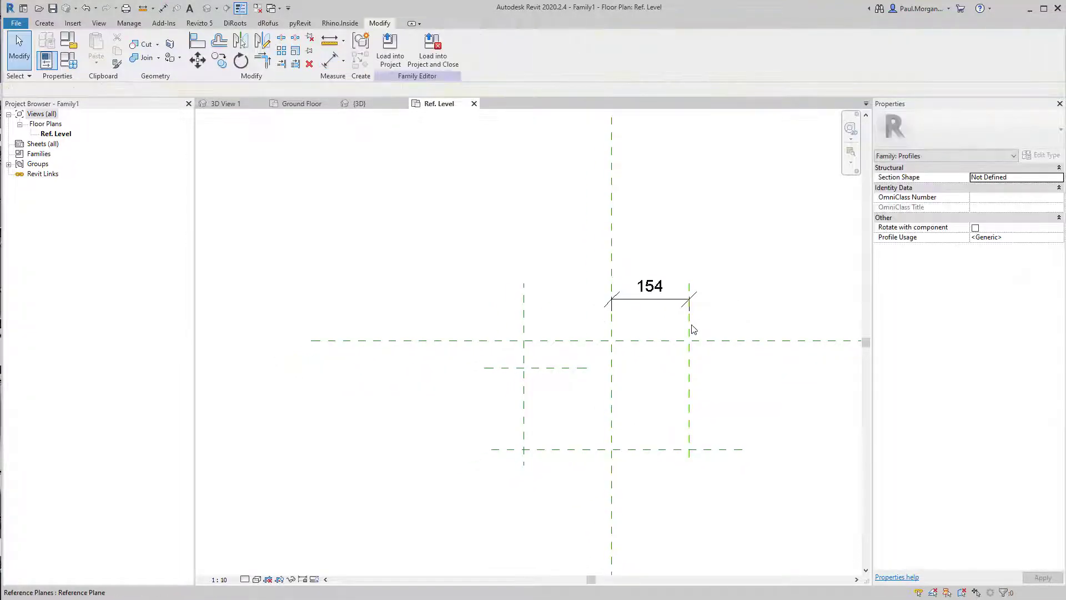
{"action": "left_click", "coordinate": [690, 325]}
{"action": "left_click", "coordinate": [651, 288]}
{"action": "type", "text": "150"}
{"action": "key", "text": "Return"}
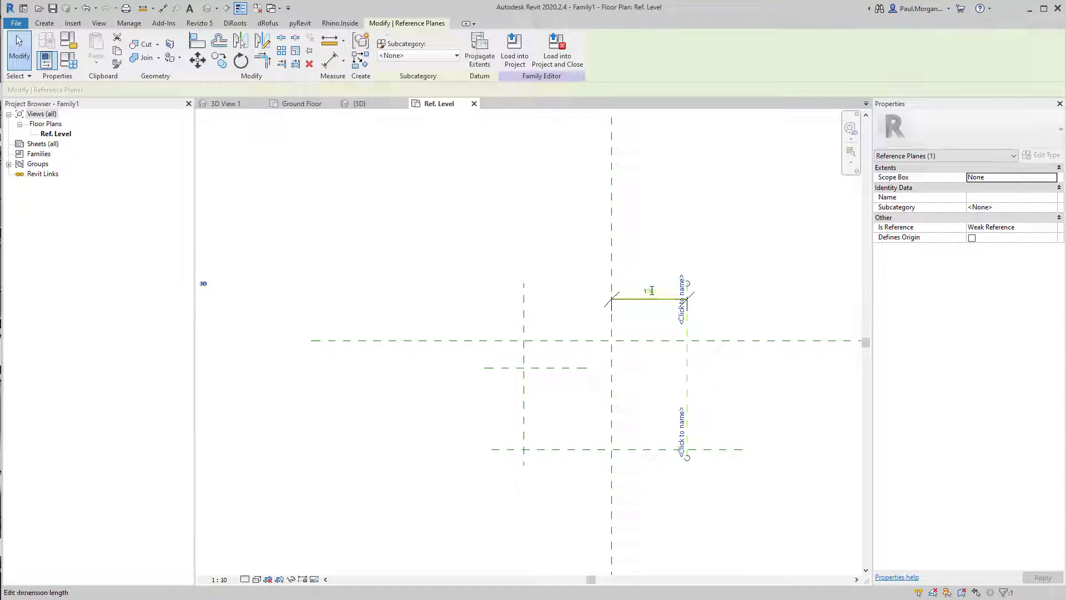
Dimension the lower horizontal reference plane from the centre plane and set the distance to 350
{"action": "key", "text": "d"}
{"action": "key", "text": "i"}
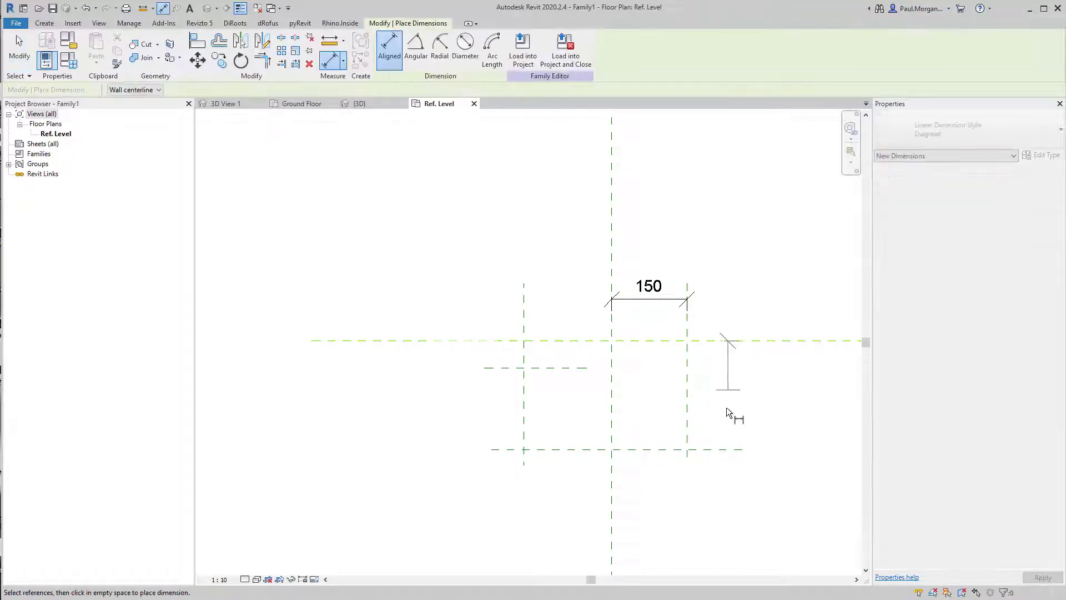
{"action": "left_click", "coordinate": [732, 449]}
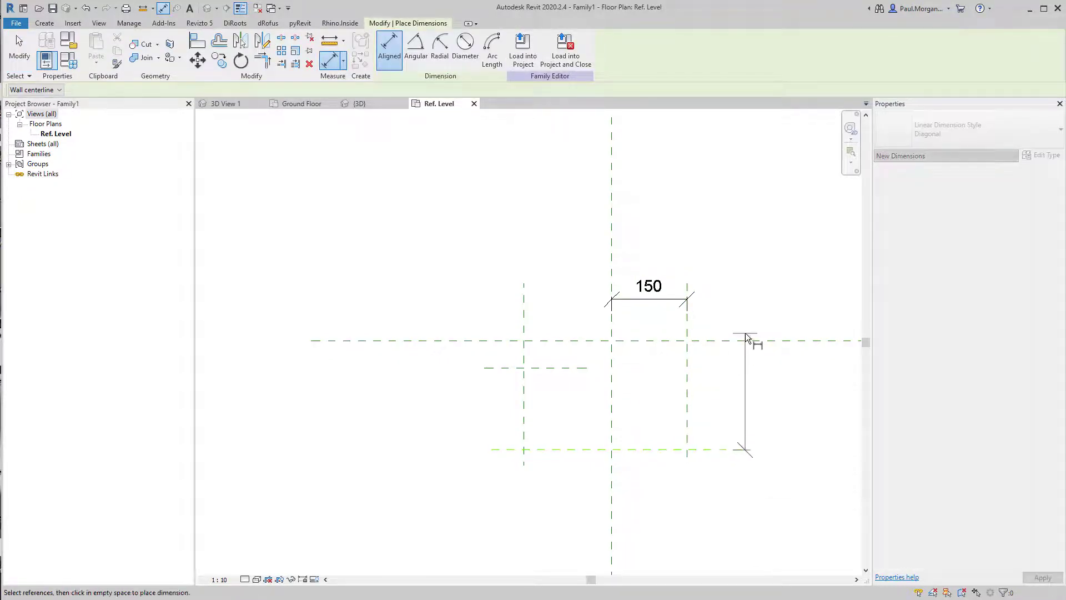
{"action": "left_click", "coordinate": [743, 340]}
{"action": "left_click", "coordinate": [746, 307]}
{"action": "key", "text": "Escape"}
{"action": "key", "text": "Escape"}
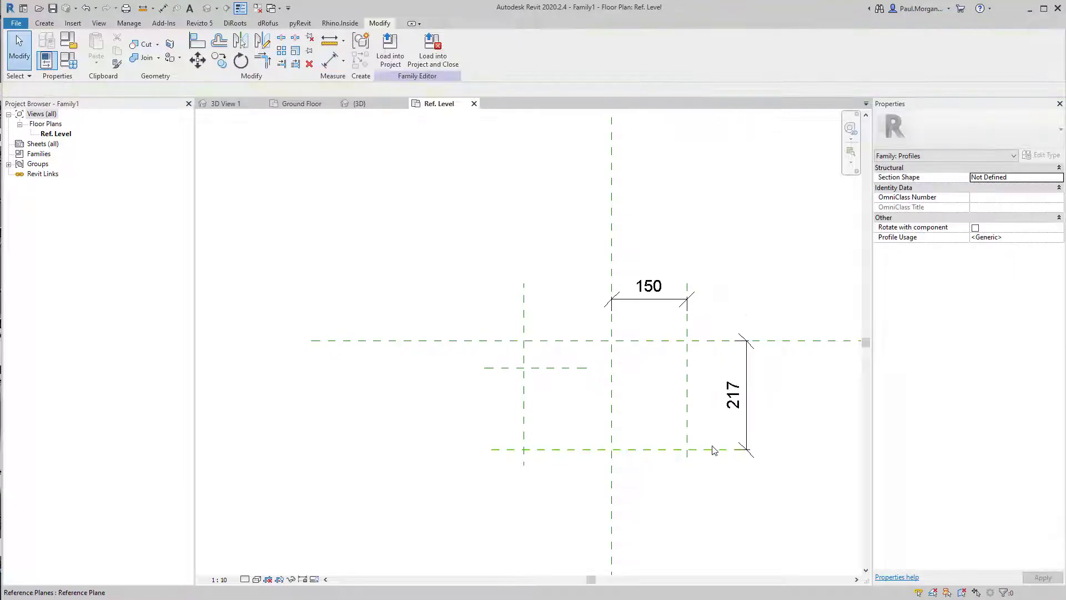
{"action": "left_click", "coordinate": [715, 449]}
{"action": "left_click", "coordinate": [744, 395]}
{"action": "key", "text": "Return"}
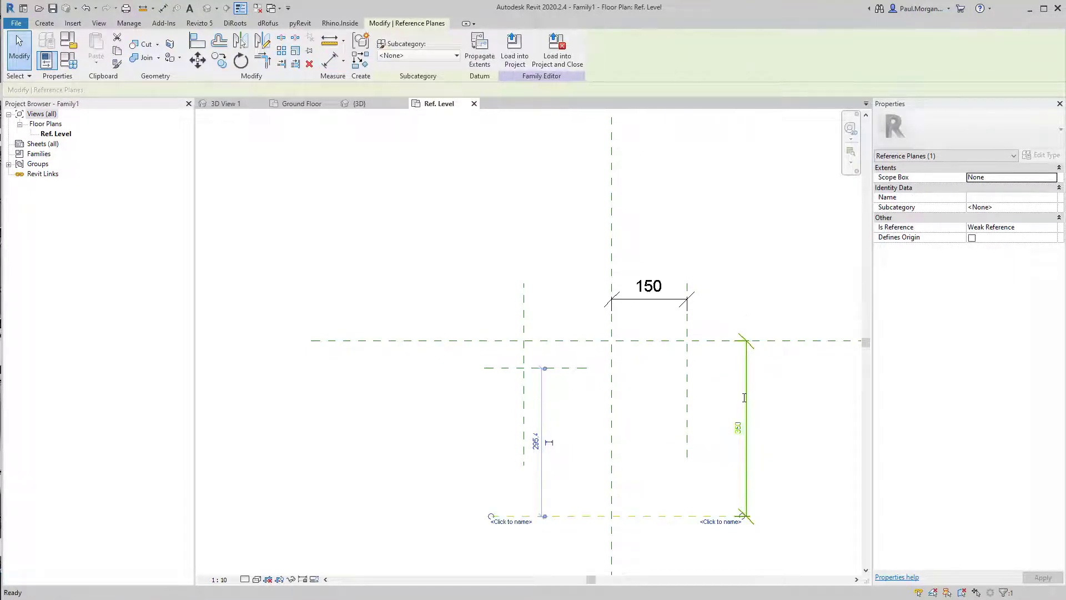
Extend the ends of the vertical reference planes down past the lower horizontal plane
{"action": "left_click", "coordinate": [693, 420]}
{"action": "left_click", "coordinate": [684, 448]}
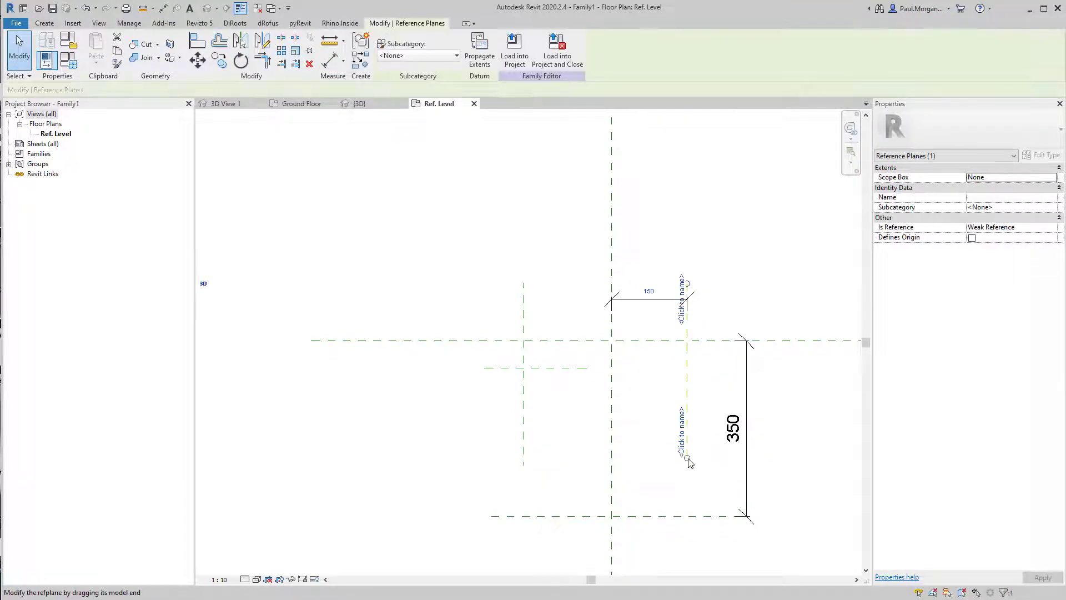
{"action": "left_click", "coordinate": [590, 495]}
{"action": "left_click", "coordinate": [524, 425]}
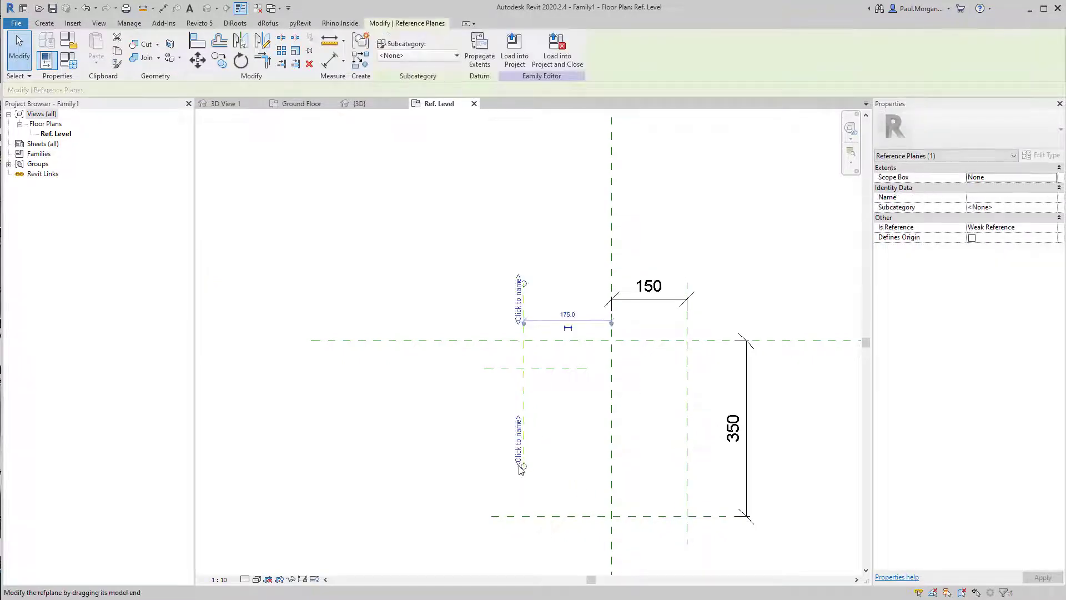
{"action": "left_click_drag", "start_coordinate": [523, 466], "coordinate": [541, 517]}
{"action": "middle_click_drag", "start_coordinate": [546, 451], "coordinate": [565, 457]}
Dimension the left vertical reference plane from the centre plane and set the distance to 325
{"action": "key", "text": "d"}
{"action": "key", "text": "i"}
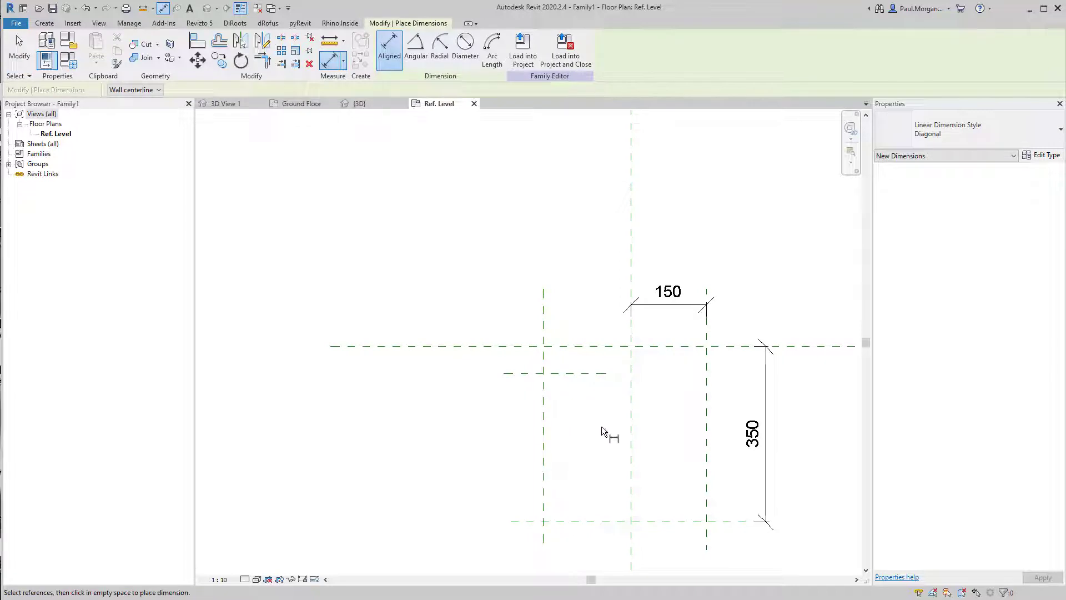
{"action": "left_click", "coordinate": [631, 324]}
{"action": "left_click", "coordinate": [541, 334]}
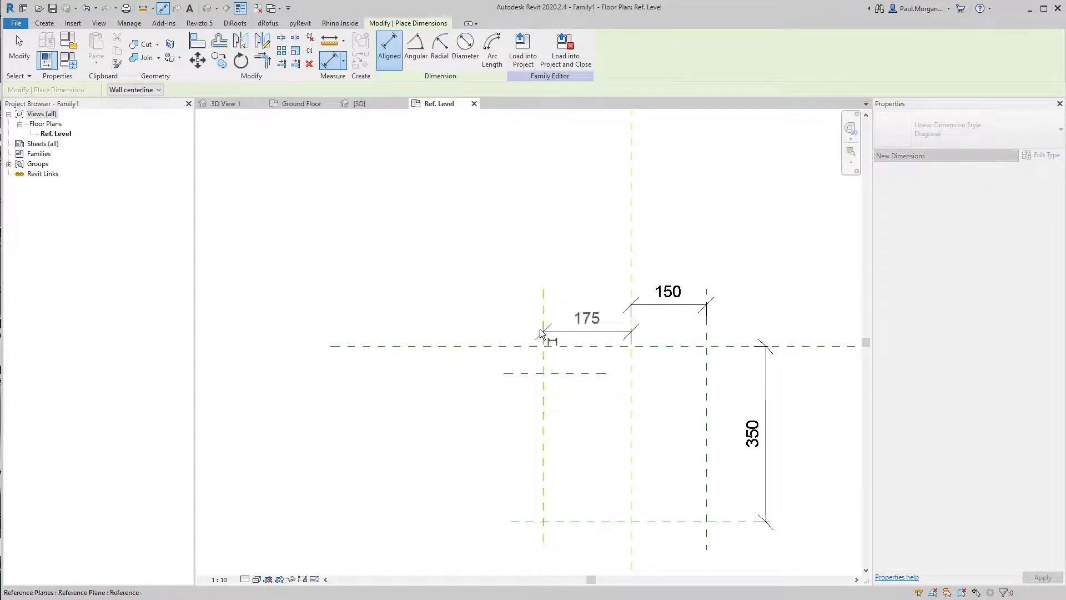
{"action": "left_click", "coordinate": [547, 305]}
{"action": "key", "text": "Escape"}
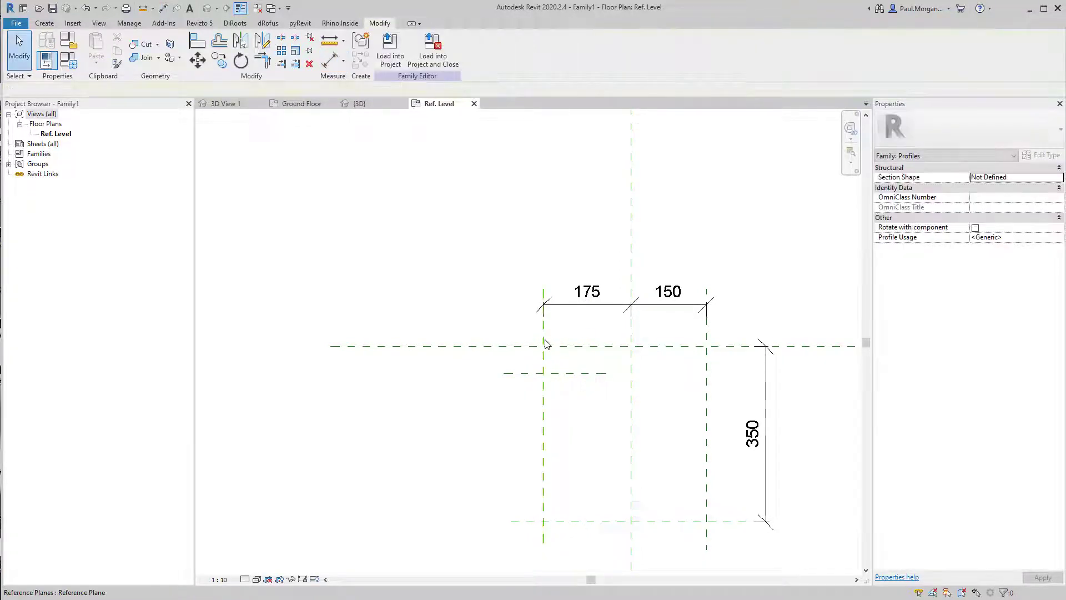
{"action": "left_click", "coordinate": [544, 339]}
{"action": "left_click", "coordinate": [587, 294]}
{"action": "type", "text": "325"}
{"action": "key", "text": "Return"}
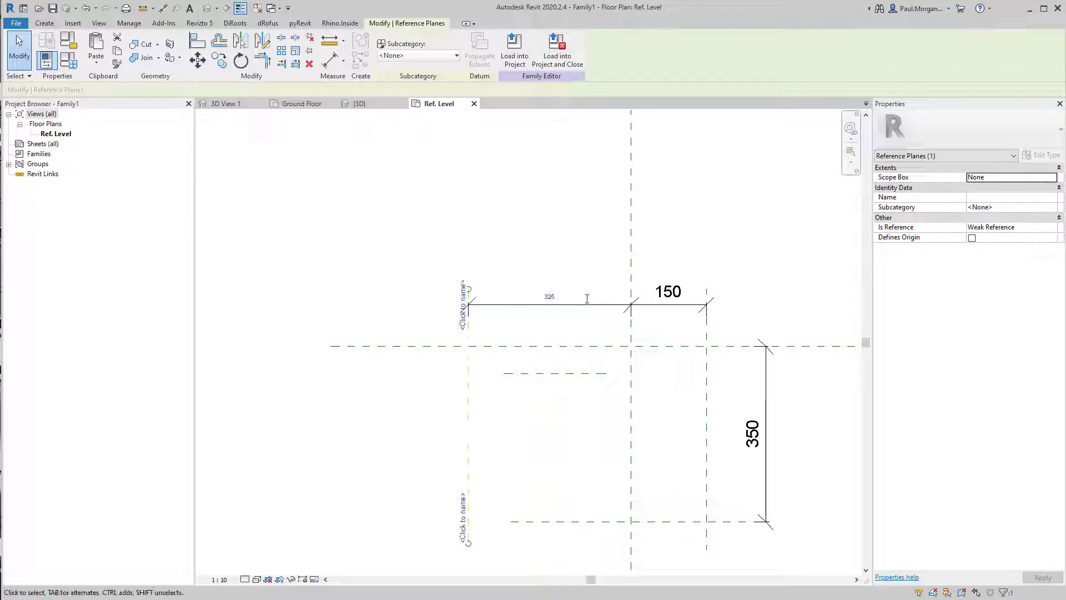
Extend the lower and short horizontal reference planes leftward past the left vertical plane
{"action": "left_click", "coordinate": [571, 502]}
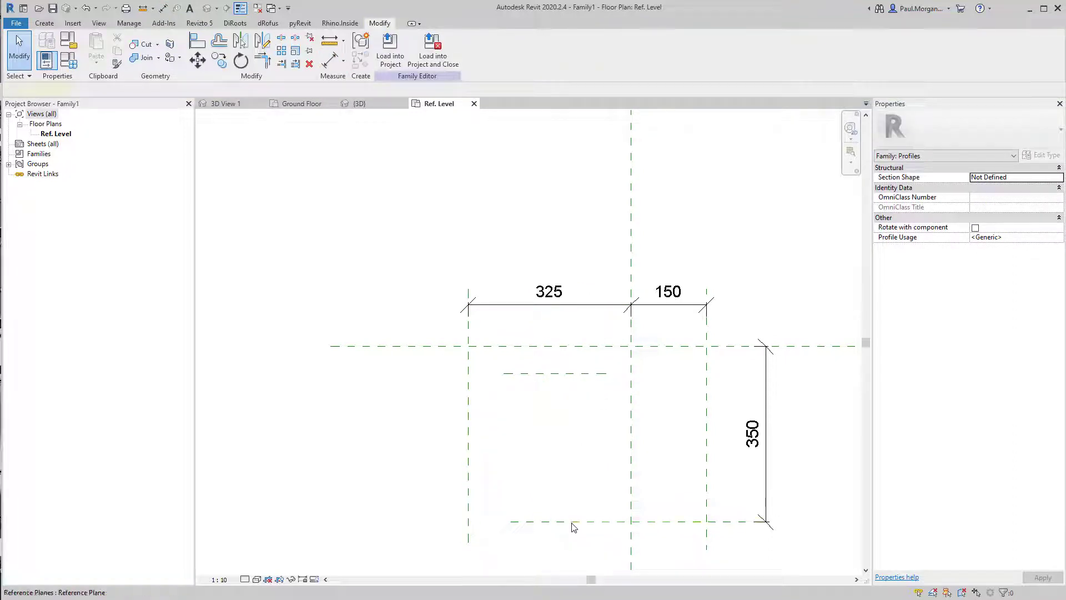
{"action": "left_click", "coordinate": [516, 522]}
{"action": "left_click_drag", "start_coordinate": [510, 522], "coordinate": [429, 522]}
{"action": "left_click", "coordinate": [576, 398]}
{"action": "left_click", "coordinate": [577, 375]}
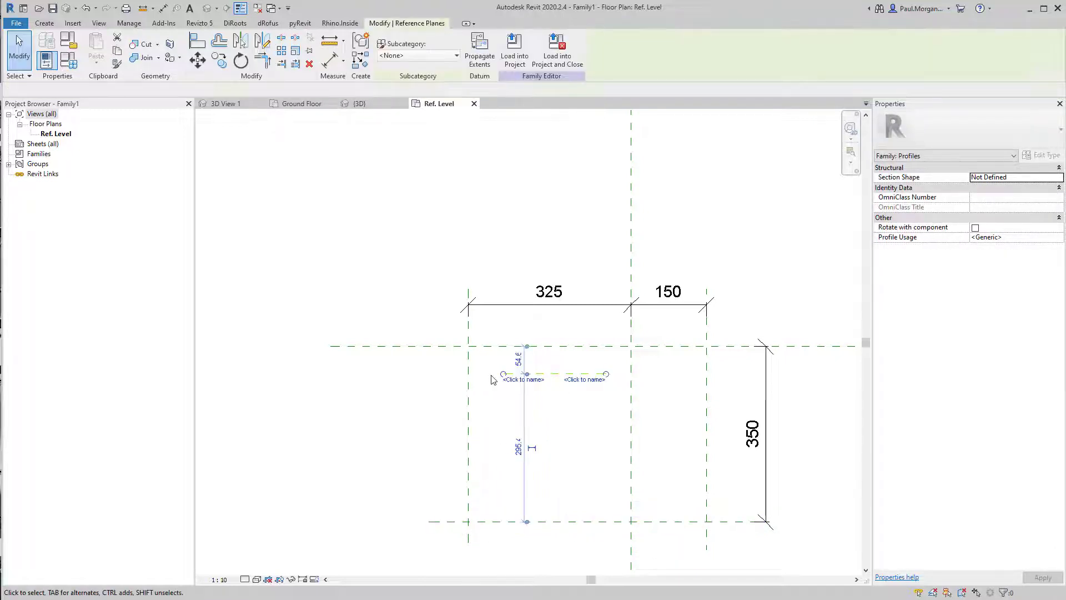
{"action": "left_click_drag", "start_coordinate": [504, 374], "coordinate": [427, 374]}
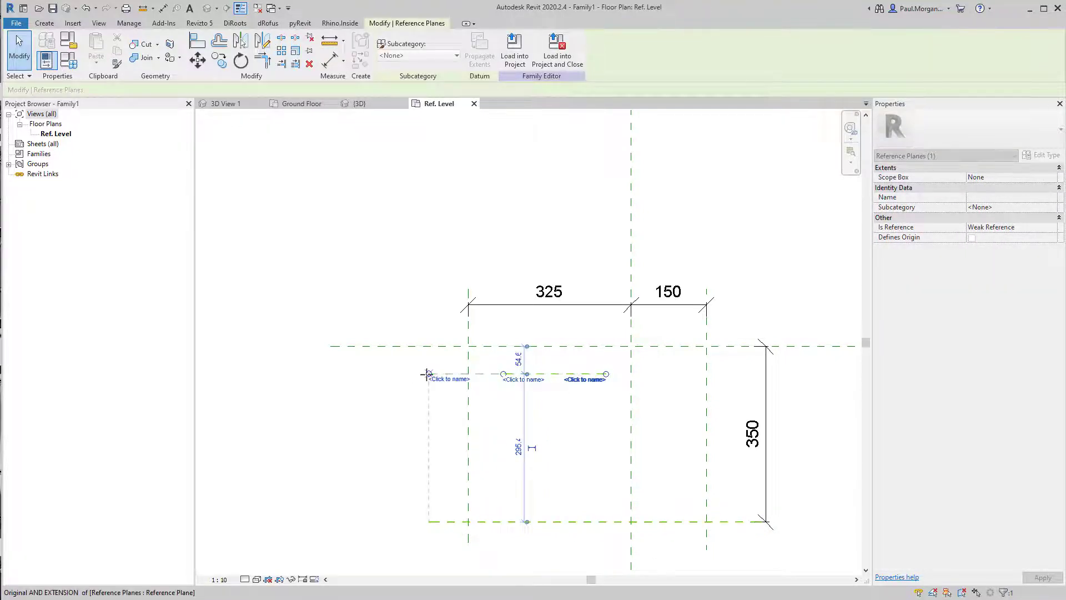
Dimension the short horizontal reference plane from the centre plane and set the distance to 150
{"action": "key", "text": "Escape"}
{"action": "key", "text": "d"}
{"action": "key", "text": "i"}
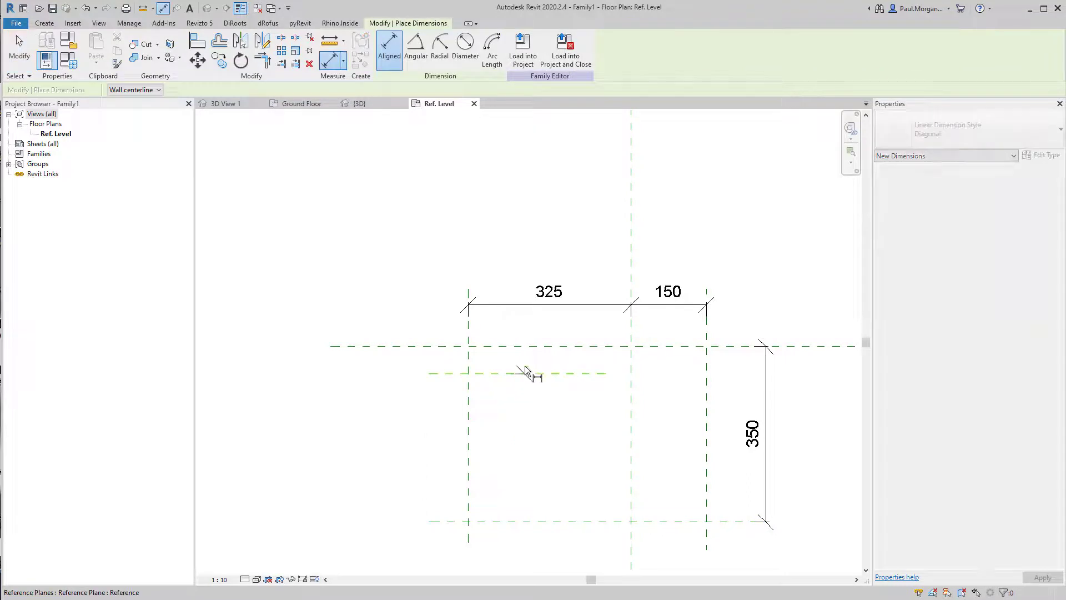
{"action": "left_click", "coordinate": [529, 374]}
{"action": "left_click", "coordinate": [508, 346]}
{"action": "left_click", "coordinate": [421, 315]}
{"action": "key", "text": "Escape"}
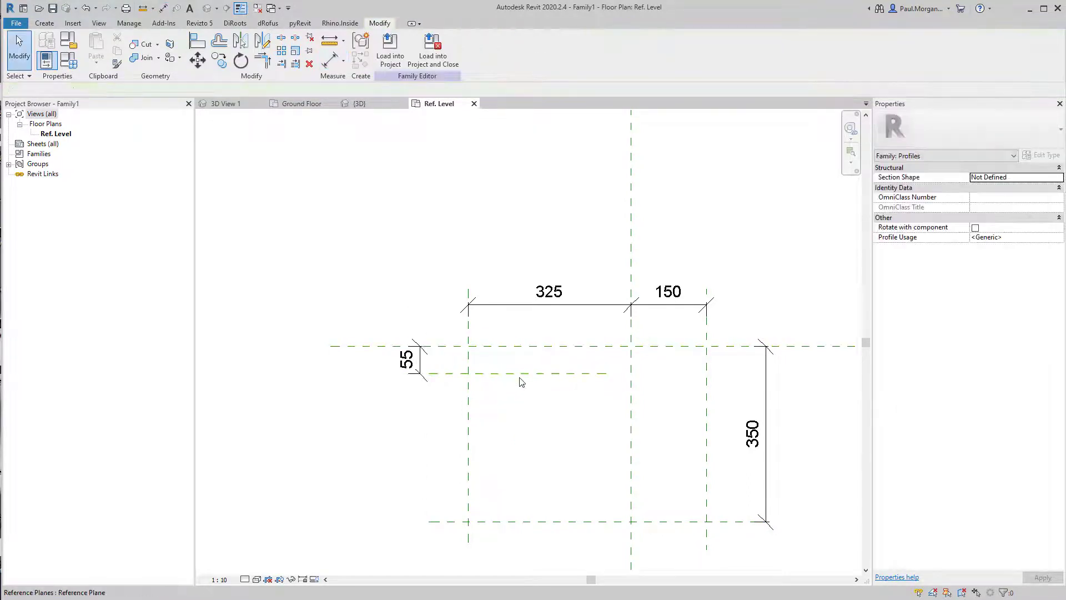
{"action": "left_click", "coordinate": [500, 373]}
{"action": "left_click", "coordinate": [411, 361]}
{"action": "type", "text": "150"}
{"action": "key", "text": "Return"}
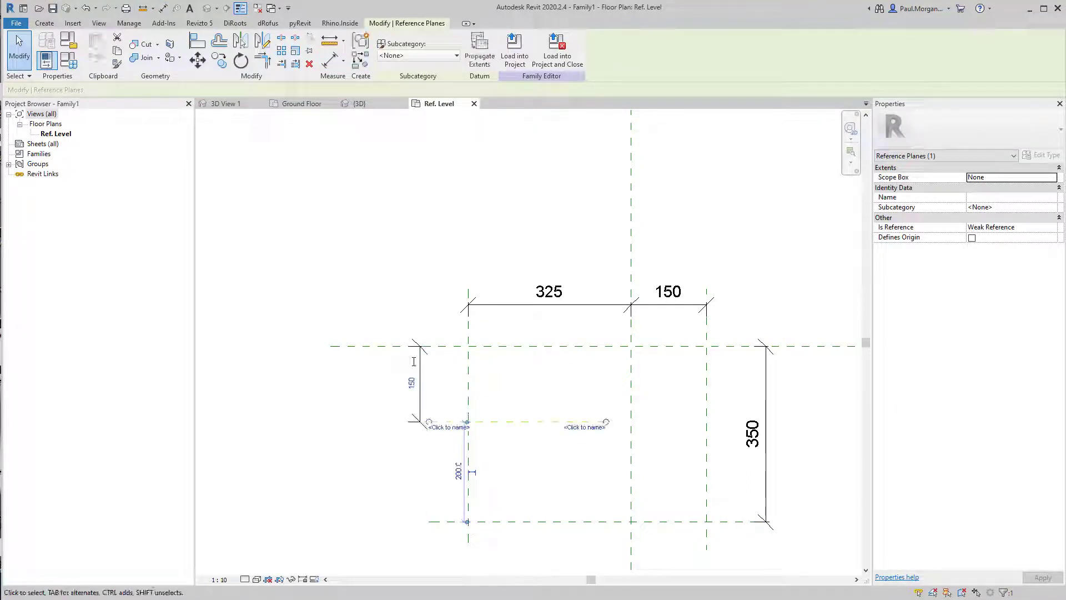
Add another vertical reference plane between the left and centre vertical planes
{"action": "key", "text": "Escape"}
{"action": "middle_click_drag", "start_coordinate": [595, 445], "coordinate": [602, 409]}
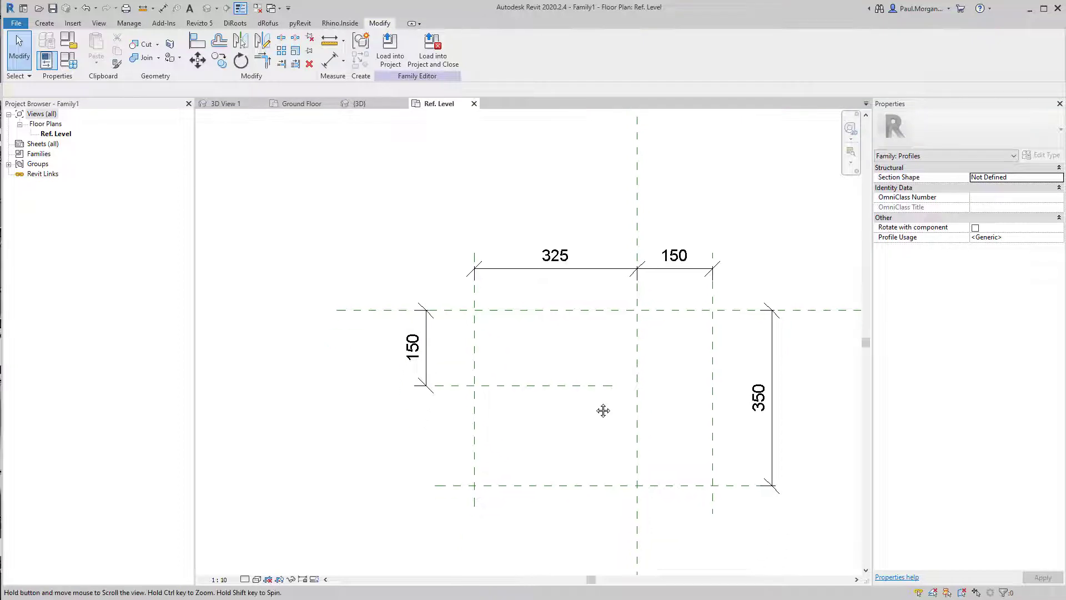
{"action": "middle_click_drag", "start_coordinate": [598, 455], "coordinate": [614, 423]}
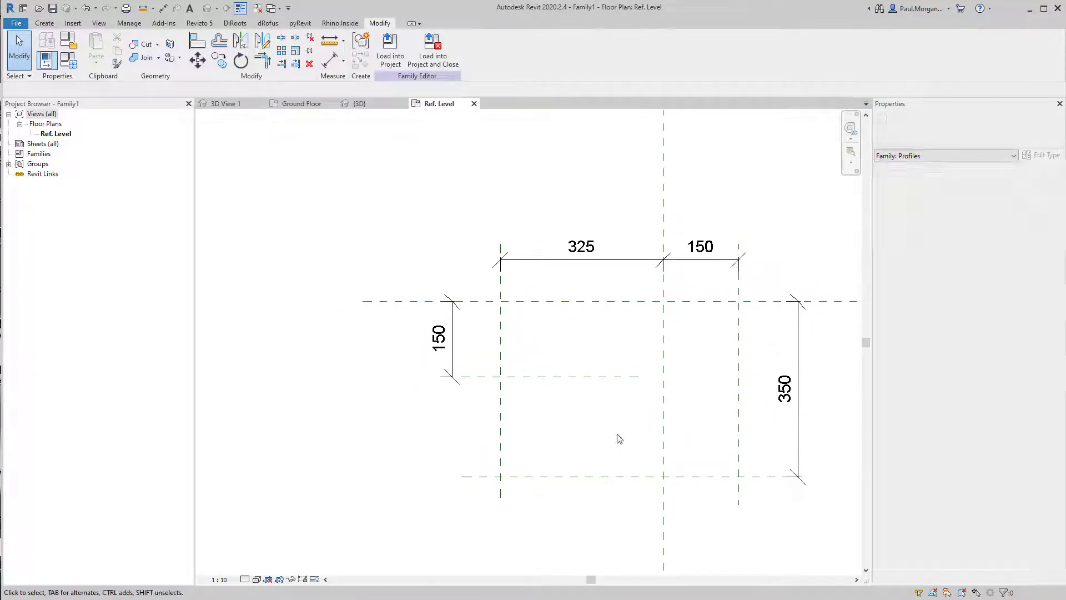
{"action": "middle_click_drag", "start_coordinate": [658, 347], "coordinate": [638, 354]}
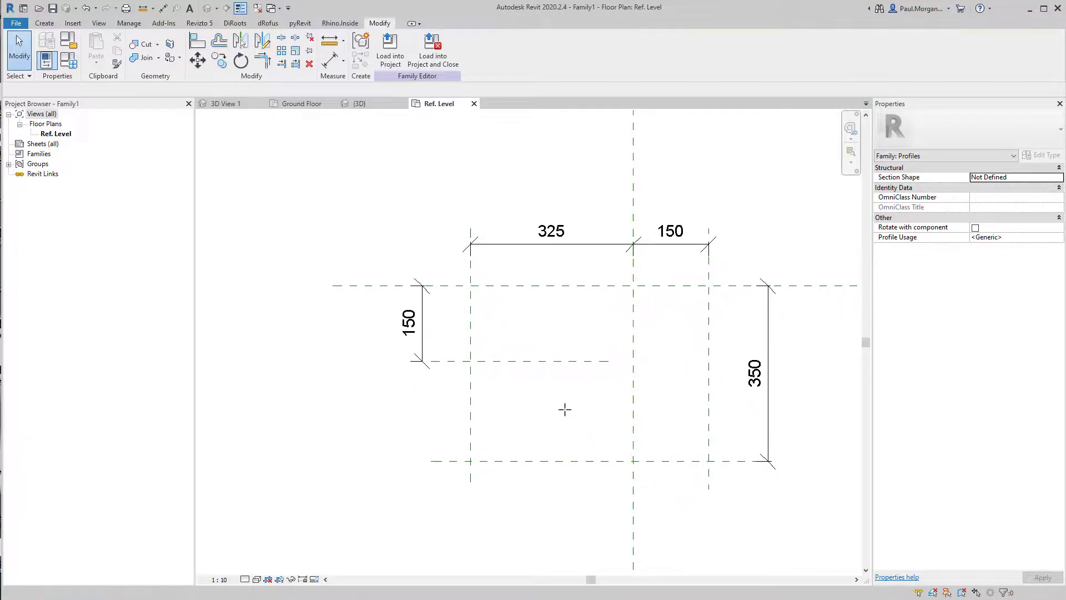
{"action": "key", "text": "r"}
{"action": "key", "text": "p"}
{"action": "left_click", "coordinate": [560, 319]}
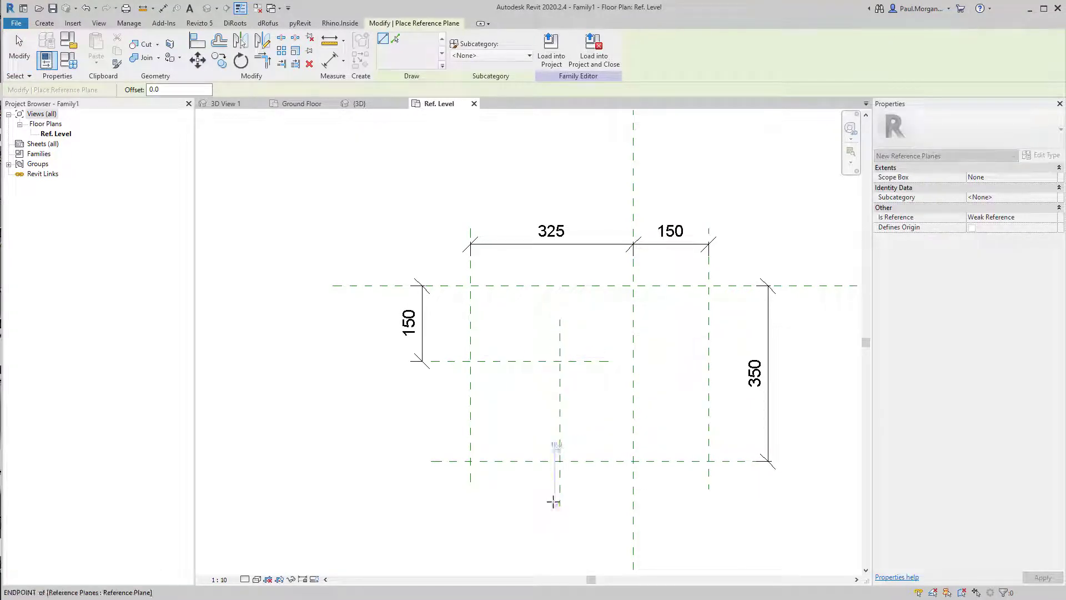
{"action": "left_click", "coordinate": [559, 503]}
{"action": "key", "text": "Escape"}
Dimension the new vertical reference plane from the right vertical plane and set the distance to 350
{"action": "key", "text": "d"}
{"action": "key", "text": "i"}
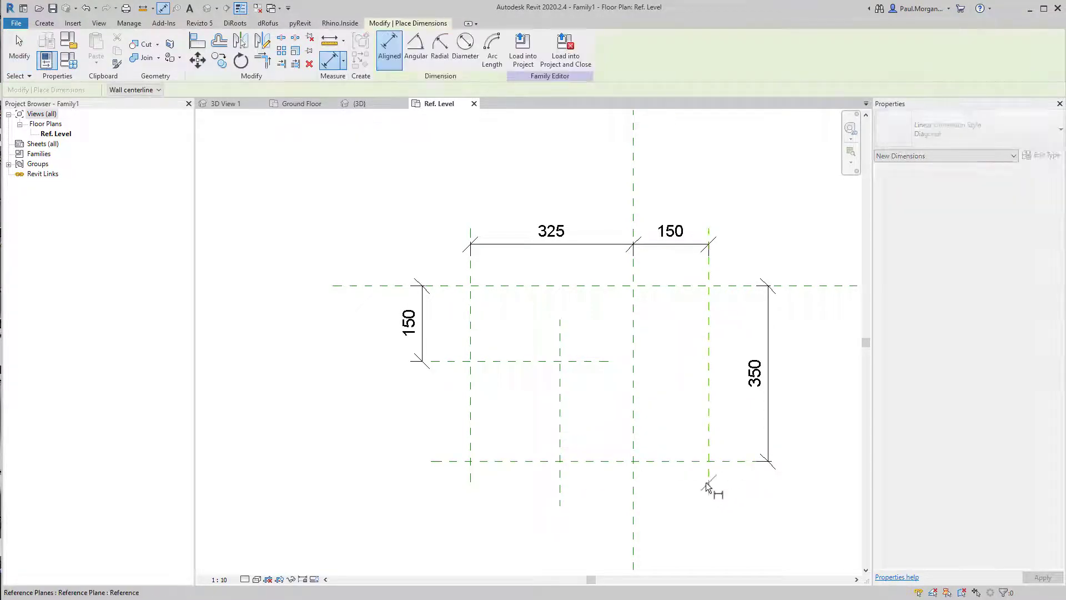
{"action": "left_click", "coordinate": [705, 482]}
{"action": "left_click", "coordinate": [561, 484]}
{"action": "scroll", "coordinate": [615, 476], "scroll_direction": "down", "scroll_amount": 1}
{"action": "left_click", "coordinate": [717, 503]}
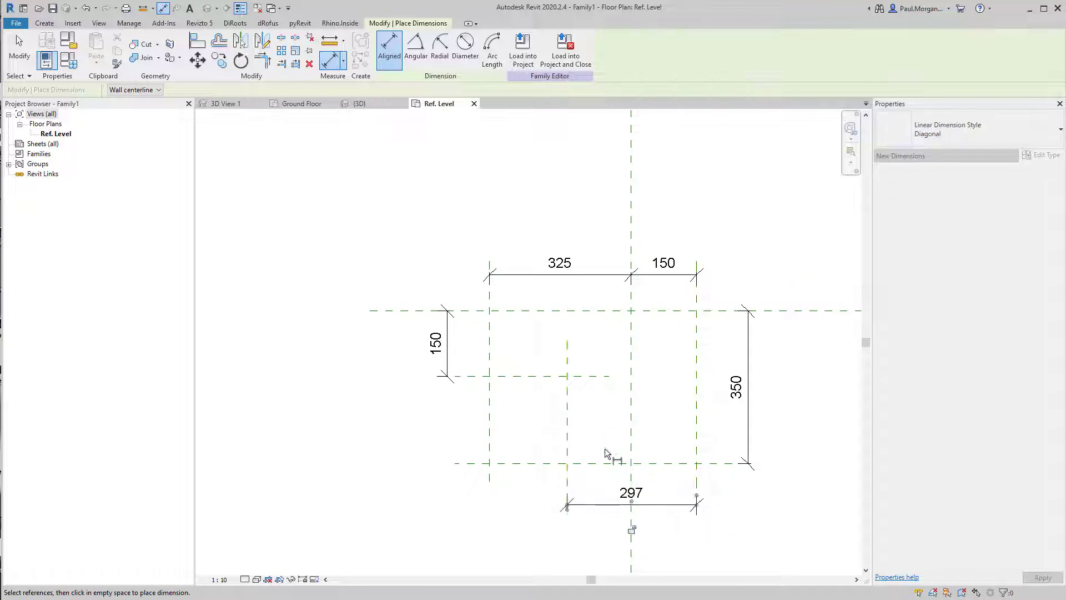
{"action": "key", "text": "Escape"}
{"action": "left_click", "coordinate": [568, 436]}
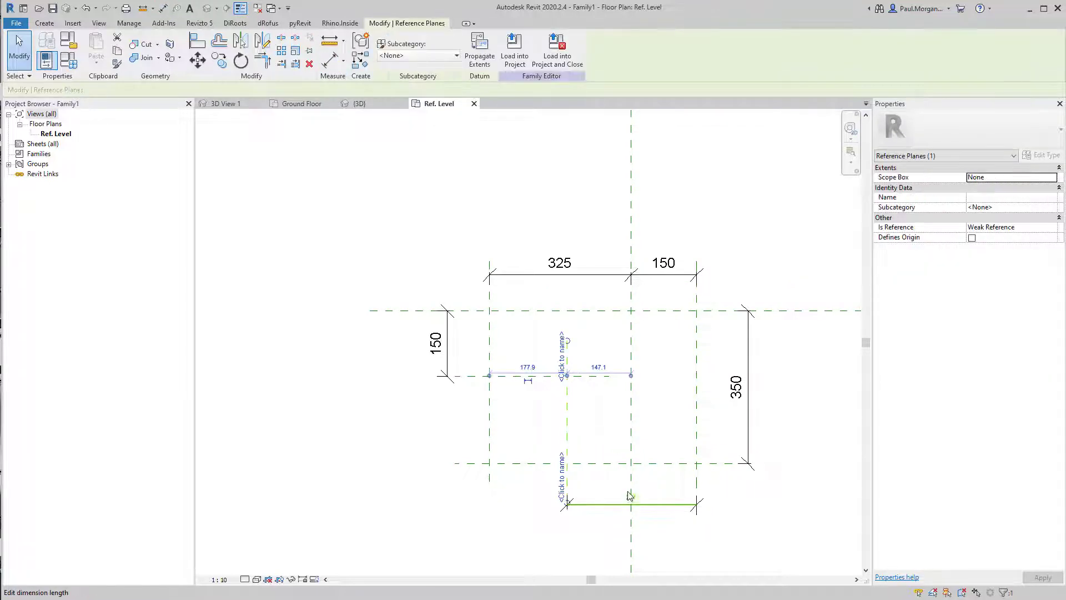
{"action": "left_click", "coordinate": [629, 495]}
{"action": "type", "text": "350"}
{"action": "key", "text": "Return"}
{"action": "key", "text": "Escape"}
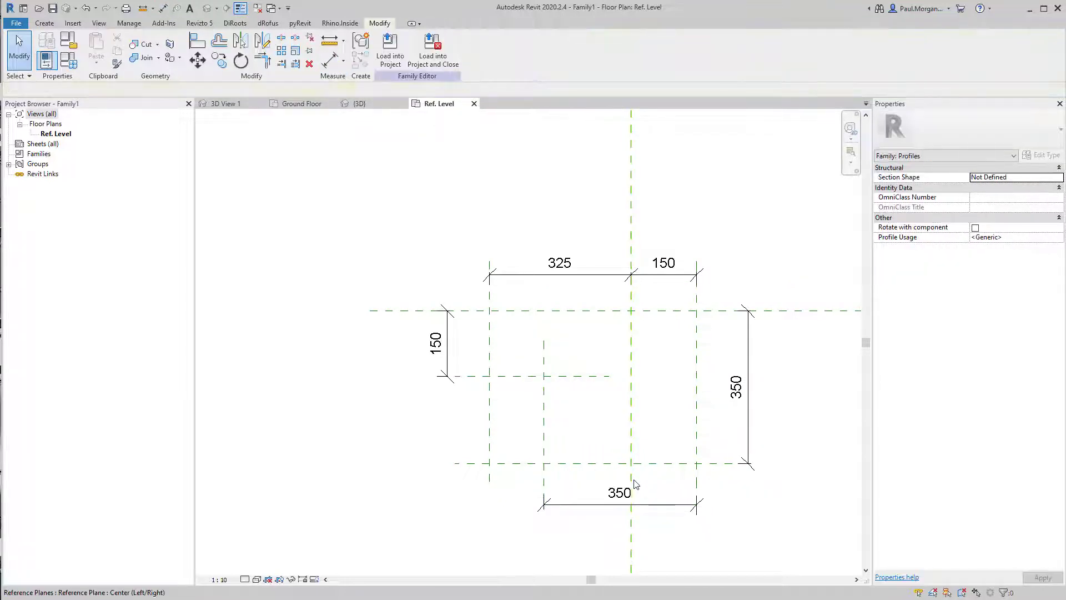
Draw a closed profile outline of lines along the reference planes, with a diagonal chamfer at the upper-left corner
{"action": "middle_click_drag", "start_coordinate": [630, 417], "coordinate": [638, 383]}
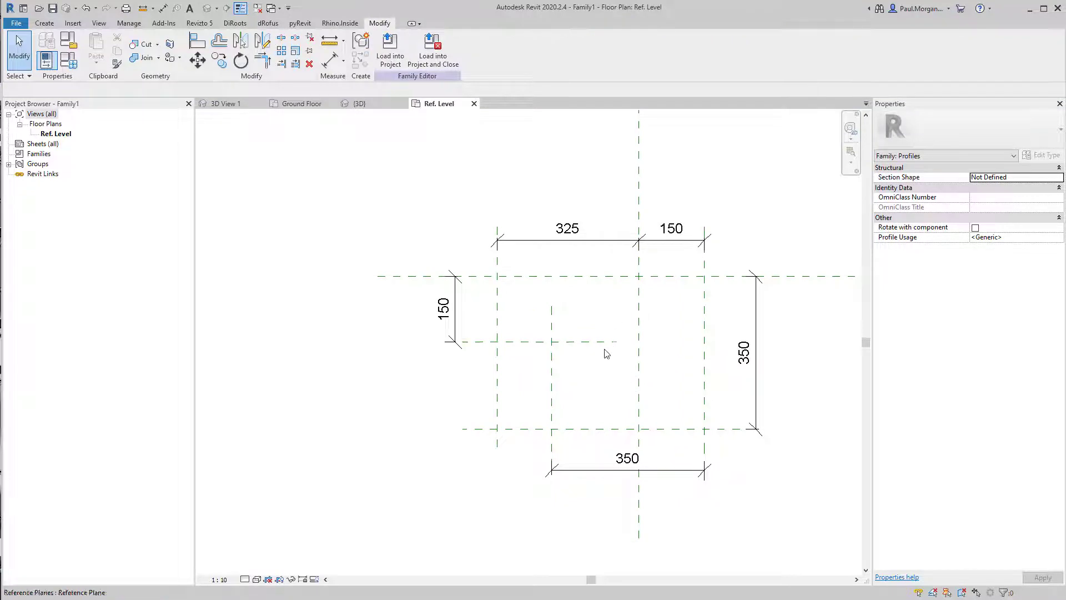
{"action": "middle_click_drag", "start_coordinate": [602, 322], "coordinate": [586, 307]}
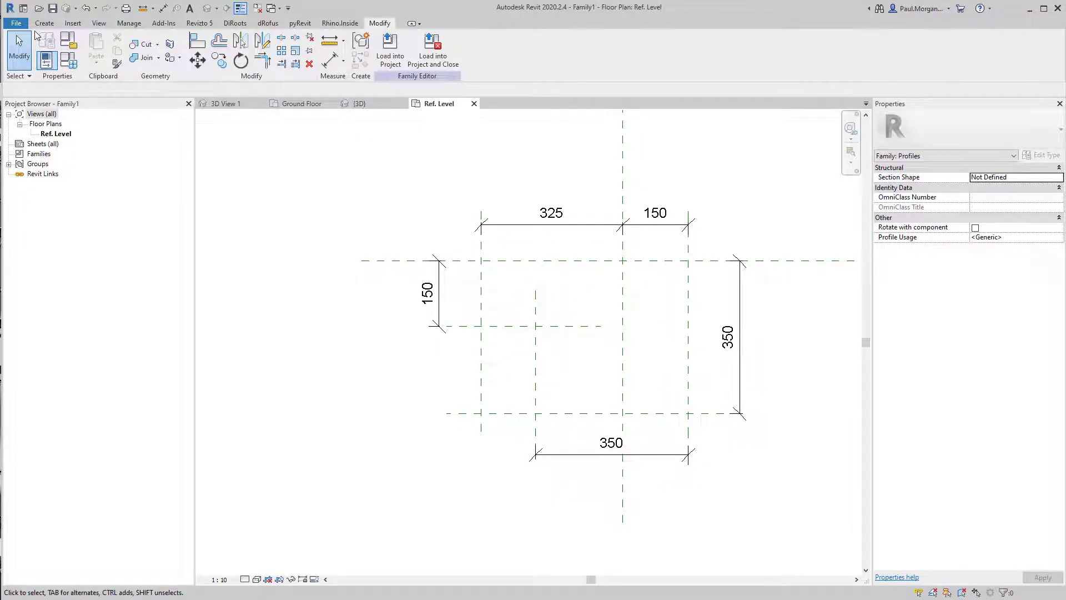
{"action": "left_click", "coordinate": [39, 24]}
{"action": "left_click", "coordinate": [92, 48]}
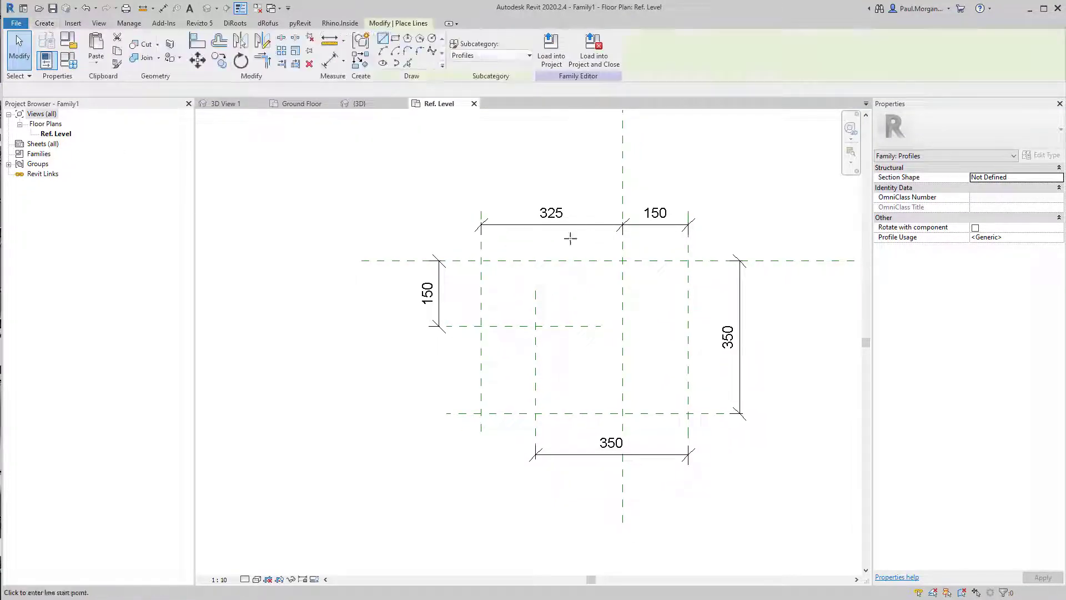
{"action": "left_click", "coordinate": [481, 259]}
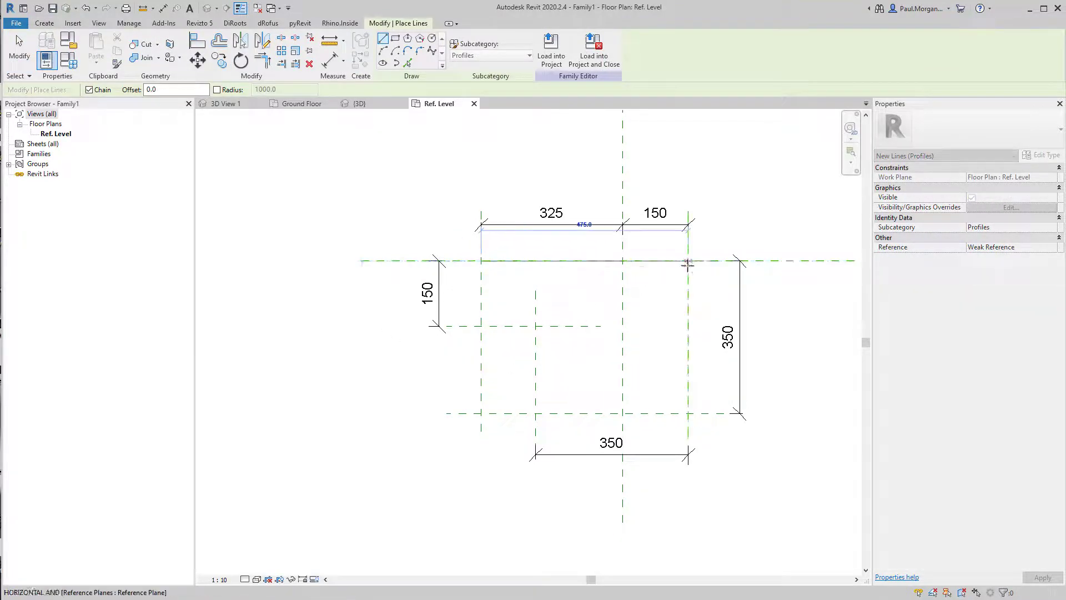
{"action": "left_click", "coordinate": [689, 260]}
{"action": "left_click", "coordinate": [688, 413]}
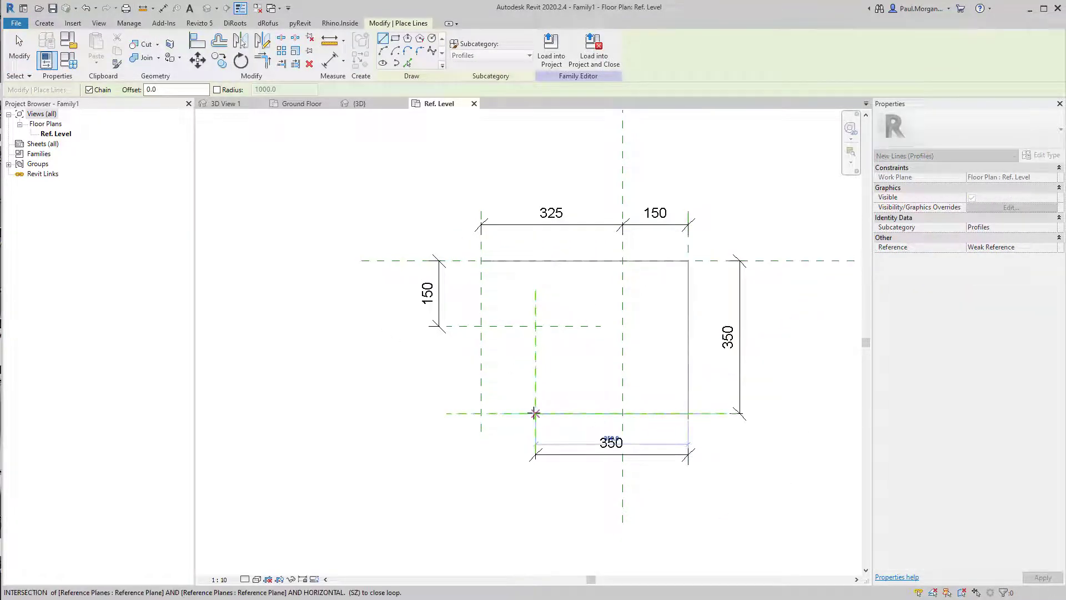
{"action": "left_click", "coordinate": [535, 414]}
{"action": "left_click", "coordinate": [480, 261]}
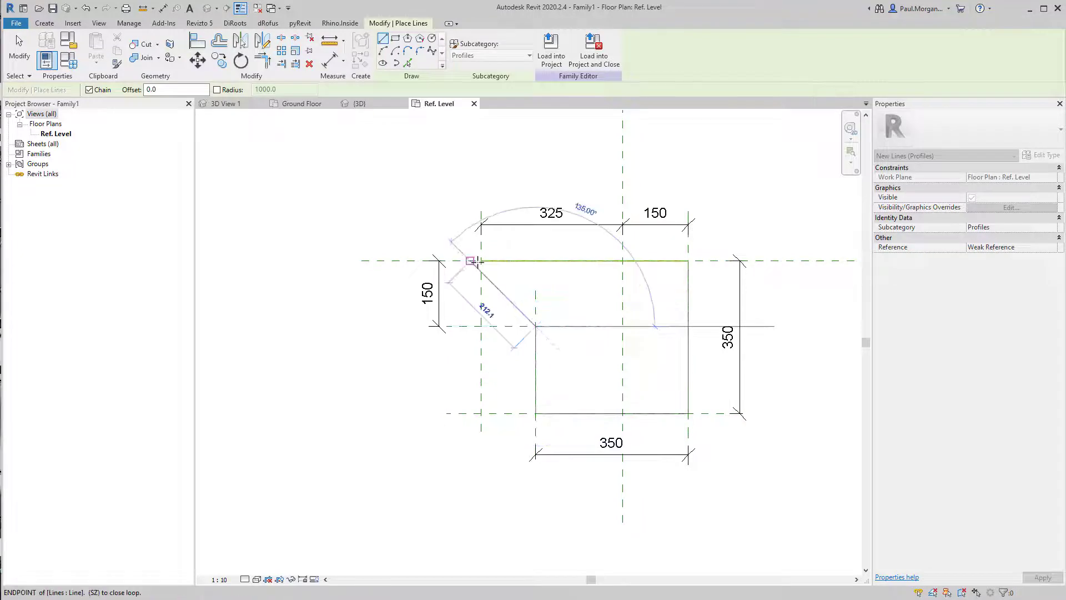
{"action": "key", "text": "Escape"}
{"action": "key", "text": "Escape"}
{"action": "scroll", "coordinate": [622, 349], "scroll_direction": "down", "scroll_amount": 1}
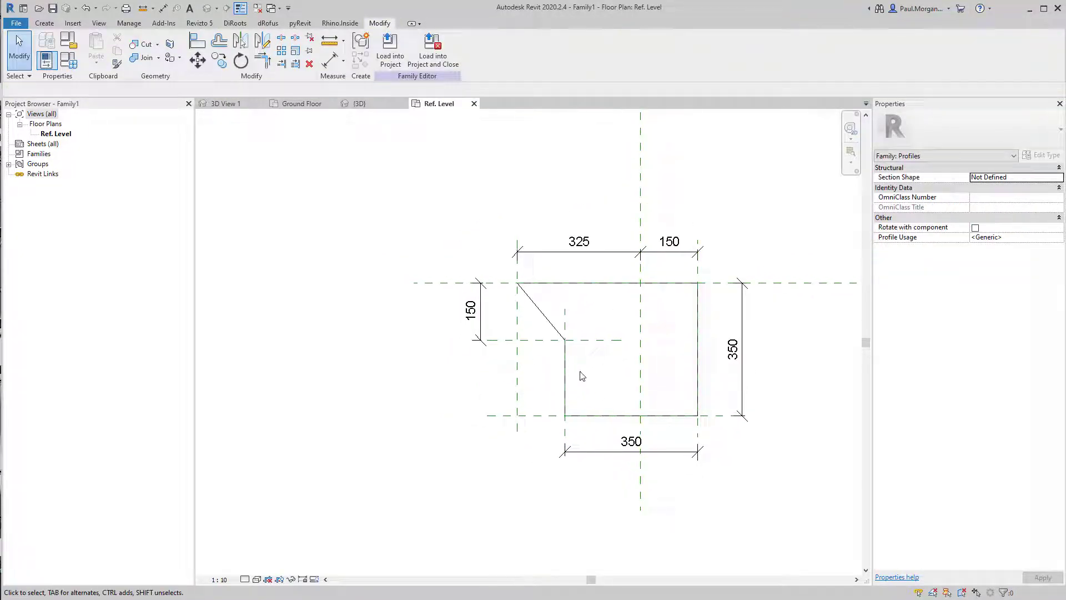
Turn off thin lines so the profile lines display at their full weight
{"action": "key", "text": "t"}
{"action": "key", "text": "l"}
{"action": "middle_click_drag", "start_coordinate": [606, 387], "coordinate": [596, 407]}
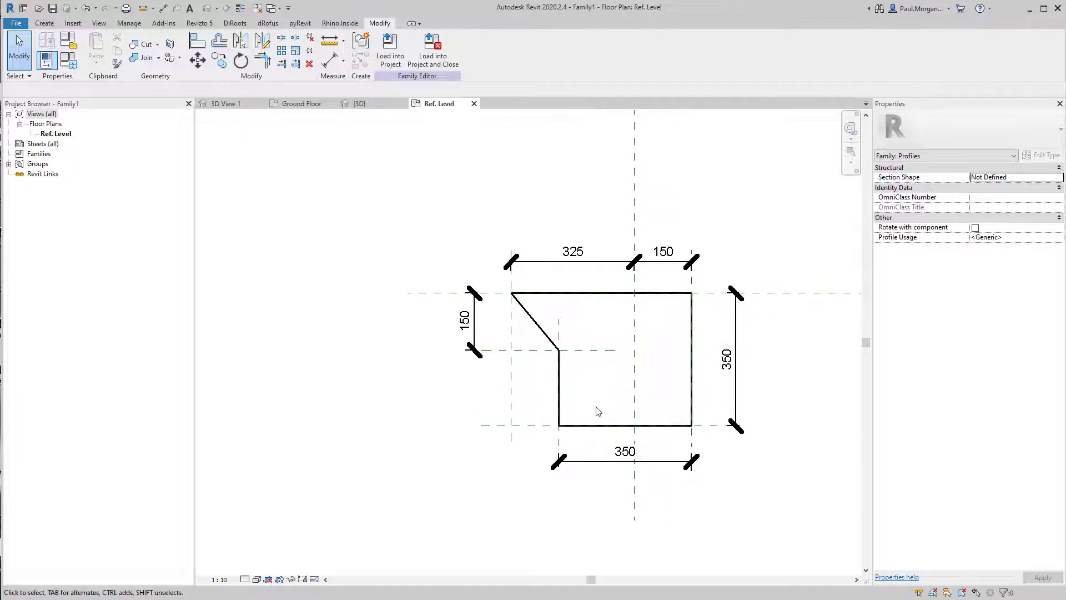
Adjust the lower endpoint of the diagonal profile line where it meets the vertical line
{"action": "left_click", "coordinate": [545, 331]}
{"action": "scroll", "coordinate": [544, 328], "scroll_direction": "up", "scroll_amount": 3}
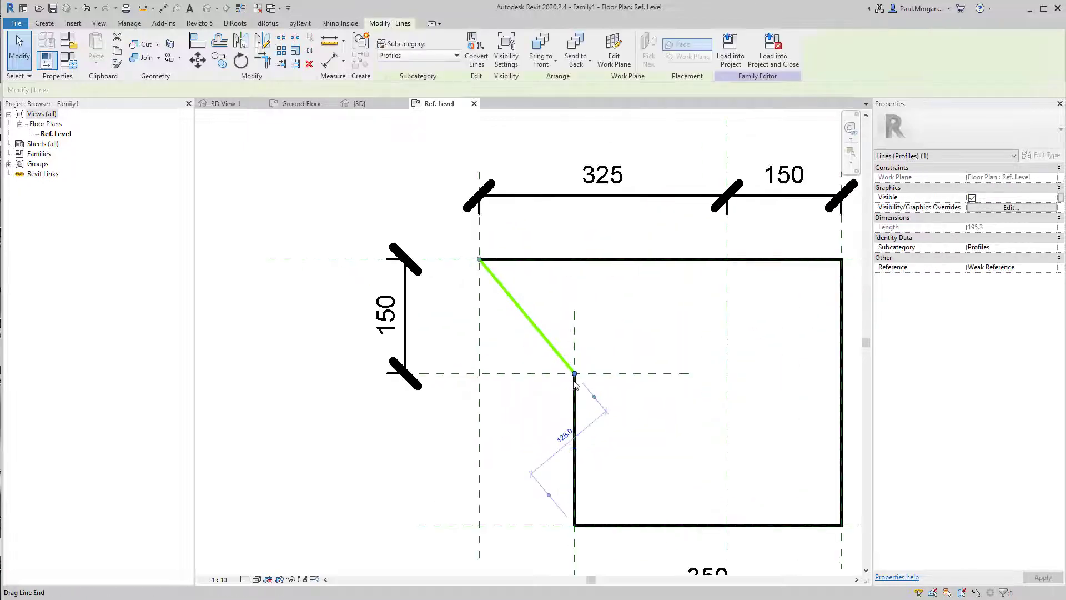
{"action": "left_click_drag", "start_coordinate": [574, 373], "coordinate": [574, 355]}
{"action": "left_click", "coordinate": [575, 372]}
{"action": "key", "text": "Escape"}
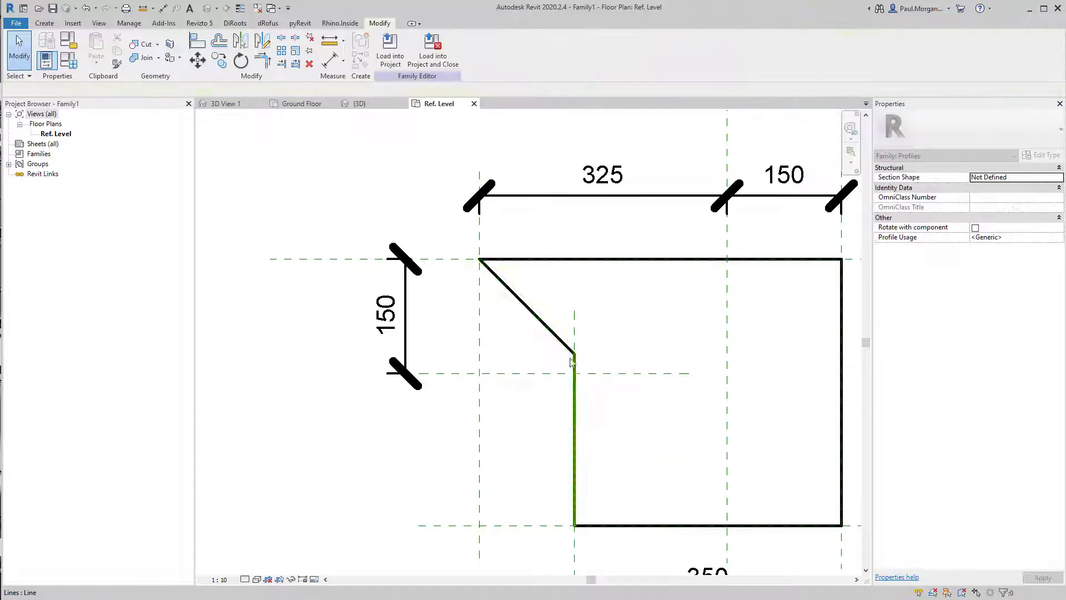
{"action": "left_click", "coordinate": [554, 332]}
{"action": "scroll", "coordinate": [550, 332], "scroll_direction": "down", "scroll_amount": 2}
{"action": "key", "text": "Escape"}
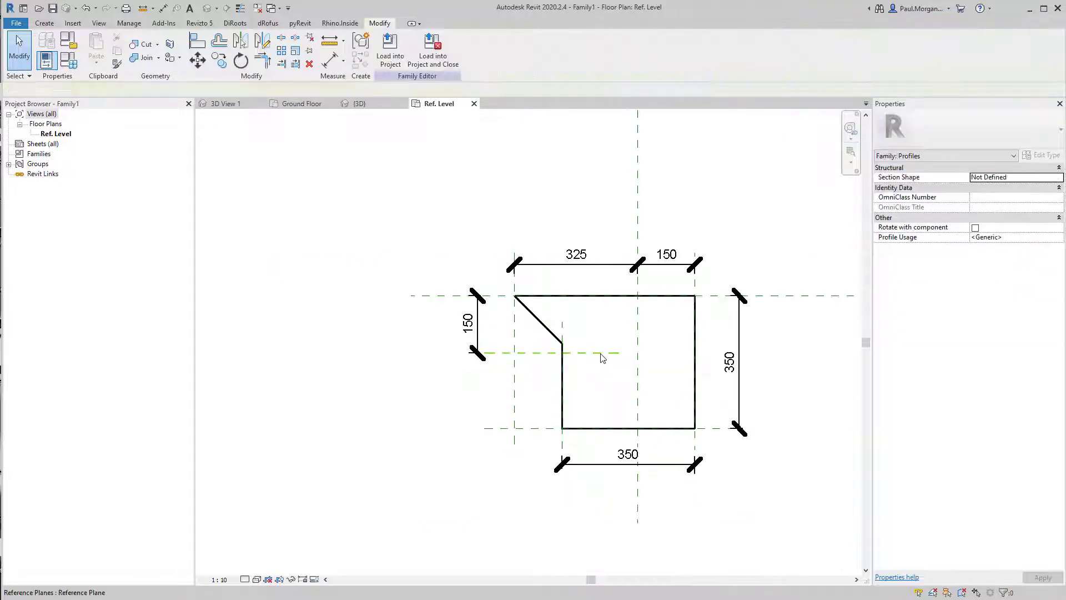
Delete the short horizontal reference plane
{"action": "left_click", "coordinate": [602, 354]}
{"action": "key", "text": "Delete"}
{"action": "middle_click_drag", "start_coordinate": [568, 374], "coordinate": [581, 383]}
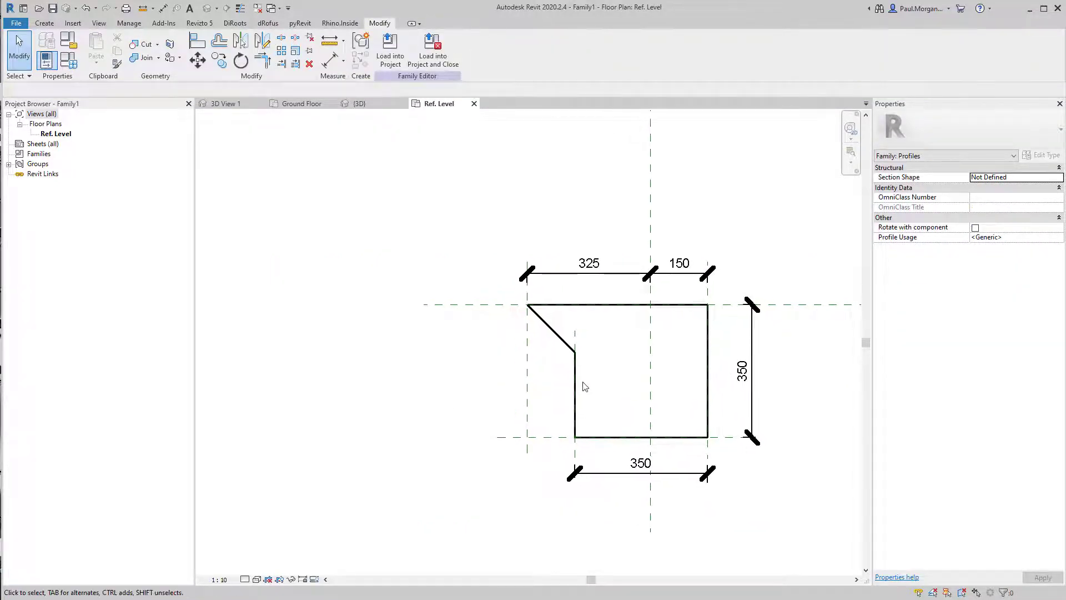
Try to add an angular dimension between the diagonal line and the top profile line
{"action": "key", "text": "d"}
{"action": "key", "text": "i"}
{"action": "left_click", "coordinate": [415, 49]}
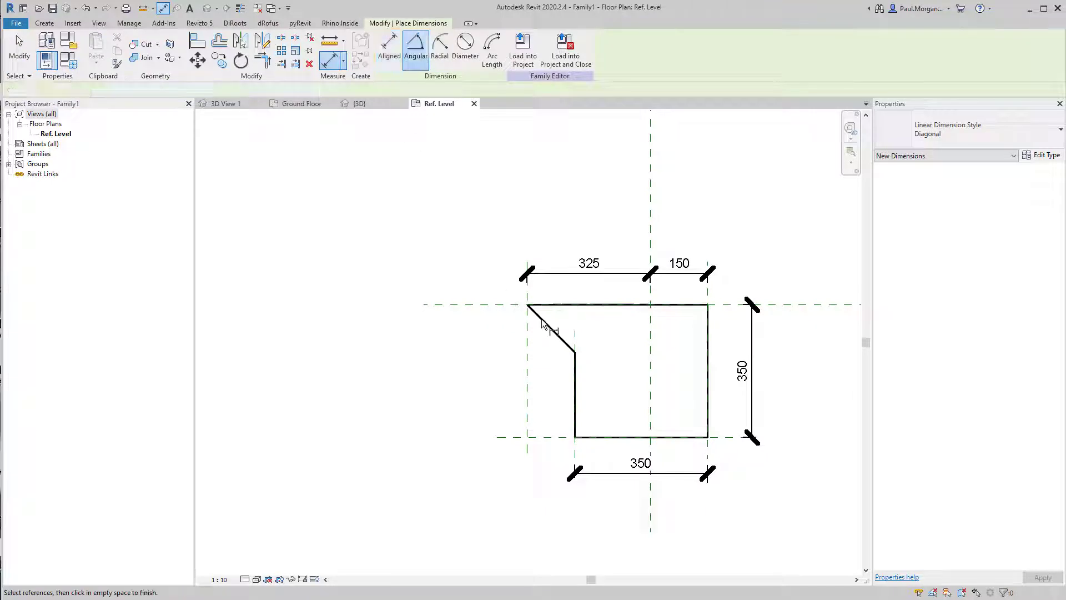
{"action": "left_click", "coordinate": [556, 339]}
{"action": "left_click", "coordinate": [566, 304]}
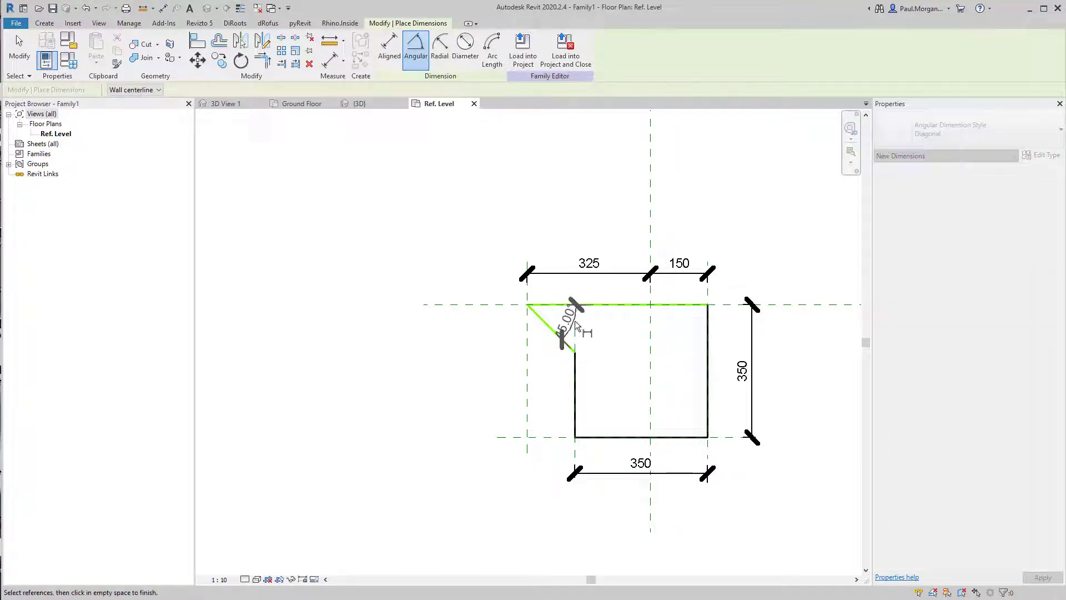
{"action": "key", "text": "Escape"}
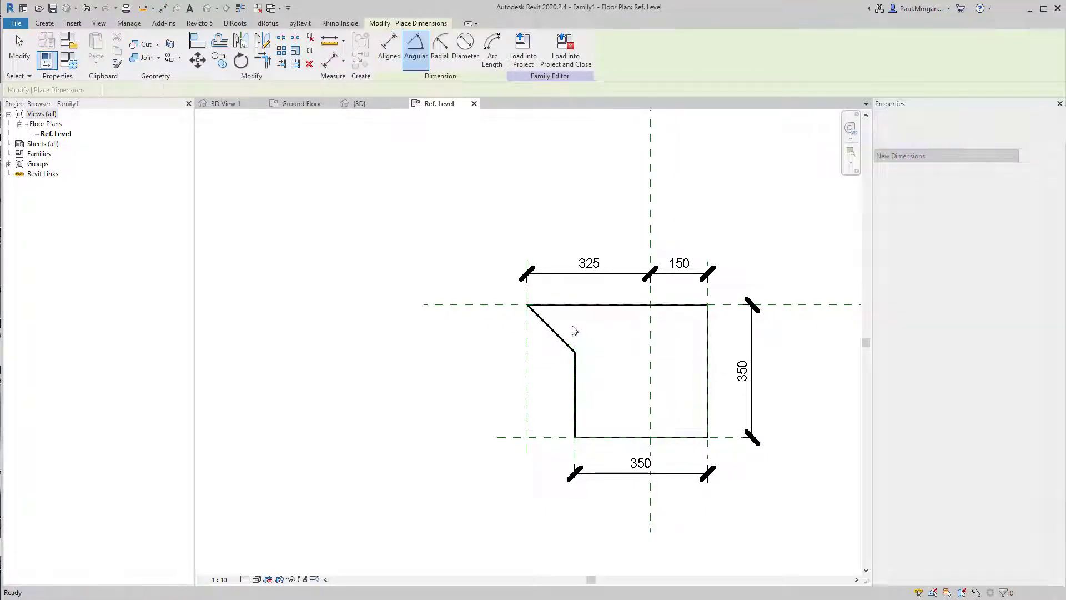
{"action": "key", "text": "Escape"}
{"action": "left_click", "coordinate": [546, 324]}
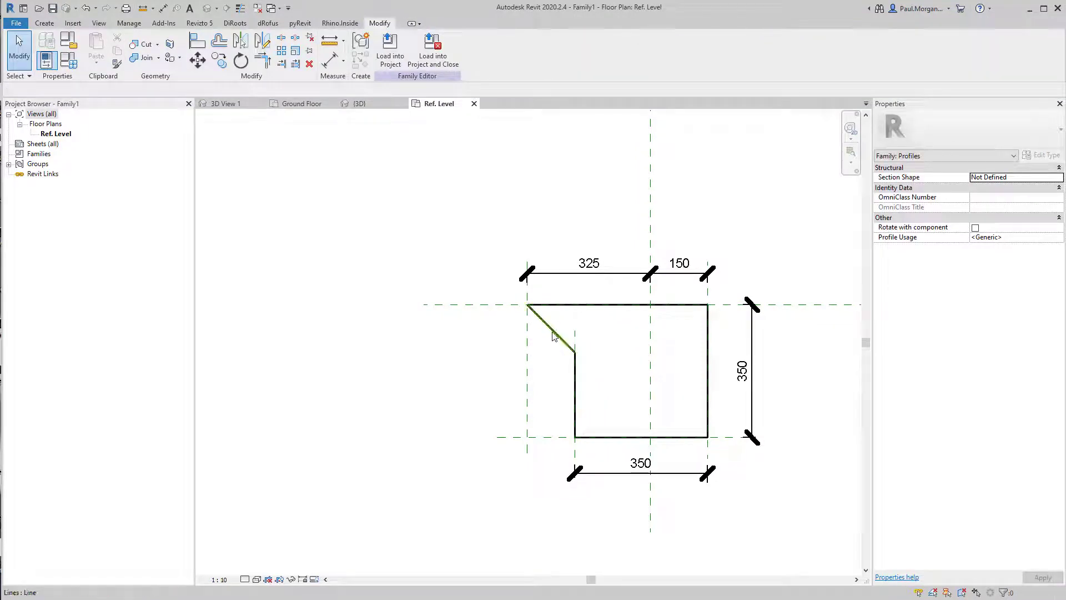
{"action": "scroll", "coordinate": [546, 322], "scroll_direction": "up", "scroll_amount": 3}
{"action": "scroll", "coordinate": [612, 367], "scroll_direction": "down", "scroll_amount": 3}
{"action": "middle_click_drag", "start_coordinate": [679, 390], "coordinate": [640, 371]}
{"action": "key", "text": "Escape"}
{"action": "middle_click_drag", "start_coordinate": [438, 408], "coordinate": [407, 395]}
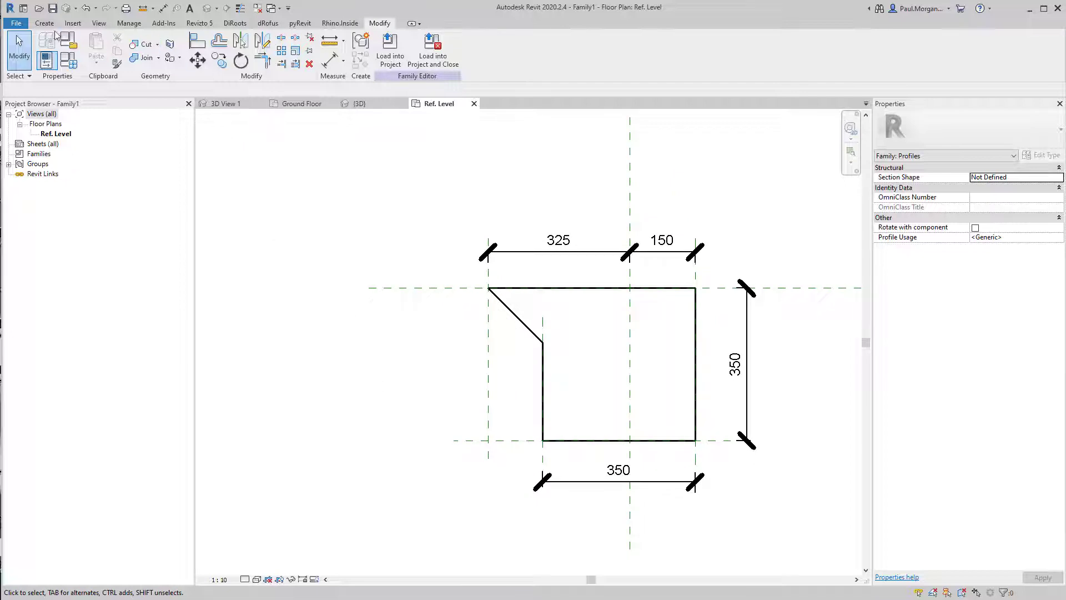
Save the family as PR_Slab Egde-Brick Veneer in the Class 03 Slab Edge folder, replacing the existing file
{"action": "left_click", "coordinate": [15, 25]}
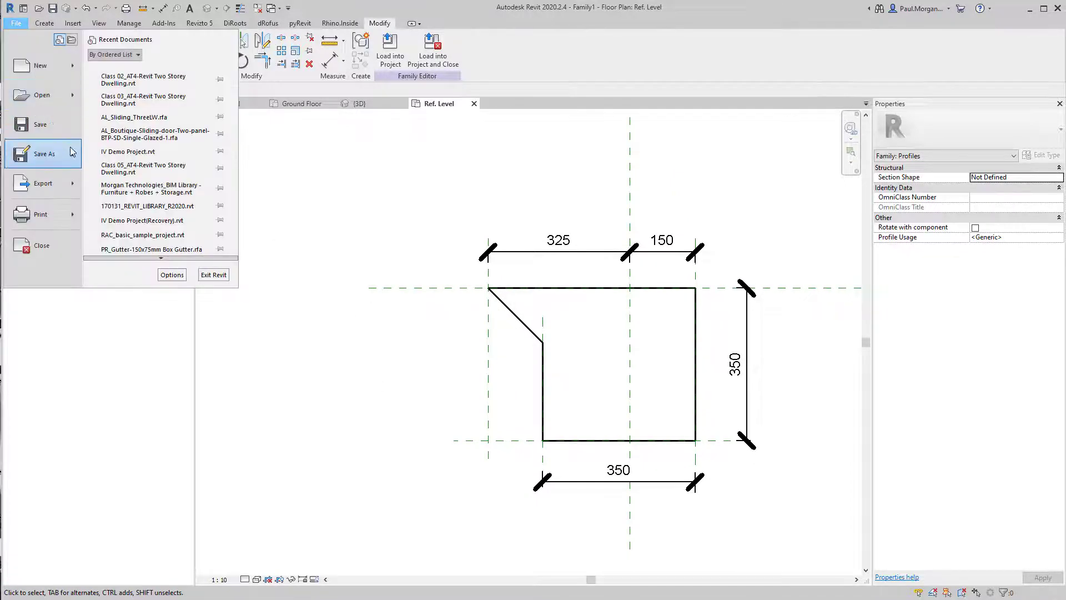
{"action": "mouse_move", "coordinate": [45, 153]}
{"action": "left_click", "coordinate": [109, 145]}
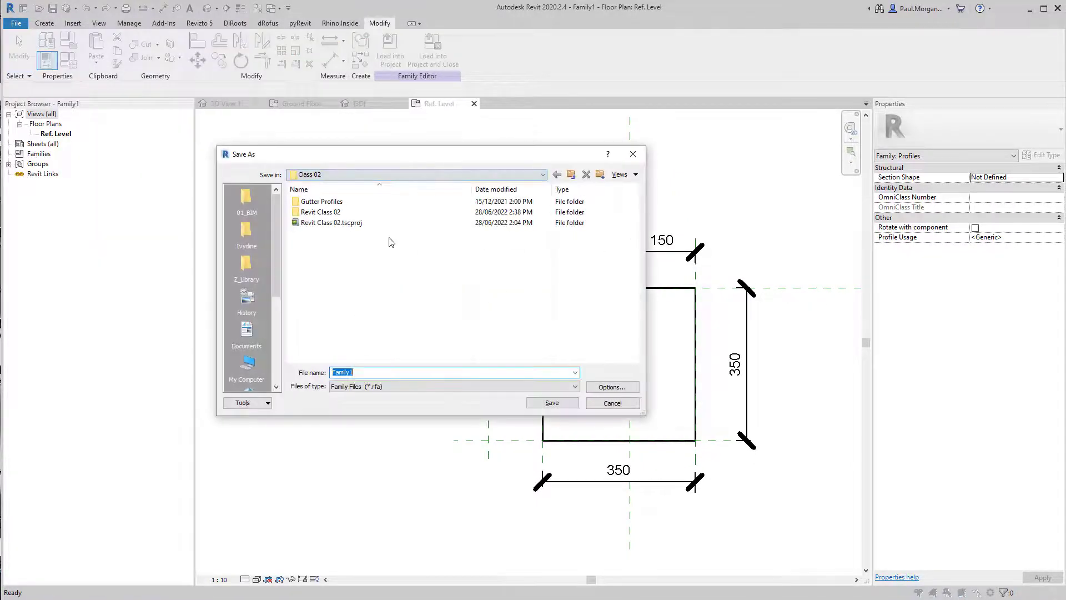
{"action": "left_click", "coordinate": [571, 174]}
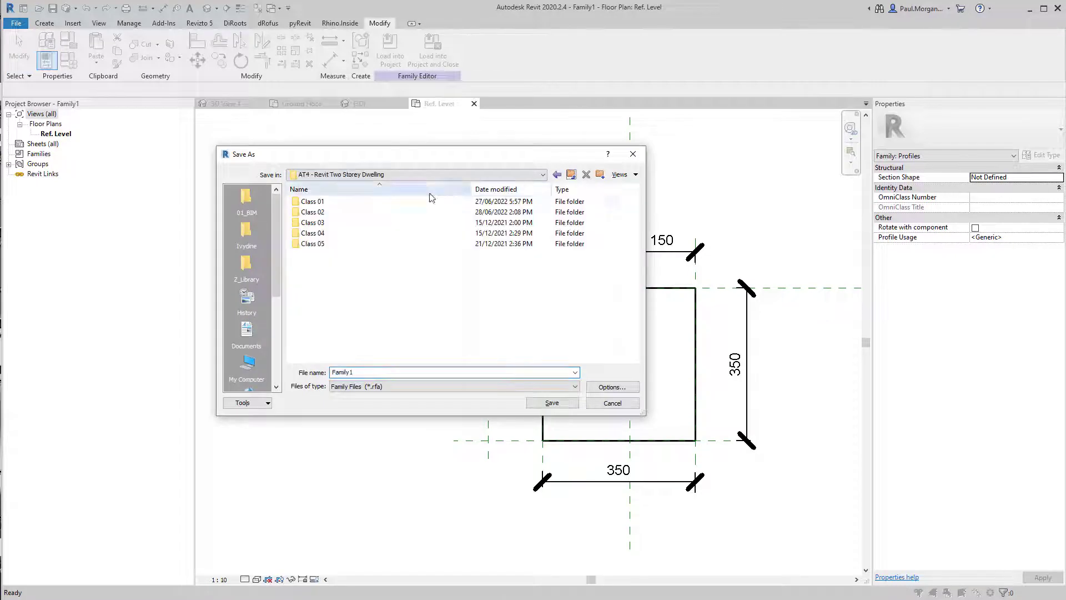
{"action": "double_click", "coordinate": [339, 213]}
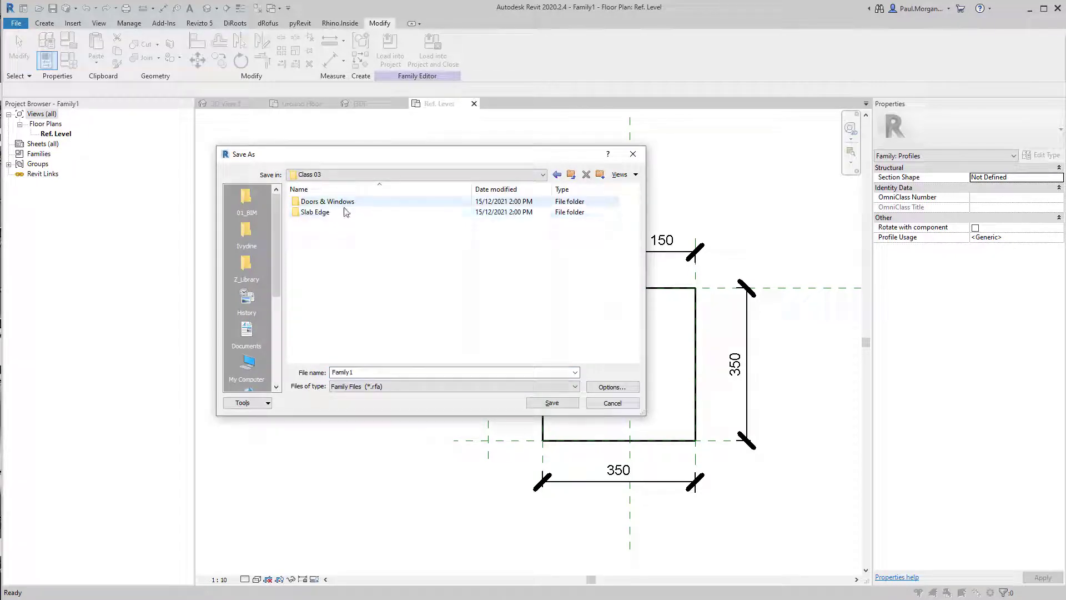
{"action": "double_click", "coordinate": [340, 212]}
{"action": "left_click", "coordinate": [389, 213]}
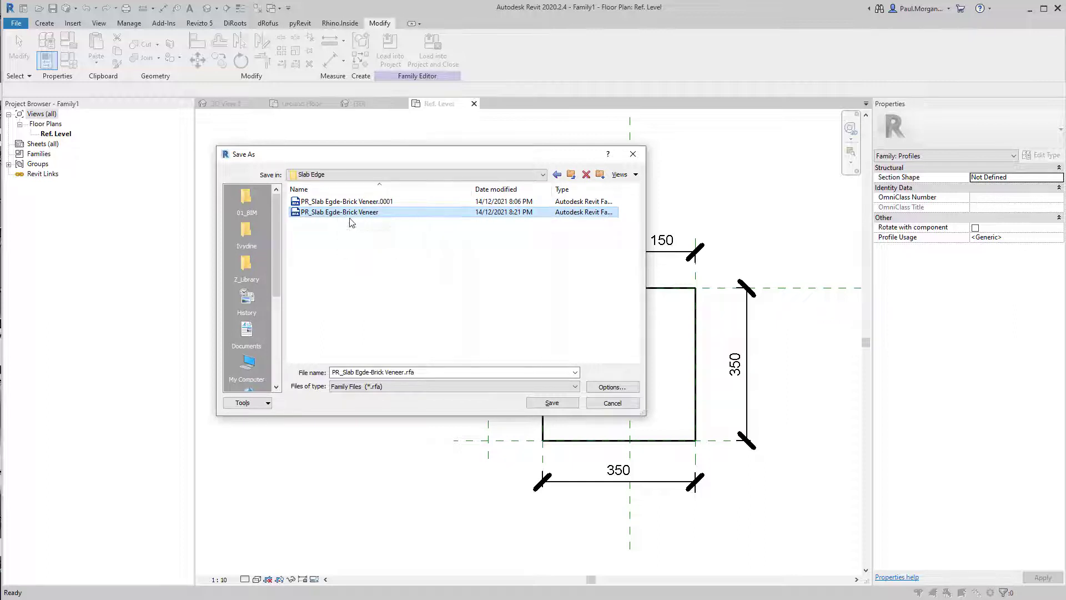
{"action": "left_click", "coordinate": [612, 387]}
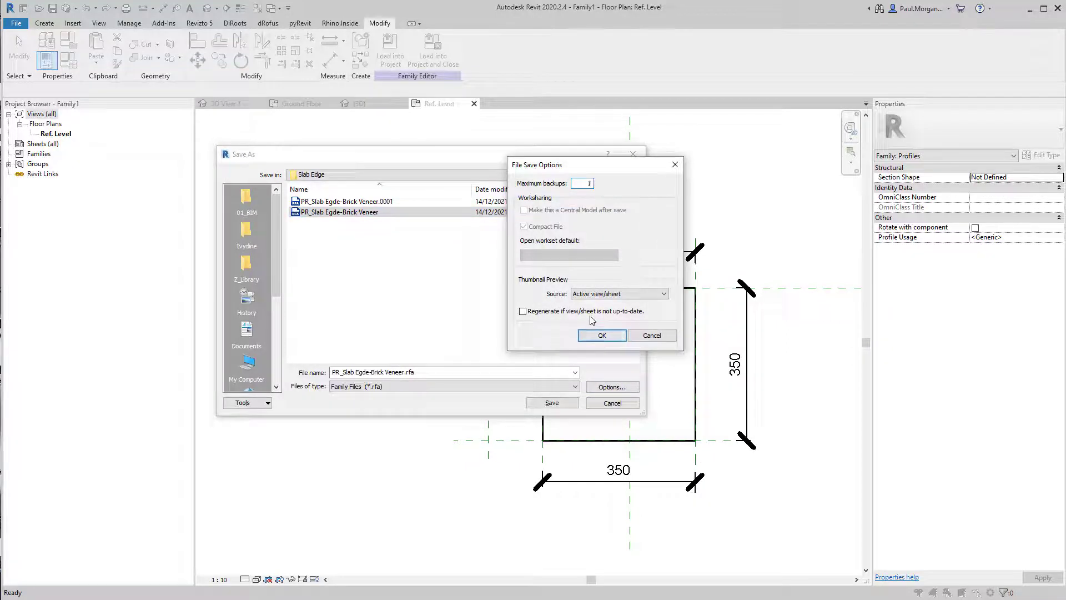
{"action": "left_click", "coordinate": [602, 335]}
{"action": "left_click", "coordinate": [552, 403]}
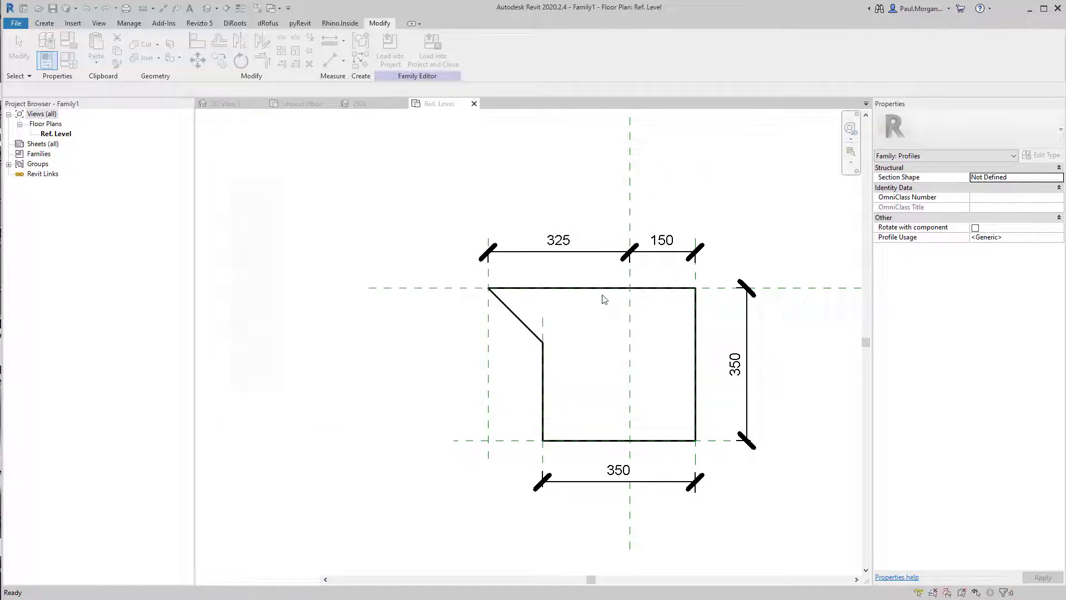
{"action": "left_click", "coordinate": [864, 301]}
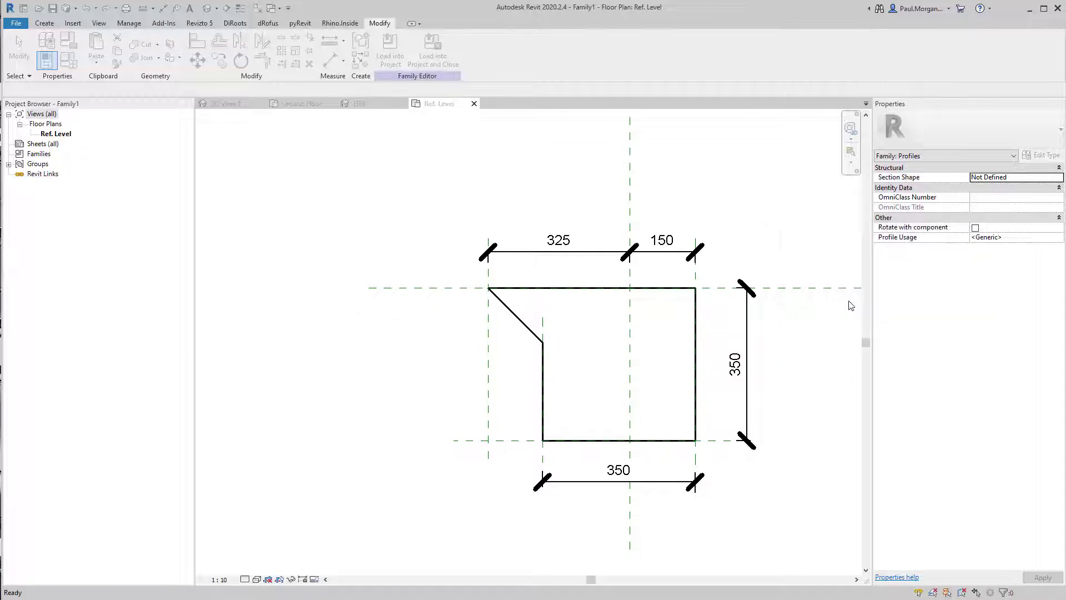
{"action": "middle_click_drag", "start_coordinate": [584, 360], "coordinate": [563, 364]}
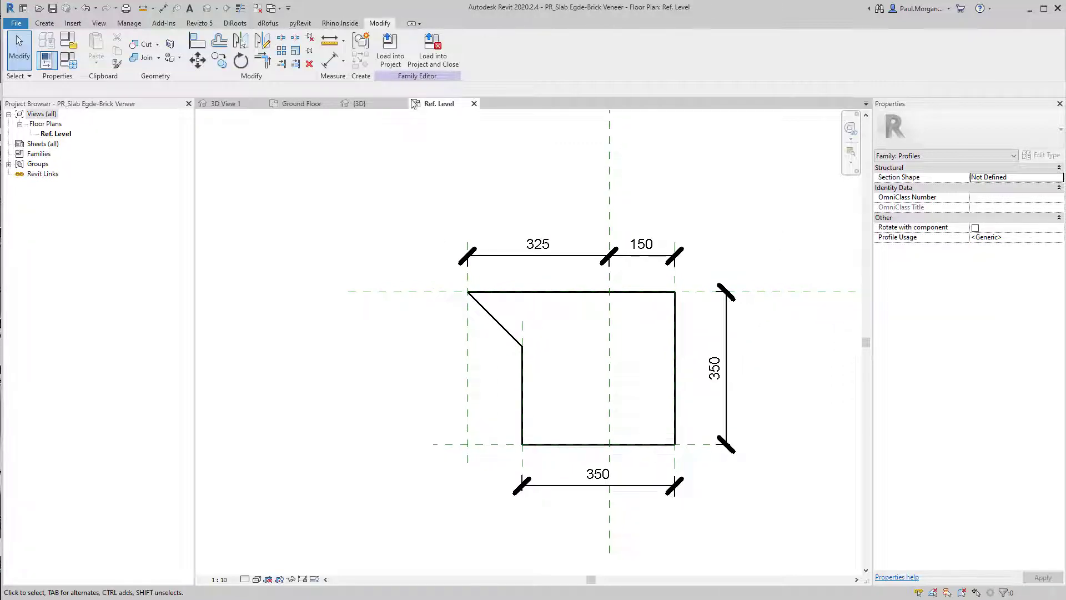
Load the profile family into the Class 02_AT4-Revit Two Storey Dwelling project
{"action": "left_click", "coordinate": [390, 53]}
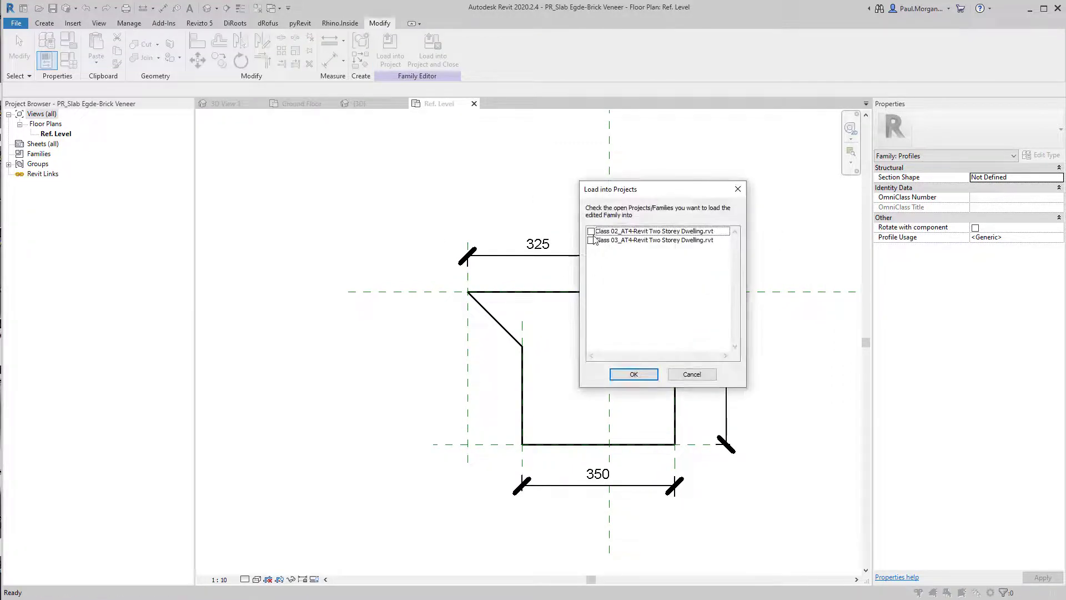
{"action": "left_click", "coordinate": [591, 232]}
{"action": "left_click", "coordinate": [633, 373]}
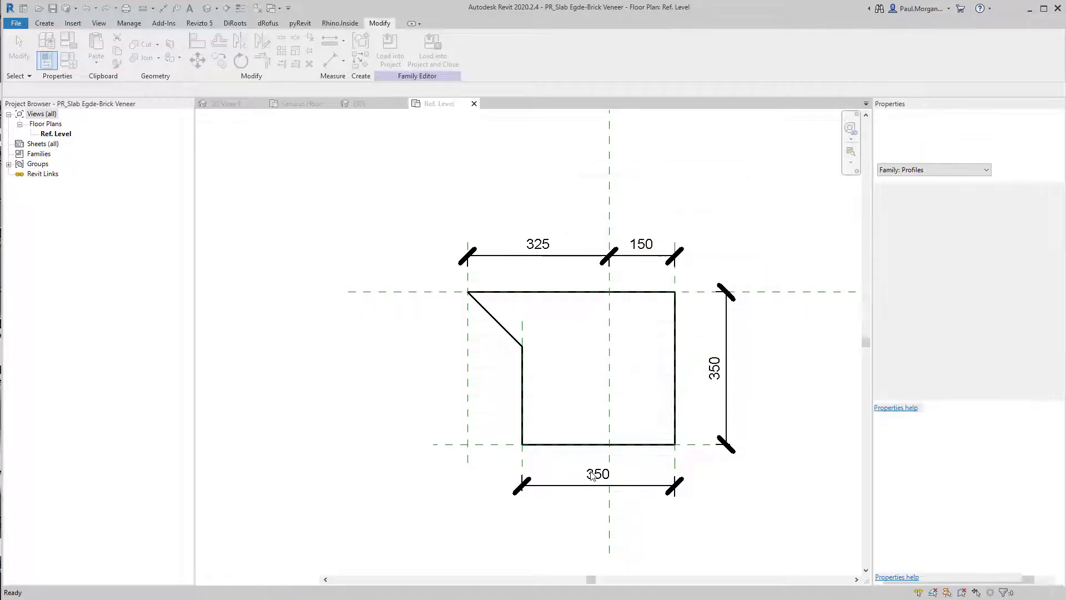
{"action": "middle_click_drag", "start_coordinate": [497, 439], "coordinate": [525, 446]}
Start a Slab Edge in the 3D view and duplicate its type as Slab Edge_Brick Veneer
{"action": "left_click", "coordinate": [358, 104]}
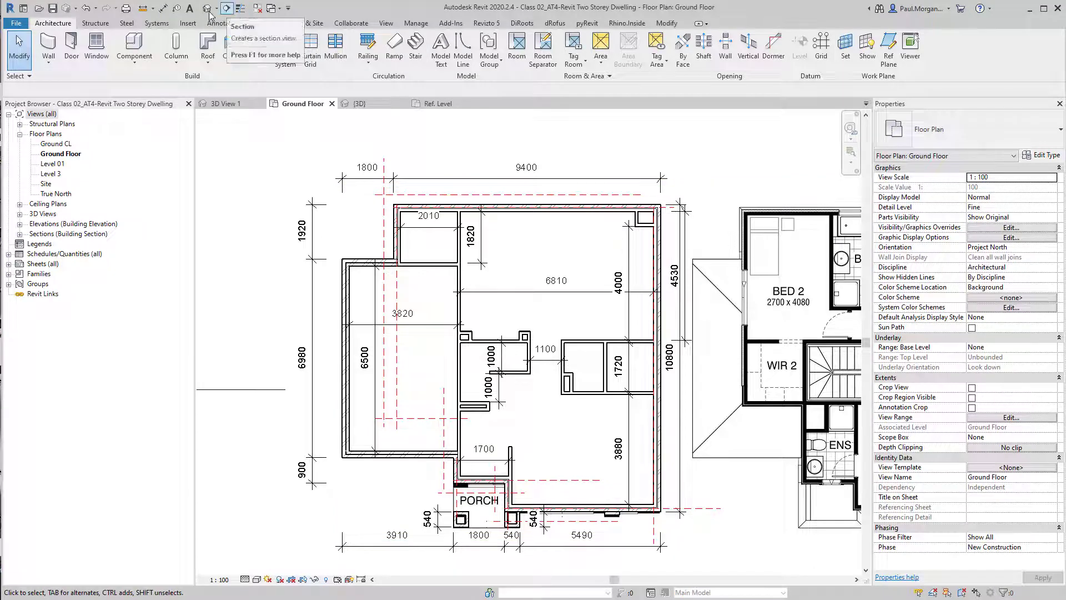
{"action": "scroll", "coordinate": [479, 413], "scroll_direction": "down", "scroll_amount": 3}
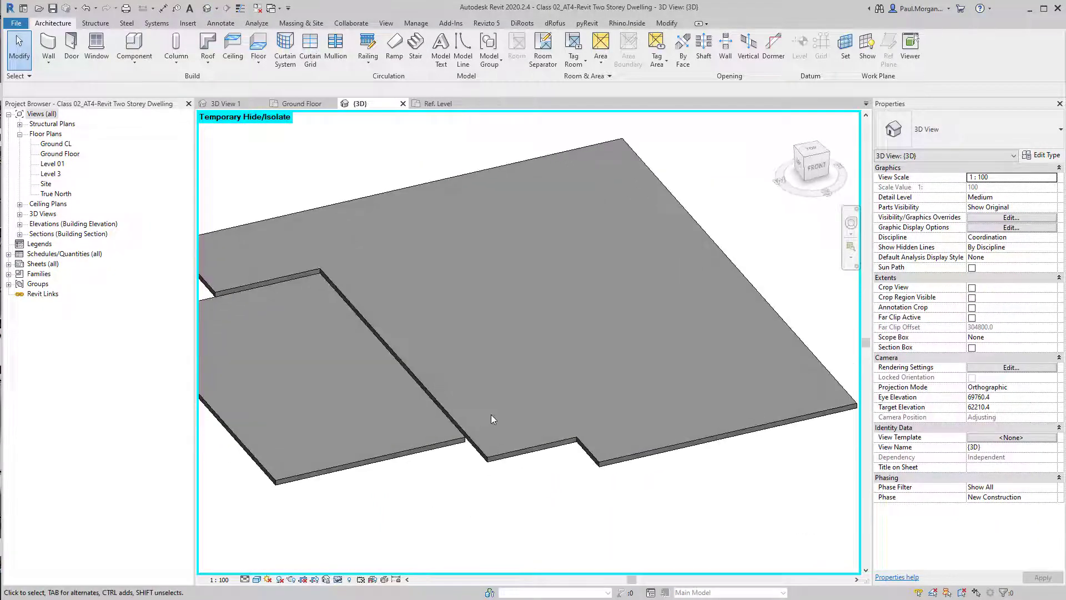
{"action": "left_click", "coordinate": [258, 60]}
{"action": "left_click", "coordinate": [281, 153]}
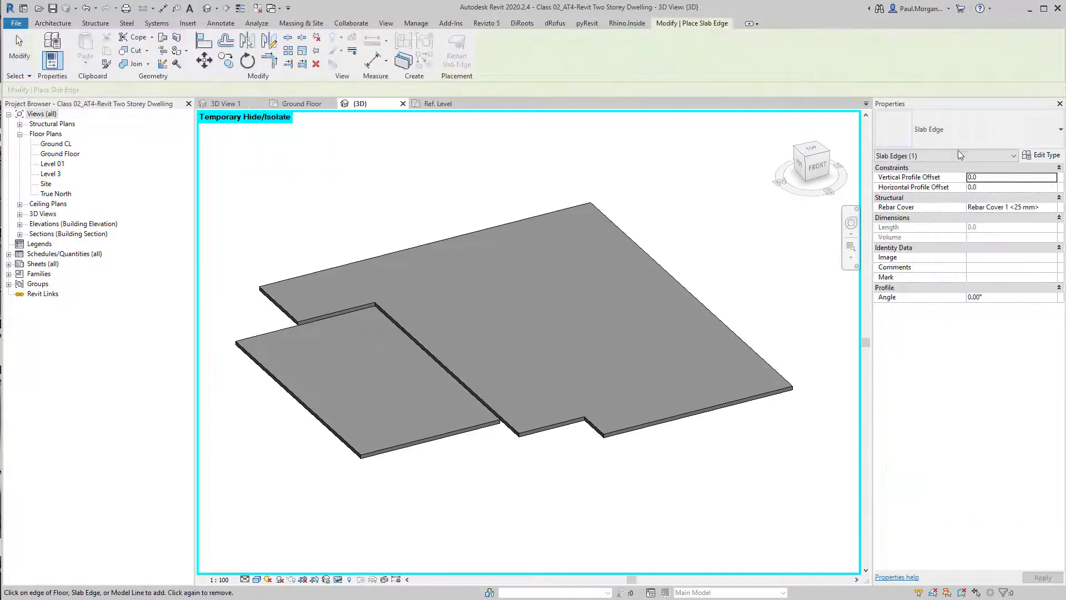
{"action": "left_click", "coordinate": [1038, 156]}
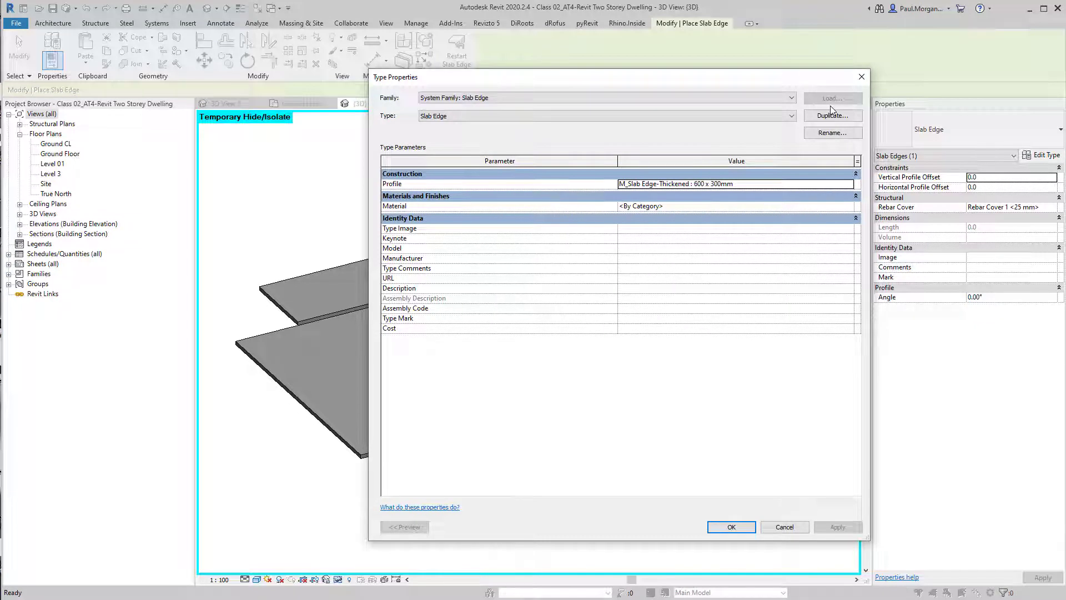
{"action": "left_click", "coordinate": [833, 116]}
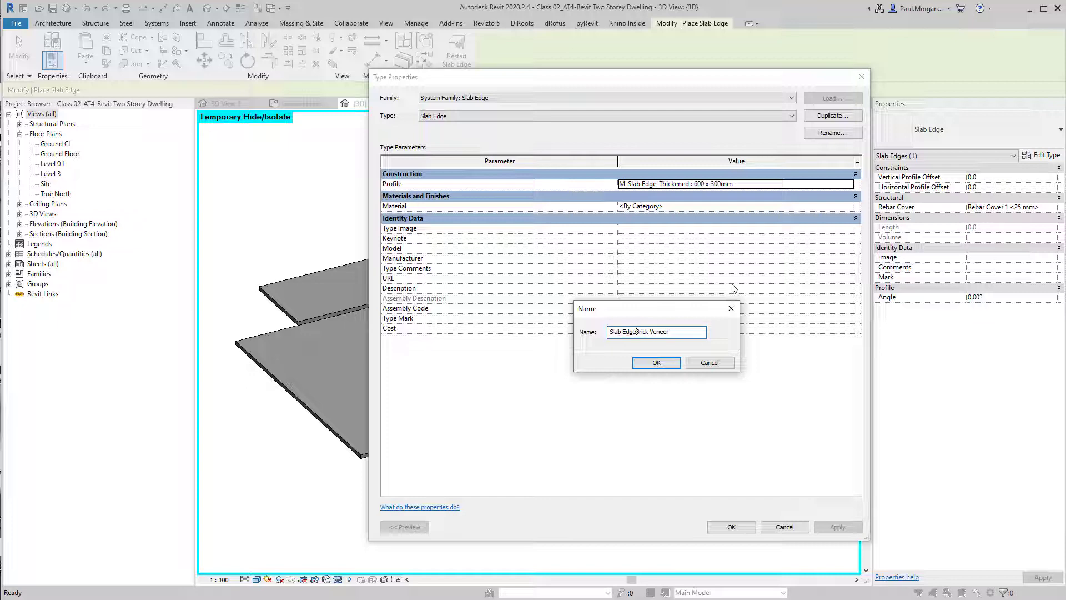
{"action": "left_click", "coordinate": [656, 362]}
Set the new slab edge type's profile to PR_Slab Egde-Brick Veneer : PR_Slab Egde-Brick Veneer
{"action": "left_click", "coordinate": [855, 184]}
{"action": "left_click", "coordinate": [849, 184]}
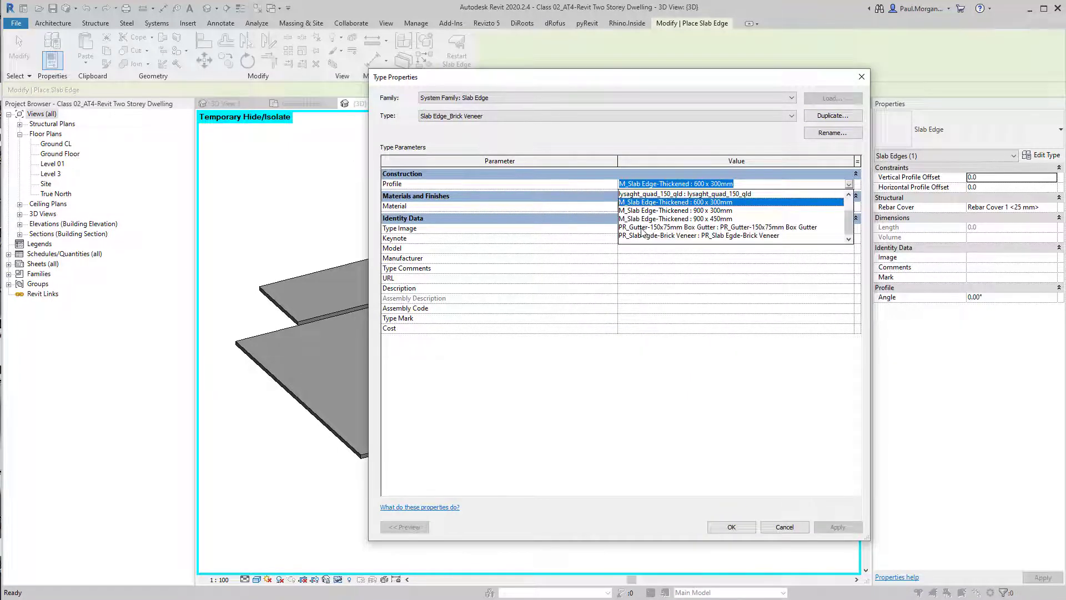
{"action": "left_click", "coordinate": [668, 236]}
{"action": "left_click", "coordinate": [732, 525]}
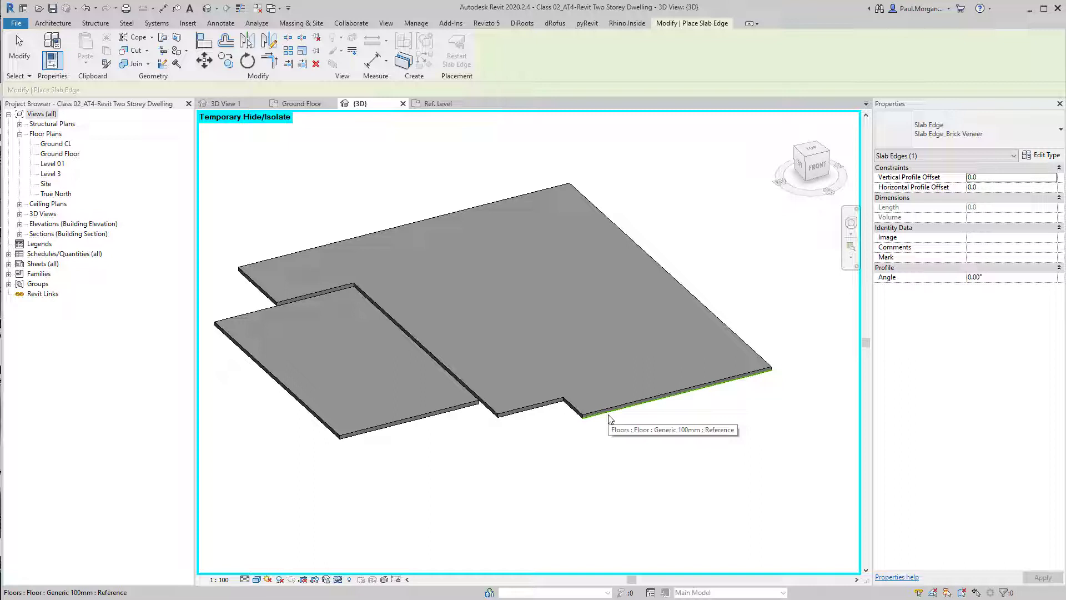
Place the slab edge around the whole chain of the upper floor slab's edges
{"action": "key", "text": "Tab"}
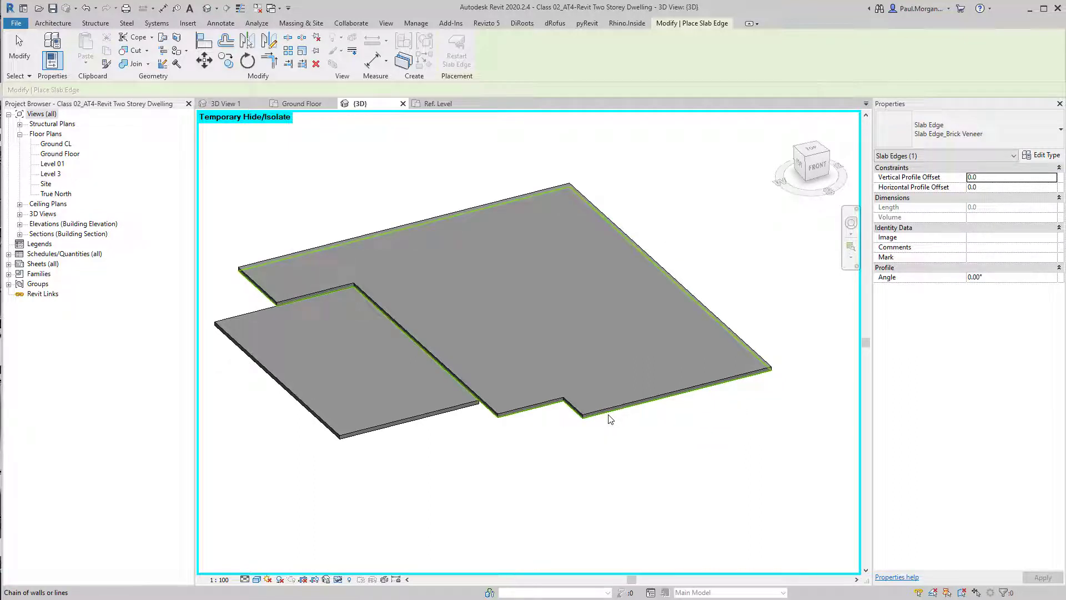
{"action": "left_click", "coordinate": [611, 419]}
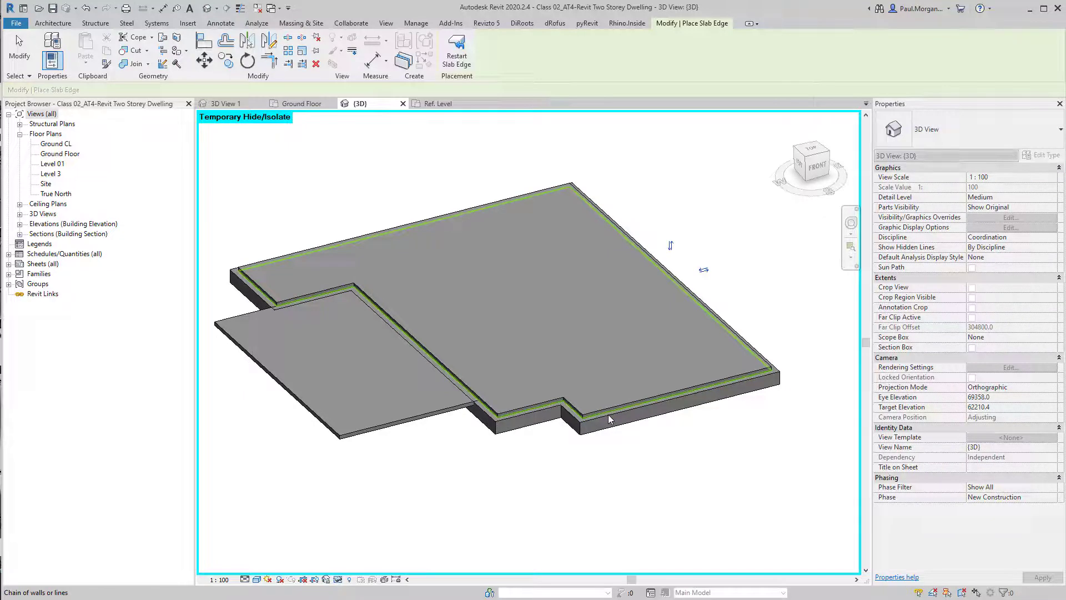
{"action": "scroll", "coordinate": [611, 419], "scroll_direction": "up", "scroll_amount": 3}
{"action": "key", "text": "Escape"}
{"action": "key", "text": "Escape"}
Drag one end of the slab edge to shorten it where it runs beside the lower floor slab
{"action": "middle_click_drag", "start_coordinate": [705, 453], "coordinate": [634, 322], "text": "shift"}
{"action": "middle_click_drag", "start_coordinate": [657, 397], "coordinate": [479, 373], "text": "shift"}
{"action": "left_click", "coordinate": [518, 292]}
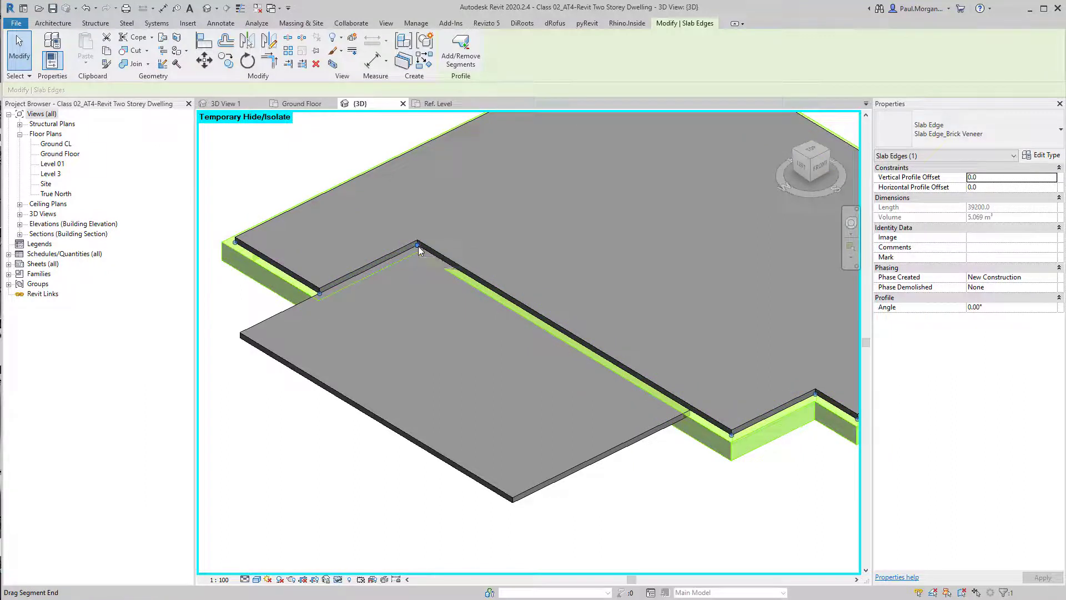
{"action": "left_click_drag", "start_coordinate": [419, 246], "coordinate": [693, 409]}
{"action": "left_click", "coordinate": [660, 504]}
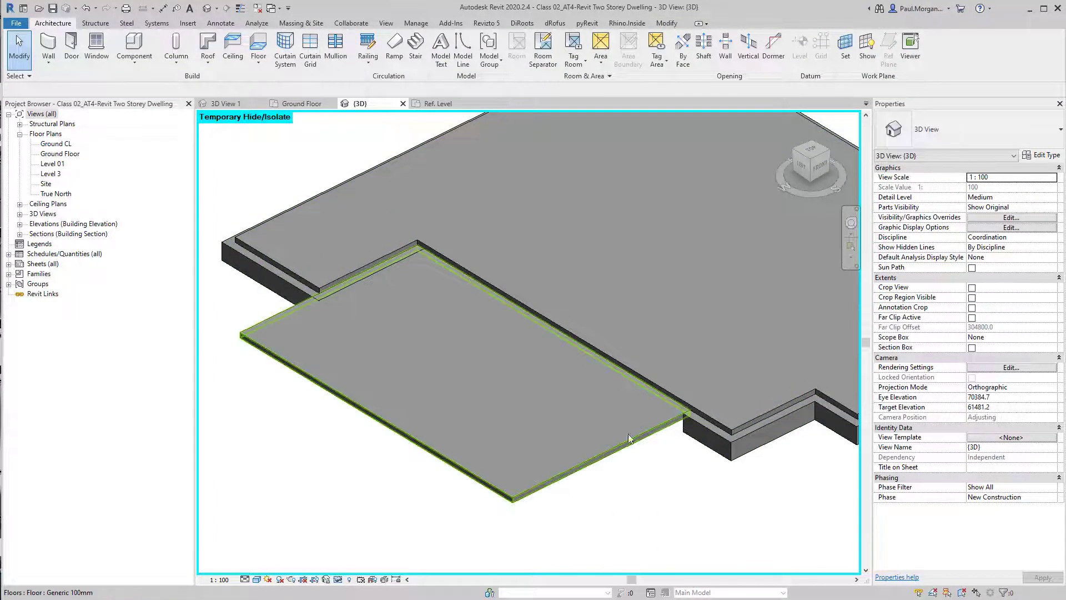
Remove the slab edge segment along the junction with the lower floor using Add/Remove Segments
{"action": "left_click", "coordinate": [335, 299]}
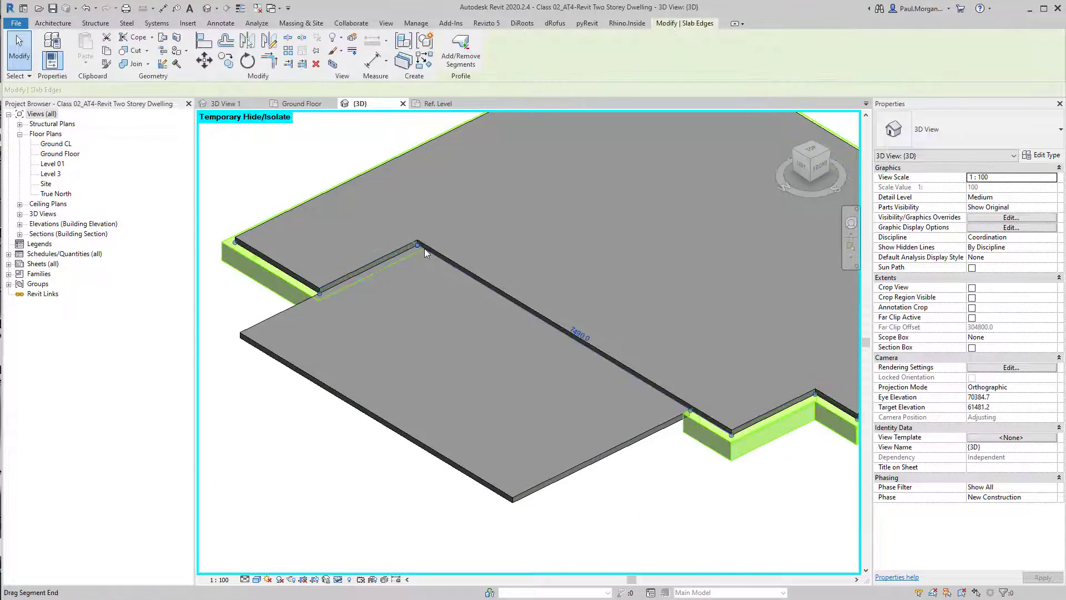
{"action": "scroll", "coordinate": [524, 380], "scroll_direction": "up", "scroll_amount": 3}
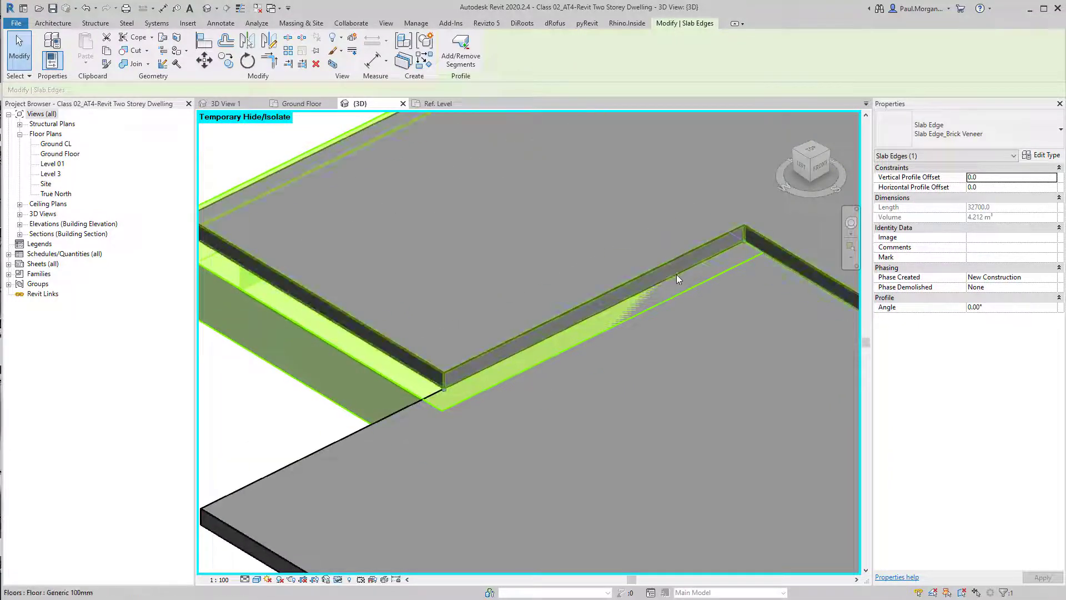
{"action": "scroll", "coordinate": [453, 408], "scroll_direction": "down", "scroll_amount": 3}
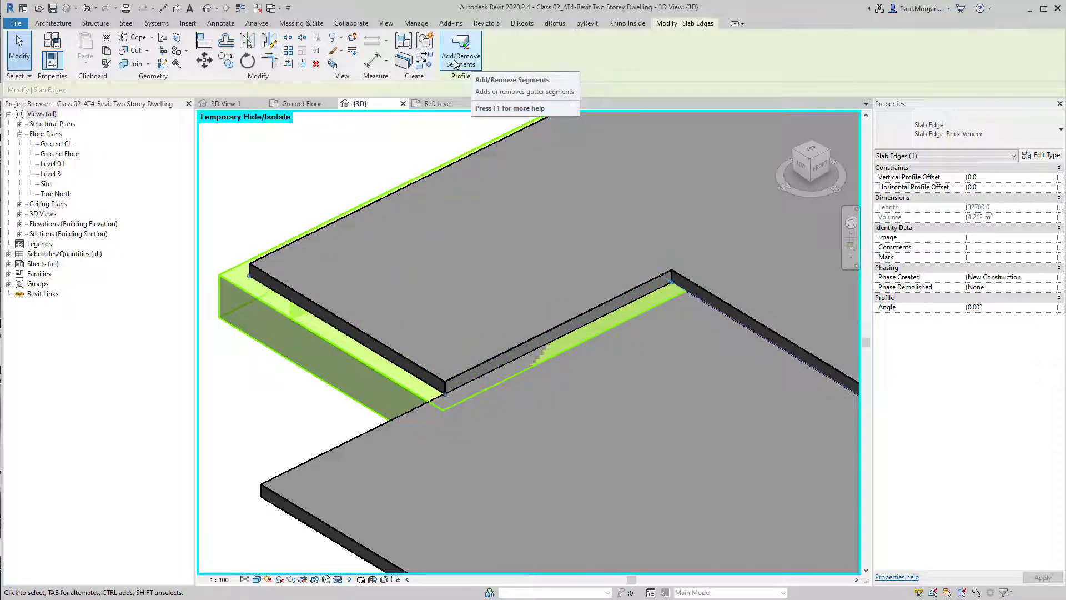
{"action": "left_click", "coordinate": [456, 62]}
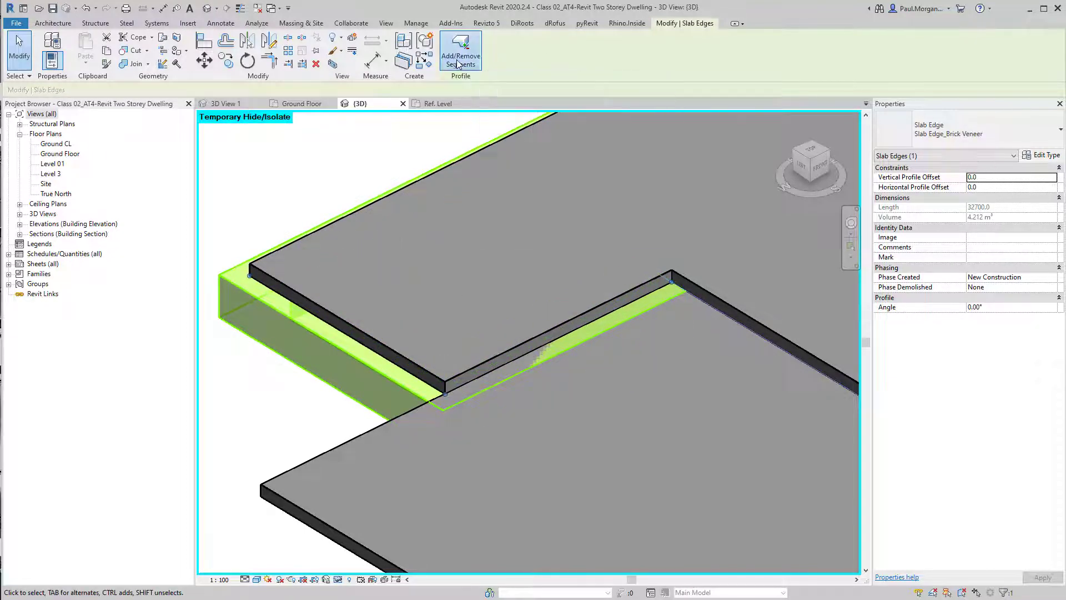
{"action": "left_click", "coordinate": [545, 343]}
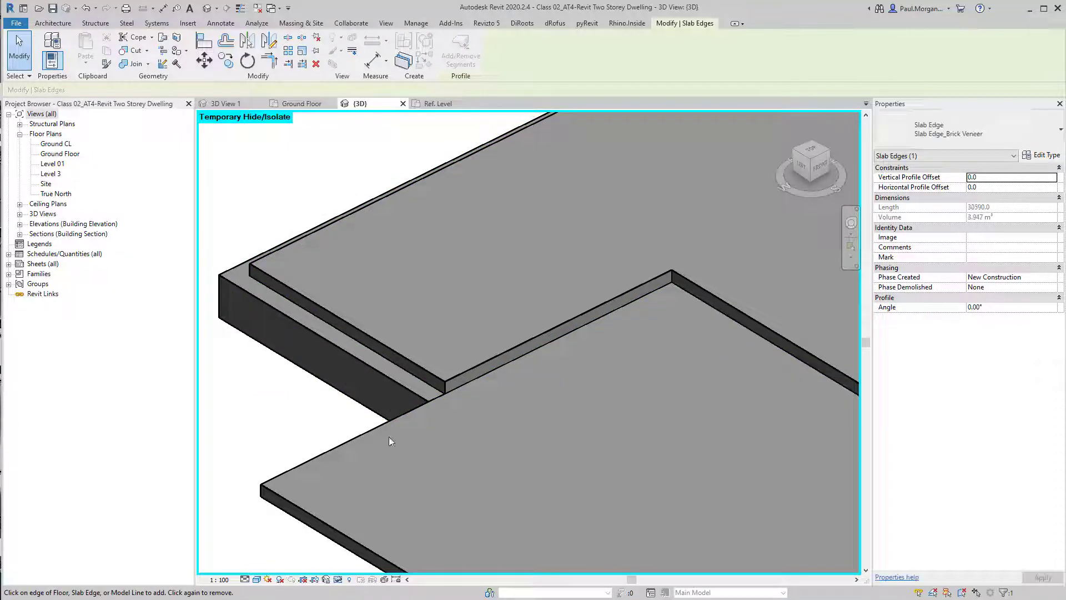
{"action": "key", "text": "Escape"}
Examine the placed slab edge around the upper floor from several angles in 3D
{"action": "left_click", "coordinate": [401, 388]}
{"action": "scroll", "coordinate": [401, 389], "scroll_direction": "down", "scroll_amount": 4}
{"action": "left_click", "coordinate": [412, 396]}
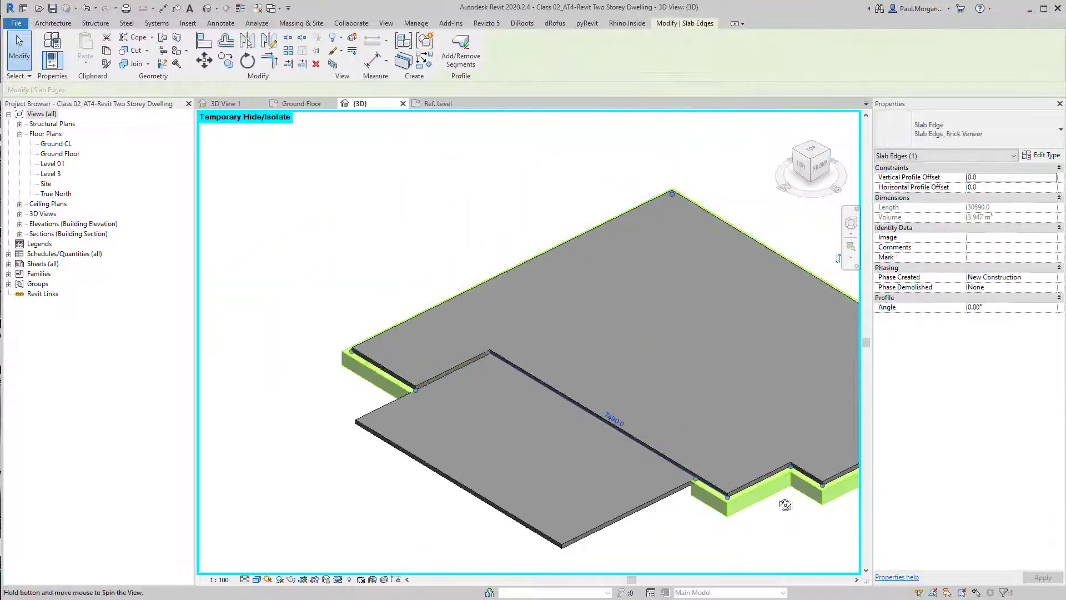
{"action": "middle_click_drag", "start_coordinate": [413, 396], "coordinate": [612, 510], "text": "shift"}
{"action": "scroll", "coordinate": [644, 443], "scroll_direction": "down", "scroll_amount": 2}
{"action": "left_click", "coordinate": [589, 505]}
{"action": "middle_click_drag", "start_coordinate": [565, 398], "coordinate": [628, 524], "text": "shift"}
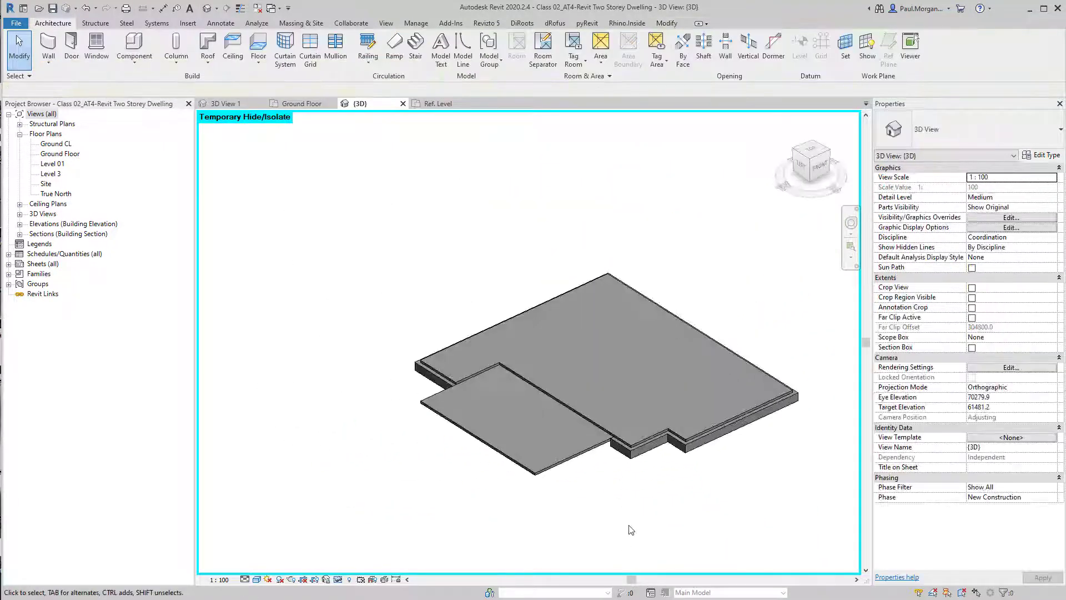
{"action": "scroll", "coordinate": [557, 423], "scroll_direction": "up", "scroll_amount": 3}
{"action": "mouse_move", "coordinate": [554, 423]}
{"action": "middle_mouse_down"}
{"action": "mouse_move", "coordinate": [510, 409]}
{"action": "mouse_move", "coordinate": [565, 426]}
{"action": "middle_mouse_up"}
{"action": "scroll", "coordinate": [511, 411], "scroll_direction": "down", "scroll_amount": 1}
In the profile family, move the whole profile 150 mm so its right edge lies on the vertical reference plane
{"action": "left_click", "coordinate": [438, 104]}
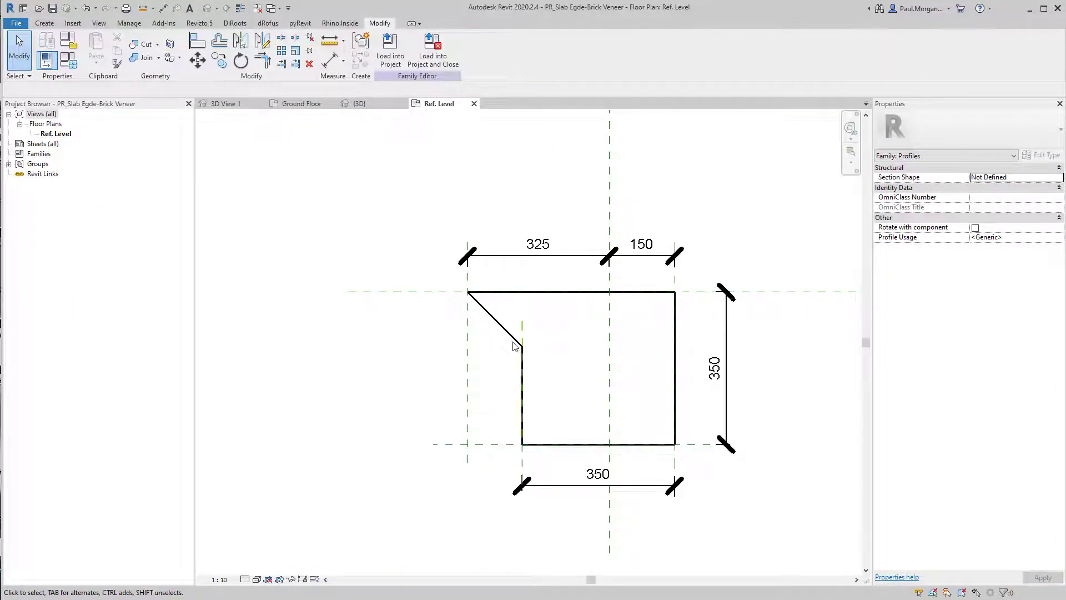
{"action": "mouse_move", "coordinate": [665, 392]}
{"action": "middle_mouse_down"}
{"action": "mouse_move", "coordinate": [715, 413]}
{"action": "mouse_move", "coordinate": [620, 378]}
{"action": "middle_mouse_up"}
{"action": "left_click_drag", "start_coordinate": [452, 192], "coordinate": [776, 536]}
{"action": "middle_click_drag", "start_coordinate": [635, 370], "coordinate": [654, 388]}
{"action": "key", "text": "m"}
{"action": "key", "text": "v"}
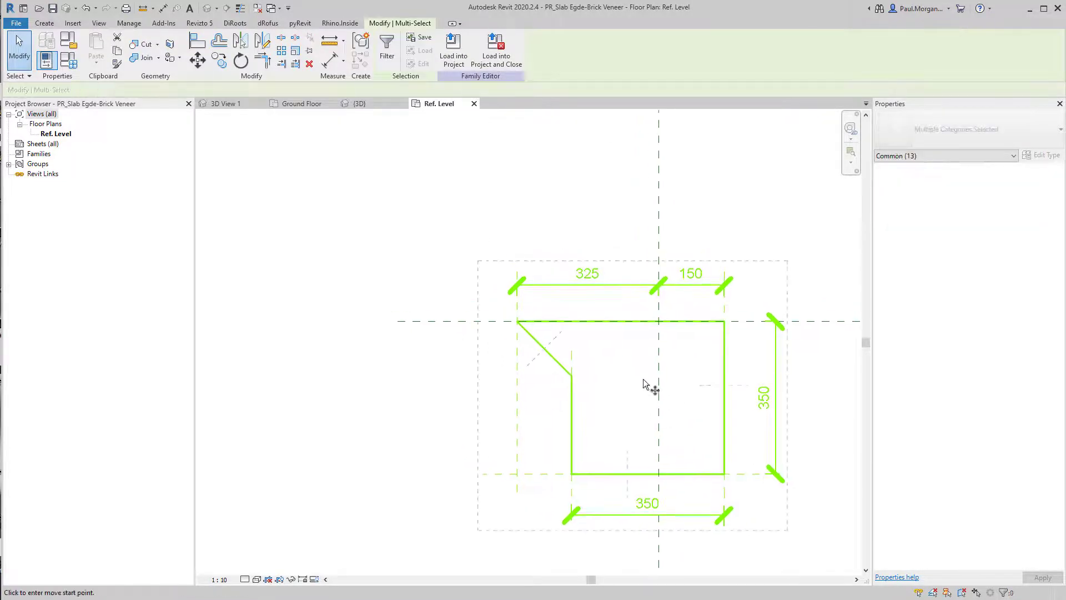
{"action": "left_click", "coordinate": [660, 325]}
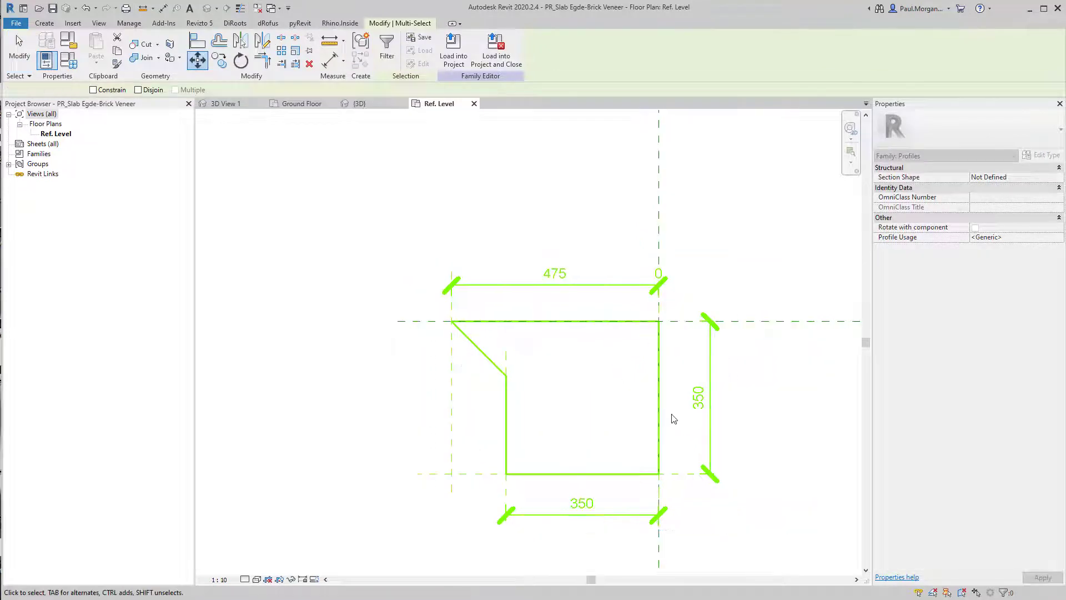
{"action": "key", "text": "Escape"}
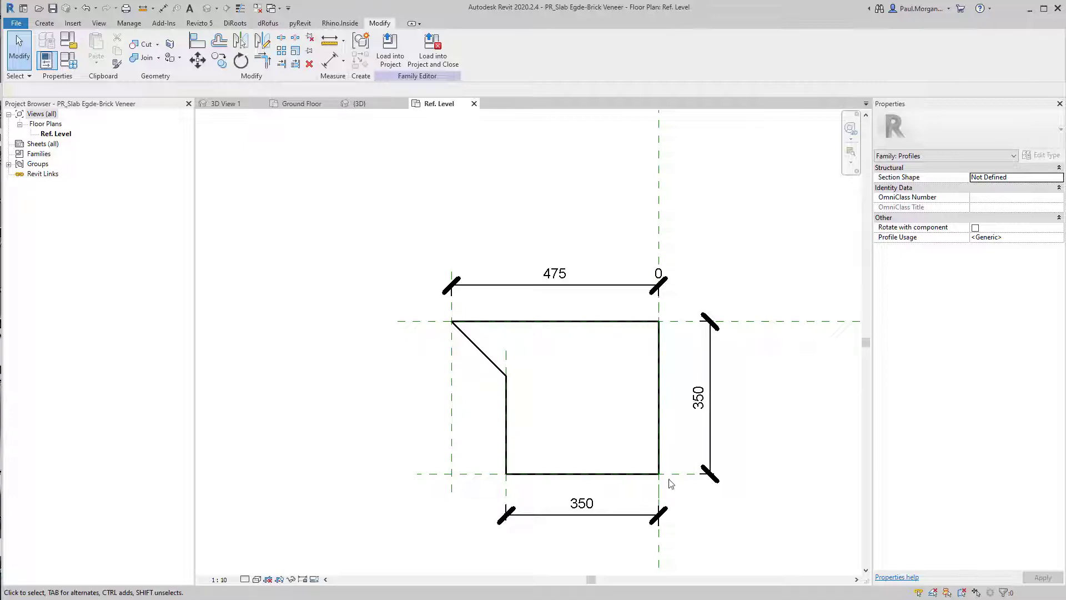
Set the slab edge's horizontal profile offset to 150
{"action": "left_click", "coordinate": [367, 107]}
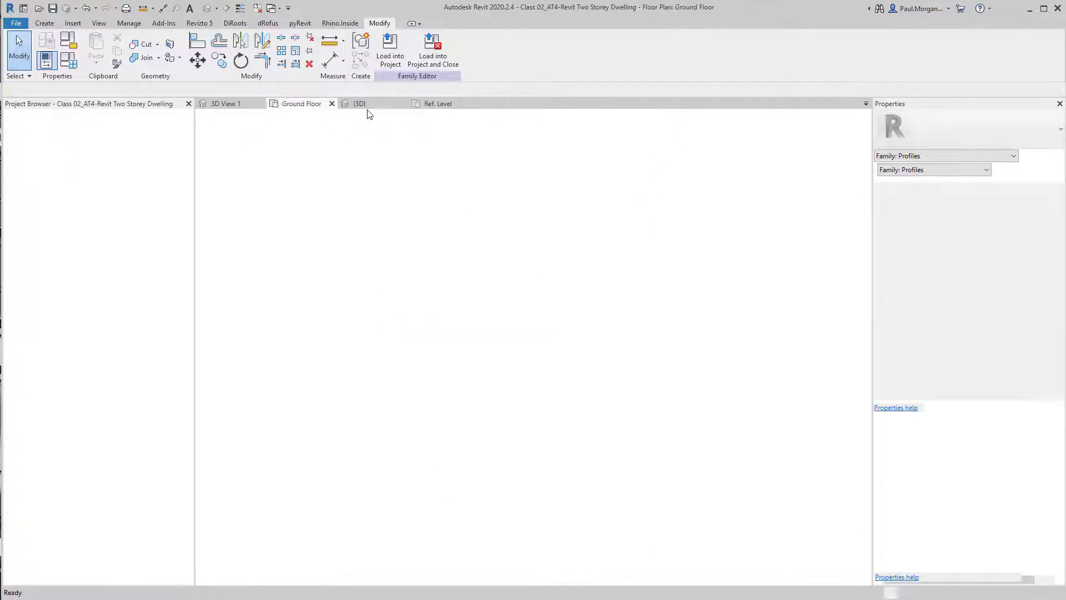
{"action": "left_click", "coordinate": [631, 470]}
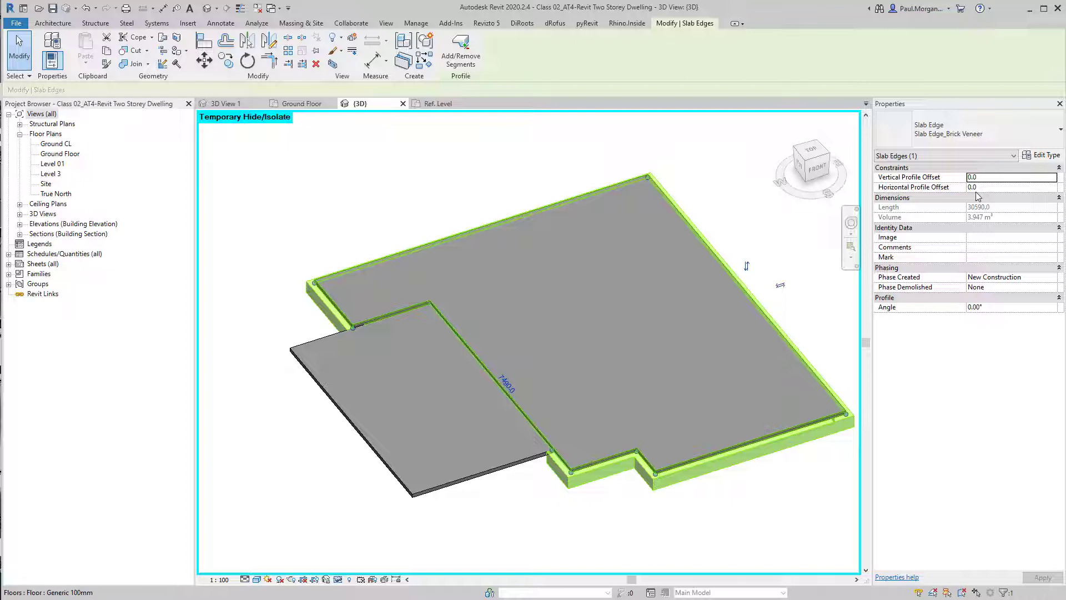
{"action": "mouse_move", "coordinate": [646, 336]}
{"action": "middle_mouse_down", "text": "shift"}
{"action": "mouse_move", "coordinate": [640, 307]}
{"action": "mouse_move", "coordinate": [642, 316]}
{"action": "middle_mouse_up", "text": "shift"}
{"action": "left_click", "coordinate": [632, 456]}
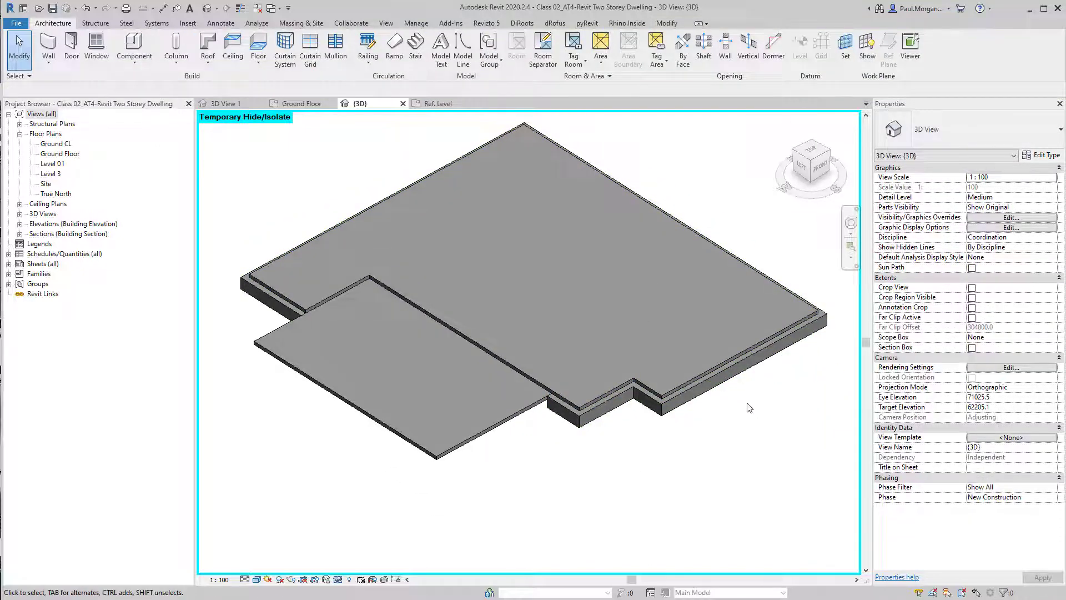
{"action": "left_click", "coordinate": [742, 368]}
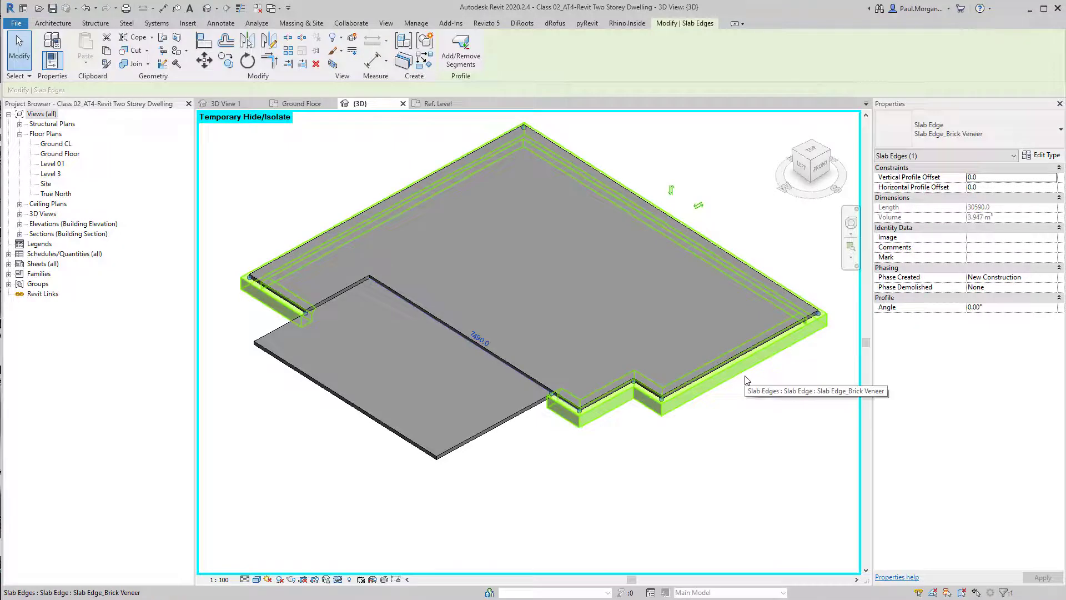
{"action": "left_click", "coordinate": [1007, 187]}
{"action": "type", "text": "-150"}
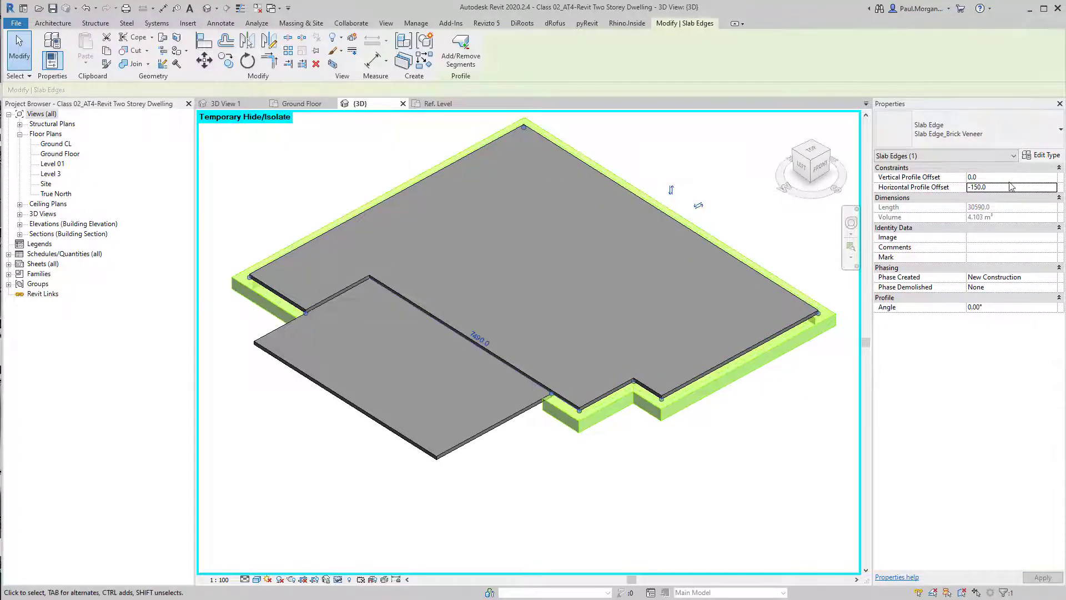
{"action": "key", "text": "shift+Tab"}
{"action": "type", "text": "150"}
{"action": "key", "text": "Return"}
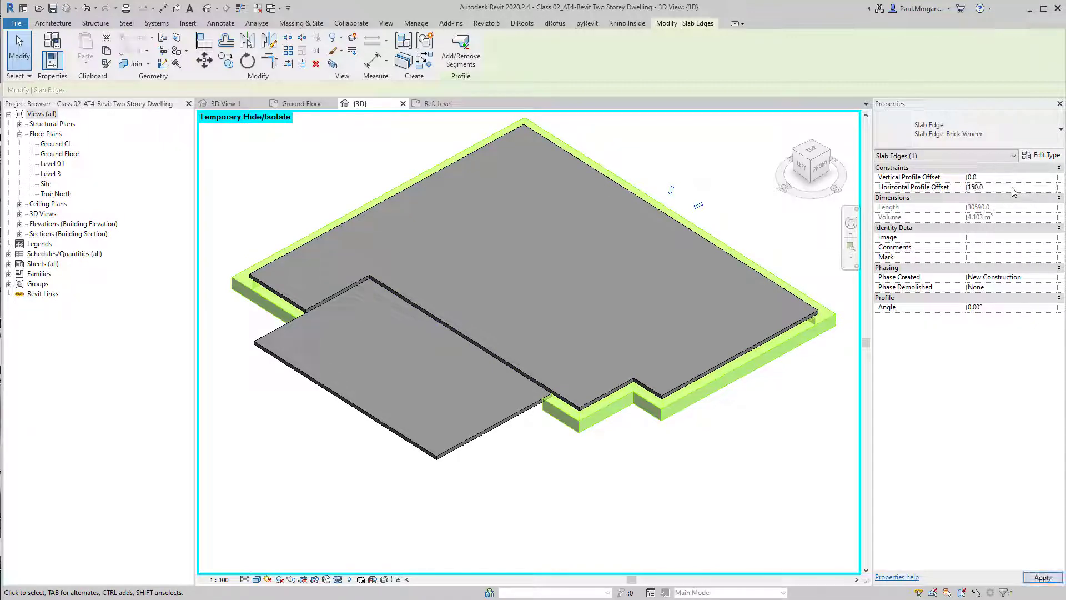
Undo the horizontal profile offset change
{"action": "left_click", "coordinate": [650, 468]}
{"action": "scroll", "coordinate": [669, 397], "scroll_direction": "up", "scroll_amount": 6}
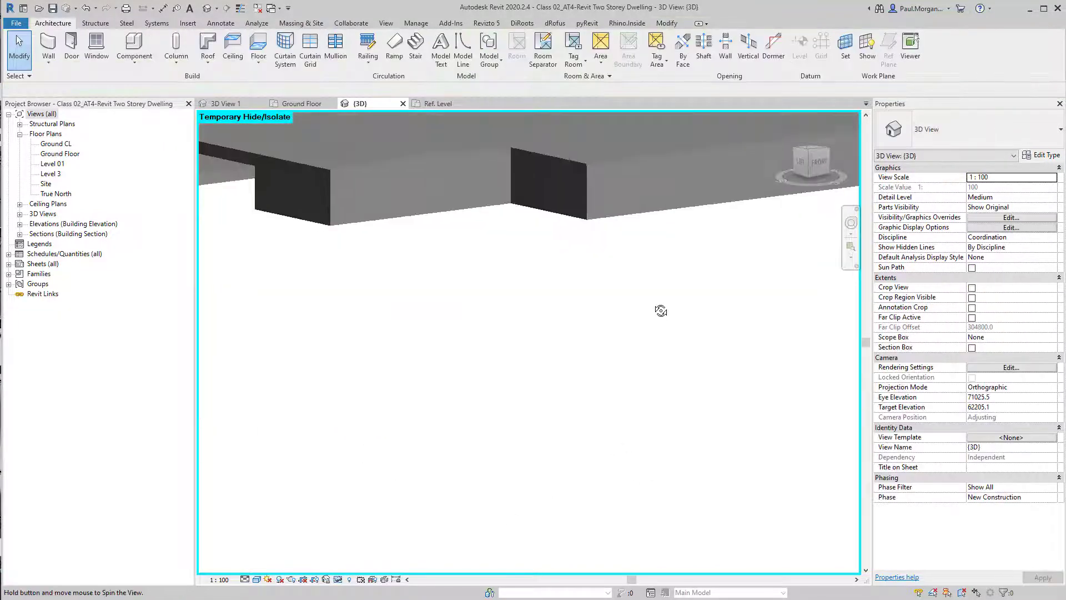
{"action": "middle_click_drag", "start_coordinate": [649, 260], "coordinate": [579, 449]}
{"action": "left_click", "coordinate": [565, 291]}
{"action": "left_click", "coordinate": [564, 319]}
{"action": "key", "text": "ctrl+z"}
{"action": "scroll", "coordinate": [580, 385], "scroll_direction": "down", "scroll_amount": 2}
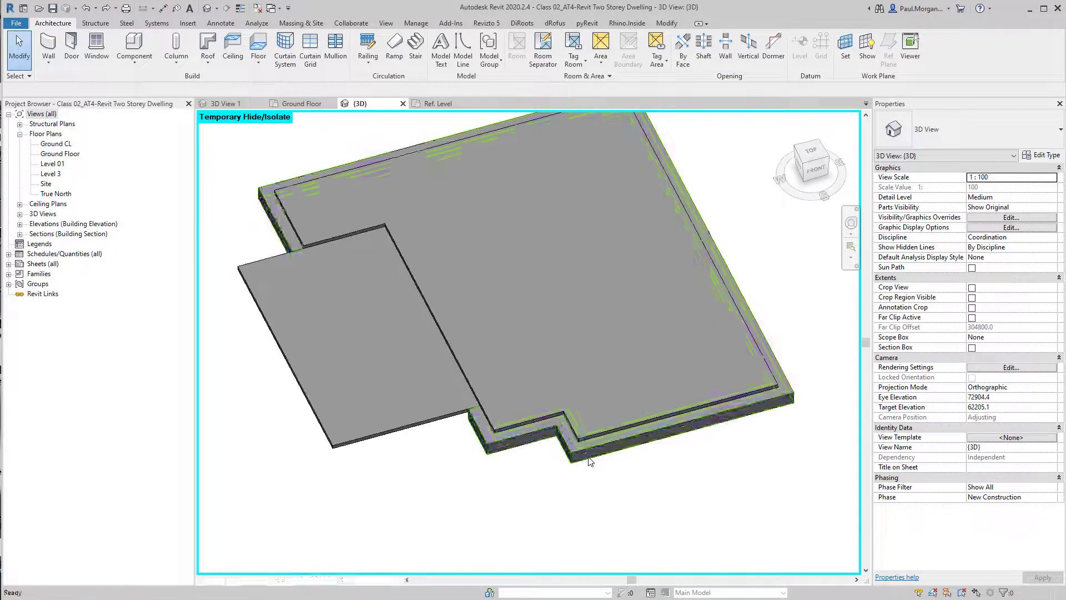
Inspect the slab edge's properties and its appearance in 3D
{"action": "left_click", "coordinate": [579, 450]}
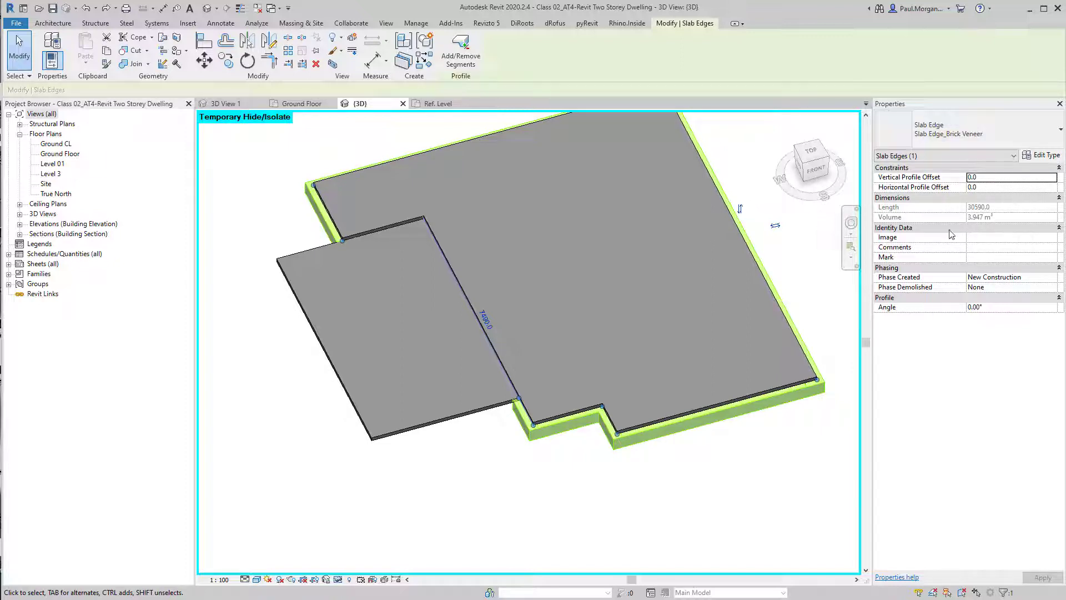
{"action": "left_click", "coordinate": [605, 505]}
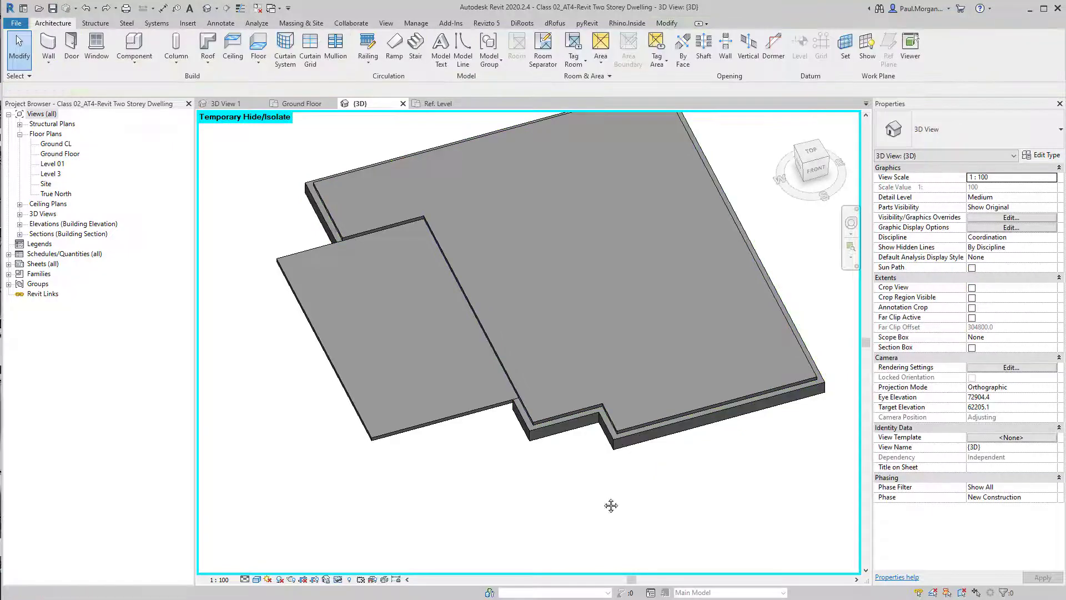
{"action": "mouse_move", "coordinate": [610, 505]}
{"action": "middle_mouse_down"}
{"action": "mouse_move", "coordinate": [640, 517]}
{"action": "mouse_move", "coordinate": [686, 478]}
{"action": "mouse_move", "coordinate": [676, 466]}
{"action": "mouse_move", "coordinate": [652, 500]}
{"action": "mouse_move", "coordinate": [644, 487]}
{"action": "mouse_move", "coordinate": [562, 483]}
{"action": "mouse_move", "coordinate": [627, 493]}
{"action": "middle_mouse_up"}
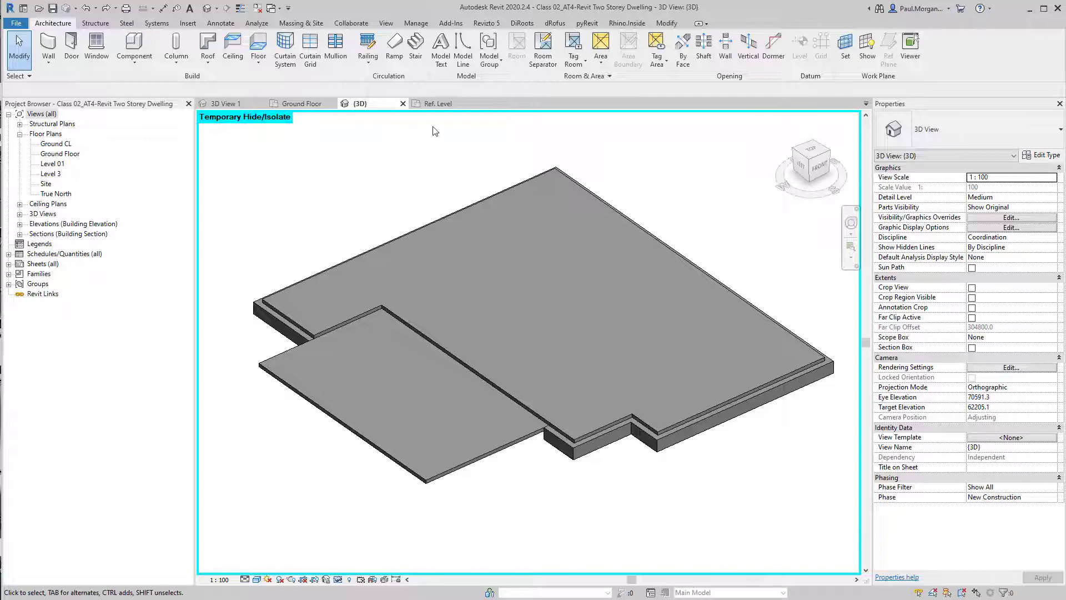
Save the profile family as PR_Slab Egde-Double Brick and load it into the project
{"action": "left_click", "coordinate": [438, 104]}
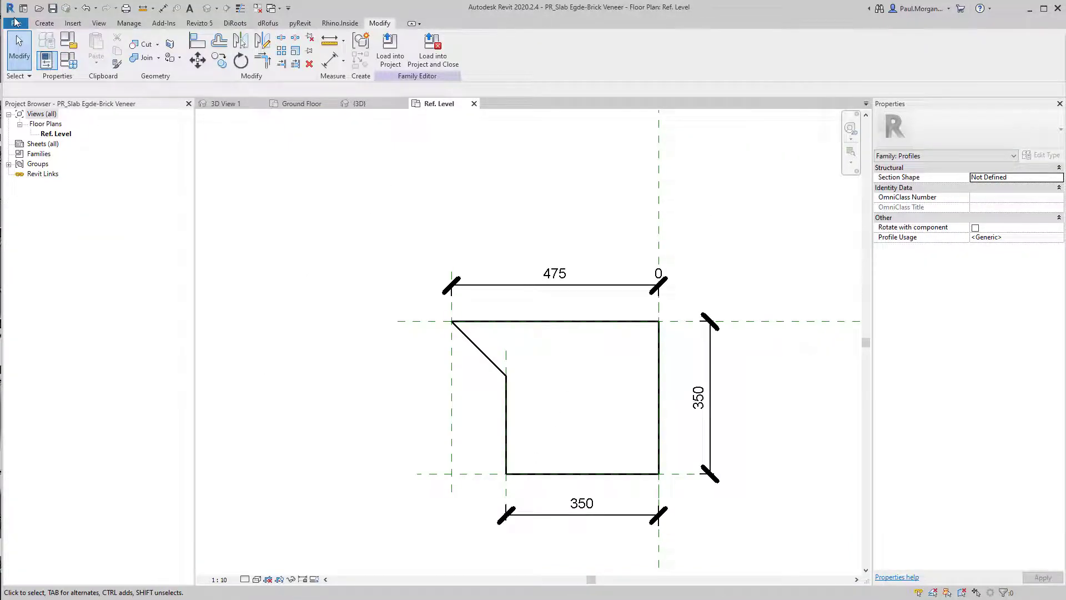
{"action": "left_click", "coordinate": [15, 22]}
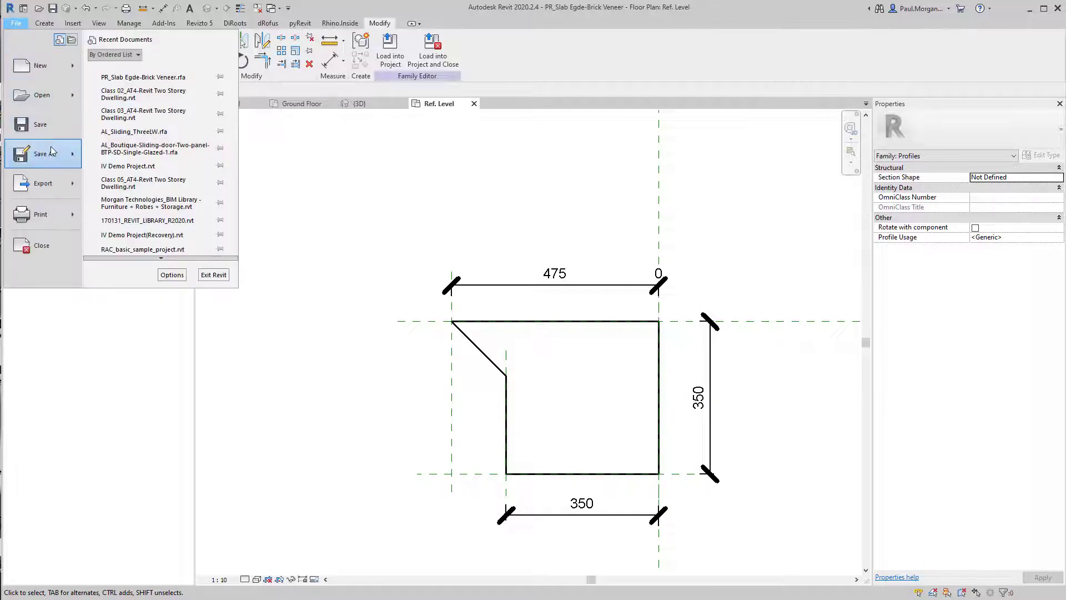
{"action": "mouse_move", "coordinate": [51, 145]}
{"action": "left_click", "coordinate": [145, 145]}
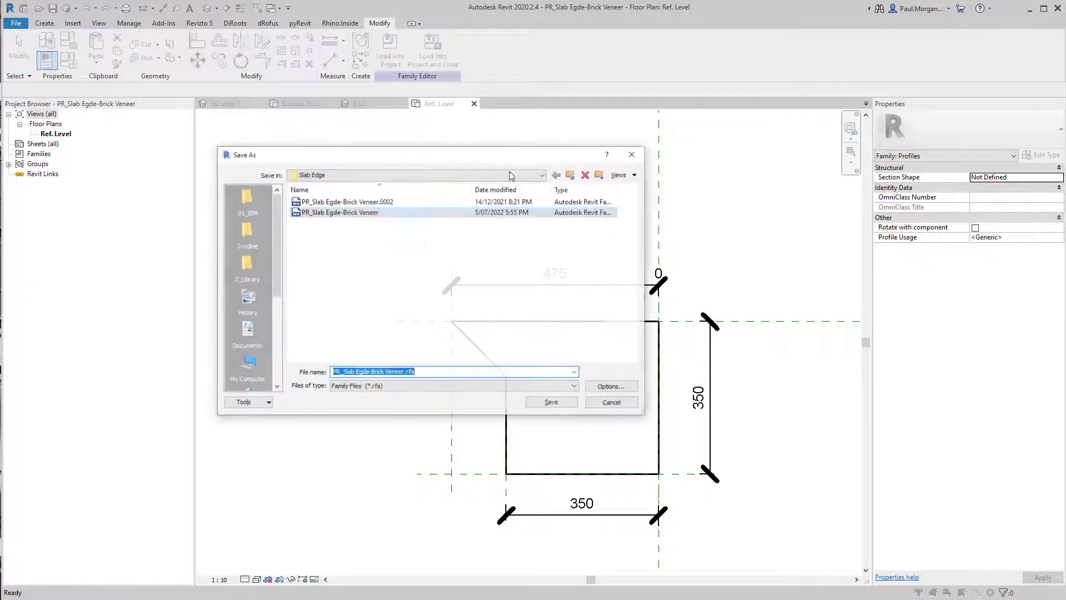
{"action": "left_click", "coordinate": [383, 375]}
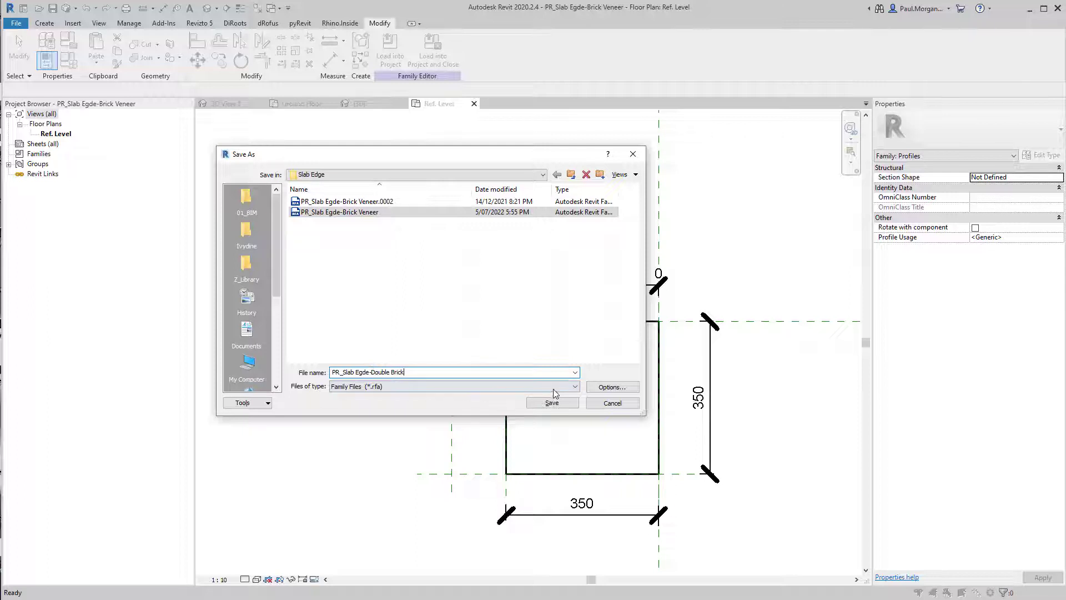
{"action": "left_click", "coordinate": [613, 387]}
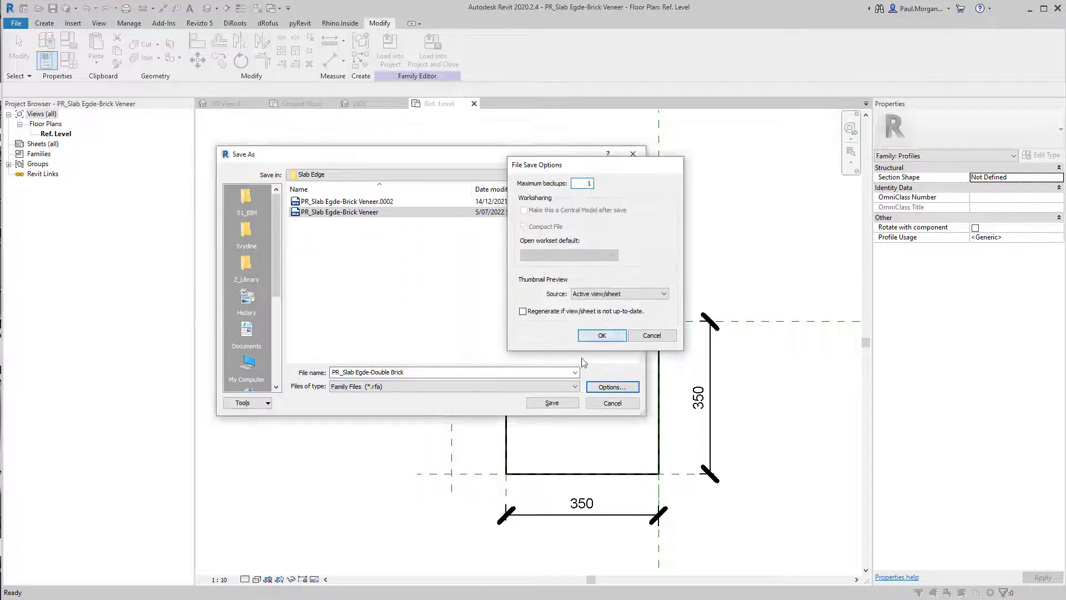
{"action": "key", "text": "Return"}
{"action": "key", "text": "Return"}
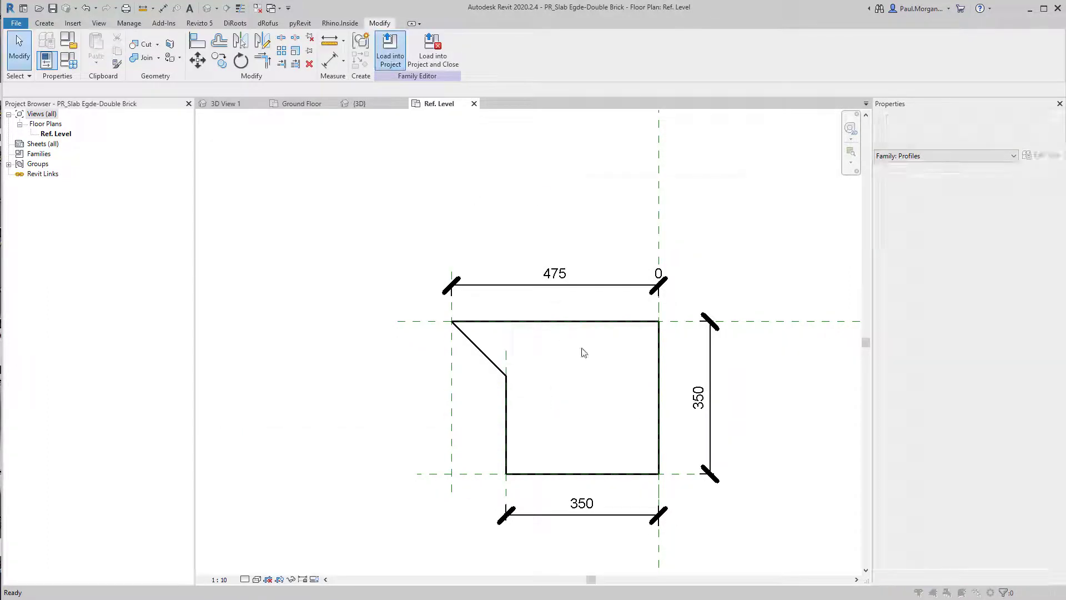
{"action": "left_click", "coordinate": [633, 374]}
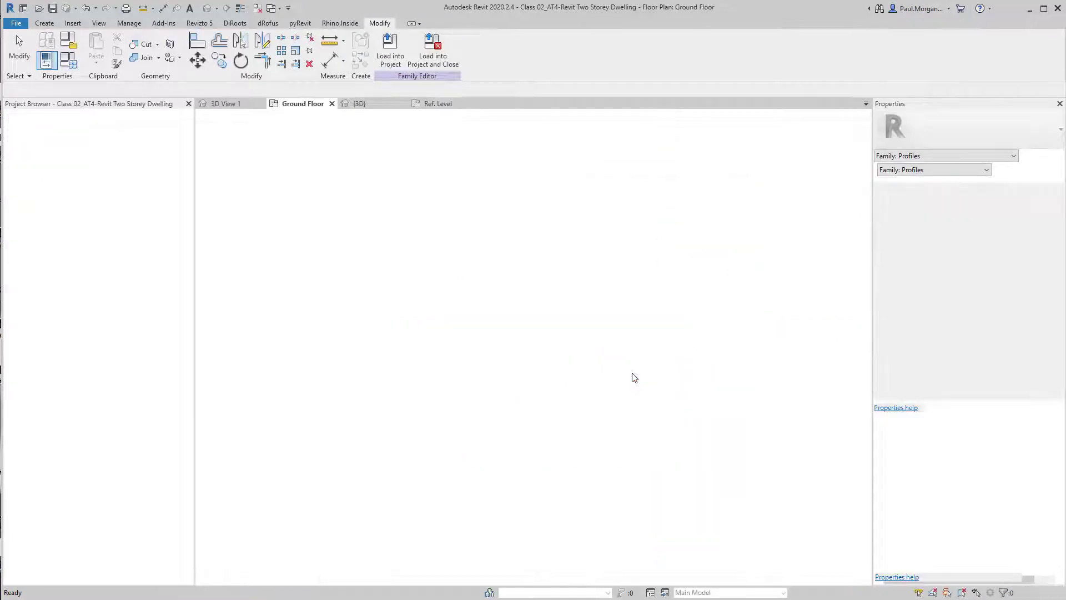
In the 3D view, start a slab edge, choose the plain Slab Edge type and rename it Slab Edge_Double Brick
{"action": "left_click", "coordinate": [360, 103]}
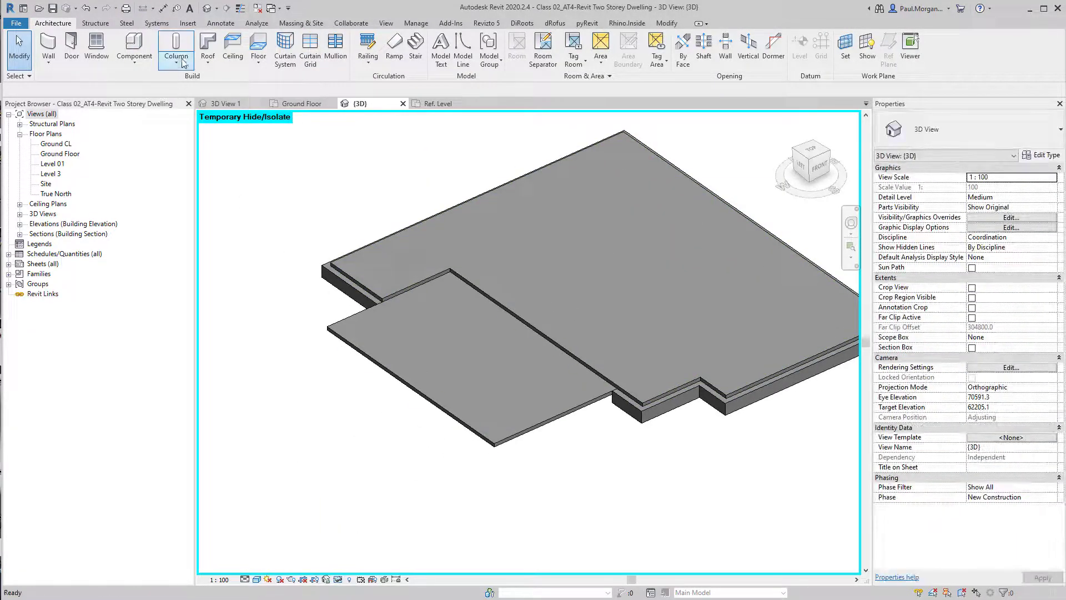
{"action": "left_click", "coordinate": [258, 60]}
{"action": "left_click", "coordinate": [286, 150]}
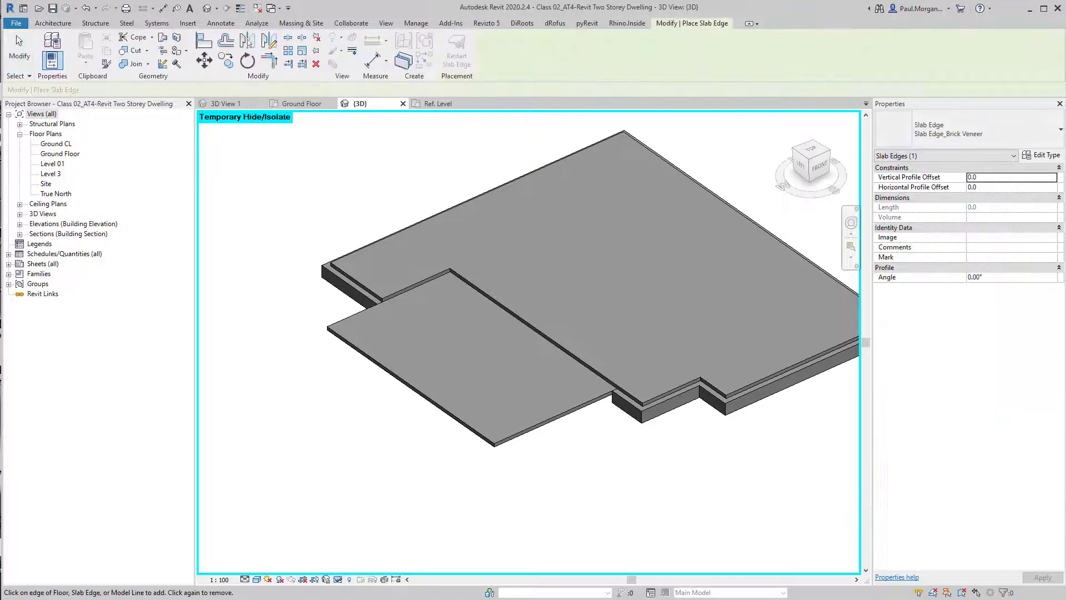
{"action": "left_click", "coordinate": [967, 130]}
{"action": "left_click", "coordinate": [931, 183]}
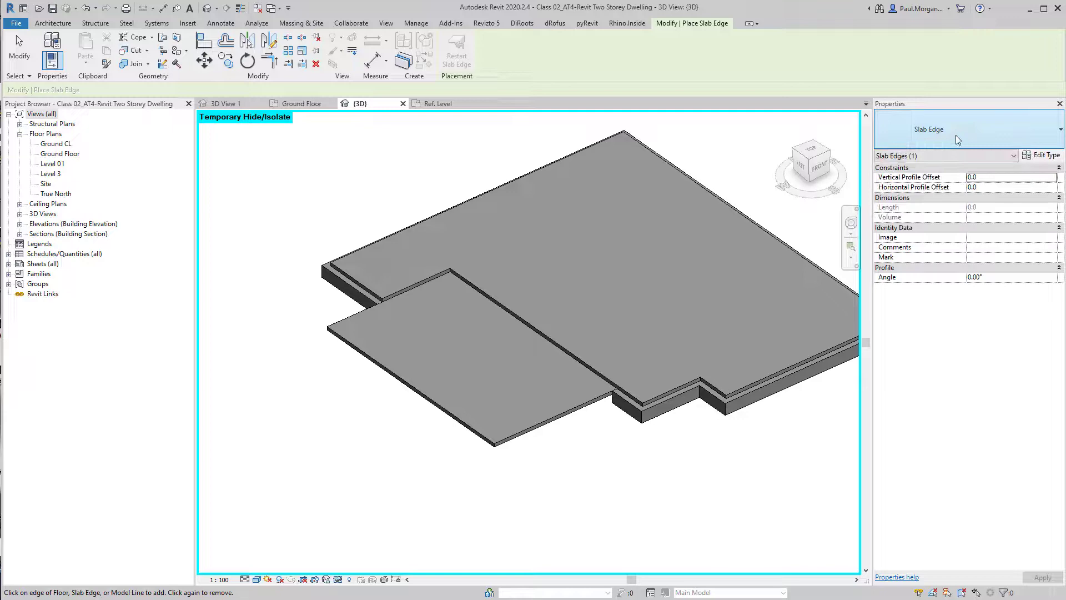
{"action": "left_click", "coordinate": [1041, 156]}
{"action": "left_click", "coordinate": [820, 134]}
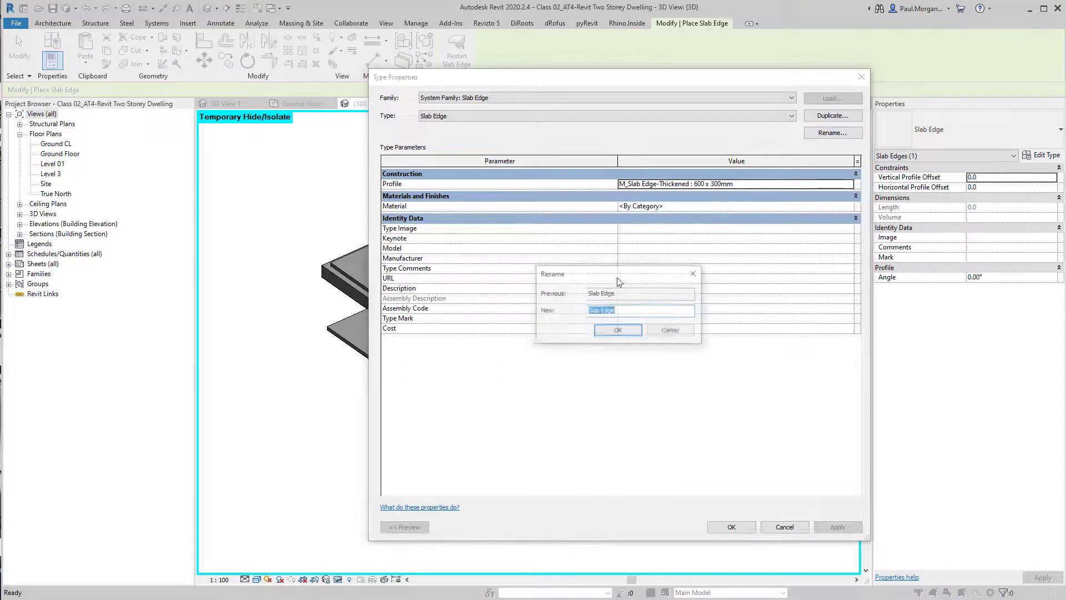
{"action": "left_click", "coordinate": [634, 313]}
{"action": "type", "text": "_"}
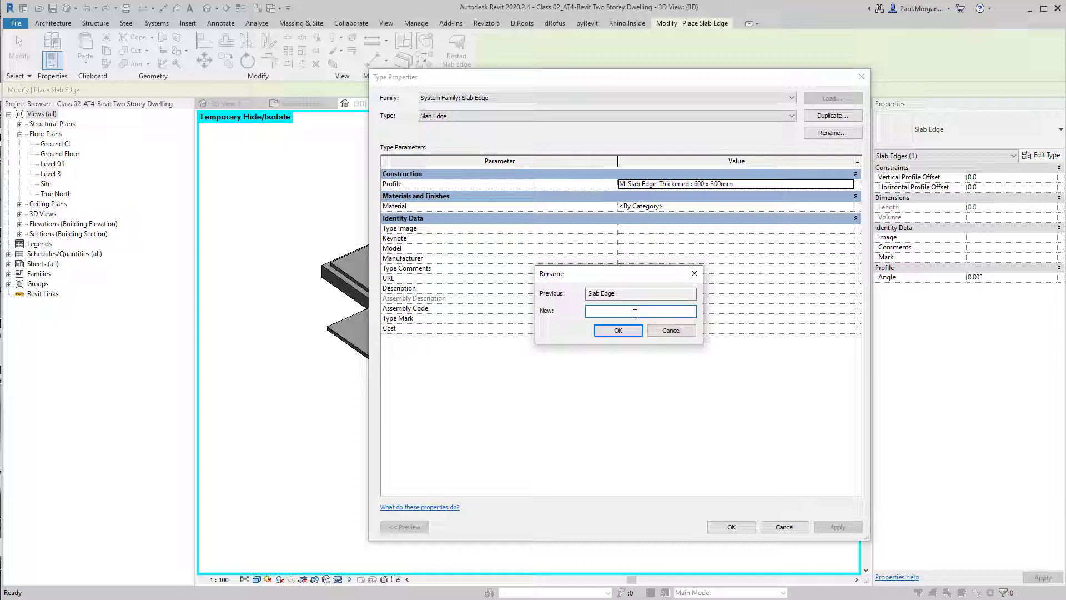
{"action": "key", "text": "Return"}
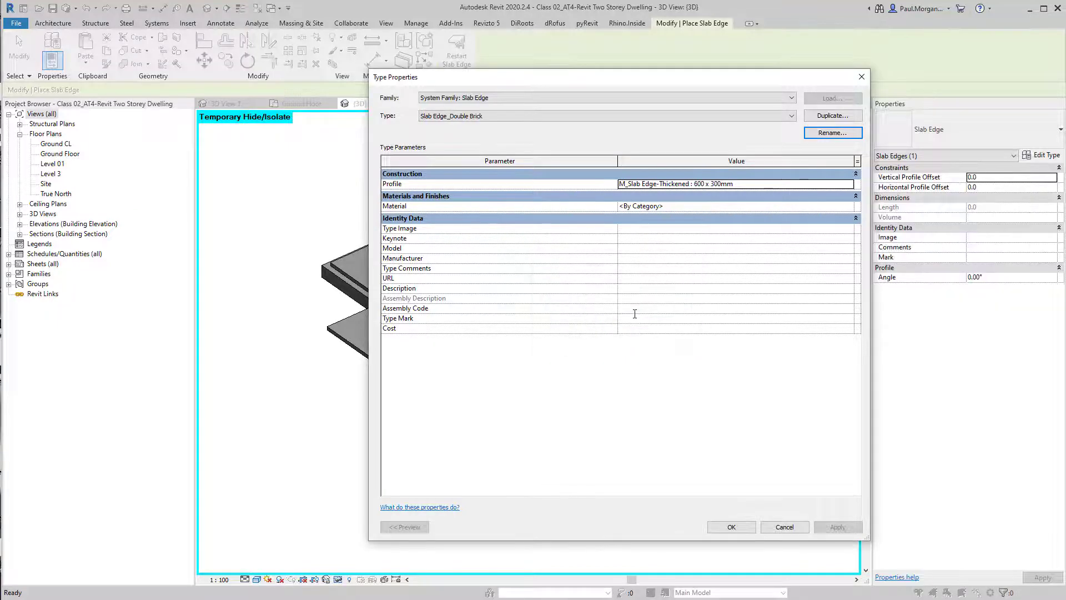
Set the Slab Edge_Double Brick type's profile to PR_Slab Egde-Double Brick and confirm the type properties
{"action": "left_click", "coordinate": [852, 184]}
{"action": "left_click", "coordinate": [850, 184]}
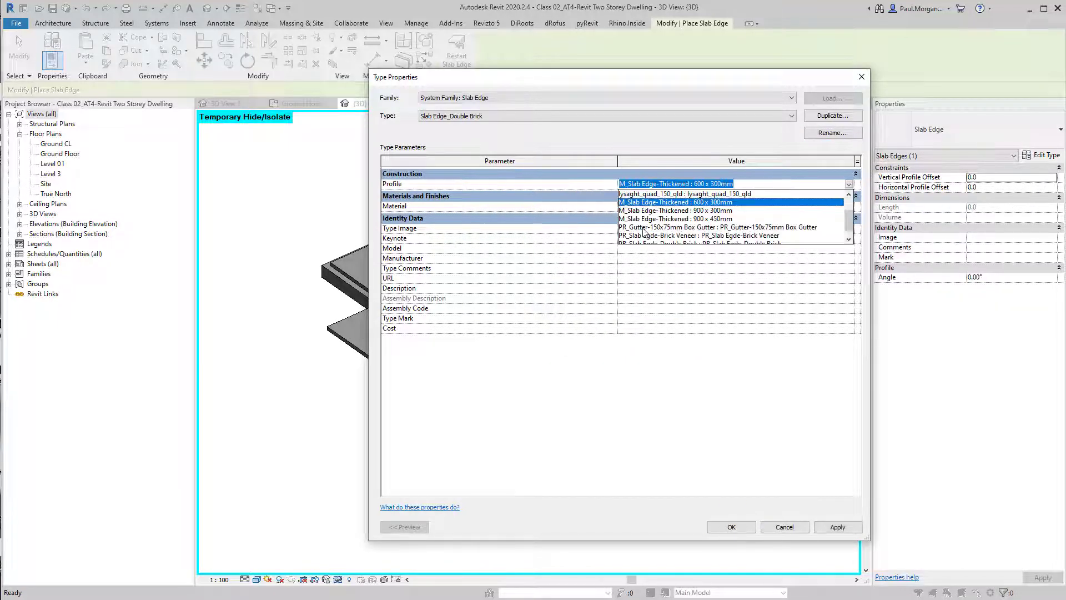
{"action": "scroll", "coordinate": [674, 228], "scroll_direction": "down", "scroll_amount": 1}
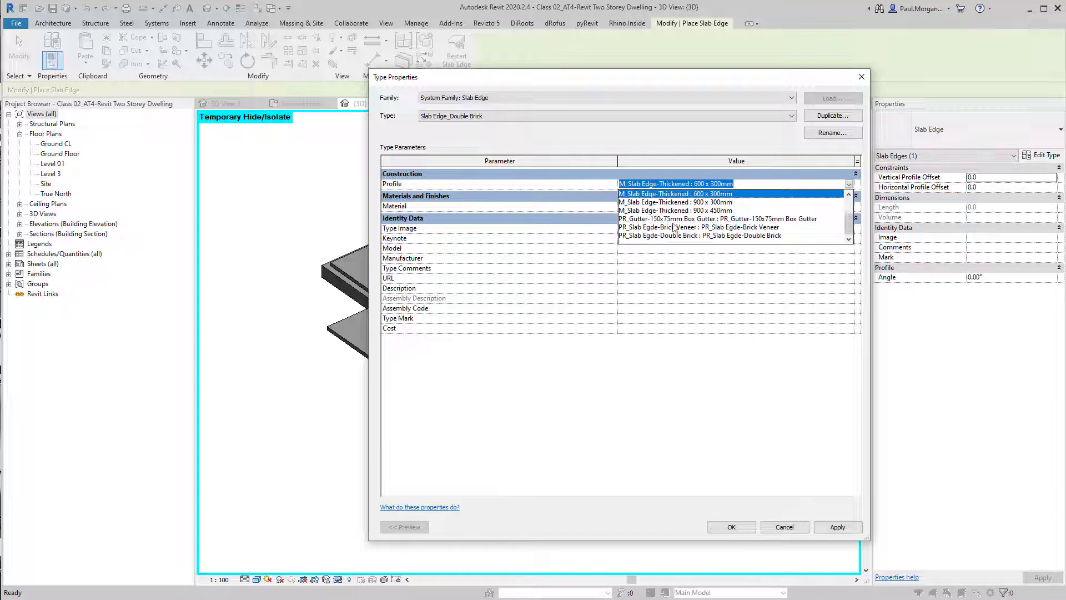
{"action": "left_click", "coordinate": [751, 238]}
{"action": "left_click", "coordinate": [737, 530]}
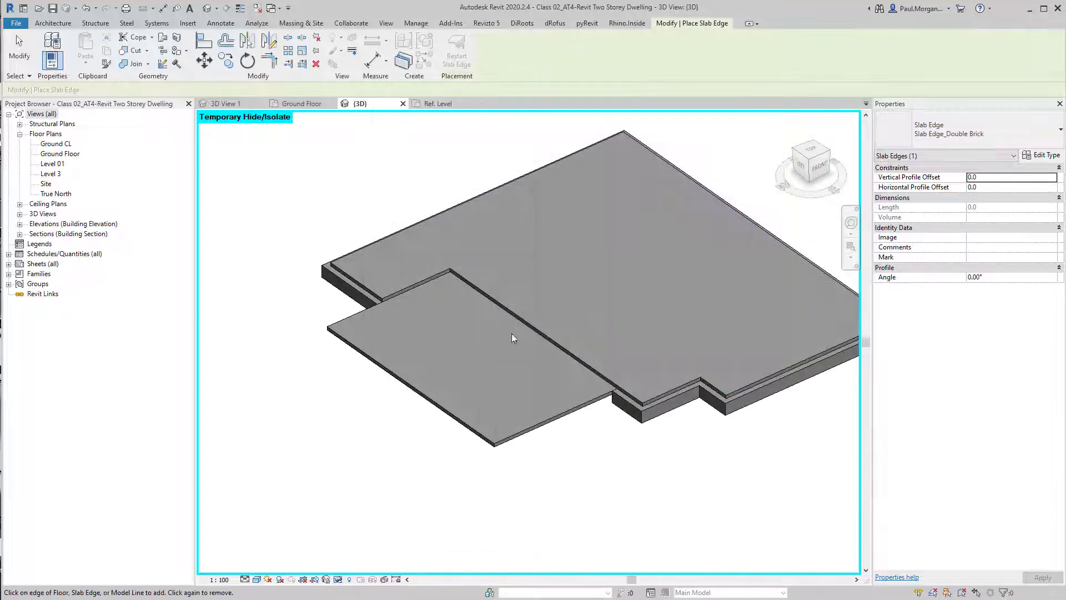
Place the double brick slab edge along the chain of edges of the lower ground slab
{"action": "key", "text": "Tab"}
{"action": "left_click", "coordinate": [522, 443]}
{"action": "key", "text": "Escape"}
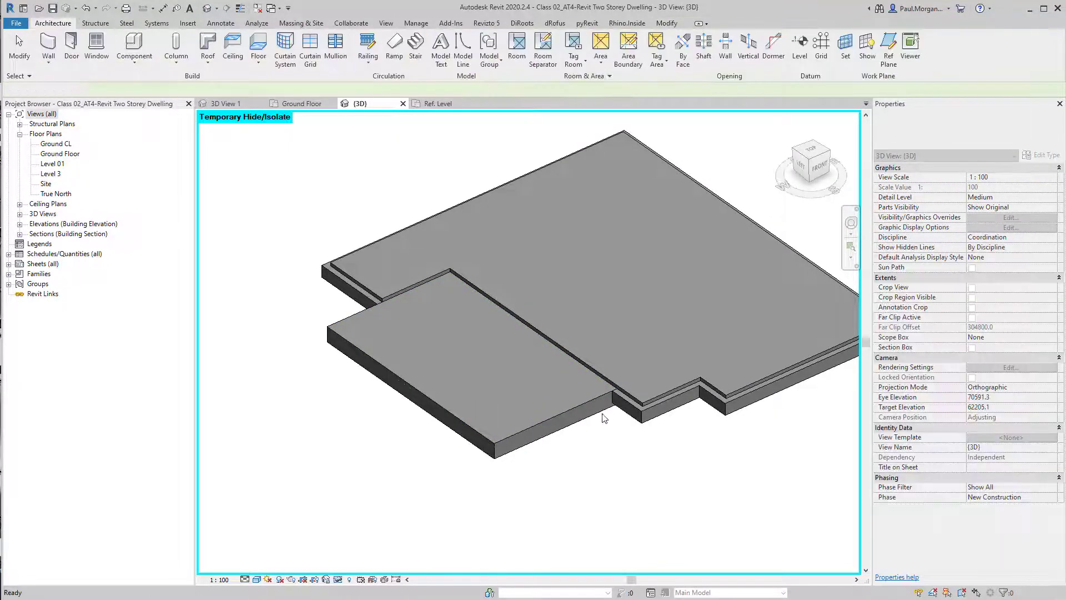
Orbit and zoom around the slab edges to inspect them in 3D
{"action": "middle_click_drag", "start_coordinate": [544, 473], "coordinate": [445, 238], "text": "shift"}
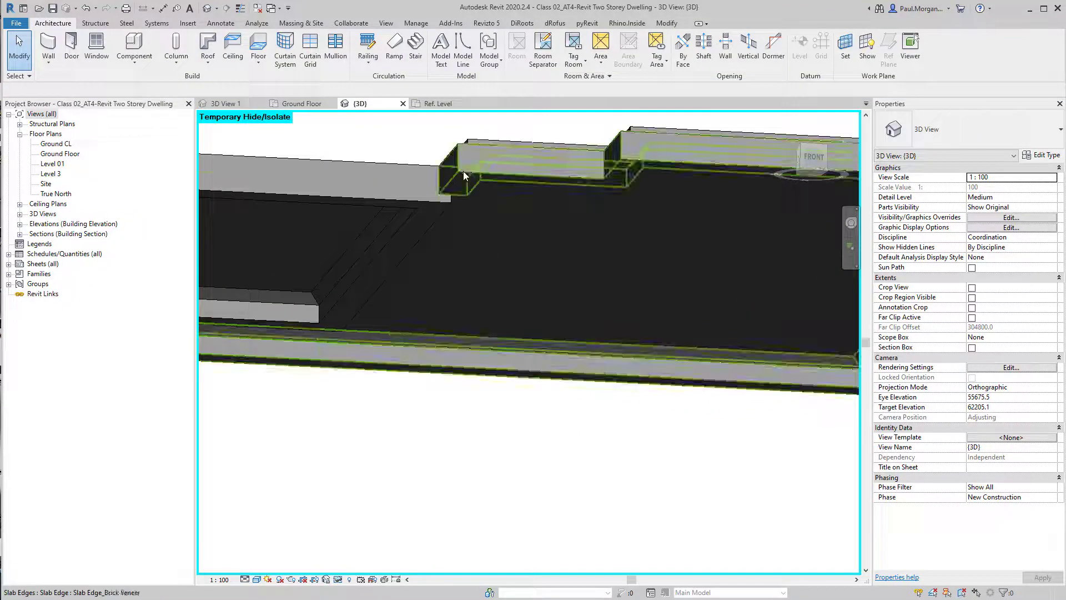
{"action": "middle_click_drag", "start_coordinate": [463, 171], "coordinate": [458, 467], "text": "shift"}
{"action": "left_click", "coordinate": [559, 388]}
{"action": "key", "text": "Escape"}
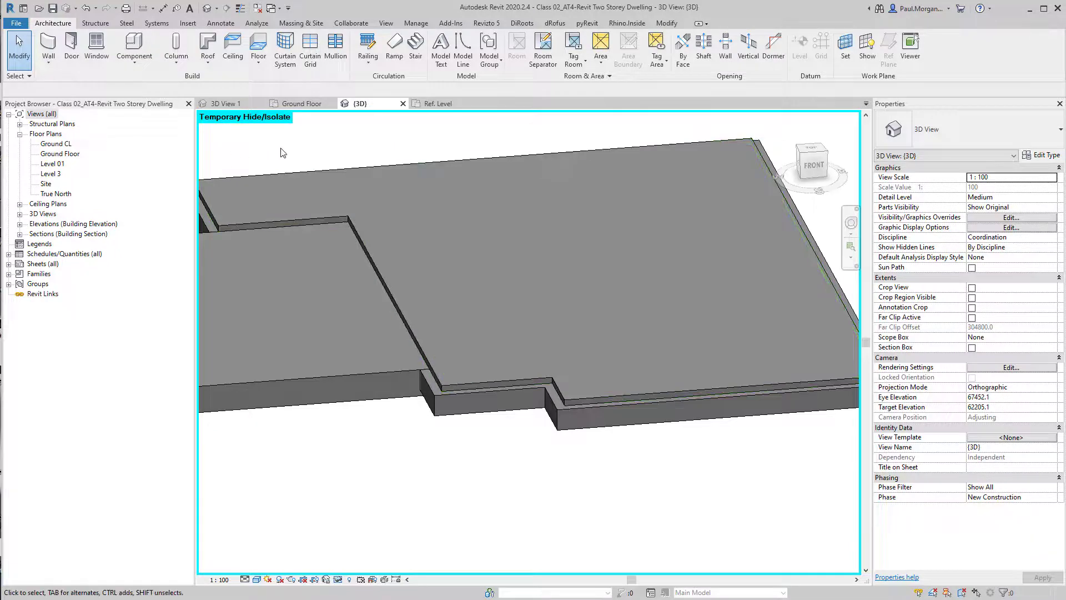
In the Ground Floor plan, draw a new horizontal section line across the house through the lower slab
{"action": "left_click", "coordinate": [280, 104]}
{"action": "mouse_move", "coordinate": [261, 320]}
{"action": "middle_mouse_down"}
{"action": "mouse_move", "coordinate": [548, 354]}
{"action": "mouse_move", "coordinate": [565, 346]}
{"action": "mouse_move", "coordinate": [435, 357]}
{"action": "middle_mouse_up"}
{"action": "scroll", "coordinate": [564, 346], "scroll_direction": "down", "scroll_amount": 1}
{"action": "left_click", "coordinate": [375, 362]}
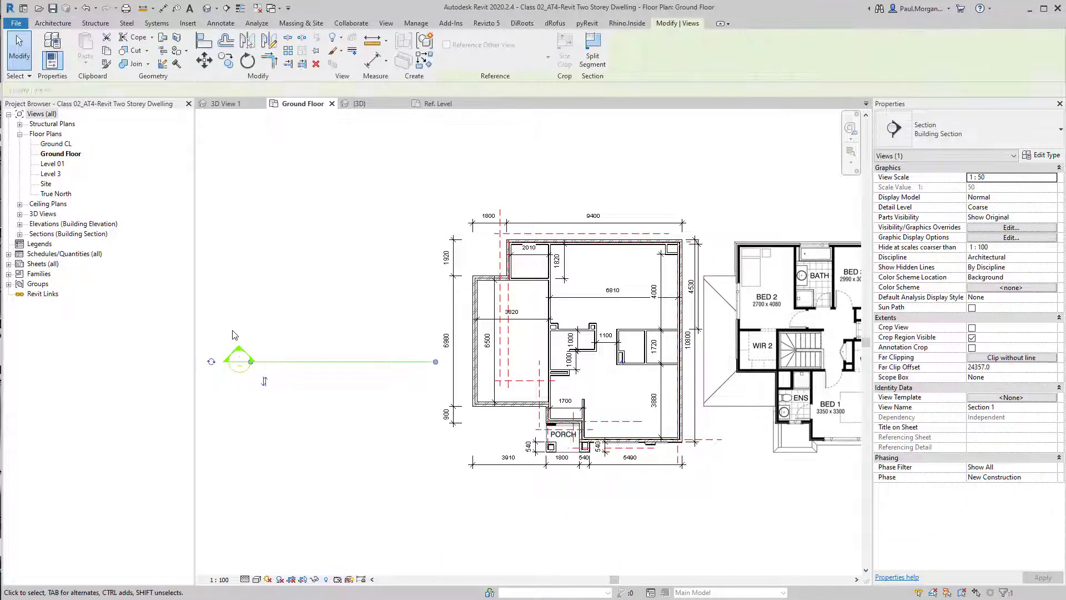
{"action": "key", "text": "Escape"}
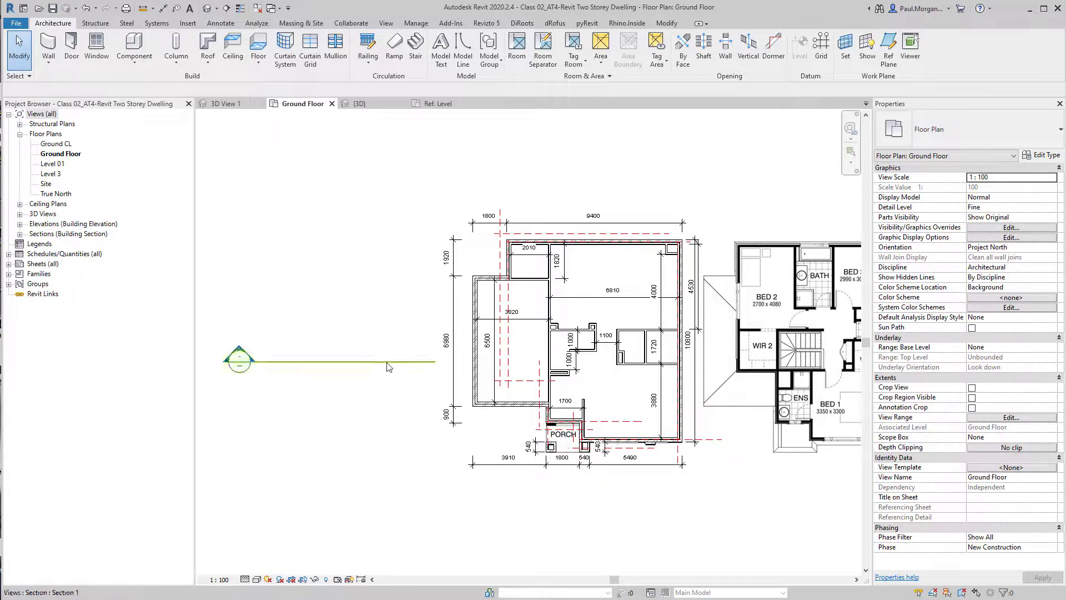
{"action": "middle_click_drag", "start_coordinate": [482, 412], "coordinate": [438, 405]}
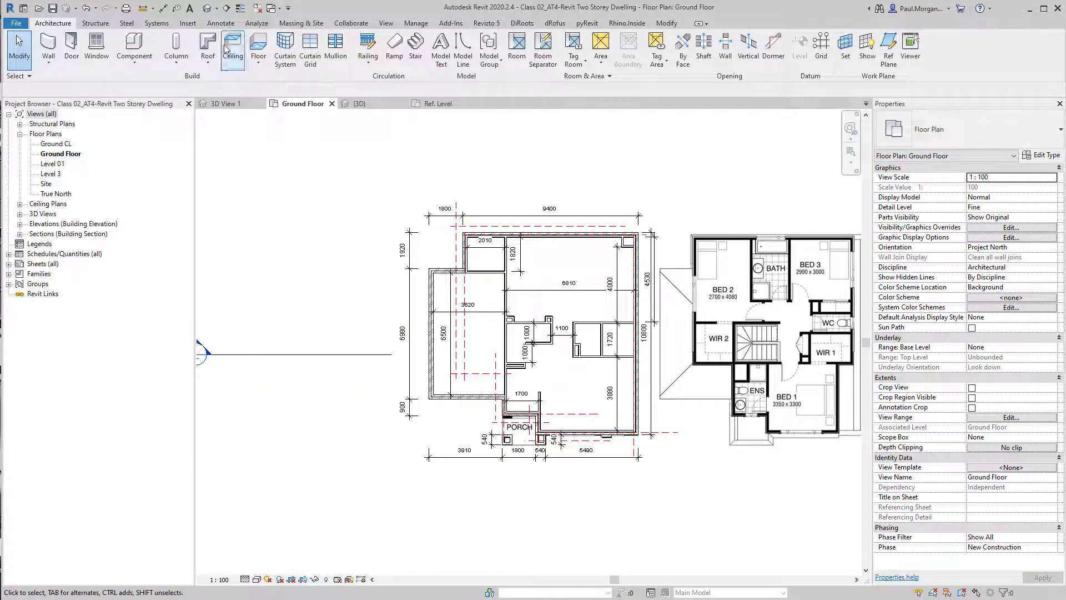
{"action": "left_click", "coordinate": [226, 8]}
{"action": "left_click", "coordinate": [326, 305]}
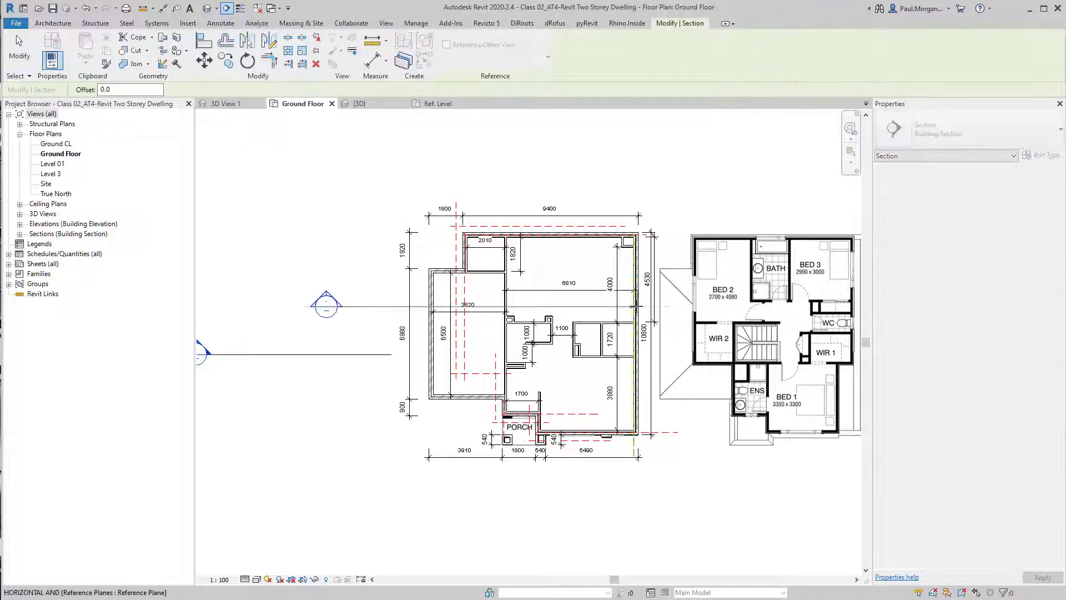
{"action": "left_click", "coordinate": [676, 305]}
{"action": "key", "text": "Escape"}
{"action": "key", "text": "Escape"}
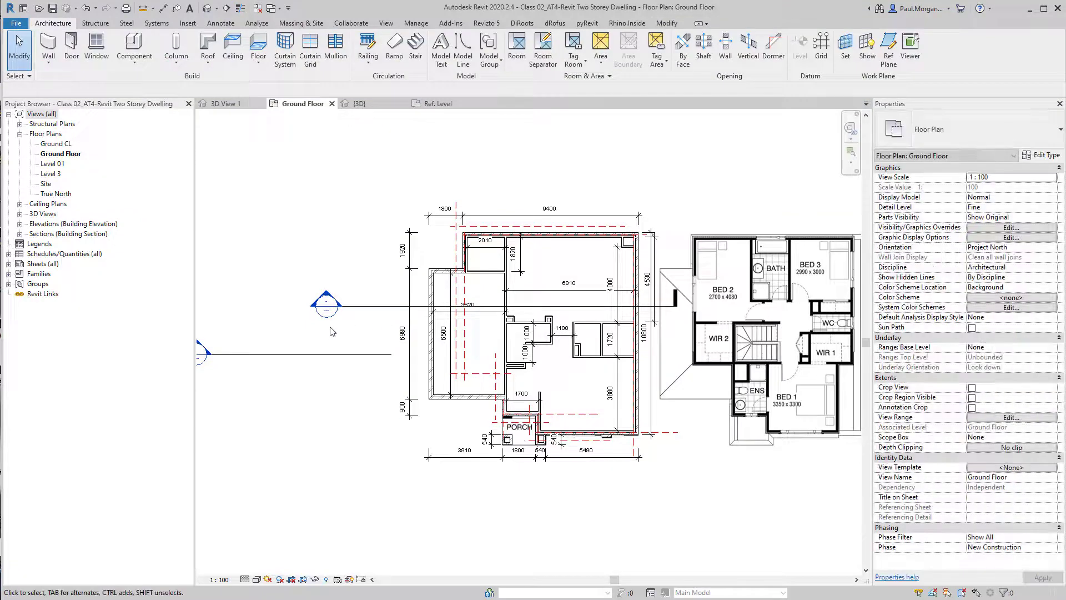
Open the new section view and set its detail level to Fine
{"action": "scroll", "coordinate": [325, 296], "scroll_direction": "up", "scroll_amount": 2}
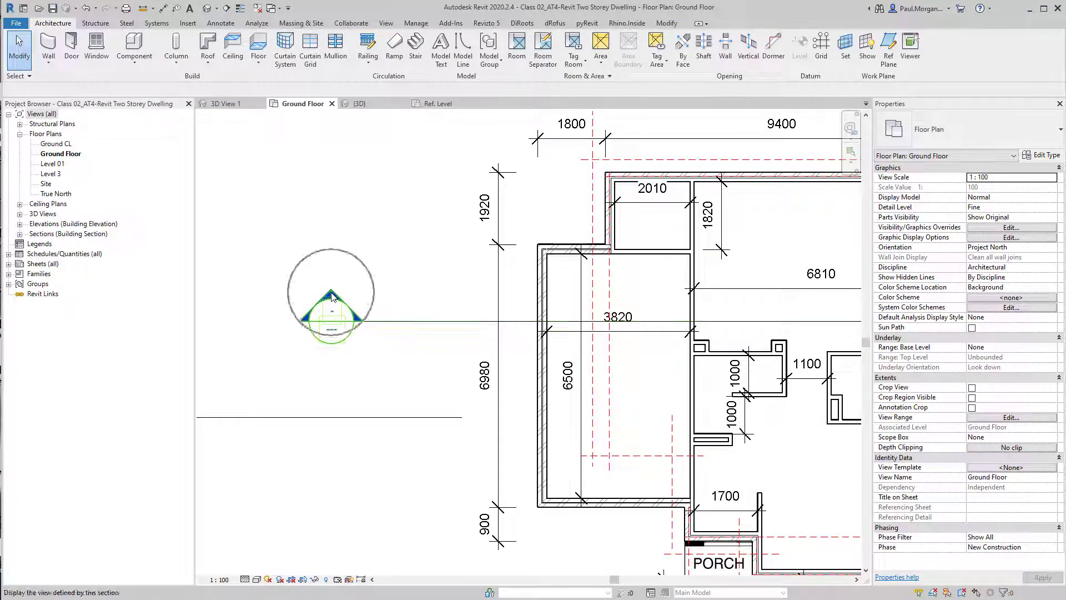
{"action": "double_click", "coordinate": [331, 296]}
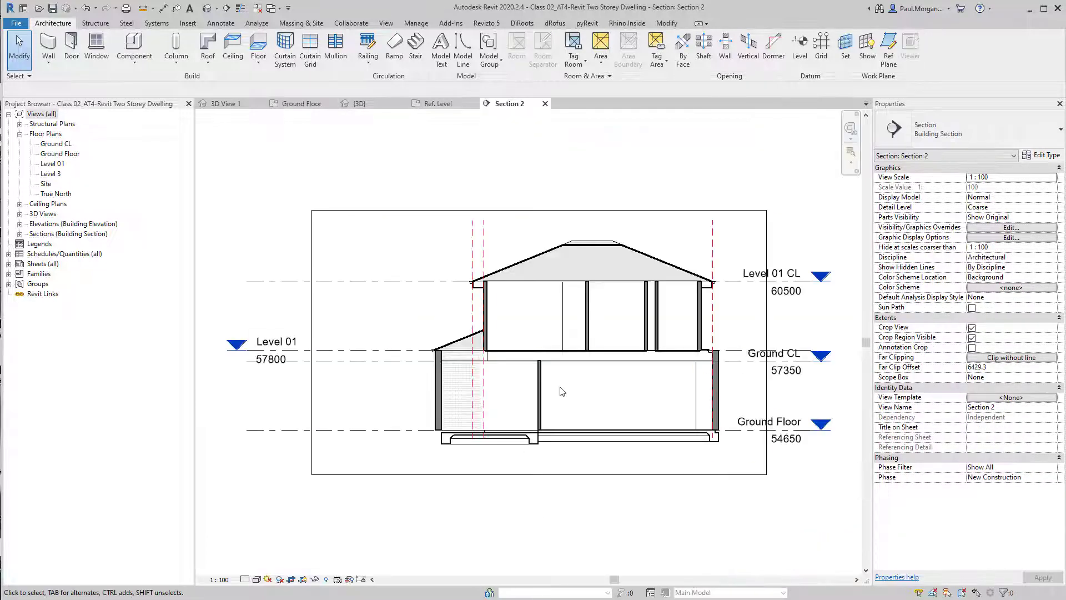
{"action": "scroll", "coordinate": [704, 453], "scroll_direction": "up", "scroll_amount": 4}
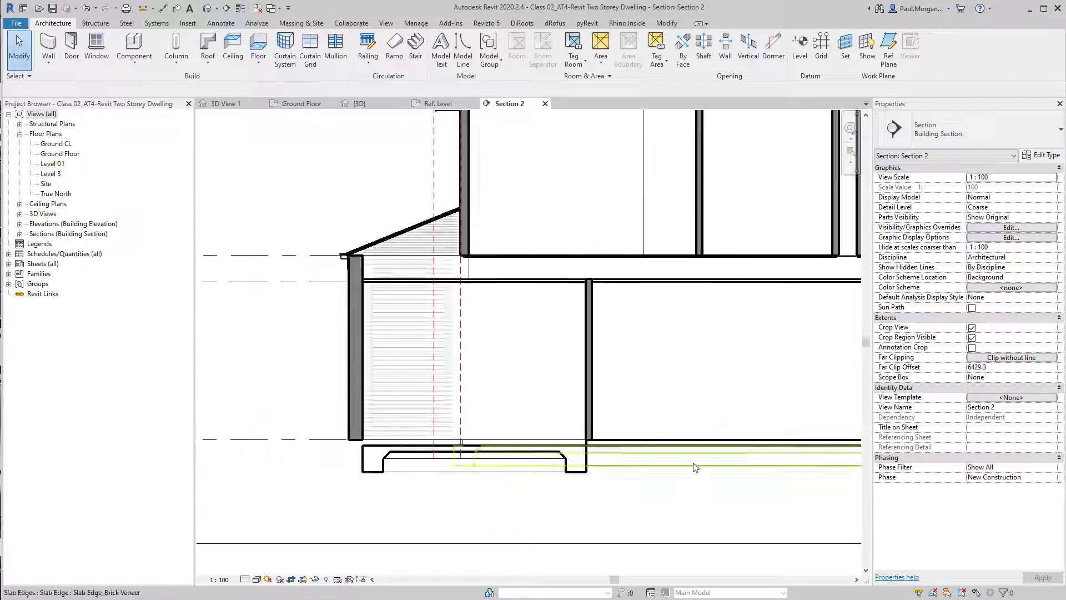
{"action": "scroll", "coordinate": [518, 423], "scroll_direction": "up", "scroll_amount": 5}
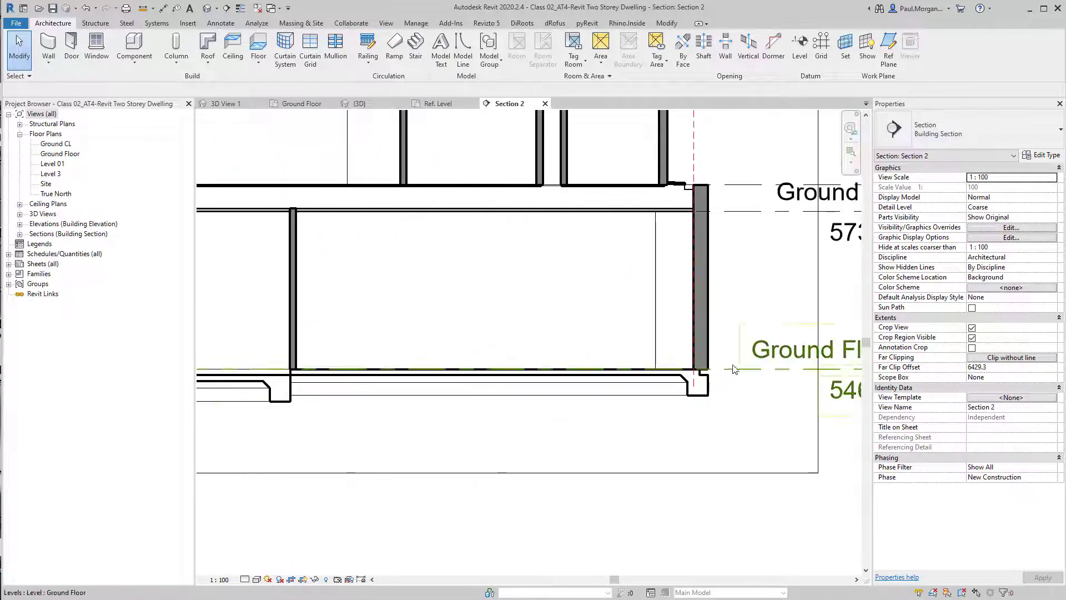
{"action": "left_click", "coordinate": [245, 579]}
{"action": "left_click", "coordinate": [260, 575]}
Examine the slab edge profile where it meets the floor slab and brick wall in the section
{"action": "middle_click_drag", "start_coordinate": [662, 419], "coordinate": [784, 420]}
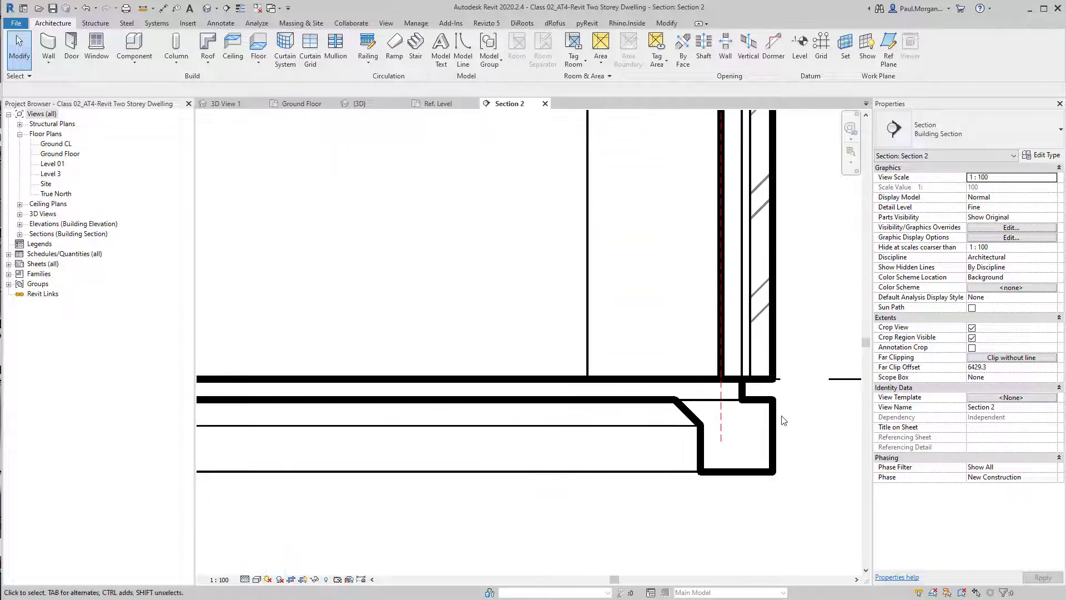
{"action": "left_click", "coordinate": [714, 404]}
{"action": "left_click", "coordinate": [707, 506]}
{"action": "left_click", "coordinate": [244, 579]}
{"action": "scroll", "coordinate": [727, 372], "scroll_direction": "up", "scroll_amount": 5}
{"action": "scroll", "coordinate": [698, 434], "scroll_direction": "down", "scroll_amount": 2}
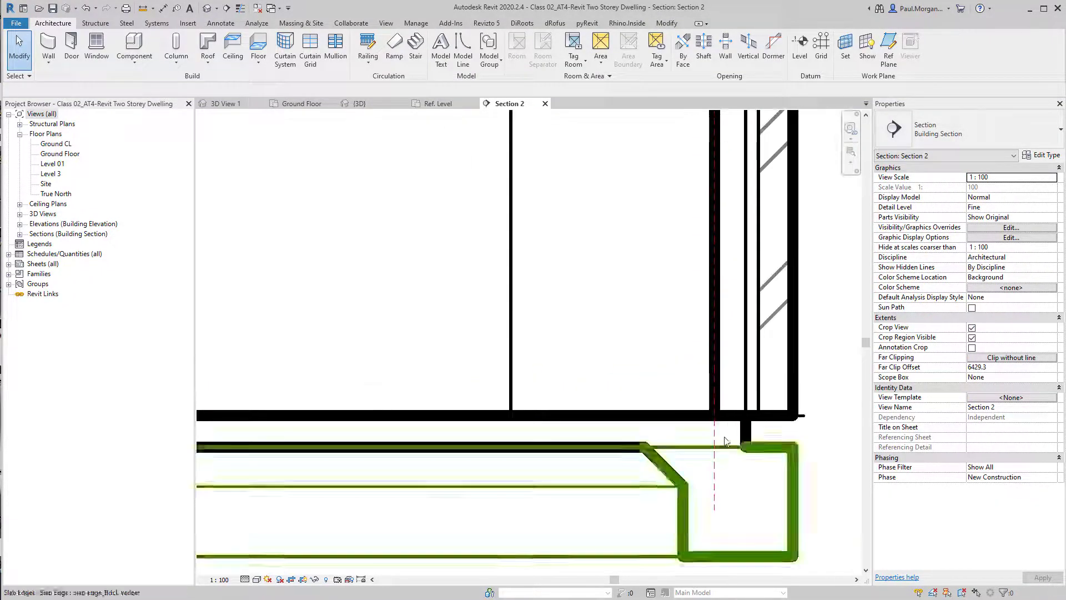
{"action": "scroll", "coordinate": [699, 449], "scroll_direction": "down", "scroll_amount": 3}
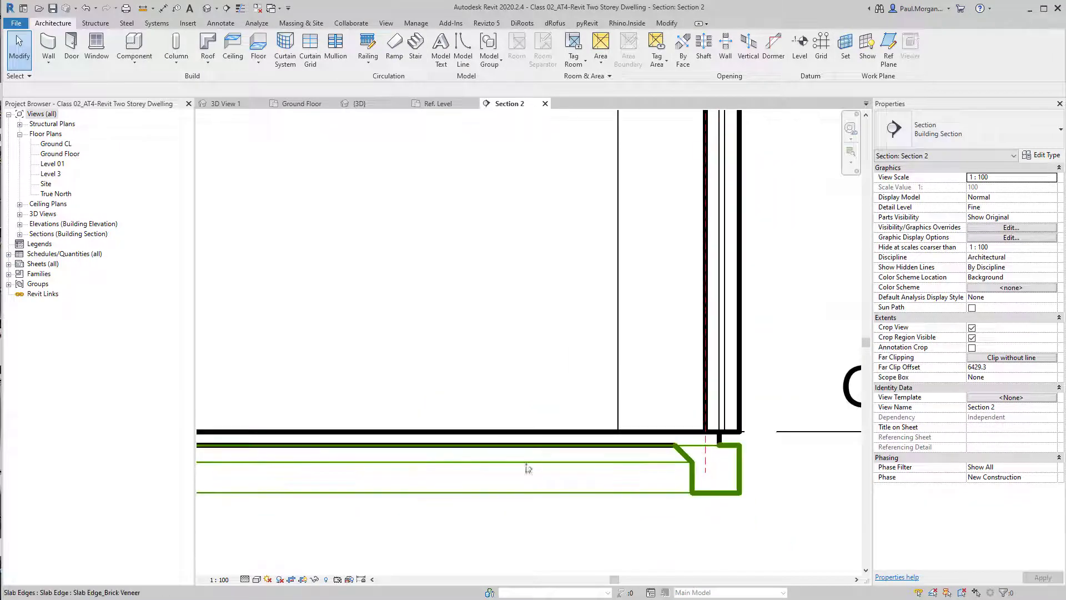
{"action": "middle_click_drag", "start_coordinate": [477, 469], "coordinate": [750, 487]}
{"action": "middle_click_drag", "start_coordinate": [281, 485], "coordinate": [600, 456]}
{"action": "middle_click_drag", "start_coordinate": [469, 468], "coordinate": [665, 449]}
{"action": "scroll", "coordinate": [635, 442], "scroll_direction": "up", "scroll_amount": 3}
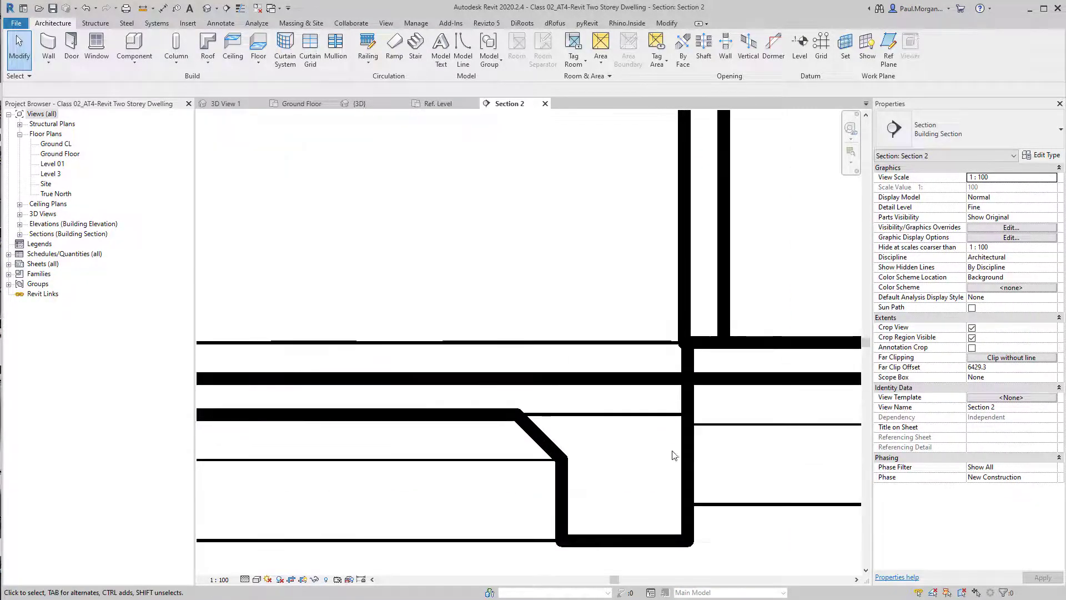
{"action": "scroll", "coordinate": [659, 508], "scroll_direction": "down", "scroll_amount": 5}
{"action": "middle_click_drag", "start_coordinate": [642, 499], "coordinate": [625, 497]}
{"action": "scroll", "coordinate": [625, 496], "scroll_direction": "up", "scroll_amount": 4}
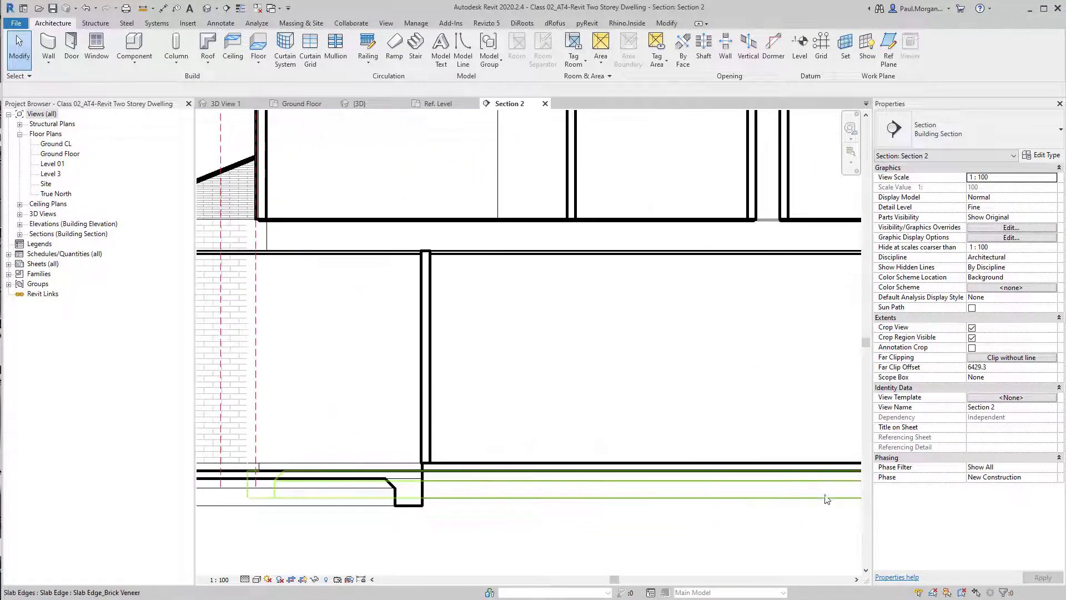
{"action": "scroll", "coordinate": [634, 453], "scroll_direction": "up", "scroll_amount": 2}
{"action": "left_click", "coordinate": [634, 453]}
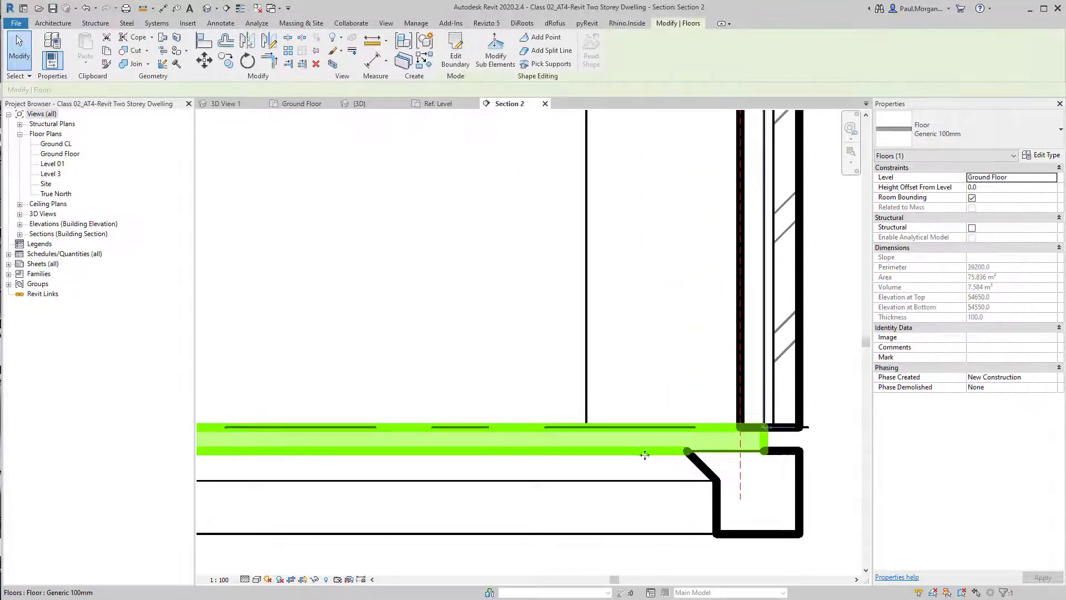
{"action": "left_click", "coordinate": [686, 478]}
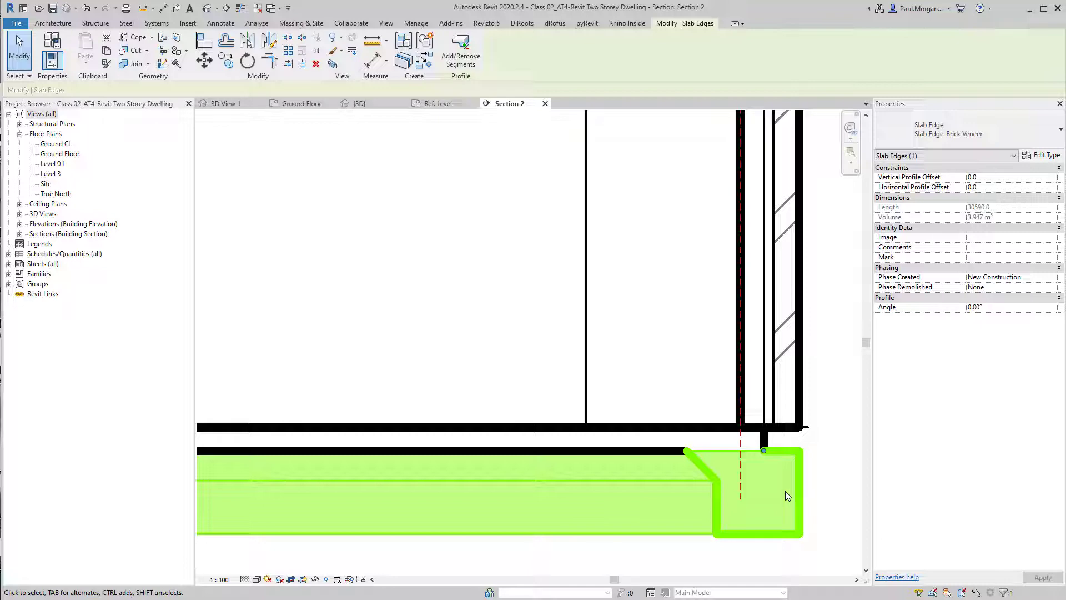
Select the ground floor slab and rename its floor type to 100_Concrete Slab
{"action": "left_click", "coordinate": [824, 546]}
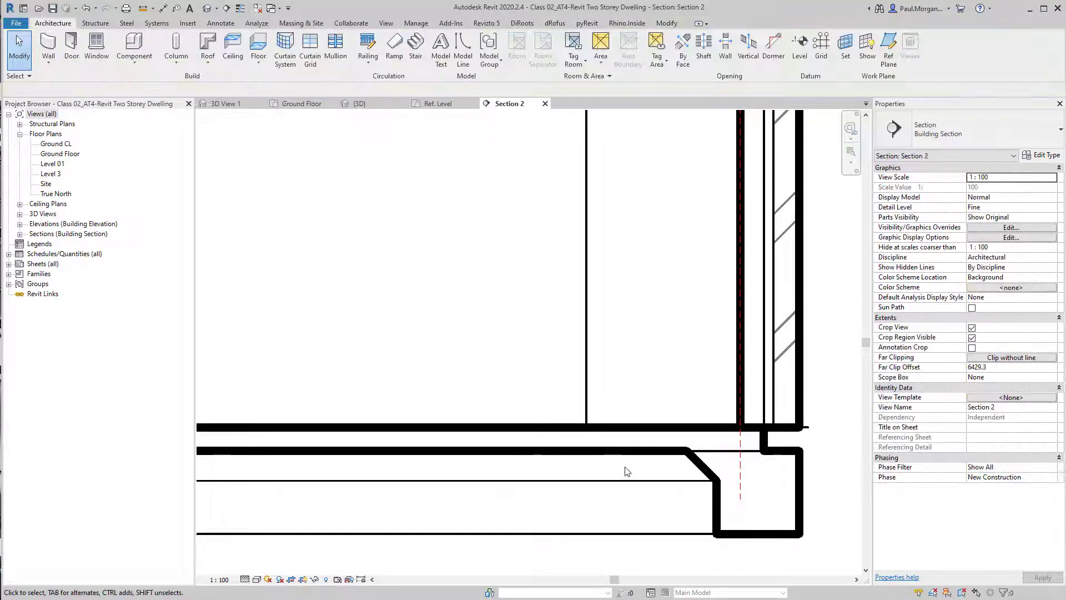
{"action": "left_click", "coordinate": [624, 451]}
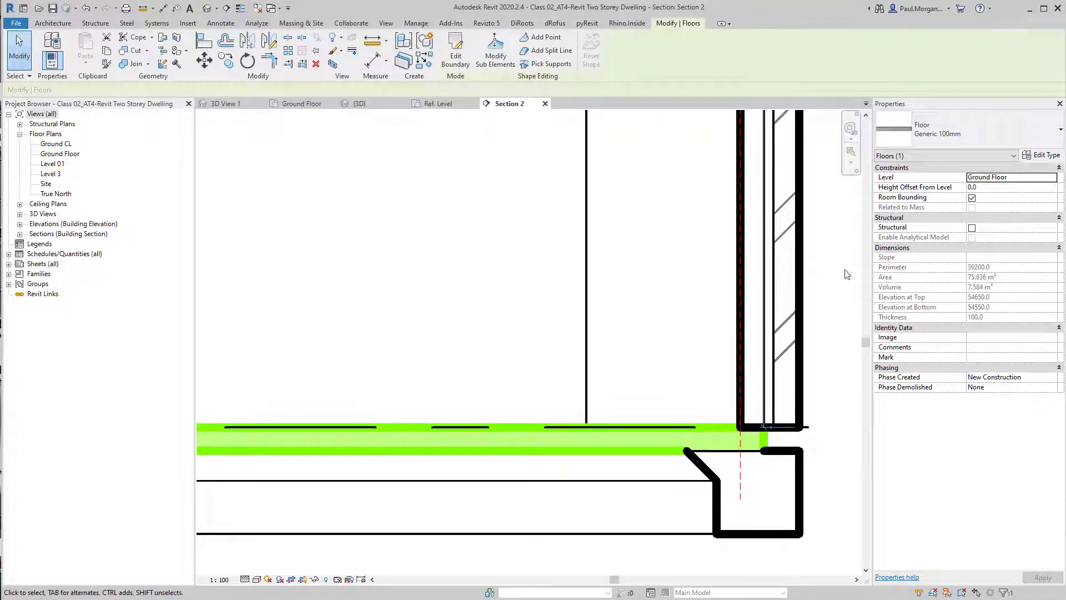
{"action": "left_click", "coordinate": [1043, 156]}
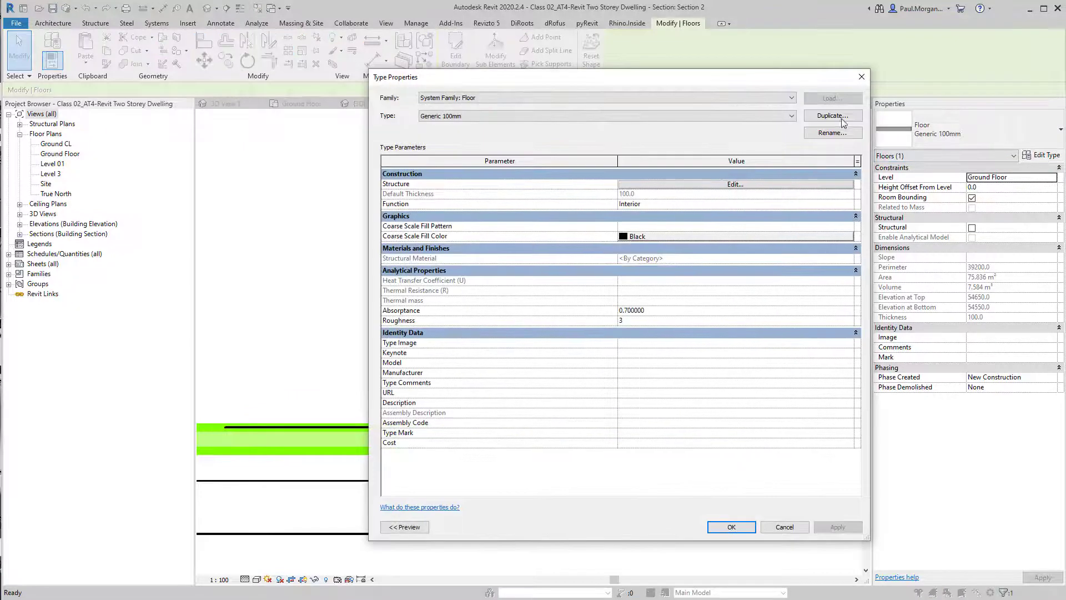
{"action": "left_click", "coordinate": [833, 132]}
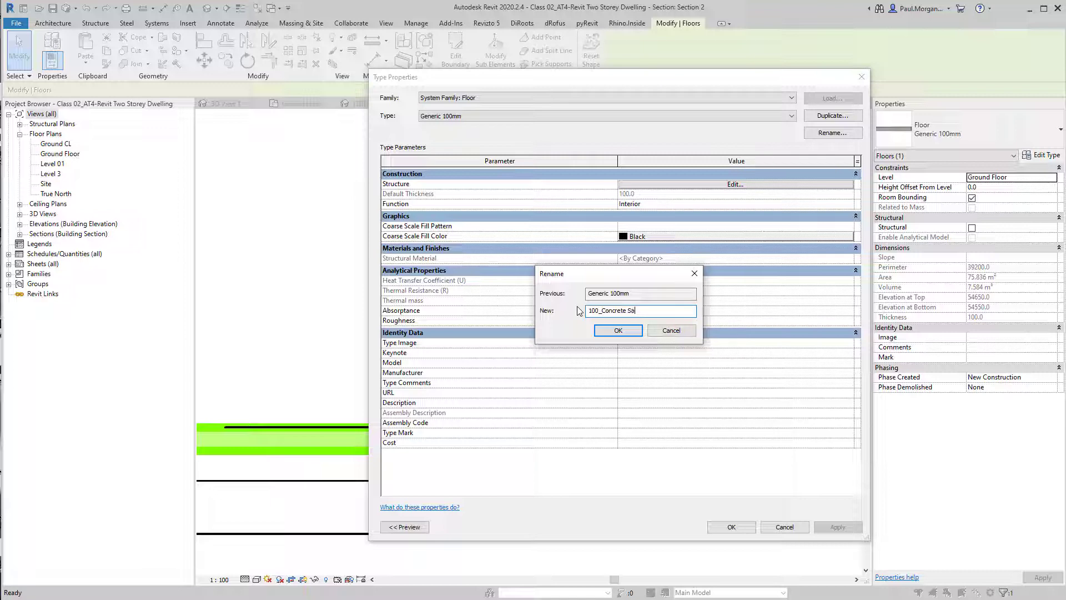
{"action": "type", "text": "ab"}
{"action": "key", "text": "Return"}
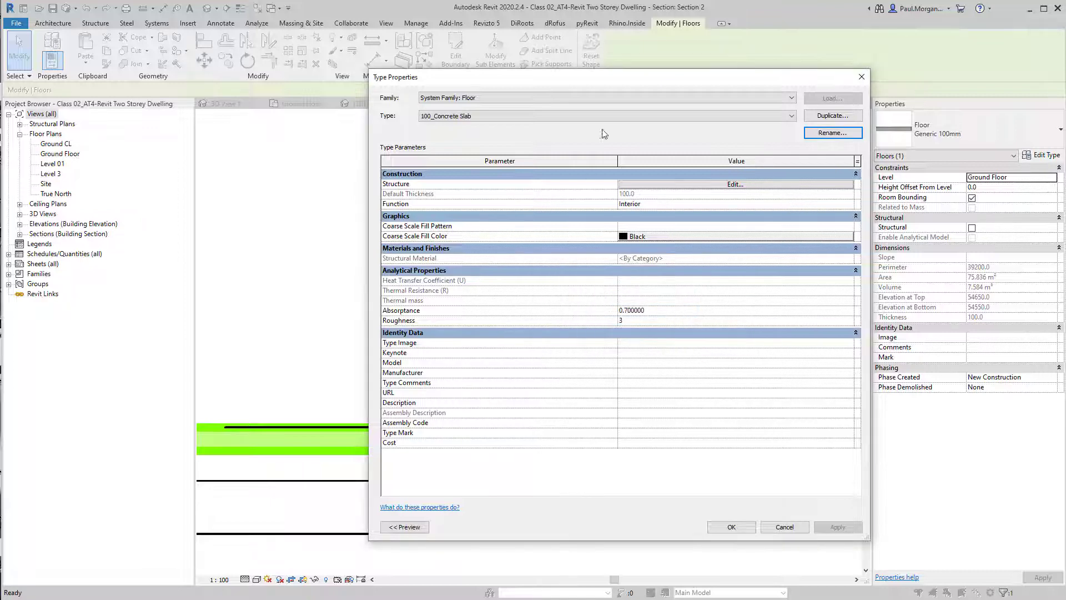
Set the floor type's structure layer material to Concrete, Cast In Situ
{"action": "left_click", "coordinate": [694, 184]}
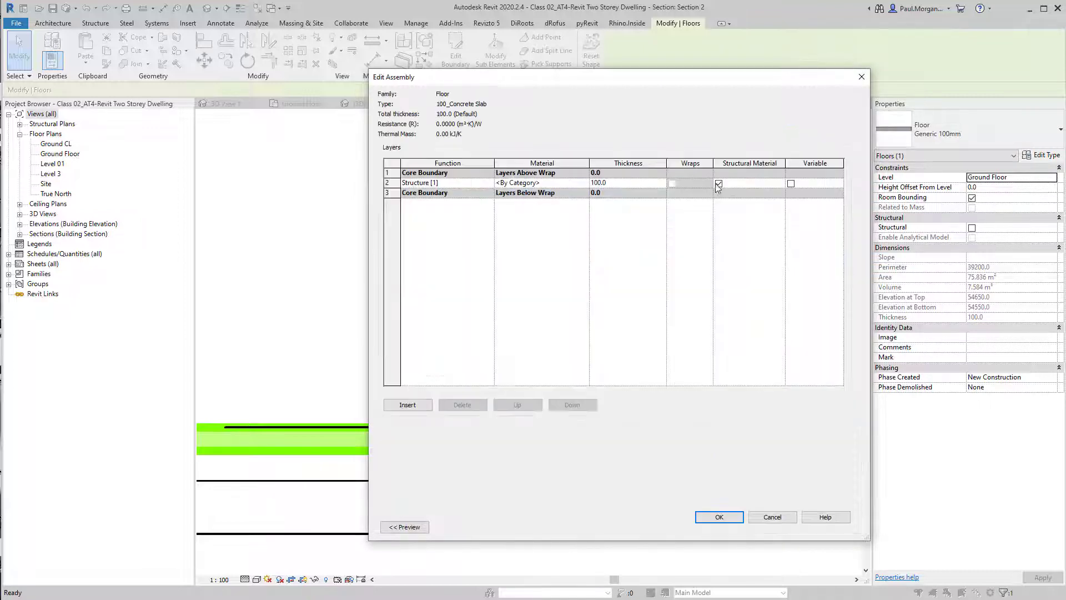
{"action": "left_click", "coordinate": [582, 185]}
{"action": "left_click", "coordinate": [585, 183]}
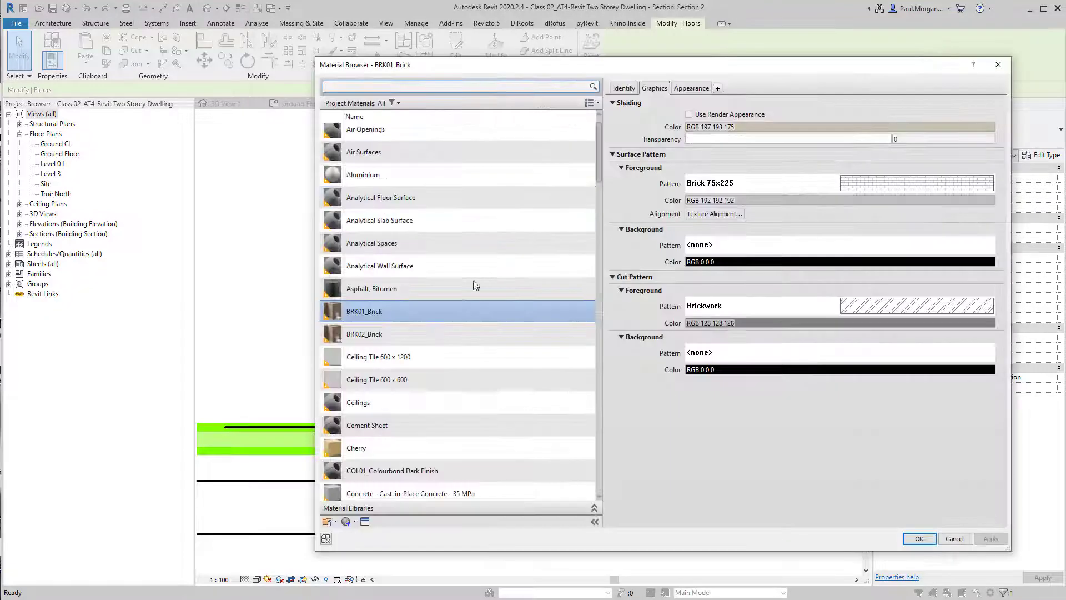
{"action": "scroll", "coordinate": [471, 219], "scroll_direction": "up", "scroll_amount": 1}
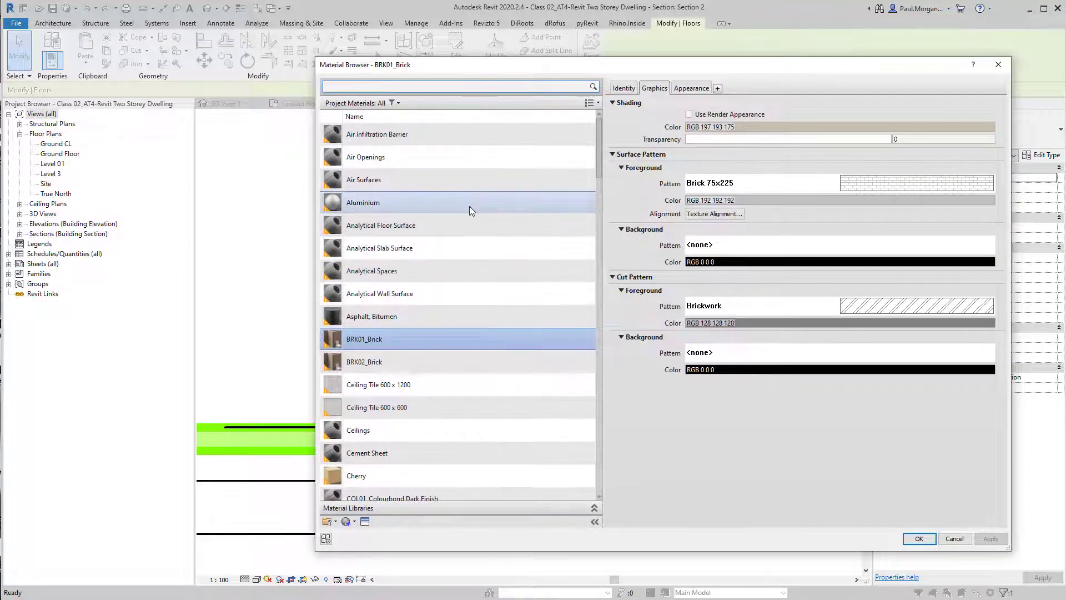
{"action": "scroll", "coordinate": [438, 392], "scroll_direction": "down", "scroll_amount": 5}
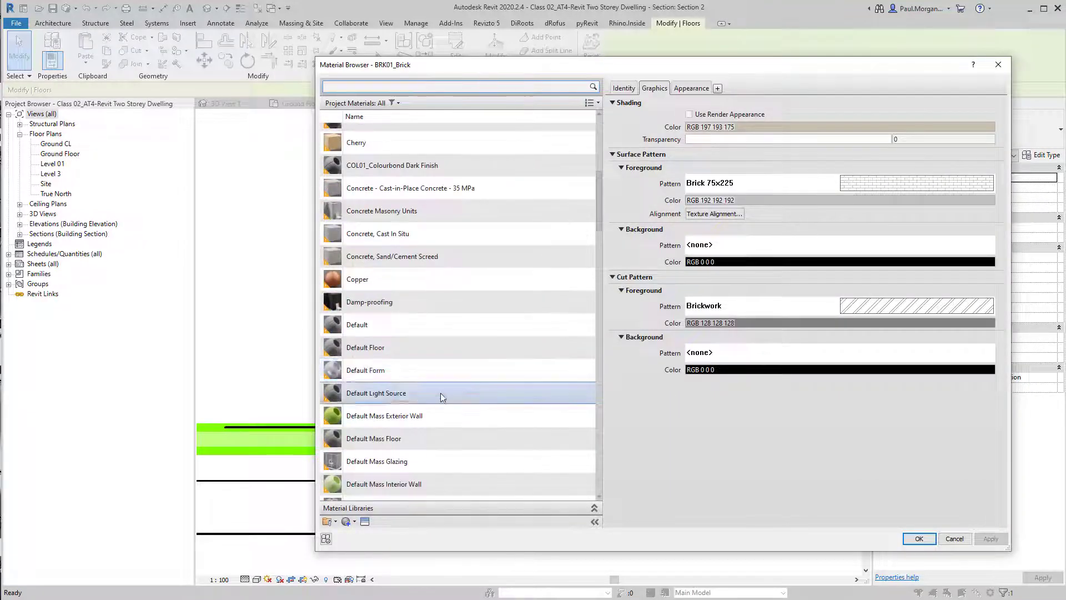
{"action": "left_click", "coordinate": [411, 234]}
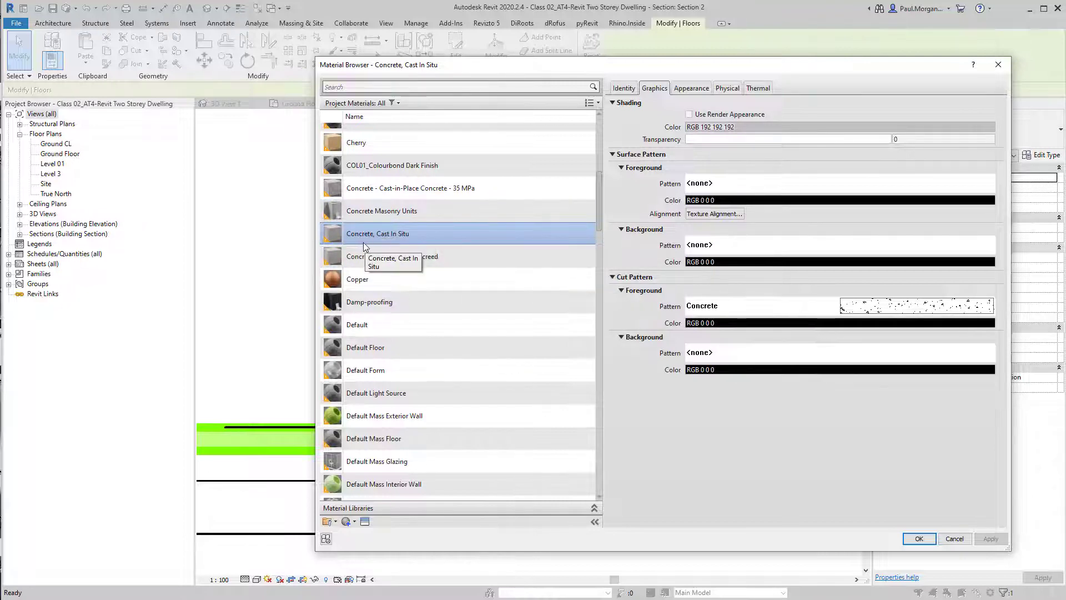
{"action": "left_click", "coordinate": [920, 540]}
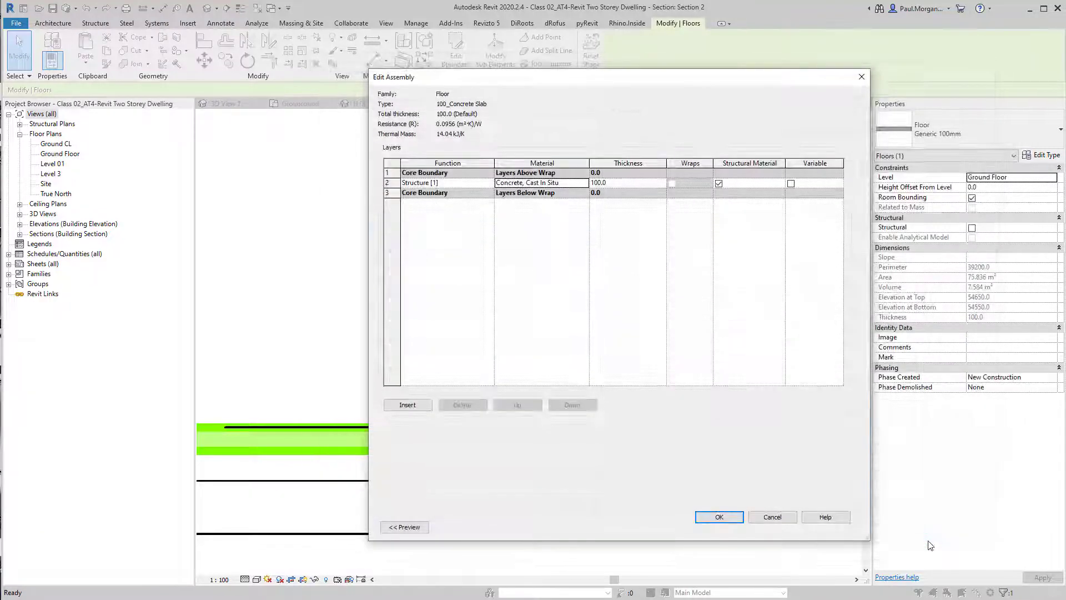
{"action": "left_click", "coordinate": [702, 519]}
{"action": "left_click", "coordinate": [729, 525]}
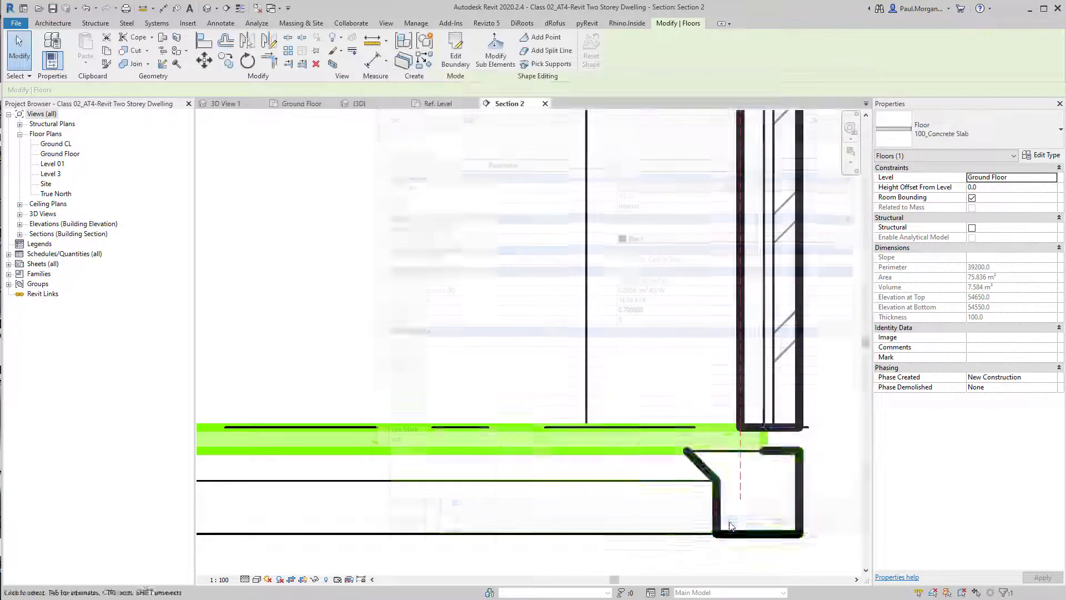
Set the section view scale to 1:50
{"action": "left_click", "coordinate": [705, 544]}
{"action": "scroll", "coordinate": [506, 458], "scroll_direction": "up", "scroll_amount": 3}
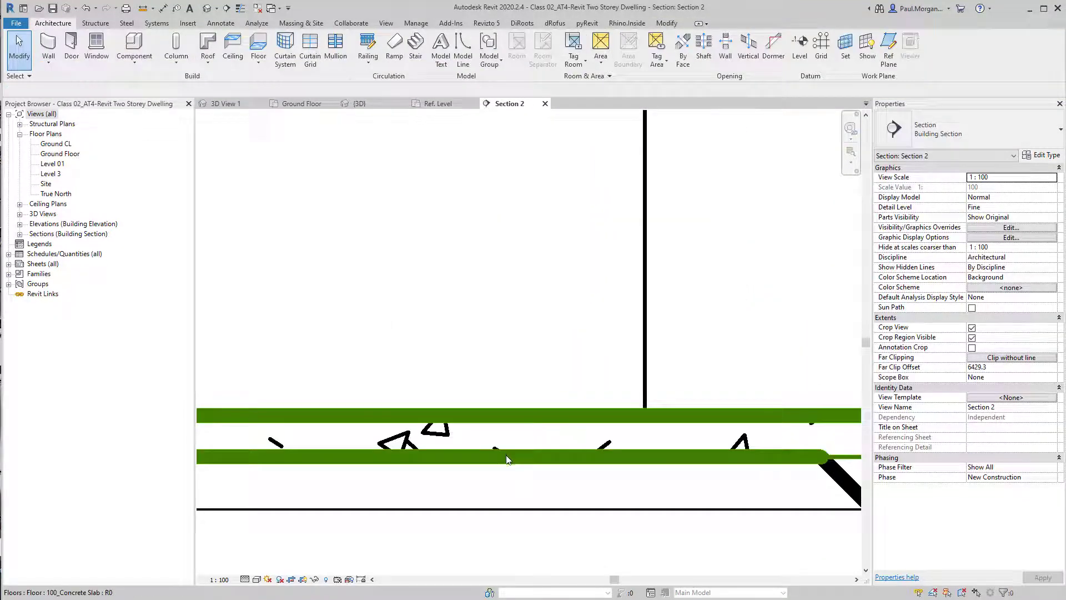
{"action": "scroll", "coordinate": [506, 458], "scroll_direction": "down", "scroll_amount": 3}
{"action": "left_click", "coordinate": [219, 579]}
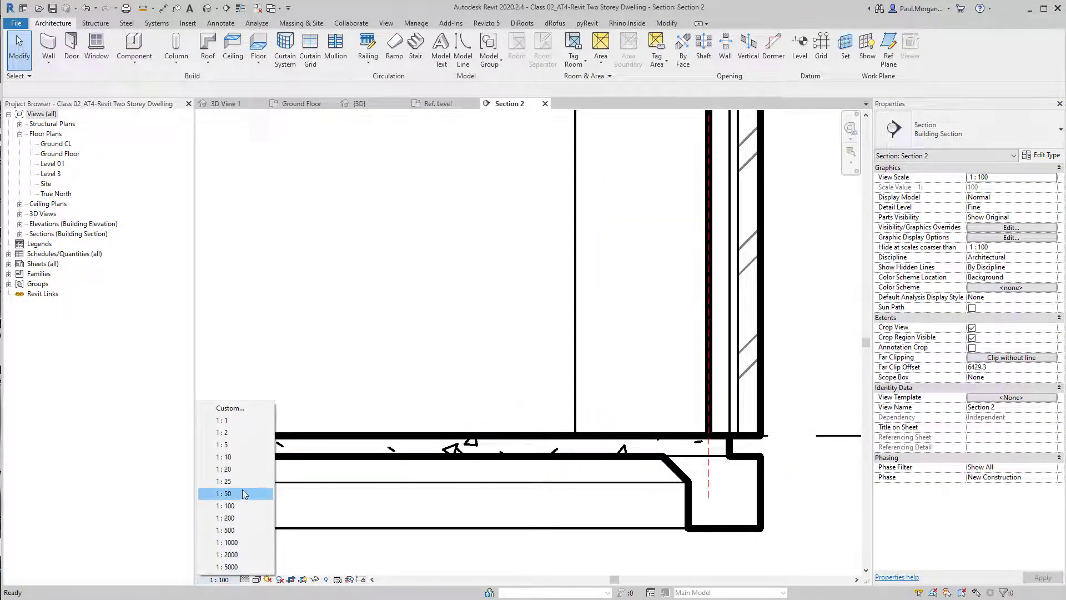
{"action": "left_click", "coordinate": [223, 493]}
Set the material of the Slab Edge_Brick Veneer type to Concrete, Cast In Situ
{"action": "scroll", "coordinate": [663, 476], "scroll_direction": "up", "scroll_amount": 2}
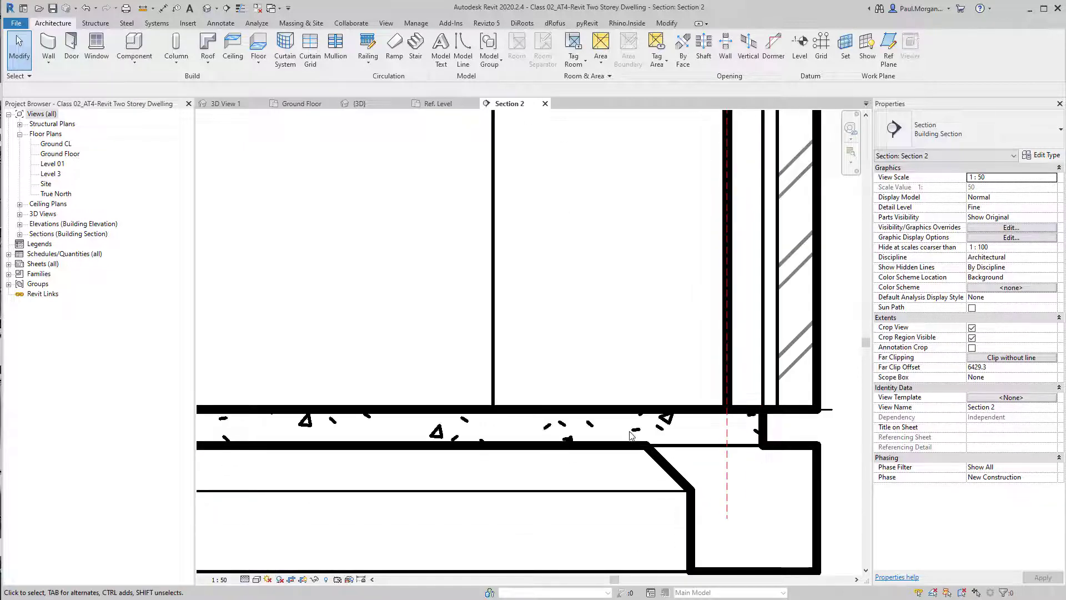
{"action": "left_click", "coordinate": [661, 465]}
{"action": "scroll", "coordinate": [659, 466], "scroll_direction": "down", "scroll_amount": 1}
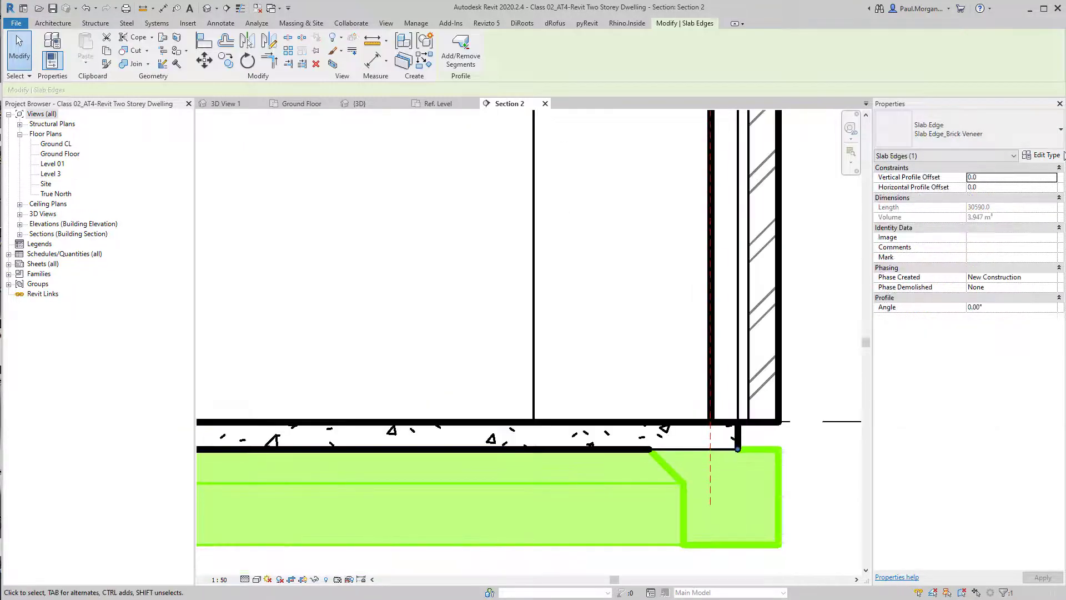
{"action": "left_click", "coordinate": [1062, 156]}
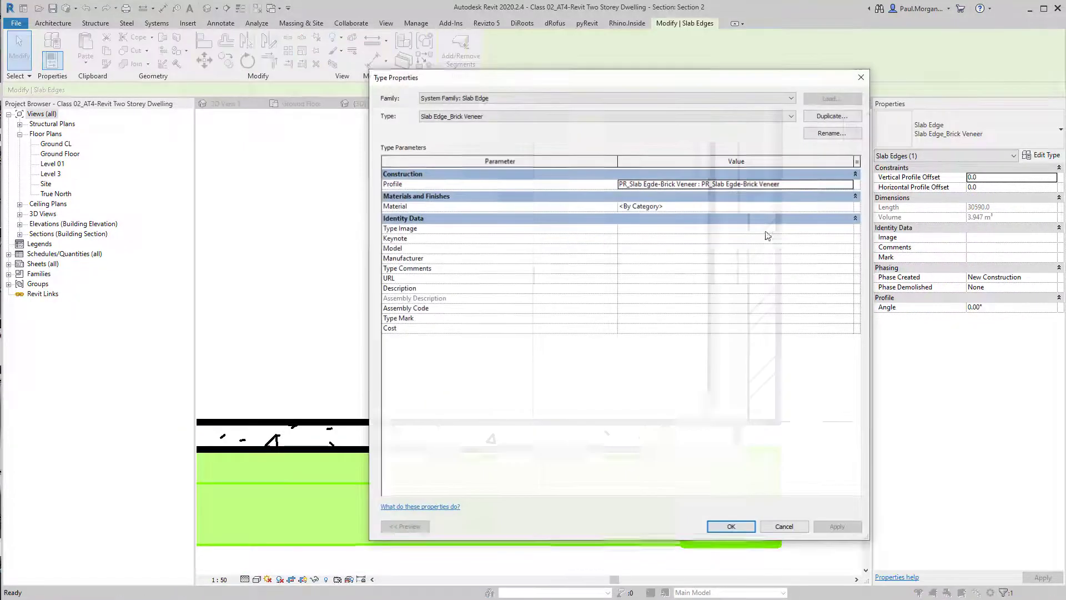
{"action": "left_click", "coordinate": [852, 207]}
{"action": "left_click", "coordinate": [853, 207]}
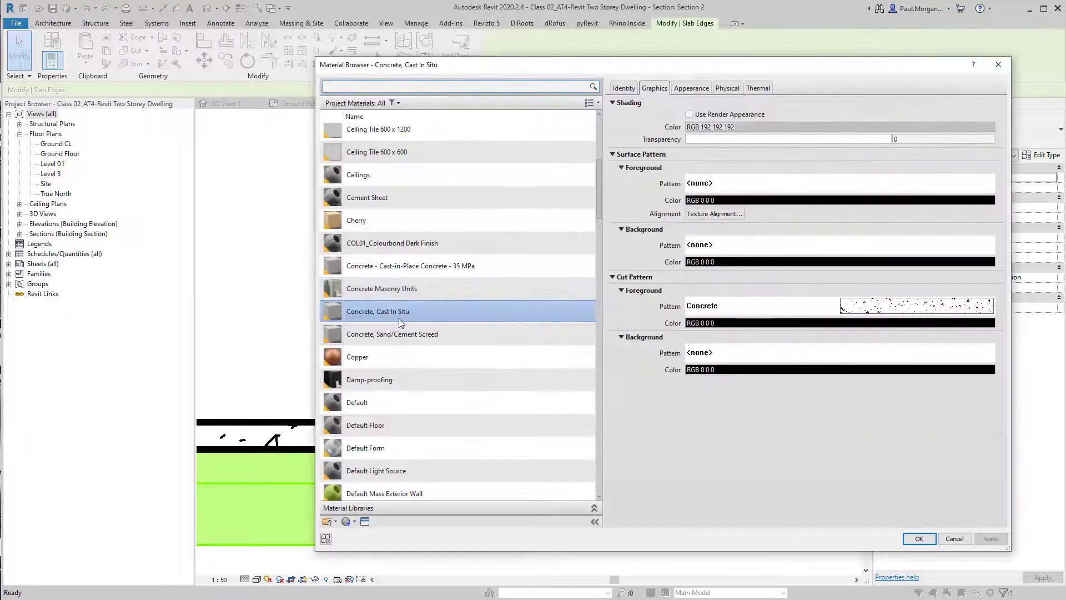
{"action": "left_click", "coordinate": [919, 539]}
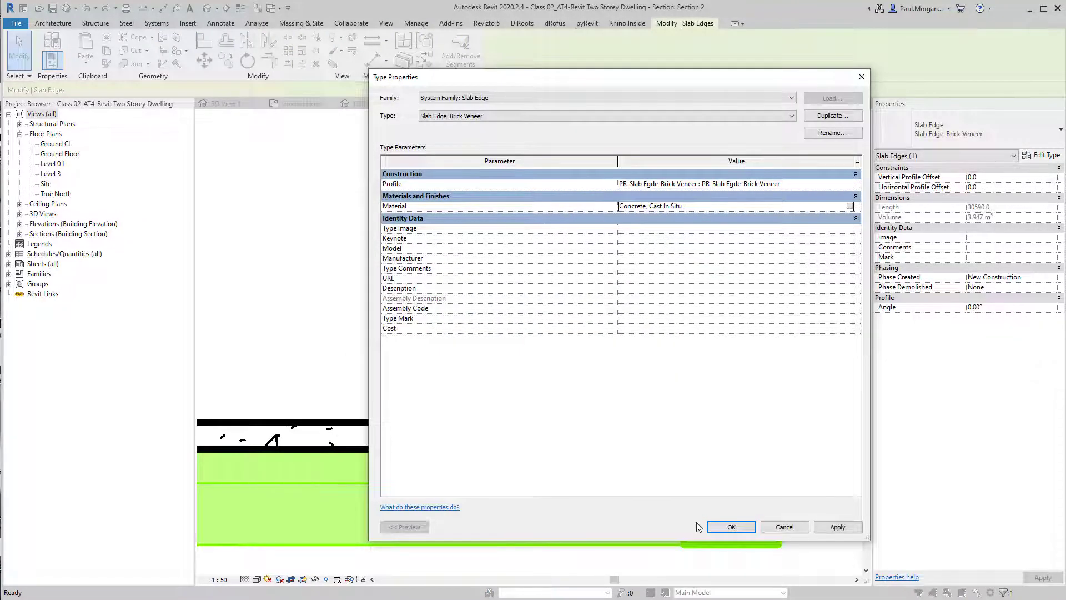
{"action": "left_click", "coordinate": [731, 526]}
{"action": "left_click", "coordinate": [823, 517]}
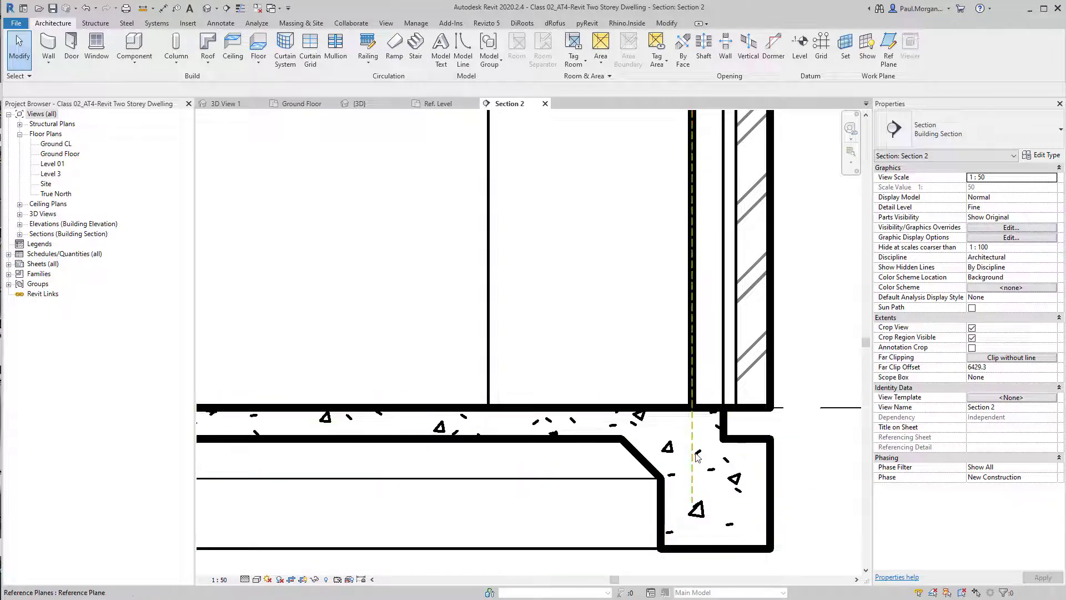
Set the material of the Slab Edge_Double Brick type to Concrete, Cast In Situ
{"action": "scroll", "coordinate": [703, 461], "scroll_direction": "down", "scroll_amount": 3}
{"action": "scroll", "coordinate": [702, 460], "scroll_direction": "down", "scroll_amount": 4}
{"action": "scroll", "coordinate": [367, 478], "scroll_direction": "up", "scroll_amount": 4}
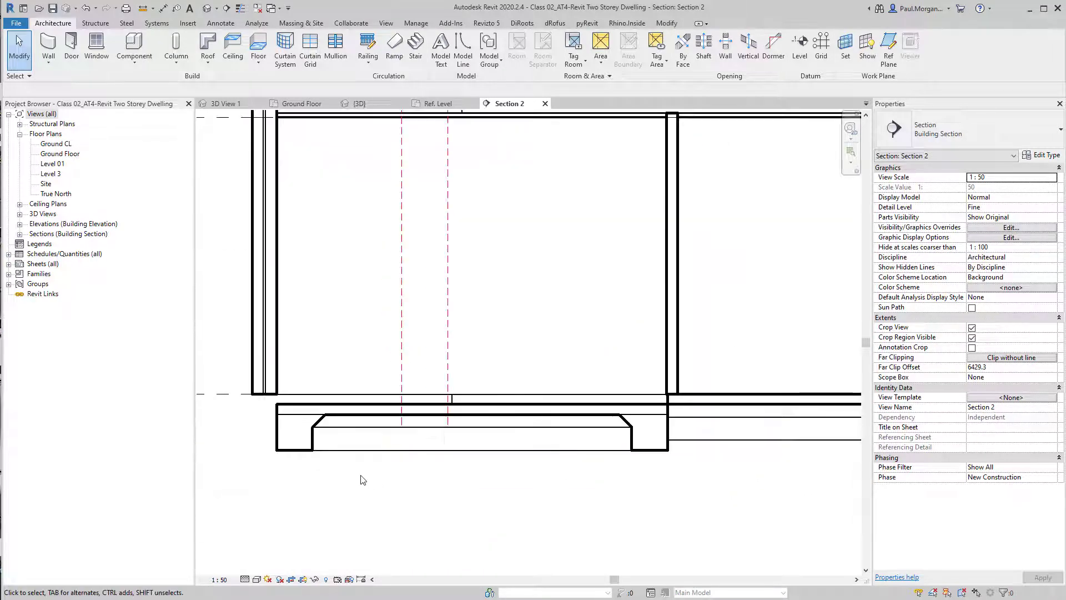
{"action": "middle_click_drag", "start_coordinate": [298, 447], "coordinate": [471, 445]}
{"action": "scroll", "coordinate": [469, 443], "scroll_direction": "up", "scroll_amount": 3}
{"action": "left_click", "coordinate": [498, 445]}
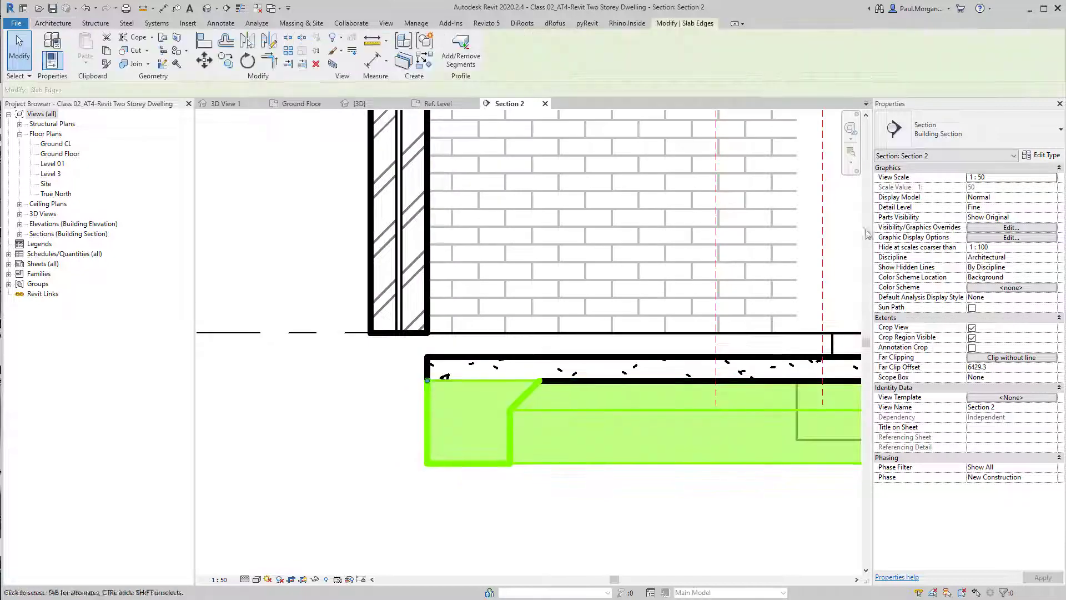
{"action": "left_click", "coordinate": [1036, 158]}
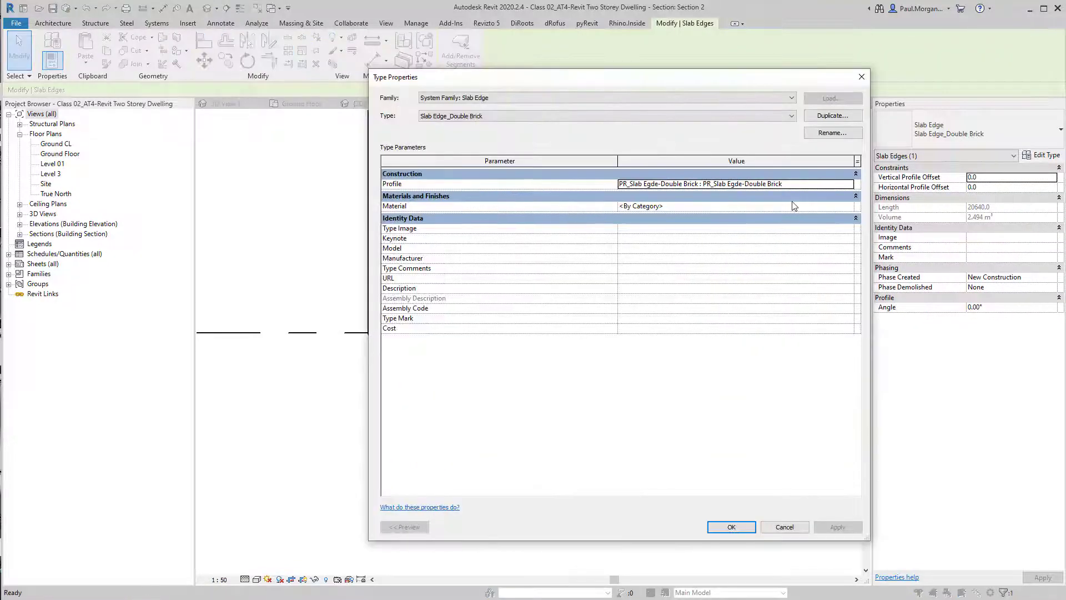
{"action": "left_click", "coordinate": [845, 210]}
{"action": "left_click", "coordinate": [848, 206]}
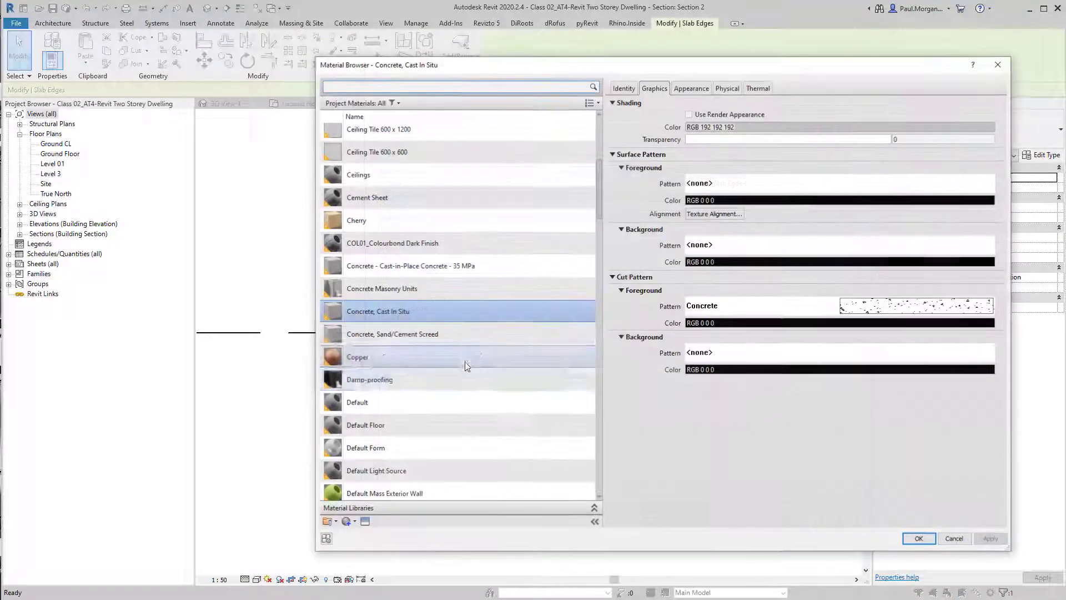
{"action": "left_click", "coordinate": [920, 538]}
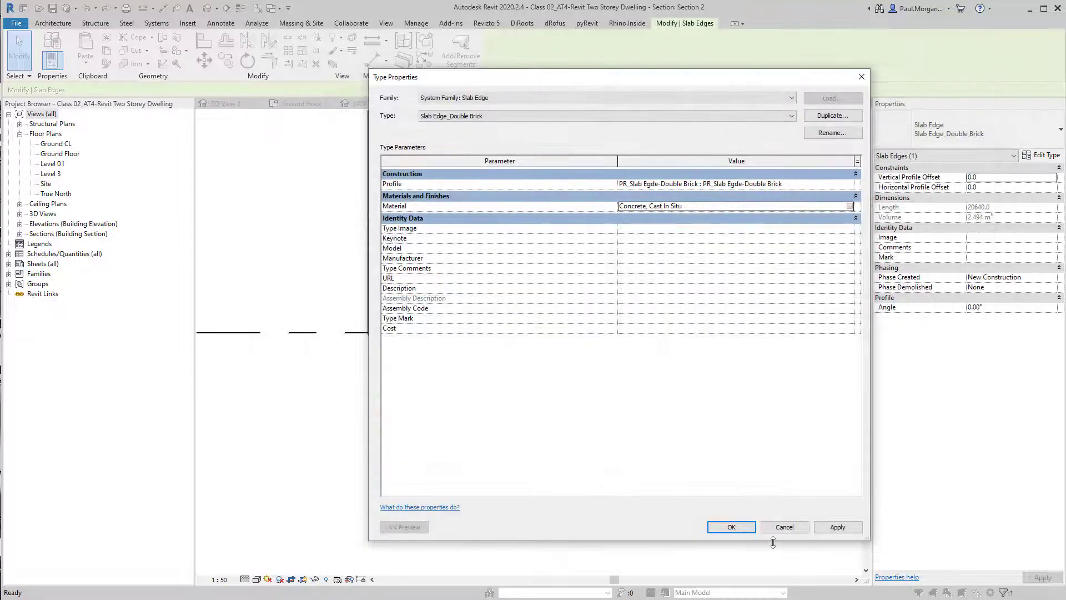
{"action": "left_click", "coordinate": [735, 531]}
{"action": "left_click", "coordinate": [729, 535]}
Examine the slab edges and floor slab along the section
{"action": "scroll", "coordinate": [733, 532], "scroll_direction": "down", "scroll_amount": 3}
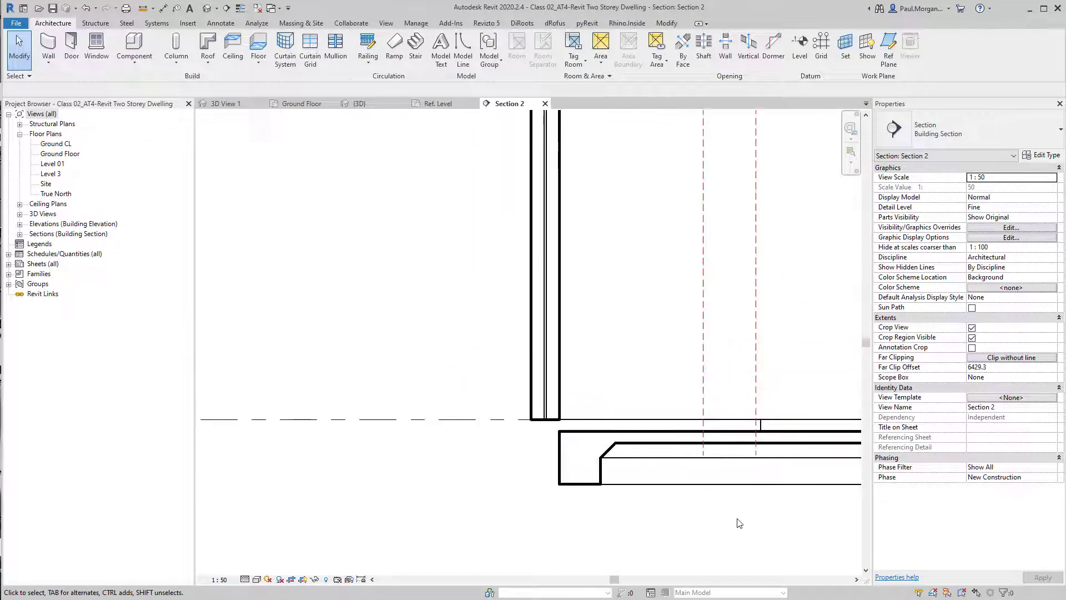
{"action": "middle_click_drag", "start_coordinate": [737, 521], "coordinate": [418, 488]}
{"action": "scroll", "coordinate": [500, 528], "scroll_direction": "down", "scroll_amount": 3}
{"action": "scroll", "coordinate": [542, 485], "scroll_direction": "up", "scroll_amount": 4}
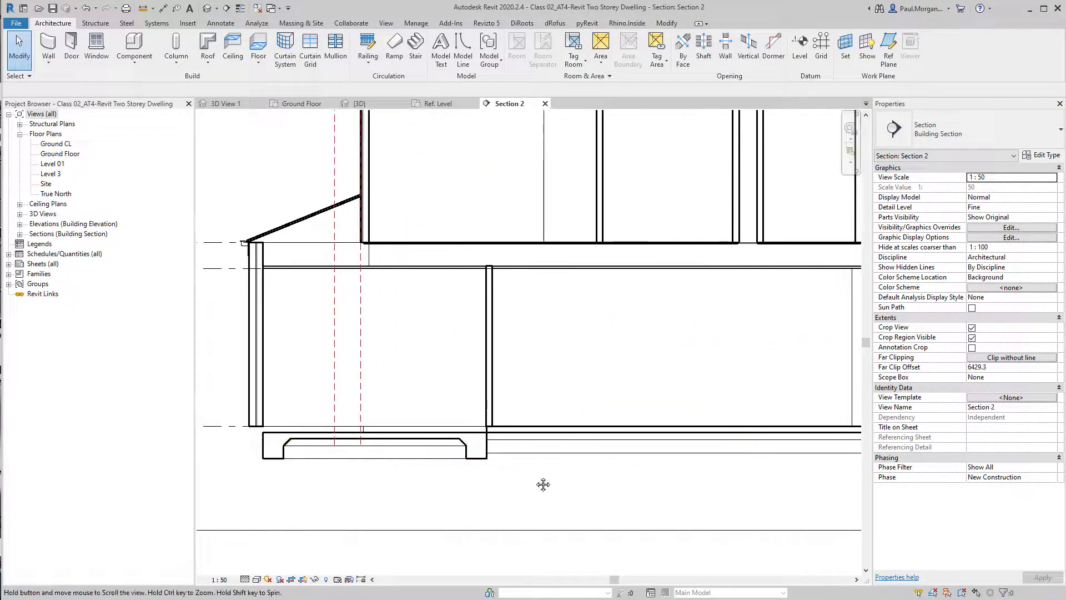
{"action": "middle_click_drag", "start_coordinate": [542, 485], "coordinate": [463, 501]}
{"action": "left_click", "coordinate": [777, 452]}
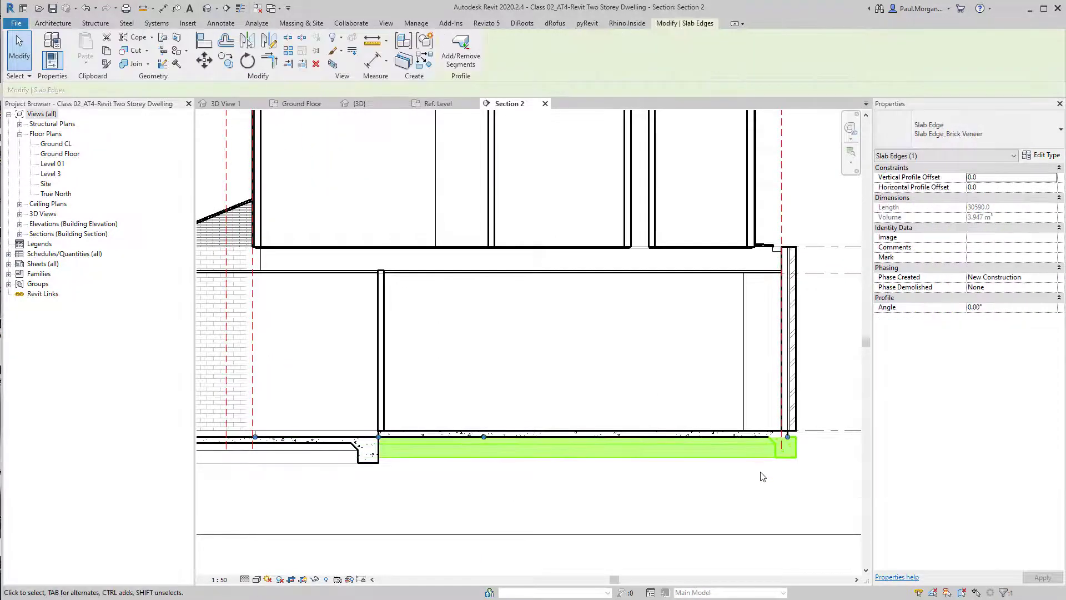
{"action": "left_click", "coordinate": [762, 481]}
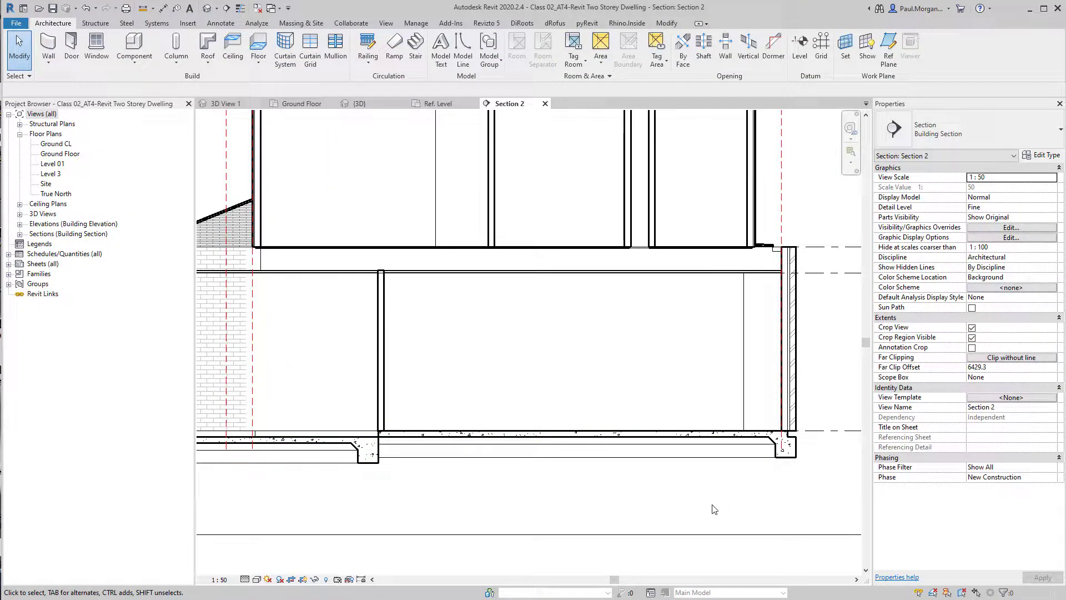
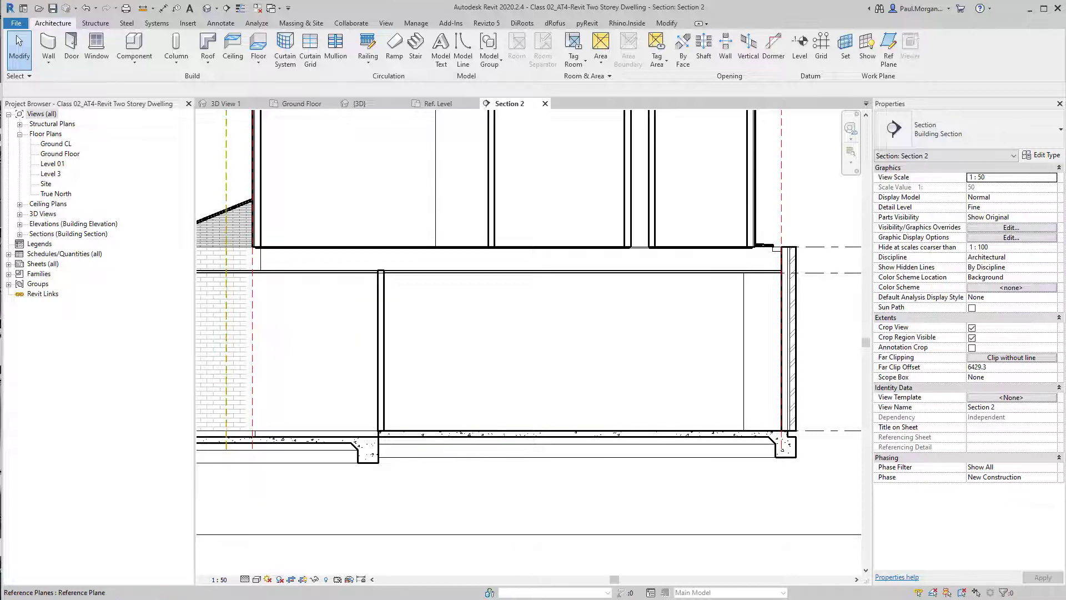
Switch to the Project1 test model and orbit around its two floor slabs to examine the slab edges
{"action": "left_click", "coordinate": [95, 23]}
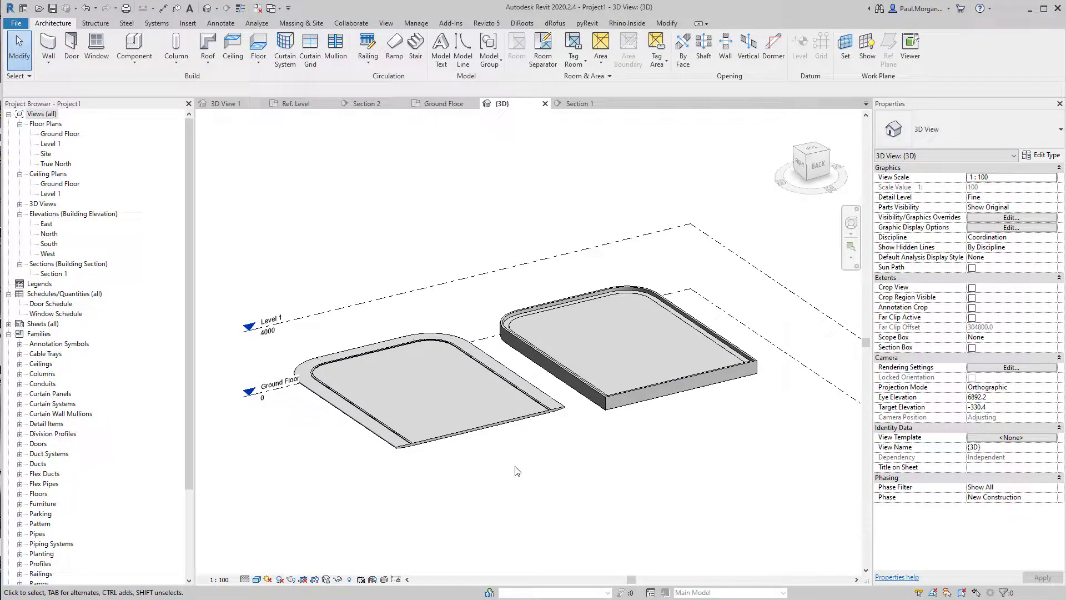
{"action": "scroll", "coordinate": [516, 471], "scroll_direction": "up", "scroll_amount": 4}
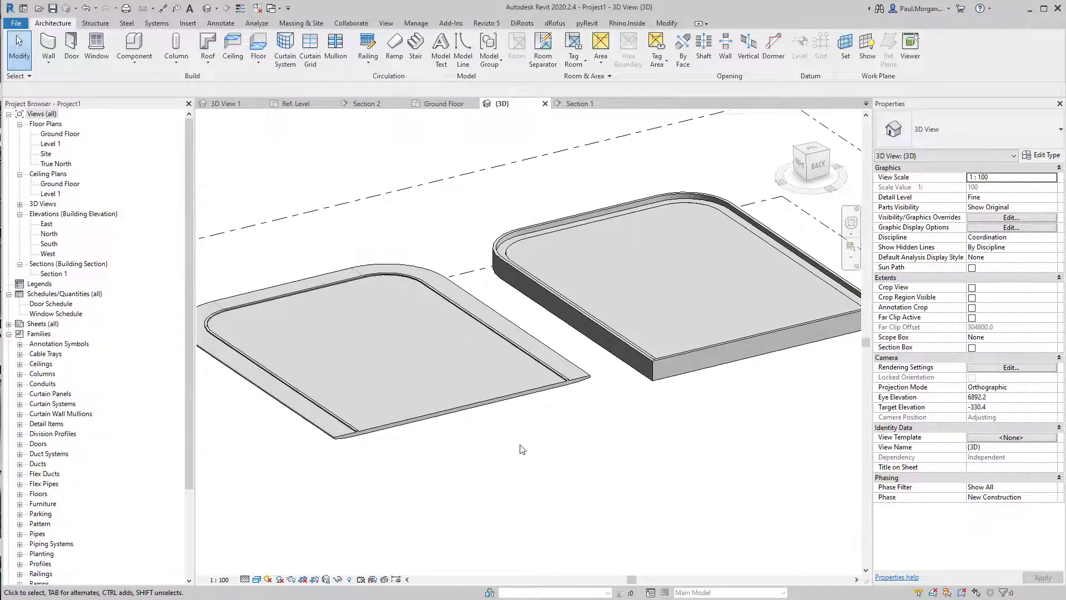
{"action": "mouse_move", "coordinate": [531, 467]}
{"action": "middle_mouse_down", "text": "shift"}
{"action": "mouse_move", "coordinate": [567, 465]}
{"action": "mouse_move", "coordinate": [547, 473]}
{"action": "middle_mouse_up", "text": "shift"}
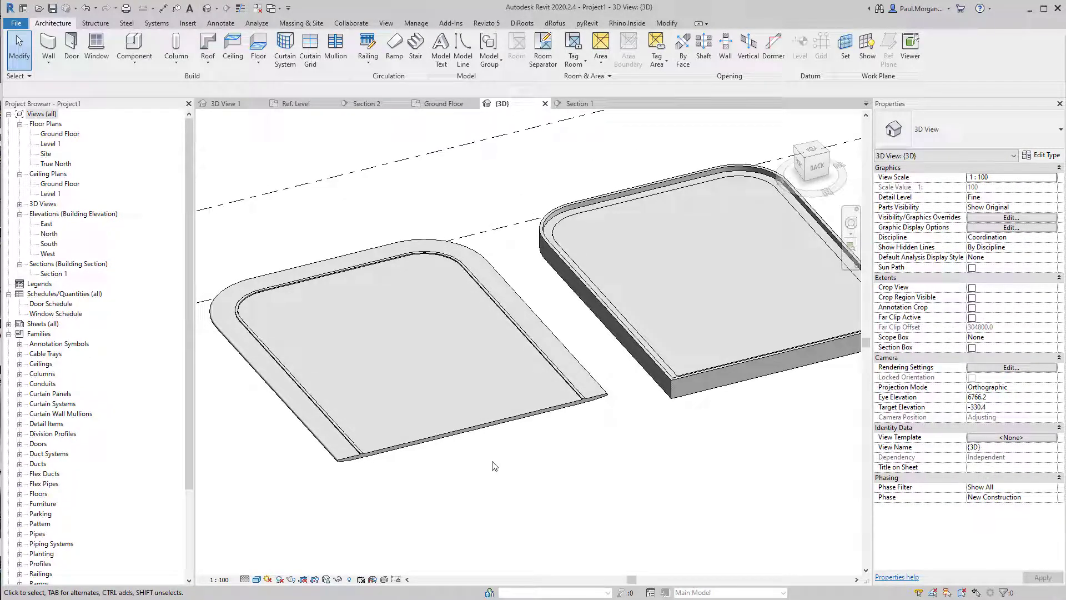
{"action": "middle_click_drag", "start_coordinate": [515, 477], "coordinate": [531, 482], "text": "shift"}
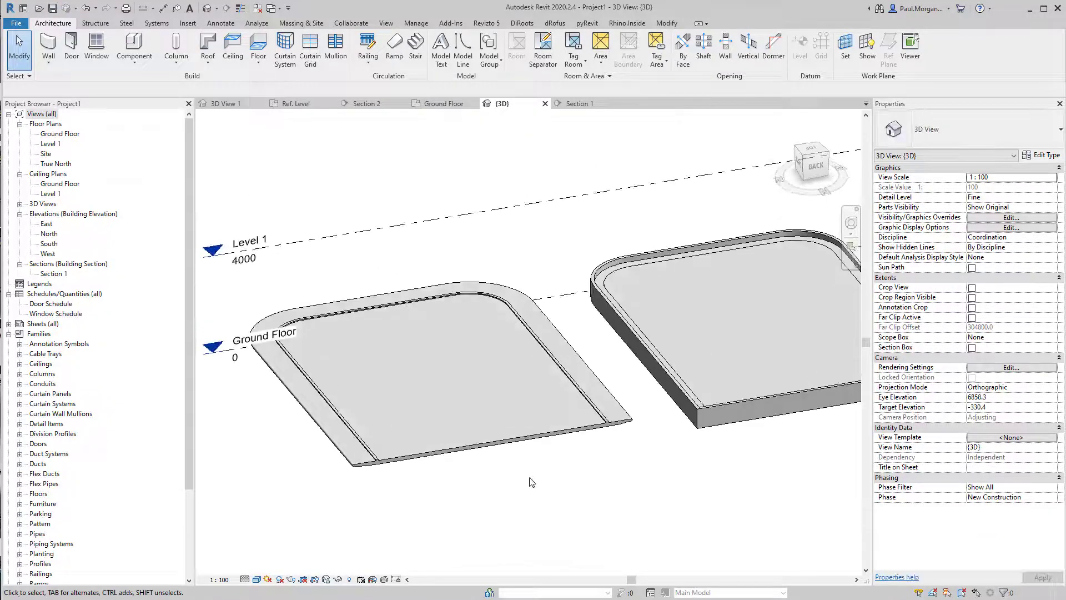
{"action": "scroll", "coordinate": [448, 452], "scroll_direction": "up", "scroll_amount": 3}
{"action": "left_click", "coordinate": [447, 452]}
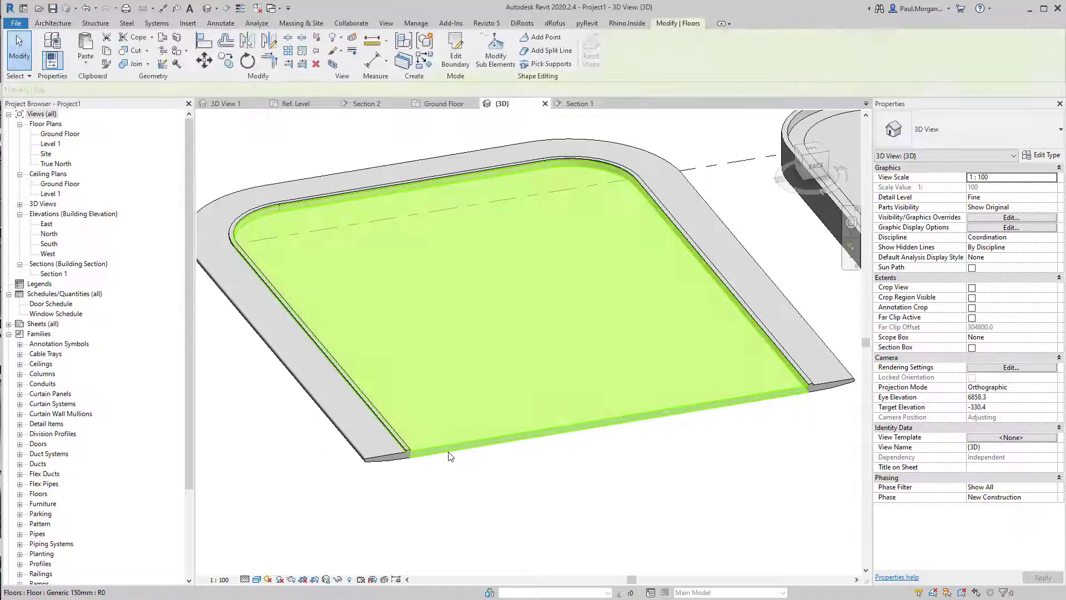
{"action": "scroll", "coordinate": [449, 451], "scroll_direction": "down", "scroll_amount": 2}
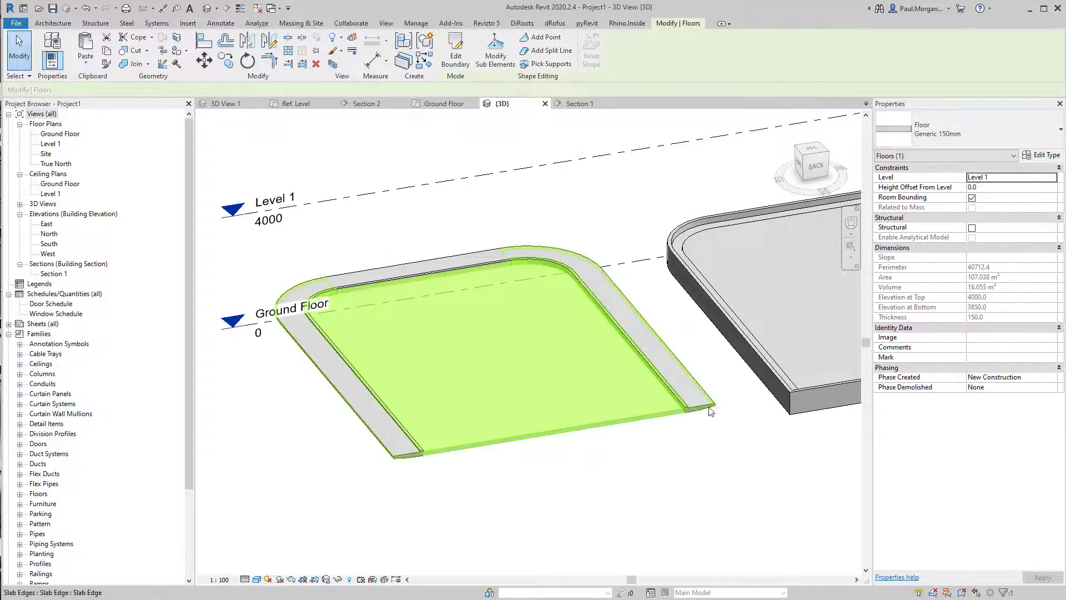
{"action": "left_click", "coordinate": [436, 466]}
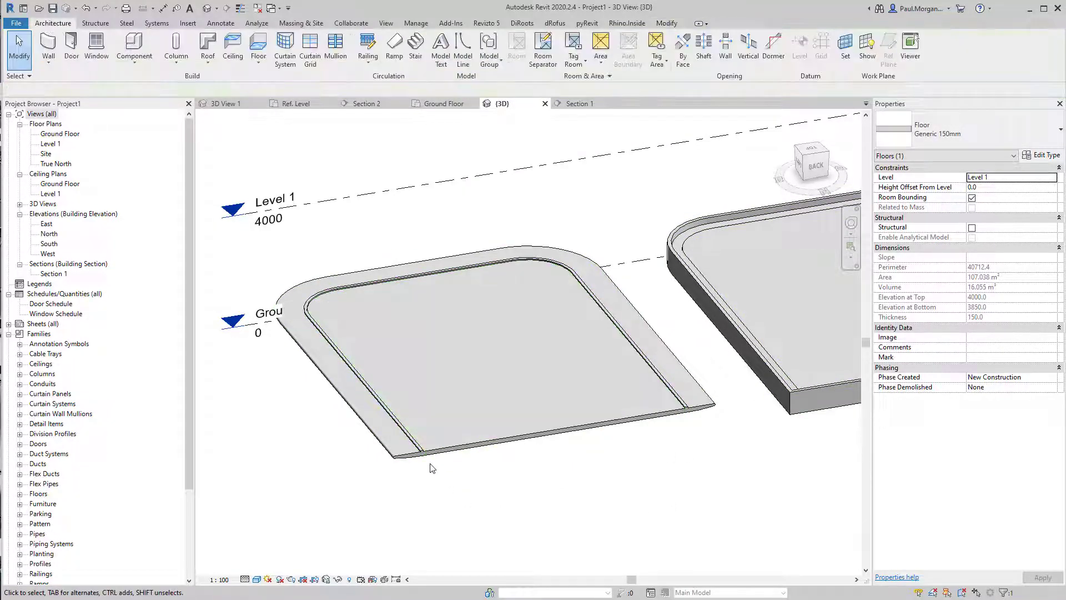
{"action": "scroll", "coordinate": [403, 447], "scroll_direction": "up", "scroll_amount": 2}
{"action": "scroll", "coordinate": [447, 465], "scroll_direction": "up", "scroll_amount": 5}
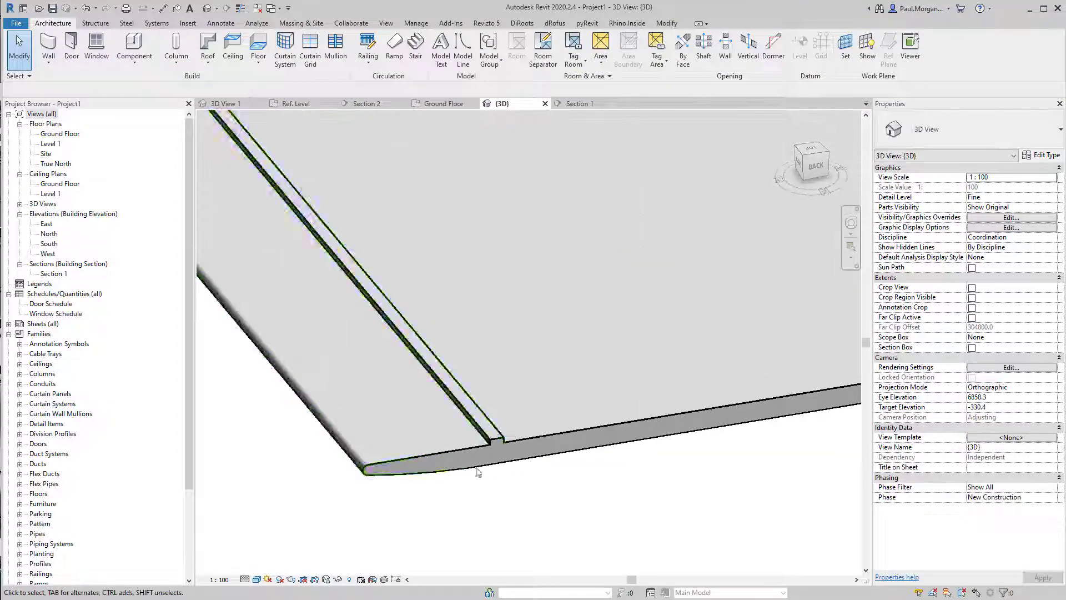
{"action": "middle_click_drag", "start_coordinate": [497, 479], "coordinate": [699, 454]}
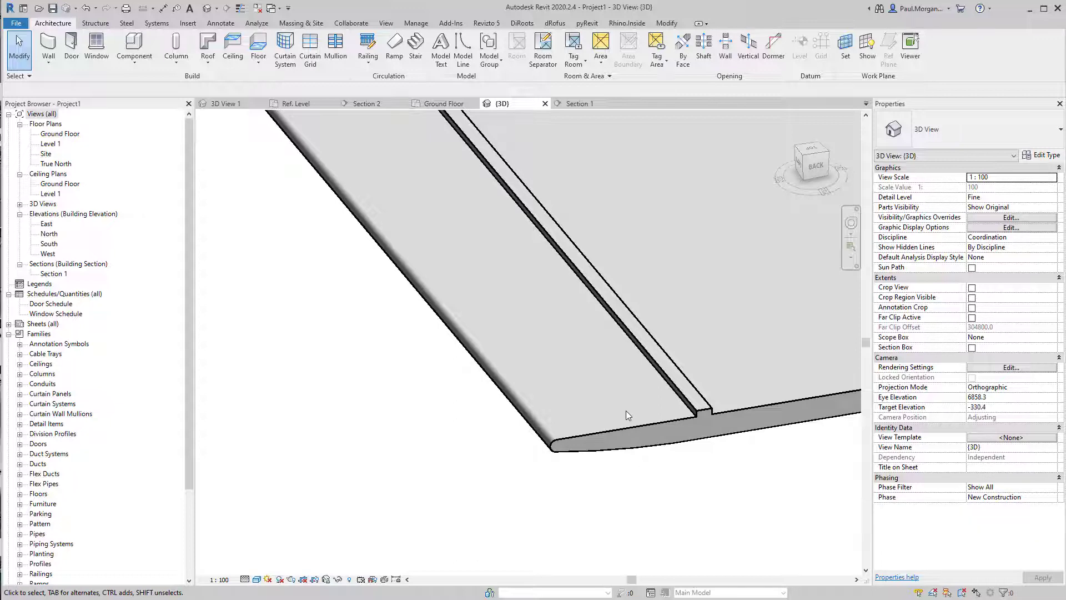
{"action": "middle_click_drag", "start_coordinate": [694, 388], "coordinate": [653, 394], "text": "shift"}
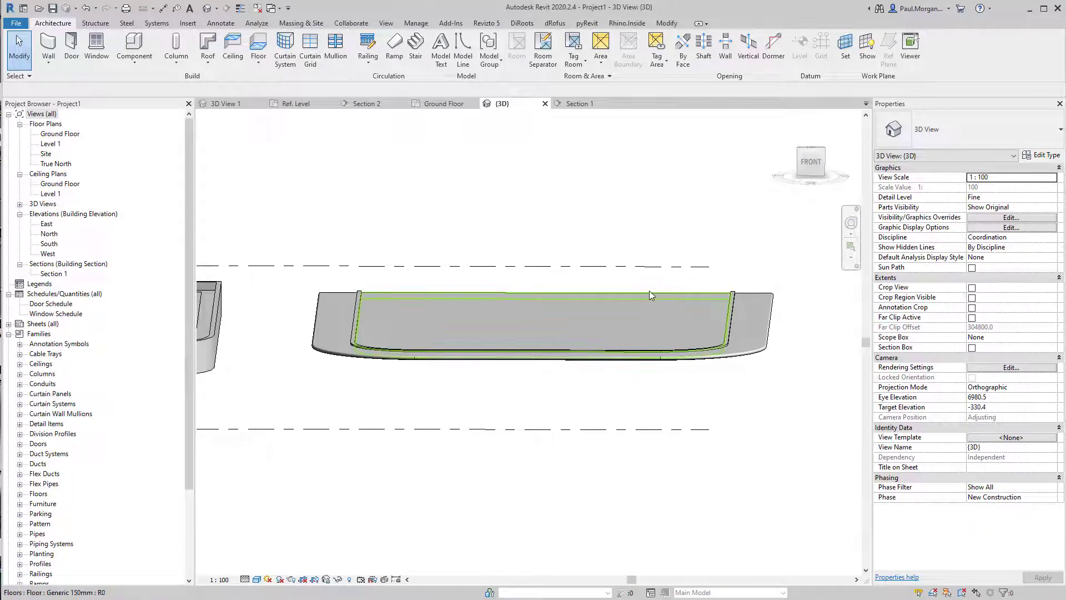
{"action": "middle_click_drag", "start_coordinate": [660, 387], "coordinate": [430, 271], "text": "shift"}
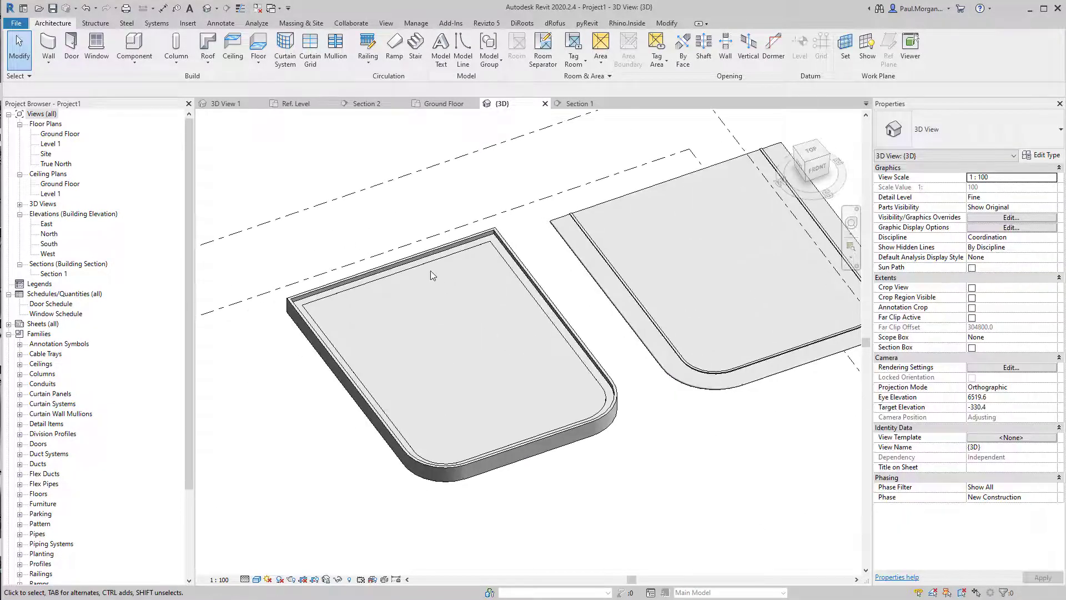
Select the Level 1 floor's slab edge and add the floor's side edge as a new segment
{"action": "left_click", "coordinate": [402, 274]}
{"action": "middle_click_drag", "start_coordinate": [372, 315], "coordinate": [819, 311], "text": "shift"}
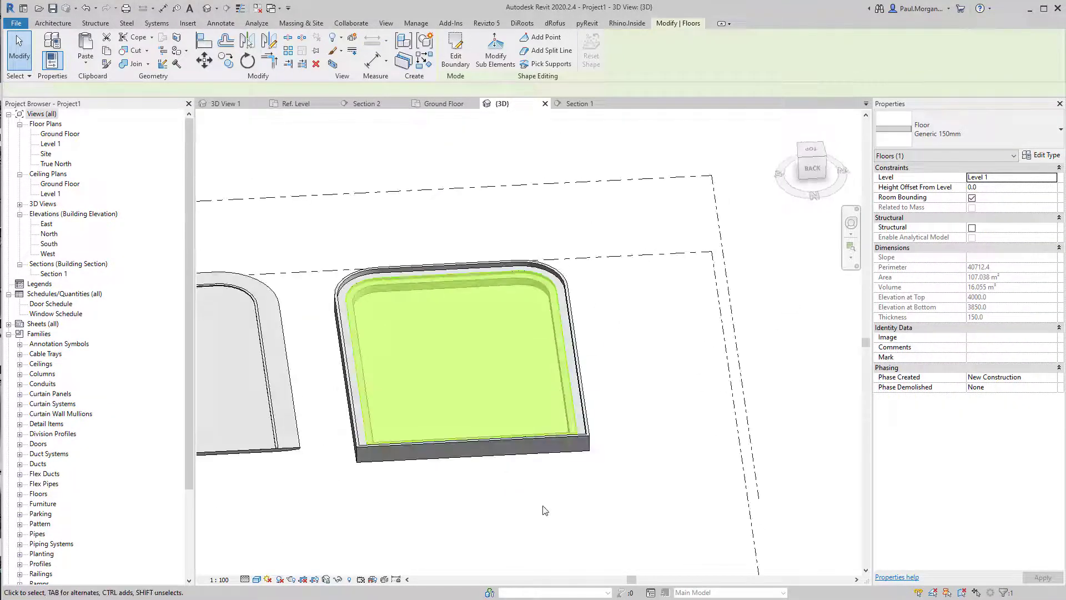
{"action": "left_click", "coordinate": [543, 508]}
{"action": "scroll", "coordinate": [478, 405], "scroll_direction": "up", "scroll_amount": 3}
{"action": "middle_click_drag", "start_coordinate": [490, 473], "coordinate": [516, 418], "text": "shift"}
{"action": "left_click", "coordinate": [513, 405]}
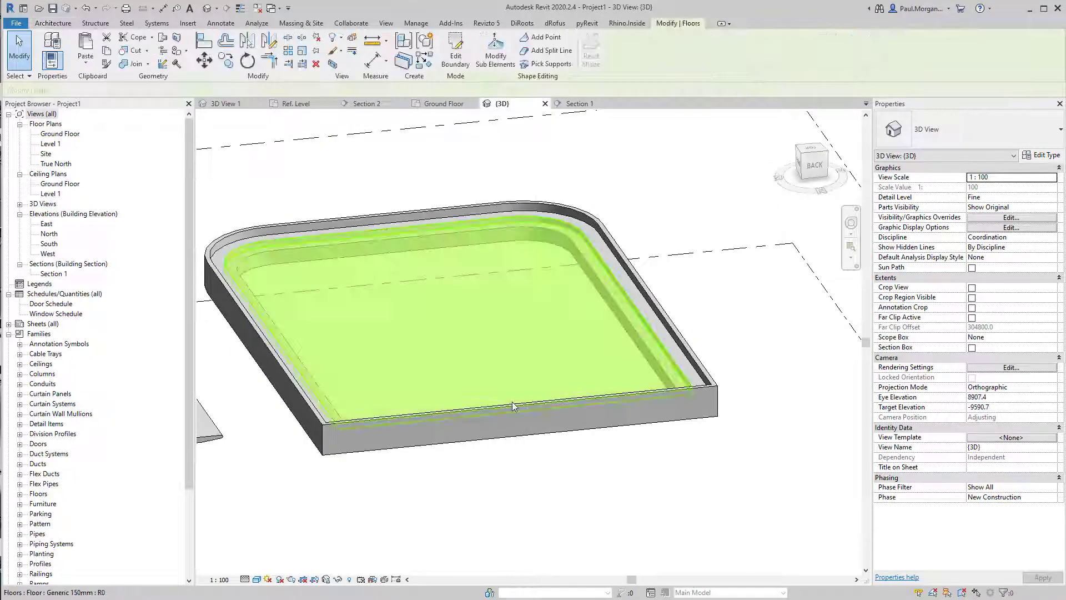
{"action": "left_click", "coordinate": [524, 422]}
{"action": "left_click", "coordinate": [519, 436]}
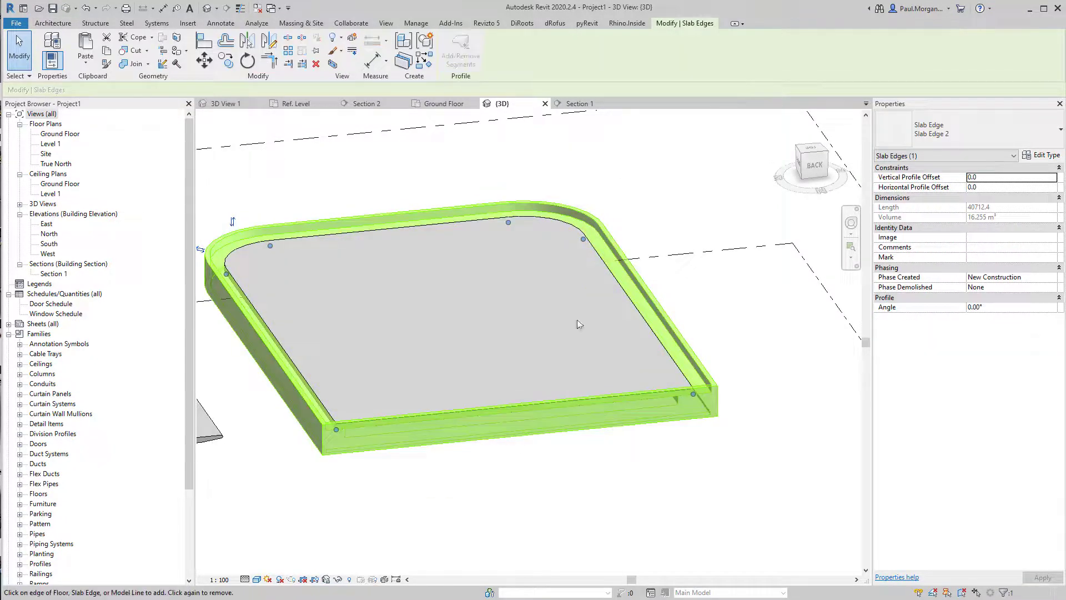
{"action": "middle_click_drag", "start_coordinate": [551, 409], "coordinate": [616, 489], "text": "shift"}
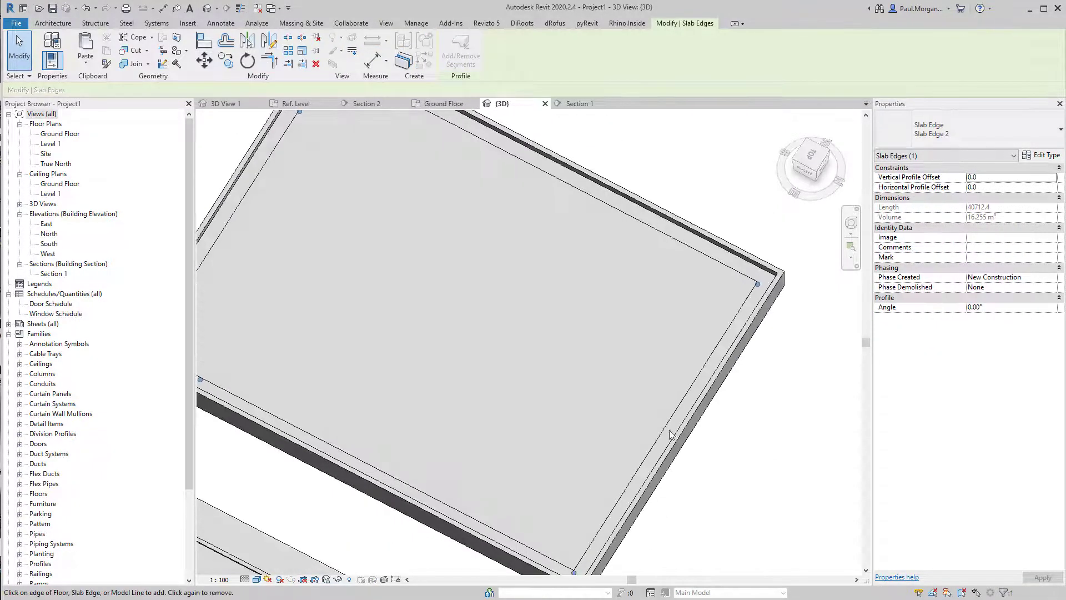
{"action": "left_click", "coordinate": [659, 430]}
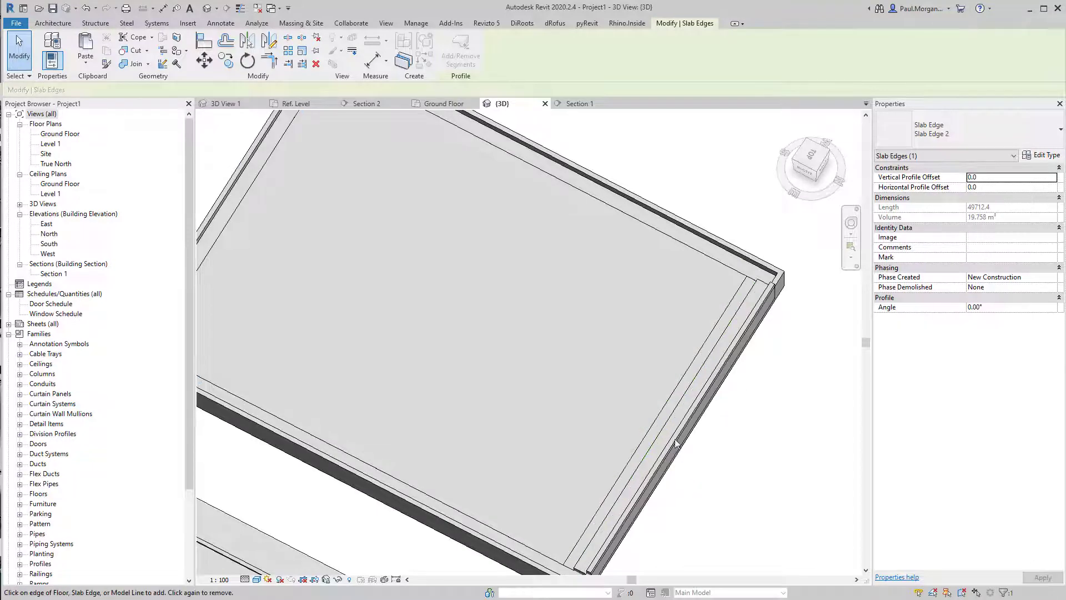
{"action": "key", "text": "Escape"}
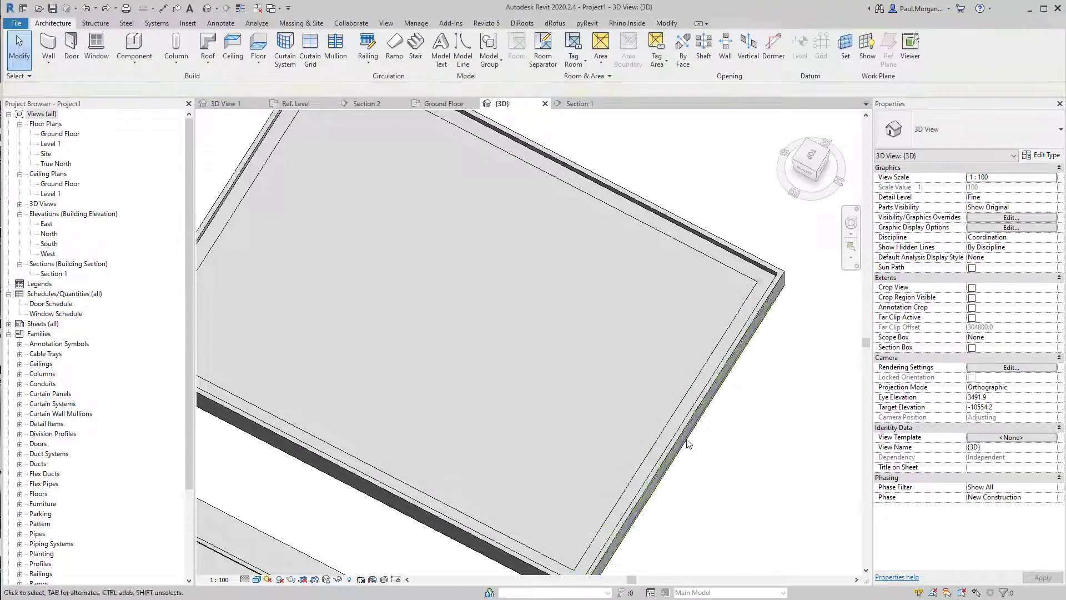
{"action": "left_click", "coordinate": [687, 408]}
{"action": "left_click", "coordinate": [453, 51]}
{"action": "middle_click_drag", "start_coordinate": [725, 449], "coordinate": [749, 191], "text": "shift"}
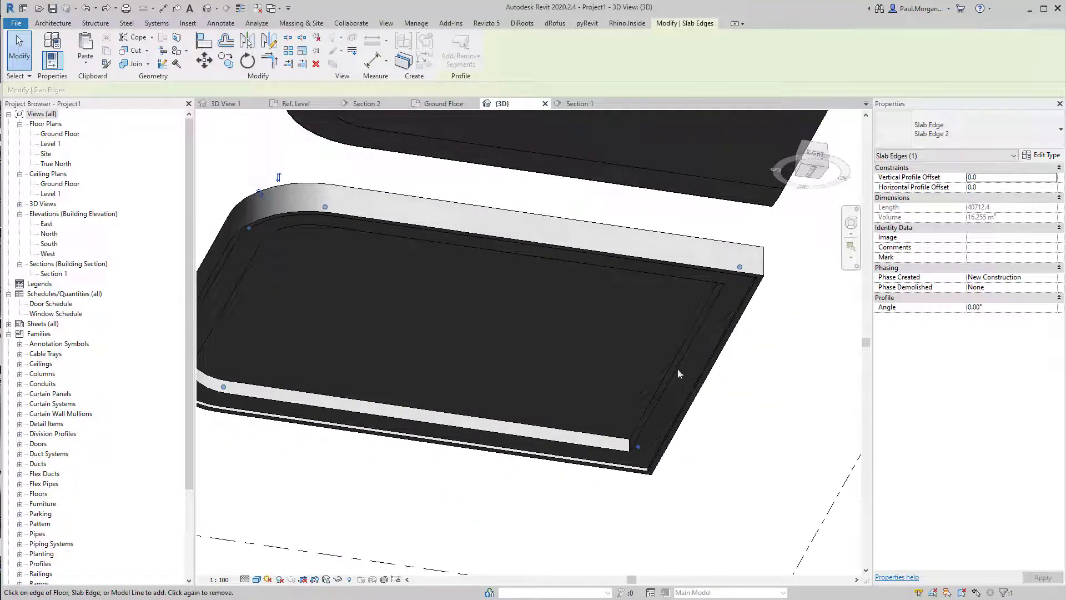
{"action": "left_click", "coordinate": [691, 339]}
{"action": "key", "text": "ctrl+z"}
Add the Level 1 floor's front edge to the slab edge
{"action": "middle_click_drag", "start_coordinate": [721, 312], "coordinate": [422, 462], "text": "shift"}
{"action": "left_click_drag", "start_coordinate": [368, 452], "coordinate": [500, 429]}
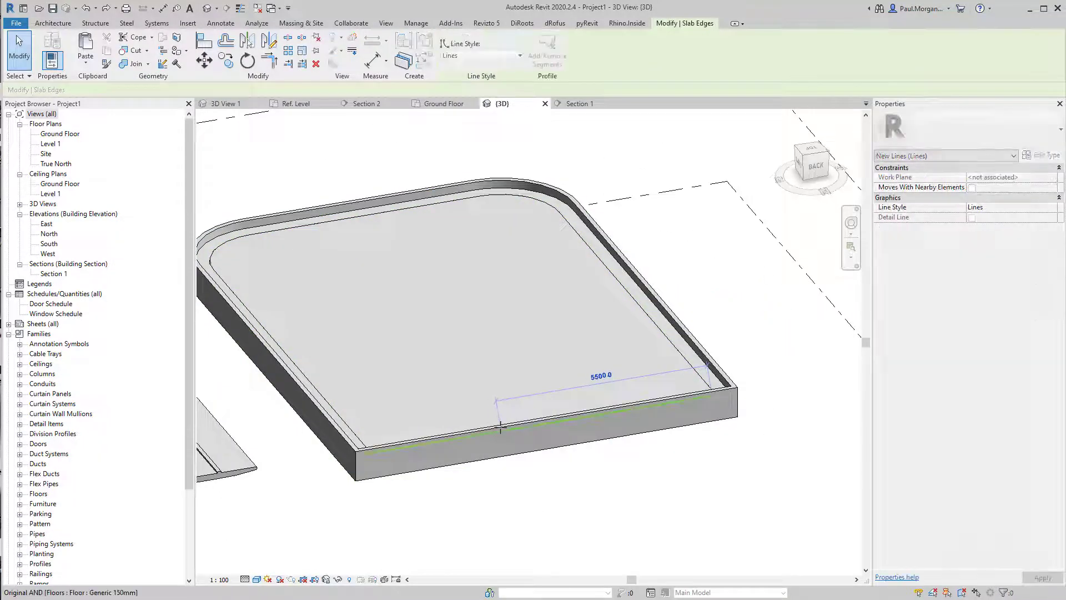
{"action": "left_click", "coordinate": [443, 450]}
{"action": "middle_click_drag", "start_coordinate": [442, 449], "coordinate": [686, 475]}
{"action": "middle_click_drag", "start_coordinate": [642, 517], "coordinate": [569, 422], "text": "shift"}
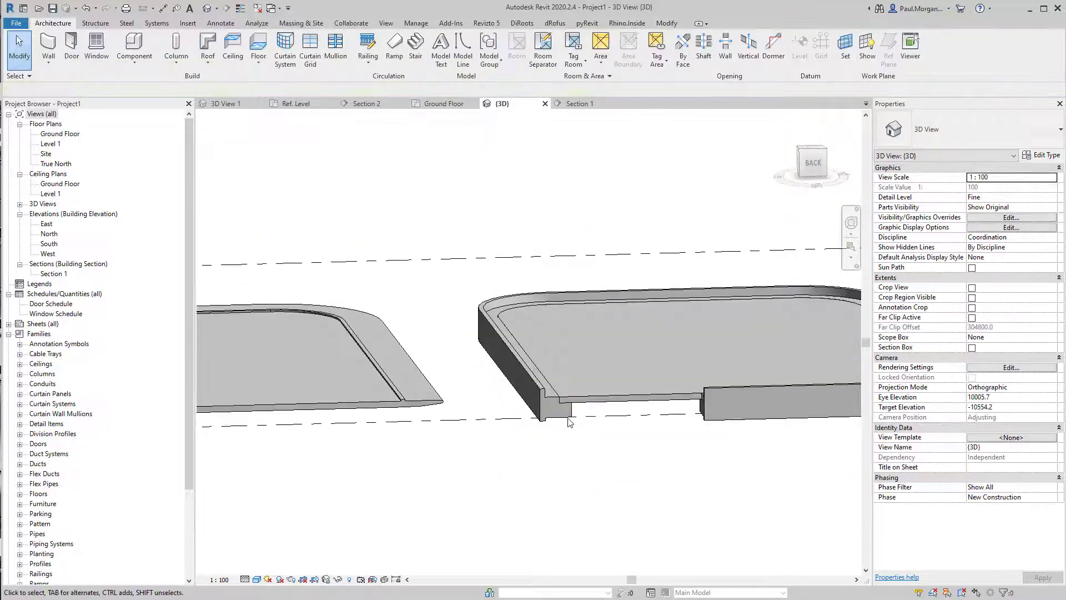
Zoom in to inspect how the slab edge profile runs around the floor's front corner
{"action": "scroll", "coordinate": [568, 421], "scroll_direction": "up", "scroll_amount": 2}
{"action": "scroll", "coordinate": [649, 389], "scroll_direction": "up", "scroll_amount": 4}
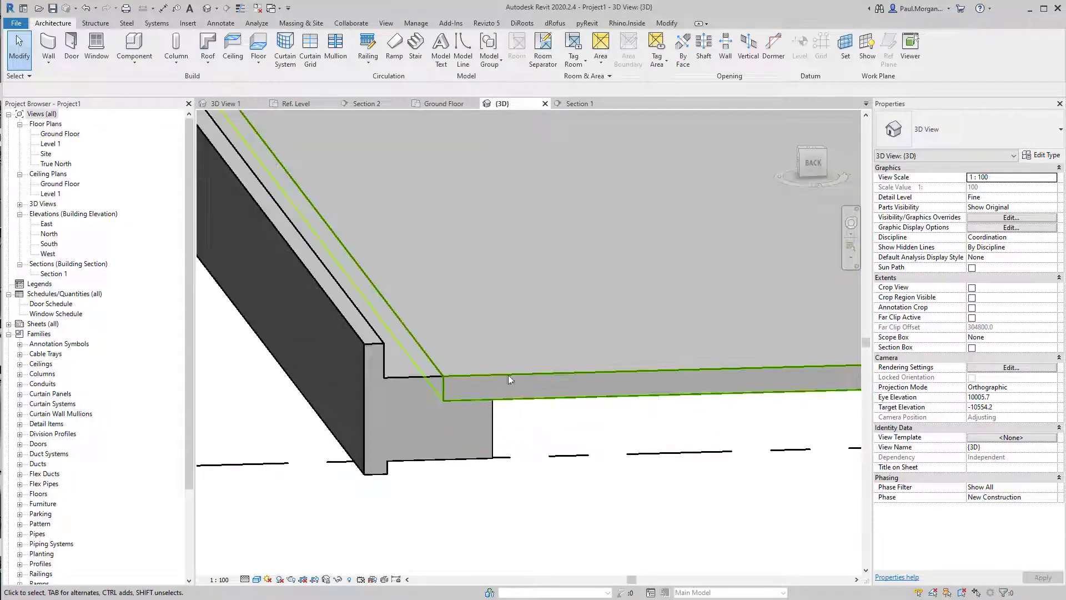
{"action": "left_click", "coordinate": [508, 372]}
{"action": "left_click", "coordinate": [474, 498]}
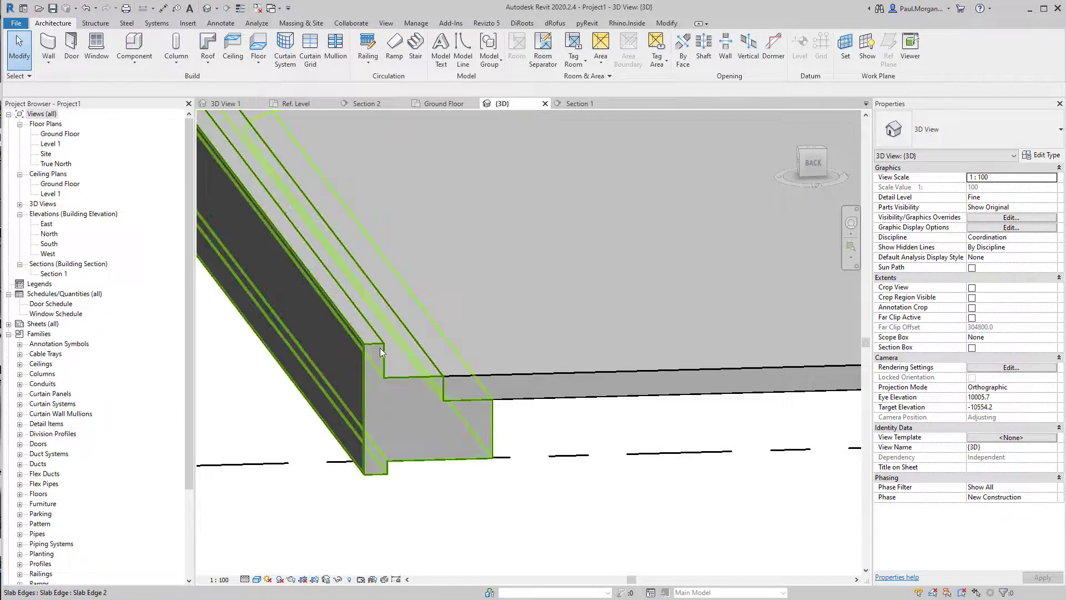
{"action": "middle_click_drag", "start_coordinate": [371, 381], "coordinate": [314, 411], "text": "shift"}
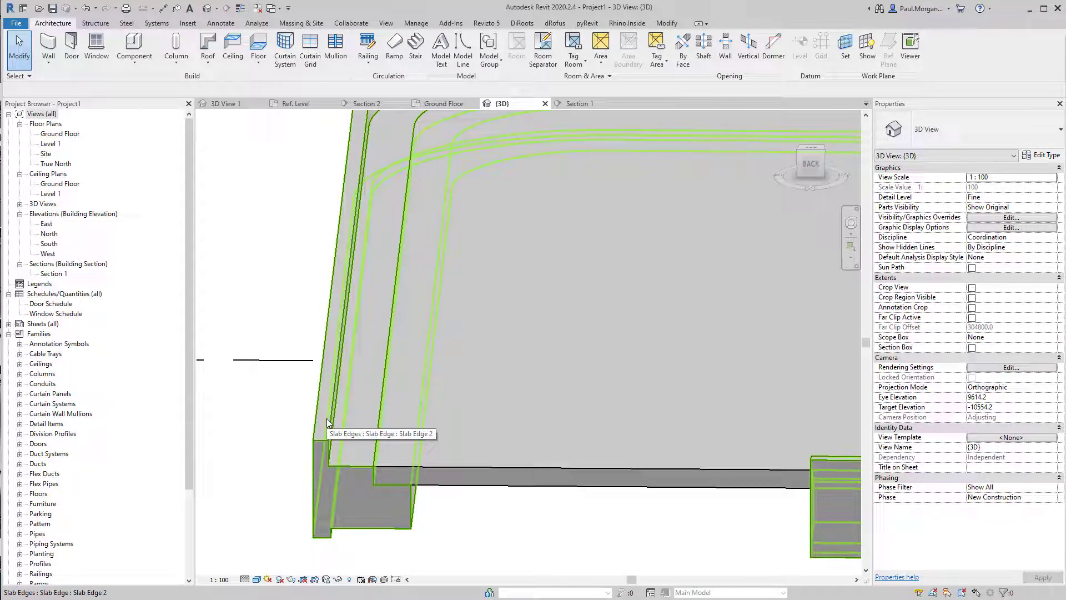
{"action": "scroll", "coordinate": [327, 419], "scroll_direction": "down", "scroll_amount": 3}
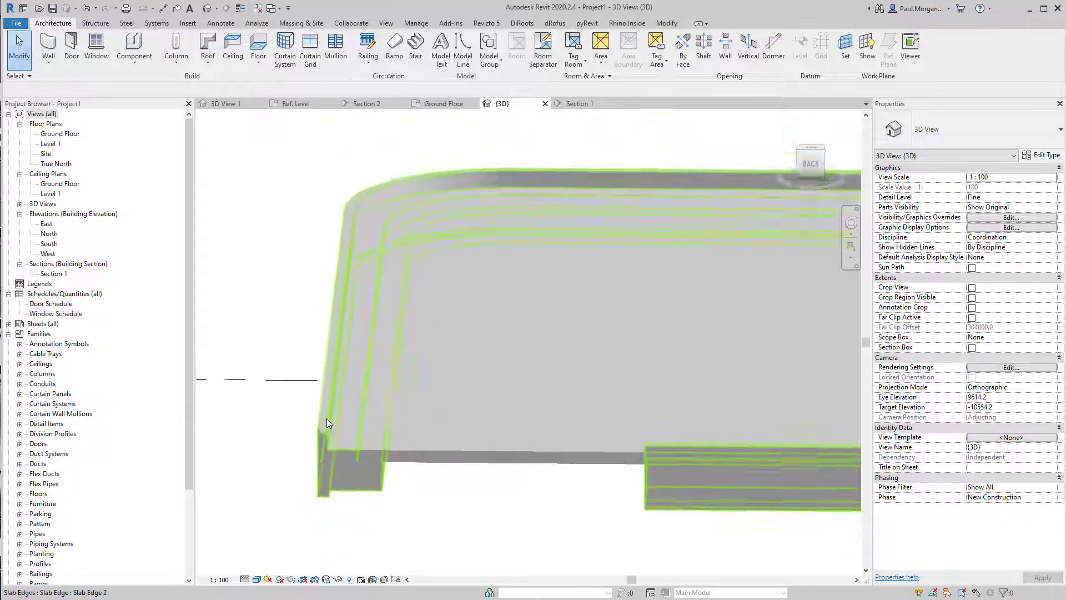
{"action": "scroll", "coordinate": [488, 519], "scroll_direction": "down", "scroll_amount": 2}
{"action": "middle_click_drag", "start_coordinate": [418, 516], "coordinate": [547, 499], "text": "shift"}
{"action": "scroll", "coordinate": [611, 456], "scroll_direction": "up", "scroll_amount": 3}
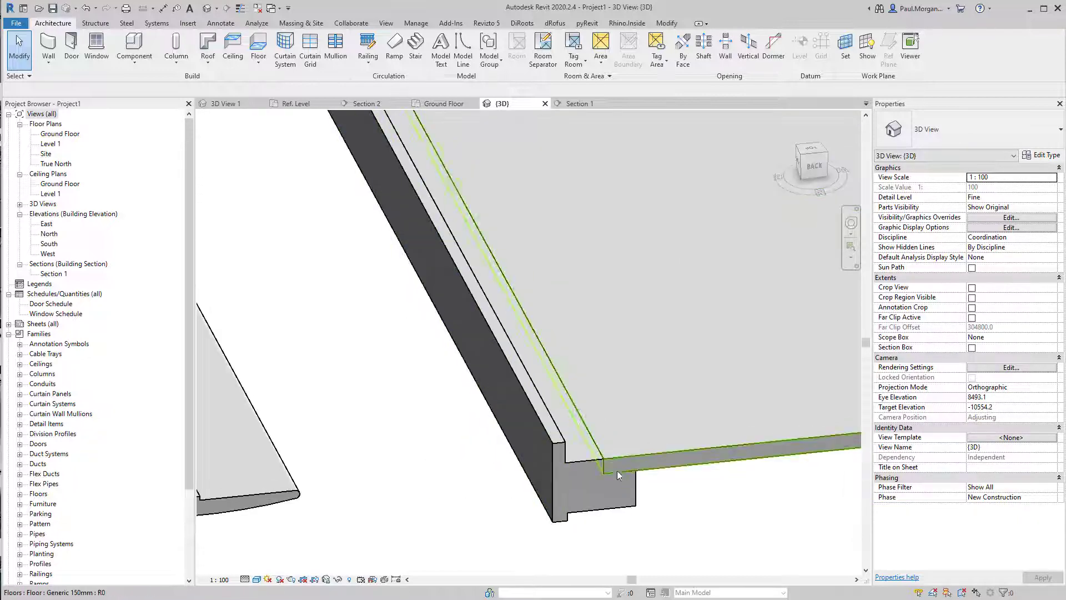
{"action": "scroll", "coordinate": [610, 471], "scroll_direction": "down", "scroll_amount": 4}
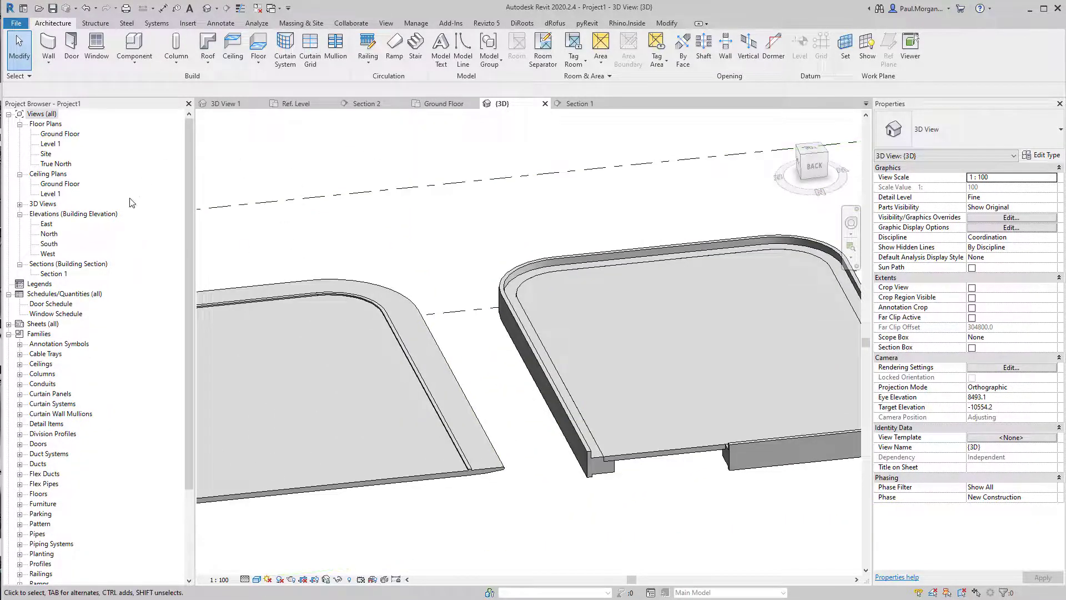
Open Section 1 from the ground floor plan and examine the slab edges in section
{"action": "double_click", "coordinate": [62, 134]}
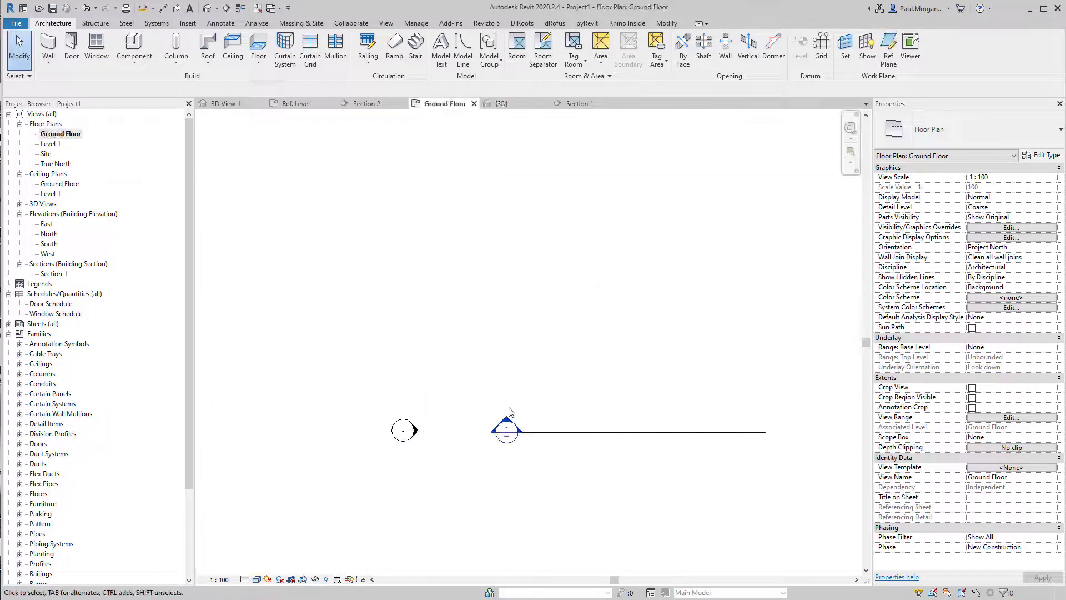
{"action": "double_click", "coordinate": [508, 417]}
{"action": "scroll", "coordinate": [378, 353], "scroll_direction": "down", "scroll_amount": 3}
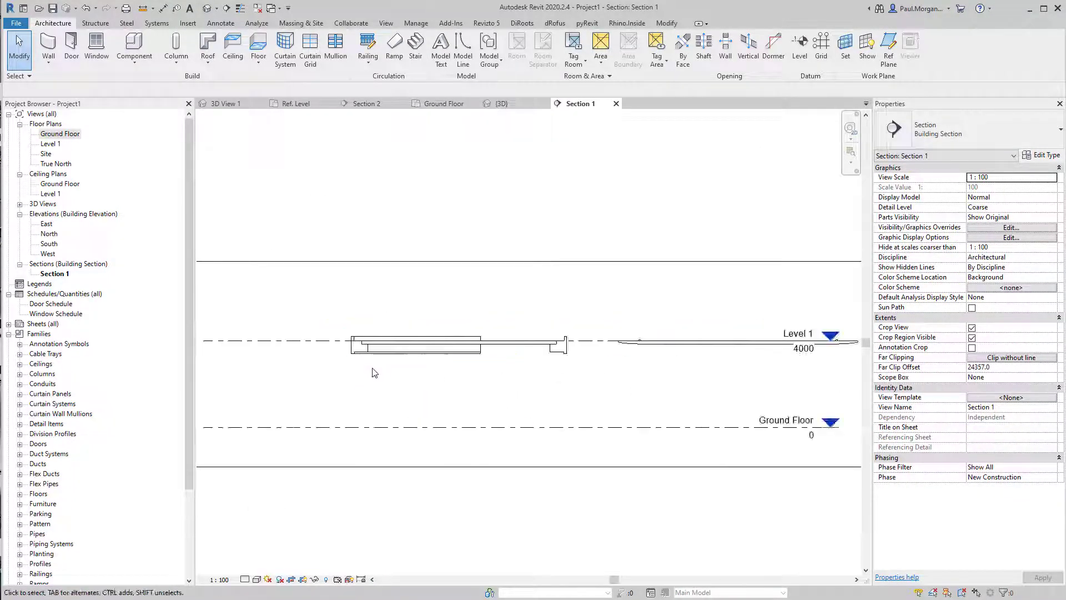
{"action": "middle_click_drag", "start_coordinate": [347, 377], "coordinate": [177, 375]}
{"action": "scroll", "coordinate": [453, 315], "scroll_direction": "up", "scroll_amount": 5}
{"action": "scroll", "coordinate": [561, 409], "scroll_direction": "up", "scroll_amount": 4}
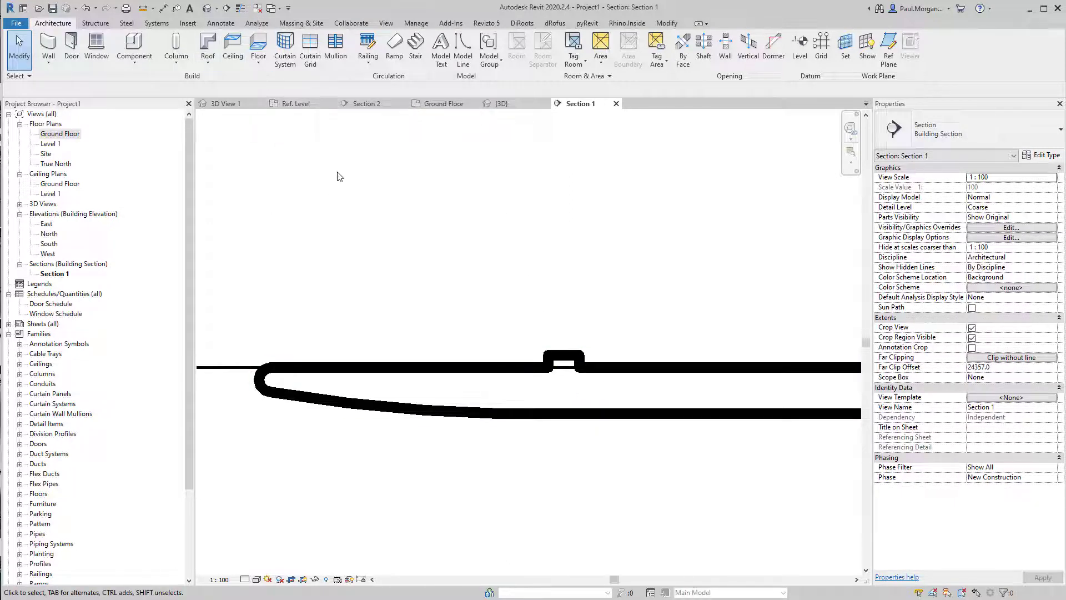
Return to the two-storey dwelling project and open its Ground Floor plan, cancelling the save reminder
{"action": "left_click", "coordinate": [206, 8]}
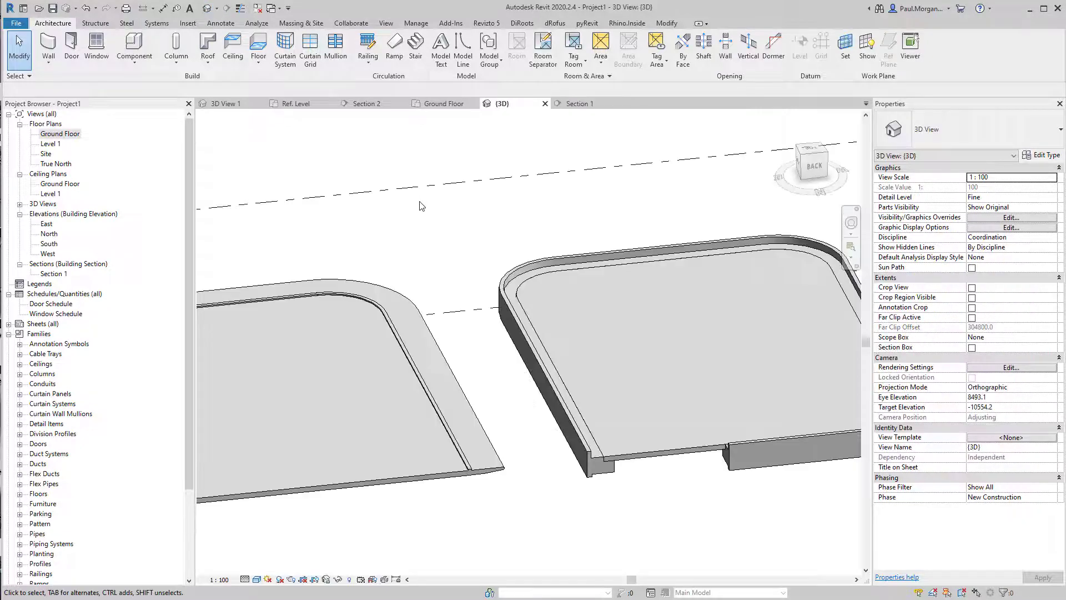
{"action": "middle_click_drag", "start_coordinate": [481, 443], "coordinate": [580, 496], "text": "shift"}
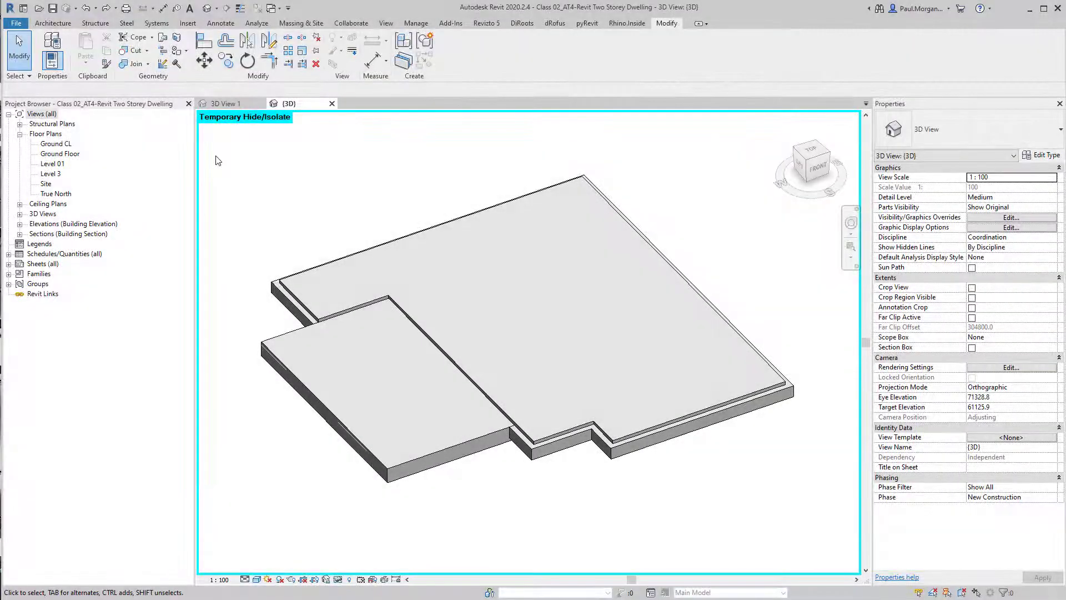
{"action": "double_click", "coordinate": [56, 156]}
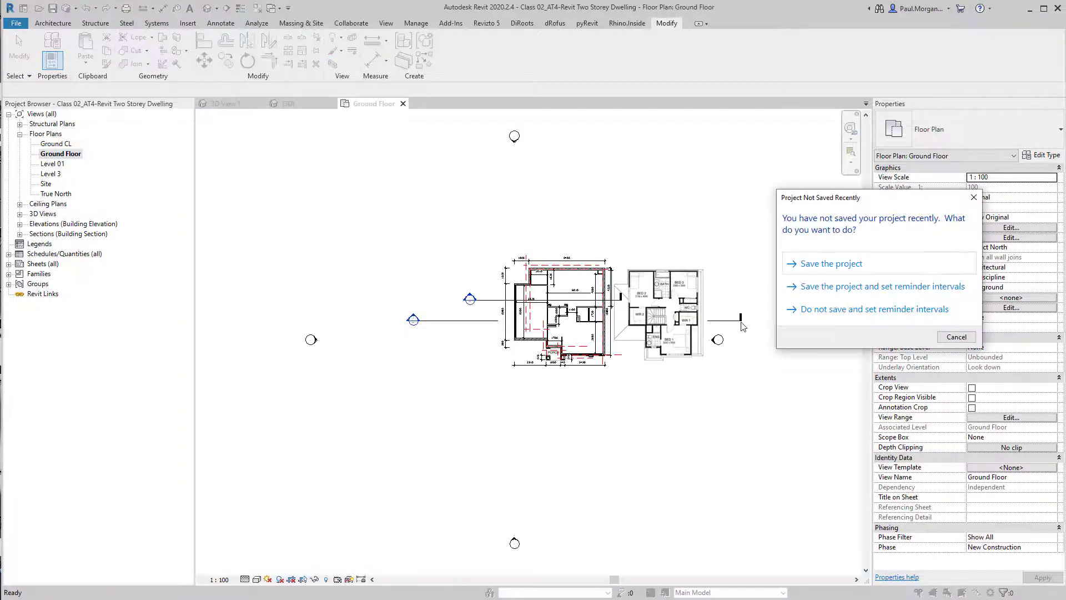
{"action": "left_click", "coordinate": [956, 336]}
Window-select the ground floor plan, filter the selection to floors and reference planes, and temporarily isolate them
{"action": "scroll", "coordinate": [519, 306], "scroll_direction": "up", "scroll_amount": 3}
{"action": "middle_click_drag", "start_coordinate": [519, 306], "coordinate": [475, 334]}
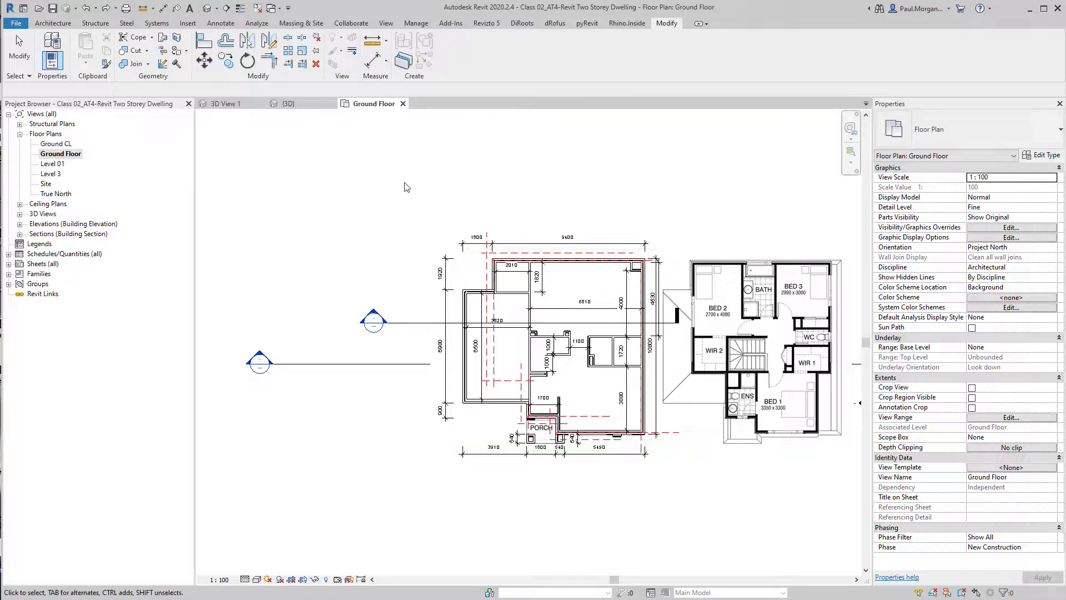
{"action": "left_click_drag", "start_coordinate": [375, 179], "coordinate": [694, 517]}
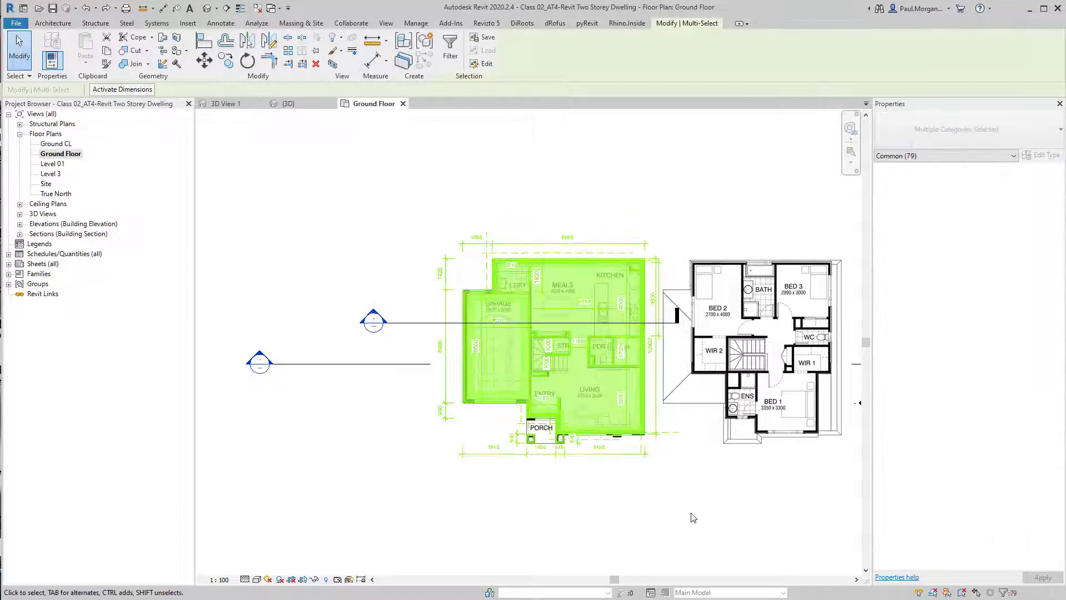
{"action": "left_click", "coordinate": [681, 466]}
{"action": "left_click_drag", "start_coordinate": [711, 210], "coordinate": [430, 504]}
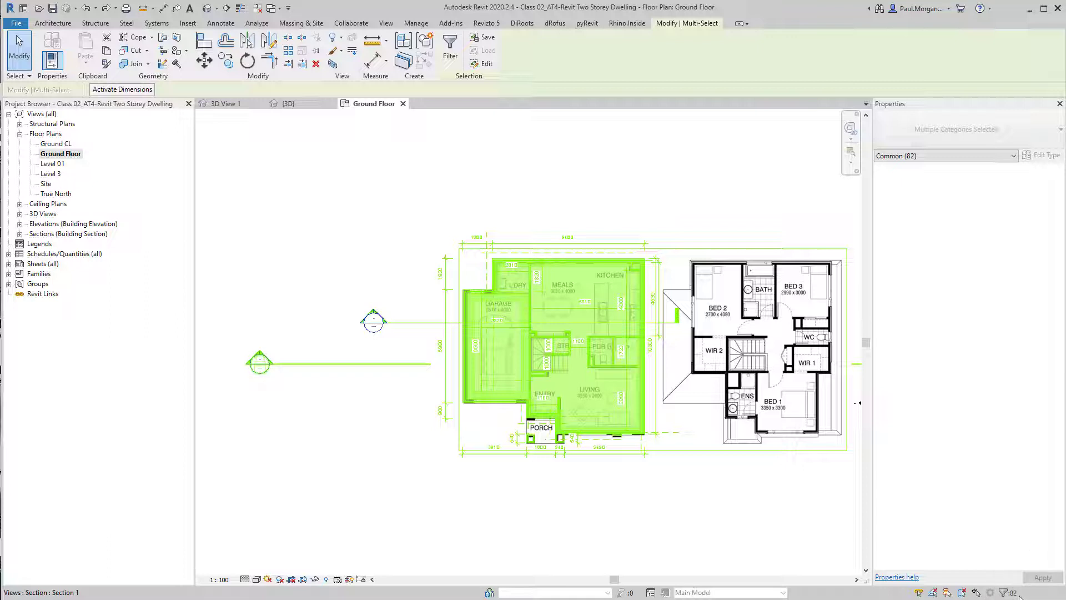
{"action": "left_click", "coordinate": [451, 56]}
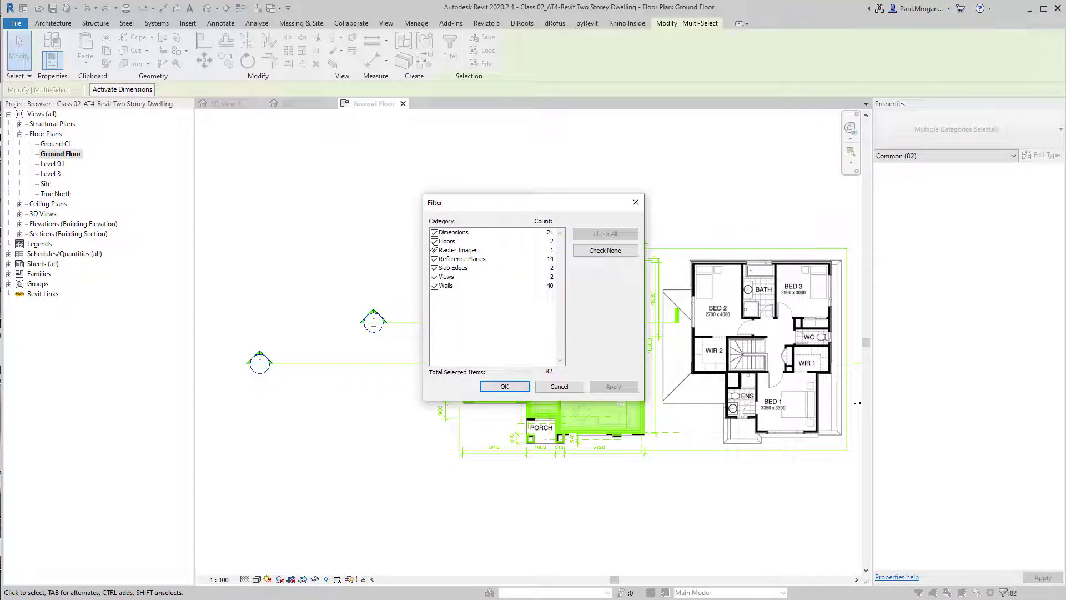
{"action": "left_click", "coordinate": [601, 253]}
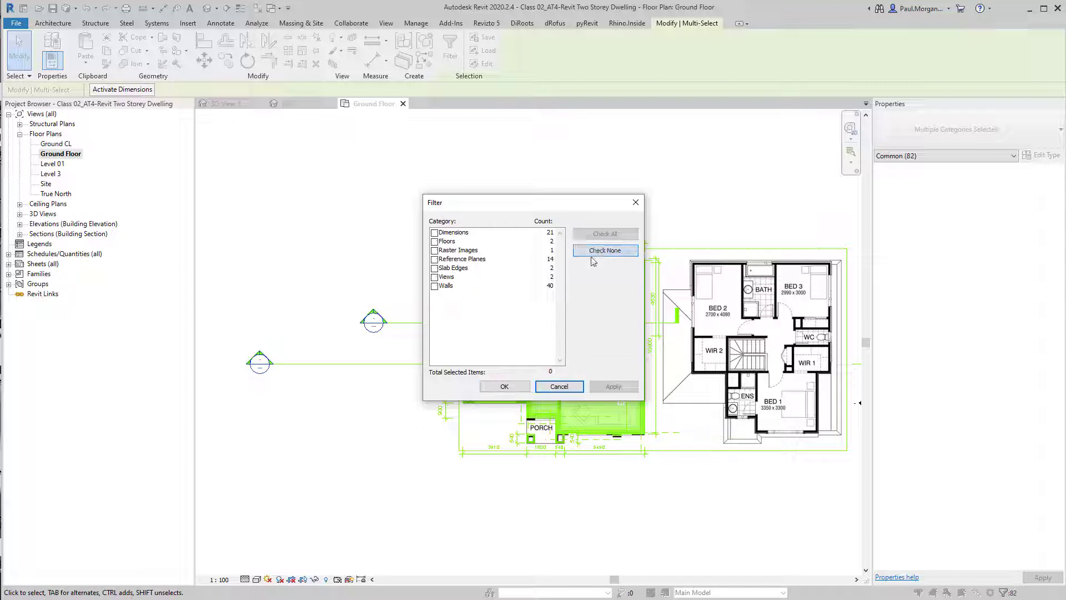
{"action": "left_click", "coordinate": [435, 242]}
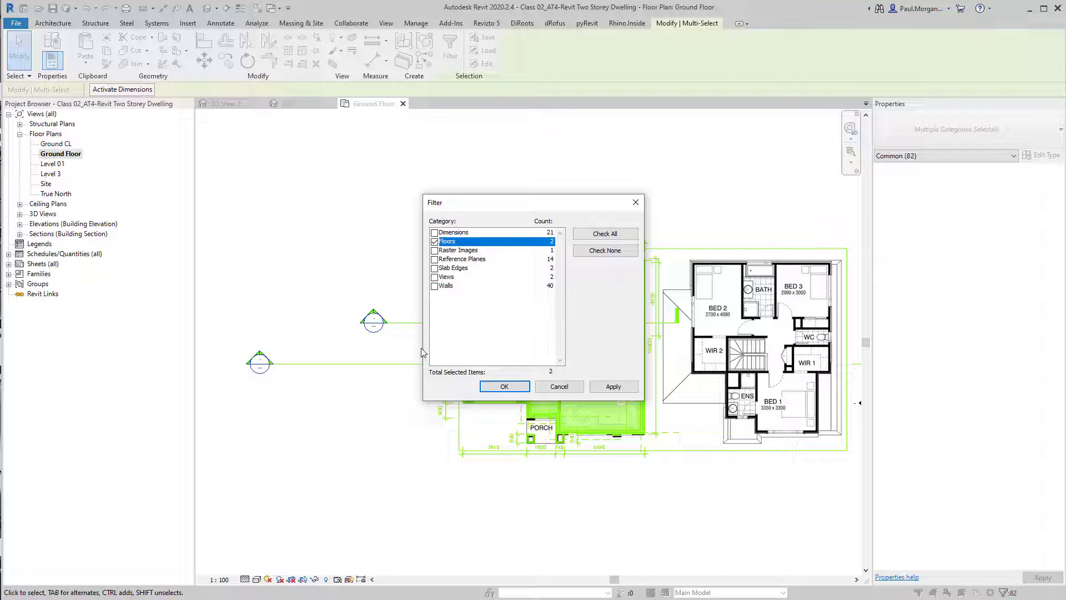
{"action": "left_click", "coordinate": [434, 259]}
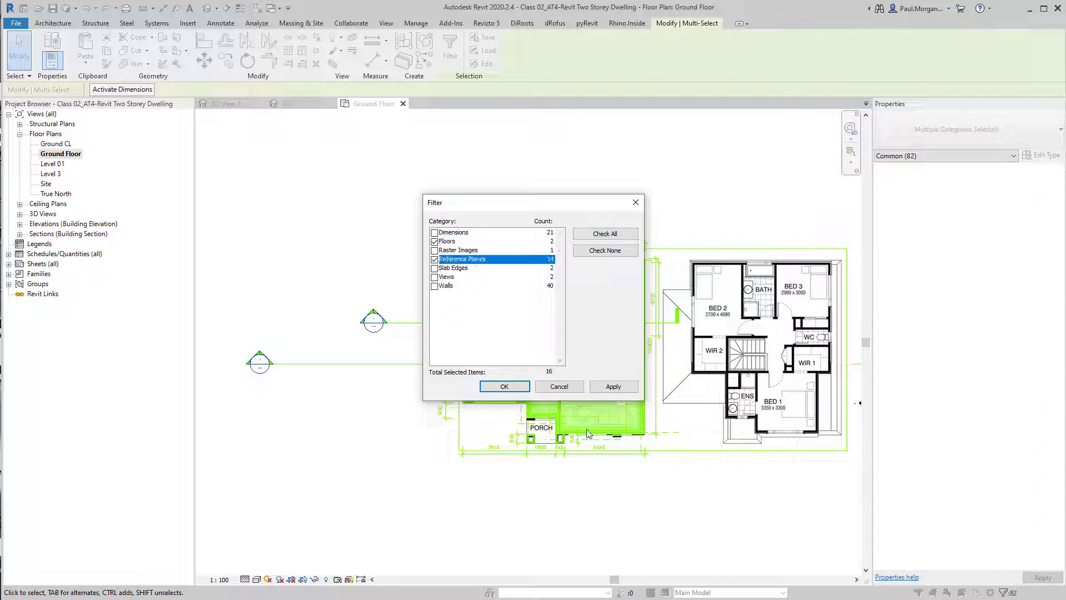
{"action": "left_click", "coordinate": [505, 386]}
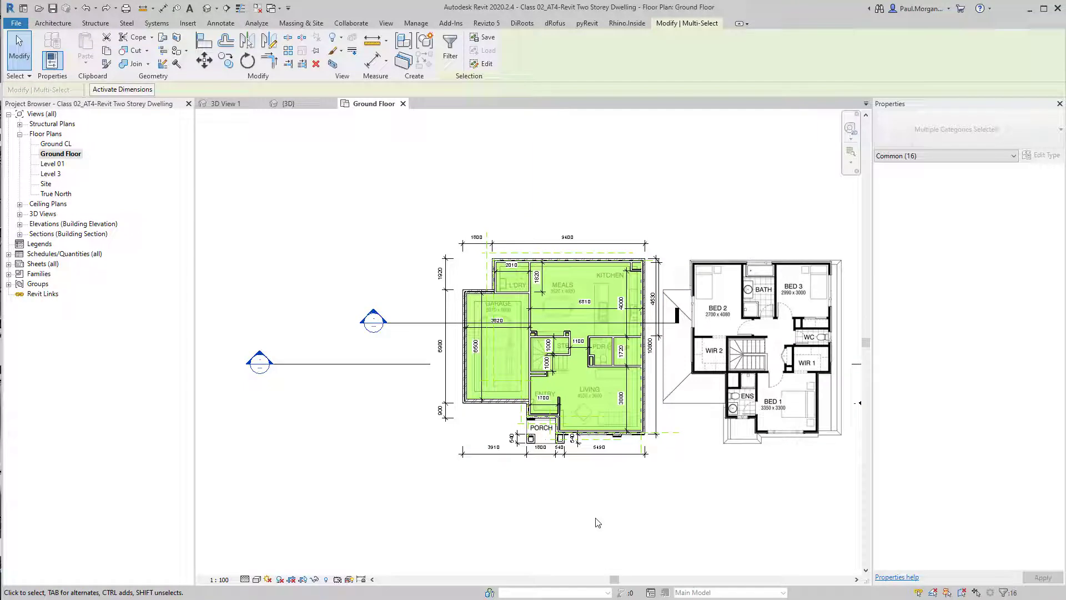
{"action": "key", "text": "h"}
{"action": "key", "text": "i"}
{"action": "left_click", "coordinate": [547, 487]}
Reset the temporary hide/isolate so all elements are shown again
{"action": "scroll", "coordinate": [542, 467], "scroll_direction": "up", "scroll_amount": 3}
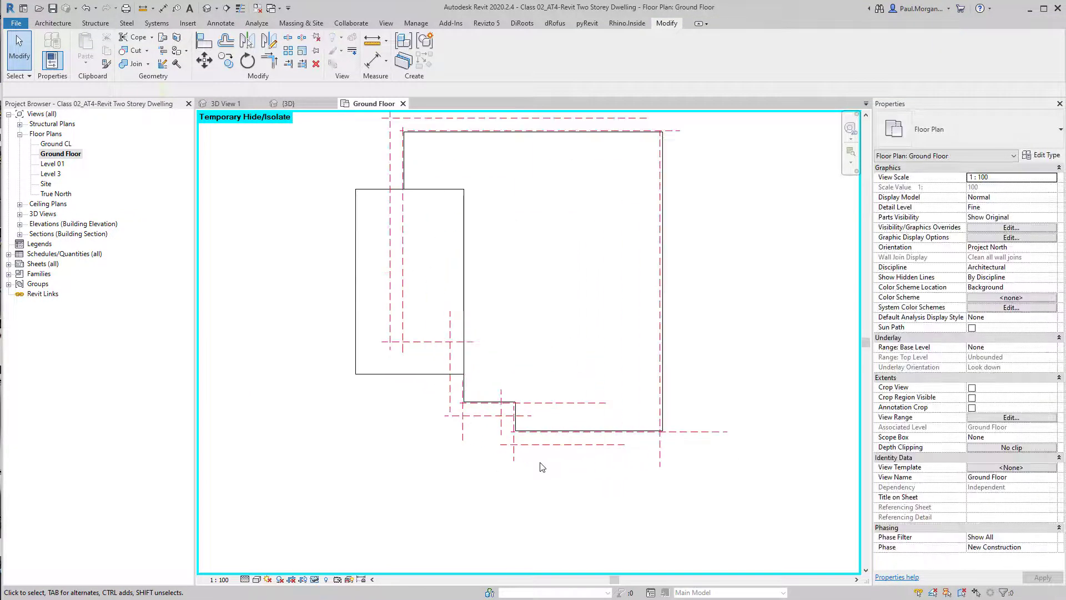
{"action": "middle_click_drag", "start_coordinate": [609, 248], "coordinate": [621, 301]}
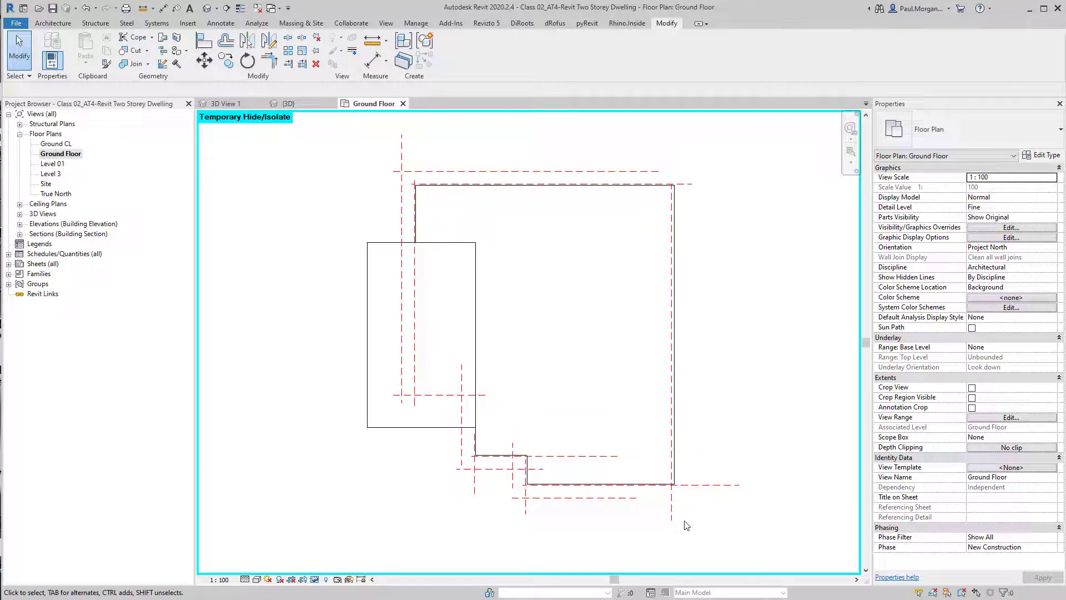
{"action": "middle_click_drag", "start_coordinate": [687, 525], "coordinate": [673, 521]}
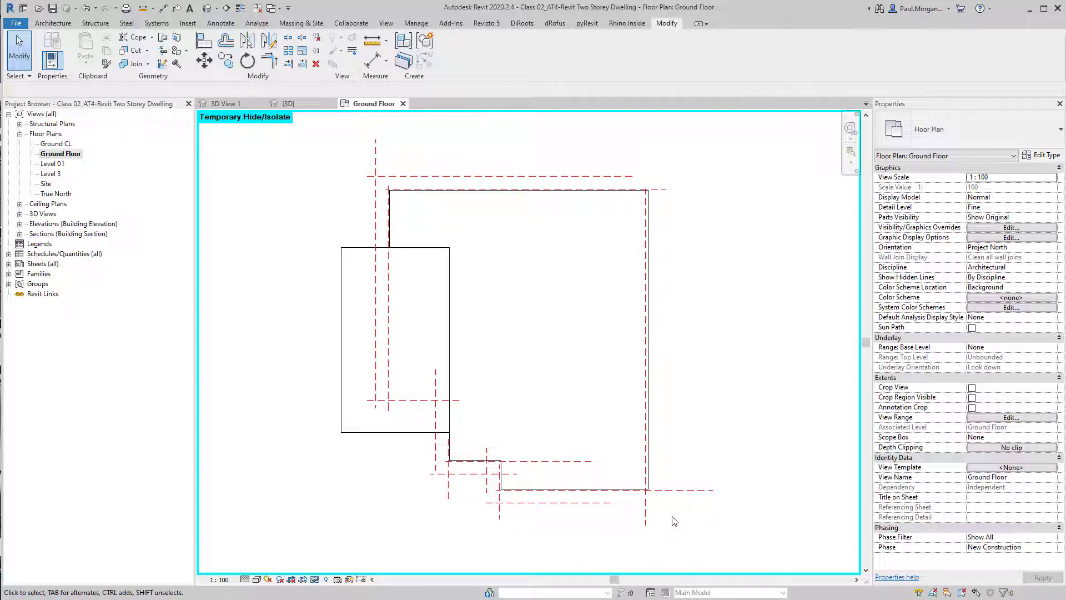
{"action": "key", "text": "h"}
{"action": "key", "text": "r"}
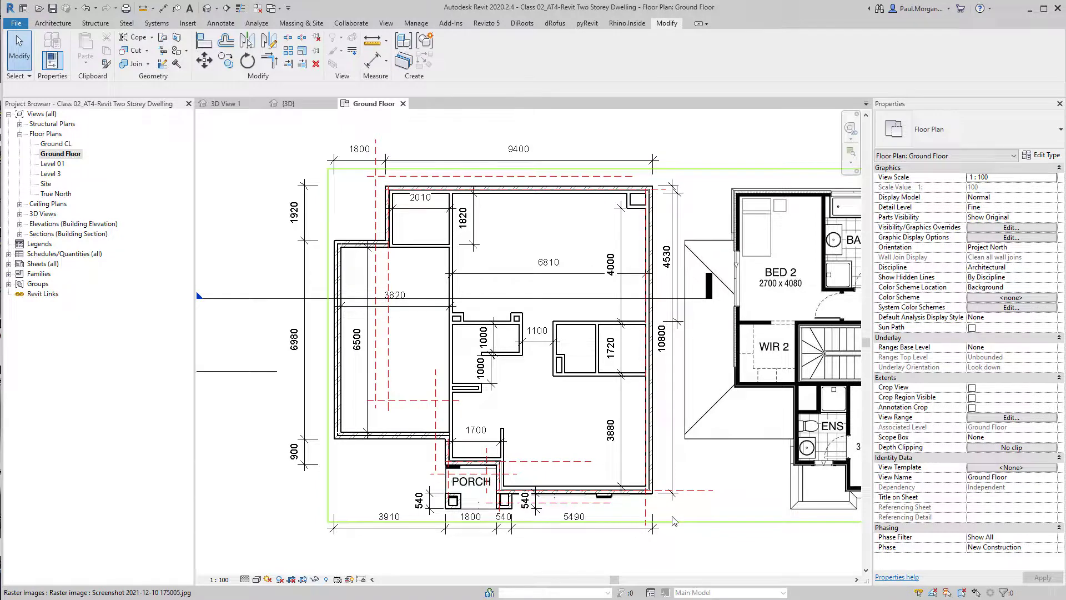
Draw a horizontal reference plane from the stub wall end below the 1000 mm dimension across to the right
{"action": "middle_click_drag", "start_coordinate": [536, 438], "coordinate": [558, 441]}
{"action": "key", "text": "r"}
{"action": "key", "text": "p"}
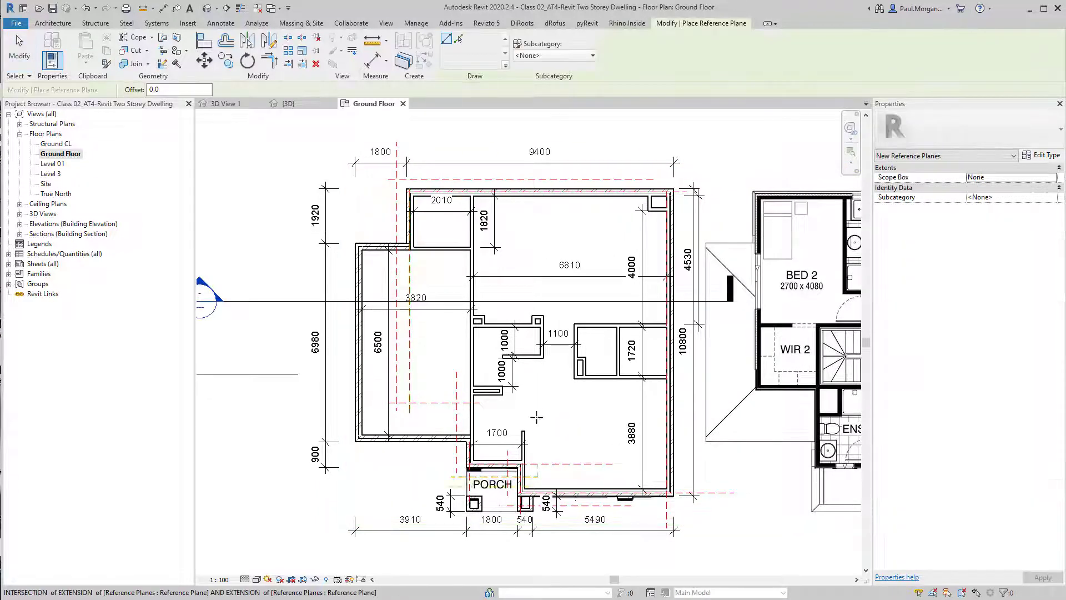
{"action": "scroll", "coordinate": [536, 417], "scroll_direction": "up", "scroll_amount": 3}
{"action": "middle_click_drag", "start_coordinate": [471, 410], "coordinate": [470, 469]}
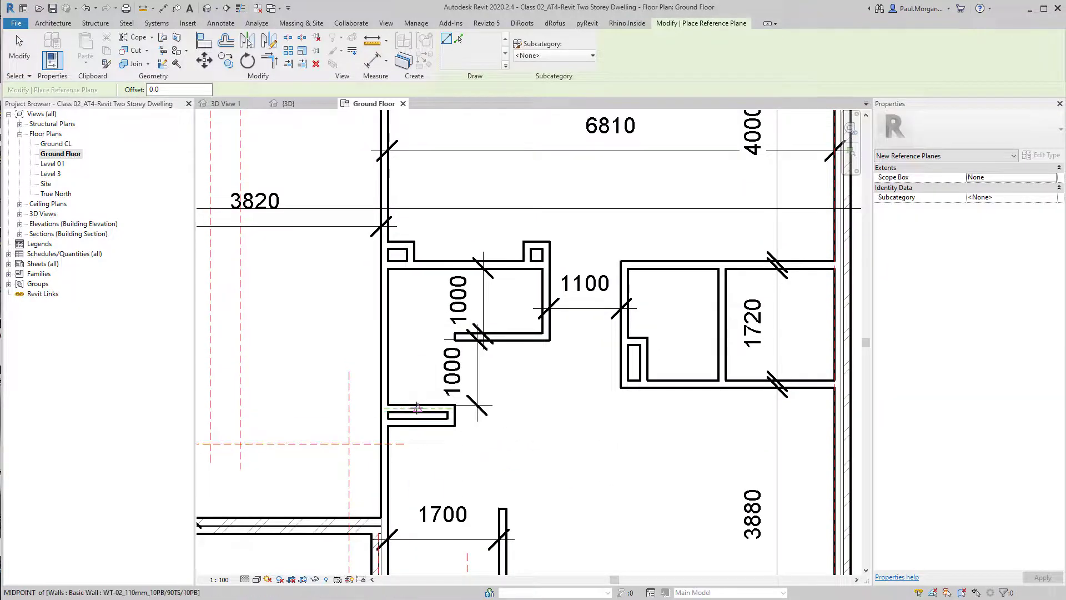
{"action": "left_click", "coordinate": [416, 408]}
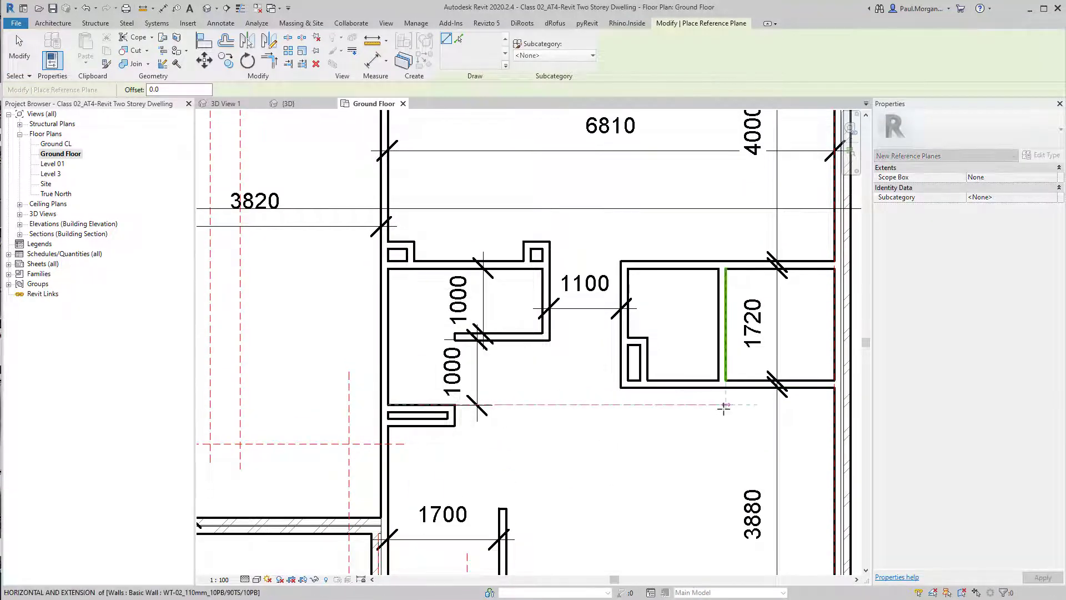
{"action": "scroll", "coordinate": [721, 410], "scroll_direction": "down", "scroll_amount": 2}
{"action": "middle_click_drag", "start_coordinate": [641, 420], "coordinate": [426, 428]}
{"action": "left_click", "coordinate": [620, 412]}
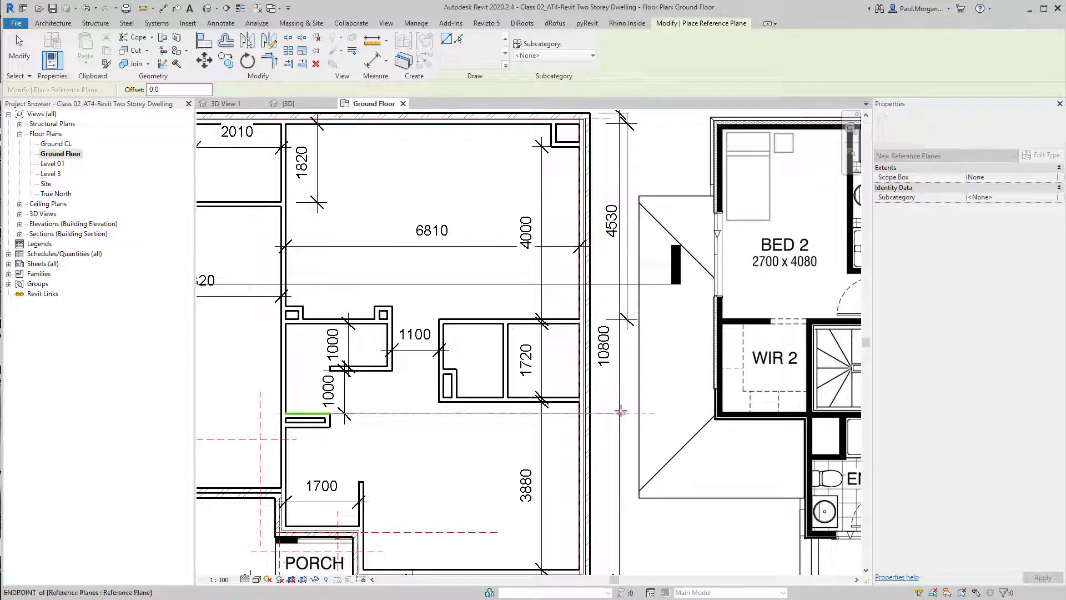
Draw a second horizontal reference plane along the wall face above the 1000 mm dimension, extending right
{"action": "scroll", "coordinate": [327, 356], "scroll_direction": "up", "scroll_amount": 5}
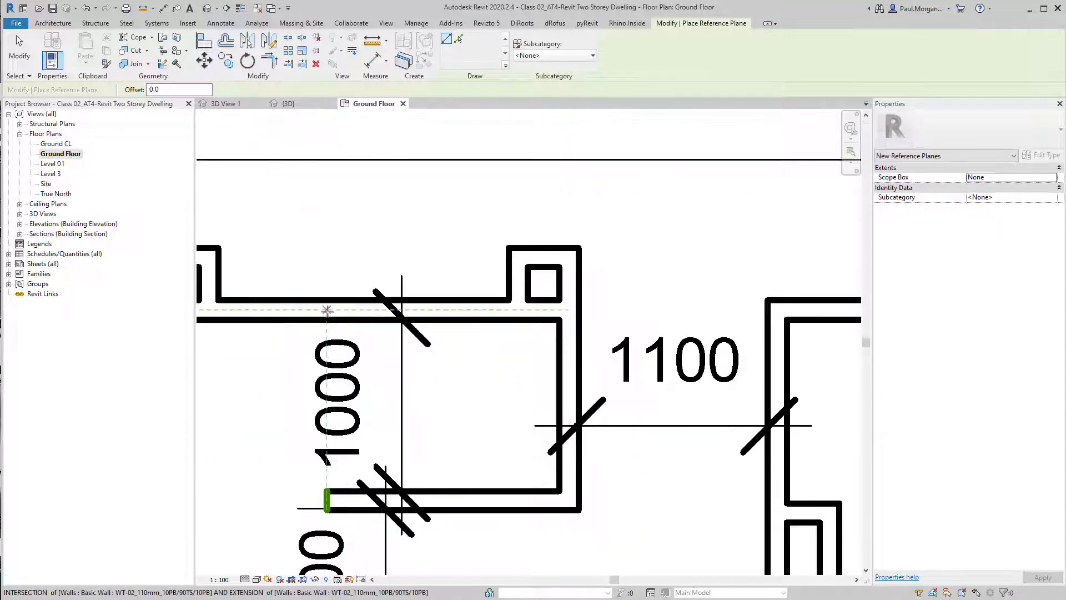
{"action": "left_click", "coordinate": [327, 310]}
{"action": "scroll", "coordinate": [529, 297], "scroll_direction": "down", "scroll_amount": 3}
{"action": "scroll", "coordinate": [708, 304], "scroll_direction": "down", "scroll_amount": 3}
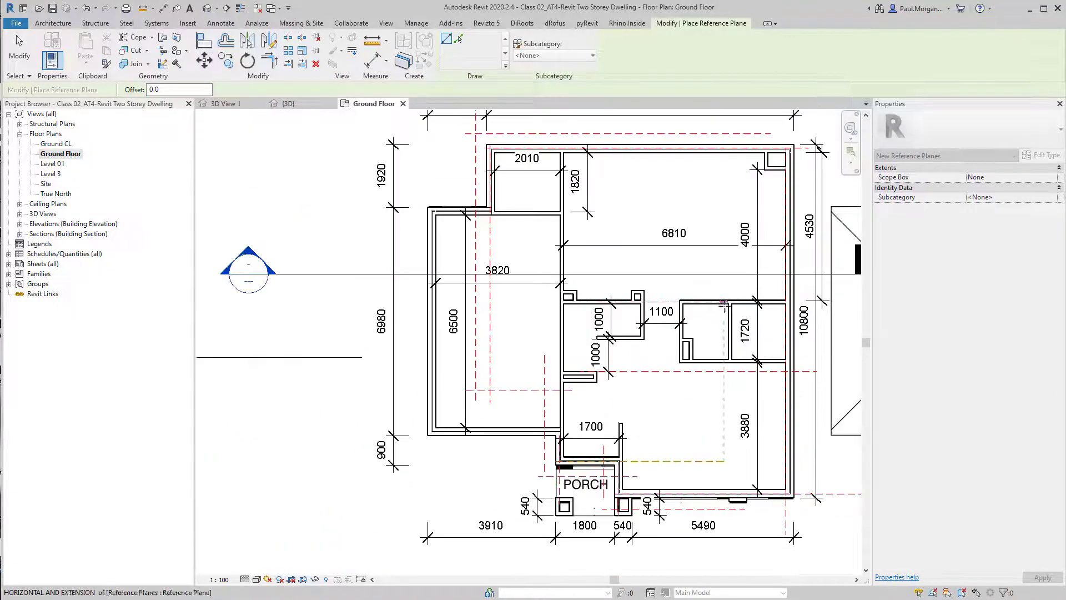
{"action": "middle_click_drag", "start_coordinate": [793, 306], "coordinate": [602, 304]}
{"action": "left_click", "coordinate": [621, 302]}
{"action": "scroll", "coordinate": [332, 383], "scroll_direction": "up", "scroll_amount": 5}
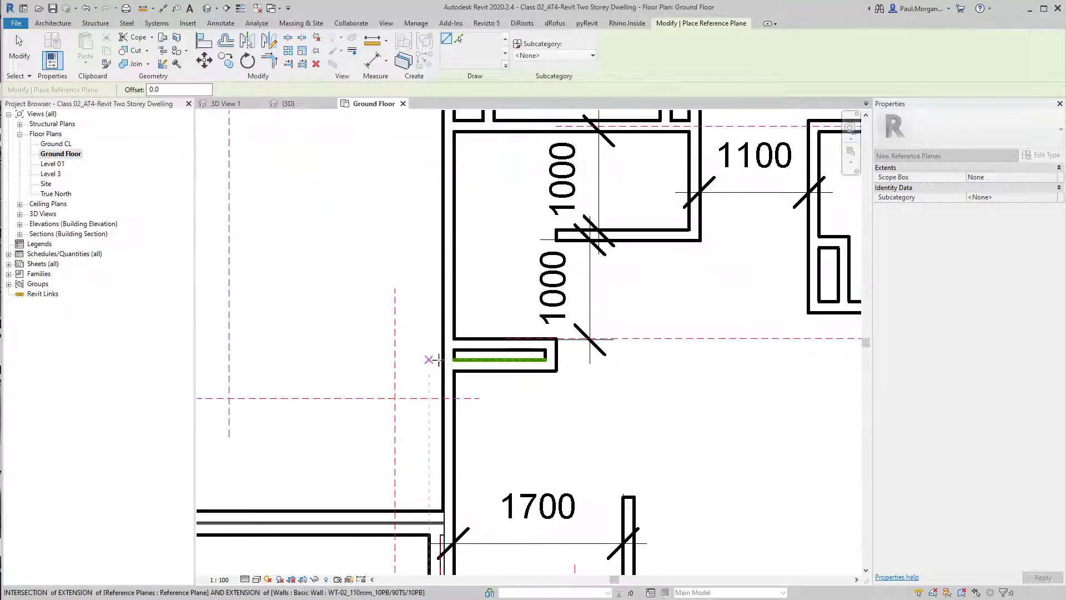
{"action": "key", "text": "Escape"}
{"action": "left_click", "coordinate": [615, 338]}
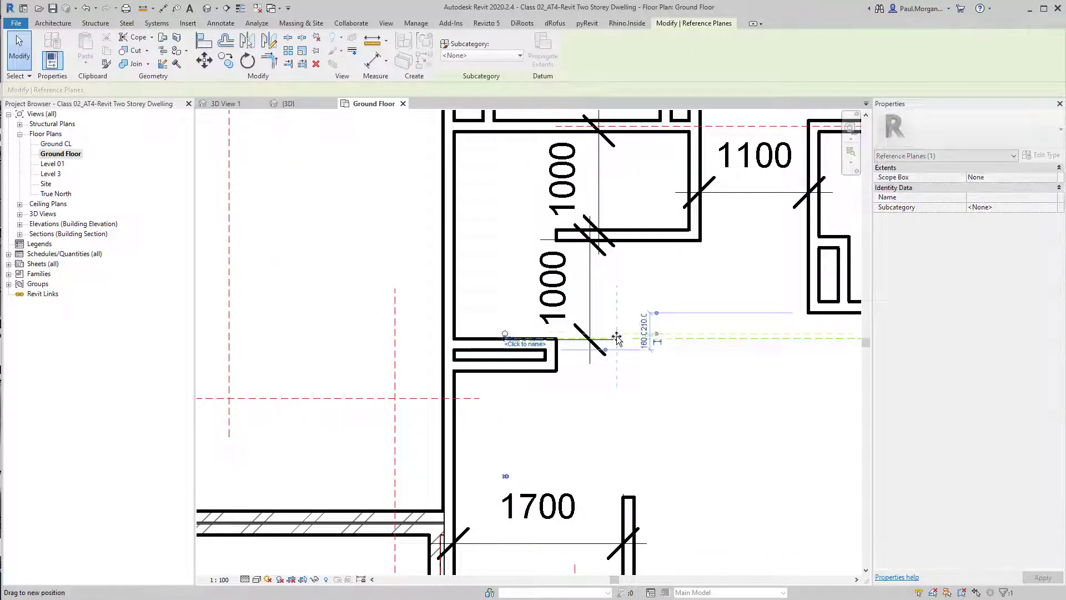
{"action": "key", "text": "Escape"}
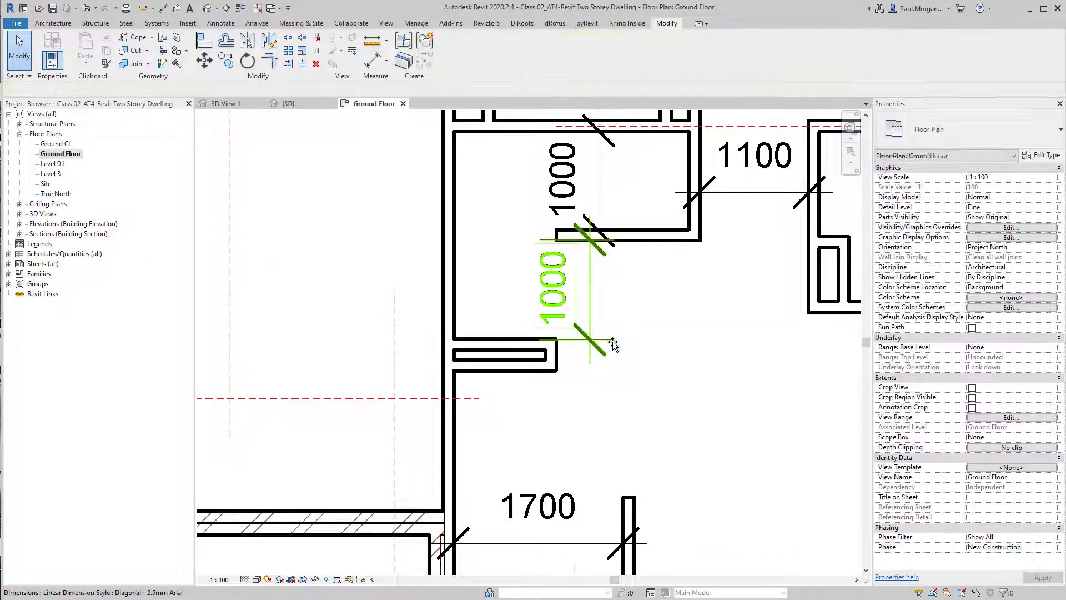
Draw a horizontal reference plane from the end of the short stub wall near the entry across the plan
{"action": "key", "text": "r"}
{"action": "key", "text": "p"}
{"action": "scroll", "coordinate": [456, 324], "scroll_direction": "up", "scroll_amount": 3}
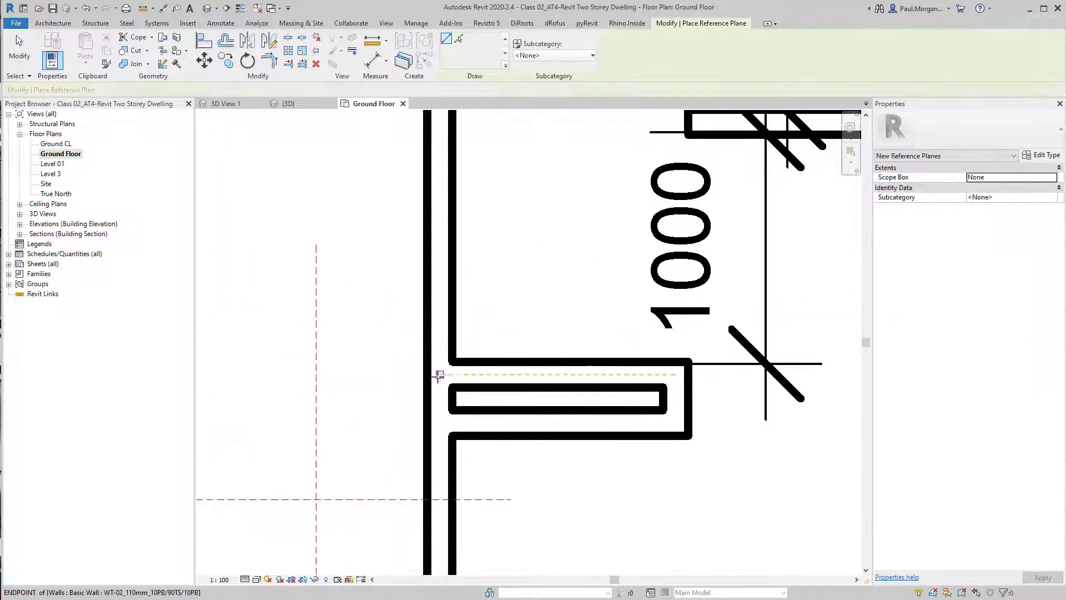
{"action": "left_click", "coordinate": [441, 374]}
{"action": "scroll", "coordinate": [441, 374], "scroll_direction": "down", "scroll_amount": 4}
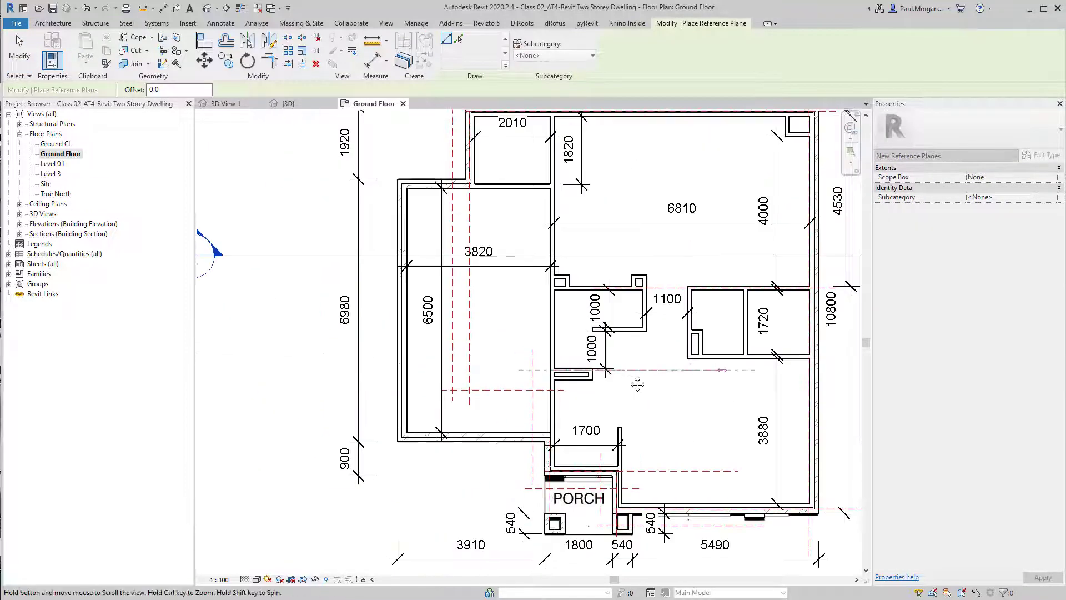
{"action": "left_click", "coordinate": [656, 377]}
{"action": "middle_click_drag", "start_coordinate": [500, 328], "coordinate": [597, 372]}
{"action": "middle_click_drag", "start_coordinate": [586, 432], "coordinate": [620, 414]}
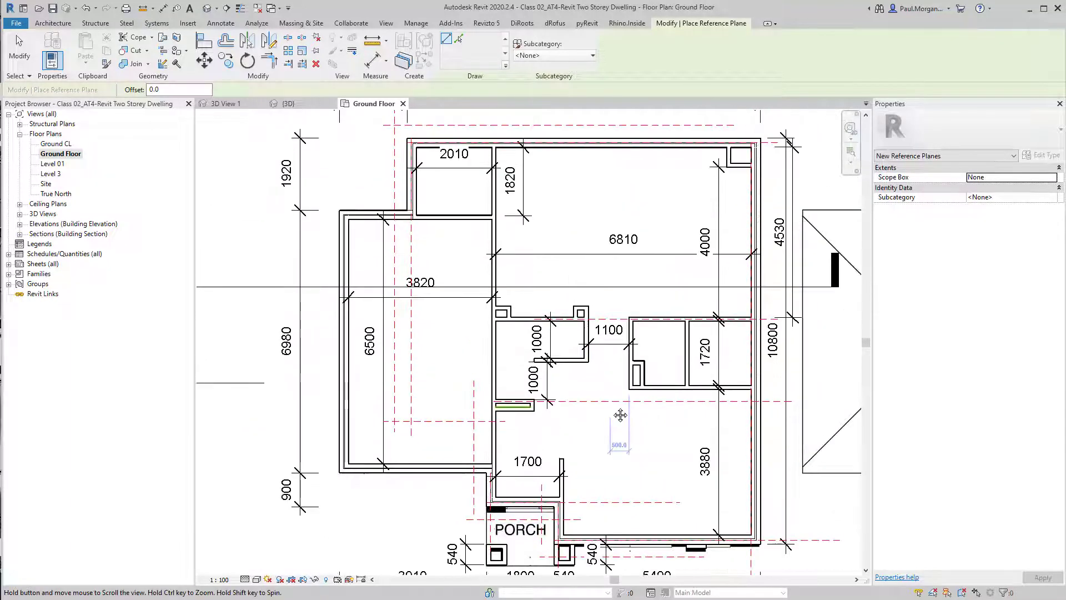
Draw a vertical reference plane along the wall face beside the 1100 mm opening, running down past the front
{"action": "scroll", "coordinate": [626, 331], "scroll_direction": "up", "scroll_amount": 8}
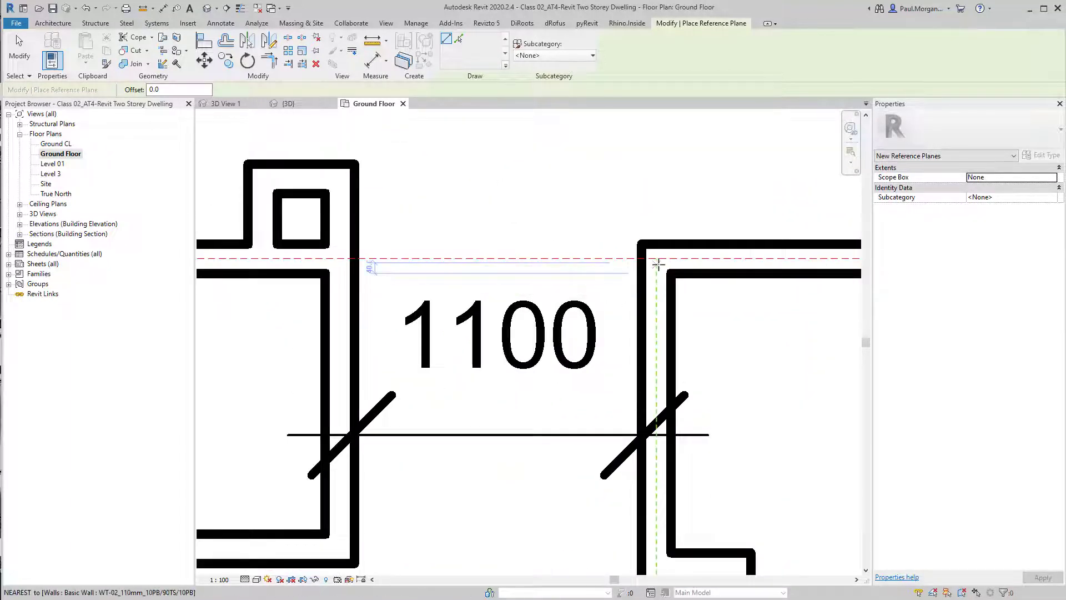
{"action": "left_click", "coordinate": [658, 265]}
{"action": "scroll", "coordinate": [662, 267], "scroll_direction": "down", "scroll_amount": 4}
{"action": "scroll", "coordinate": [675, 451], "scroll_direction": "down", "scroll_amount": 3}
{"action": "middle_click_drag", "start_coordinate": [655, 492], "coordinate": [640, 239]}
{"action": "scroll", "coordinate": [633, 519], "scroll_direction": "down", "scroll_amount": 3}
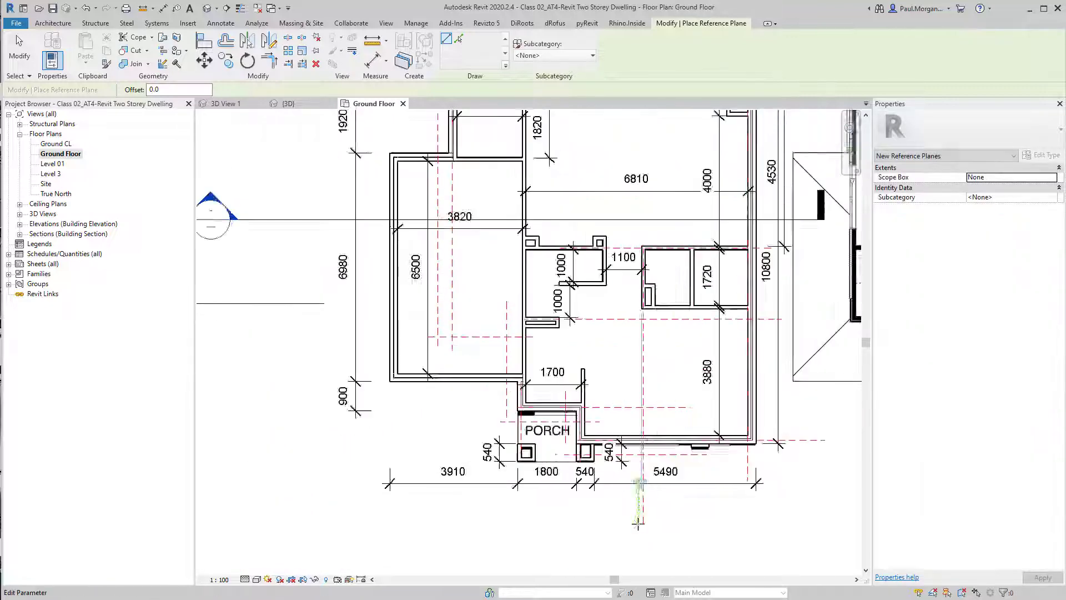
{"action": "key", "text": "Escape"}
{"action": "key", "text": "Escape"}
{"action": "left_click", "coordinate": [642, 403]}
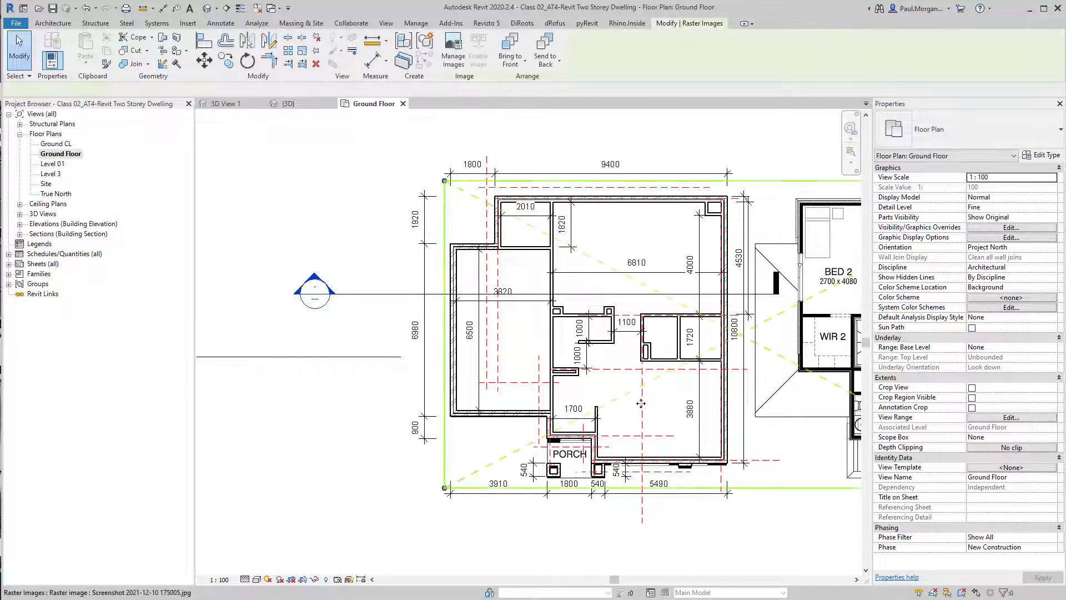
{"action": "key", "text": "Escape"}
{"action": "left_click", "coordinate": [641, 403]}
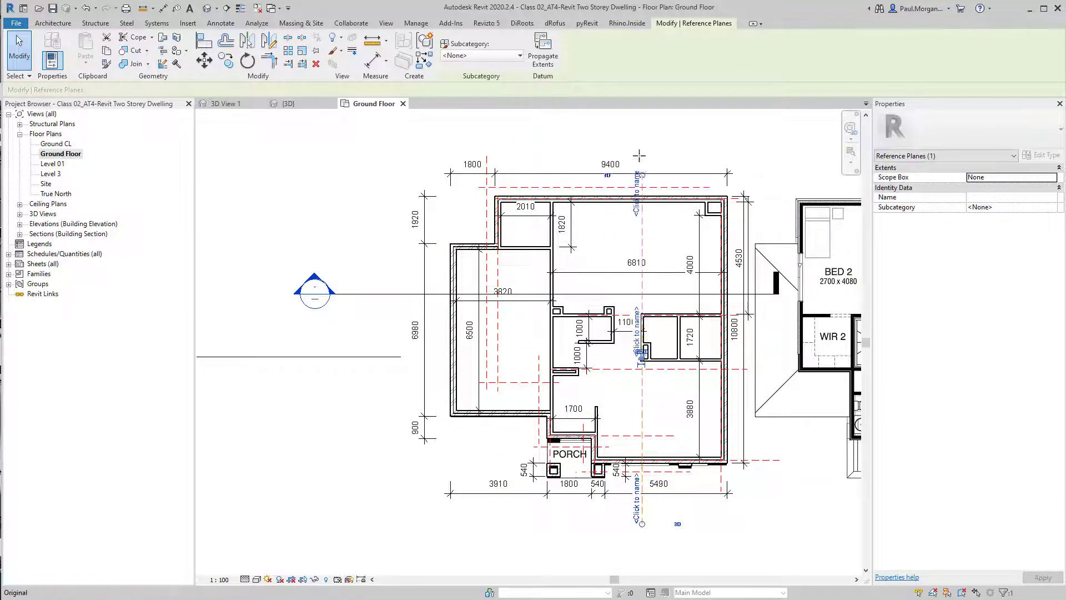
{"action": "key", "text": "Escape"}
Window-select the plan, filter to floors, slab edges and reference planes, and temporarily isolate them
{"action": "scroll", "coordinate": [714, 201], "scroll_direction": "down", "scroll_amount": 3}
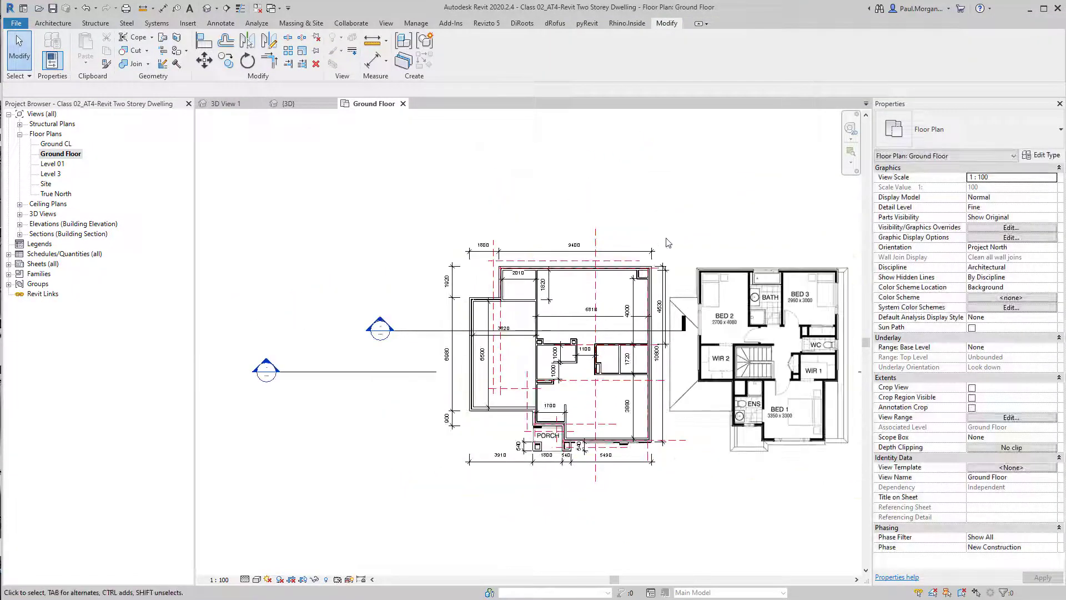
{"action": "left_click_drag", "start_coordinate": [714, 201], "coordinate": [434, 512]}
{"action": "left_click", "coordinate": [450, 49]}
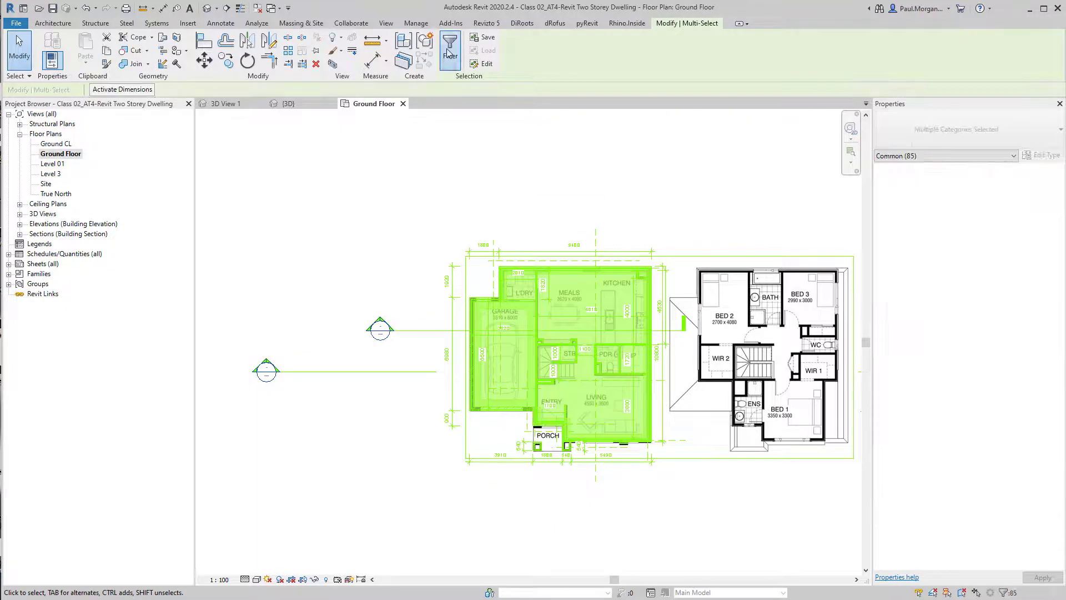
{"action": "left_click", "coordinate": [604, 251]}
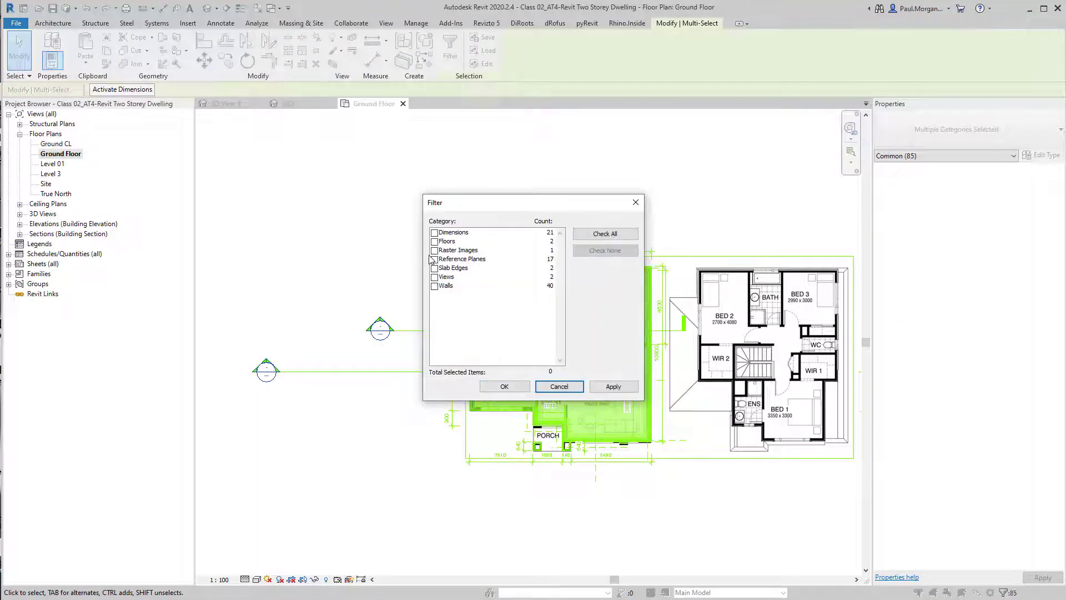
{"action": "left_click", "coordinate": [435, 268]}
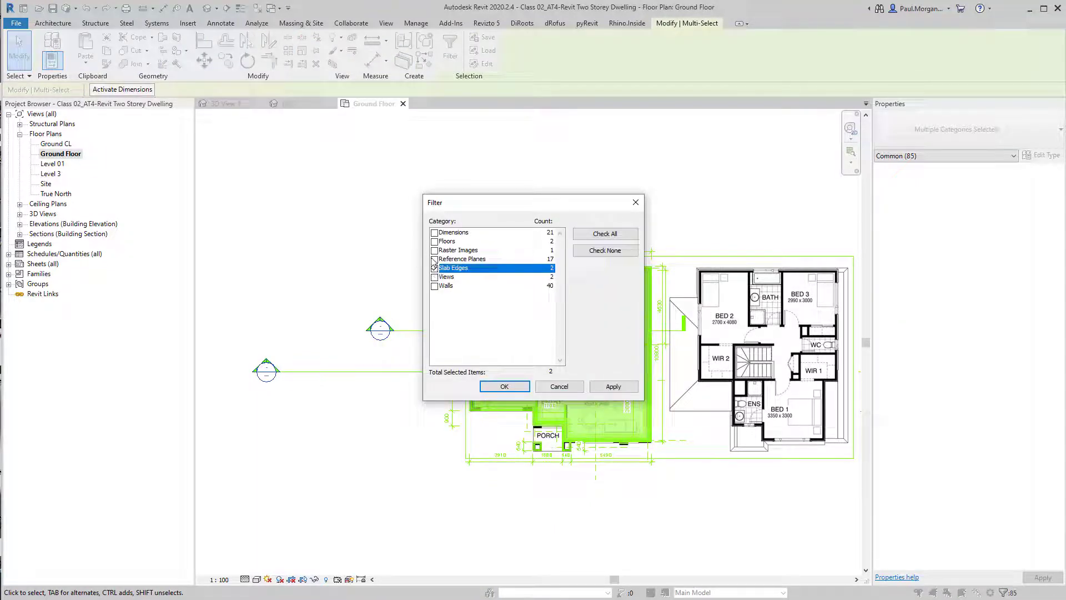
{"action": "left_click", "coordinate": [435, 242]}
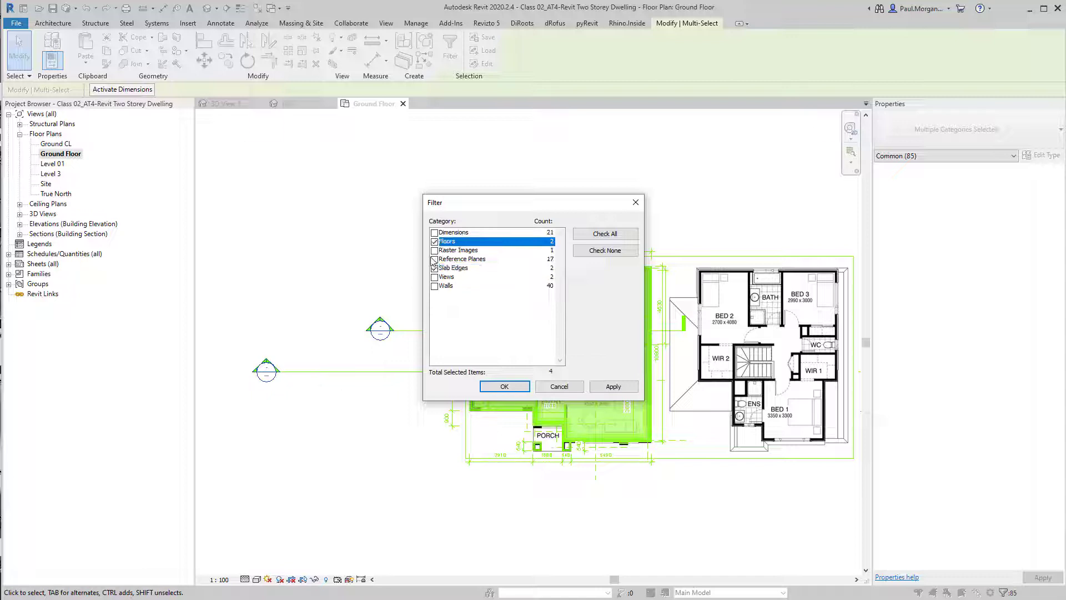
{"action": "left_click", "coordinate": [435, 260]}
{"action": "left_click", "coordinate": [504, 386]}
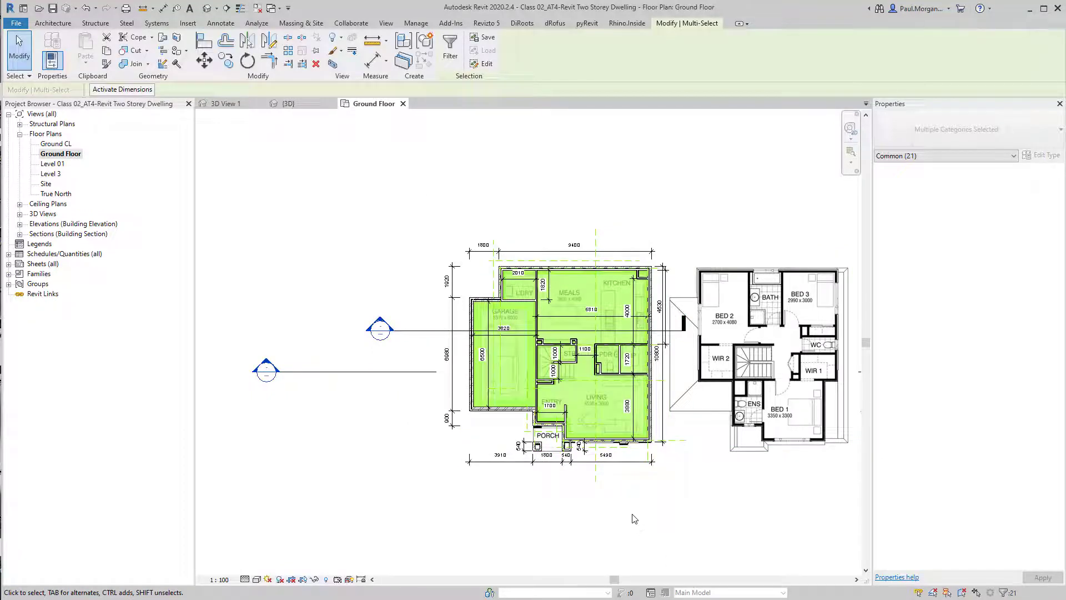
{"action": "key", "text": "h"}
{"action": "key", "text": "i"}
{"action": "key", "text": "Escape"}
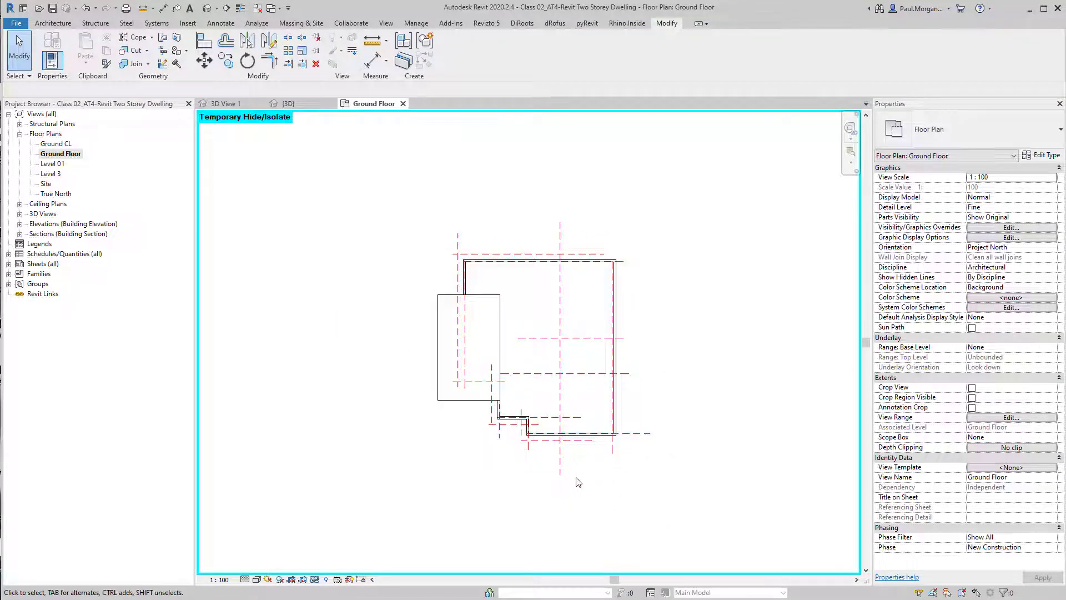
Extend the right ends of the two horizontal reference planes further past the wall
{"action": "scroll", "coordinate": [578, 482], "scroll_direction": "up", "scroll_amount": 2}
{"action": "left_click", "coordinate": [523, 272]}
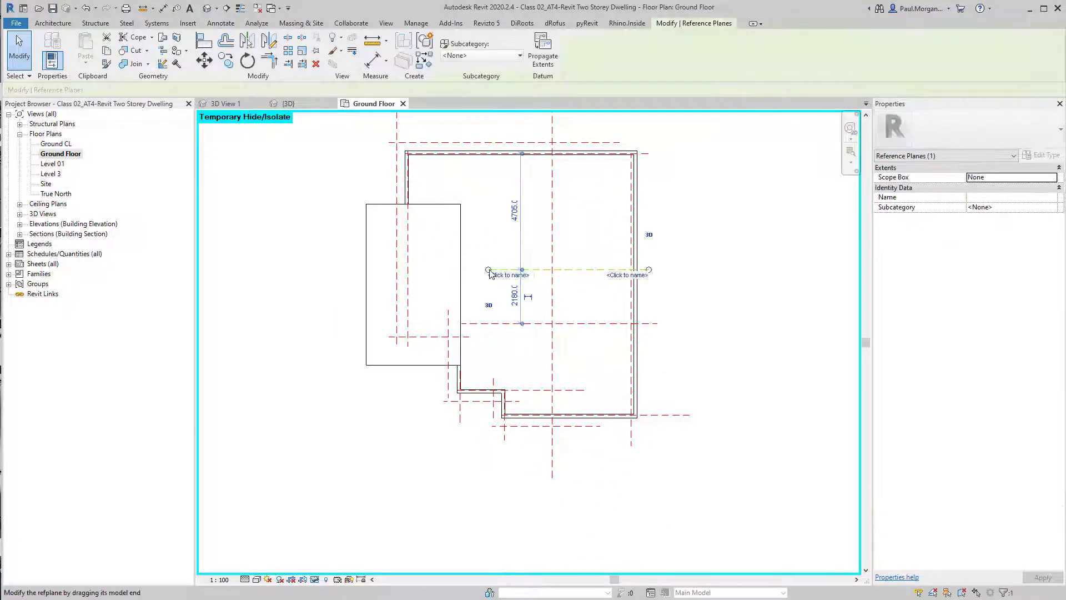
{"action": "left_click_drag", "start_coordinate": [649, 269], "coordinate": [666, 269]}
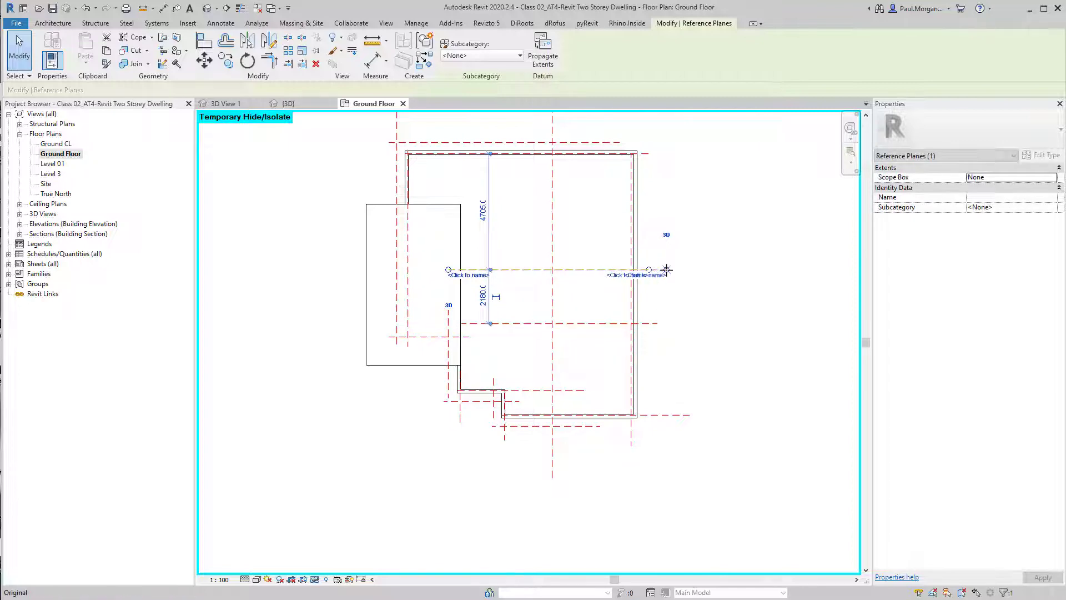
{"action": "left_click", "coordinate": [657, 324]}
{"action": "left_click_drag", "start_coordinate": [658, 324], "coordinate": [666, 323]}
{"action": "left_click", "coordinate": [687, 329]}
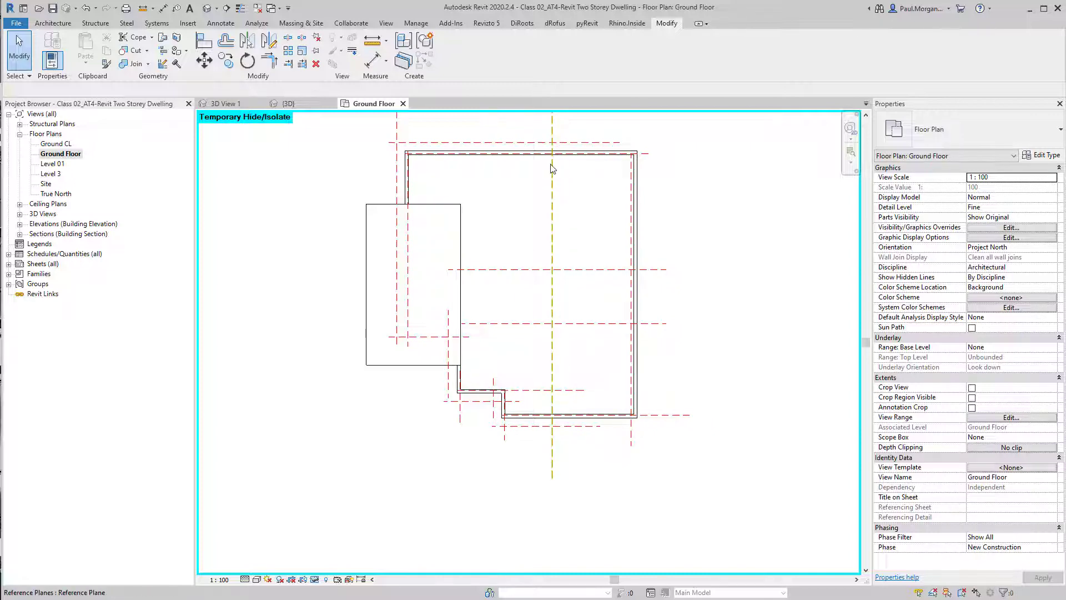
Start a beam and load the Concrete-Rectangular Beam family from the Structural Framing concrete library
{"action": "middle_click_drag", "start_coordinate": [548, 455], "coordinate": [562, 504]}
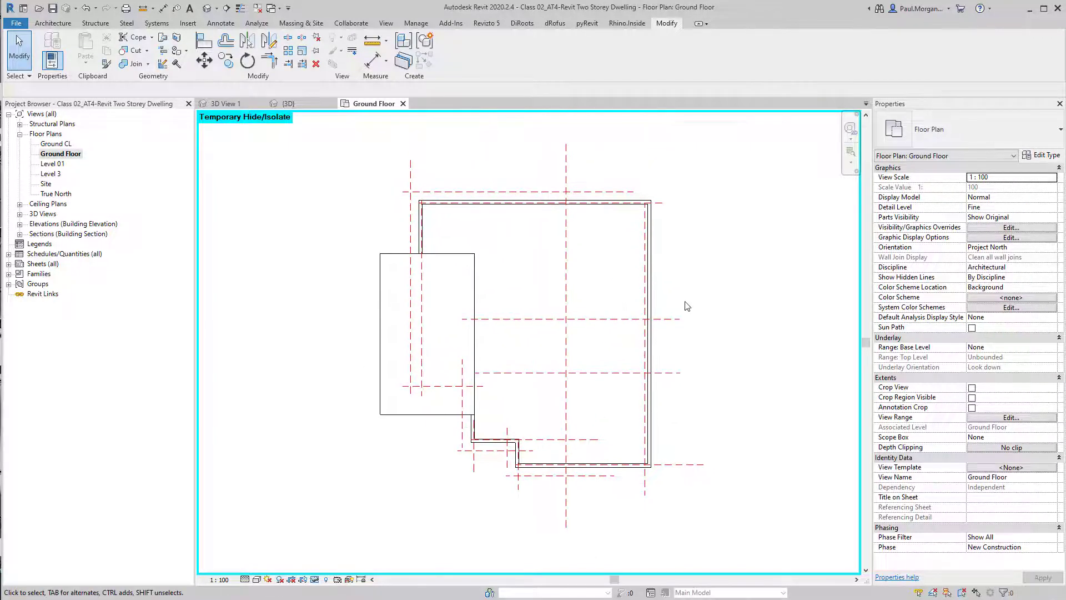
{"action": "middle_click_drag", "start_coordinate": [705, 290], "coordinate": [691, 291]}
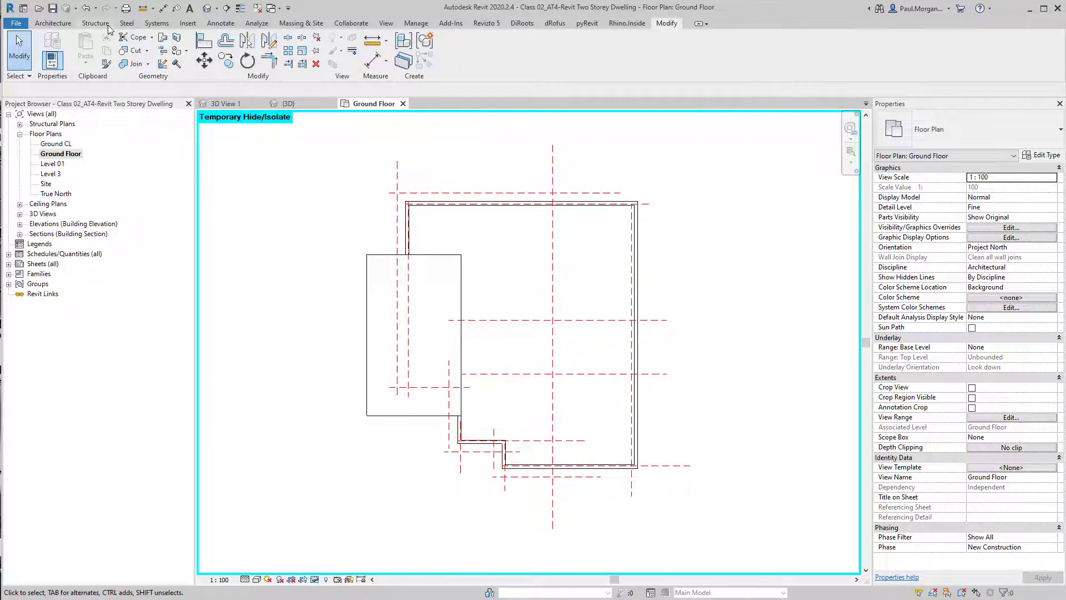
{"action": "left_click", "coordinate": [98, 24]}
{"action": "left_click", "coordinate": [46, 50]}
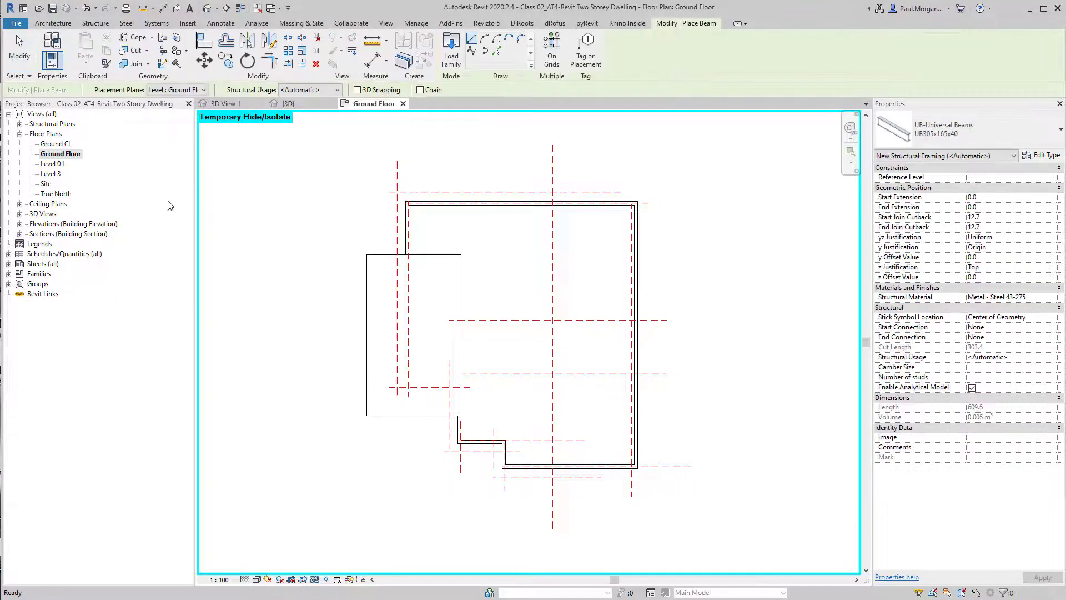
{"action": "left_click", "coordinate": [947, 137]}
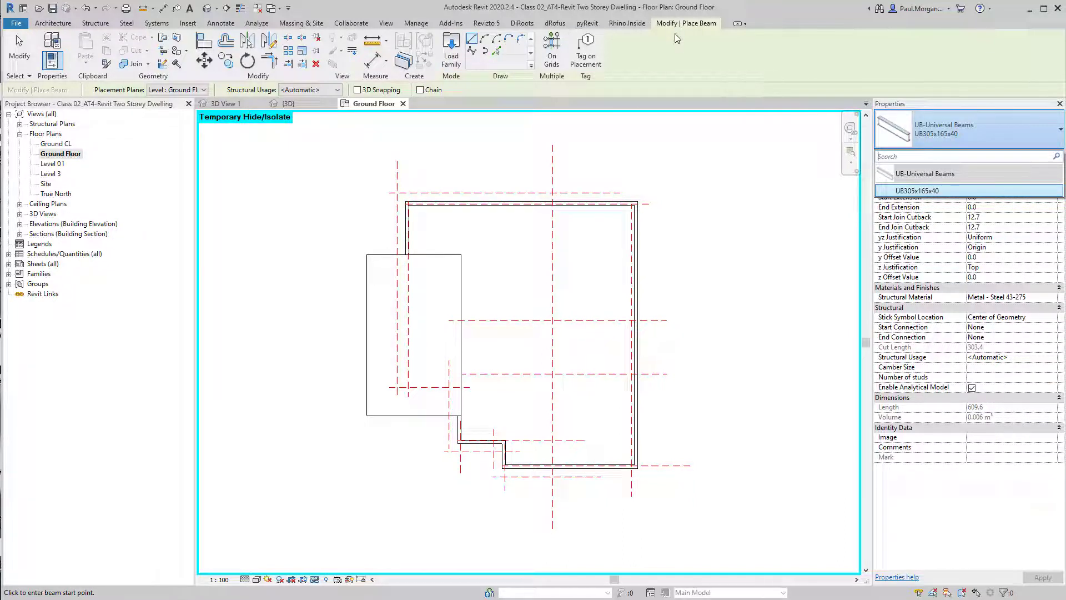
{"action": "left_click", "coordinate": [452, 52]}
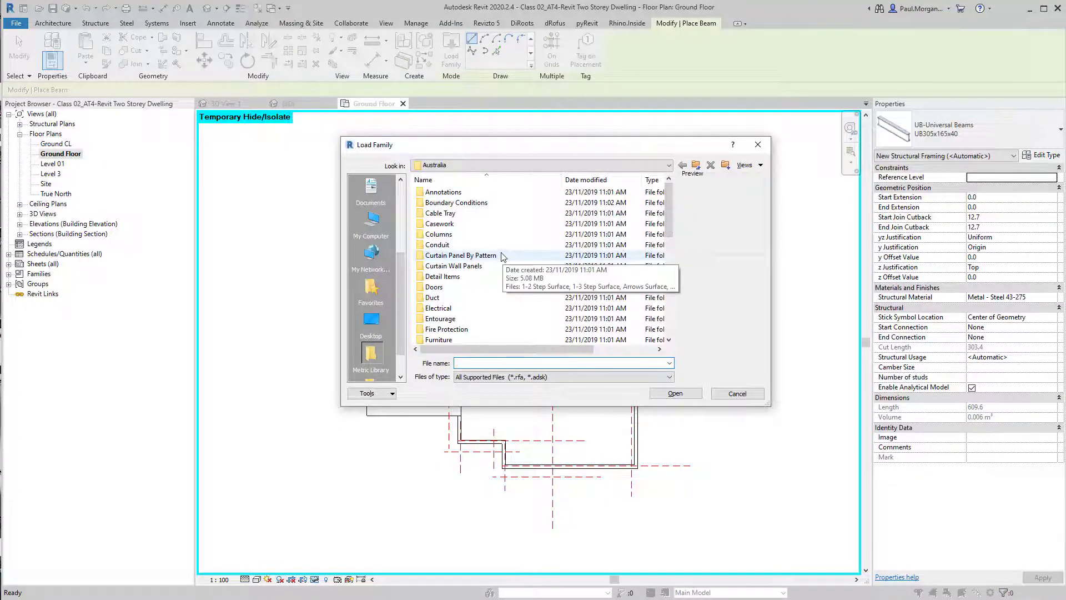
{"action": "scroll", "coordinate": [516, 289], "scroll_direction": "down", "scroll_amount": 8}
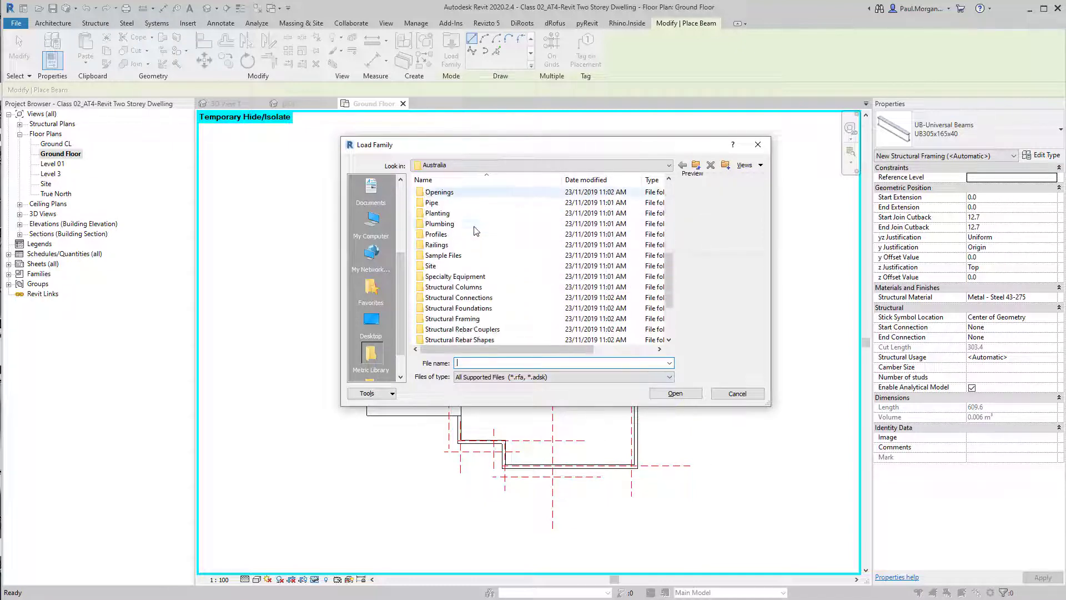
{"action": "double_click", "coordinate": [500, 255]}
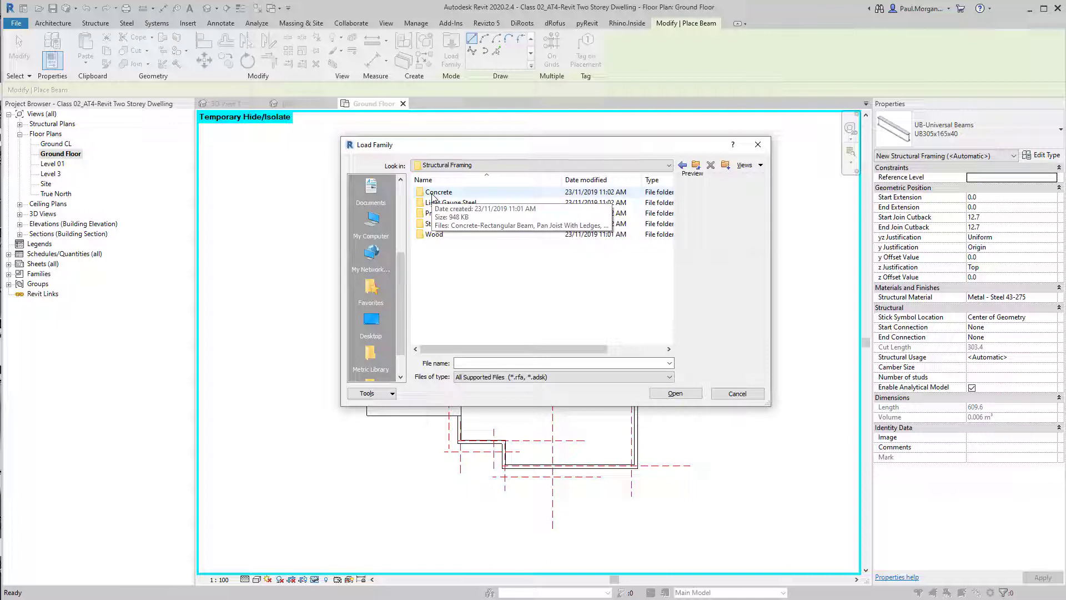
{"action": "double_click", "coordinate": [432, 194]}
{"action": "left_click", "coordinate": [485, 194]}
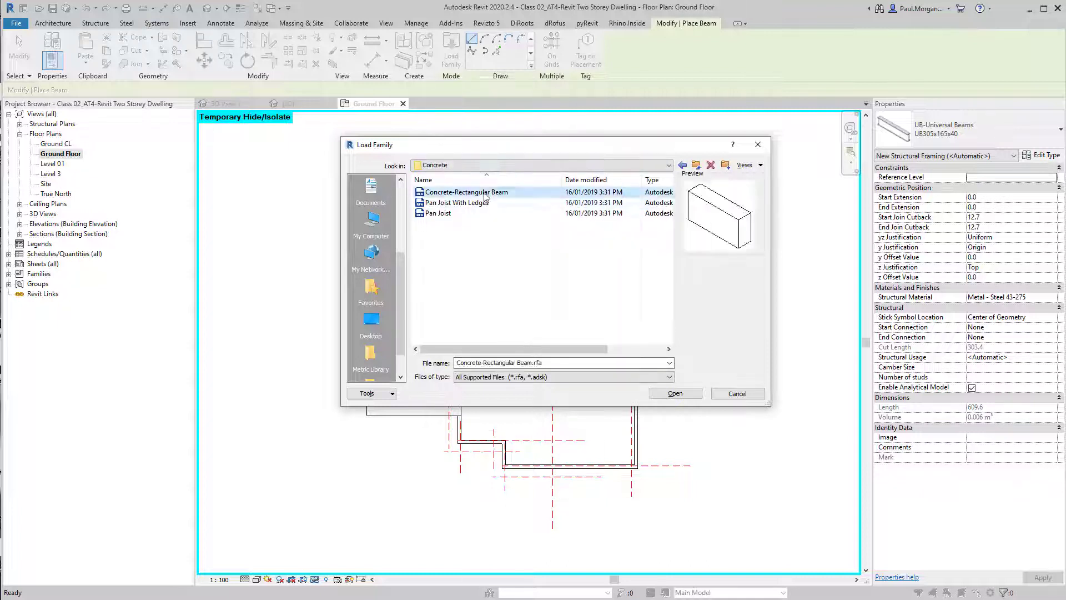
{"action": "left_click", "coordinate": [496, 203]}
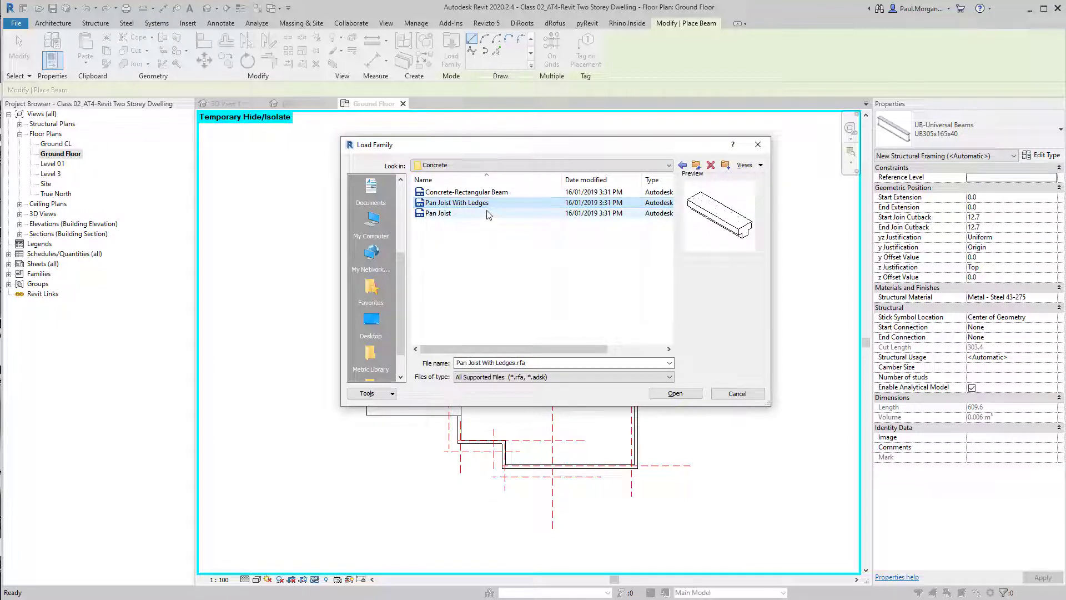
{"action": "left_click", "coordinate": [667, 214]}
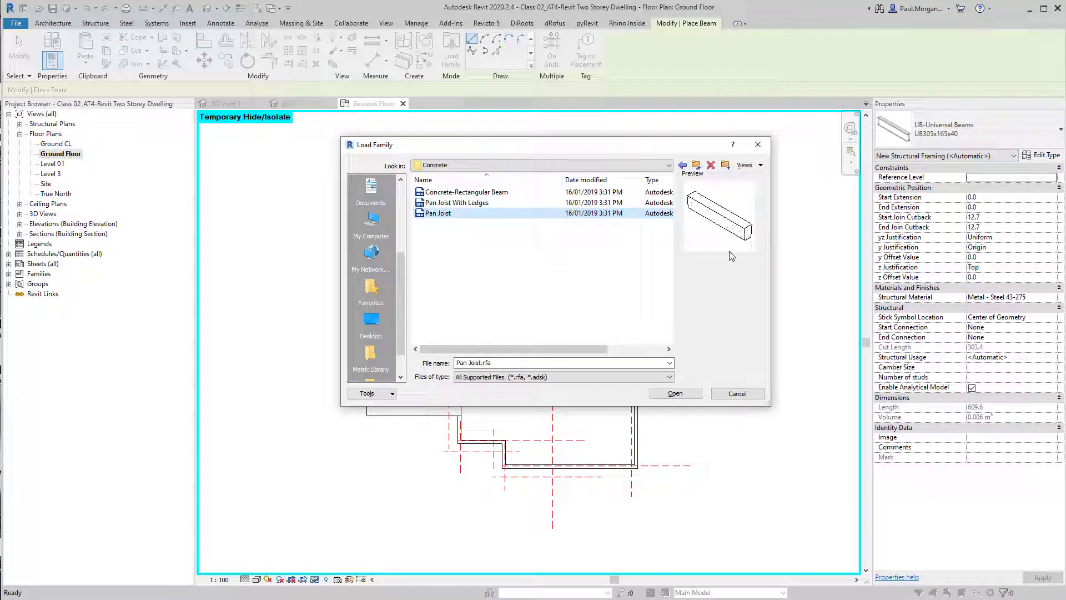
{"action": "left_click", "coordinate": [479, 193]}
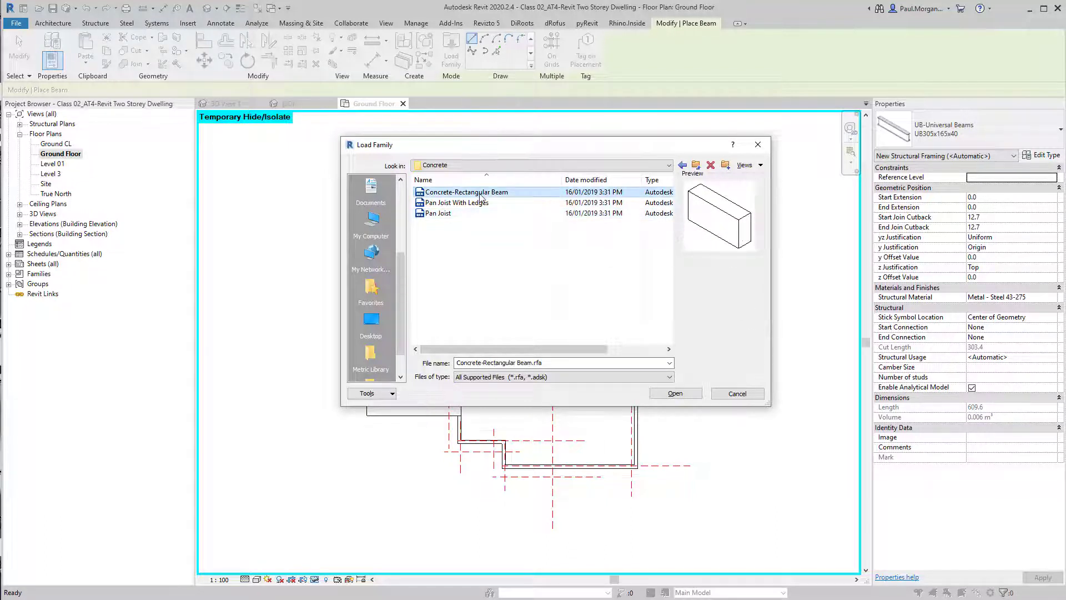
{"action": "left_click", "coordinate": [675, 393]}
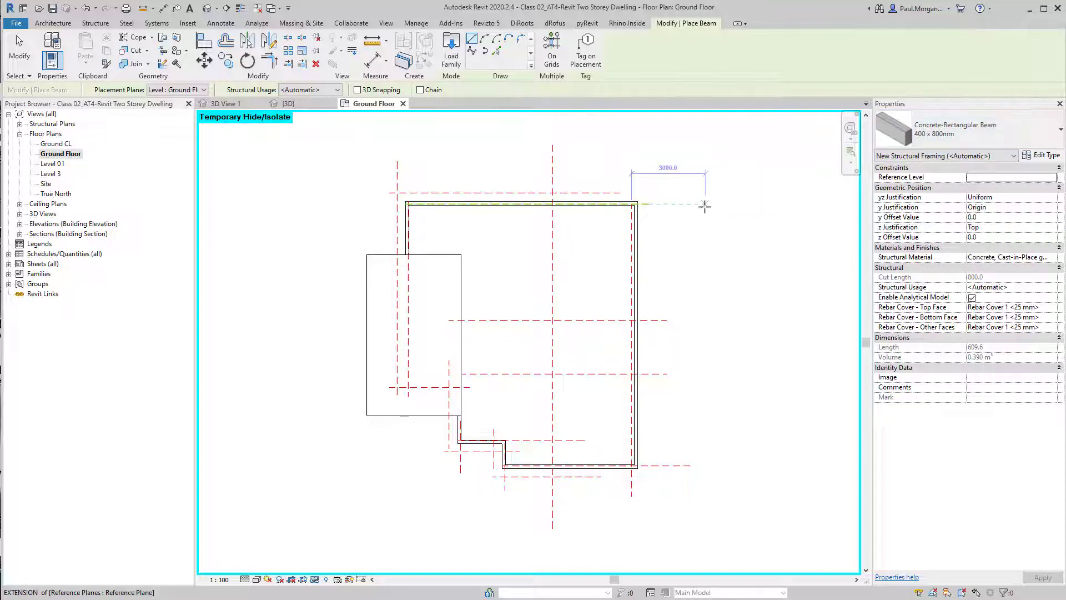
Place a 400 x 800mm concrete beam on the Ground Floor level along the vertical reference plane, rear wall to front
{"action": "middle_click_drag", "start_coordinate": [704, 311], "coordinate": [735, 305]}
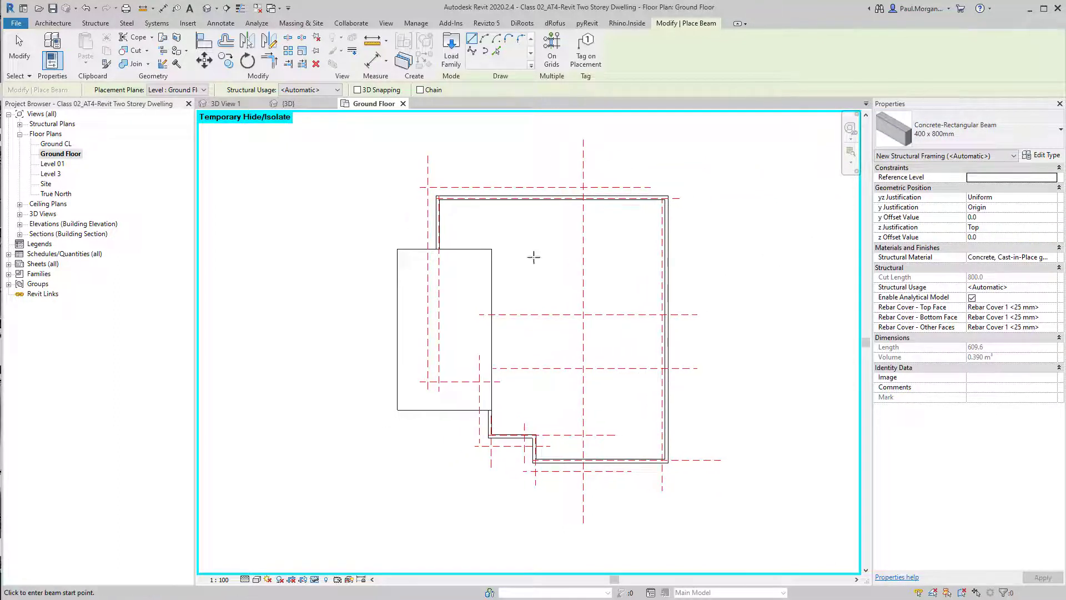
{"action": "left_click", "coordinate": [174, 89]}
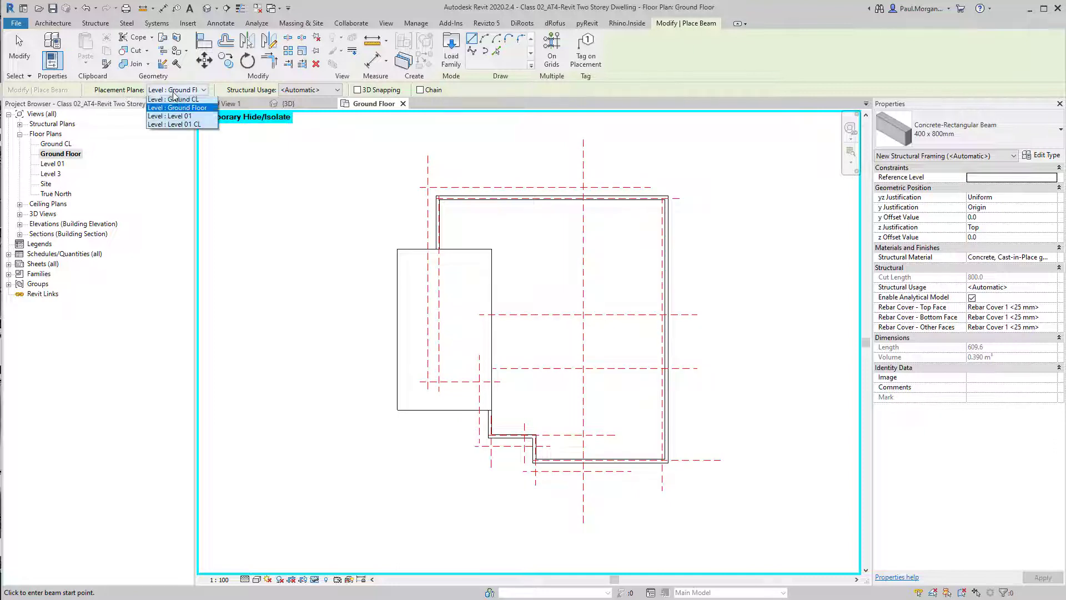
{"action": "left_click", "coordinate": [189, 109]}
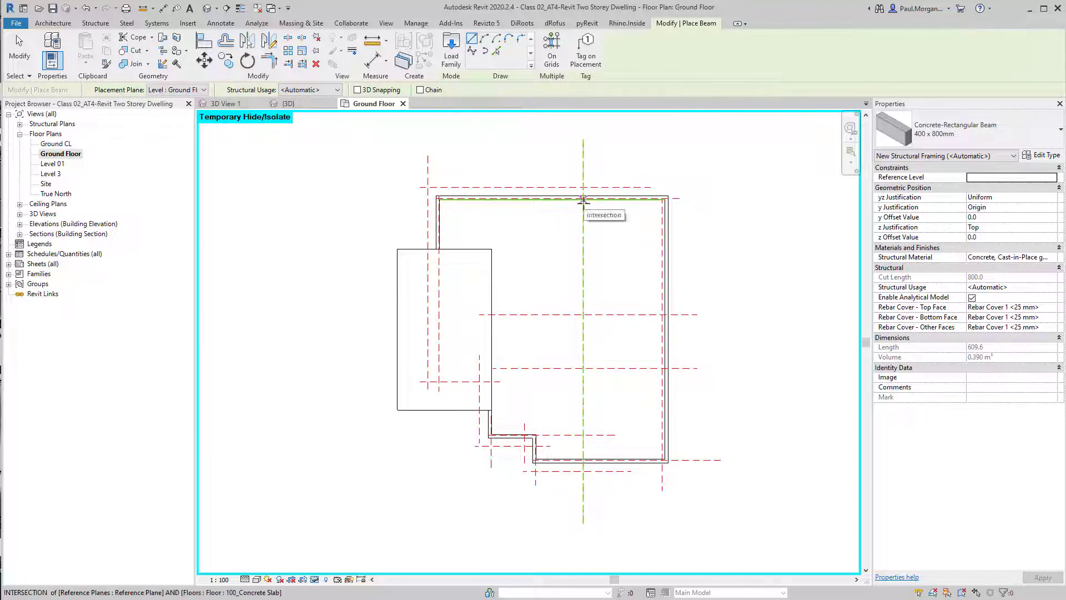
{"action": "left_click", "coordinate": [583, 199]}
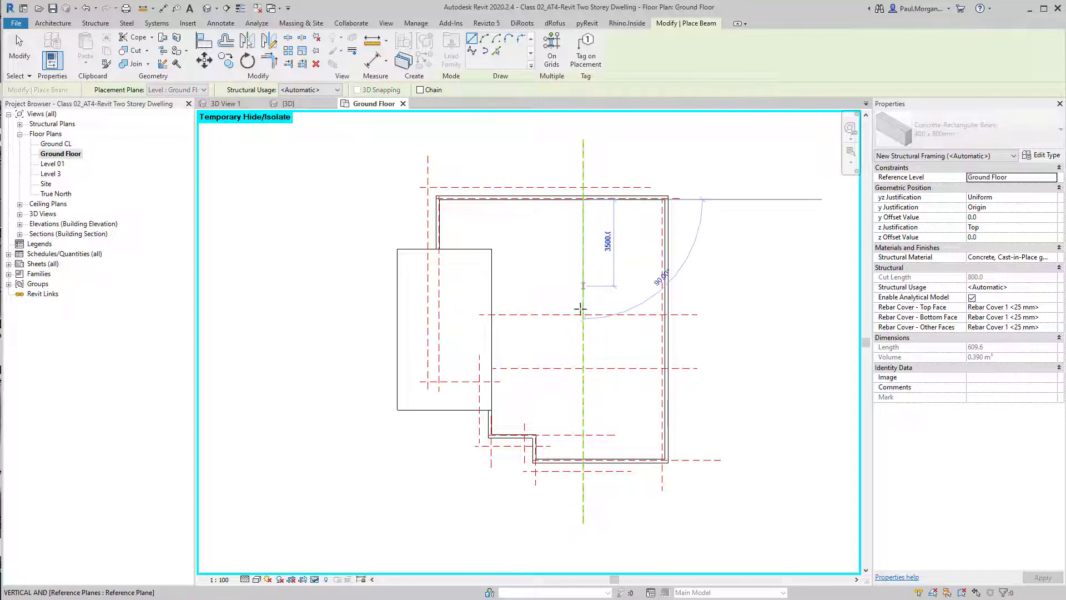
{"action": "left_click", "coordinate": [582, 459]}
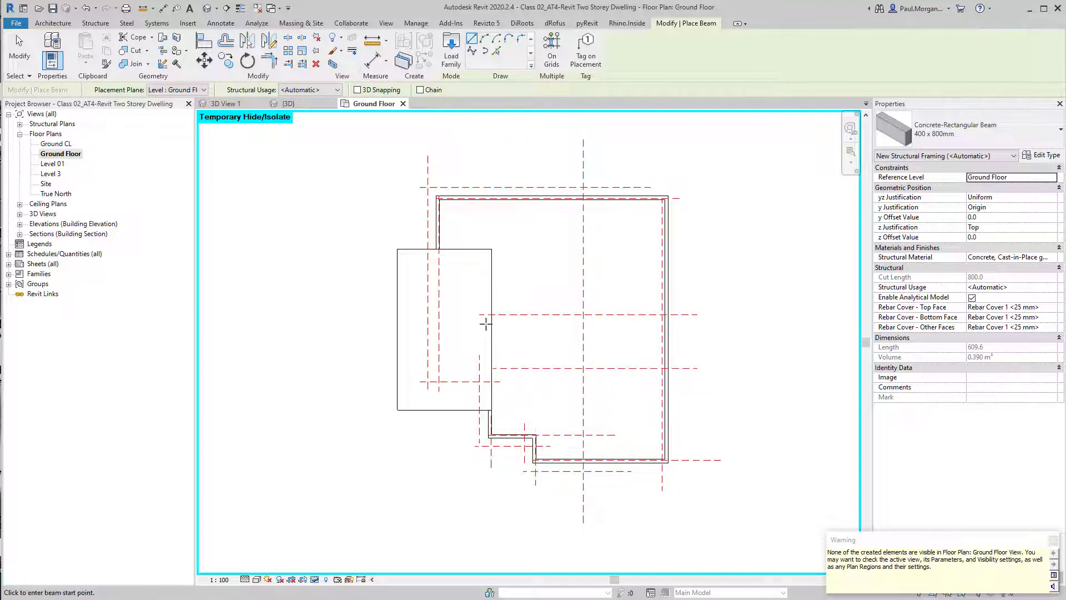
{"action": "middle_click_drag", "start_coordinate": [576, 357], "coordinate": [600, 367]}
{"action": "key", "text": "Escape"}
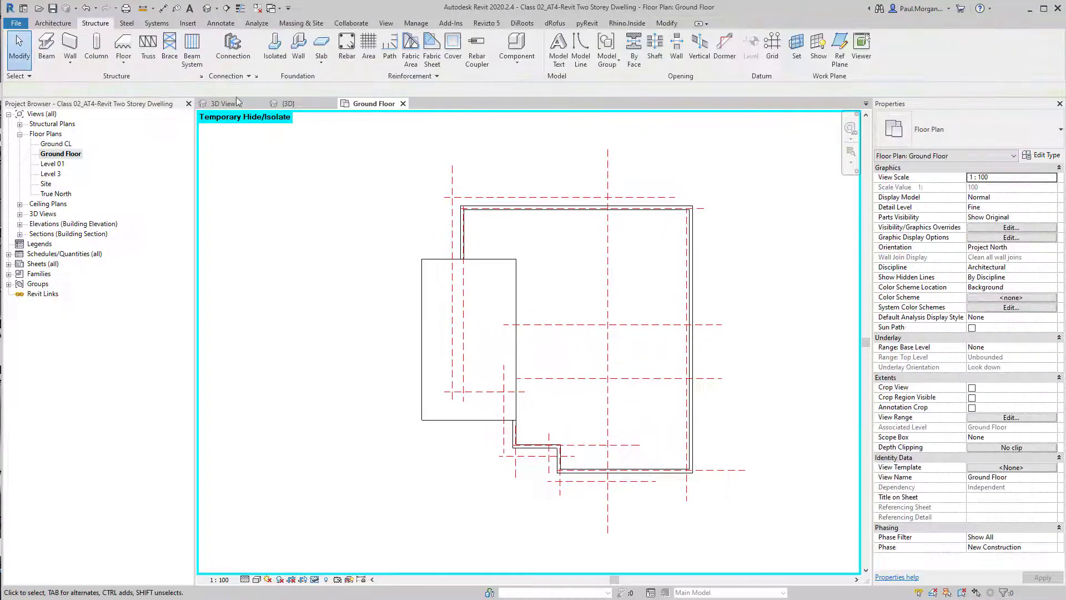
Select the new concrete beam in the 3D view and open its family for editing
{"action": "left_click", "coordinate": [206, 10]}
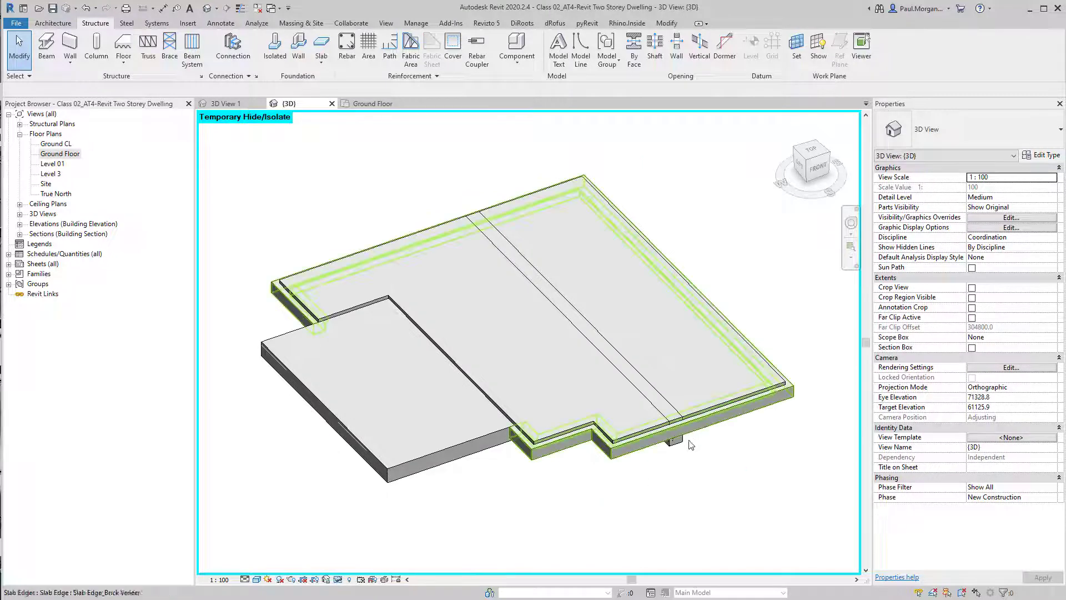
{"action": "scroll", "coordinate": [687, 431], "scroll_direction": "up", "scroll_amount": 4}
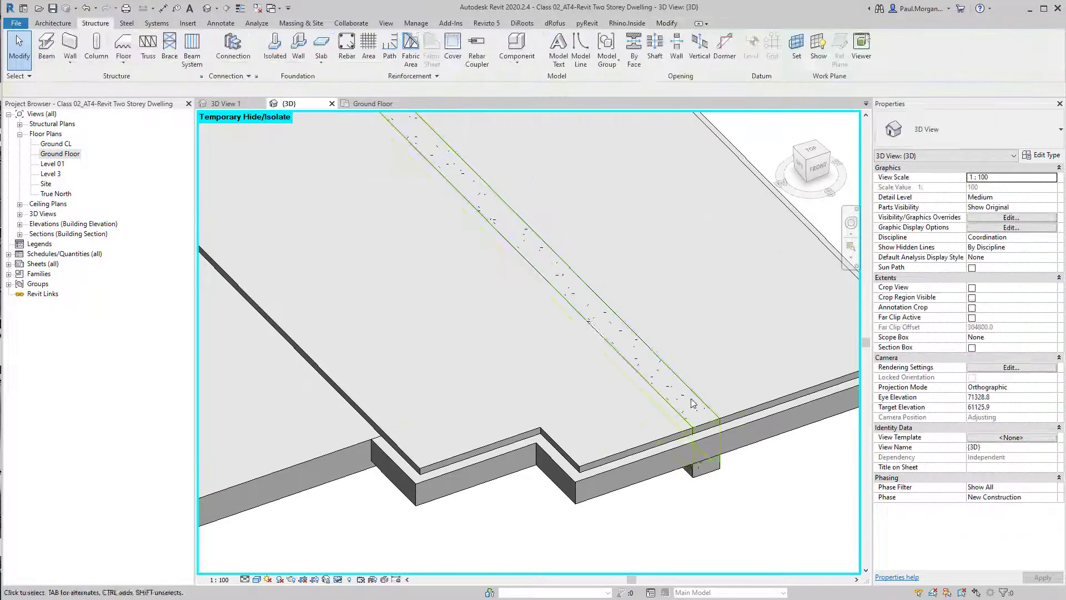
{"action": "left_click", "coordinate": [702, 400]}
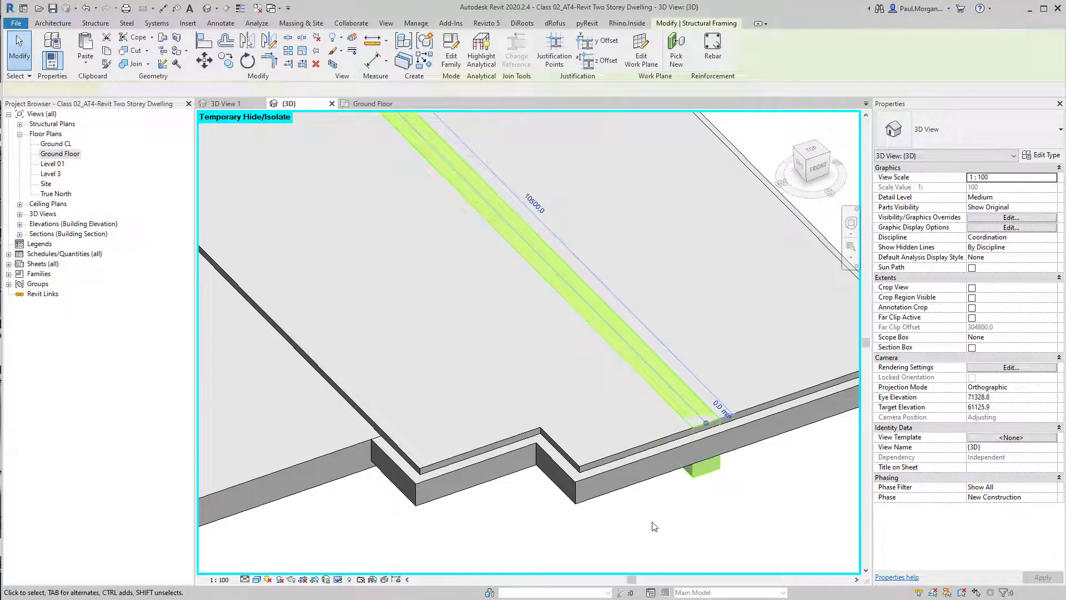
{"action": "left_click", "coordinate": [674, 520]}
{"action": "scroll", "coordinate": [673, 521], "scroll_direction": "down", "scroll_amount": 2}
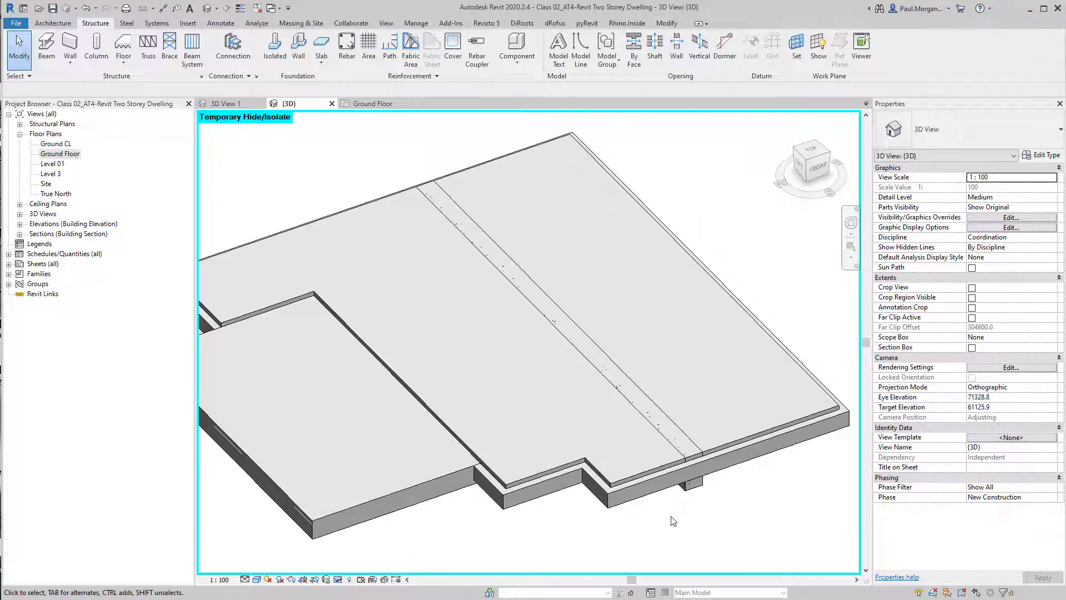
{"action": "left_click", "coordinate": [696, 485]}
{"action": "left_click", "coordinate": [705, 510]}
{"action": "left_click", "coordinate": [696, 491]}
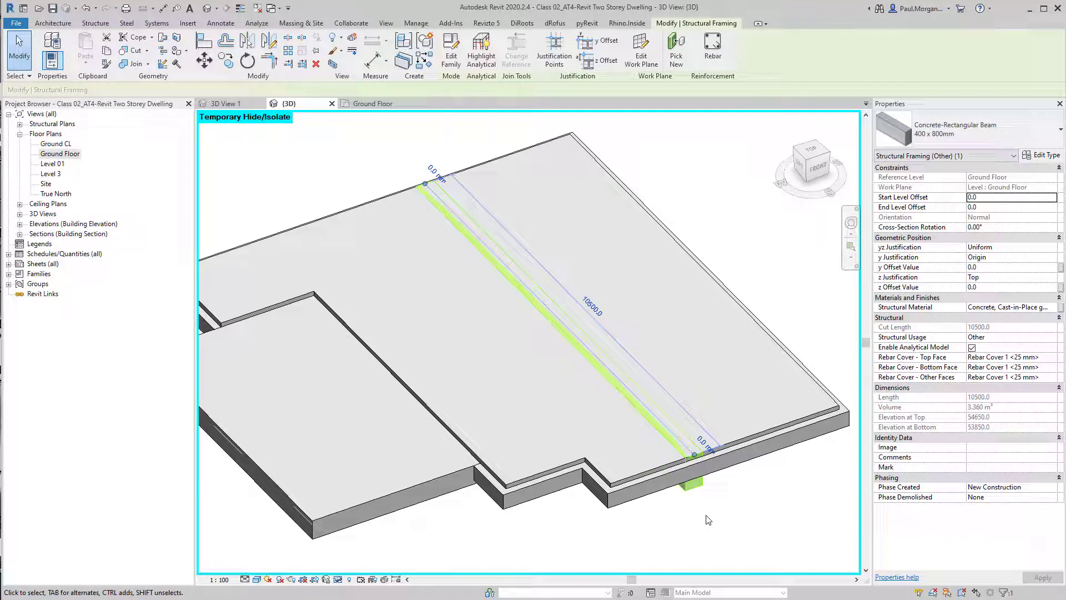
{"action": "left_click", "coordinate": [451, 52]}
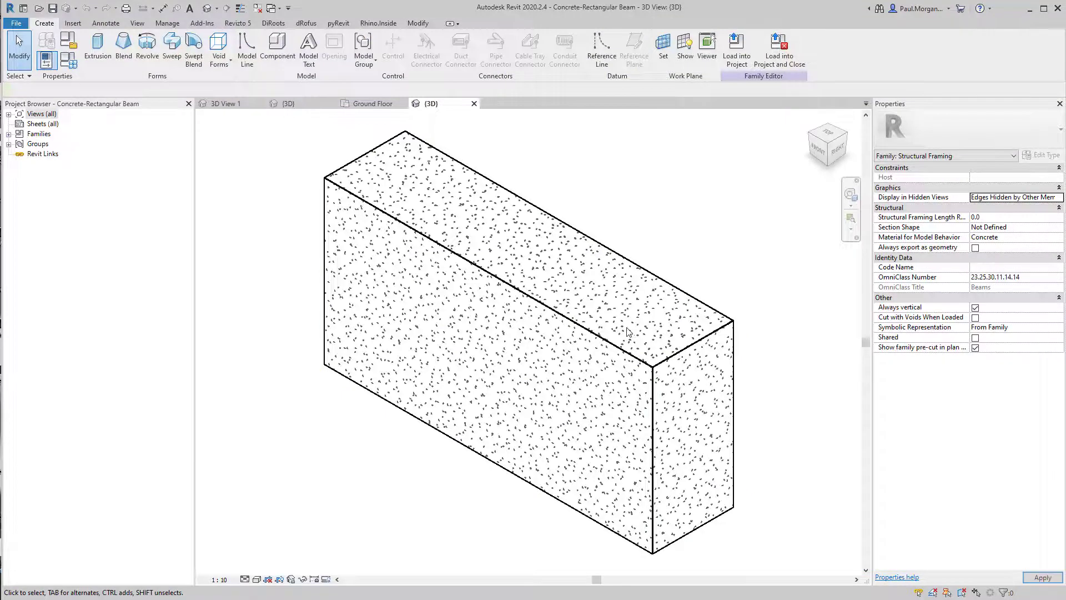
Enter edit mode for the beam family's sweep and select its profile
{"action": "left_click", "coordinate": [499, 309]}
{"action": "left_click", "coordinate": [774, 273]}
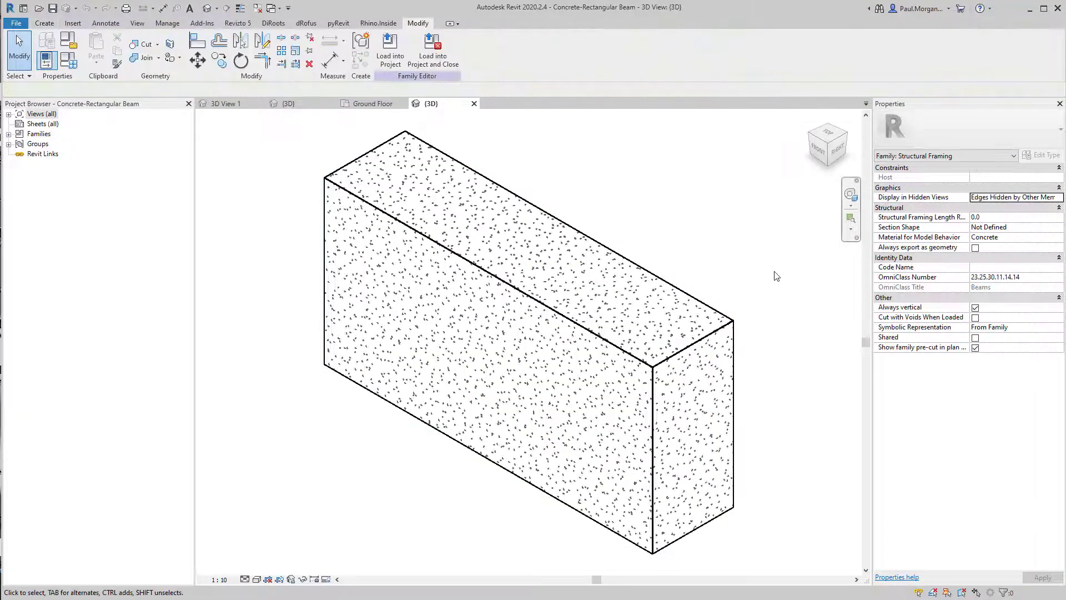
{"action": "left_click", "coordinate": [599, 248]}
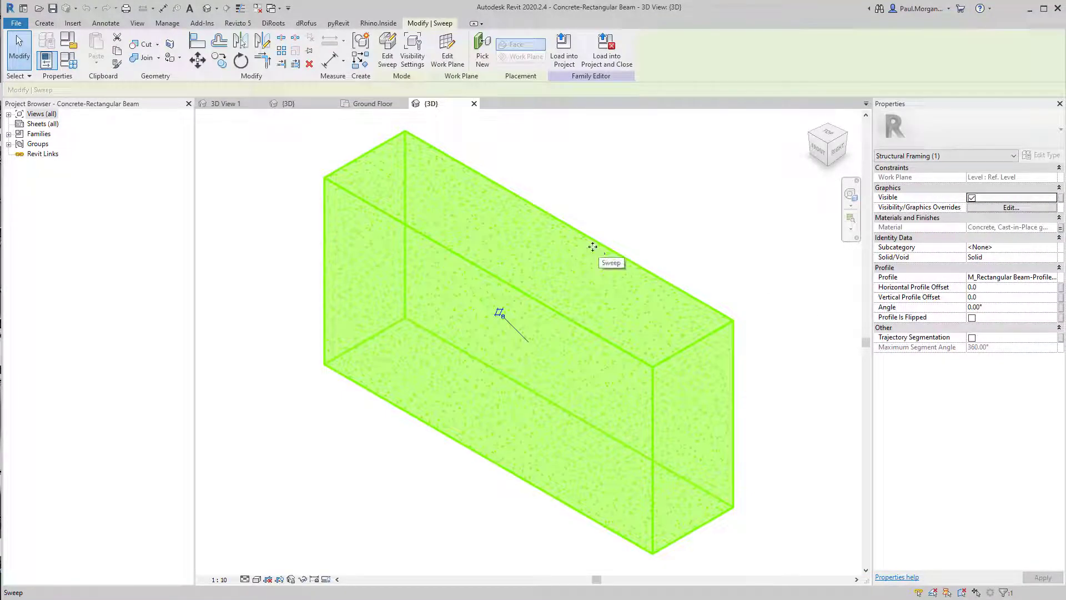
{"action": "left_click", "coordinate": [388, 58]}
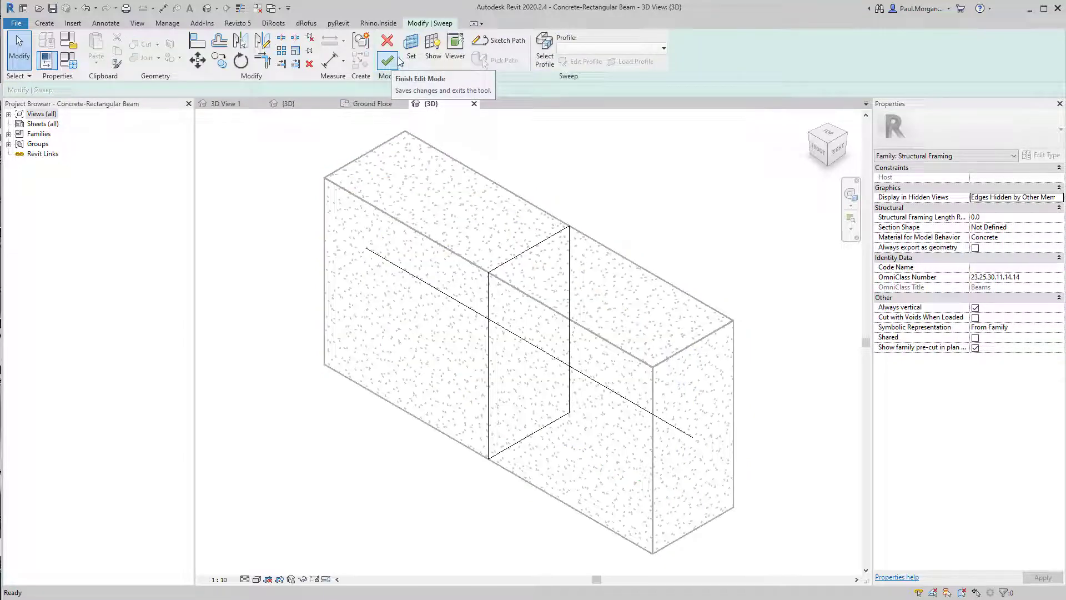
{"action": "left_click", "coordinate": [545, 241]}
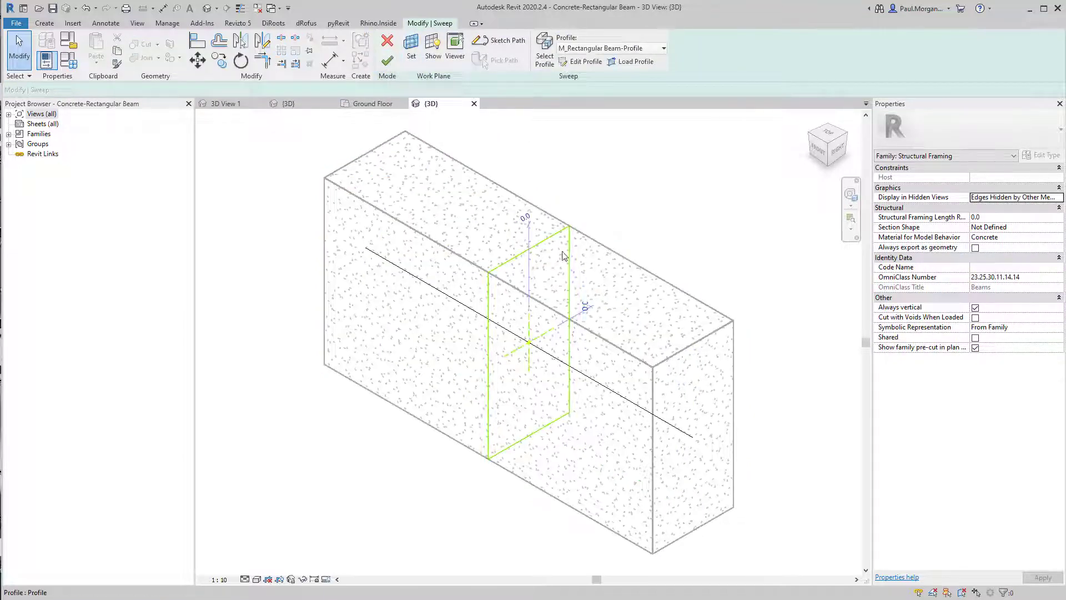
{"action": "left_click", "coordinate": [566, 253]}
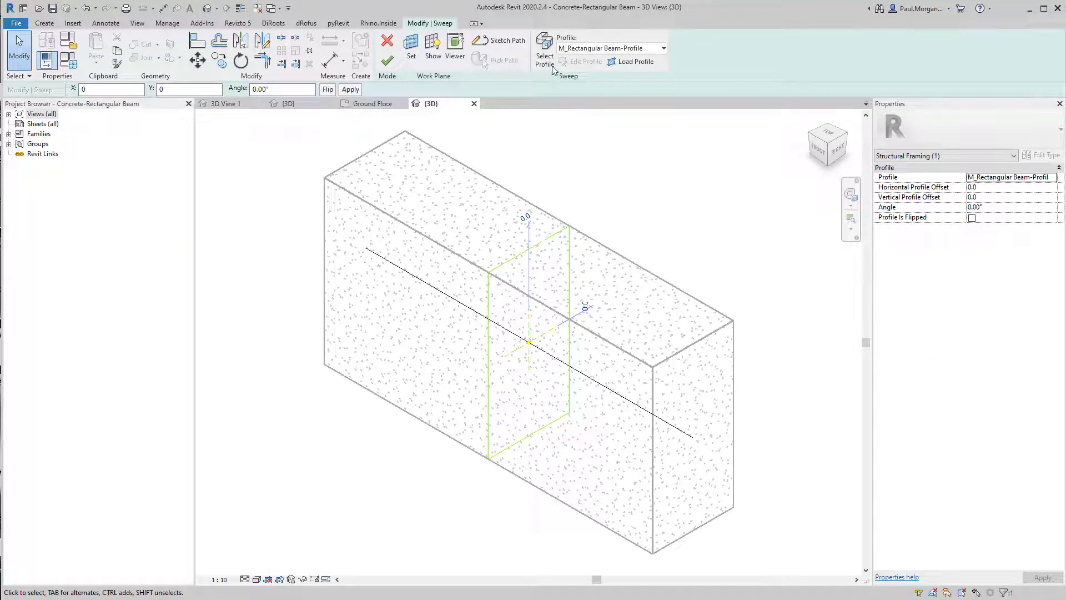
Try switching the sweep profile to <By Sketch>, then set it back to M_Rectangular Beam-Profile
{"action": "left_click", "coordinate": [553, 67]}
{"action": "left_click", "coordinate": [607, 53]}
{"action": "left_click", "coordinate": [593, 50]}
{"action": "left_click", "coordinate": [575, 61]}
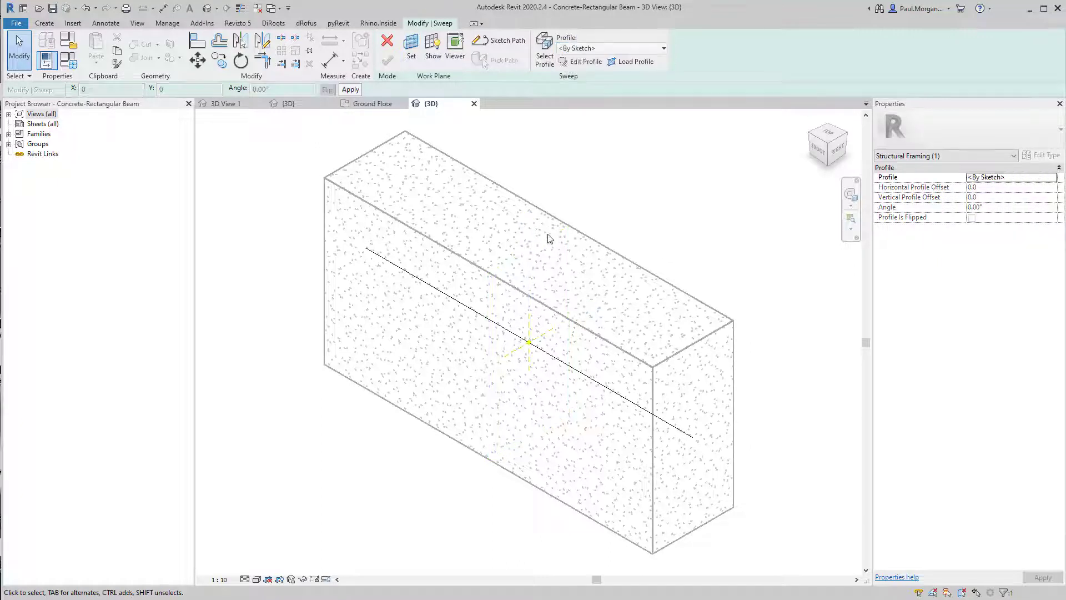
{"action": "left_click", "coordinate": [596, 48]}
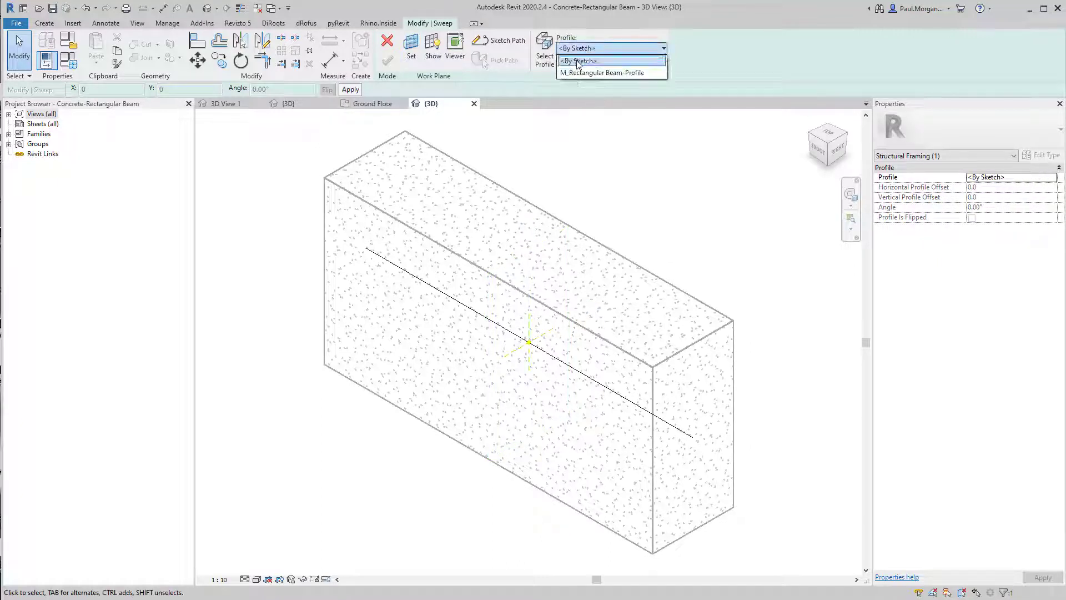
{"action": "left_click", "coordinate": [579, 64]}
{"action": "left_click", "coordinate": [587, 50]}
{"action": "left_click", "coordinate": [576, 73]}
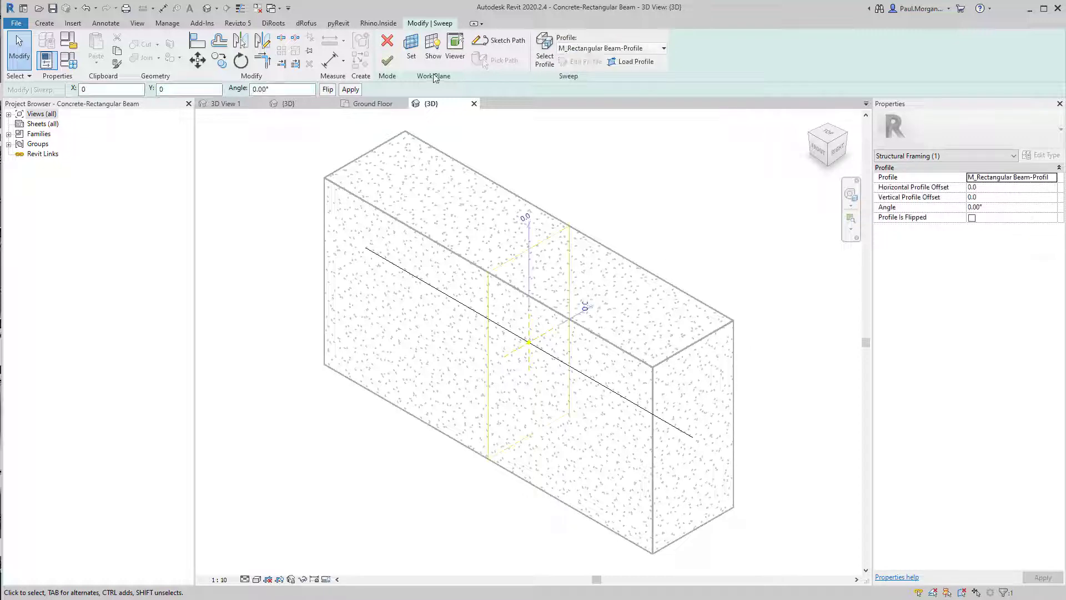
Select the beam sweep and switch its profile to <By Sketch>
{"action": "left_click", "coordinate": [567, 235]}
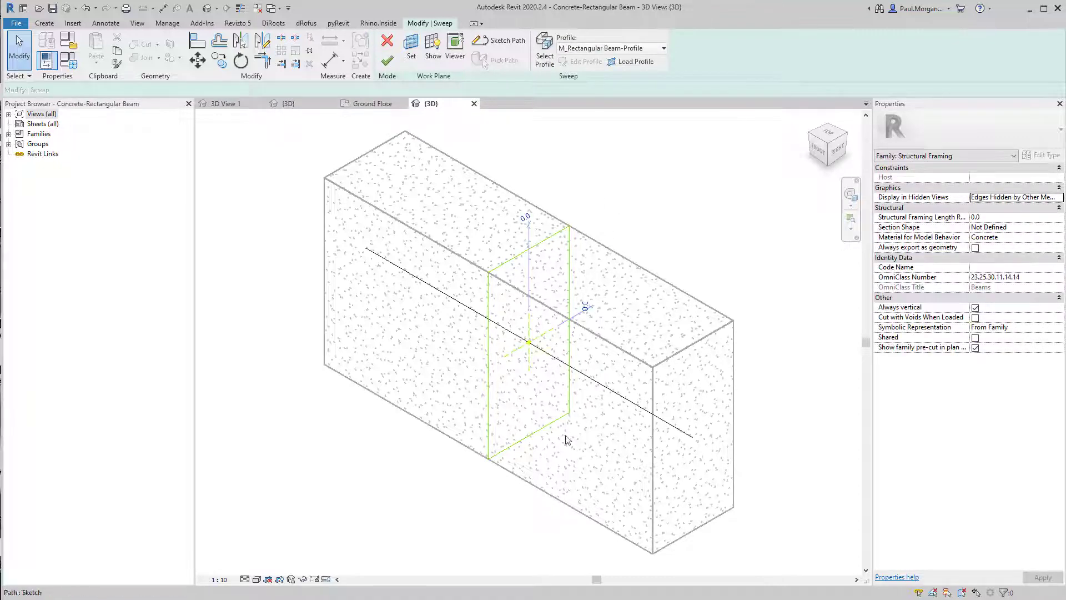
{"action": "left_click", "coordinate": [491, 445]}
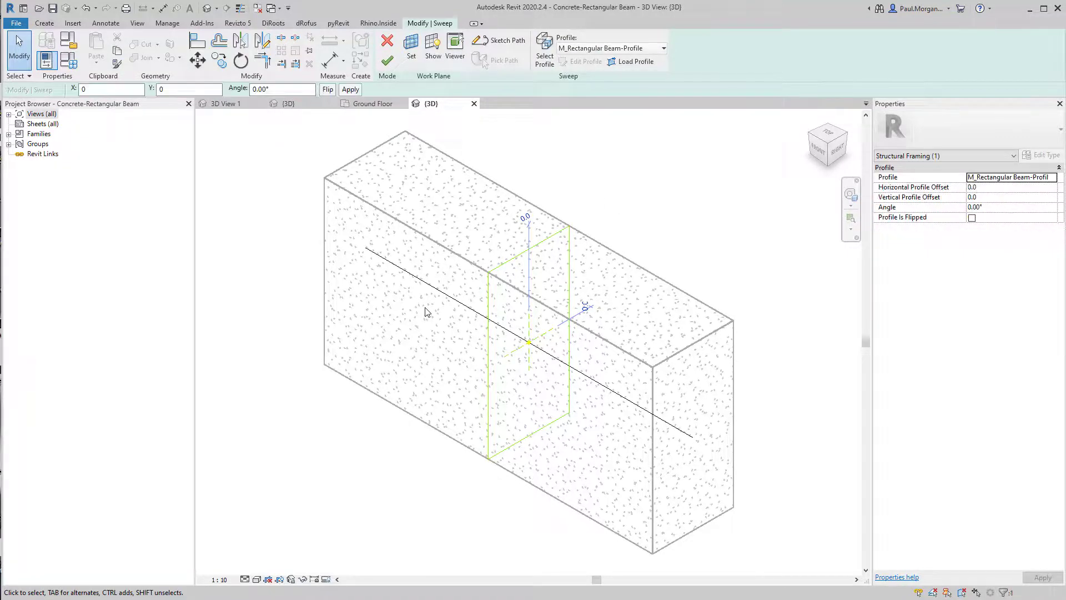
{"action": "mouse_move", "coordinate": [597, 205]}
{"action": "middle_mouse_down"}
{"action": "mouse_move", "coordinate": [626, 209]}
{"action": "mouse_move", "coordinate": [626, 200]}
{"action": "middle_mouse_up"}
{"action": "left_click", "coordinate": [605, 49]}
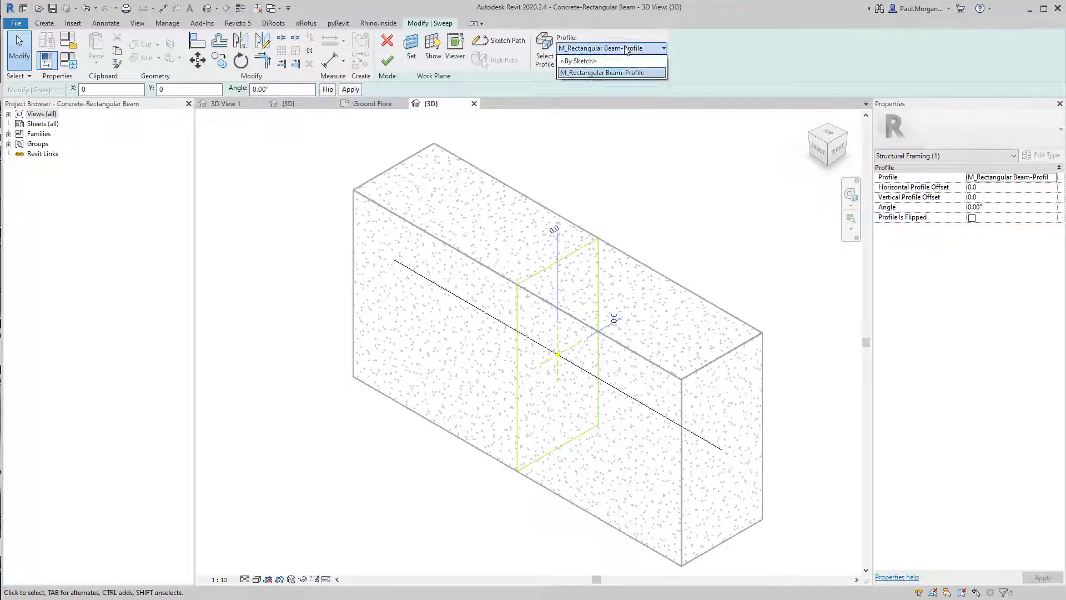
{"action": "left_click", "coordinate": [600, 61]}
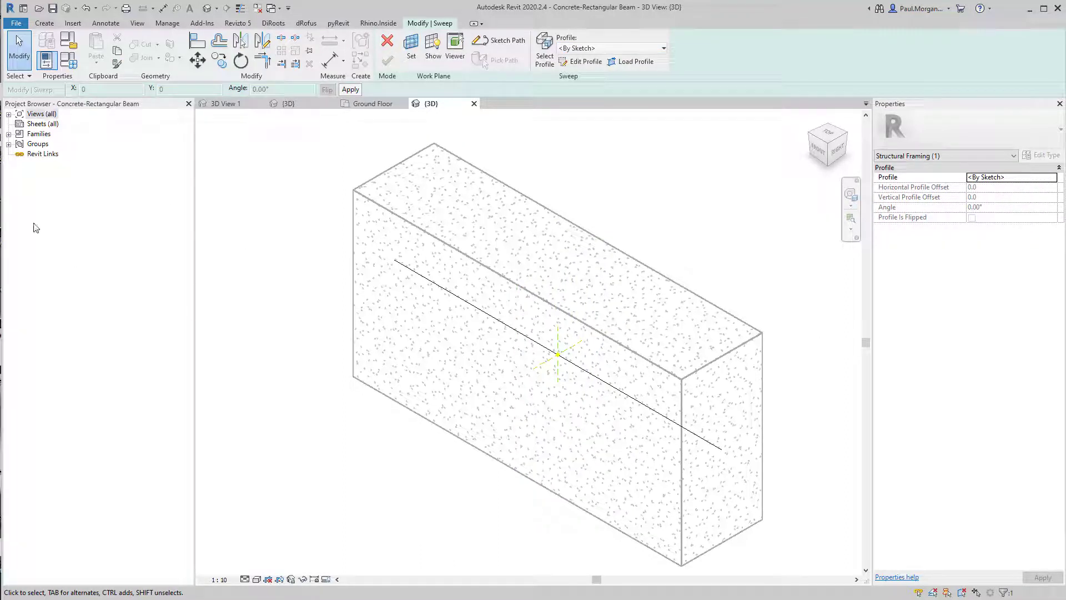
Open the Left elevation of the beam family and start editing the sweep's sketched profile
{"action": "double_click", "coordinate": [40, 114]}
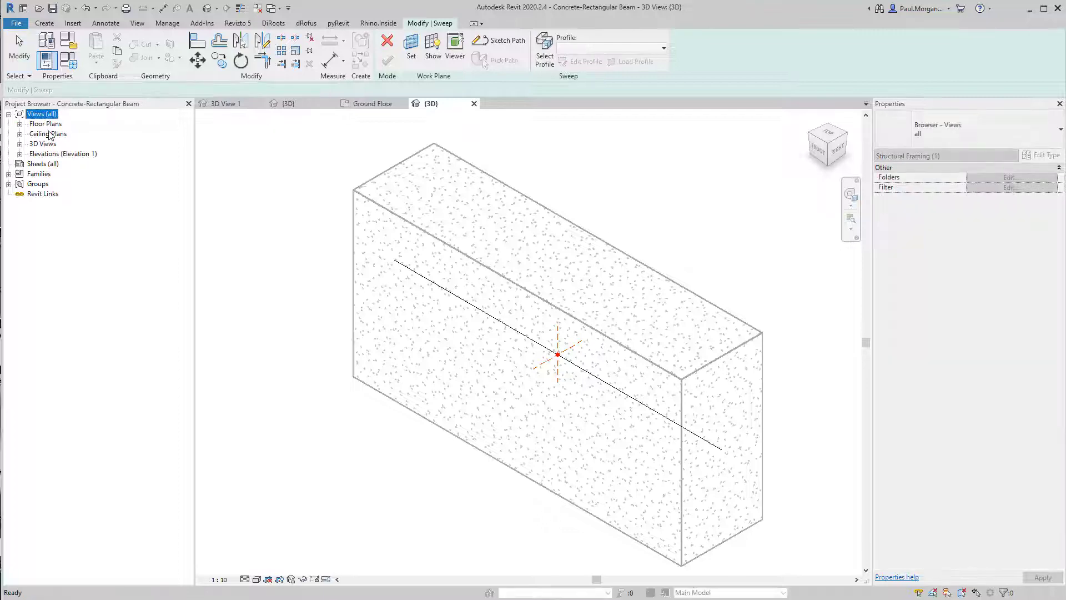
{"action": "left_click", "coordinate": [44, 164]}
{"action": "double_click", "coordinate": [43, 156]}
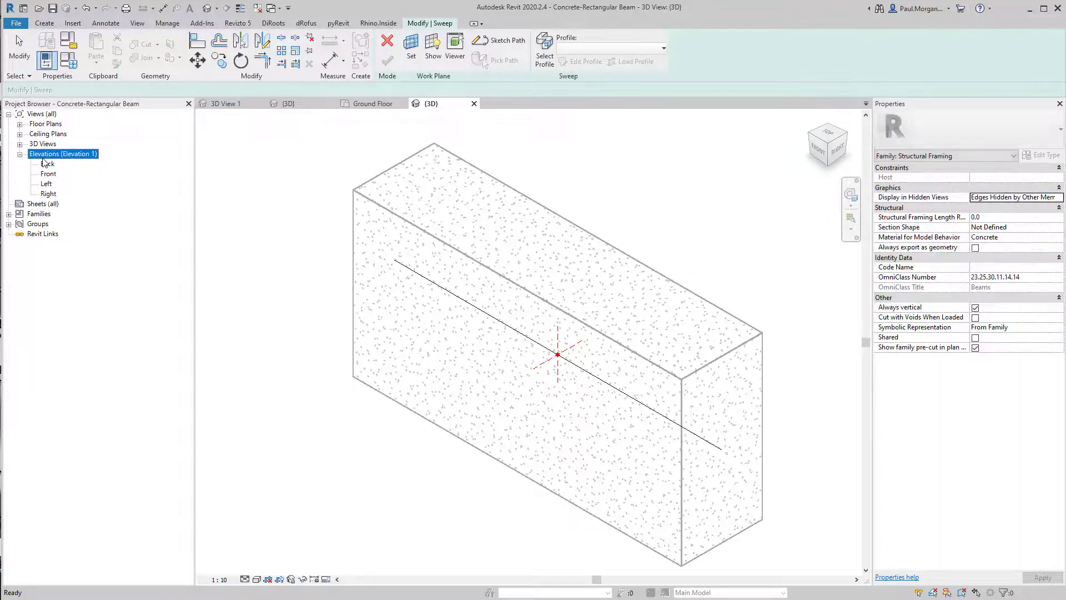
{"action": "double_click", "coordinate": [50, 174]}
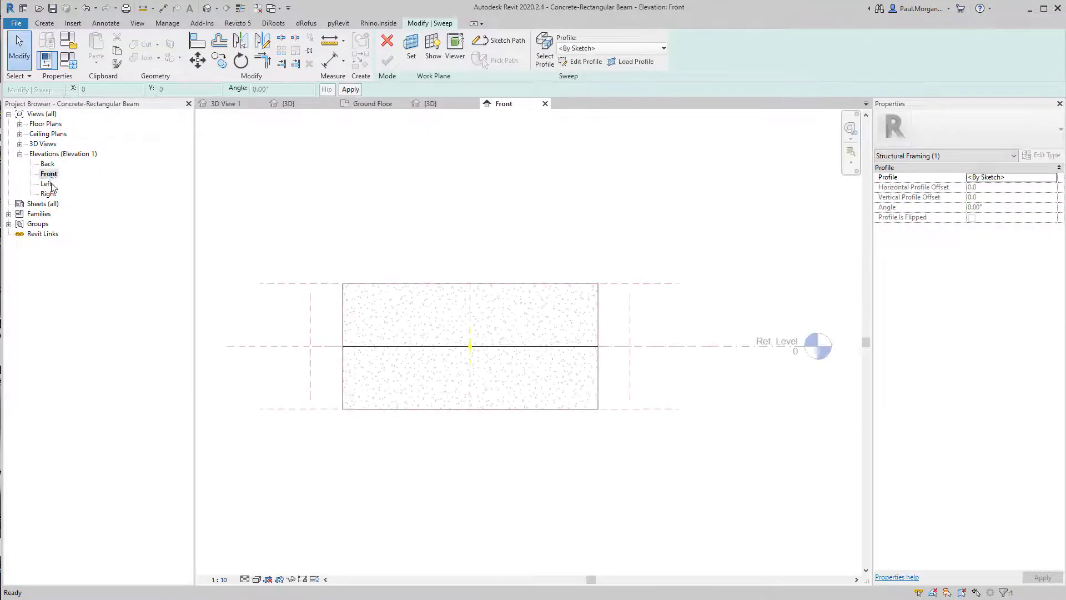
{"action": "double_click", "coordinate": [47, 184]}
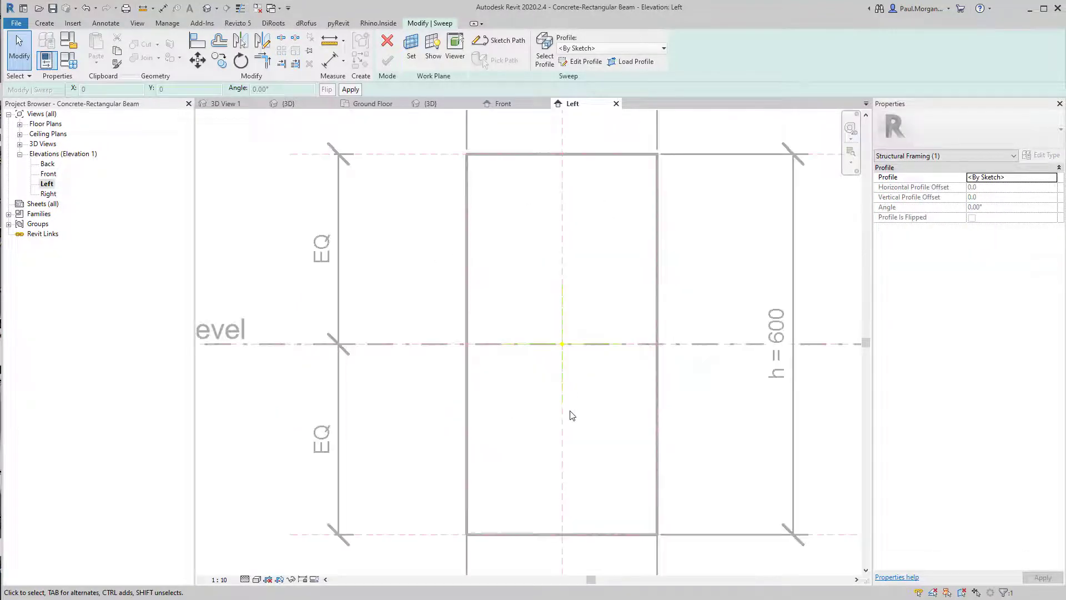
{"action": "scroll", "coordinate": [555, 405], "scroll_direction": "down", "scroll_amount": 2}
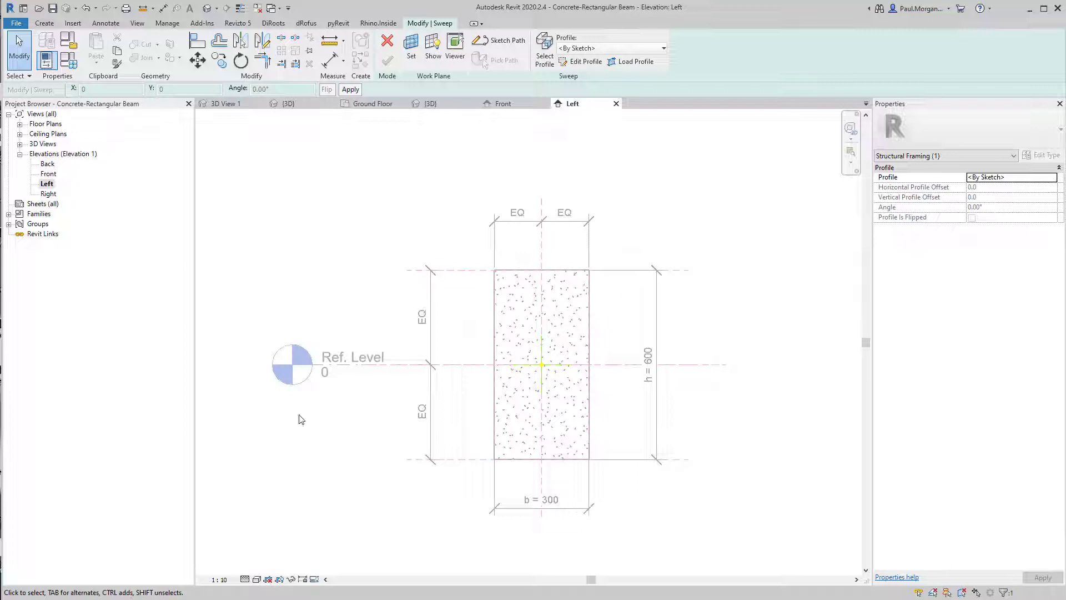
{"action": "middle_click_drag", "start_coordinate": [357, 384], "coordinate": [363, 398]}
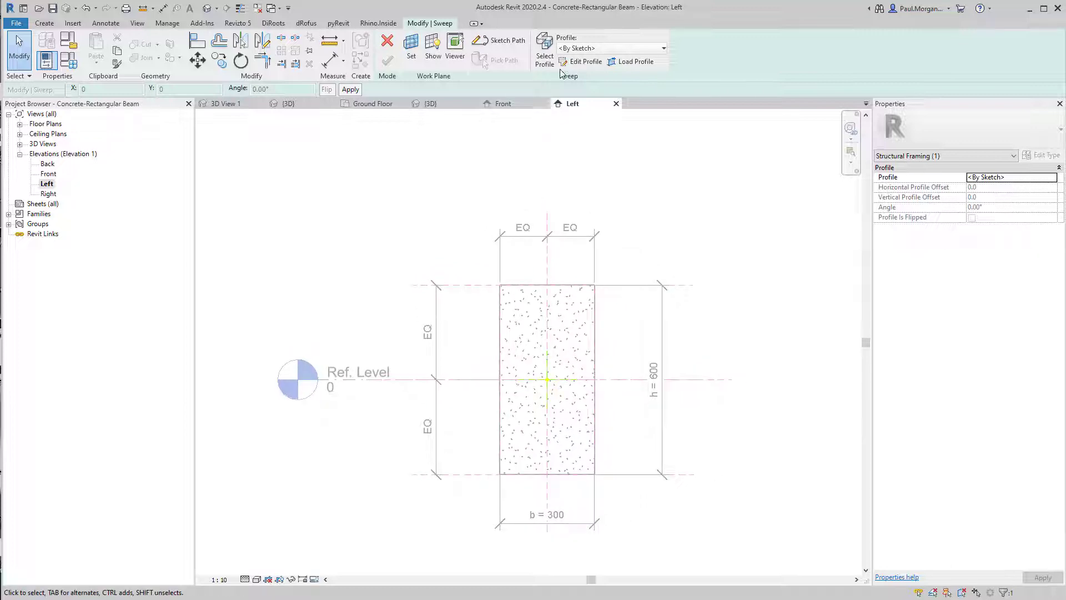
{"action": "left_click", "coordinate": [579, 61]}
Sketch a closed 300 x 600 mm rectangular profile along the beam's reference planes
{"action": "left_click", "coordinate": [500, 474]}
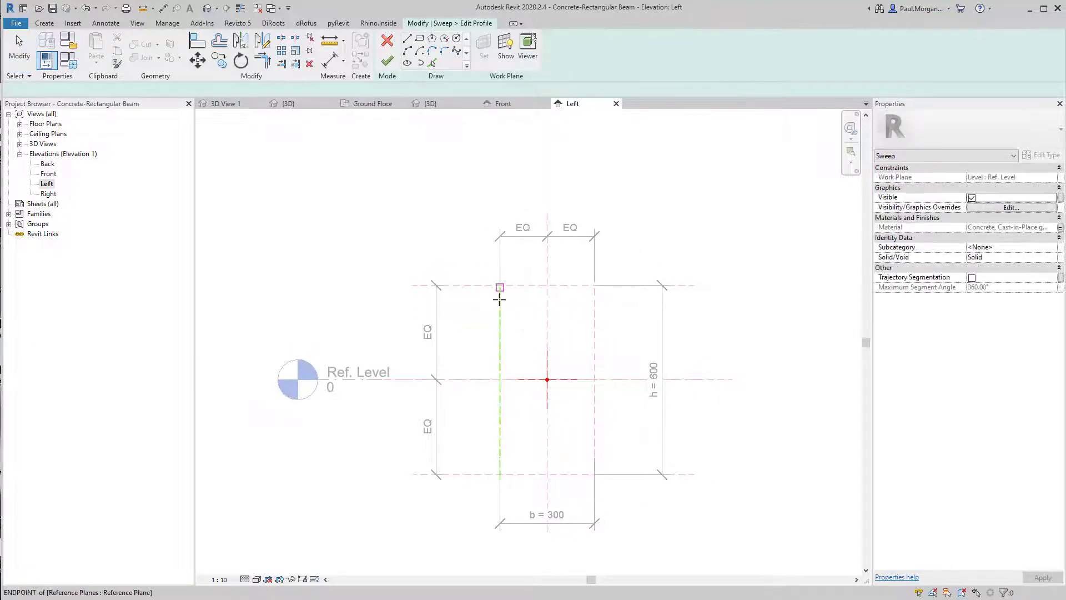
{"action": "scroll", "coordinate": [498, 280], "scroll_direction": "up", "scroll_amount": 2}
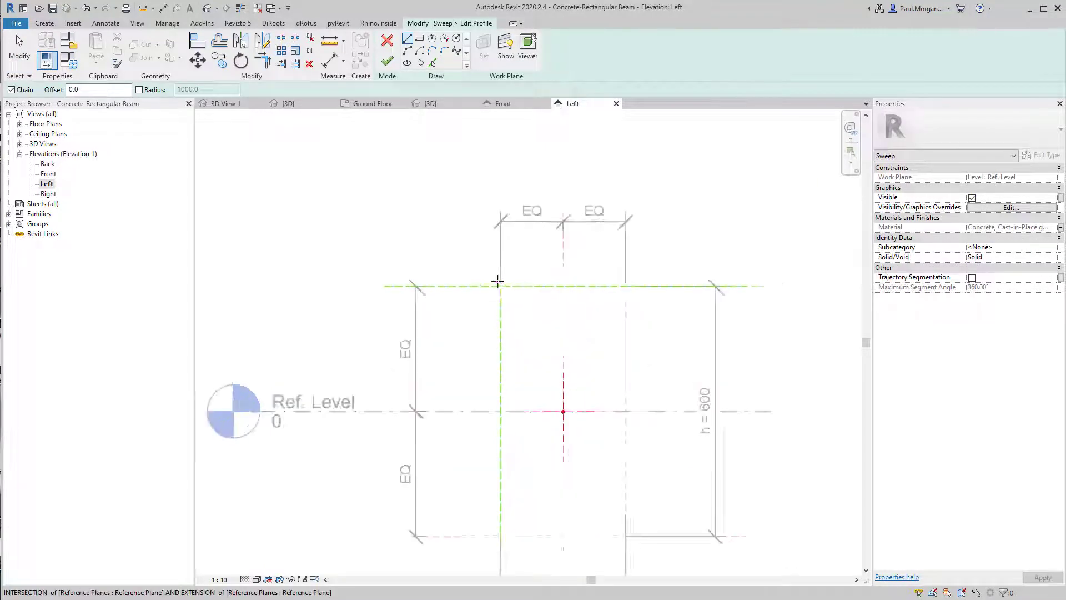
{"action": "scroll", "coordinate": [497, 281], "scroll_direction": "up", "scroll_amount": 1}
{"action": "left_click", "coordinate": [499, 286]}
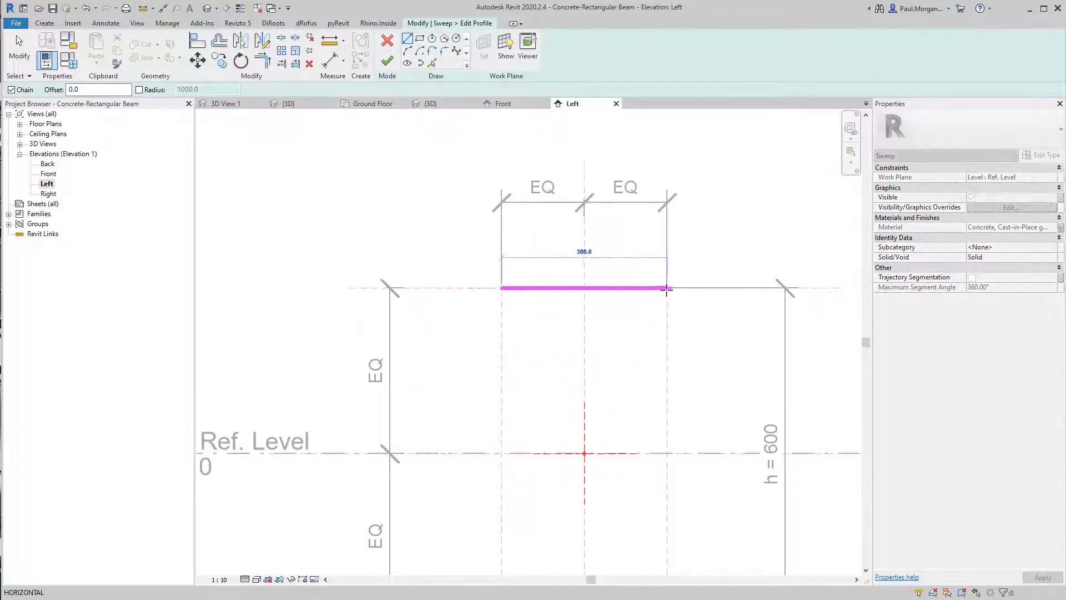
{"action": "left_click", "coordinate": [666, 287]}
{"action": "scroll", "coordinate": [655, 464], "scroll_direction": "up", "scroll_amount": 1}
{"action": "middle_click_drag", "start_coordinate": [655, 464], "coordinate": [669, 310]}
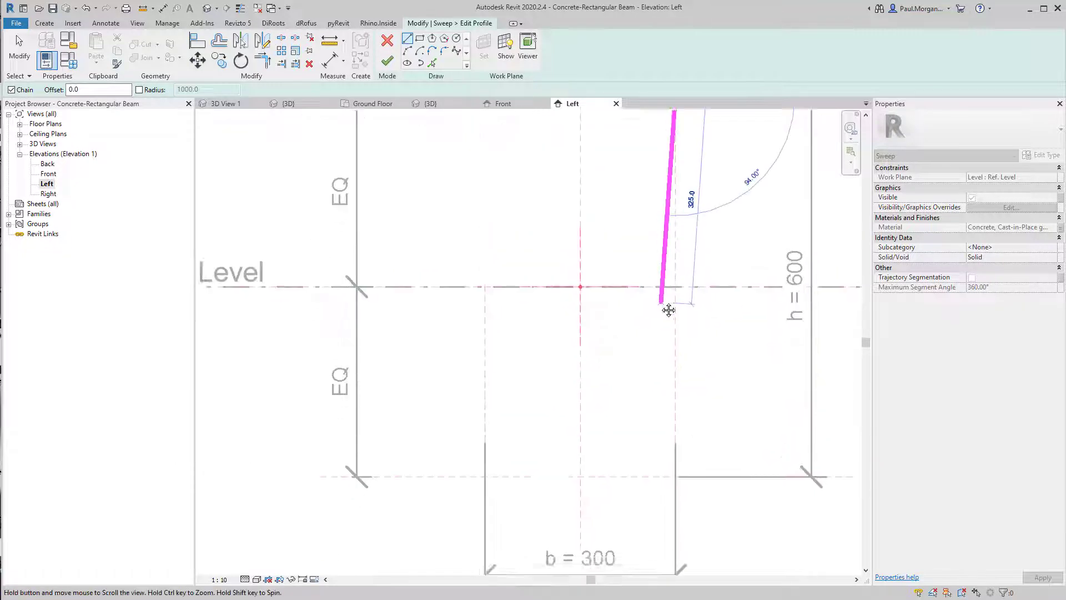
{"action": "scroll", "coordinate": [678, 365], "scroll_direction": "down", "scroll_amount": 2}
{"action": "left_click", "coordinate": [675, 412]}
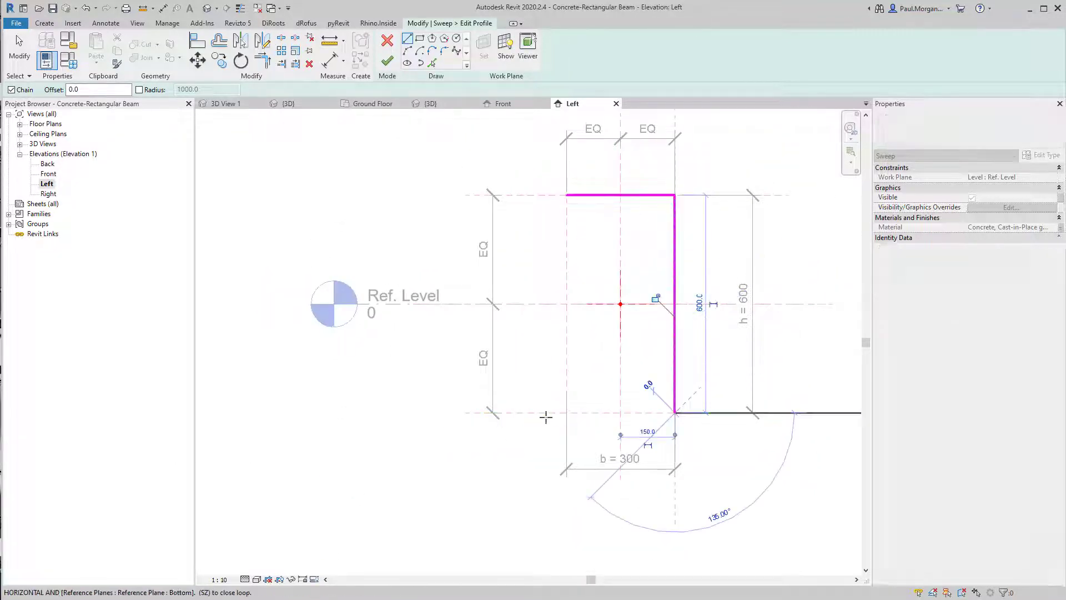
{"action": "left_click", "coordinate": [566, 413]}
{"action": "left_click", "coordinate": [566, 195]}
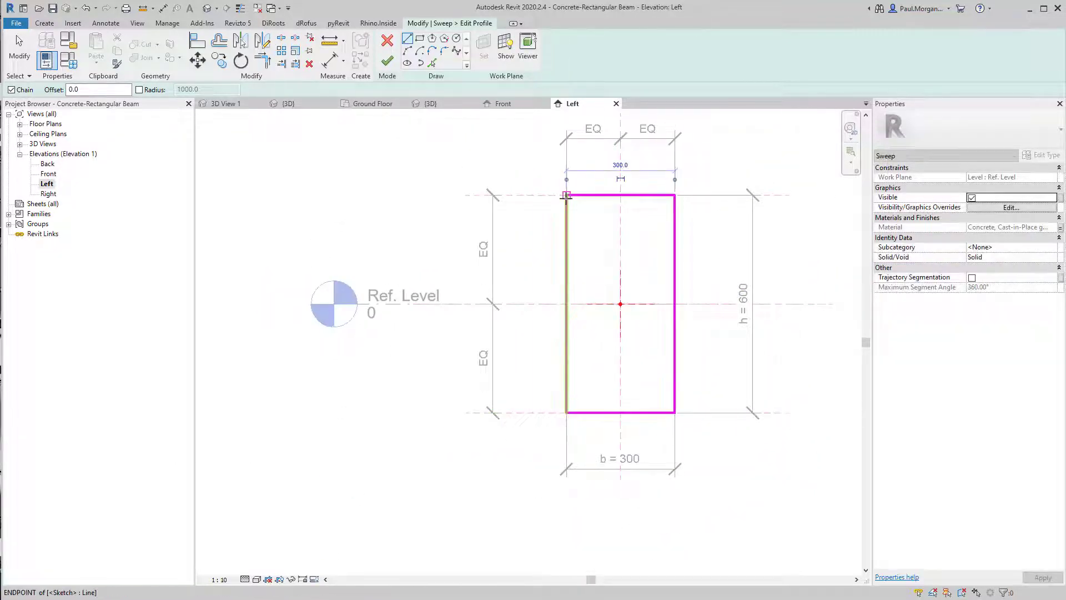
Sketch a flange at the profile's top right: a horizontal line about 138 mm out and a diagonal back to the side
{"action": "middle_click_drag", "start_coordinate": [603, 254], "coordinate": [612, 358]}
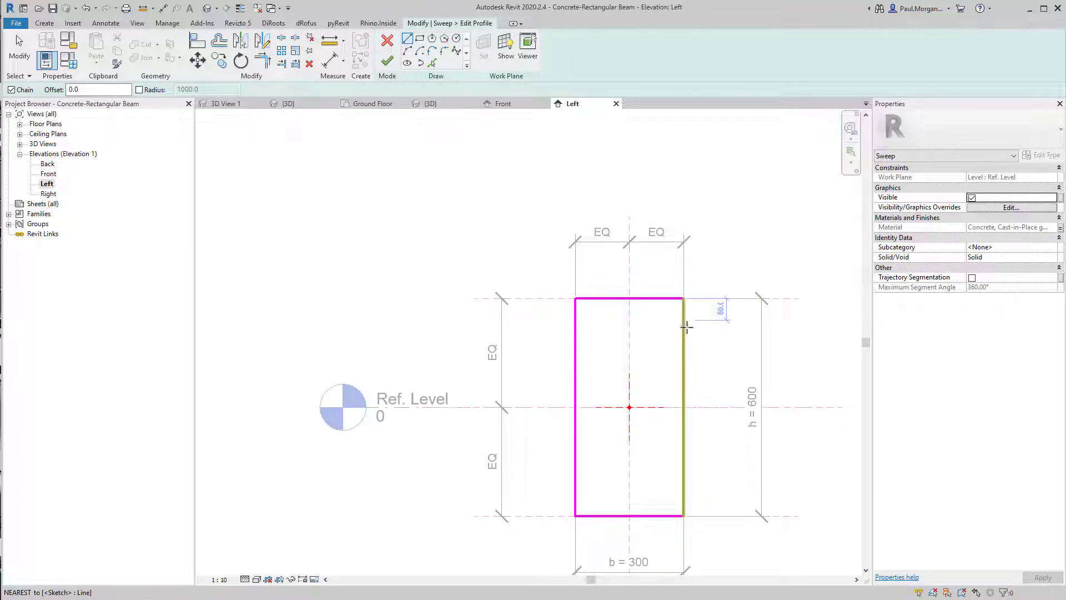
{"action": "scroll", "coordinate": [687, 328], "scroll_direction": "up", "scroll_amount": 2}
{"action": "left_click", "coordinate": [682, 282]}
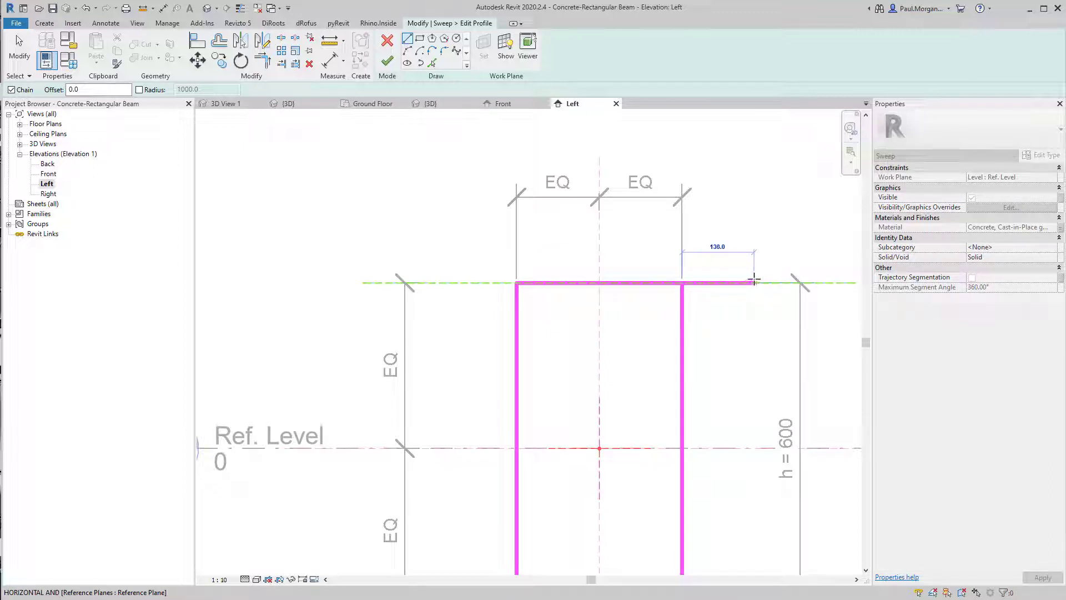
{"action": "left_click", "coordinate": [752, 282]}
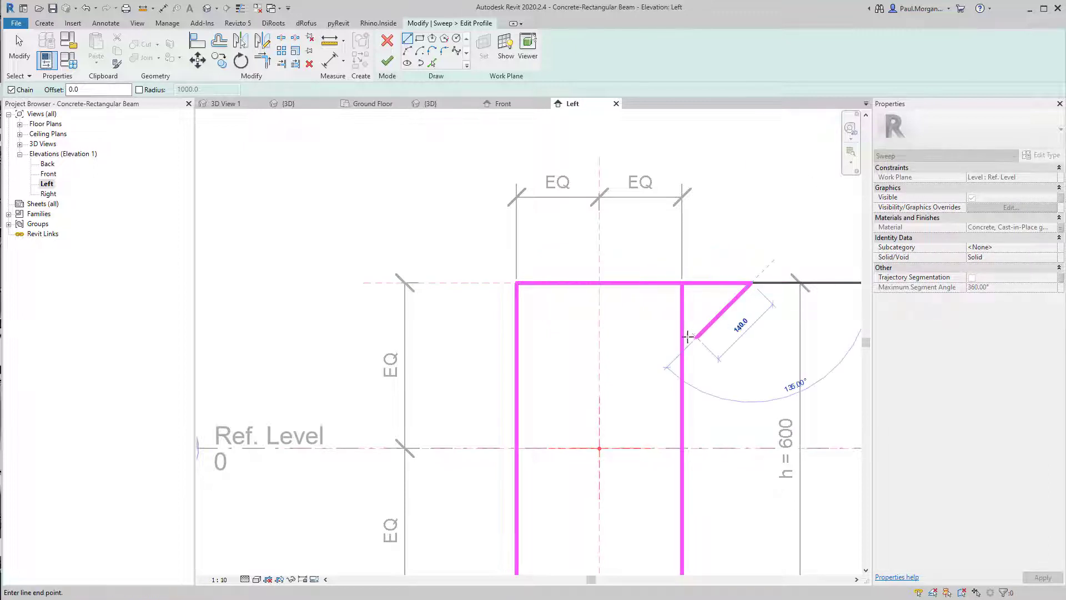
{"action": "left_click", "coordinate": [682, 351]}
{"action": "key", "text": "Escape"}
{"action": "key", "text": "Escape"}
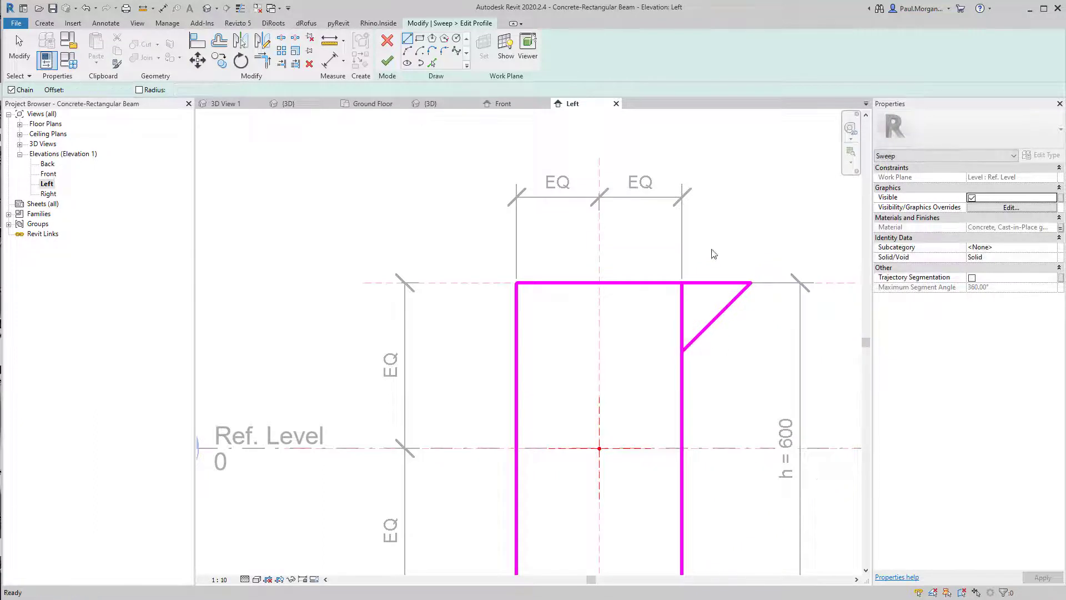
Mirror the two flange lines about the vertical centre reference plane to the left side
{"action": "left_click_drag", "start_coordinate": [772, 228], "coordinate": [688, 356]}
{"action": "key", "text": "d"}
{"action": "key", "text": "m"}
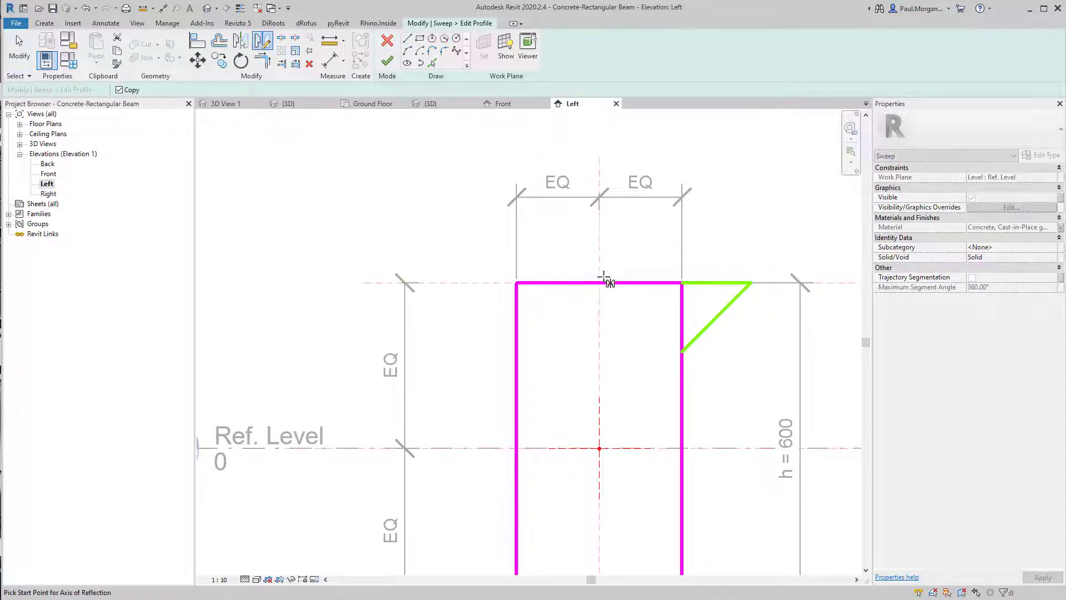
{"action": "key", "text": "Escape"}
{"action": "key", "text": "Escape"}
{"action": "left_click_drag", "start_coordinate": [763, 257], "coordinate": [708, 331]}
{"action": "key", "text": "d"}
{"action": "key", "text": "m"}
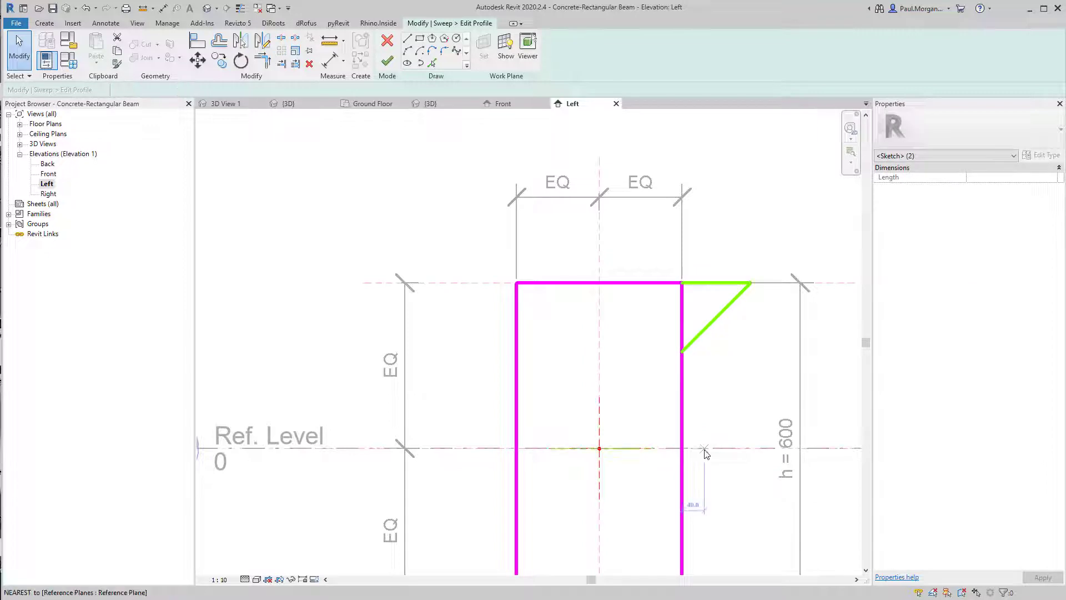
{"action": "left_click", "coordinate": [601, 284]}
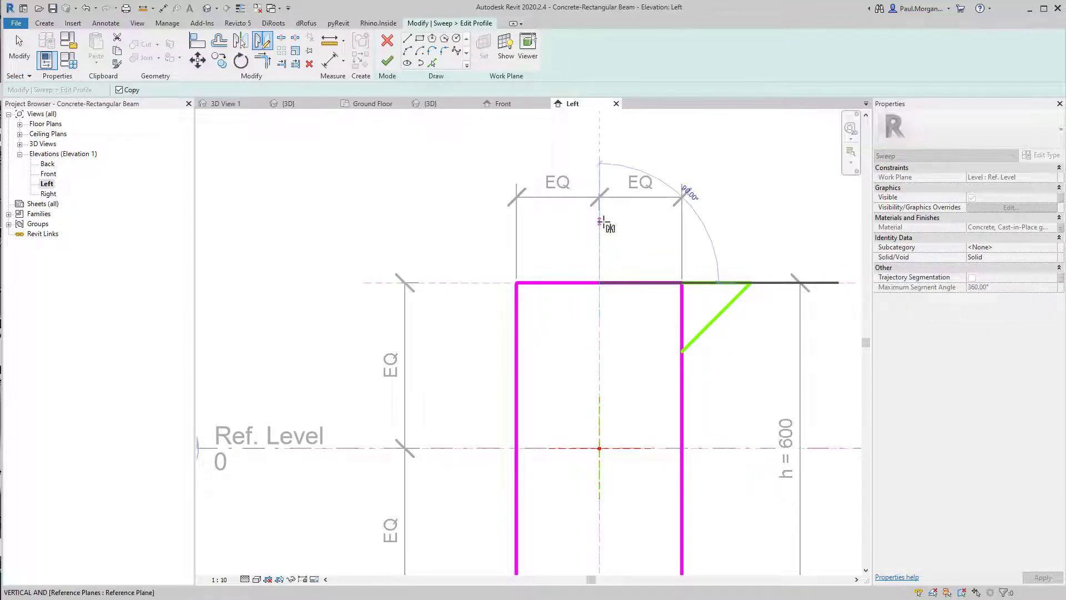
{"action": "left_click", "coordinate": [601, 222]}
{"action": "key", "text": "Escape"}
Trim the side lines and flange diagonals to corners so the profile forms a closed tapered outline
{"action": "middle_click_drag", "start_coordinate": [581, 376], "coordinate": [603, 368]}
{"action": "key", "text": "t"}
{"action": "key", "text": "r"}
{"action": "left_click", "coordinate": [530, 336]}
{"action": "left_click", "coordinate": [539, 369]}
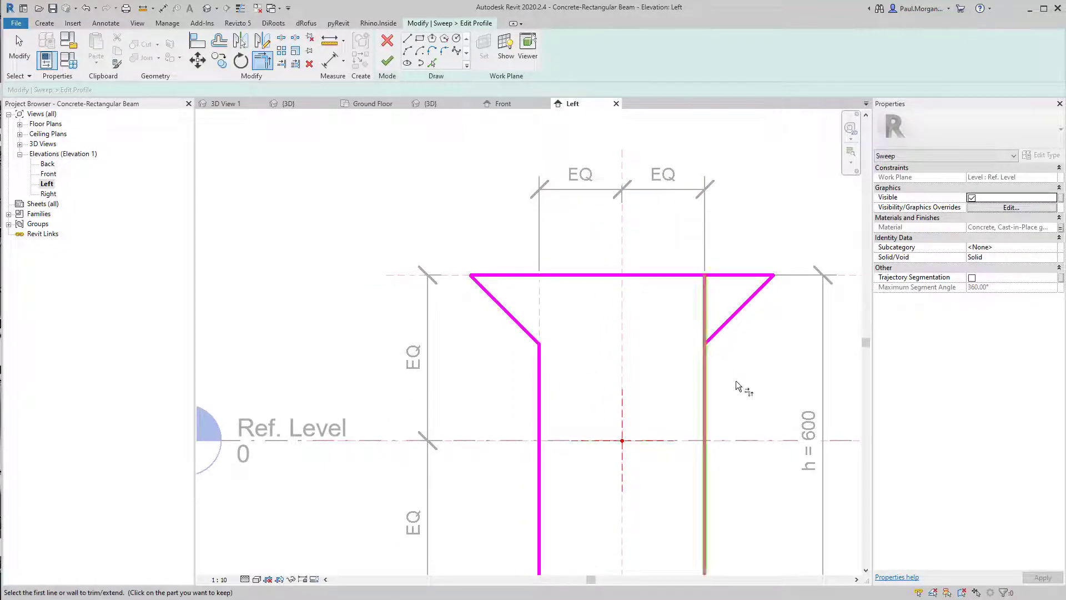
{"action": "left_click", "coordinate": [721, 327]}
{"action": "left_click", "coordinate": [700, 369]}
{"action": "left_click", "coordinate": [703, 366]}
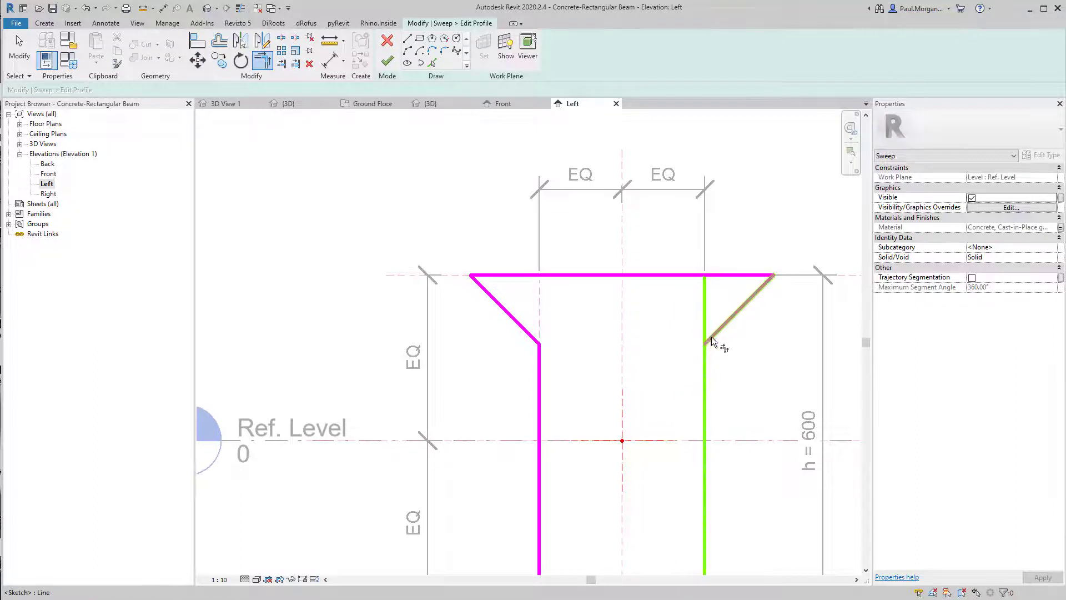
{"action": "left_click", "coordinate": [711, 337]}
{"action": "scroll", "coordinate": [601, 340], "scroll_direction": "down", "scroll_amount": 3}
{"action": "key", "text": "Escape"}
{"action": "key", "text": "Escape"}
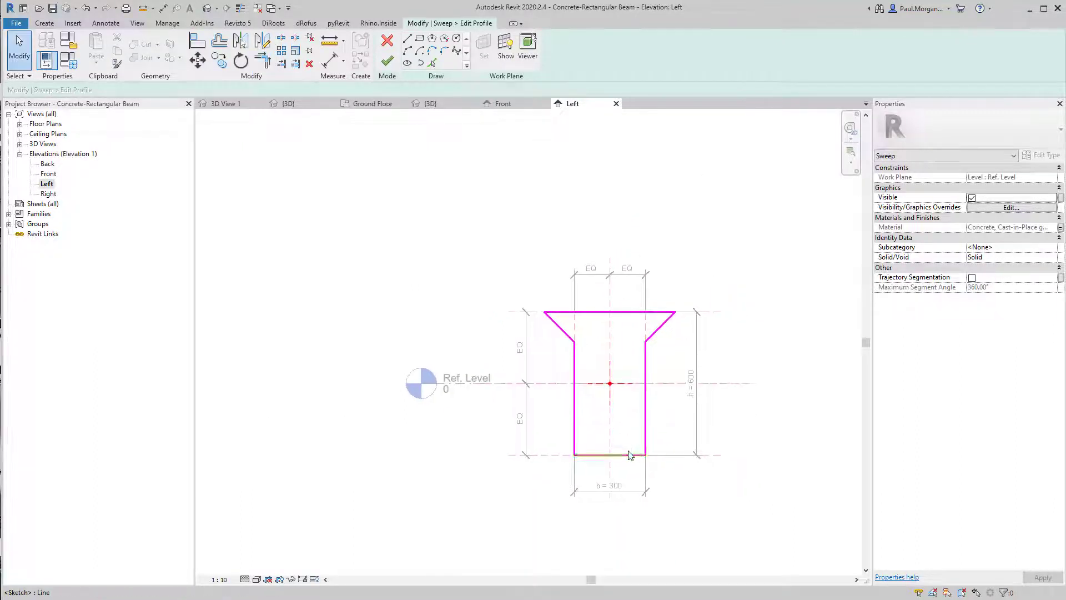
Move the profile's bottom edge so the depth from the top is 350 mm
{"action": "left_click", "coordinate": [630, 456]}
{"action": "scroll", "coordinate": [652, 447], "scroll_direction": "up", "scroll_amount": 2}
{"action": "left_click", "coordinate": [678, 337]}
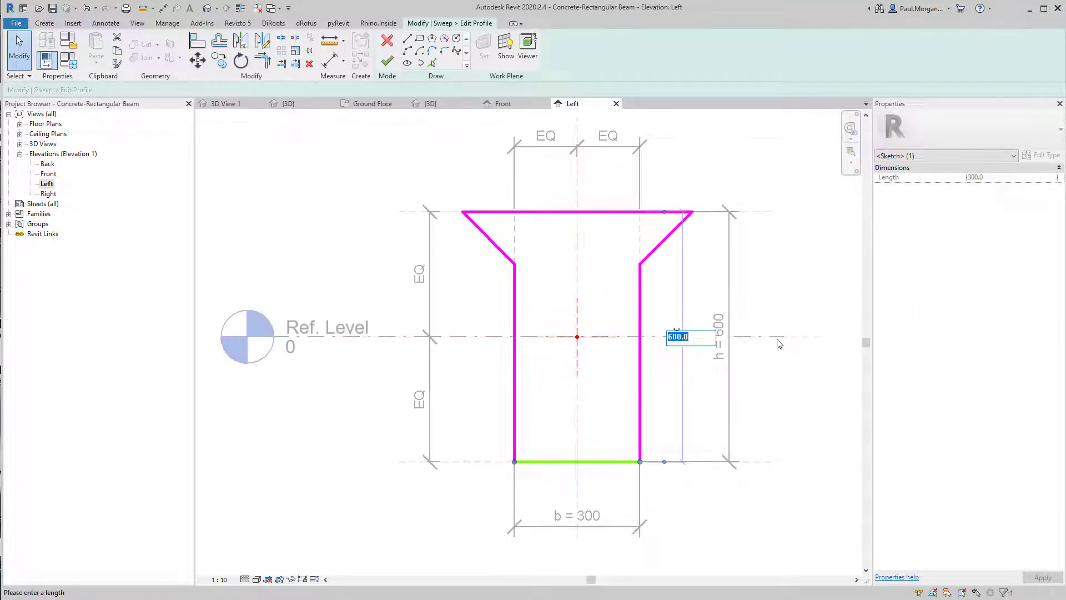
{"action": "type", "text": "350"}
{"action": "key", "text": "Return"}
{"action": "key", "text": "Escape"}
Move the right half of the profile's lines slightly outward to widen it
{"action": "middle_click_drag", "start_coordinate": [678, 379], "coordinate": [678, 444]}
{"action": "left_click", "coordinate": [640, 379]}
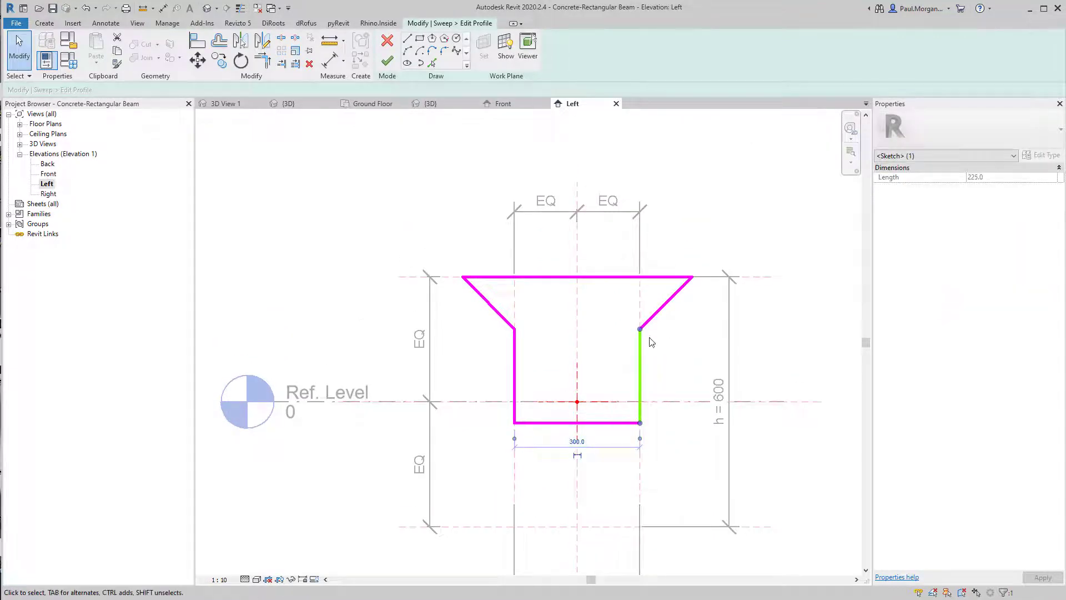
{"action": "middle_click_drag", "start_coordinate": [621, 373], "coordinate": [619, 400]}
{"action": "left_click", "coordinate": [601, 379]}
{"action": "mouse_move", "coordinate": [753, 285]}
{"action": "left_mouse_down"}
{"action": "mouse_move", "coordinate": [649, 478]}
{"action": "mouse_move", "coordinate": [648, 506]}
{"action": "left_mouse_up"}
{"action": "middle_click_drag", "start_coordinate": [714, 428], "coordinate": [679, 428]}
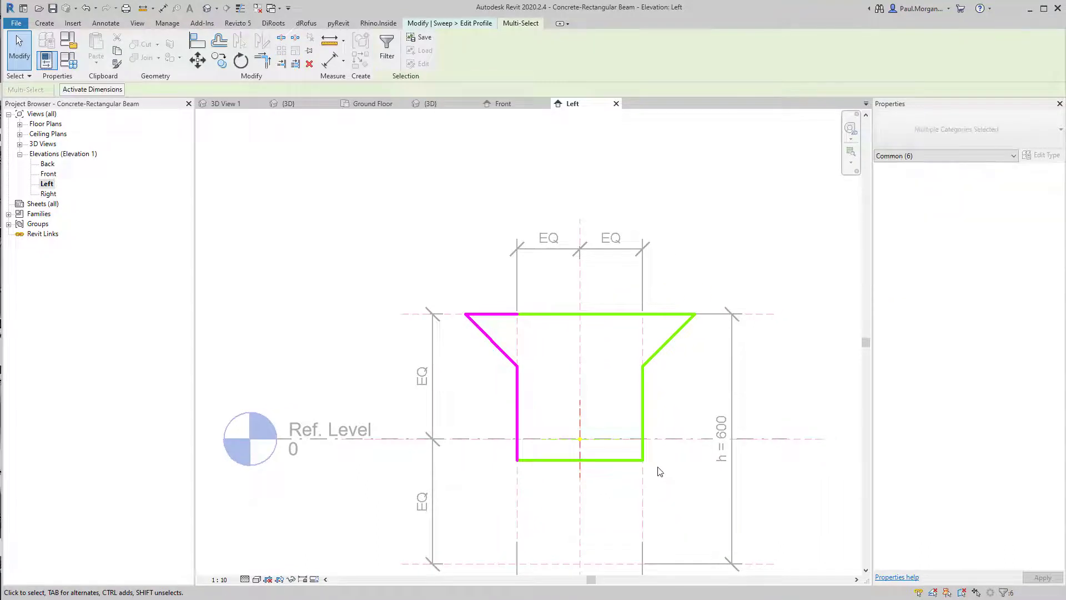
{"action": "key", "text": "m"}
{"action": "key", "text": "v"}
{"action": "left_click", "coordinate": [631, 395]}
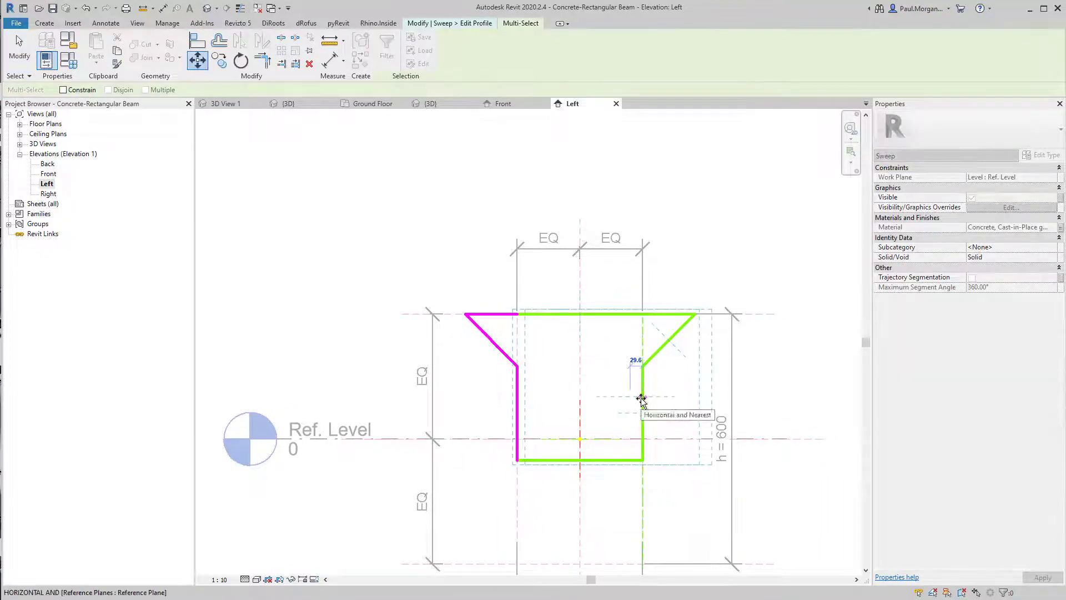
{"action": "left_click", "coordinate": [641, 398]}
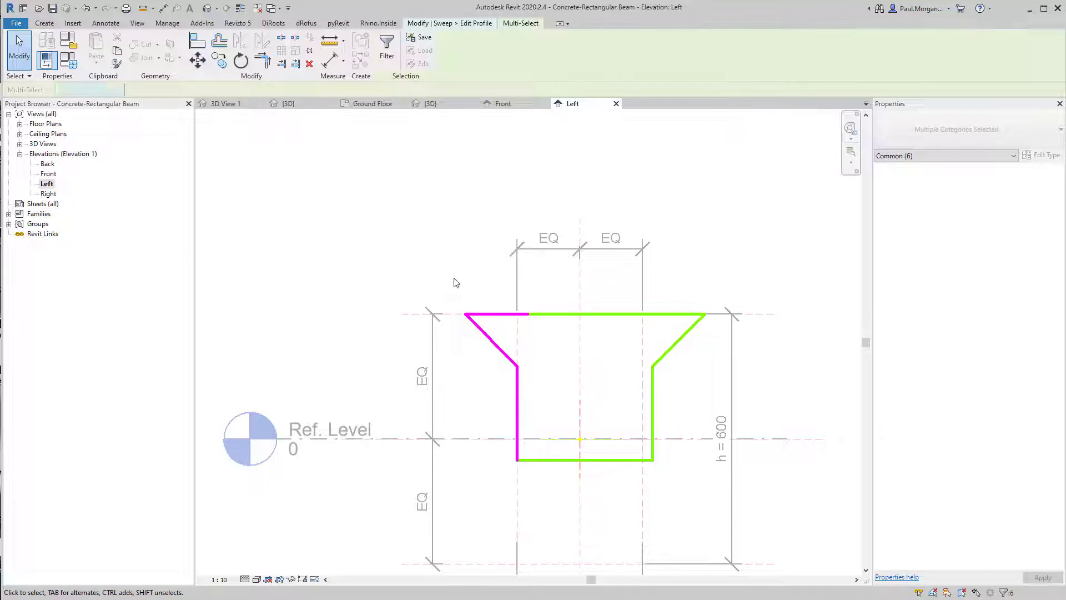
Move the left flange and side lines 25 mm outward to widen the profile
{"action": "left_click", "coordinate": [454, 283]}
{"action": "mouse_move", "coordinate": [461, 283]}
{"action": "left_mouse_down"}
{"action": "mouse_move", "coordinate": [502, 319]}
{"action": "mouse_move", "coordinate": [531, 370]}
{"action": "left_mouse_up"}
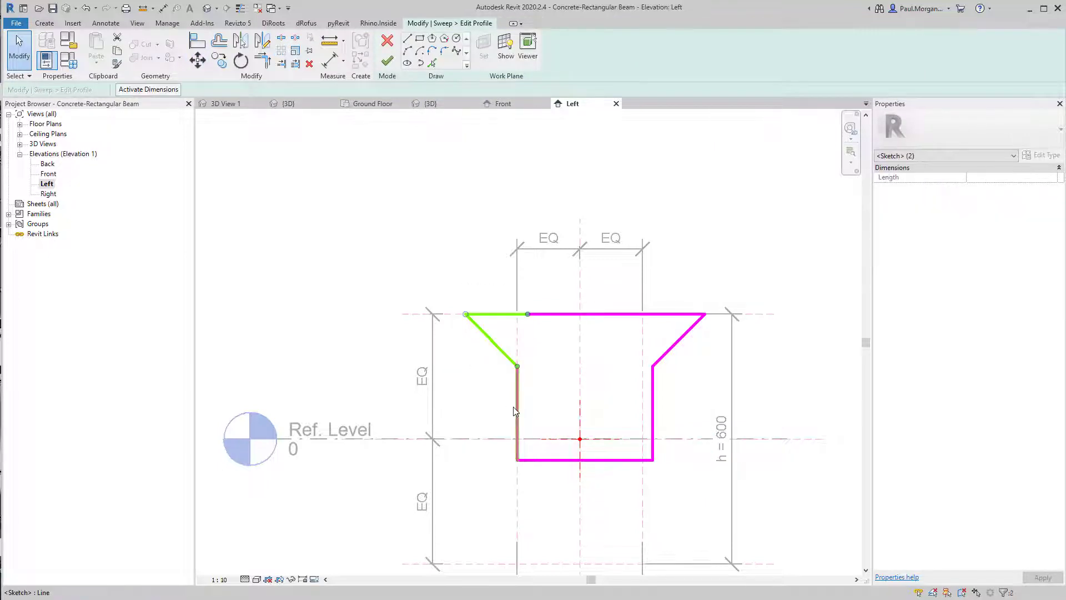
{"action": "left_click", "coordinate": [513, 411], "text": "ctrl"}
{"action": "key", "text": "m"}
{"action": "key", "text": "v"}
{"action": "left_click", "coordinate": [582, 384]}
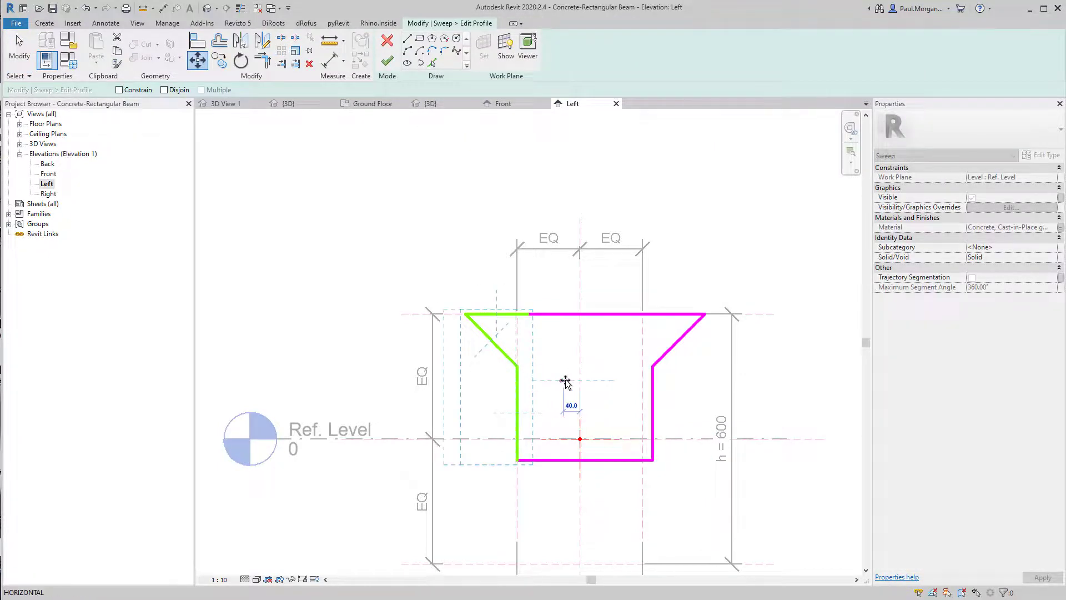
{"action": "type", "text": "25"}
{"action": "key", "text": "Return"}
{"action": "left_click", "coordinate": [567, 383]}
Finish editing the sweep profile sketch
{"action": "scroll", "coordinate": [568, 383], "scroll_direction": "down", "scroll_amount": 2}
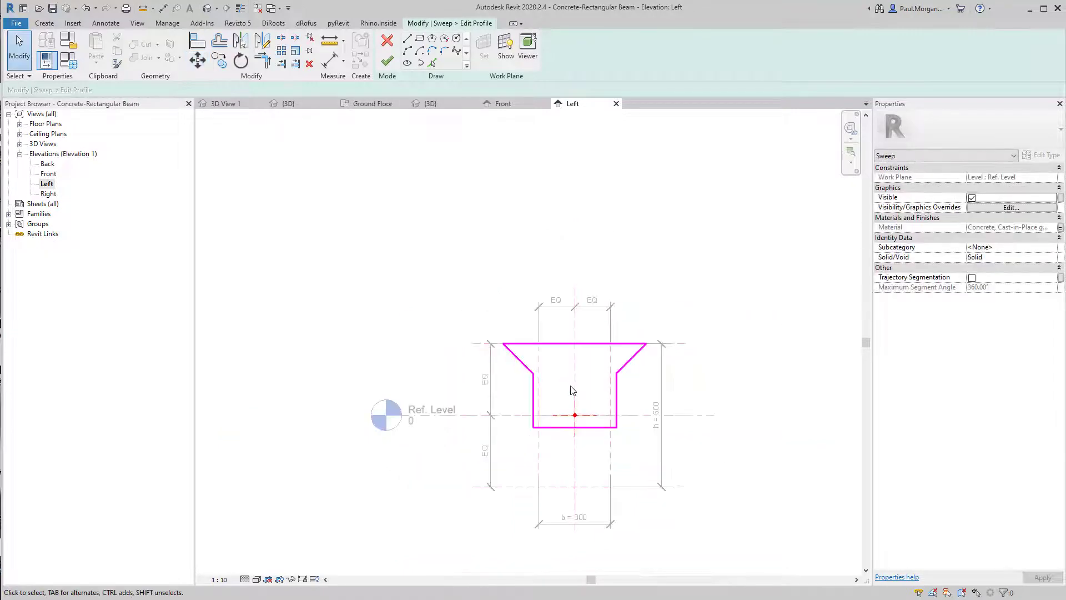
{"action": "middle_click_drag", "start_coordinate": [608, 427], "coordinate": [624, 423]}
{"action": "left_click", "coordinate": [387, 60]}
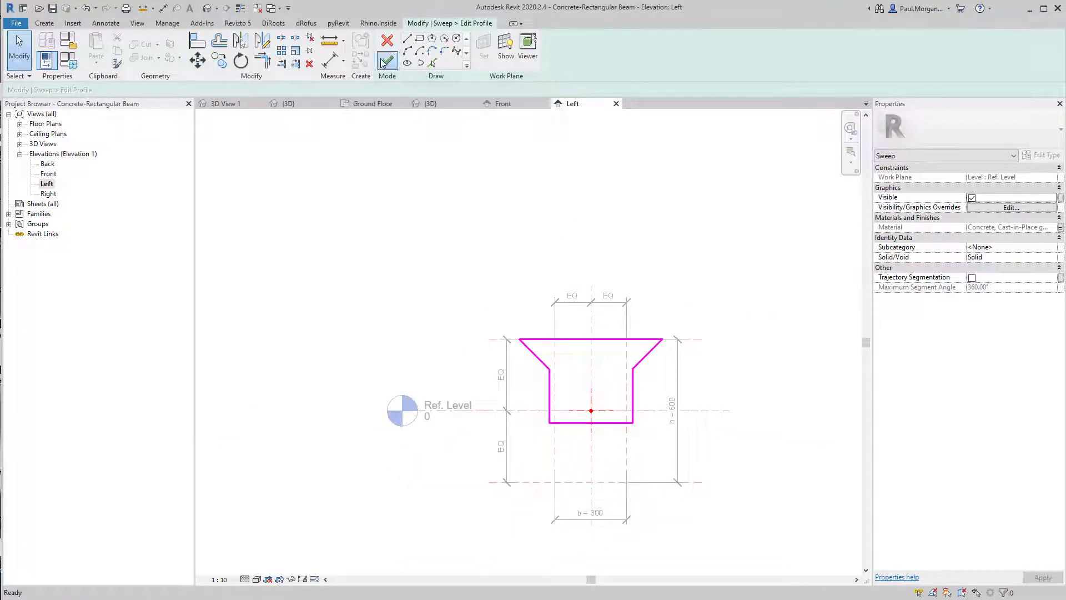
Finish the sweep and exit sweep editing mode
{"action": "left_click", "coordinate": [388, 60]}
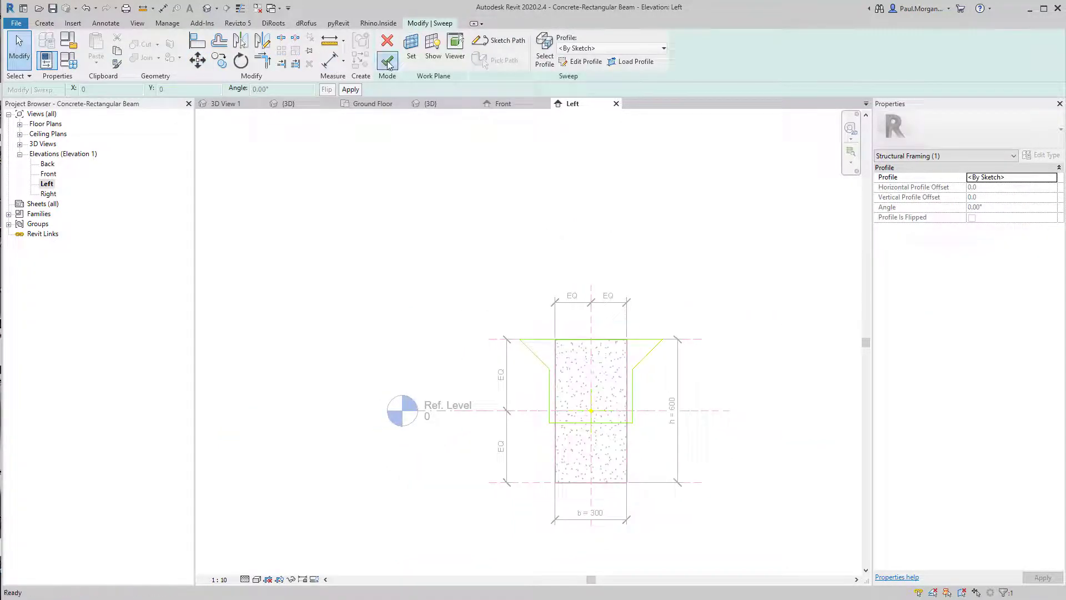
{"action": "left_click", "coordinate": [666, 454]}
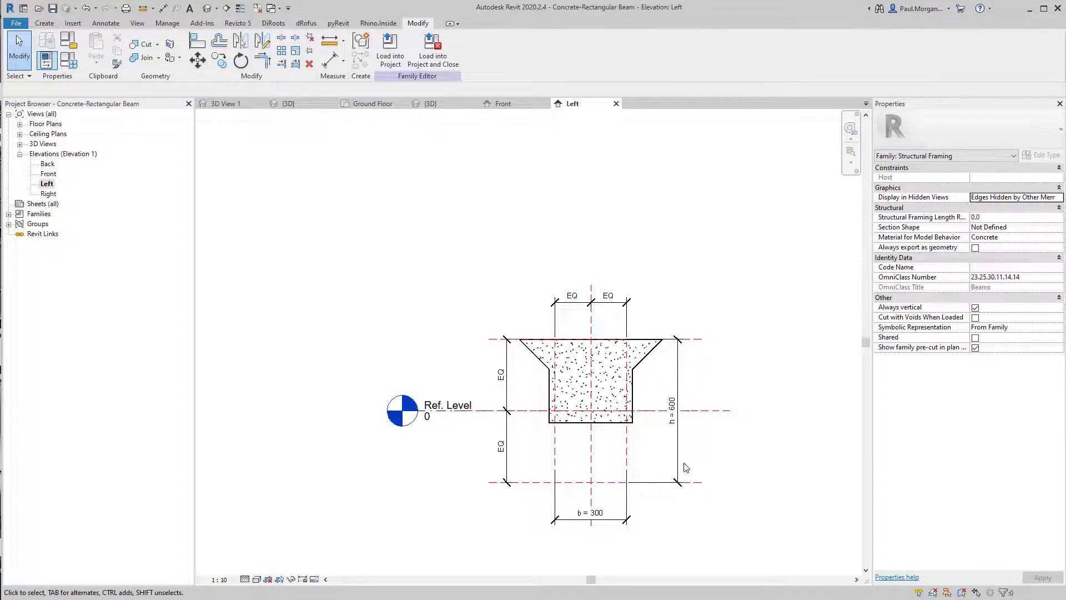
Delete the bottom reference plane from the beam family
{"action": "left_click", "coordinate": [677, 463]}
{"action": "scroll", "coordinate": [666, 456], "scroll_direction": "up", "scroll_amount": 2}
{"action": "middle_click_drag", "start_coordinate": [665, 454], "coordinate": [719, 450]}
{"action": "left_click", "coordinate": [721, 435]}
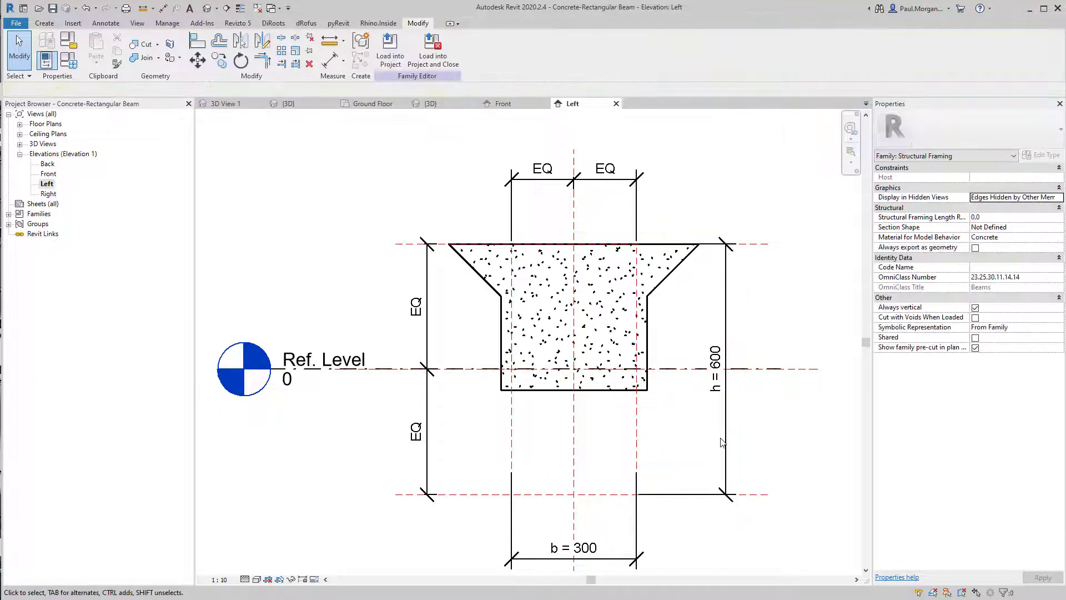
{"action": "left_click", "coordinate": [769, 495]}
{"action": "key", "text": "Delete"}
{"action": "scroll", "coordinate": [752, 411], "scroll_direction": "down", "scroll_amount": 3}
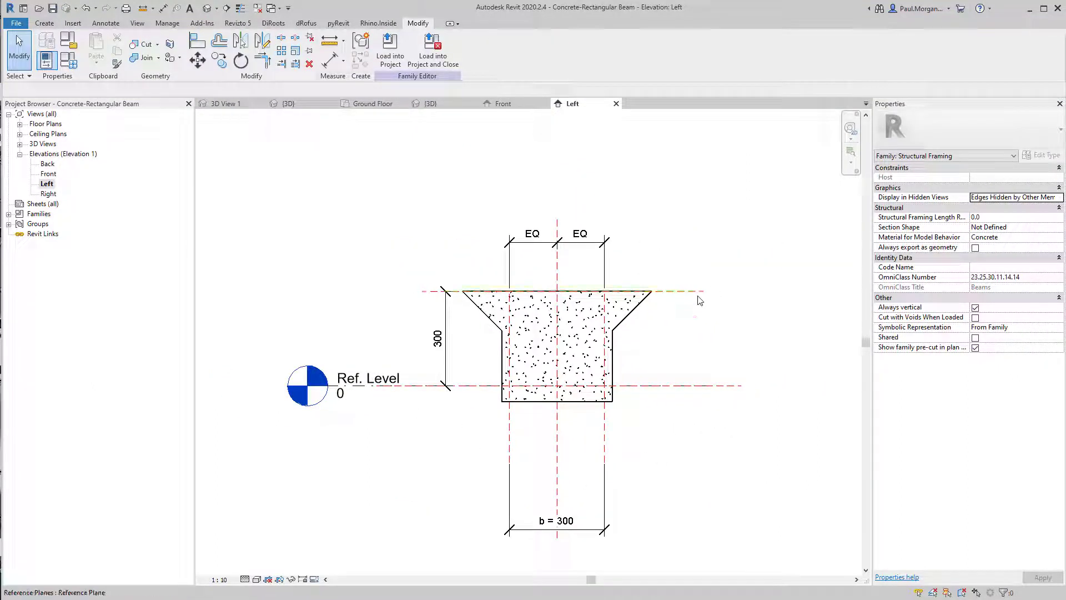
Delete the two side reference planes and the top reference plane with their dimensions
{"action": "left_click", "coordinate": [604, 449]}
{"action": "key", "text": "Delete"}
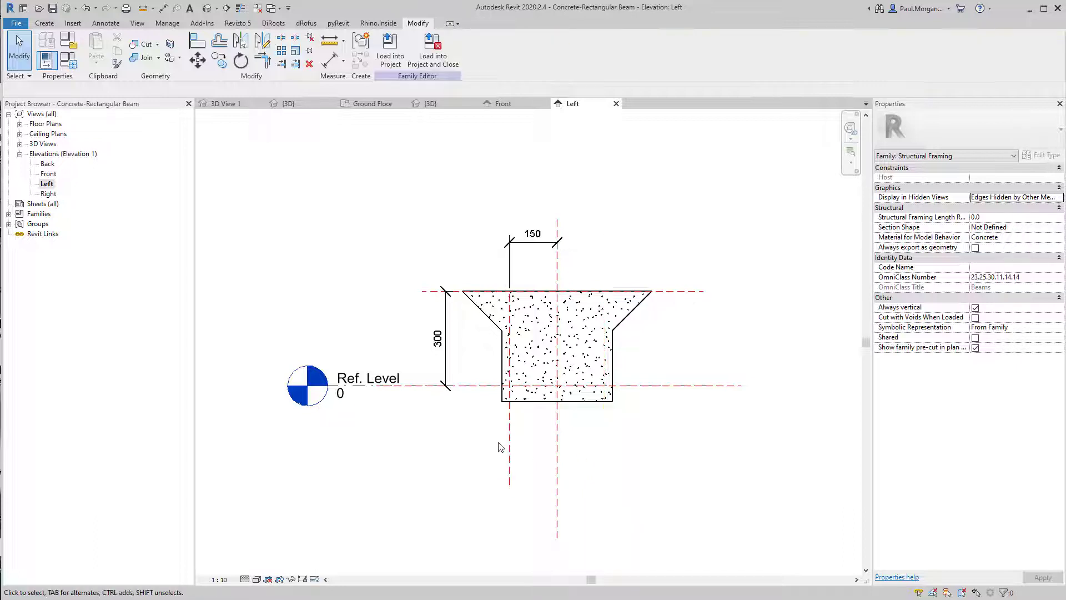
{"action": "left_click", "coordinate": [511, 435]}
{"action": "key", "text": "Delete"}
{"action": "middle_click_drag", "start_coordinate": [624, 441], "coordinate": [648, 445]}
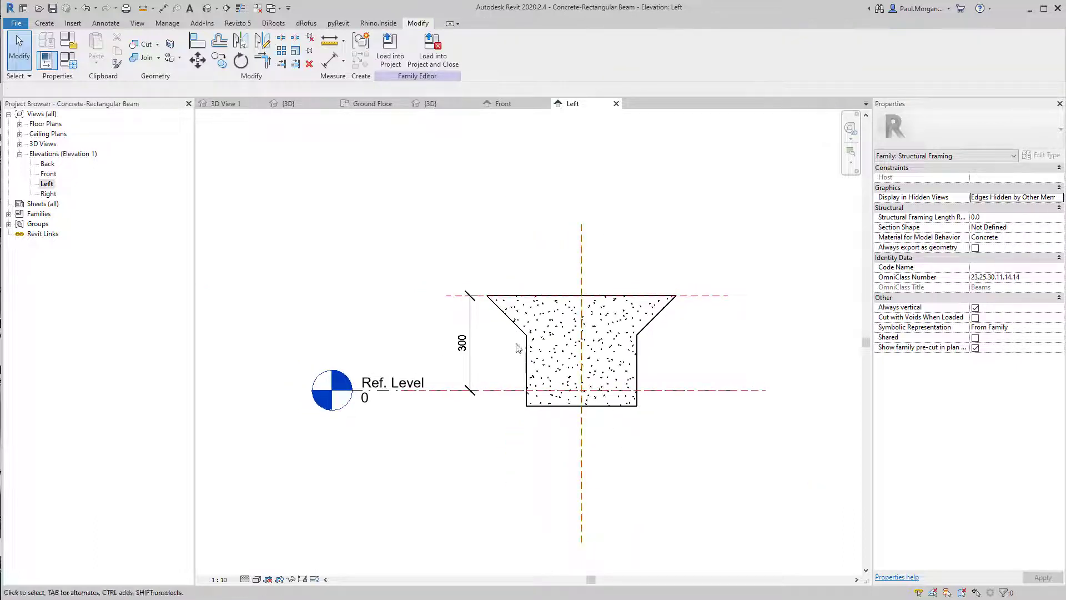
{"action": "left_click", "coordinate": [706, 296]}
{"action": "key", "text": "Delete"}
Move the sweep down so the top of the profile sits on the reference level
{"action": "left_click", "coordinate": [552, 317]}
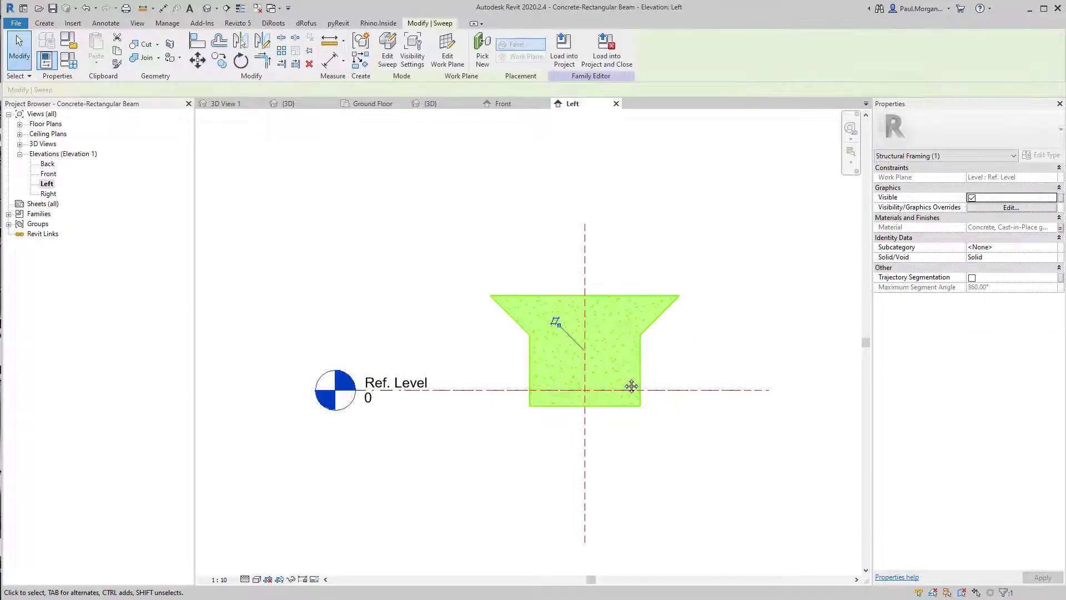
{"action": "key", "text": "m"}
{"action": "key", "text": "v"}
{"action": "left_click", "coordinate": [585, 294]}
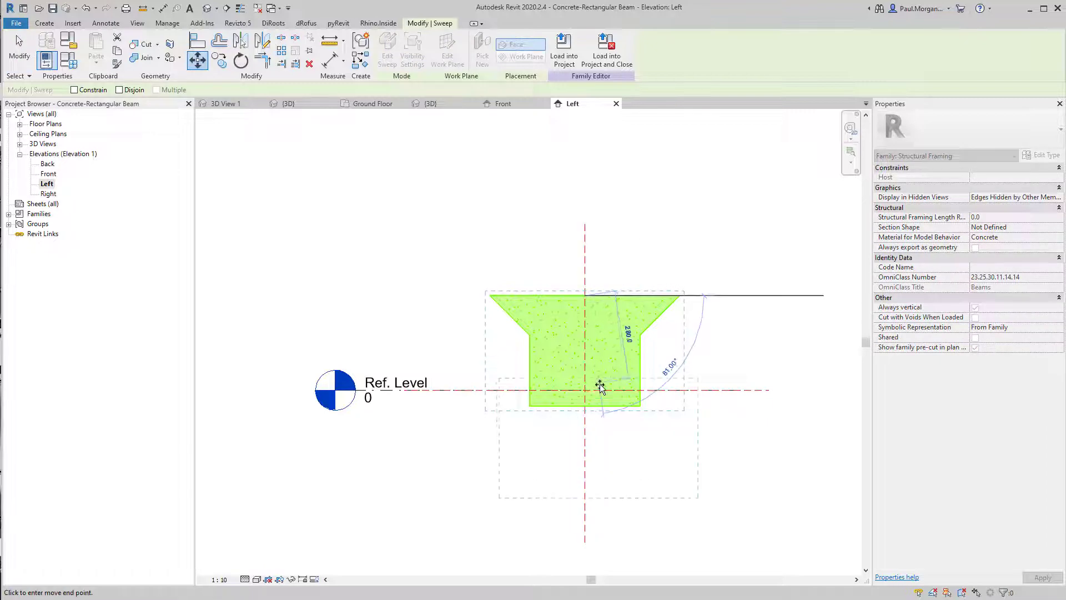
{"action": "left_click", "coordinate": [586, 391]}
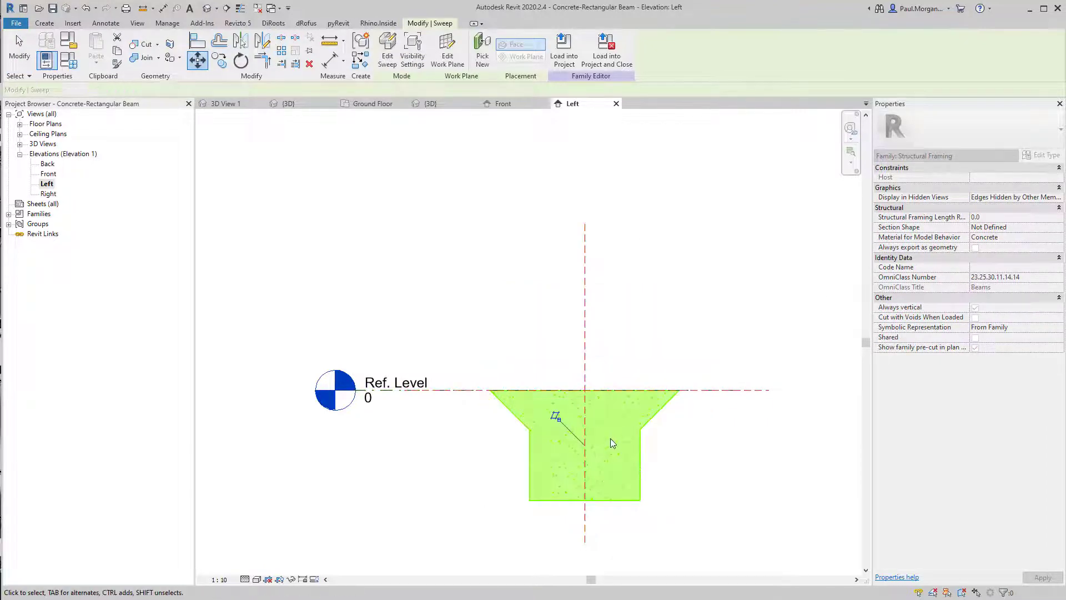
{"action": "key", "text": "Escape"}
{"action": "middle_click_drag", "start_coordinate": [609, 494], "coordinate": [633, 484]}
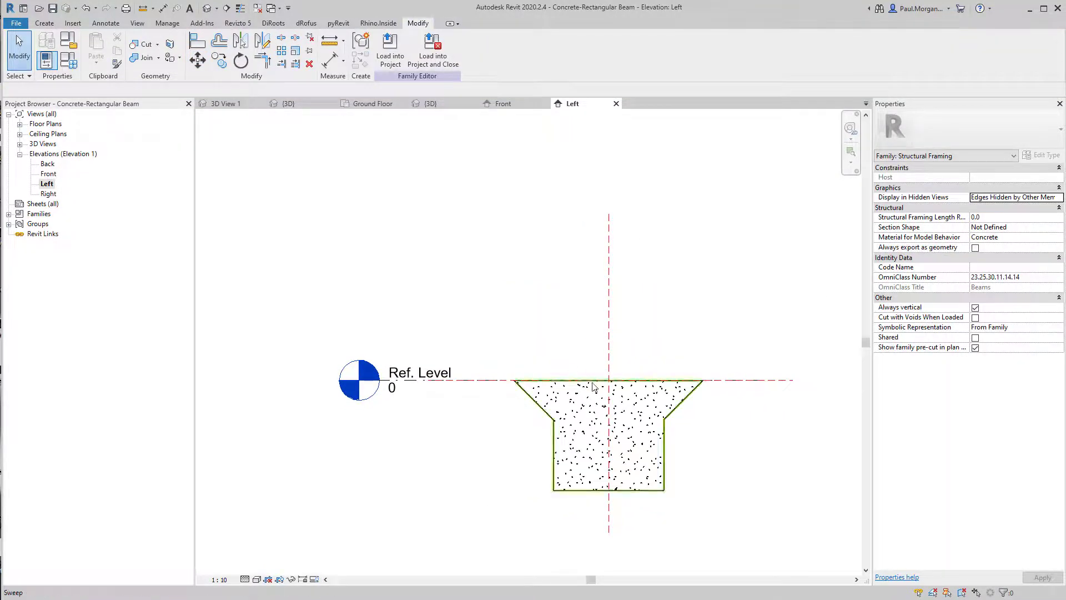
Inspect the repositioned beam profile against the reference level
{"action": "scroll", "coordinate": [601, 387], "scroll_direction": "up", "scroll_amount": 1}
{"action": "scroll", "coordinate": [605, 389], "scroll_direction": "up", "scroll_amount": 2}
{"action": "scroll", "coordinate": [580, 405], "scroll_direction": "down", "scroll_amount": 3}
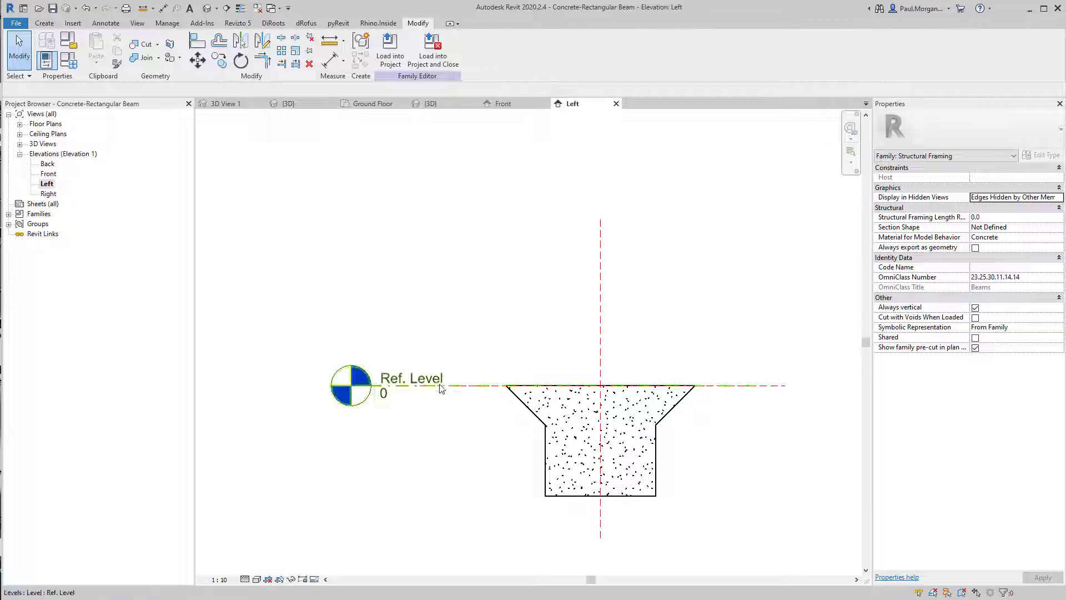
{"action": "left_click", "coordinate": [592, 384]}
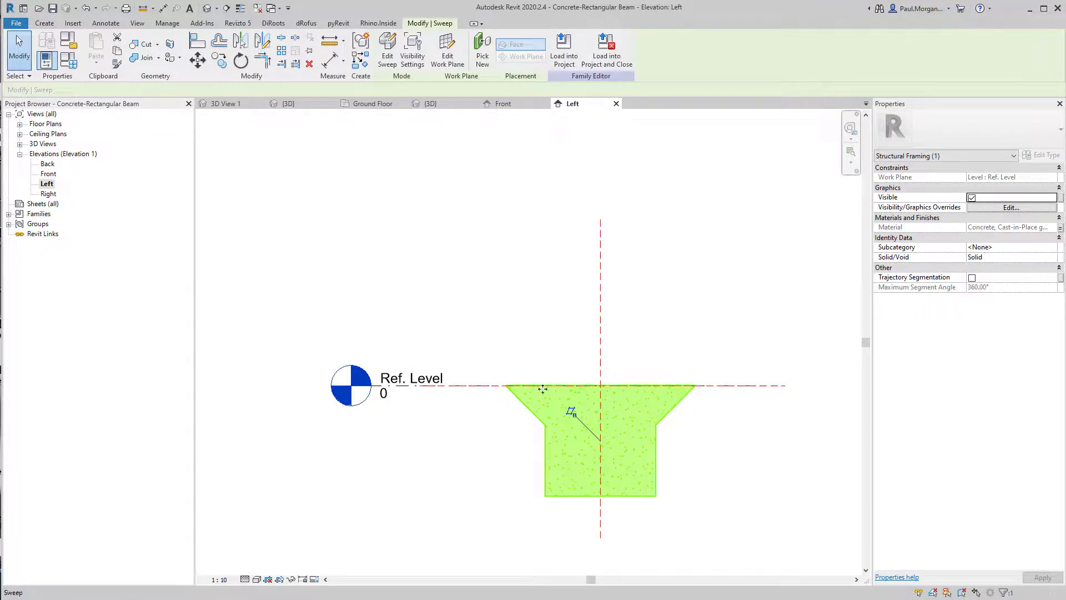
{"action": "left_click", "coordinate": [497, 353]}
{"action": "scroll", "coordinate": [494, 351], "scroll_direction": "down", "scroll_amount": 1}
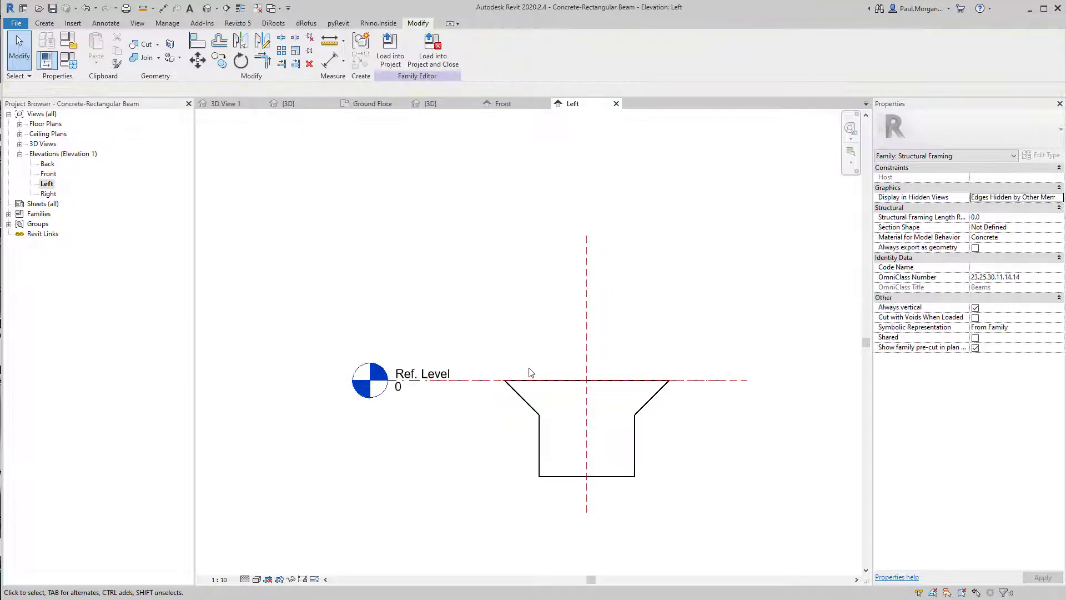
{"action": "middle_click_drag", "start_coordinate": [576, 426], "coordinate": [515, 411]}
{"action": "mouse_move", "coordinate": [609, 493]}
{"action": "middle_mouse_down"}
{"action": "mouse_move", "coordinate": [642, 485]}
{"action": "mouse_move", "coordinate": [642, 466]}
{"action": "middle_mouse_up"}
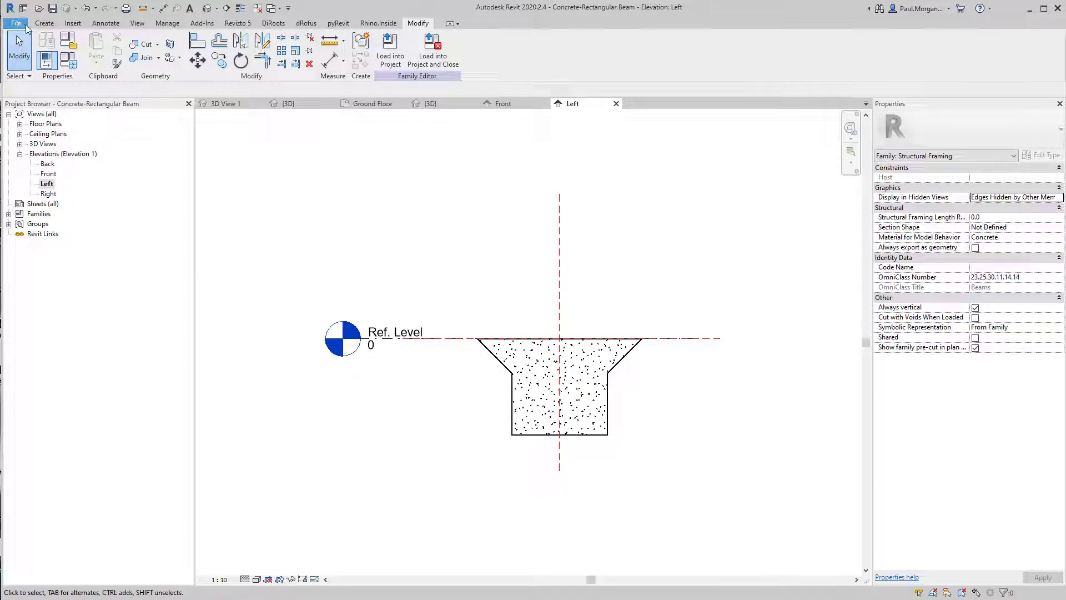
Save the family to the Desktop as SB_350x350mm Concrete Beam
{"action": "left_click", "coordinate": [16, 22]}
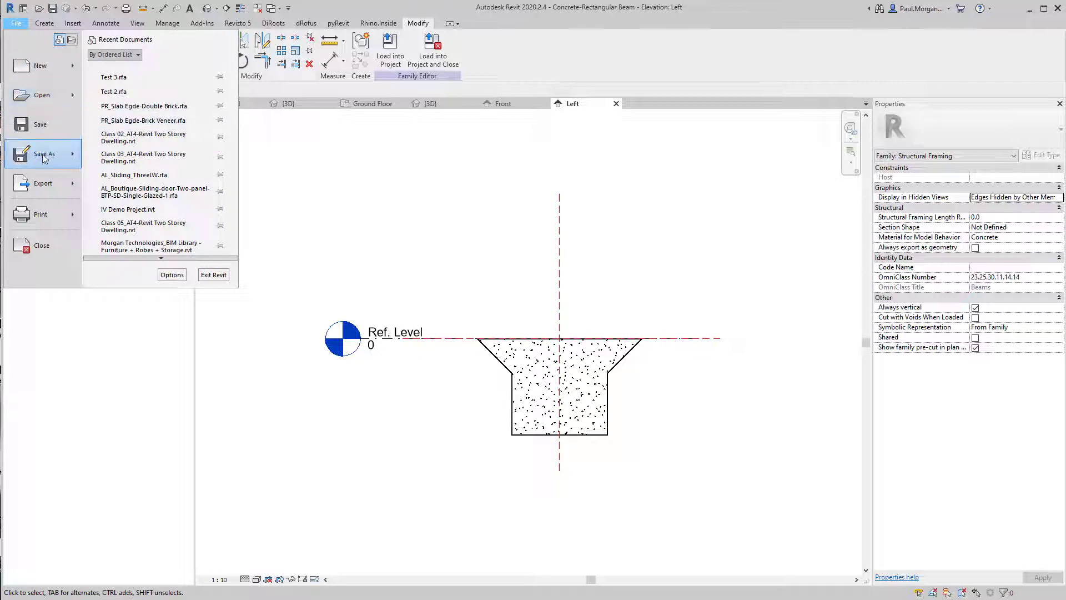
{"action": "mouse_move", "coordinate": [45, 154]}
{"action": "left_click", "coordinate": [130, 143]}
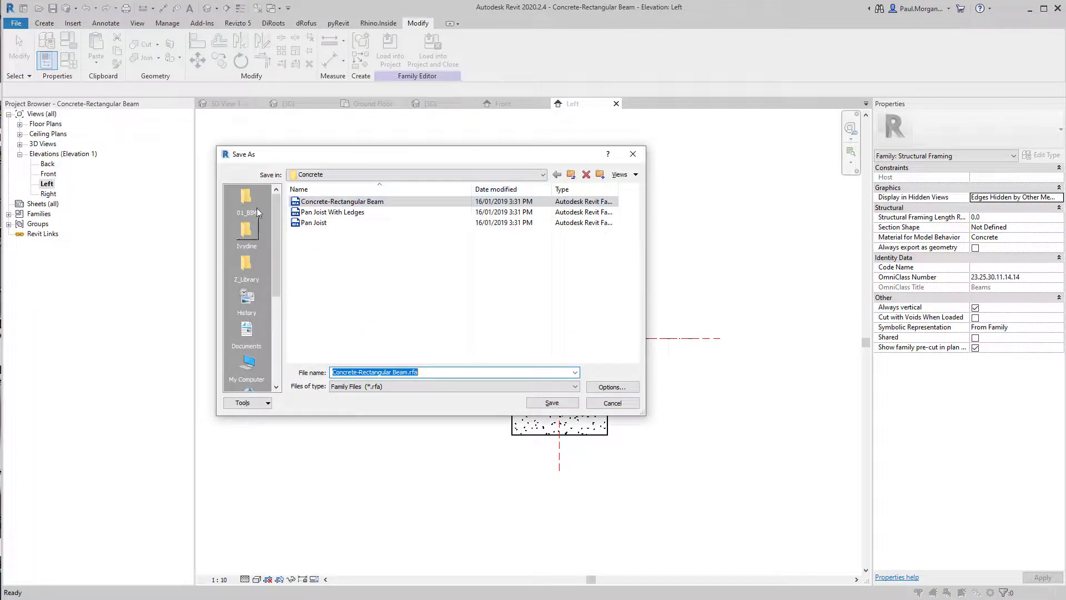
{"action": "left_click", "coordinate": [248, 364]}
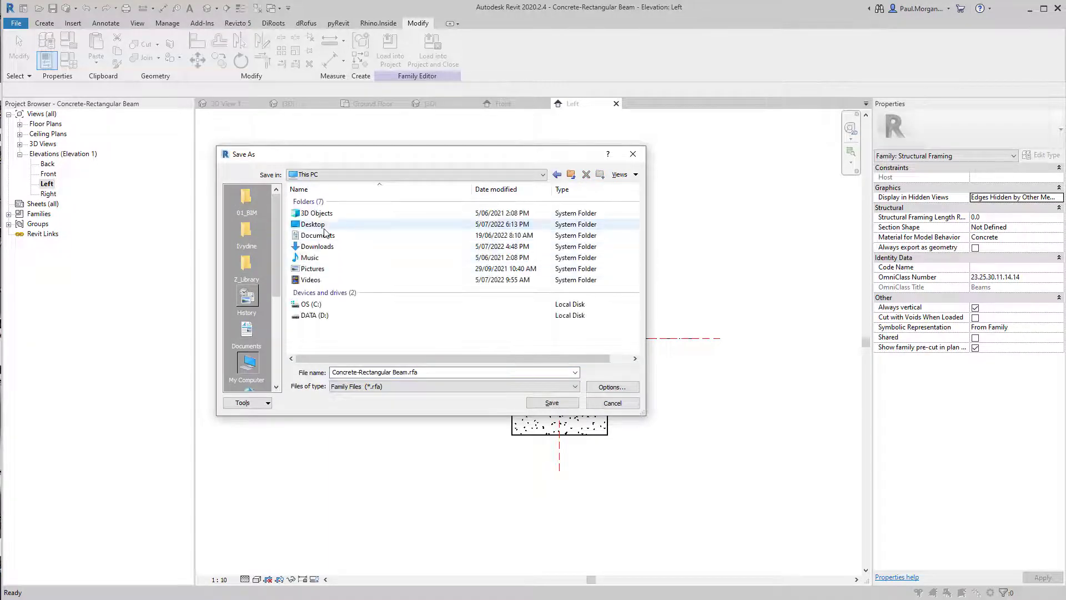
{"action": "double_click", "coordinate": [325, 223]}
{"action": "left_click", "coordinate": [448, 374]}
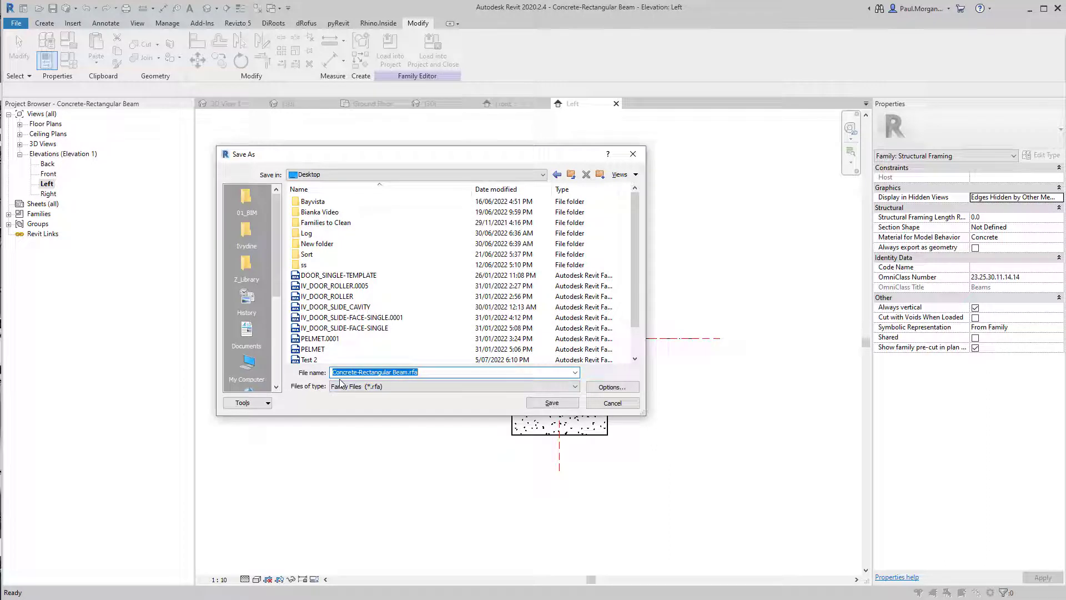
{"action": "type", "text": "SF"}
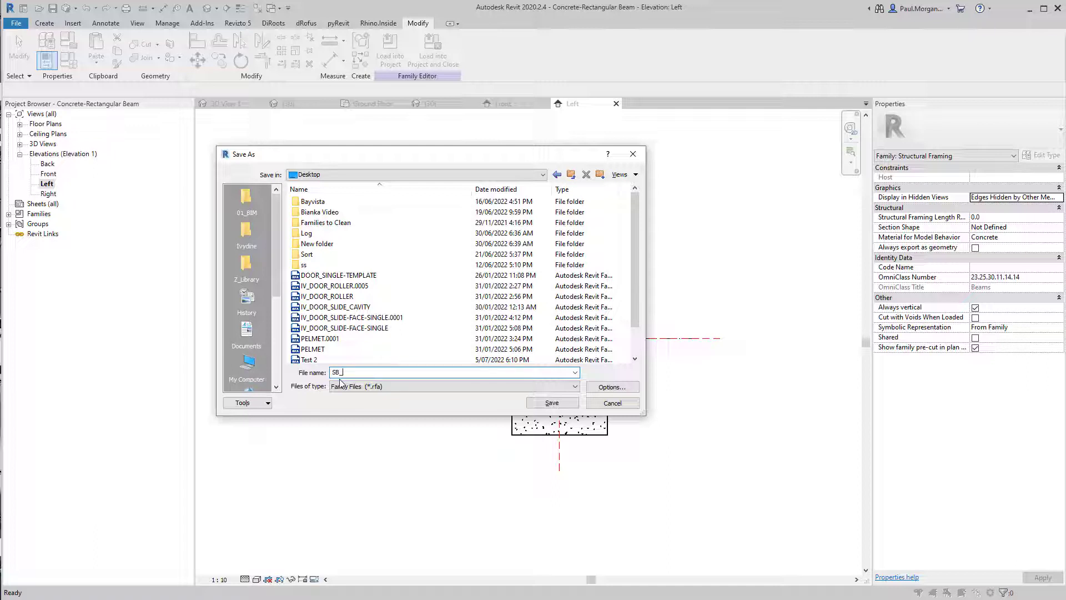
{"action": "type", "text": "_350x350mm Concrete Beam"}
{"action": "left_click", "coordinate": [602, 387]}
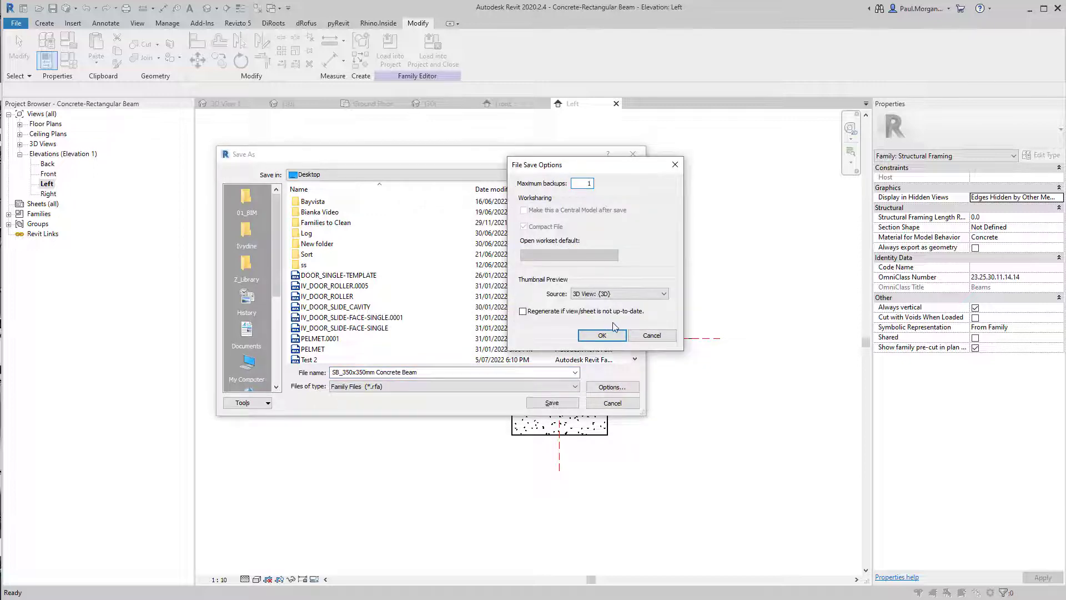
{"action": "left_click", "coordinate": [602, 335]}
{"action": "left_click", "coordinate": [552, 403]}
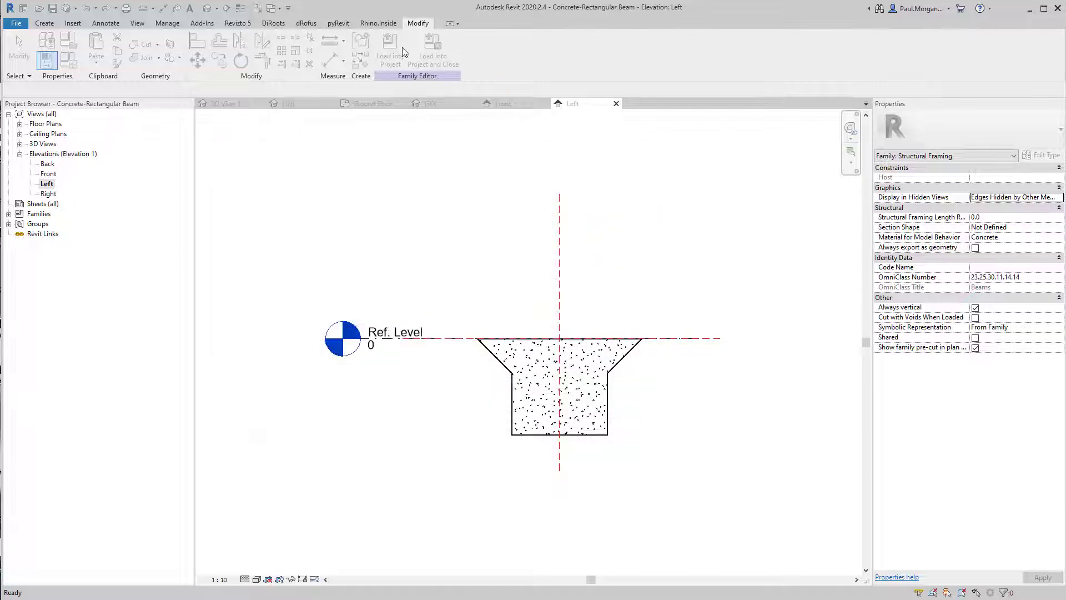
Load the family into the Class 02_AT4-Revit Two Storey Dwelling project
{"action": "left_click", "coordinate": [398, 53]}
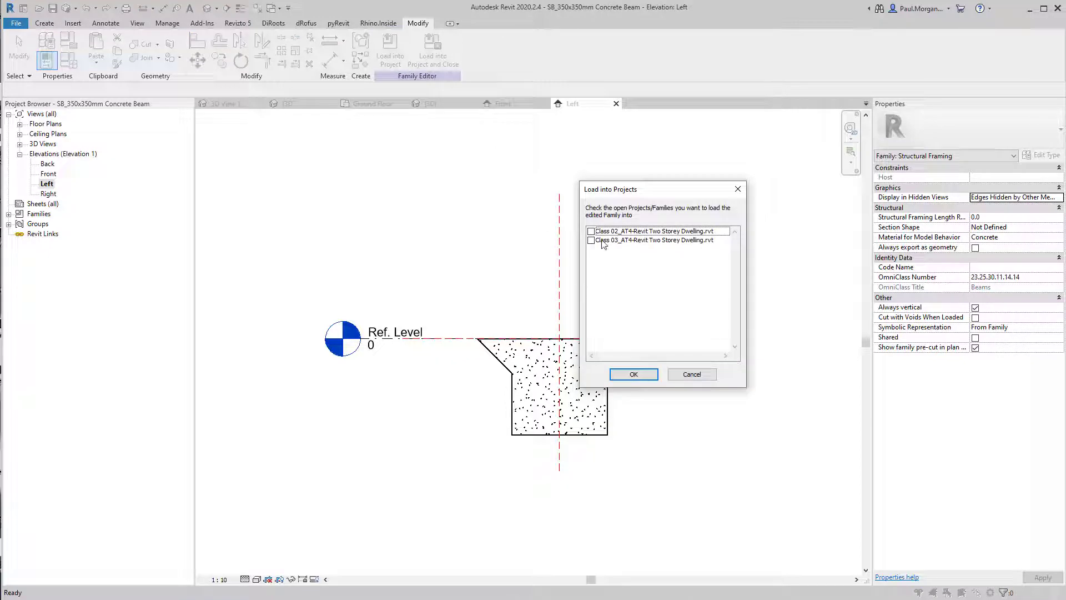
{"action": "left_click", "coordinate": [591, 231]}
{"action": "left_click", "coordinate": [653, 374]}
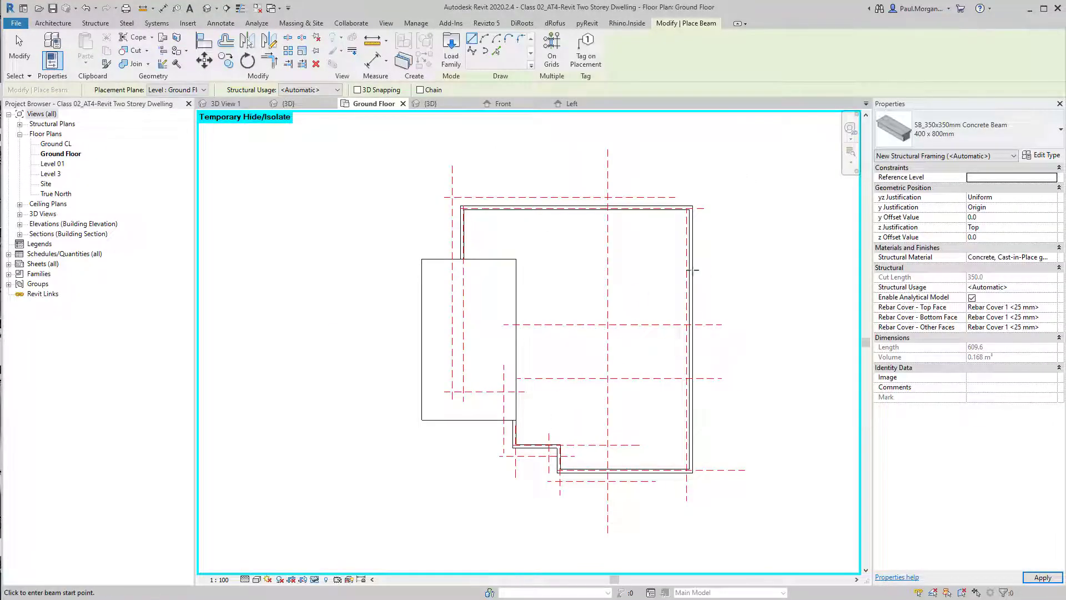
{"action": "key", "text": "Escape"}
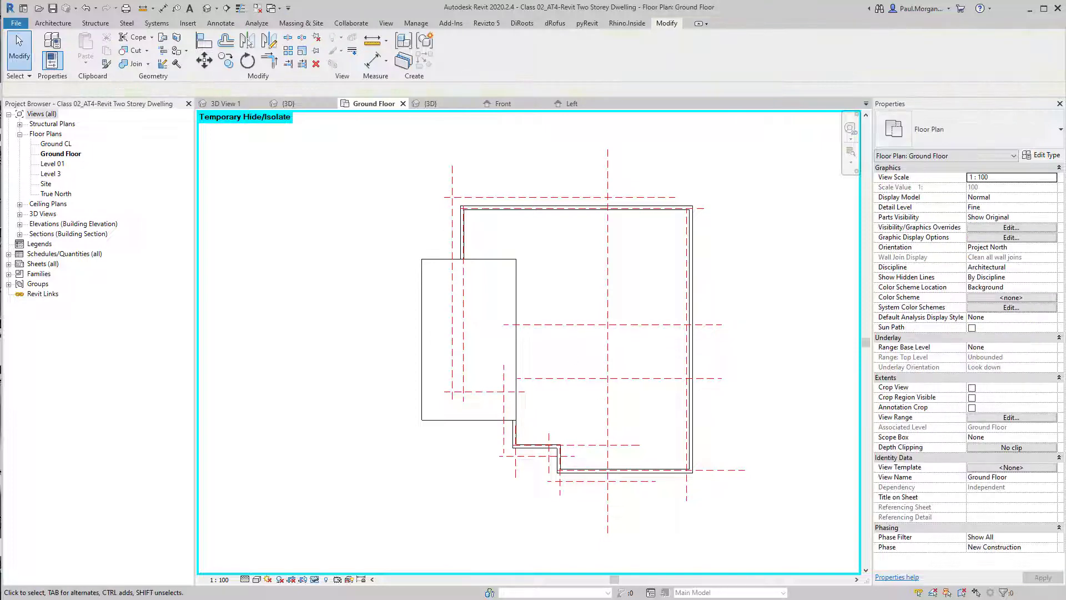
Change the existing beam in the 3D view to the SB_350x350mm Concrete Beam 300 x 600mm type
{"action": "left_click", "coordinate": [206, 9]}
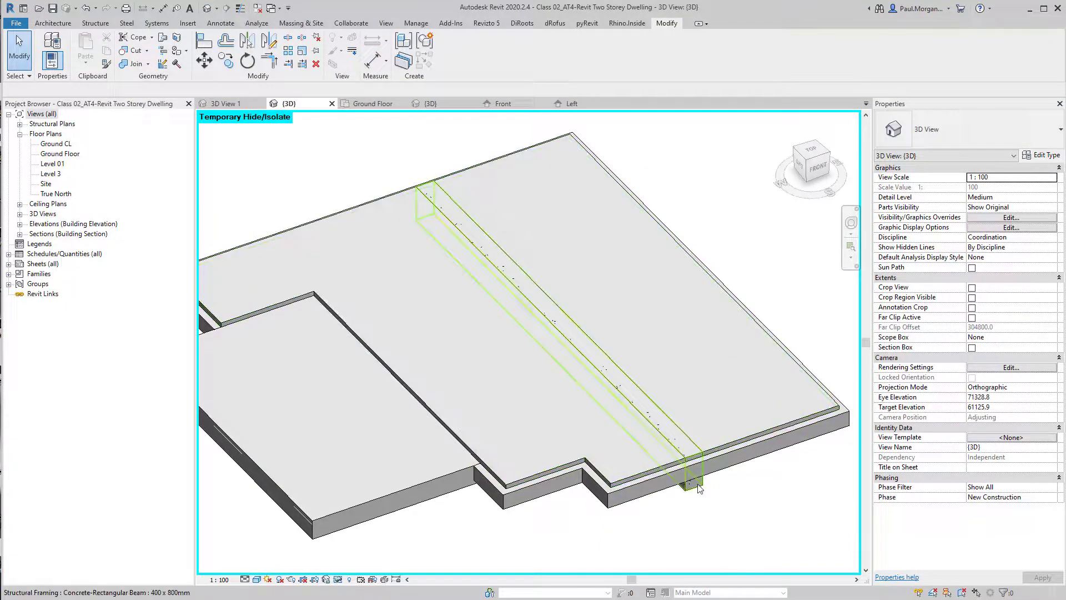
{"action": "left_click", "coordinate": [456, 213]}
{"action": "left_click", "coordinate": [974, 131]}
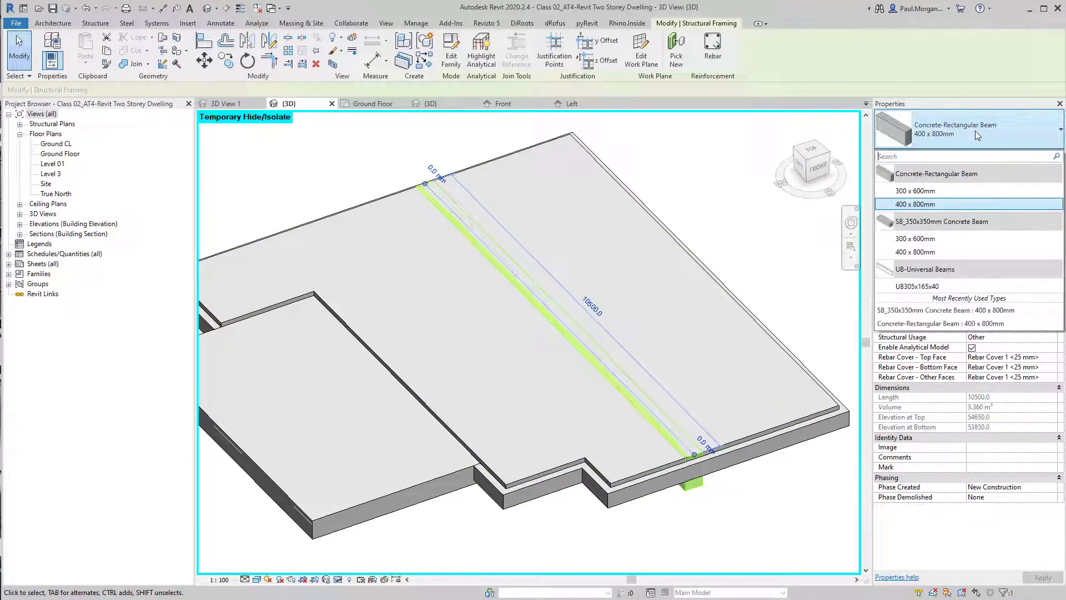
{"action": "left_click", "coordinate": [949, 239]}
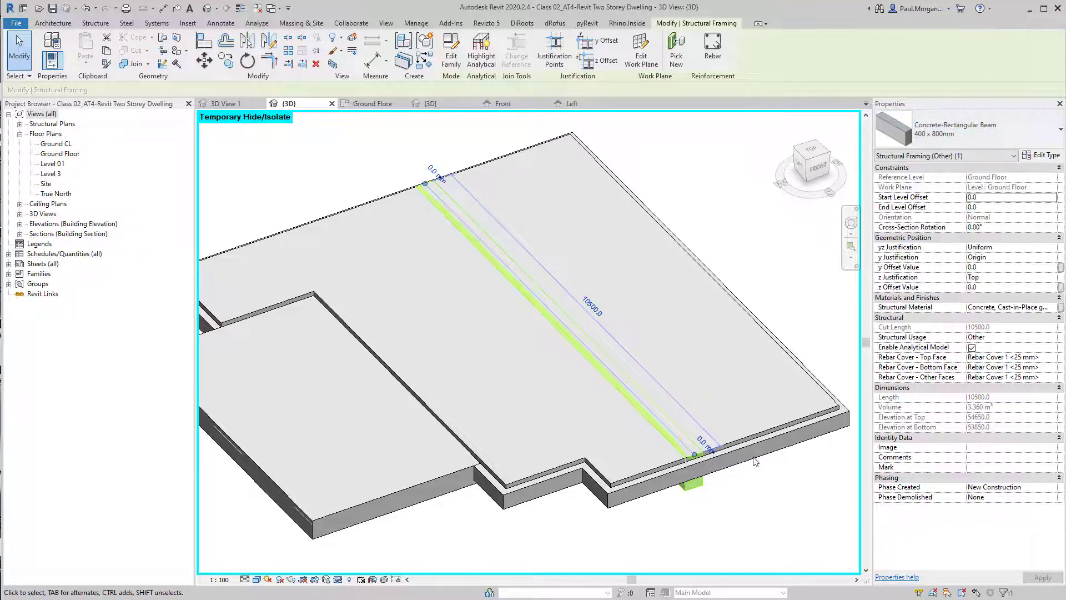
{"action": "key", "text": "Escape"}
{"action": "scroll", "coordinate": [694, 428], "scroll_direction": "up", "scroll_amount": 4}
{"action": "scroll", "coordinate": [694, 432], "scroll_direction": "down", "scroll_amount": 3}
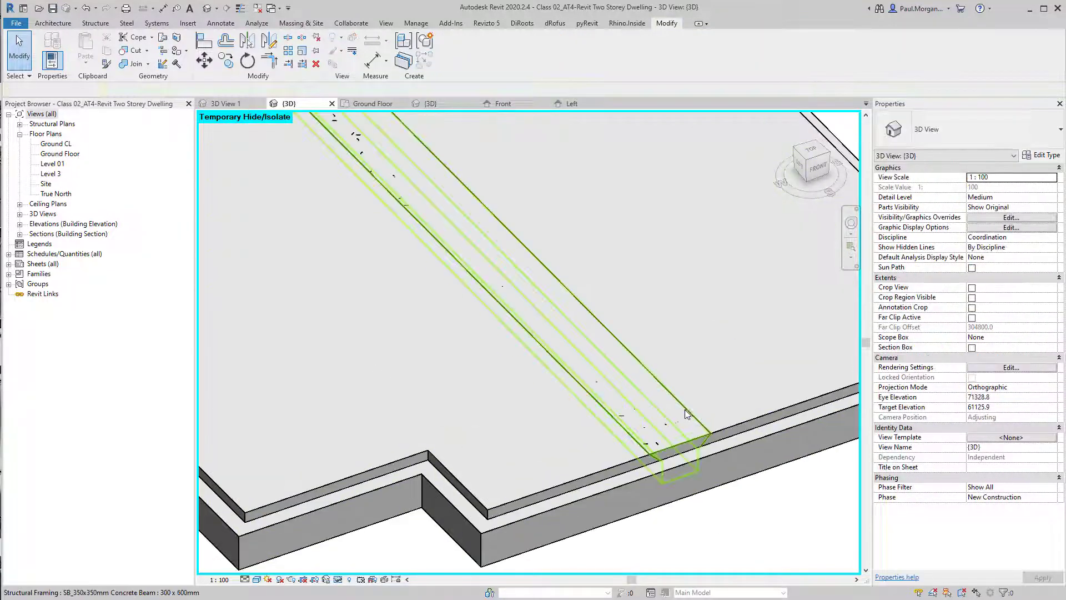
Try to set the beam's start level offset to -100 mm
{"action": "left_click", "coordinate": [684, 409]}
{"action": "middle_click_drag", "start_coordinate": [580, 321], "coordinate": [609, 388]}
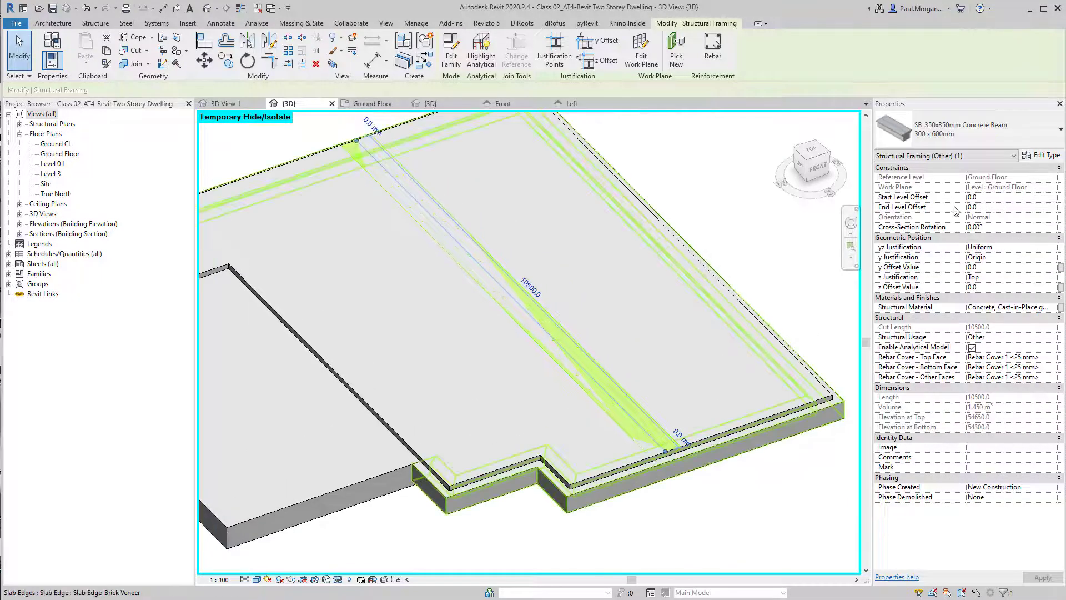
{"action": "left_click", "coordinate": [997, 199]}
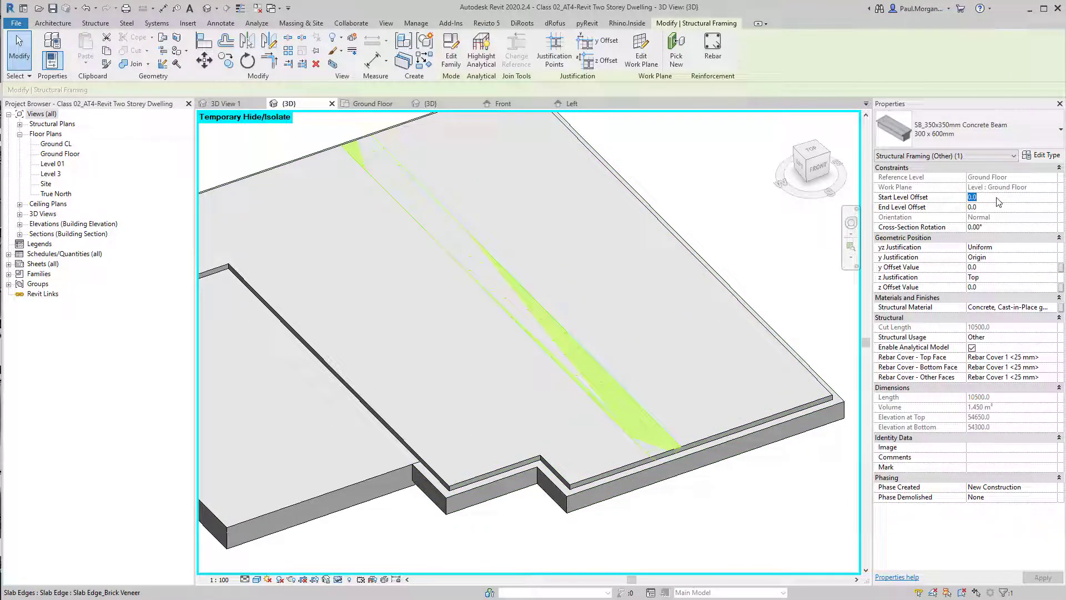
{"action": "type", "text": "-1"}
{"action": "left_click", "coordinate": [1005, 209]}
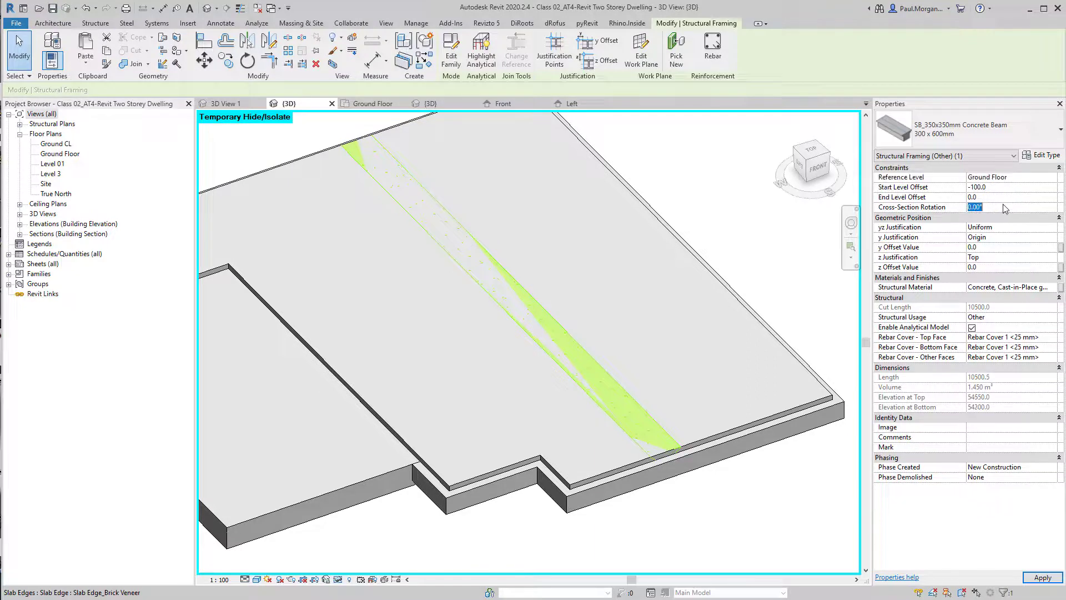
{"action": "left_click", "coordinate": [1010, 198]}
{"action": "left_click", "coordinate": [1013, 189]}
Set the beam's start level offset to -100 mm
{"action": "middle_click_drag", "start_coordinate": [578, 515], "coordinate": [713, 422], "text": "shift"}
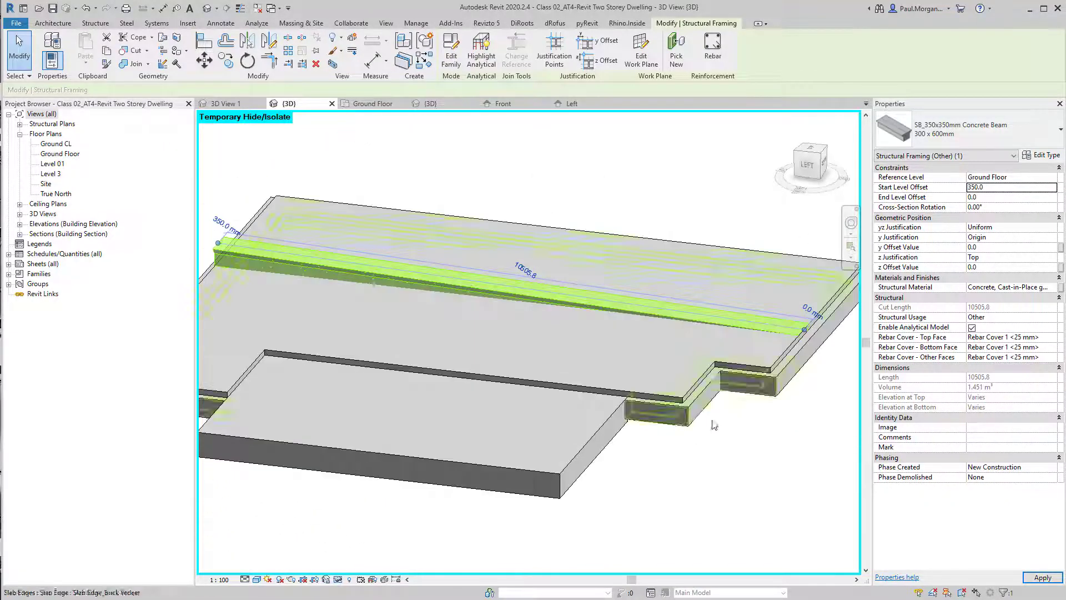
{"action": "left_click", "coordinate": [728, 489]}
{"action": "mouse_move", "coordinate": [729, 492]}
{"action": "middle_mouse_down", "text": "shift"}
{"action": "mouse_move", "coordinate": [744, 497]}
{"action": "mouse_move", "coordinate": [716, 502]}
{"action": "middle_mouse_up", "text": "shift"}
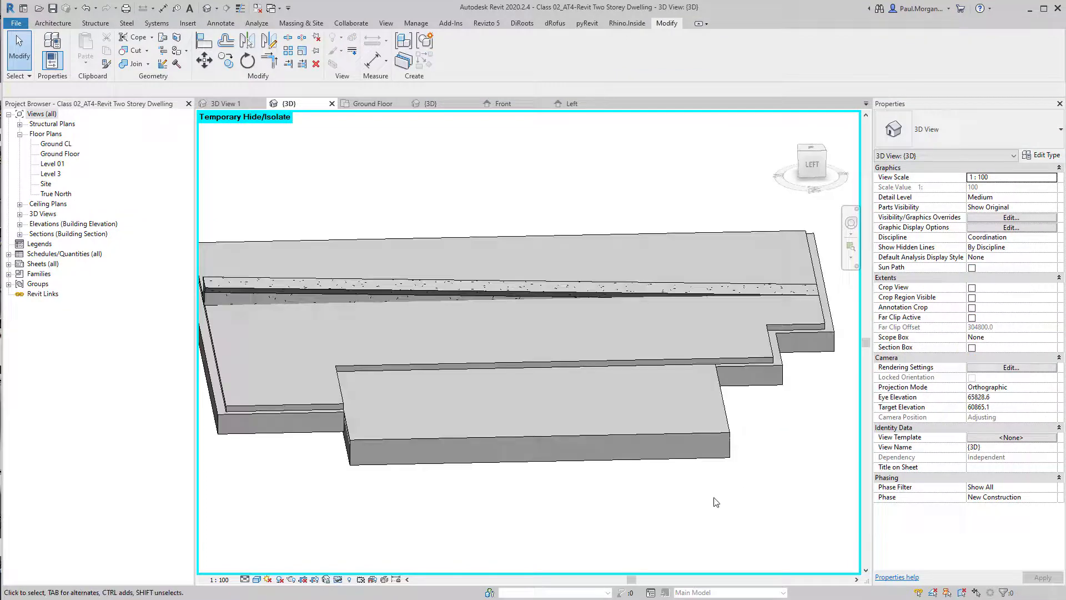
{"action": "middle_click_drag", "start_coordinate": [759, 466], "coordinate": [732, 516], "text": "shift"}
{"action": "left_click", "coordinate": [473, 296]}
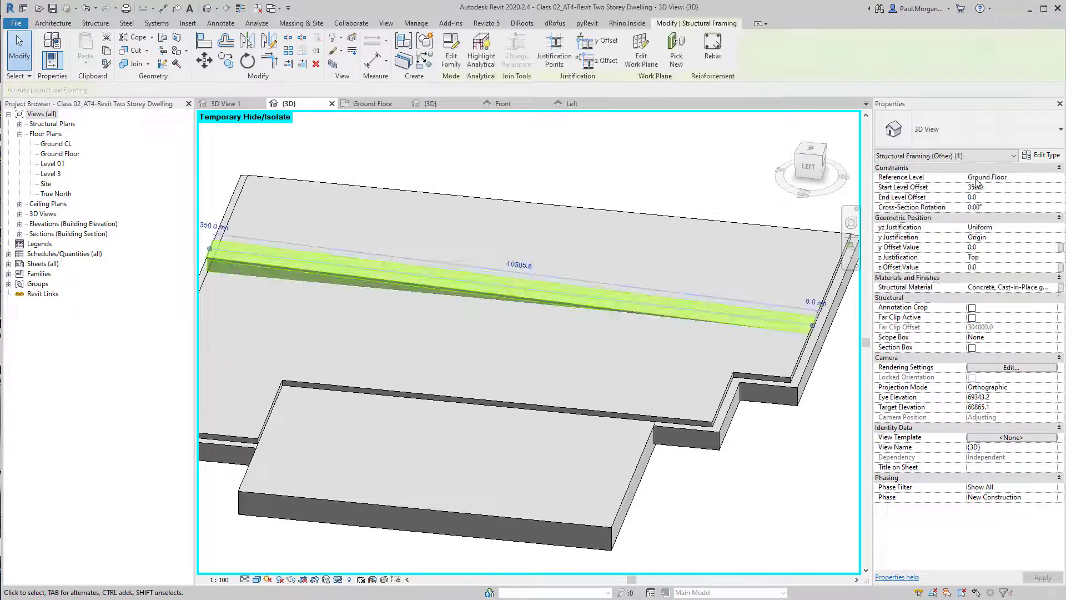
{"action": "left_click", "coordinate": [1007, 189]}
{"action": "type", "text": "-100"}
{"action": "key", "text": "Tab"}
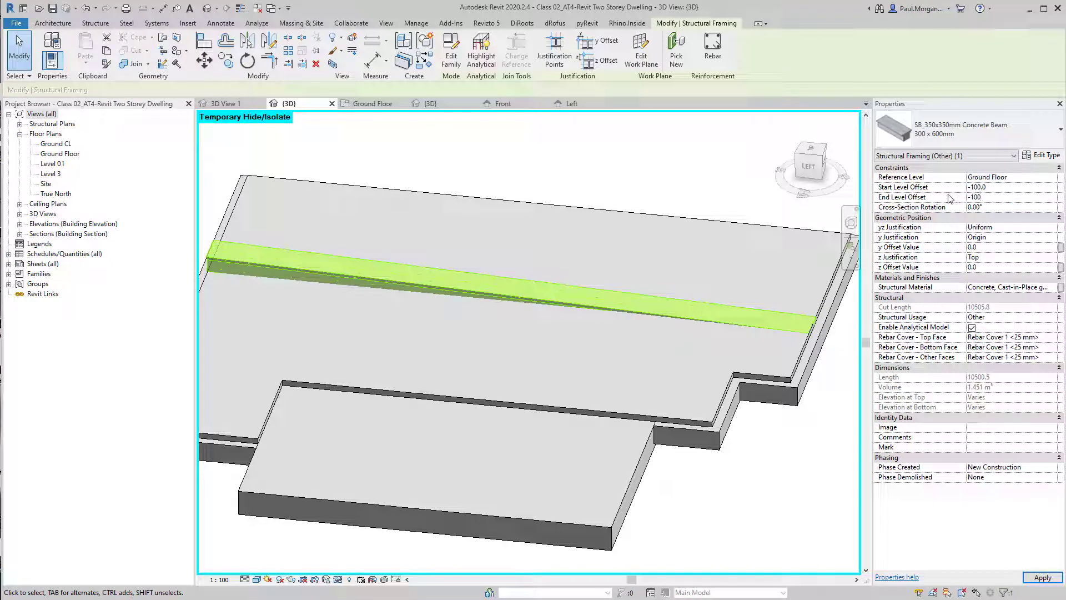
Set the beam's end level offset to -100 mm
{"action": "type", "text": "-100"}
{"action": "left_click", "coordinate": [1005, 217]}
Try rotating the beam's cross-section to 45°, then return it to 0°
{"action": "left_click", "coordinate": [1013, 211]}
{"action": "type", "text": "4"}
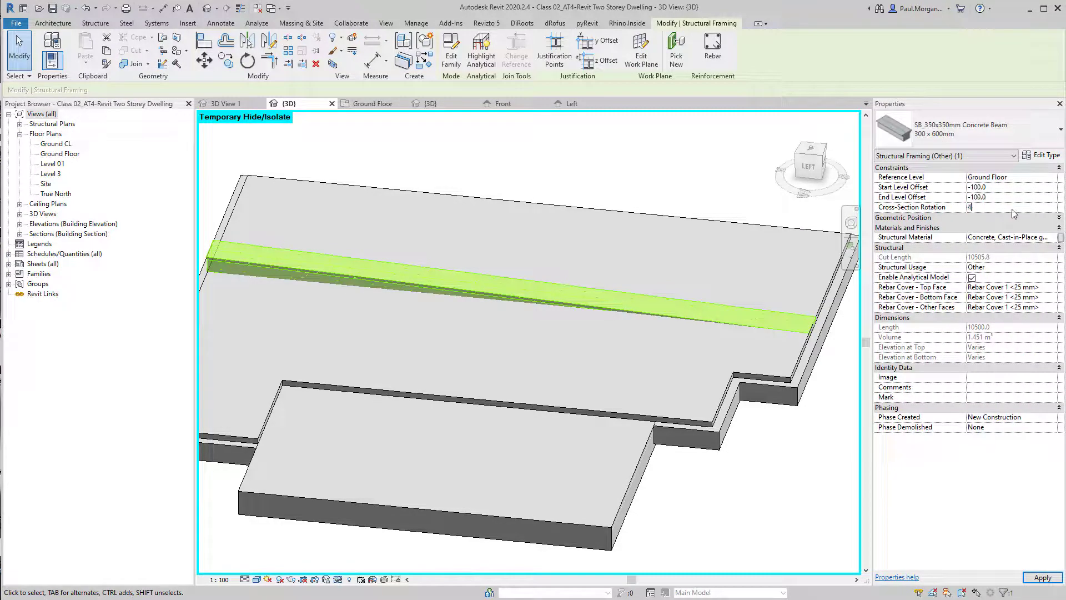
{"action": "type", "text": "5"}
{"action": "middle_click_drag", "start_coordinate": [657, 498], "coordinate": [583, 438], "text": "shift"}
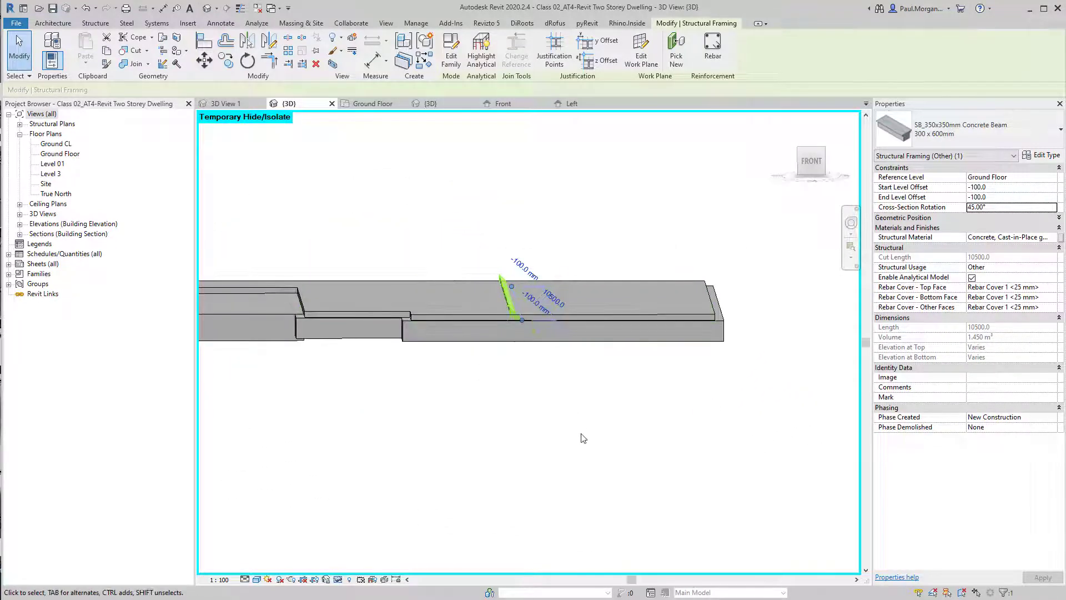
{"action": "left_click", "coordinate": [1012, 208]}
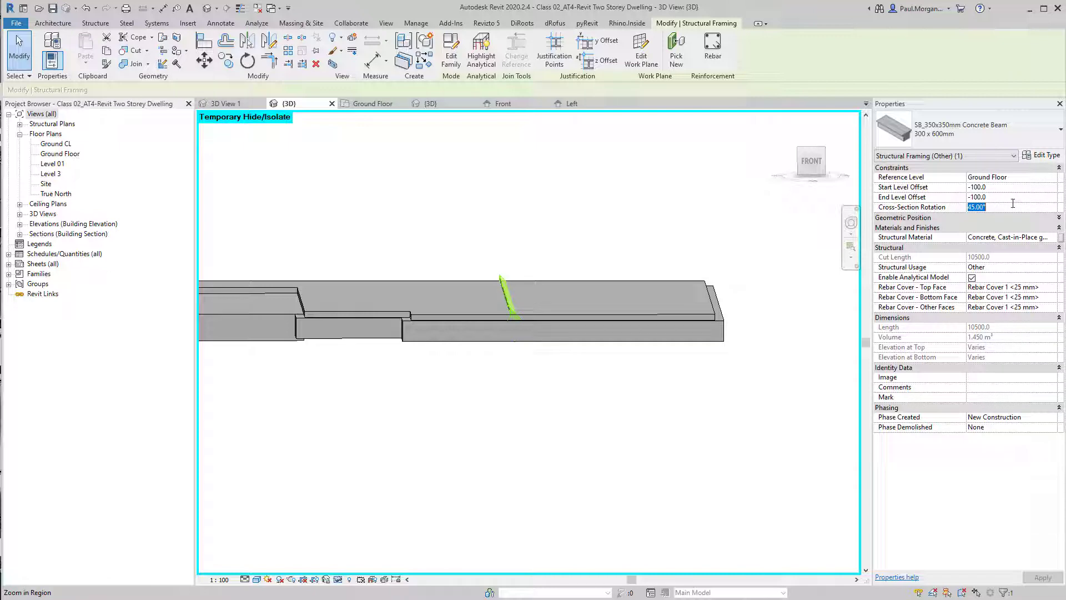
{"action": "left_click", "coordinate": [429, 468]}
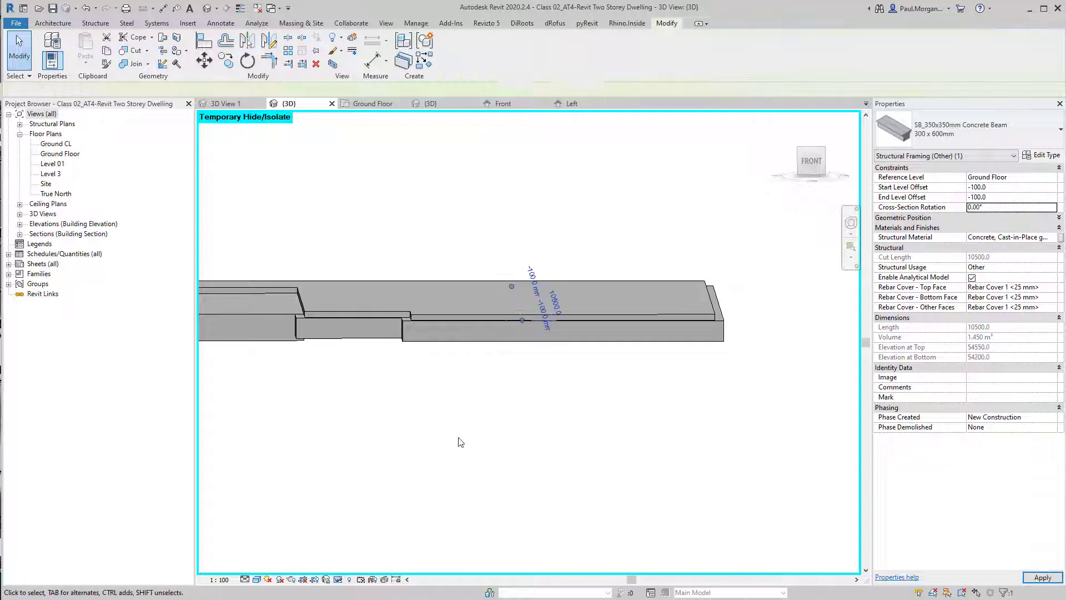
Rename the selected beam's type to 350x350mm
{"action": "middle_click_drag", "start_coordinate": [593, 389], "coordinate": [517, 298], "text": "shift"}
{"action": "left_click", "coordinate": [594, 432]}
{"action": "middle_click_drag", "start_coordinate": [495, 349], "coordinate": [549, 364], "text": "shift"}
{"action": "scroll", "coordinate": [491, 368], "scroll_direction": "down", "scroll_amount": 4}
{"action": "left_click", "coordinate": [622, 423]}
{"action": "scroll", "coordinate": [547, 374], "scroll_direction": "up", "scroll_amount": 2}
{"action": "middle_click_drag", "start_coordinate": [380, 278], "coordinate": [611, 308]}
{"action": "scroll", "coordinate": [426, 328], "scroll_direction": "up", "scroll_amount": 3}
{"action": "left_click", "coordinate": [538, 363]}
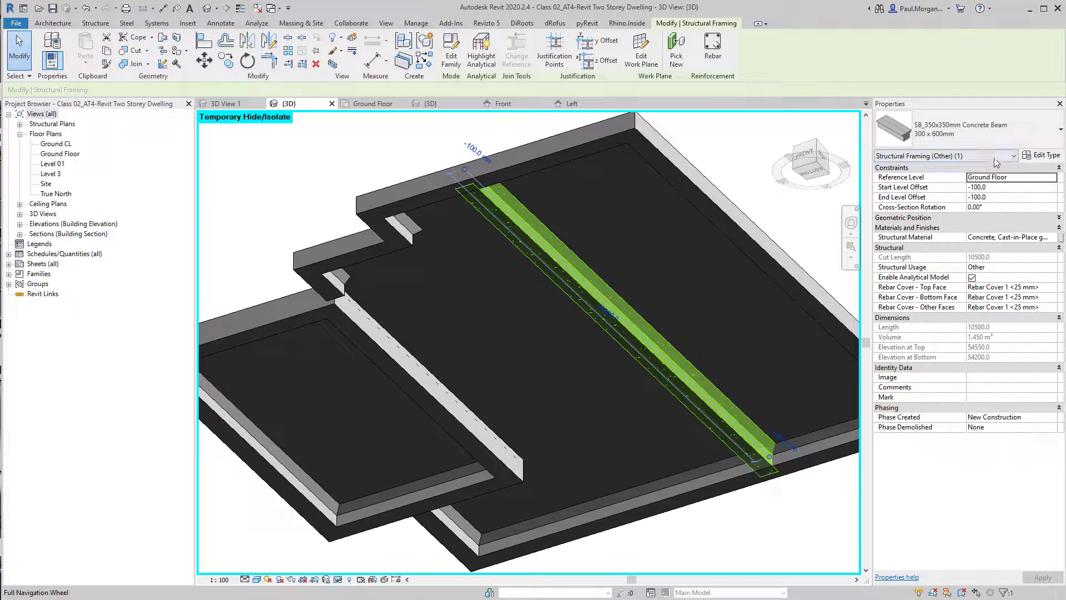
{"action": "left_click", "coordinate": [1040, 156]}
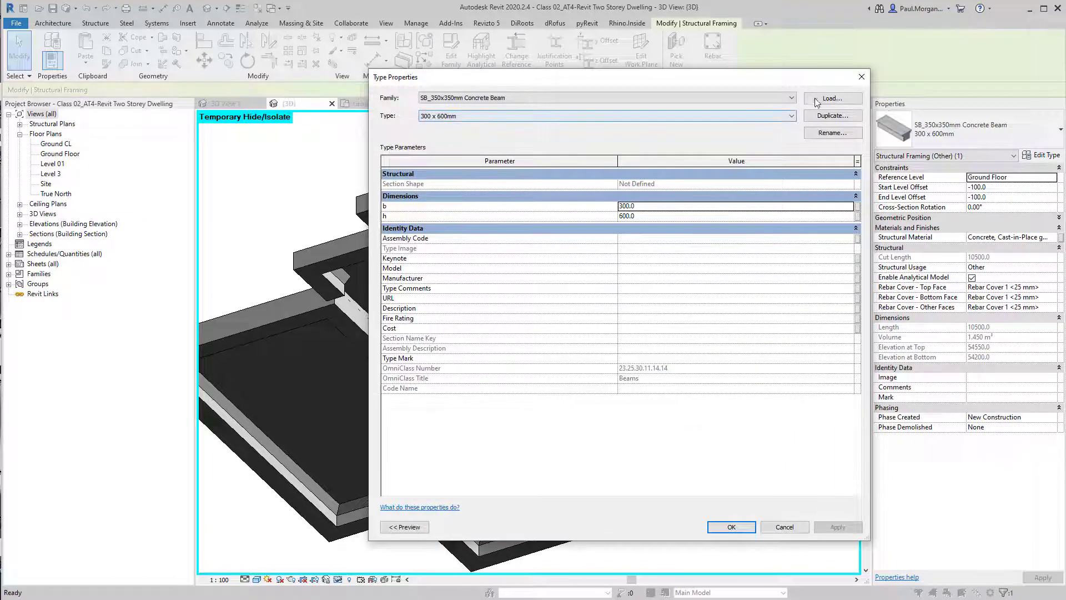
{"action": "left_click", "coordinate": [831, 133]}
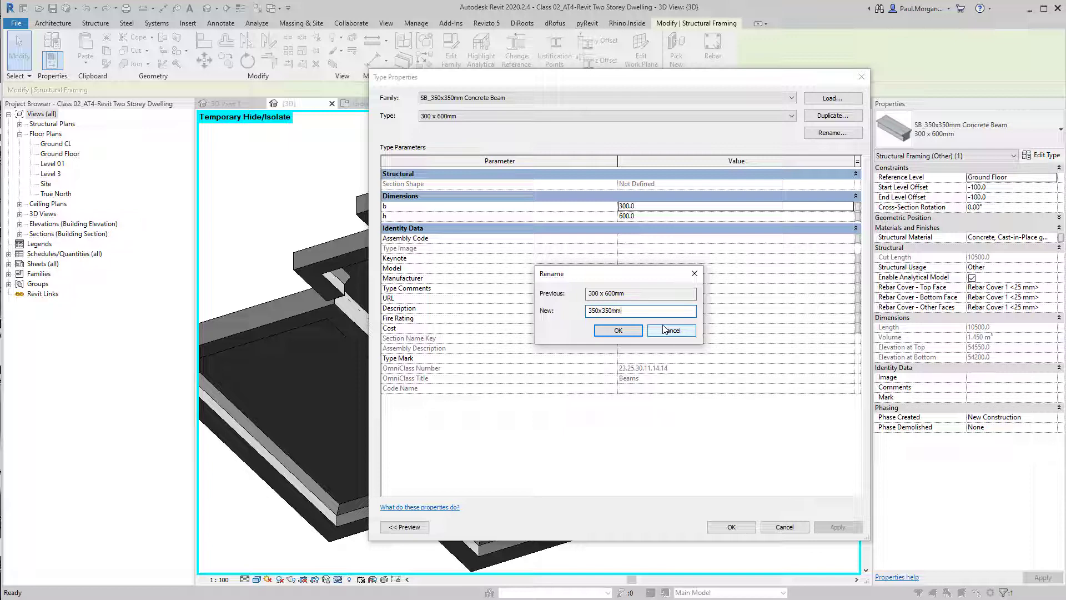
{"action": "key", "text": "Return"}
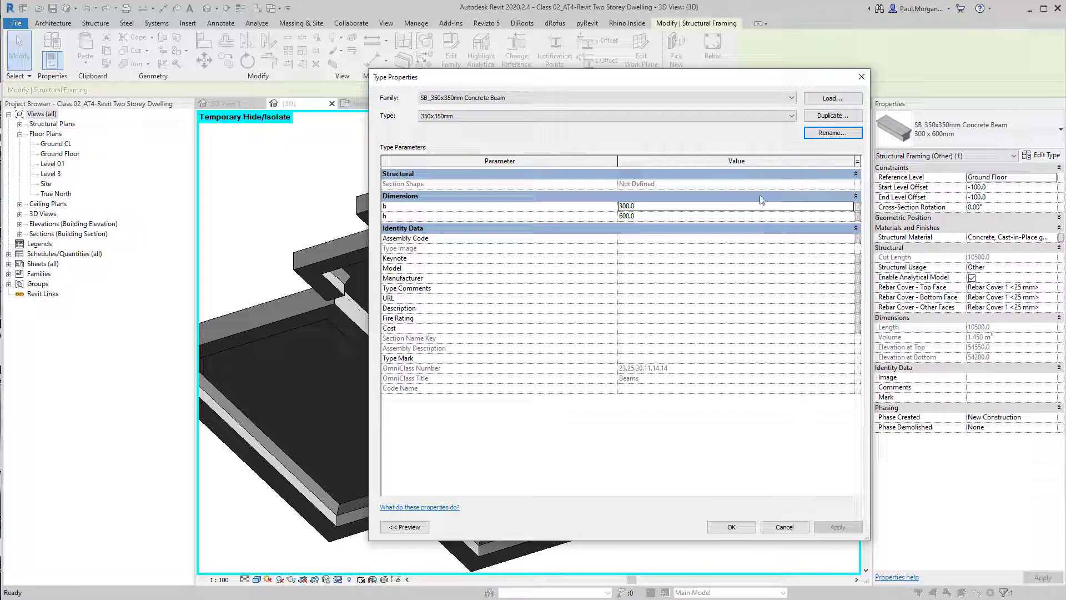
{"action": "left_click", "coordinate": [732, 527]}
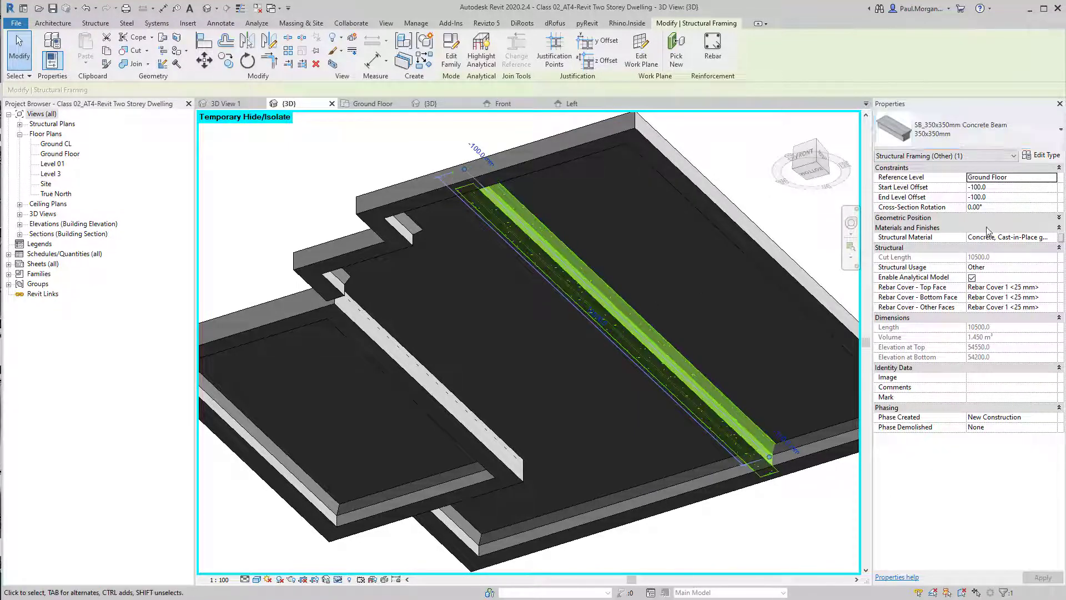
Set the beam's structural material to Concrete, Cast In Situ
{"action": "left_click", "coordinate": [1025, 220]}
{"action": "left_click", "coordinate": [1057, 289]}
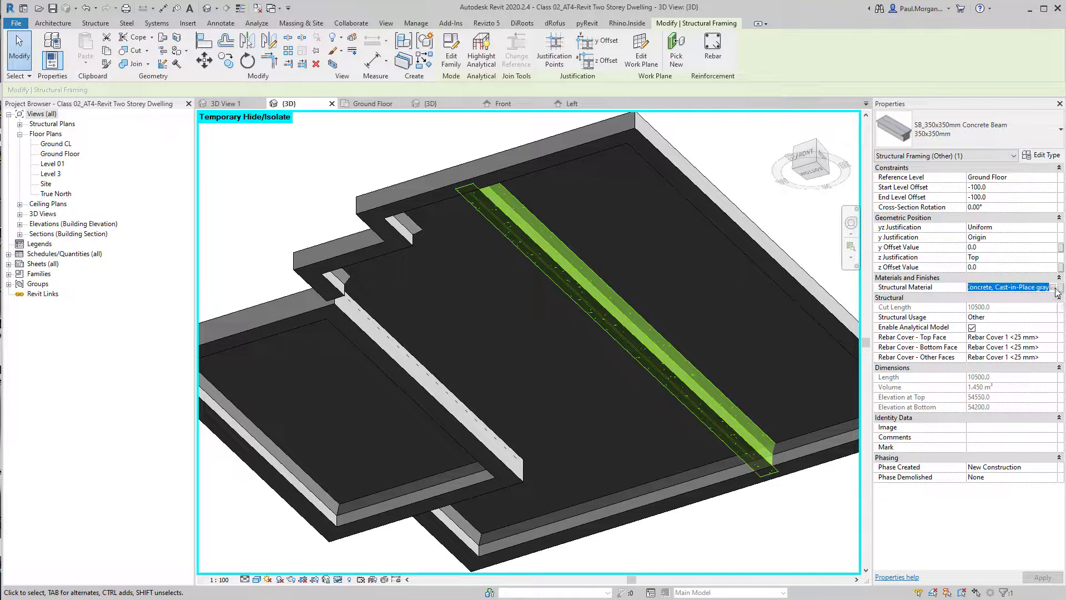
{"action": "left_click", "coordinate": [1054, 288]}
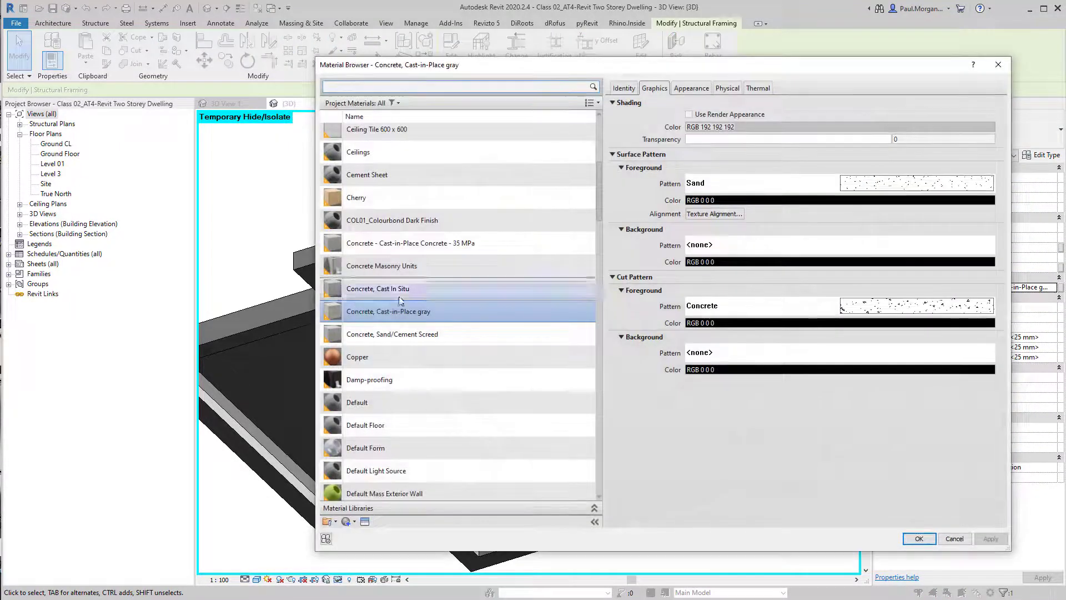
{"action": "left_click", "coordinate": [368, 288]}
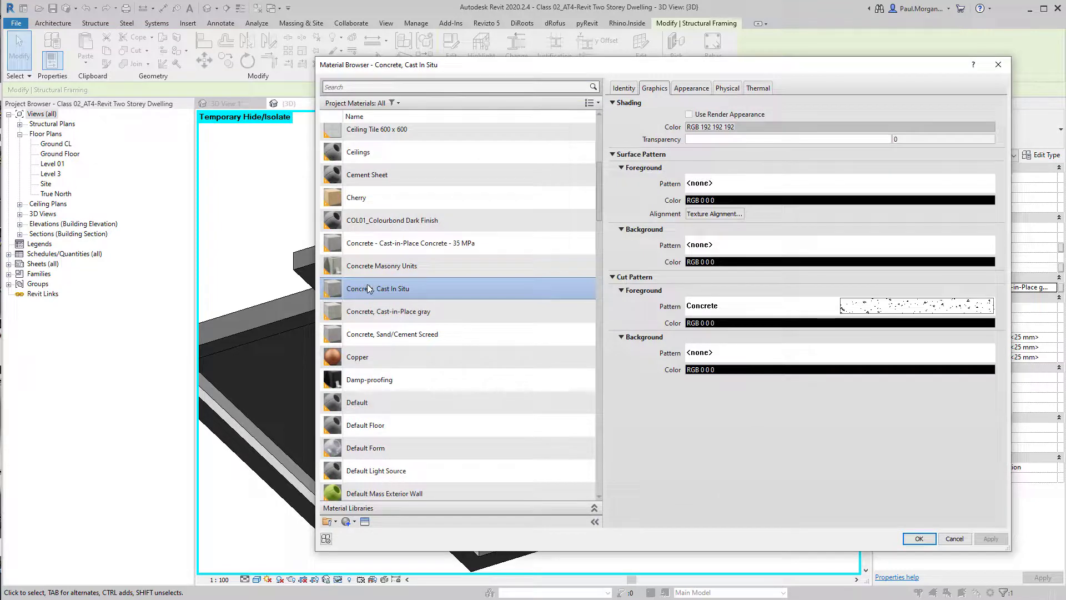
{"action": "left_click", "coordinate": [371, 313]}
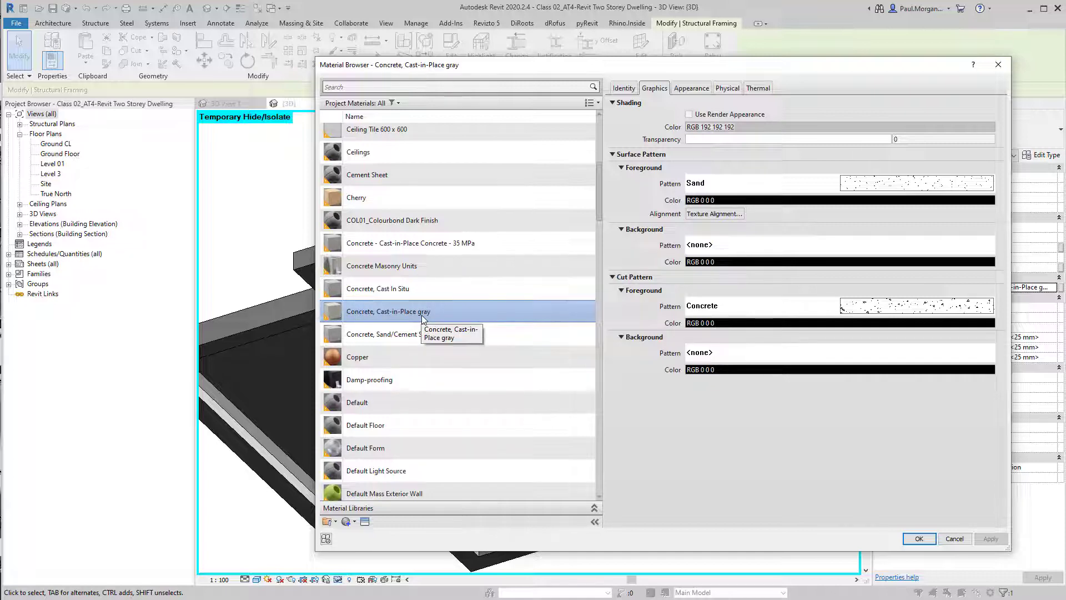
{"action": "left_click", "coordinate": [399, 292]}
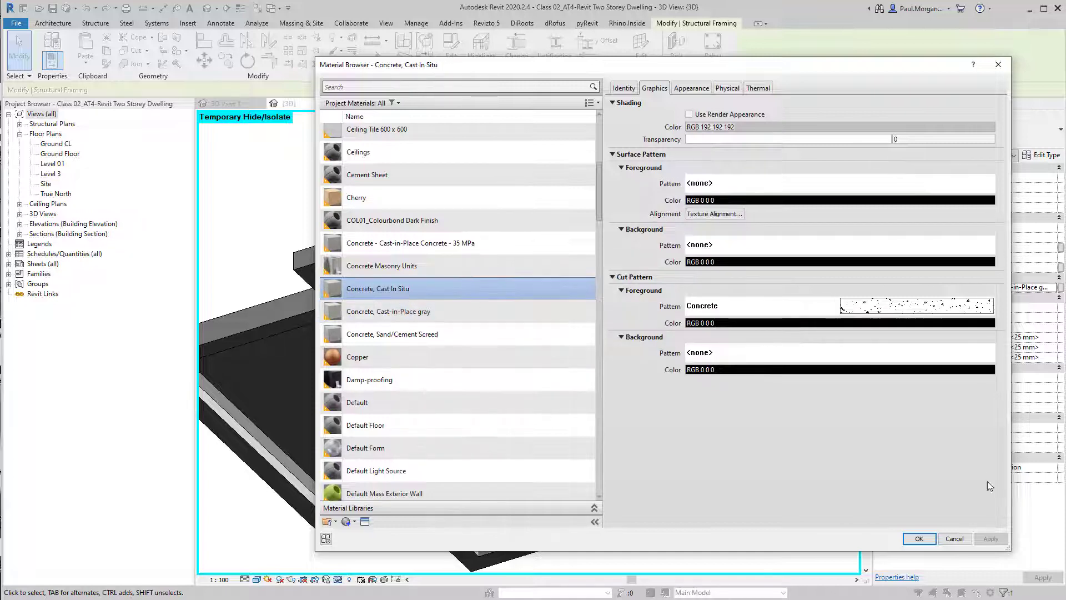
{"action": "left_click", "coordinate": [934, 538]}
{"action": "key", "text": "Escape"}
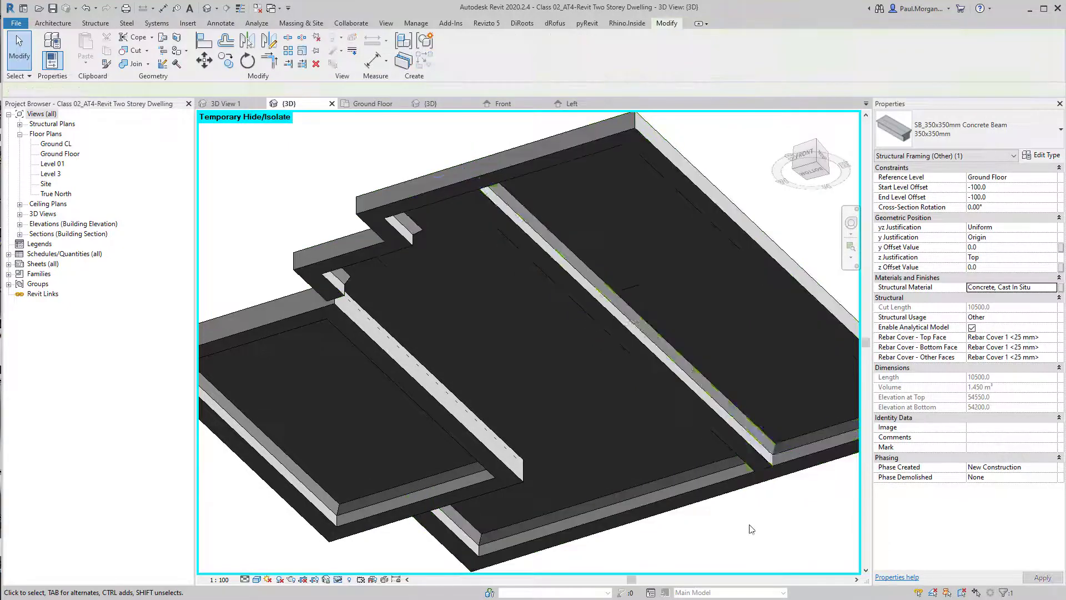
Orbit the 3D view to inspect the beam's position relative to the slab and slab edges
{"action": "left_click", "coordinate": [530, 228]}
{"action": "middle_click_drag", "start_coordinate": [529, 228], "coordinate": [410, 248], "text": "shift"}
{"action": "left_click", "coordinate": [369, 321]}
{"action": "left_click", "coordinate": [323, 200]}
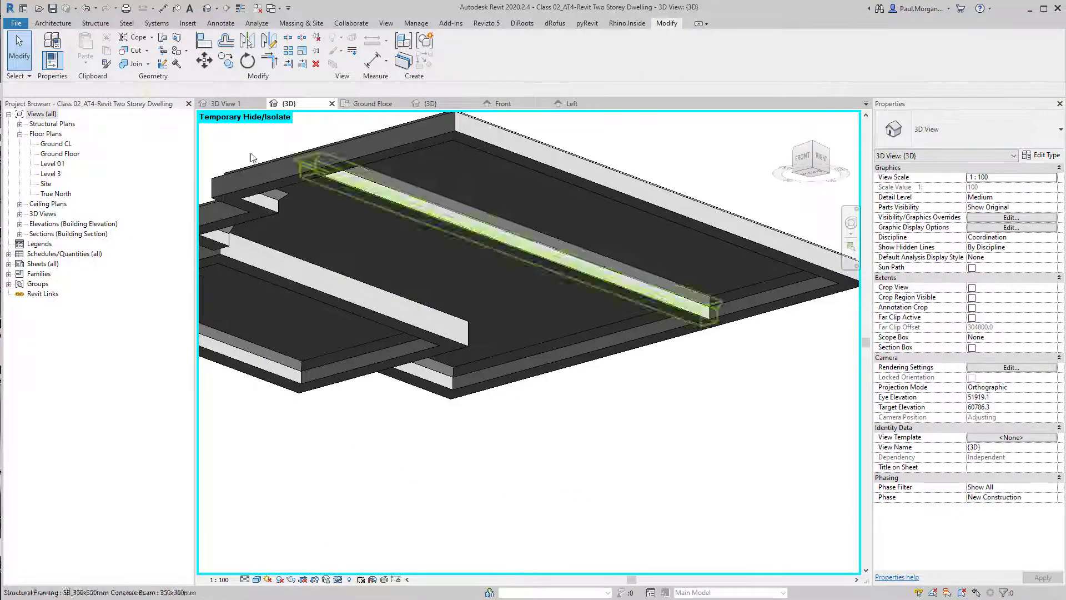
{"action": "left_click", "coordinate": [134, 63]}
{"action": "left_click", "coordinate": [364, 157]}
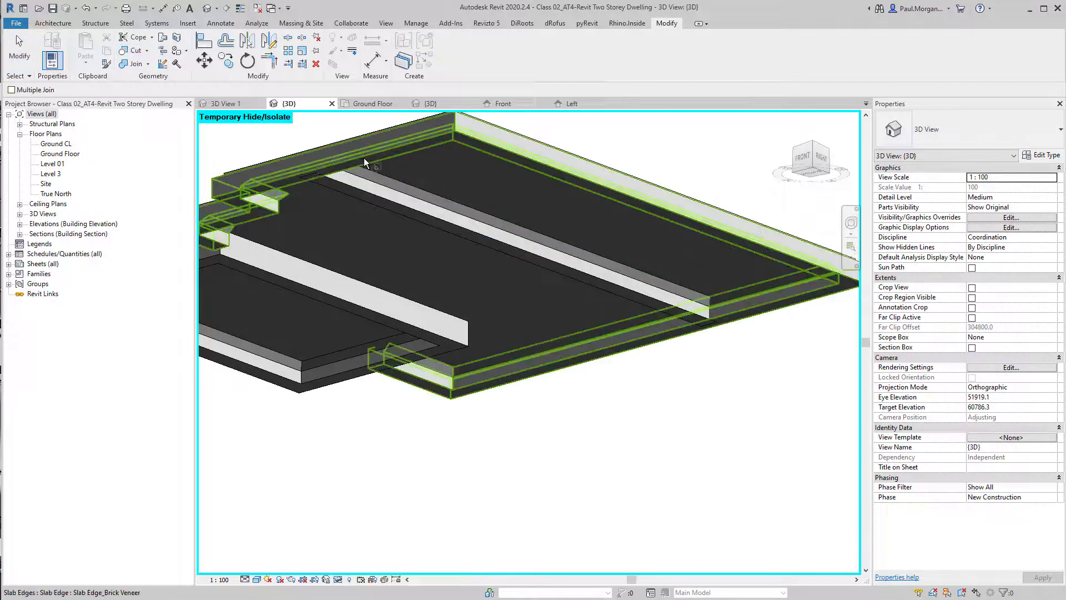
{"action": "left_click", "coordinate": [352, 187]}
{"action": "middle_click_drag", "start_coordinate": [708, 408], "coordinate": [684, 418]}
{"action": "key", "text": "Escape"}
{"action": "scroll", "coordinate": [684, 419], "scroll_direction": "down", "scroll_amount": 1}
{"action": "middle_click_drag", "start_coordinate": [596, 427], "coordinate": [619, 375], "text": "shift"}
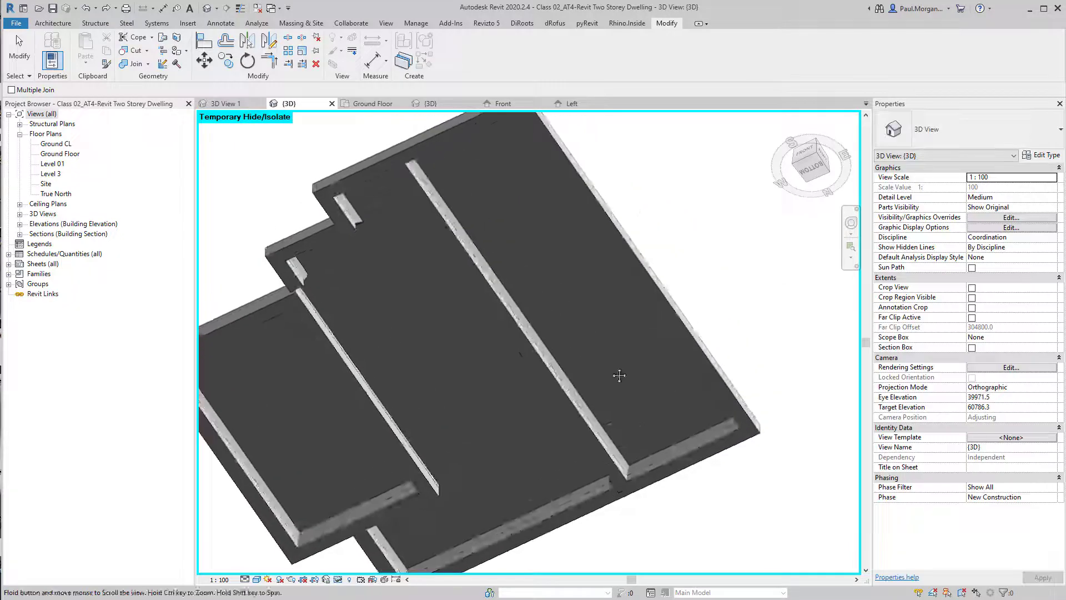
{"action": "key", "text": "Escape"}
{"action": "left_click", "coordinate": [554, 381]}
{"action": "middle_click_drag", "start_coordinate": [433, 245], "coordinate": [433, 273], "text": "shift"}
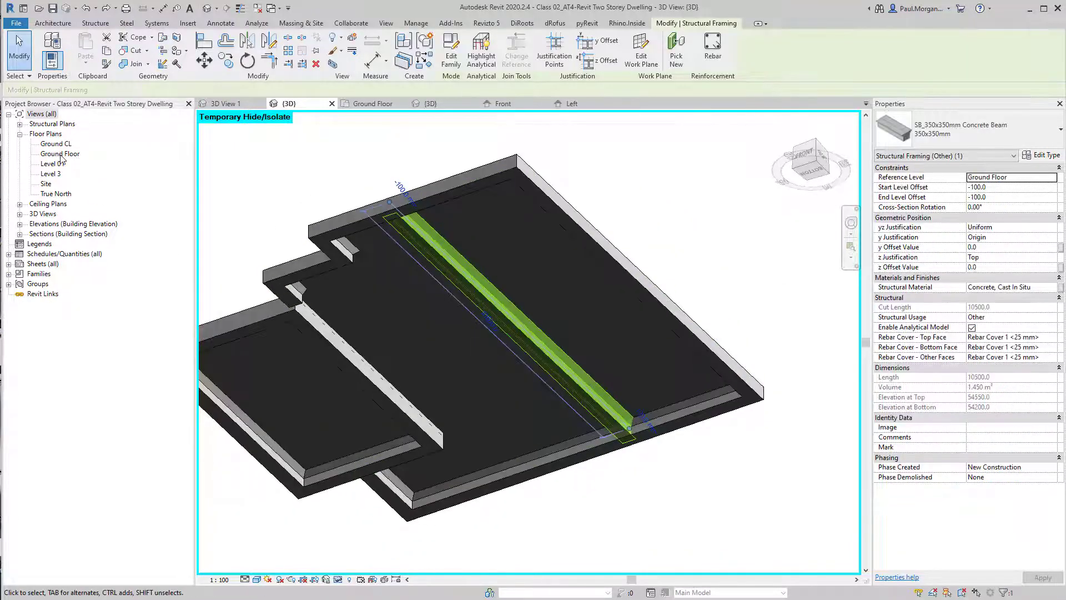
Open the Ground Floor plan and set its detail level to Fine
{"action": "double_click", "coordinate": [60, 154]}
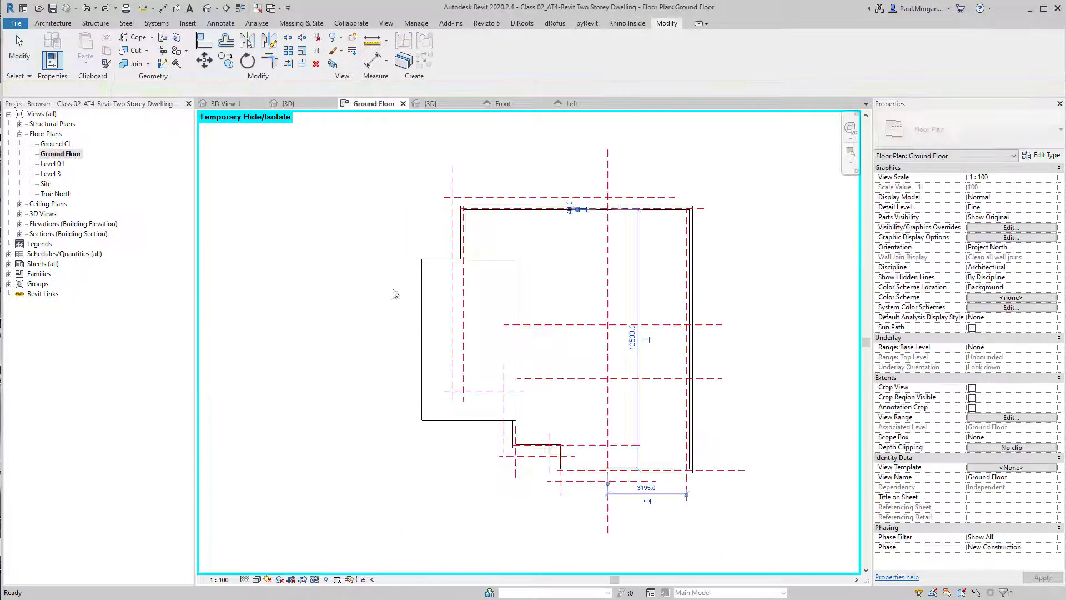
{"action": "left_click", "coordinate": [257, 579]}
{"action": "left_click", "coordinate": [279, 509]}
{"action": "left_click", "coordinate": [542, 254]}
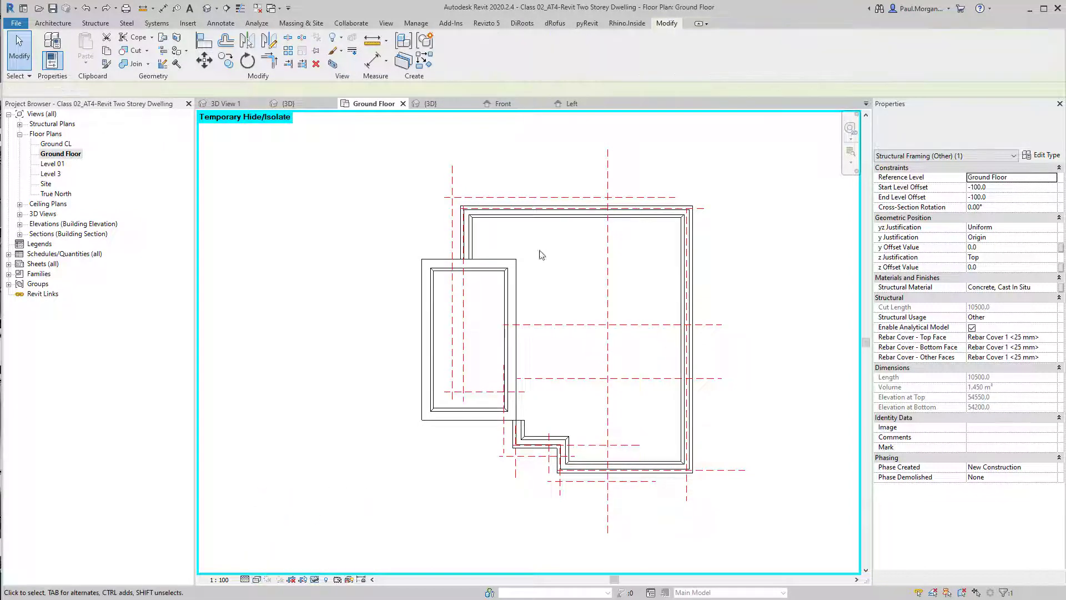
{"action": "middle_click_drag", "start_coordinate": [465, 470], "coordinate": [442, 483]}
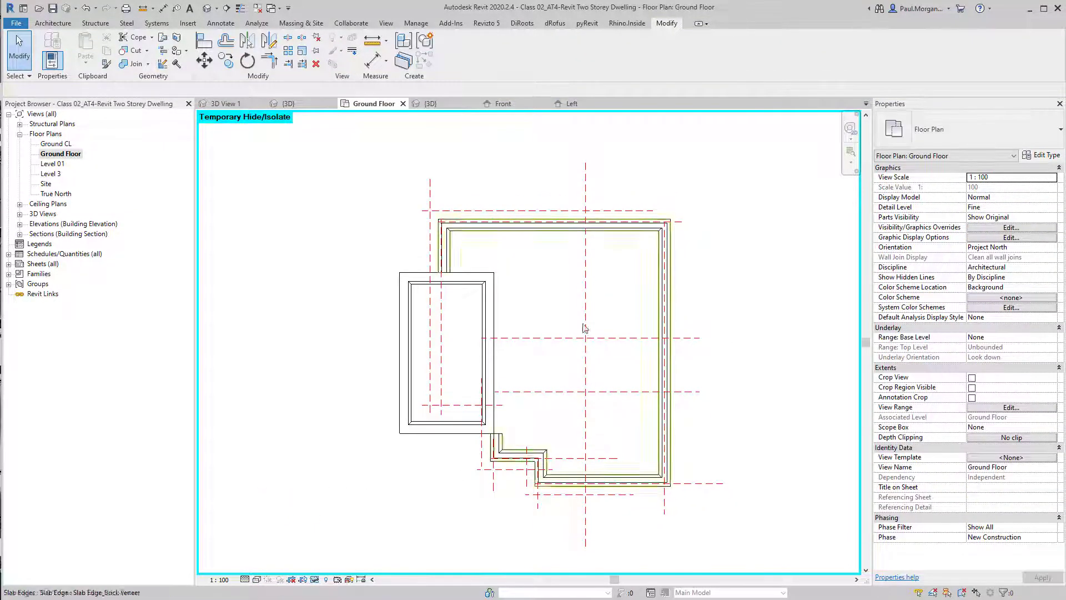
{"action": "middle_click_drag", "start_coordinate": [565, 347], "coordinate": [565, 368]}
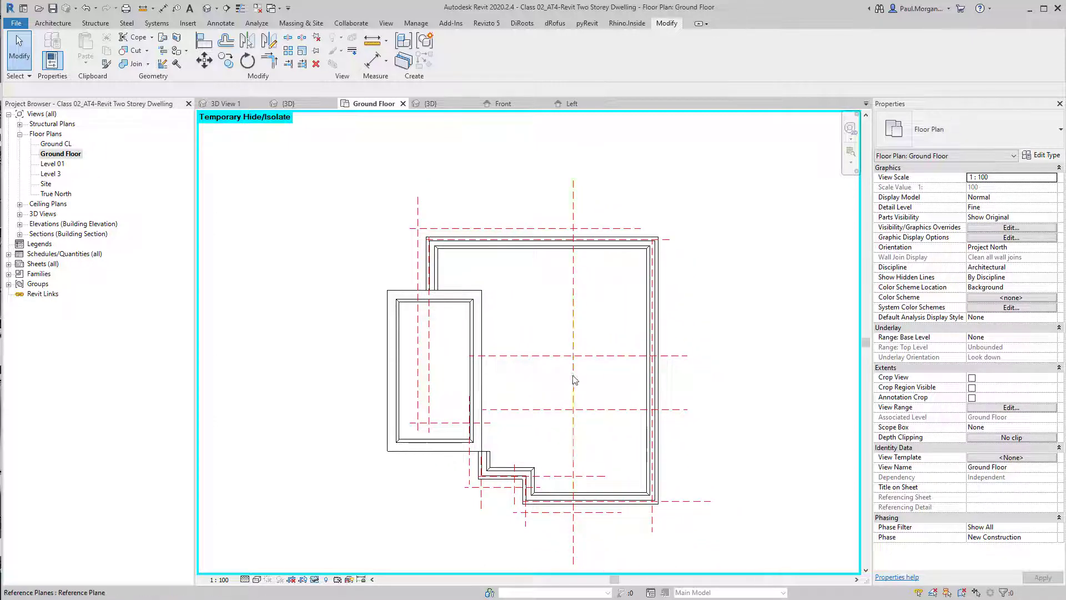
{"action": "middle_click_drag", "start_coordinate": [669, 411], "coordinate": [682, 412]}
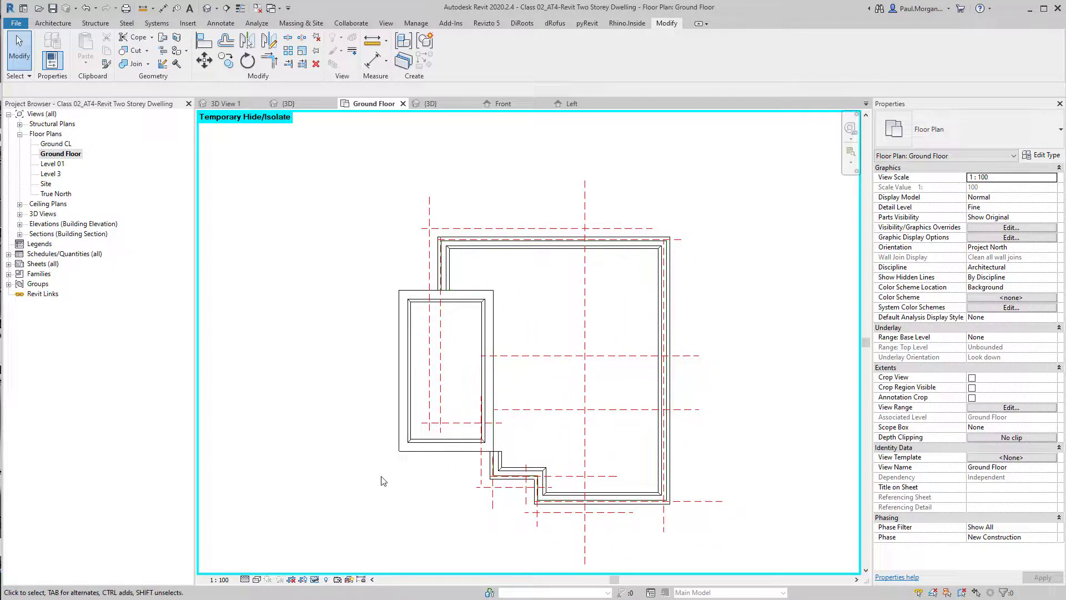
Review the Structural Framing category settings in the Ground Floor plan's visibility/graphic overrides
{"action": "key", "text": "v"}
{"action": "key", "text": "g"}
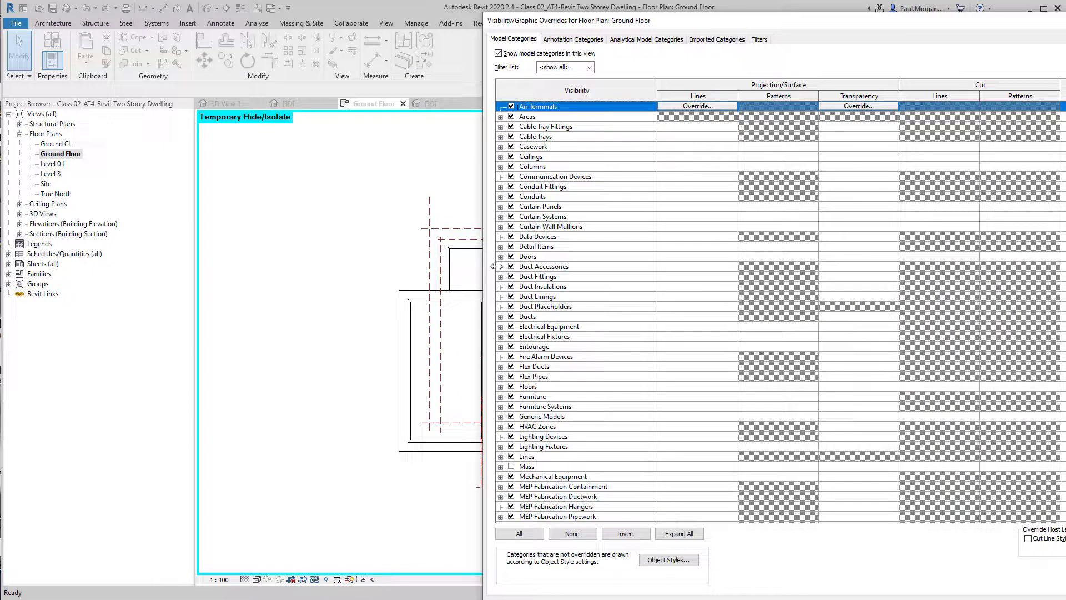
{"action": "left_click_drag", "start_coordinate": [656, 17], "coordinate": [417, 76]}
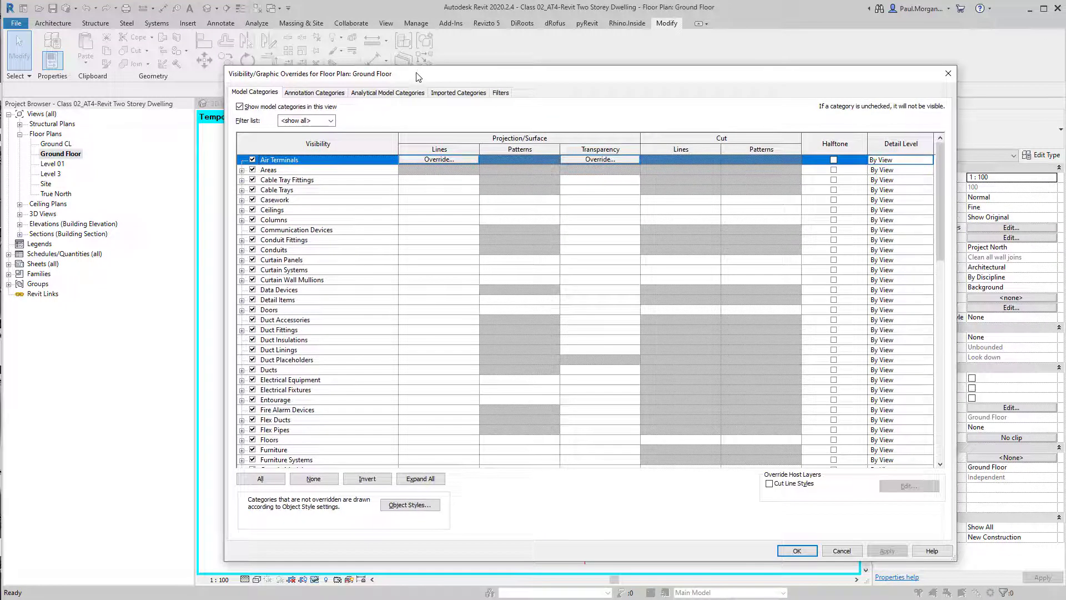
{"action": "left_click", "coordinate": [379, 311]}
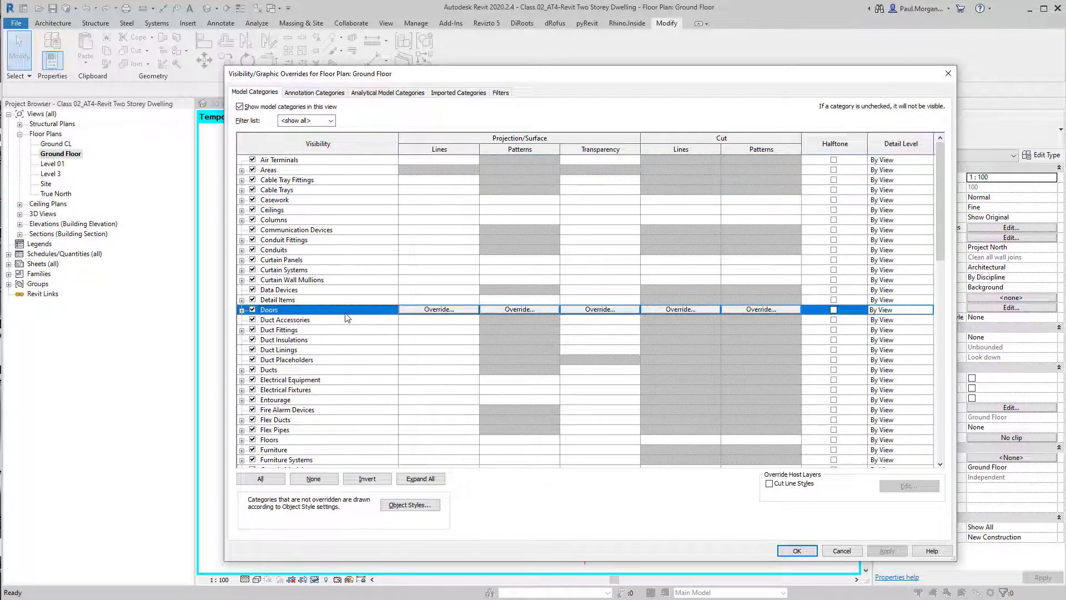
{"action": "key", "text": "Page_Down"}
{"action": "key", "text": "Page_Down"}
{"action": "scroll", "coordinate": [317, 378], "scroll_direction": "down", "scroll_amount": 2}
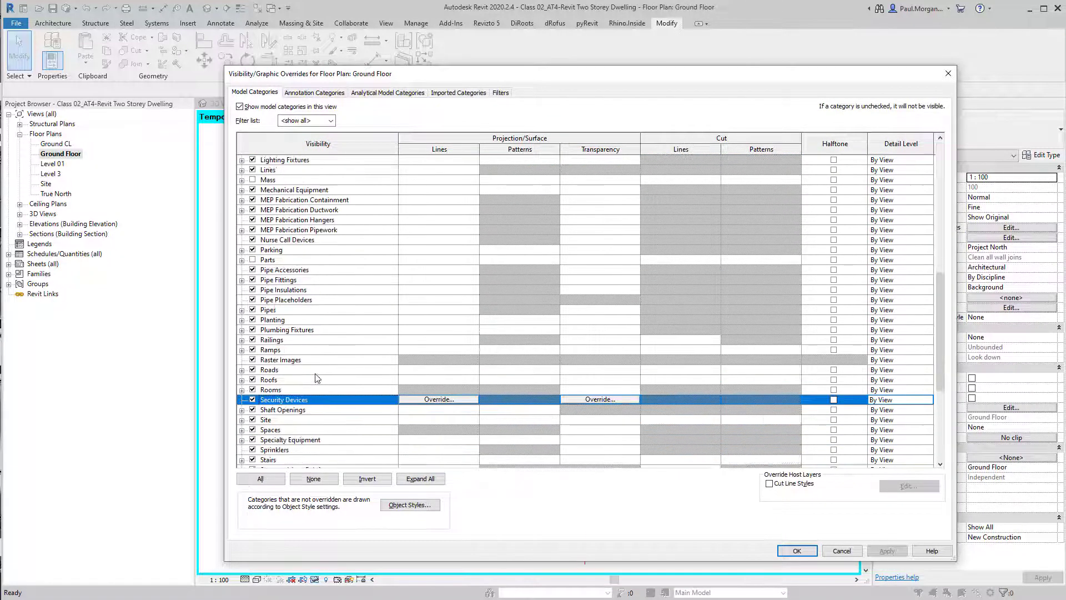
{"action": "left_click", "coordinate": [305, 120]}
{"action": "left_click", "coordinate": [305, 128]}
{"action": "scroll", "coordinate": [273, 422], "scroll_direction": "down", "scroll_amount": 2}
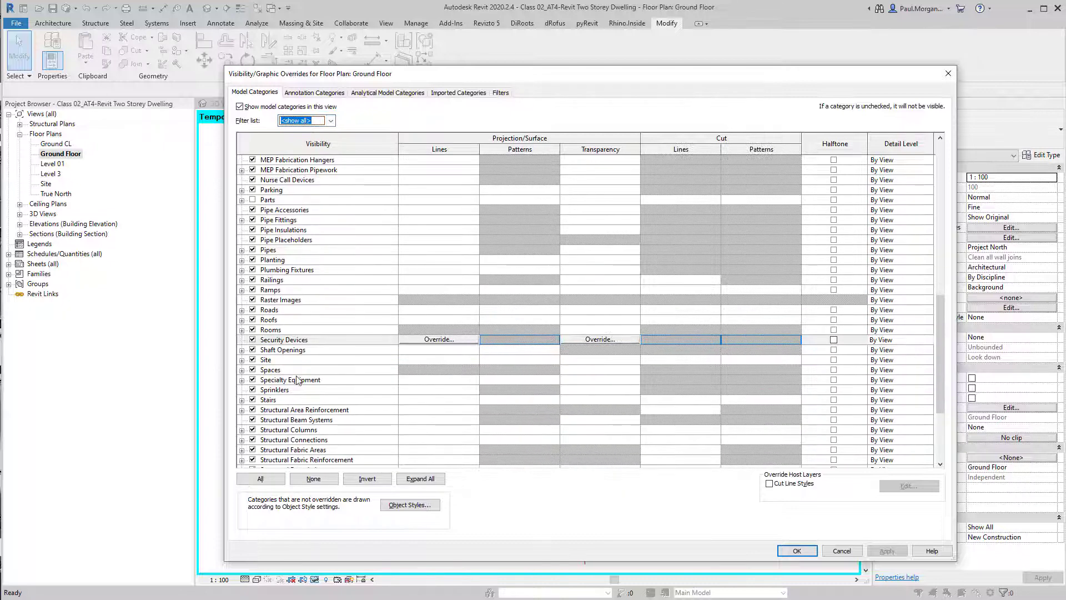
{"action": "scroll", "coordinate": [285, 416], "scroll_direction": "down", "scroll_amount": 3}
{"action": "left_click", "coordinate": [290, 409]}
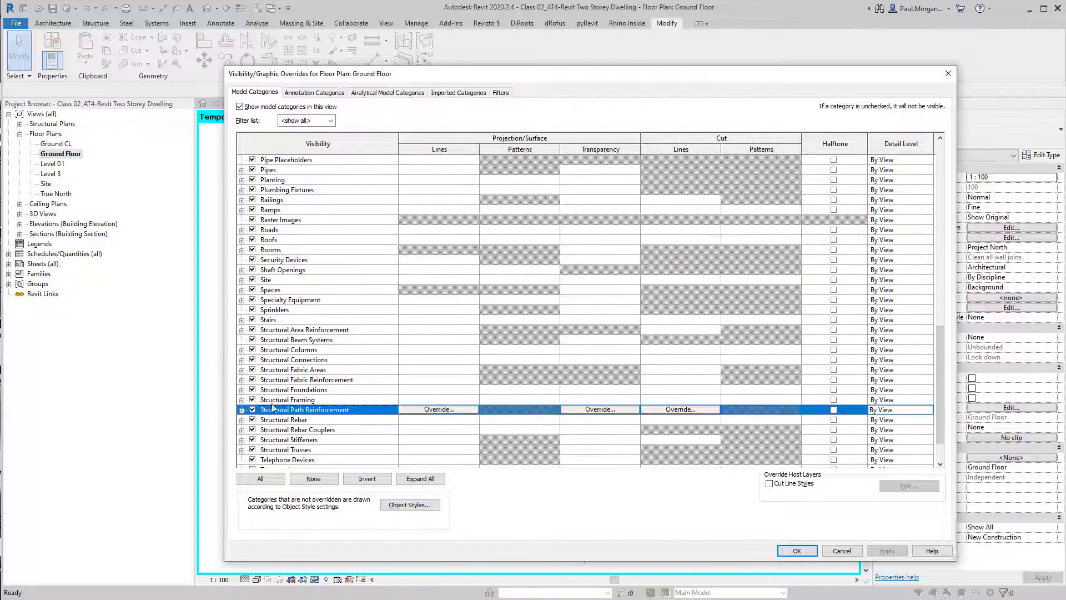
{"action": "left_click", "coordinate": [272, 400]}
{"action": "left_click", "coordinate": [242, 400]}
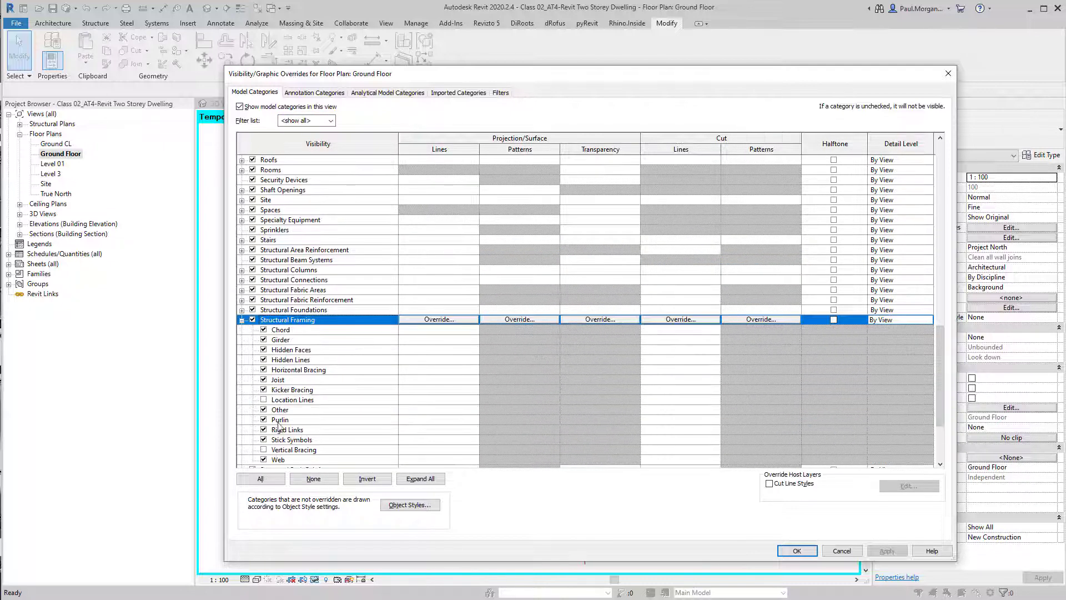
{"action": "scroll", "coordinate": [279, 426], "scroll_direction": "down", "scroll_amount": 1}
{"action": "scroll", "coordinate": [286, 455], "scroll_direction": "up", "scroll_amount": 2}
{"action": "left_click", "coordinate": [808, 554]}
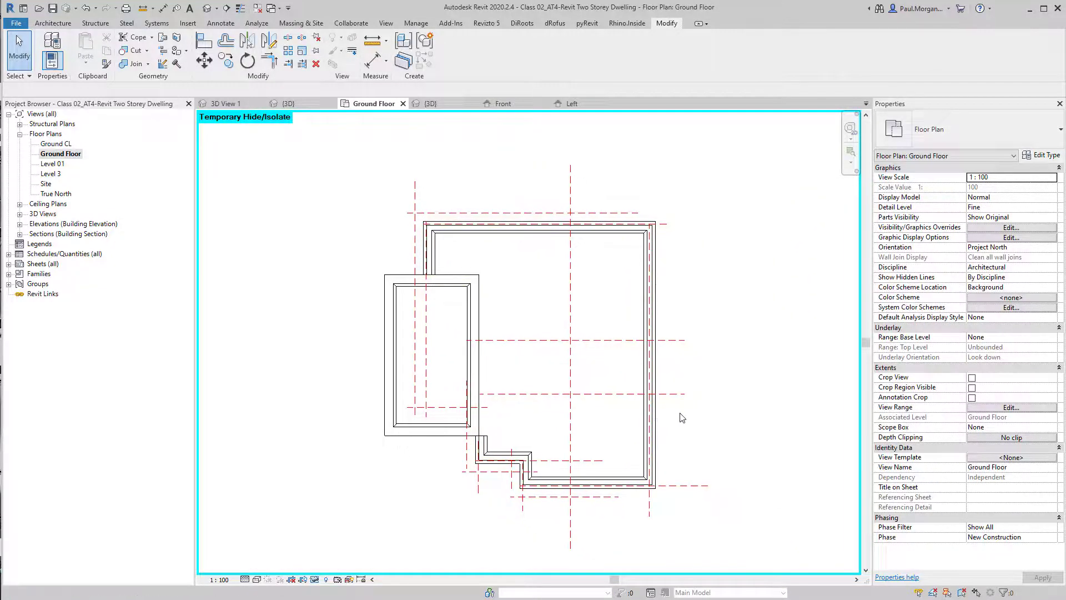
{"action": "middle_click_drag", "start_coordinate": [770, 366], "coordinate": [793, 400]}
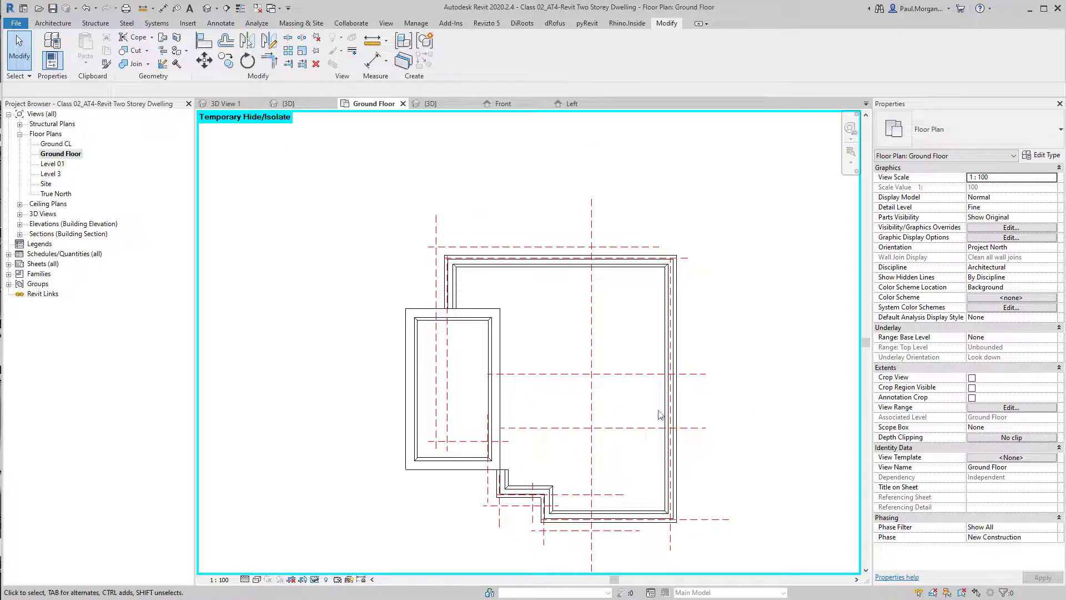
{"action": "scroll", "coordinate": [659, 399], "scroll_direction": "up", "scroll_amount": 2}
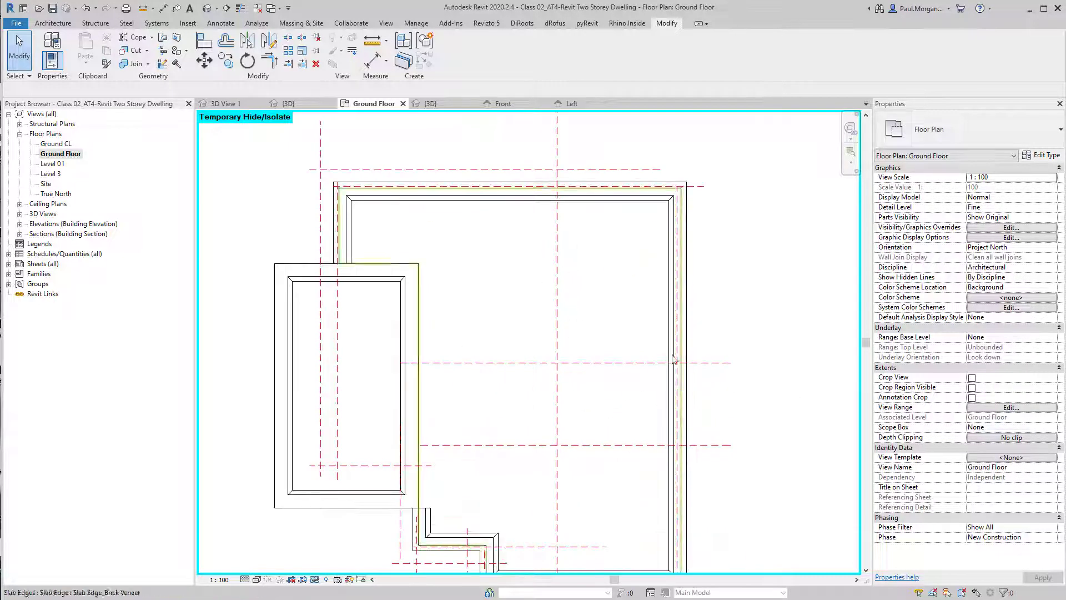
{"action": "scroll", "coordinate": [600, 348], "scroll_direction": "down", "scroll_amount": 1}
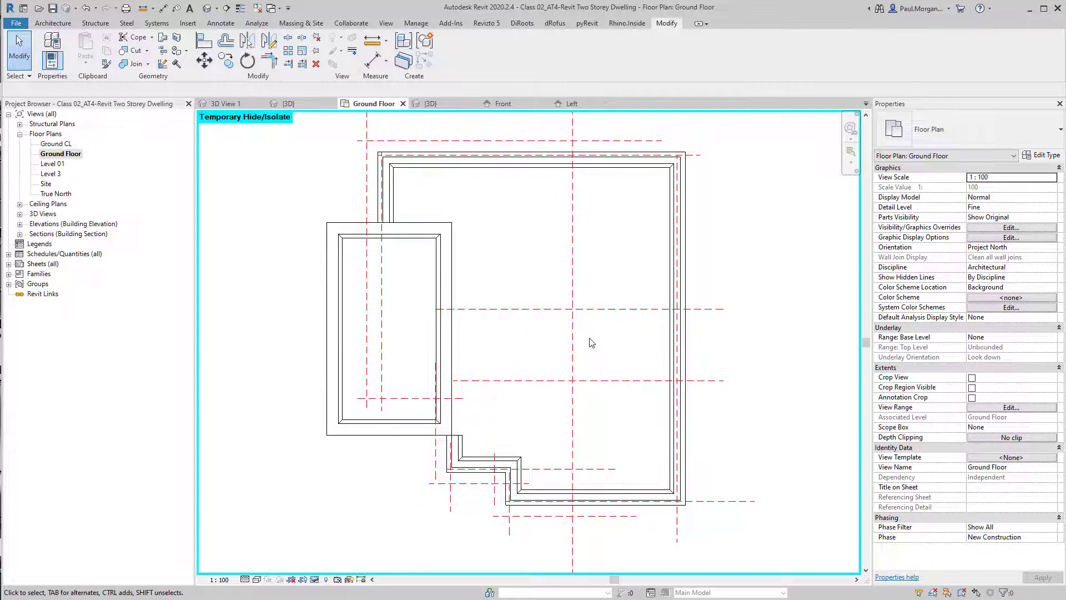
Place two SB_350x350mm Concrete Beam 350x350mm beams along the two horizontal reference planes in the Ground Floor plan
{"action": "left_click", "coordinate": [87, 25]}
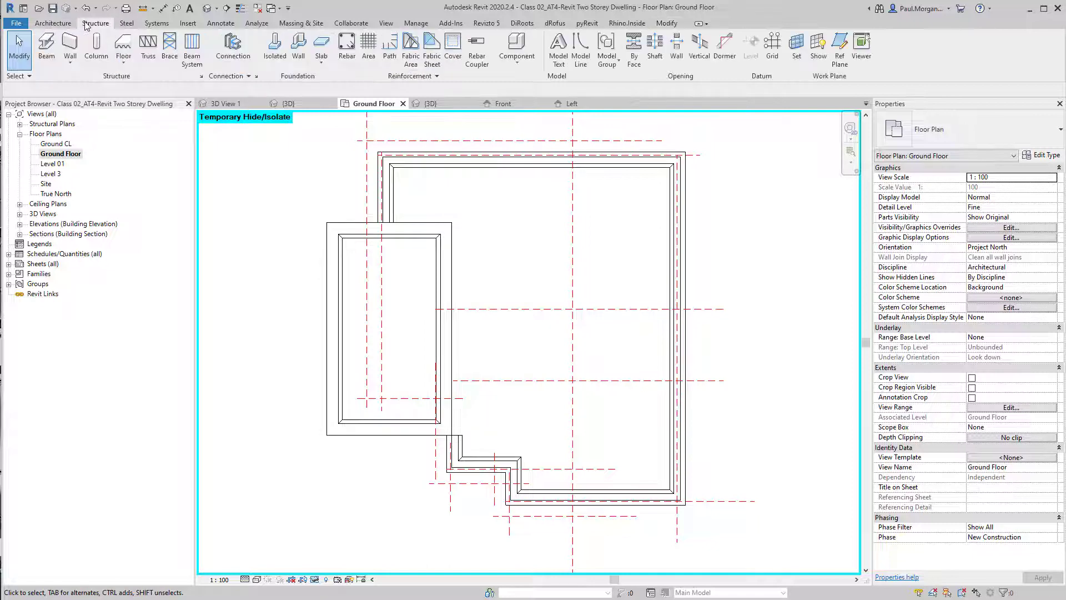
{"action": "left_click", "coordinate": [47, 46]}
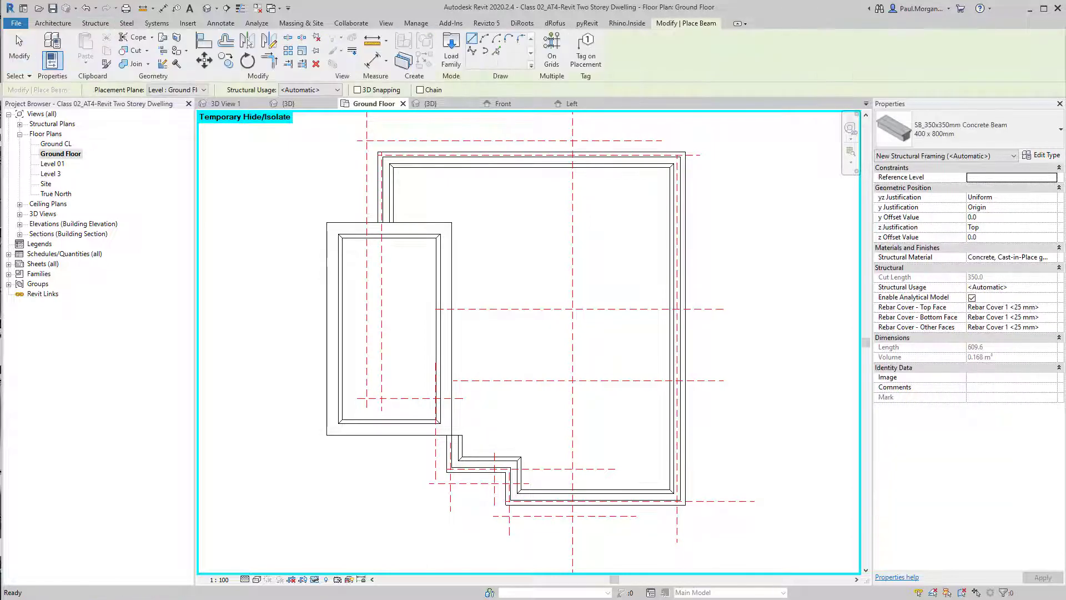
{"action": "left_click", "coordinate": [953, 143]}
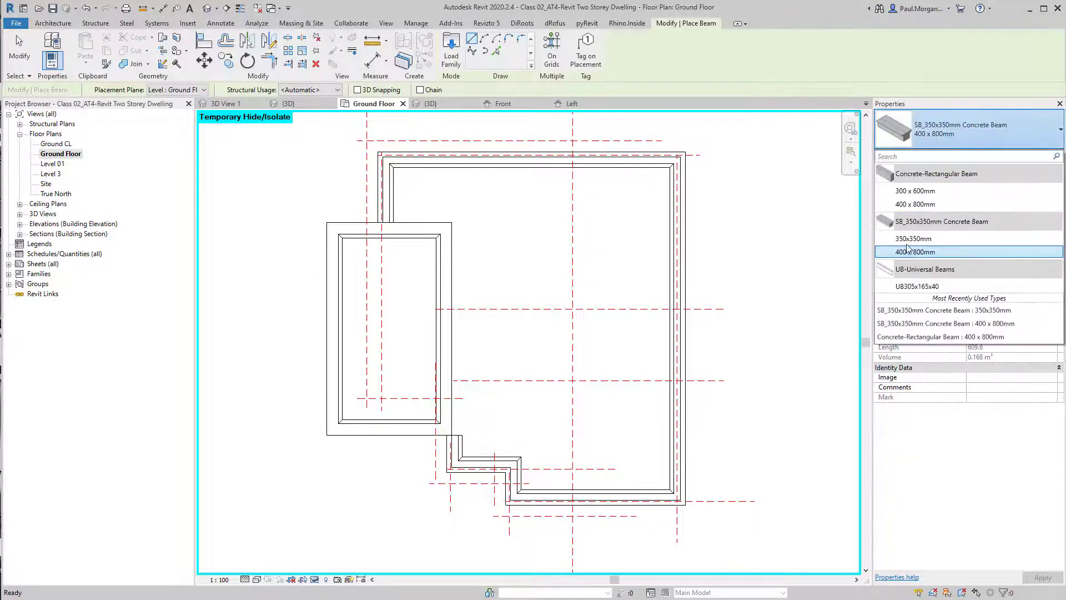
{"action": "left_click", "coordinate": [912, 242]}
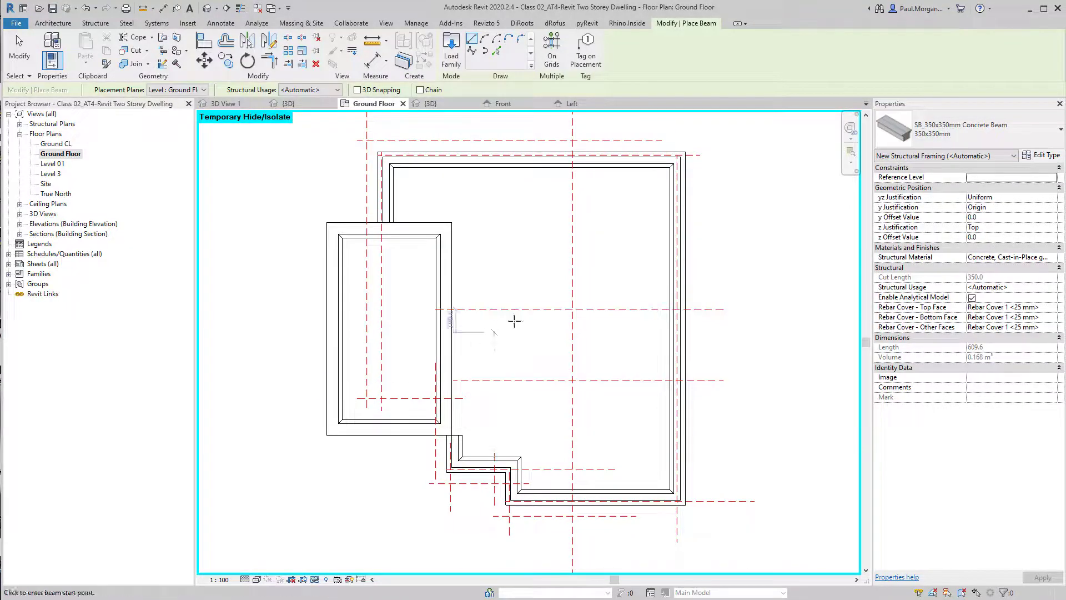
{"action": "left_click", "coordinate": [448, 308]}
{"action": "left_click", "coordinate": [676, 310]}
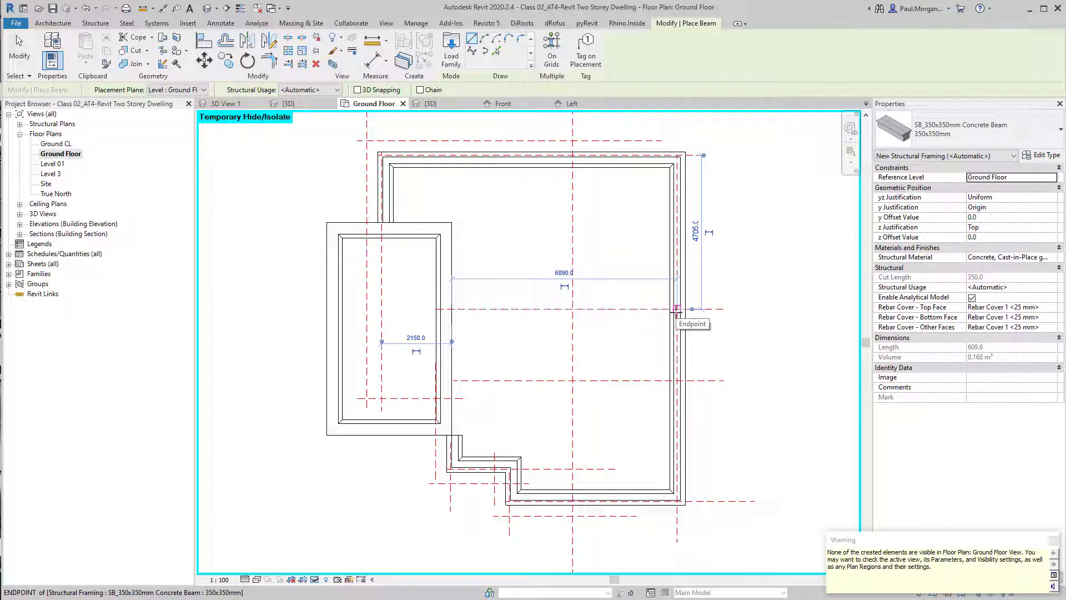
{"action": "left_click", "coordinate": [453, 380]}
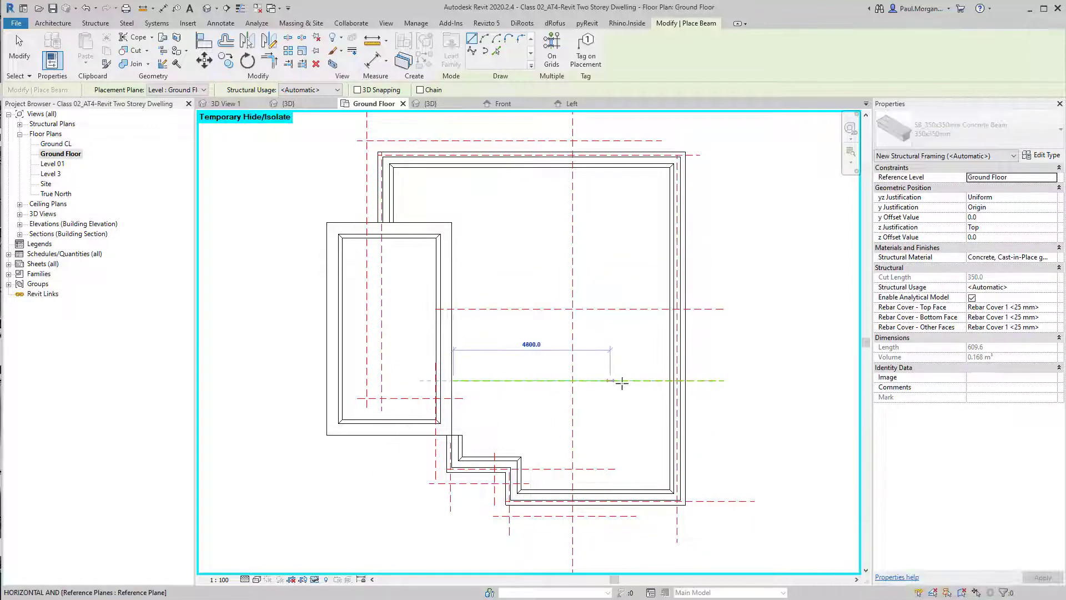
{"action": "left_click", "coordinate": [622, 381]}
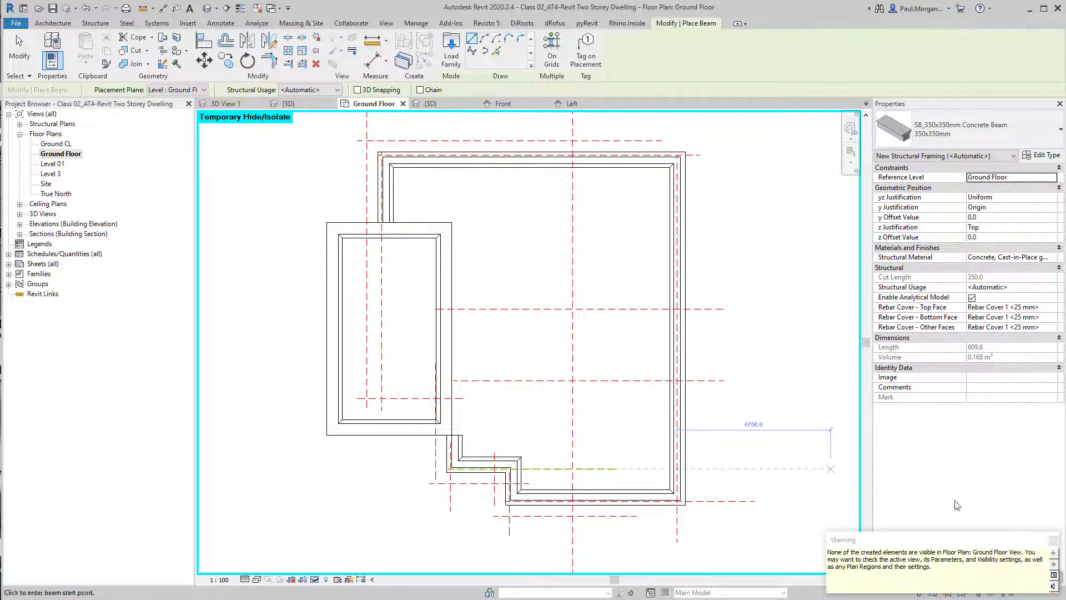
{"action": "key", "text": "Escape"}
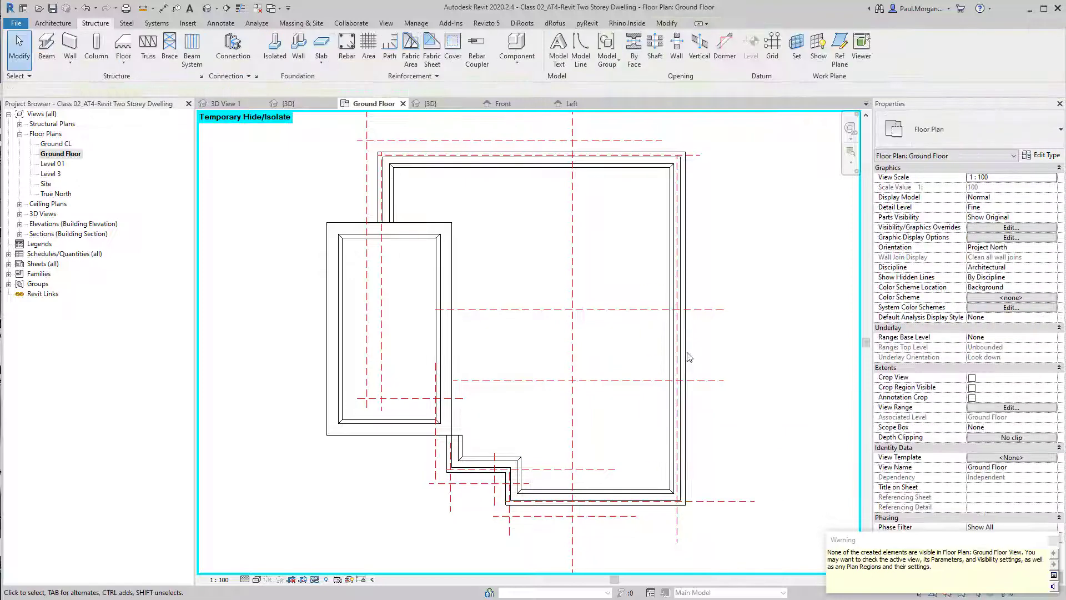
Select both new beams in the 3D view and set their structural material to Concrete, Cast In Situ
{"action": "left_click", "coordinate": [207, 8]}
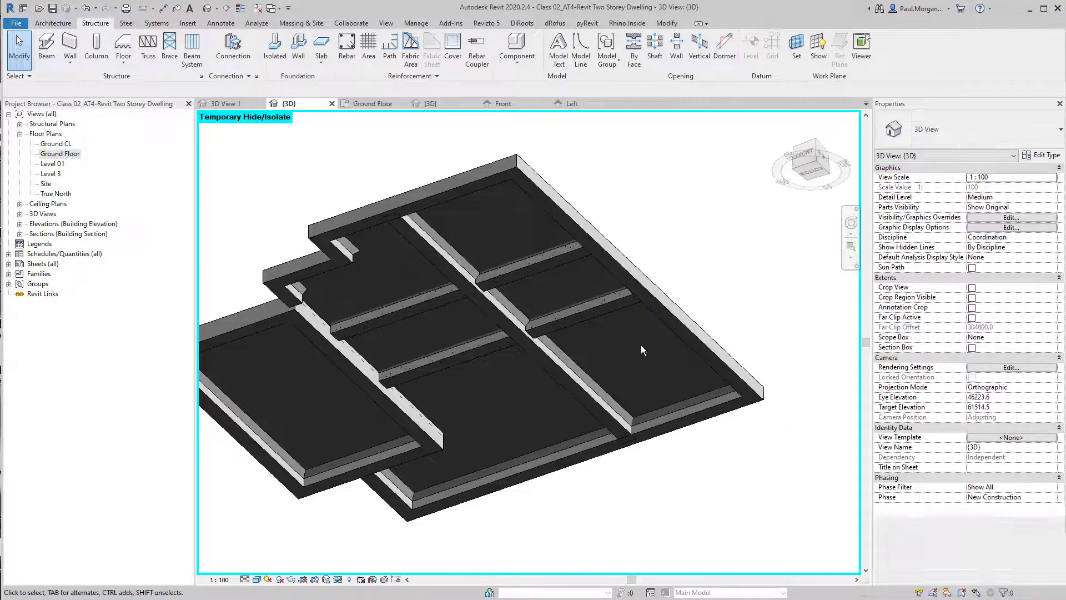
{"action": "middle_click_drag", "start_coordinate": [641, 345], "coordinate": [484, 337], "text": "shift"}
{"action": "scroll", "coordinate": [523, 303], "scroll_direction": "up", "scroll_amount": 3}
{"action": "middle_click_drag", "start_coordinate": [522, 301], "coordinate": [526, 414], "text": "shift"}
{"action": "left_click", "coordinate": [656, 399]}
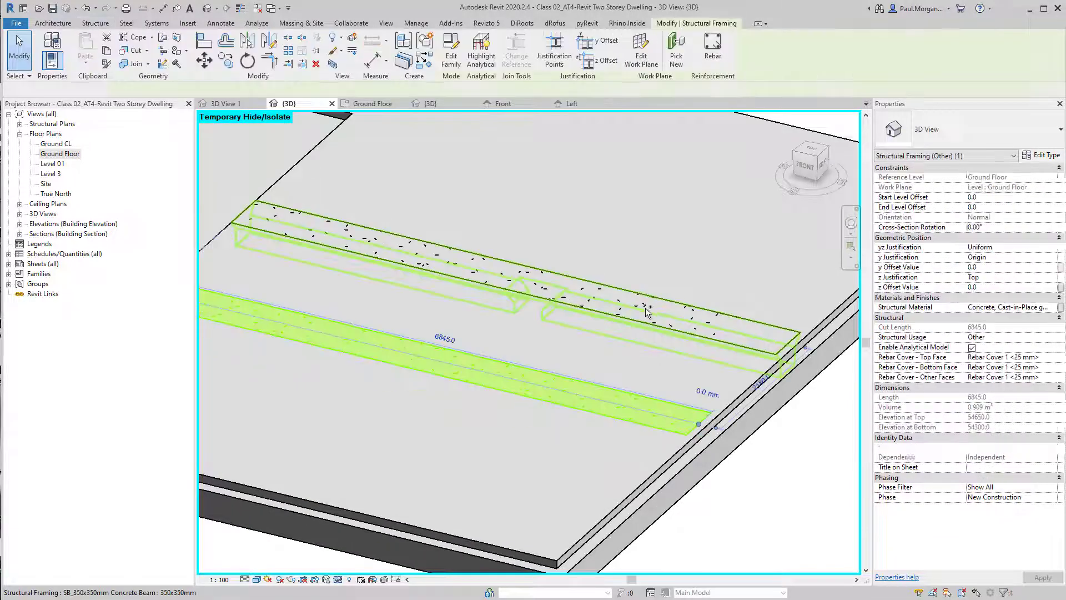
{"action": "left_click", "coordinate": [647, 312], "text": "ctrl"}
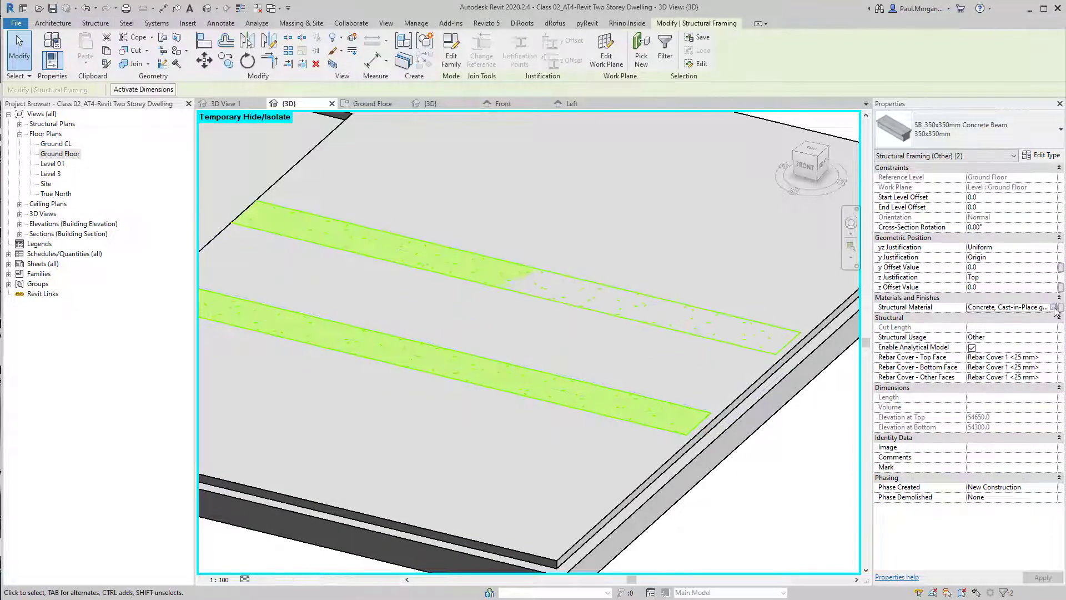
{"action": "left_click", "coordinate": [1054, 308]}
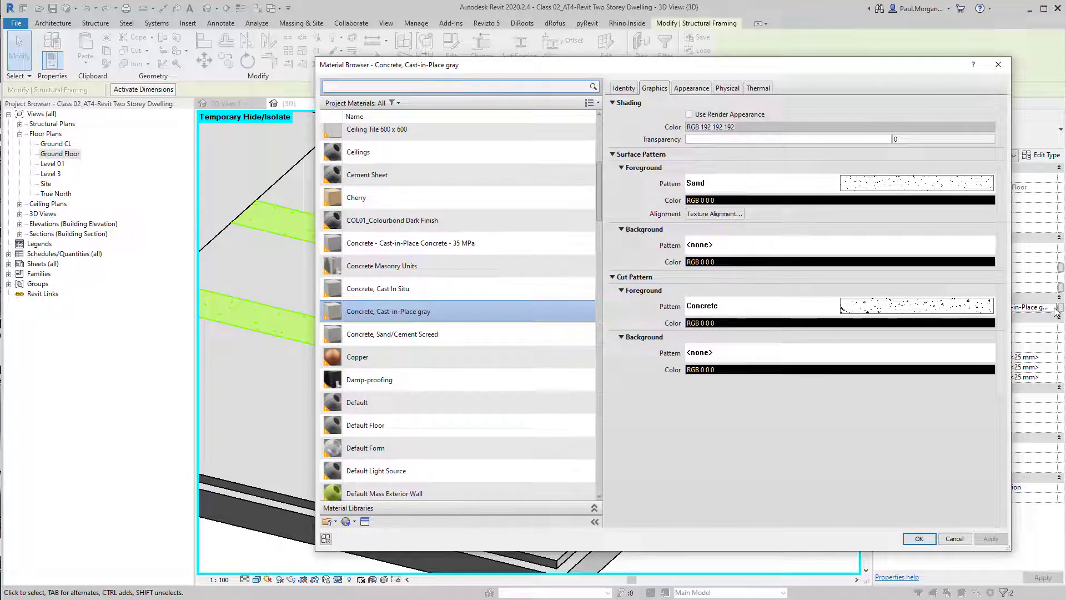
{"action": "left_click", "coordinate": [454, 284]}
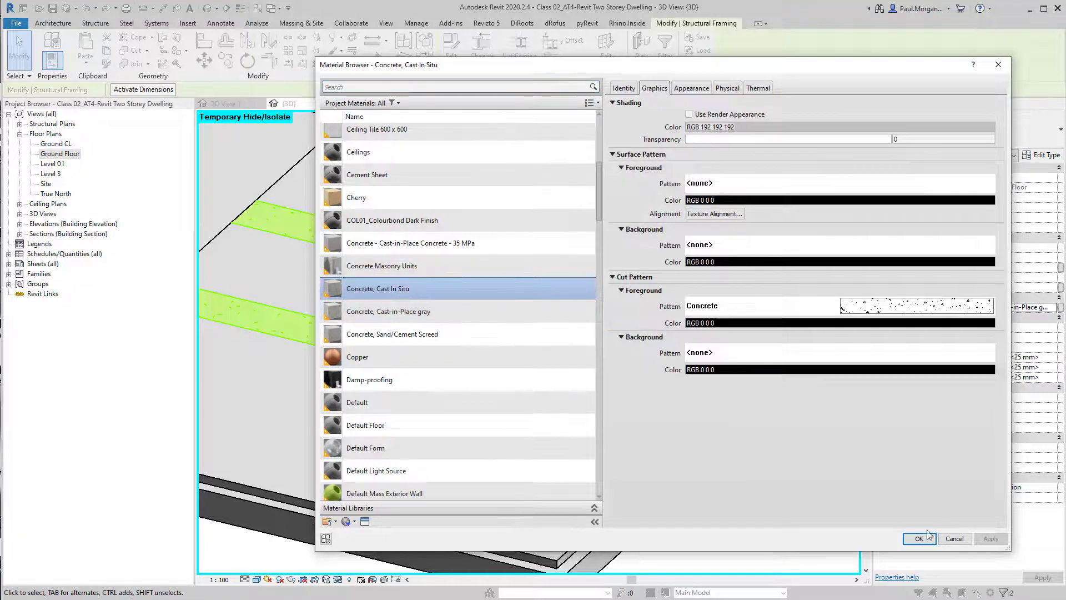
{"action": "left_click", "coordinate": [919, 538]}
Set the selected beams' start level offset to -100
{"action": "left_click", "coordinate": [1020, 200]}
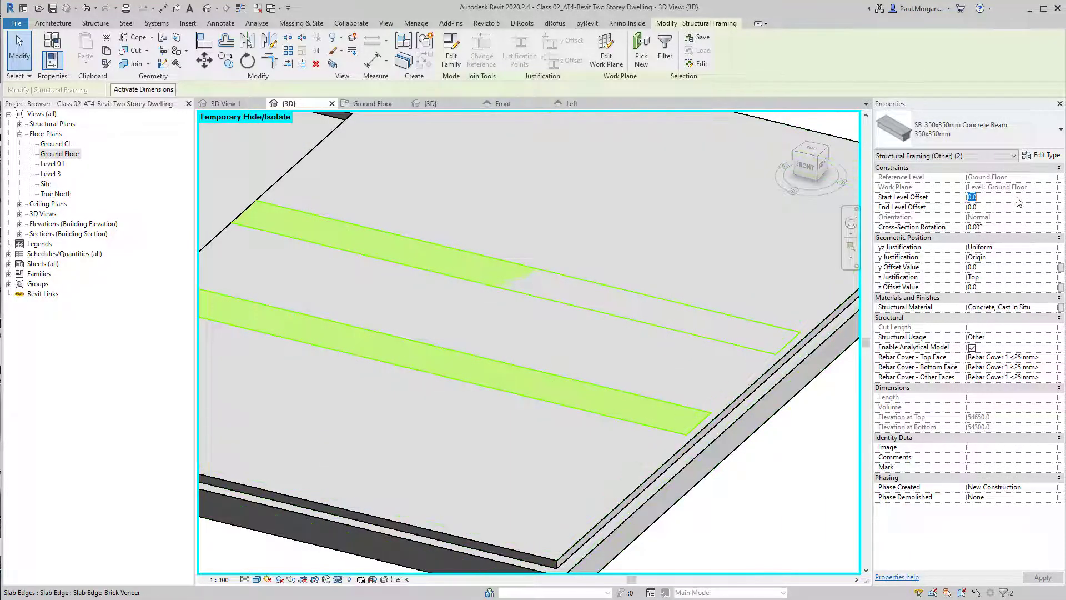
{"action": "type", "text": "-100"}
{"action": "key", "text": "Tab"}
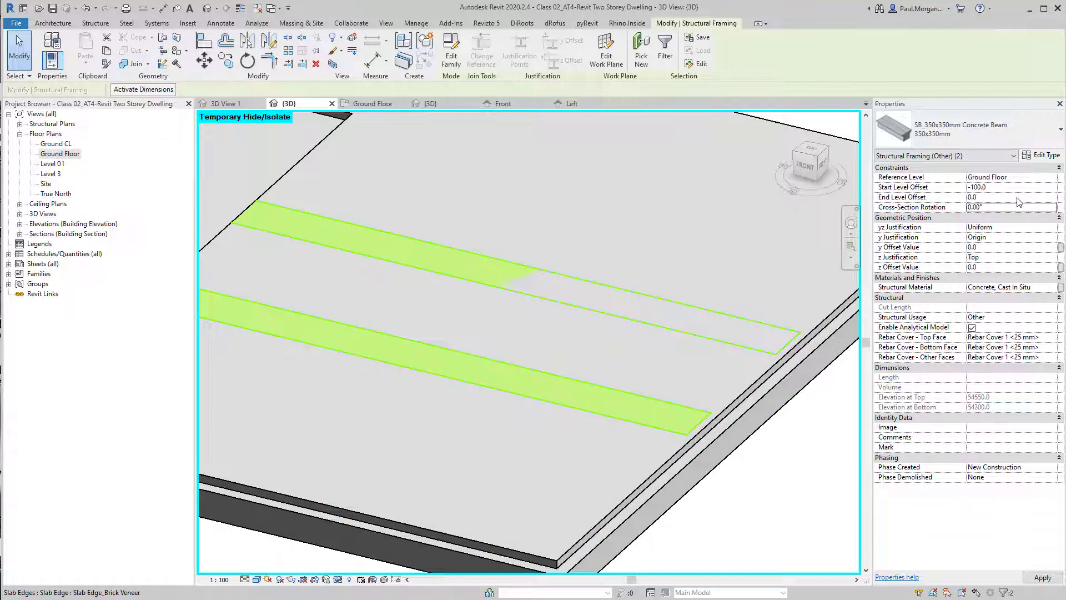
{"action": "left_click", "coordinate": [1018, 198]}
Join the geometry of the new concrete beams with the floor slab and slab edges
{"action": "scroll", "coordinate": [566, 381], "scroll_direction": "down", "scroll_amount": 4}
{"action": "middle_click_drag", "start_coordinate": [567, 381], "coordinate": [622, 278], "text": "shift"}
{"action": "left_click", "coordinate": [678, 201]}
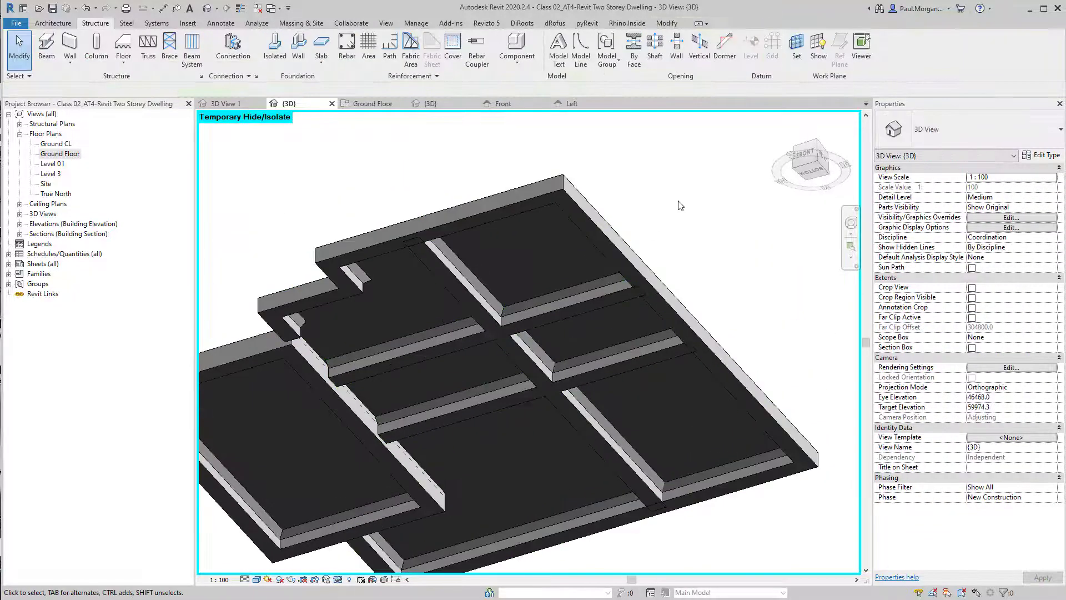
{"action": "middle_click_drag", "start_coordinate": [681, 205], "coordinate": [650, 300], "text": "shift"}
{"action": "middle_click_drag", "start_coordinate": [598, 261], "coordinate": [590, 424], "text": "shift"}
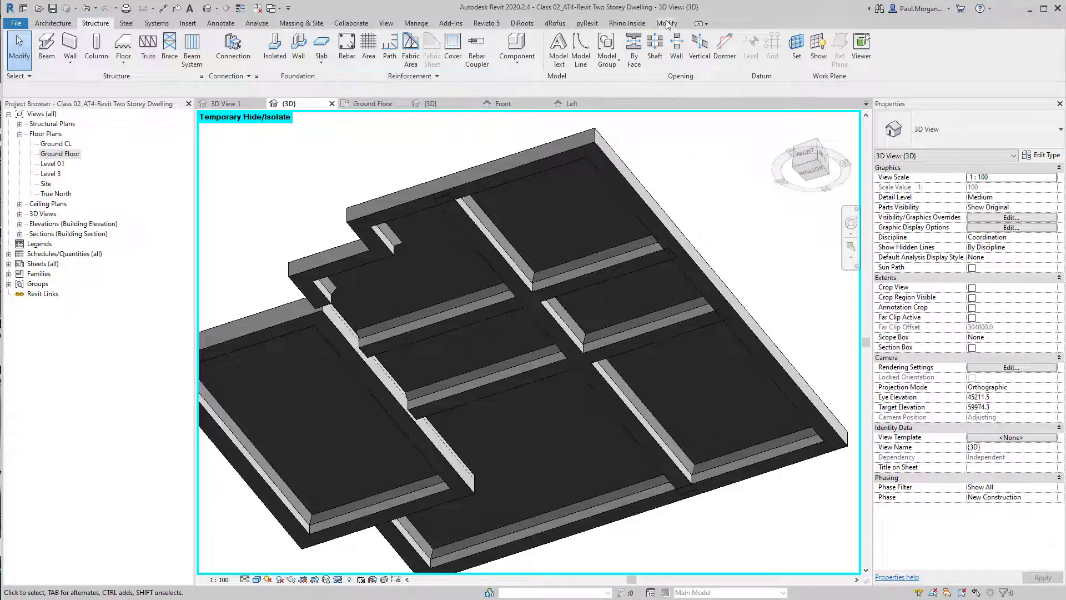
{"action": "left_click", "coordinate": [667, 23]}
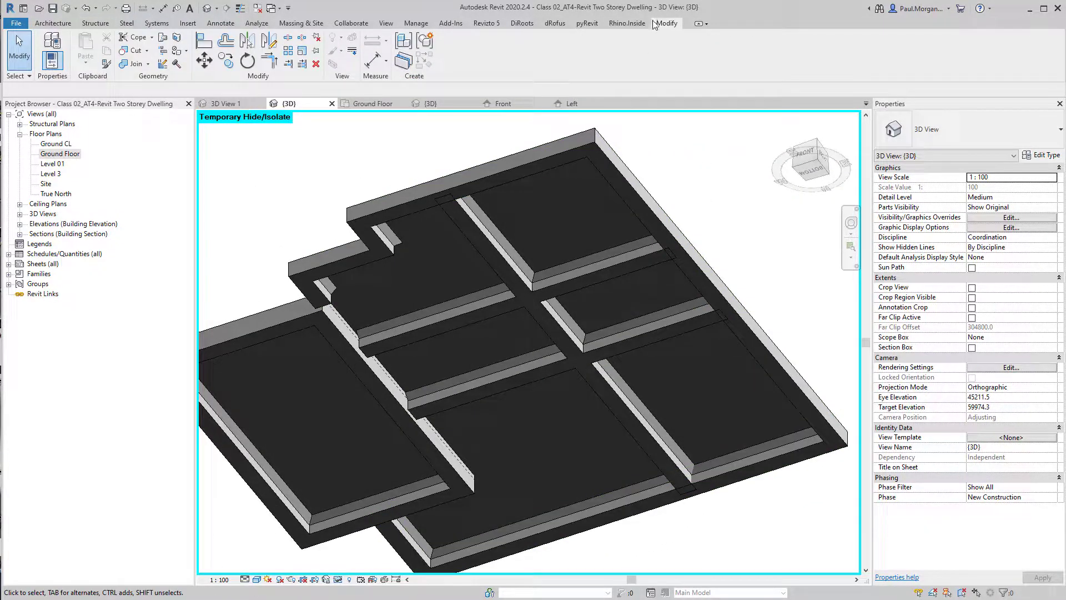
{"action": "left_click", "coordinate": [129, 64]}
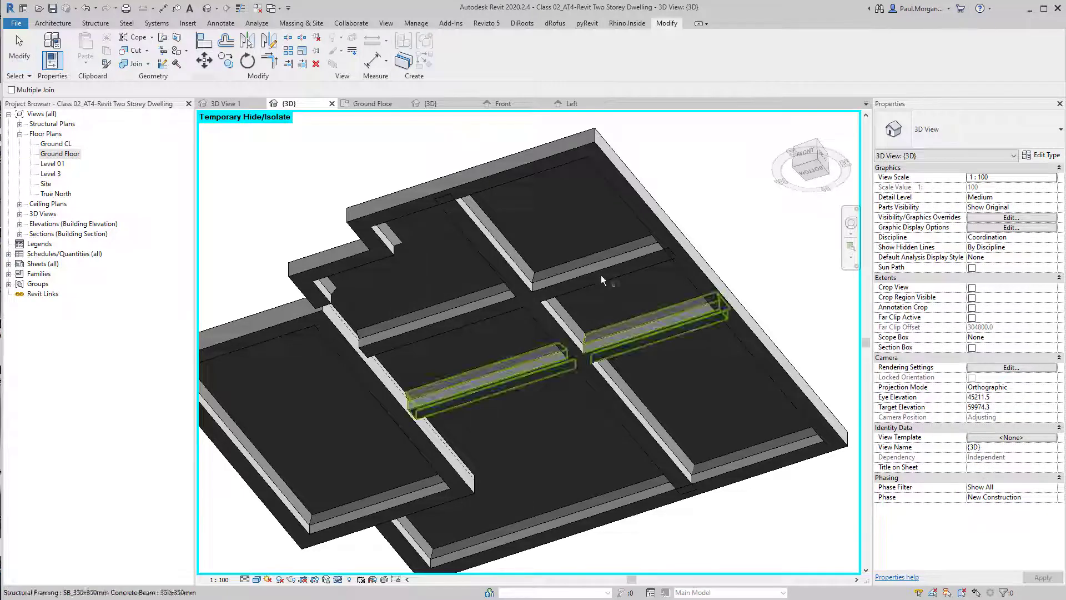
{"action": "left_click", "coordinate": [680, 352]}
{"action": "left_click", "coordinate": [631, 262]}
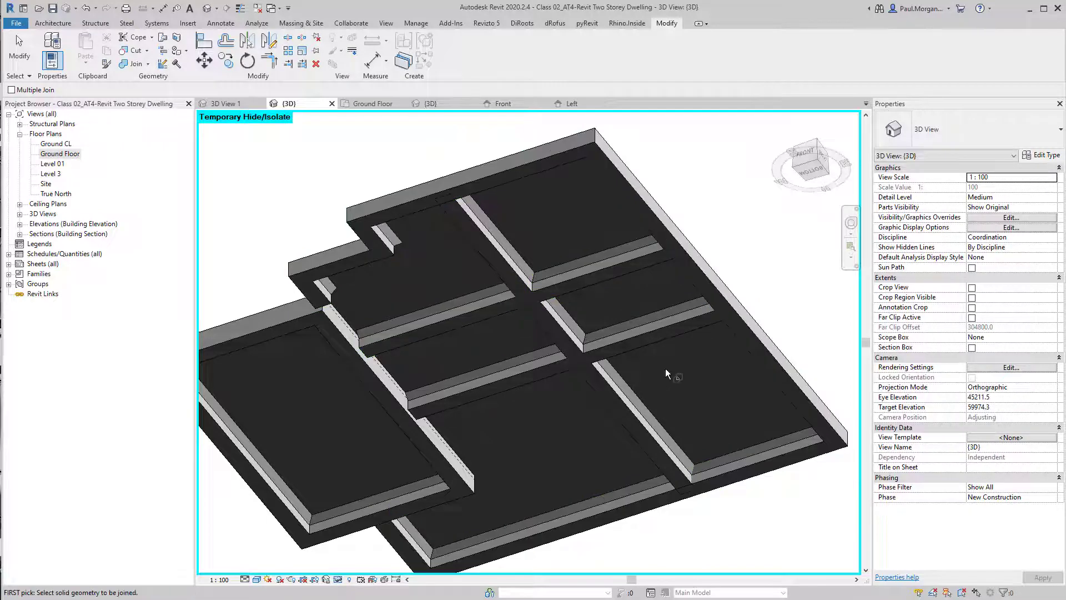
{"action": "scroll", "coordinate": [662, 215], "scroll_direction": "up", "scroll_amount": 5}
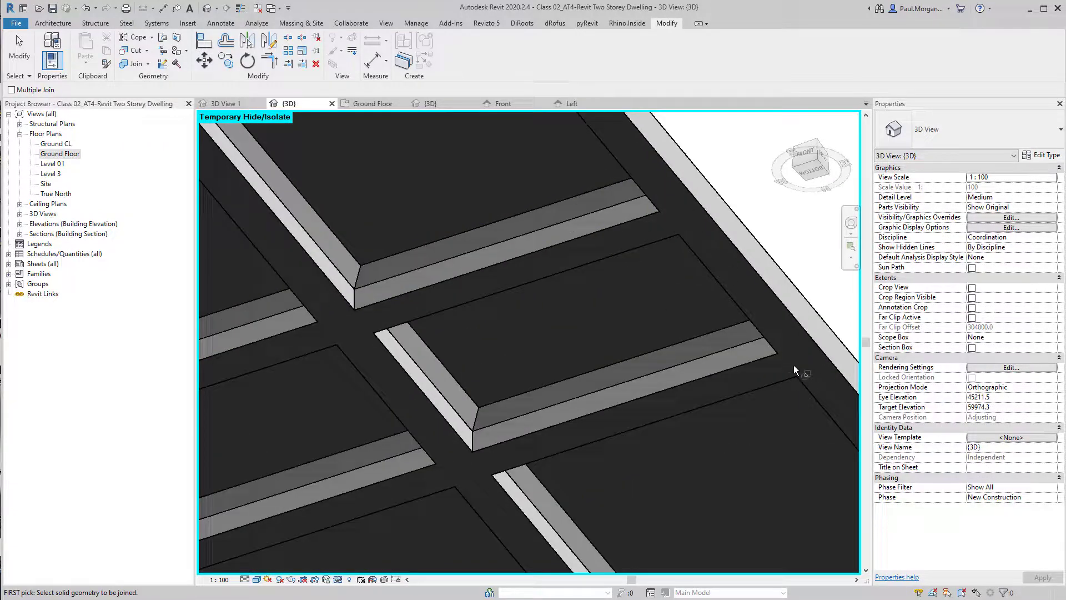
{"action": "scroll", "coordinate": [657, 364], "scroll_direction": "down", "scroll_amount": 2}
{"action": "left_click", "coordinate": [400, 257]}
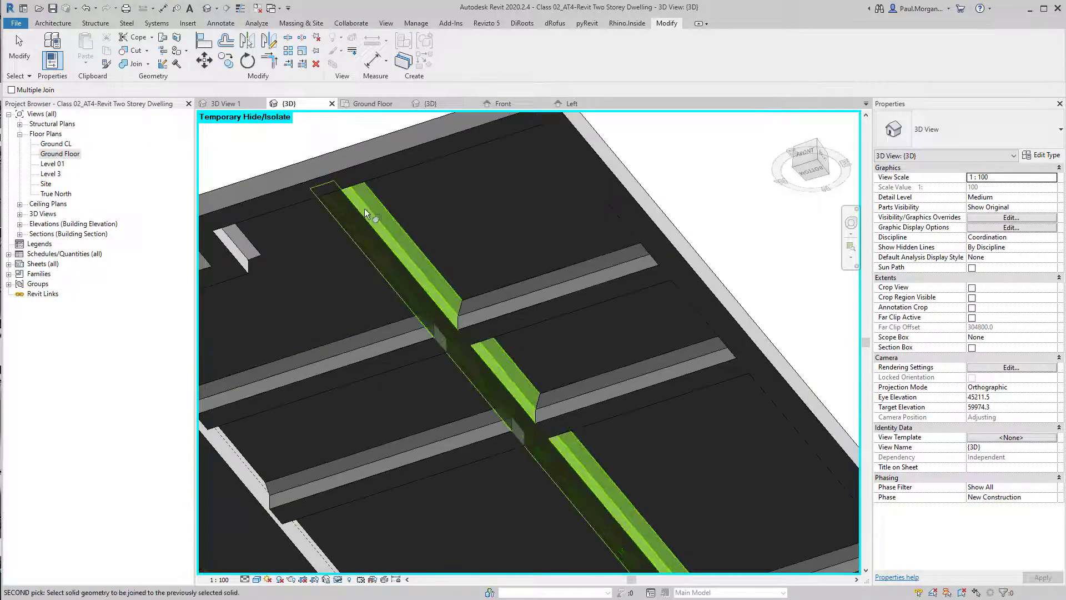
{"action": "left_click", "coordinate": [370, 167]}
{"action": "scroll", "coordinate": [472, 284], "scroll_direction": "down", "scroll_amount": 2}
{"action": "key", "text": "Escape"}
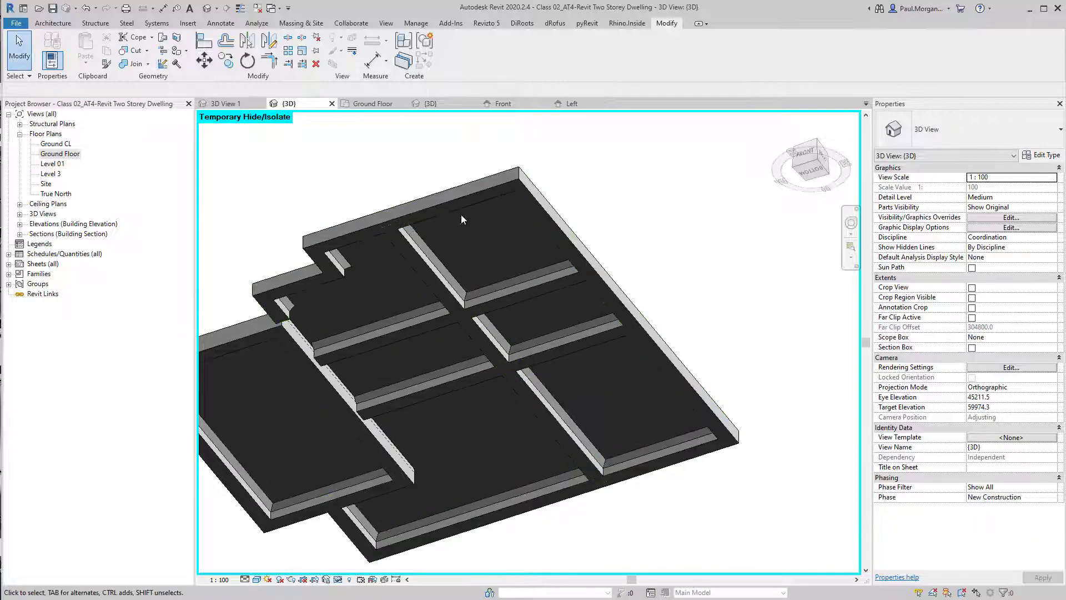
Orbit the 3D view to inspect the beams beneath the slab
{"action": "middle_click_drag", "start_coordinate": [461, 214], "coordinate": [471, 277], "text": "shift"}
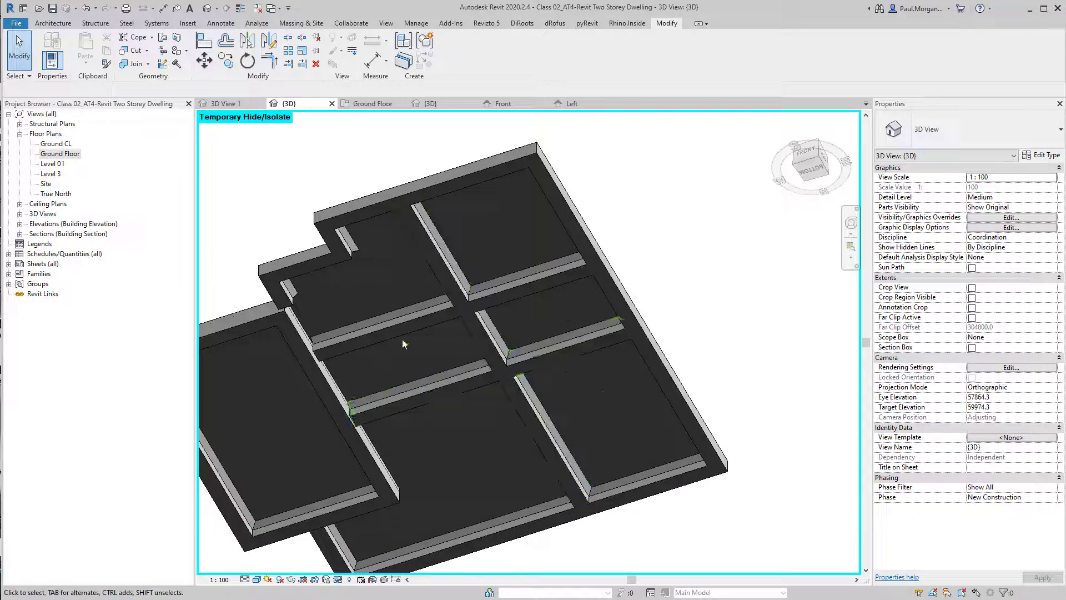
{"action": "middle_click_drag", "start_coordinate": [404, 341], "coordinate": [488, 333], "text": "shift"}
{"action": "middle_click_drag", "start_coordinate": [559, 218], "coordinate": [601, 399], "text": "shift"}
{"action": "left_click", "coordinate": [613, 404]}
{"action": "left_click", "coordinate": [672, 404]}
{"action": "middle_click_drag", "start_coordinate": [672, 404], "coordinate": [621, 355], "text": "shift"}
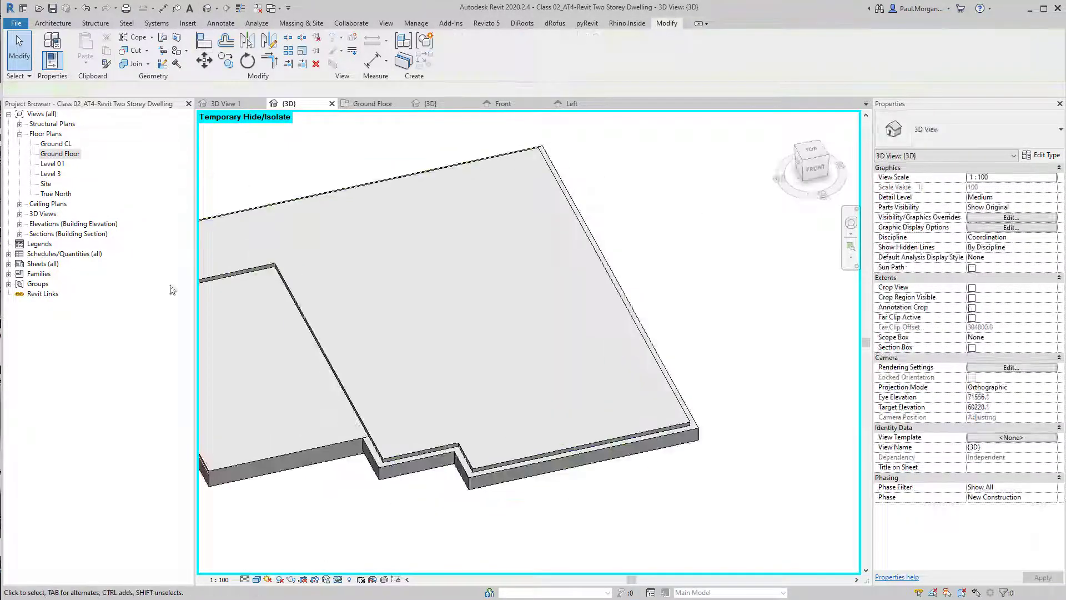
Open the Ground Floor plan, reset the temporary hide/isolate, and open Section 1 from its section head
{"action": "double_click", "coordinate": [65, 158]}
{"action": "middle_click_drag", "start_coordinate": [496, 291], "coordinate": [620, 243]}
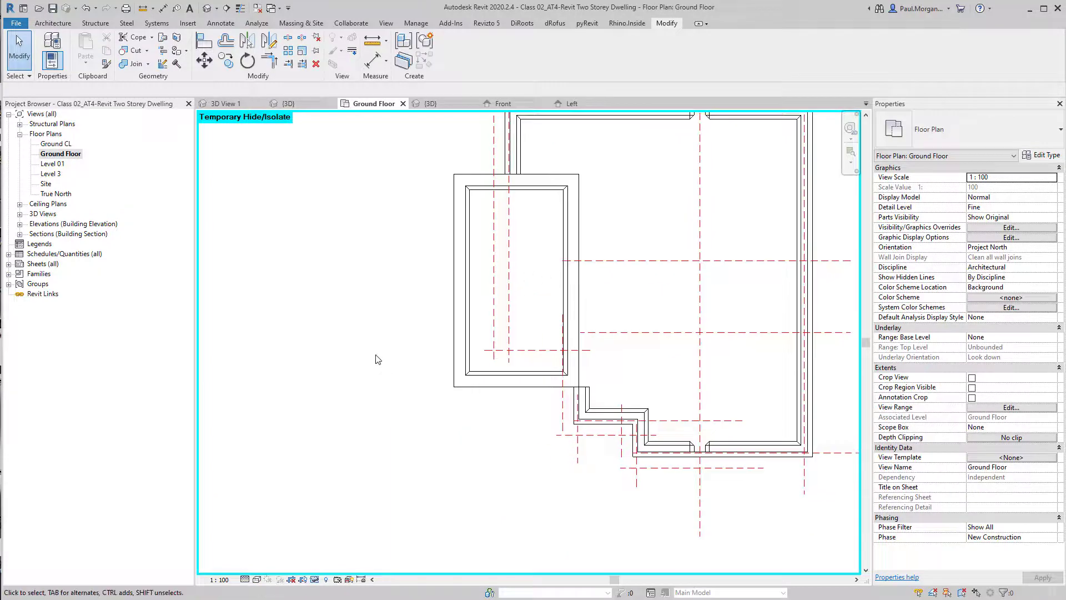
{"action": "scroll", "coordinate": [375, 353], "scroll_direction": "down", "scroll_amount": 3}
{"action": "key", "text": "h"}
{"action": "key", "text": "r"}
{"action": "middle_click_drag", "start_coordinate": [370, 349], "coordinate": [397, 359]}
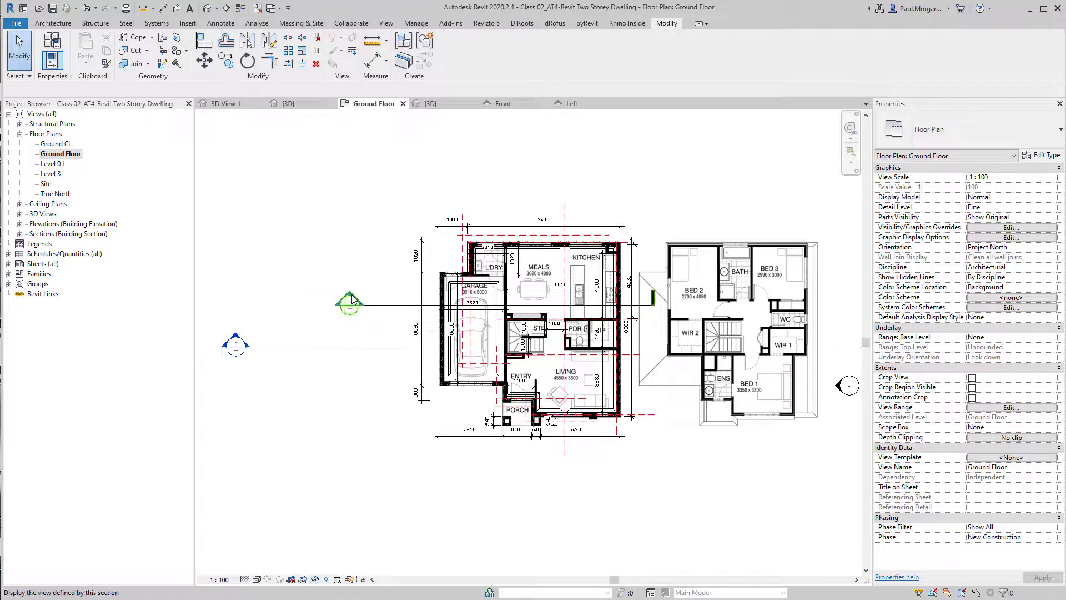
{"action": "double_click", "coordinate": [236, 337]}
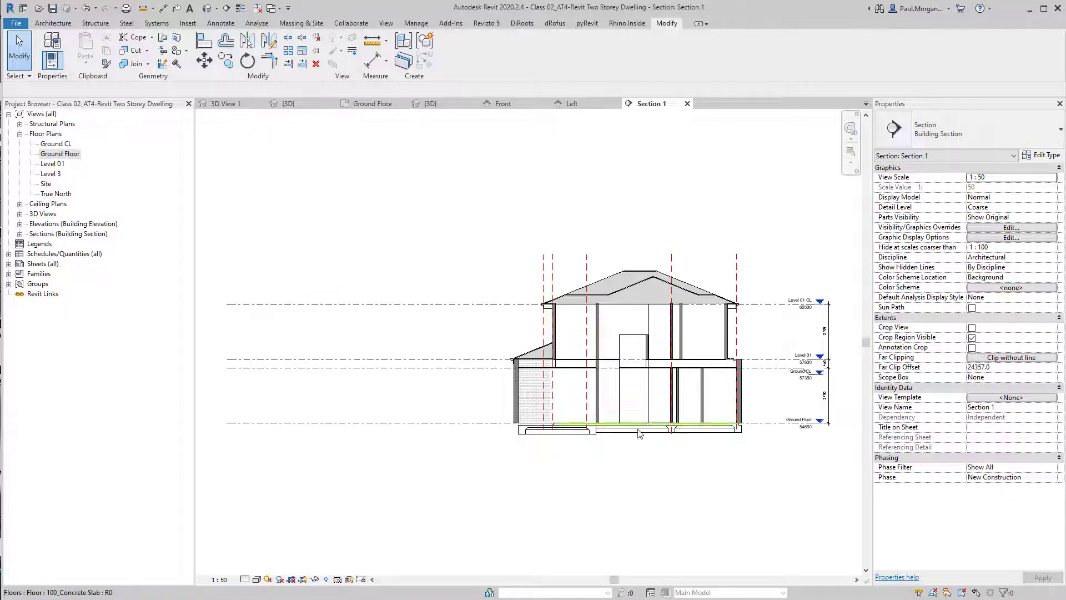
Zoom into the central beam in Section 1 and join it with the ground floor slab
{"action": "scroll", "coordinate": [545, 444], "scroll_direction": "up", "scroll_amount": 5}
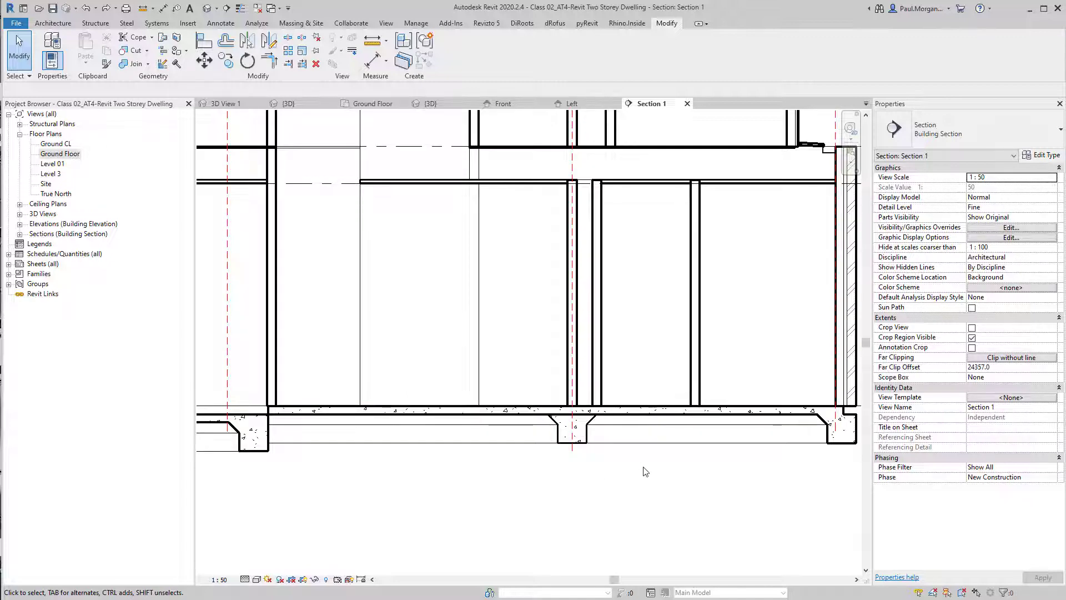
{"action": "scroll", "coordinate": [578, 430], "scroll_direction": "up", "scroll_amount": 4}
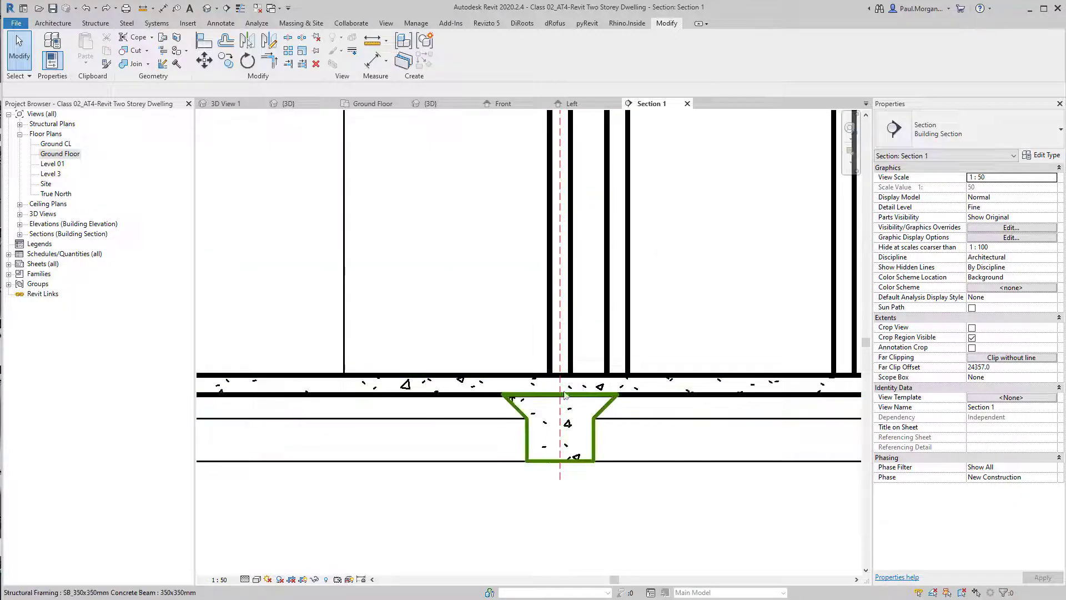
{"action": "scroll", "coordinate": [608, 427], "scroll_direction": "down", "scroll_amount": 3}
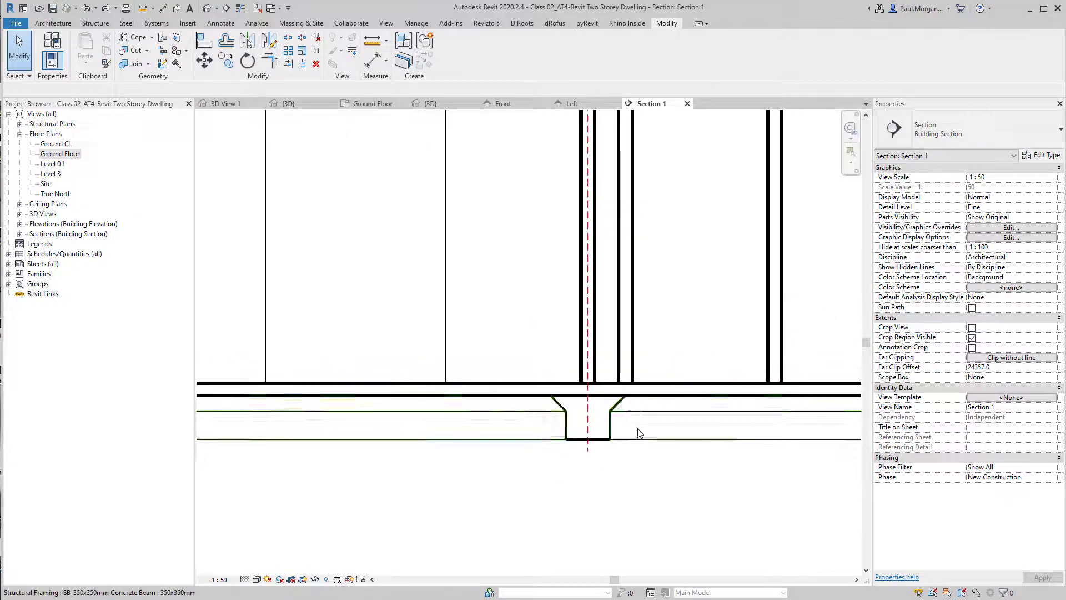
{"action": "left_click", "coordinate": [121, 66]}
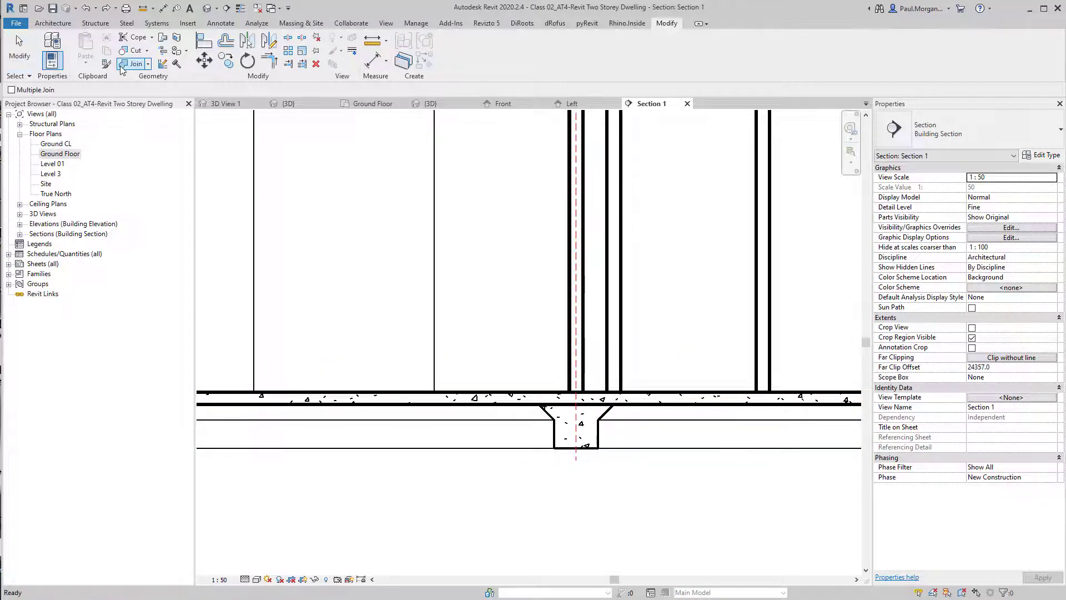
{"action": "left_click", "coordinate": [624, 407]}
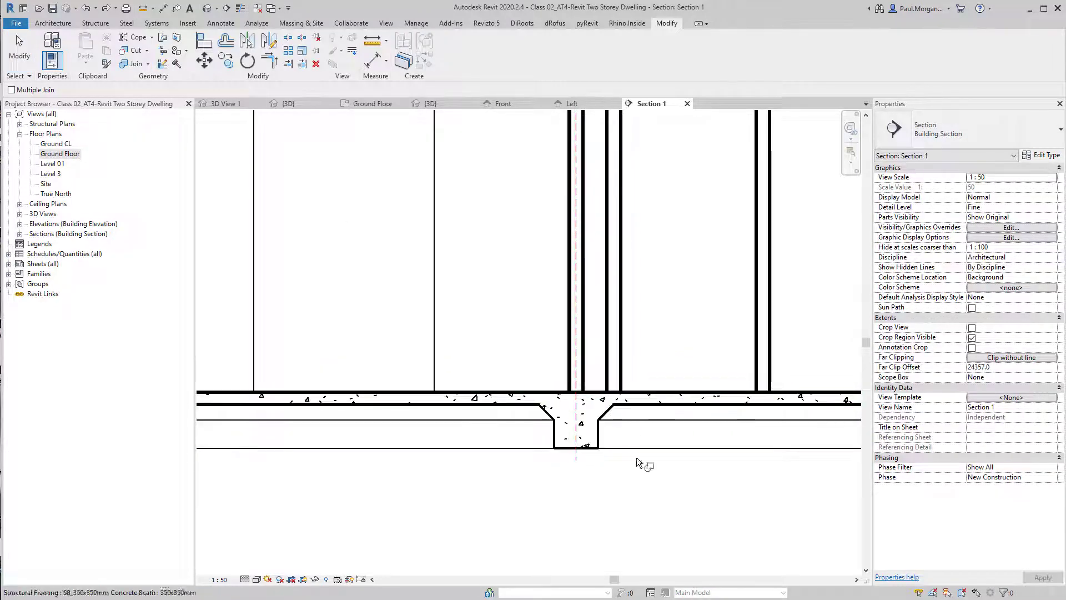
{"action": "scroll", "coordinate": [654, 501], "scroll_direction": "down", "scroll_amount": 3}
{"action": "key", "text": "Escape"}
{"action": "scroll", "coordinate": [609, 449], "scroll_direction": "up", "scroll_amount": 5}
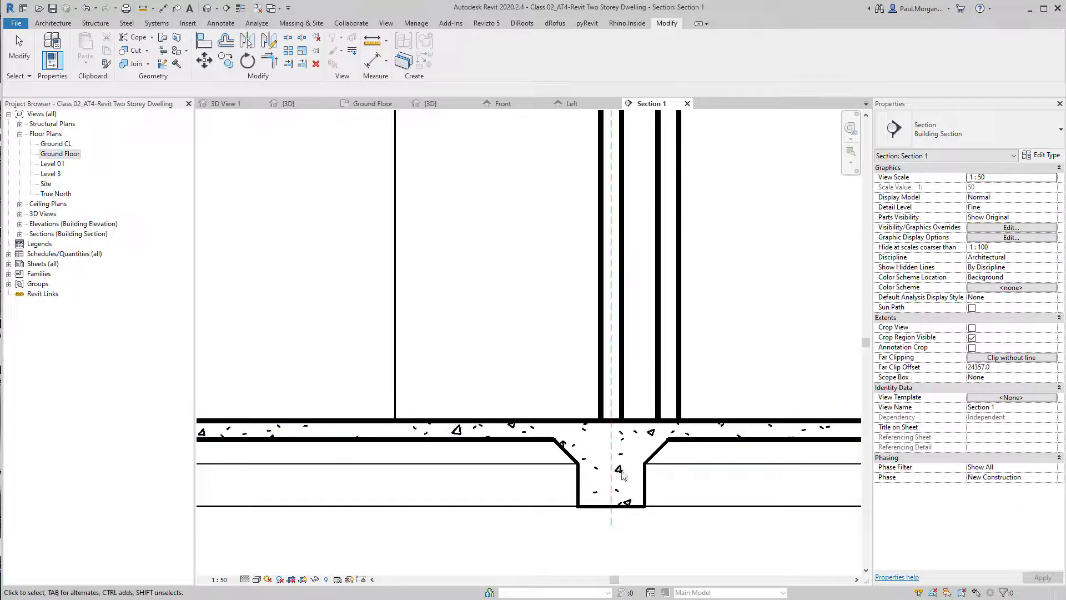
{"action": "key", "text": "Escape"}
{"action": "scroll", "coordinate": [652, 450], "scroll_direction": "down", "scroll_amount": 2}
{"action": "scroll", "coordinate": [653, 450], "scroll_direction": "down", "scroll_amount": 3}
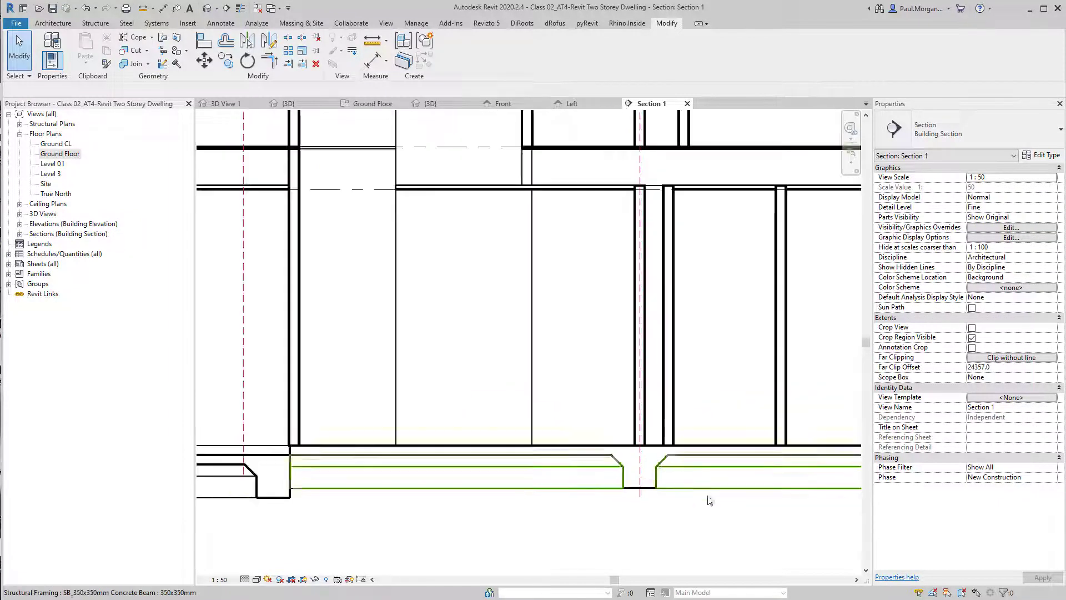
Join the remaining concrete beams with the ground floor slab in the 3D view
{"action": "middle_click_drag", "start_coordinate": [515, 507], "coordinate": [596, 493]}
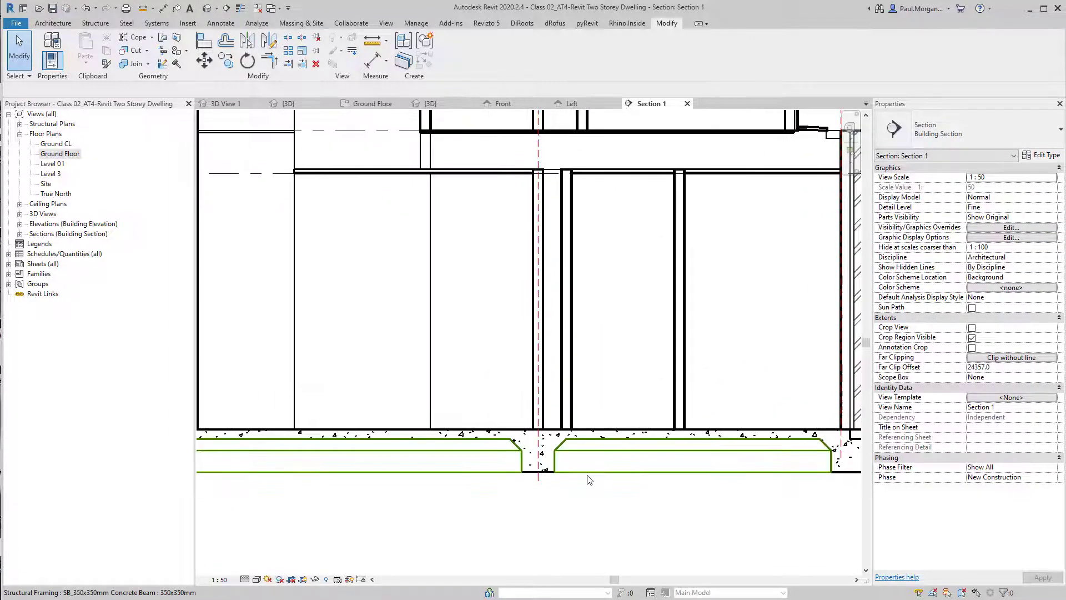
{"action": "left_click", "coordinate": [205, 9]}
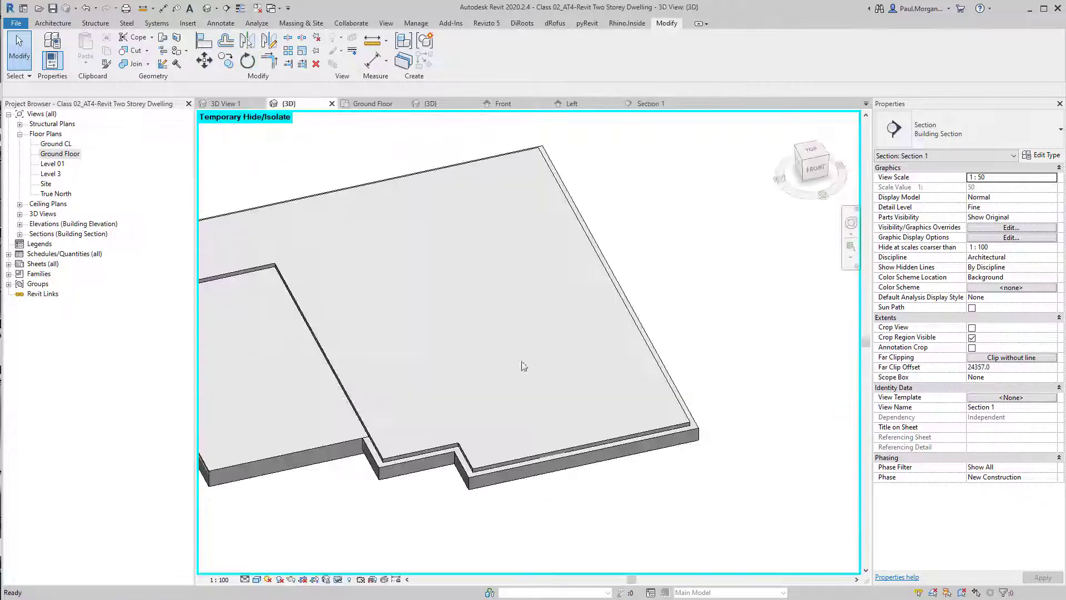
{"action": "middle_click_drag", "start_coordinate": [671, 468], "coordinate": [507, 190], "text": "shift"}
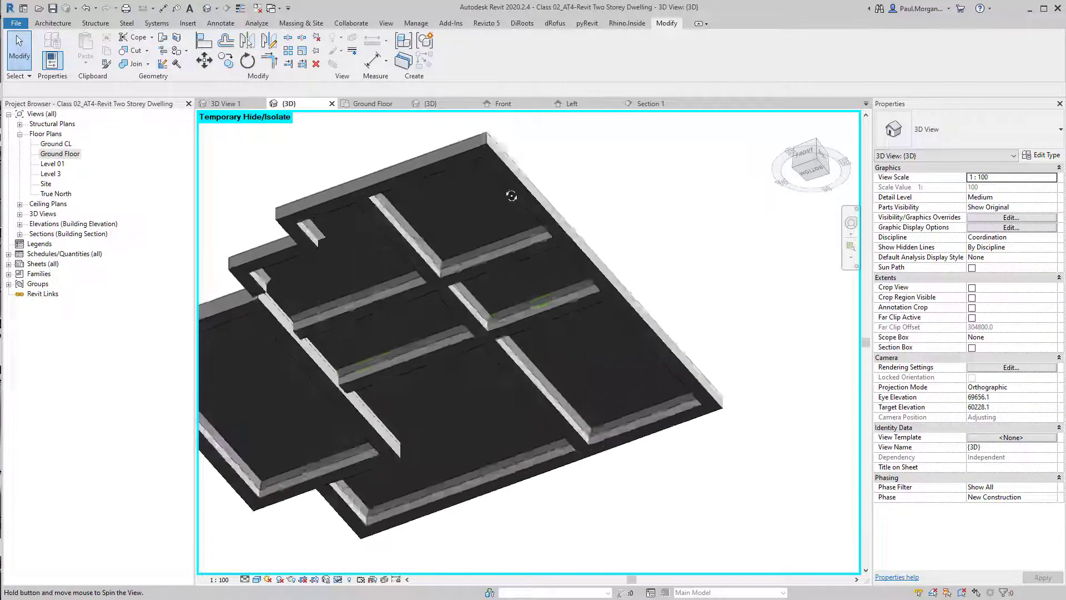
{"action": "left_click", "coordinate": [135, 63]}
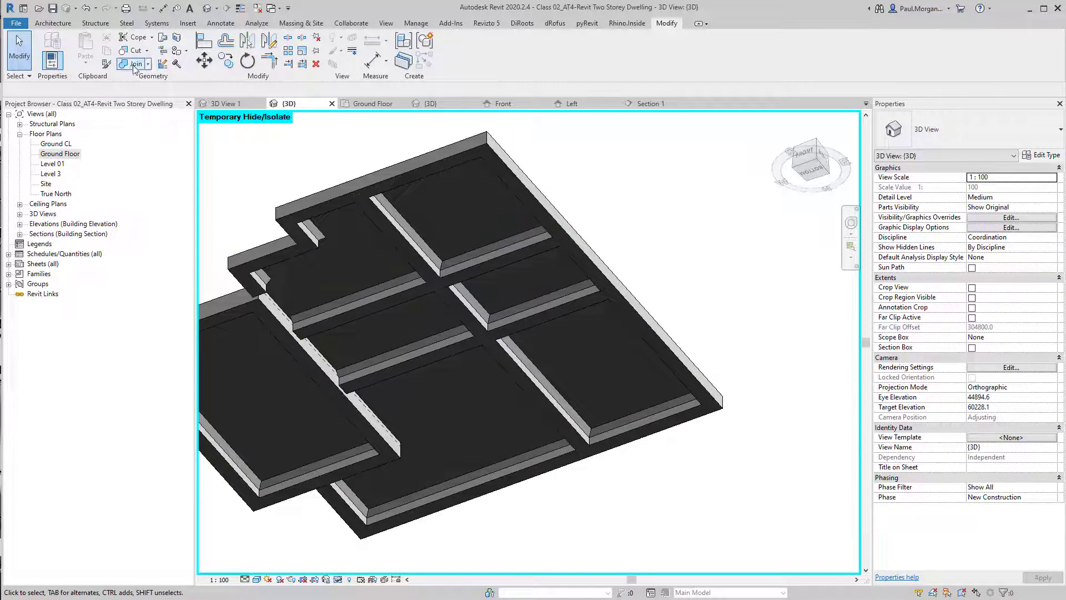
{"action": "left_click", "coordinate": [508, 261]}
{"action": "middle_click_drag", "start_coordinate": [543, 274], "coordinate": [576, 380], "text": "shift"}
{"action": "middle_click_drag", "start_coordinate": [644, 441], "coordinate": [681, 386], "text": "shift"}
{"action": "key", "text": "Escape"}
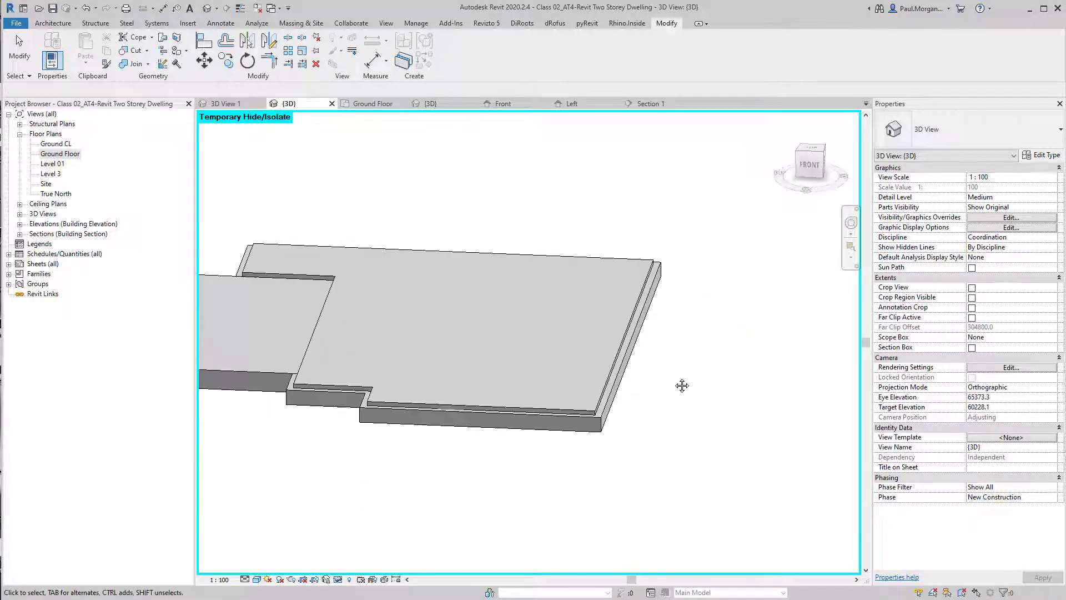
Orbit and zoom around the ground floor to inspect where the brick walls meet the slab edges
{"action": "middle_click_drag", "start_coordinate": [438, 376], "coordinate": [476, 469], "text": "shift"}
{"action": "left_click", "coordinate": [464, 411]}
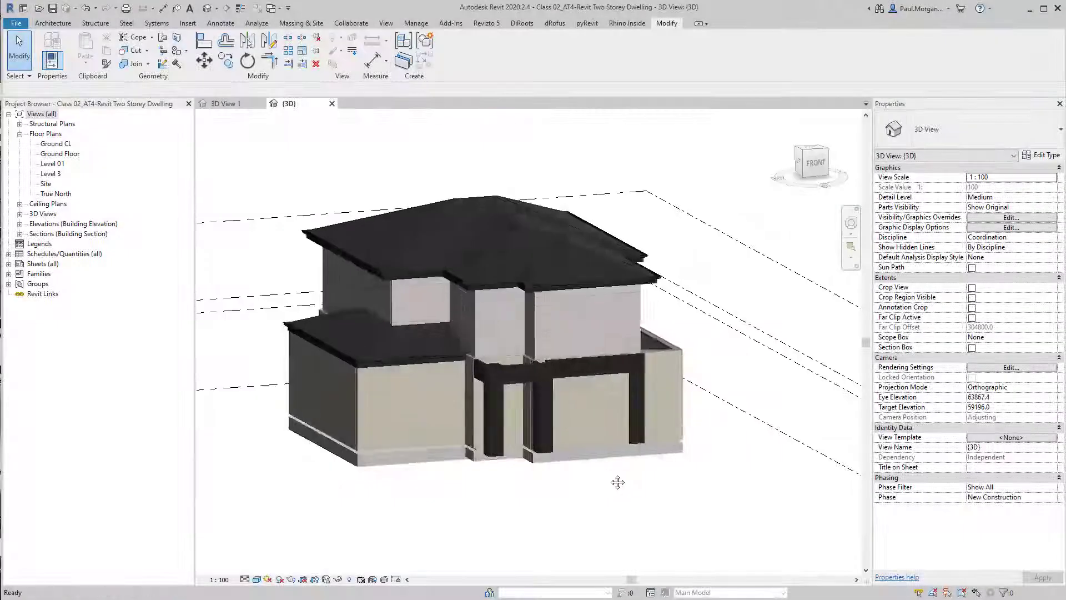
{"action": "middle_click_drag", "start_coordinate": [549, 494], "coordinate": [418, 480], "text": "shift"}
{"action": "scroll", "coordinate": [528, 443], "scroll_direction": "up", "scroll_amount": 5}
{"action": "left_click", "coordinate": [565, 493]}
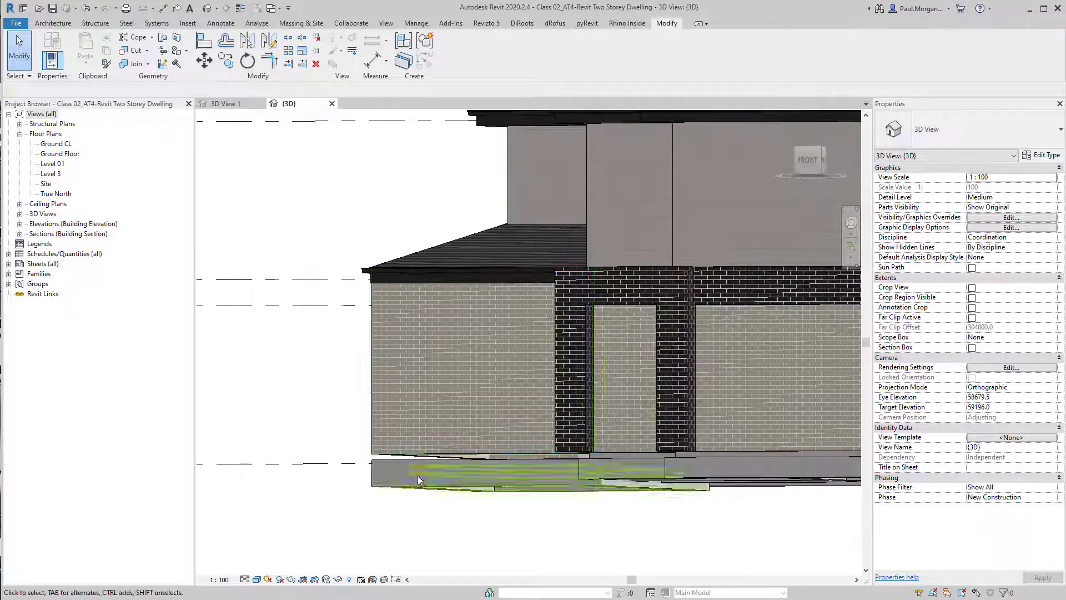
{"action": "left_click", "coordinate": [428, 445]}
{"action": "scroll", "coordinate": [430, 444], "scroll_direction": "down", "scroll_amount": 2}
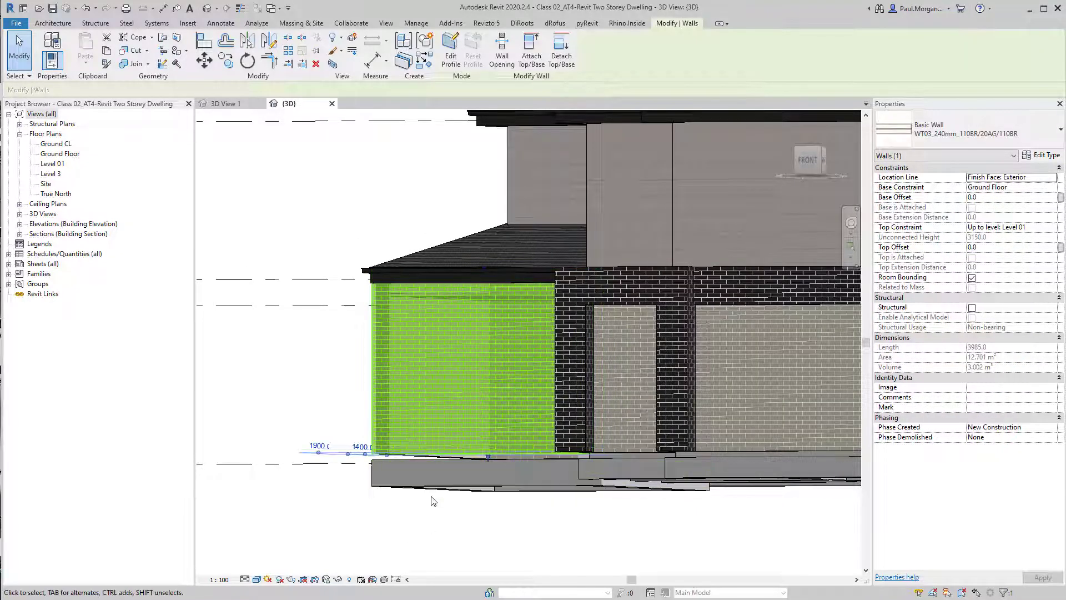
{"action": "left_click", "coordinate": [424, 518]}
{"action": "middle_click_drag", "start_coordinate": [423, 518], "coordinate": [661, 454], "text": "shift"}
{"action": "scroll", "coordinate": [661, 454], "scroll_direction": "up", "scroll_amount": 3}
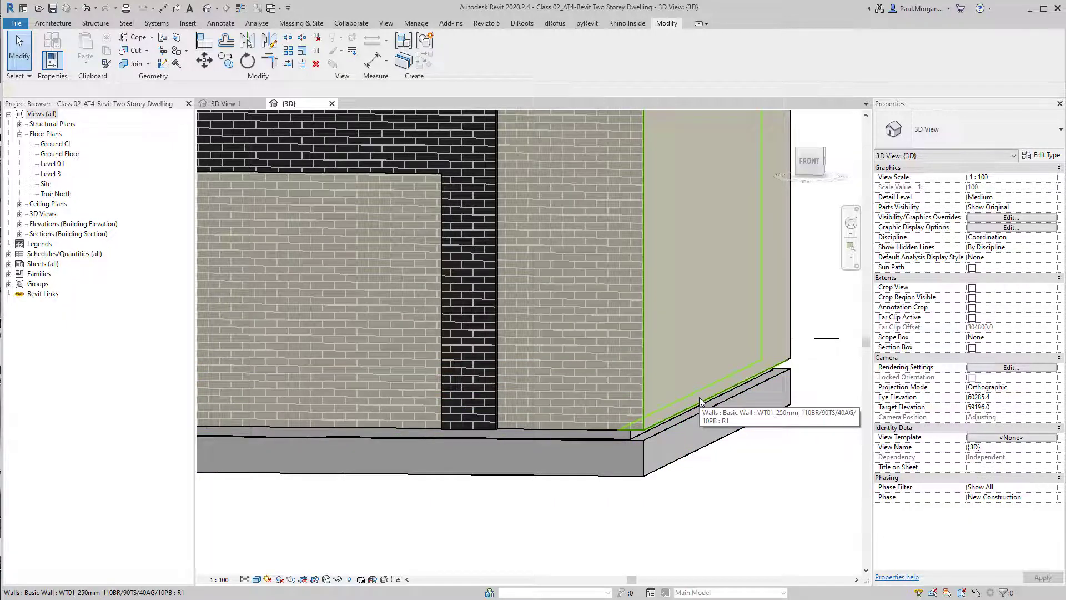
{"action": "scroll", "coordinate": [700, 400], "scroll_direction": "up", "scroll_amount": 3}
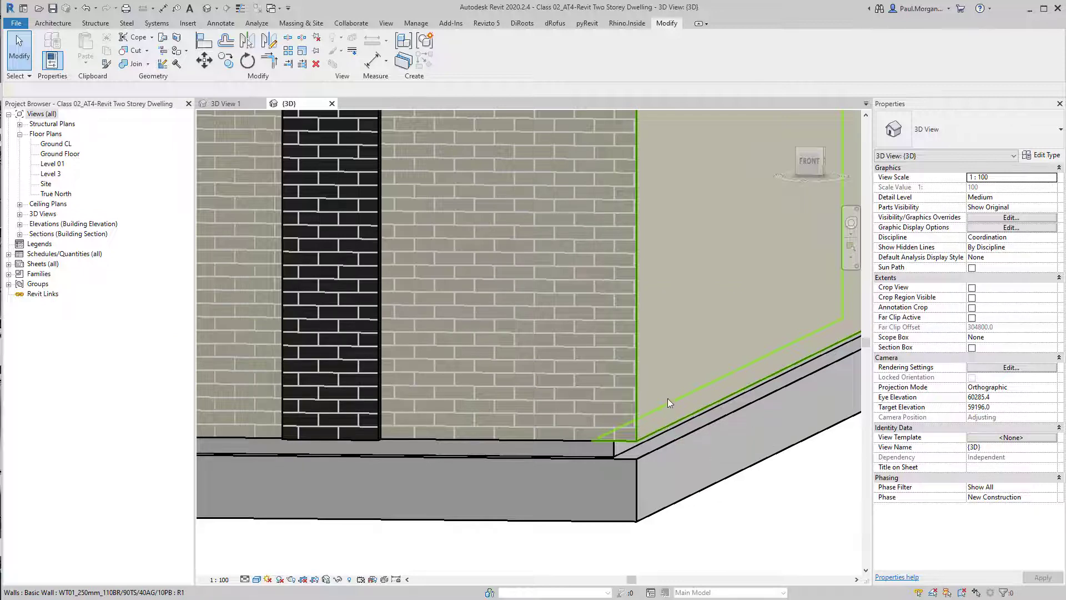
{"action": "middle_click_drag", "start_coordinate": [679, 452], "coordinate": [711, 470], "text": "shift"}
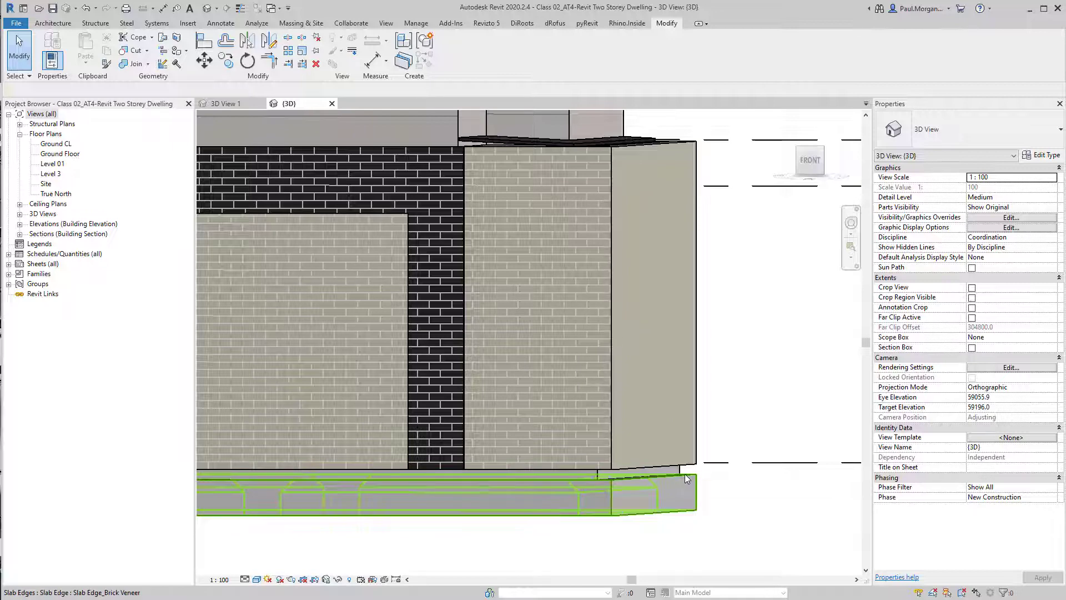
{"action": "middle_click_drag", "start_coordinate": [690, 479], "coordinate": [651, 405], "text": "shift"}
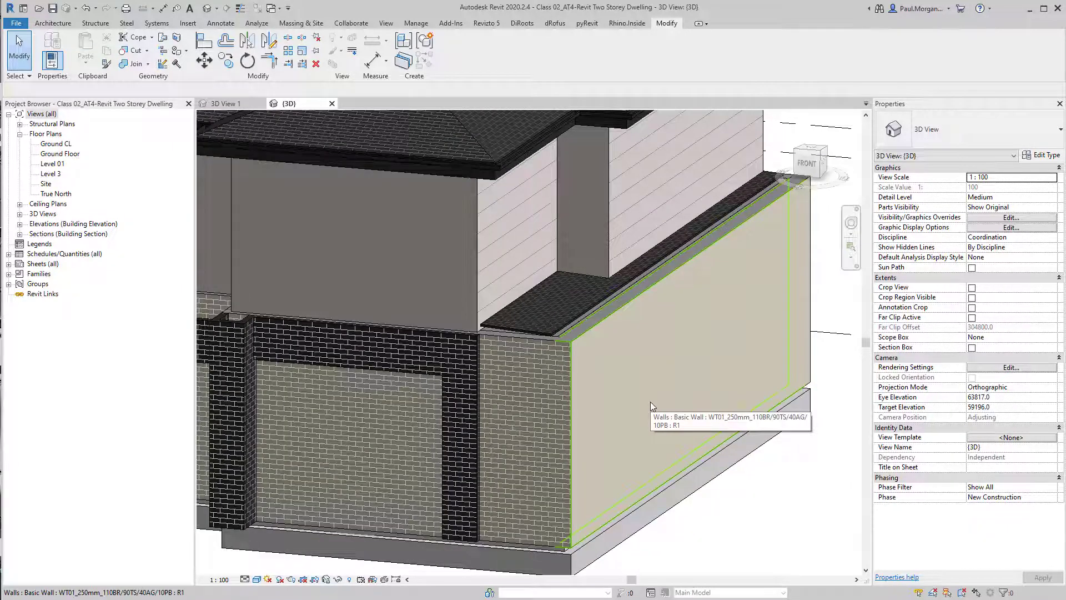
{"action": "scroll", "coordinate": [651, 401], "scroll_direction": "down", "scroll_amount": 5}
{"action": "scroll", "coordinate": [462, 429], "scroll_direction": "up", "scroll_amount": 3}
{"action": "middle_click_drag", "start_coordinate": [462, 429], "coordinate": [528, 416], "text": "shift"}
{"action": "middle_click_drag", "start_coordinate": [527, 416], "coordinate": [575, 448]}
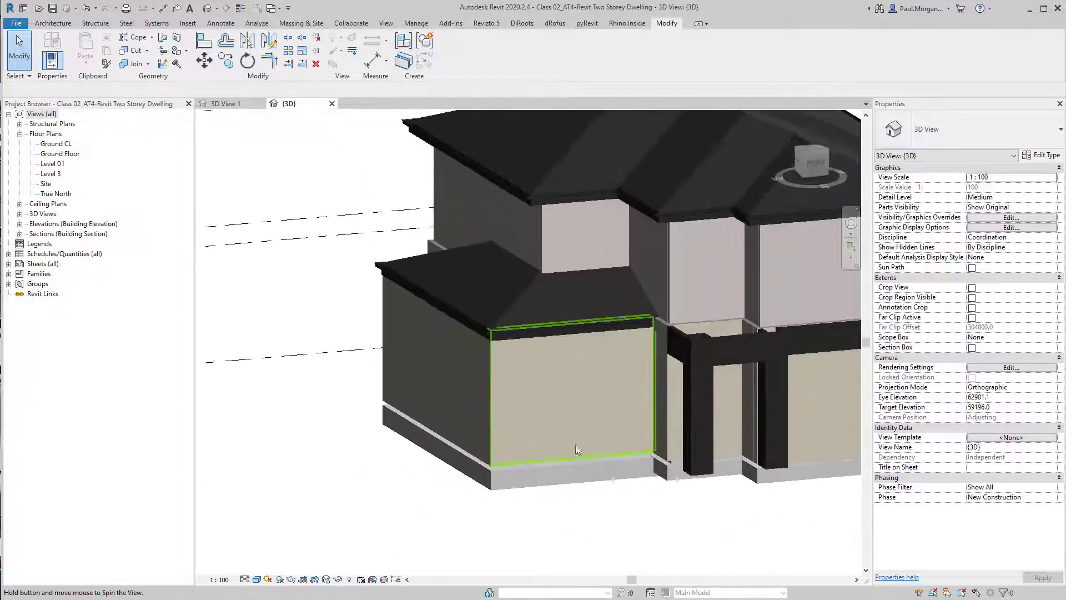
Select the three WT03_240mm_110BR/20AG/110BR garage walls and set their base offset to -15
{"action": "left_click", "coordinate": [575, 448]}
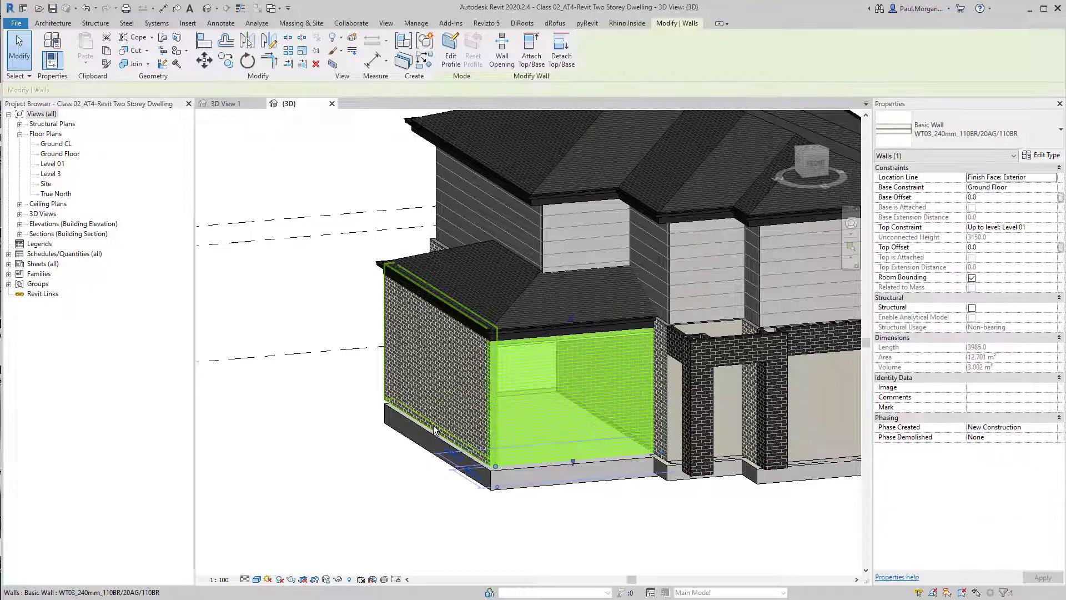
{"action": "left_click", "coordinate": [423, 383], "text": "ctrl"}
{"action": "middle_click_drag", "start_coordinate": [423, 383], "coordinate": [708, 395], "text": "shift"}
{"action": "left_click", "coordinate": [403, 420], "text": "ctrl"}
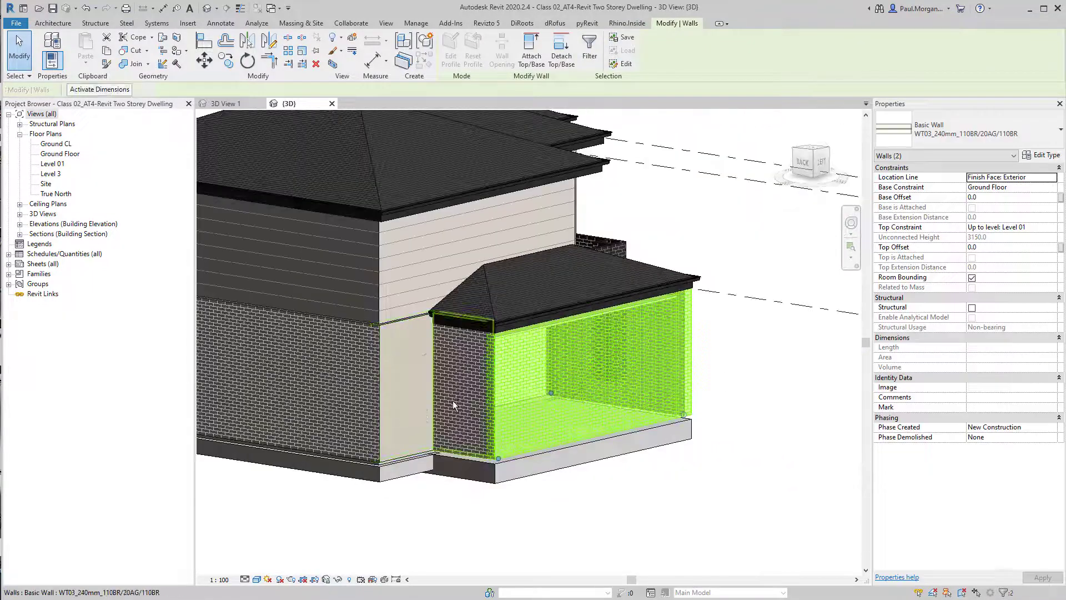
{"action": "left_click", "coordinate": [452, 401], "text": "ctrl"}
{"action": "middle_click_drag", "start_coordinate": [630, 362], "coordinate": [691, 410], "text": "shift"}
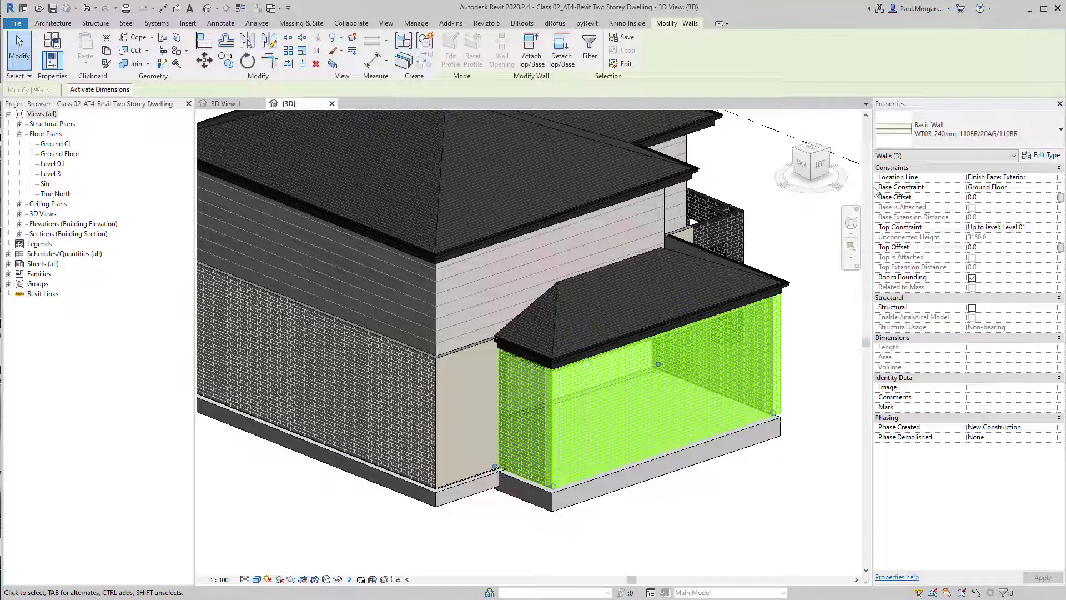
{"action": "left_click", "coordinate": [995, 200]}
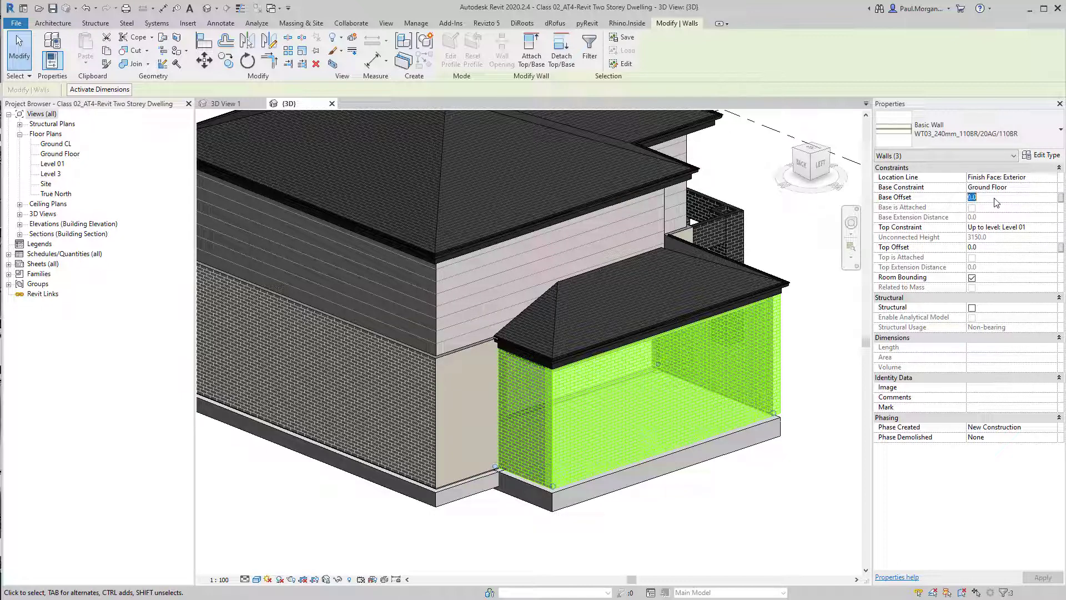
{"action": "type", "text": "-15"}
{"action": "key", "text": "Return"}
{"action": "left_click", "coordinate": [827, 502]}
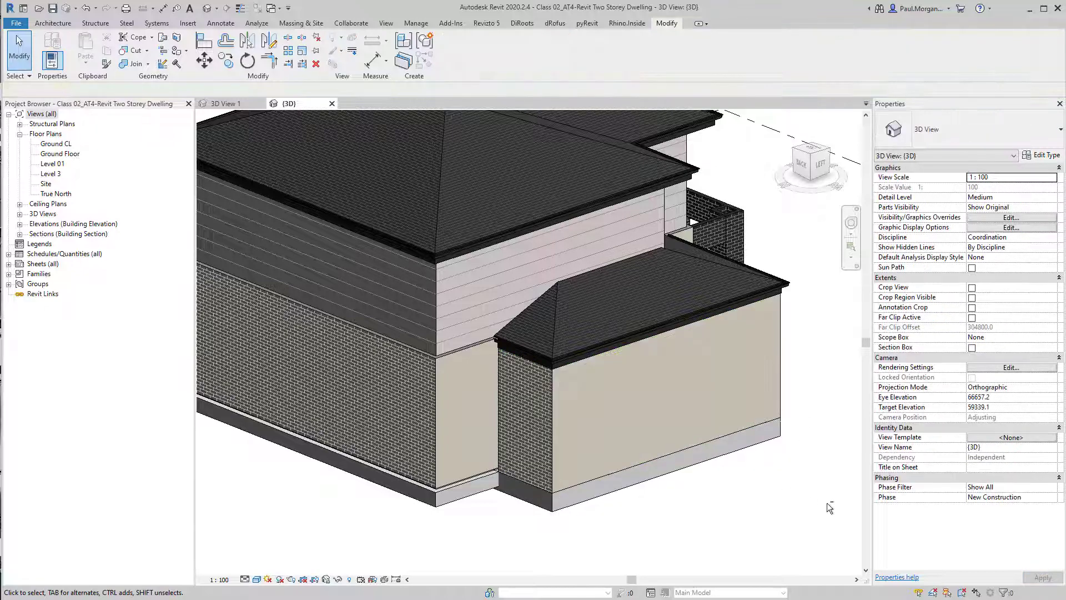
Open the type properties of the WT01_250mm_110BR/90TS/40AG/10PB exterior wall and preview its section
{"action": "middle_click_drag", "start_coordinate": [827, 502], "coordinate": [556, 492], "text": "shift"}
{"action": "mouse_move", "coordinate": [658, 493]}
{"action": "middle_mouse_down", "text": "shift"}
{"action": "mouse_move", "coordinate": [607, 483]}
{"action": "mouse_move", "coordinate": [532, 501]}
{"action": "mouse_move", "coordinate": [482, 469]}
{"action": "middle_mouse_up", "text": "shift"}
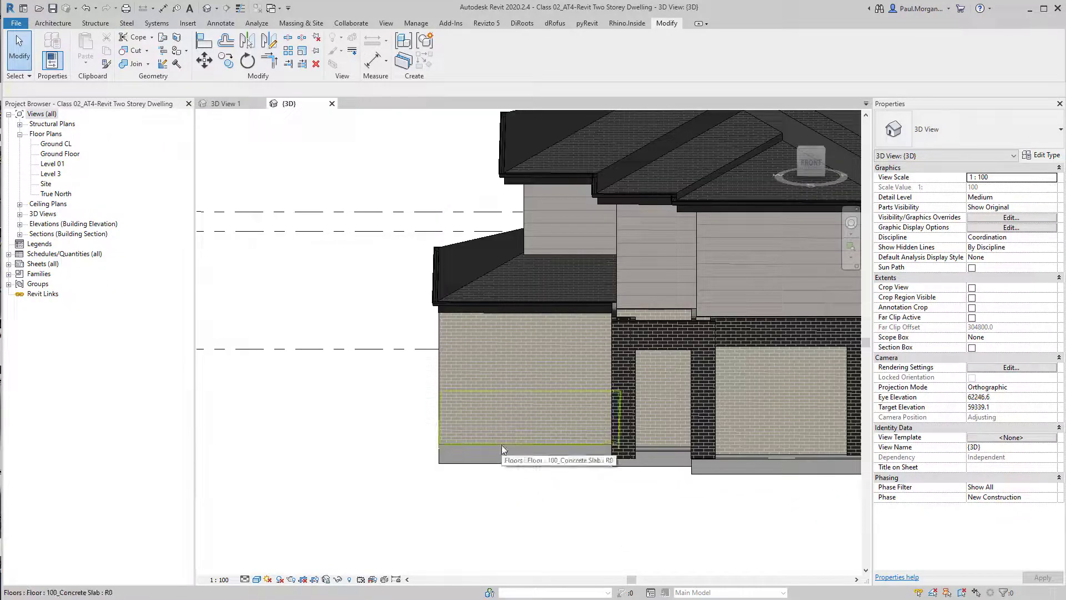
{"action": "middle_click_drag", "start_coordinate": [544, 502], "coordinate": [266, 486], "text": "shift"}
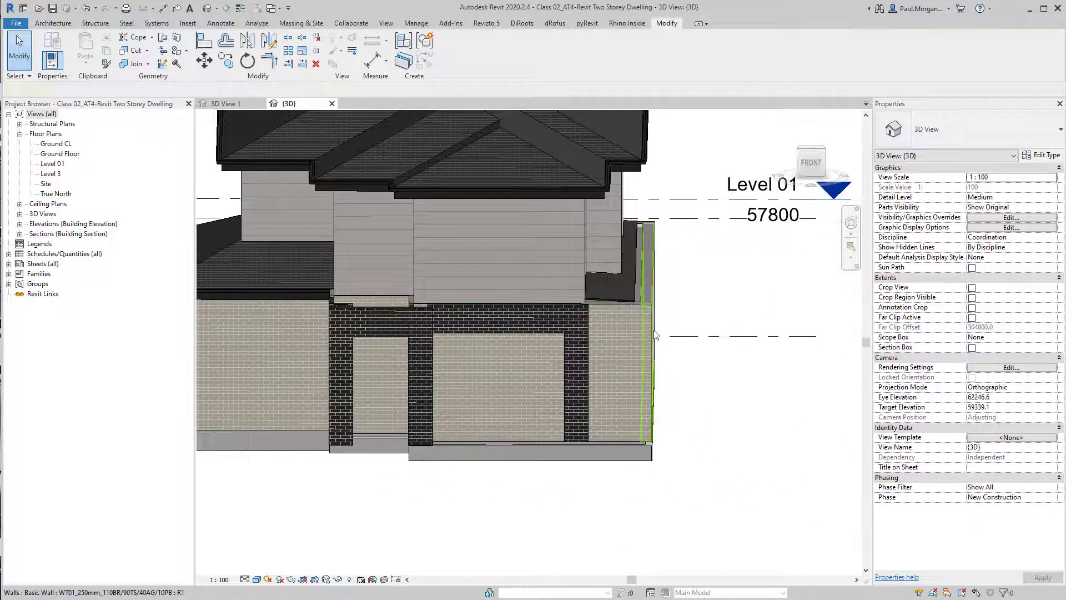
{"action": "left_click", "coordinate": [650, 351]}
{"action": "middle_click_drag", "start_coordinate": [662, 405], "coordinate": [721, 411], "text": "shift"}
{"action": "left_click", "coordinate": [1041, 155]}
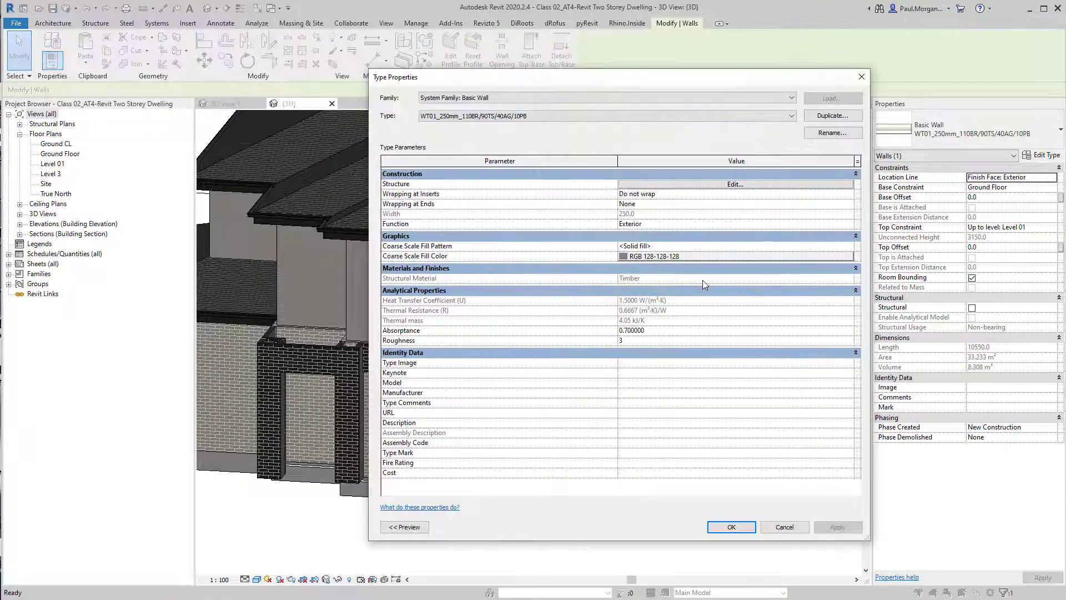
{"action": "left_click", "coordinate": [407, 527]}
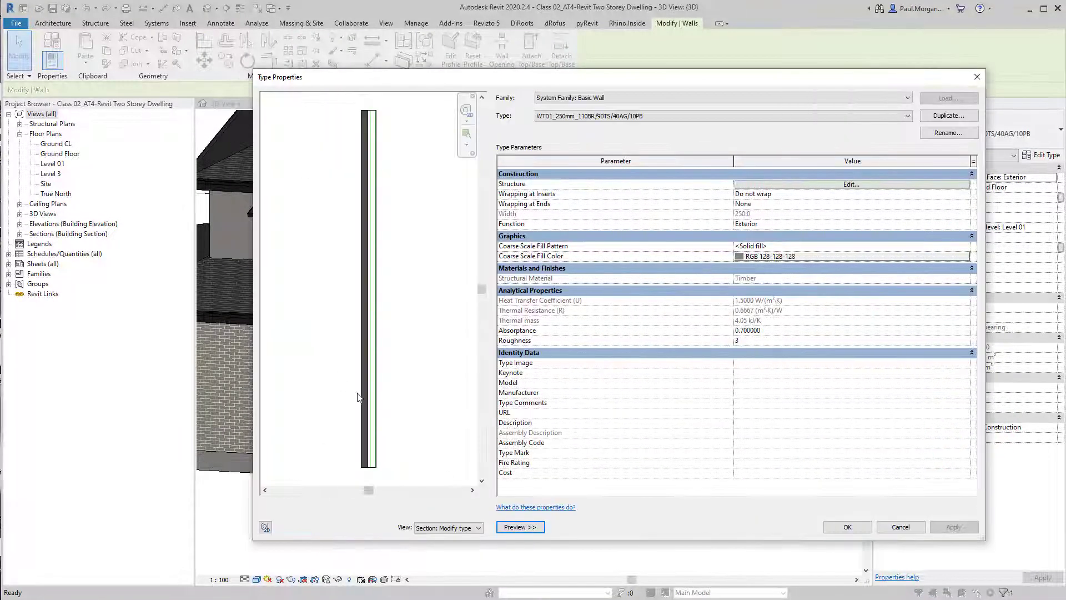
{"action": "scroll", "coordinate": [369, 479], "scroll_direction": "up", "scroll_amount": 4}
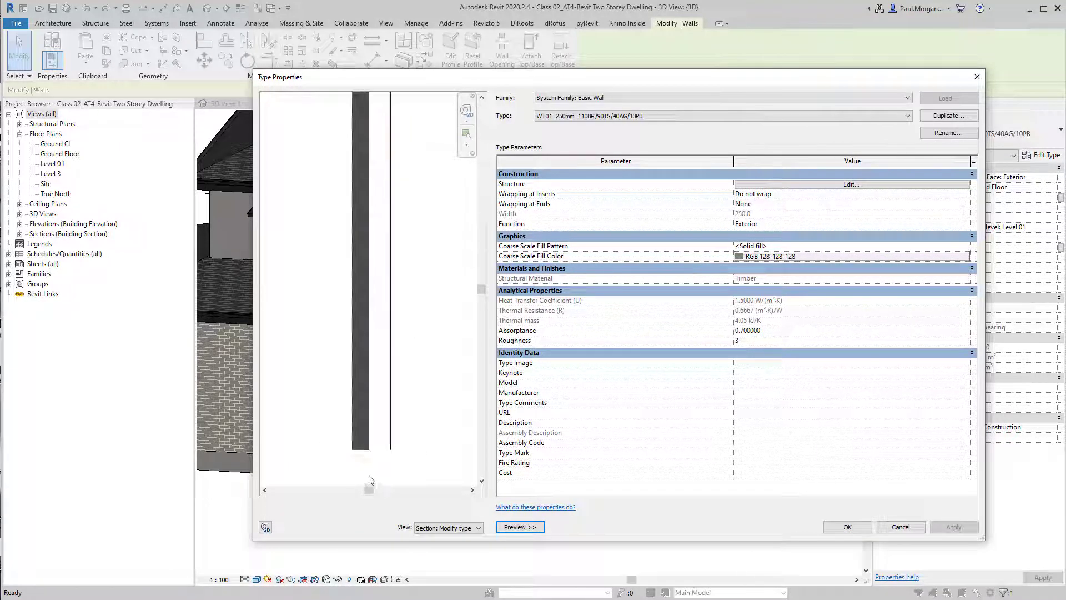
{"action": "scroll", "coordinate": [369, 448], "scroll_direction": "up", "scroll_amount": 3}
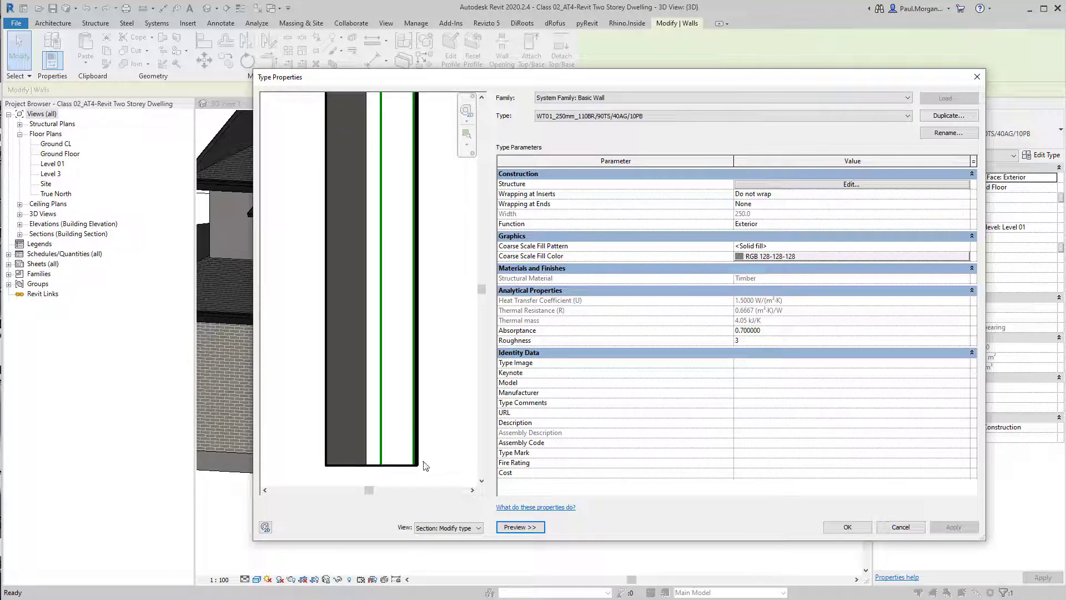
{"action": "scroll", "coordinate": [425, 465], "scroll_direction": "up", "scroll_amount": 2}
{"action": "scroll", "coordinate": [419, 428], "scroll_direction": "up", "scroll_amount": 2}
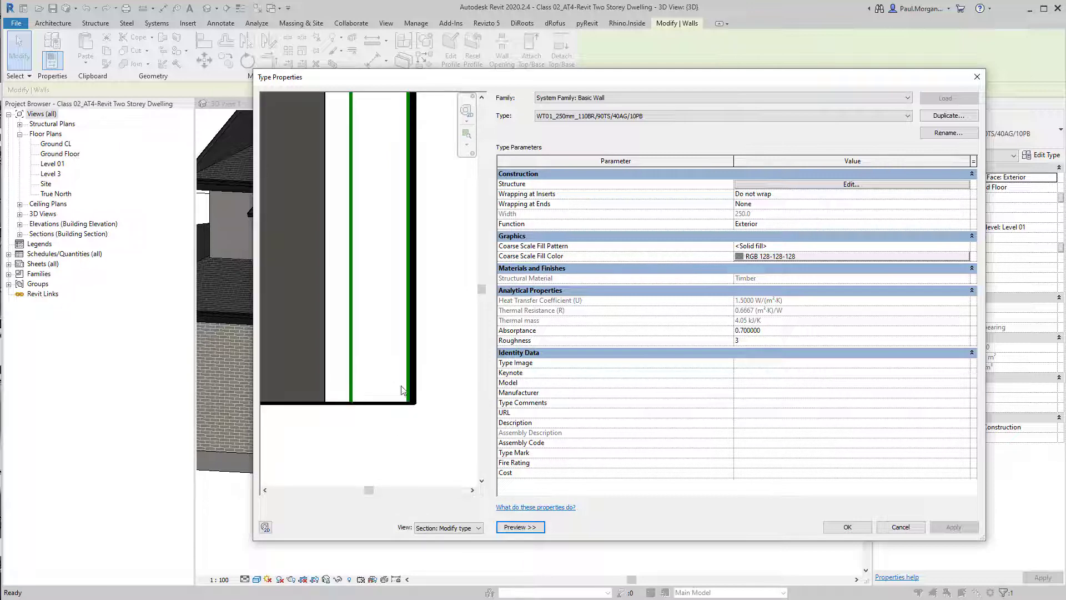
{"action": "scroll", "coordinate": [413, 409], "scroll_direction": "down", "scroll_amount": 4}
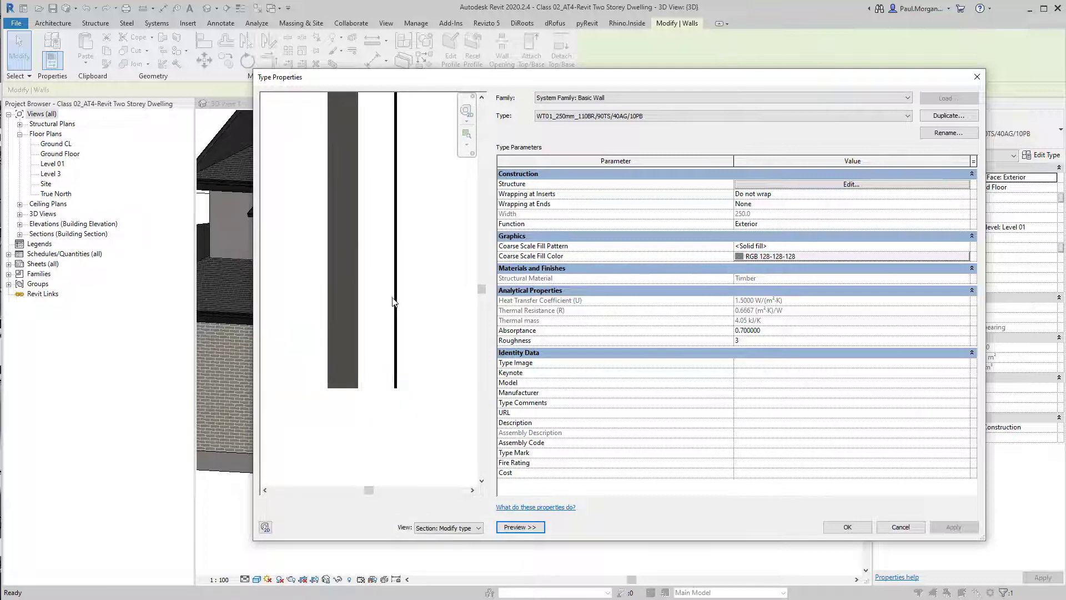
{"action": "scroll", "coordinate": [405, 345], "scroll_direction": "down", "scroll_amount": 2}
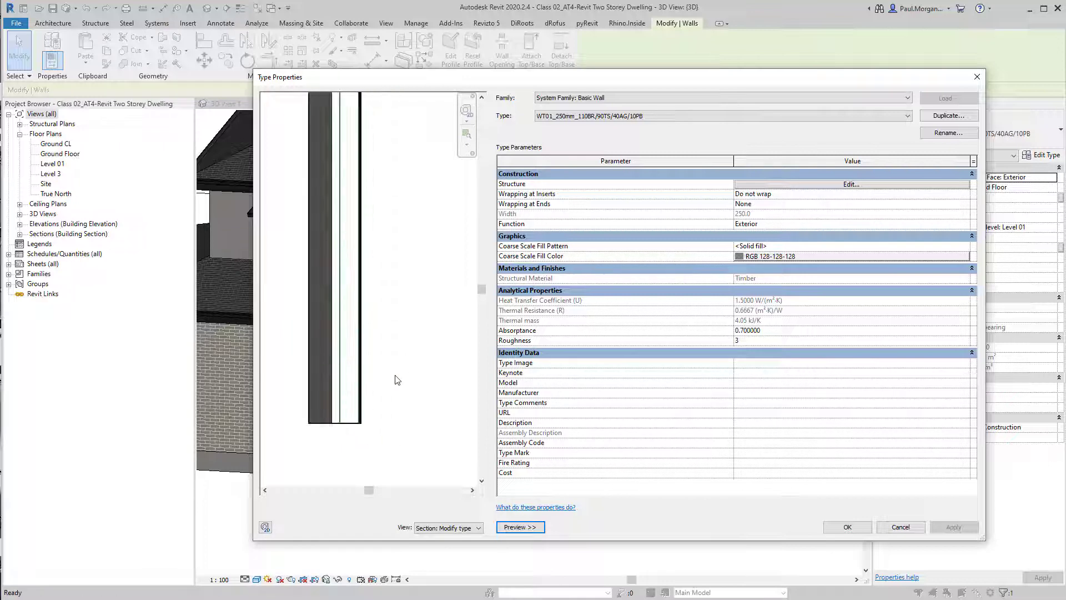
Open the wall's structure assembly and examine its layers and core boundaries
{"action": "left_click", "coordinate": [844, 186]}
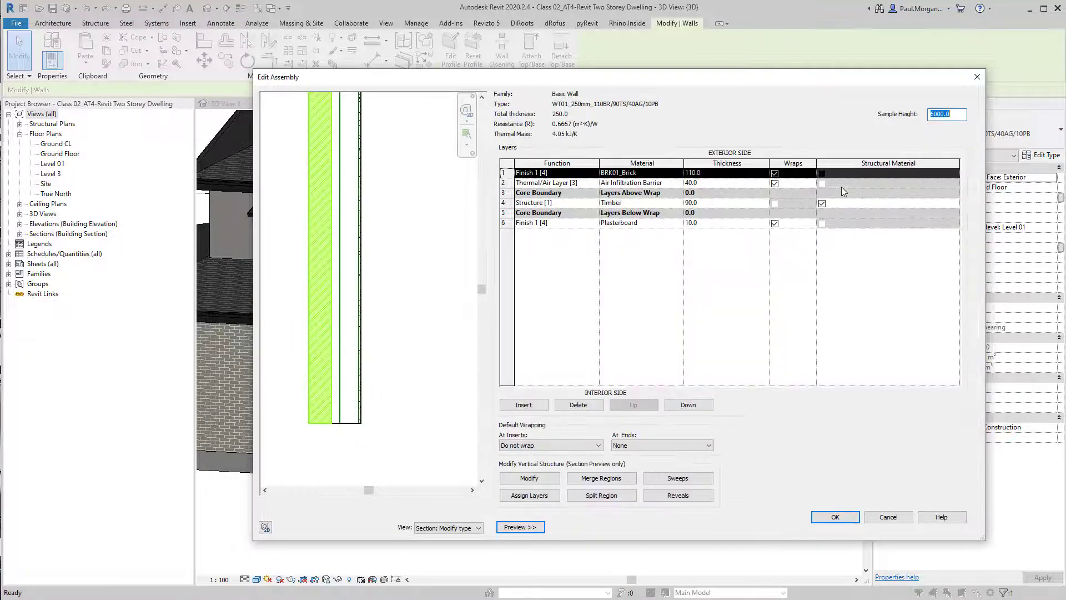
{"action": "scroll", "coordinate": [401, 443], "scroll_direction": "up", "scroll_amount": 3}
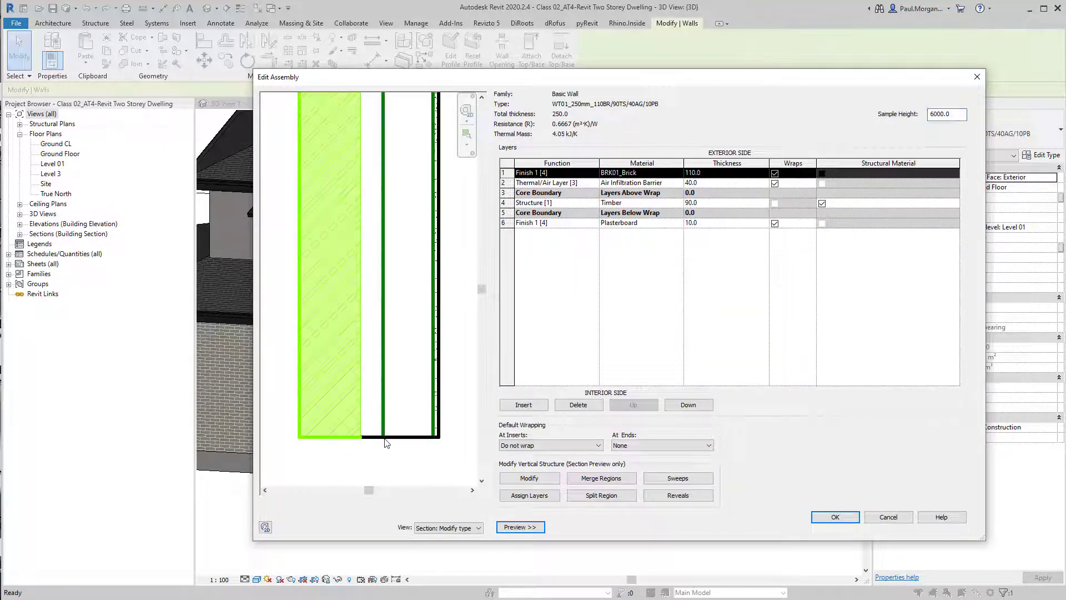
{"action": "scroll", "coordinate": [396, 449], "scroll_direction": "down", "scroll_amount": 2}
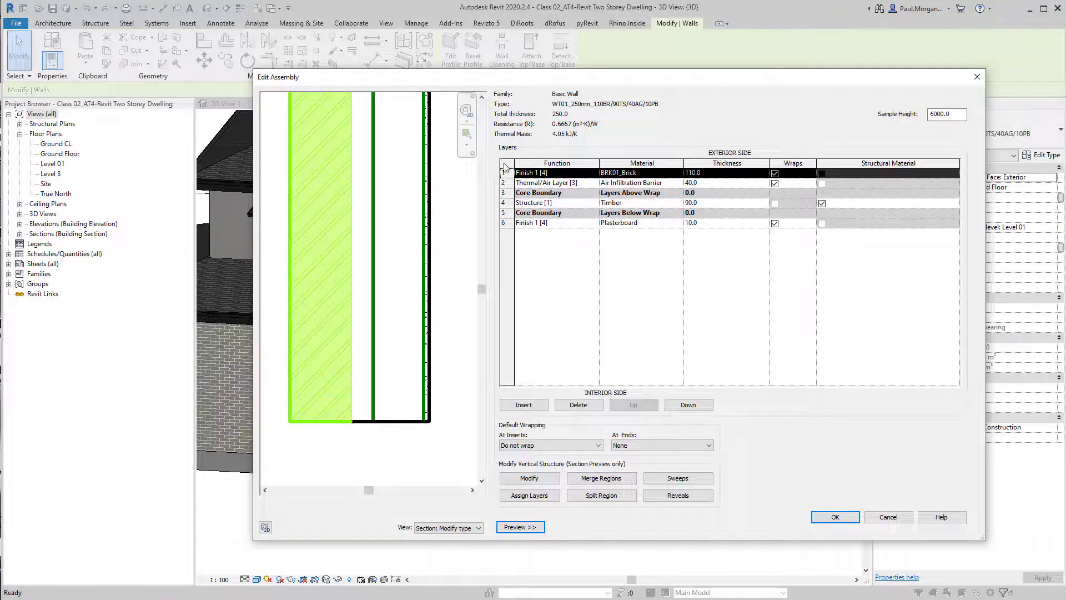
{"action": "left_click", "coordinate": [505, 194]}
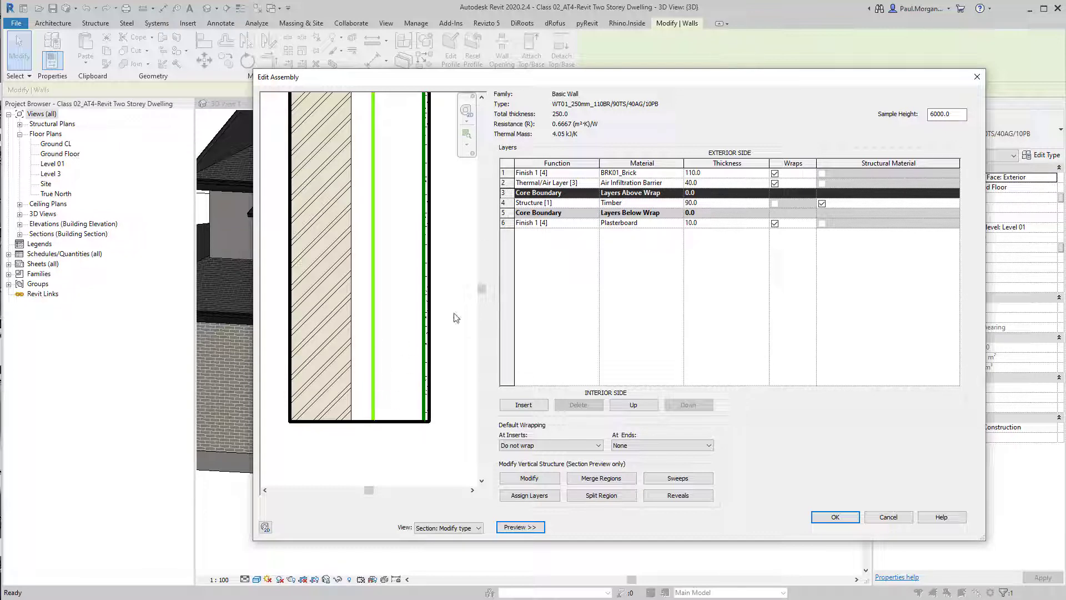
{"action": "left_click", "coordinate": [504, 223]}
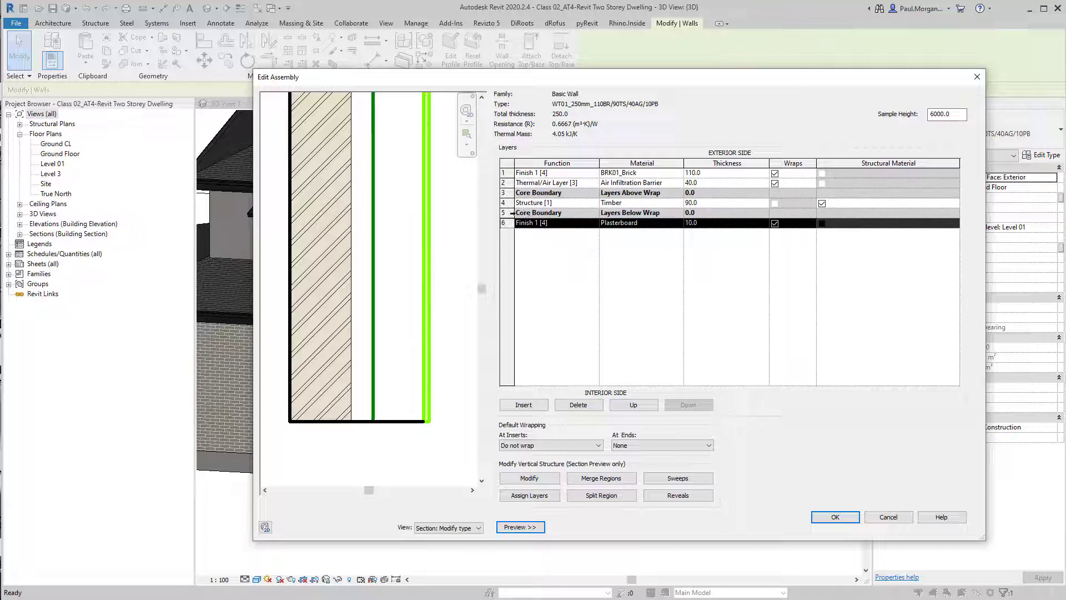
{"action": "left_click", "coordinate": [505, 193]}
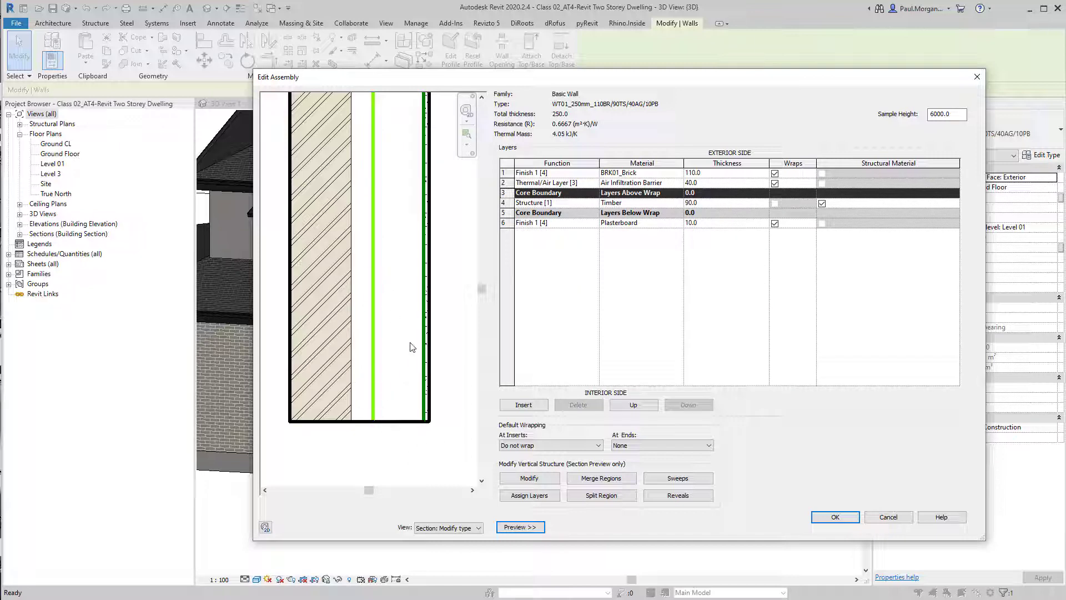
{"action": "scroll", "coordinate": [410, 347], "scroll_direction": "down", "scroll_amount": 2}
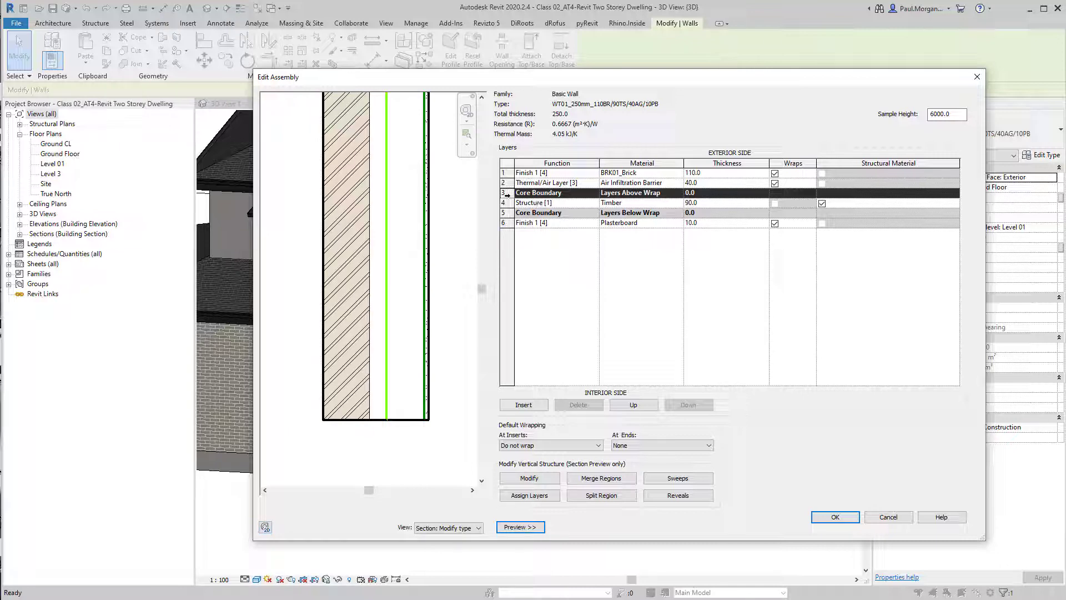
{"action": "left_click", "coordinate": [504, 173]}
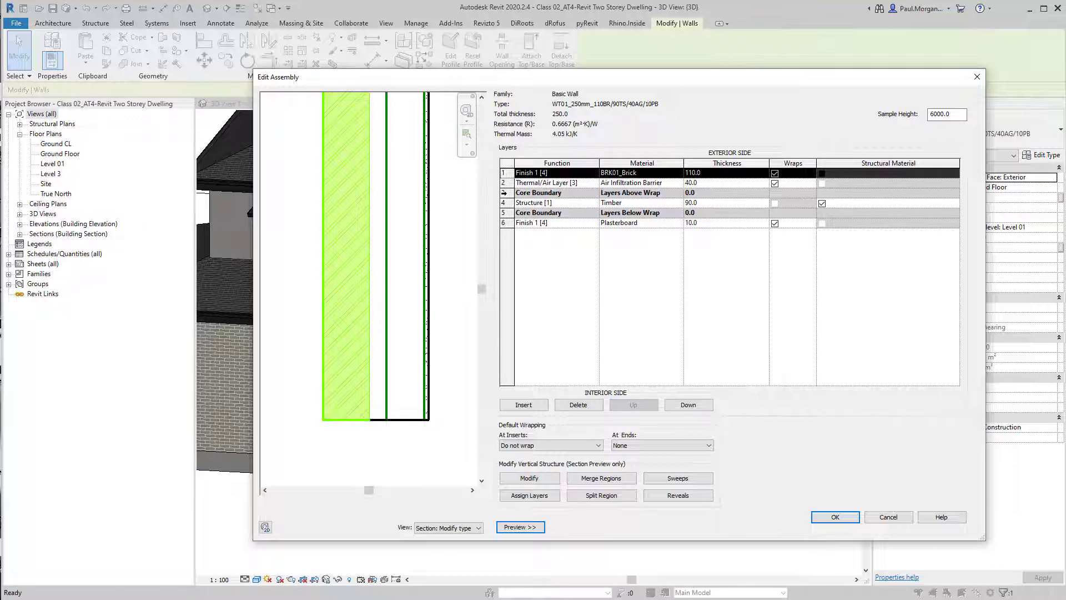
{"action": "left_click", "coordinate": [503, 192]}
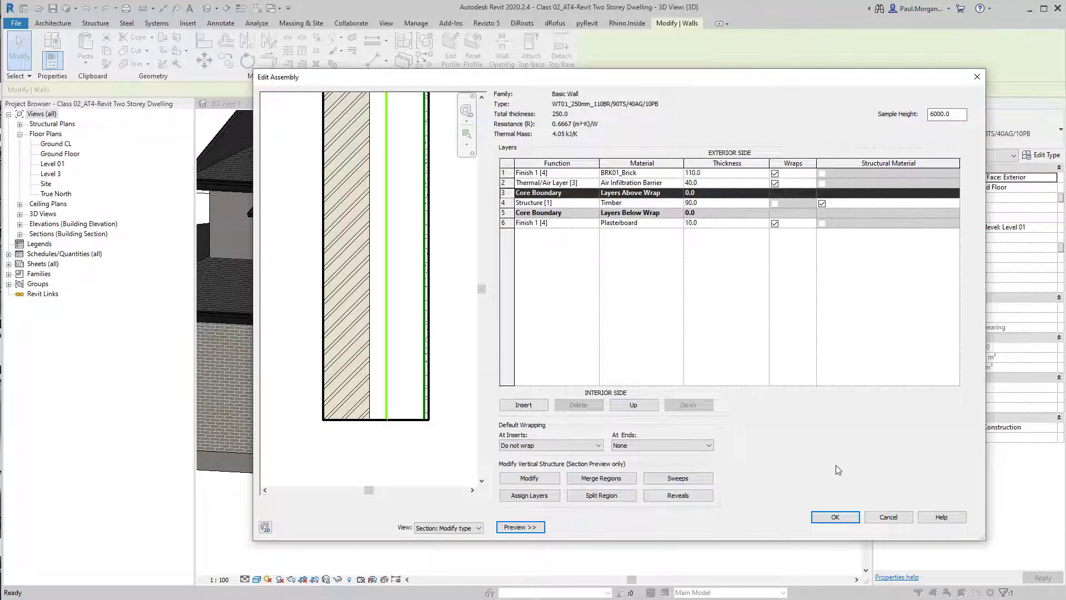
Unlock the bottom edge of the brick layer in the wall's structure so it can extend, then close the type dialogs
{"action": "left_click", "coordinate": [522, 479]}
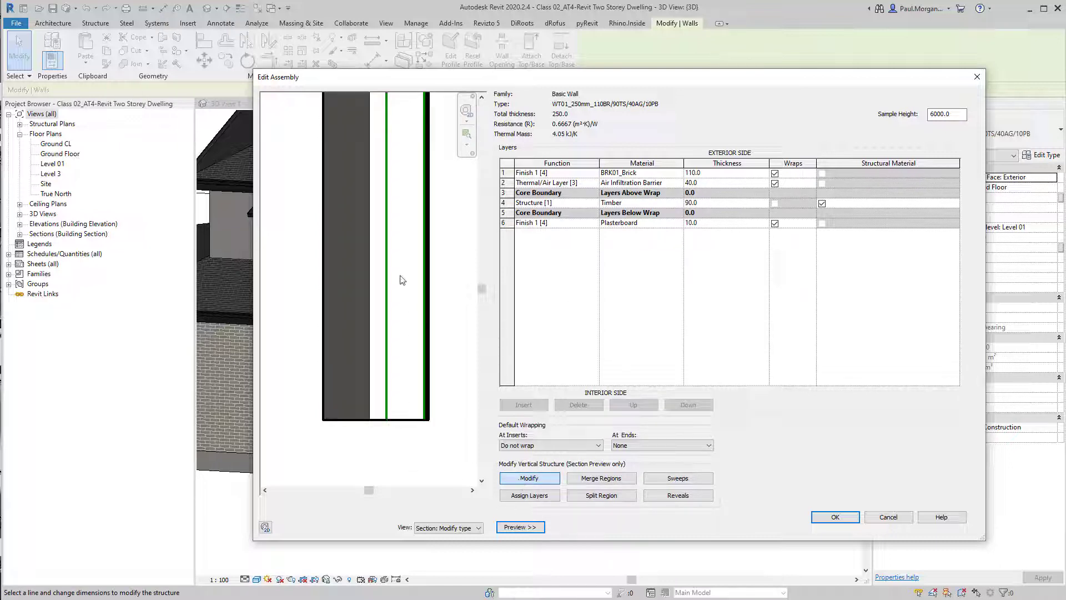
{"action": "left_click", "coordinate": [347, 420]}
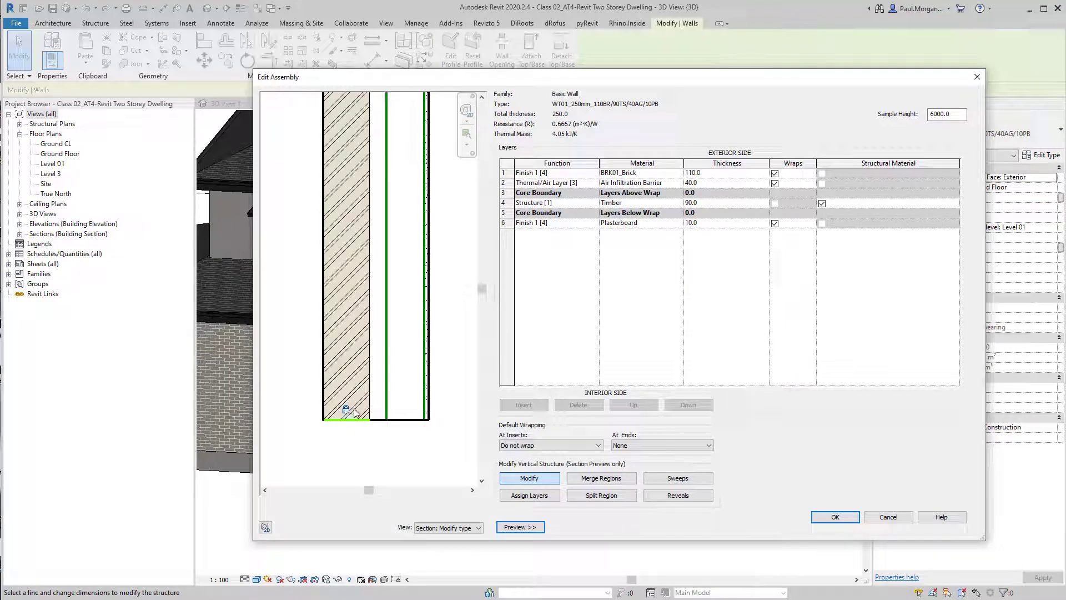
{"action": "left_click", "coordinate": [348, 419]}
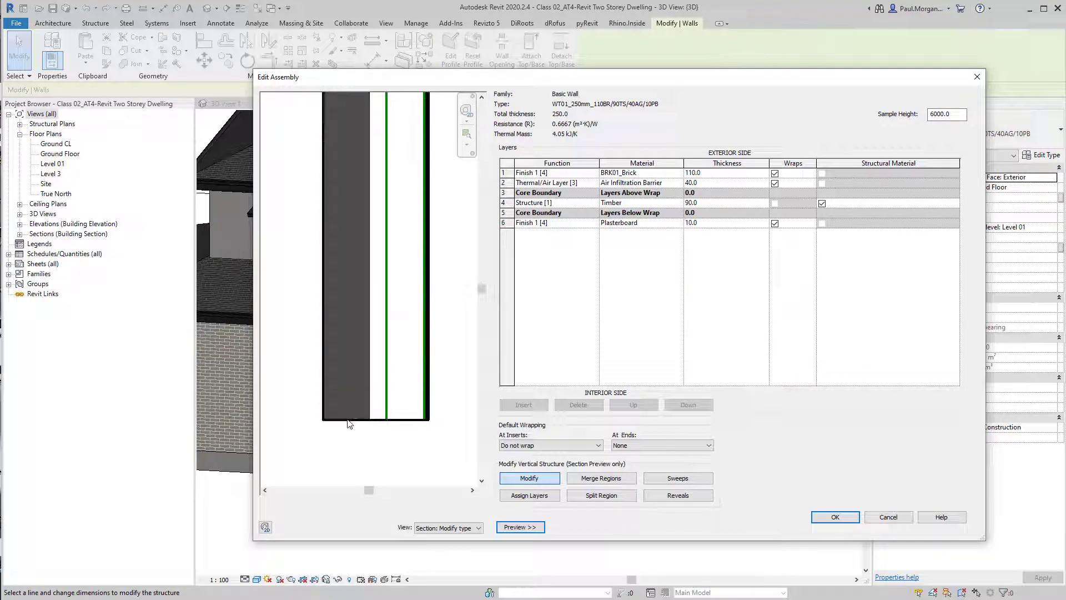
{"action": "left_click", "coordinate": [345, 418]}
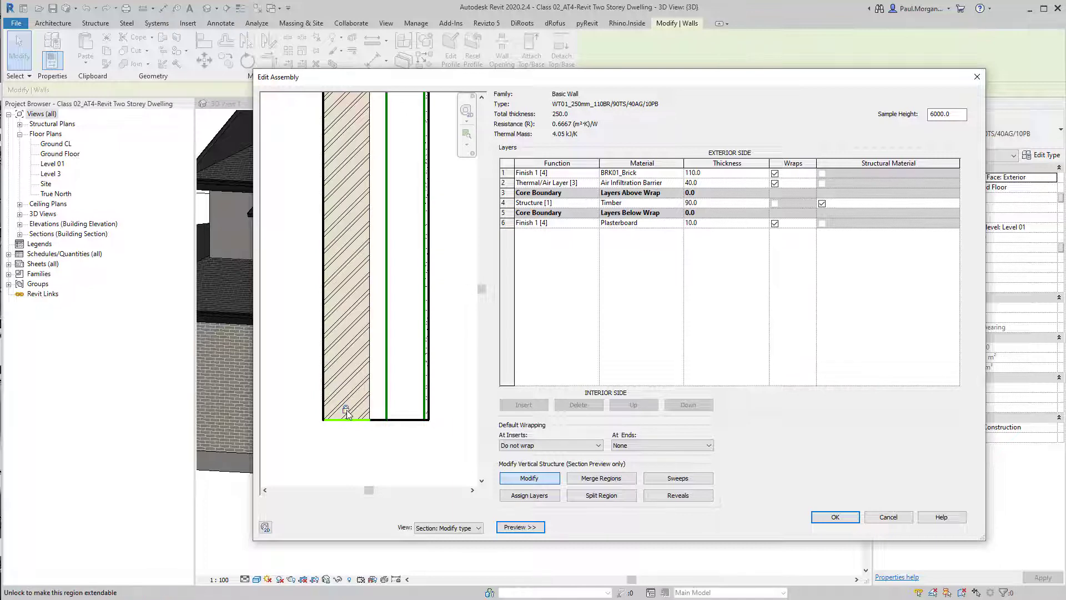
{"action": "left_click", "coordinate": [347, 409]}
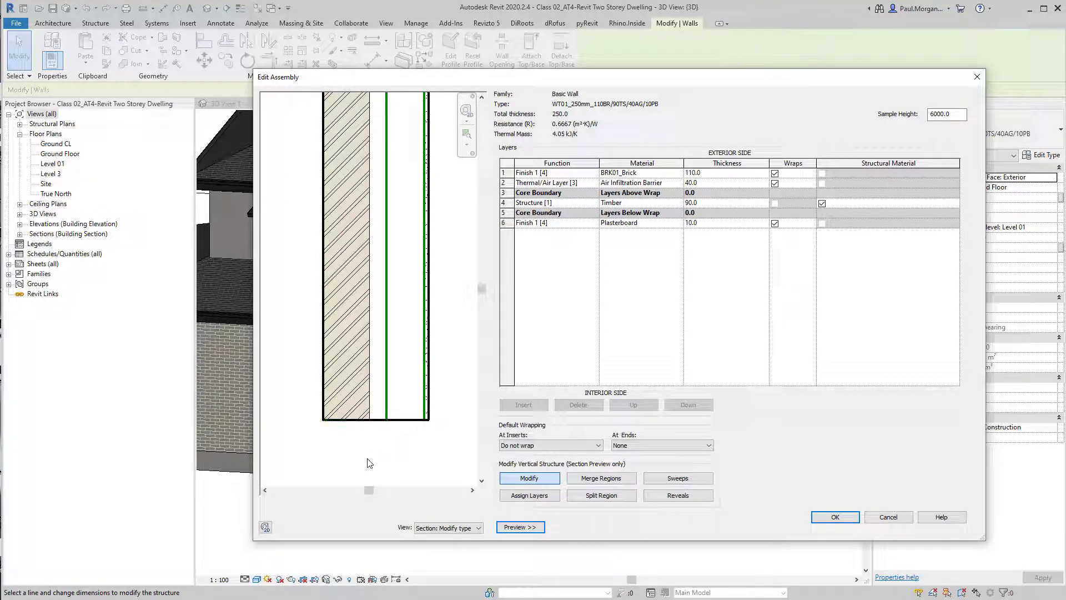
{"action": "left_click", "coordinate": [534, 480]}
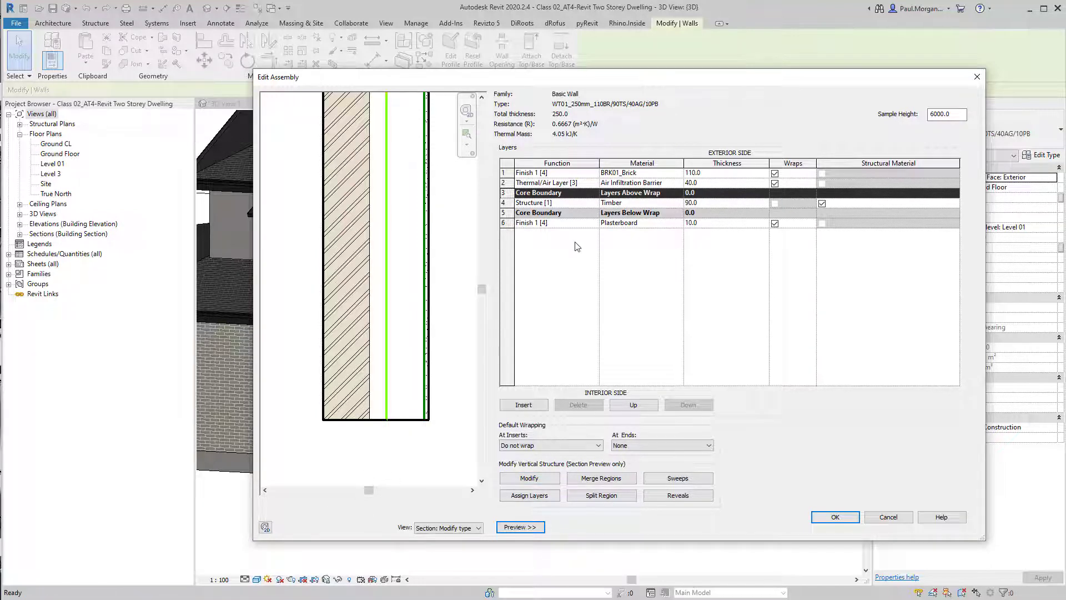
{"action": "left_click", "coordinate": [835, 517]}
{"action": "left_click", "coordinate": [843, 525]}
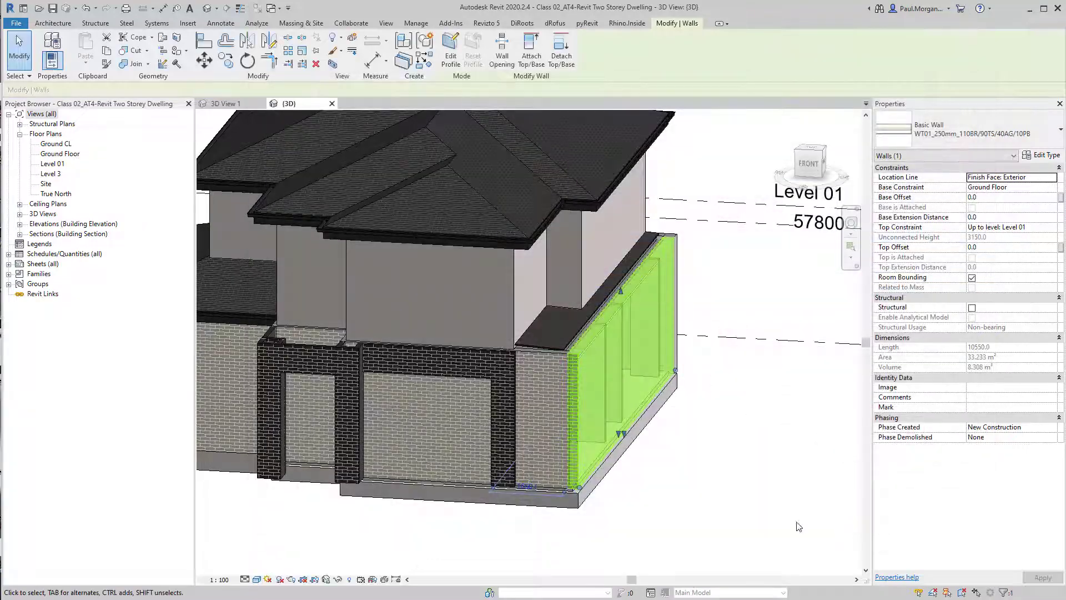
Open Section 1 from the ground floor plan and zoom in to examine the walls' bases at the slab edge
{"action": "middle_click_drag", "start_coordinate": [740, 435], "coordinate": [757, 405]}
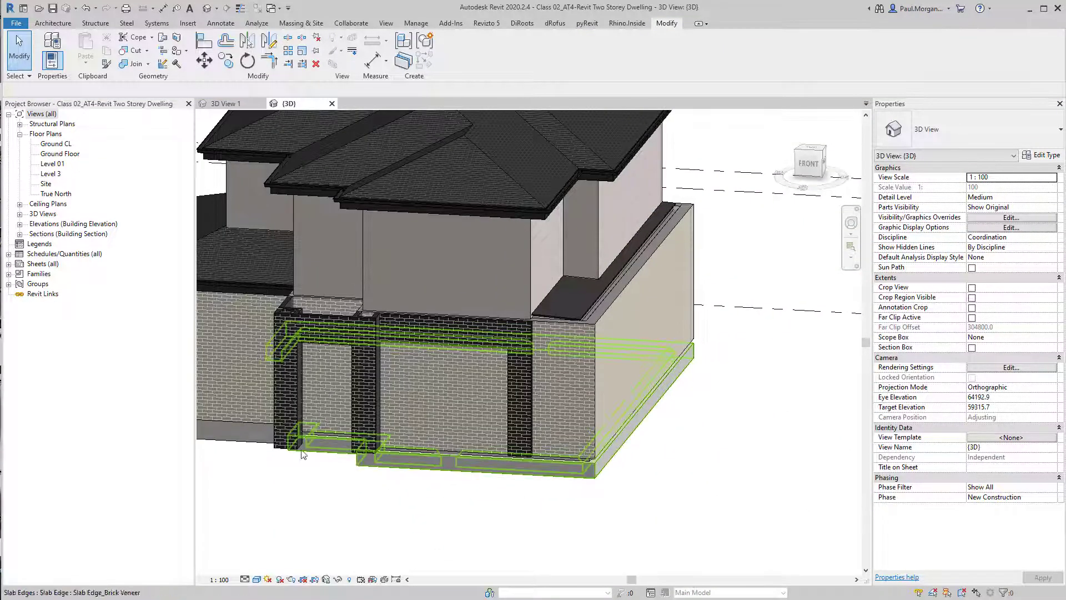
{"action": "double_click", "coordinate": [61, 154]}
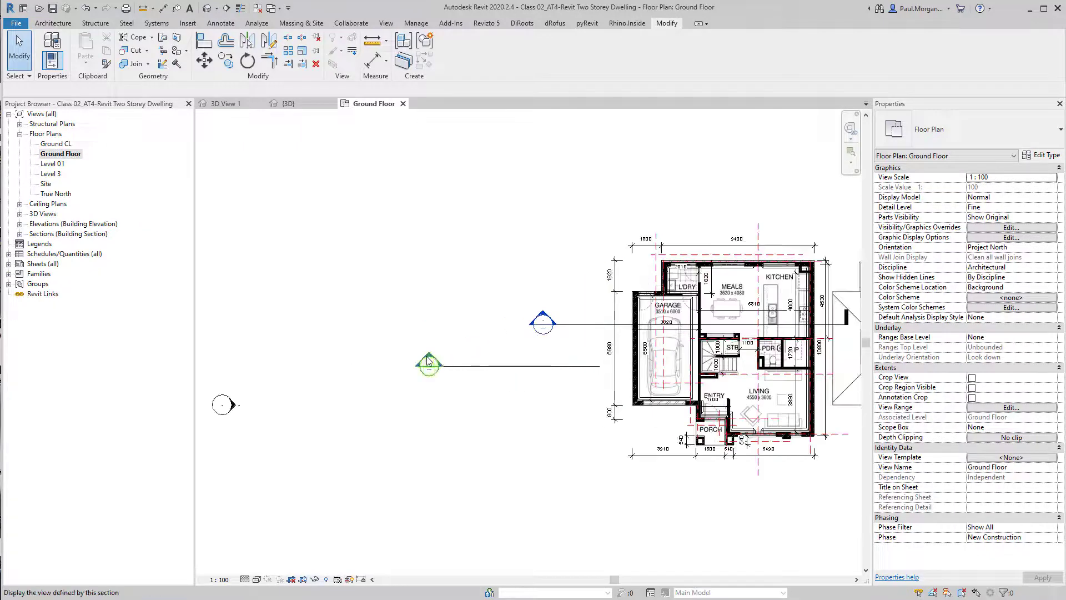
{"action": "double_click", "coordinate": [428, 361]}
{"action": "scroll", "coordinate": [673, 542], "scroll_direction": "up", "scroll_amount": 3}
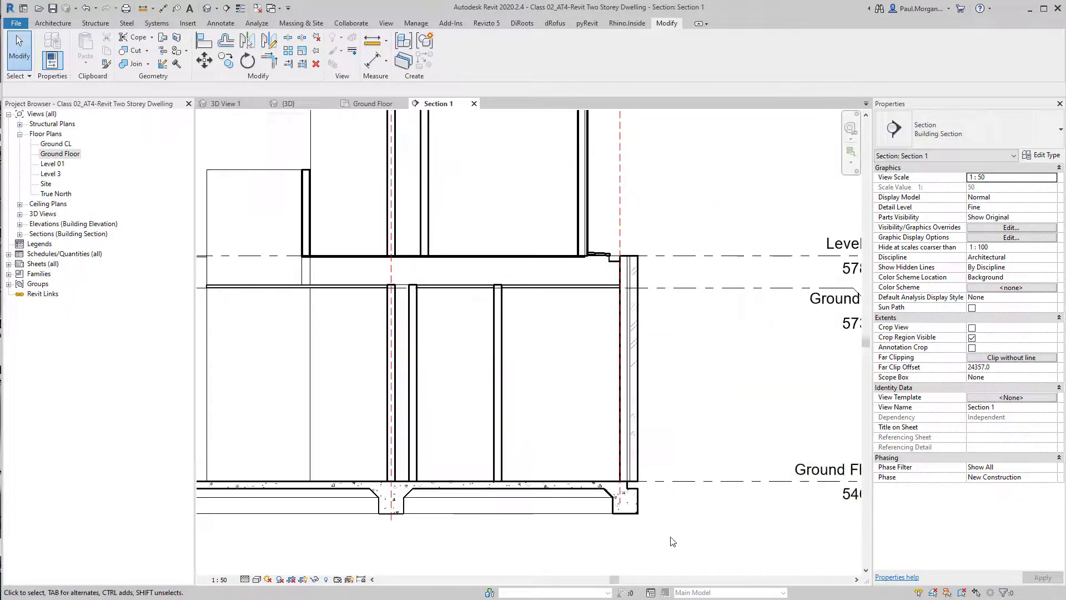
{"action": "scroll", "coordinate": [673, 542], "scroll_direction": "down", "scroll_amount": 2}
{"action": "scroll", "coordinate": [619, 487], "scroll_direction": "up", "scroll_amount": 5}
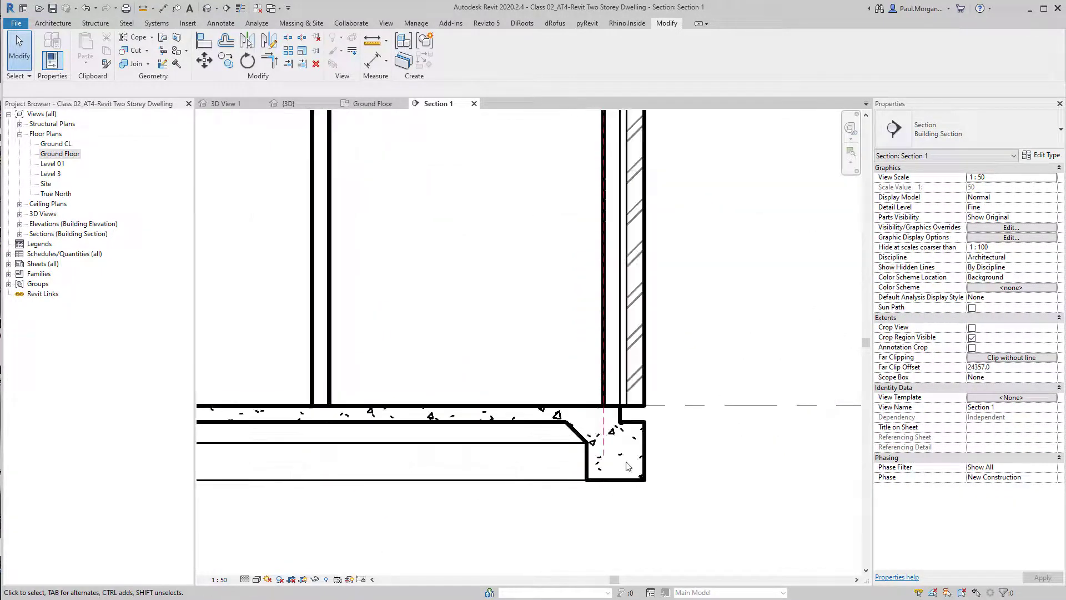
{"action": "scroll", "coordinate": [628, 466], "scroll_direction": "down", "scroll_amount": 1}
{"action": "left_click", "coordinate": [611, 377]}
{"action": "scroll", "coordinate": [669, 311], "scroll_direction": "up", "scroll_amount": 4}
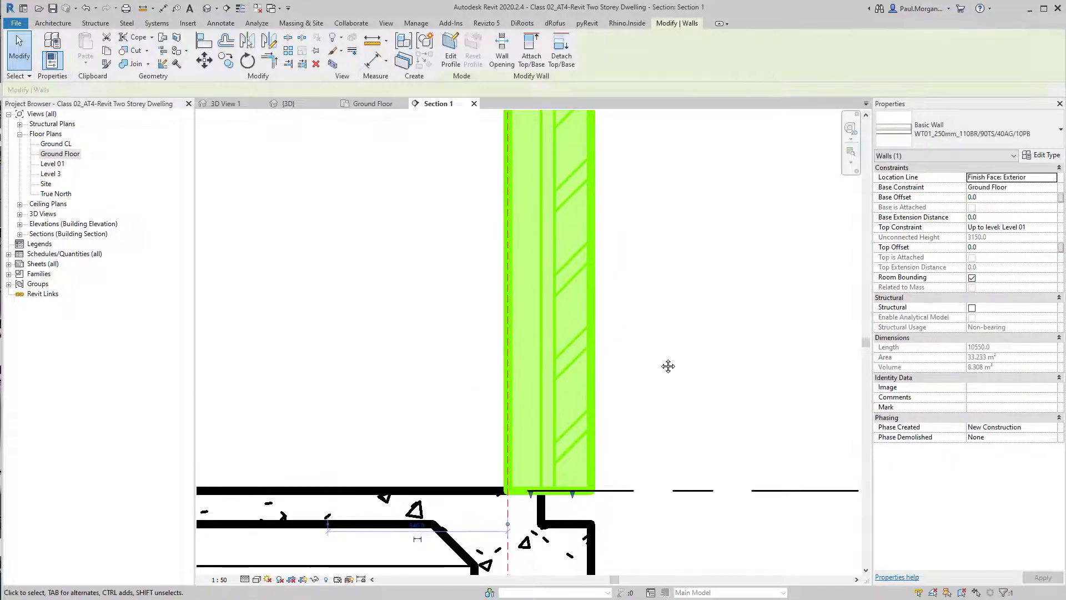
{"action": "left_click", "coordinate": [660, 360]}
{"action": "middle_click_drag", "start_coordinate": [648, 376], "coordinate": [692, 344]}
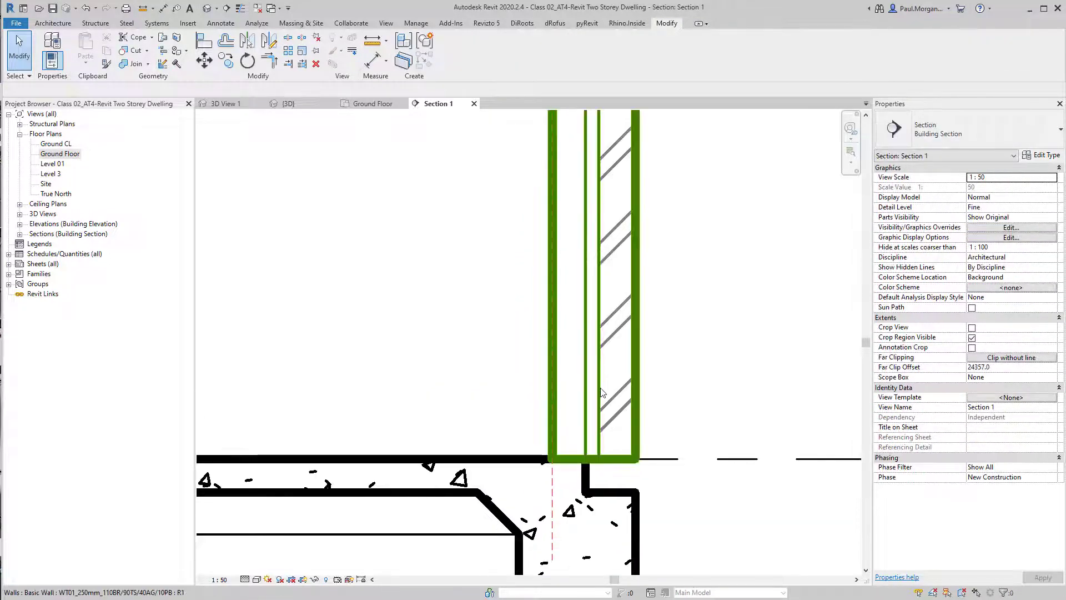
{"action": "left_click", "coordinate": [601, 388]}
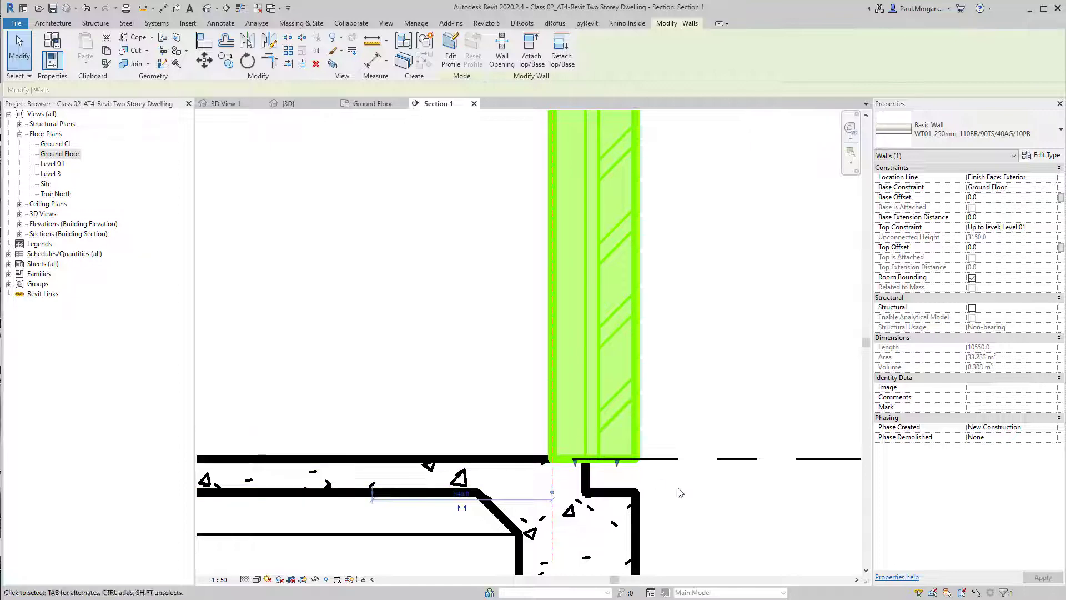
{"action": "middle_click_drag", "start_coordinate": [673, 497], "coordinate": [686, 461]}
{"action": "scroll", "coordinate": [685, 461], "scroll_direction": "down", "scroll_amount": 3}
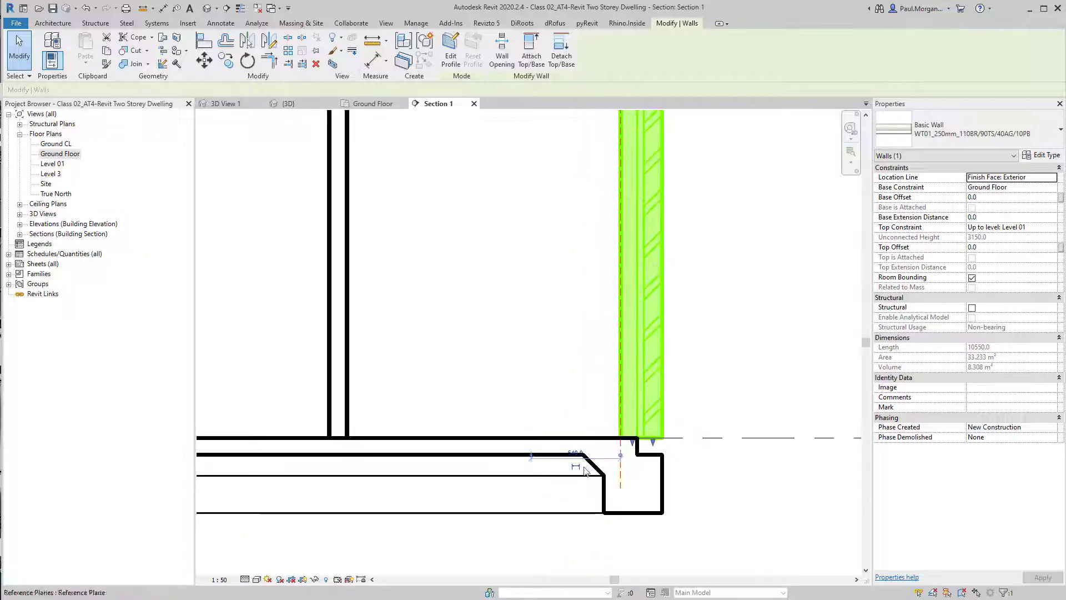
Try base offsets of 150 and -150 on the interior WT-02_110mm_10PB/90TS/10PB wall, and reset it to 0
{"action": "left_click", "coordinate": [360, 415]}
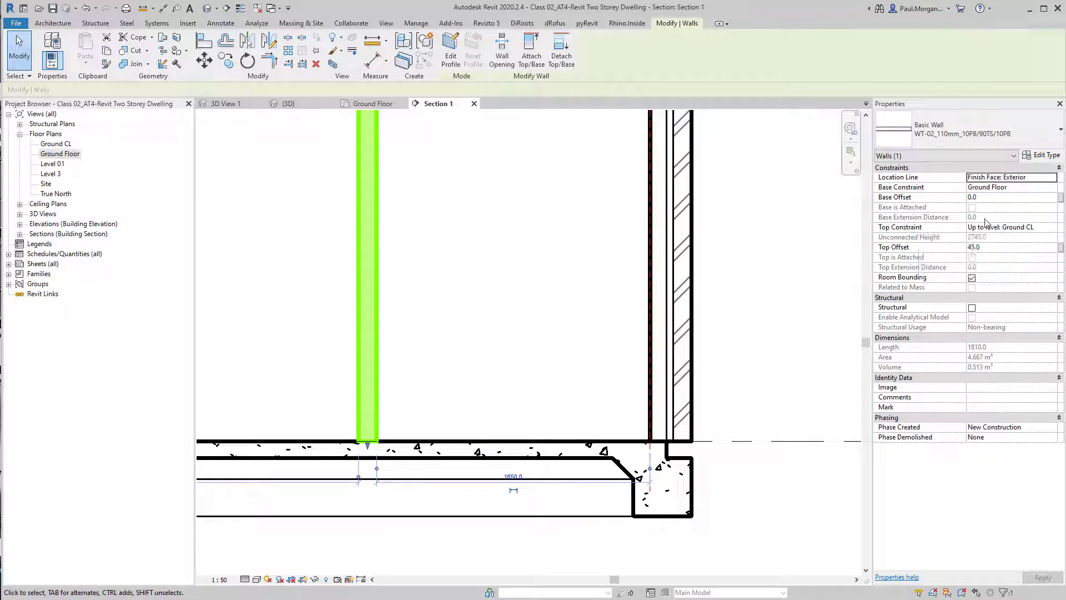
{"action": "left_click", "coordinate": [980, 200]}
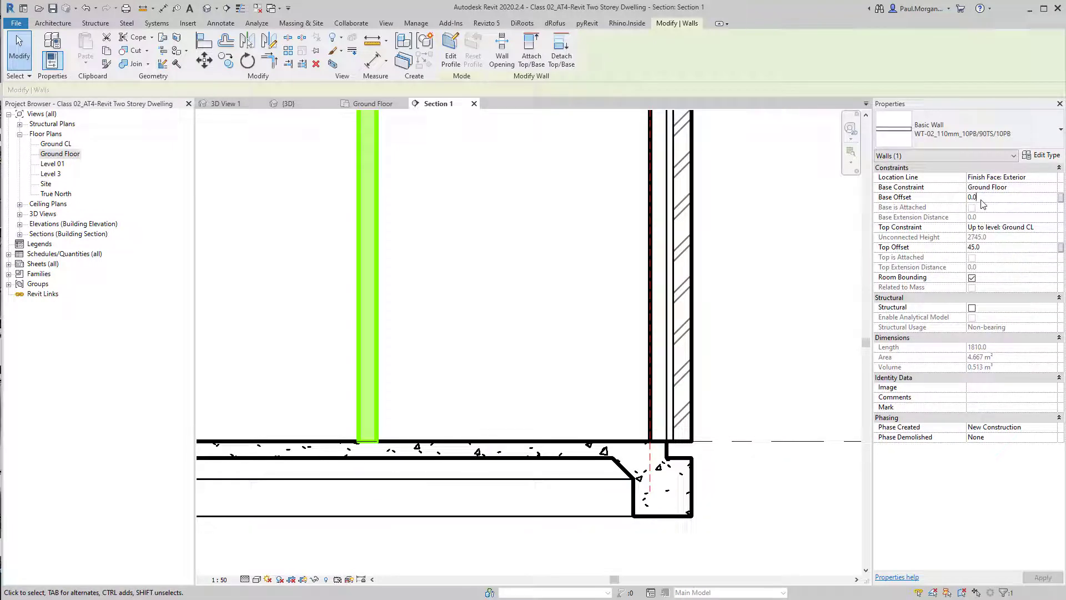
{"action": "key", "text": "BackSpace"}
{"action": "key", "text": "BackSpace"}
{"action": "key", "text": "BackSpace"}
{"action": "type", "text": "1"}
{"action": "key", "text": "Return"}
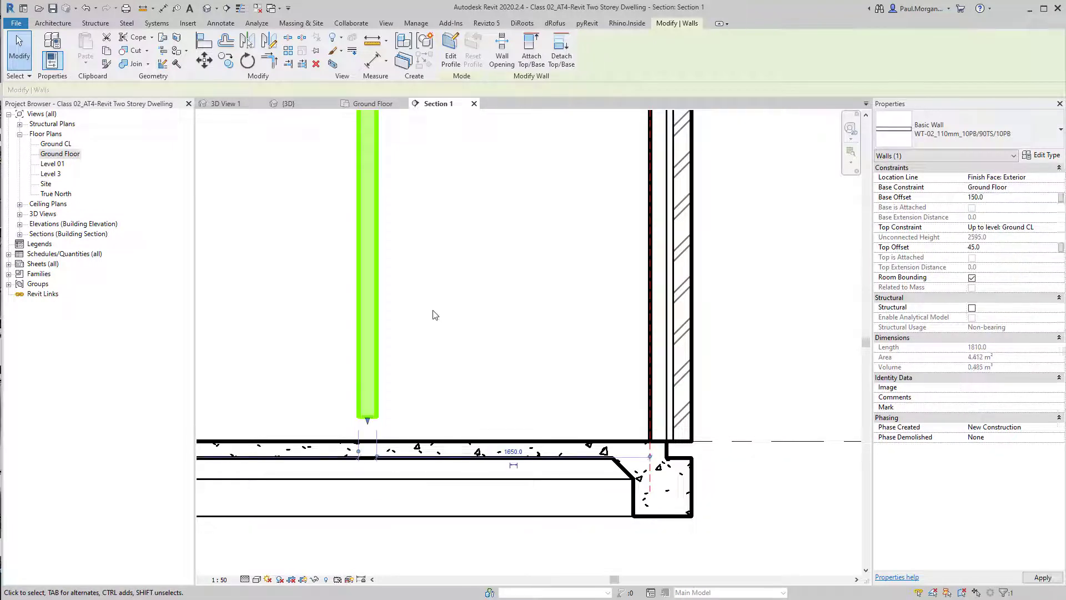
{"action": "left_click", "coordinate": [996, 198]}
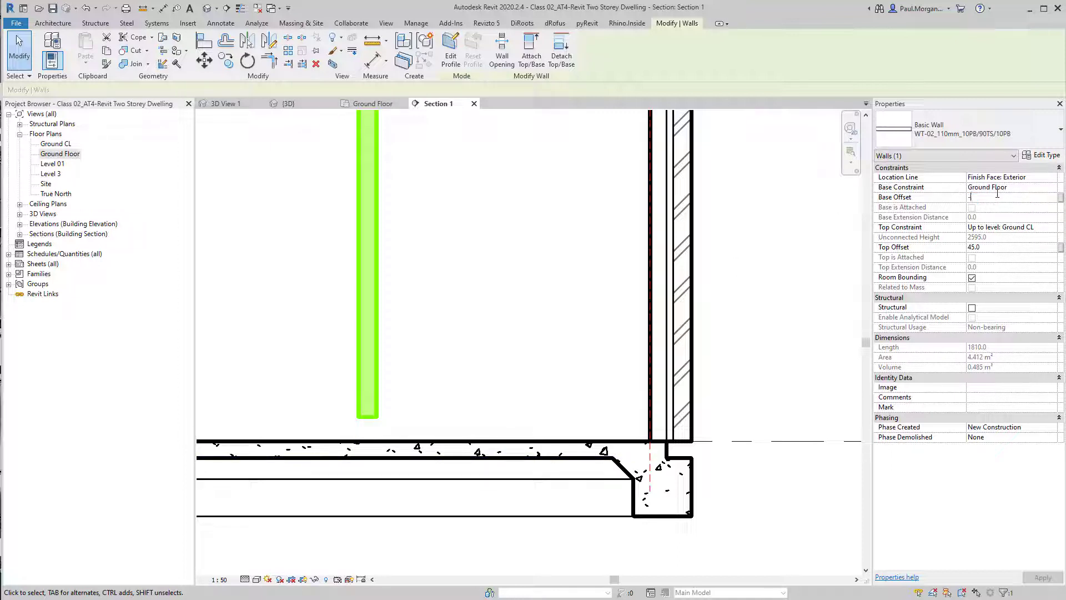
{"action": "key", "text": "Return"}
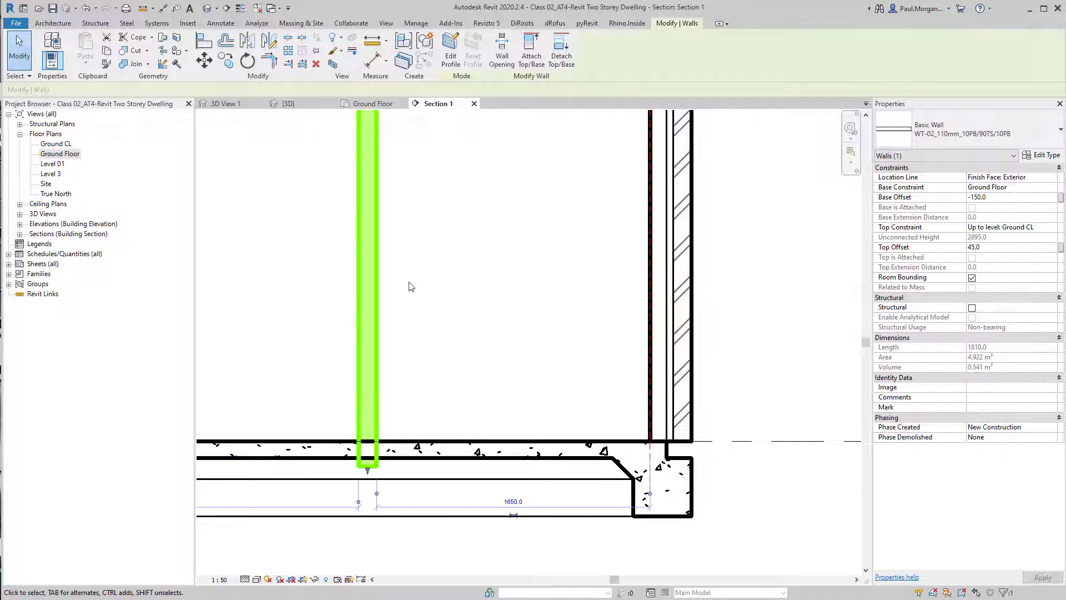
{"action": "left_click", "coordinate": [995, 196]}
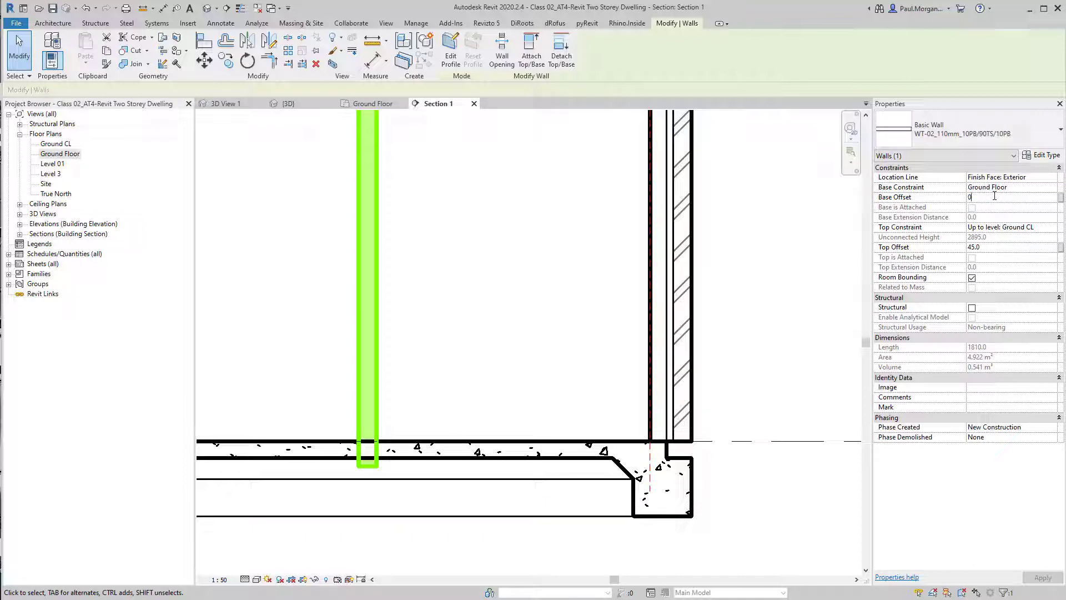
{"action": "type", "text": "0"}
{"action": "left_click", "coordinate": [783, 234]}
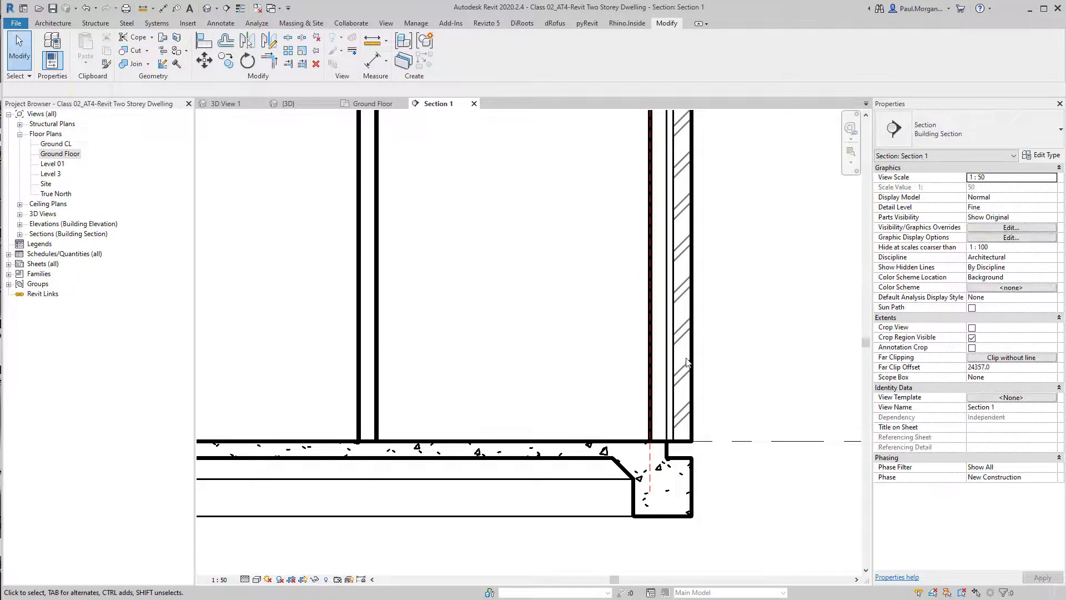
Set the exterior WT01_250mm wall's base extension distance to -100 so the brick drops over the slab edge
{"action": "left_click", "coordinate": [687, 362]}
{"action": "middle_click_drag", "start_coordinate": [738, 426], "coordinate": [785, 378]}
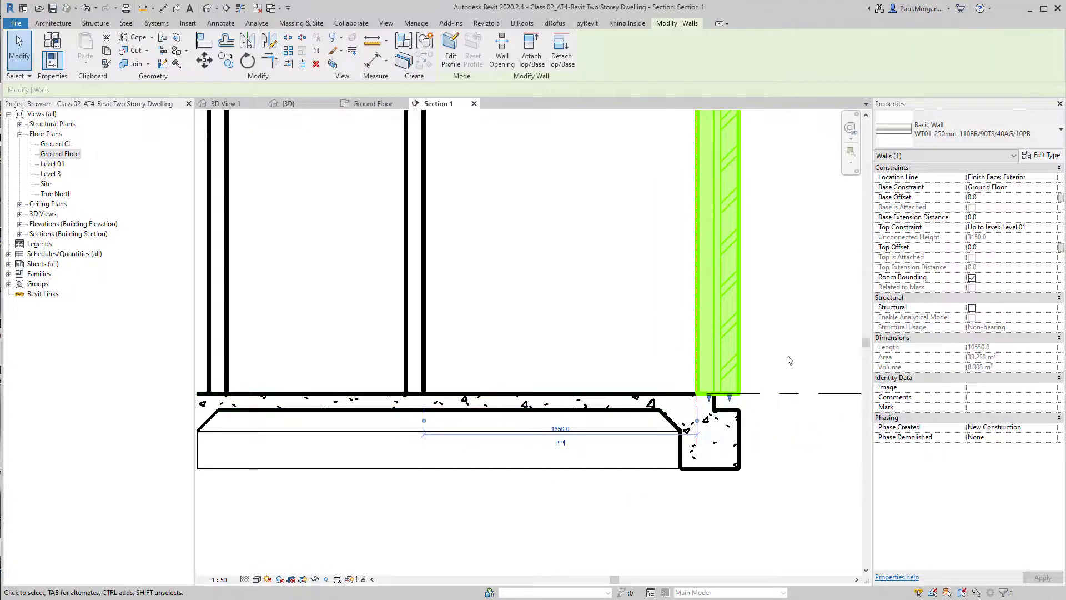
{"action": "scroll", "coordinate": [790, 360], "scroll_direction": "up", "scroll_amount": 2}
{"action": "left_click", "coordinate": [1018, 199]}
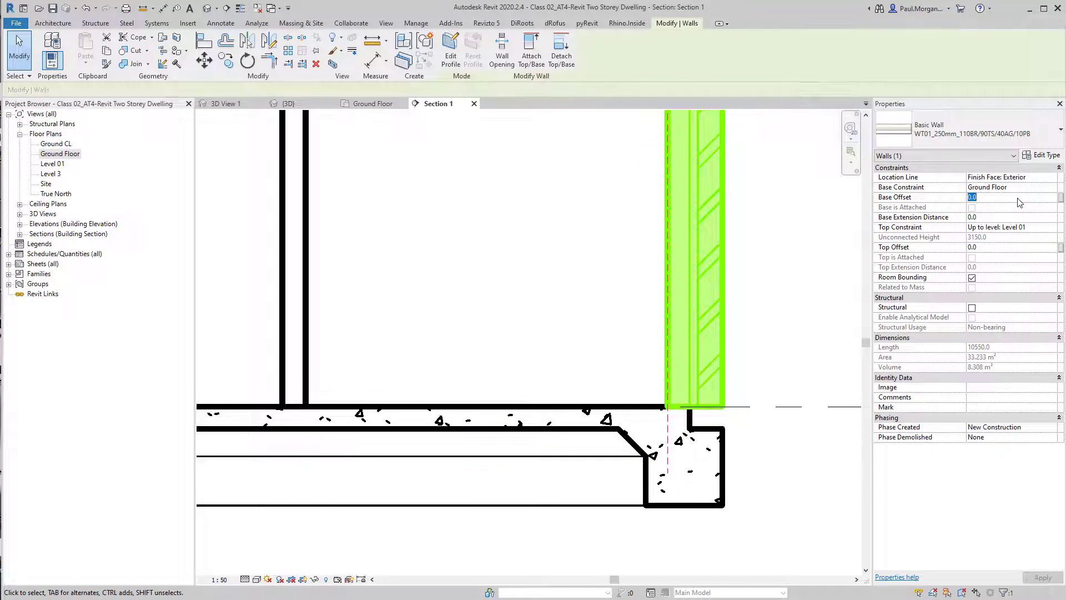
{"action": "left_click", "coordinate": [1002, 221]}
{"action": "left_click", "coordinate": [771, 361]}
{"action": "scroll", "coordinate": [709, 446], "scroll_direction": "up", "scroll_amount": 2}
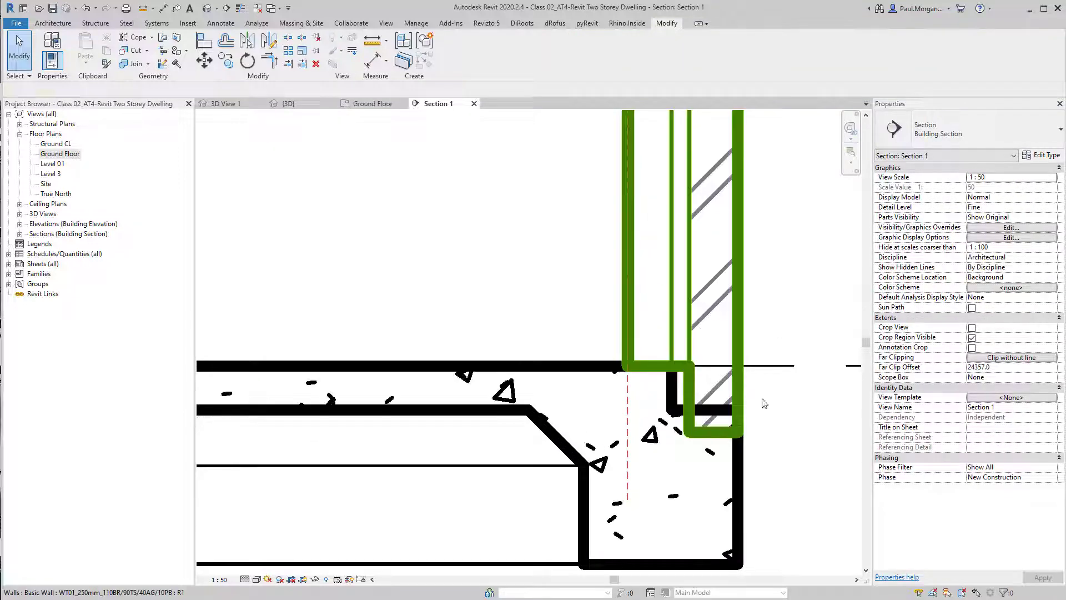
{"action": "left_click", "coordinate": [764, 403]}
{"action": "left_click", "coordinate": [1007, 216]}
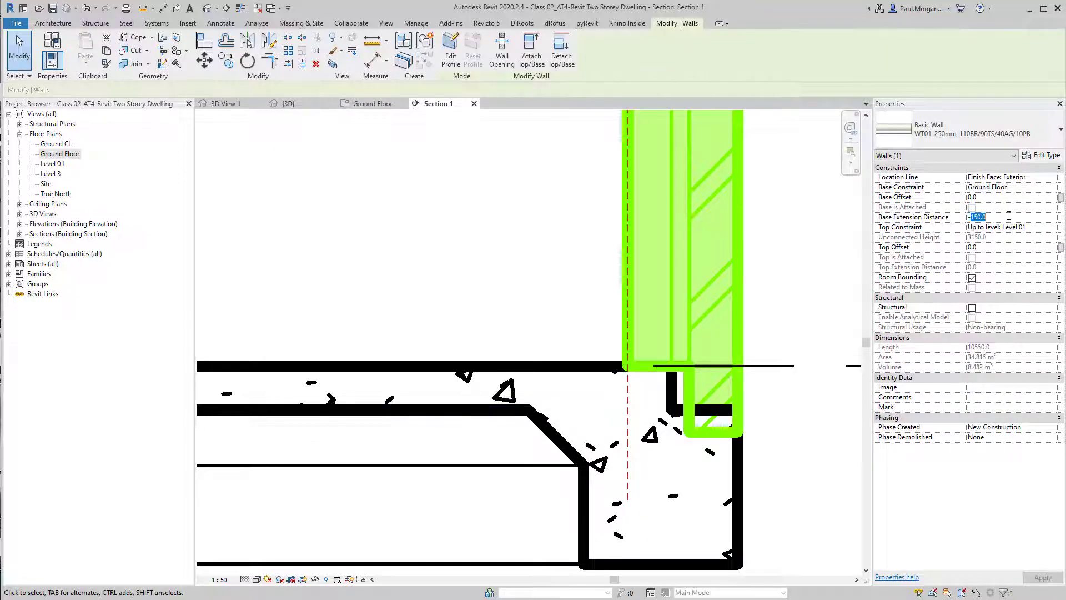
{"action": "type", "text": "-100"}
{"action": "left_click", "coordinate": [800, 362]}
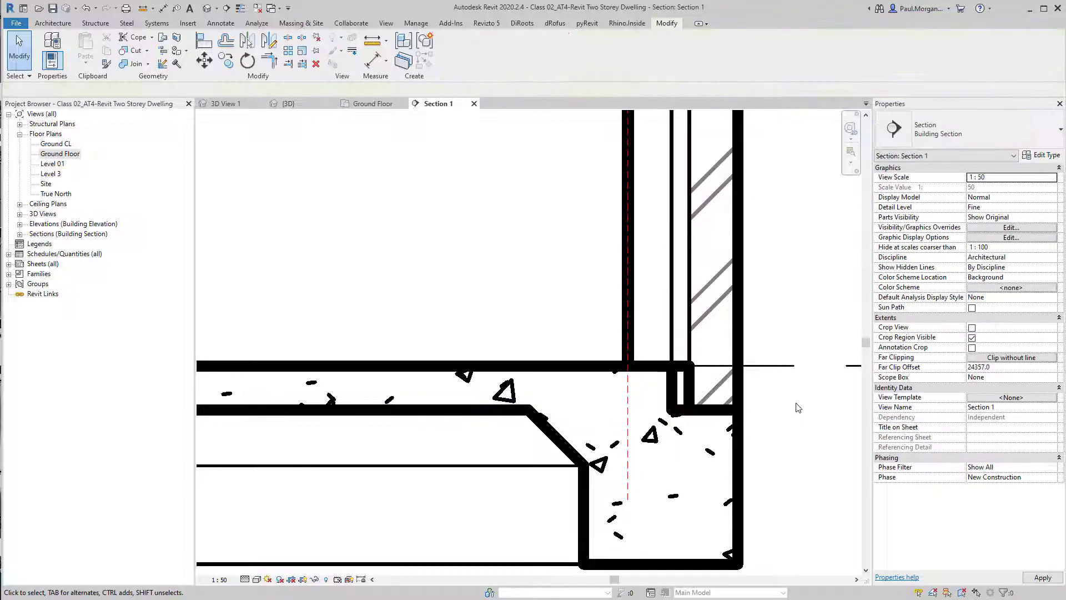
Reopen the exterior WT01_250mm wall's structure, recheck the brick layer's bottom-edge lock, and close the type dialogs
{"action": "scroll", "coordinate": [765, 490], "scroll_direction": "down", "scroll_amount": 2}
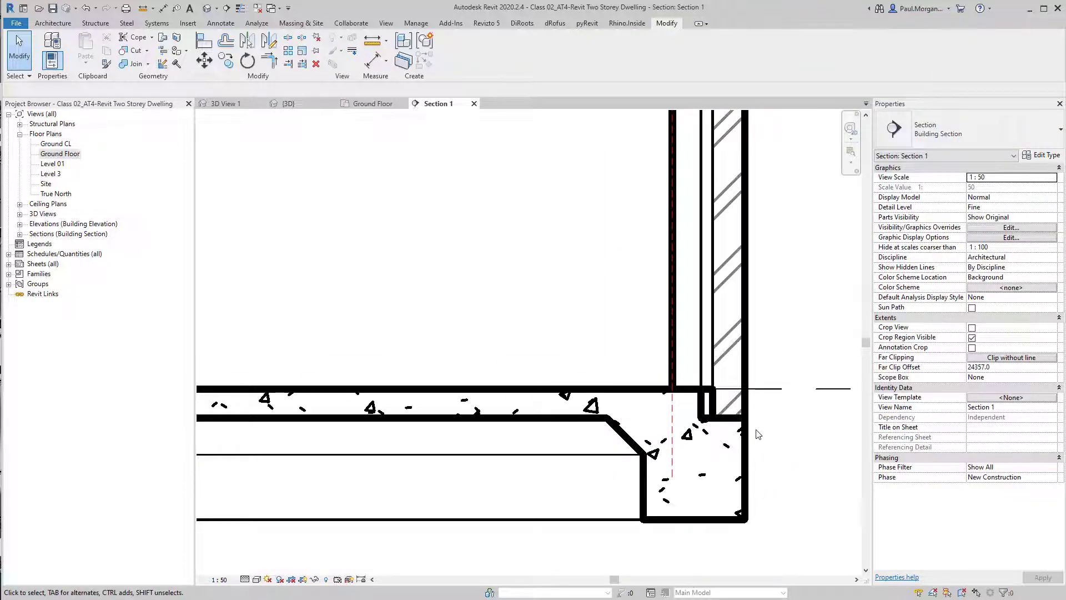
{"action": "scroll", "coordinate": [794, 438], "scroll_direction": "up", "scroll_amount": 3}
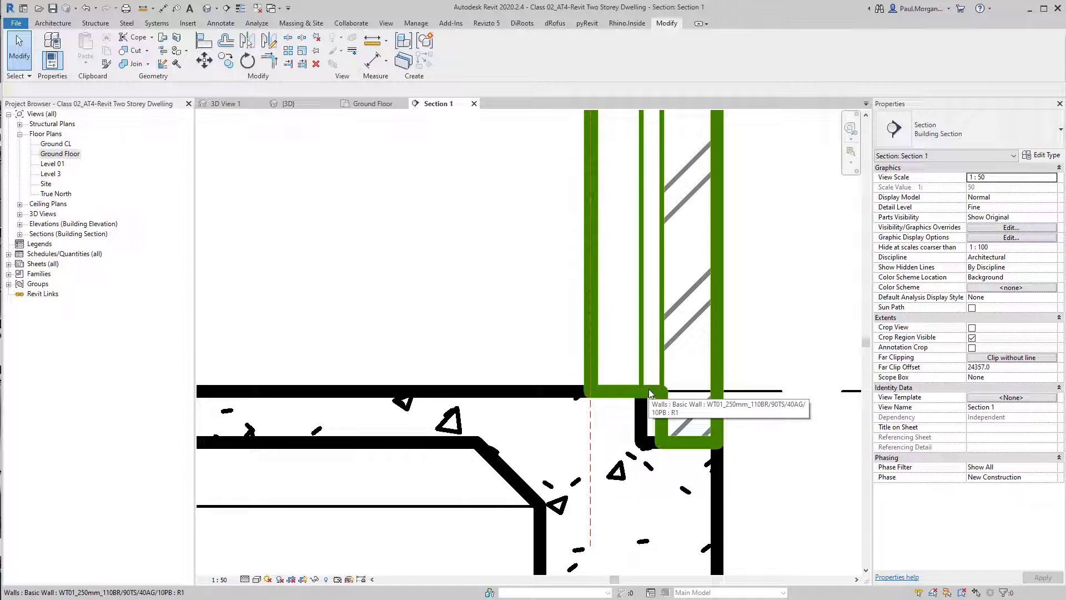
{"action": "left_click", "coordinate": [648, 348]}
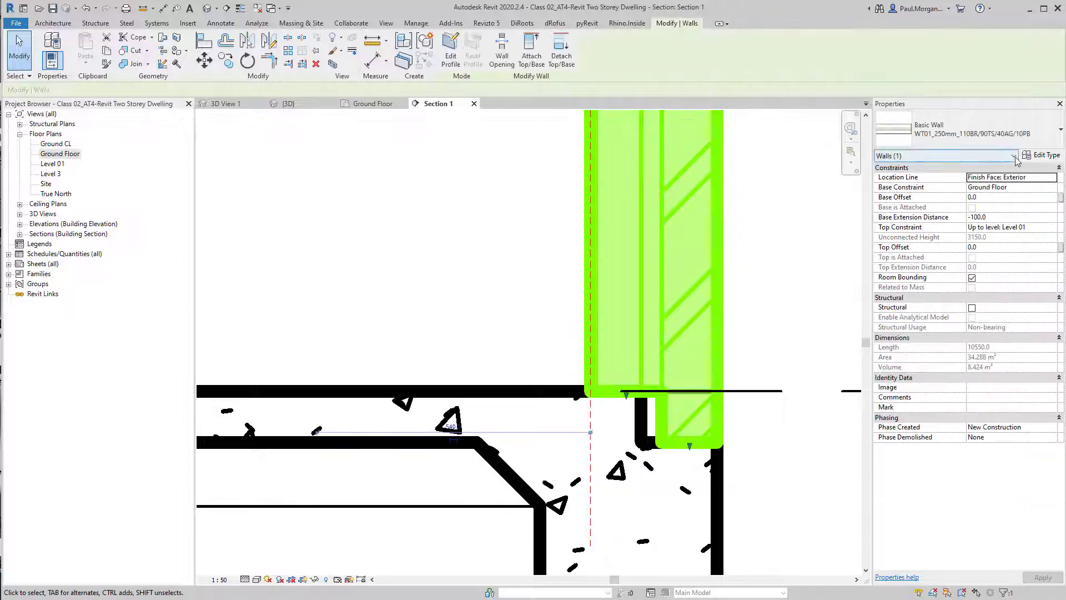
{"action": "left_click", "coordinate": [1041, 155]}
{"action": "left_click", "coordinate": [778, 190]}
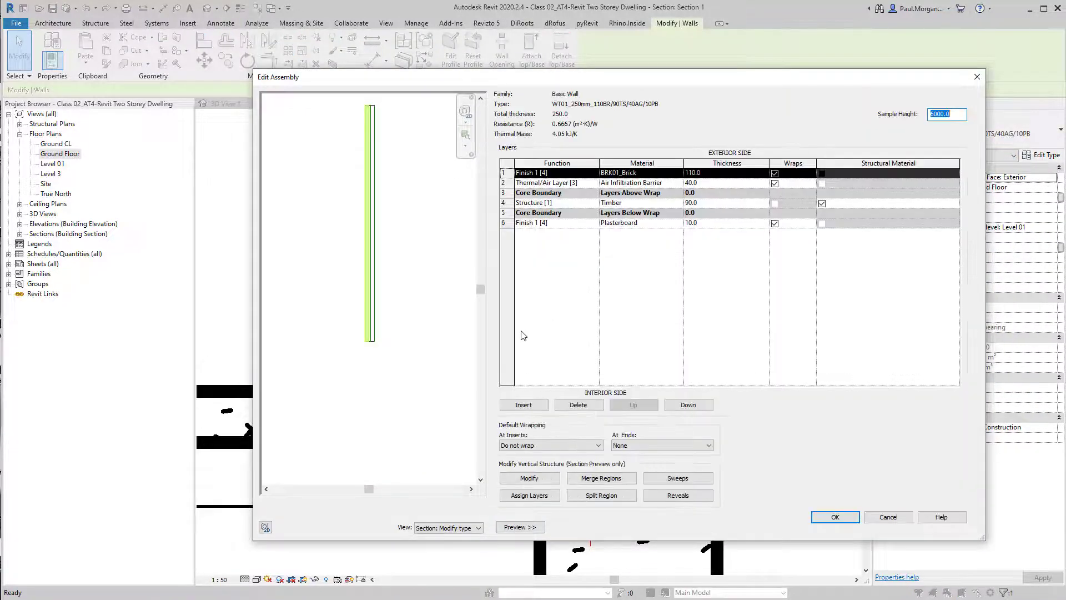
{"action": "scroll", "coordinate": [410, 368], "scroll_direction": "up", "scroll_amount": 10}
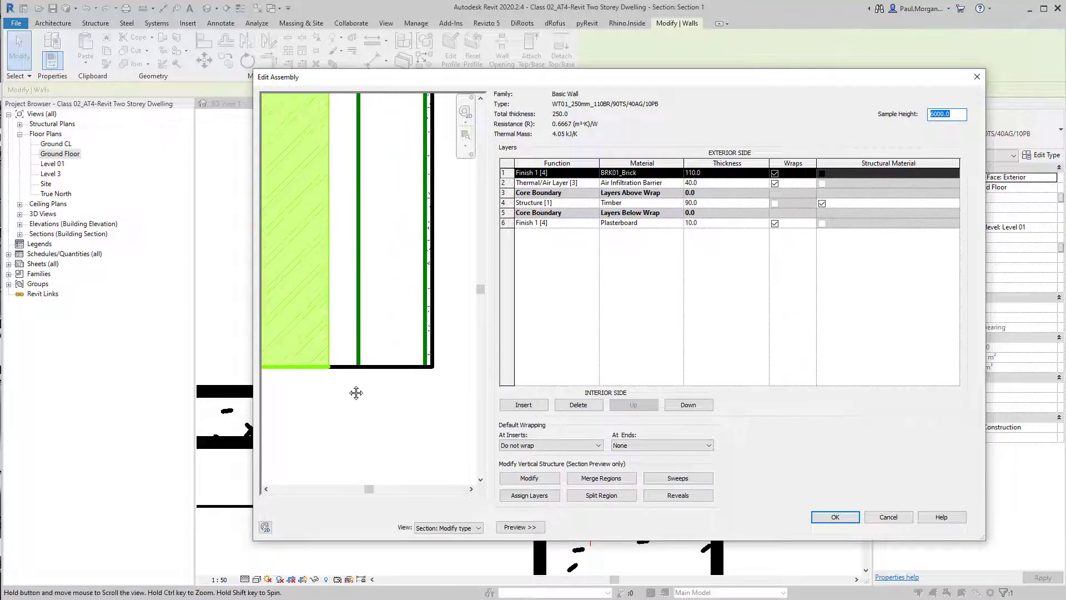
{"action": "left_click", "coordinate": [520, 476]}
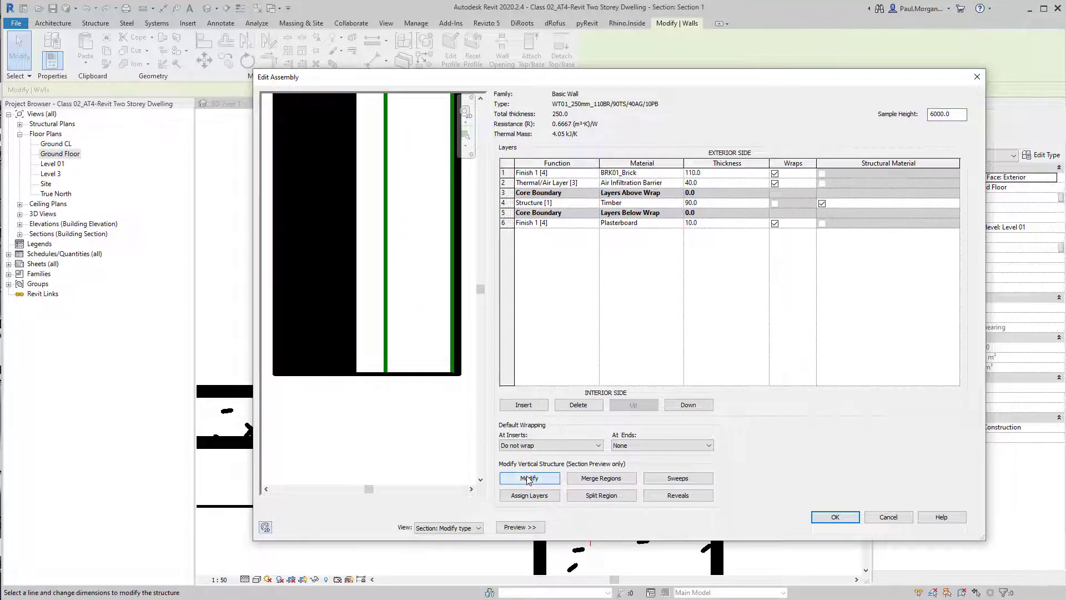
{"action": "left_click", "coordinate": [370, 375]}
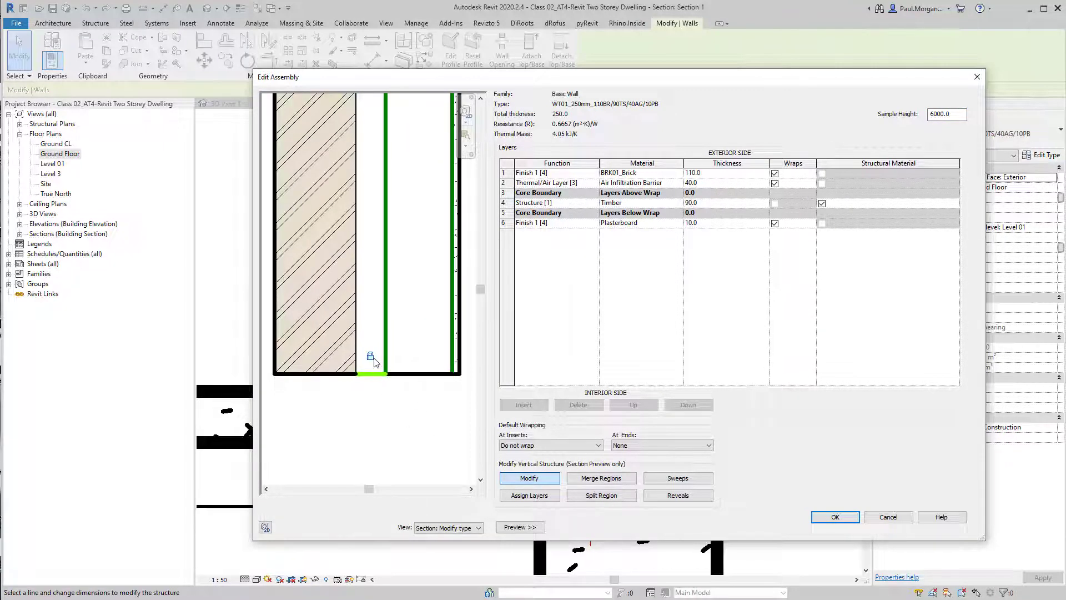
{"action": "left_click", "coordinate": [373, 356]}
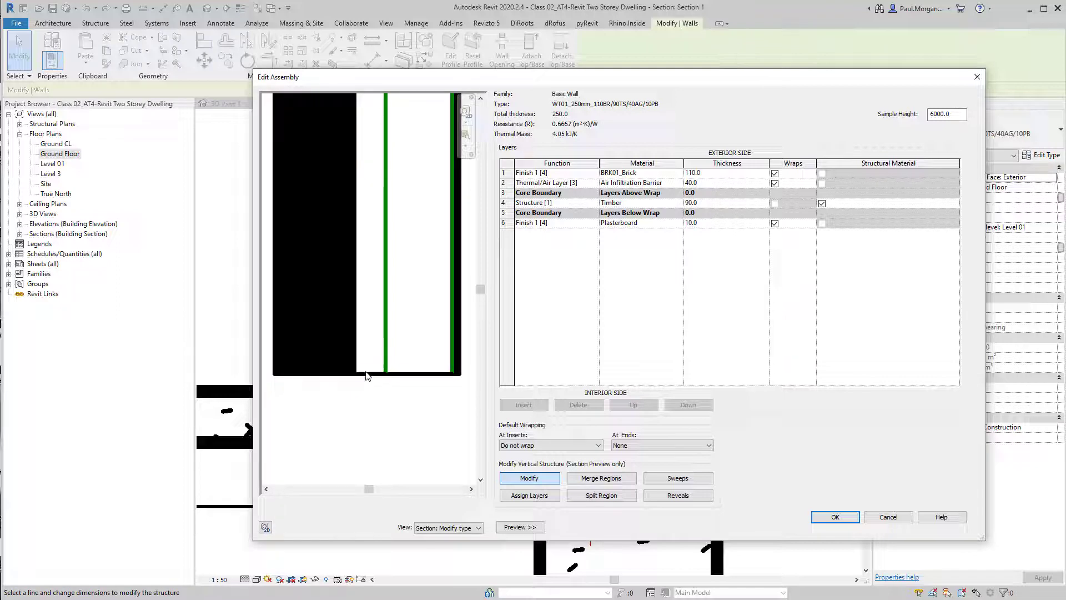
{"action": "left_click", "coordinate": [368, 374]}
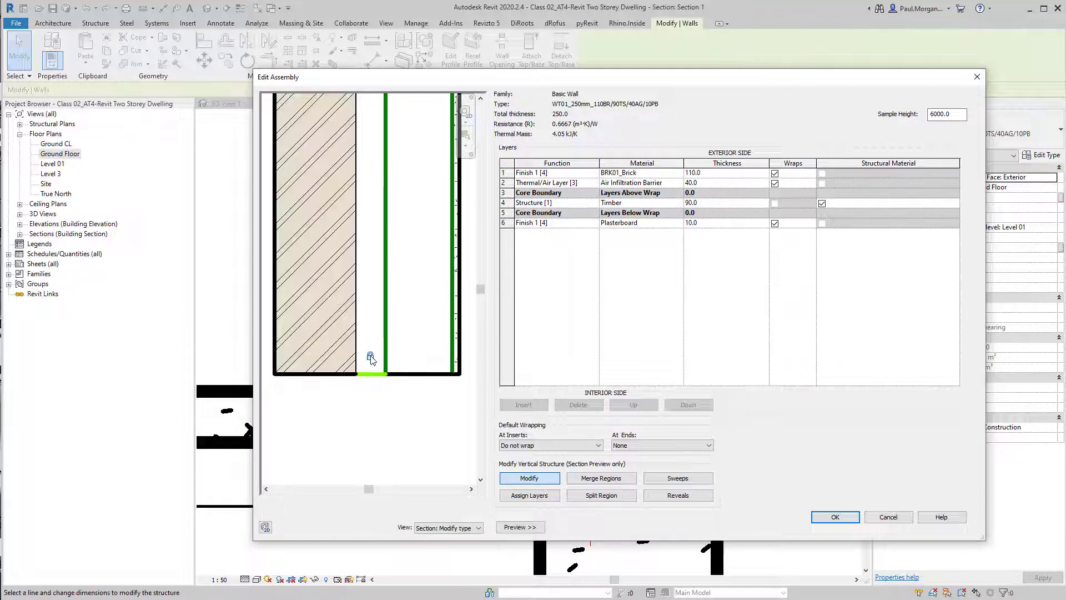
{"action": "left_click", "coordinate": [370, 356]}
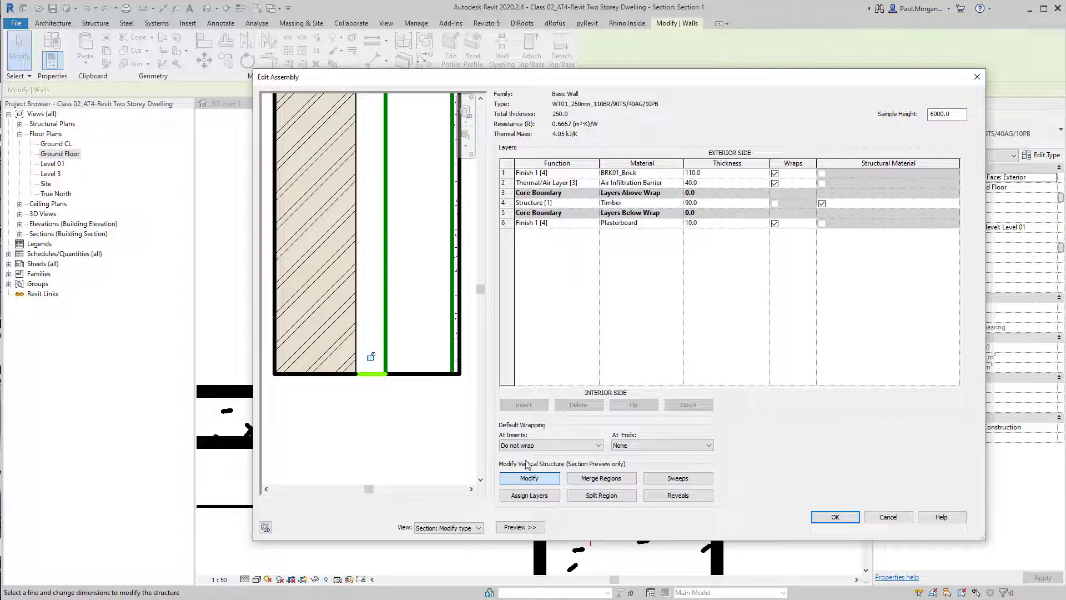
{"action": "left_click", "coordinate": [528, 478]}
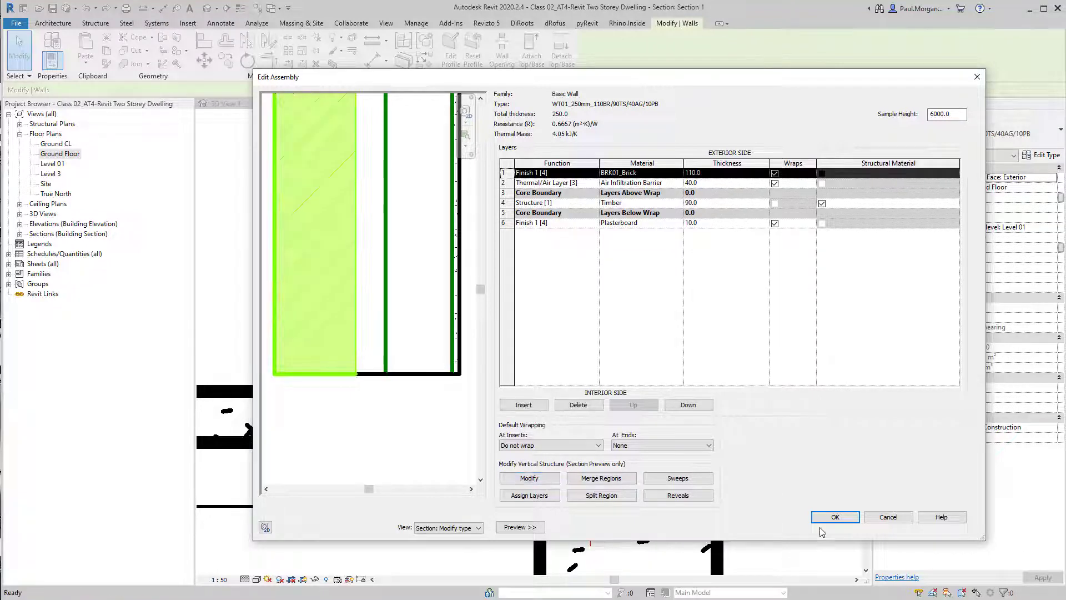
{"action": "left_click", "coordinate": [835, 517]}
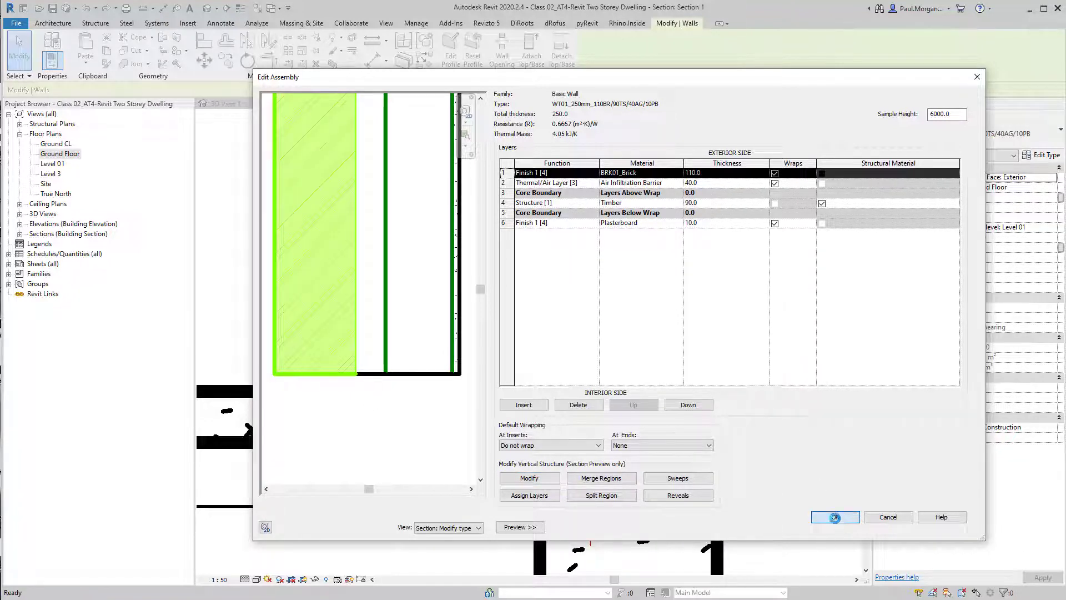
{"action": "left_click", "coordinate": [838, 527]}
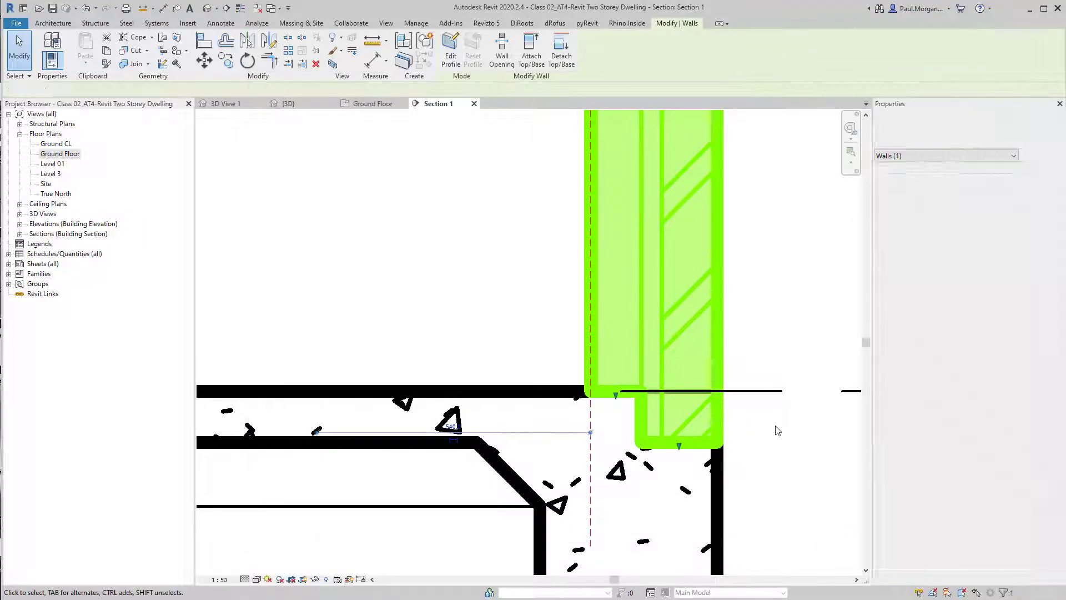
{"action": "left_click", "coordinate": [776, 432]}
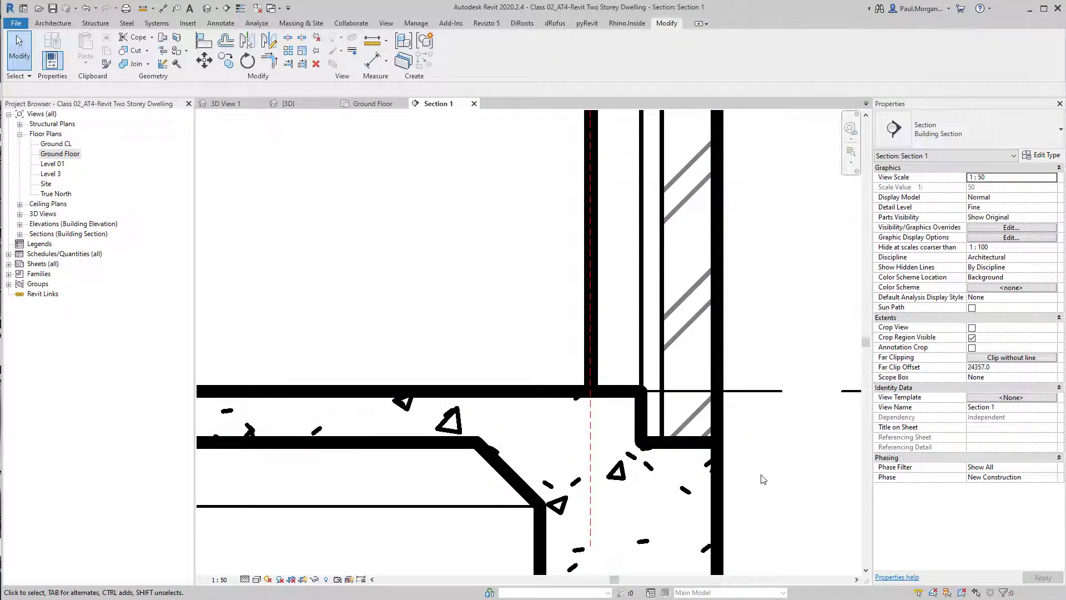
Switch to the default 3D view and orbit around the front walls to examine their bases
{"action": "scroll", "coordinate": [753, 441], "scroll_direction": "down", "scroll_amount": 3}
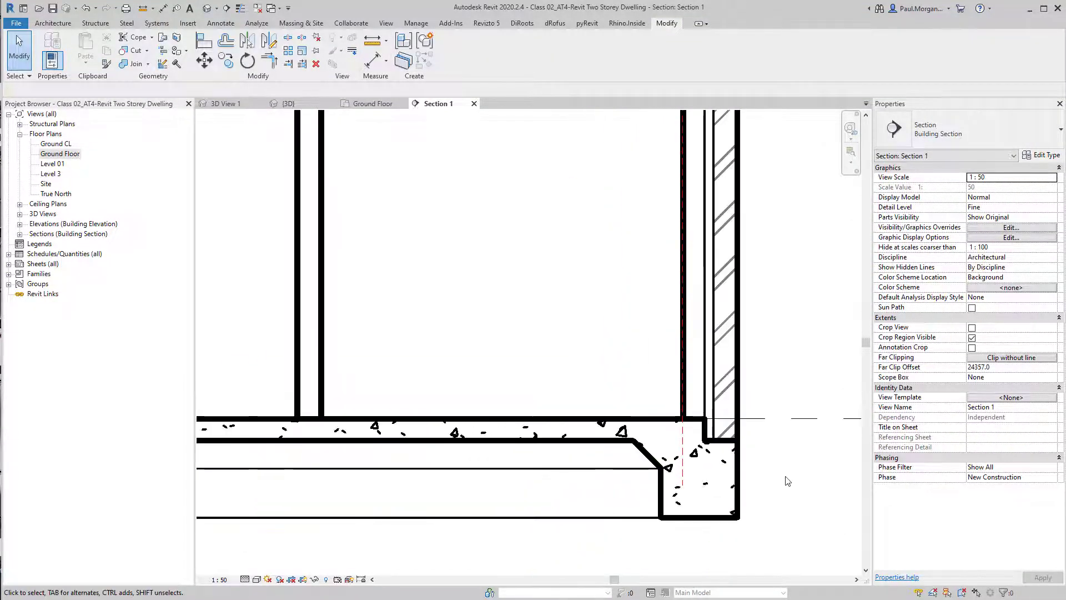
{"action": "scroll", "coordinate": [786, 478], "scroll_direction": "down", "scroll_amount": 3}
{"action": "middle_click_drag", "start_coordinate": [786, 483], "coordinate": [737, 515]}
{"action": "scroll", "coordinate": [727, 493], "scroll_direction": "up", "scroll_amount": 2}
{"action": "scroll", "coordinate": [721, 494], "scroll_direction": "up", "scroll_amount": 1}
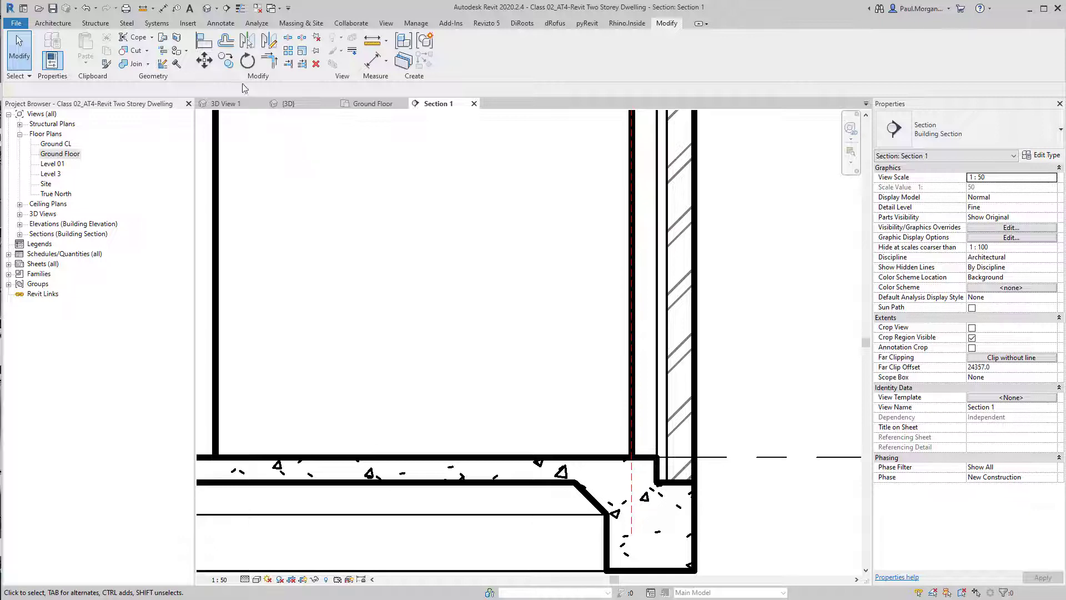
{"action": "left_click", "coordinate": [206, 8]}
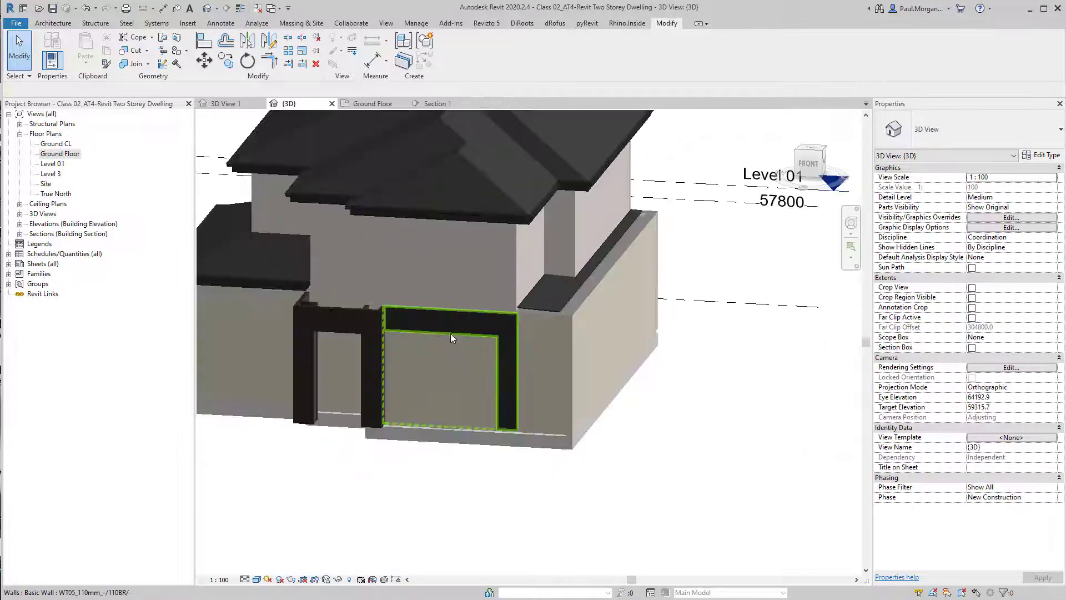
{"action": "middle_click_drag", "start_coordinate": [451, 333], "coordinate": [472, 352], "text": "shift"}
{"action": "scroll", "coordinate": [471, 355], "scroll_direction": "down", "scroll_amount": 1}
{"action": "middle_click_drag", "start_coordinate": [471, 419], "coordinate": [451, 410], "text": "shift"}
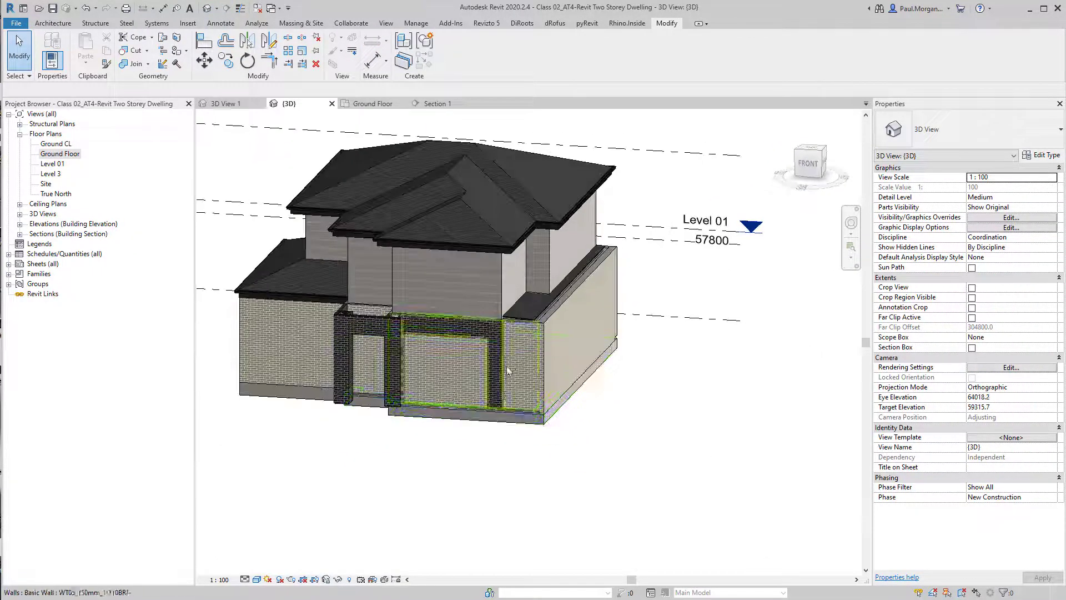
Select all instances of the WT01_250mm wall in the project and set their base extension distance to -100
{"action": "left_click", "coordinate": [507, 370]}
{"action": "middle_click_drag", "start_coordinate": [468, 483], "coordinate": [588, 433], "text": "shift"}
{"action": "scroll", "coordinate": [604, 397], "scroll_direction": "up", "scroll_amount": 5}
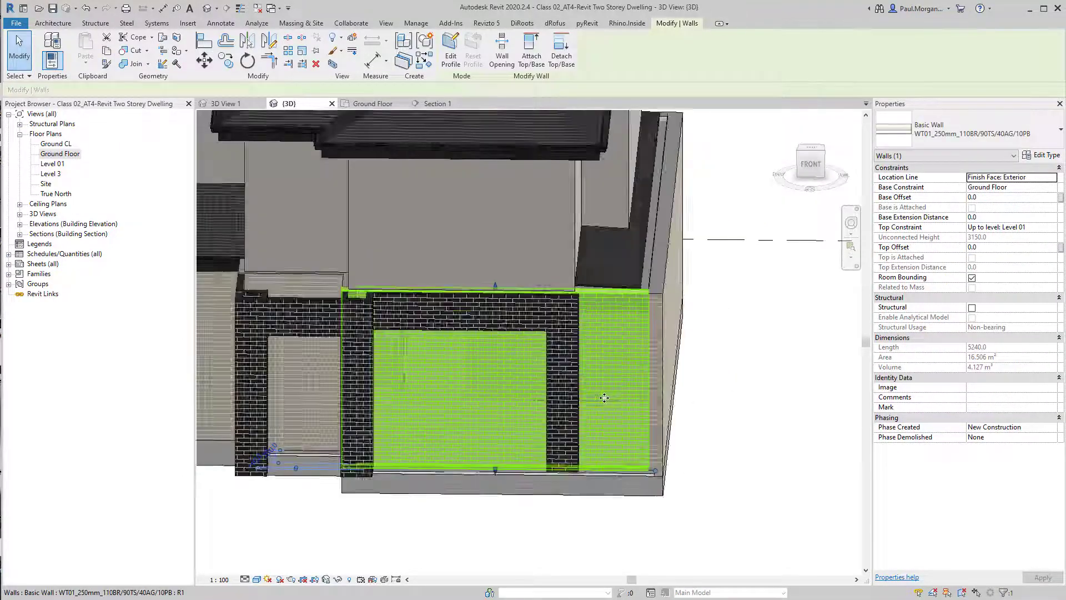
{"action": "middle_click_drag", "start_coordinate": [604, 397], "coordinate": [602, 377], "text": "shift"}
{"action": "right_click", "coordinate": [602, 375]}
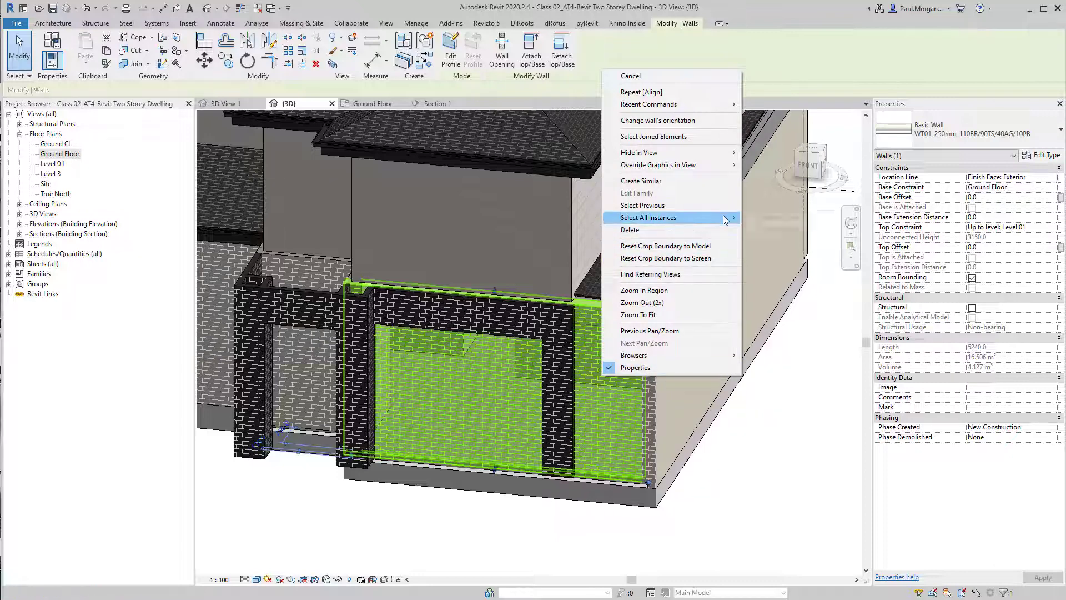
{"action": "mouse_move", "coordinate": [723, 217]}
{"action": "left_click", "coordinate": [780, 229]}
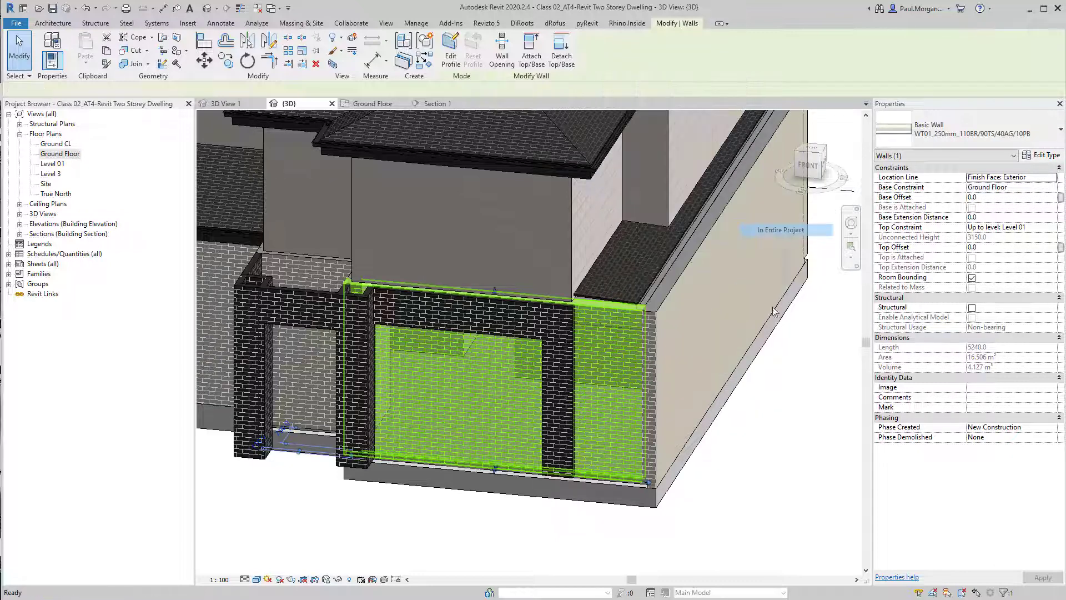
{"action": "scroll", "coordinate": [785, 428], "scroll_direction": "down", "scroll_amount": 3}
{"action": "middle_click_drag", "start_coordinate": [556, 481], "coordinate": [707, 487], "text": "shift"}
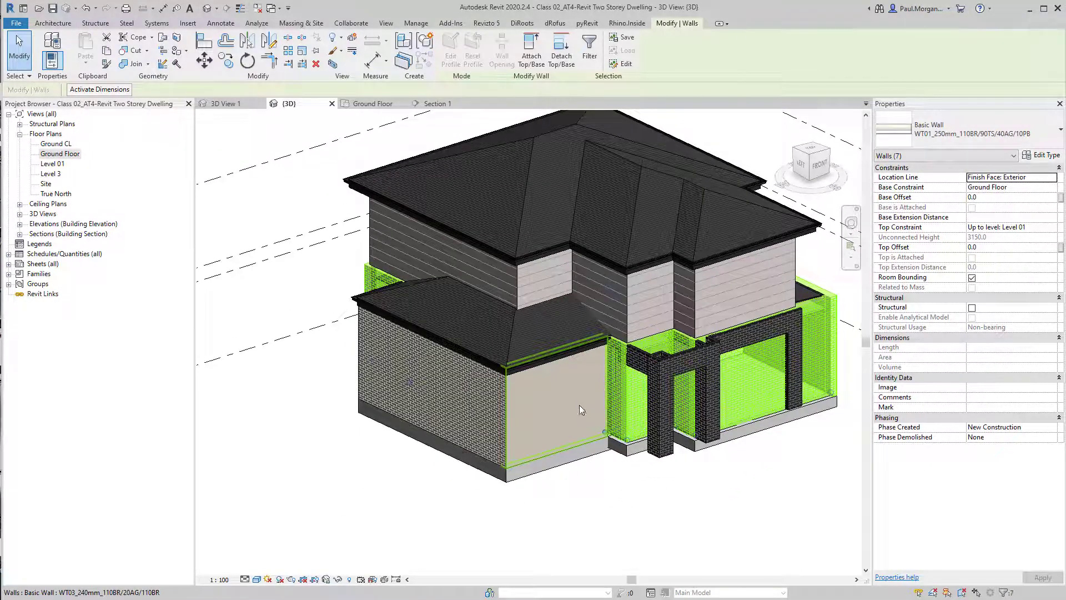
{"action": "middle_click_drag", "start_coordinate": [579, 408], "coordinate": [646, 416], "text": "shift"}
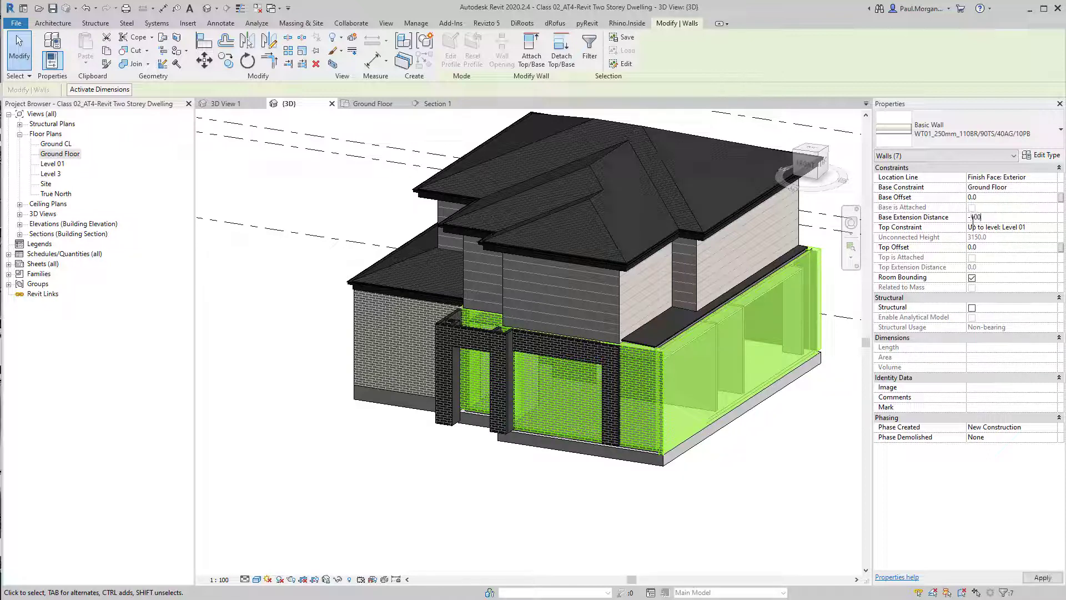
{"action": "key", "text": "Return"}
{"action": "left_click", "coordinate": [744, 450]}
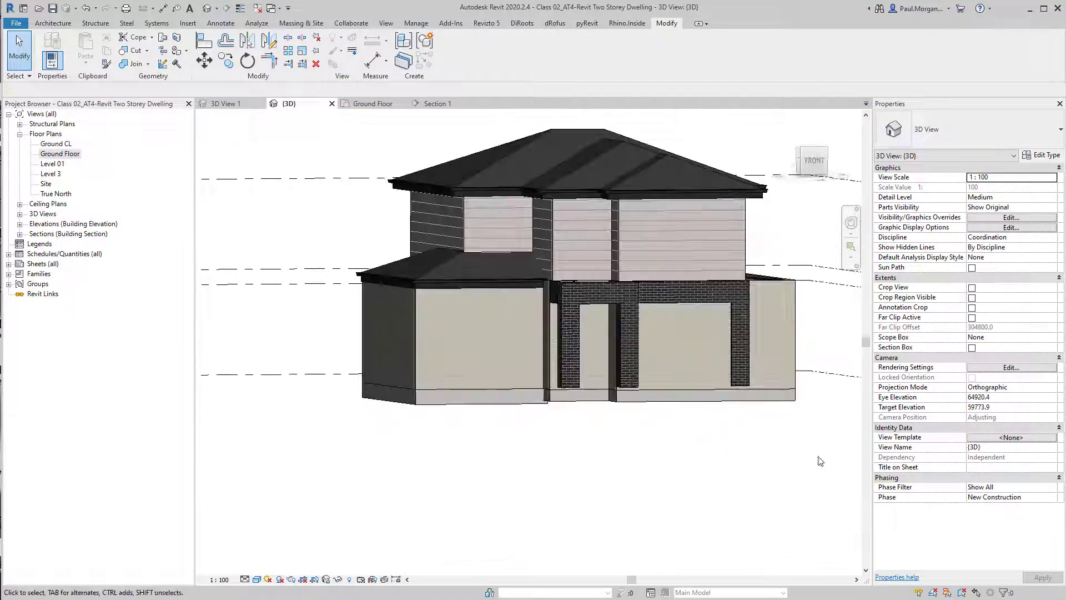
Zoom into the garage front and inspect the brick veneer slab edge beneath the walls
{"action": "scroll", "coordinate": [745, 409], "scroll_direction": "up", "scroll_amount": 5}
{"action": "scroll", "coordinate": [625, 358], "scroll_direction": "down", "scroll_amount": 2}
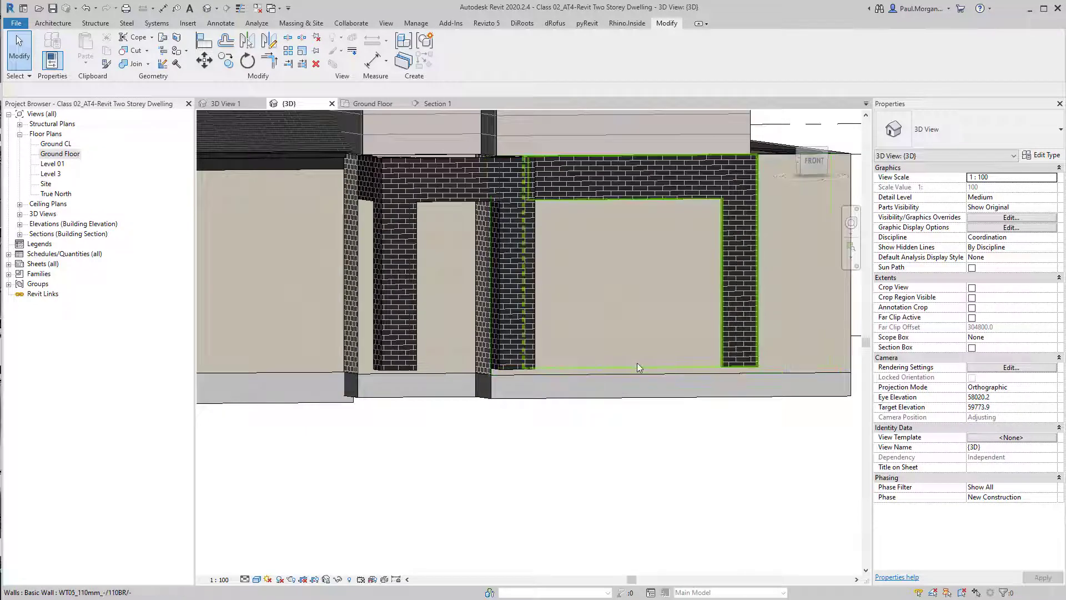
{"action": "scroll", "coordinate": [725, 413], "scroll_direction": "down", "scroll_amount": 1}
{"action": "middle_click_drag", "start_coordinate": [725, 413], "coordinate": [615, 477], "text": "shift"}
{"action": "left_click", "coordinate": [615, 478]}
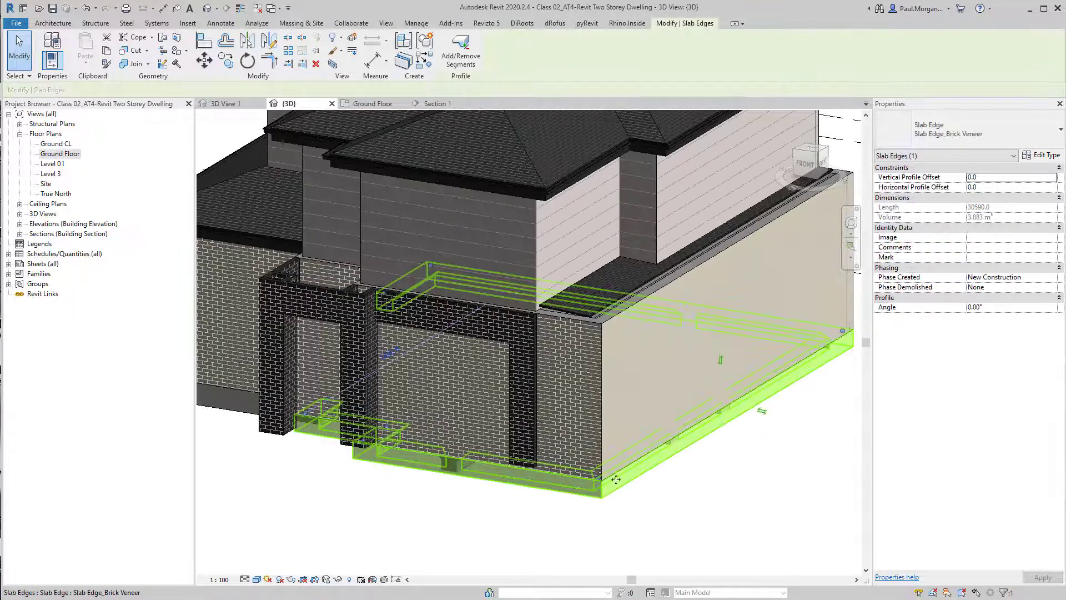
{"action": "left_click", "coordinate": [687, 493]}
{"action": "scroll", "coordinate": [687, 493], "scroll_direction": "down", "scroll_amount": 2}
{"action": "scroll", "coordinate": [687, 493], "scroll_direction": "down", "scroll_amount": 2}
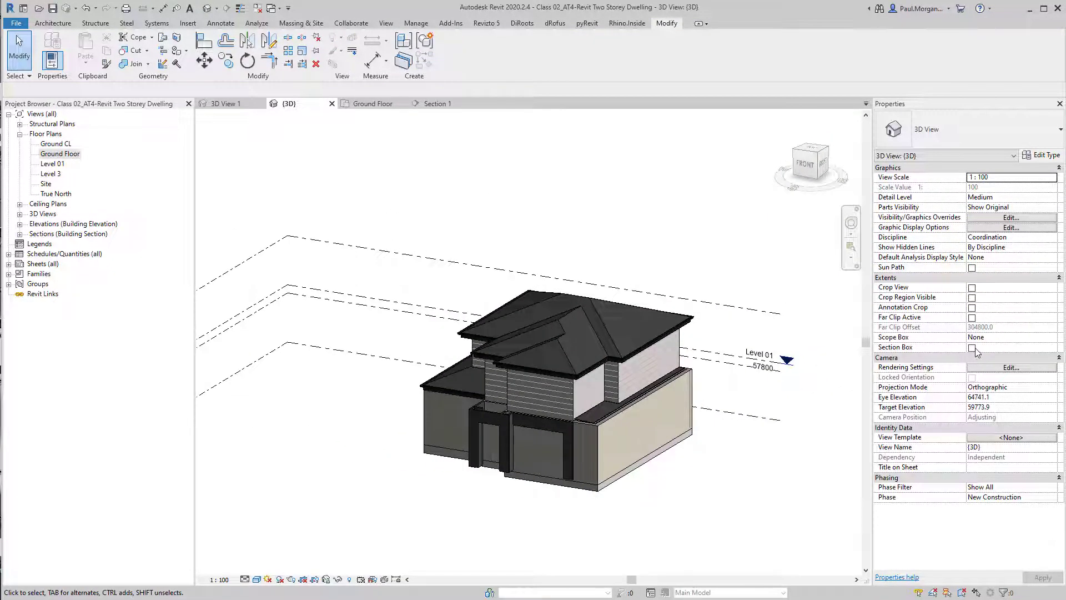
Turn on the 3D view's section box, drag its top down through the ground floor walls, and toggle thin lines
{"action": "left_click", "coordinate": [972, 348]}
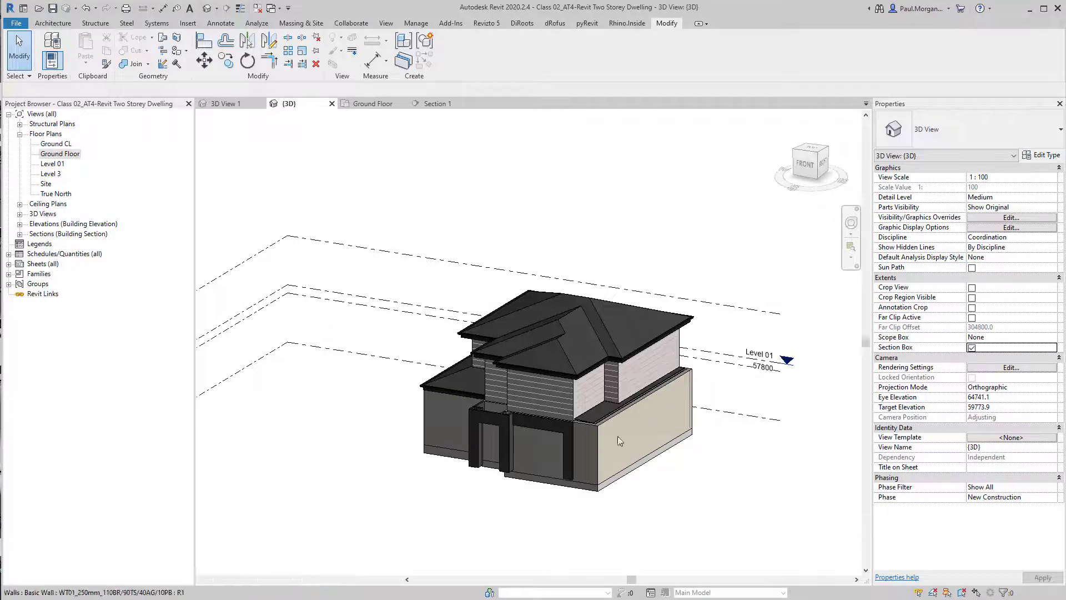
{"action": "left_click", "coordinate": [709, 359]}
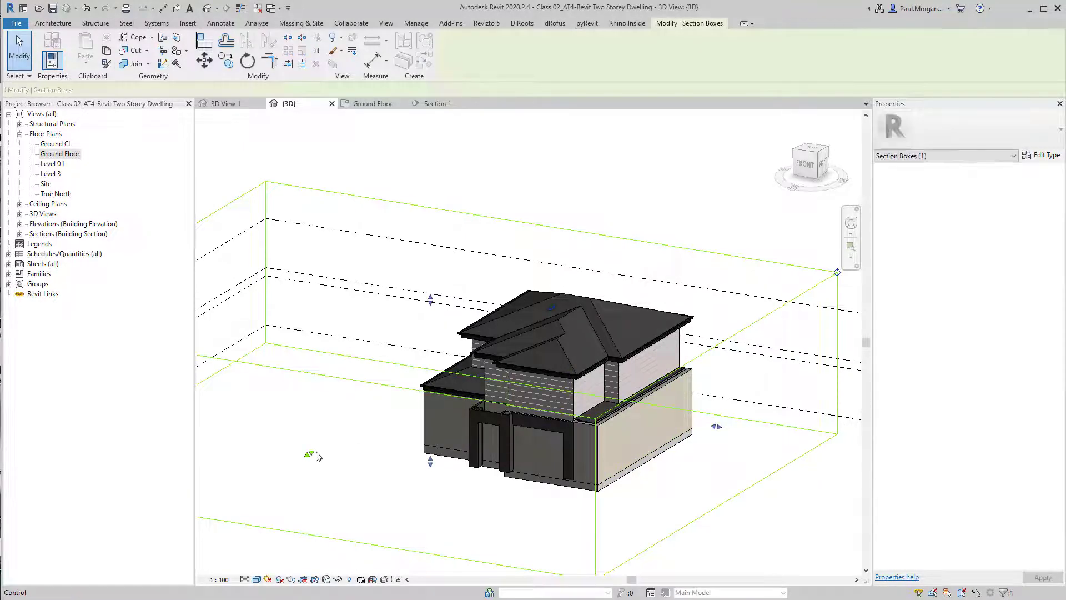
{"action": "left_click_drag", "start_coordinate": [430, 427], "coordinate": [441, 375]}
{"action": "left_click", "coordinate": [671, 531]}
{"action": "left_click", "coordinate": [468, 478]}
{"action": "left_click", "coordinate": [581, 507]}
{"action": "scroll", "coordinate": [581, 511], "scroll_direction": "up", "scroll_amount": 8}
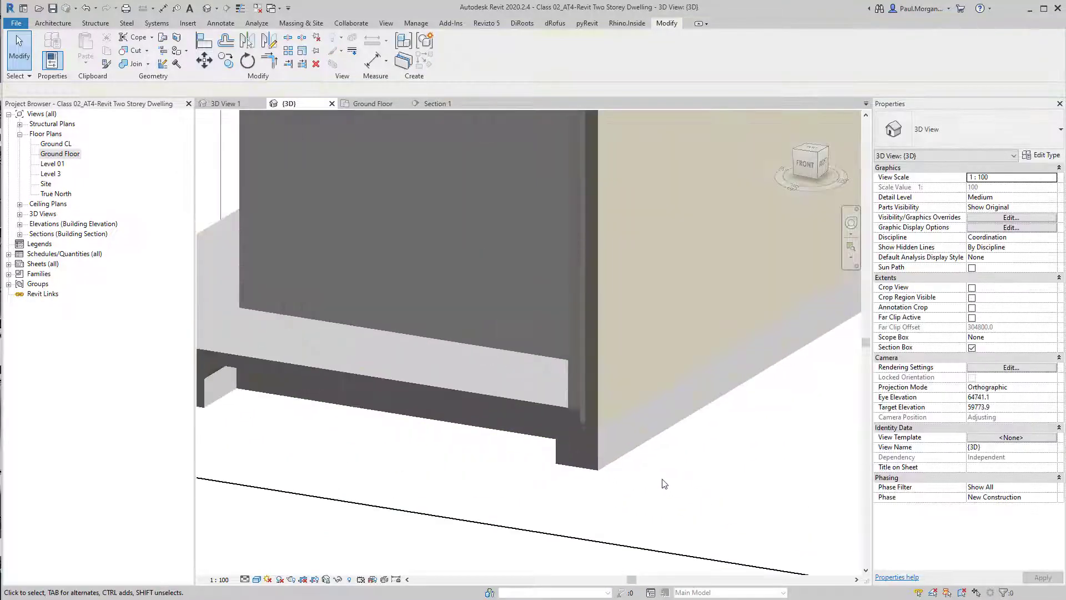
{"action": "key", "text": "t"}
{"action": "key", "text": "l"}
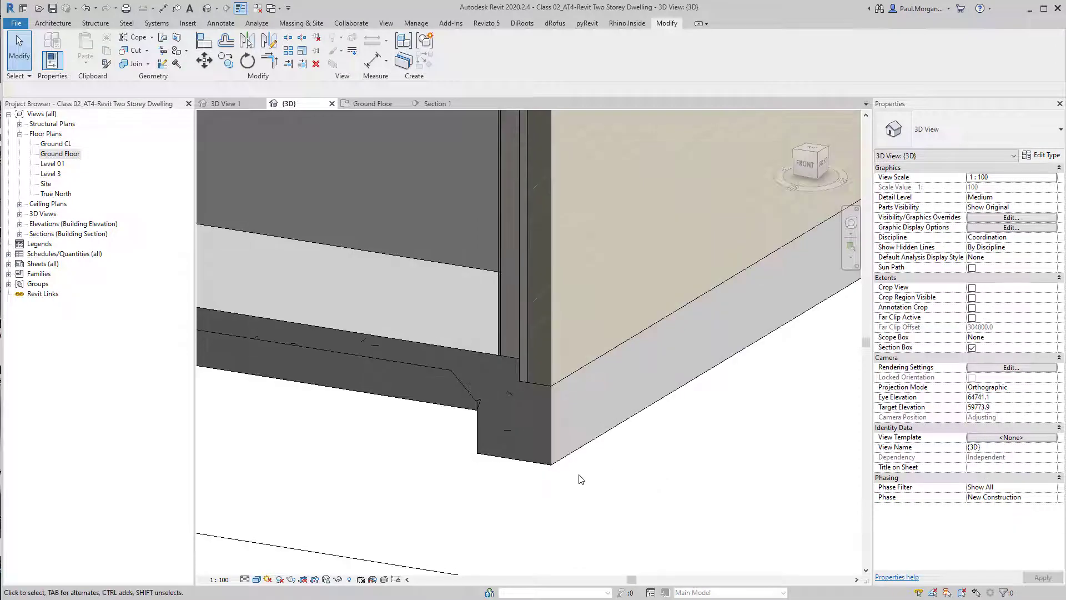
{"action": "middle_click_drag", "start_coordinate": [545, 492], "coordinate": [566, 511]}
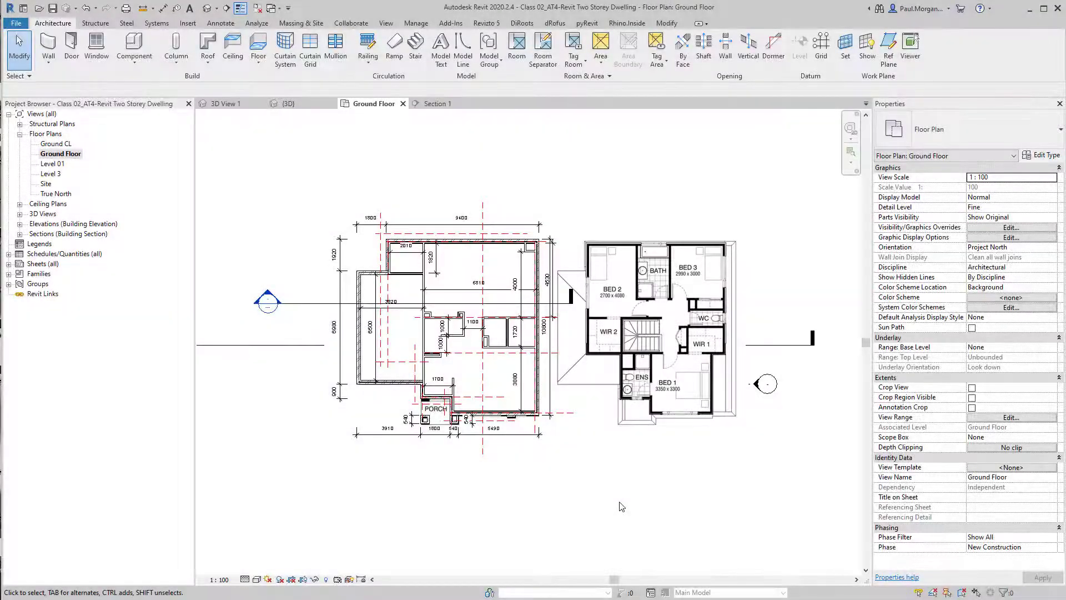
Start the Door tool and place an M_Single-Flush 0813 x 2134mm door in the wall of the small room beside the 1100 dimension
{"action": "left_click", "coordinate": [71, 60]}
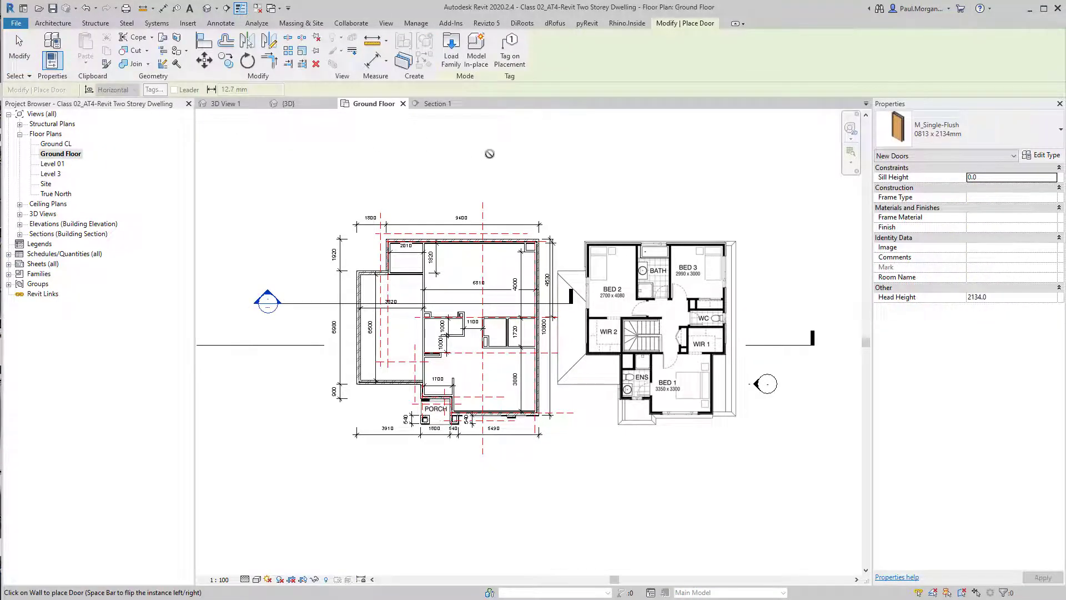
{"action": "scroll", "coordinate": [526, 311], "scroll_direction": "up", "scroll_amount": 5}
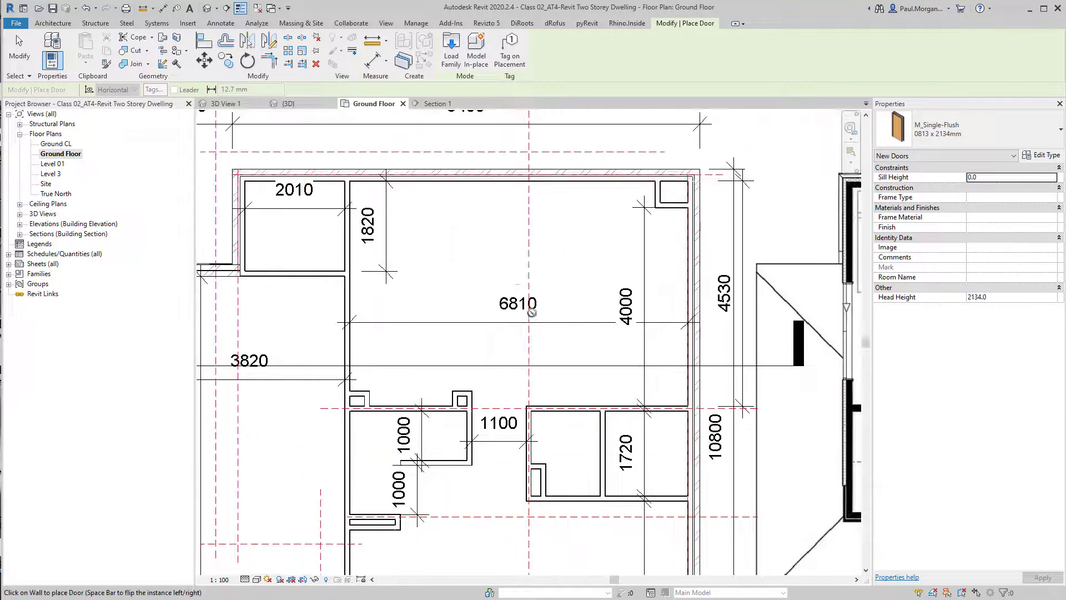
{"action": "middle_click_drag", "start_coordinate": [489, 272], "coordinate": [559, 285]}
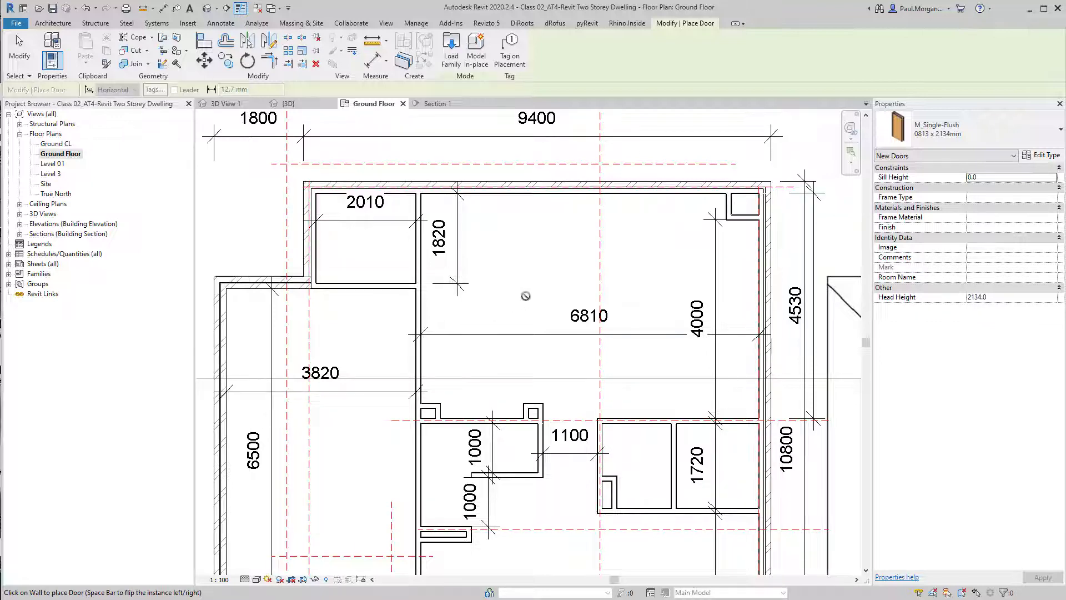
{"action": "middle_click_drag", "start_coordinate": [527, 295], "coordinate": [529, 276]}
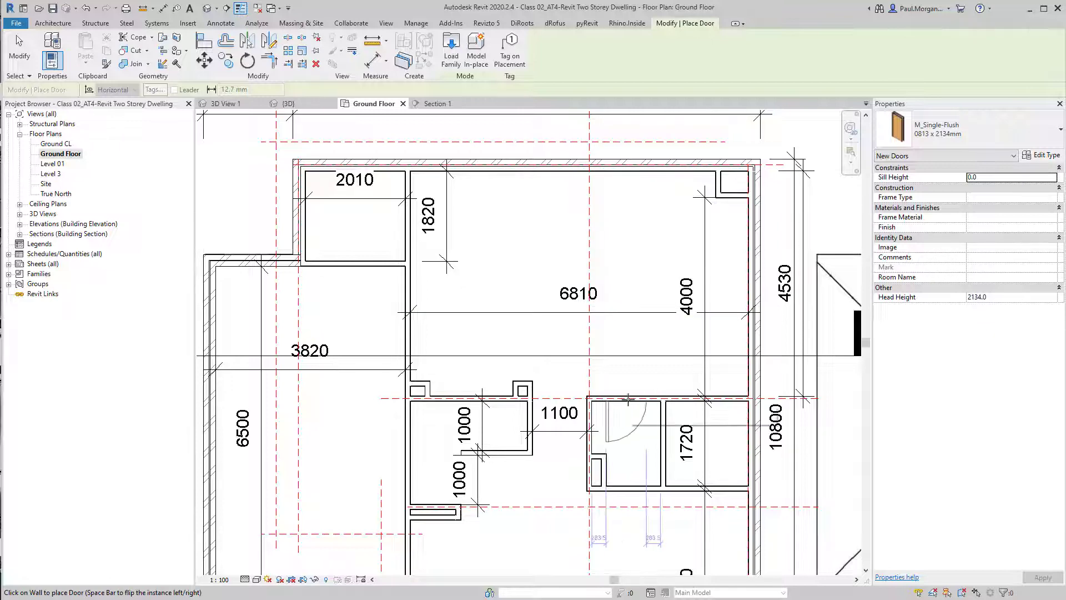
{"action": "middle_click_drag", "start_coordinate": [648, 452], "coordinate": [656, 357]}
{"action": "scroll", "coordinate": [633, 400], "scroll_direction": "up", "scroll_amount": 4}
{"action": "scroll", "coordinate": [651, 384], "scroll_direction": "down", "scroll_amount": 2}
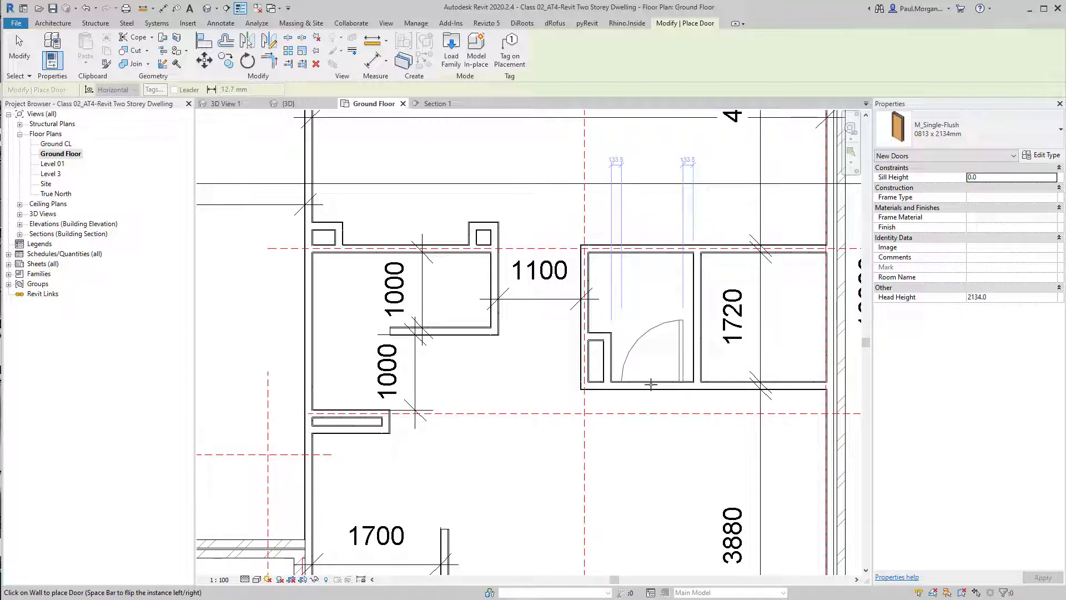
{"action": "left_click", "coordinate": [651, 384]}
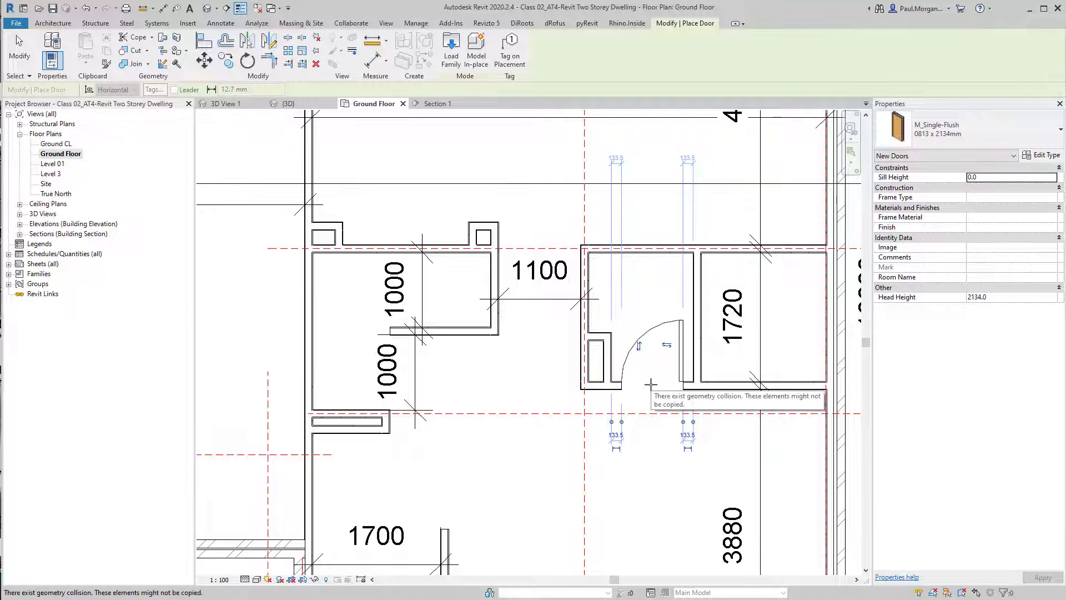
Place a second door in the wall just below the 1720 room, then leave the Door tool
{"action": "middle_click_drag", "start_coordinate": [651, 384], "coordinate": [629, 433]}
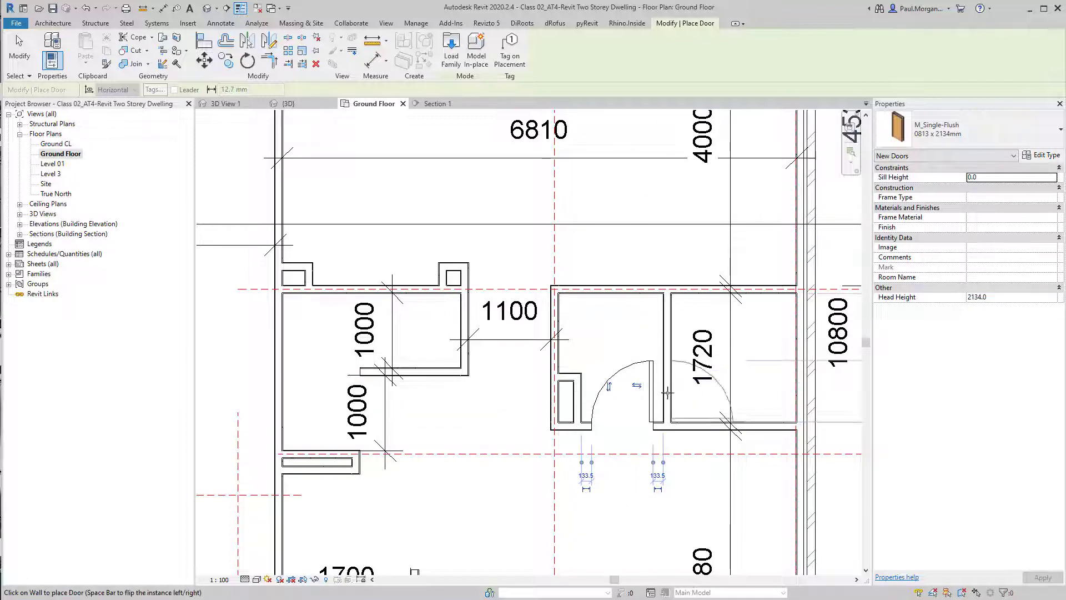
{"action": "middle_click_drag", "start_coordinate": [672, 411], "coordinate": [643, 454]}
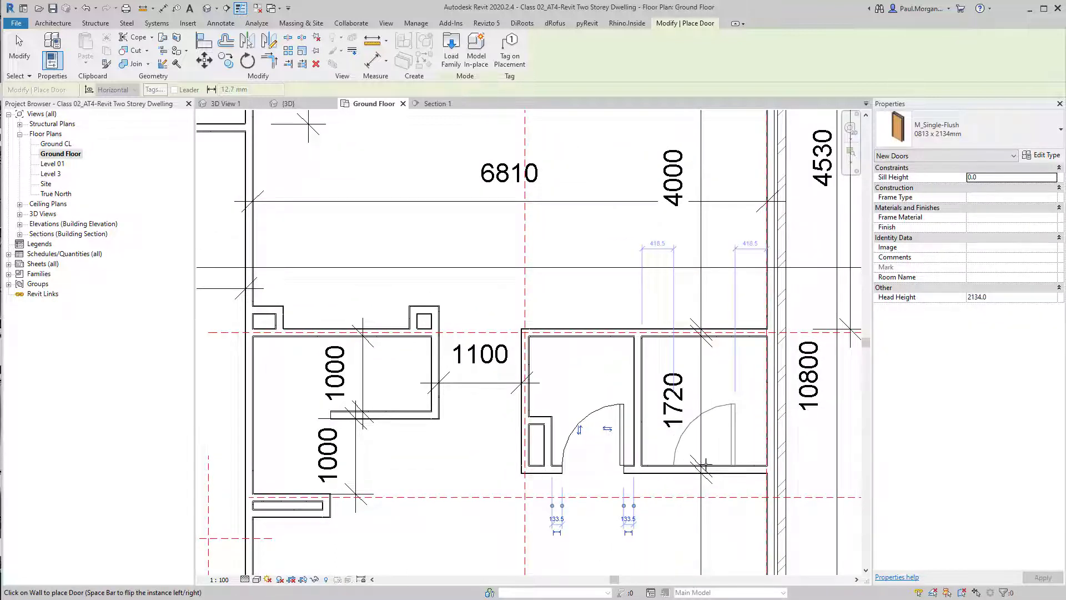
{"action": "middle_click_drag", "start_coordinate": [702, 468], "coordinate": [718, 384]}
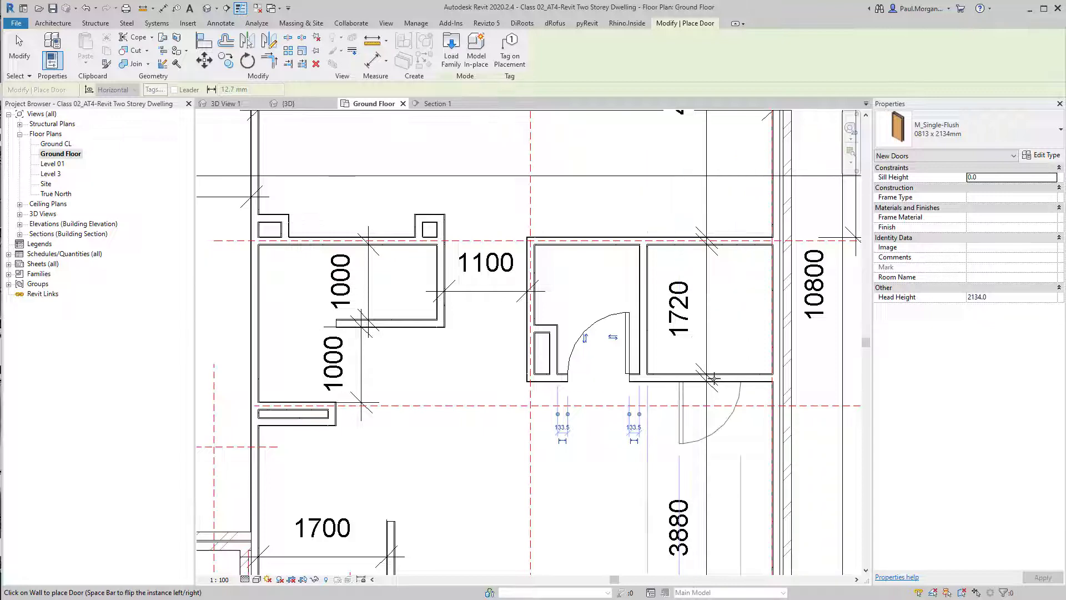
{"action": "left_click", "coordinate": [714, 379]}
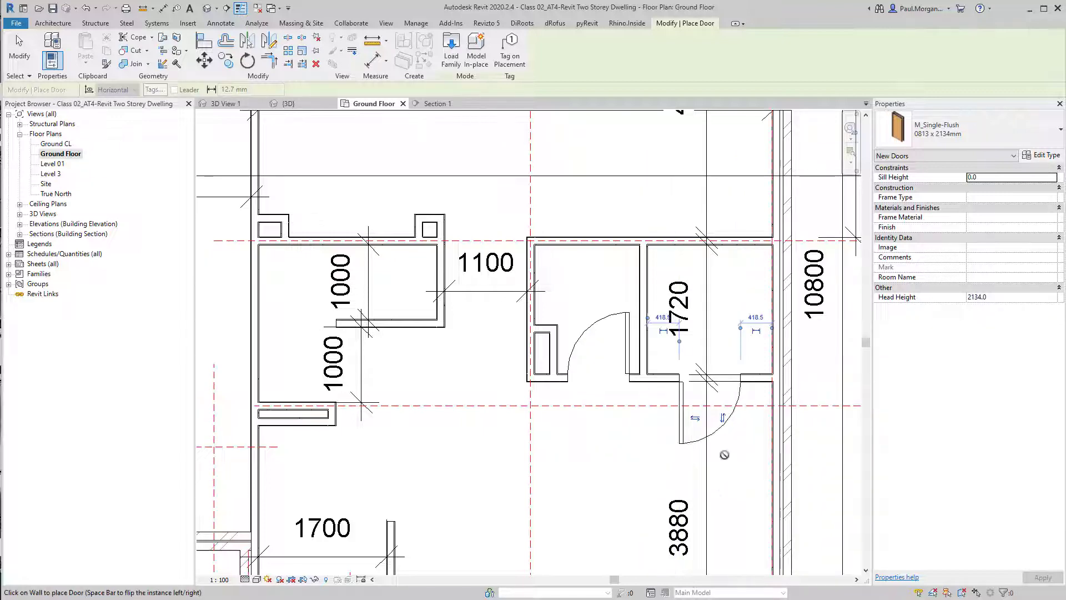
{"action": "middle_click_drag", "start_coordinate": [724, 455], "coordinate": [771, 429]}
{"action": "key", "text": "Escape"}
{"action": "key", "text": "Escape"}
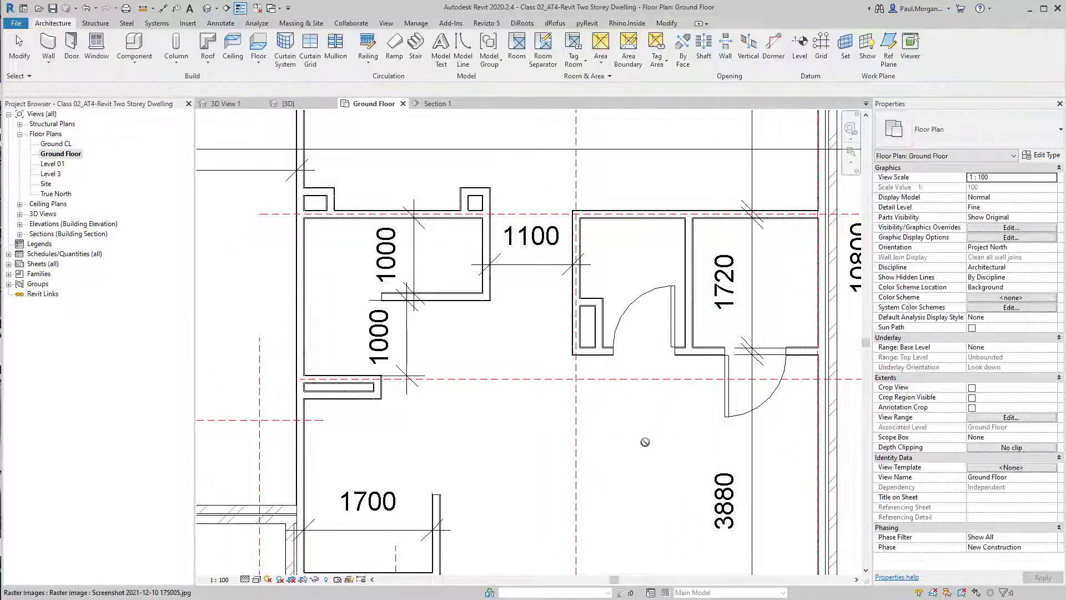
Select the first door and flip its swing so it hinges on the opposite side, still opening into the room
{"action": "middle_click_drag", "start_coordinate": [691, 394], "coordinate": [671, 440]}
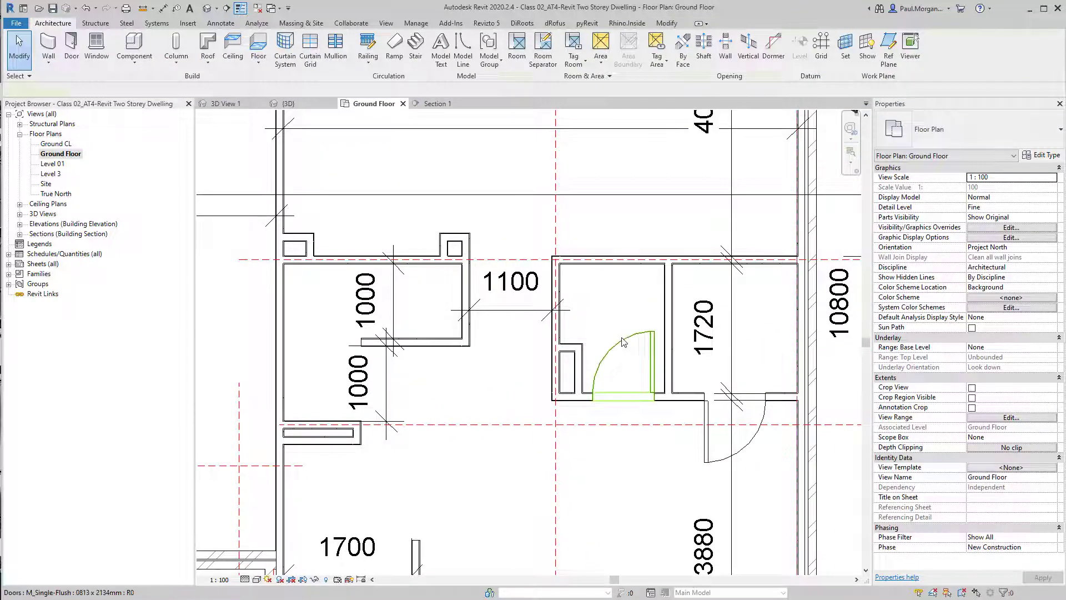
{"action": "left_click", "coordinate": [627, 361]}
{"action": "scroll", "coordinate": [621, 383], "scroll_direction": "up", "scroll_amount": 5}
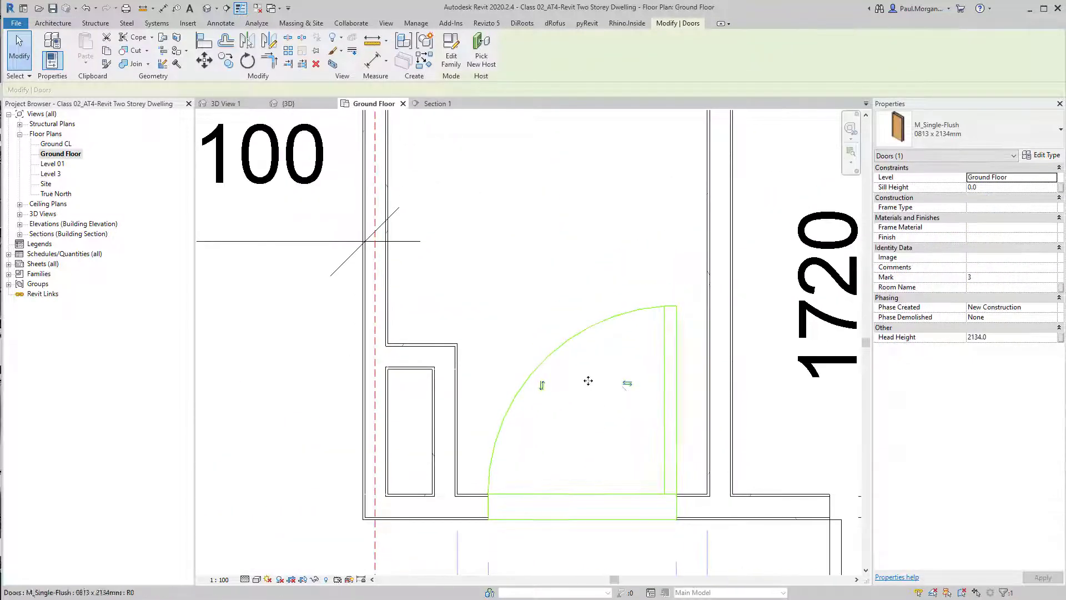
{"action": "middle_click_drag", "start_coordinate": [593, 445], "coordinate": [642, 366]}
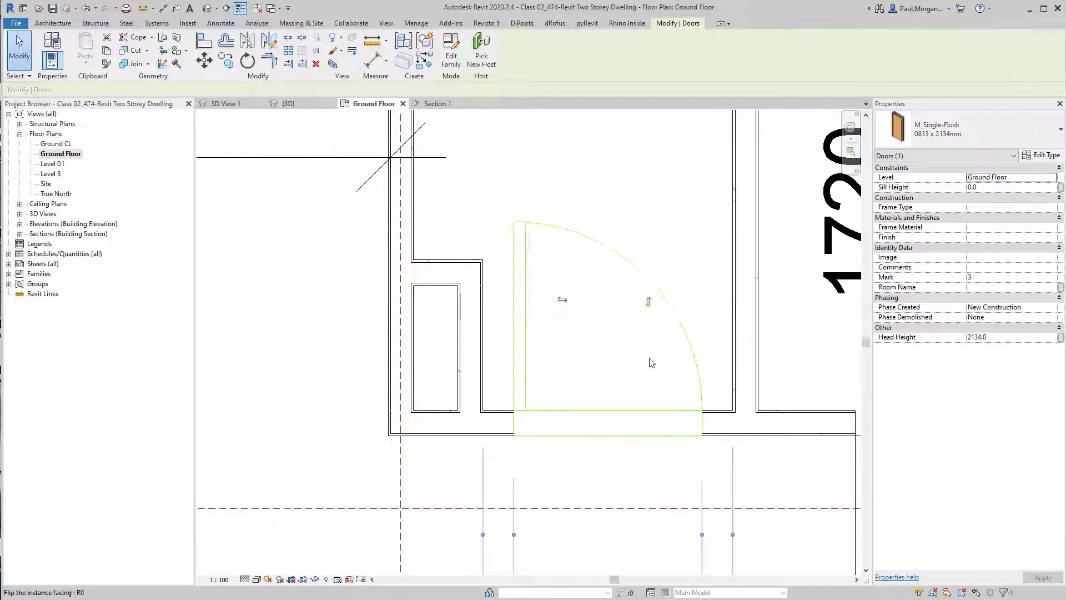
{"action": "left_click", "coordinate": [653, 300]}
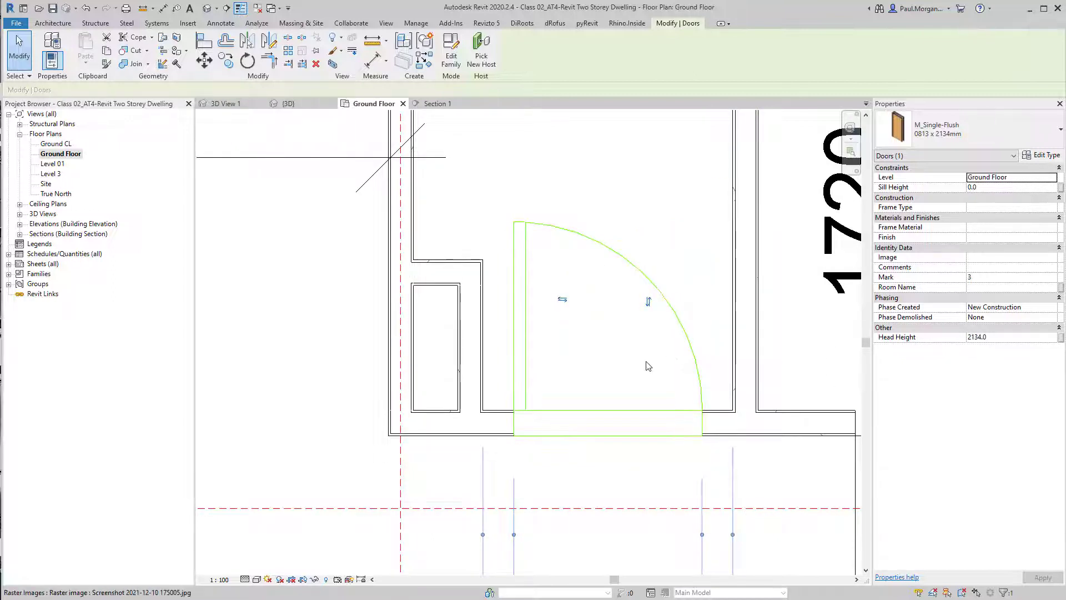
{"action": "left_click", "coordinate": [650, 303]}
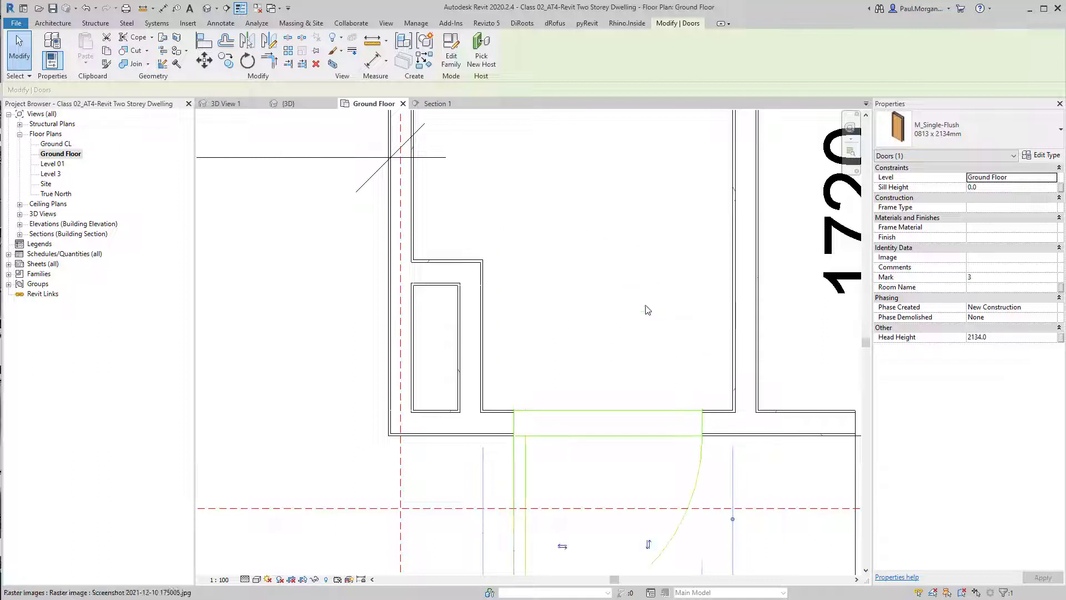
{"action": "middle_click_drag", "start_coordinate": [657, 431], "coordinate": [656, 328]}
{"action": "scroll", "coordinate": [657, 329], "scroll_direction": "down", "scroll_amount": 3}
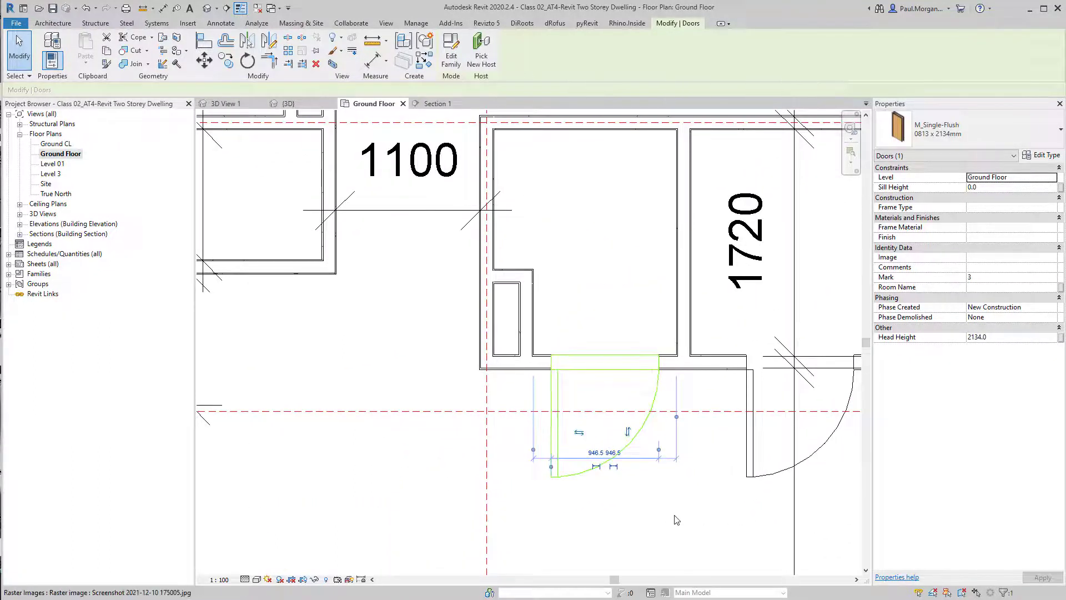
{"action": "key", "text": "space"}
{"action": "key", "text": "space"}
{"action": "key", "text": "space"}
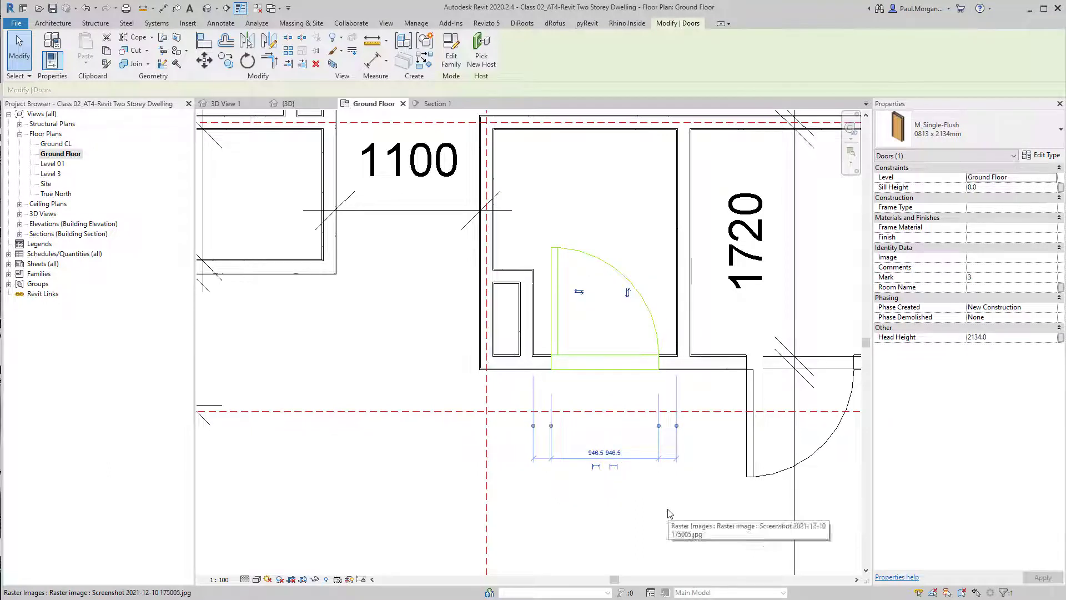
{"action": "middle_click_drag", "start_coordinate": [700, 481], "coordinate": [681, 505]}
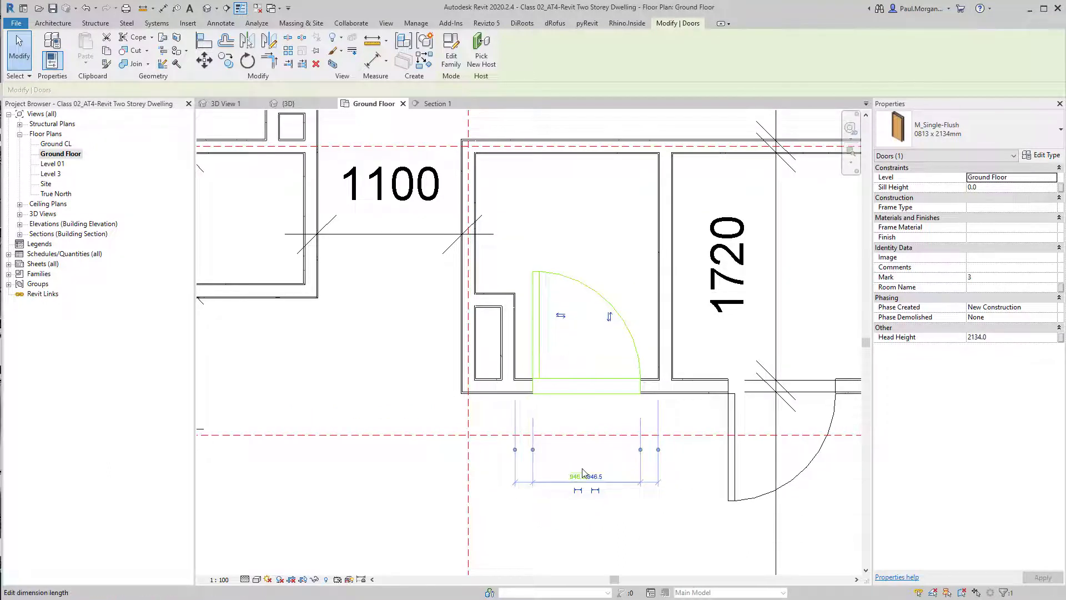
{"action": "left_click", "coordinate": [634, 366]}
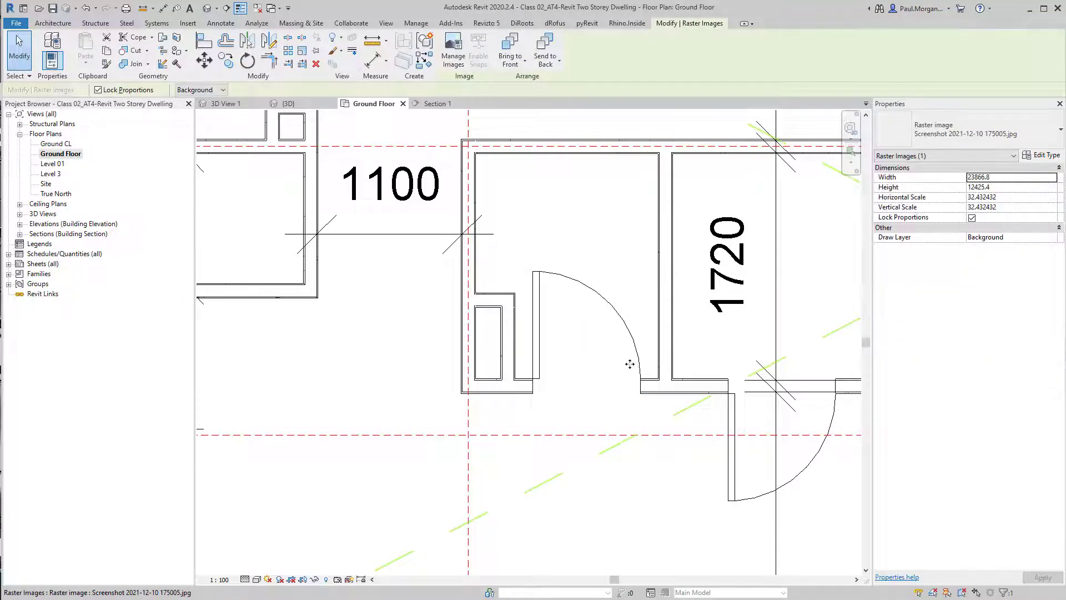
{"action": "key", "text": "Escape"}
{"action": "left_click", "coordinate": [540, 273]}
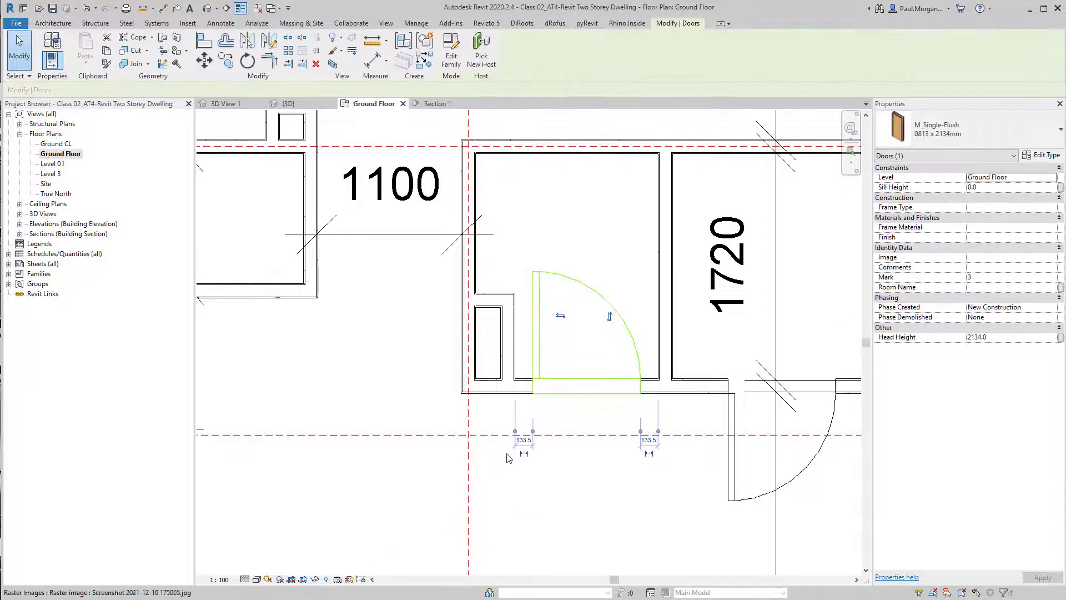
Set the first door's offset from the adjacent wall to 90 mm
{"action": "scroll", "coordinate": [514, 444], "scroll_direction": "up", "scroll_amount": 2}
{"action": "left_click", "coordinate": [530, 438]}
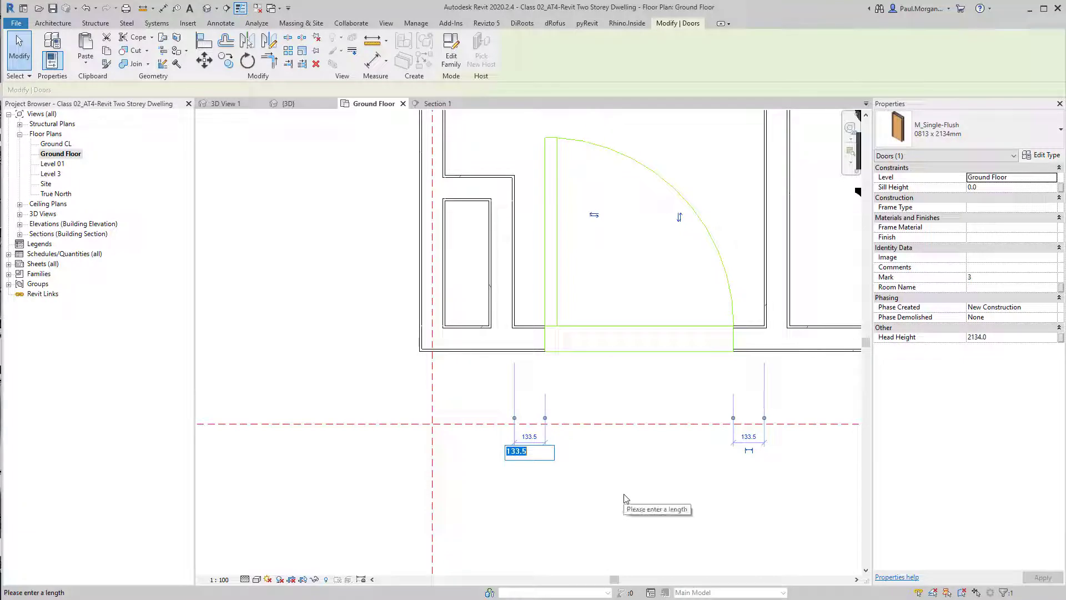
{"action": "type", "text": "90"}
{"action": "key", "text": "Return"}
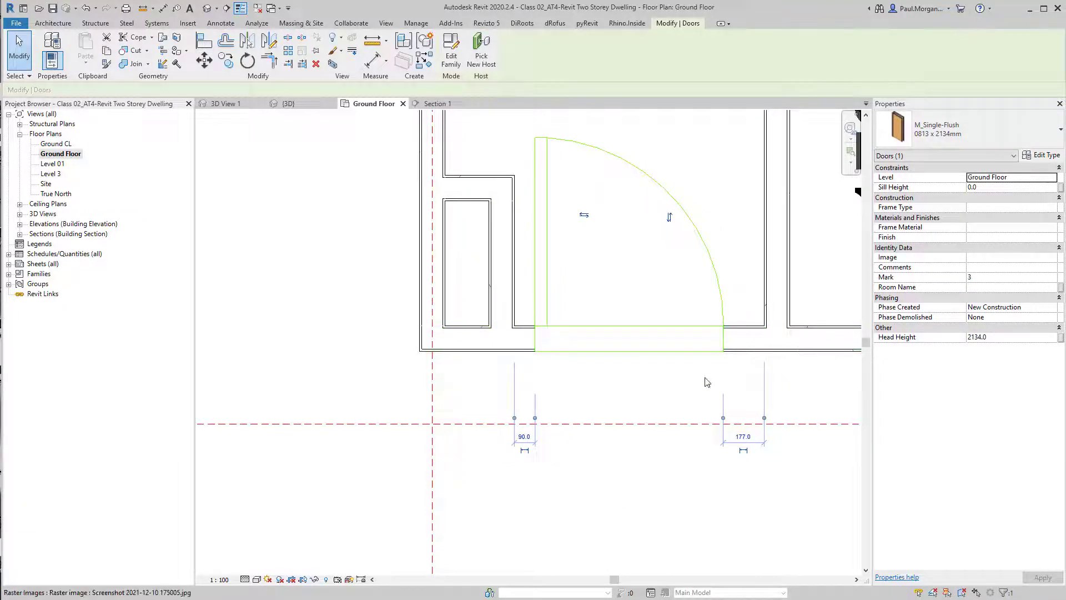
Select the second door and set its distance from the right-hand wall to 500 mm
{"action": "scroll", "coordinate": [707, 381], "scroll_direction": "down", "scroll_amount": 3}
{"action": "middle_click_drag", "start_coordinate": [705, 383], "coordinate": [598, 483]}
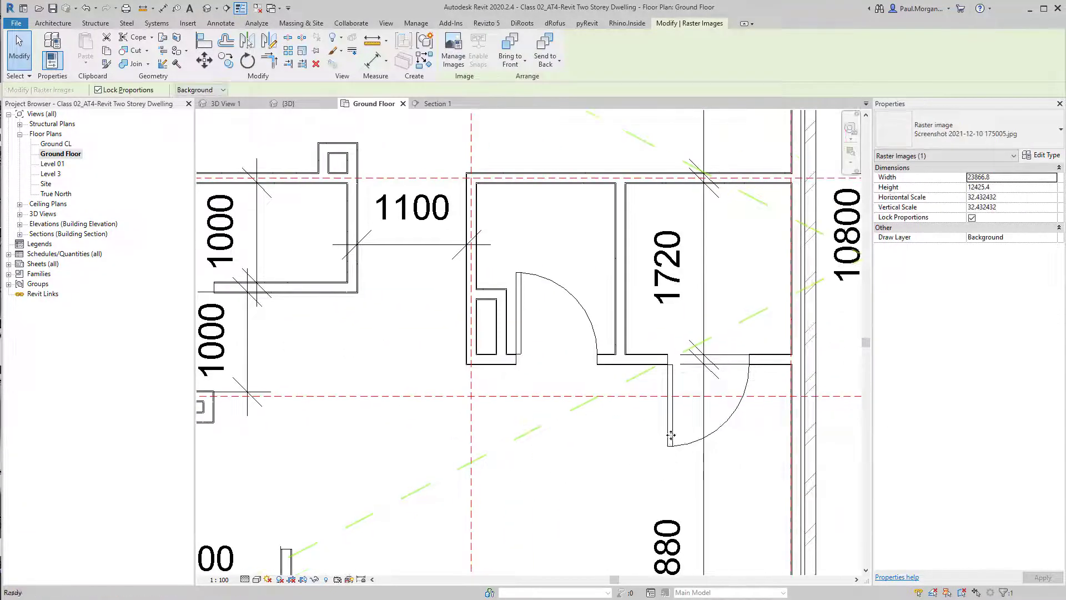
{"action": "key", "text": "Escape"}
{"action": "left_click", "coordinate": [671, 436]}
{"action": "left_click", "coordinate": [764, 297]}
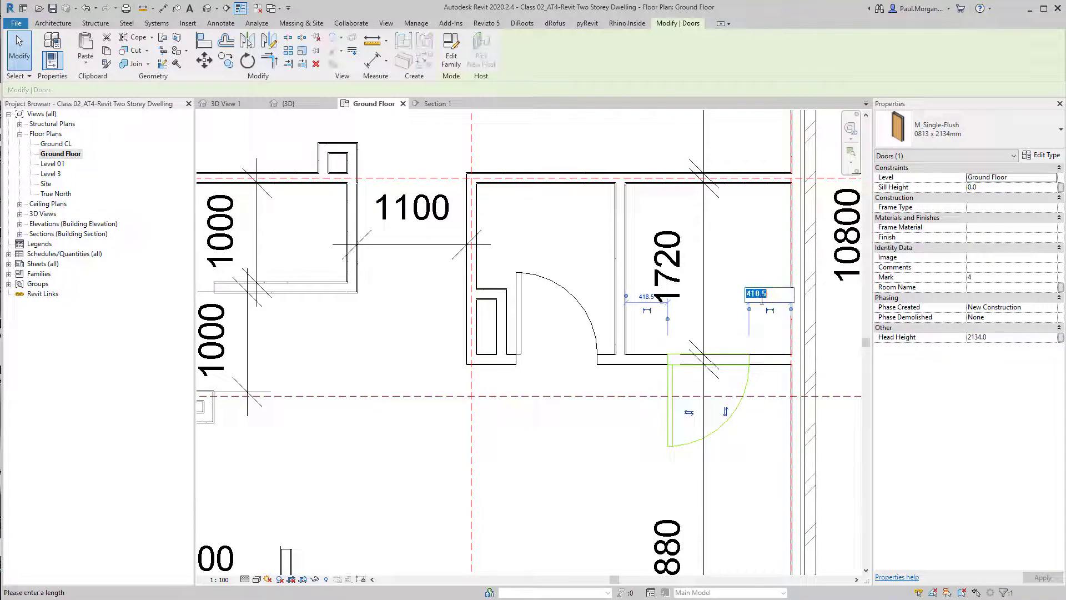
{"action": "type", "text": "500"}
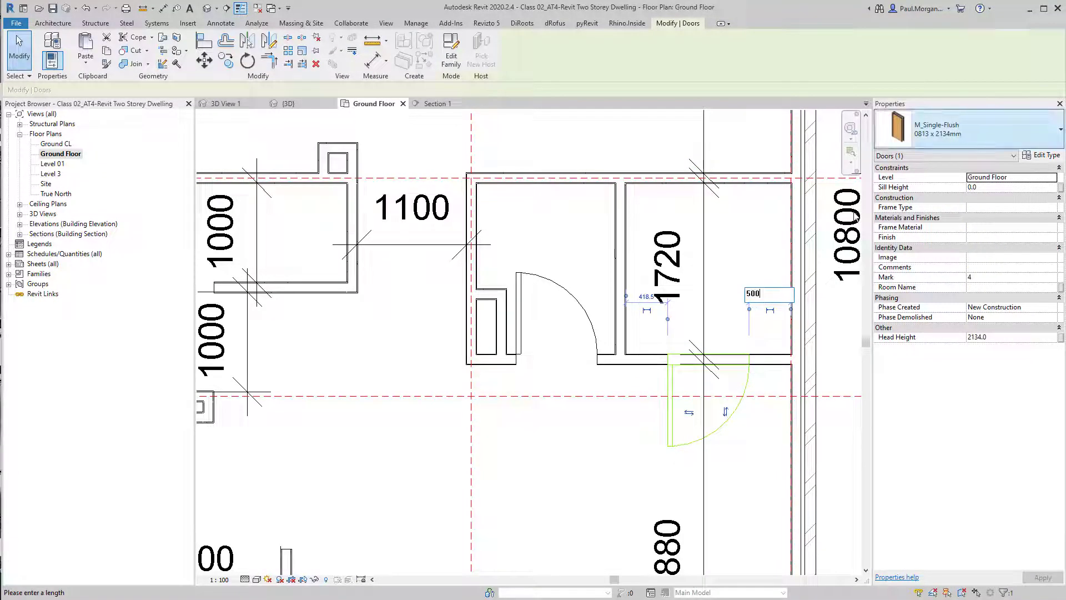
{"action": "key", "text": "Return"}
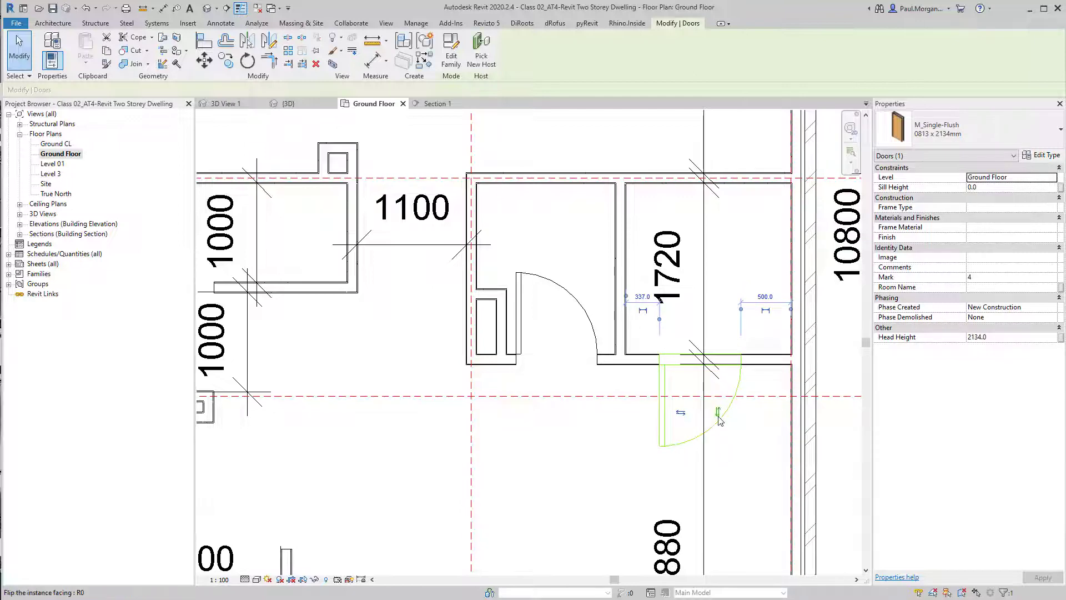
Select the first door and open the type properties of its M_Single-Flush 0813 x 2134mm type
{"action": "scroll", "coordinate": [732, 409], "scroll_direction": "down", "scroll_amount": 1}
{"action": "middle_click_drag", "start_coordinate": [731, 423], "coordinate": [721, 412]}
{"action": "key", "text": "Escape"}
{"action": "scroll", "coordinate": [681, 417], "scroll_direction": "up", "scroll_amount": 2}
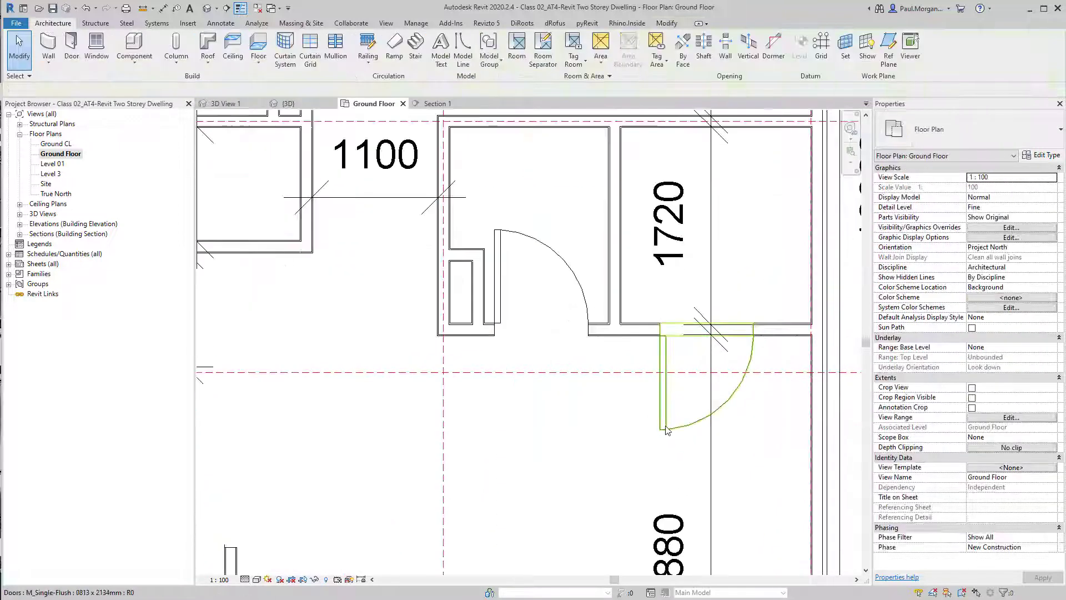
{"action": "middle_click_drag", "start_coordinate": [529, 272], "coordinate": [634, 330]}
{"action": "left_click", "coordinate": [628, 353]}
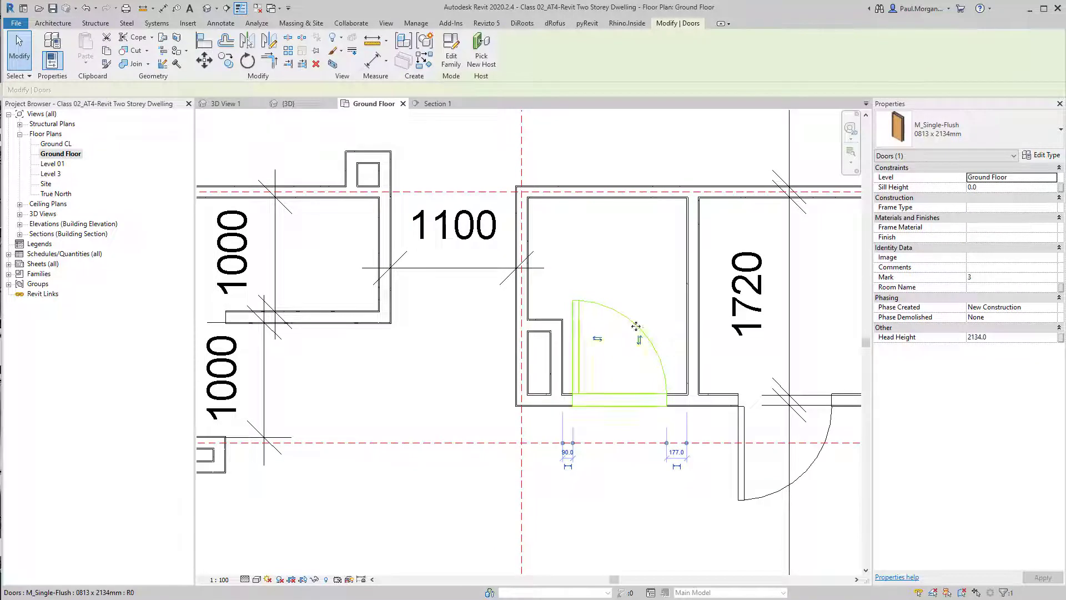
{"action": "left_click", "coordinate": [988, 143]}
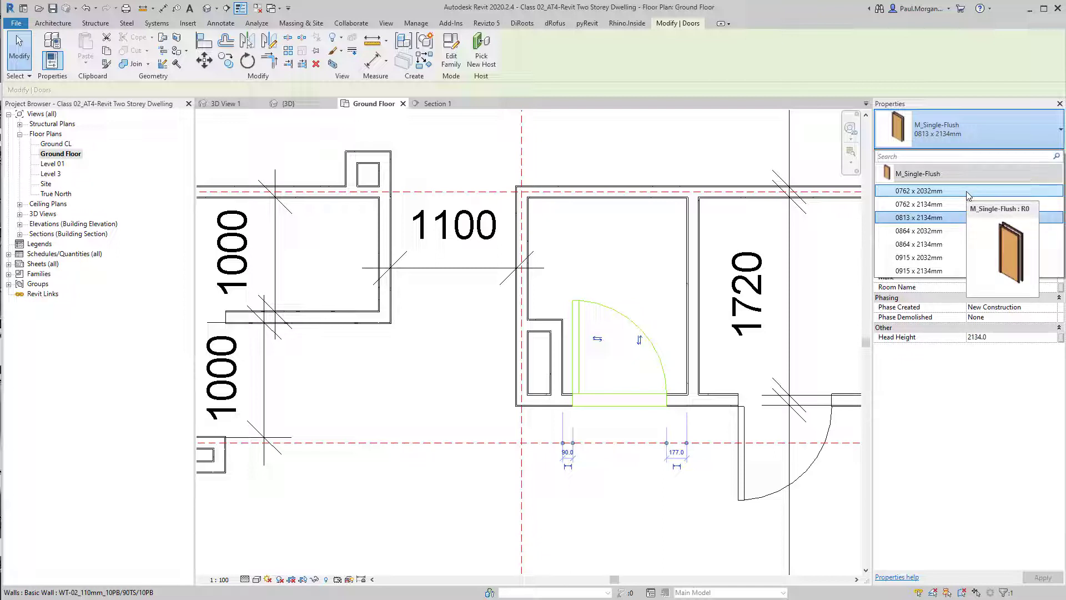
{"action": "left_click", "coordinate": [920, 221]}
{"action": "left_click", "coordinate": [1042, 155]}
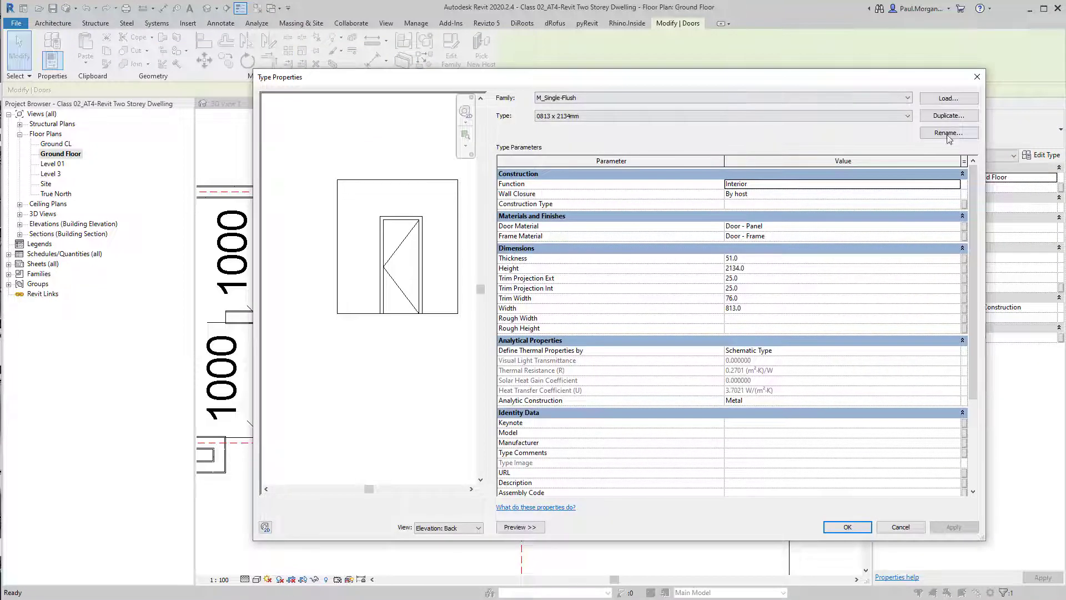
Rename the door type to 820x2140
{"action": "left_click", "coordinate": [948, 133]}
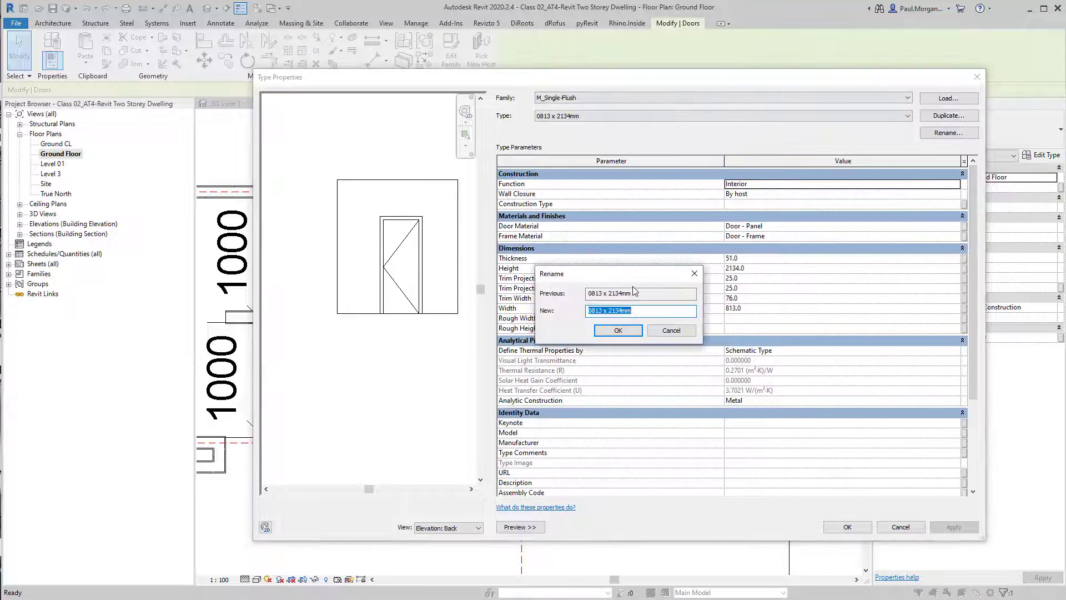
{"action": "type", "text": "820x 221"}
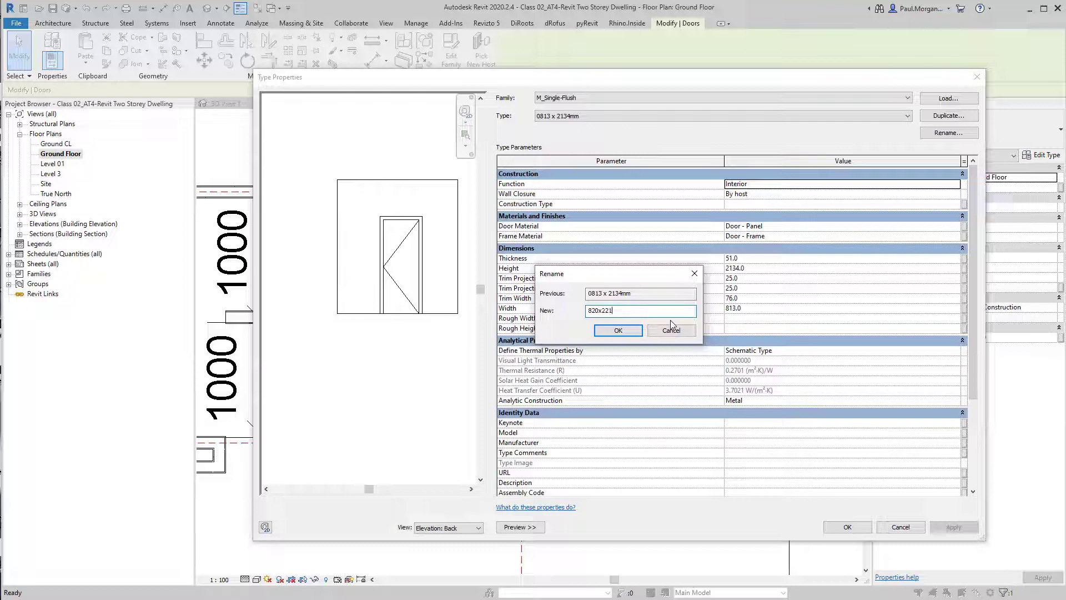
{"action": "key", "text": "BackSpace"}
{"action": "type", "text": "40"}
{"action": "key", "text": "Return"}
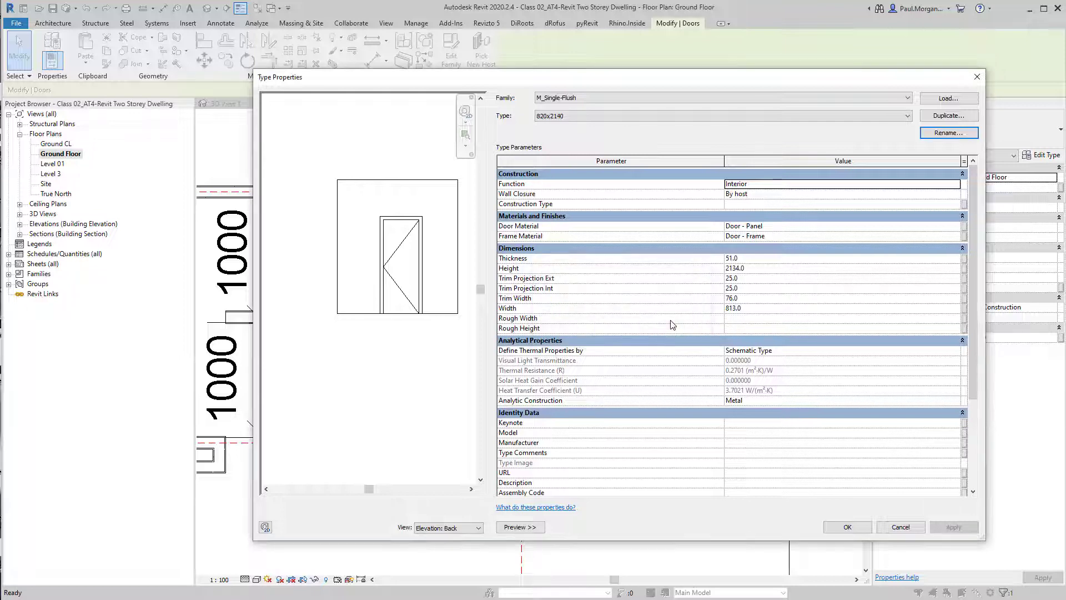
Set the type's height to 2140 and width to 820, then close the type properties
{"action": "left_click", "coordinate": [780, 269]}
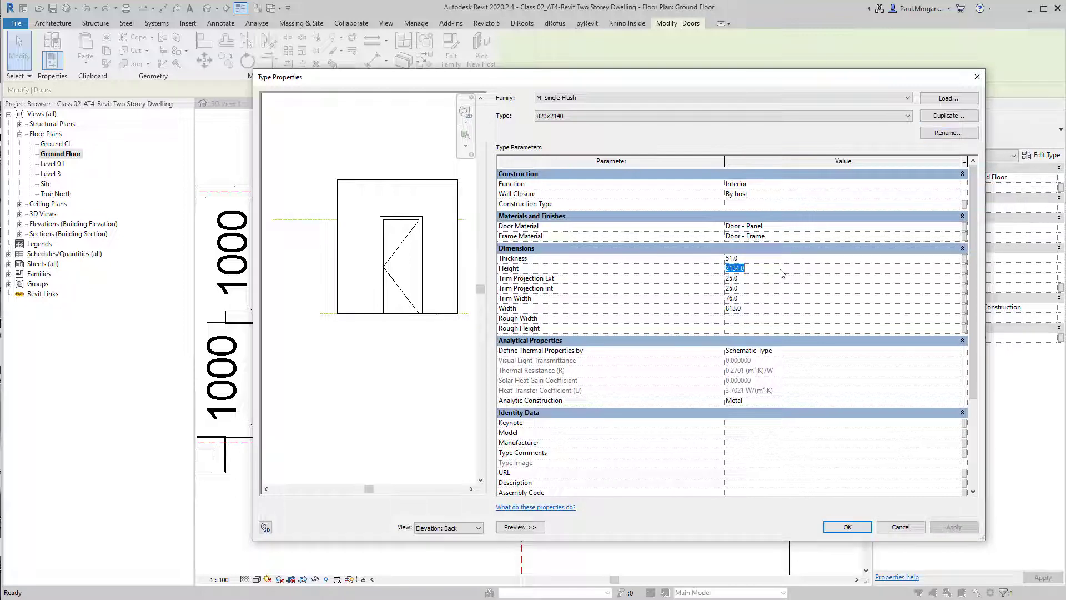
{"action": "type", "text": "210"}
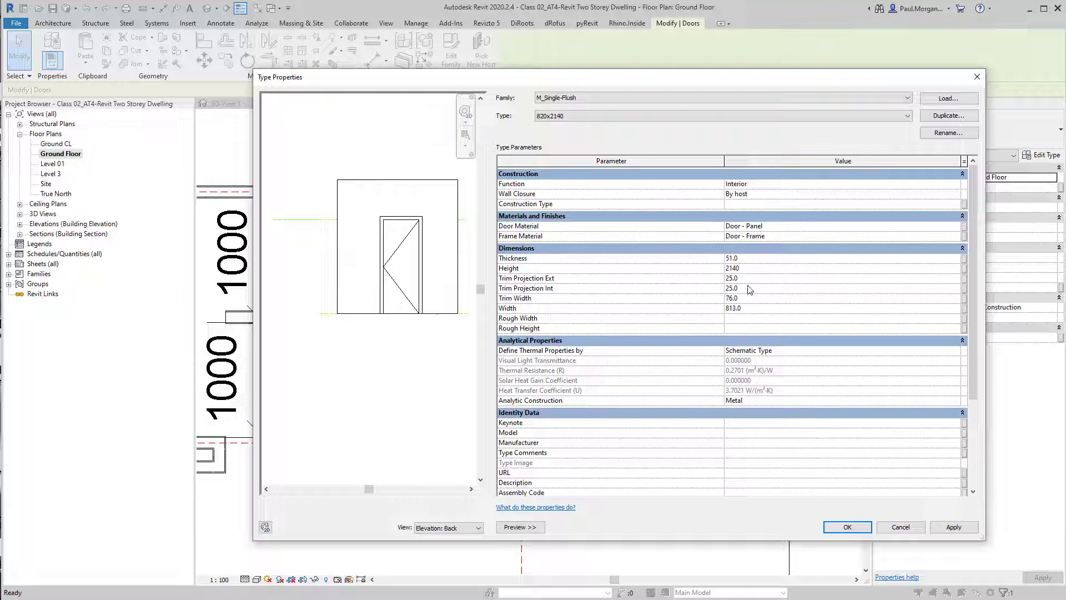
{"action": "left_click", "coordinate": [771, 307]}
{"action": "type", "text": "820"}
{"action": "left_click", "coordinate": [751, 258]}
{"action": "left_click", "coordinate": [770, 329]}
{"action": "left_click", "coordinate": [847, 527]}
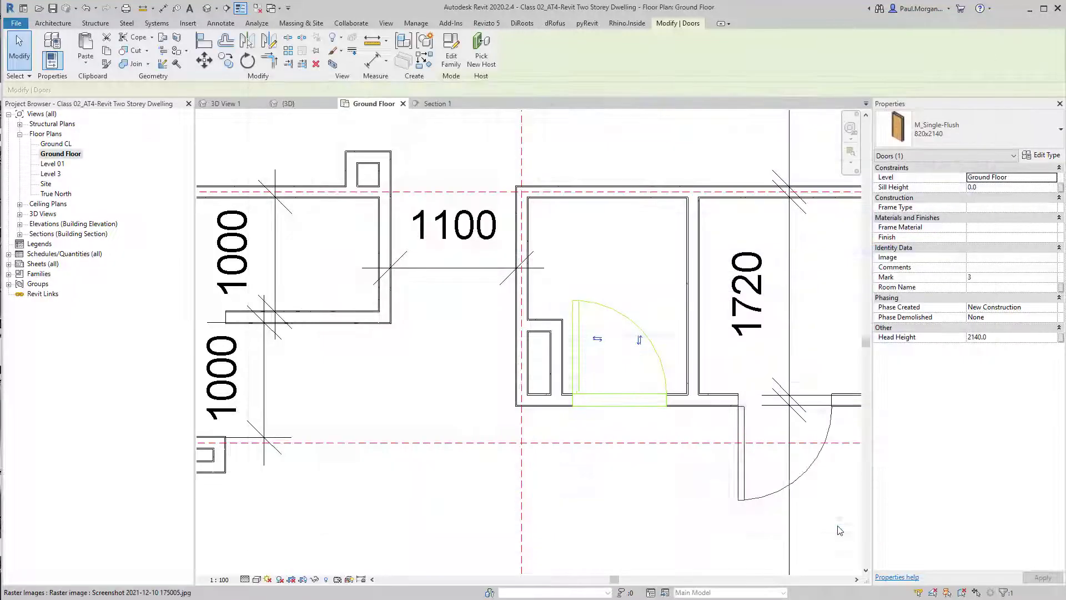
{"action": "left_click", "coordinate": [618, 536]}
{"action": "scroll", "coordinate": [527, 356], "scroll_direction": "up", "scroll_amount": 1}
{"action": "scroll", "coordinate": [581, 332], "scroll_direction": "up", "scroll_amount": 4}
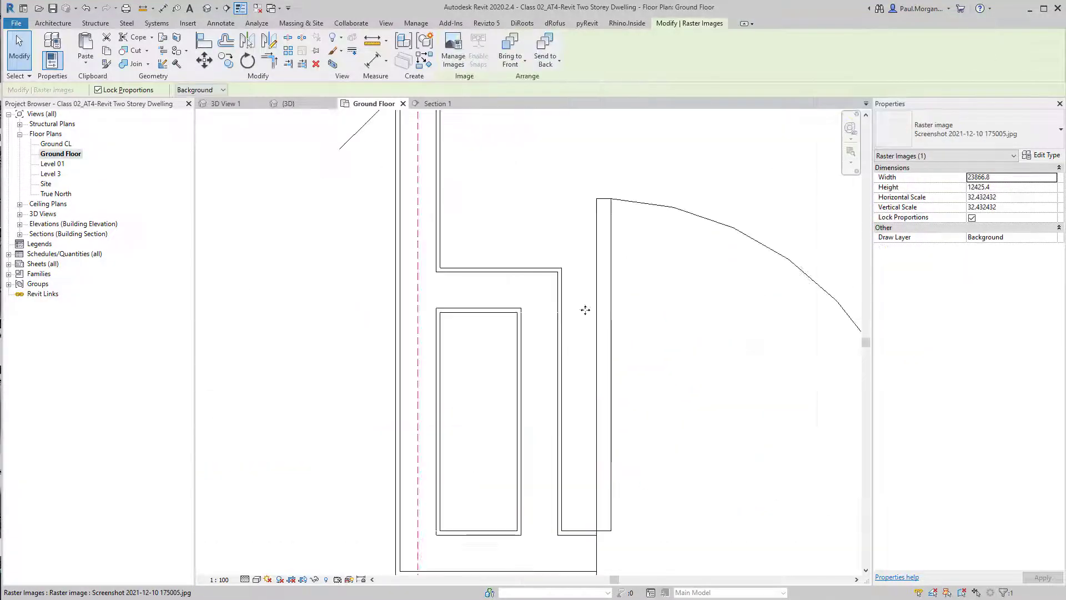
{"action": "scroll", "coordinate": [585, 311], "scroll_direction": "down", "scroll_amount": 3}
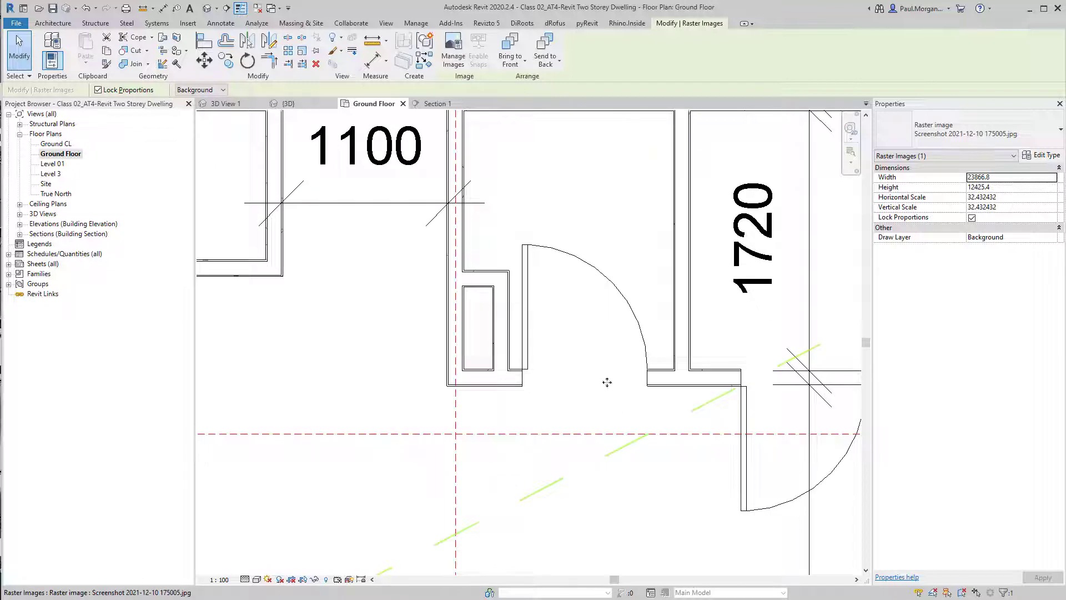
{"action": "left_click", "coordinate": [593, 263]}
{"action": "scroll", "coordinate": [610, 311], "scroll_direction": "down", "scroll_amount": 3}
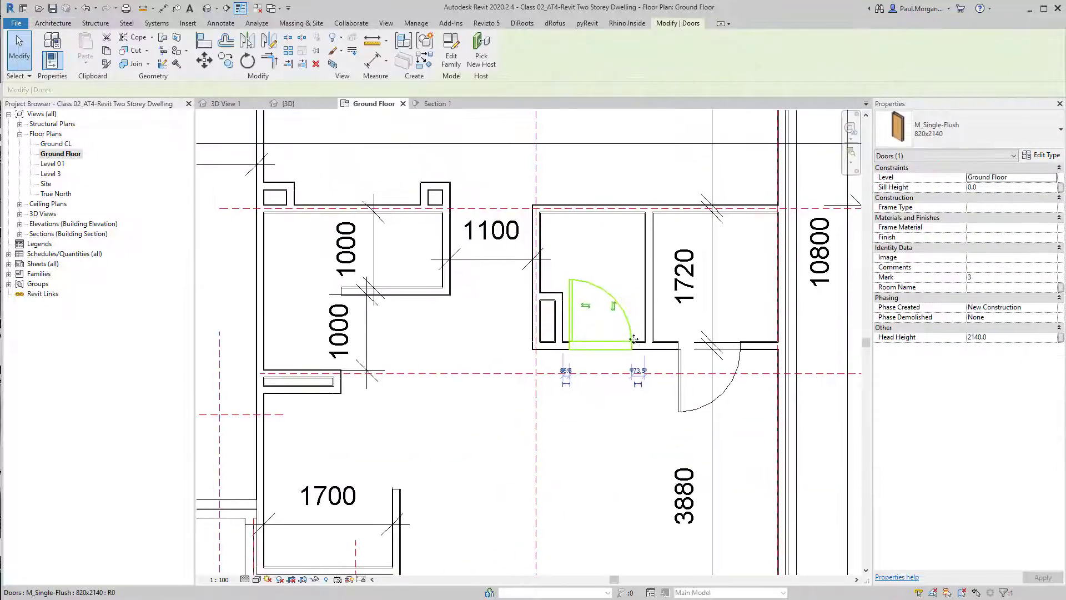
{"action": "key", "text": "Escape"}
{"action": "scroll", "coordinate": [632, 341], "scroll_direction": "down", "scroll_amount": 5}
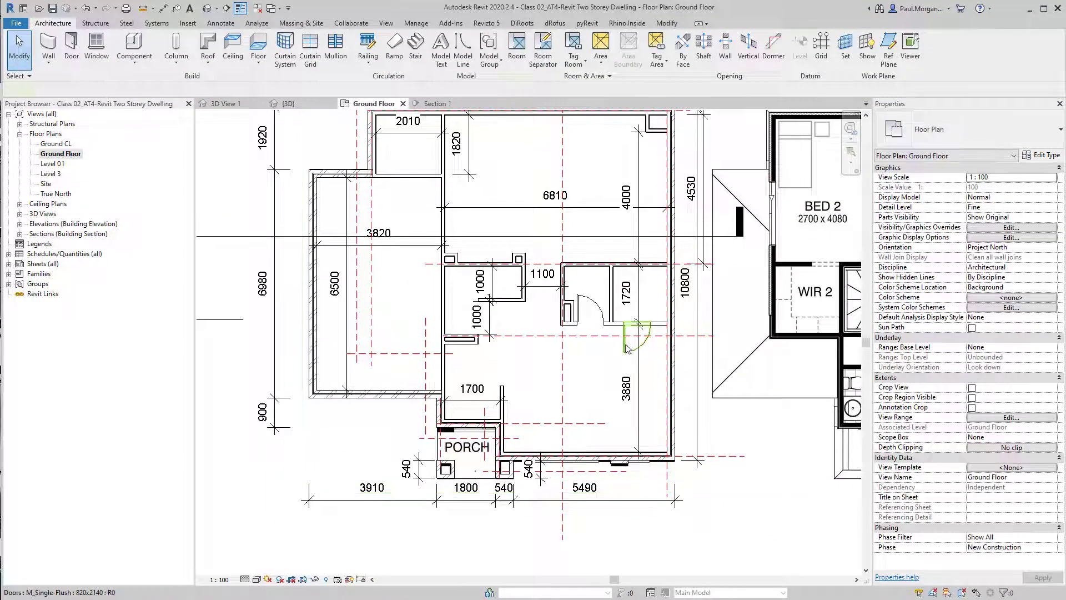
Delete both doors placed near the powder room on the ground floor
{"action": "scroll", "coordinate": [628, 347], "scroll_direction": "up", "scroll_amount": 4}
{"action": "left_click", "coordinate": [625, 341]}
{"action": "scroll", "coordinate": [626, 342], "scroll_direction": "down", "scroll_amount": 1}
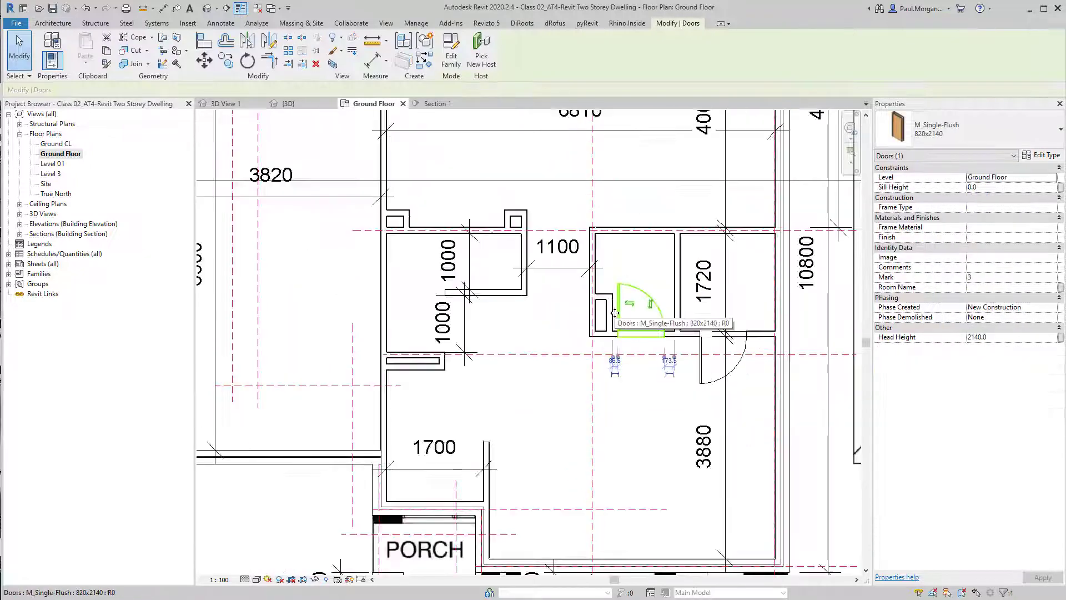
{"action": "middle_click_drag", "start_coordinate": [721, 426], "coordinate": [688, 398]}
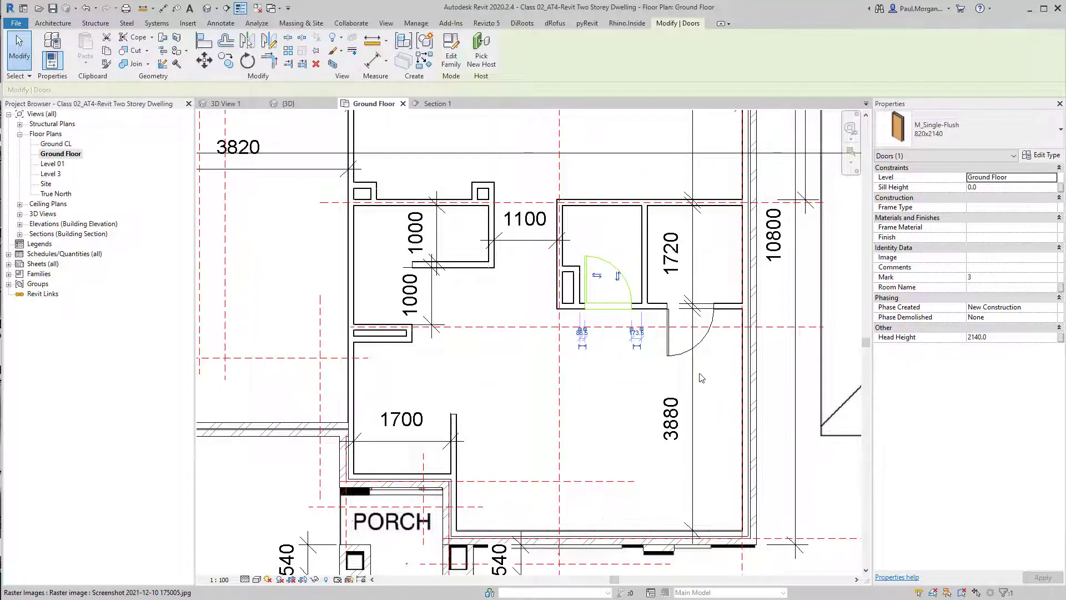
{"action": "key", "text": "Delete"}
{"action": "left_click", "coordinate": [669, 358]}
{"action": "key", "text": "Delete"}
{"action": "scroll", "coordinate": [671, 360], "scroll_direction": "down", "scroll_amount": 2}
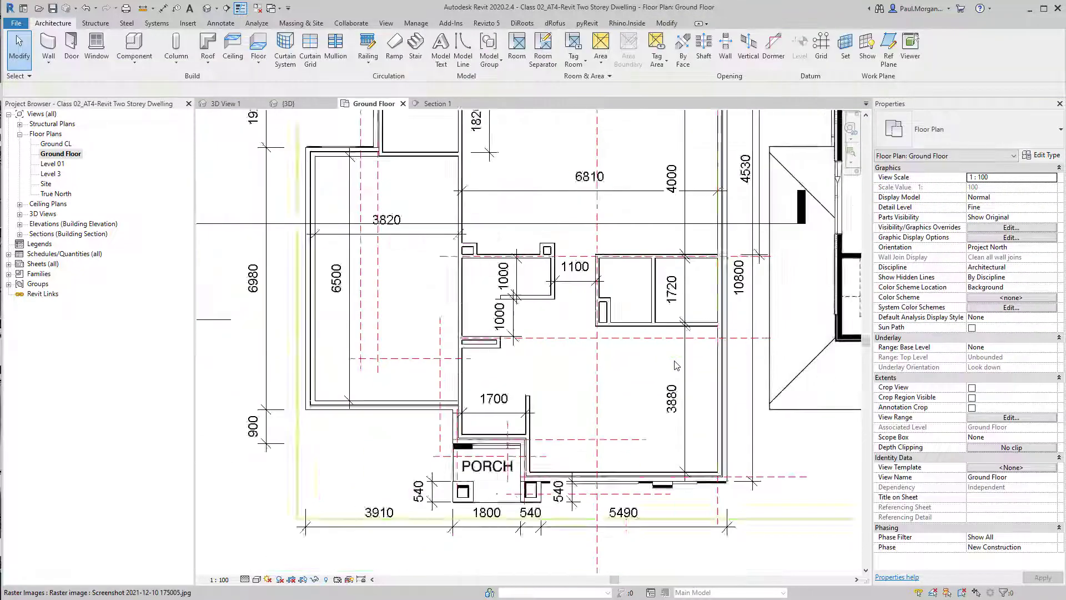
Set the floor plan's visual style to Wireframe
{"action": "scroll", "coordinate": [676, 365], "scroll_direction": "down", "scroll_amount": 1}
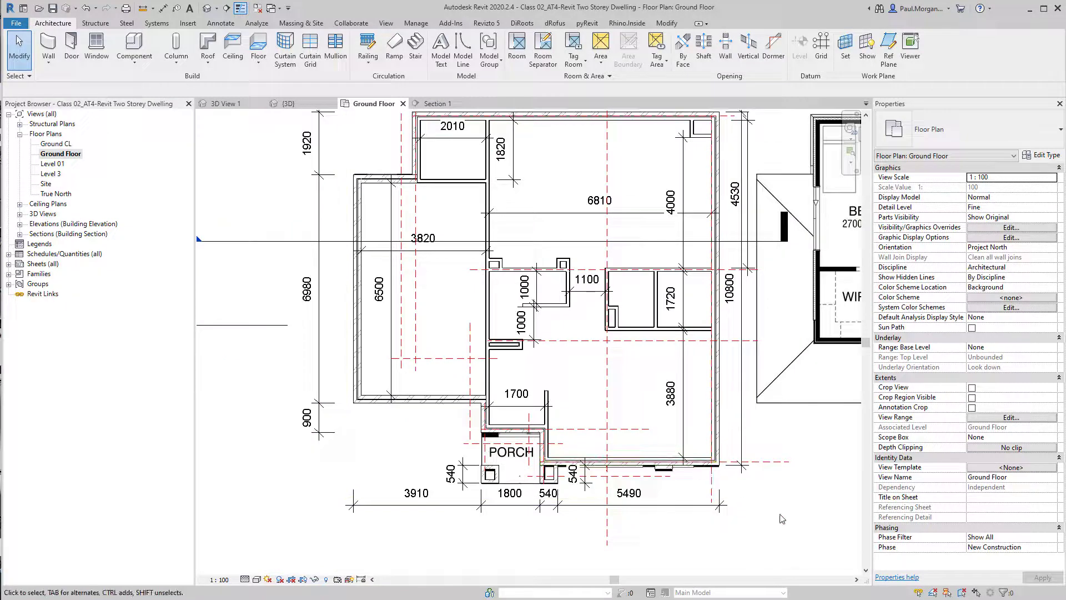
{"action": "left_click", "coordinate": [245, 579]}
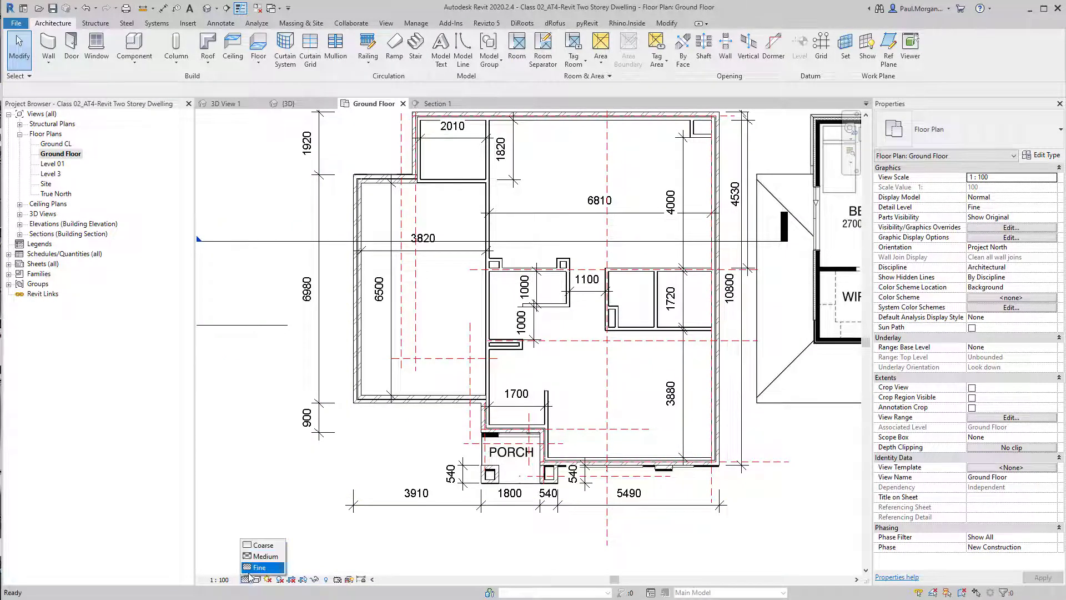
{"action": "left_click", "coordinate": [257, 579]}
{"action": "left_click", "coordinate": [289, 511]}
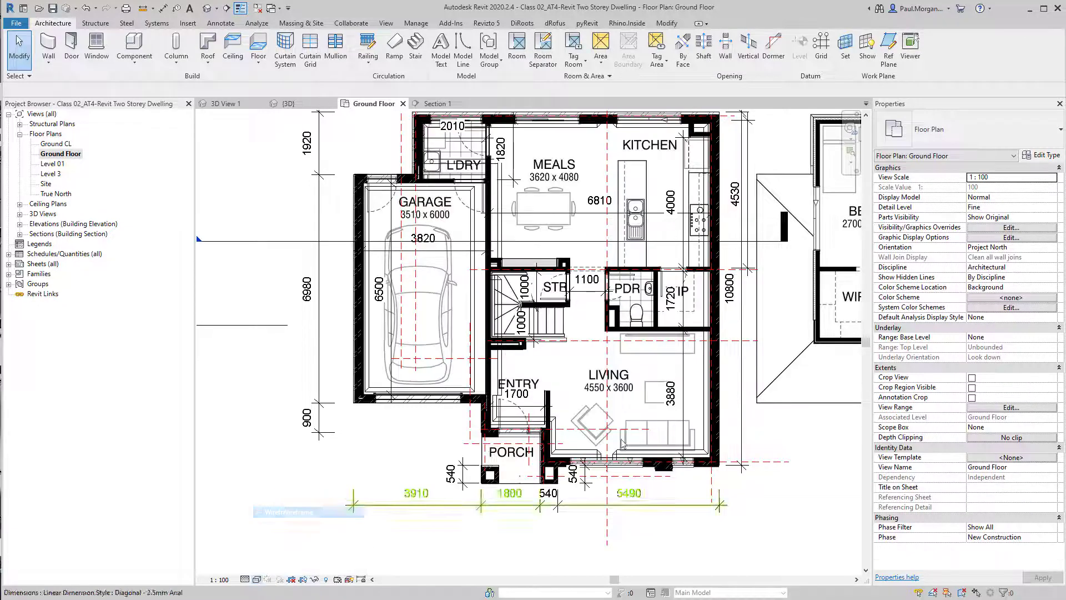
Start the Door tool and place a flipped door in the powder room's wall beside the 1100 corridor
{"action": "middle_click_drag", "start_coordinate": [630, 383], "coordinate": [632, 393]}
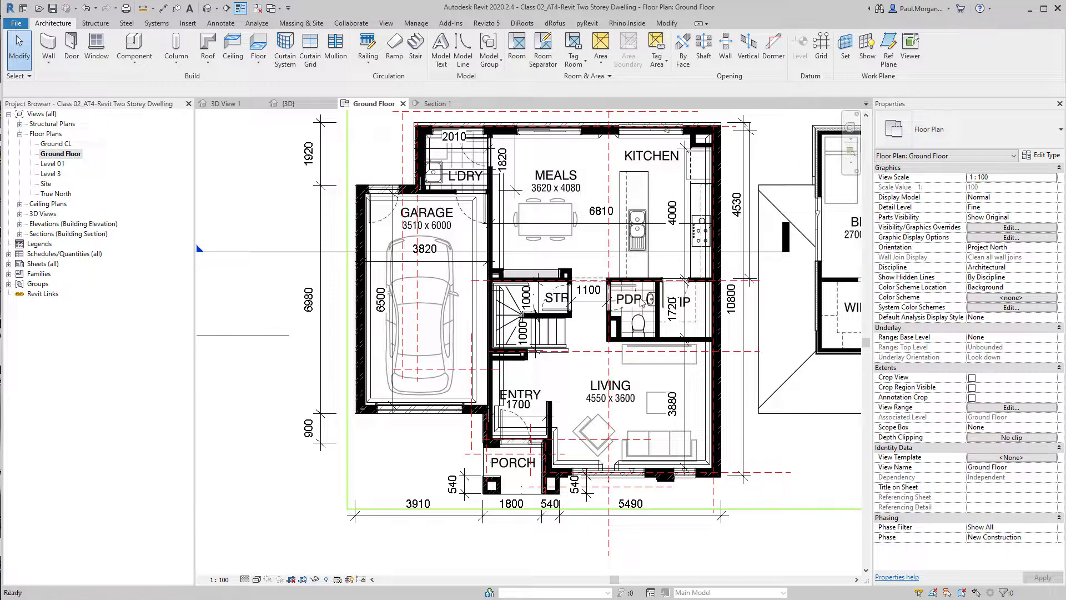
{"action": "key", "text": "d"}
{"action": "key", "text": "r"}
{"action": "scroll", "coordinate": [638, 298], "scroll_direction": "up", "scroll_amount": 4}
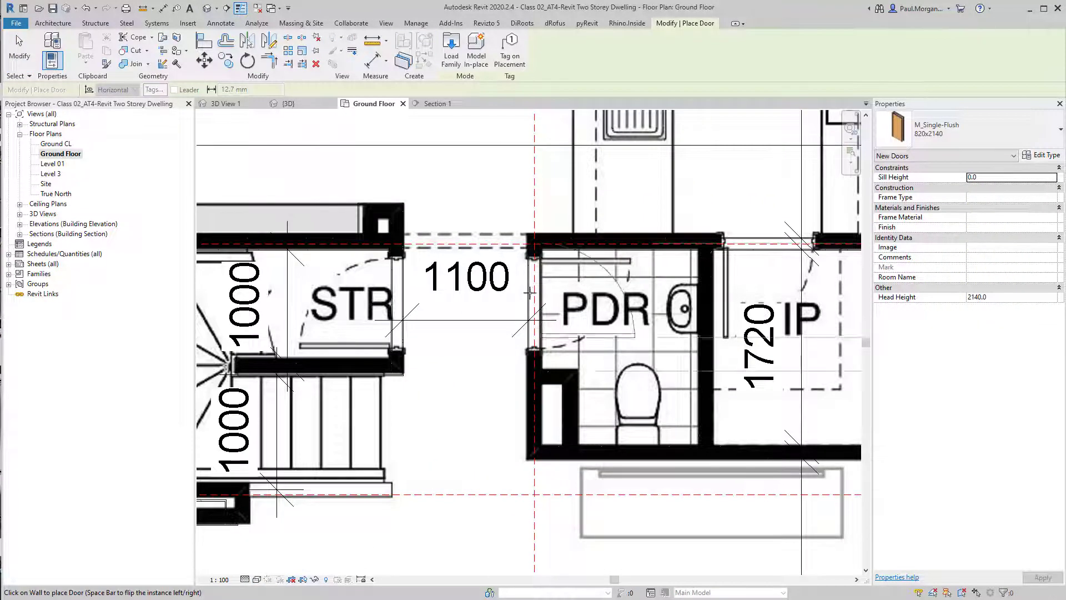
{"action": "key", "text": "space"}
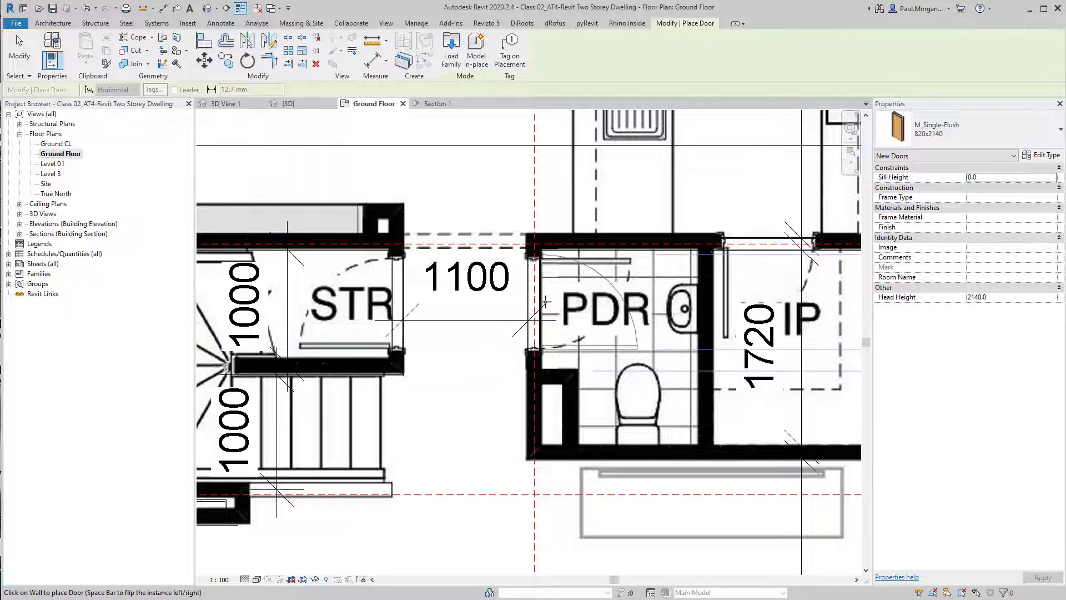
{"action": "left_click", "coordinate": [545, 302]}
Place a door in the wall at the top of the pantry next to the kitchen
{"action": "scroll", "coordinate": [546, 301], "scroll_direction": "down", "scroll_amount": 3}
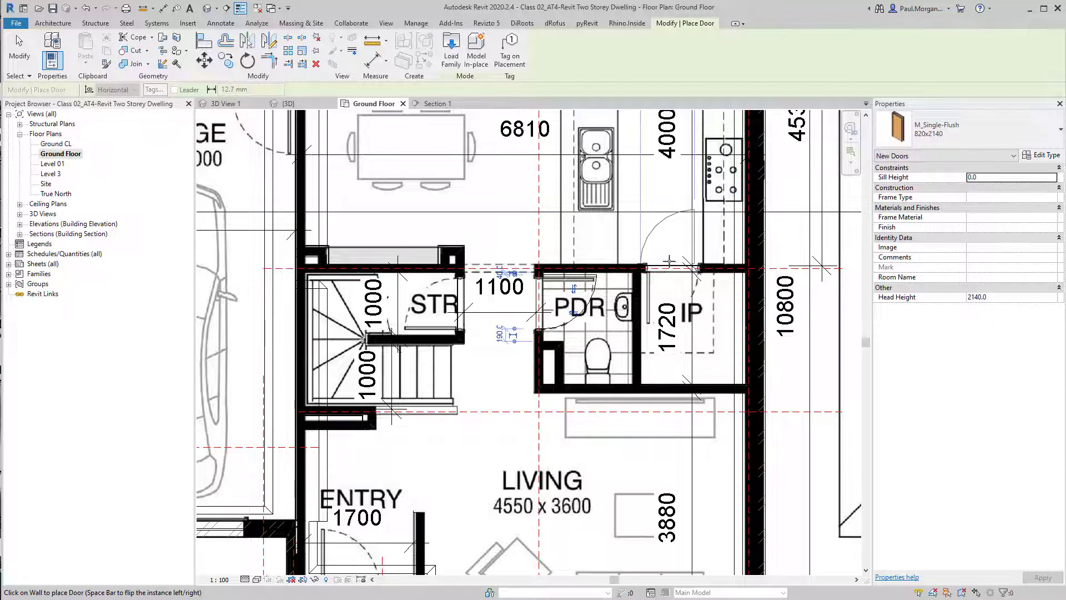
{"action": "left_click", "coordinate": [674, 271]}
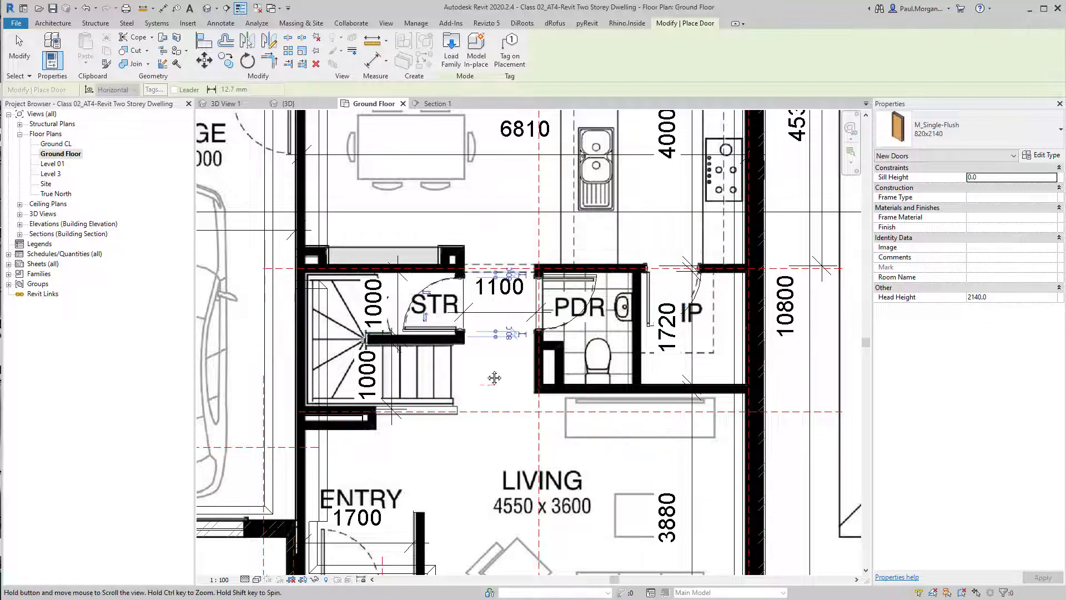
Place a flipped door in the laundry wall facing the meals area, then exit the Door tool
{"action": "middle_click_drag", "start_coordinate": [459, 306], "coordinate": [648, 507]}
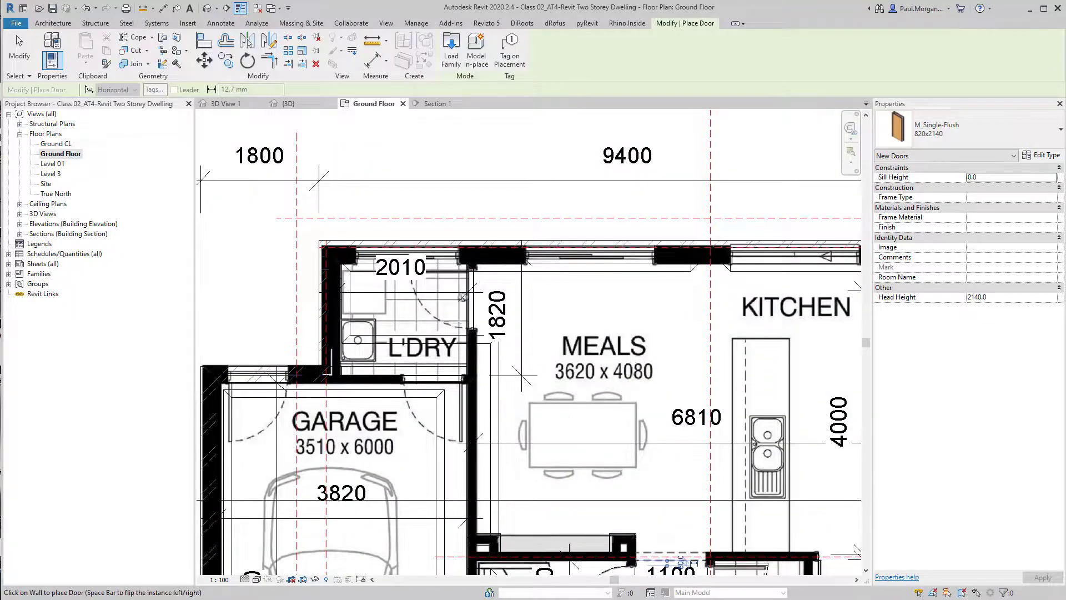
{"action": "key", "text": "space"}
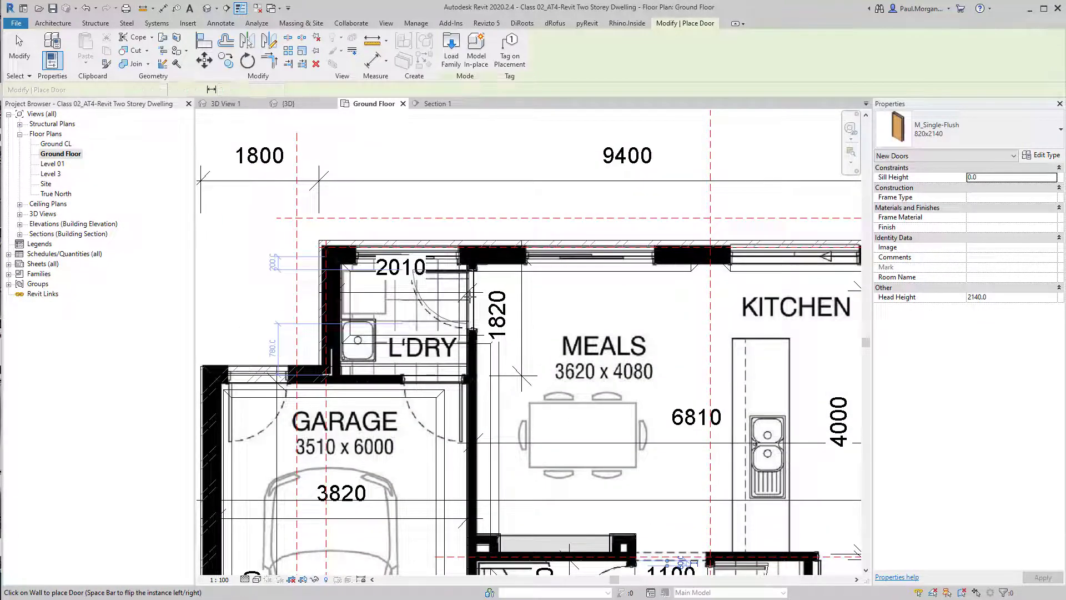
{"action": "left_click", "coordinate": [469, 296]}
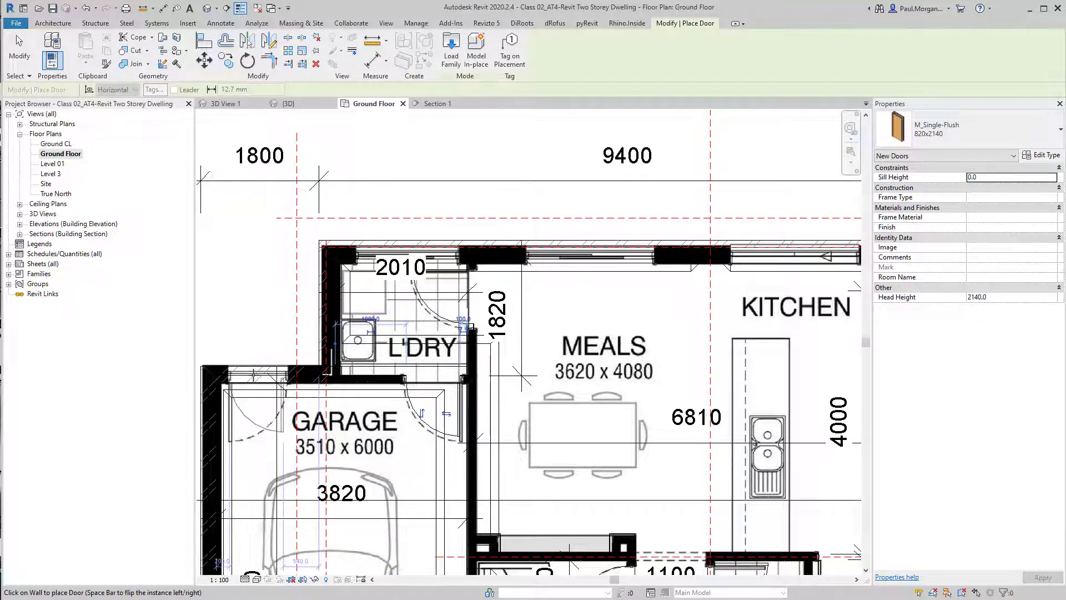
{"action": "key", "text": "space"}
{"action": "scroll", "coordinate": [346, 300], "scroll_direction": "down", "scroll_amount": 4}
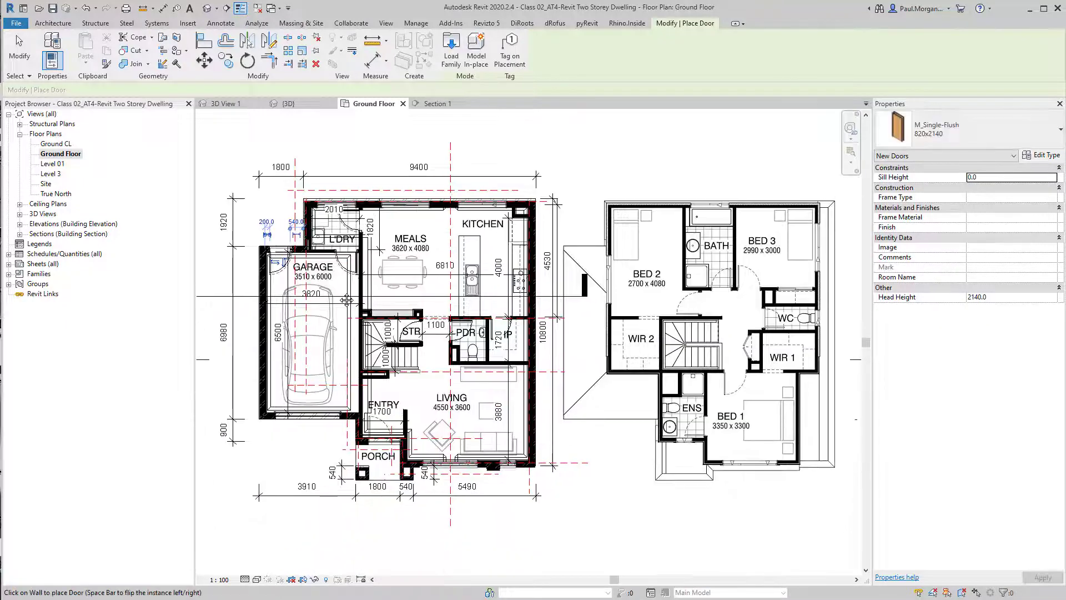
{"action": "middle_click_drag", "start_coordinate": [593, 350], "coordinate": [593, 393]}
{"action": "key", "text": "Escape"}
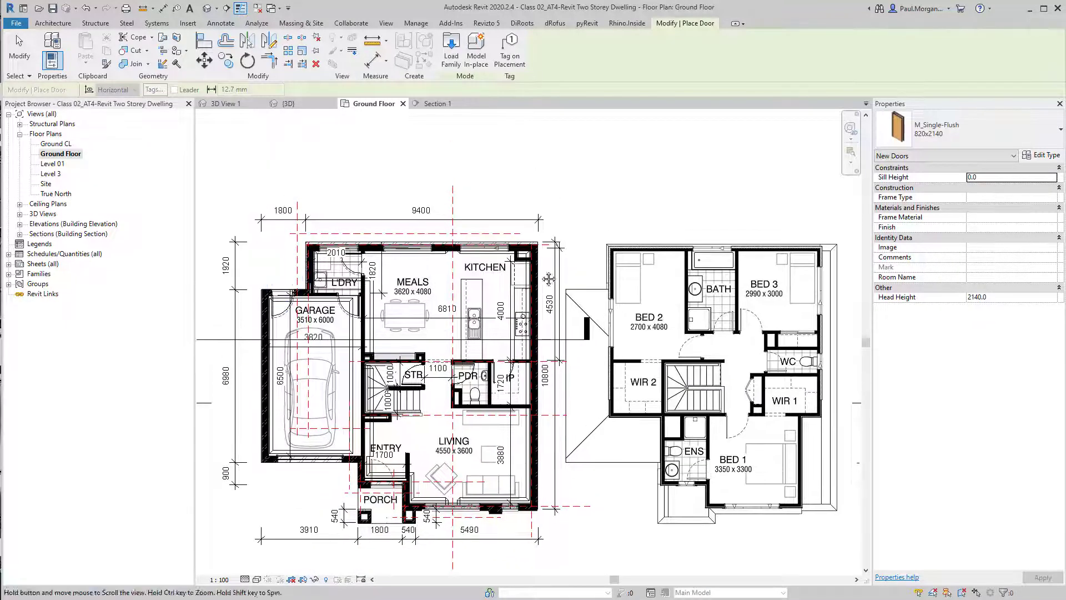
Open the Level 01 floor plan and place a door in the corridor wall below the 2040 room
{"action": "middle_click_drag", "start_coordinate": [548, 279], "coordinate": [645, 265]}
{"action": "left_click", "coordinate": [64, 166]}
{"action": "double_click", "coordinate": [64, 166]}
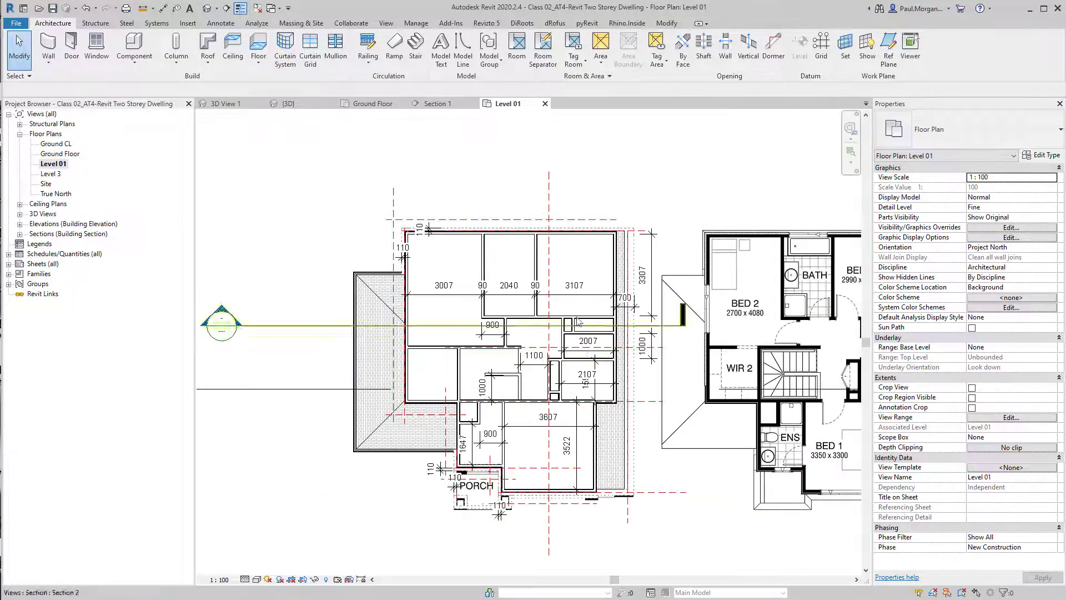
{"action": "scroll", "coordinate": [498, 358], "scroll_direction": "up", "scroll_amount": 5}
{"action": "middle_click_drag", "start_coordinate": [498, 365], "coordinate": [483, 351]}
{"action": "key", "text": "d"}
{"action": "key", "text": "r"}
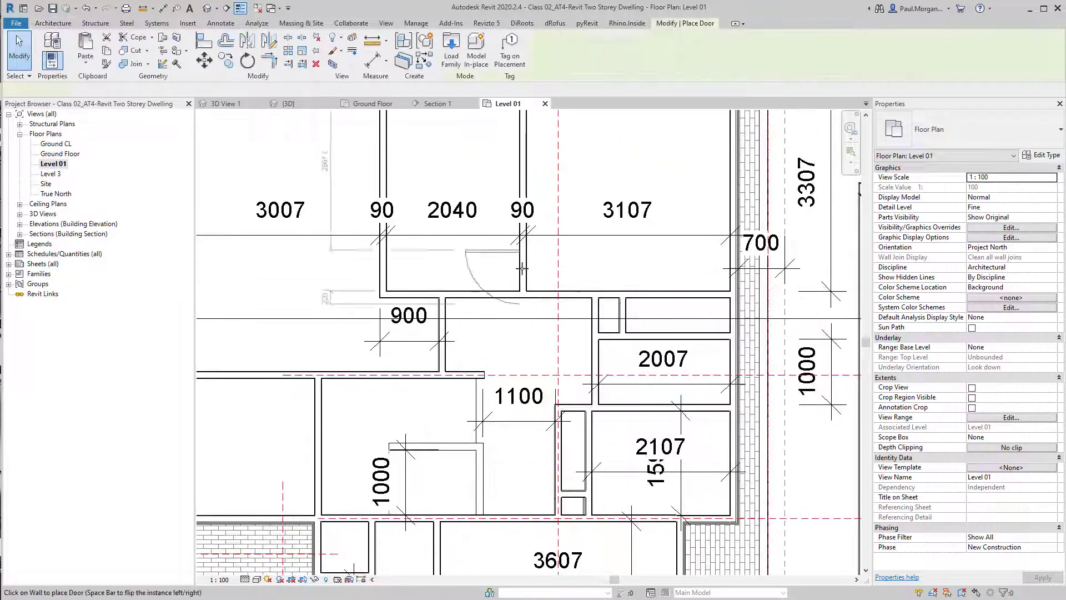
{"action": "middle_click_drag", "start_coordinate": [542, 195], "coordinate": [536, 292]}
{"action": "key", "text": "space"}
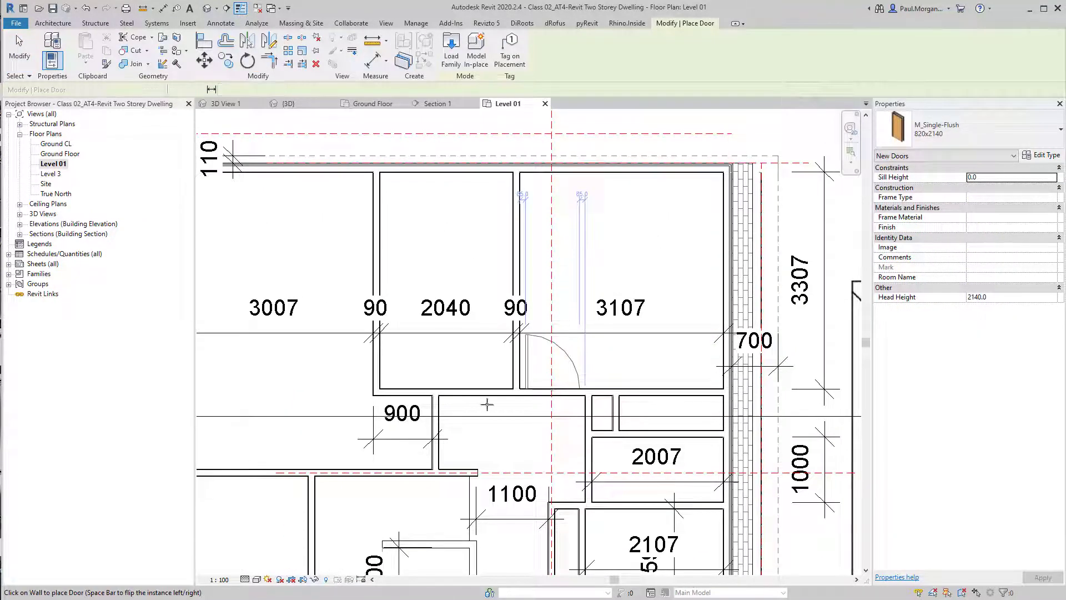
{"action": "left_click", "coordinate": [487, 405]}
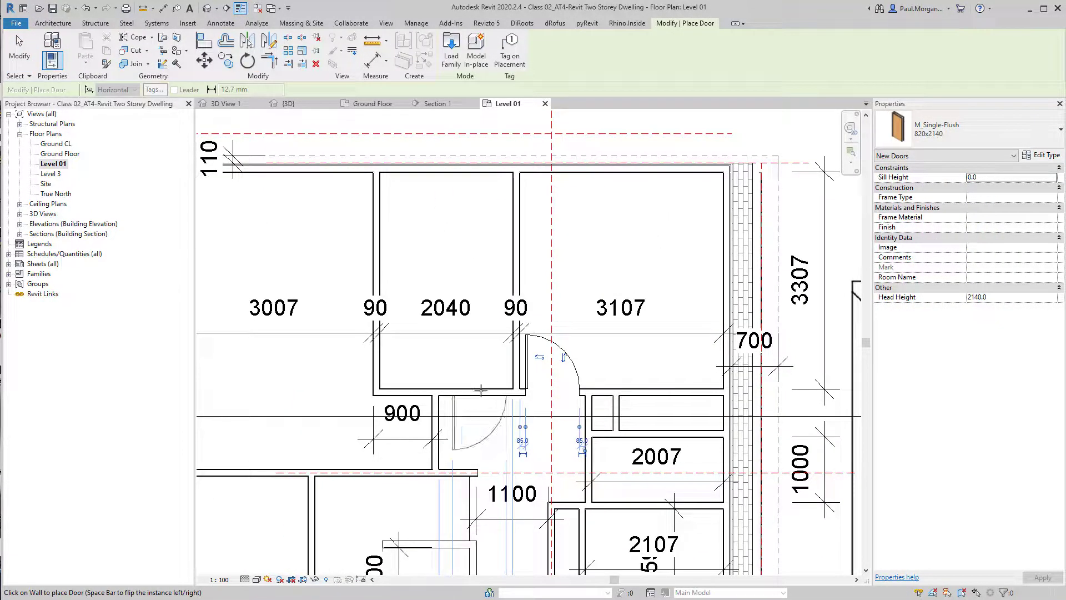
Place two more doors around the 900 corridor on Level 01, then exit the Door tool
{"action": "left_click", "coordinate": [479, 391]}
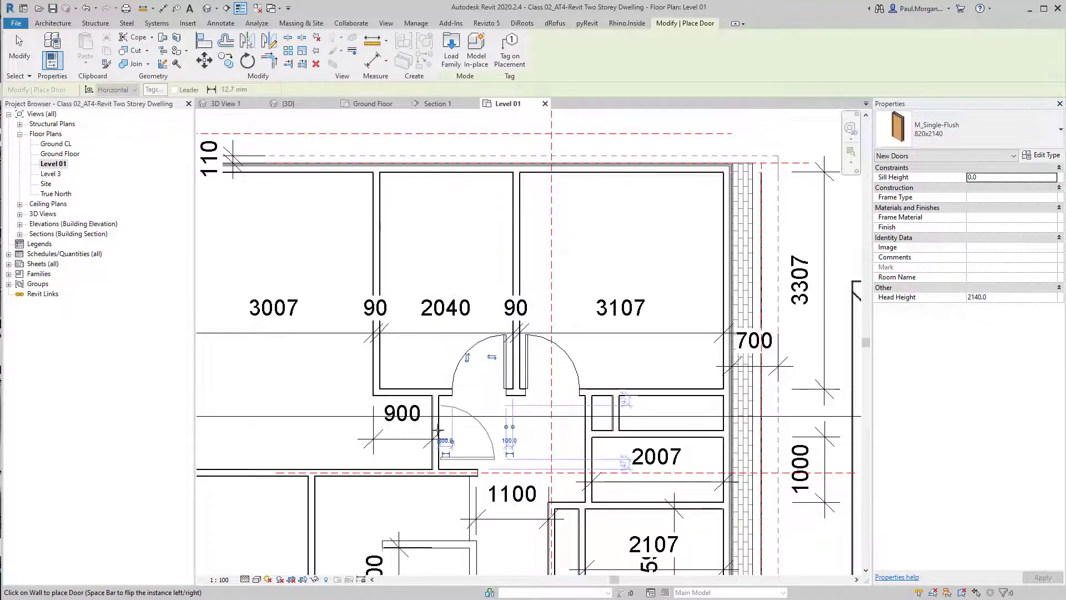
{"action": "left_click", "coordinate": [435, 432]}
{"action": "scroll", "coordinate": [435, 431], "scroll_direction": "down", "scroll_amount": 3}
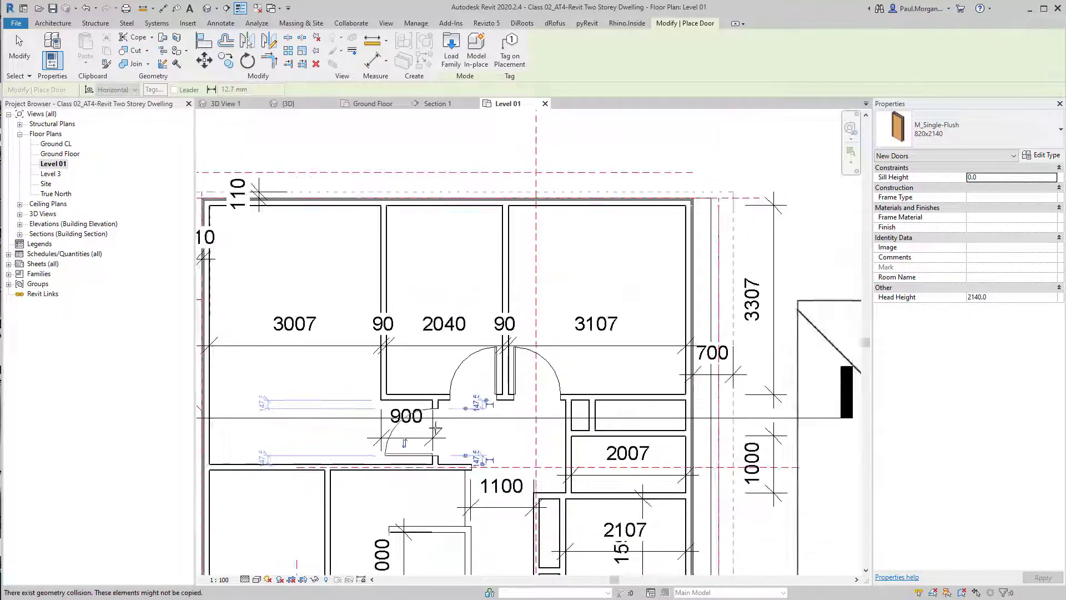
{"action": "middle_click_drag", "start_coordinate": [539, 454], "coordinate": [695, 333]}
{"action": "key", "text": "Escape"}
{"action": "middle_click_drag", "start_coordinate": [517, 357], "coordinate": [543, 358]}
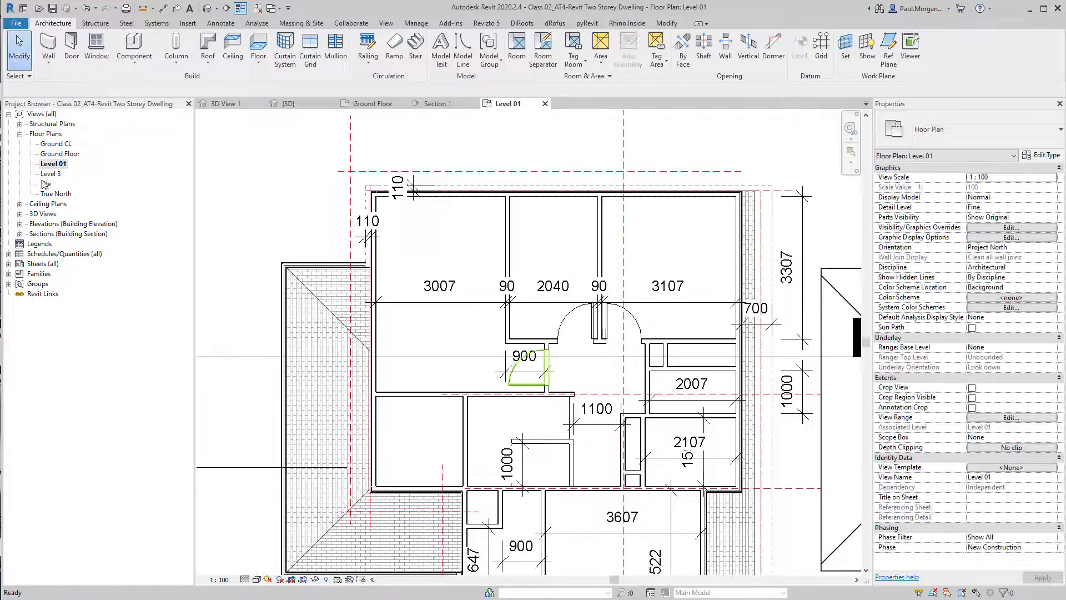
Open the Ground Floor plan and reposition the powder room door so it sits 90 mm from the adjacent wall
{"action": "double_click", "coordinate": [56, 155]}
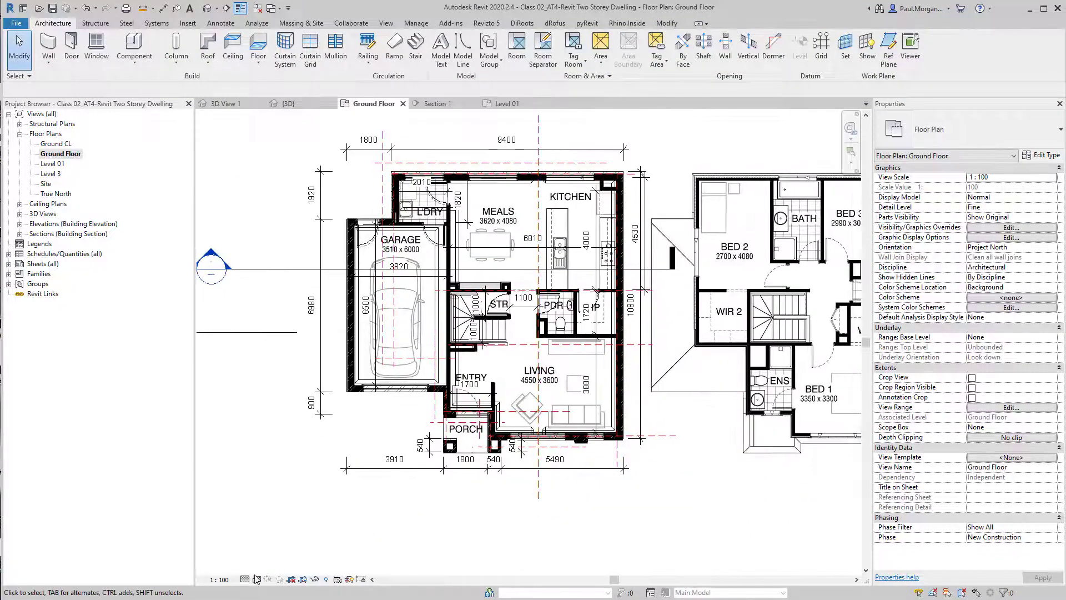
{"action": "left_click", "coordinate": [256, 579]}
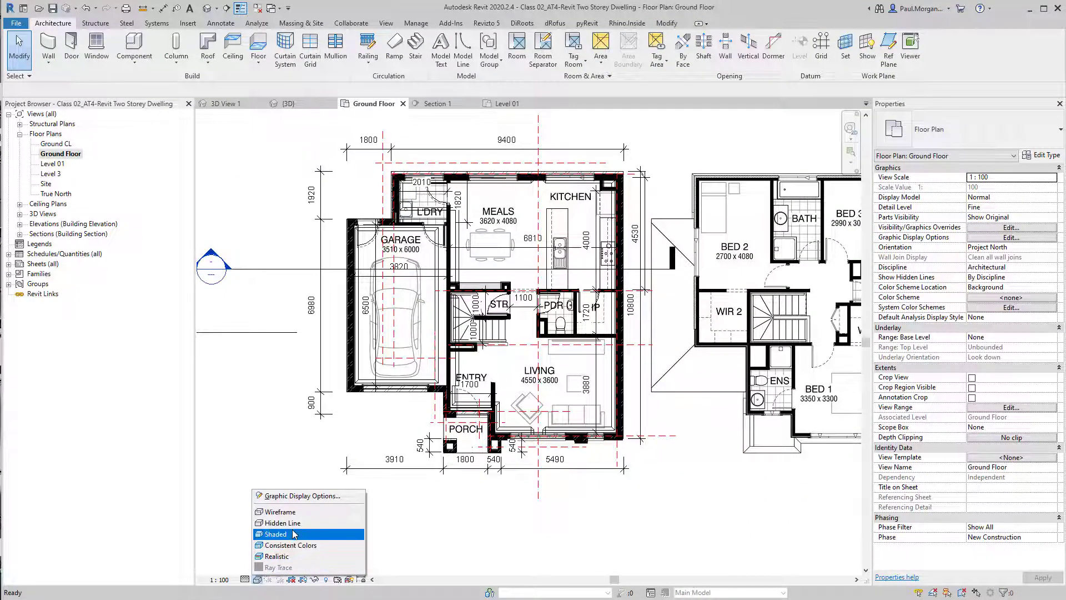
{"action": "left_click", "coordinate": [356, 525]}
{"action": "scroll", "coordinate": [555, 300], "scroll_direction": "up", "scroll_amount": 4}
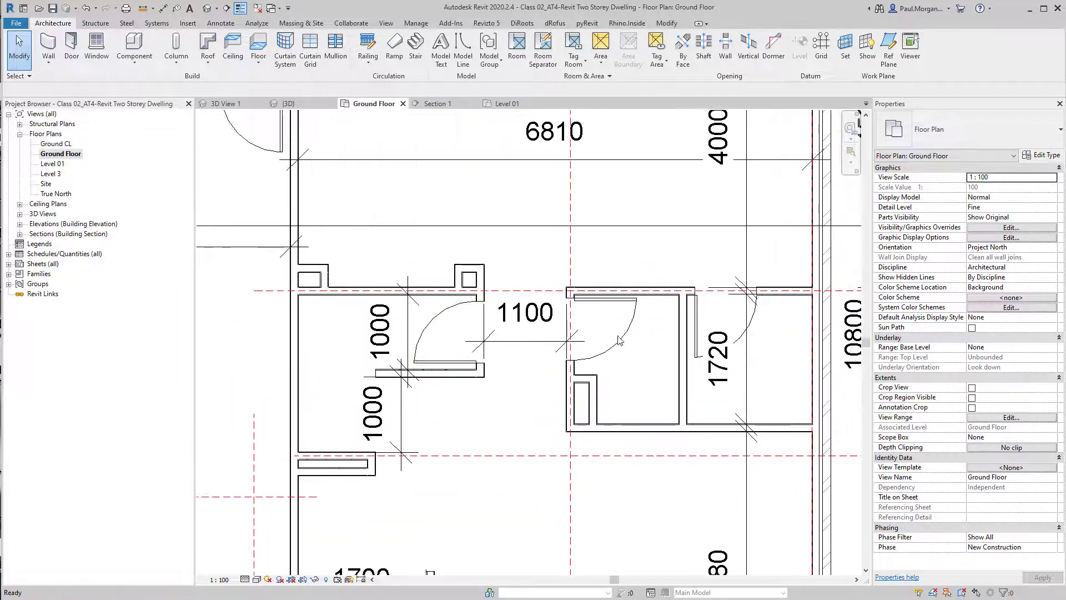
{"action": "left_click", "coordinate": [619, 309]}
{"action": "scroll", "coordinate": [558, 325], "scroll_direction": "up", "scroll_amount": 5}
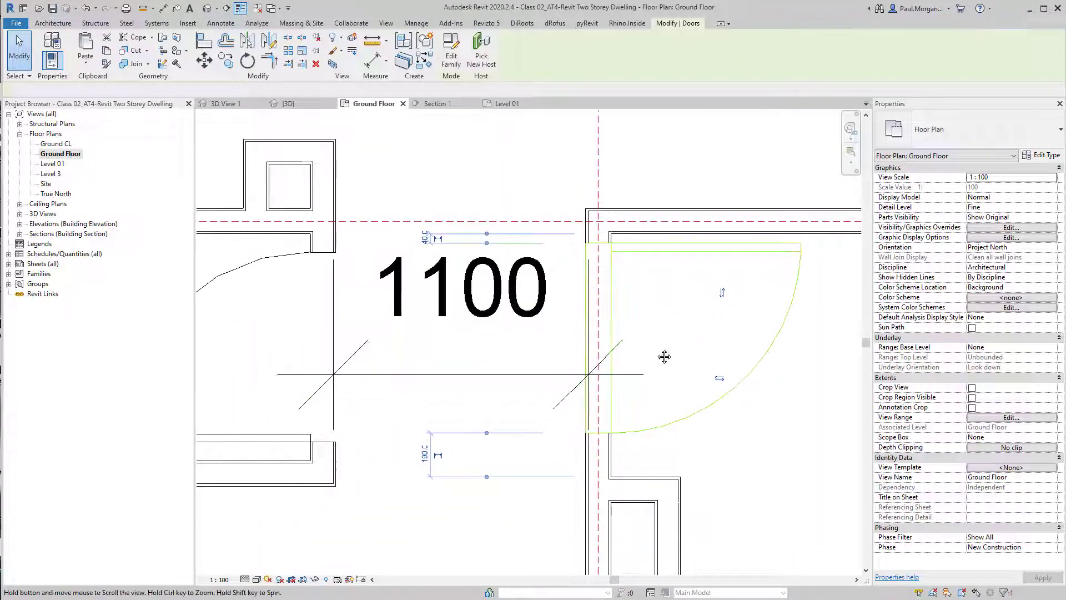
{"action": "left_click", "coordinate": [424, 230]}
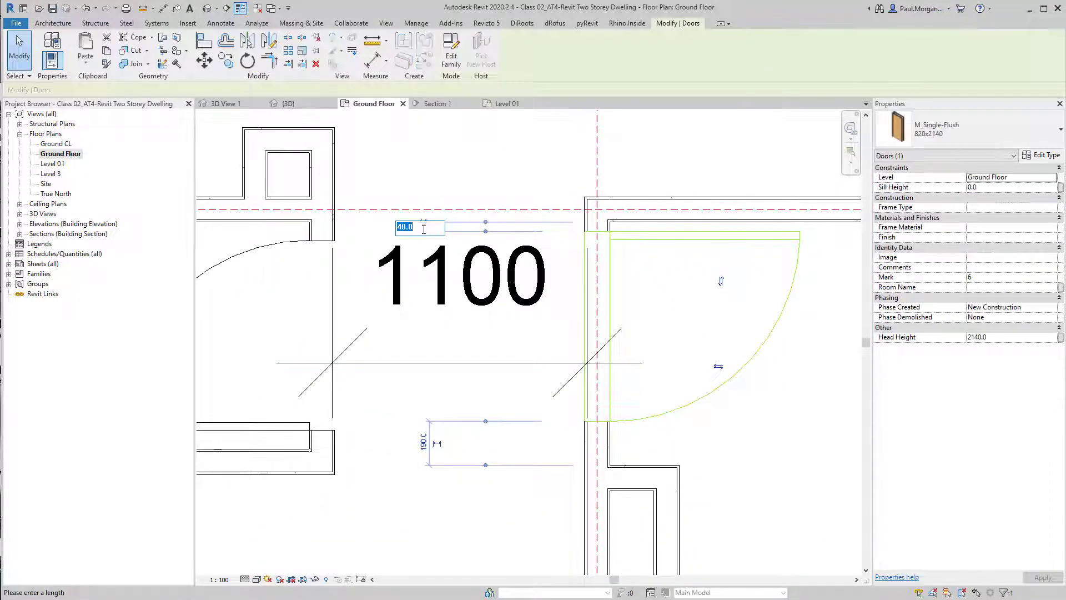
{"action": "scroll", "coordinate": [607, 234], "scroll_direction": "up", "scroll_amount": 2}
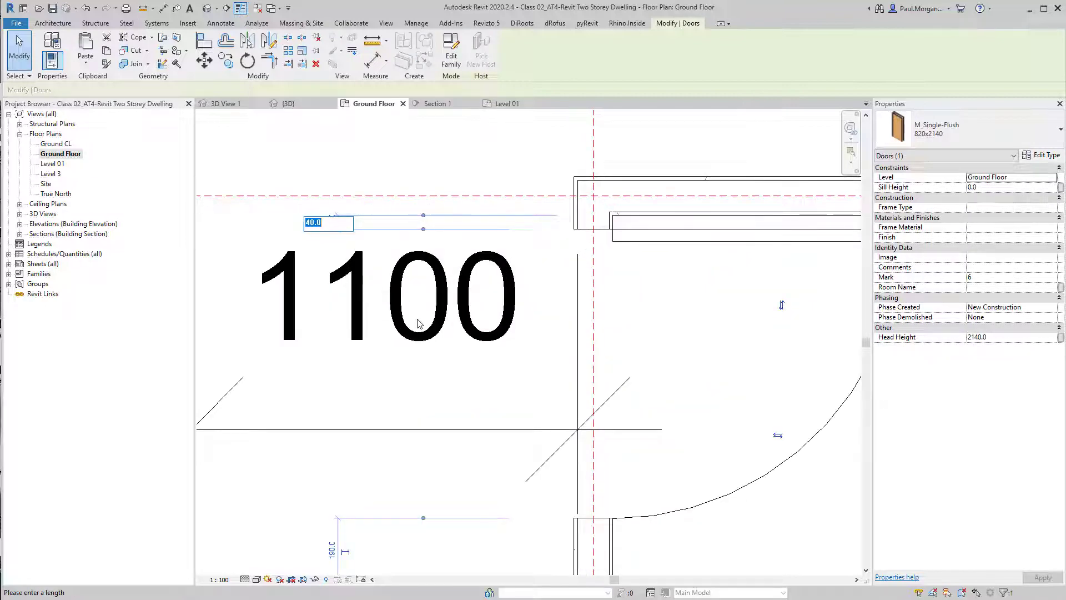
{"action": "type", "text": "90"}
{"action": "key", "text": "Return"}
{"action": "key", "text": "Escape"}
Inspect the placement of the doors around the 1100 corridor and the laundry
{"action": "scroll", "coordinate": [507, 281], "scroll_direction": "down", "scroll_amount": 2}
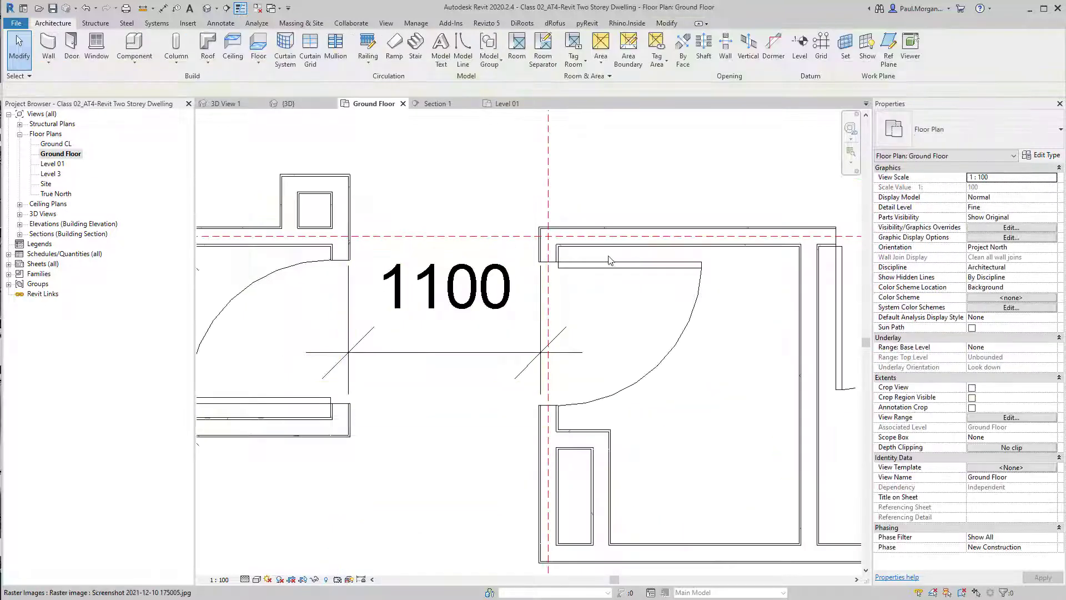
{"action": "middle_click_drag", "start_coordinate": [333, 283], "coordinate": [345, 276]}
{"action": "left_click", "coordinate": [309, 262]}
{"action": "middle_click_drag", "start_coordinate": [325, 390], "coordinate": [358, 380]}
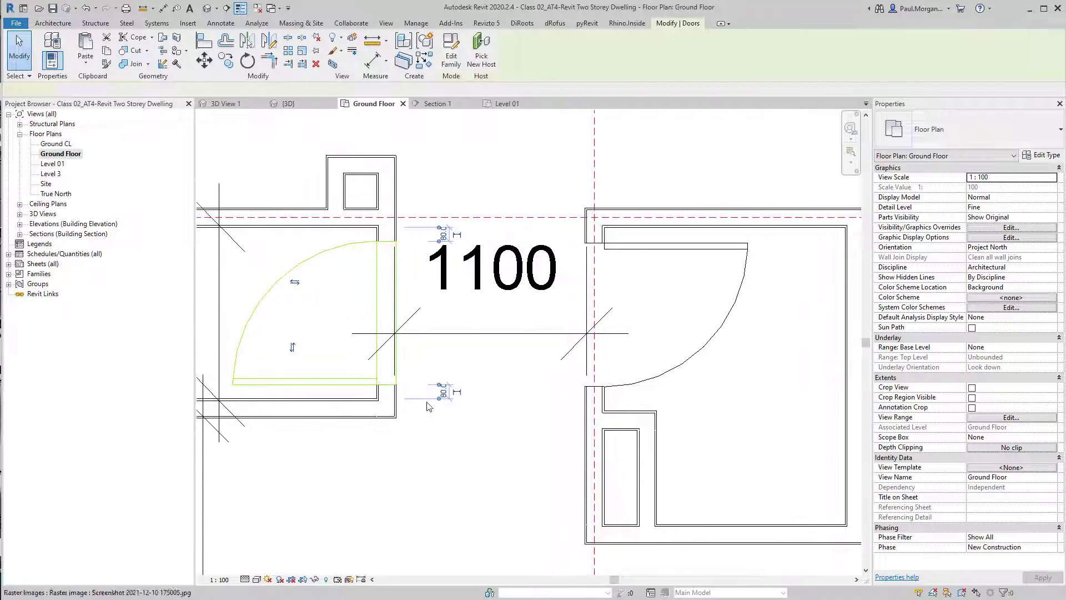
{"action": "left_click", "coordinate": [363, 264]}
{"action": "scroll", "coordinate": [687, 313], "scroll_direction": "down", "scroll_amount": 5}
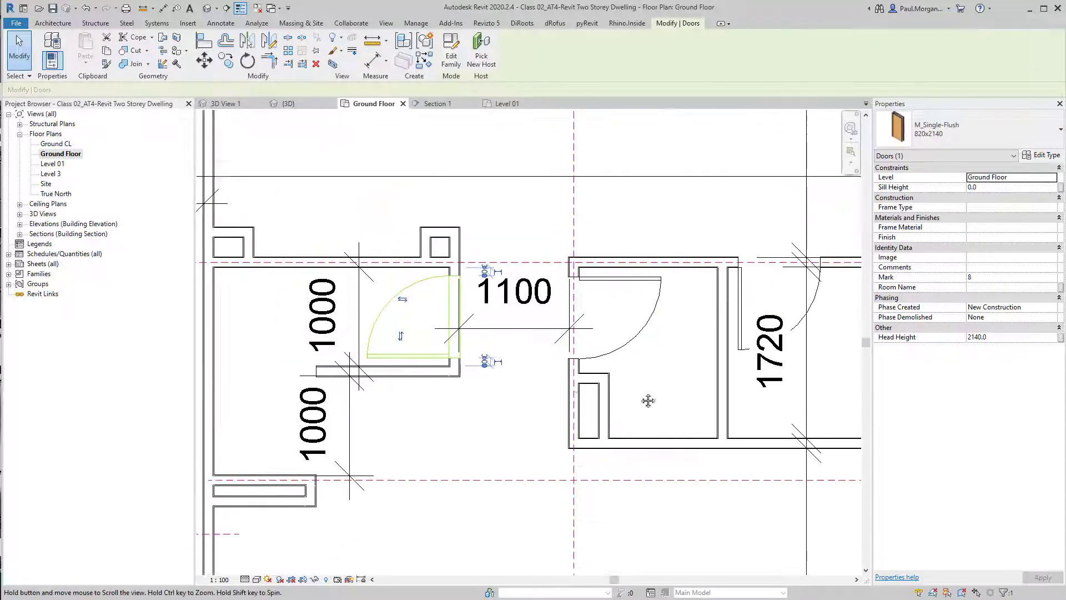
{"action": "scroll", "coordinate": [687, 313], "scroll_direction": "up", "scroll_amount": 5}
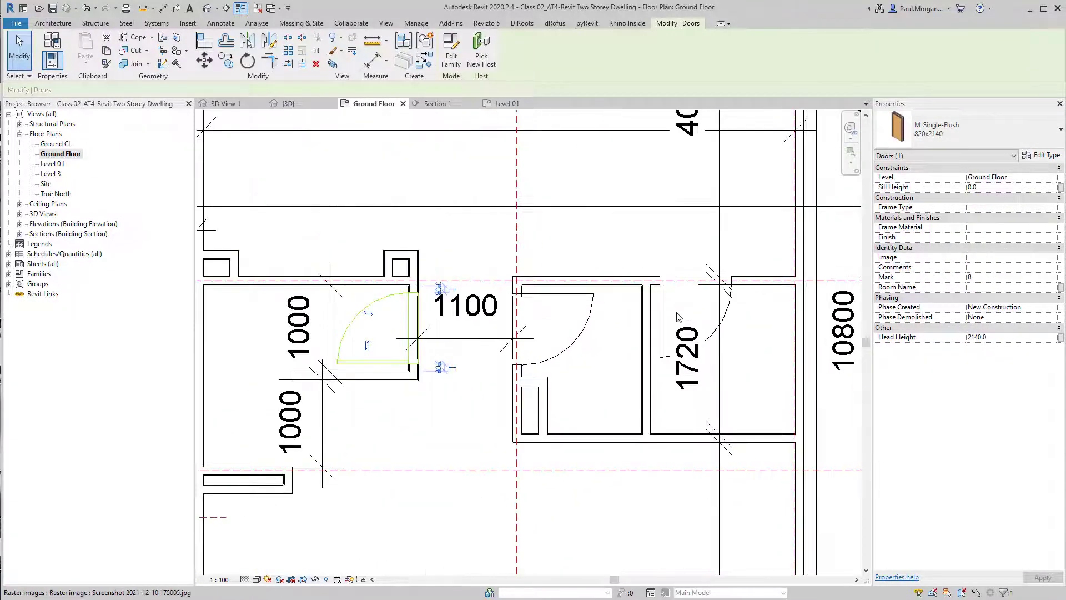
{"action": "left_click", "coordinate": [665, 317]}
{"action": "scroll", "coordinate": [667, 311], "scroll_direction": "down", "scroll_amount": 4}
{"action": "middle_click_drag", "start_coordinate": [445, 289], "coordinate": [499, 485]}
{"action": "scroll", "coordinate": [427, 338], "scroll_direction": "up", "scroll_amount": 2}
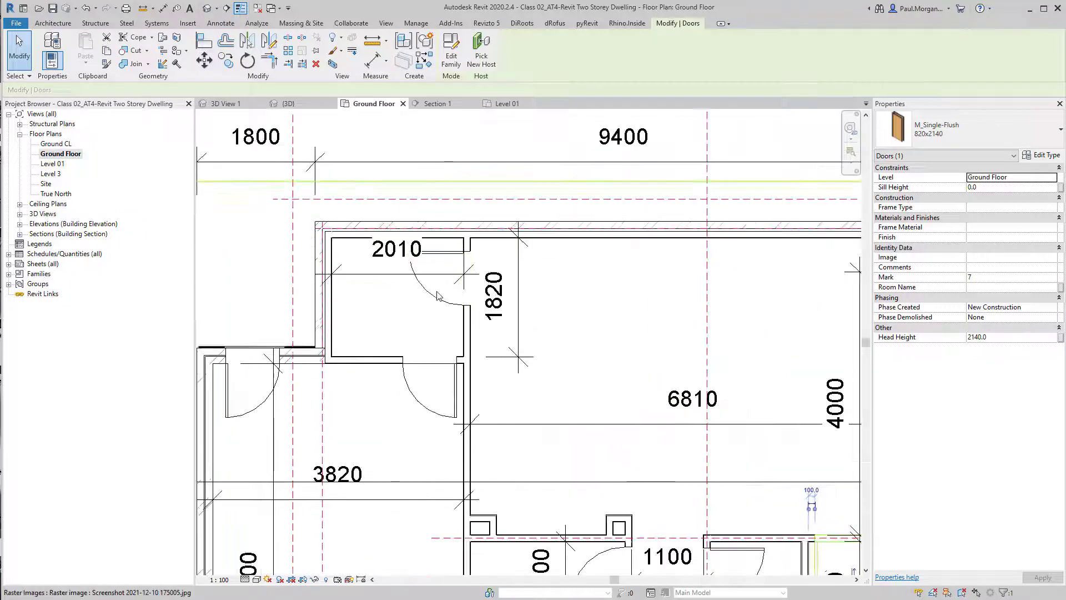
{"action": "left_click", "coordinate": [437, 295]}
{"action": "key", "text": "Escape"}
Reposition the door in the 2010 room's wall so it sits 100 mm from the adjacent wall
{"action": "left_click", "coordinate": [456, 258]}
{"action": "scroll", "coordinate": [456, 257], "scroll_direction": "up", "scroll_amount": 5}
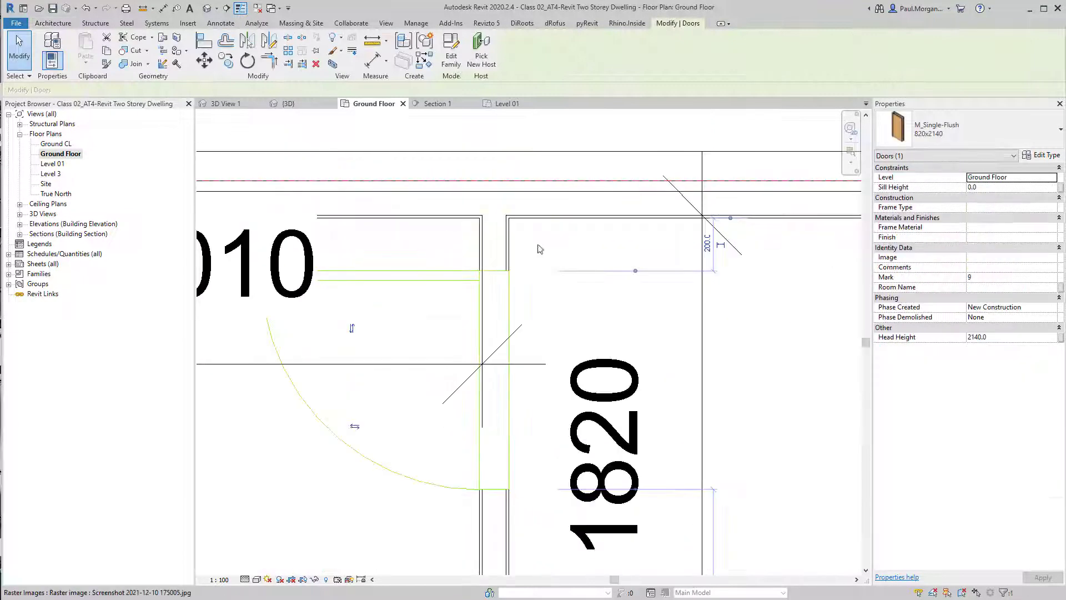
{"action": "left_click", "coordinate": [705, 247]}
{"action": "type", "text": "100"}
{"action": "key", "text": "Return"}
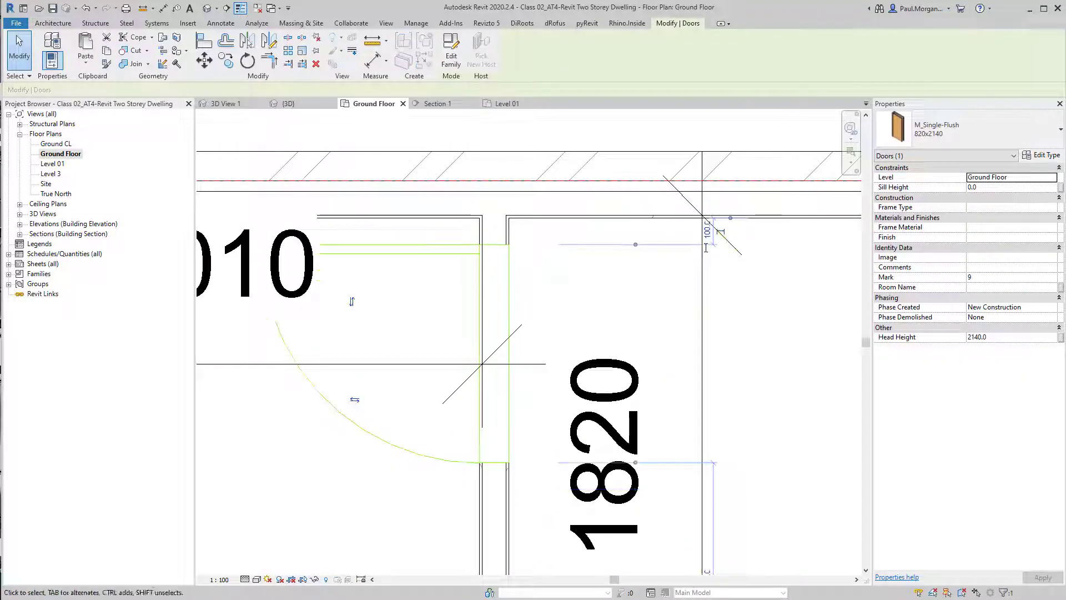
{"action": "scroll", "coordinate": [583, 245], "scroll_direction": "down", "scroll_amount": 3}
{"action": "middle_click_drag", "start_coordinate": [518, 499], "coordinate": [543, 402]}
{"action": "left_click", "coordinate": [545, 405]}
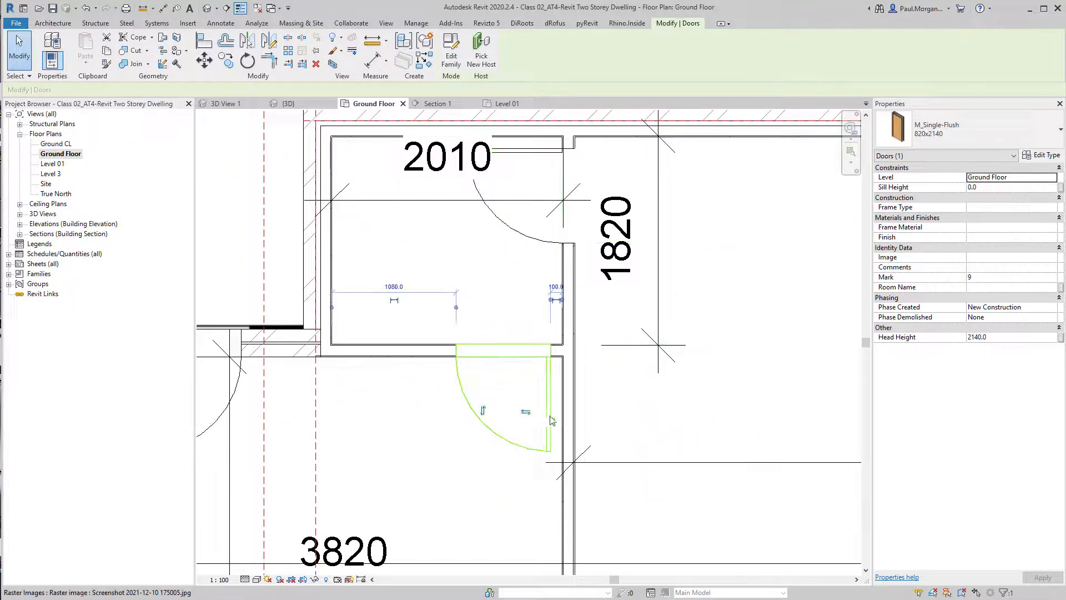
Inspect the remaining ground floor door positions near the garage, corridor and porch
{"action": "middle_click_drag", "start_coordinate": [310, 426], "coordinate": [595, 390]}
{"action": "left_click", "coordinate": [439, 362]}
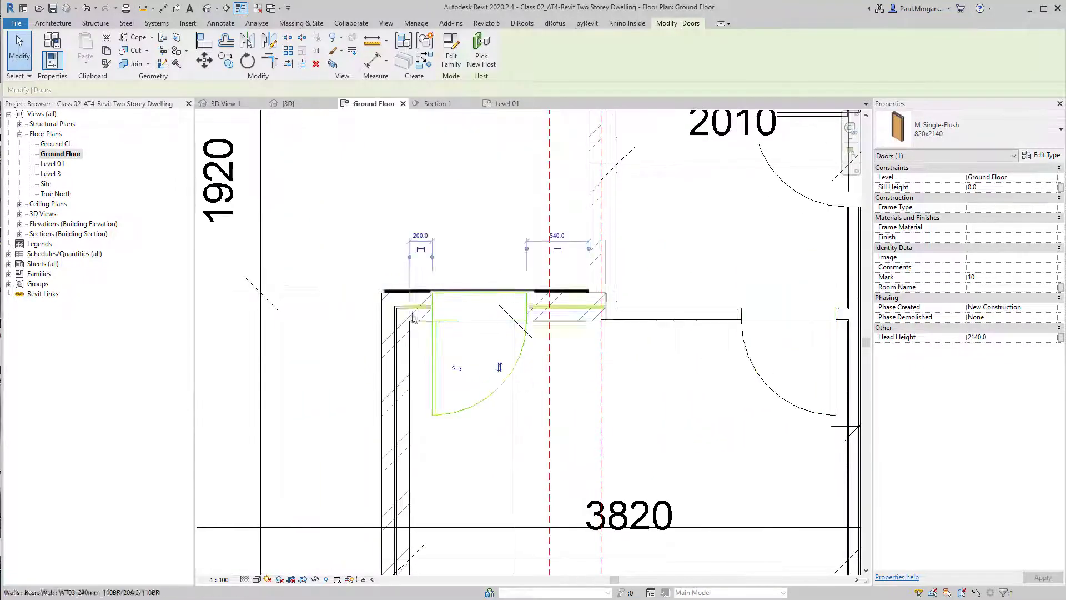
{"action": "left_click", "coordinate": [459, 222]}
{"action": "scroll", "coordinate": [456, 229], "scroll_direction": "down", "scroll_amount": 5}
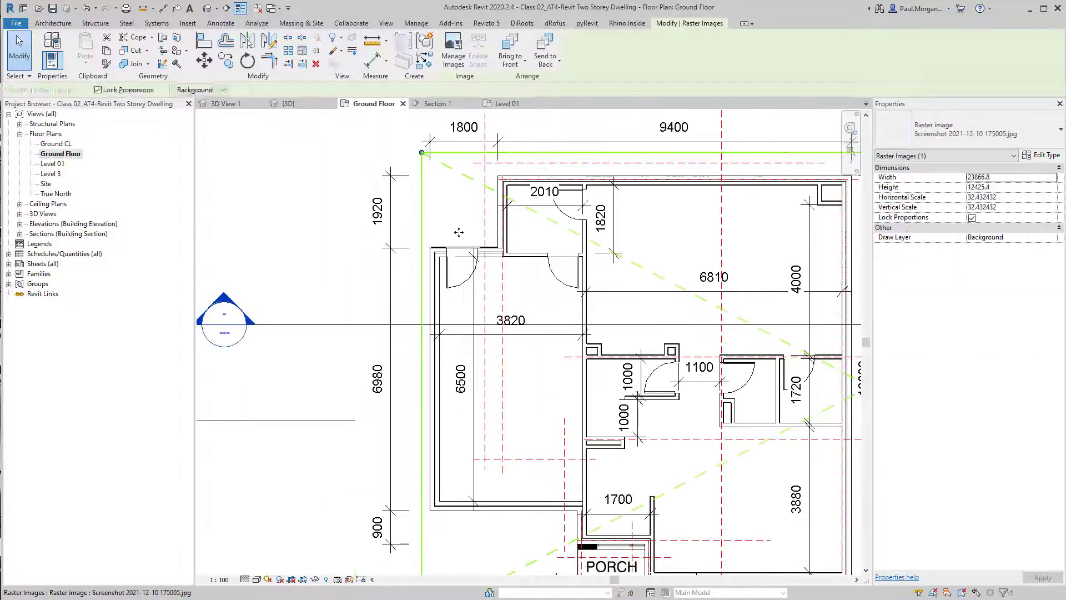
{"action": "key", "text": "Escape"}
{"action": "middle_click_drag", "start_coordinate": [674, 490], "coordinate": [588, 427]}
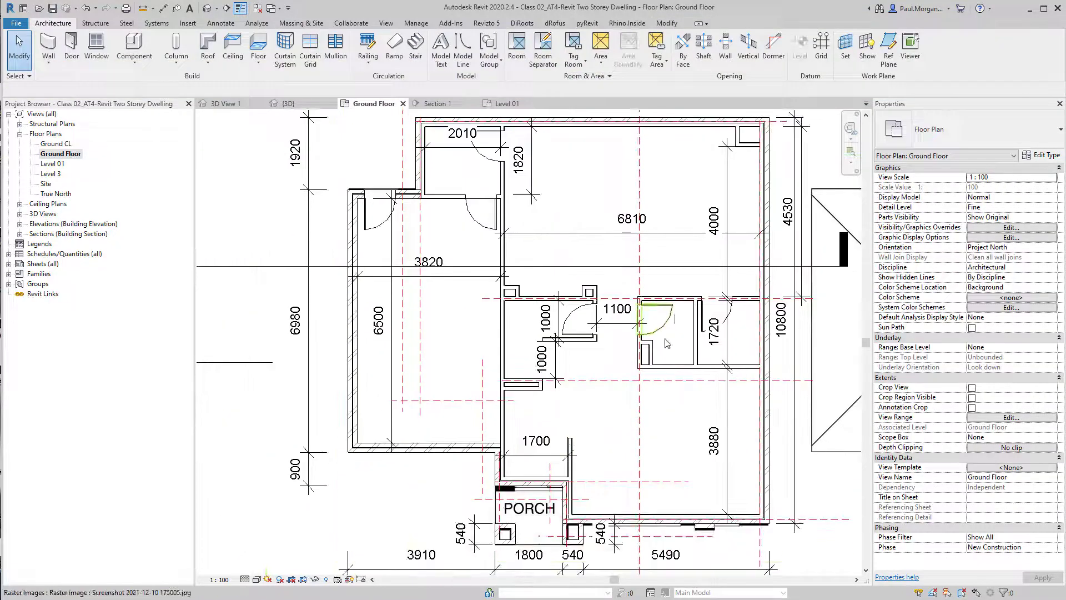
{"action": "scroll", "coordinate": [672, 322], "scroll_direction": "up", "scroll_amount": 5}
{"action": "left_click", "coordinate": [671, 320]}
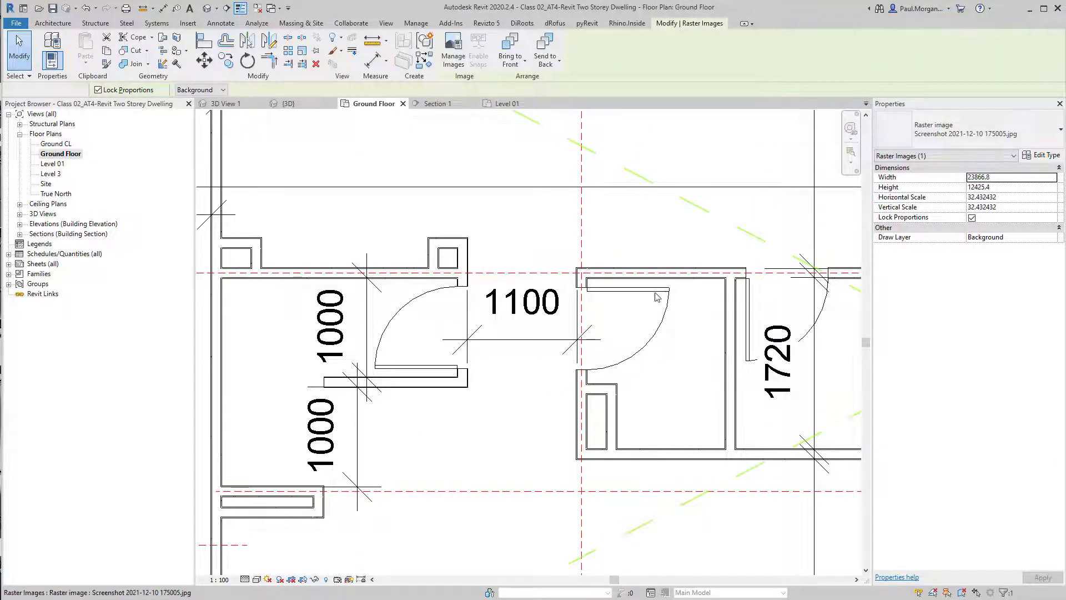
{"action": "left_click", "coordinate": [656, 296]}
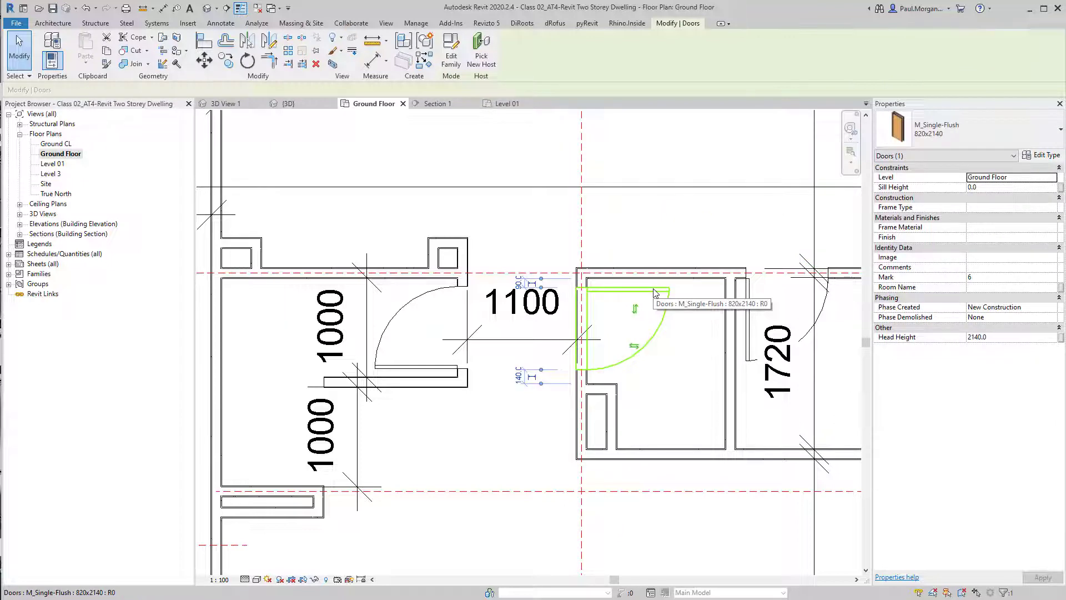
{"action": "scroll", "coordinate": [653, 293], "scroll_direction": "down", "scroll_amount": 2}
{"action": "middle_click_drag", "start_coordinate": [476, 430], "coordinate": [700, 338]}
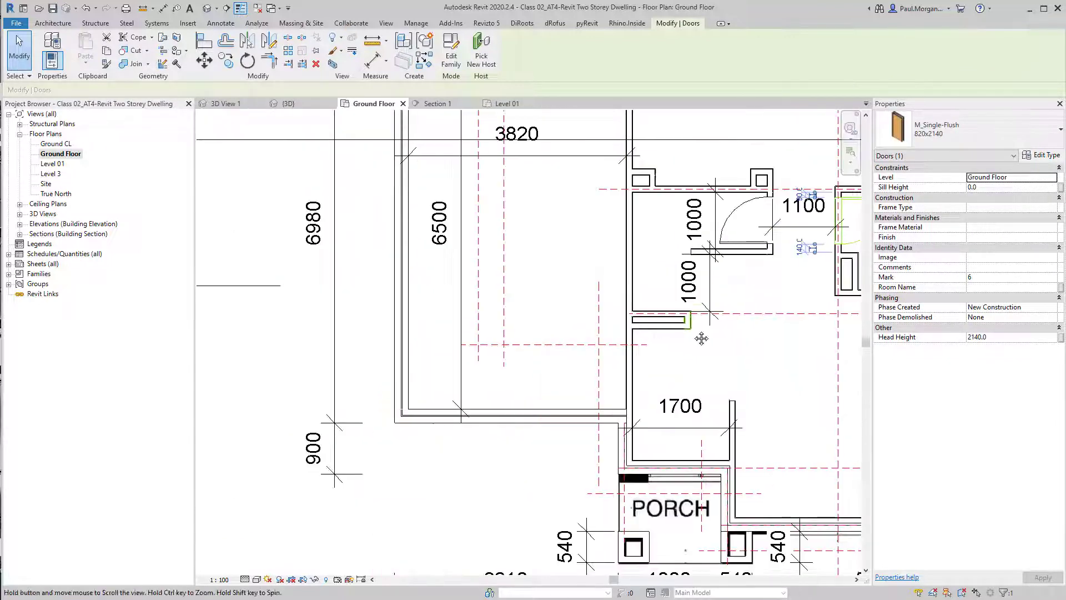
{"action": "middle_click_drag", "start_coordinate": [656, 373], "coordinate": [631, 420]}
{"action": "key", "text": "Escape"}
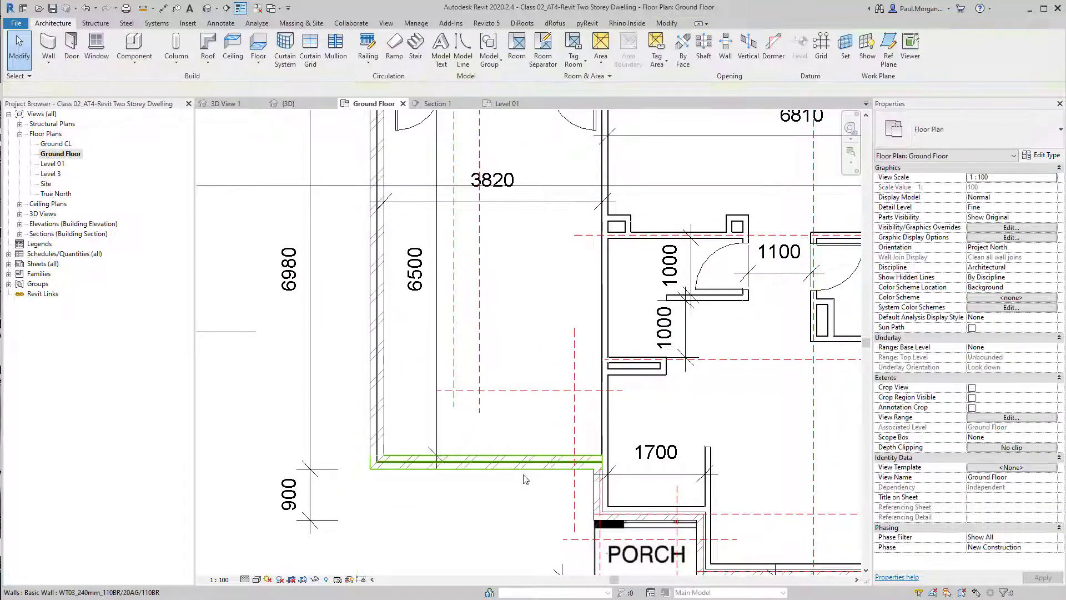
{"action": "middle_click_drag", "start_coordinate": [525, 479], "coordinate": [473, 470]}
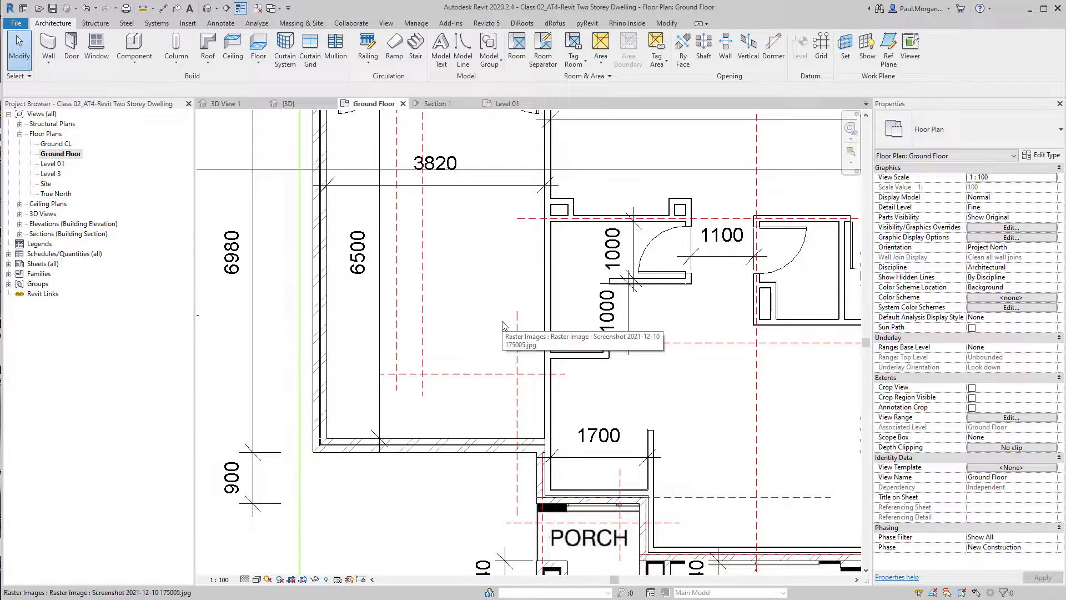
Start the Door tool and open the Doors folder of the family library to load a new door family
{"action": "key", "text": "d"}
{"action": "key", "text": "r"}
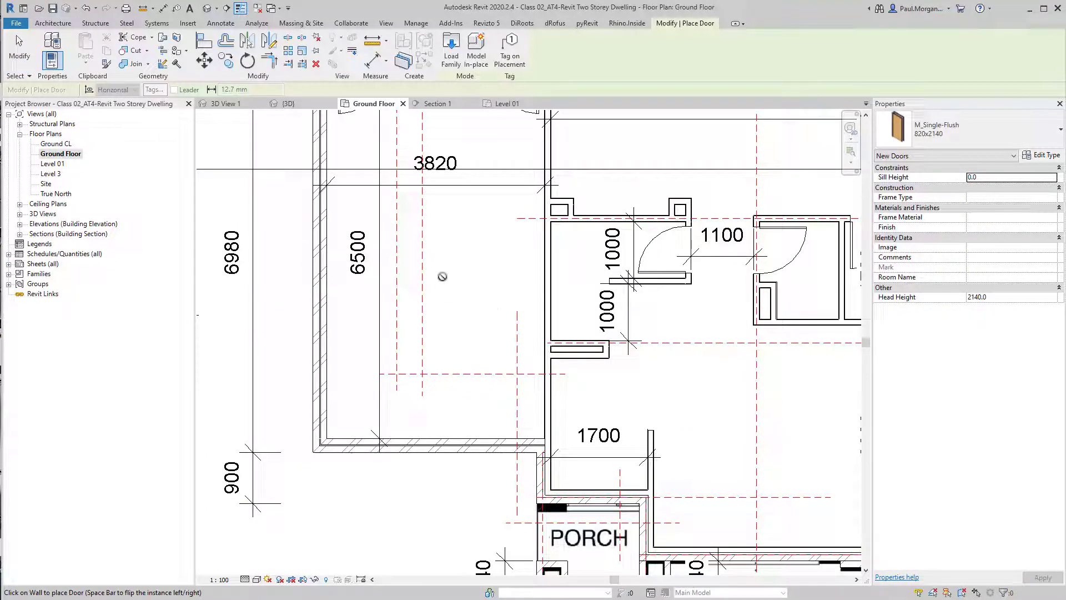
{"action": "left_click", "coordinate": [451, 55]}
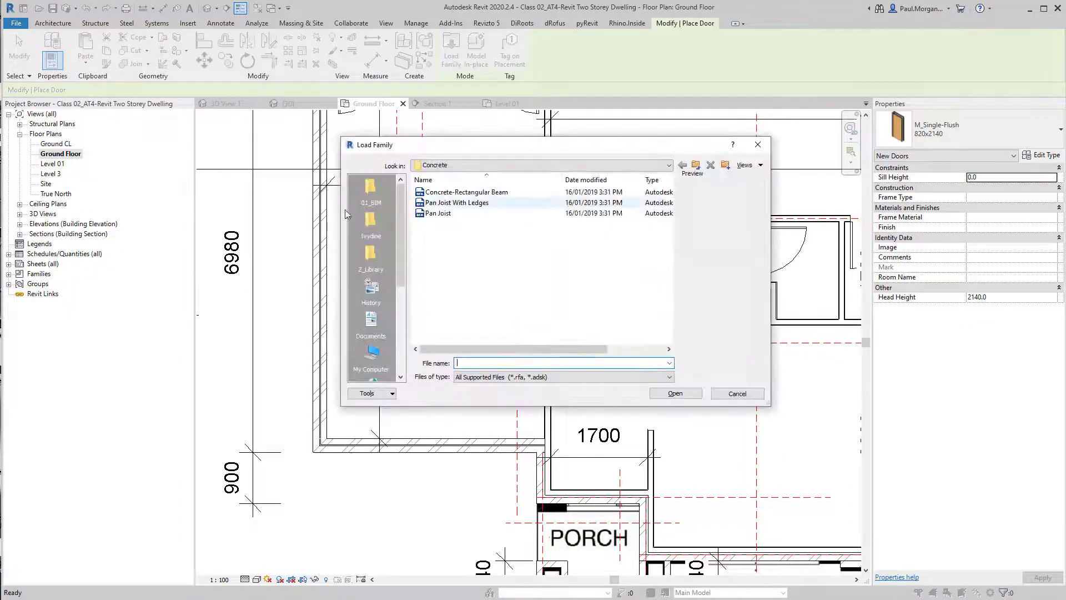
{"action": "left_click", "coordinate": [697, 166]}
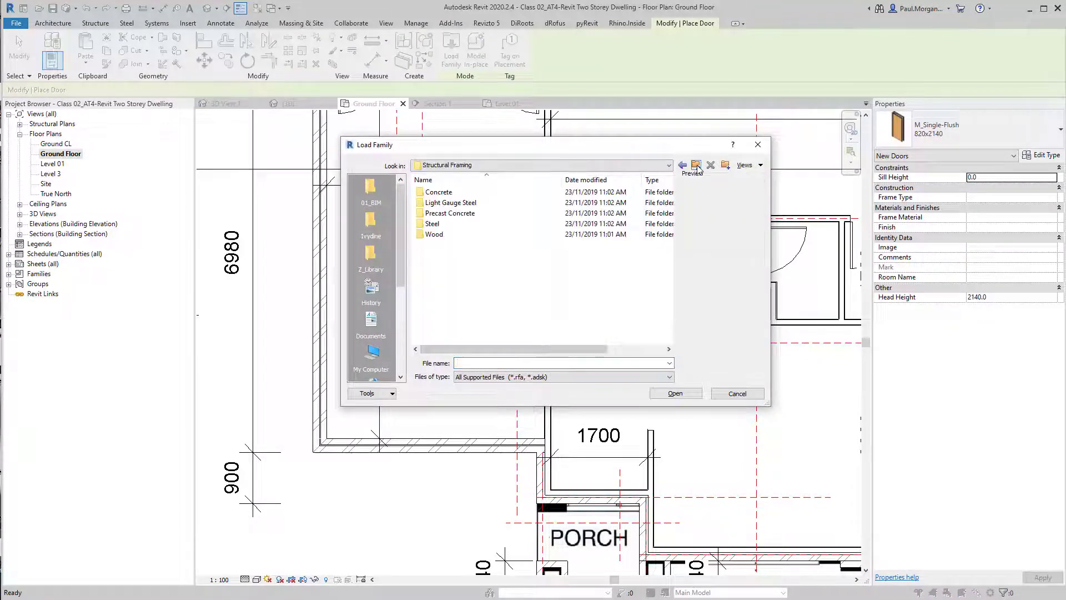
{"action": "left_click", "coordinate": [697, 165]}
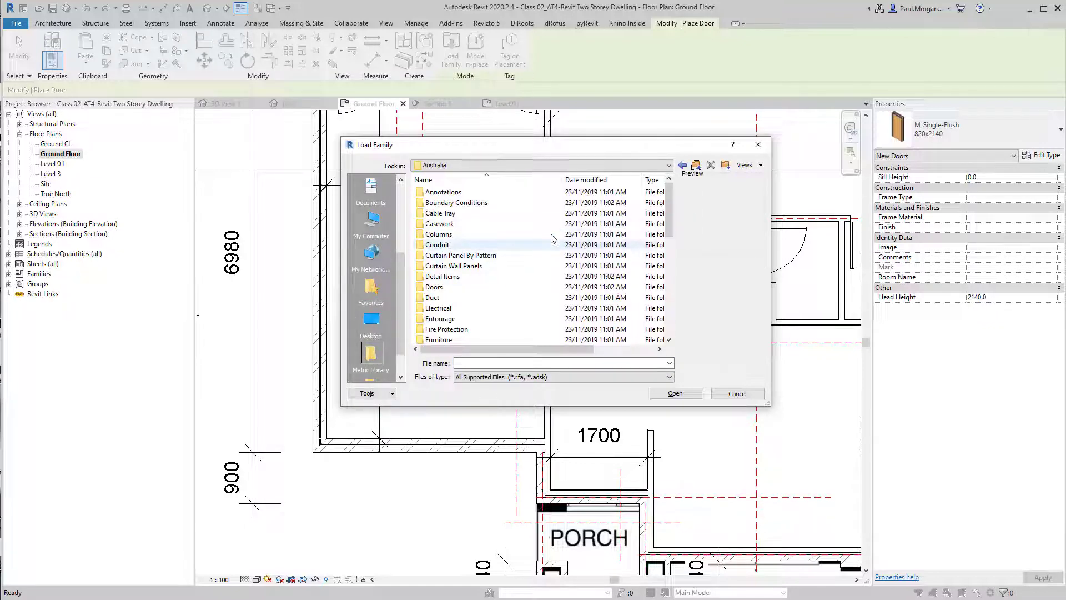
{"action": "double_click", "coordinate": [445, 287]}
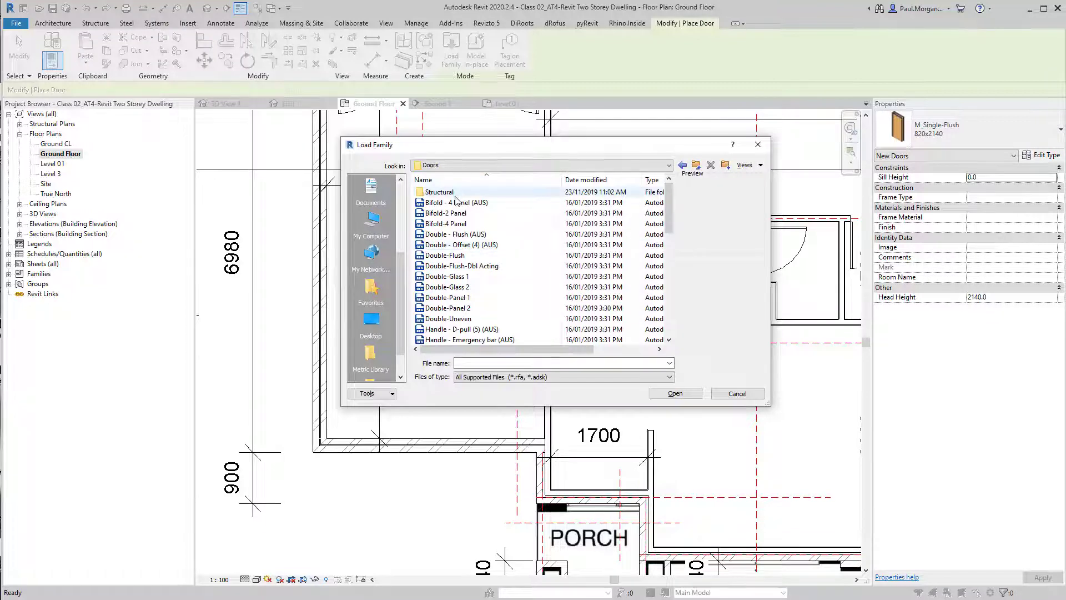
Browse the Doors folder and load the Overhead-Sectional door family
{"action": "left_click", "coordinate": [477, 224]}
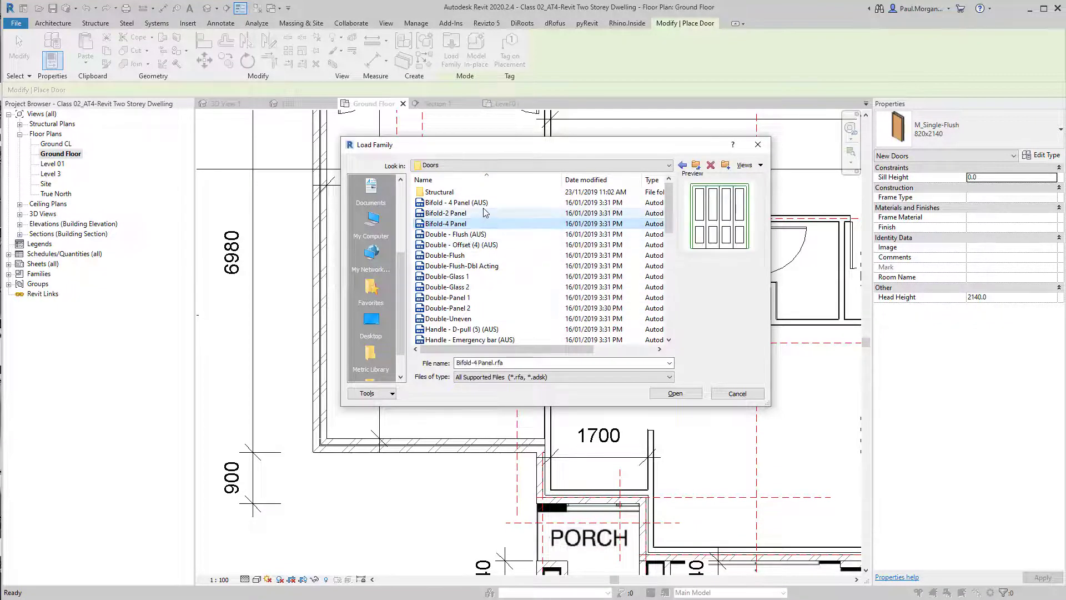
{"action": "left_click", "coordinate": [483, 206]}
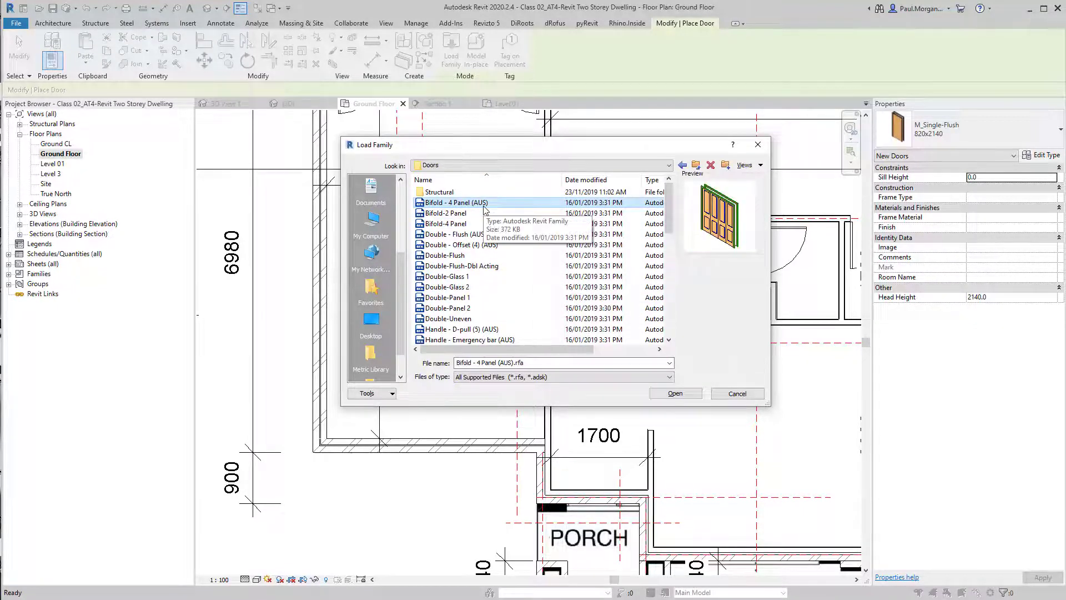
{"action": "key", "text": "Down"}
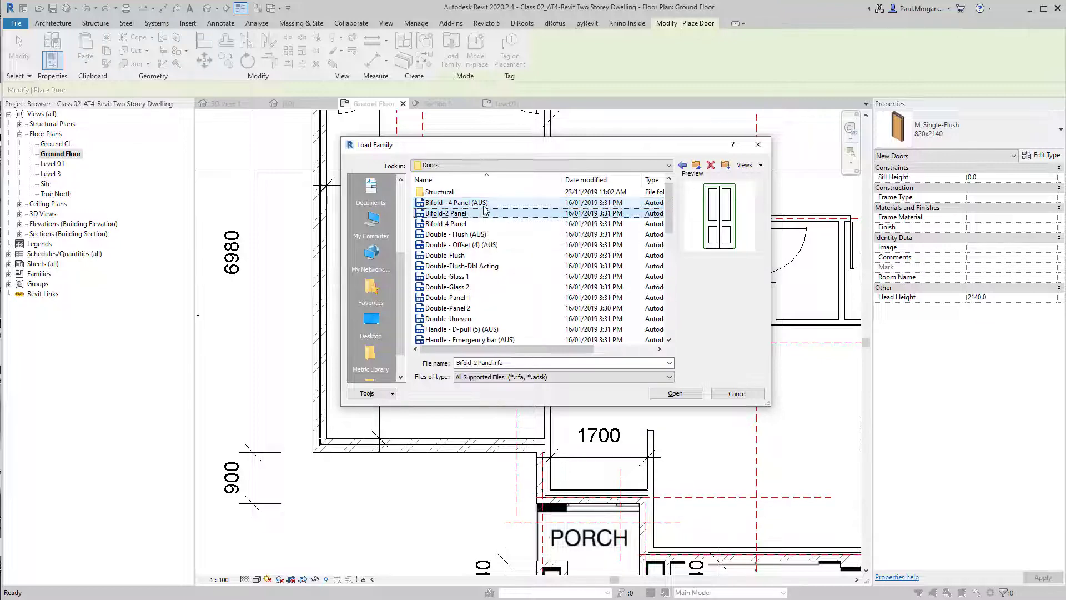
{"action": "key", "text": "Down"}
{"action": "key", "text": "Down"}
{"action": "key", "text": "Down"}
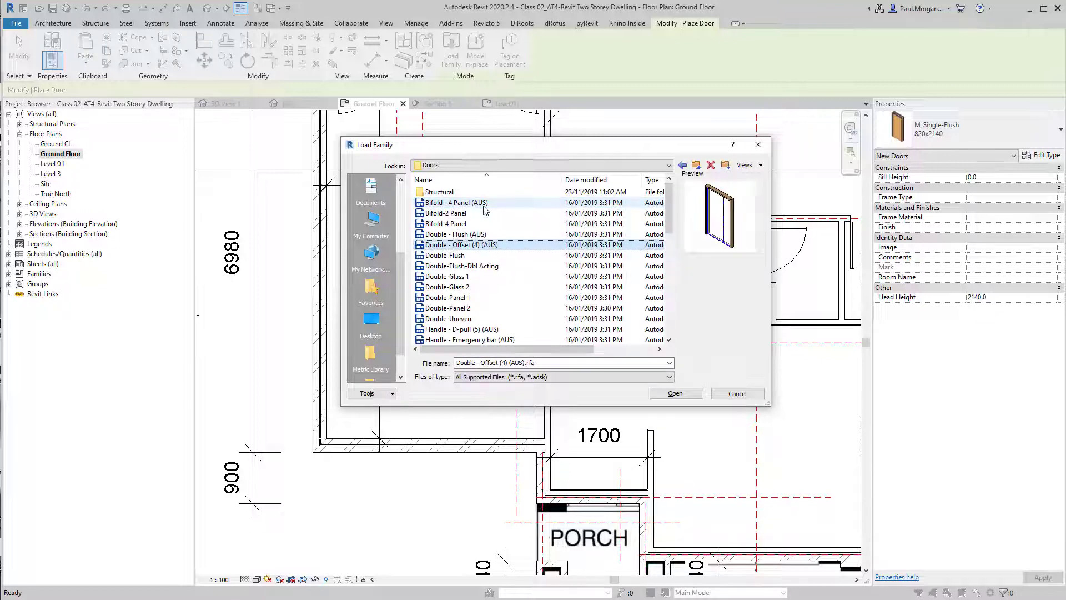
{"action": "key", "text": "Down"}
{"action": "key", "text": "Up"}
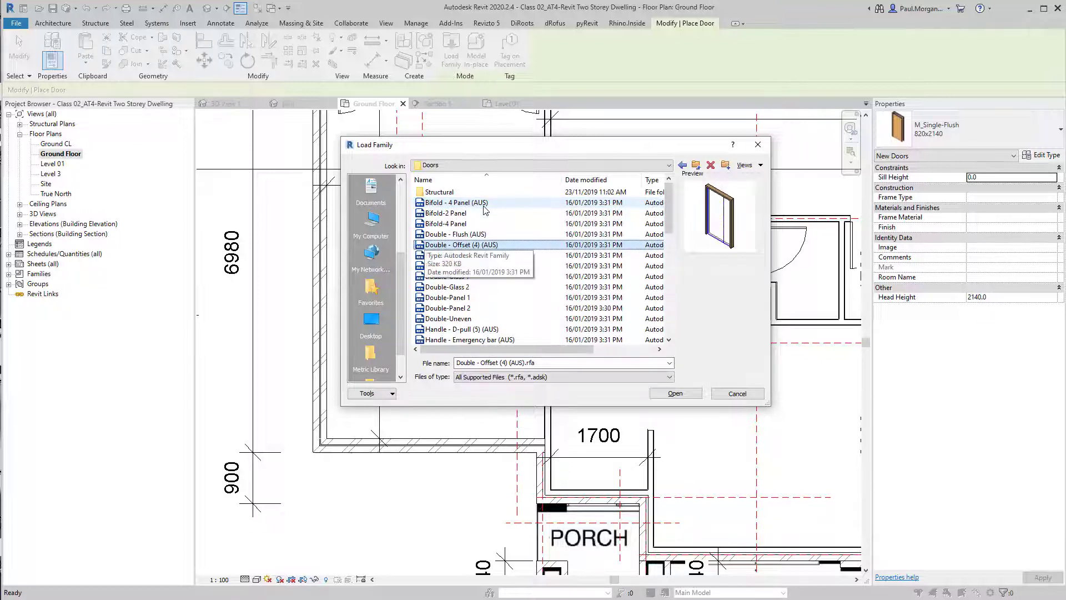
{"action": "key", "text": "Down"}
{"action": "key", "text": "Down"}
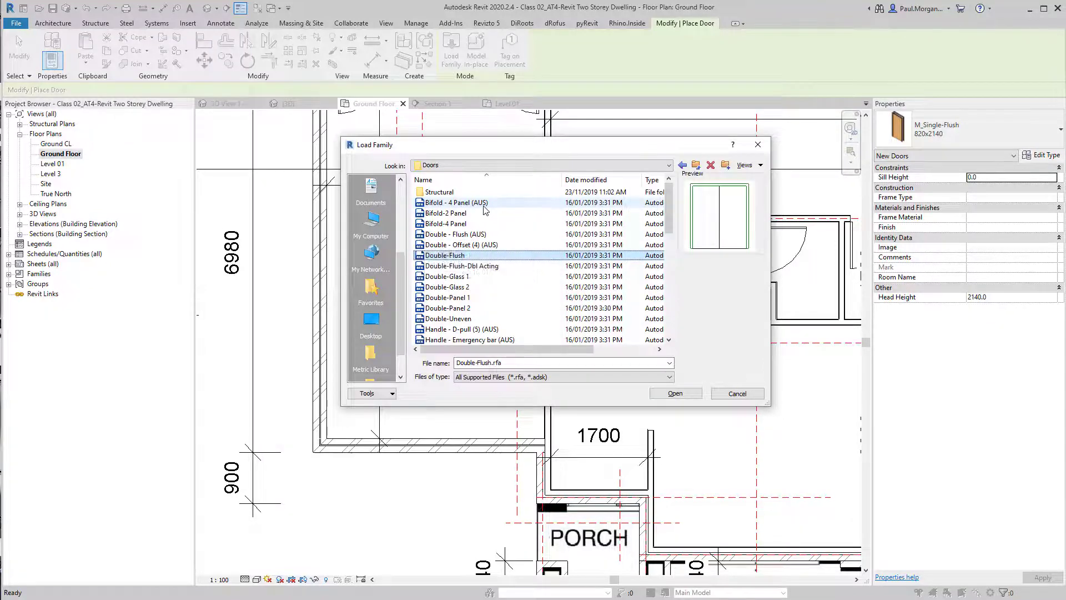
{"action": "key", "text": "Down"}
{"action": "key", "text": "Down"}
{"action": "key", "text": "Down"}
{"action": "key", "text": "Down"}
{"action": "key", "text": "Down"}
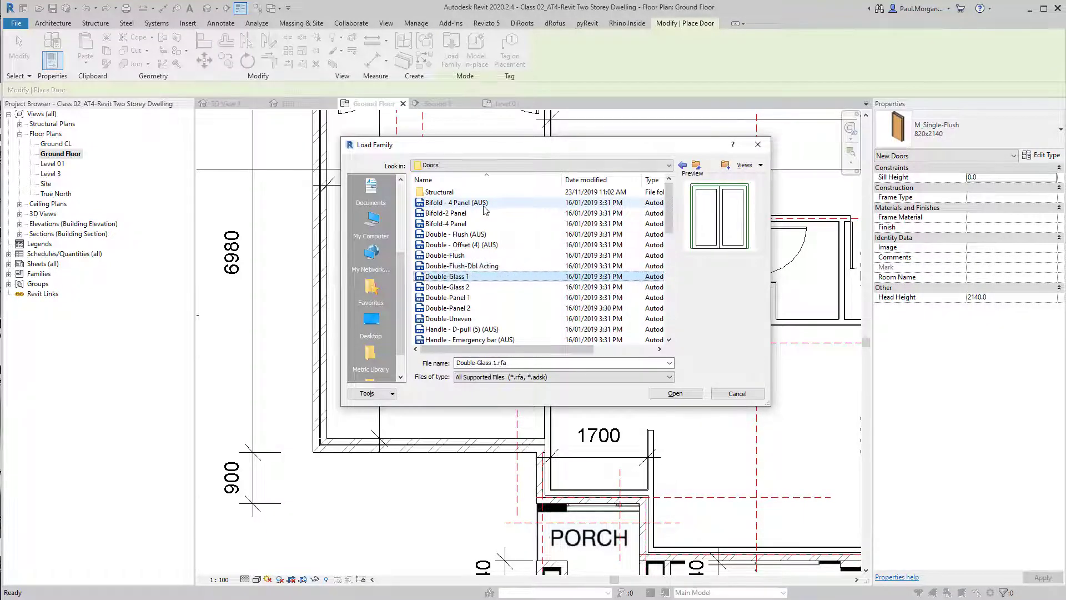
{"action": "key", "text": "Down"}
{"action": "key", "text": "Down"}
{"action": "key", "text": "Down"}
{"action": "key", "text": "Down"}
{"action": "key", "text": "Down"}
{"action": "key", "text": "Down"}
{"action": "key", "text": "Down"}
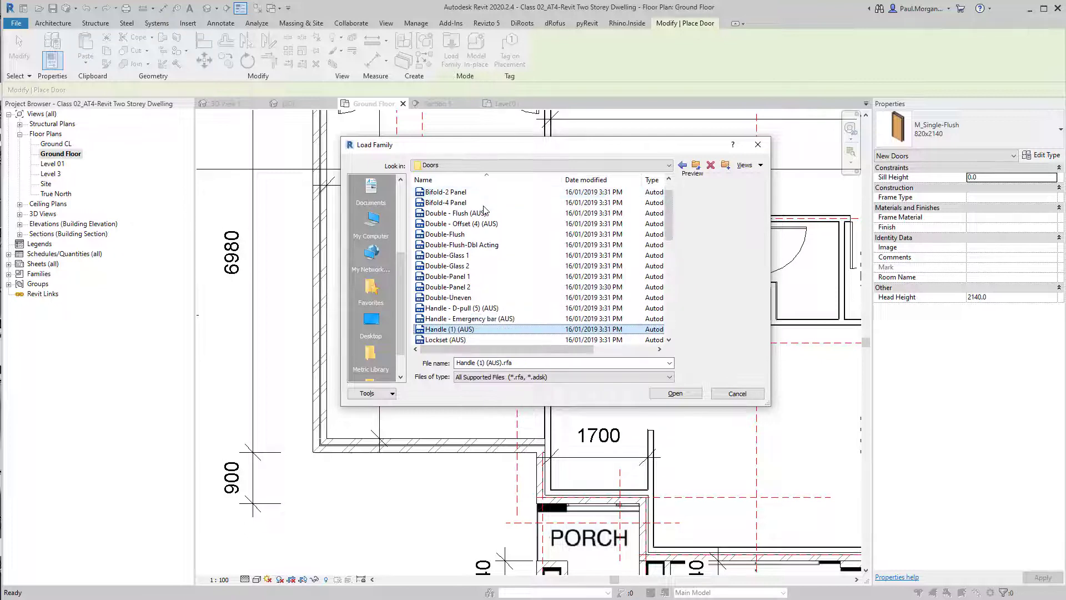
{"action": "key", "text": "Up"}
{"action": "key", "text": "Up"}
{"action": "key", "text": "Down"}
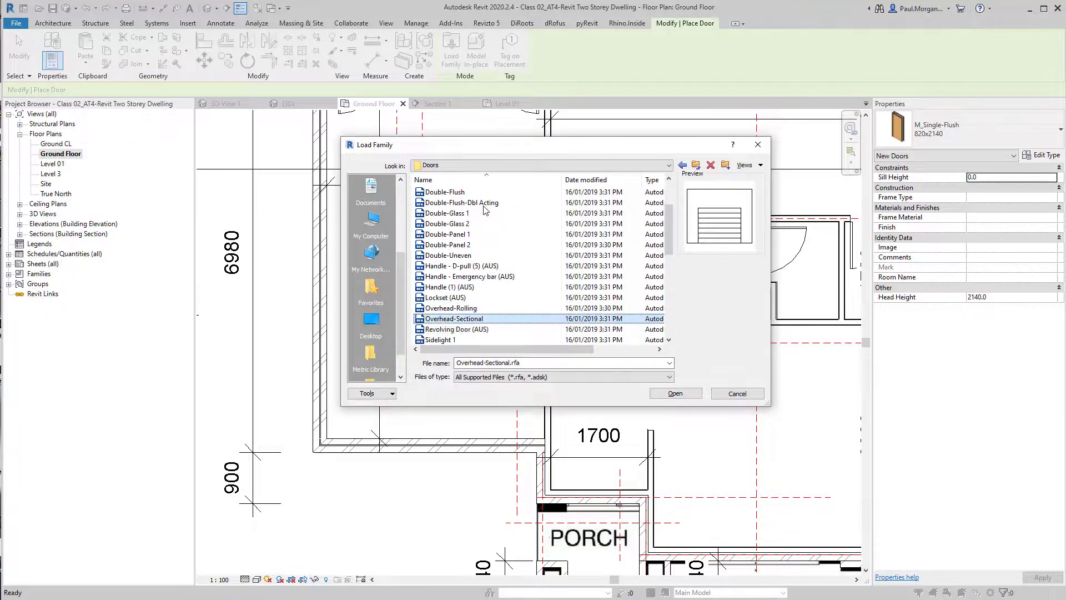
{"action": "key", "text": "Up"}
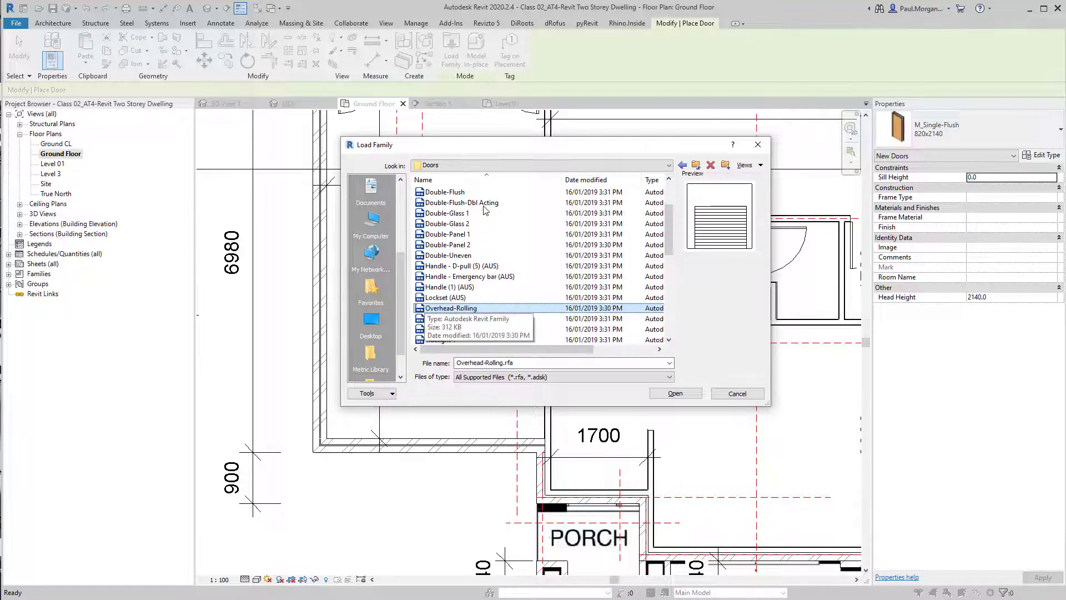
{"action": "key", "text": "Down"}
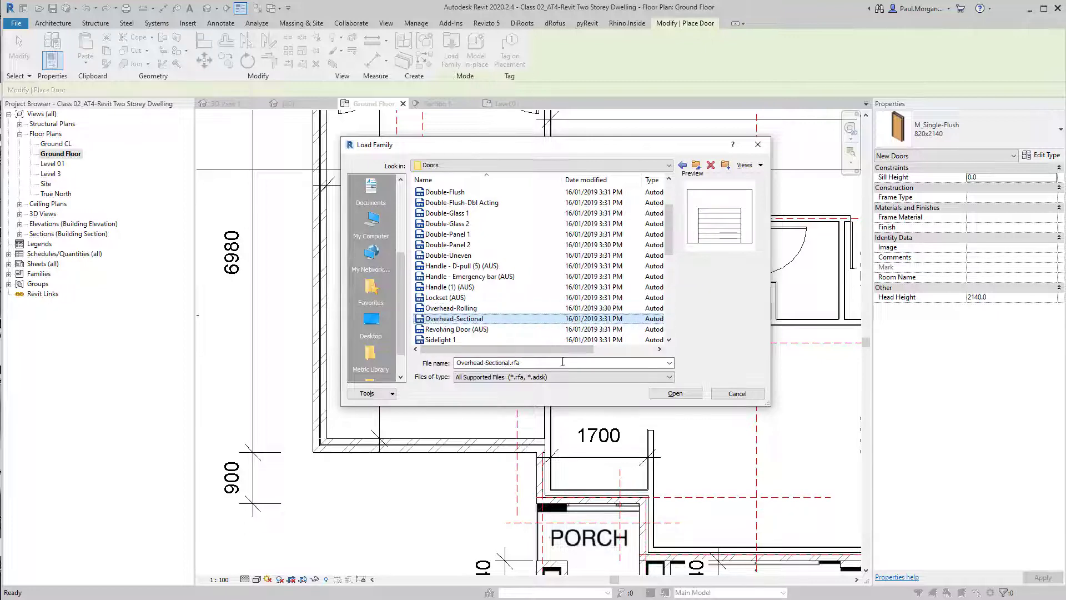
{"action": "left_click", "coordinate": [676, 395]}
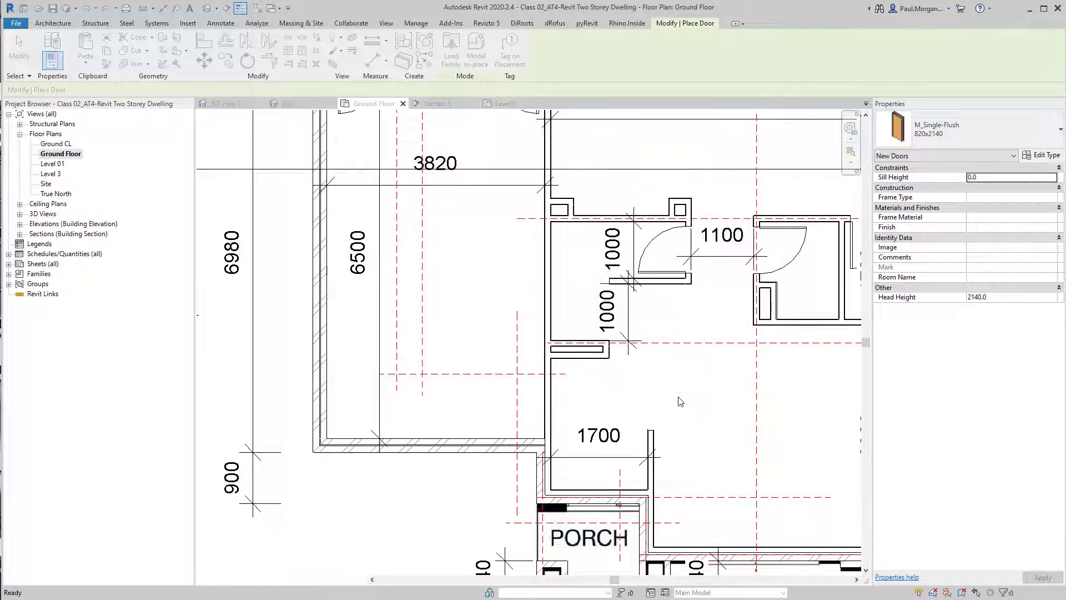
Place an Overhead-Sectional door in the garage's front wall and flip its facing
{"action": "left_click", "coordinate": [424, 442]}
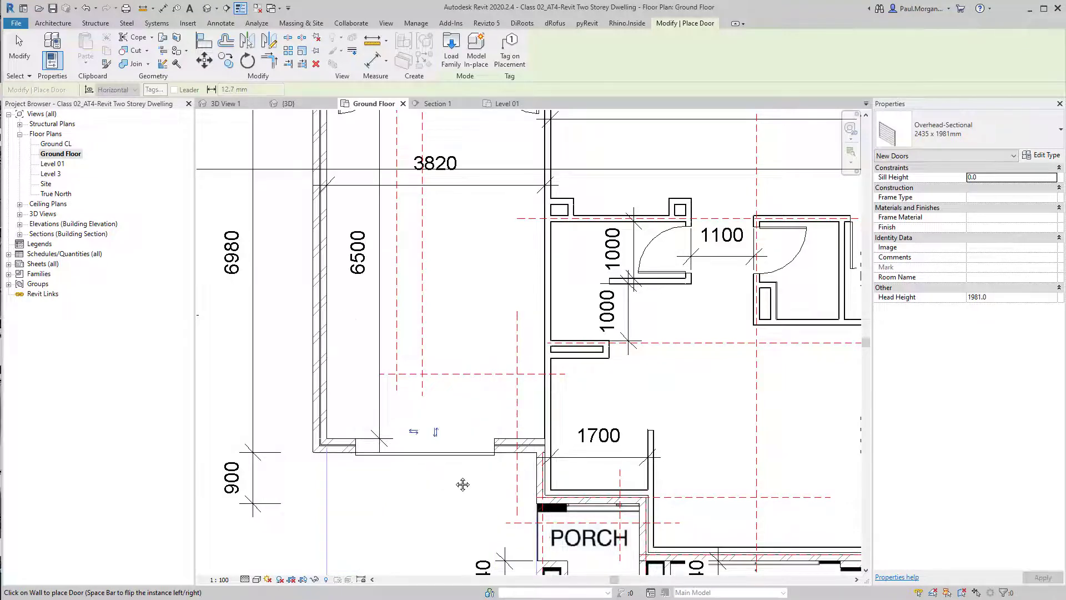
{"action": "middle_click_drag", "start_coordinate": [453, 452], "coordinate": [517, 423]}
{"action": "key", "text": "Escape"}
{"action": "scroll", "coordinate": [516, 423], "scroll_direction": "up", "scroll_amount": 5}
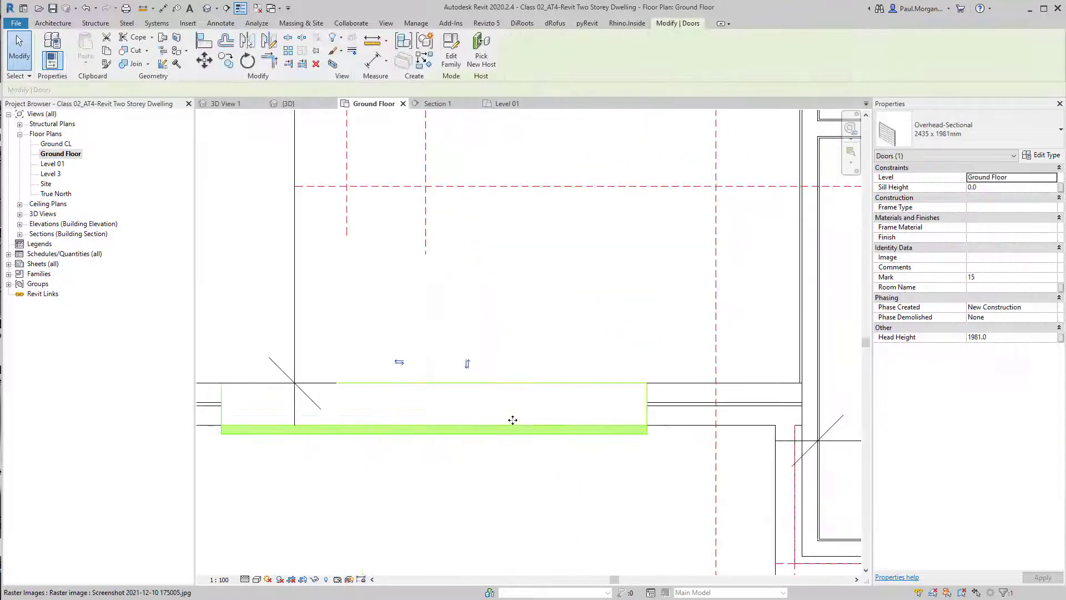
{"action": "key", "text": "space"}
{"action": "scroll", "coordinate": [513, 420], "scroll_direction": "down", "scroll_amount": 1}
{"action": "left_click", "coordinate": [491, 472]}
{"action": "middle_click_drag", "start_coordinate": [502, 476], "coordinate": [590, 476]}
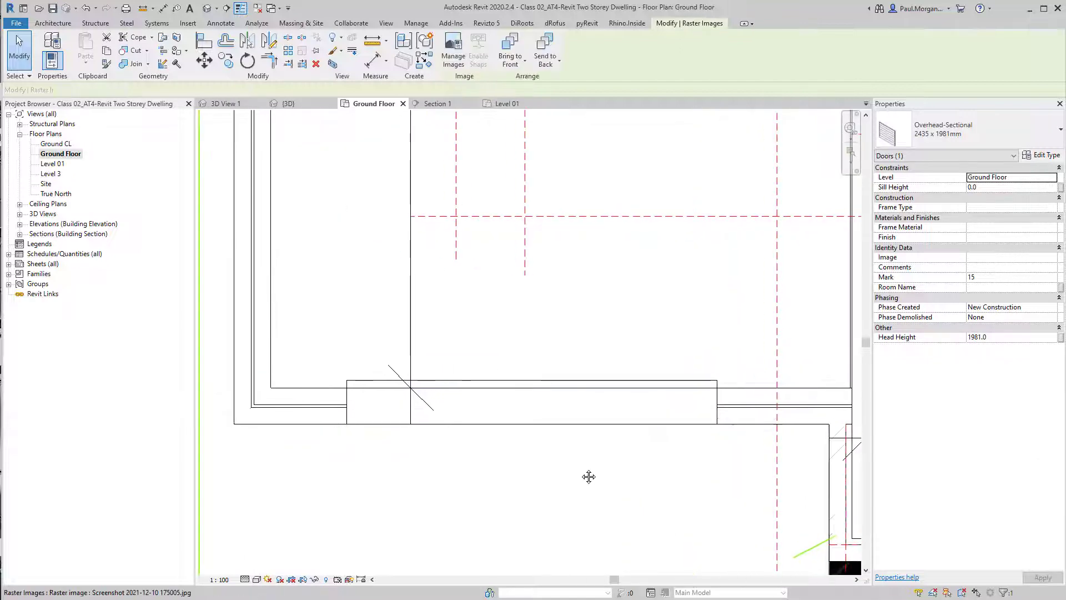
{"action": "key", "text": "Escape"}
{"action": "left_click", "coordinate": [578, 410]}
{"action": "scroll", "coordinate": [578, 410], "scroll_direction": "down", "scroll_amount": 1}
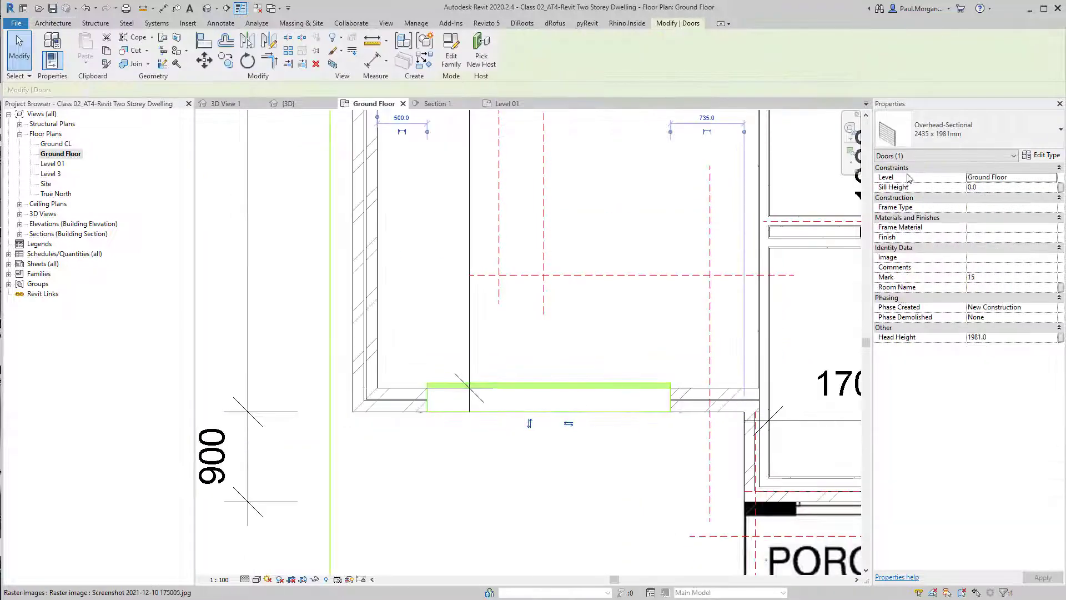
{"action": "middle_click_drag", "start_coordinate": [550, 426], "coordinate": [543, 467]}
{"action": "key", "text": "Escape"}
{"action": "scroll", "coordinate": [553, 411], "scroll_direction": "down", "scroll_amount": 2}
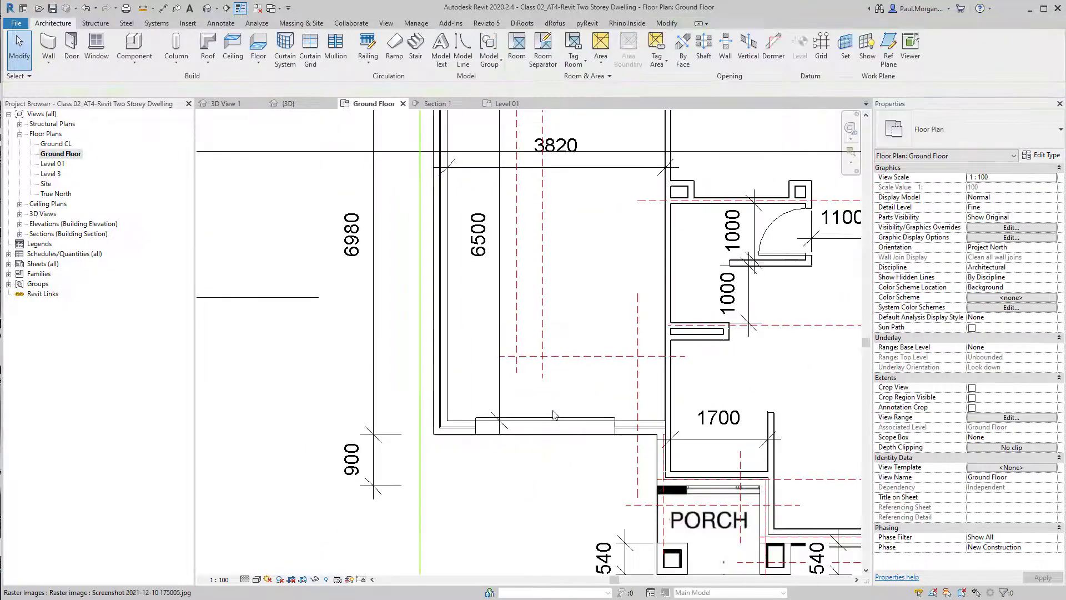
{"action": "key", "text": "d"}
{"action": "key", "text": "i"}
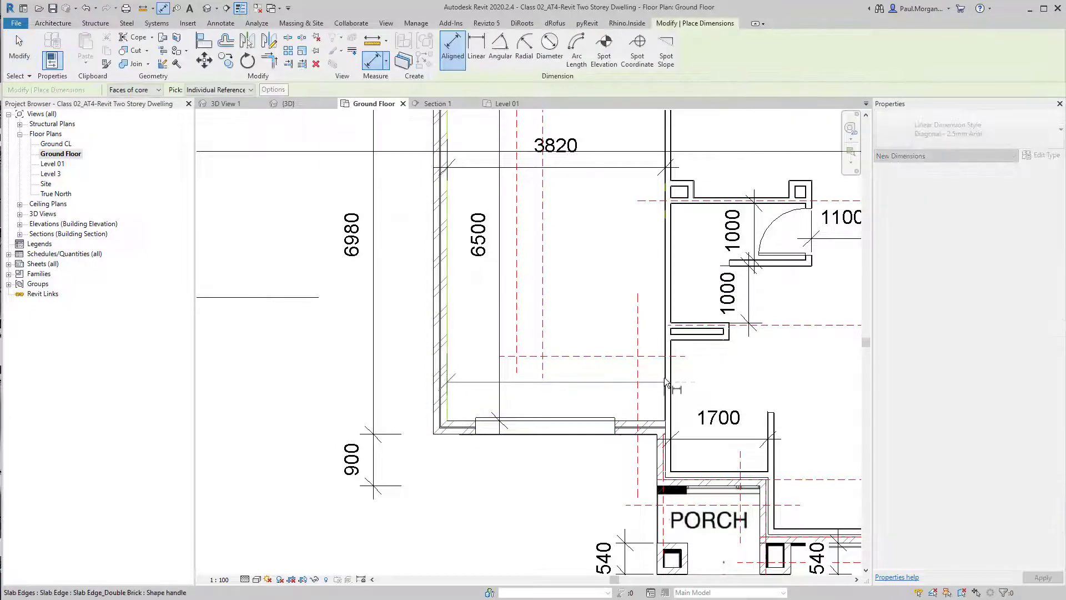
{"action": "left_click", "coordinate": [665, 382]}
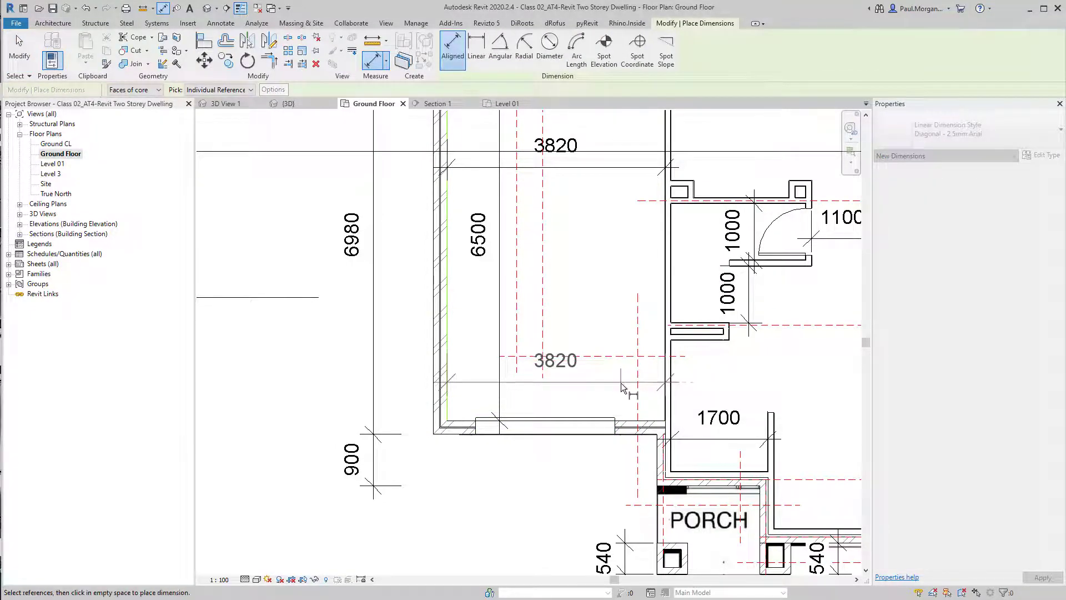
{"action": "scroll", "coordinate": [613, 381], "scroll_direction": "up", "scroll_amount": 2}
{"action": "scroll", "coordinate": [613, 381], "scroll_direction": "down", "scroll_amount": 2}
{"action": "key", "text": "Escape"}
{"action": "key", "text": "Escape"}
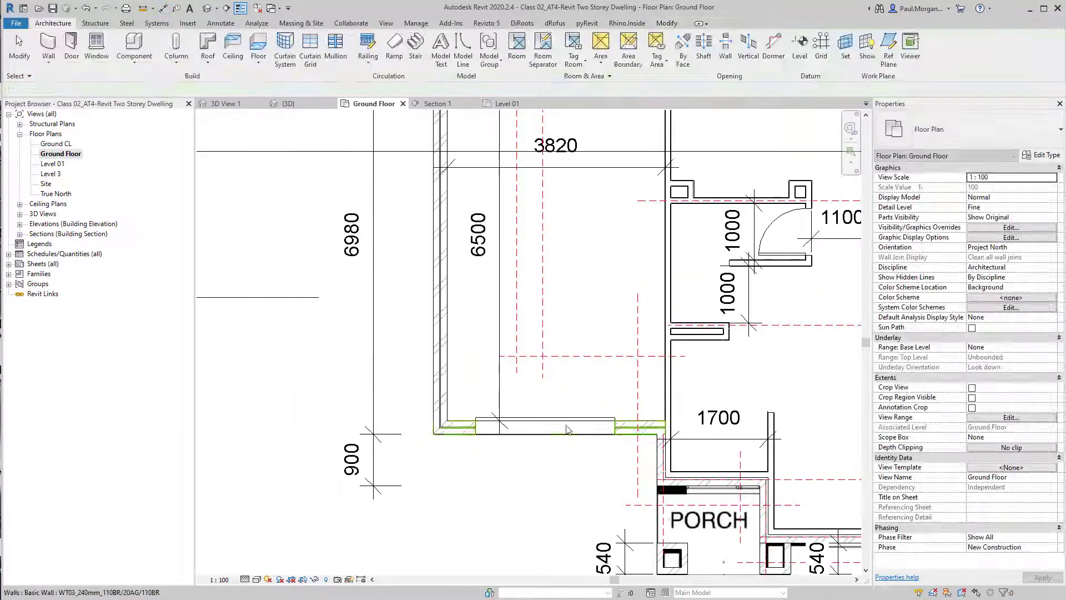
{"action": "left_click", "coordinate": [567, 430]}
{"action": "key", "text": "Escape"}
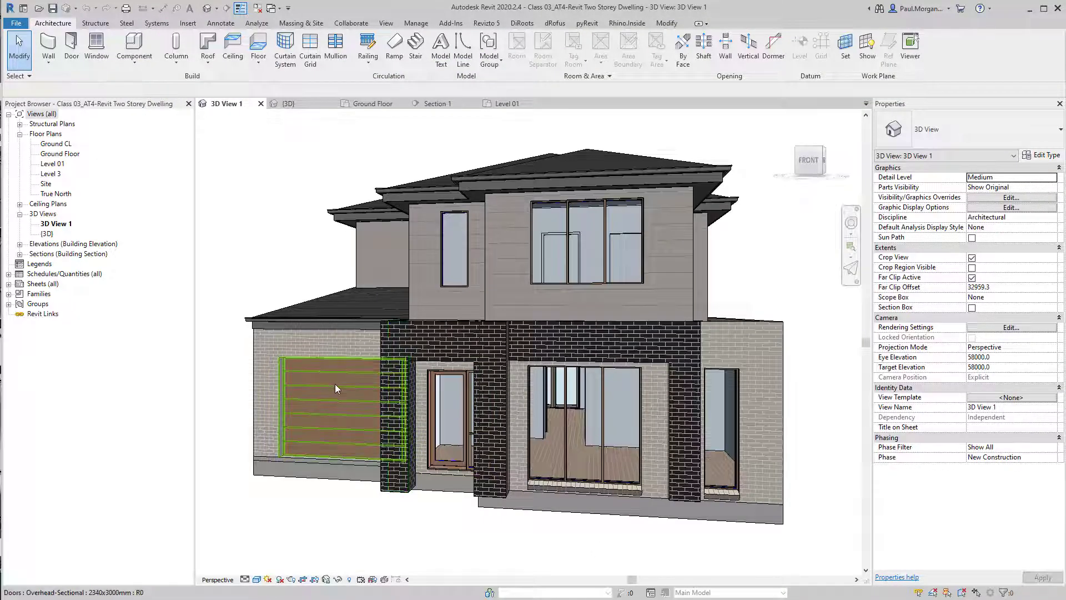
Inspect the garage door's type and properties in the reference 3D view, then return to the ground floor plan
{"action": "left_click", "coordinate": [335, 385]}
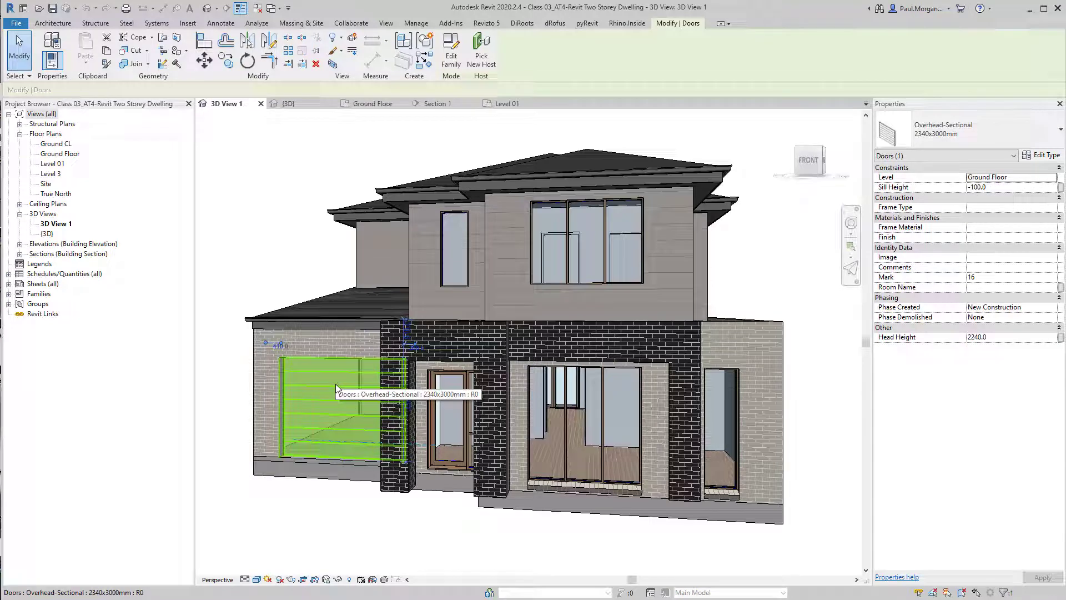
{"action": "key", "text": "Escape"}
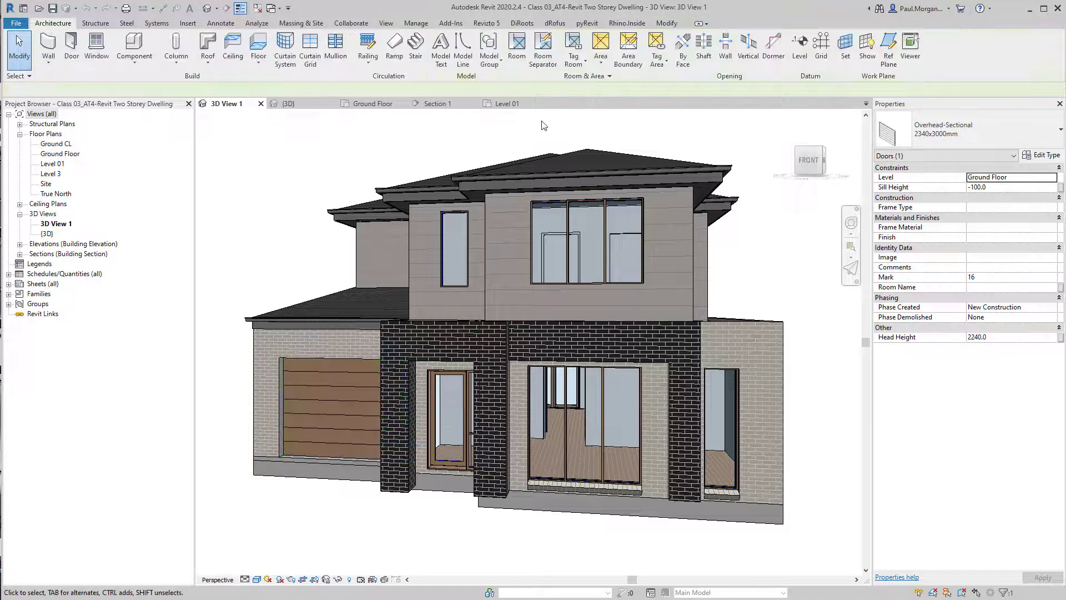
{"action": "left_click", "coordinate": [361, 106]}
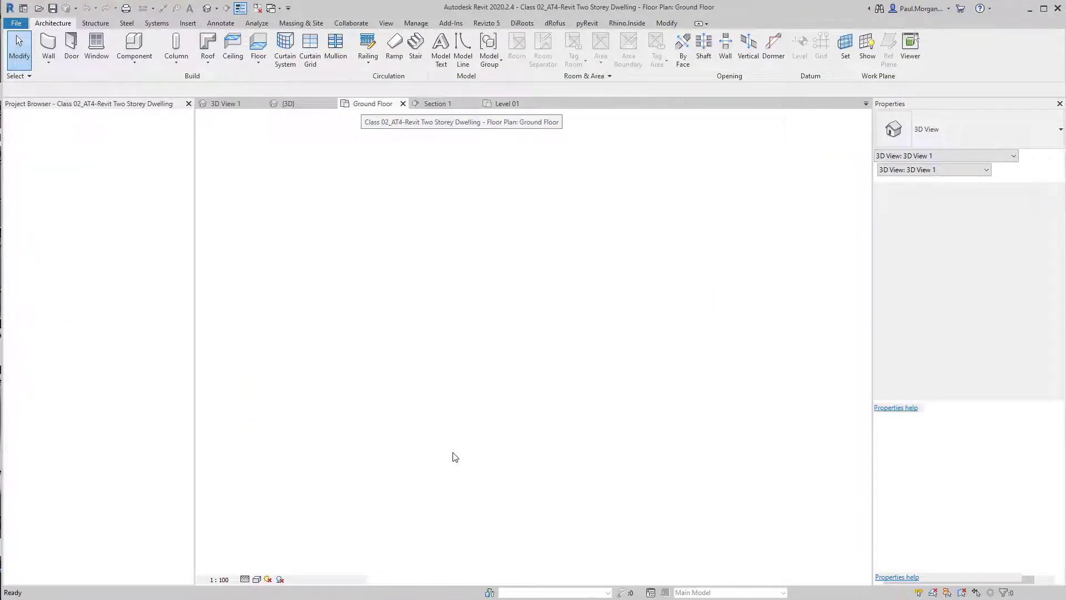
Rename the garage door type to 2300x3000mm and set its height to 2300 and width to 3000
{"action": "left_click", "coordinate": [529, 425]}
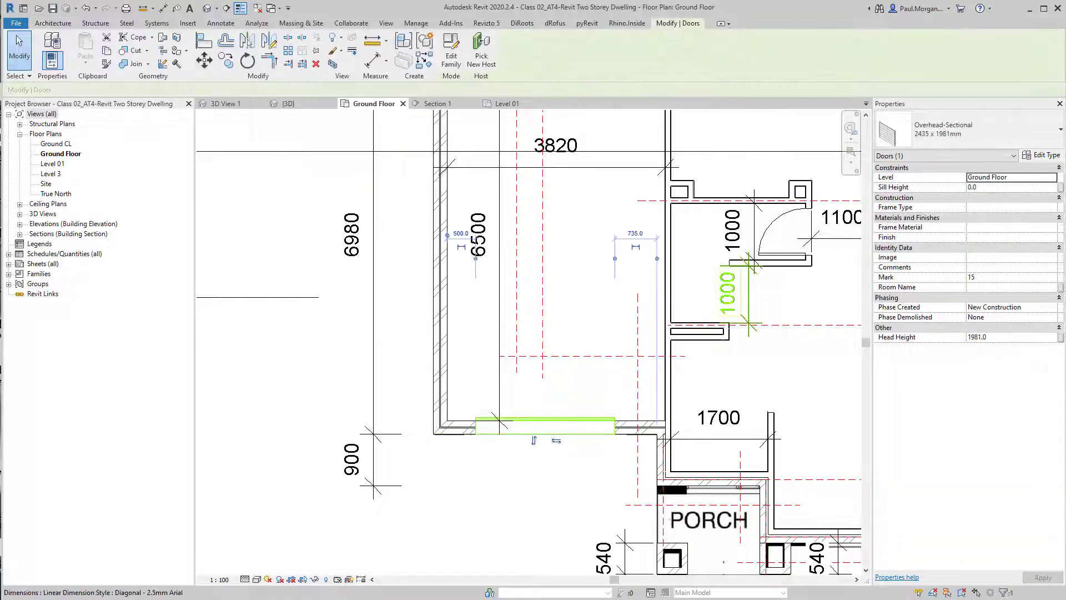
{"action": "left_click", "coordinate": [1050, 156]}
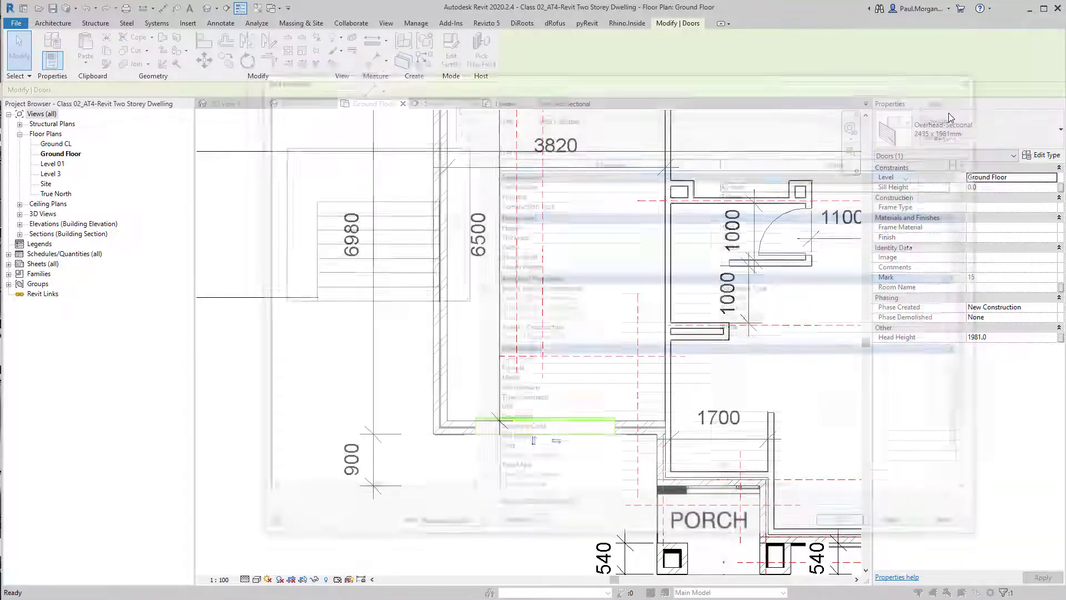
{"action": "left_click", "coordinate": [939, 133]}
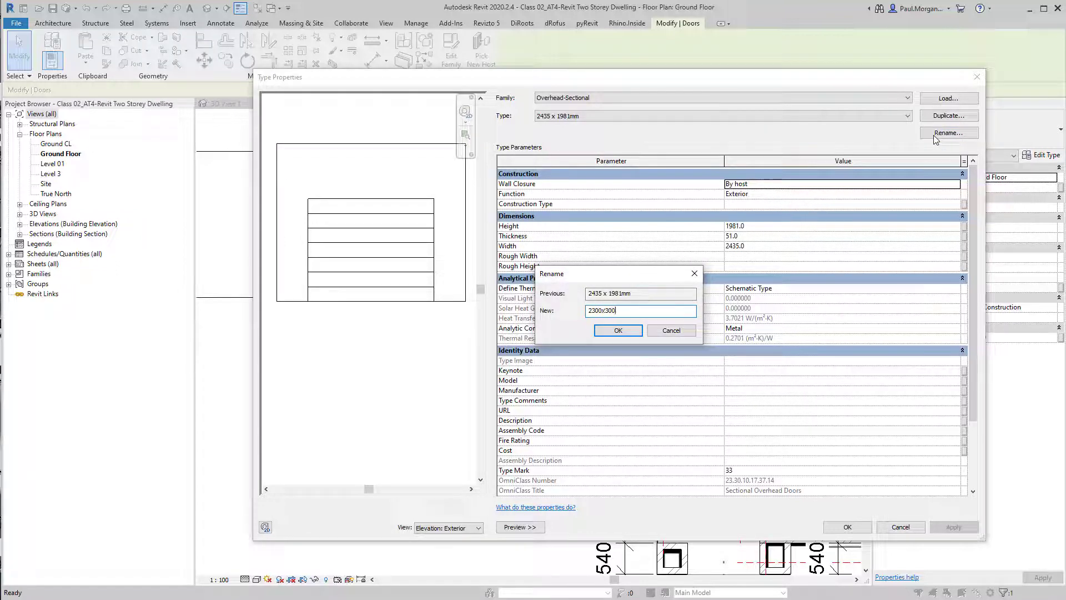
{"action": "type", "text": "2300x3000mm"}
{"action": "key", "text": "Return"}
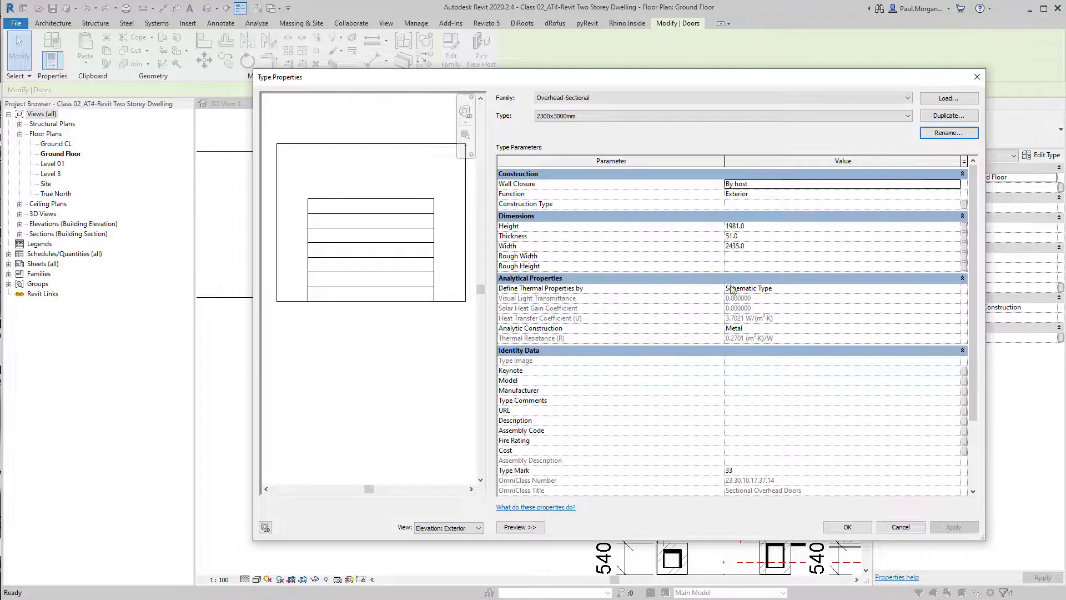
{"action": "left_click", "coordinate": [765, 236]}
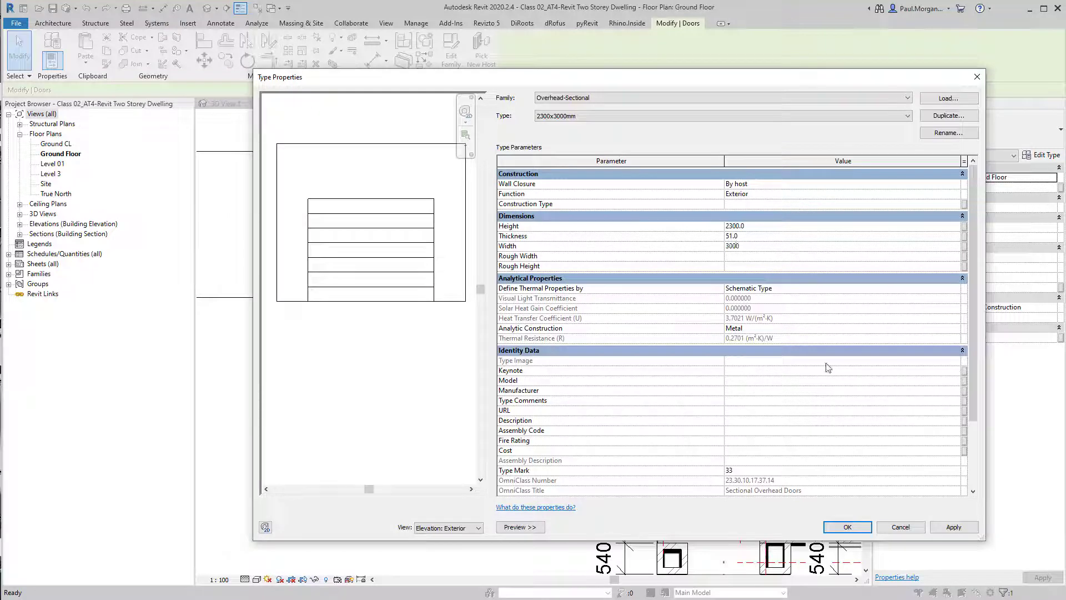
{"action": "left_click", "coordinate": [846, 527]}
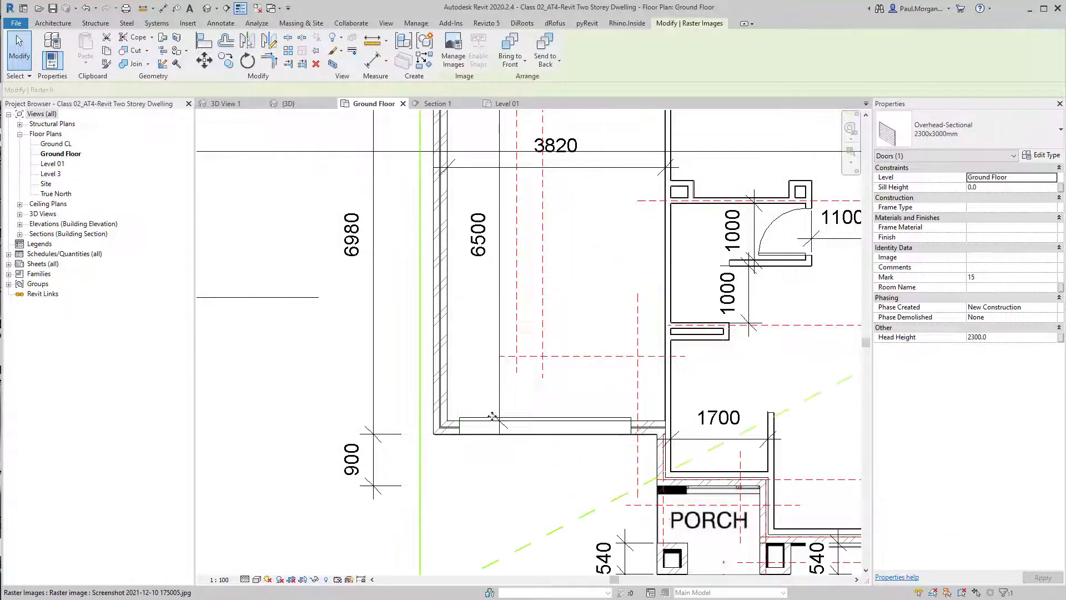
{"action": "key", "text": "Escape"}
{"action": "left_click", "coordinate": [540, 427]}
{"action": "scroll", "coordinate": [537, 434], "scroll_direction": "up", "scroll_amount": 2}
{"action": "scroll", "coordinate": [589, 407], "scroll_direction": "down", "scroll_amount": 1}
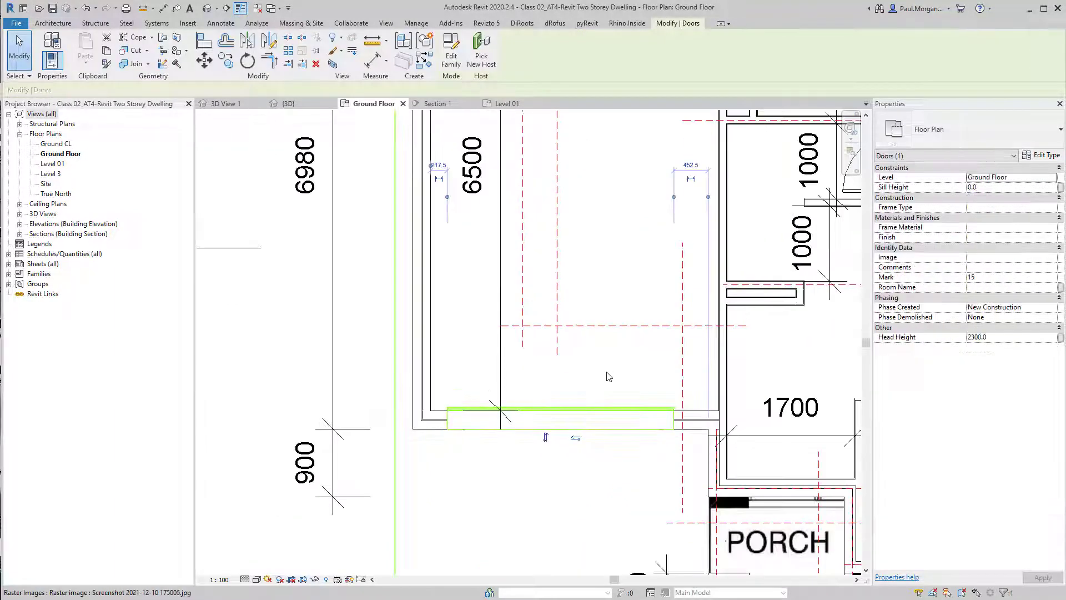
{"action": "key", "text": "Escape"}
{"action": "middle_click_drag", "start_coordinate": [580, 404], "coordinate": [571, 443]}
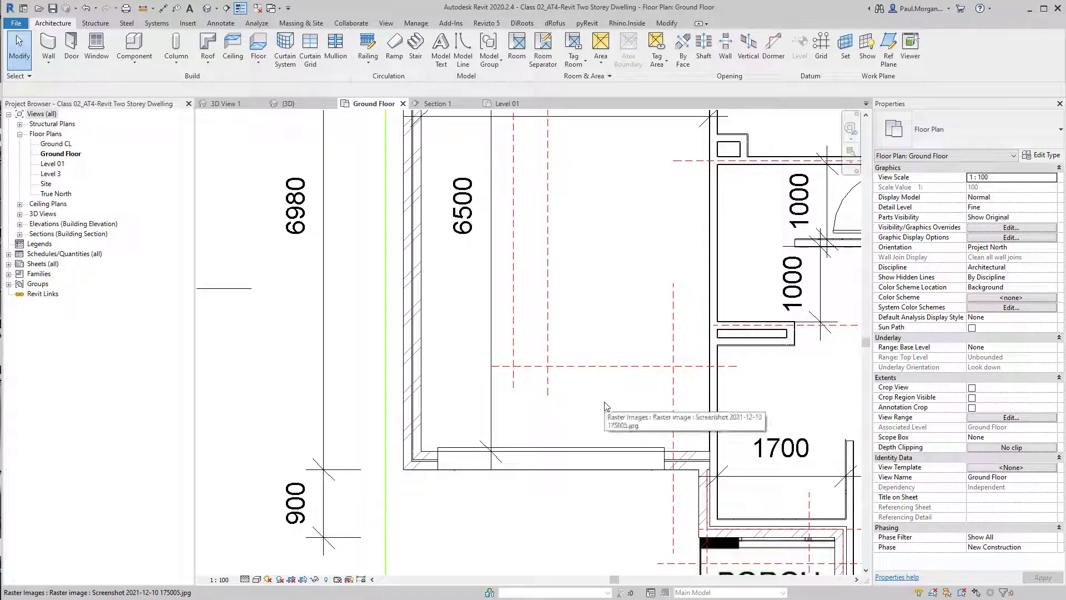
Dimension the garage door from both sides of the garage wall to its centre and set the dimension to equal spacing
{"action": "key", "text": "d"}
{"action": "key", "text": "i"}
{"action": "left_click", "coordinate": [420, 395]}
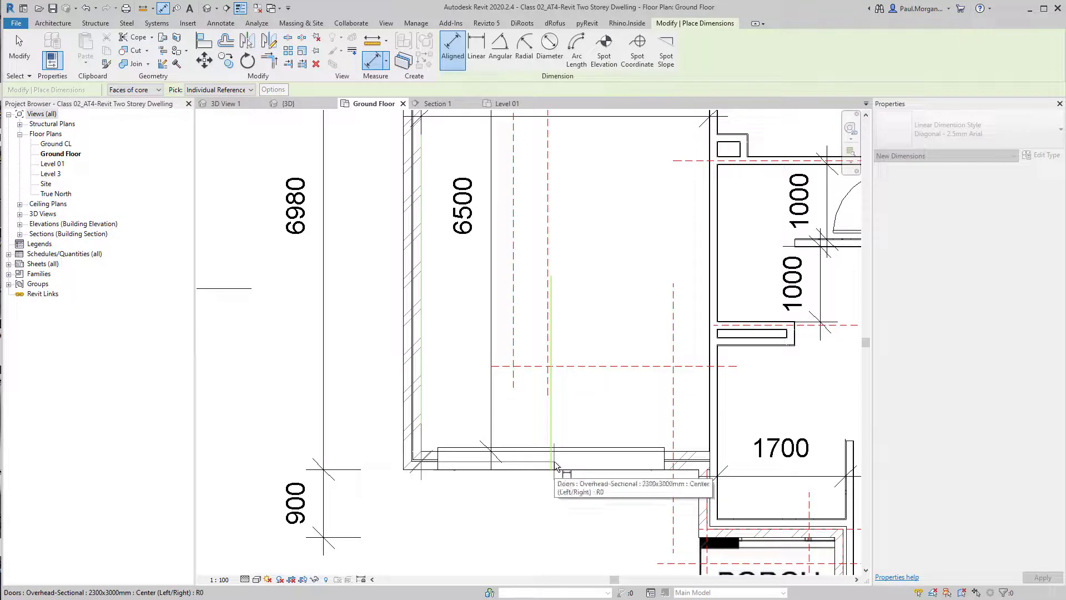
{"action": "left_click", "coordinate": [553, 464]}
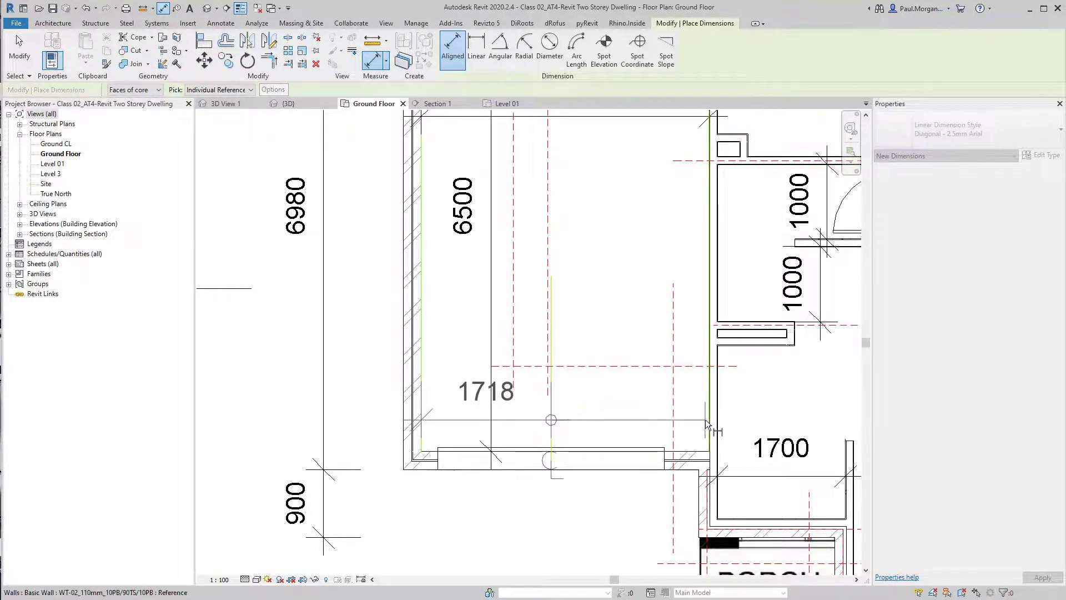
{"action": "left_click", "coordinate": [699, 492]}
{"action": "middle_click_drag", "start_coordinate": [578, 495], "coordinate": [642, 424]}
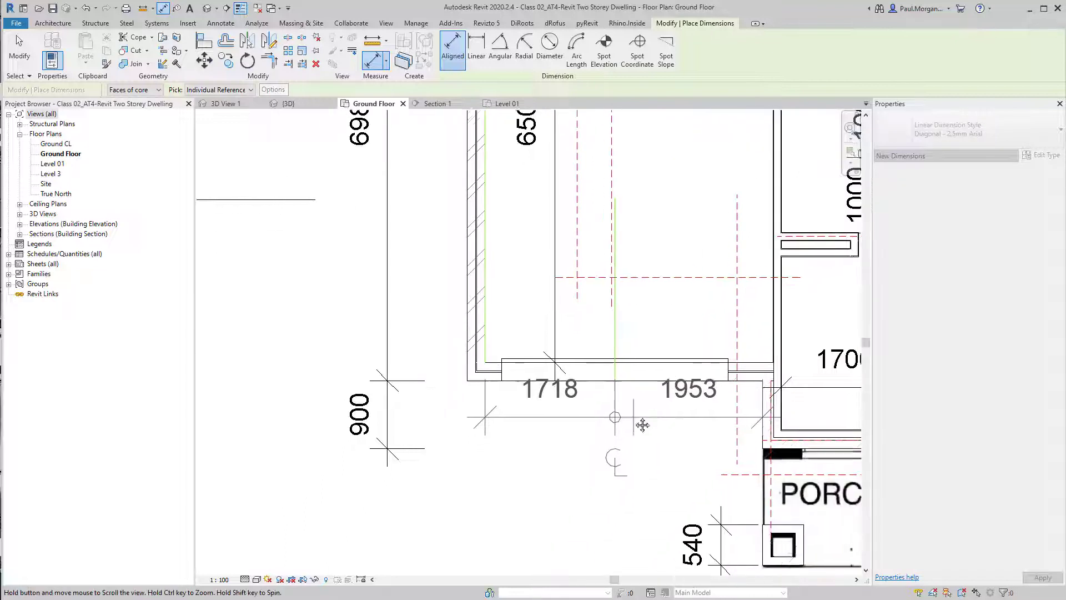
{"action": "left_click", "coordinate": [642, 446]}
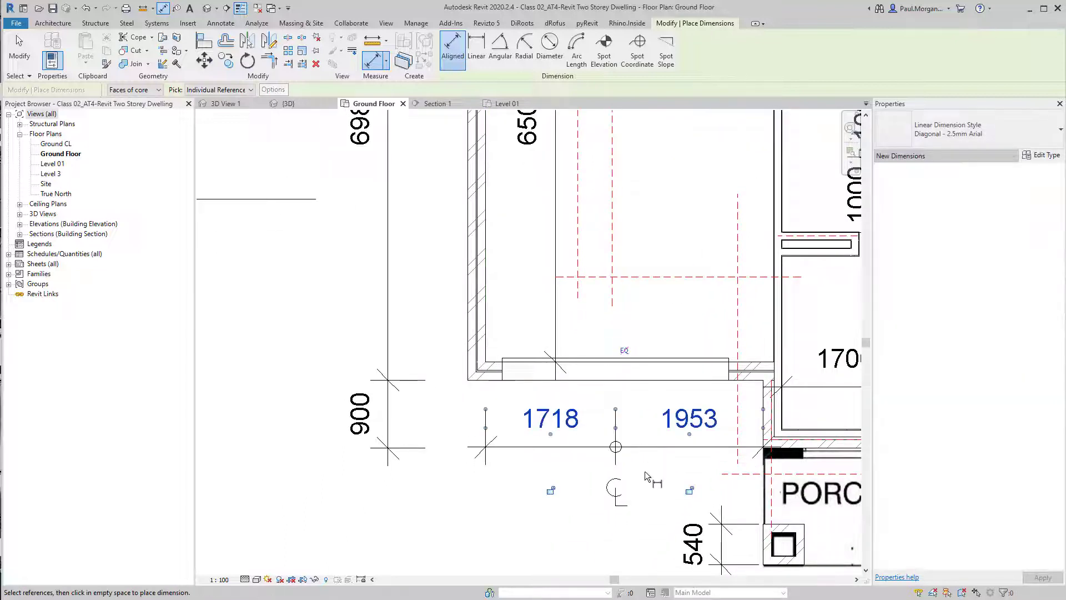
{"action": "left_click", "coordinate": [627, 351]}
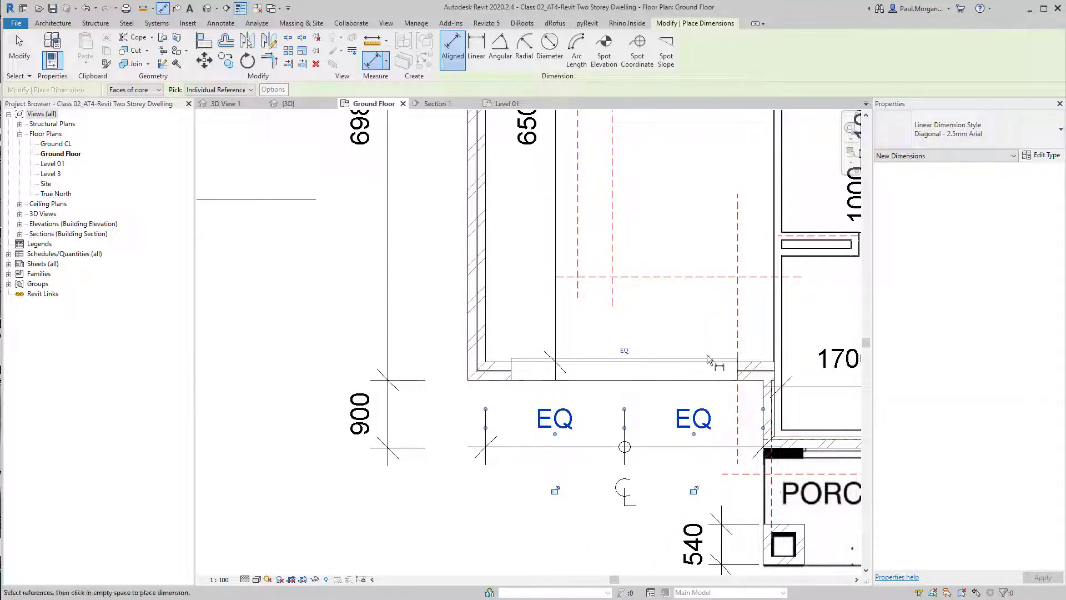
{"action": "key", "text": "Escape"}
{"action": "key", "text": "Escape"}
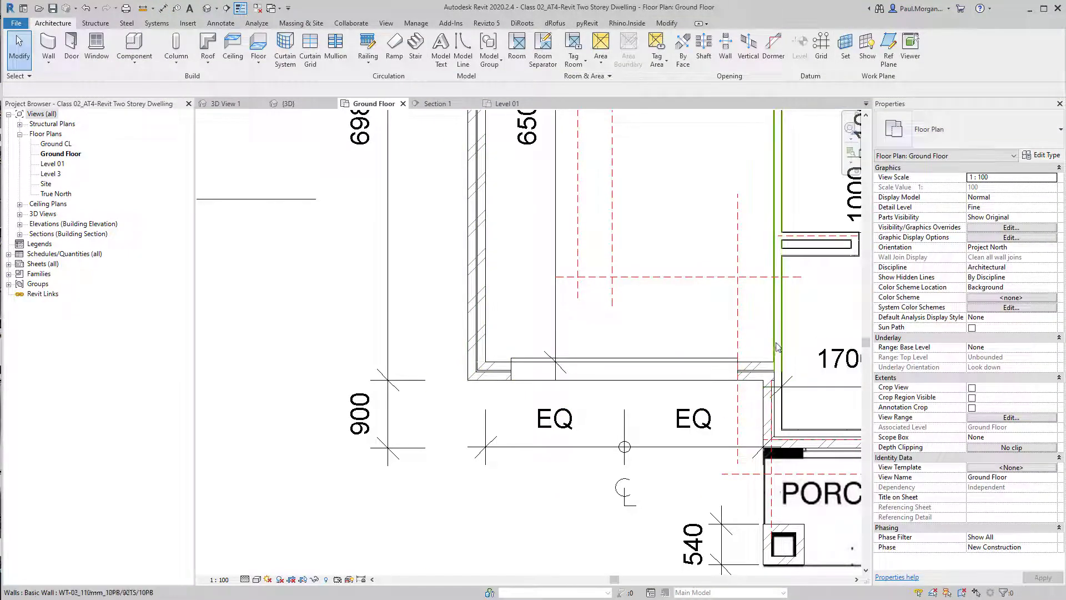
Review the equalised dimension and a single-flush door in the ground floor plan
{"action": "left_click", "coordinate": [626, 449]}
{"action": "scroll", "coordinate": [624, 444], "scroll_direction": "down", "scroll_amount": 1}
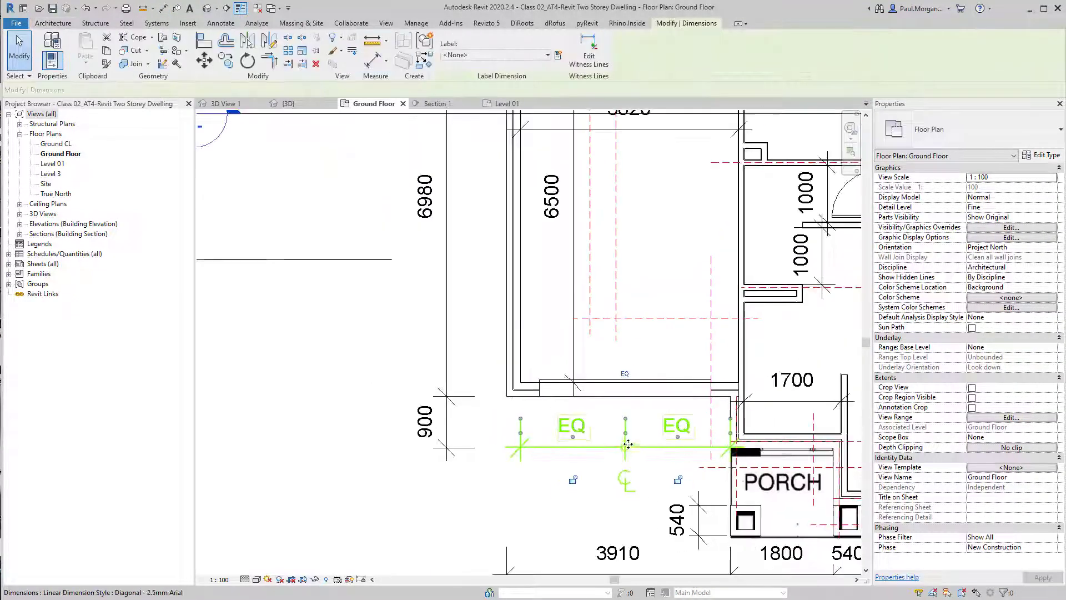
{"action": "key", "text": "Escape"}
{"action": "scroll", "coordinate": [638, 427], "scroll_direction": "down", "scroll_amount": 3}
{"action": "middle_click_drag", "start_coordinate": [708, 393], "coordinate": [570, 376]}
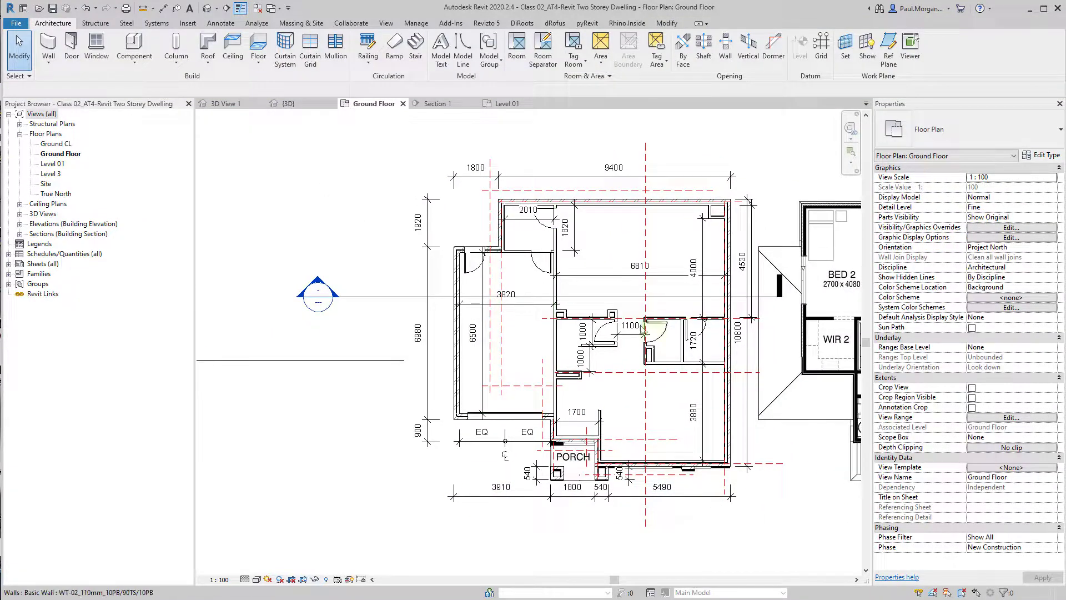
{"action": "left_click", "coordinate": [601, 333]}
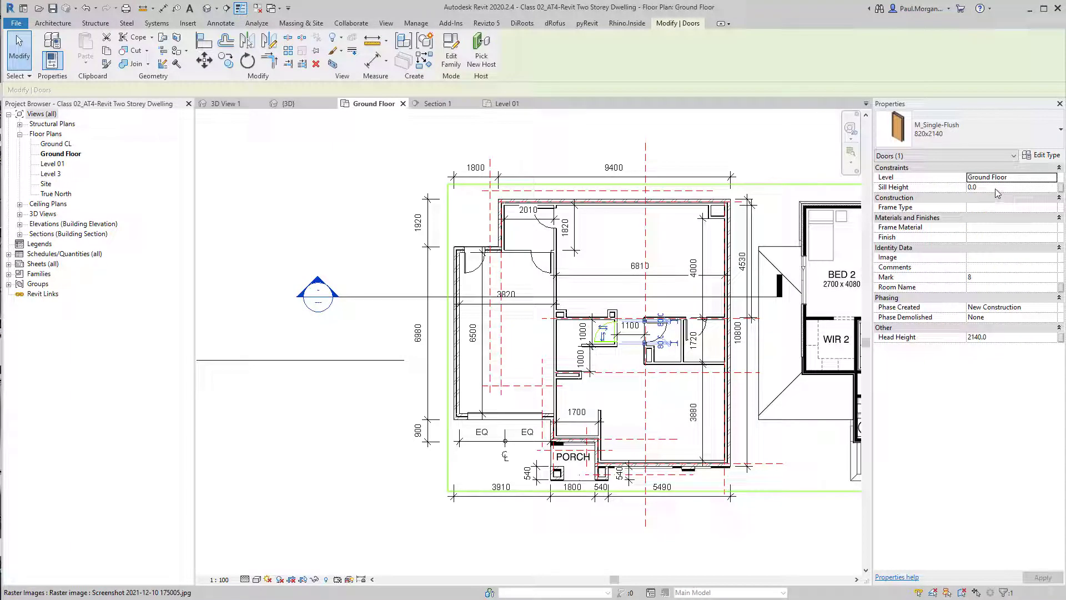
{"action": "left_click", "coordinate": [245, 206]}
Switch to the 3D view and set the garage door's sill height to -100
{"action": "left_click", "coordinate": [207, 8]}
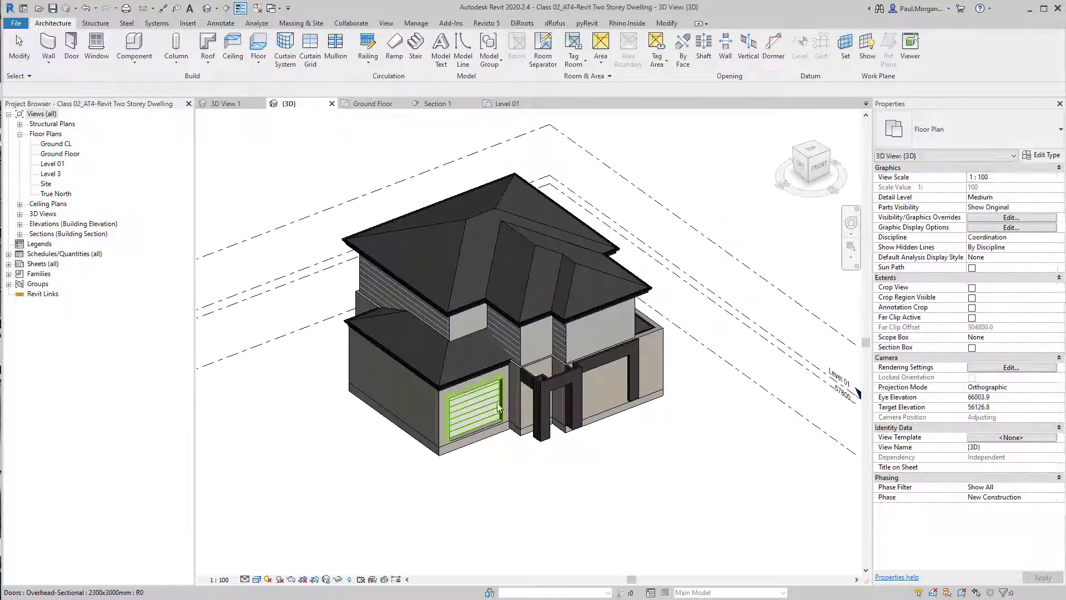
{"action": "scroll", "coordinate": [488, 411], "scroll_direction": "up", "scroll_amount": 5}
{"action": "scroll", "coordinate": [505, 414], "scroll_direction": "up", "scroll_amount": 6}
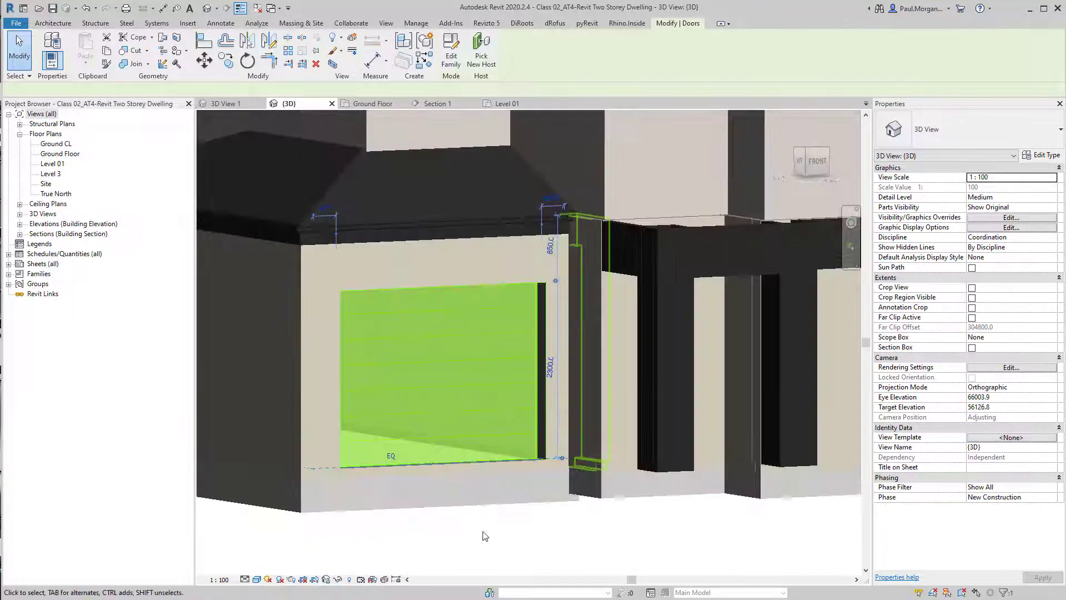
{"action": "scroll", "coordinate": [526, 404], "scroll_direction": "down", "scroll_amount": 4}
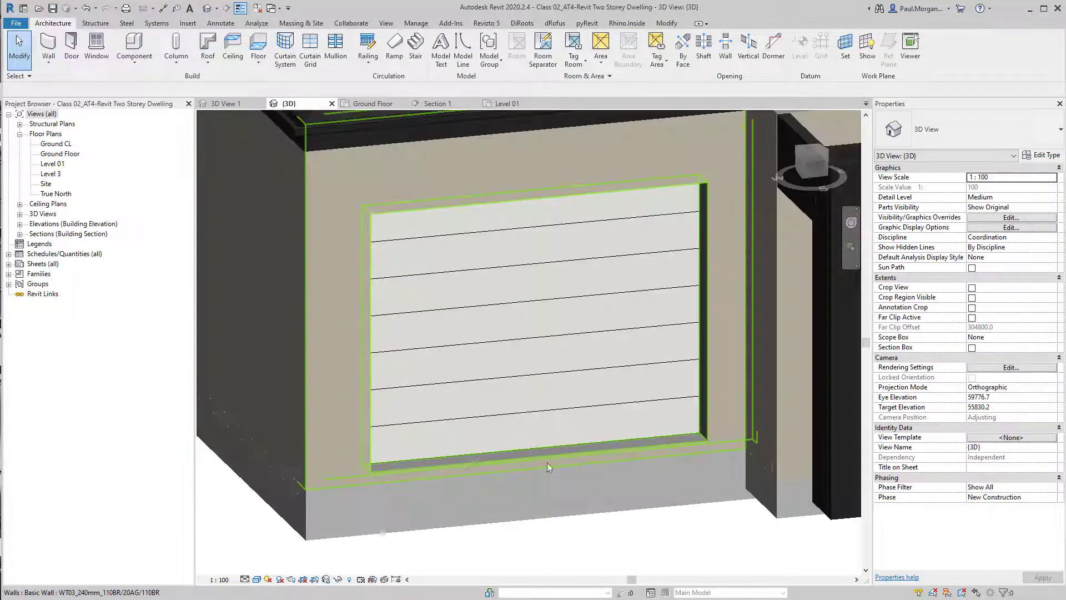
{"action": "left_click", "coordinate": [568, 405]}
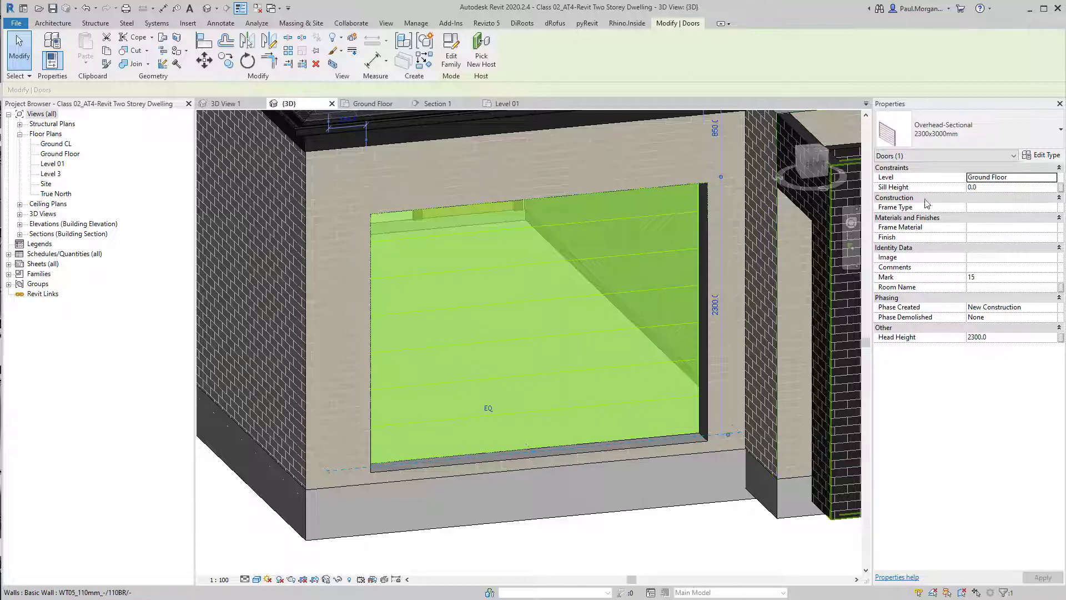
{"action": "left_click", "coordinate": [1010, 188]}
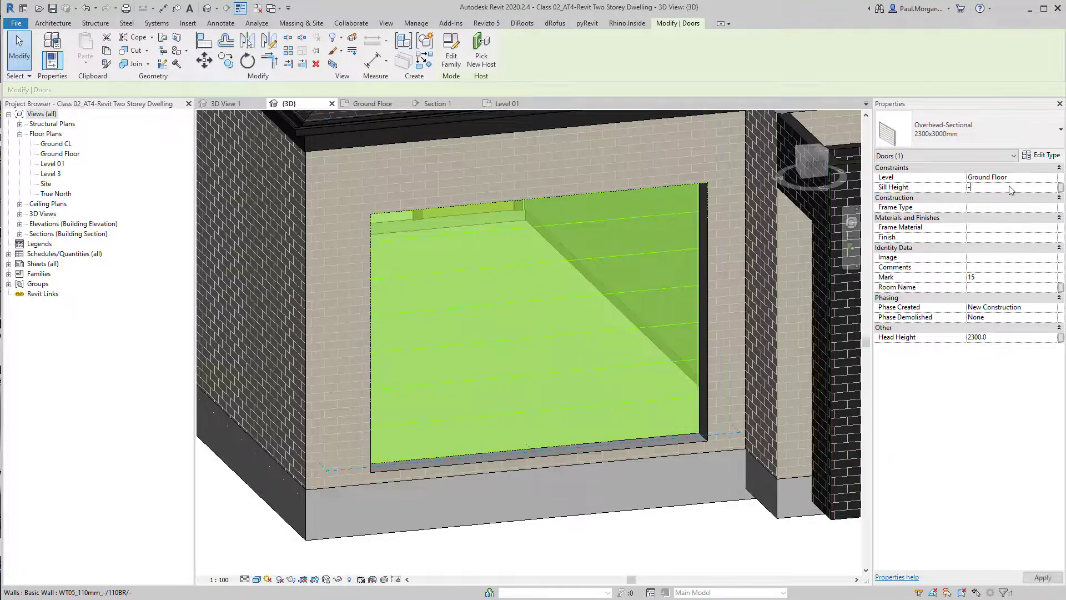
{"action": "left_click", "coordinate": [648, 552]}
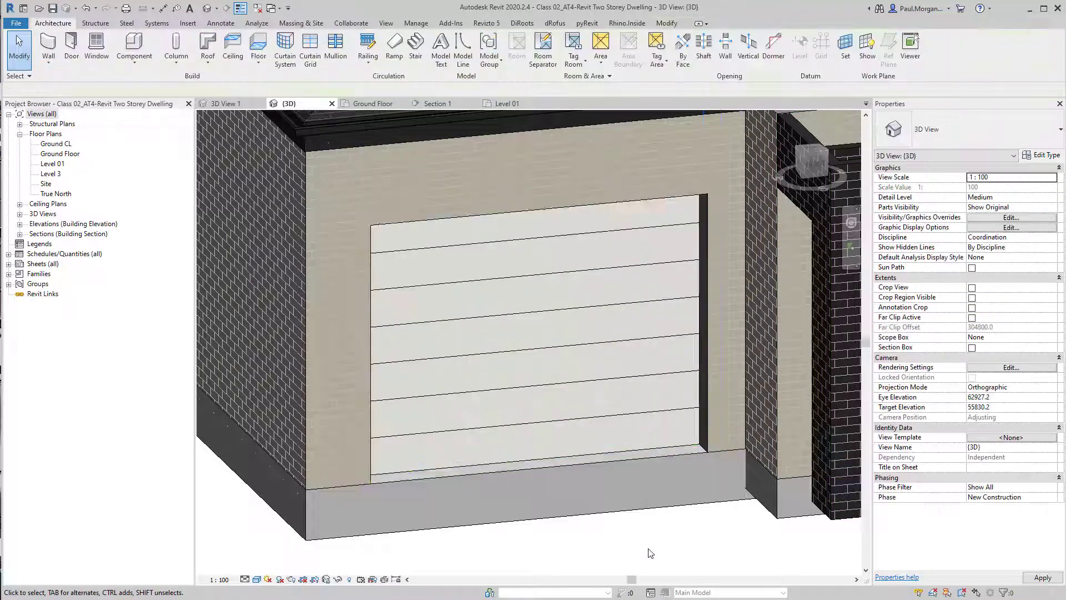
Inspect the lowered garage door and the rear single-flush door around the 3D model
{"action": "scroll", "coordinate": [649, 552], "scroll_direction": "down", "scroll_amount": 2}
{"action": "middle_click_drag", "start_coordinate": [683, 506], "coordinate": [683, 442], "text": "shift"}
{"action": "left_click", "coordinate": [670, 442]}
{"action": "scroll", "coordinate": [683, 443], "scroll_direction": "down", "scroll_amount": 3}
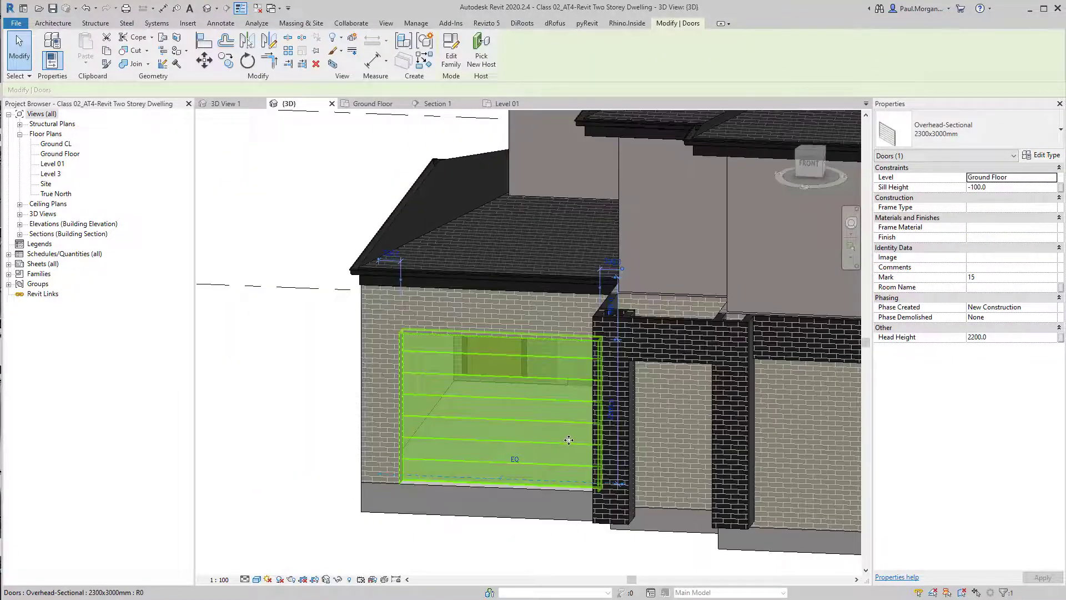
{"action": "scroll", "coordinate": [590, 455], "scroll_direction": "down", "scroll_amount": 3}
{"action": "middle_click_drag", "start_coordinate": [591, 456], "coordinate": [488, 479], "text": "shift"}
{"action": "scroll", "coordinate": [459, 502], "scroll_direction": "up", "scroll_amount": 5}
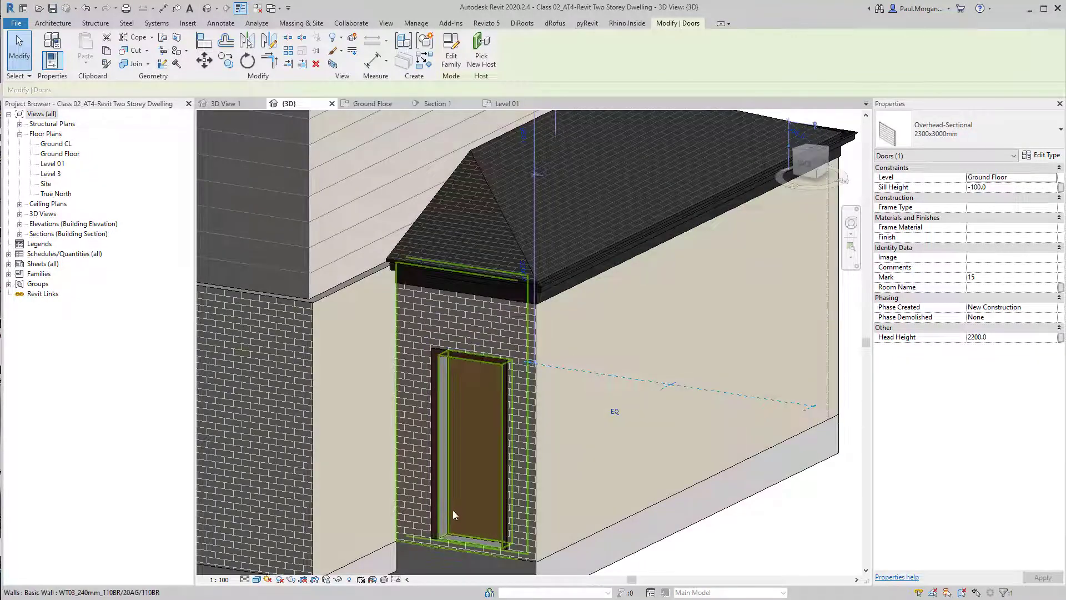
{"action": "left_click", "coordinate": [452, 514]}
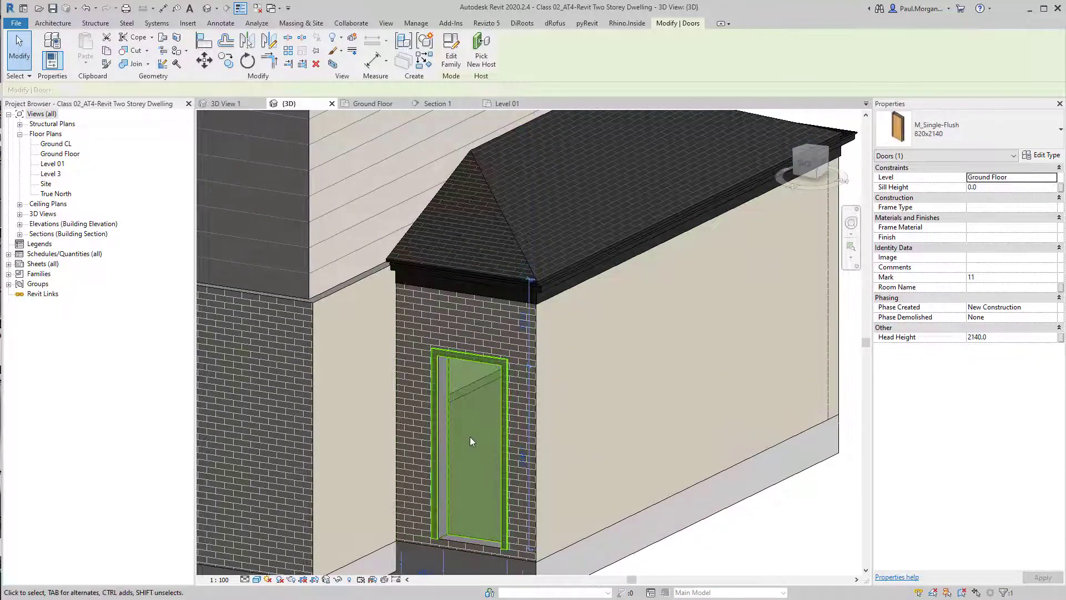
{"action": "key", "text": "Escape"}
{"action": "scroll", "coordinate": [477, 436], "scroll_direction": "down", "scroll_amount": 2}
{"action": "scroll", "coordinate": [474, 450], "scroll_direction": "down", "scroll_amount": 3}
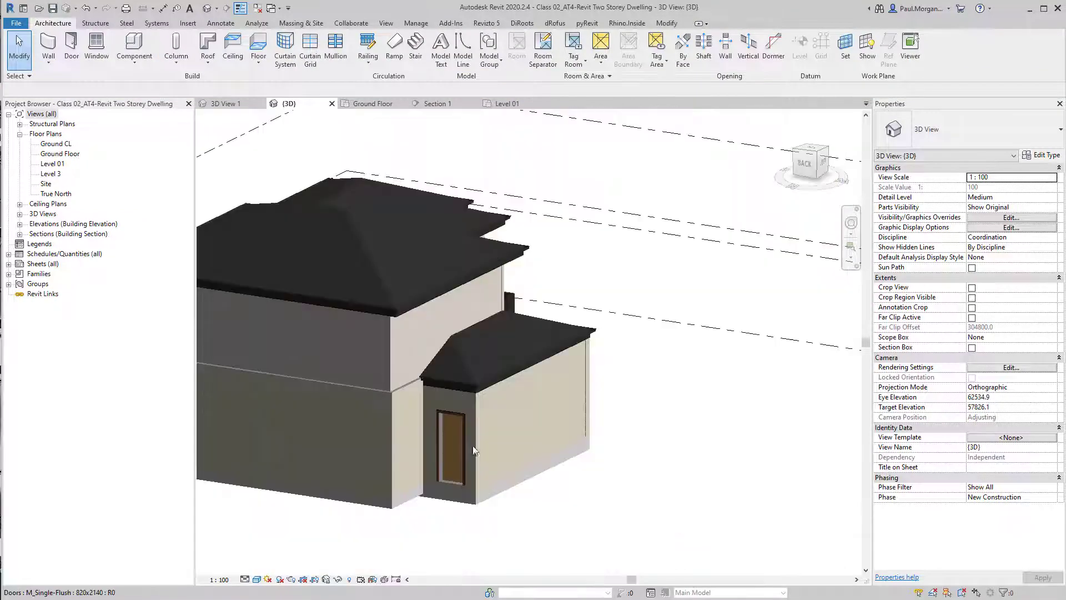
{"action": "middle_click_drag", "start_coordinate": [474, 450], "coordinate": [391, 404], "text": "shift"}
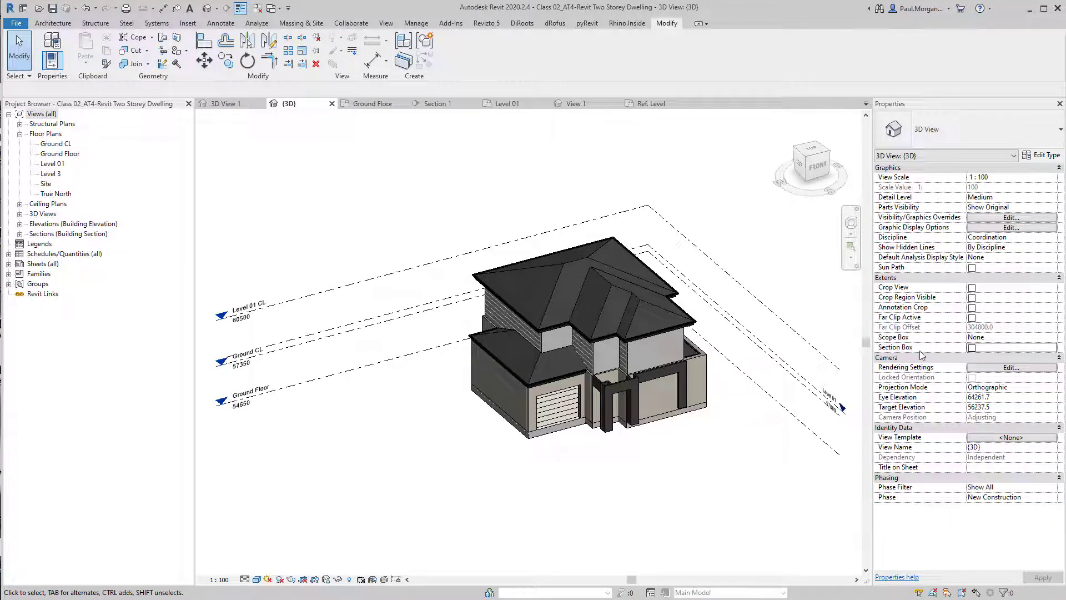
Enable the section box in the 3D view and lower its top to cut through the ground floor walls
{"action": "left_click", "coordinate": [973, 348]}
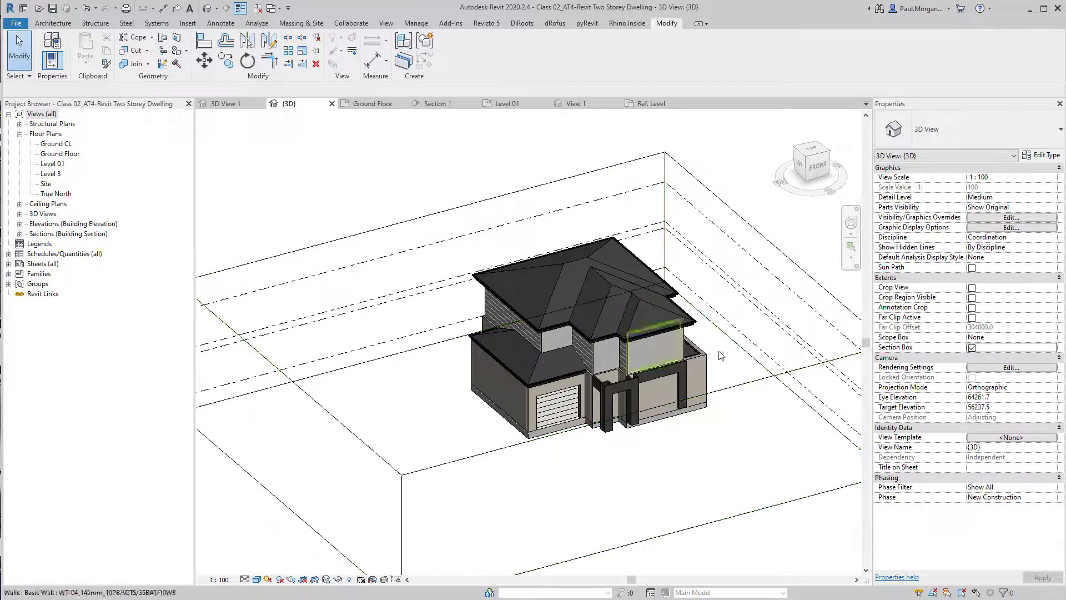
{"action": "left_click", "coordinate": [739, 388]}
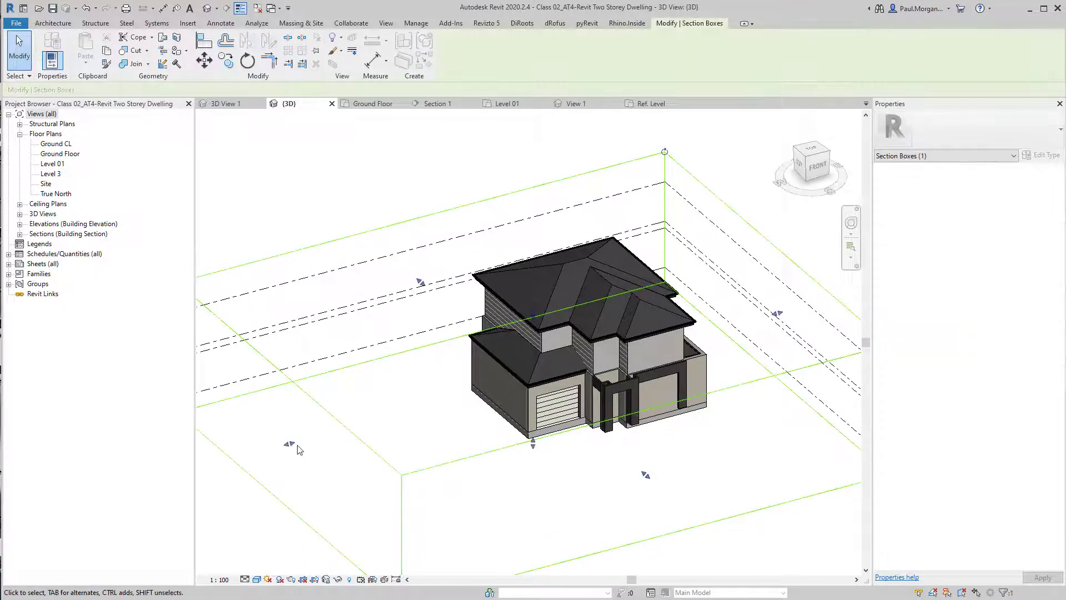
{"action": "left_click_drag", "start_coordinate": [296, 446], "coordinate": [590, 449]}
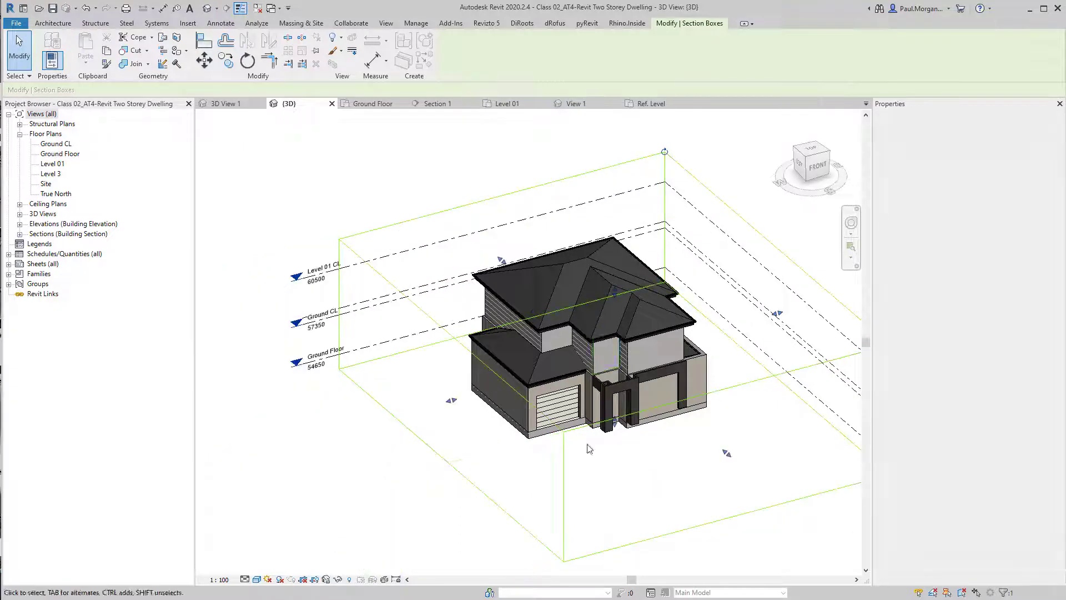
{"action": "middle_click_drag", "start_coordinate": [590, 448], "coordinate": [618, 403], "text": "shift"}
{"action": "left_click_drag", "start_coordinate": [614, 284], "coordinate": [605, 380]}
{"action": "middle_click_drag", "start_coordinate": [606, 380], "coordinate": [603, 402], "text": "shift"}
{"action": "scroll", "coordinate": [612, 379], "scroll_direction": "up", "scroll_amount": 4}
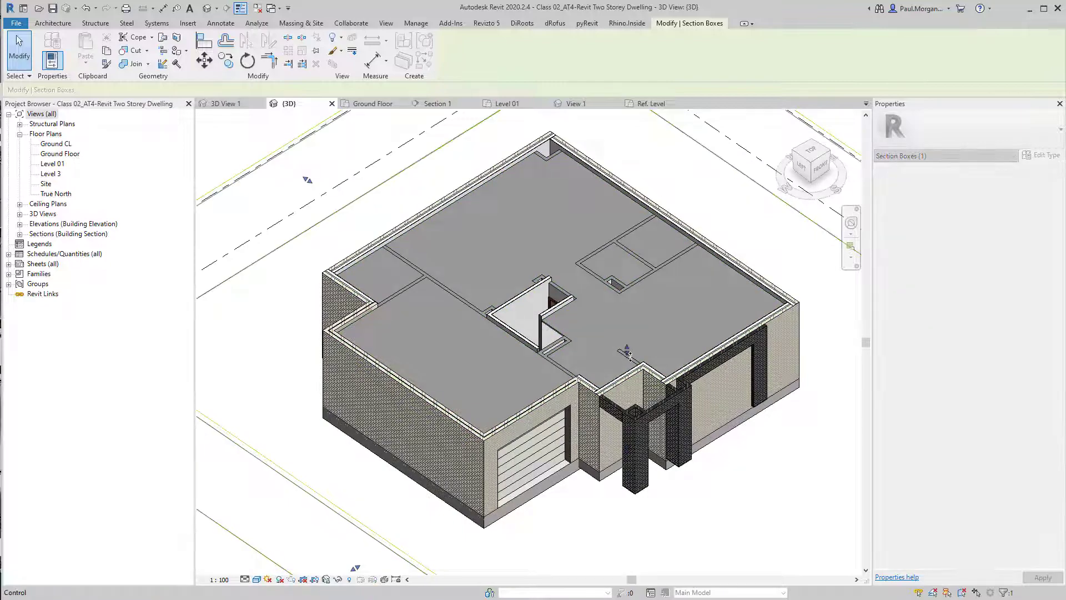
{"action": "left_click_drag", "start_coordinate": [629, 355], "coordinate": [629, 367]}
{"action": "scroll", "coordinate": [585, 312], "scroll_direction": "up", "scroll_amount": 2}
{"action": "scroll", "coordinate": [585, 312], "scroll_direction": "down", "scroll_amount": 3}
{"action": "middle_click_drag", "start_coordinate": [603, 369], "coordinate": [612, 411], "text": "shift"}
{"action": "middle_click_drag", "start_coordinate": [613, 318], "coordinate": [722, 363], "text": "shift"}
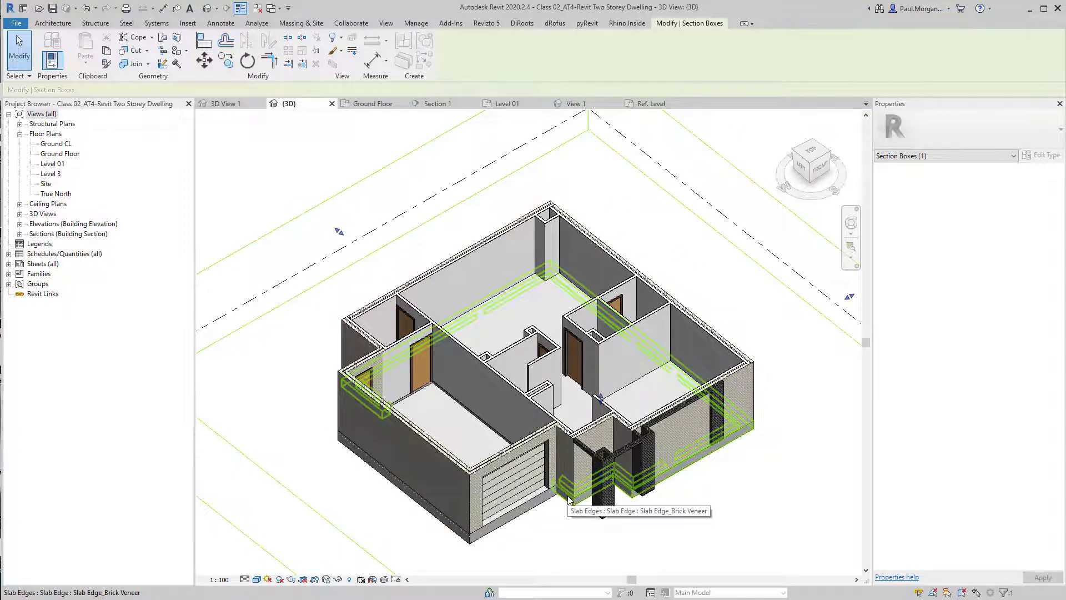
{"action": "scroll", "coordinate": [594, 396], "scroll_direction": "up", "scroll_amount": 3}
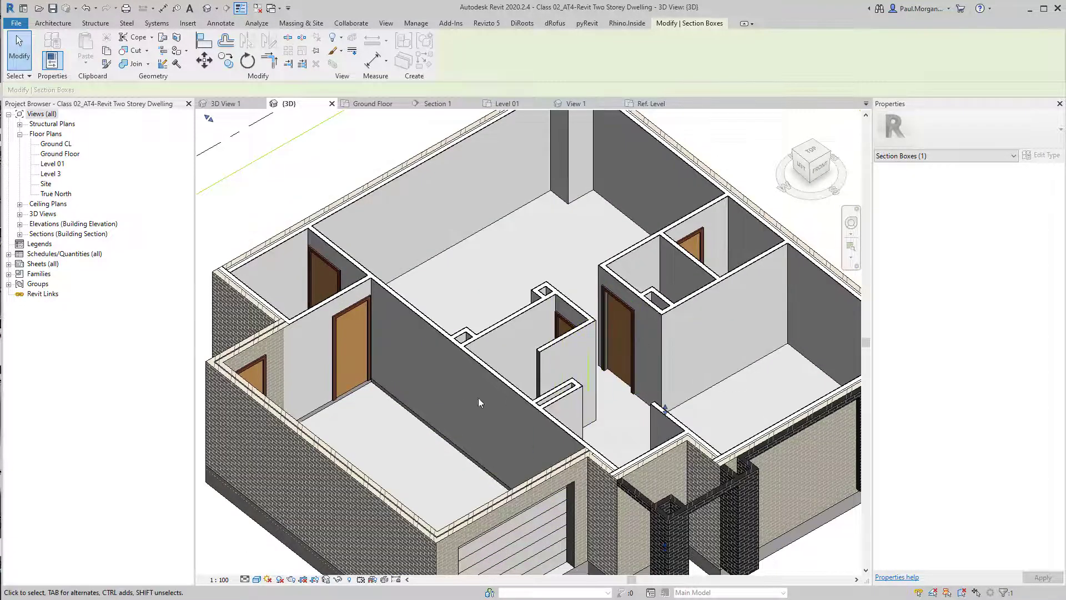
Inspect the interior ground floor doors in the sectioned 3D view
{"action": "left_click", "coordinate": [700, 240]}
{"action": "right_click", "coordinate": [721, 239]}
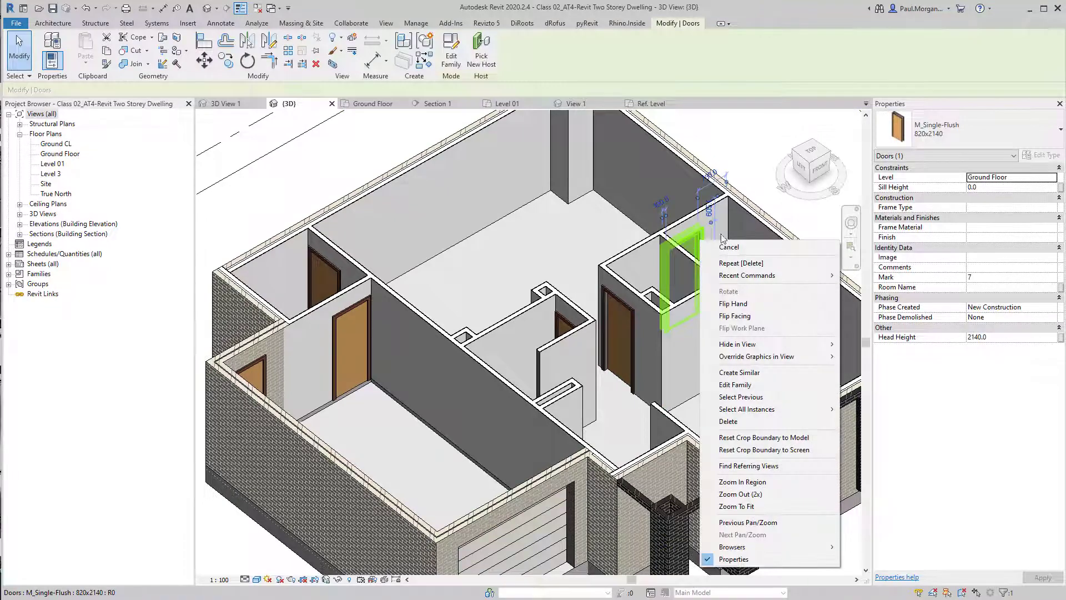
{"action": "key", "text": "Escape"}
{"action": "scroll", "coordinate": [631, 351], "scroll_direction": "up", "scroll_amount": 4}
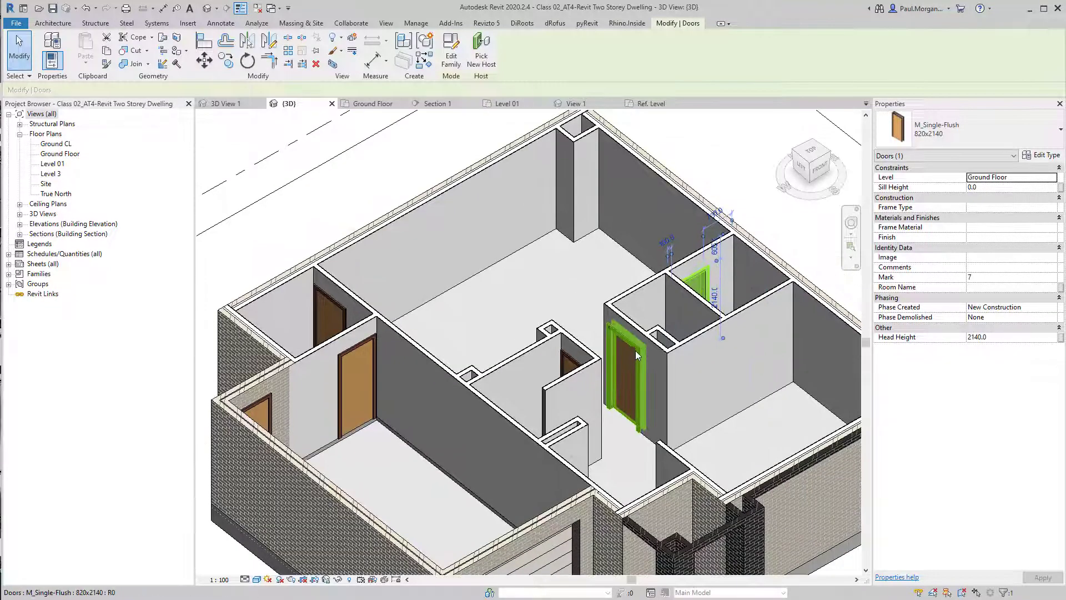
{"action": "left_click", "coordinate": [630, 351]}
{"action": "scroll", "coordinate": [627, 344], "scroll_direction": "up", "scroll_amount": 5}
{"action": "key", "text": "Escape"}
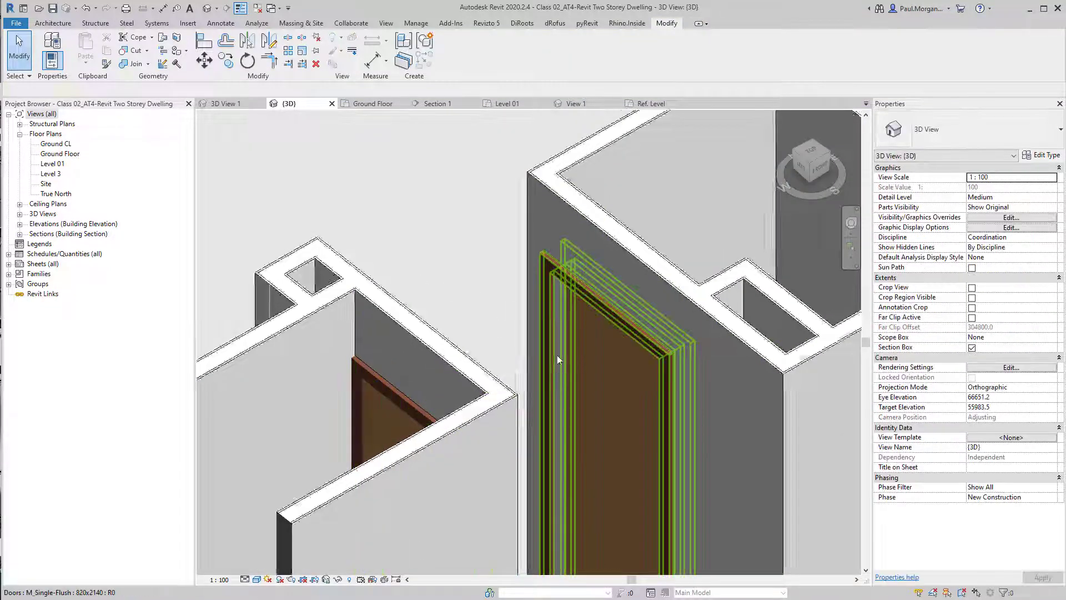
{"action": "scroll", "coordinate": [641, 478], "scroll_direction": "down", "scroll_amount": 2}
{"action": "middle_click_drag", "start_coordinate": [641, 478], "coordinate": [609, 407]}
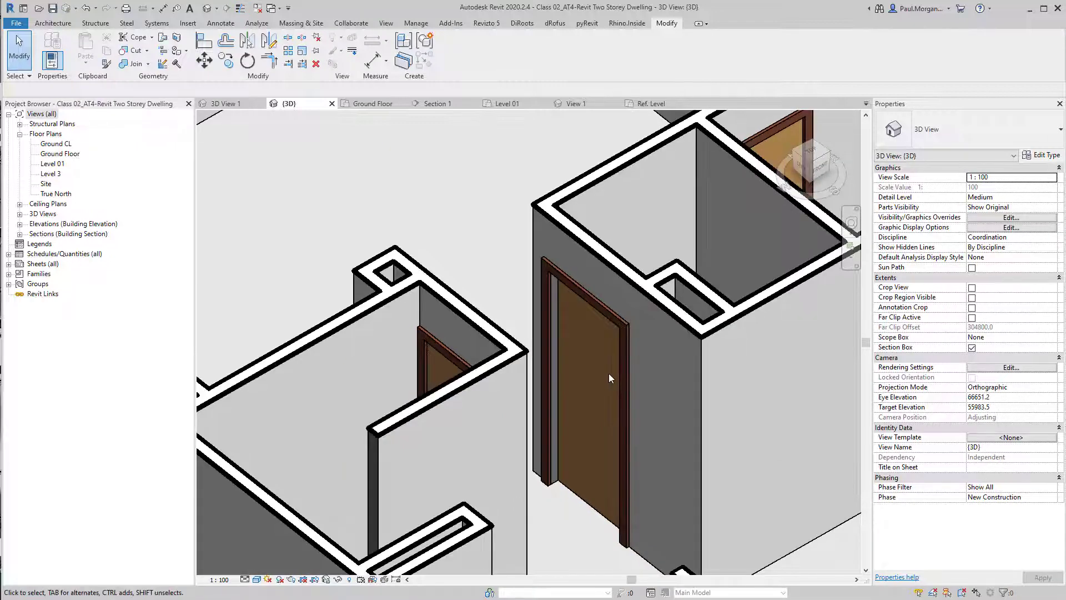
Load the Single - Steel Frame (AUS) door family and place an 820 door in the ground floor room wall
{"action": "key", "text": "t"}
{"action": "key", "text": "l"}
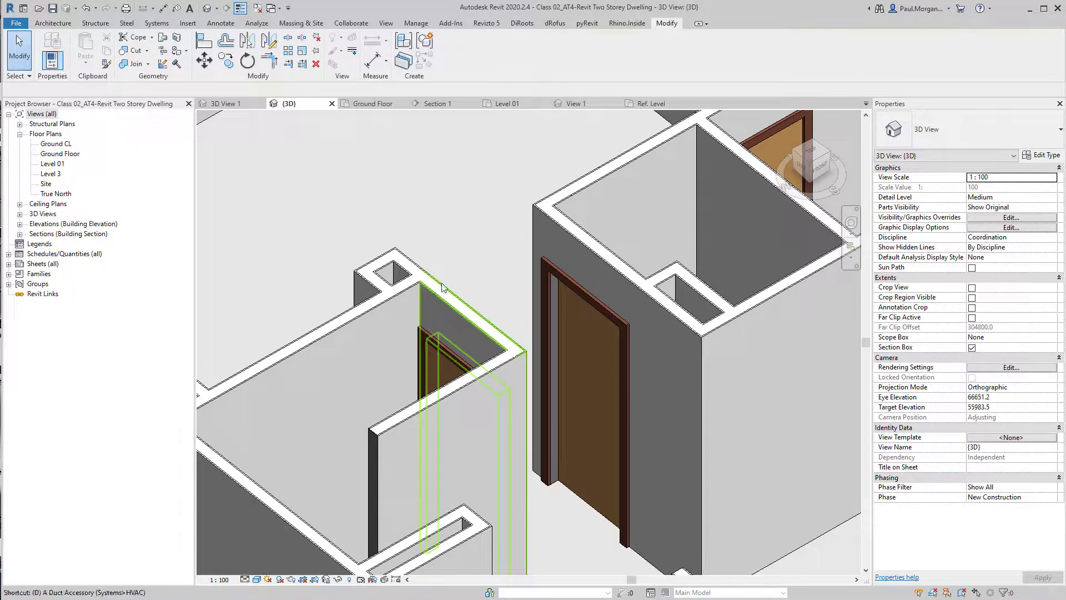
{"action": "key", "text": "r"}
{"action": "left_click", "coordinate": [460, 55]}
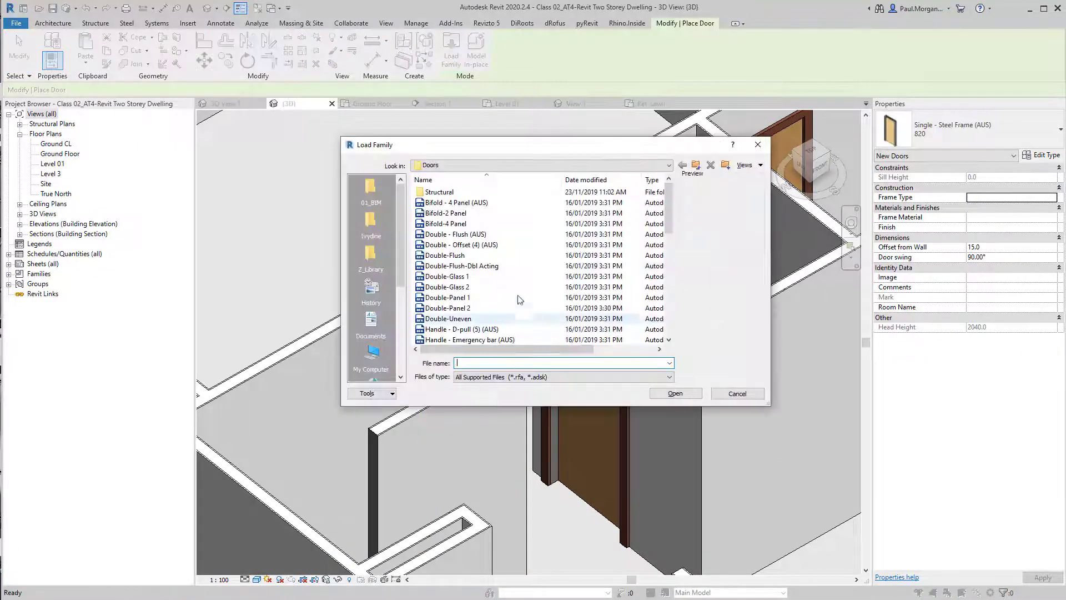
{"action": "scroll", "coordinate": [482, 257], "scroll_direction": "down", "scroll_amount": 5}
{"action": "left_click", "coordinate": [483, 267]}
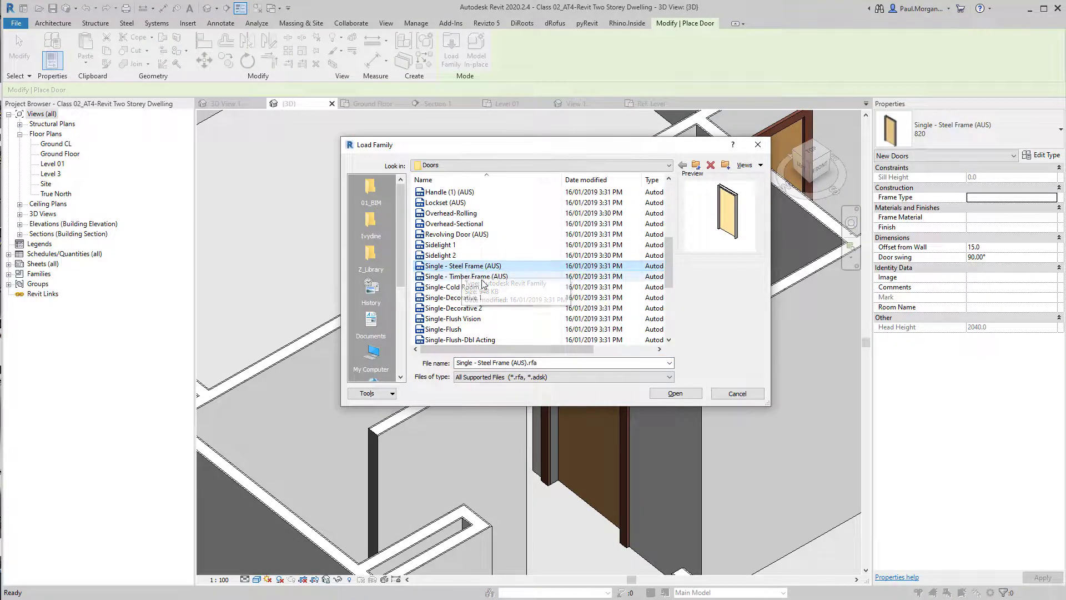
{"action": "left_click", "coordinate": [480, 277]}
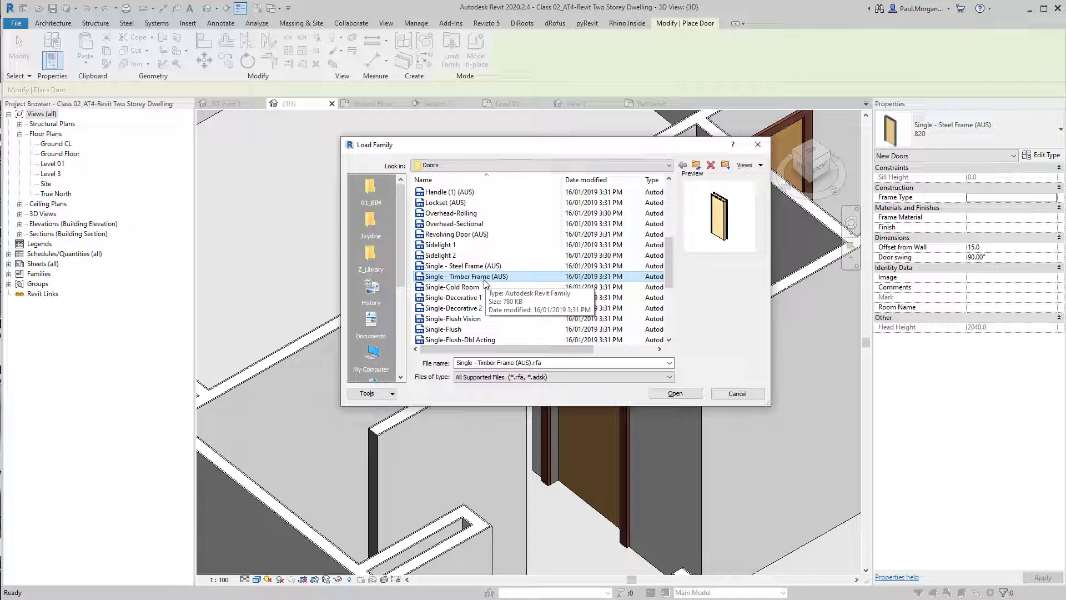
{"action": "left_click", "coordinate": [502, 269]}
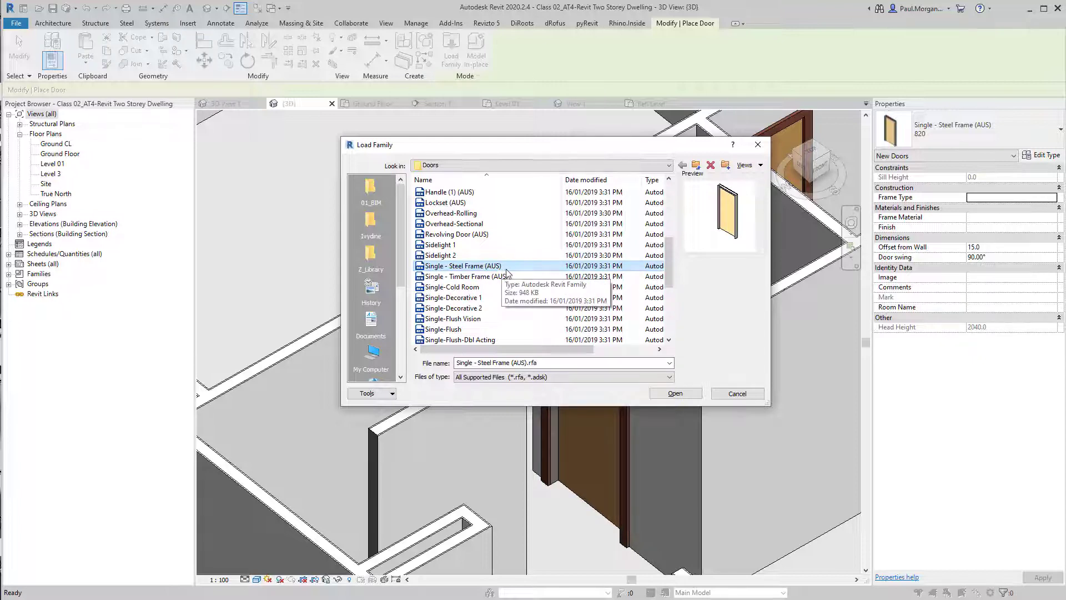
{"action": "left_click", "coordinate": [678, 392]}
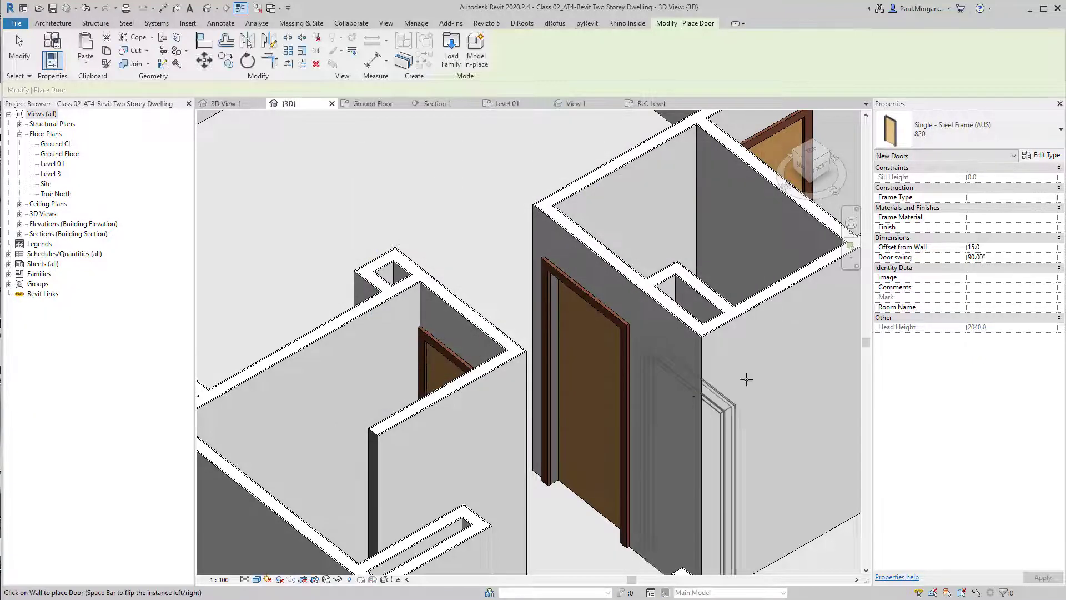
{"action": "left_click", "coordinate": [781, 352]}
{"action": "key", "text": "Escape"}
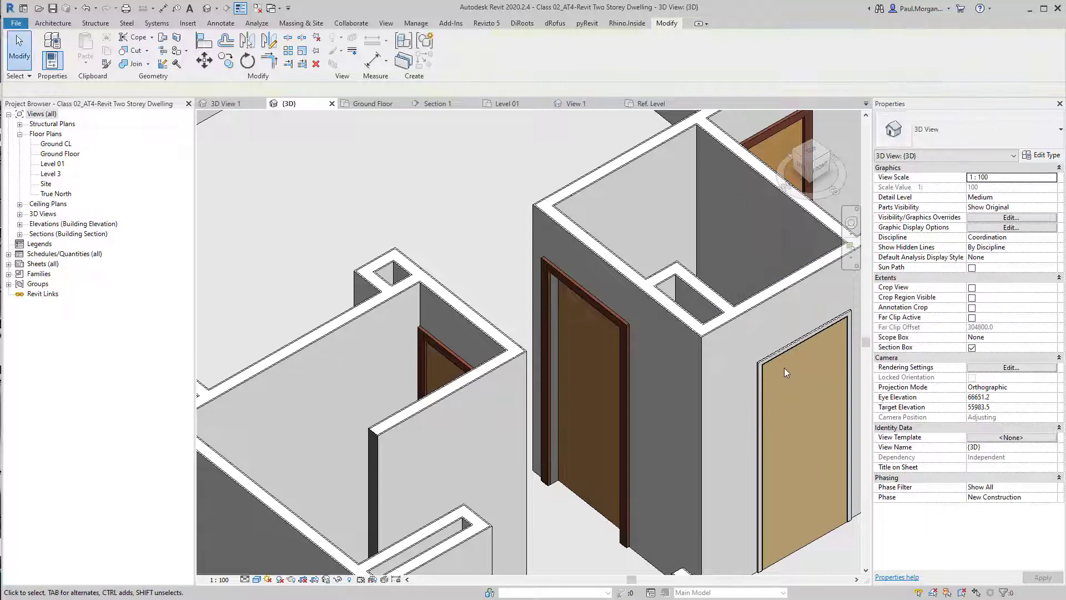
Select all M_Single-Flush 820x2140 doors in the project and change them to Single - Steel Frame (AUS) 820
{"action": "middle_click_drag", "start_coordinate": [784, 368], "coordinate": [589, 392]}
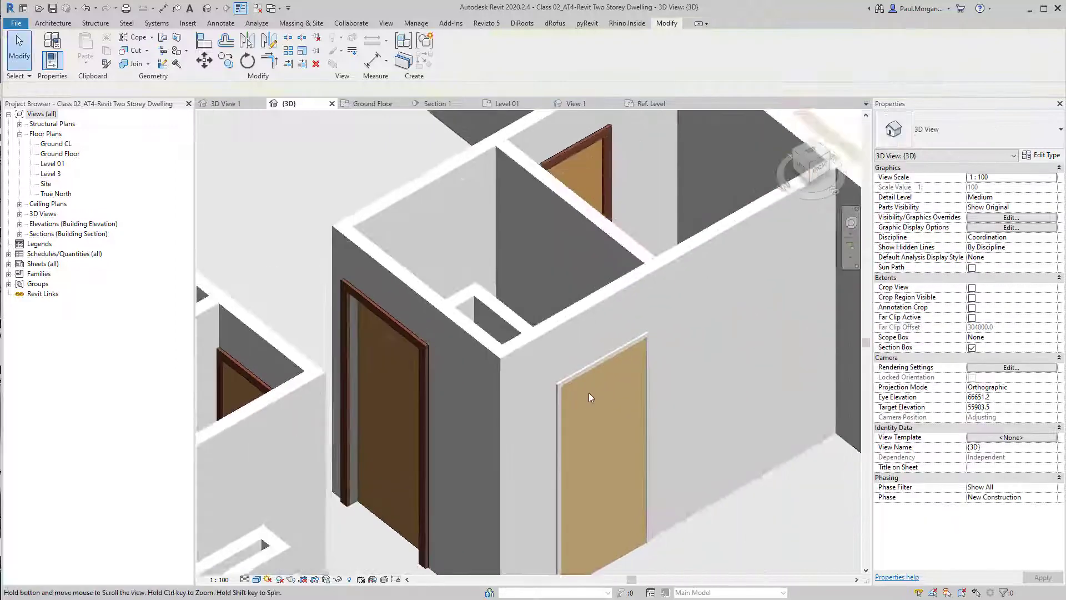
{"action": "left_click", "coordinate": [592, 145]}
{"action": "right_click", "coordinate": [593, 146]}
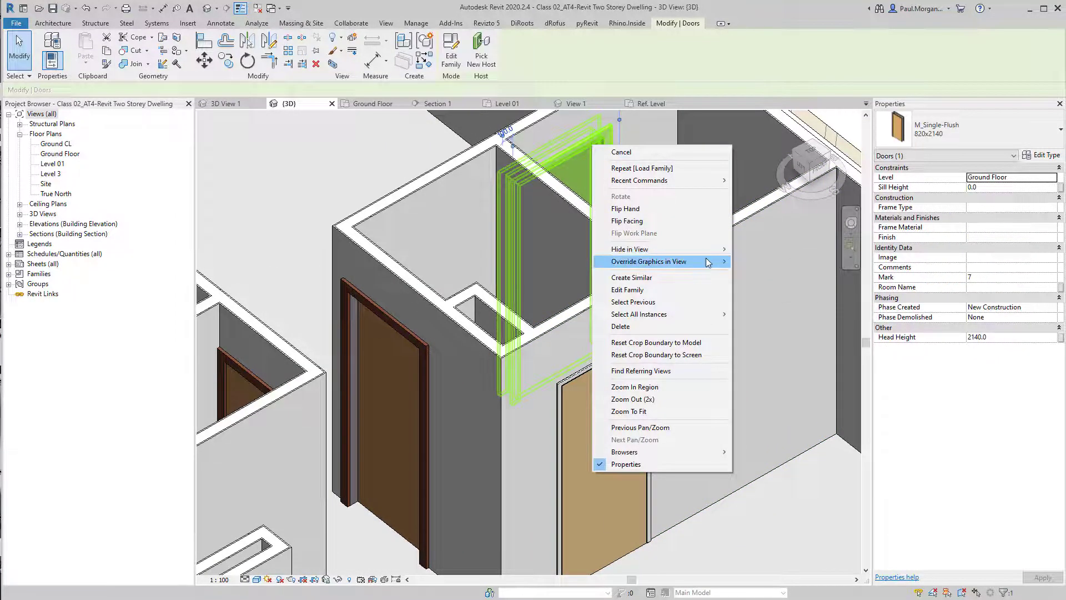
{"action": "mouse_move", "coordinate": [722, 315]}
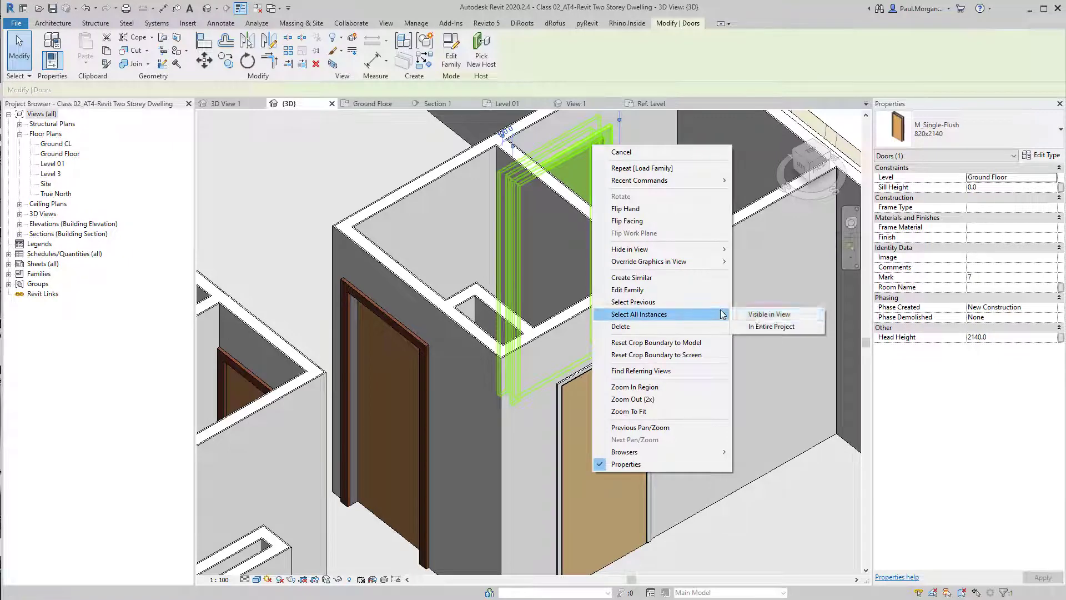
{"action": "left_click", "coordinate": [768, 327]}
{"action": "left_click", "coordinate": [975, 134]}
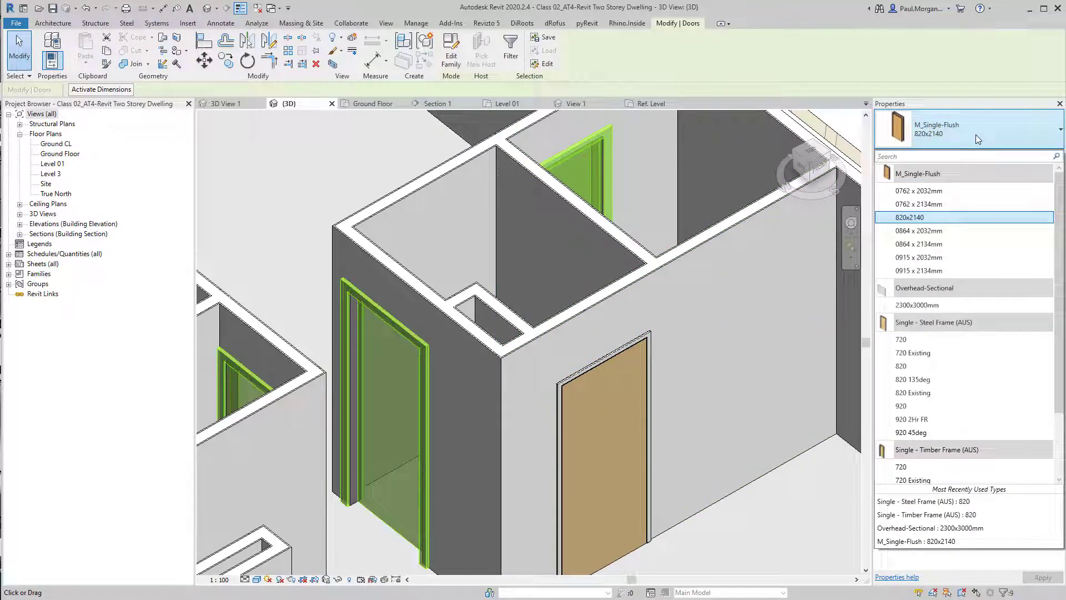
{"action": "left_click", "coordinate": [957, 366]}
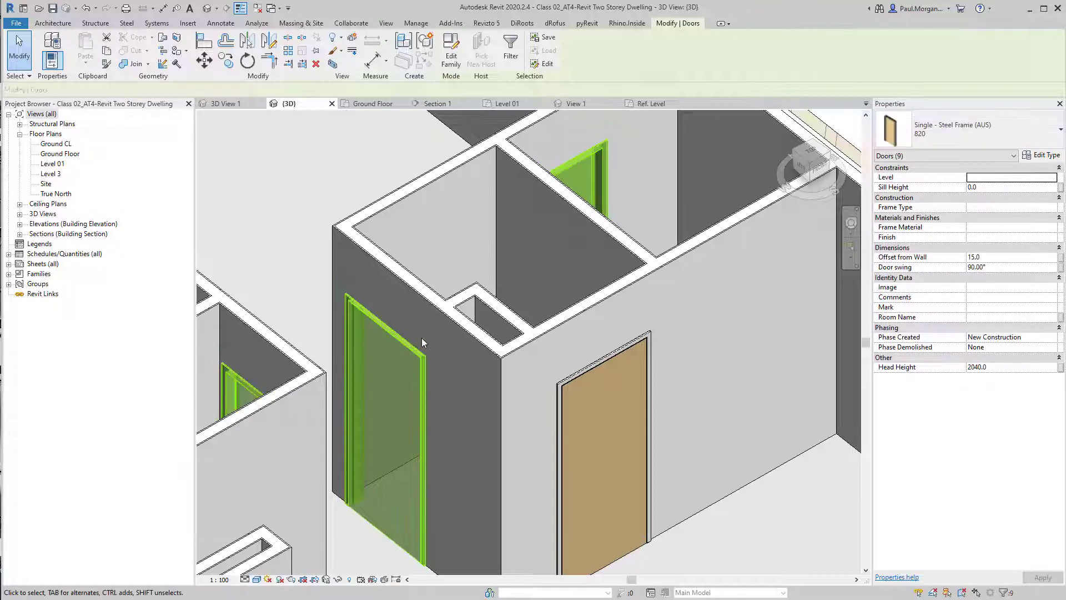
{"action": "left_click", "coordinate": [593, 369]}
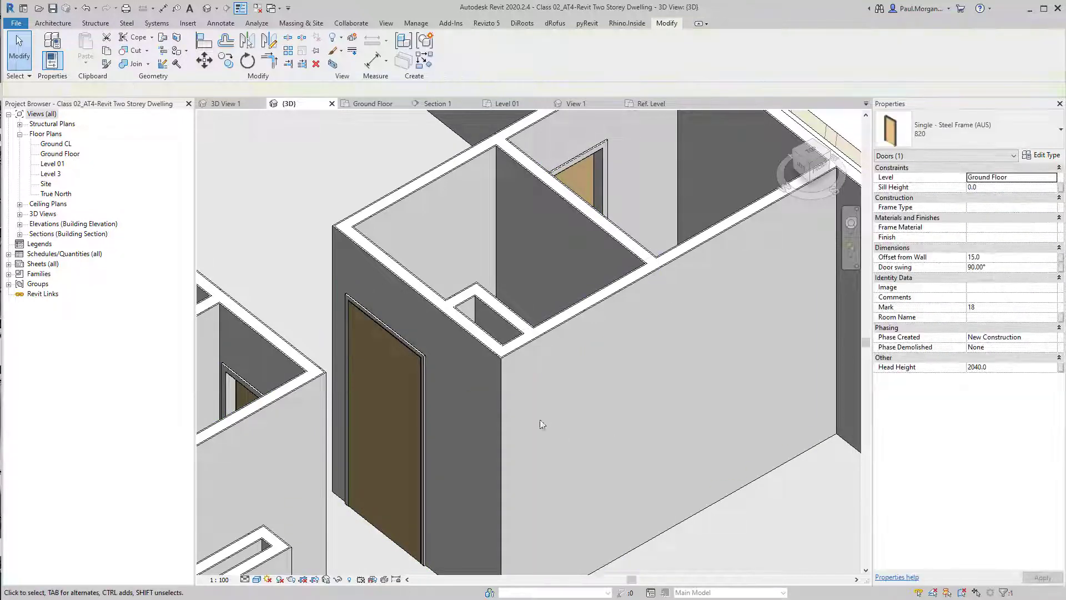
Open the Ground Floor plan and flip the swing of the doors in the central hallway walls
{"action": "middle_click_drag", "start_coordinate": [375, 387], "coordinate": [491, 374]}
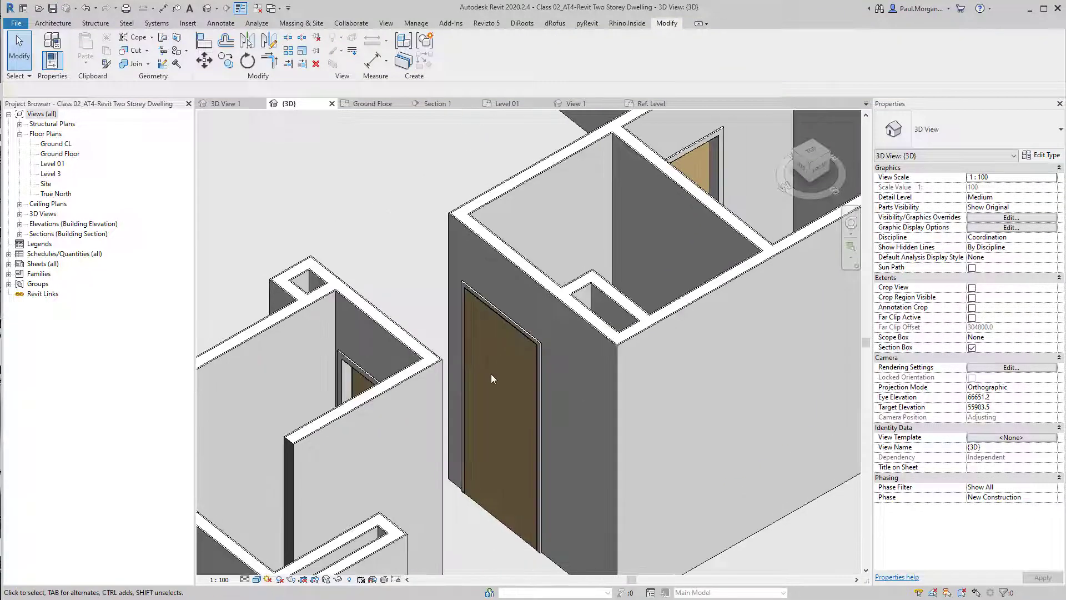
{"action": "double_click", "coordinate": [57, 153]}
{"action": "scroll", "coordinate": [584, 269], "scroll_direction": "up", "scroll_amount": 5}
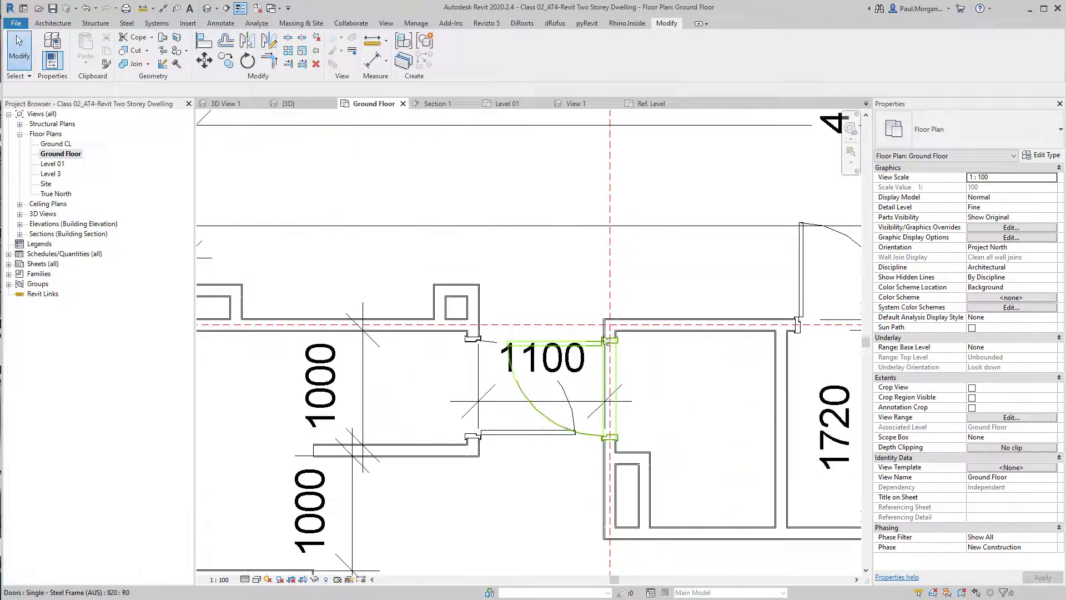
{"action": "left_click", "coordinate": [593, 350]}
{"action": "key", "text": "space"}
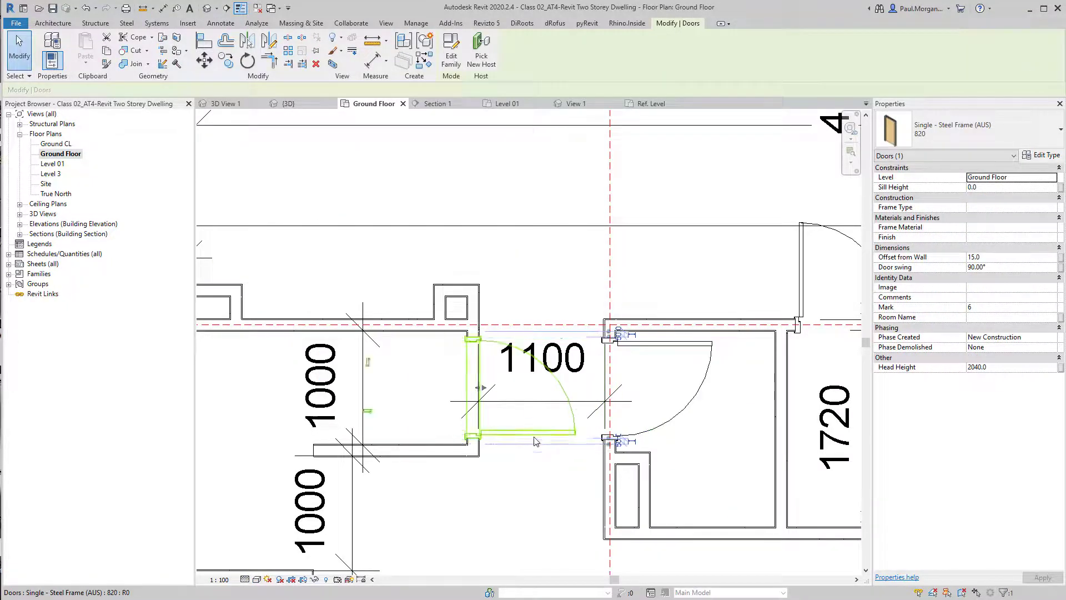
{"action": "key", "text": "space"}
{"action": "left_click", "coordinate": [798, 289]}
{"action": "scroll", "coordinate": [798, 289], "scroll_direction": "down", "scroll_amount": 5}
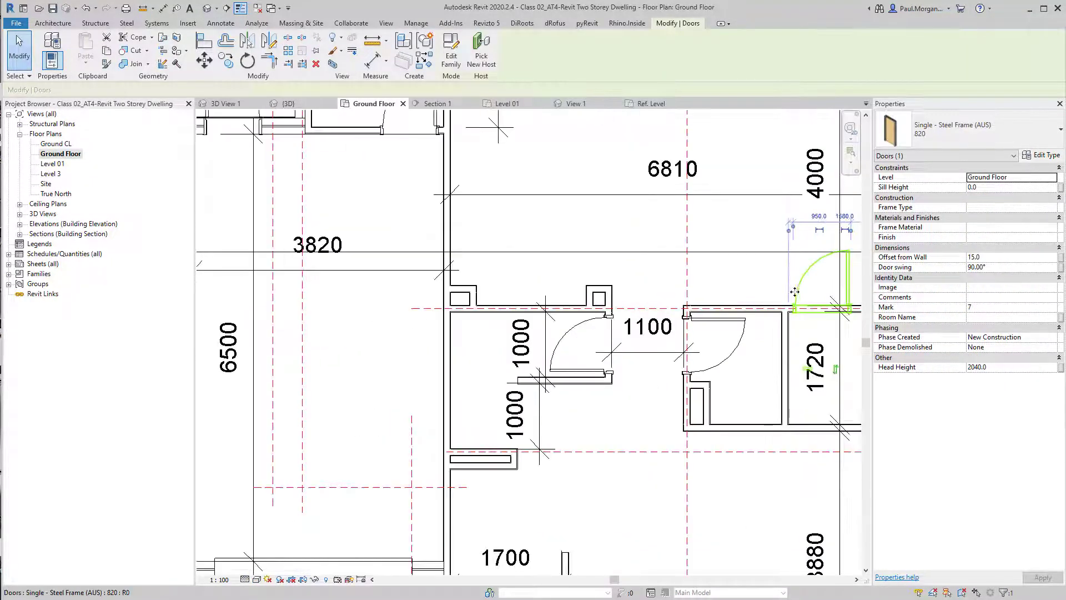
{"action": "scroll", "coordinate": [599, 168], "scroll_direction": "up", "scroll_amount": 3}
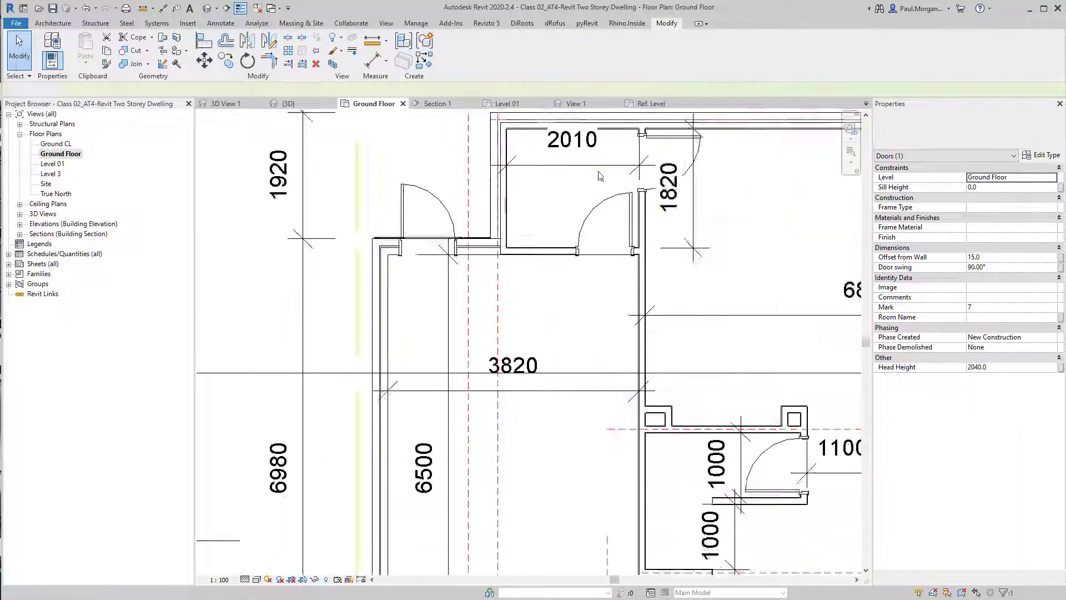
{"action": "key", "text": "Escape"}
Flip the swing of the doors into the top-left room near the 2010 dimension
{"action": "left_click", "coordinate": [699, 138]}
{"action": "key", "text": "space"}
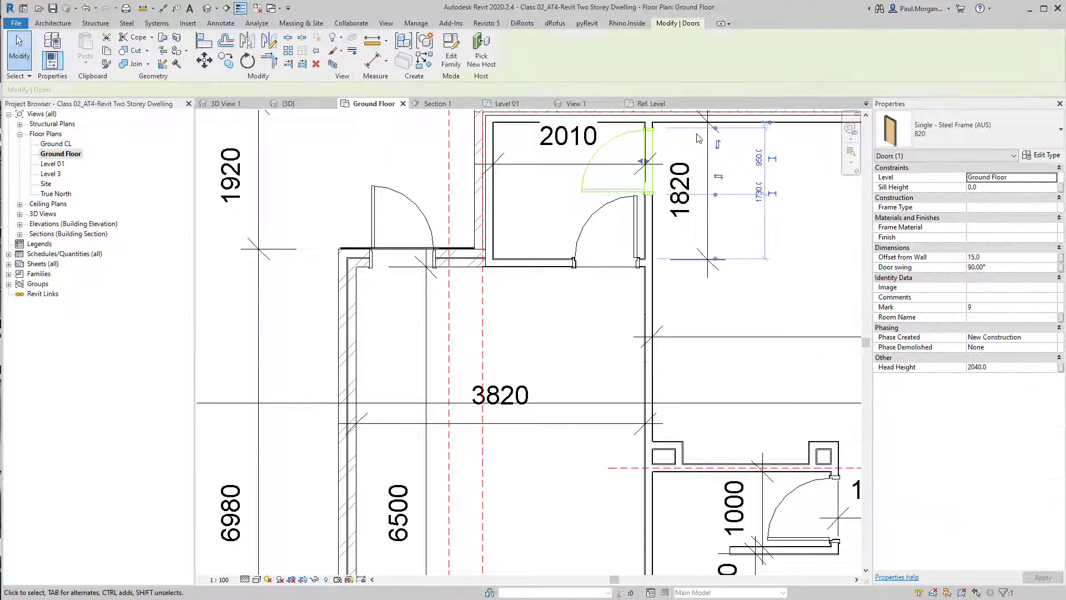
{"action": "left_click", "coordinate": [632, 201]}
{"action": "key", "text": "space"}
{"action": "key", "text": "space"}
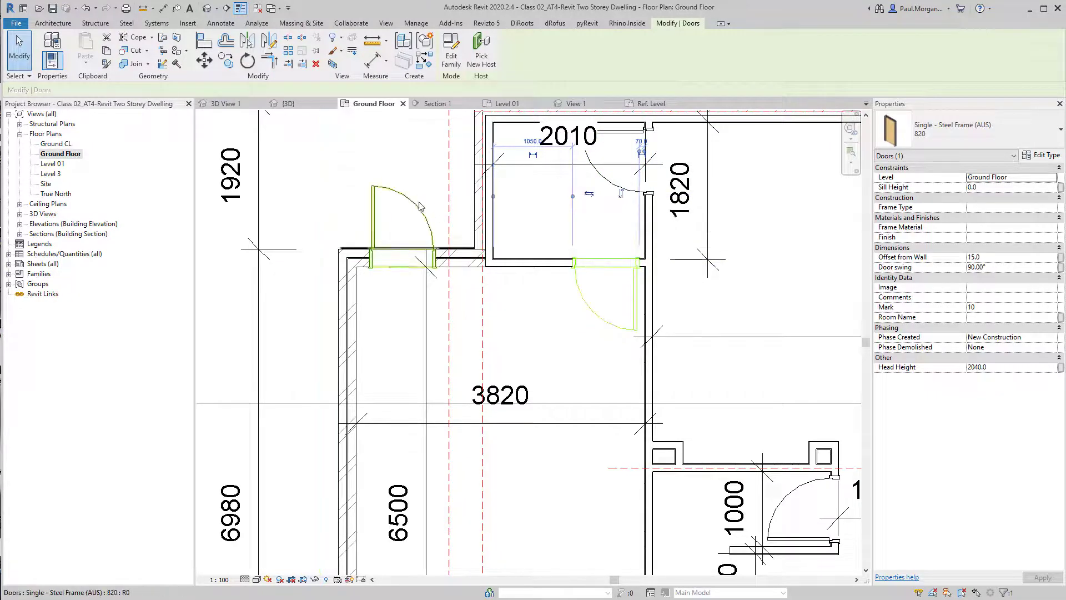
{"action": "scroll", "coordinate": [499, 293], "scroll_direction": "down", "scroll_amount": 3}
{"action": "middle_click_drag", "start_coordinate": [542, 289], "coordinate": [432, 238]}
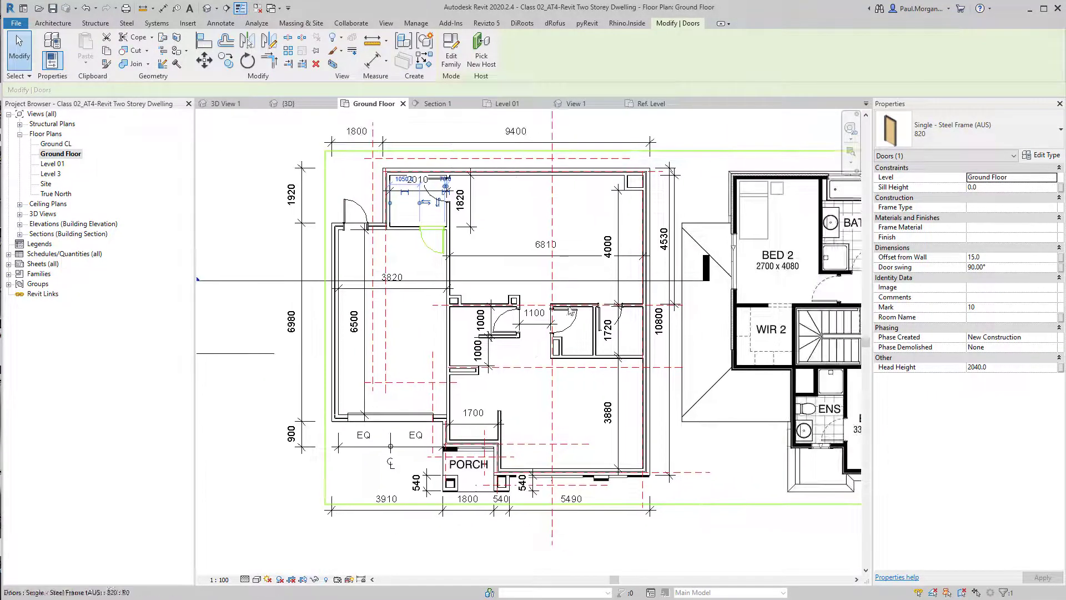
{"action": "middle_click_drag", "start_coordinate": [683, 301], "coordinate": [646, 342]}
{"action": "key", "text": "Escape"}
{"action": "scroll", "coordinate": [541, 355], "scroll_direction": "up", "scroll_amount": 4}
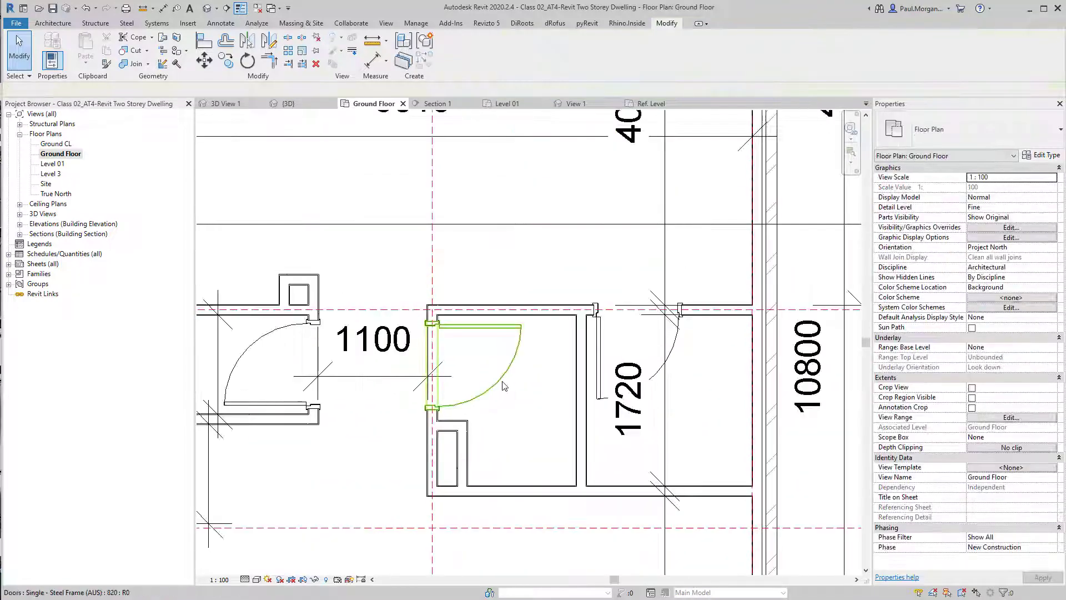
Review the door swings and door types around the central hallway in the Ground Floor plan
{"action": "left_click", "coordinate": [502, 383]}
{"action": "middle_click_drag", "start_coordinate": [529, 394], "coordinate": [572, 387]}
{"action": "key", "text": "Escape"}
{"action": "scroll", "coordinate": [380, 342], "scroll_direction": "up", "scroll_amount": 3}
{"action": "middle_click_drag", "start_coordinate": [381, 342], "coordinate": [515, 327]}
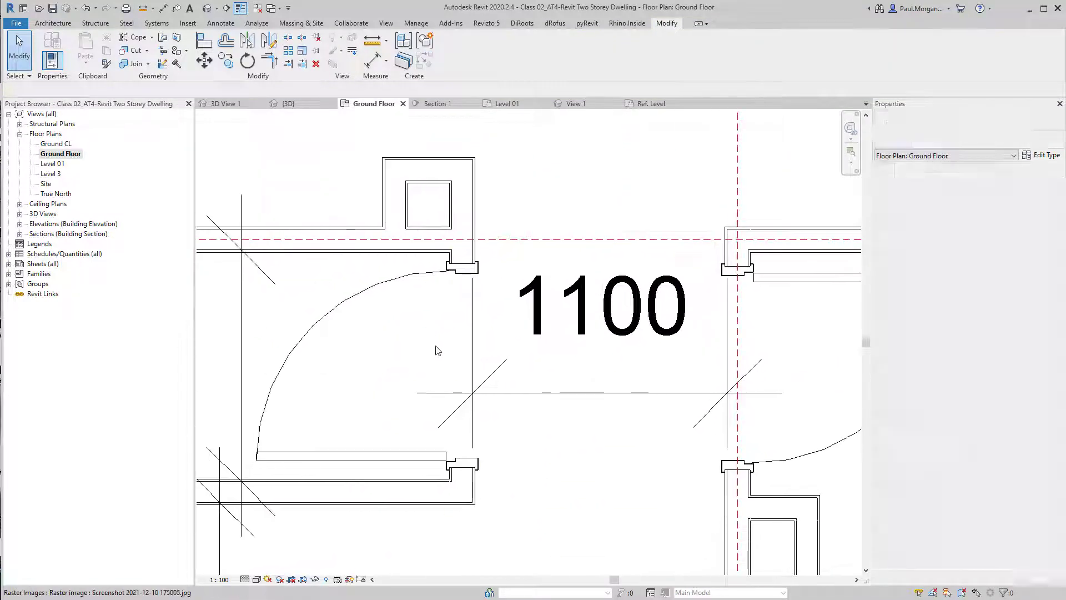
{"action": "middle_click_drag", "start_coordinate": [445, 341], "coordinate": [504, 316]}
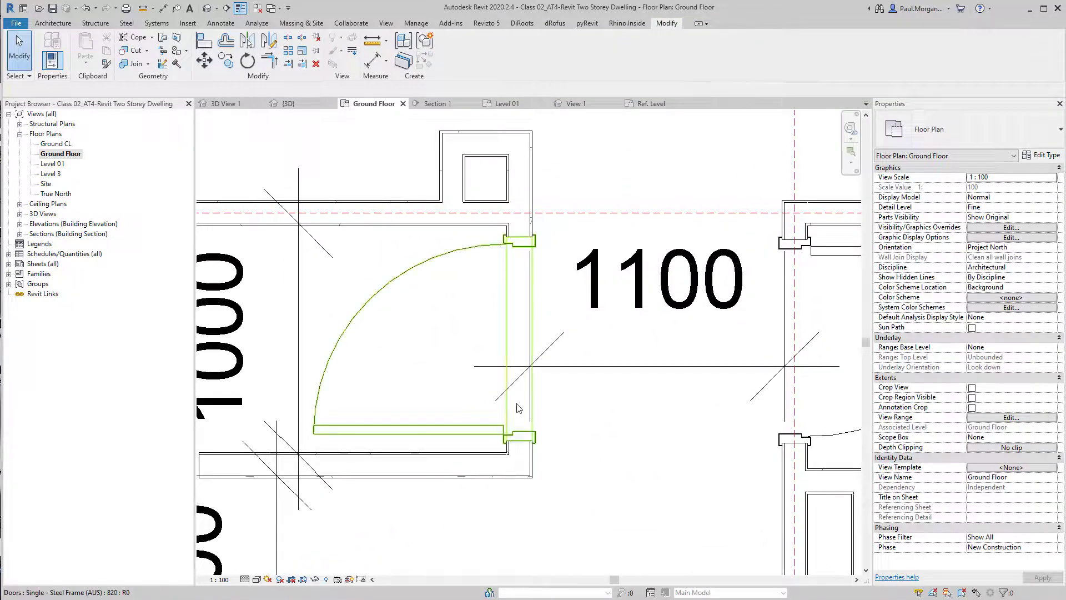
{"action": "scroll", "coordinate": [519, 408], "scroll_direction": "up", "scroll_amount": 2}
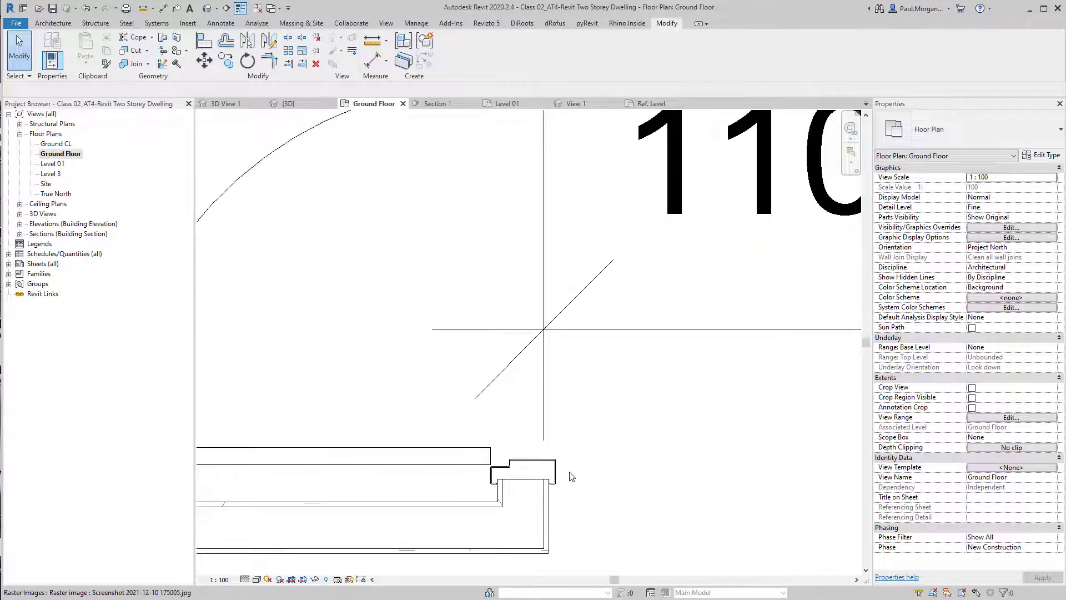
{"action": "scroll", "coordinate": [570, 466], "scroll_direction": "down", "scroll_amount": 3}
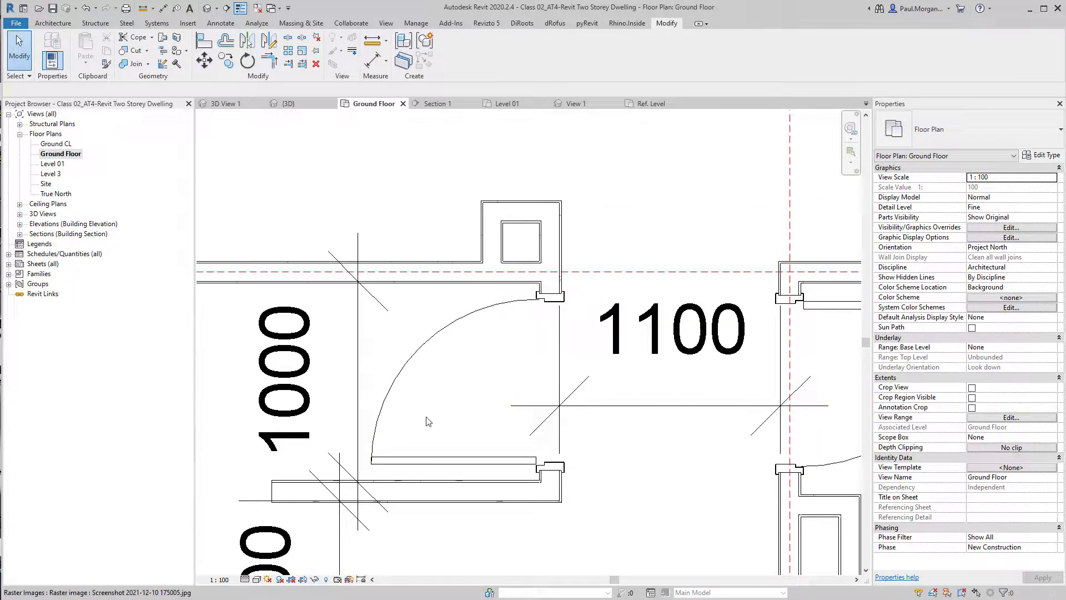
{"action": "left_click", "coordinate": [738, 363]}
{"action": "scroll", "coordinate": [737, 365], "scroll_direction": "down", "scroll_amount": 1}
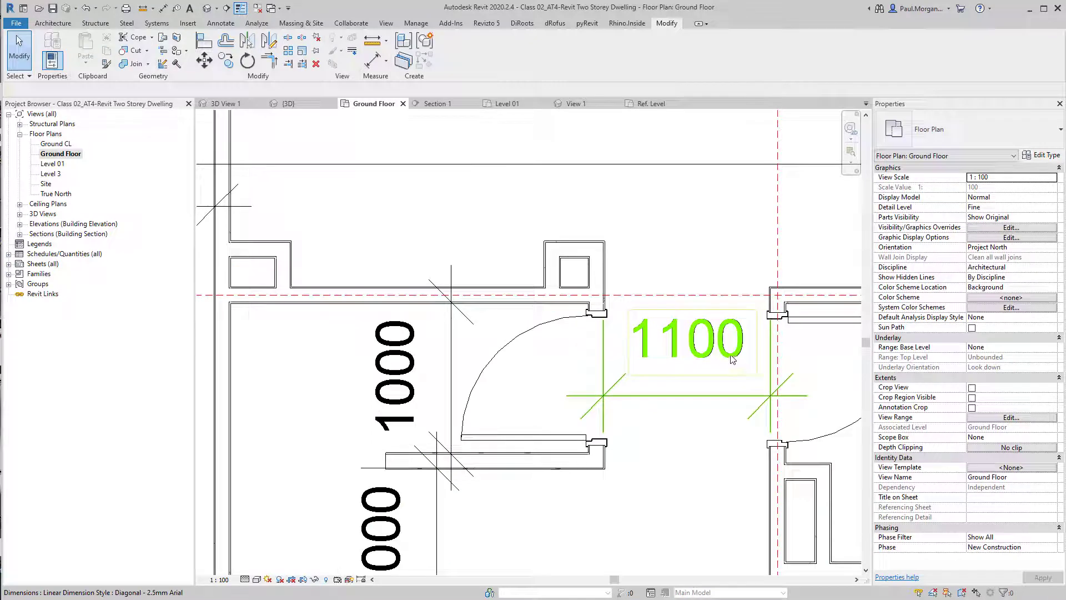
{"action": "scroll", "coordinate": [735, 349], "scroll_direction": "down", "scroll_amount": 2}
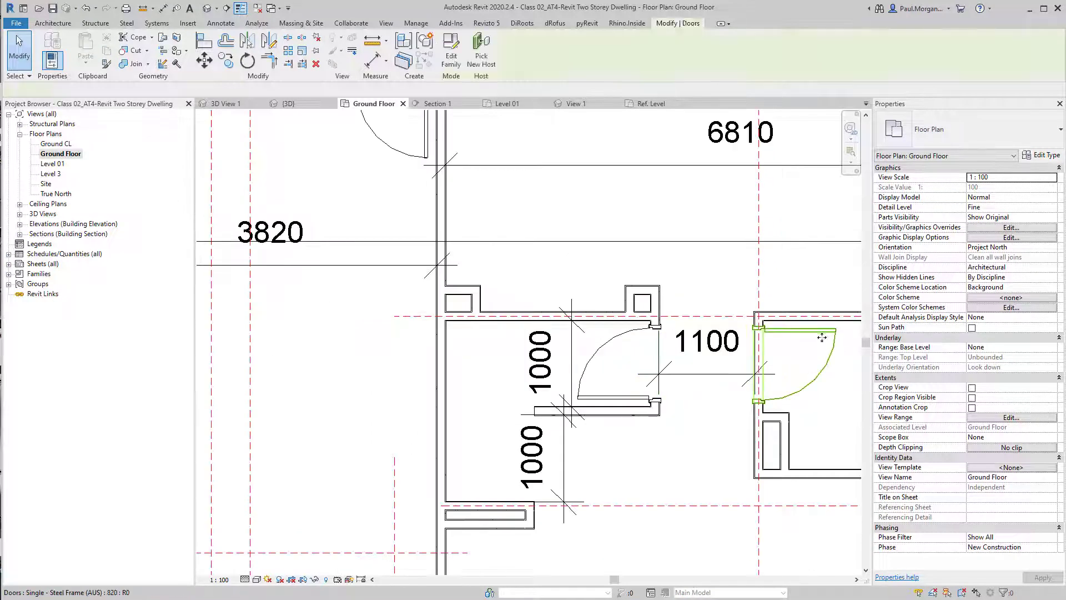
{"action": "middle_click_drag", "start_coordinate": [822, 337], "coordinate": [766, 340]}
{"action": "left_click", "coordinate": [961, 132]}
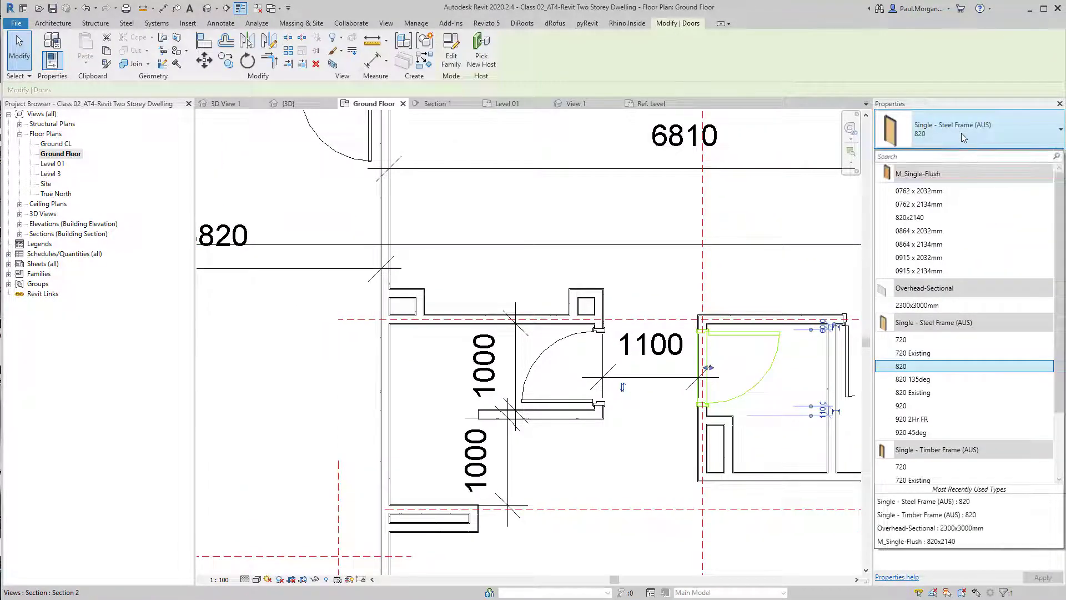
{"action": "scroll", "coordinate": [663, 277], "scroll_direction": "down", "scroll_amount": 2}
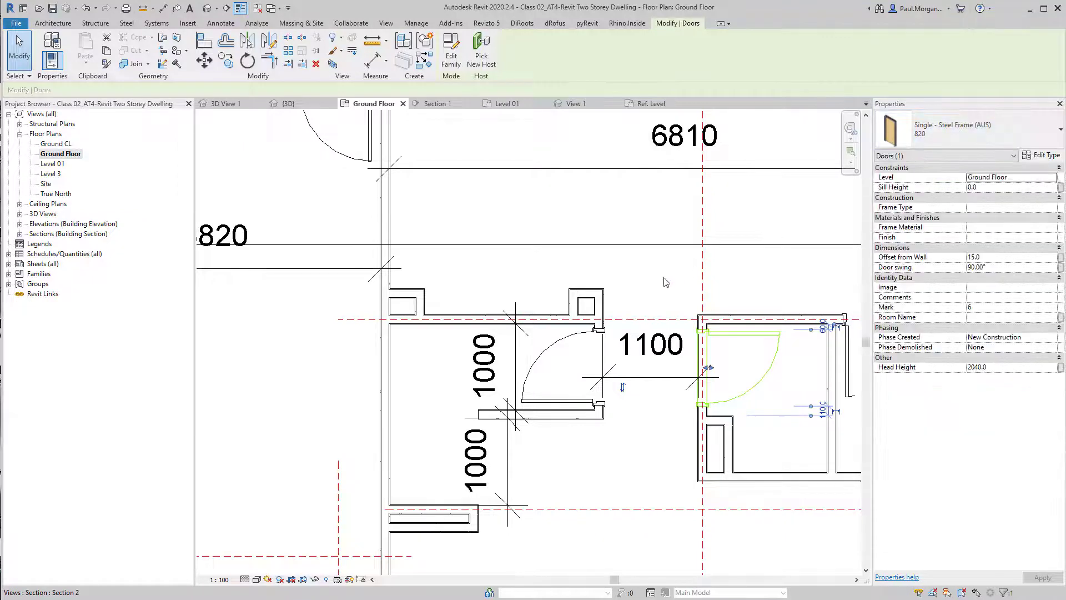
{"action": "scroll", "coordinate": [674, 321], "scroll_direction": "down", "scroll_amount": 1}
{"action": "key", "text": "Escape"}
{"action": "scroll", "coordinate": [576, 380], "scroll_direction": "down", "scroll_amount": 2}
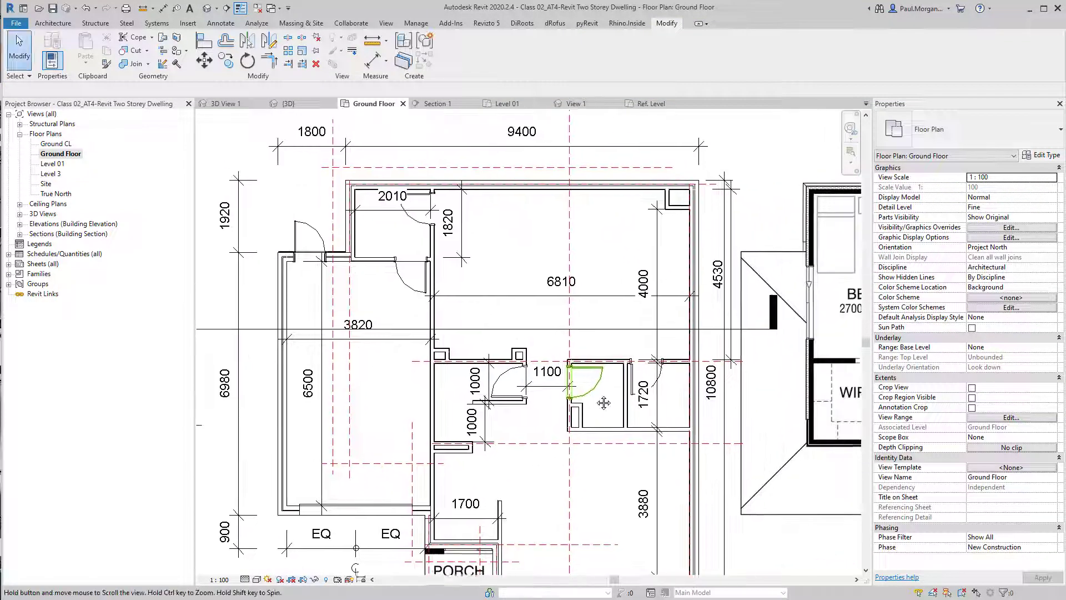
{"action": "scroll", "coordinate": [597, 386], "scroll_direction": "down", "scroll_amount": 3}
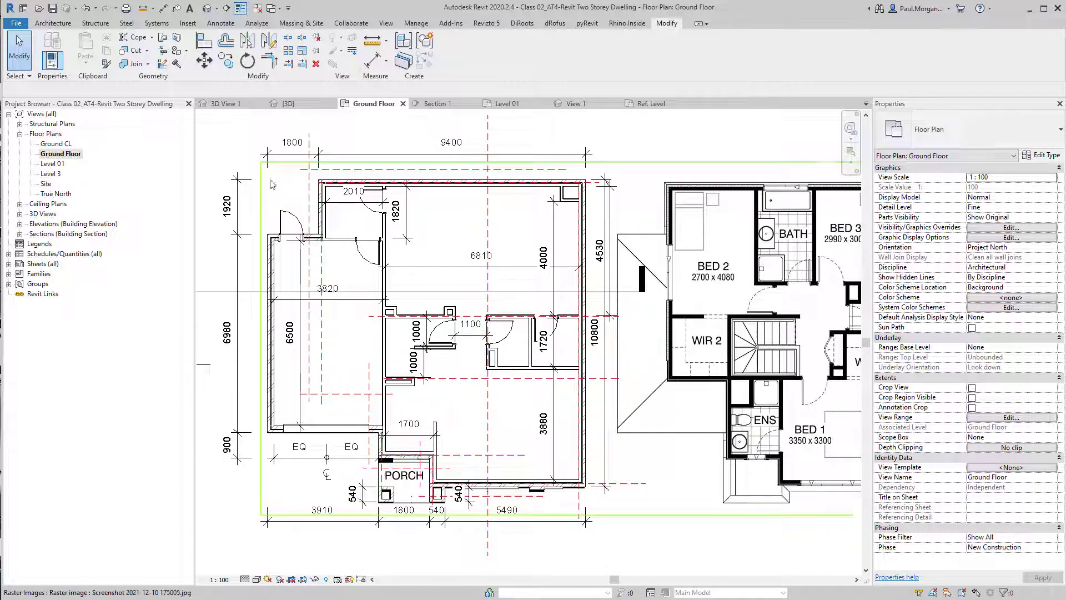
Inspect the swapped steel-frame doors and the garage door in the 3D view
{"action": "left_click", "coordinate": [206, 8]}
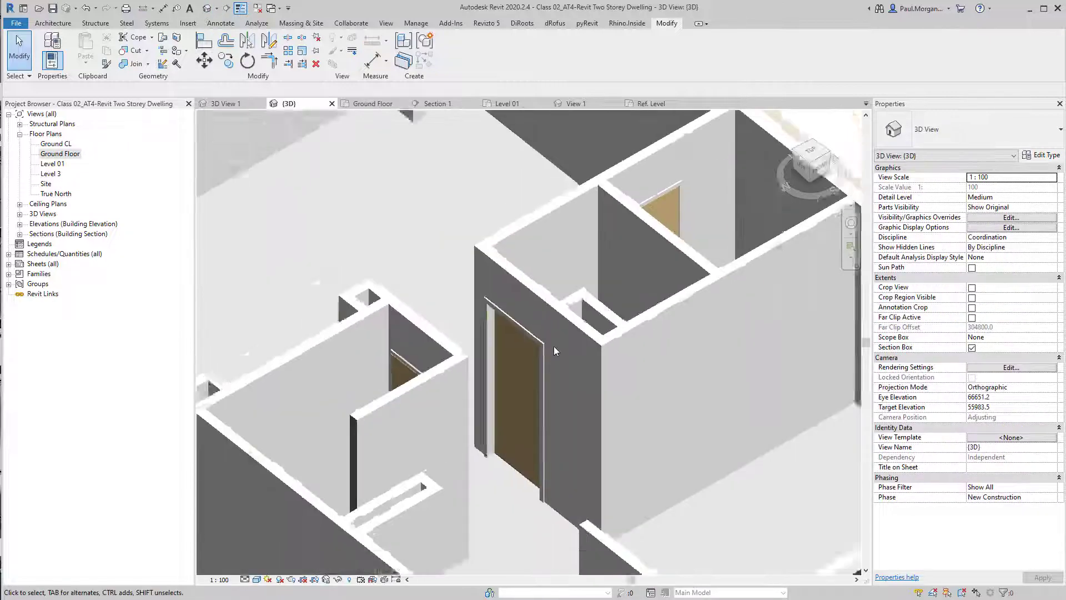
{"action": "scroll", "coordinate": [555, 346], "scroll_direction": "down", "scroll_amount": 5}
{"action": "middle_click_drag", "start_coordinate": [558, 366], "coordinate": [517, 397], "text": "shift"}
{"action": "scroll", "coordinate": [517, 397], "scroll_direction": "up", "scroll_amount": 8}
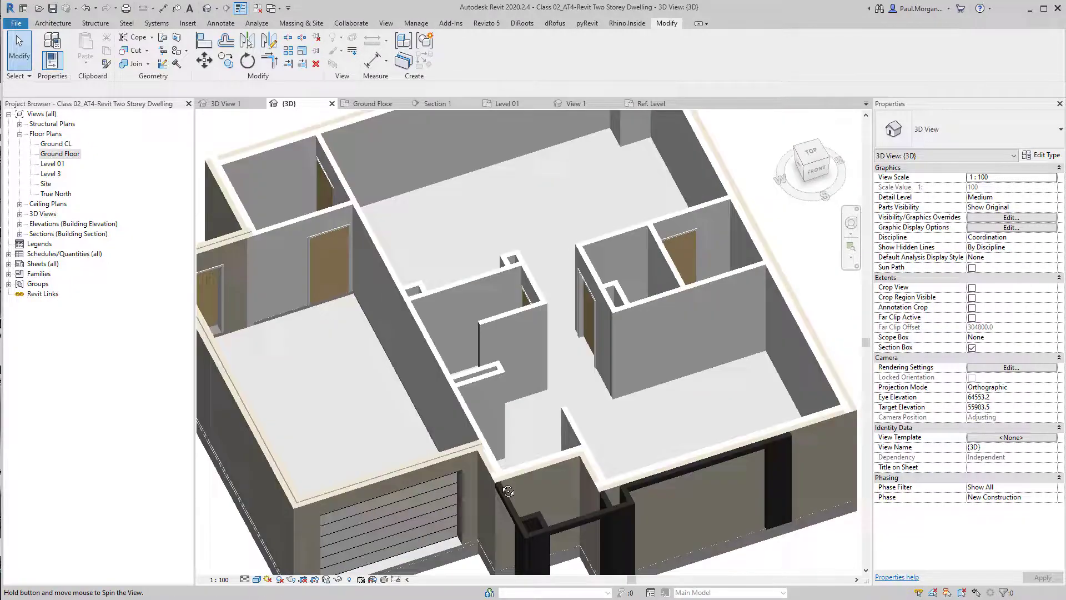
{"action": "middle_click_drag", "start_coordinate": [509, 490], "coordinate": [536, 435], "text": "shift"}
{"action": "scroll", "coordinate": [534, 306], "scroll_direction": "up", "scroll_amount": 4}
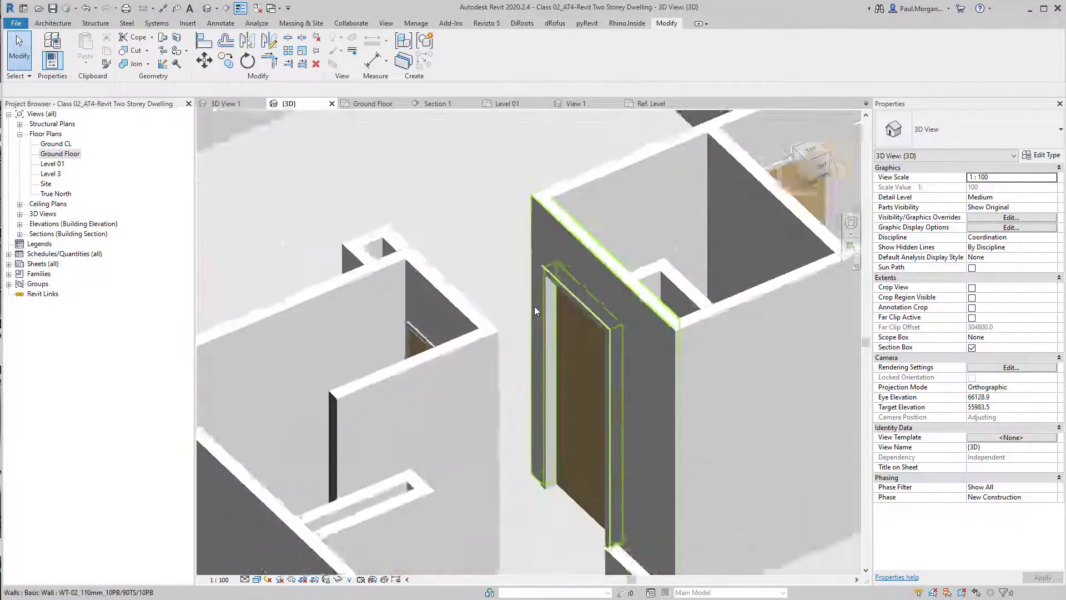
{"action": "scroll", "coordinate": [534, 305], "scroll_direction": "down", "scroll_amount": 4}
{"action": "scroll", "coordinate": [574, 378], "scroll_direction": "down", "scroll_amount": 5}
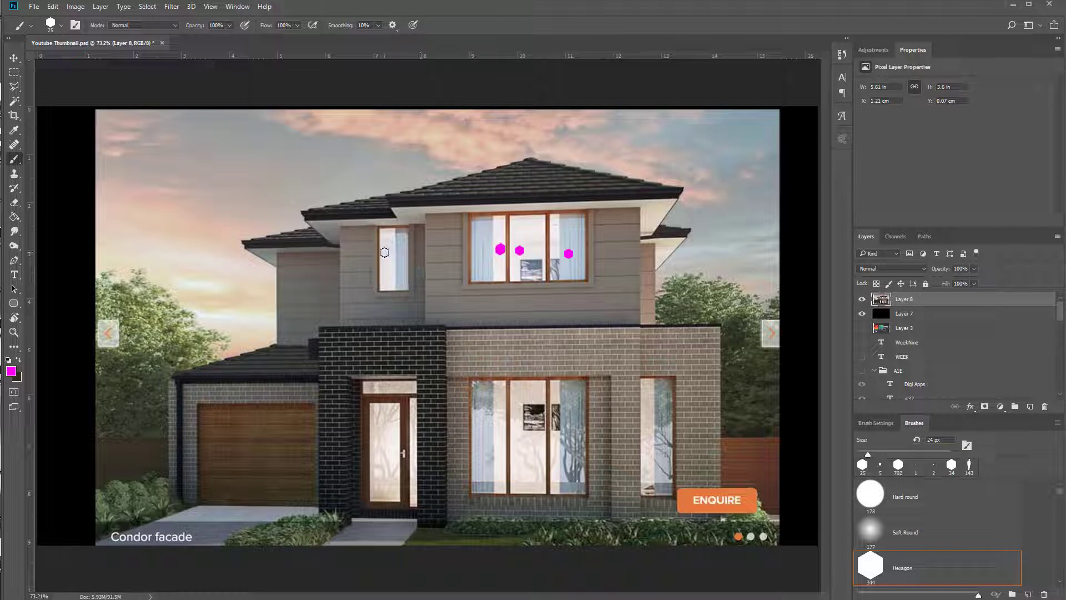
Switch to Photoshop and mark the Condor facade windows with magenta A and B labels using the brush
{"action": "left_click", "coordinate": [667, 417]}
{"action": "left_click_drag", "start_coordinate": [486, 496], "coordinate": [566, 505]}
{"action": "mouse_move", "coordinate": [609, 244]}
{"action": "left_mouse_down"}
{"action": "mouse_move", "coordinate": [611, 265]}
{"action": "mouse_move", "coordinate": [584, 279]}
{"action": "left_mouse_up"}
{"action": "mouse_move", "coordinate": [520, 409]}
{"action": "left_mouse_down"}
{"action": "mouse_move", "coordinate": [514, 434]}
{"action": "mouse_move", "coordinate": [540, 427]}
{"action": "left_mouse_up"}
{"action": "mouse_move", "coordinate": [658, 398]}
{"action": "left_mouse_down"}
{"action": "mouse_move", "coordinate": [672, 398]}
{"action": "mouse_move", "coordinate": [646, 426]}
{"action": "left_mouse_up"}
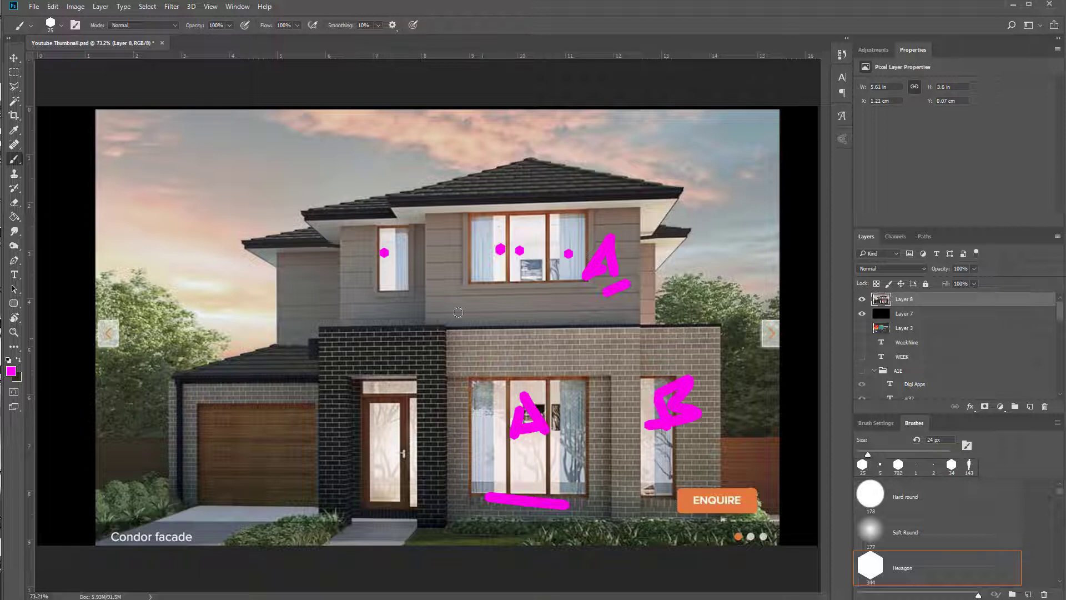
{"action": "mouse_move", "coordinate": [383, 241]}
{"action": "left_mouse_down"}
{"action": "mouse_move", "coordinate": [392, 274]}
{"action": "mouse_move", "coordinate": [429, 260]}
{"action": "mouse_move", "coordinate": [391, 275]}
{"action": "left_mouse_up"}
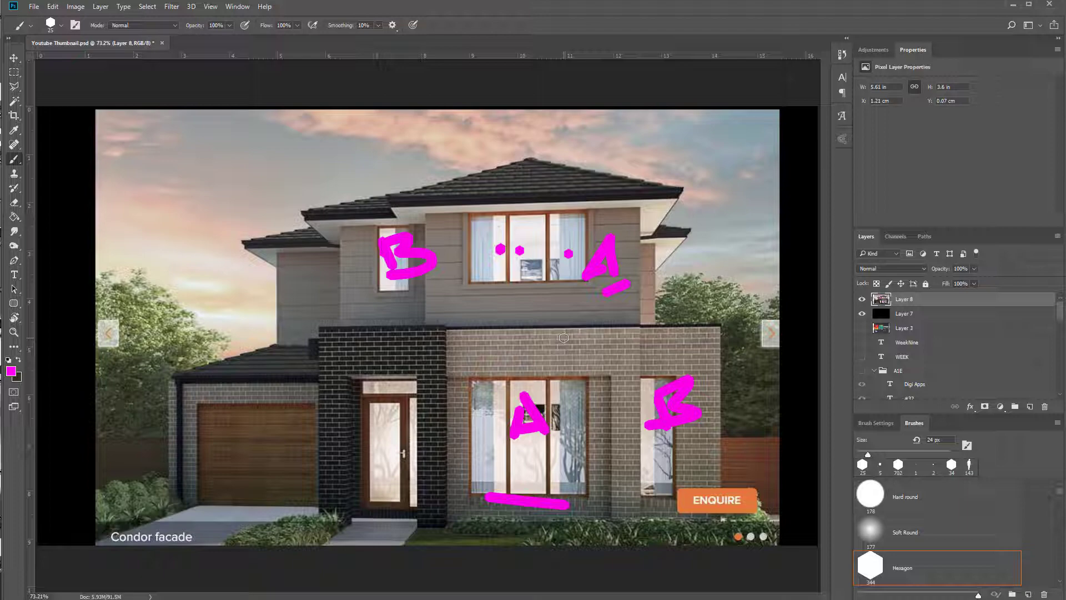
Open the Ground Floor plan and examine the living room's front wall beside the porch
{"action": "left_click", "coordinate": [1013, 5]}
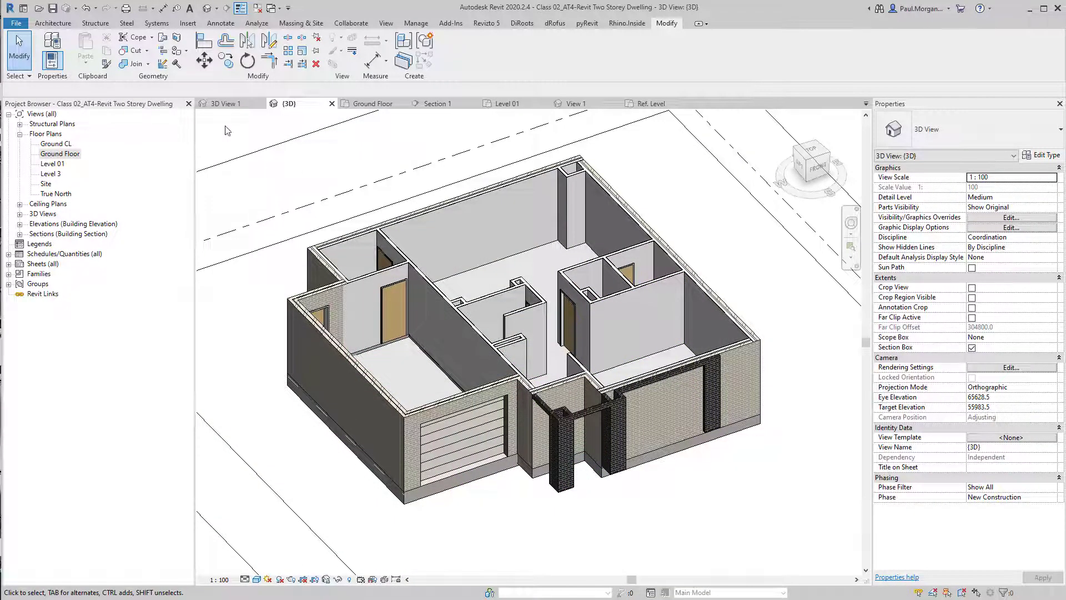
{"action": "middle_click_drag", "start_coordinate": [494, 327], "coordinate": [433, 344], "text": "shift"}
{"action": "double_click", "coordinate": [60, 153]}
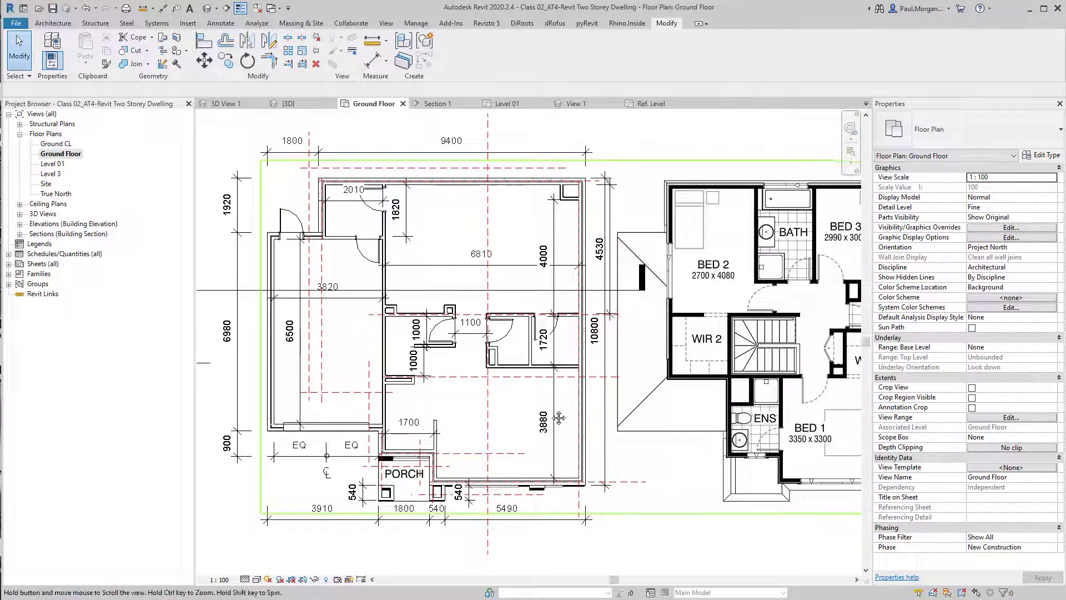
{"action": "middle_click_drag", "start_coordinate": [559, 418], "coordinate": [580, 370]}
{"action": "scroll", "coordinate": [500, 458], "scroll_direction": "up", "scroll_amount": 4}
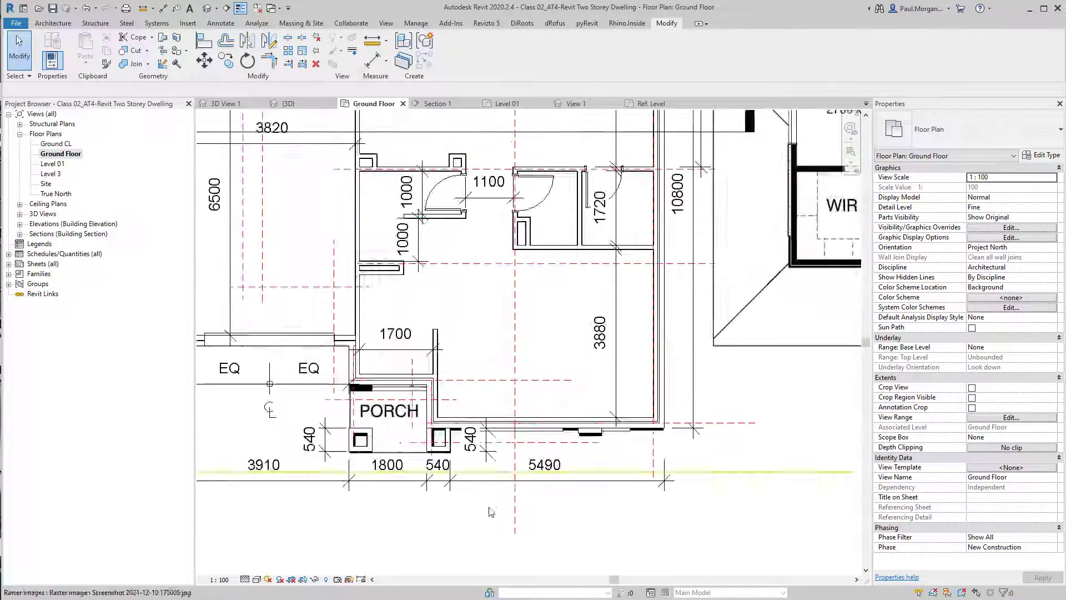
{"action": "left_click", "coordinate": [256, 579]}
{"action": "left_click", "coordinate": [277, 524]}
{"action": "middle_click_drag", "start_coordinate": [583, 419], "coordinate": [640, 438]}
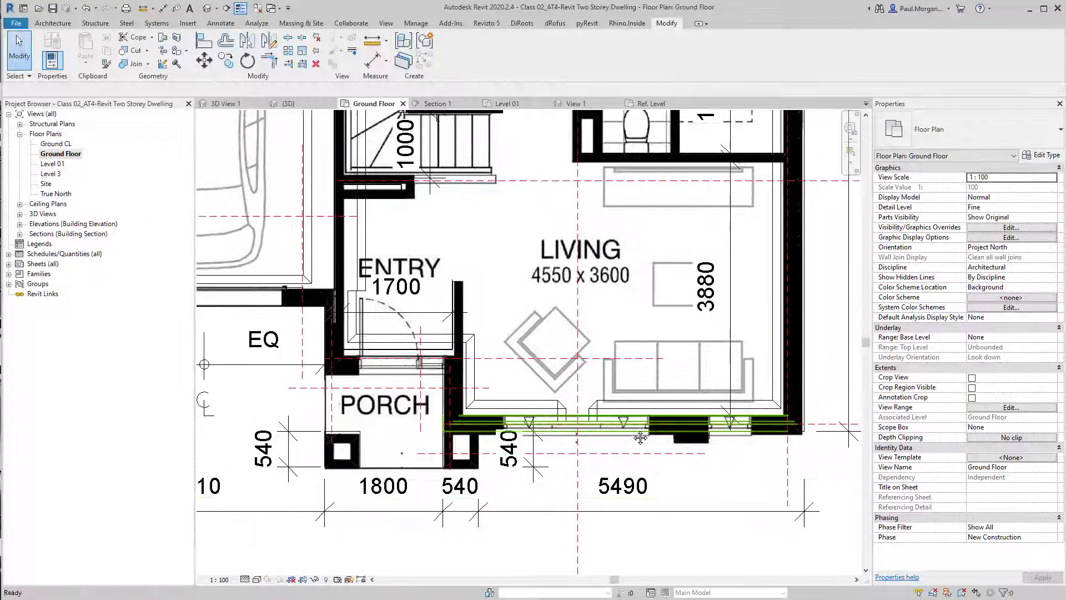
{"action": "scroll", "coordinate": [640, 438], "scroll_direction": "down", "scroll_amount": 3}
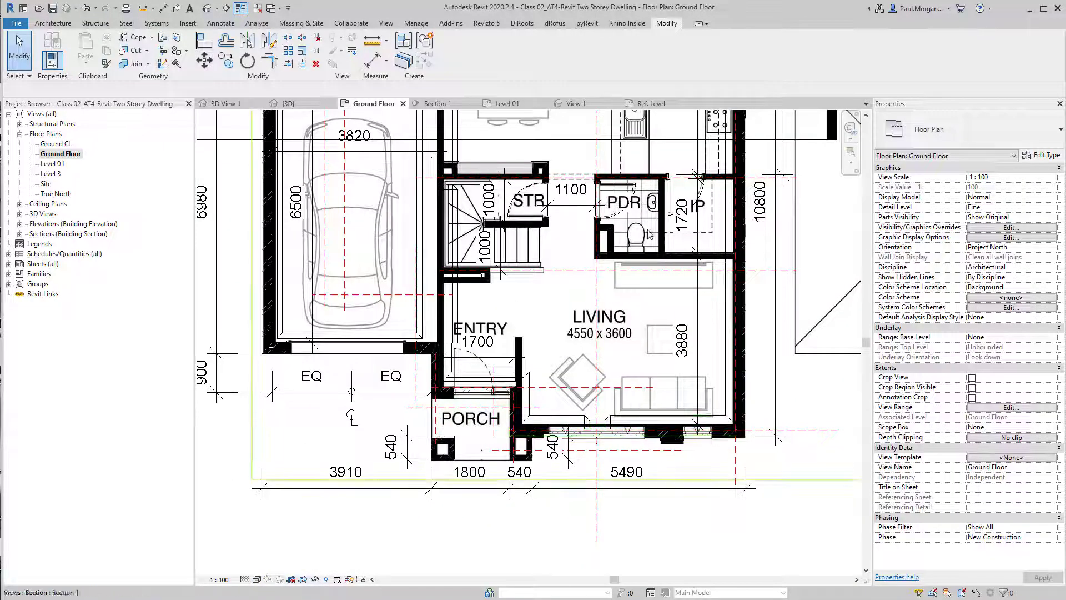
{"action": "scroll", "coordinate": [648, 234], "scroll_direction": "down", "scroll_amount": 3}
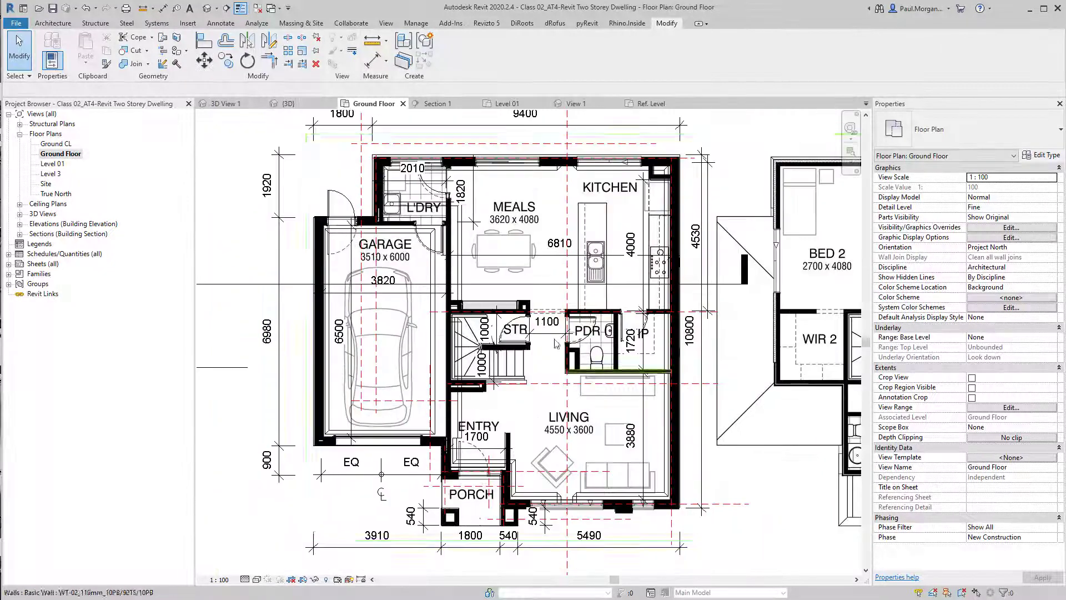
{"action": "middle_click_drag", "start_coordinate": [555, 342], "coordinate": [523, 313]}
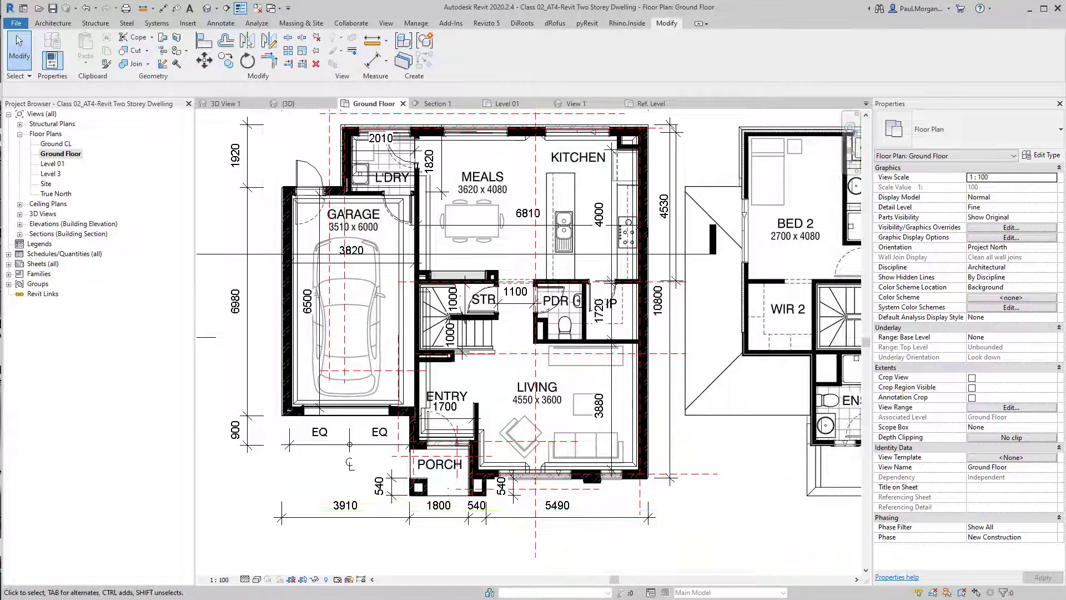
Open the AL_Sliding_ThreeLW window family, upgrading it, and load it into the Class 02_AT4 dwelling project
{"action": "key", "text": "alt+Tab"}
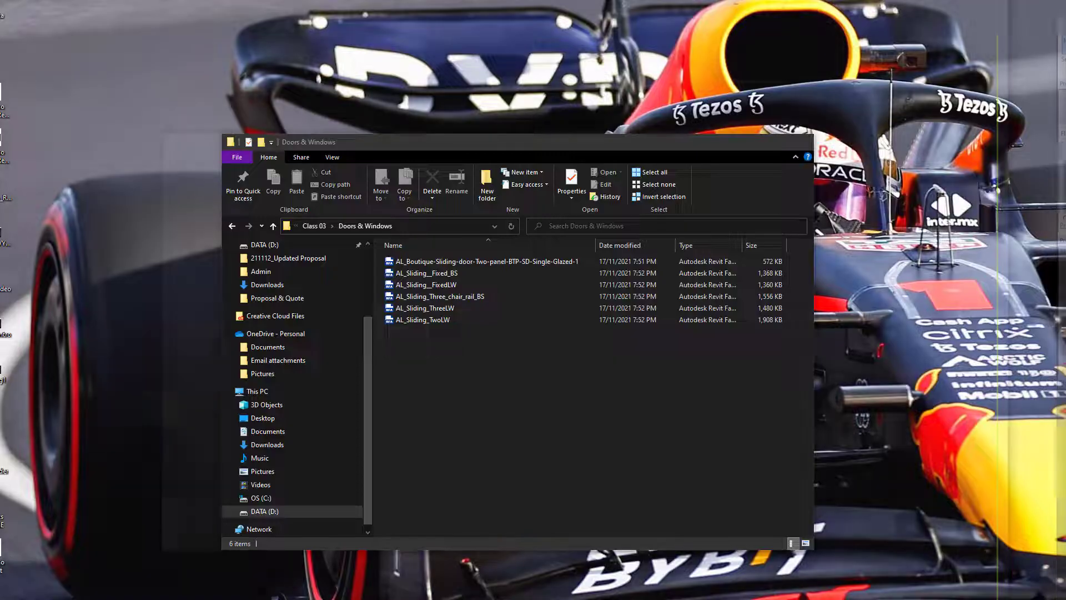
{"action": "left_click_drag", "start_coordinate": [471, 146], "coordinate": [505, 125]}
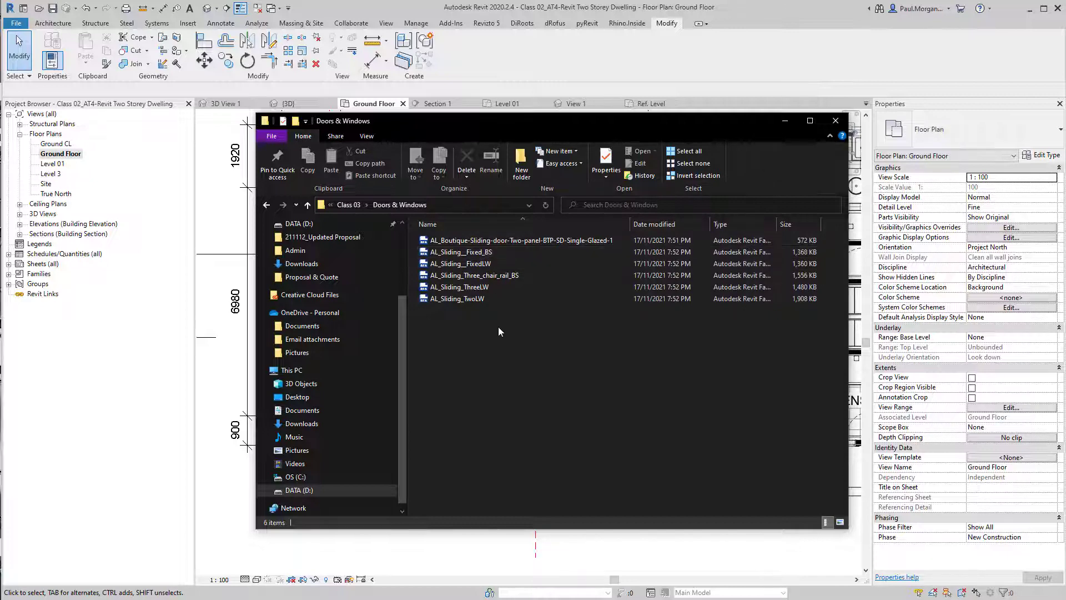
{"action": "left_click", "coordinate": [550, 298]}
{"action": "left_click", "coordinate": [491, 287]}
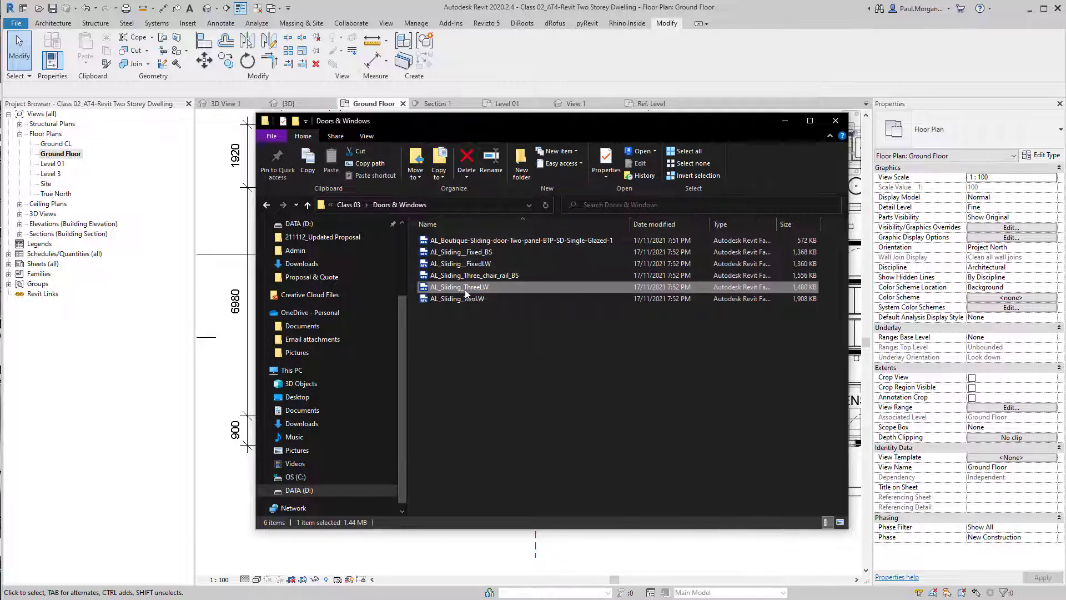
{"action": "double_click", "coordinate": [465, 293]}
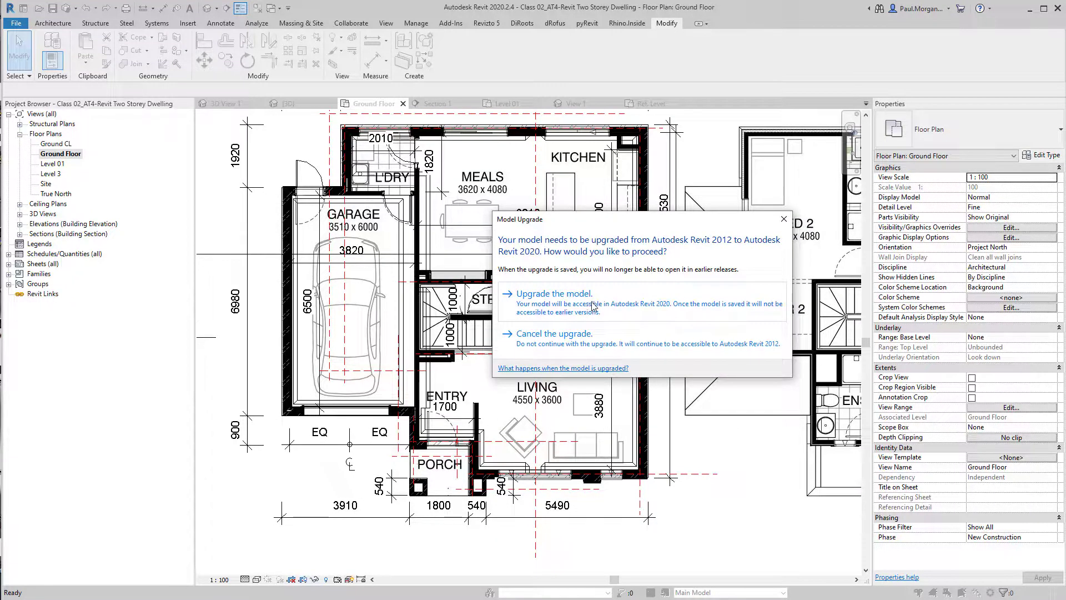
{"action": "left_click", "coordinate": [557, 308]}
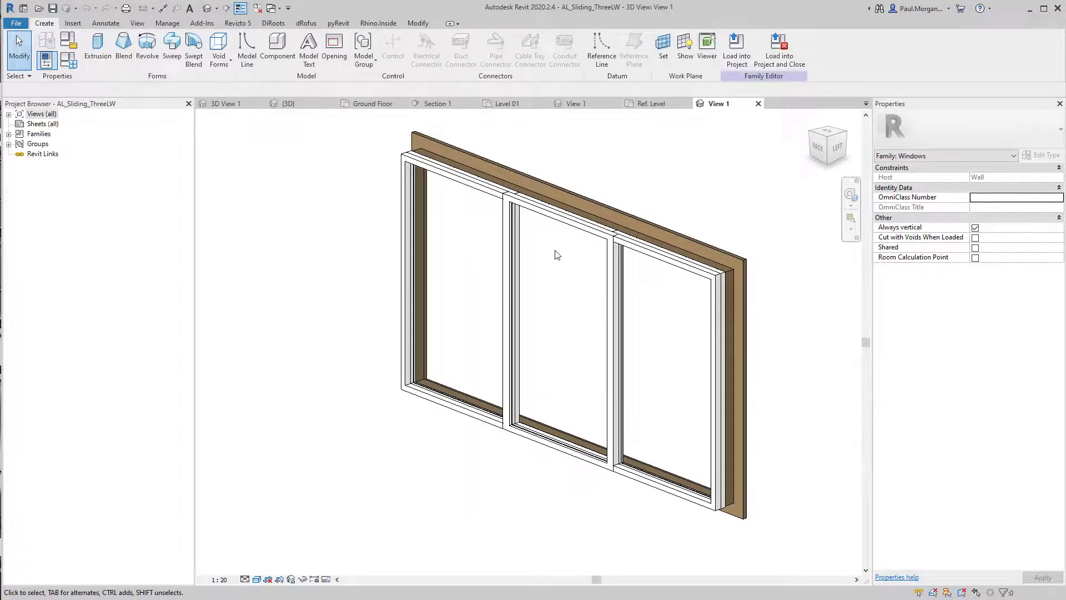
{"action": "left_click", "coordinate": [778, 59]}
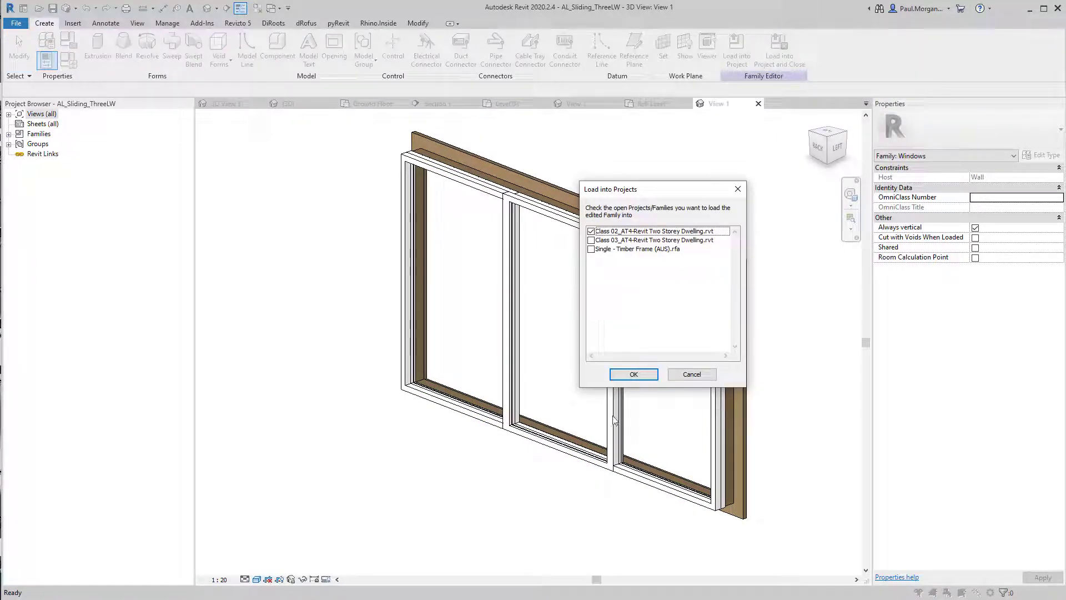
{"action": "left_click", "coordinate": [629, 374]}
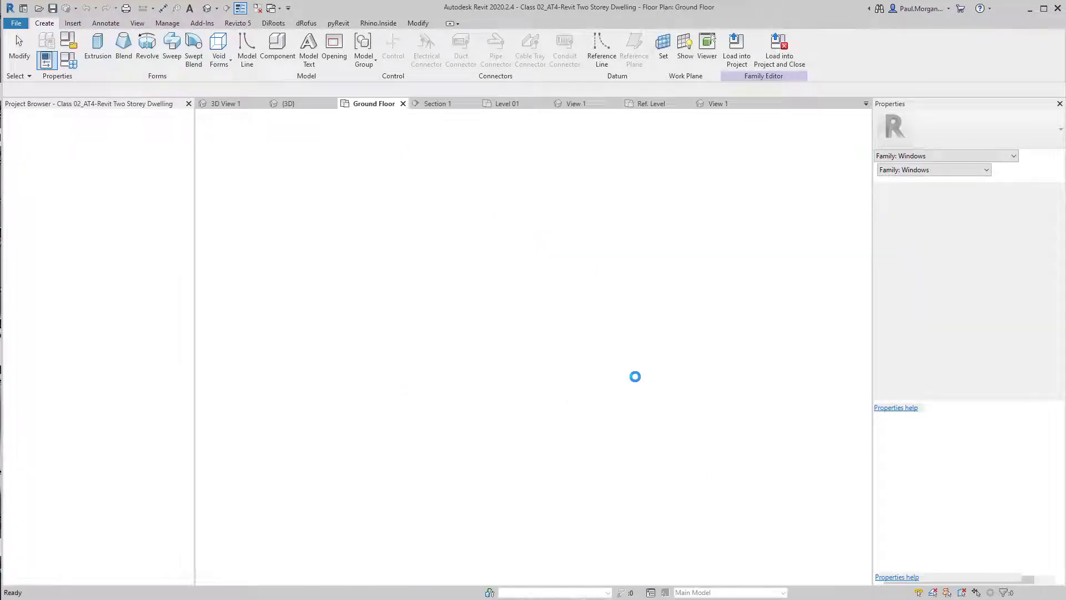
Place an AL_Sliding_ThreeLW window in the Level 01 front wall of the room beside the porch
{"action": "scroll", "coordinate": [535, 473], "scroll_direction": "up", "scroll_amount": 3}
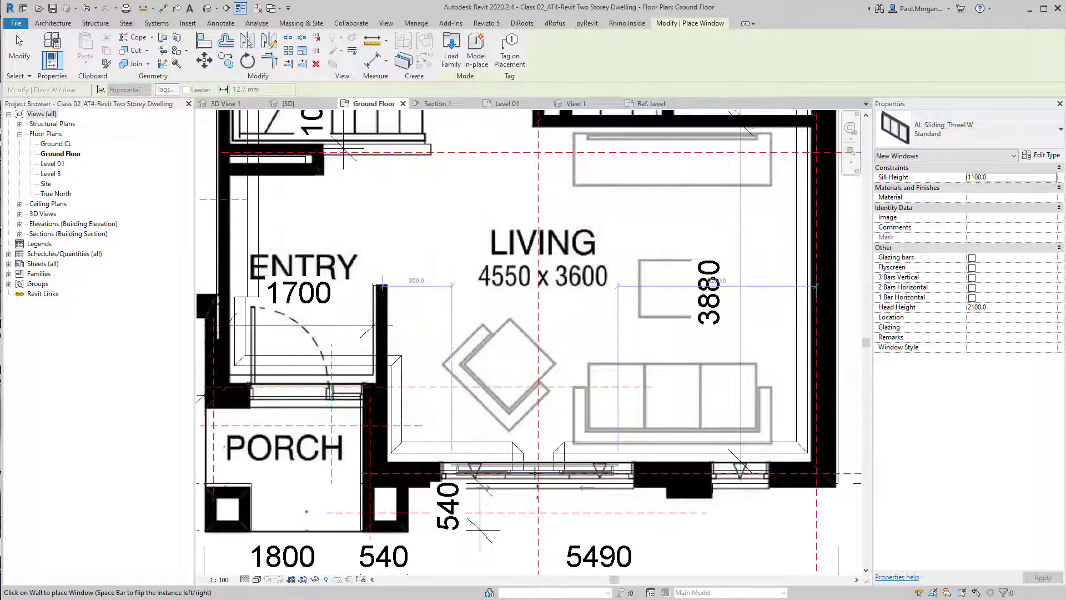
{"action": "scroll", "coordinate": [534, 473], "scroll_direction": "up", "scroll_amount": 2}
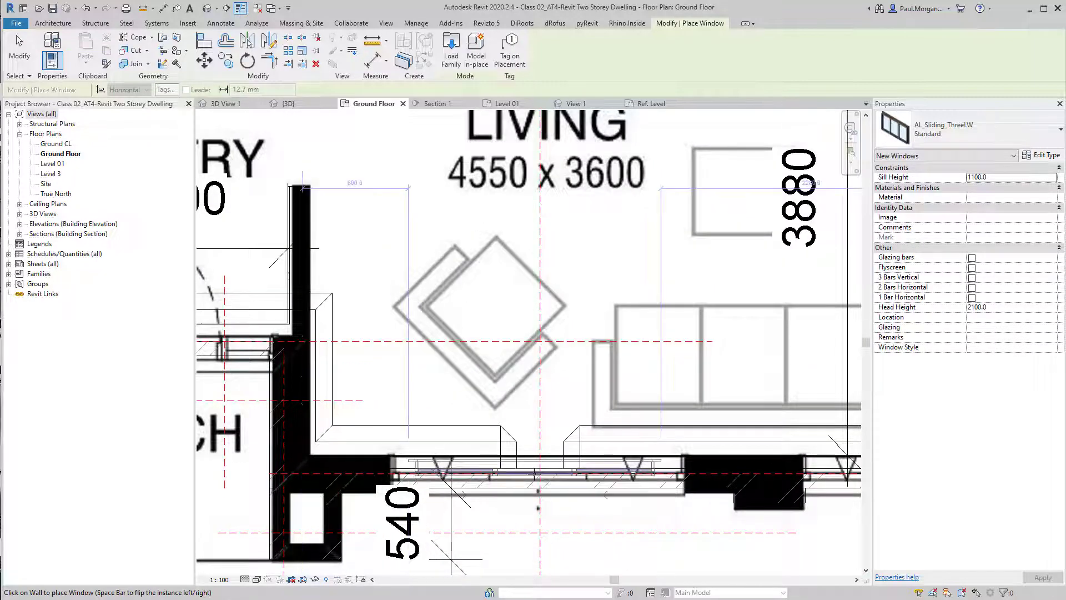
{"action": "scroll", "coordinate": [603, 483], "scroll_direction": "down", "scroll_amount": 2}
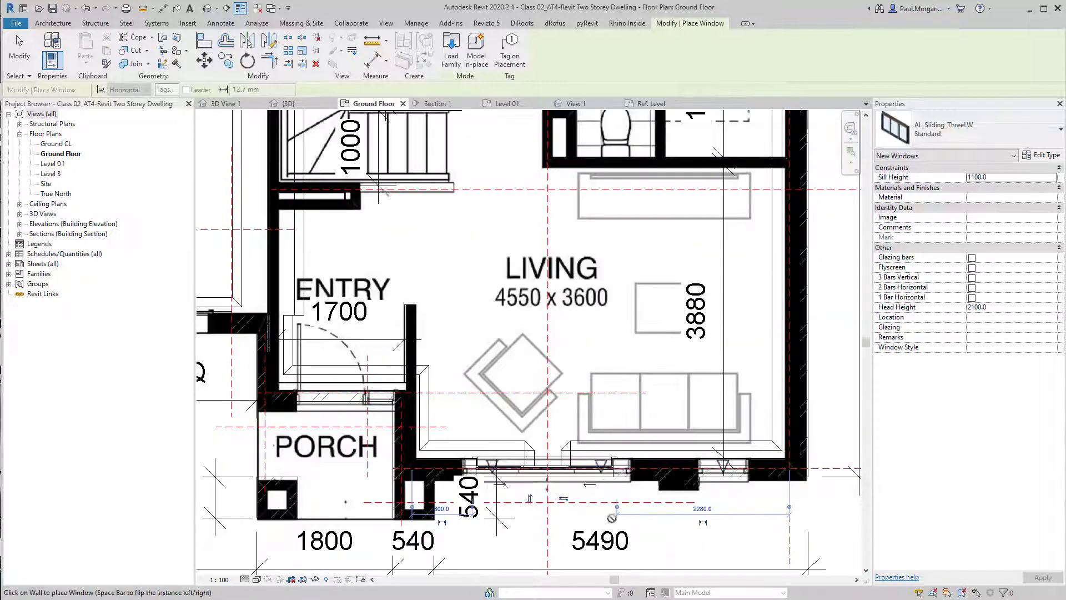
{"action": "scroll", "coordinate": [602, 483], "scroll_direction": "down", "scroll_amount": 1}
{"action": "scroll", "coordinate": [555, 500], "scroll_direction": "down", "scroll_amount": 3}
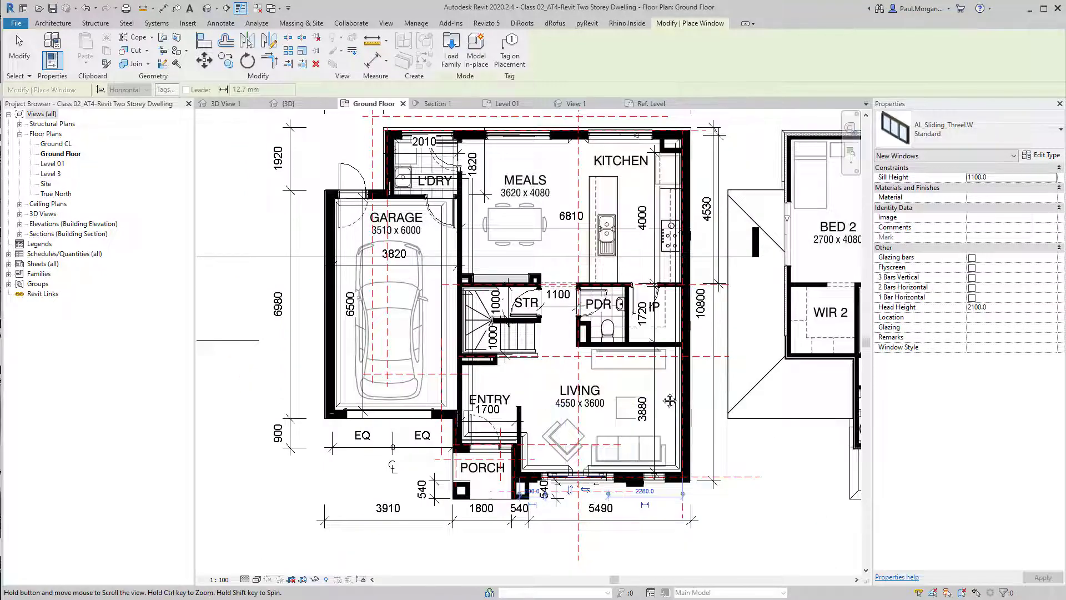
{"action": "middle_click_drag", "start_coordinate": [666, 405], "coordinate": [420, 391]}
{"action": "double_click", "coordinate": [52, 163]}
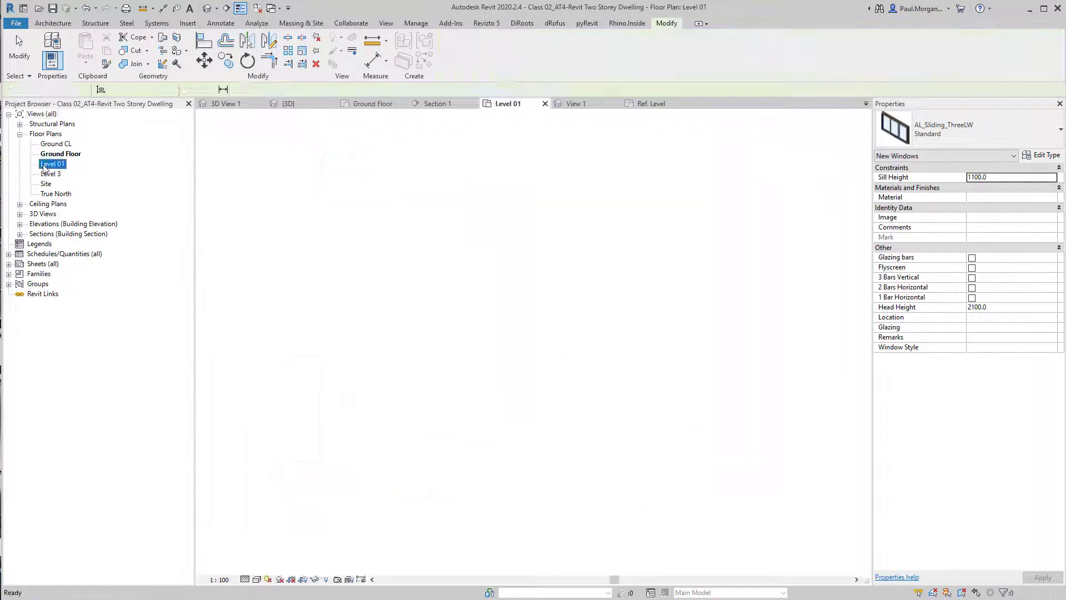
{"action": "middle_click_drag", "start_coordinate": [602, 463], "coordinate": [616, 260]}
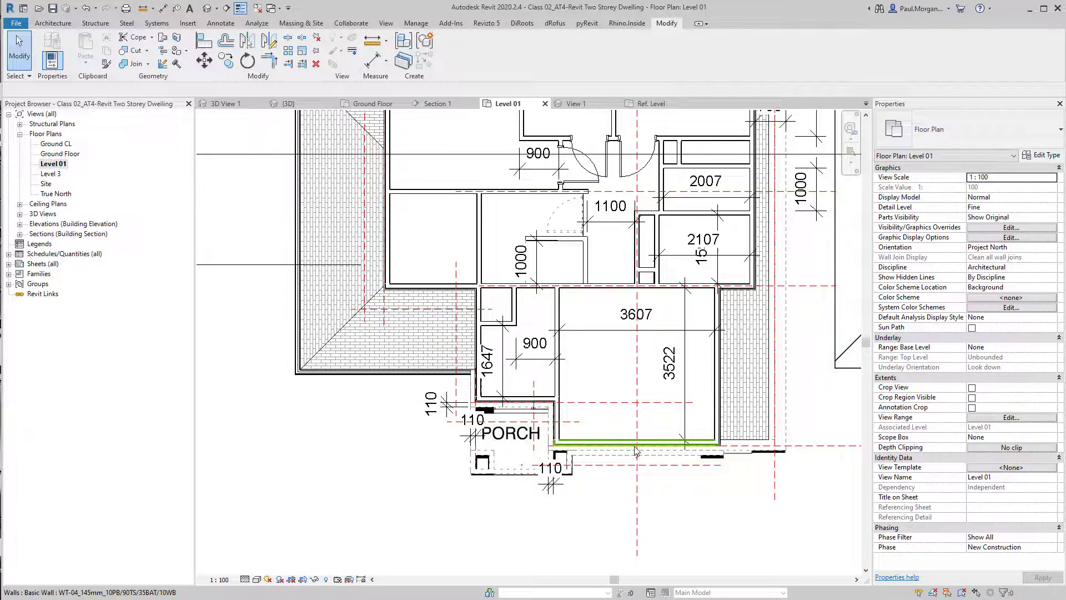
{"action": "key", "text": "w"}
{"action": "key", "text": "n"}
{"action": "scroll", "coordinate": [638, 444], "scroll_direction": "up", "scroll_amount": 4}
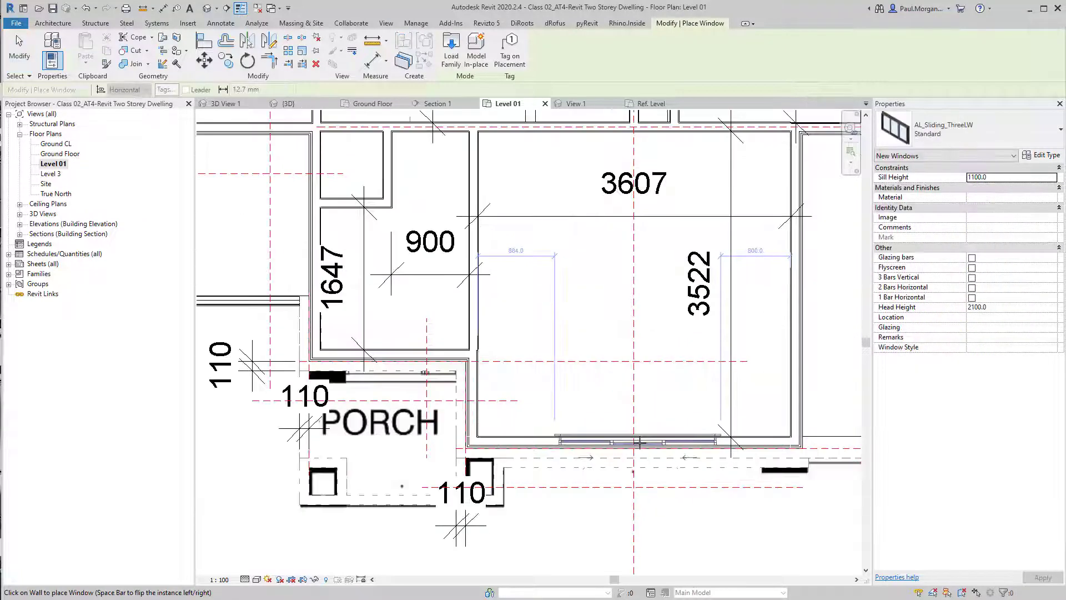
{"action": "left_click", "coordinate": [639, 443]}
{"action": "key", "text": "Escape"}
{"action": "key", "text": "Escape"}
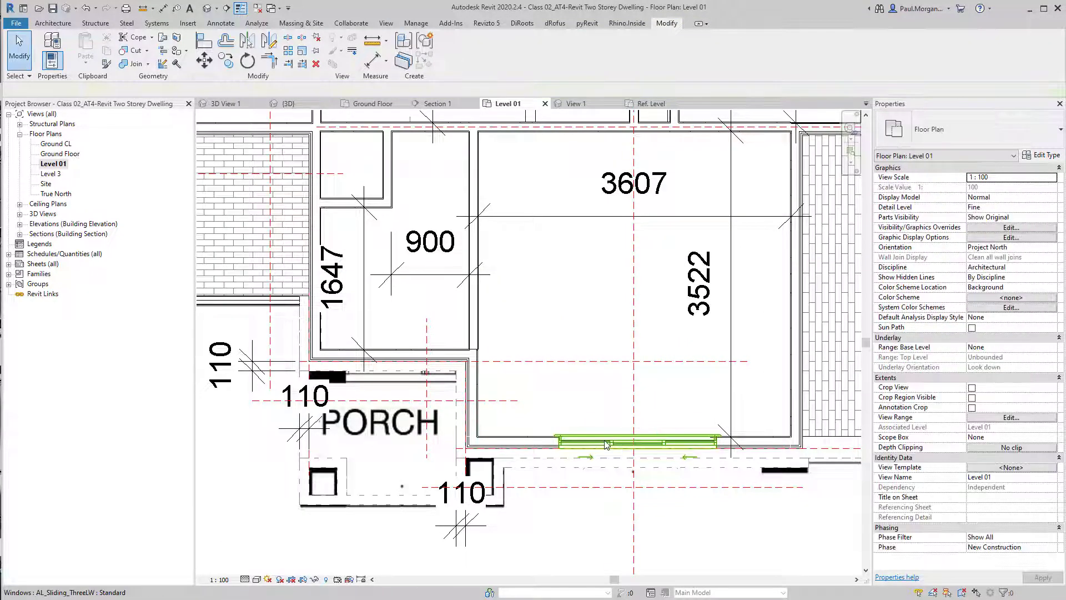
Select the newly placed Level 01 window to inspect it
{"action": "left_click", "coordinate": [606, 444]}
{"action": "scroll", "coordinate": [606, 444], "scroll_direction": "down", "scroll_amount": 4}
{"action": "key", "text": "Escape"}
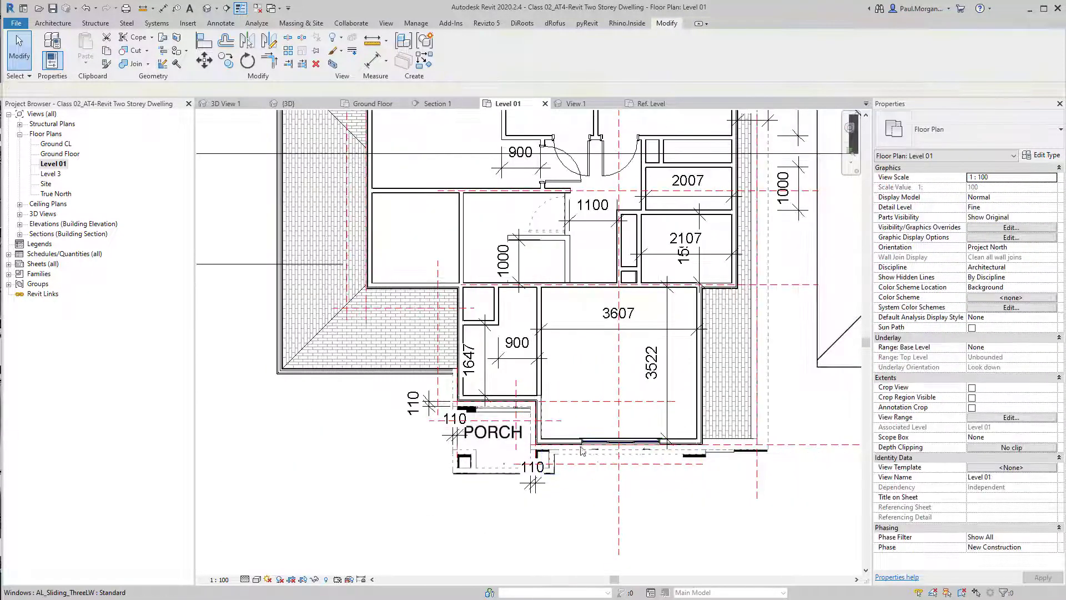
{"action": "middle_click_drag", "start_coordinate": [593, 425], "coordinate": [637, 490]}
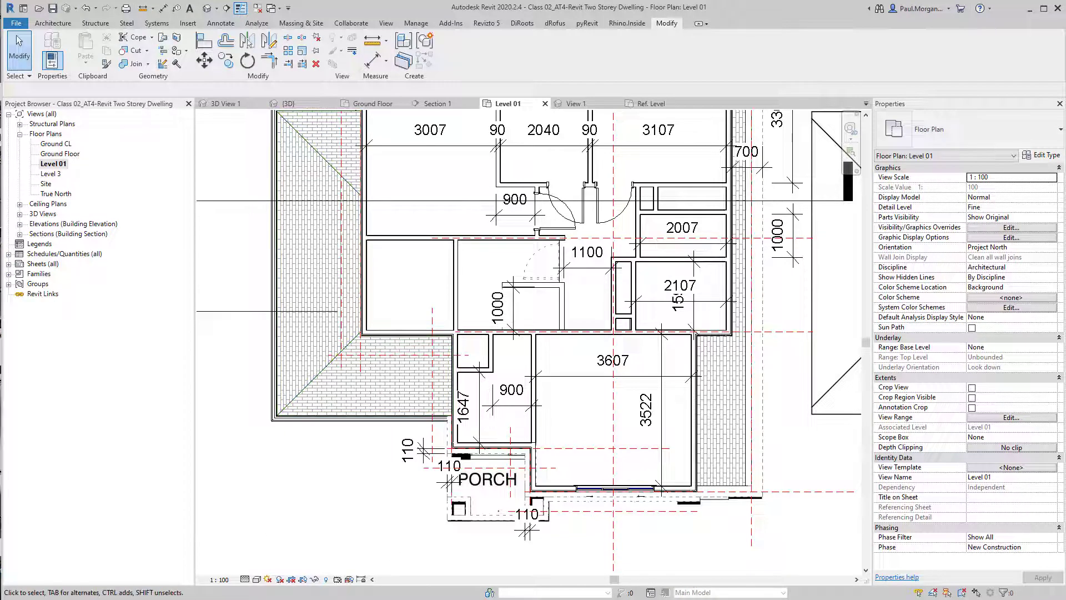
Open the AL_Sliding__Fixed_BS family and load it into the dwelling project, saving the project with reminder intervals
{"action": "key", "text": "alt+Tab"}
{"action": "left_click", "coordinate": [495, 330]}
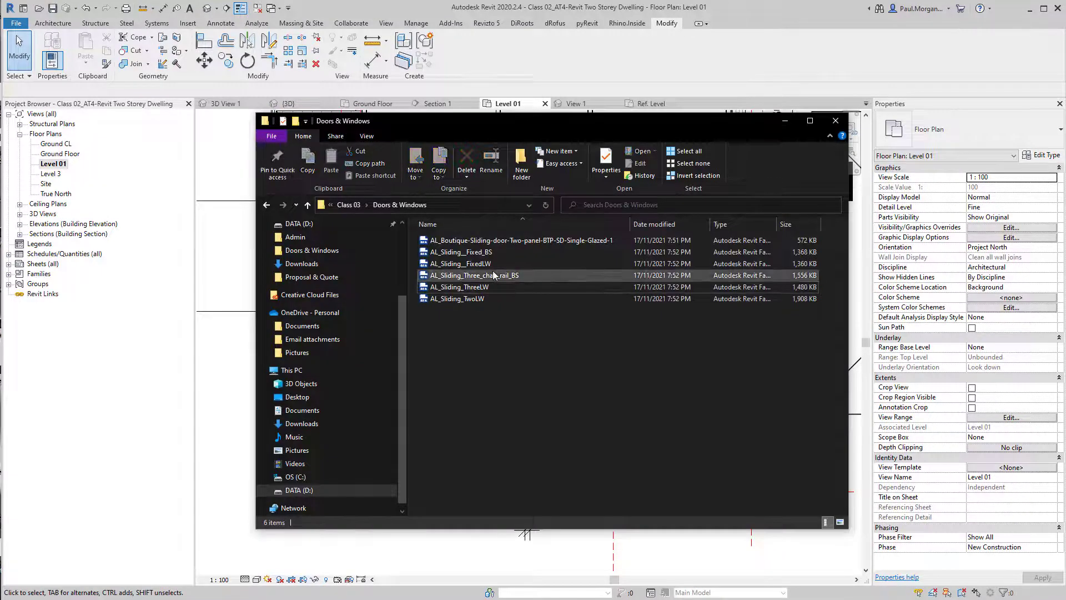
{"action": "left_click", "coordinate": [502, 254]}
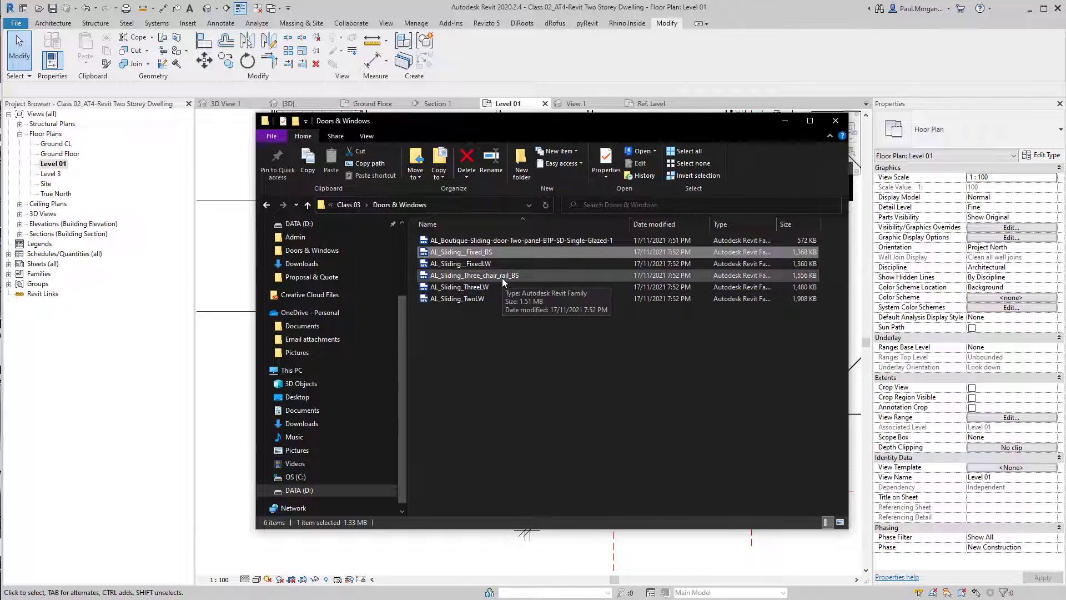
{"action": "double_click", "coordinate": [512, 253]}
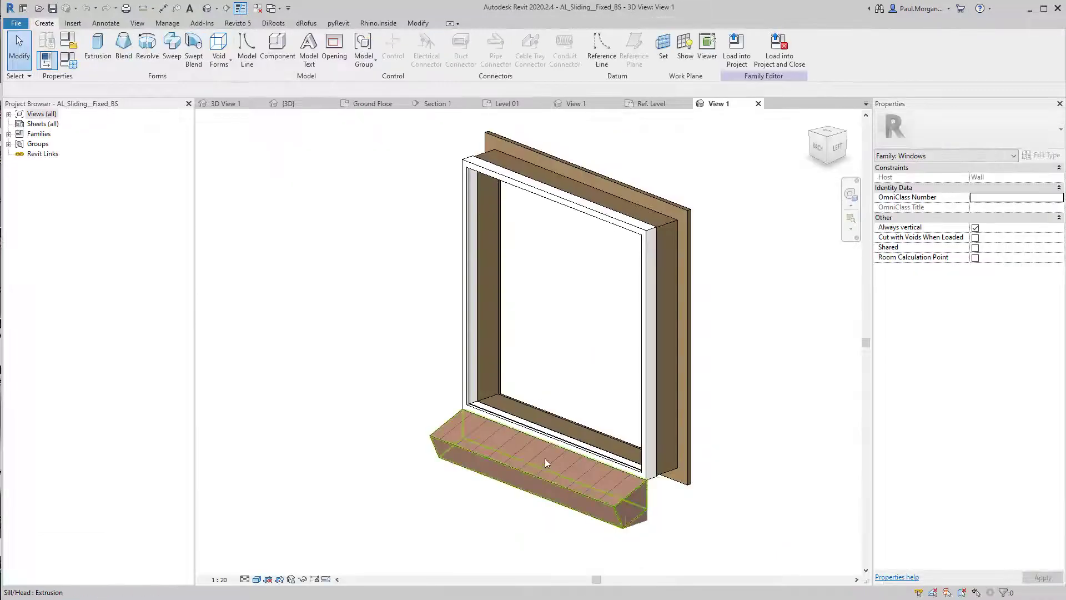
{"action": "left_click", "coordinate": [509, 462]}
{"action": "left_click", "coordinate": [683, 554]}
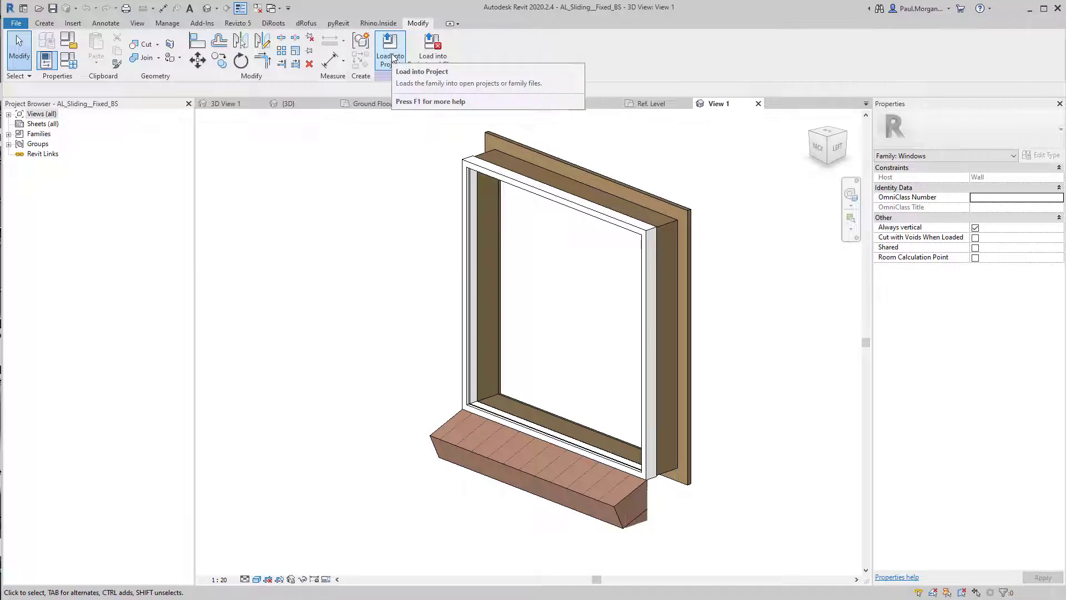
{"action": "left_click", "coordinate": [425, 50]}
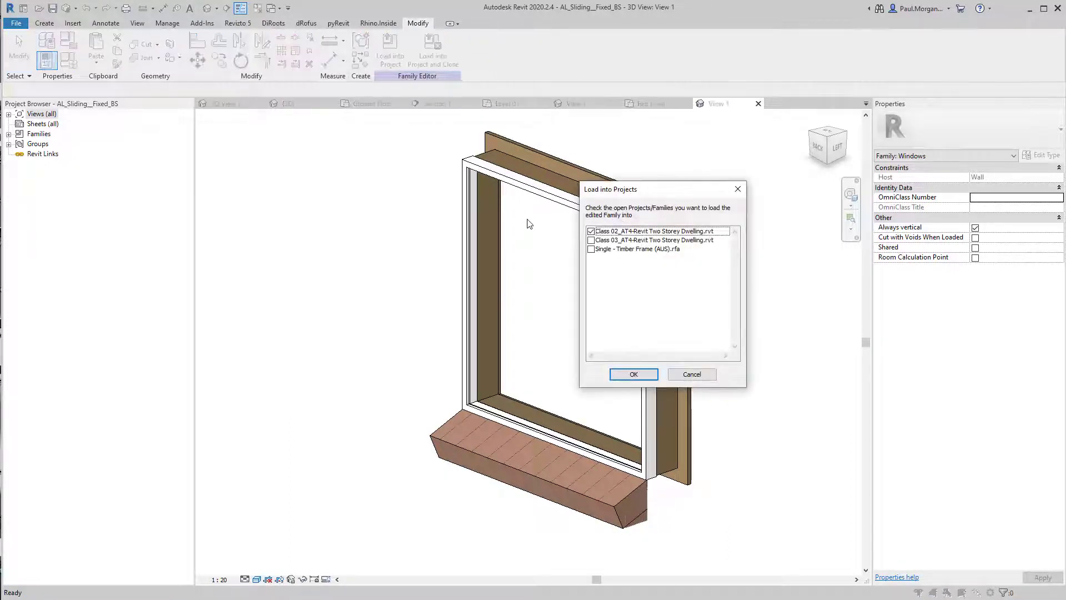
{"action": "left_click", "coordinate": [642, 374]}
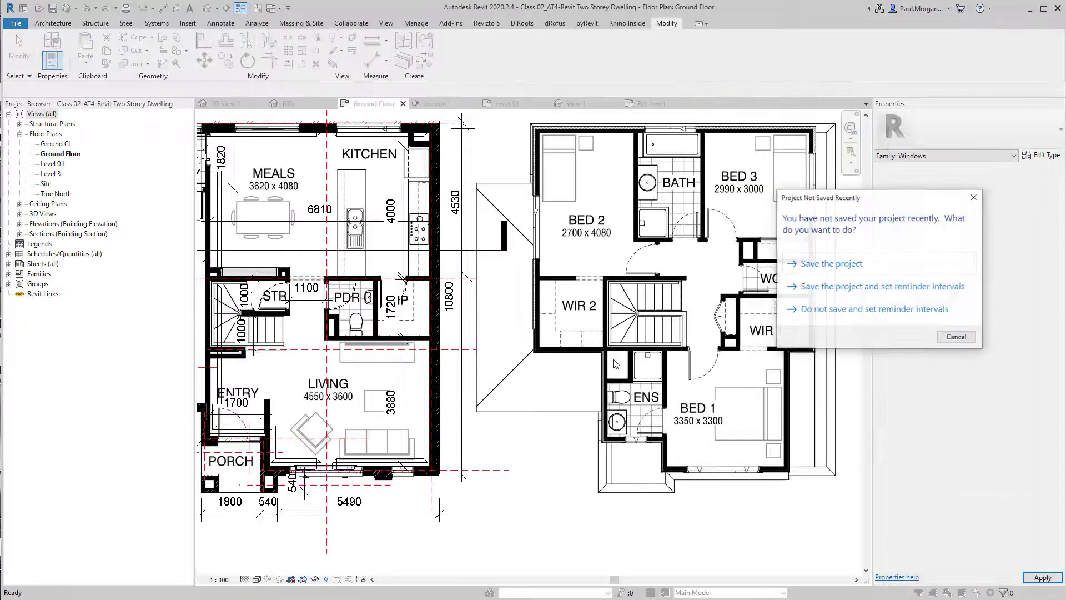
{"action": "left_click", "coordinate": [878, 288]}
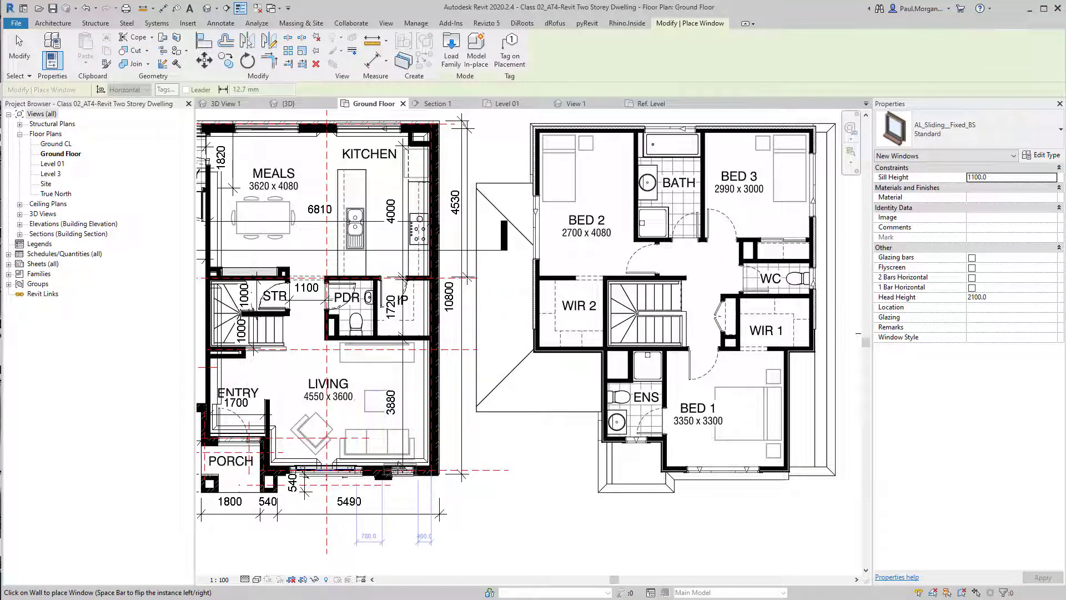
Place an AL_Sliding__Fixed_BS window in the living room's front wall, right of the sliding window
{"action": "left_click", "coordinate": [400, 467]}
{"action": "middle_click_drag", "start_coordinate": [451, 492], "coordinate": [711, 476]}
{"action": "key", "text": "Escape"}
Select the fixed window in the living room wall and flip its facing
{"action": "scroll", "coordinate": [656, 443], "scroll_direction": "up", "scroll_amount": 4}
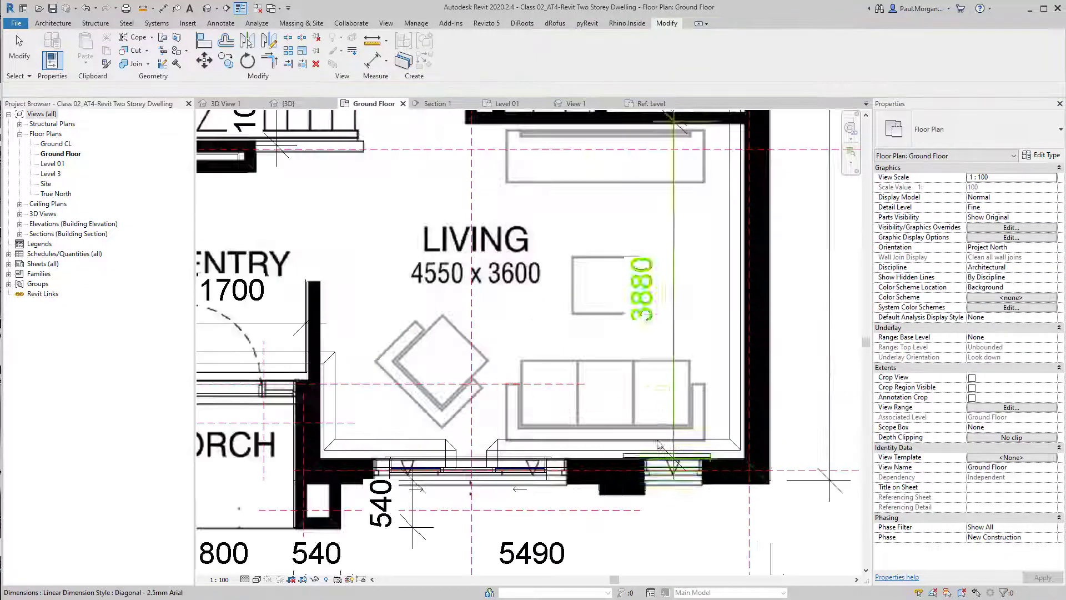
{"action": "scroll", "coordinate": [658, 443], "scroll_direction": "up", "scroll_amount": 3}
{"action": "left_click", "coordinate": [704, 451]}
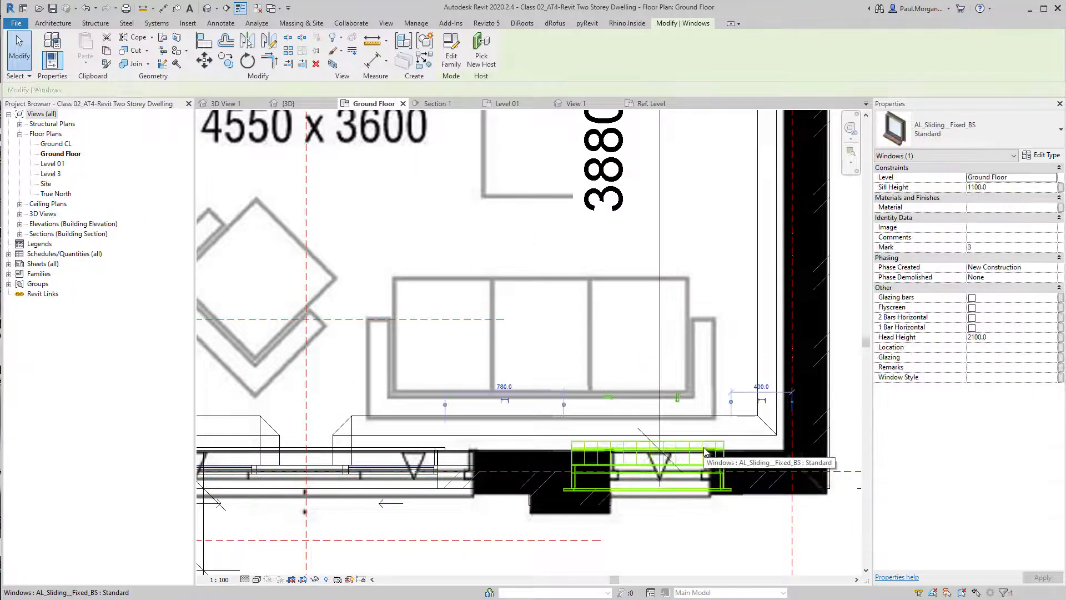
{"action": "key", "text": "space"}
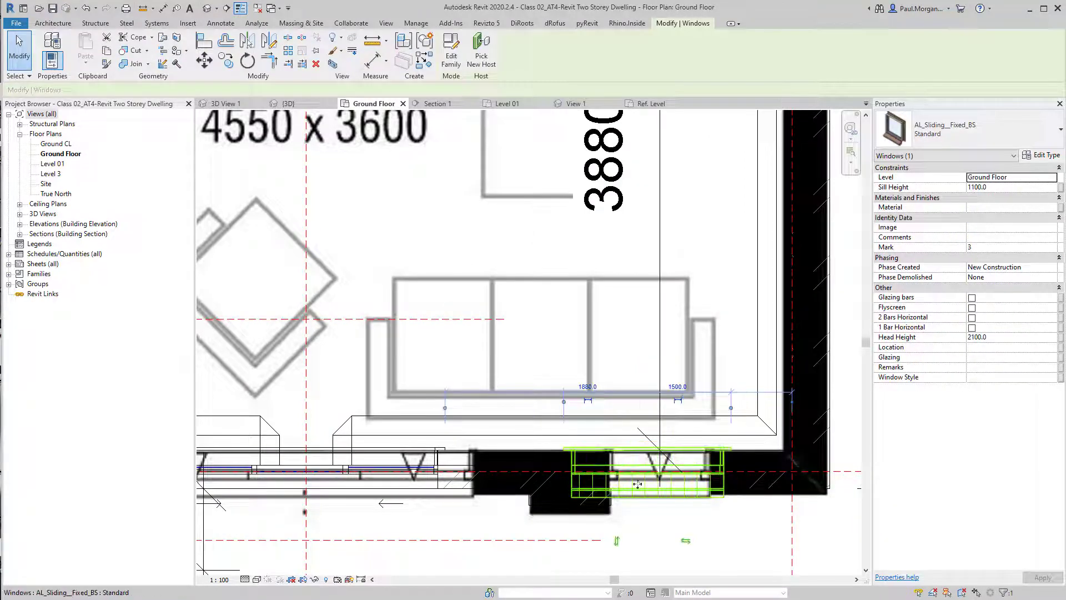
{"action": "left_click", "coordinate": [742, 542]}
{"action": "key", "text": "Escape"}
{"action": "scroll", "coordinate": [697, 504], "scroll_direction": "down", "scroll_amount": 4}
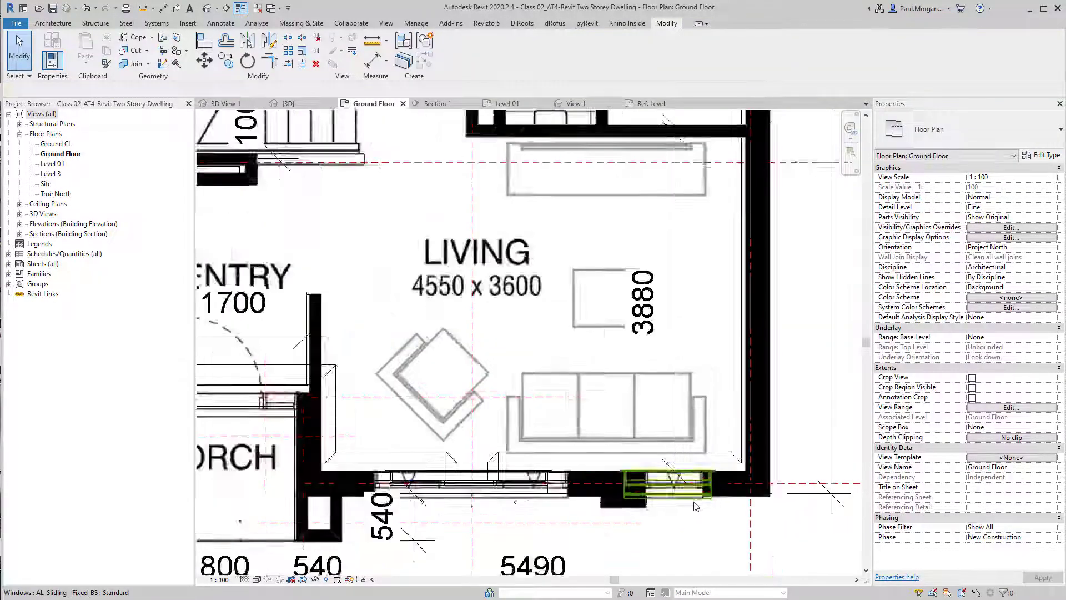
Open the AL_Sliding_TwoLW family from the Doors & Windows folder, upgrade it, and load it into the dwelling project
{"action": "left_click", "coordinate": [594, 457]}
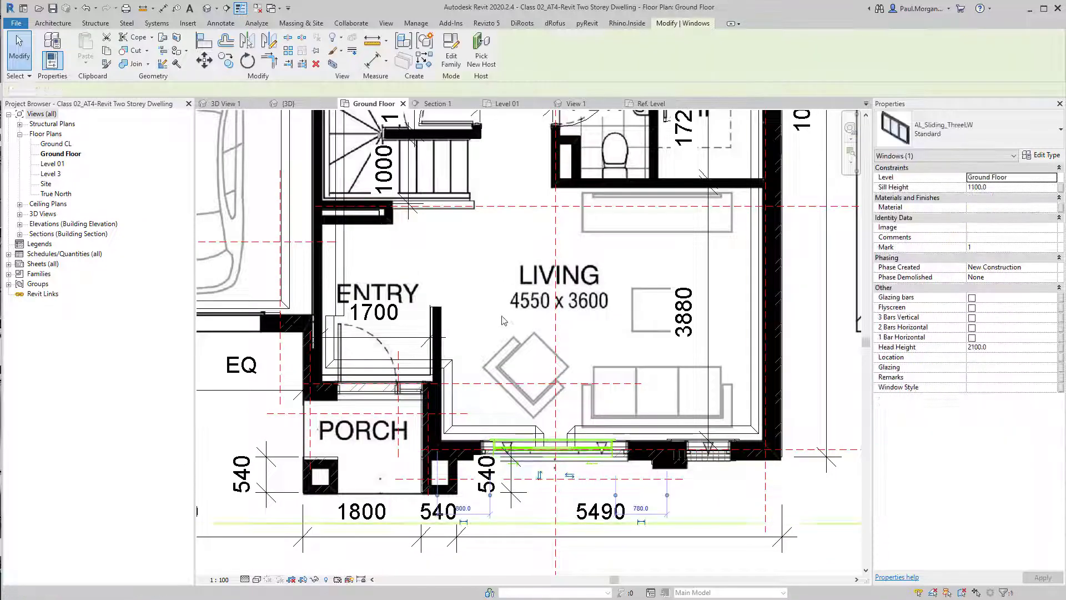
{"action": "key", "text": "Escape"}
{"action": "key", "text": "alt+Tab"}
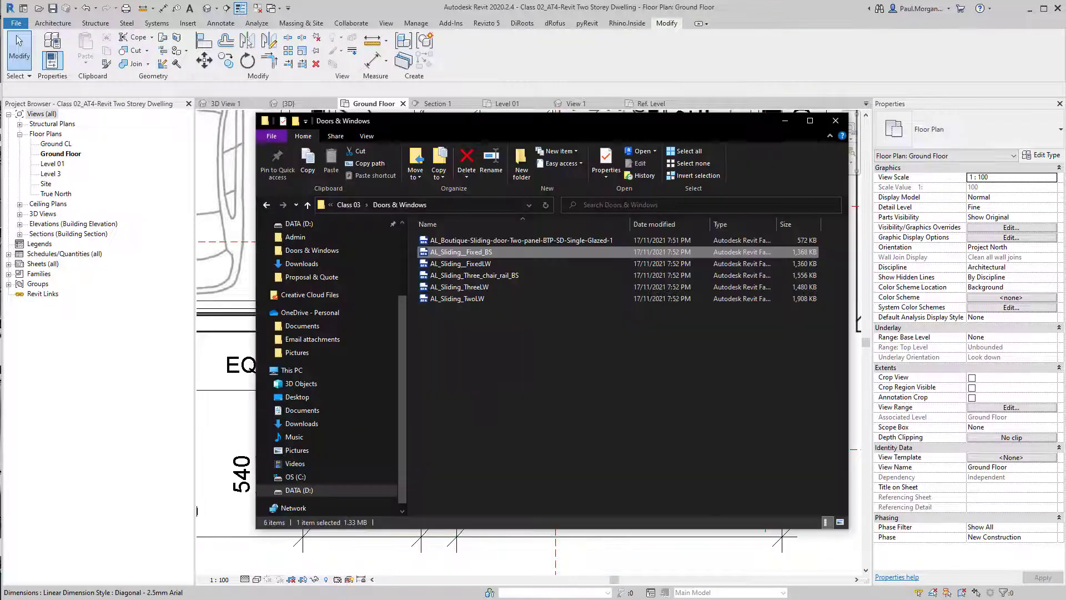
{"action": "left_click", "coordinate": [477, 277]}
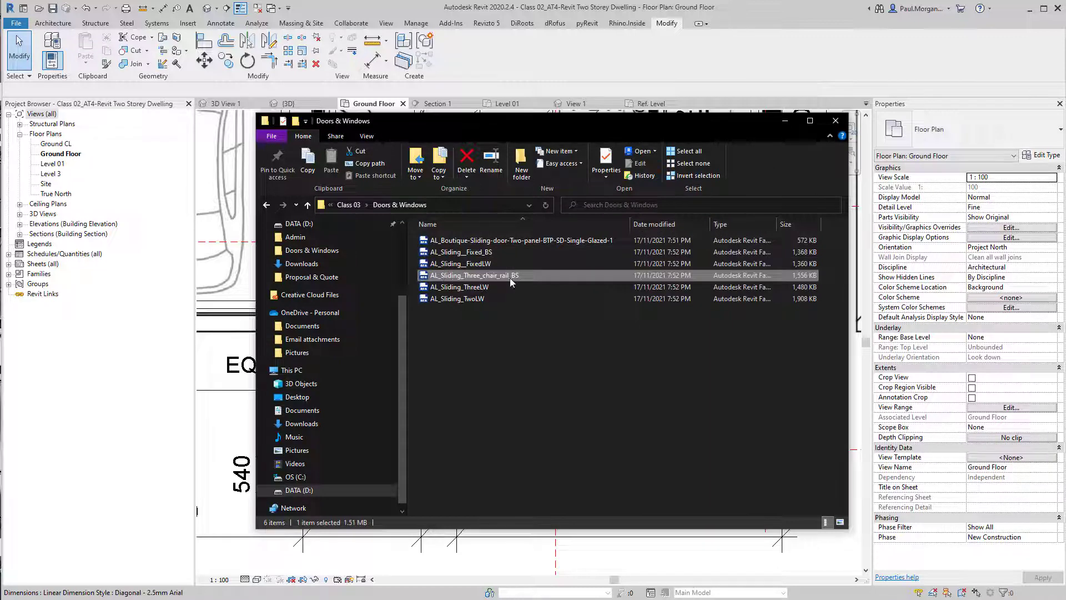
{"action": "left_click", "coordinate": [480, 300]}
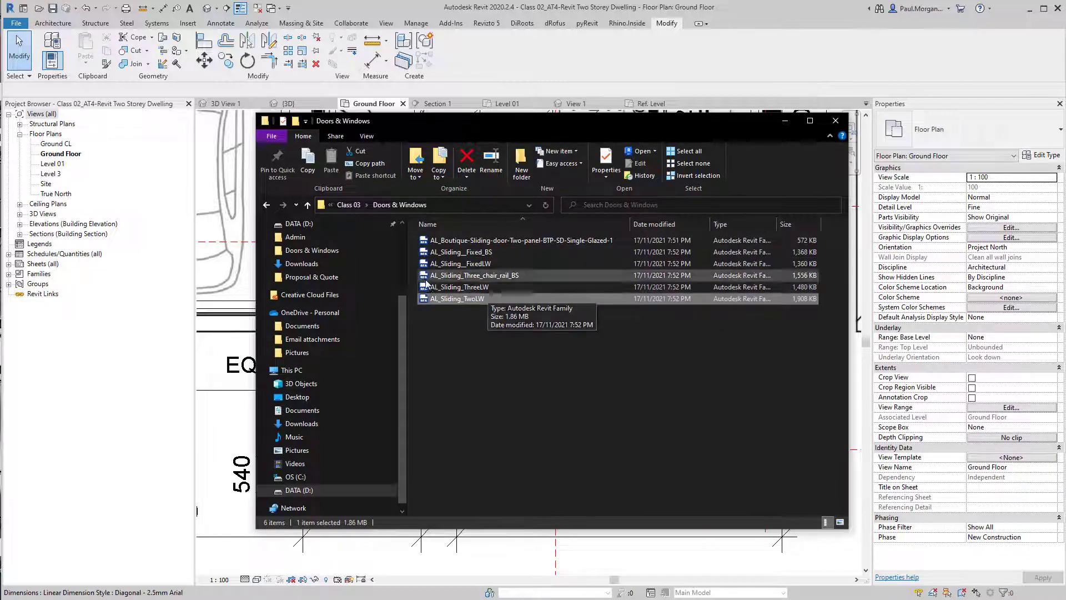
{"action": "key", "text": "alt+Tab"}
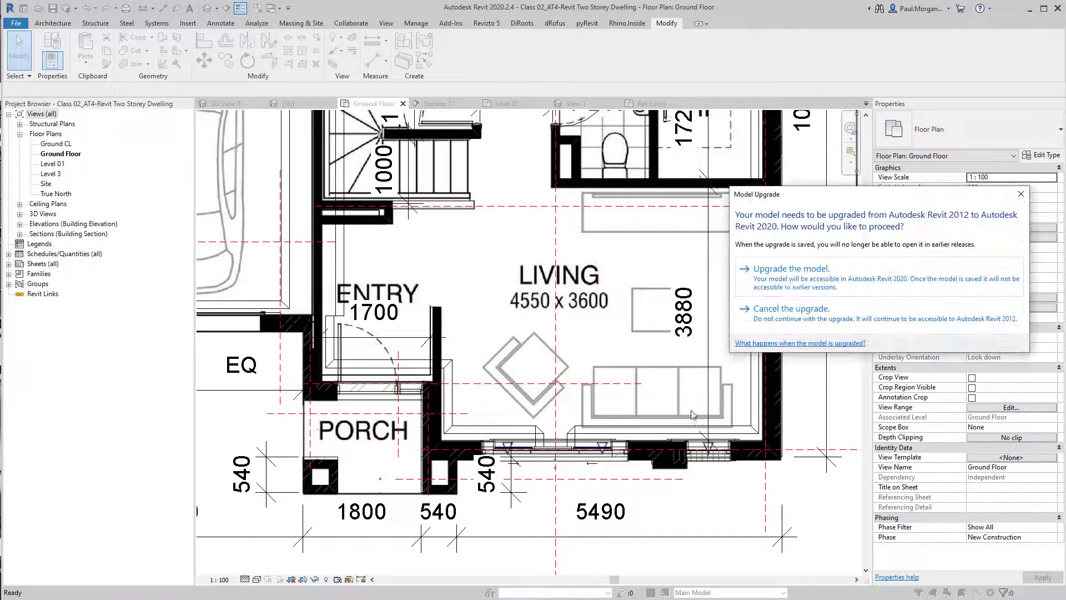
{"action": "left_click", "coordinate": [800, 271]}
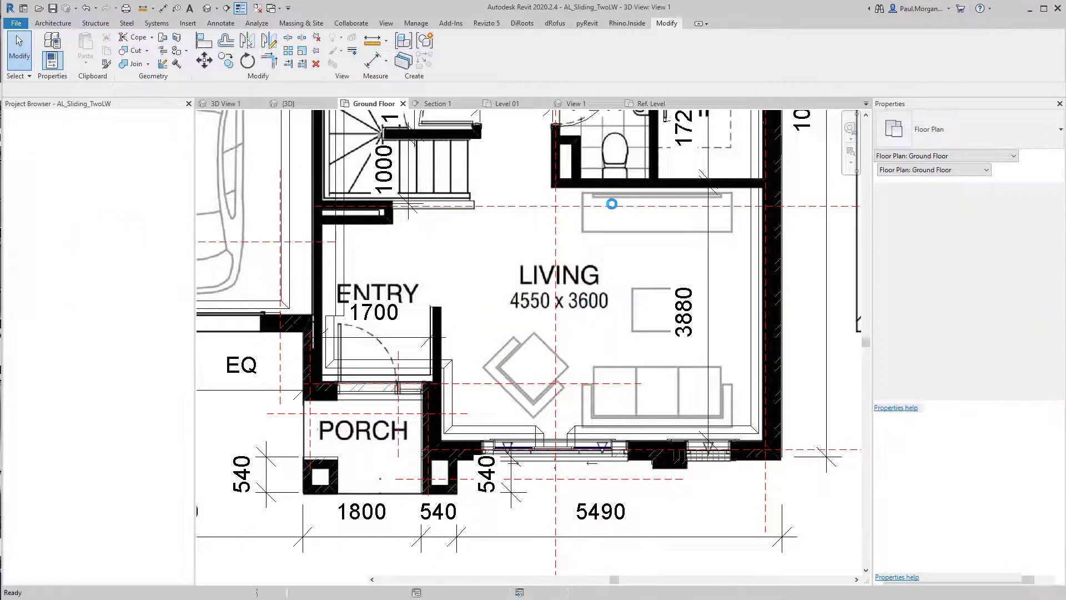
{"action": "left_click", "coordinate": [761, 61]}
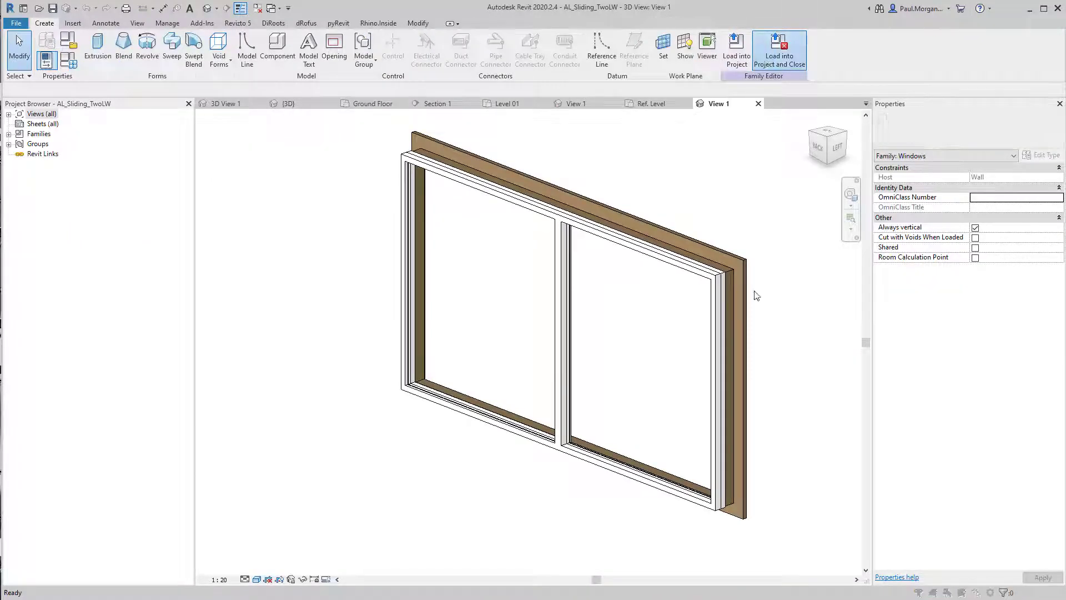
{"action": "left_click", "coordinate": [642, 376]}
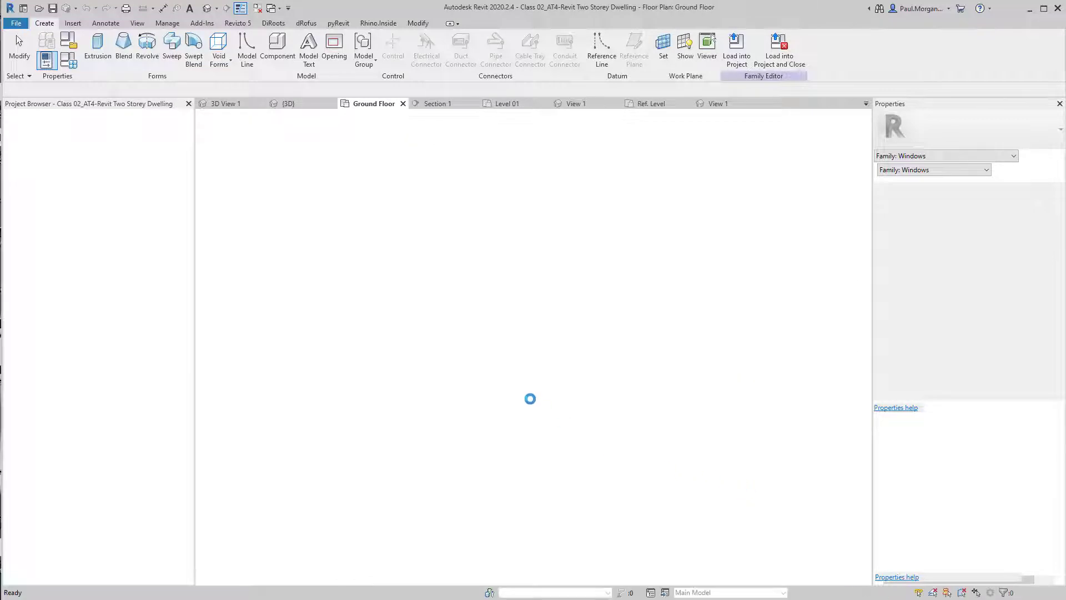
Place an AL_Sliding_TwoLW window in the east wall of the Level 01 bedroom beside the 3107 dimension
{"action": "double_click", "coordinate": [53, 164]}
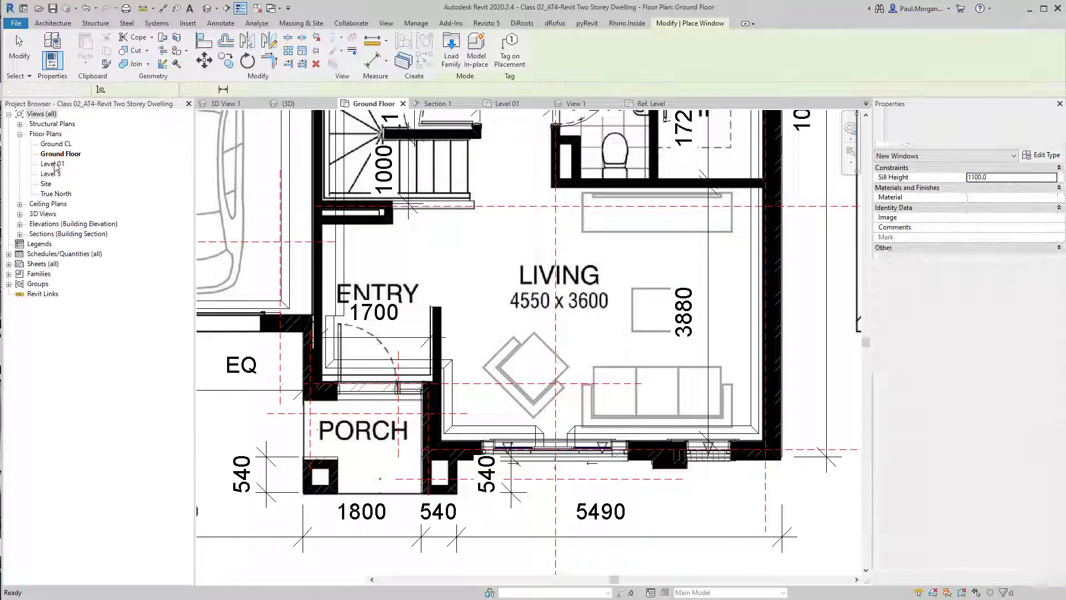
{"action": "middle_click_drag", "start_coordinate": [729, 203], "coordinate": [703, 395]}
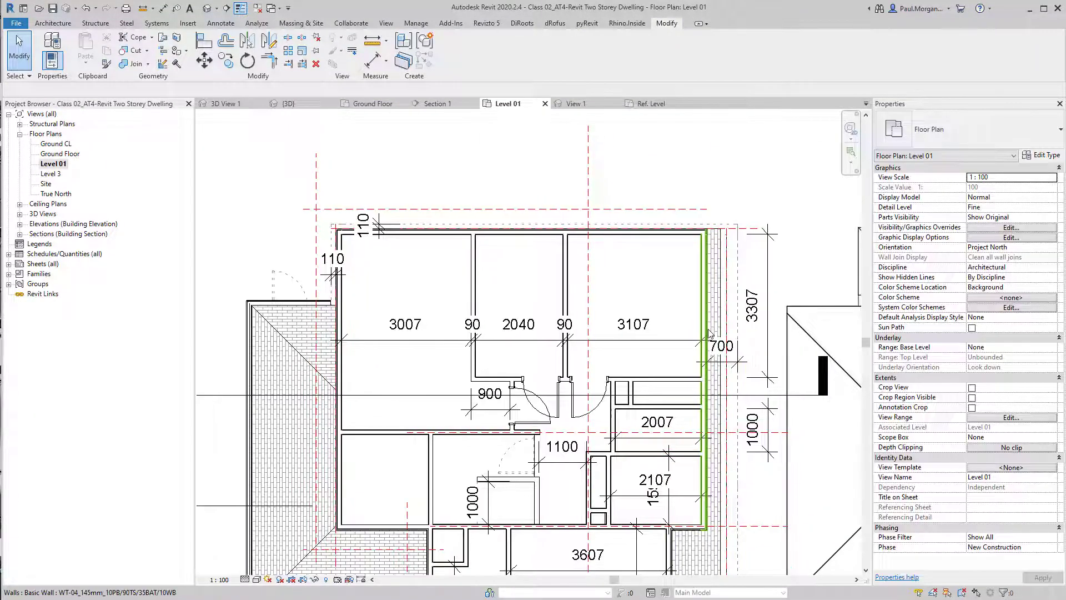
{"action": "key", "text": "w"}
{"action": "key", "text": "n"}
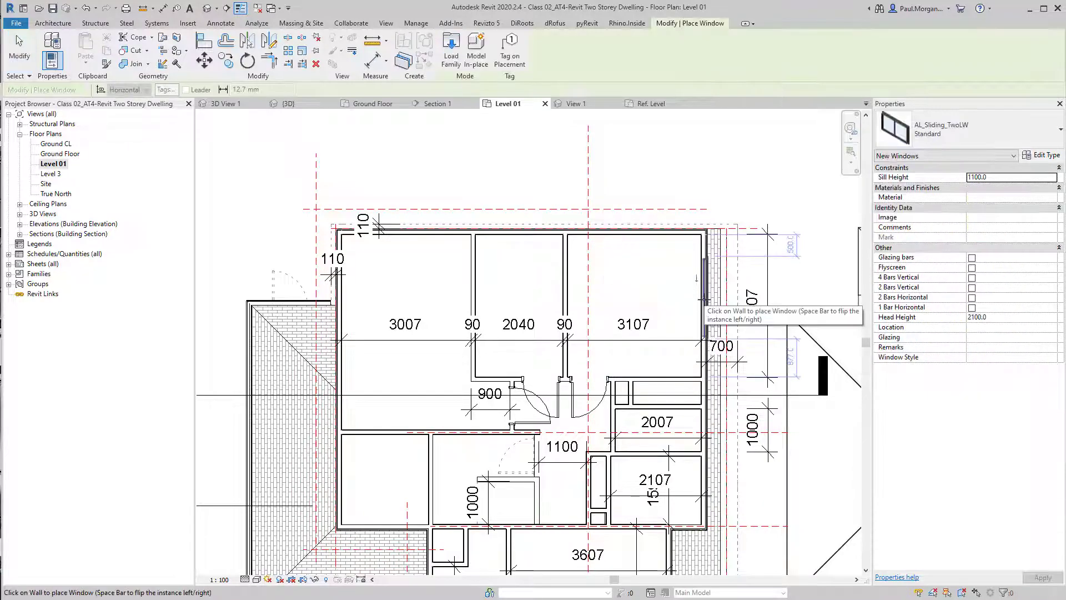
{"action": "left_click", "coordinate": [704, 300]}
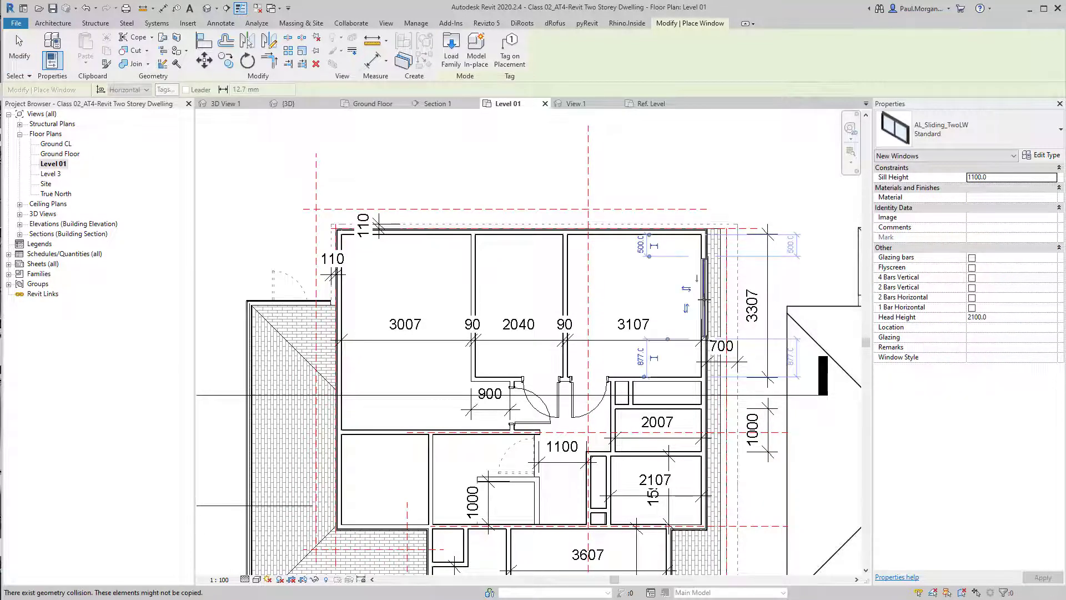
{"action": "key", "text": "Escape"}
{"action": "key", "text": "Escape"}
Review the Level 01 and Ground Floor plans by switching between the open view tabs
{"action": "scroll", "coordinate": [705, 316], "scroll_direction": "up", "scroll_amount": 3}
{"action": "scroll", "coordinate": [705, 315], "scroll_direction": "down", "scroll_amount": 3}
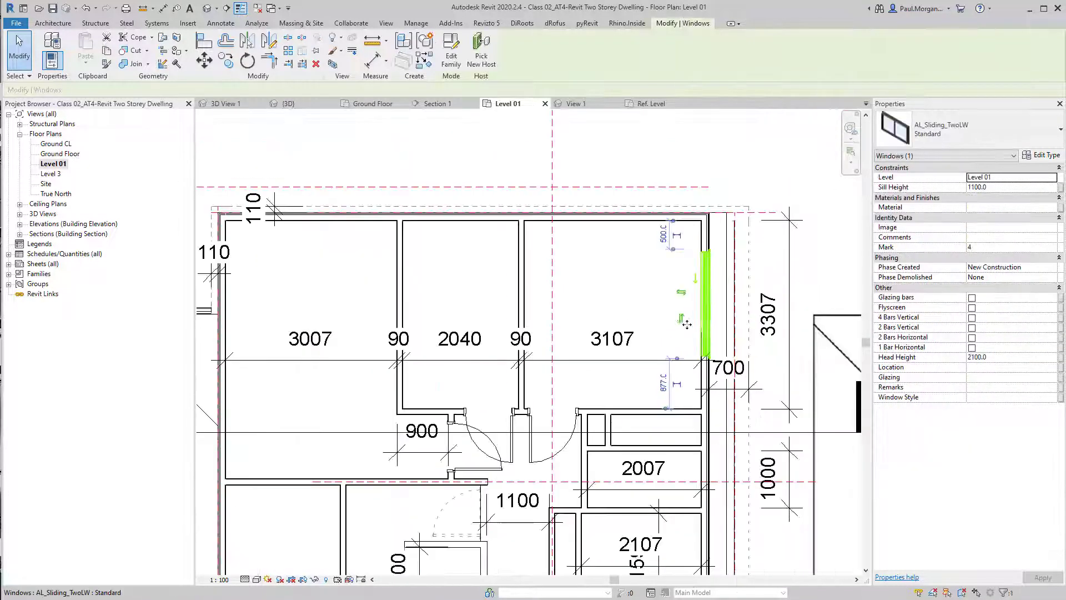
{"action": "middle_click_drag", "start_coordinate": [666, 340], "coordinate": [602, 320]}
{"action": "scroll", "coordinate": [603, 321], "scroll_direction": "down", "scroll_amount": 4}
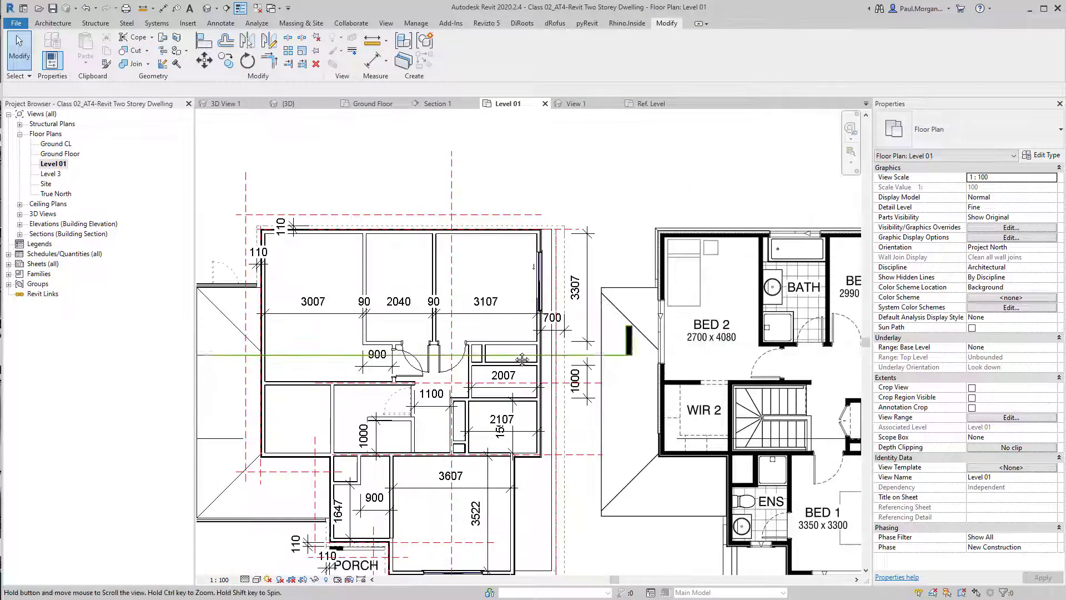
{"action": "middle_click_drag", "start_coordinate": [516, 492], "coordinate": [528, 468]}
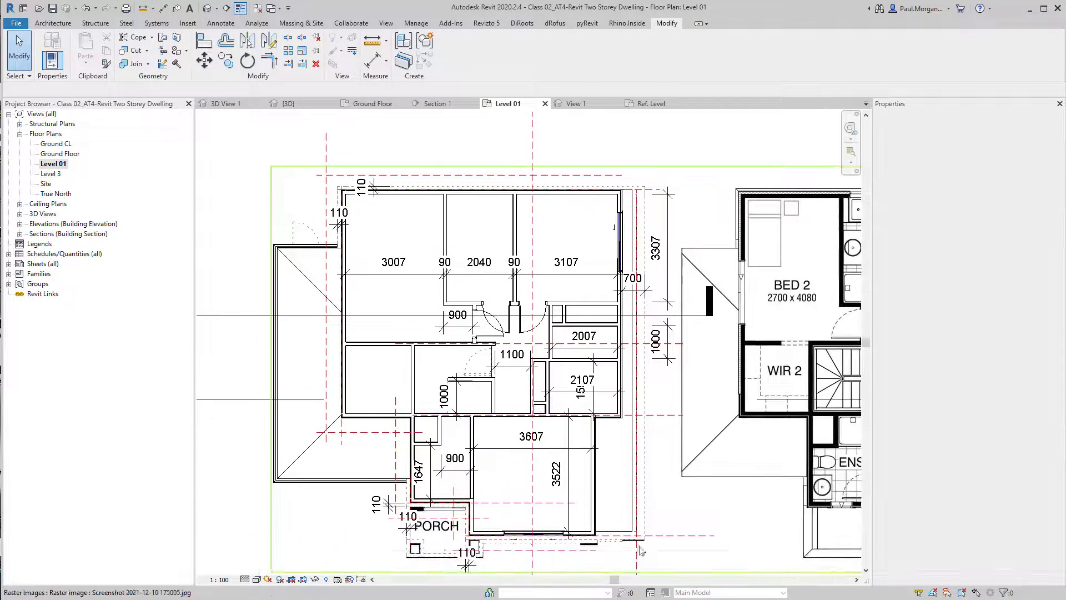
{"action": "middle_click_drag", "start_coordinate": [472, 316], "coordinate": [494, 303]}
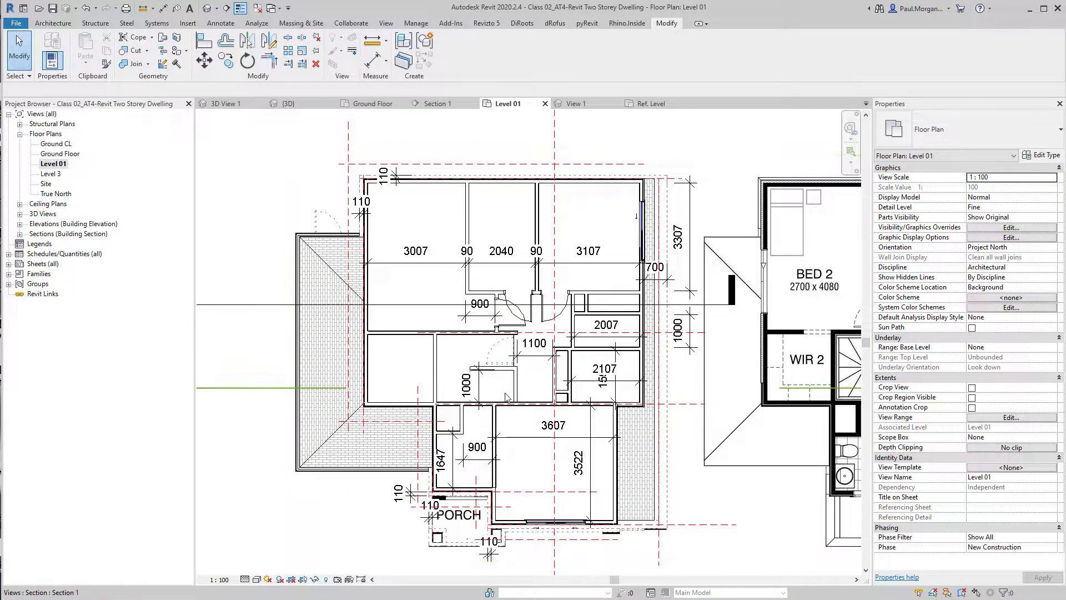
{"action": "middle_click_drag", "start_coordinate": [506, 397], "coordinate": [554, 367]}
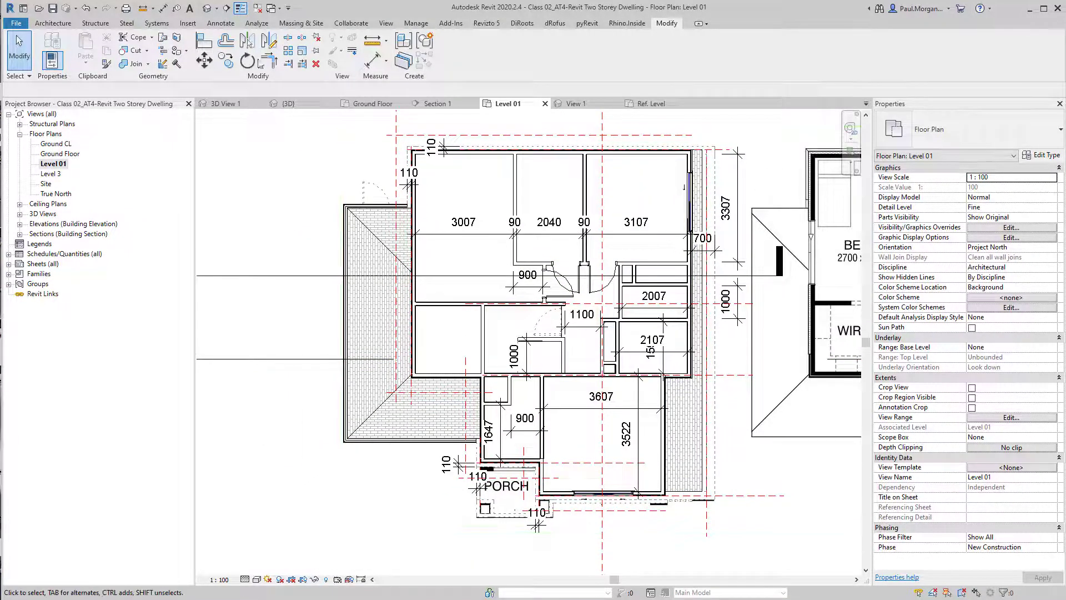
{"action": "key", "text": "ctrl+Tab"}
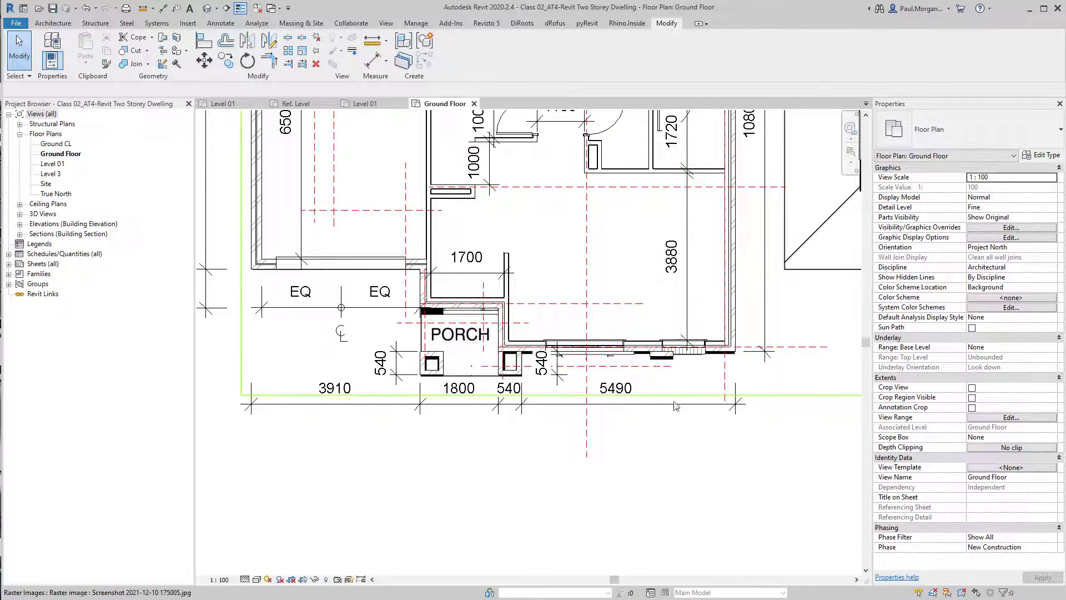
{"action": "middle_click_drag", "start_coordinate": [609, 268], "coordinate": [640, 403]}
{"action": "scroll", "coordinate": [662, 381], "scroll_direction": "down", "scroll_amount": 3}
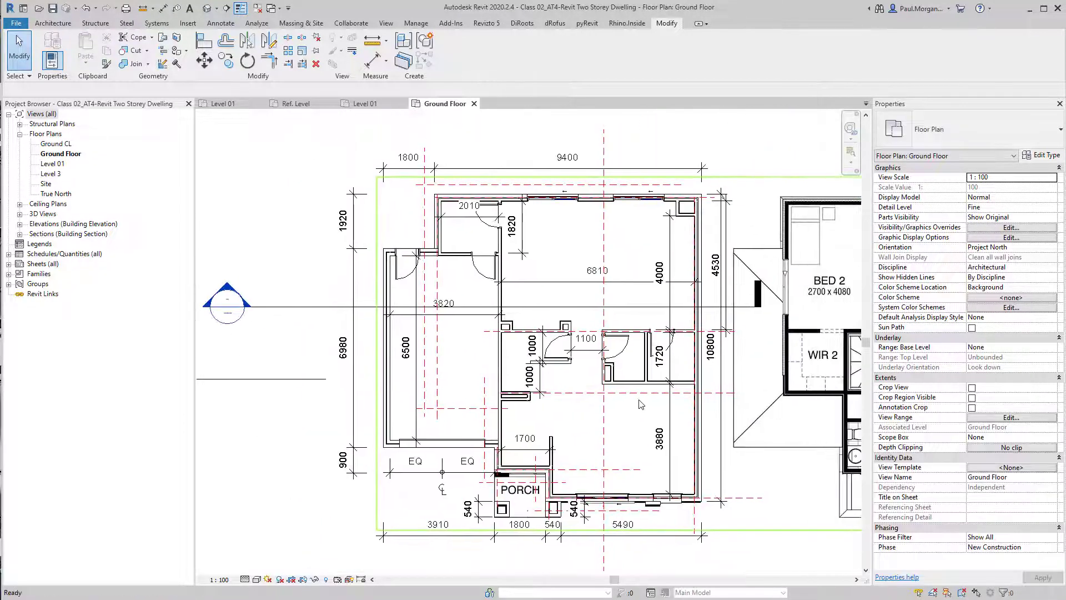
{"action": "left_click", "coordinate": [366, 104]}
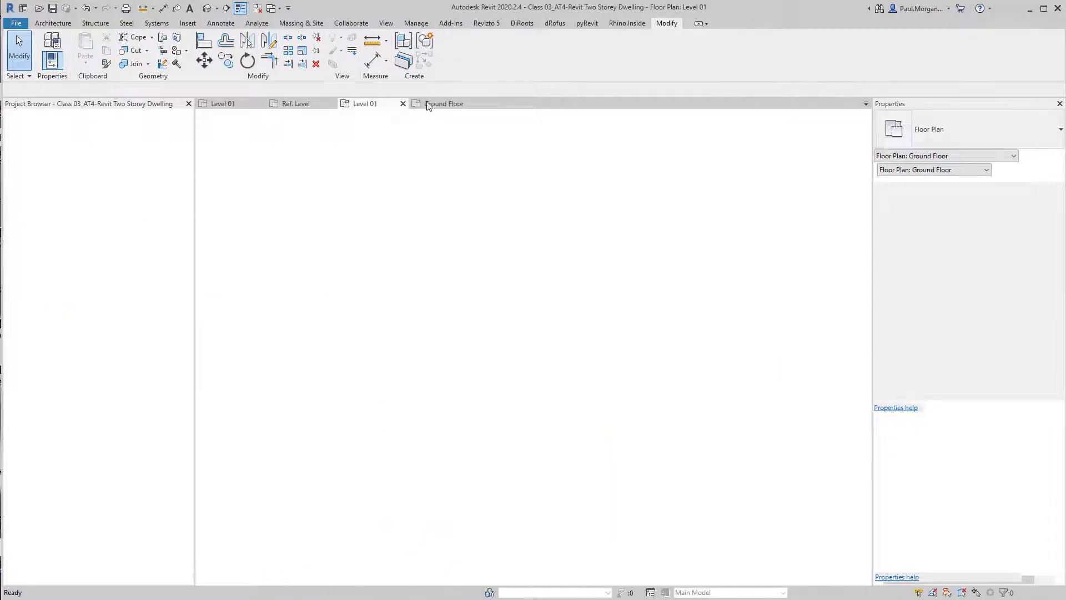
{"action": "left_click", "coordinate": [223, 103]}
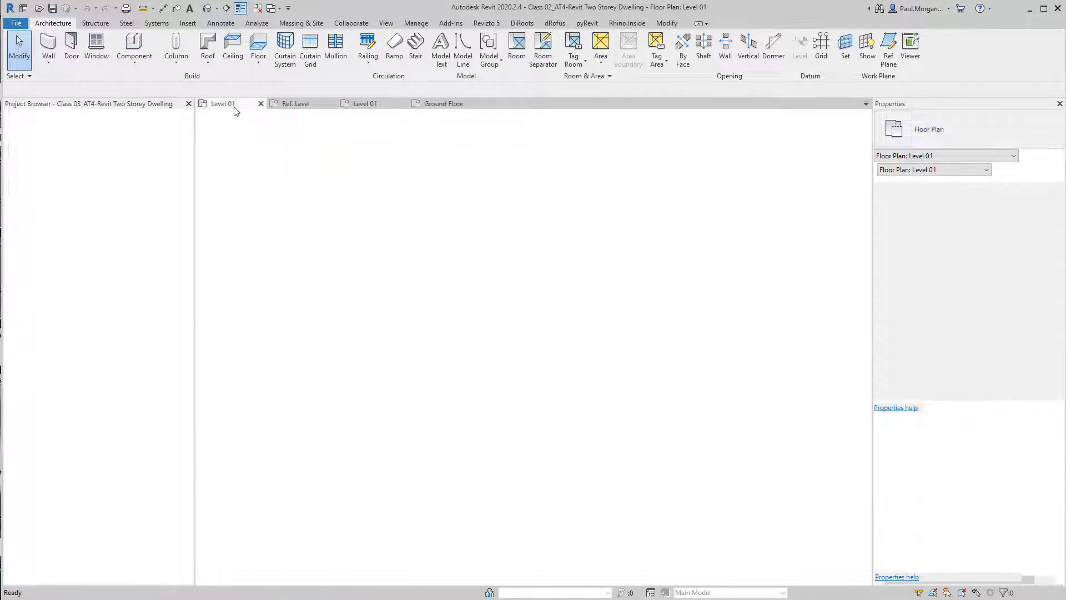
{"action": "scroll", "coordinate": [624, 244], "scroll_direction": "up", "scroll_amount": 4}
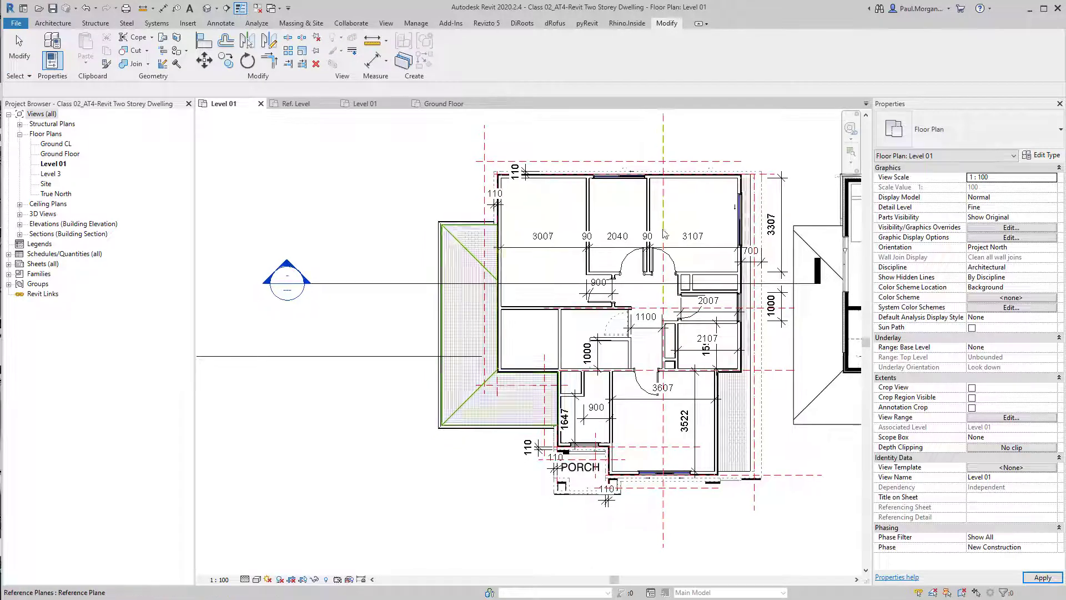
Create a similar AL_Sliding_TwoLW window in the west wall of the Level 01 bedroom
{"action": "left_click", "coordinate": [567, 208]}
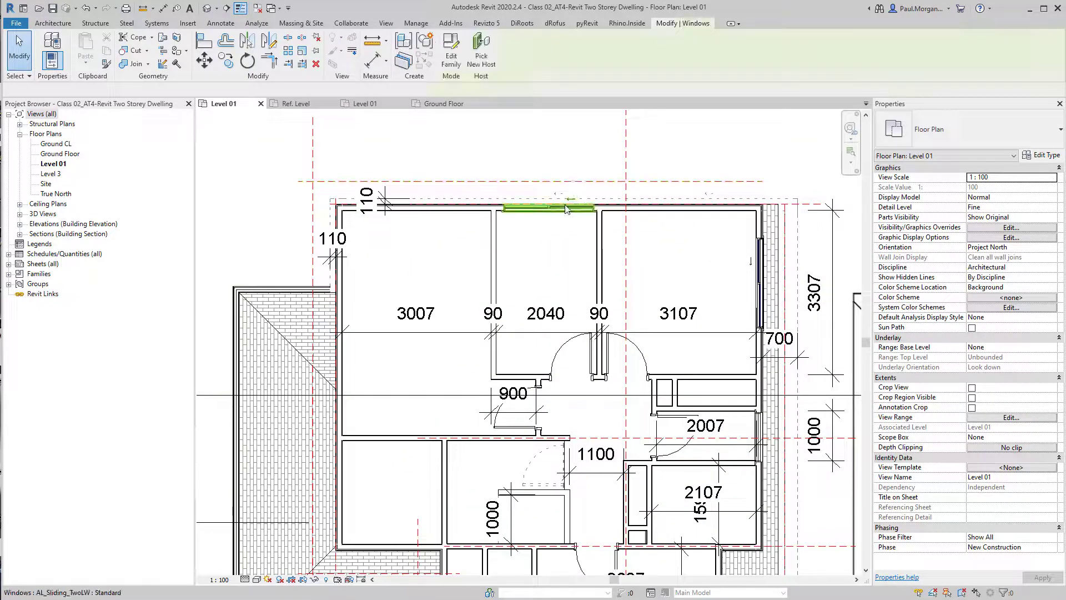
{"action": "key", "text": "c"}
{"action": "key", "text": "s"}
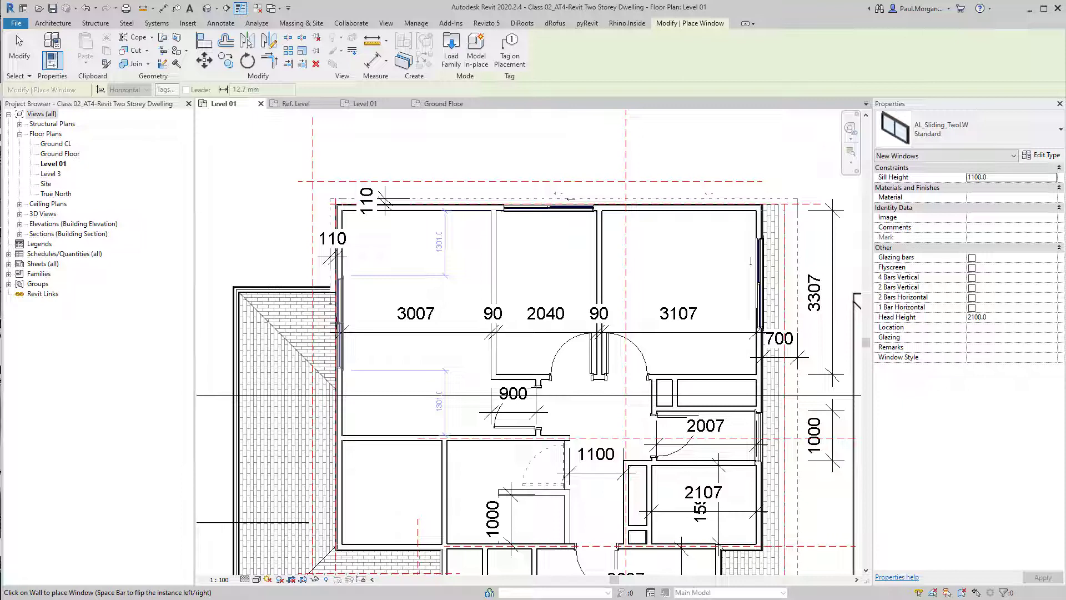
{"action": "left_click", "coordinate": [338, 322]}
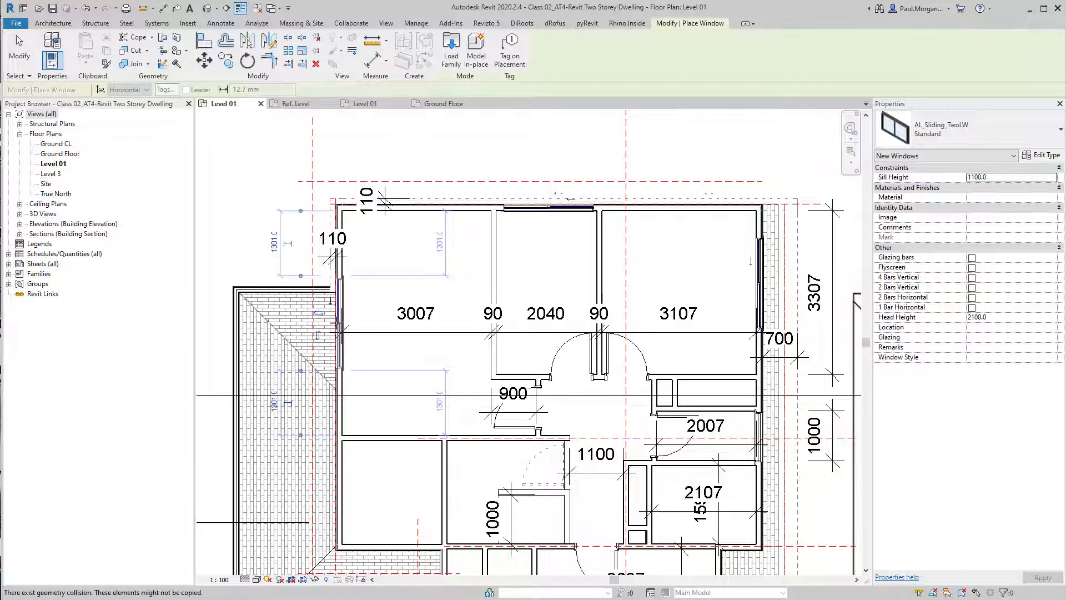
{"action": "middle_click_drag", "start_coordinate": [383, 333], "coordinate": [429, 337]}
{"action": "key", "text": "Escape"}
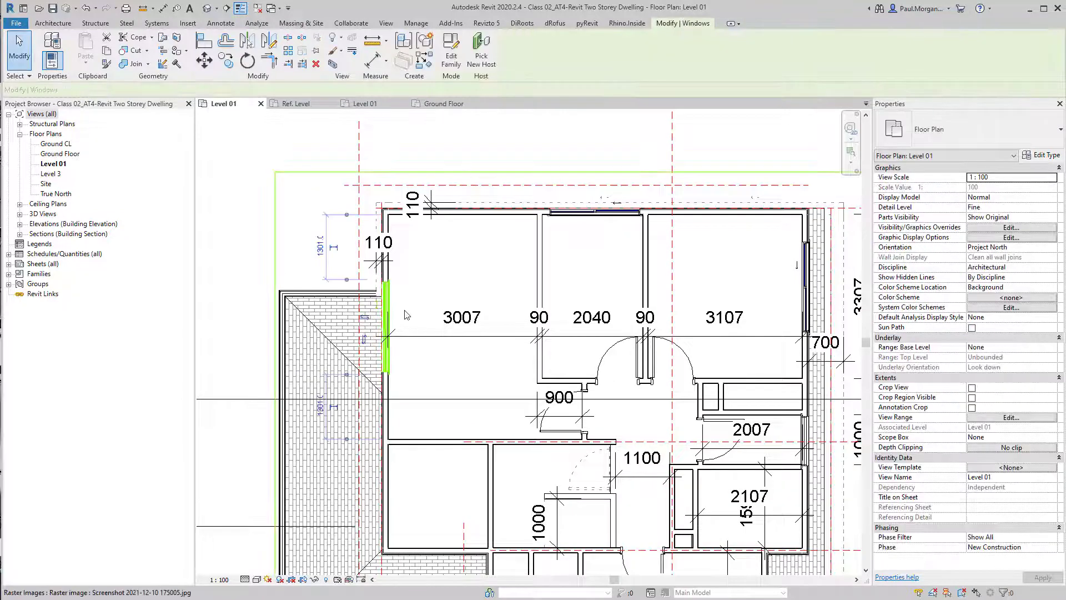
Set the west window's distance from the top wall to 500, then undo the move
{"action": "left_click", "coordinate": [387, 332]}
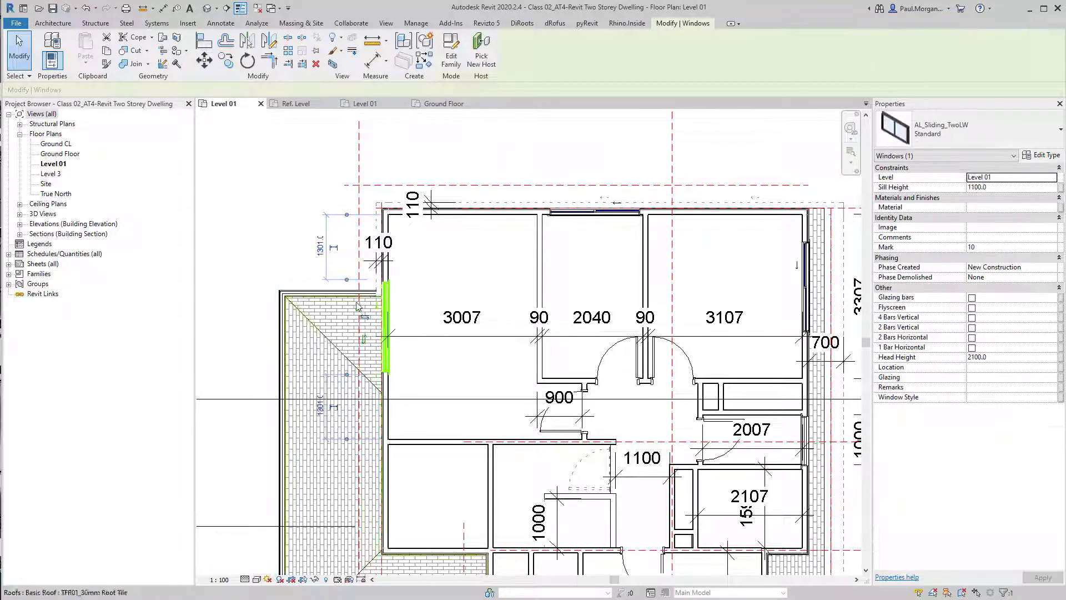
{"action": "left_click", "coordinate": [319, 255]}
{"action": "type", "text": "500"}
{"action": "key", "text": "Return"}
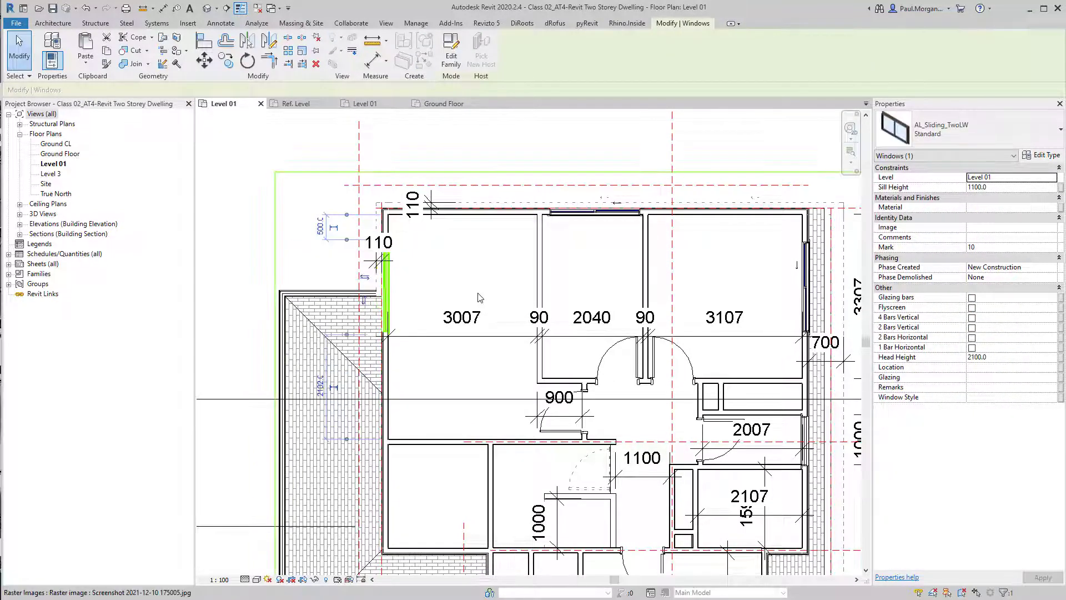
{"action": "key", "text": "Escape"}
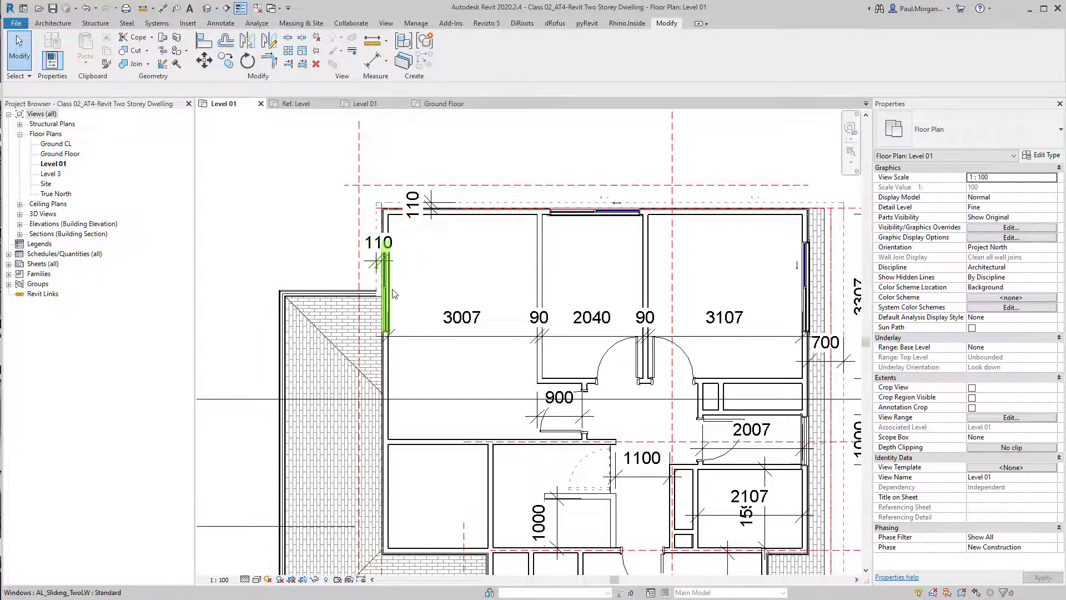
{"action": "key", "text": "ctrl+z"}
Inspect the dwelling's front walls and windows in the 3D view
{"action": "scroll", "coordinate": [430, 306], "scroll_direction": "down", "scroll_amount": 2}
{"action": "mouse_move", "coordinate": [547, 361]}
{"action": "middle_mouse_down"}
{"action": "mouse_move", "coordinate": [574, 310]}
{"action": "mouse_move", "coordinate": [562, 252]}
{"action": "middle_mouse_up"}
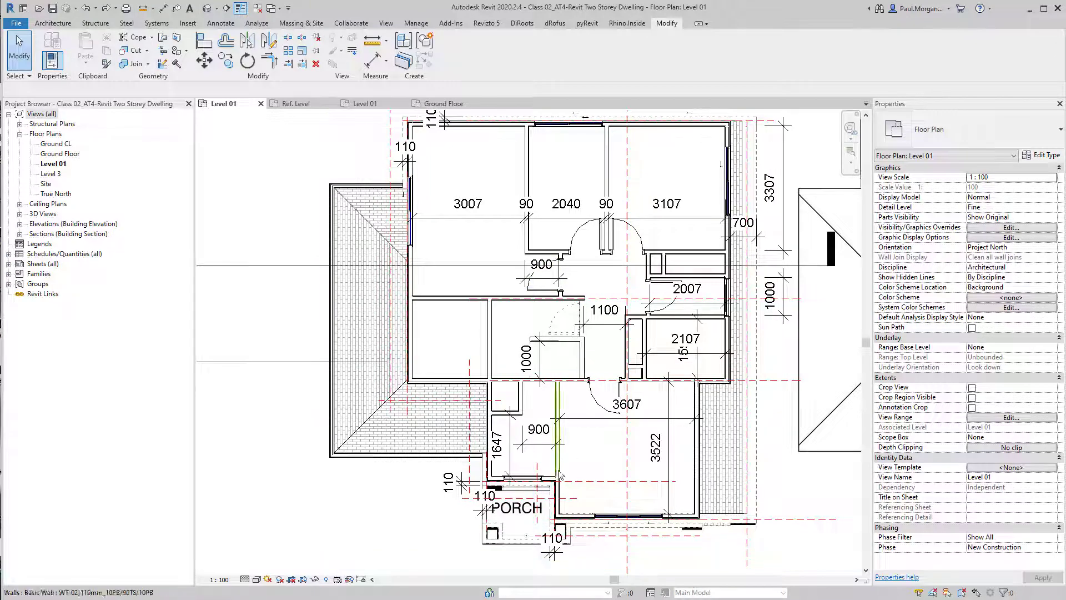
{"action": "mouse_move", "coordinate": [483, 307]}
{"action": "middle_mouse_down"}
{"action": "mouse_move", "coordinate": [483, 359]}
{"action": "mouse_move", "coordinate": [552, 386]}
{"action": "middle_mouse_up"}
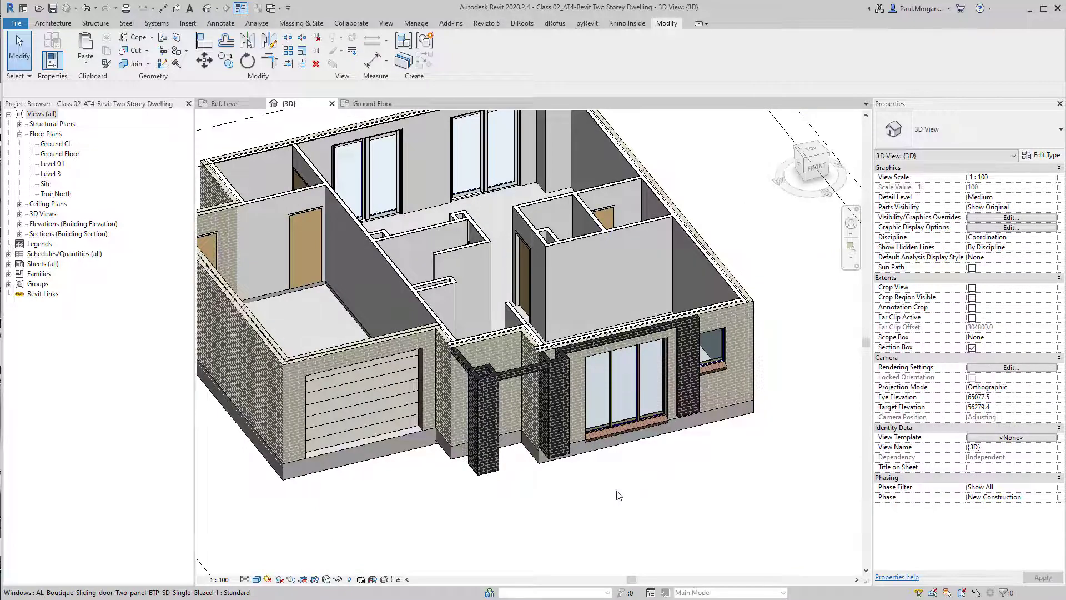
{"action": "middle_click_drag", "start_coordinate": [624, 471], "coordinate": [694, 464], "text": "shift"}
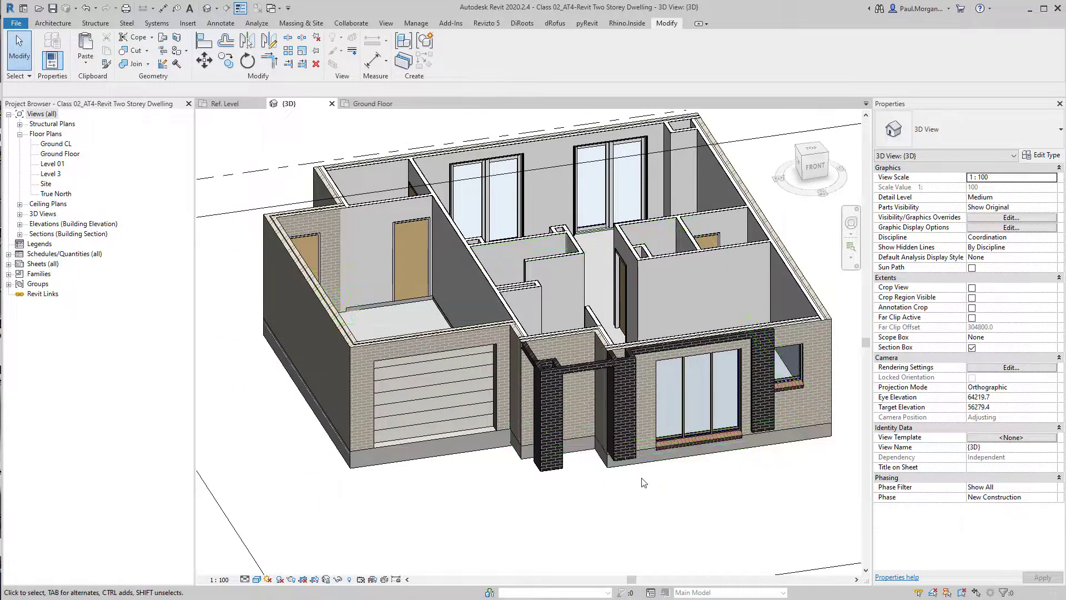
{"action": "scroll", "coordinate": [685, 408], "scroll_direction": "up", "scroll_amount": 5}
{"action": "middle_click_drag", "start_coordinate": [685, 409], "coordinate": [604, 456]}
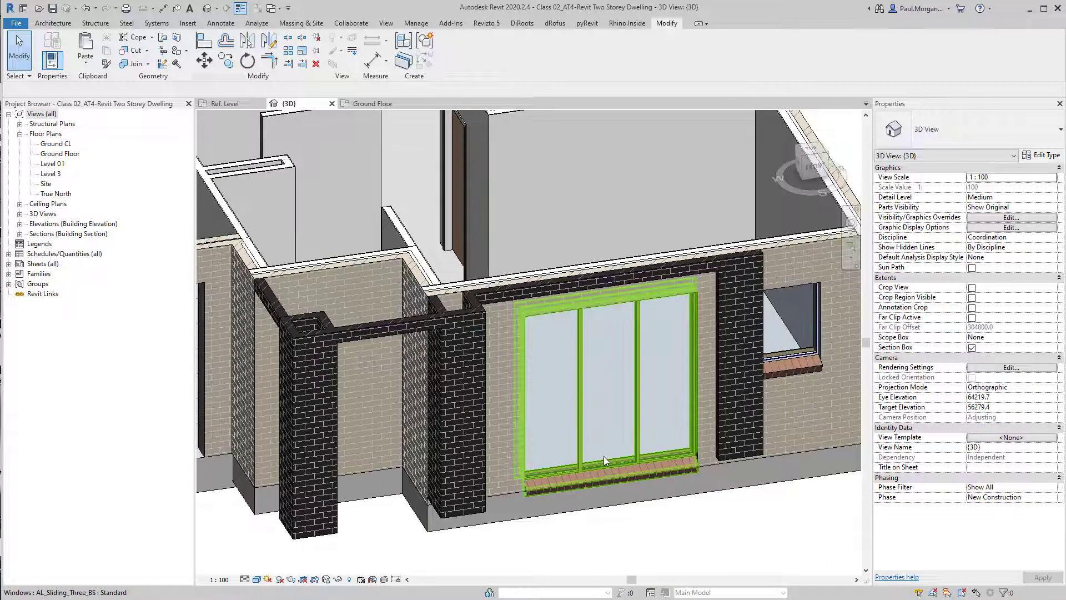
{"action": "middle_click_drag", "start_coordinate": [641, 522], "coordinate": [659, 496], "text": "shift"}
{"action": "scroll", "coordinate": [395, 437], "scroll_direction": "down", "scroll_amount": 1}
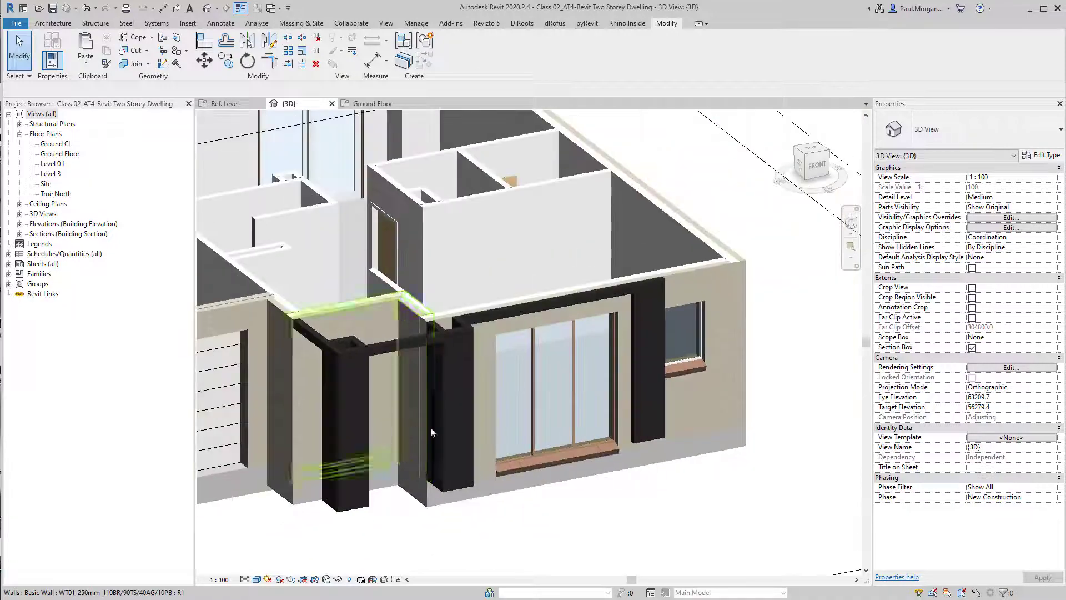
{"action": "middle_click_drag", "start_coordinate": [561, 456], "coordinate": [631, 475]}
{"action": "left_click", "coordinate": [631, 474]}
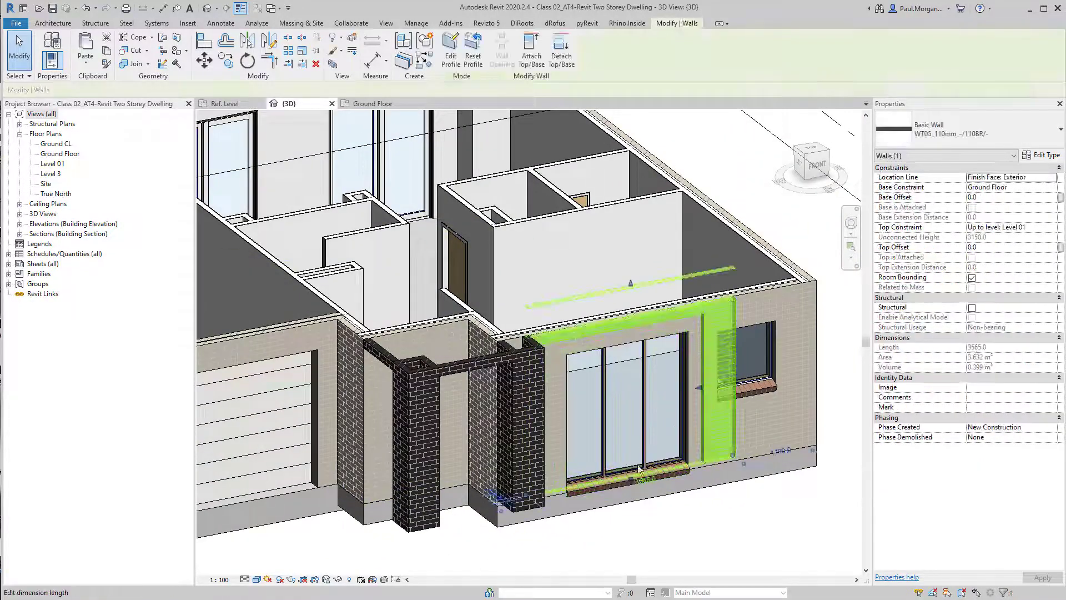
Select the ground-floor sliding door window and rename its AL_Sliding_Three_BS type to 2200x2100mm
{"action": "key", "text": "Escape"}
{"action": "left_click", "coordinate": [635, 442]}
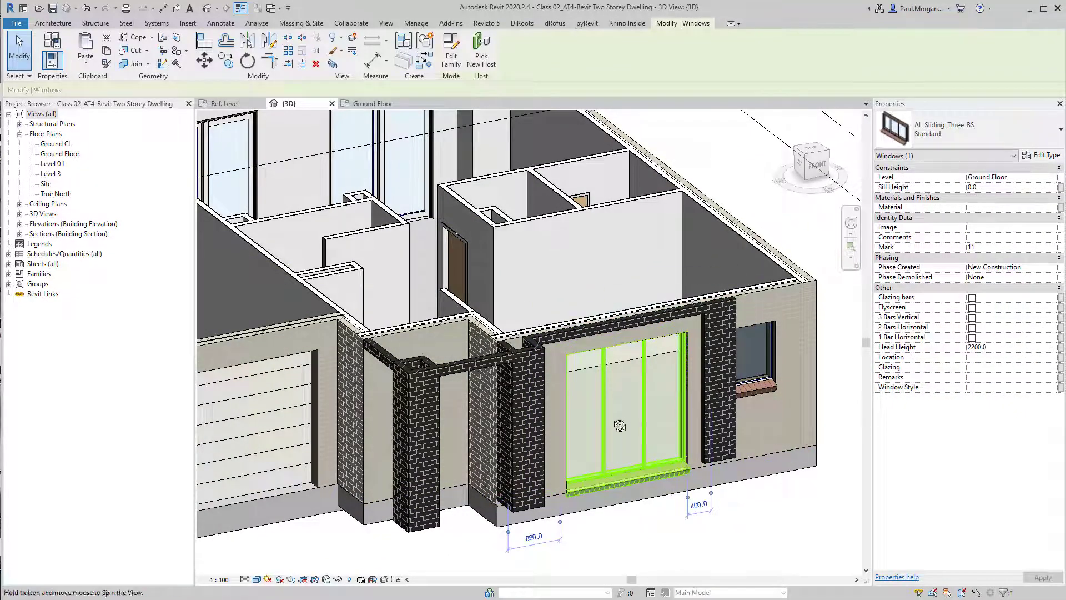
{"action": "middle_click_drag", "start_coordinate": [620, 427], "coordinate": [589, 429], "text": "shift"}
{"action": "left_click", "coordinate": [1042, 155]}
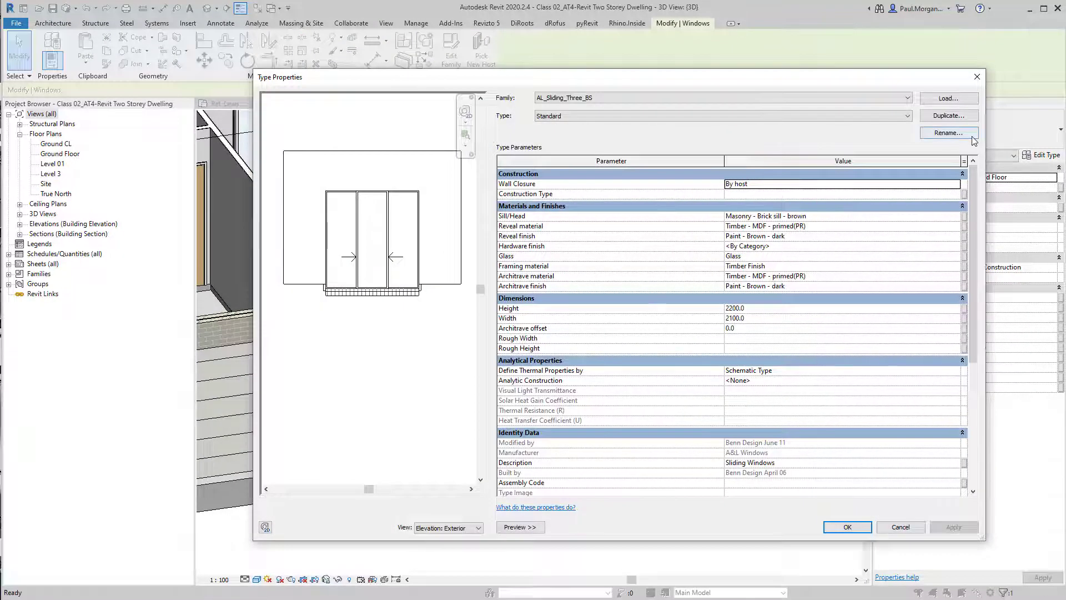
{"action": "left_click", "coordinate": [948, 132]}
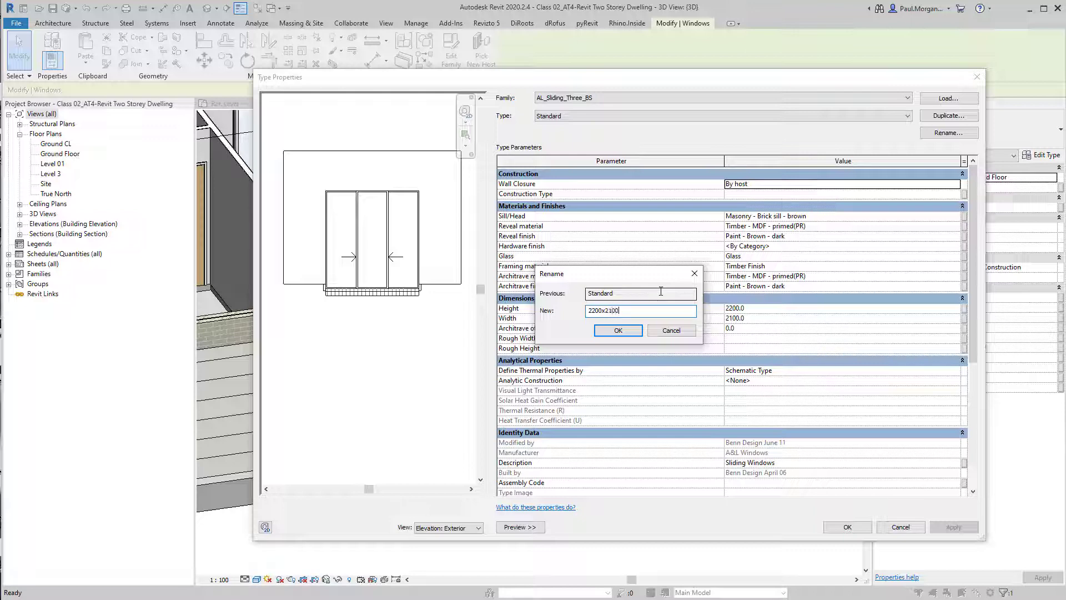
{"action": "key", "text": "Return"}
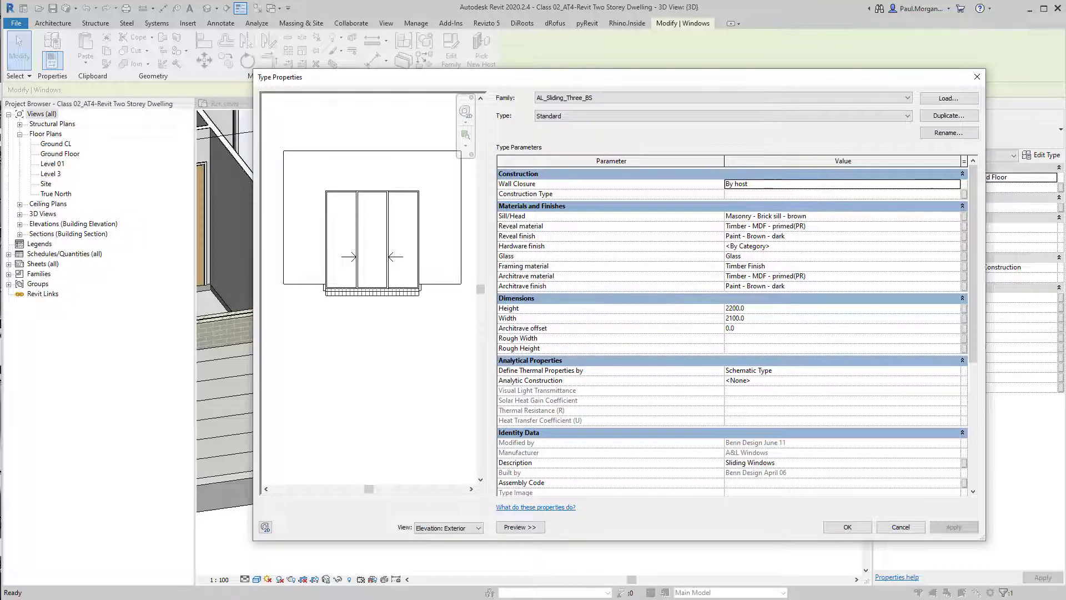
{"action": "left_click", "coordinate": [767, 321]}
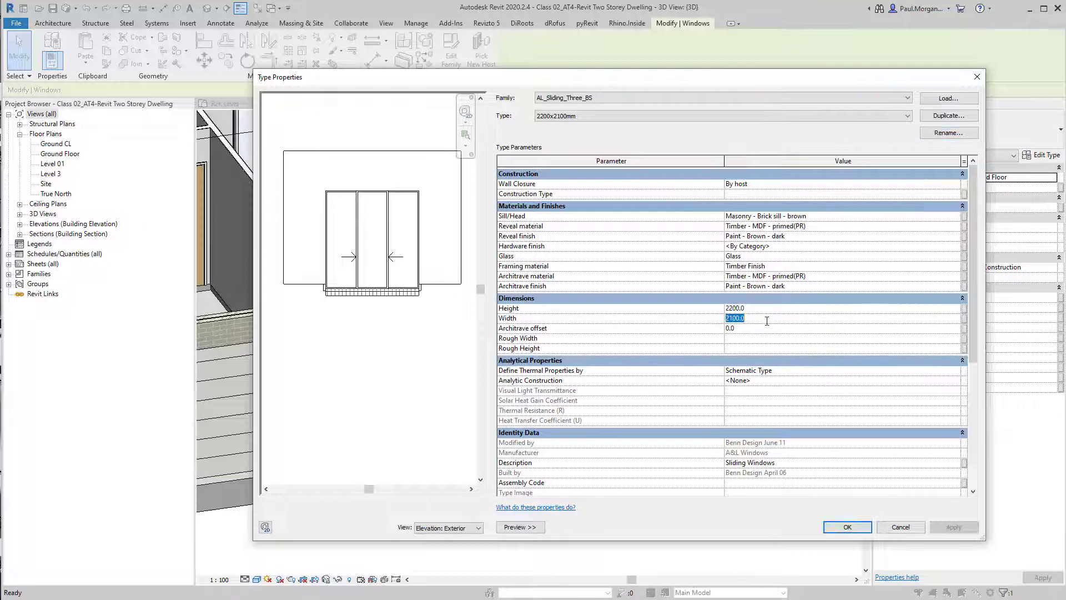
{"action": "left_click", "coordinate": [849, 528]}
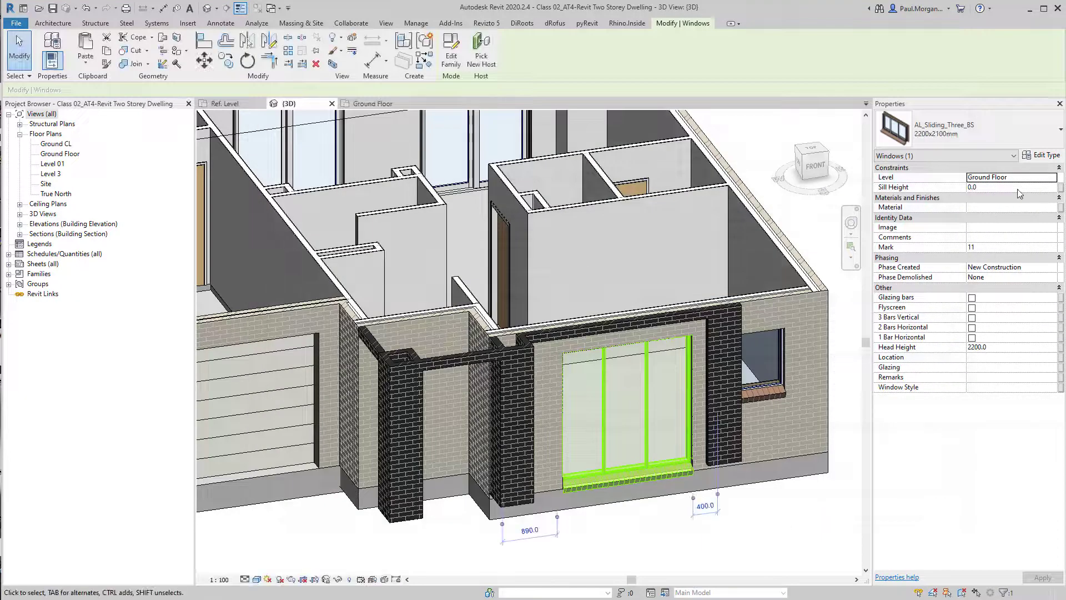
Set the sliding window's sill height to 100
{"action": "left_click", "coordinate": [1017, 189]}
{"action": "type", "text": "100"}
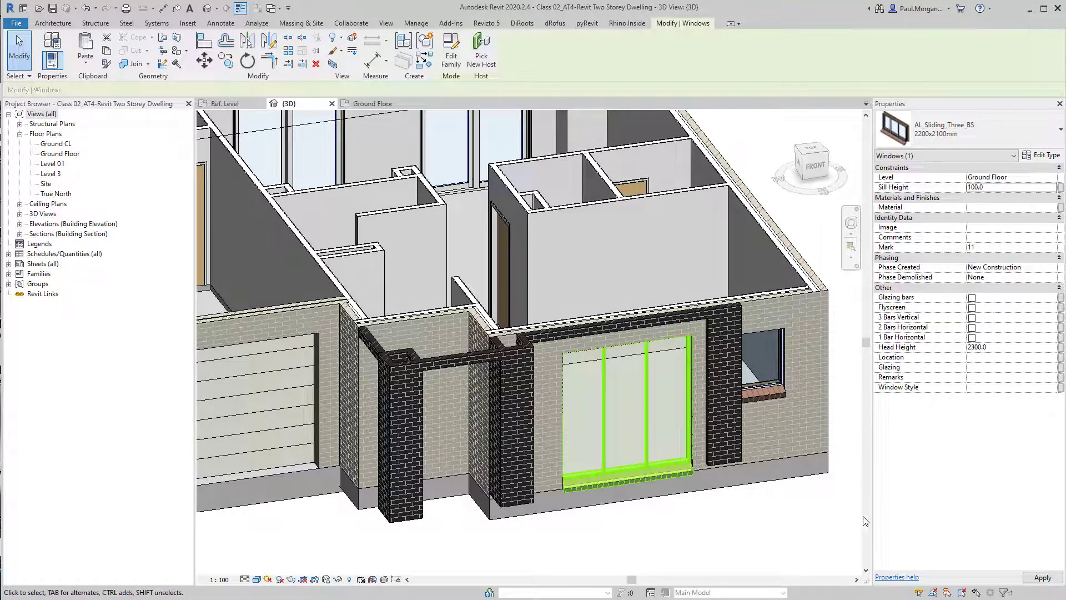
{"action": "left_click", "coordinate": [716, 548]}
Rename the AL_Sliding_Fixed_BS window type to 2200x600mm and set its height to 2200 and width to 600
{"action": "middle_click_drag", "start_coordinate": [717, 548], "coordinate": [615, 472], "text": "shift"}
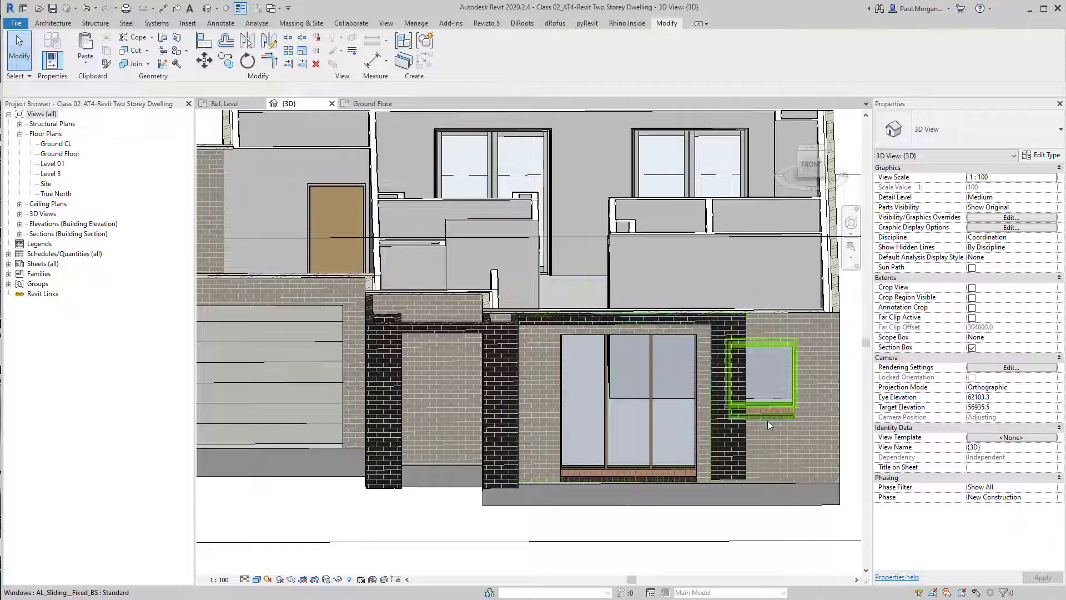
{"action": "left_click", "coordinate": [768, 421]}
{"action": "middle_click_drag", "start_coordinate": [767, 421], "coordinate": [650, 355], "text": "shift"}
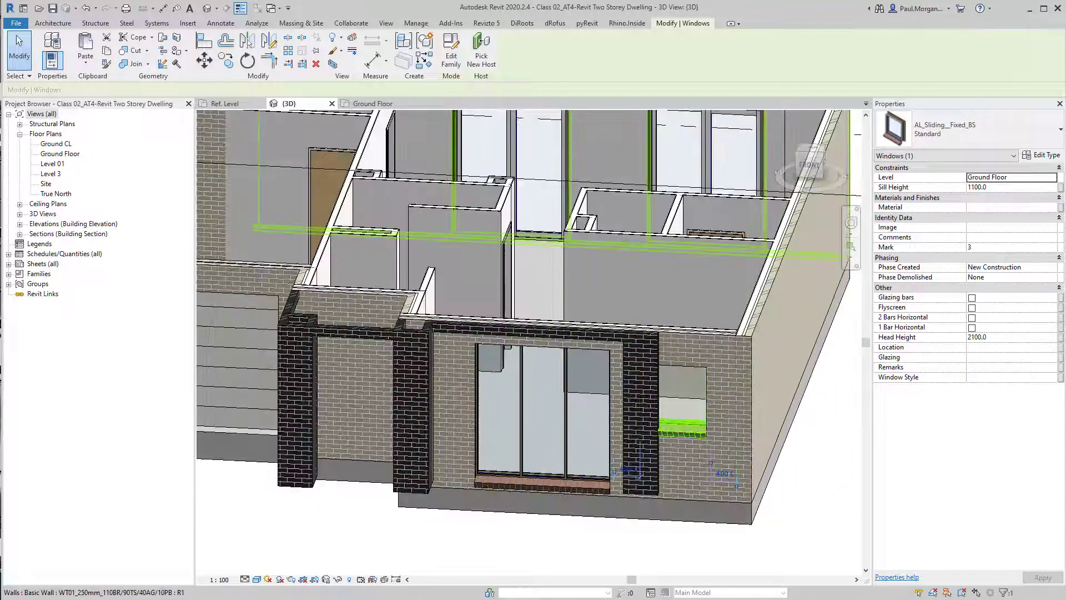
{"action": "left_click", "coordinate": [1041, 155]}
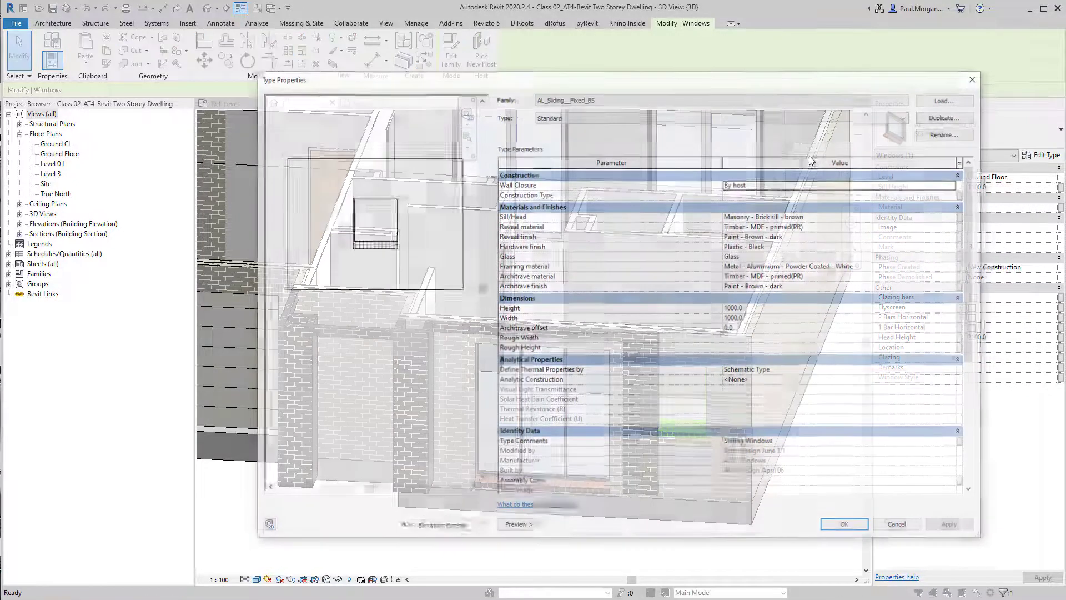
{"action": "left_click", "coordinate": [949, 134]}
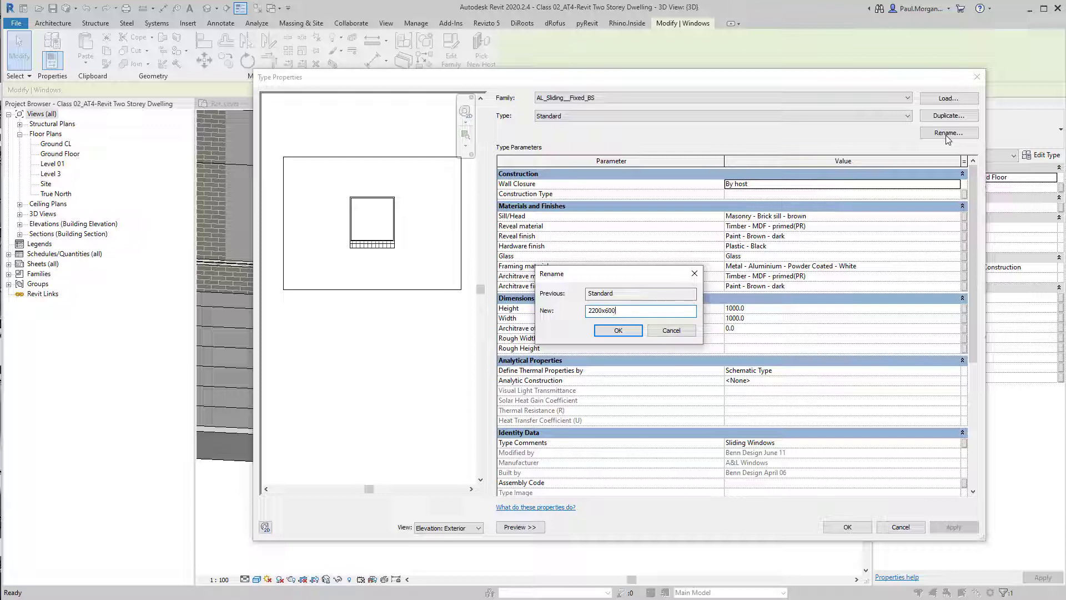
{"action": "key", "text": "Return"}
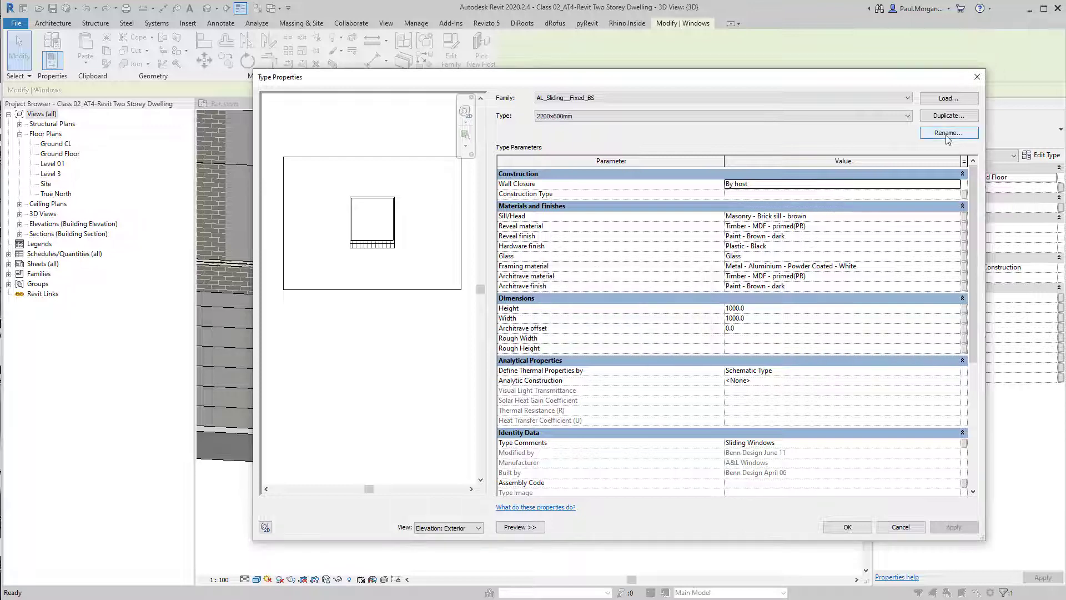
{"action": "left_click", "coordinate": [751, 312]}
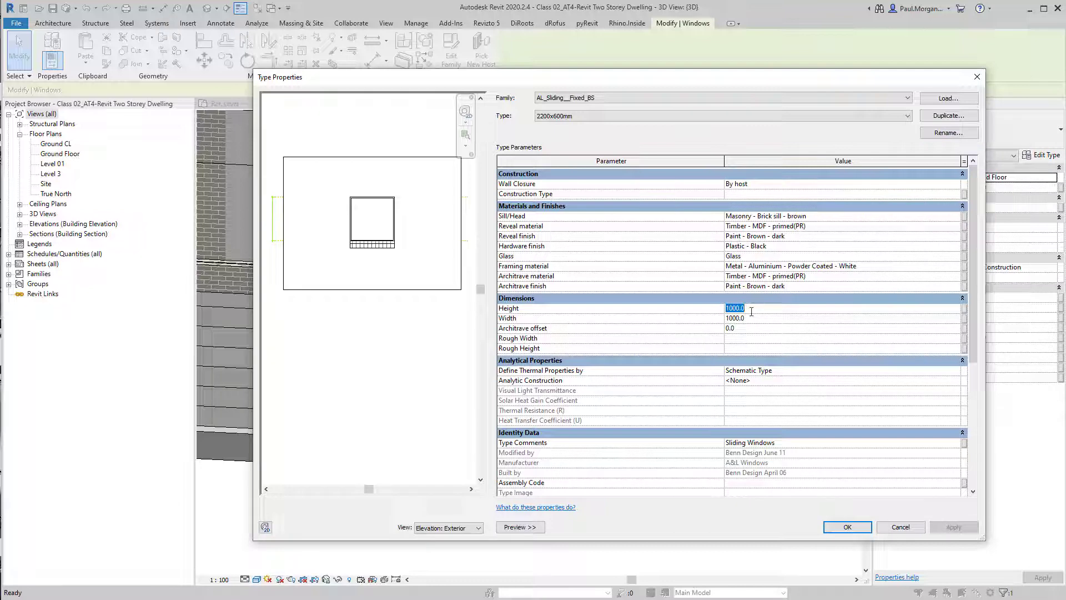
{"action": "key", "text": "Tab"}
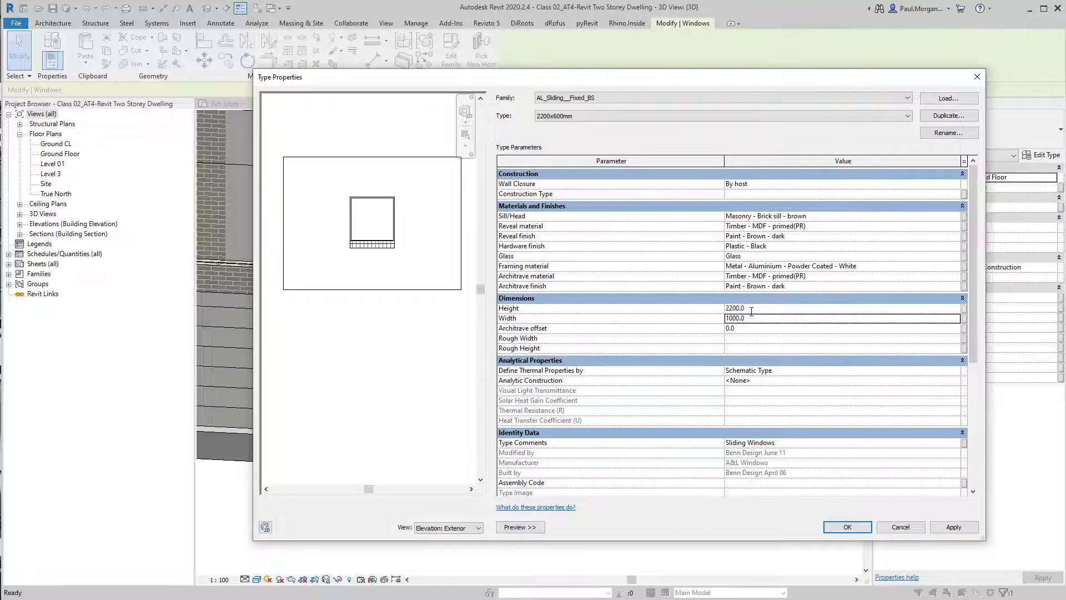
{"action": "type", "text": "6"}
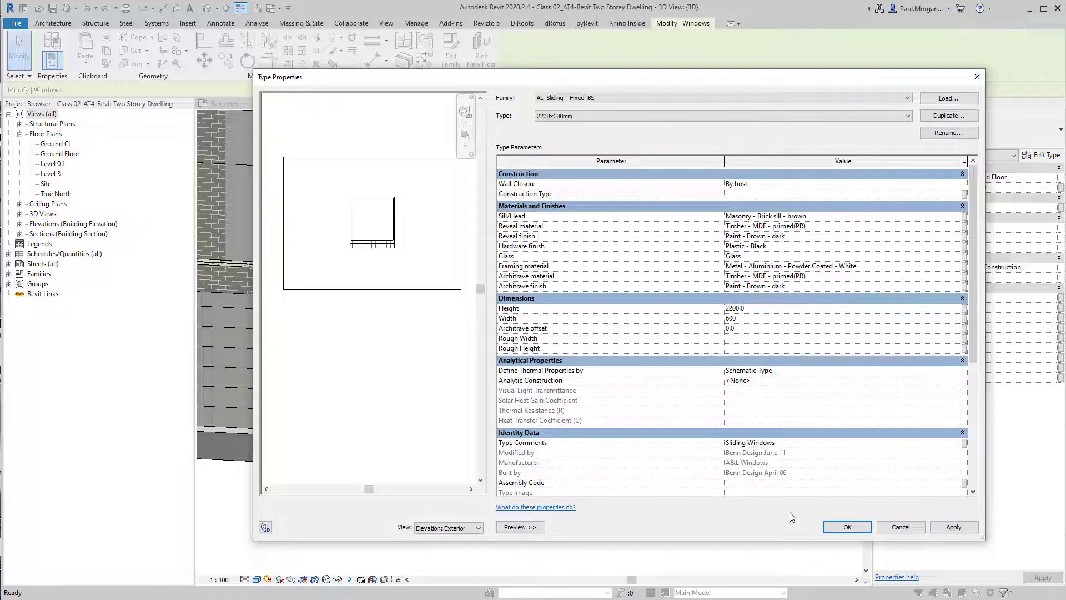
{"action": "left_click", "coordinate": [845, 526]}
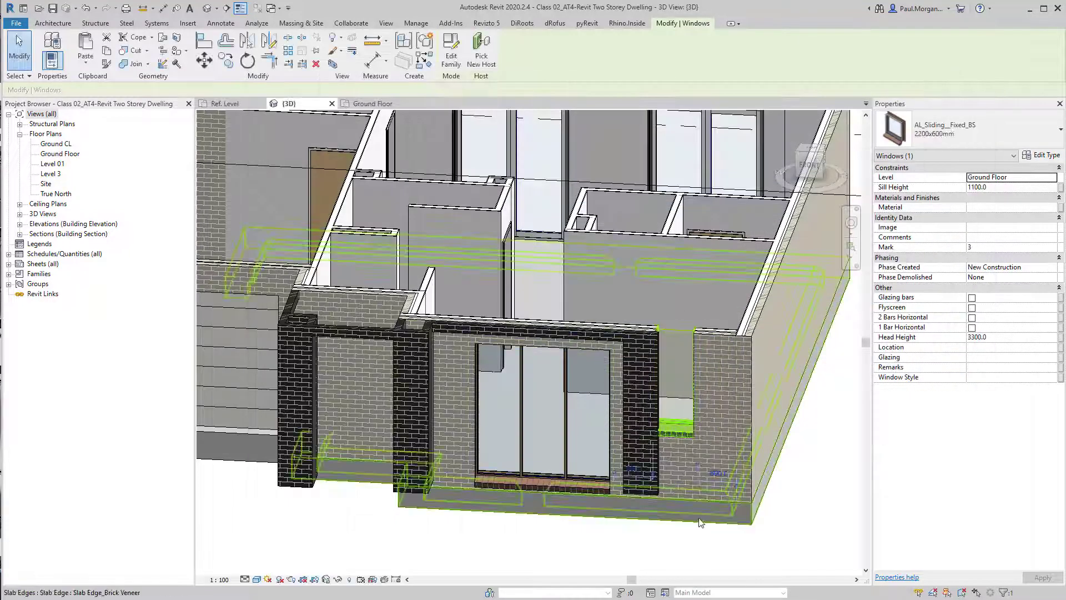
Move the narrow fixed window down and set its sill height to 100
{"action": "left_click_drag", "start_coordinate": [695, 428], "coordinate": [714, 495]}
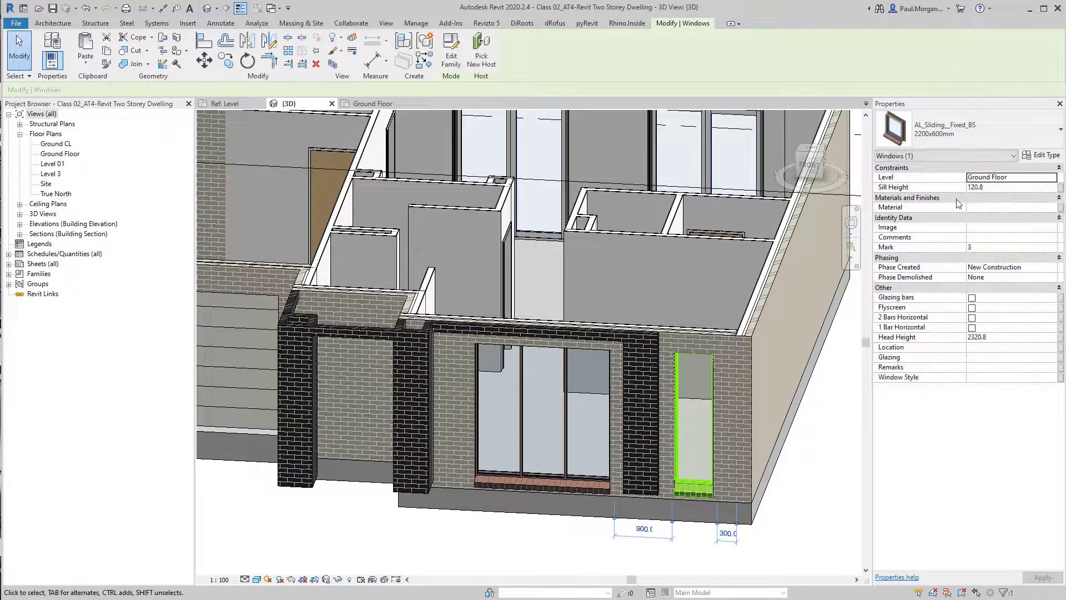
{"action": "left_click", "coordinate": [1000, 187]}
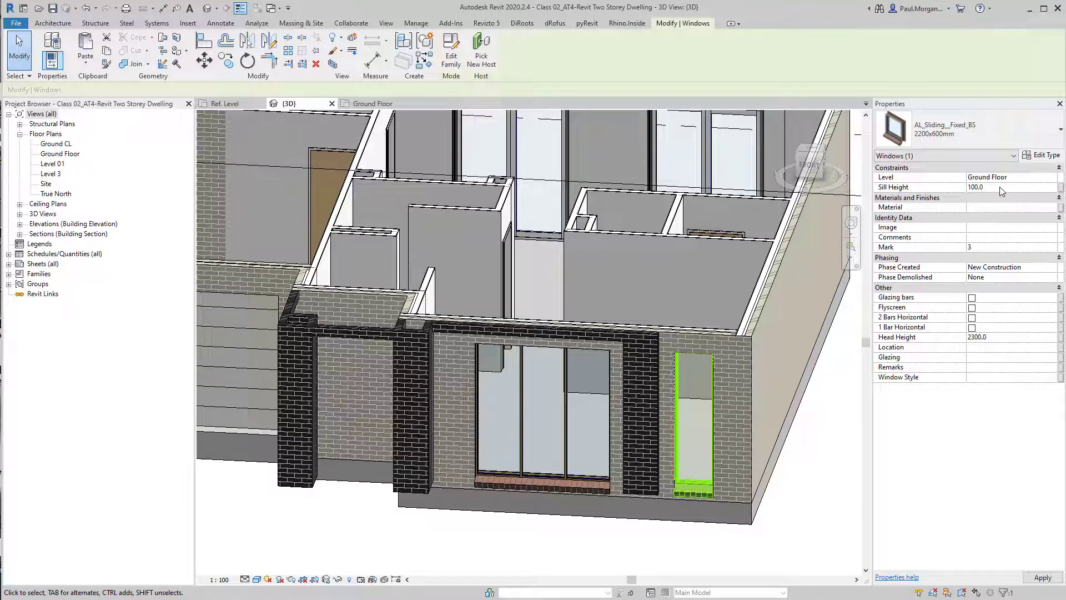
{"action": "left_click", "coordinate": [529, 534]}
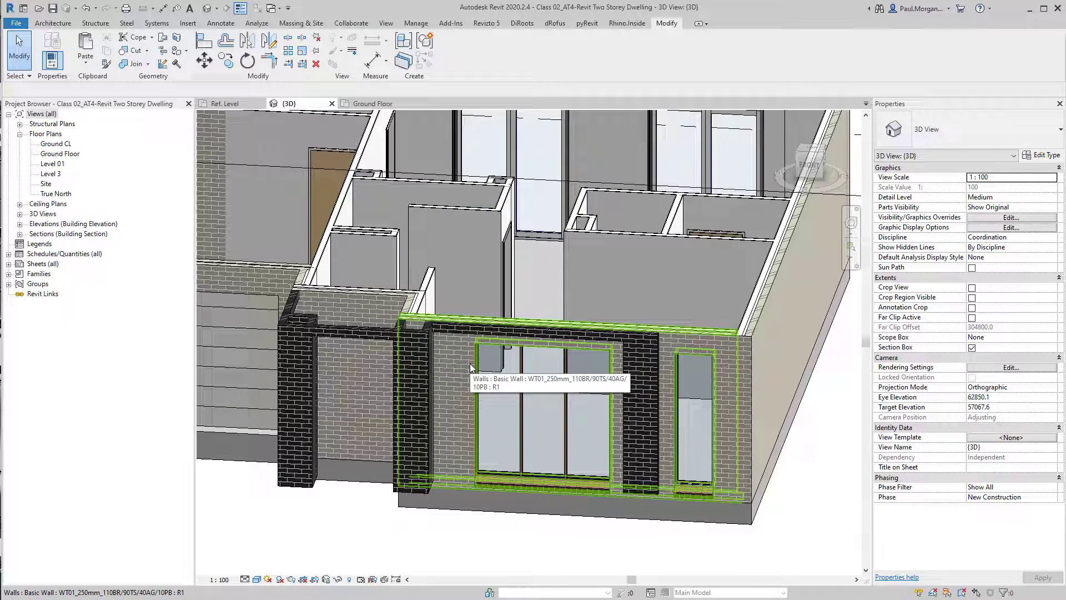
Review the dwelling's windows and doors around the exterior walls in the 3D view
{"action": "scroll", "coordinate": [482, 348], "scroll_direction": "down", "scroll_amount": 2}
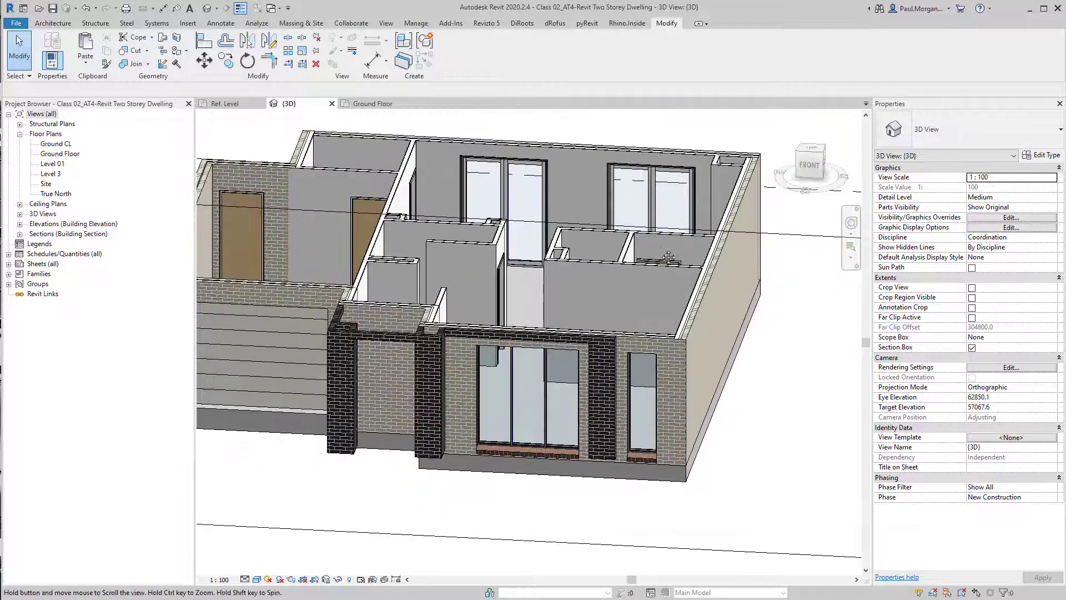
{"action": "middle_click_drag", "start_coordinate": [669, 257], "coordinate": [649, 329]}
{"action": "left_click", "coordinate": [627, 272]}
{"action": "middle_click_drag", "start_coordinate": [627, 272], "coordinate": [327, 259], "text": "shift"}
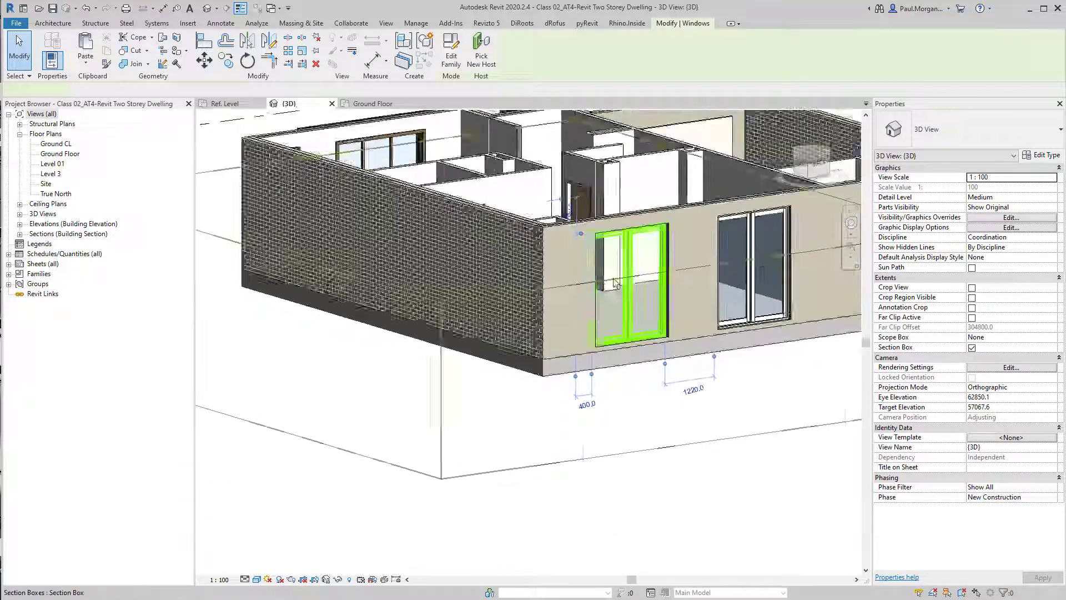
{"action": "scroll", "coordinate": [615, 283], "scroll_direction": "up", "scroll_amount": 3}
{"action": "middle_click_drag", "start_coordinate": [690, 402], "coordinate": [337, 458]}
{"action": "middle_click_drag", "start_coordinate": [590, 400], "coordinate": [642, 409], "text": "shift"}
{"action": "left_click", "coordinate": [580, 395]}
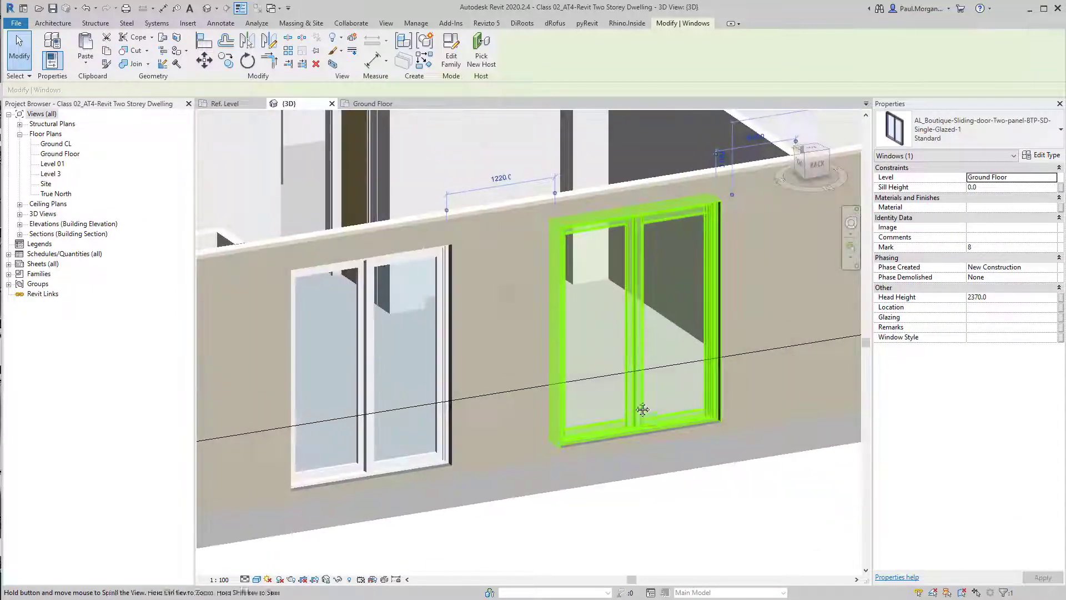
{"action": "key", "text": "Escape"}
{"action": "scroll", "coordinate": [551, 464], "scroll_direction": "down", "scroll_amount": 2}
{"action": "middle_click_drag", "start_coordinate": [551, 464], "coordinate": [569, 468], "text": "shift"}
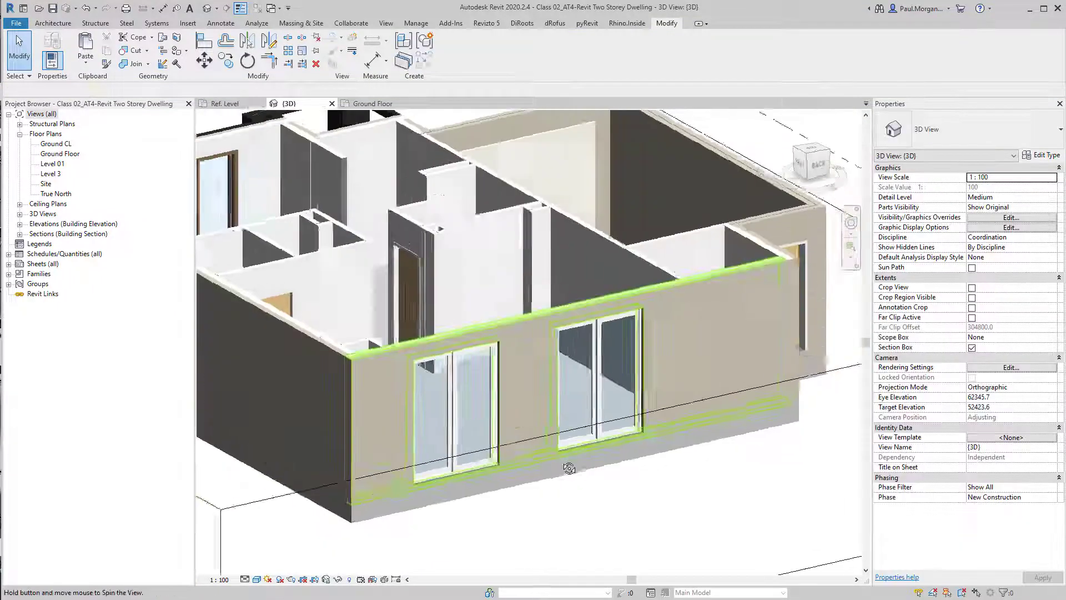
{"action": "scroll", "coordinate": [603, 361], "scroll_direction": "down", "scroll_amount": 3}
{"action": "middle_click_drag", "start_coordinate": [401, 325], "coordinate": [564, 408], "text": "shift"}
{"action": "middle_click_drag", "start_coordinate": [377, 397], "coordinate": [383, 291]}
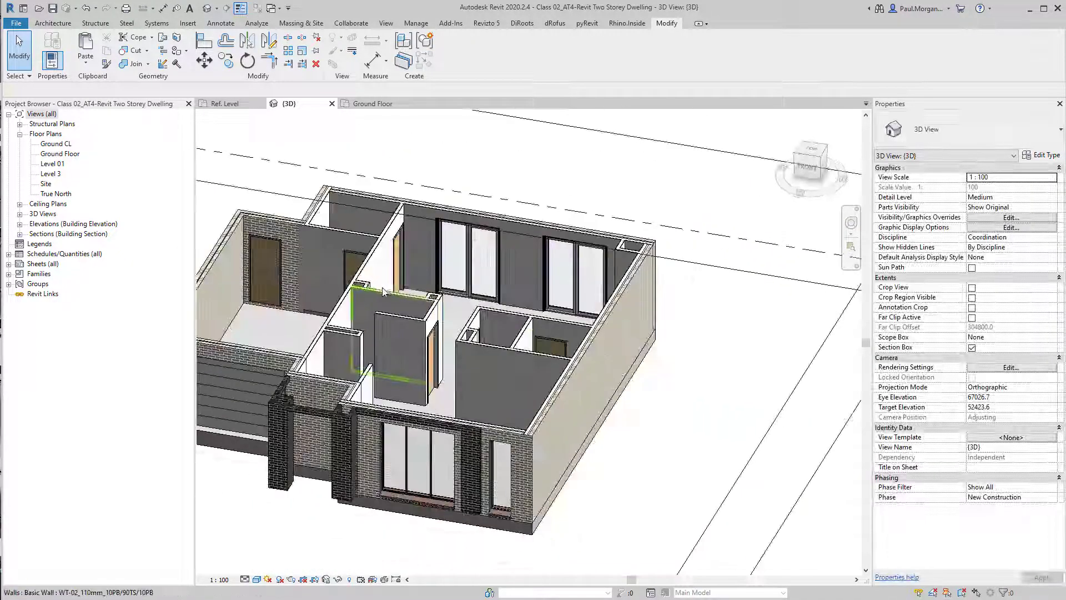
{"action": "scroll", "coordinate": [386, 294], "scroll_direction": "down", "scroll_amount": 4}
{"action": "middle_click_drag", "start_coordinate": [453, 361], "coordinate": [639, 386], "text": "shift"}
{"action": "left_click", "coordinate": [641, 395]}
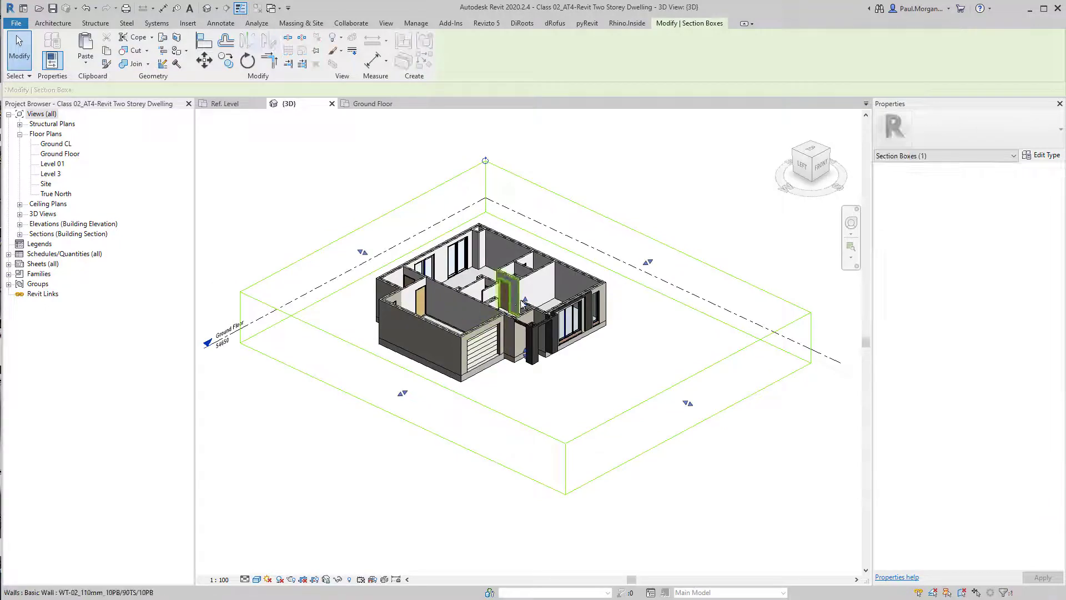
{"action": "left_click_drag", "start_coordinate": [523, 301], "coordinate": [515, 200]}
{"action": "scroll", "coordinate": [500, 261], "scroll_direction": "up", "scroll_amount": 5}
{"action": "middle_click_drag", "start_coordinate": [594, 294], "coordinate": [524, 258], "text": "shift"}
{"action": "scroll", "coordinate": [554, 336], "scroll_direction": "up", "scroll_amount": 3}
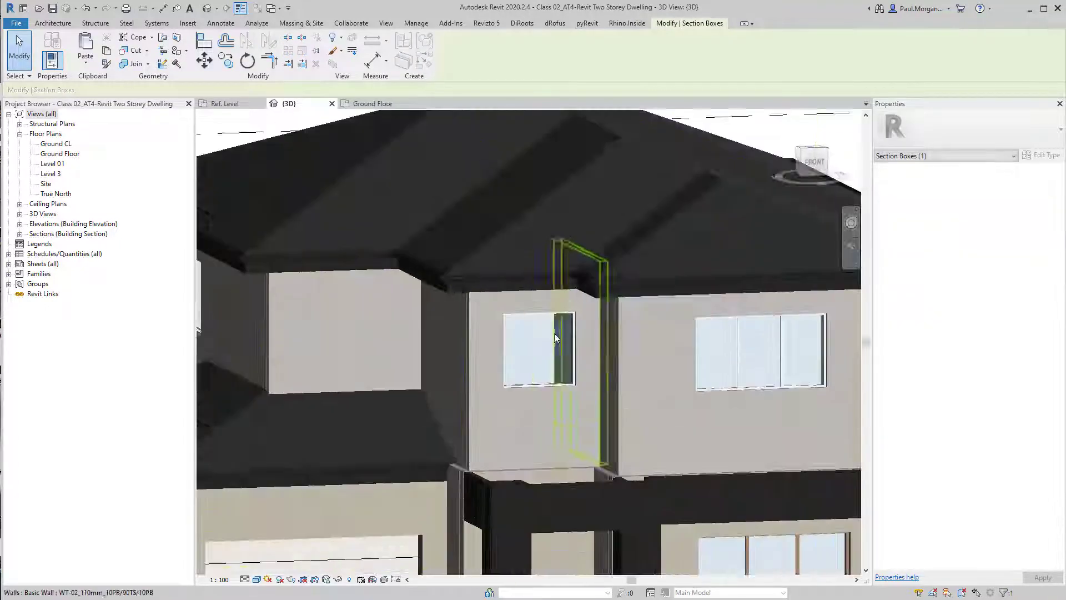
{"action": "middle_click_drag", "start_coordinate": [611, 403], "coordinate": [397, 383]}
Select the Level 01 fixed window and rename its AL_Sliding_FixedLW type to 1600x600mm with a height of 1600
{"action": "left_click", "coordinate": [444, 297]}
{"action": "middle_click_drag", "start_coordinate": [440, 328], "coordinate": [421, 277], "text": "shift"}
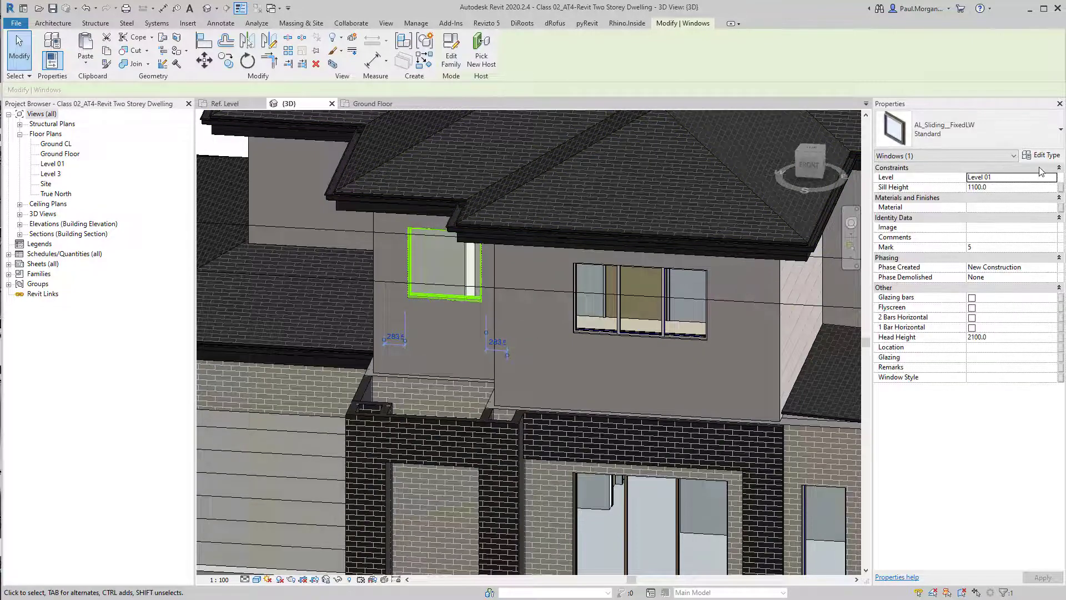
{"action": "left_click", "coordinate": [1040, 156]}
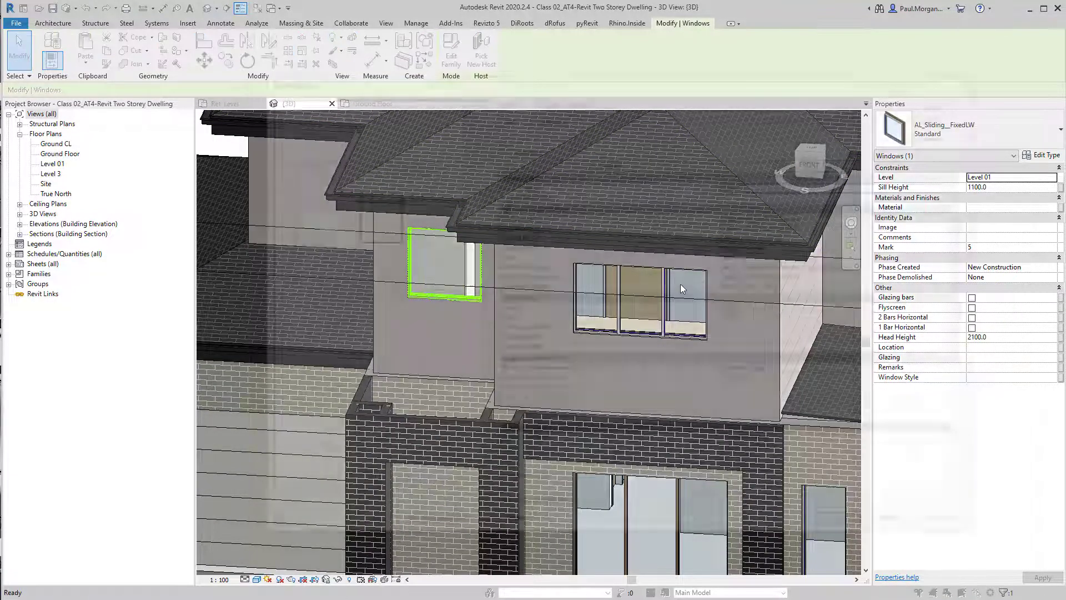
{"action": "left_click", "coordinate": [945, 136]}
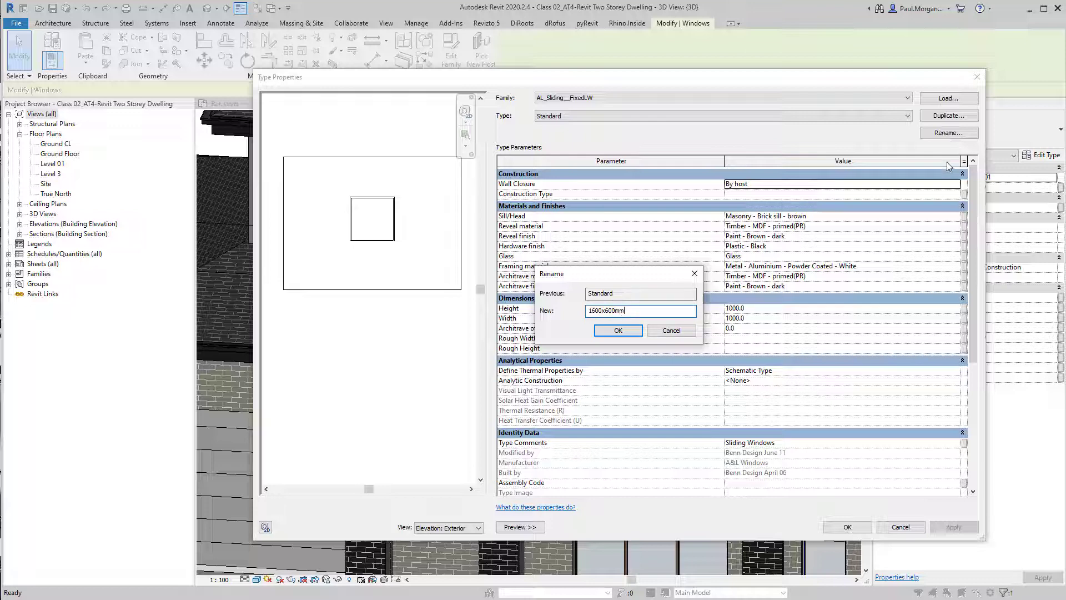
{"action": "left_click", "coordinate": [618, 330]}
{"action": "left_click", "coordinate": [776, 308]}
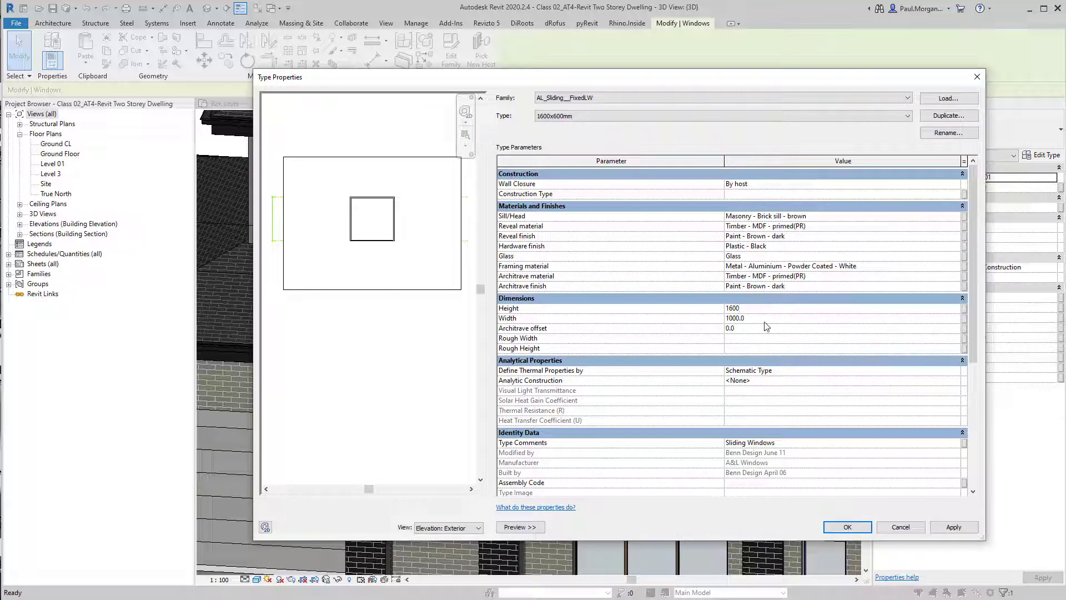
{"action": "key", "text": "Tab"}
{"action": "left_click", "coordinate": [869, 527]}
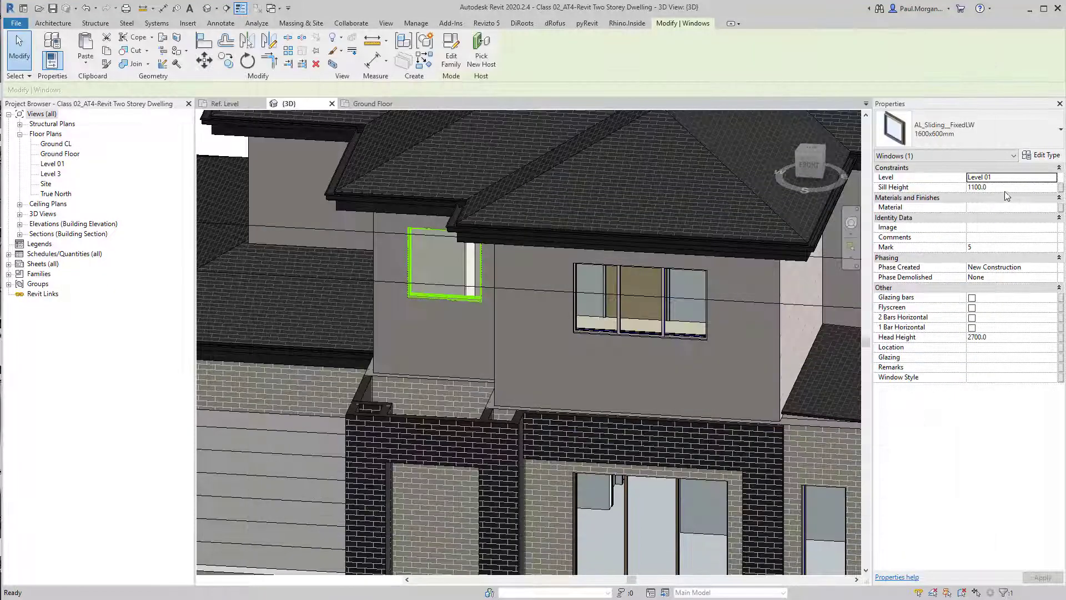
Set the Level 01 fixed window's sill height to 700
{"action": "left_click", "coordinate": [1005, 190]}
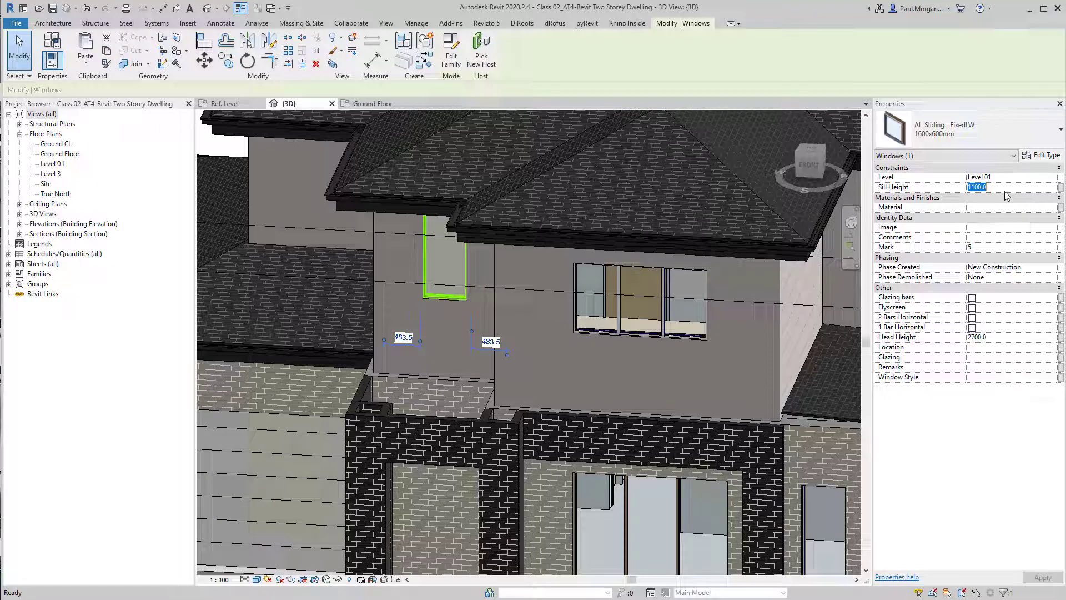
{"action": "type", "text": "700"}
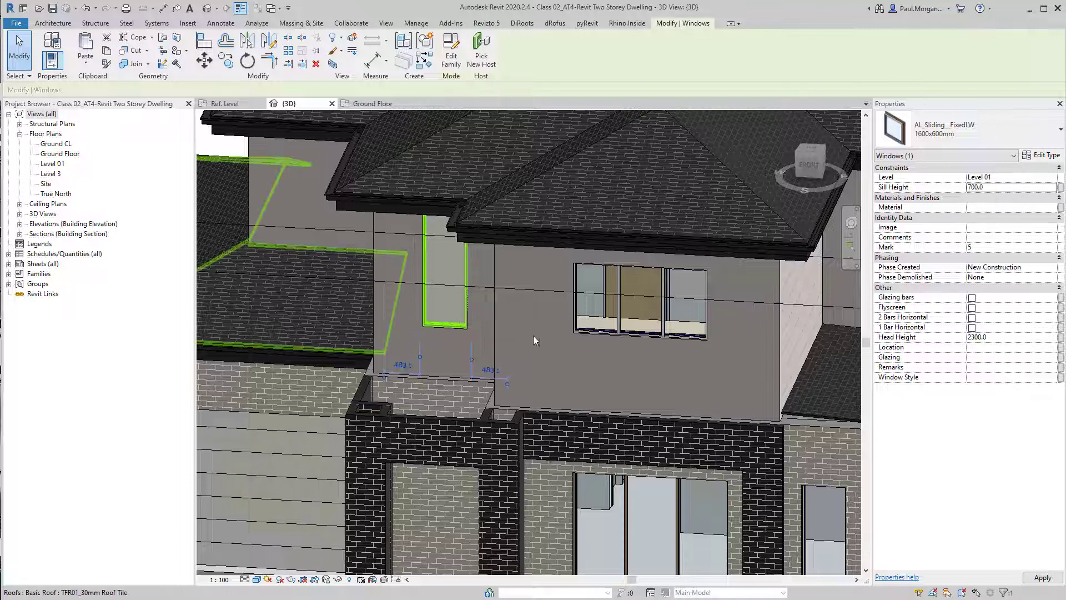
{"action": "middle_click_drag", "start_coordinate": [533, 336], "coordinate": [593, 335], "text": "shift"}
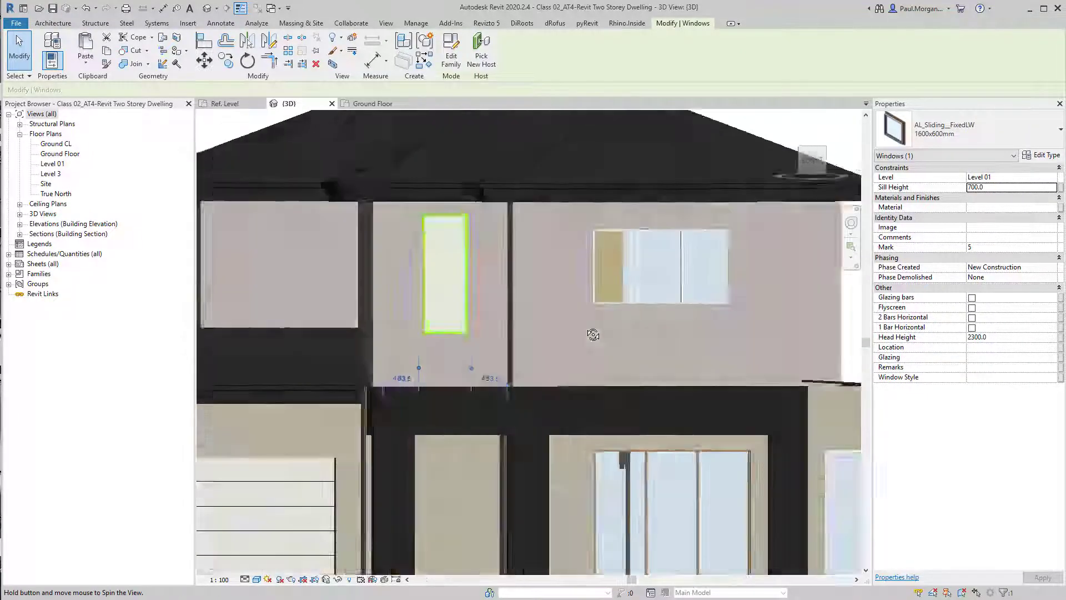
{"action": "scroll", "coordinate": [593, 334], "scroll_direction": "down", "scroll_amount": 5}
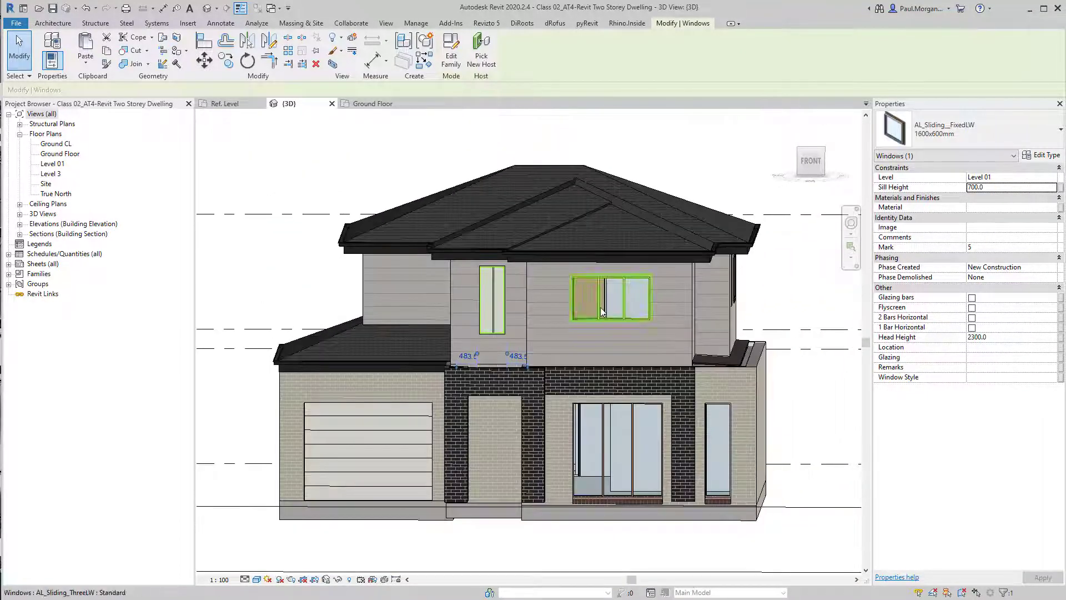
Select the Level 01 three-panel sliding window, rename its Standard type to 1600x2100mm, and set height 1600 and width 2100
{"action": "left_click", "coordinate": [601, 308]}
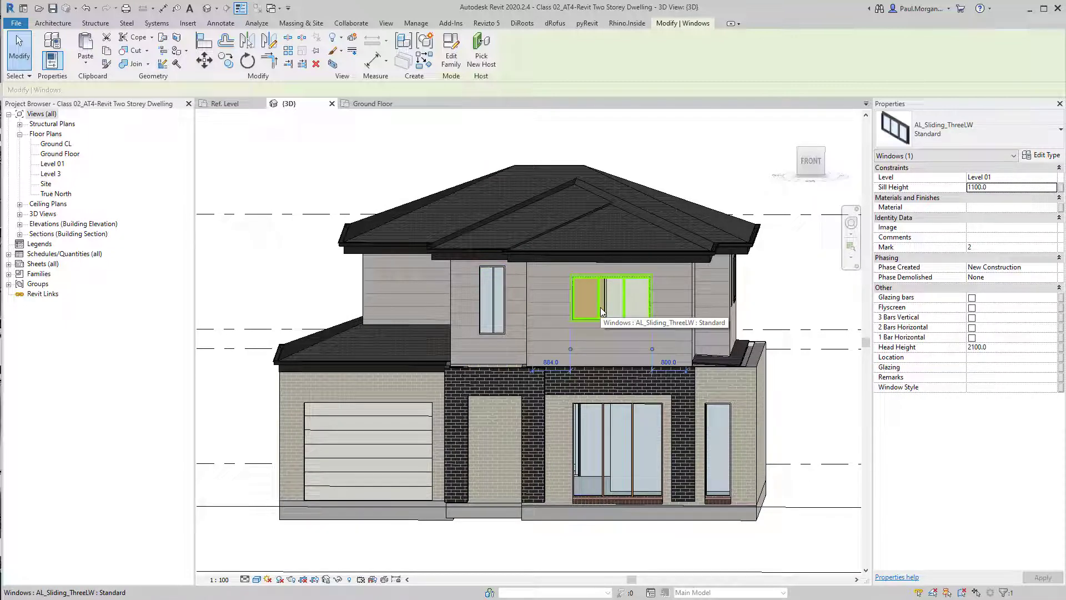
{"action": "left_click", "coordinate": [1051, 156]}
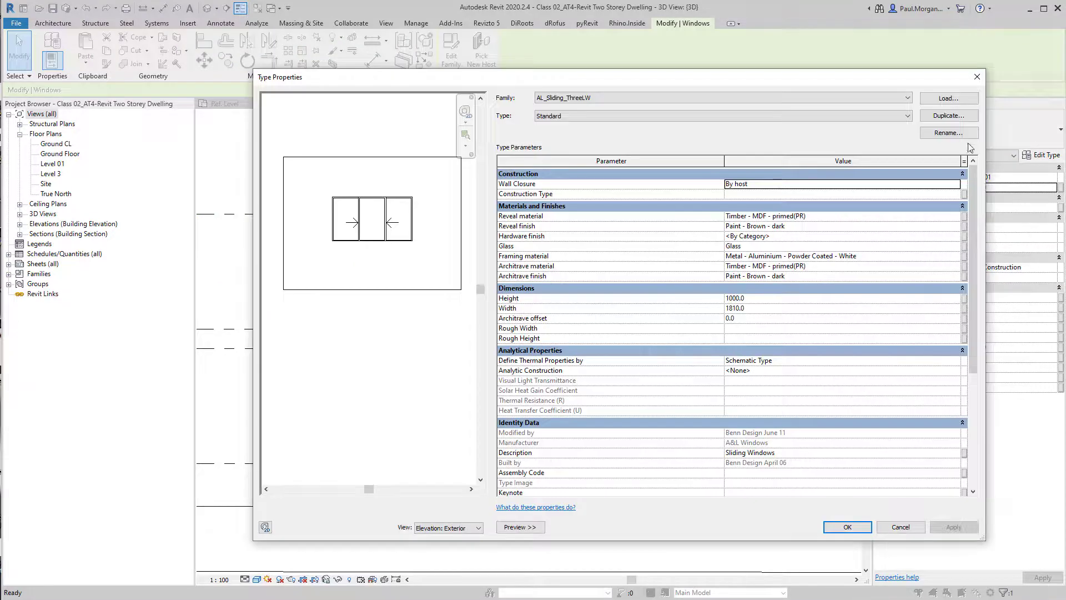
{"action": "left_click", "coordinate": [963, 136]}
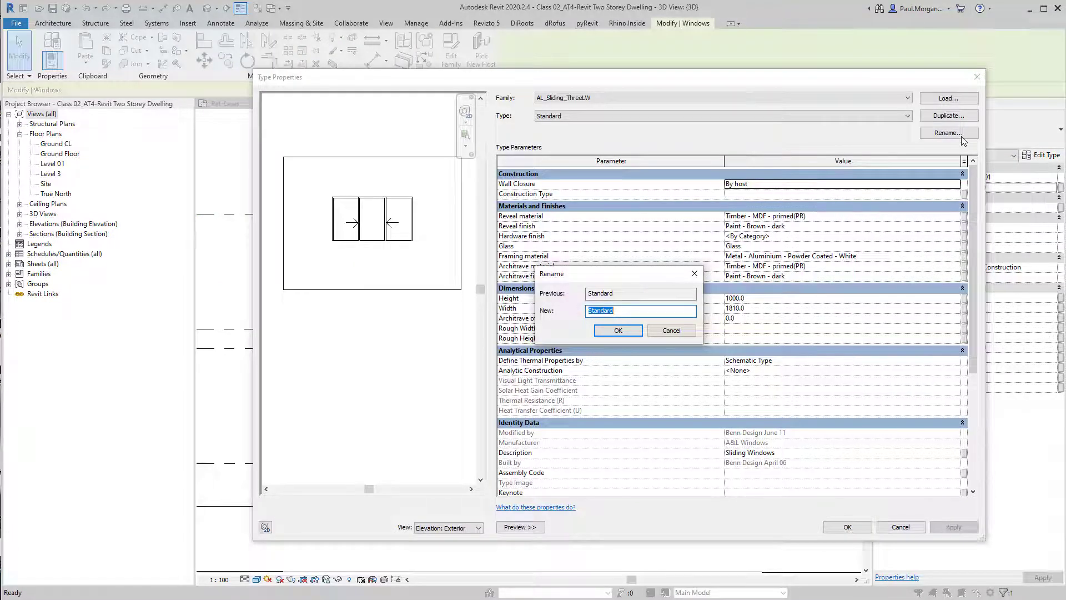
{"action": "type", "text": "1600x2100"}
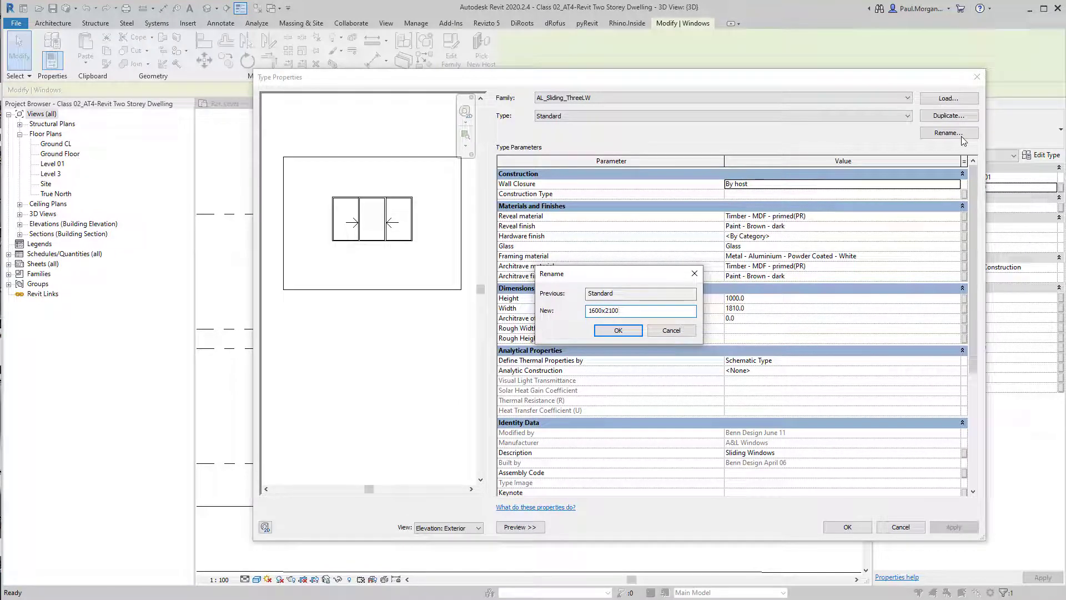
{"action": "type", "text": "mm"}
{"action": "key", "text": "Return"}
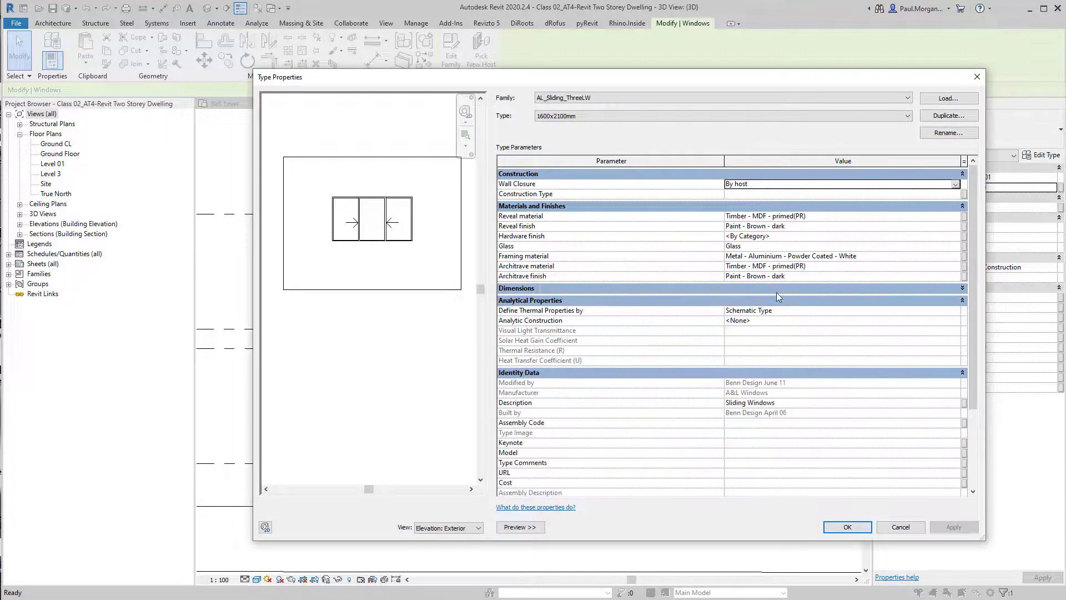
{"action": "left_click", "coordinate": [774, 297]}
{"action": "type", "text": "1600"}
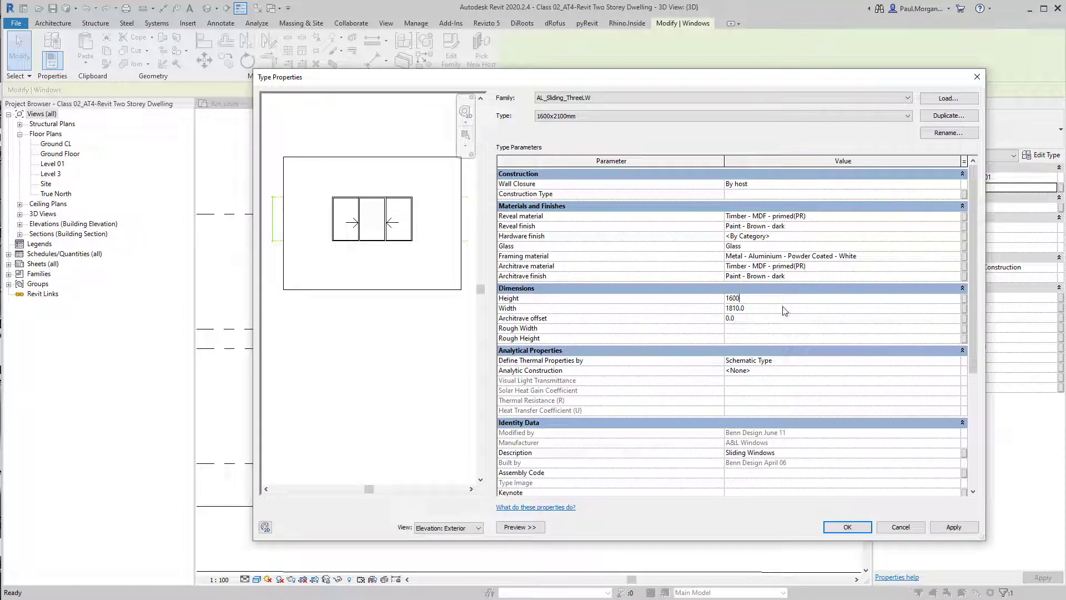
{"action": "left_click", "coordinate": [784, 309]}
{"action": "left_click", "coordinate": [827, 527]}
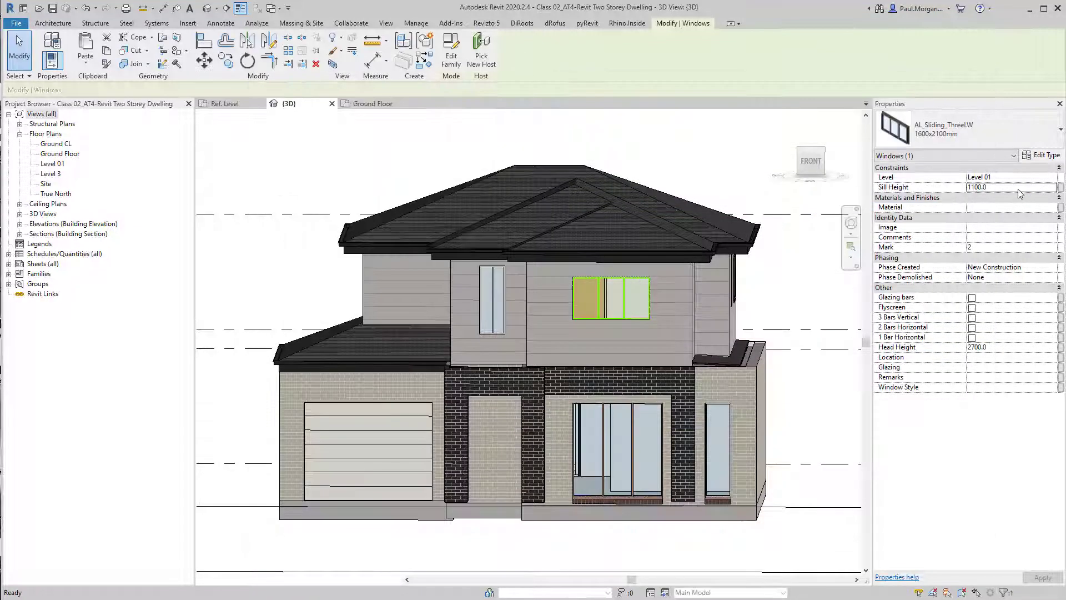
Set the three-panel sliding window's sill height to 700
{"action": "left_click", "coordinate": [1019, 192]}
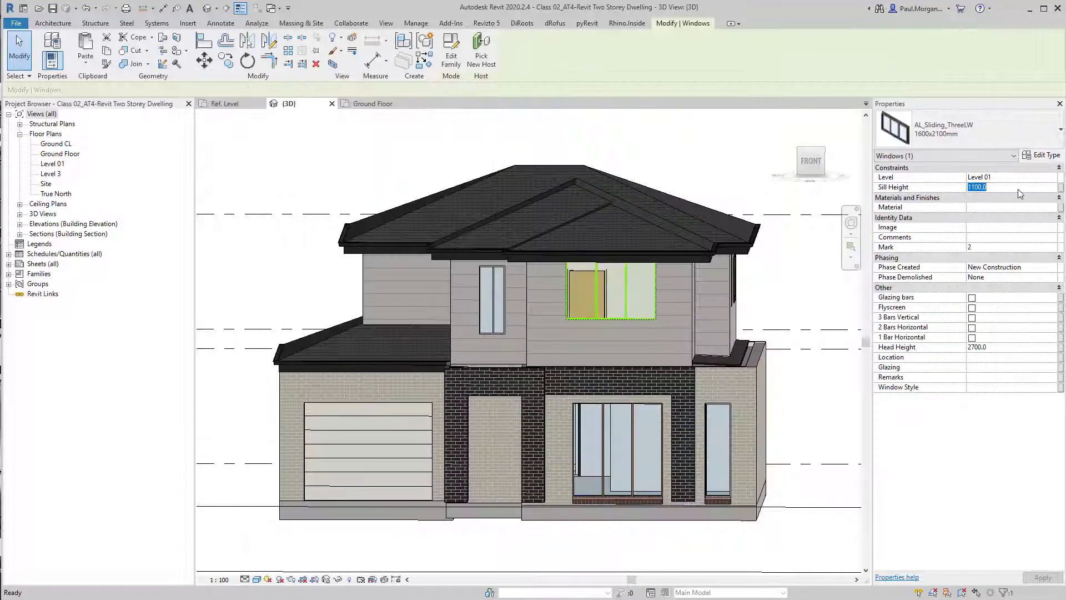
{"action": "type", "text": "700"}
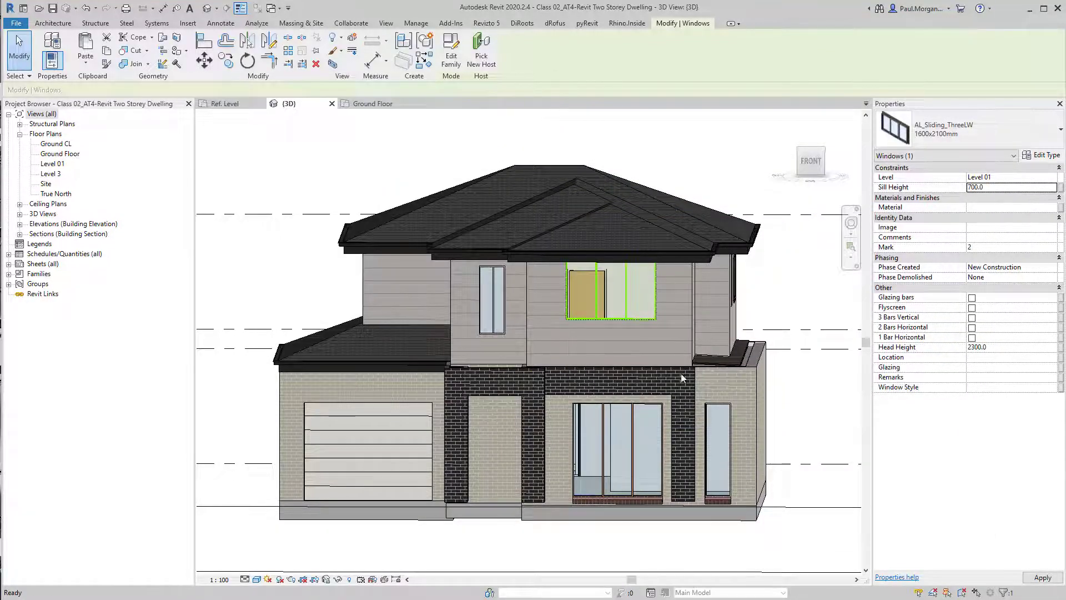
{"action": "scroll", "coordinate": [558, 324], "scroll_direction": "up", "scroll_amount": 5}
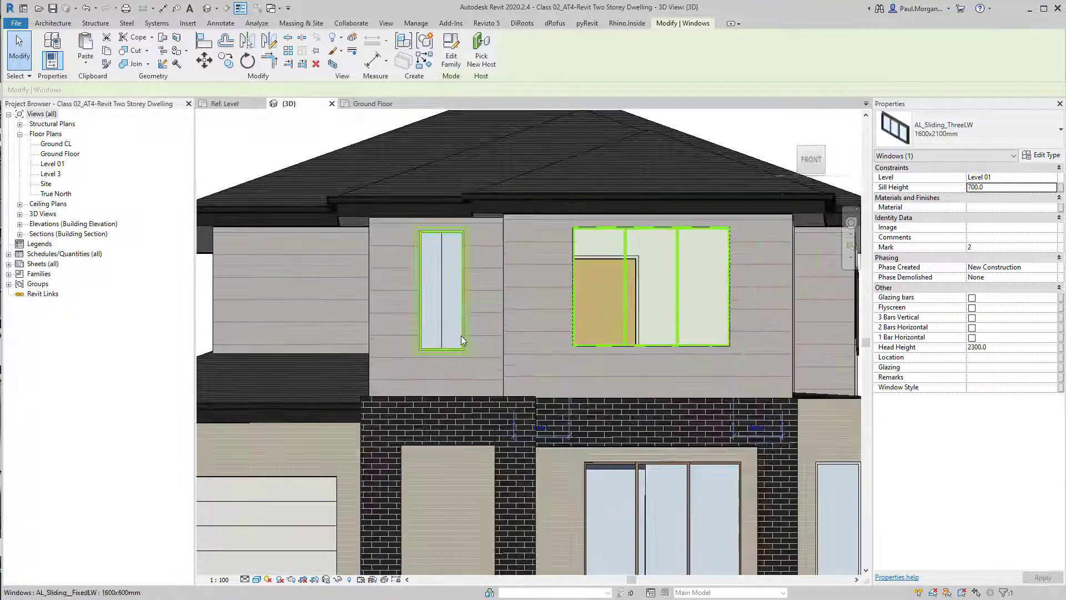
{"action": "key", "text": "Escape"}
Select the fixed window on the side wall and duplicate its type as 600x600mm with a height of 600
{"action": "middle_click_drag", "start_coordinate": [557, 327], "coordinate": [664, 469], "text": "shift"}
{"action": "scroll", "coordinate": [675, 458], "scroll_direction": "down", "scroll_amount": 2}
{"action": "middle_click_drag", "start_coordinate": [741, 427], "coordinate": [449, 426]}
{"action": "middle_click_drag", "start_coordinate": [594, 372], "coordinate": [470, 390], "text": "shift"}
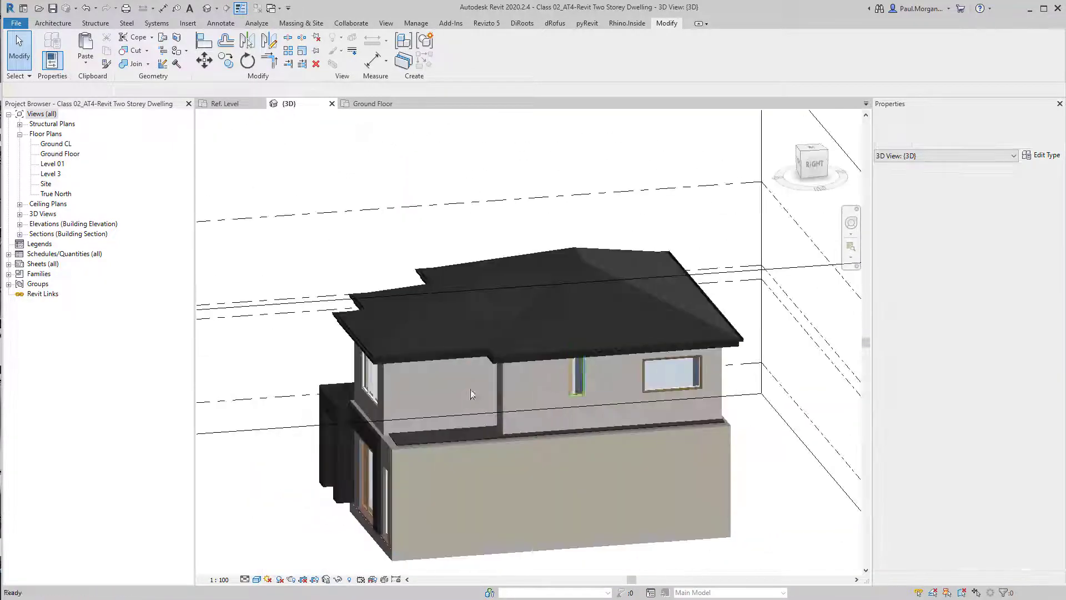
{"action": "scroll", "coordinate": [592, 393], "scroll_direction": "up", "scroll_amount": 3}
{"action": "left_click", "coordinate": [581, 395]}
{"action": "scroll", "coordinate": [581, 394], "scroll_direction": "up", "scroll_amount": 2}
{"action": "middle_click_drag", "start_coordinate": [581, 394], "coordinate": [599, 374], "text": "shift"}
{"action": "middle_click_drag", "start_coordinate": [704, 352], "coordinate": [736, 356], "text": "shift"}
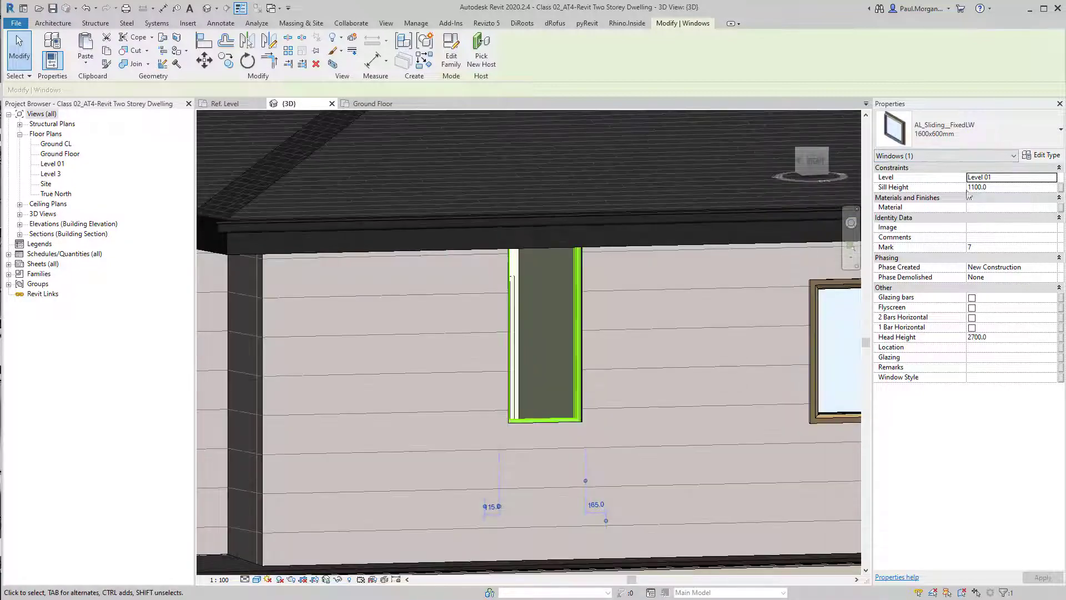
{"action": "left_click", "coordinate": [1044, 158]}
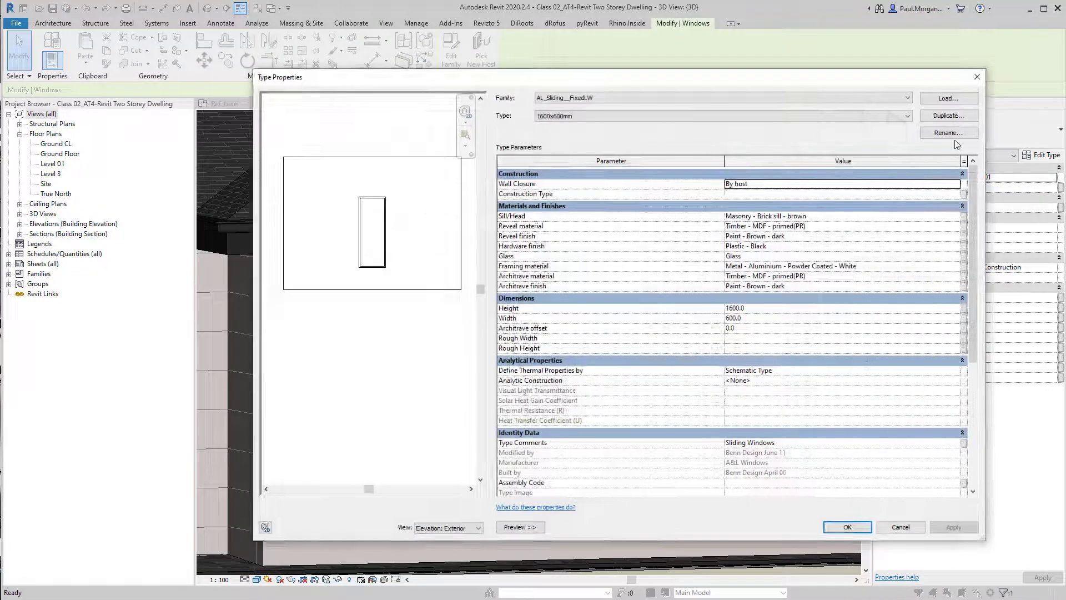
{"action": "left_click", "coordinate": [575, 115]}
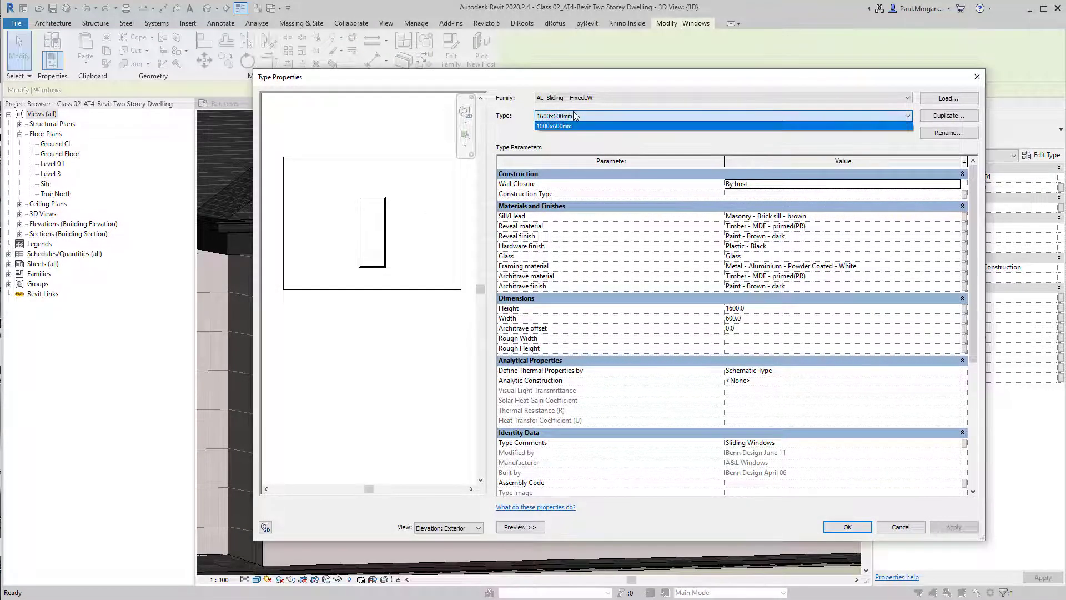
{"action": "left_click", "coordinate": [575, 115]}
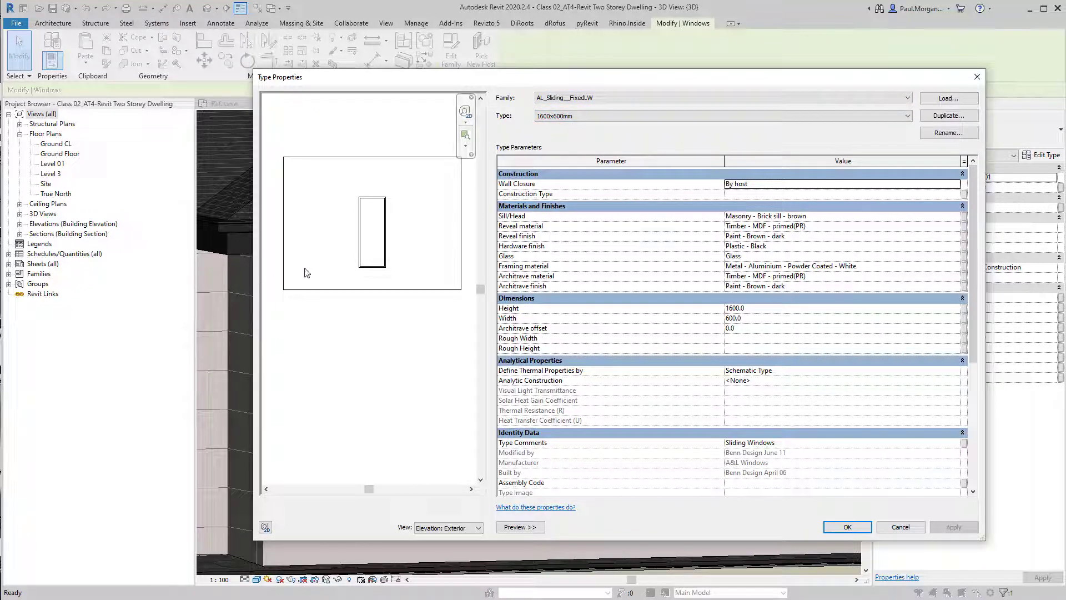
{"action": "left_click", "coordinate": [948, 115]}
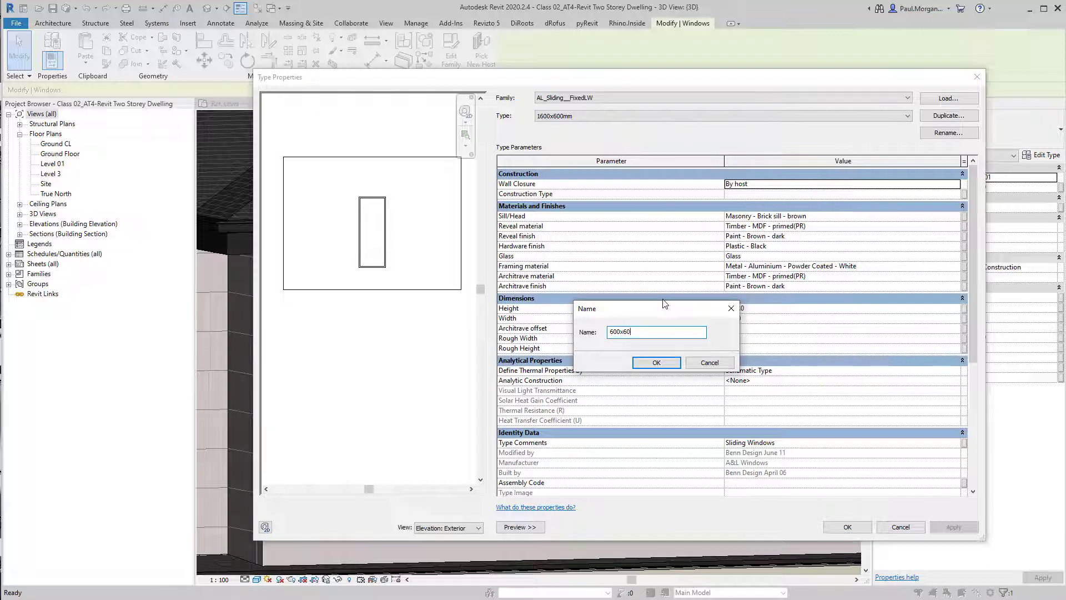
{"action": "type", "text": "600x600mm"}
{"action": "key", "text": "Return"}
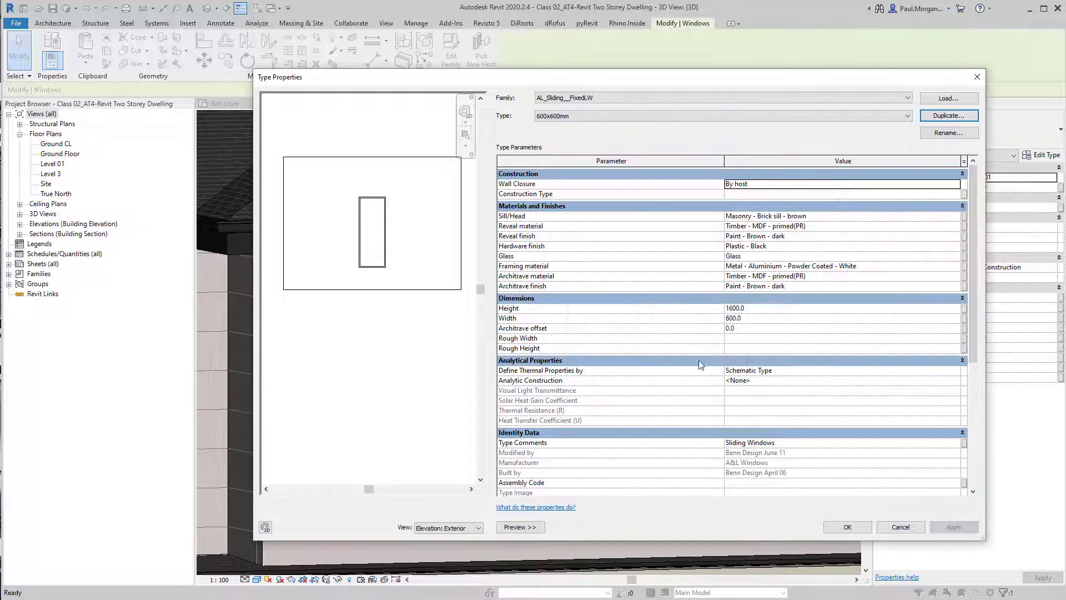
{"action": "left_click", "coordinate": [766, 309]}
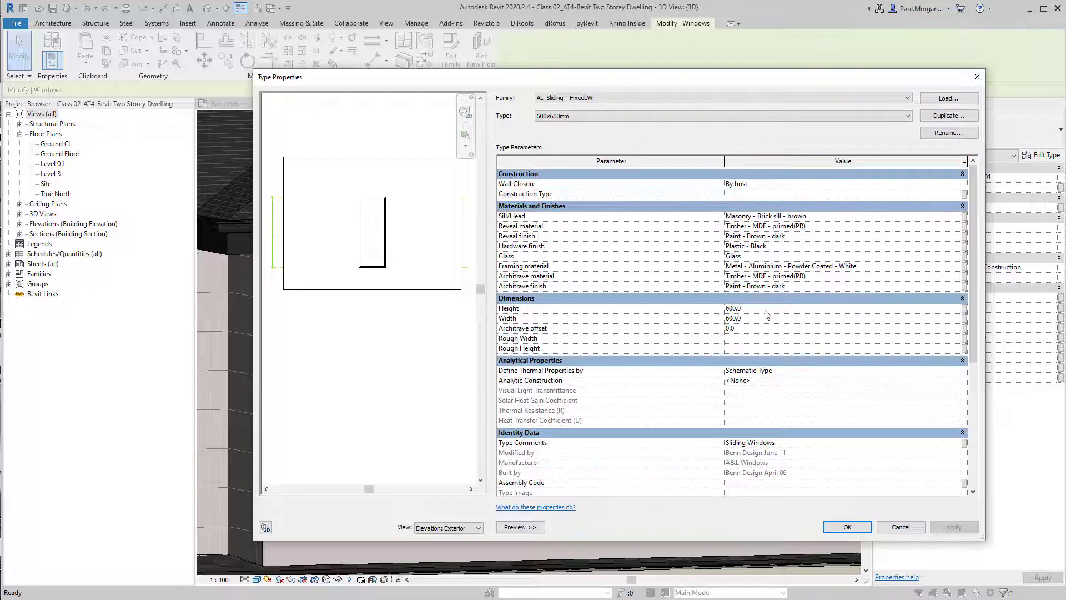
{"action": "left_click", "coordinate": [848, 528]}
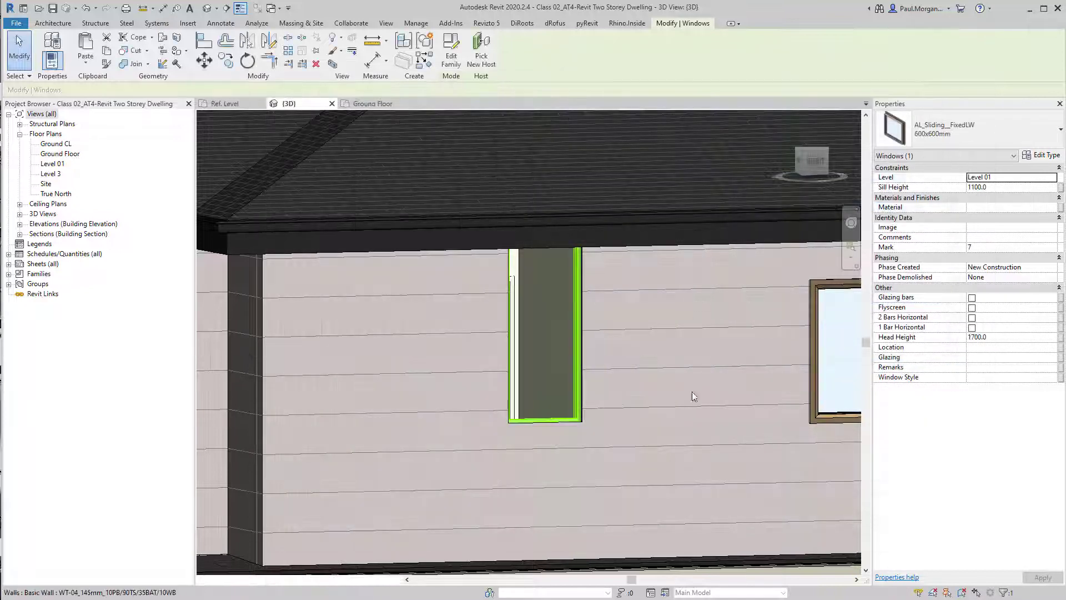
Set the side fixed window's sill height to 1700
{"action": "left_click", "coordinate": [1003, 189]}
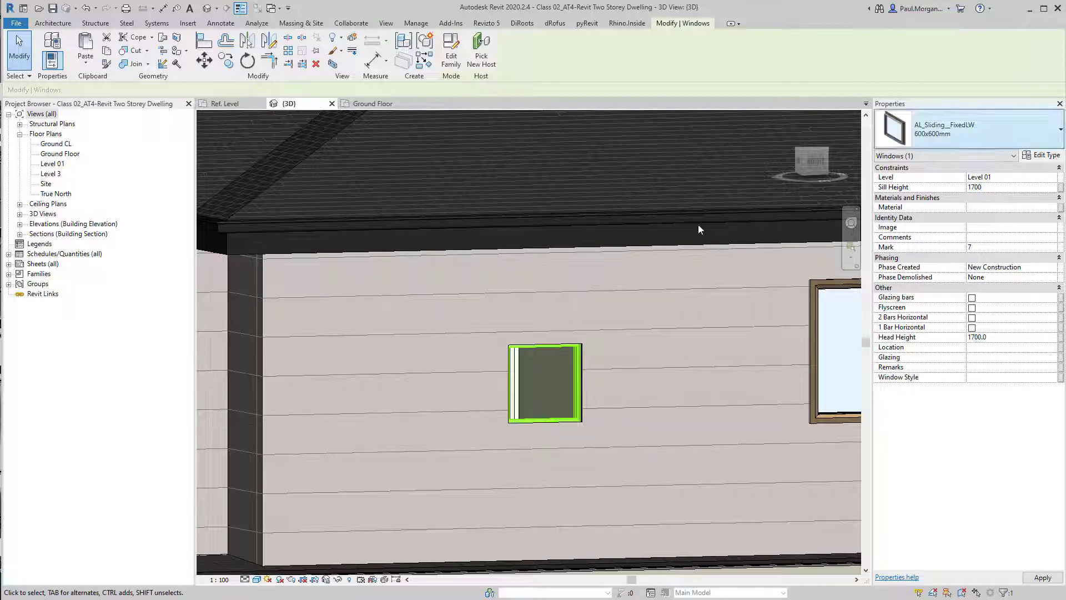
{"action": "scroll", "coordinate": [486, 348], "scroll_direction": "down", "scroll_amount": 2}
Select the two-panel sliding window on the side wall and set its type height to 1600 and width to 1800
{"action": "left_click", "coordinate": [811, 395]}
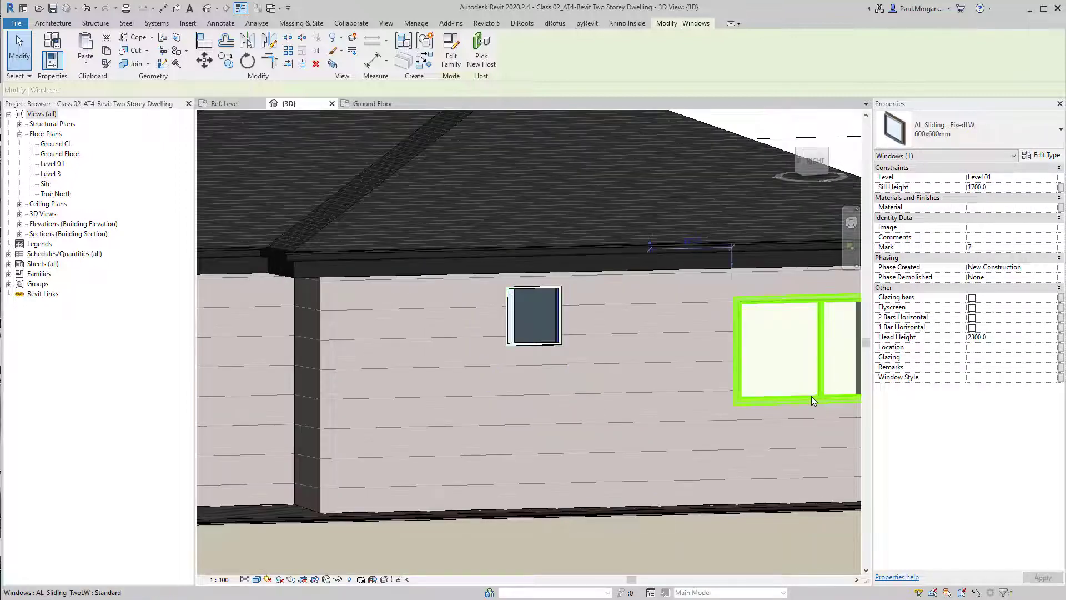
{"action": "middle_click_drag", "start_coordinate": [811, 395], "coordinate": [509, 389]}
{"action": "middle_click_drag", "start_coordinate": [509, 388], "coordinate": [488, 446], "text": "shift"}
{"action": "scroll", "coordinate": [570, 375], "scroll_direction": "up", "scroll_amount": 3}
{"action": "left_click", "coordinate": [566, 453]}
{"action": "scroll", "coordinate": [461, 438], "scroll_direction": "up", "scroll_amount": 2}
{"action": "left_click", "coordinate": [492, 432]}
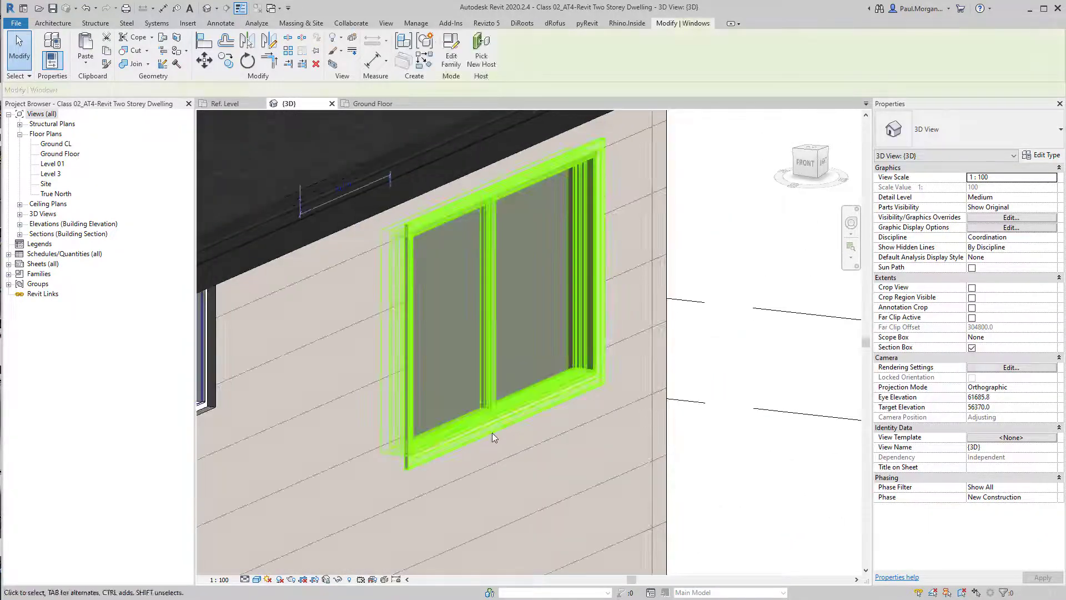
{"action": "left_click", "coordinate": [762, 480]}
{"action": "scroll", "coordinate": [761, 481], "scroll_direction": "down", "scroll_amount": 1}
{"action": "middle_click_drag", "start_coordinate": [761, 480], "coordinate": [548, 513], "text": "shift"}
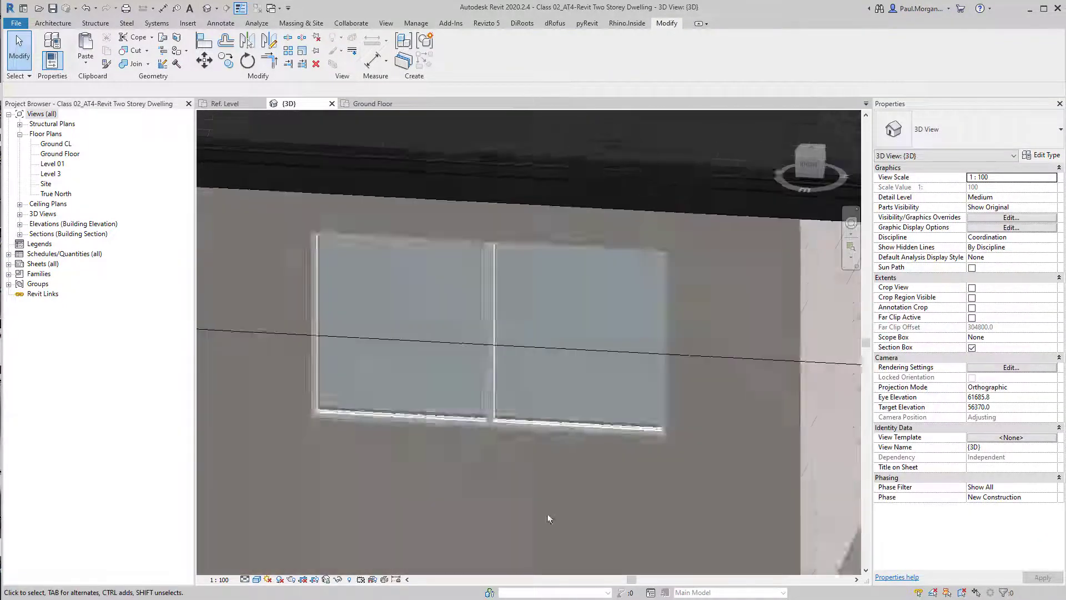
{"action": "middle_click_drag", "start_coordinate": [416, 481], "coordinate": [561, 444], "text": "shift"}
{"action": "left_click", "coordinate": [552, 407]}
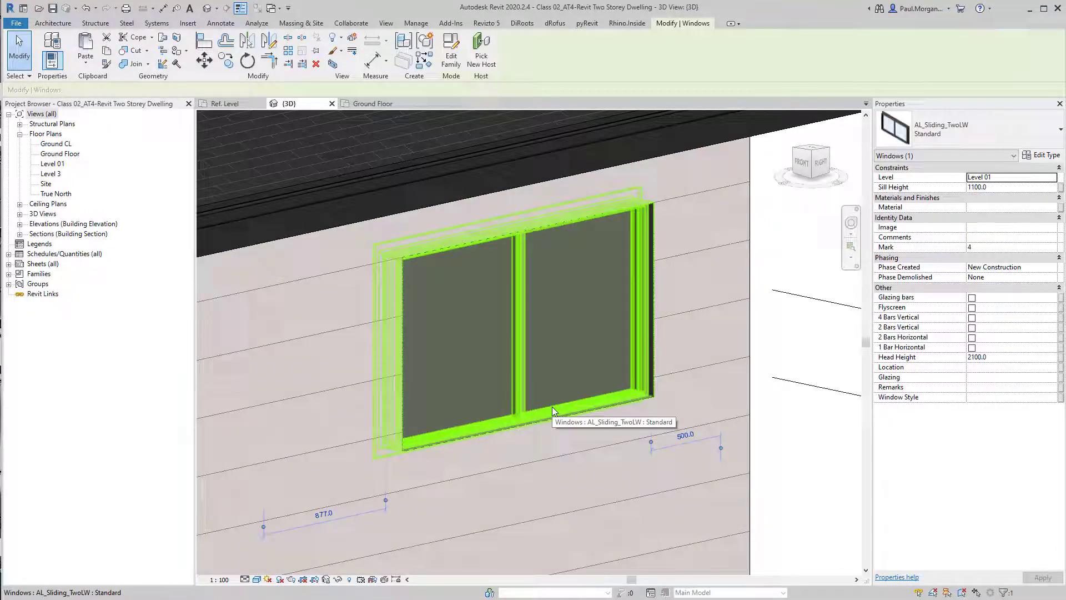
{"action": "left_click", "coordinate": [1042, 156]}
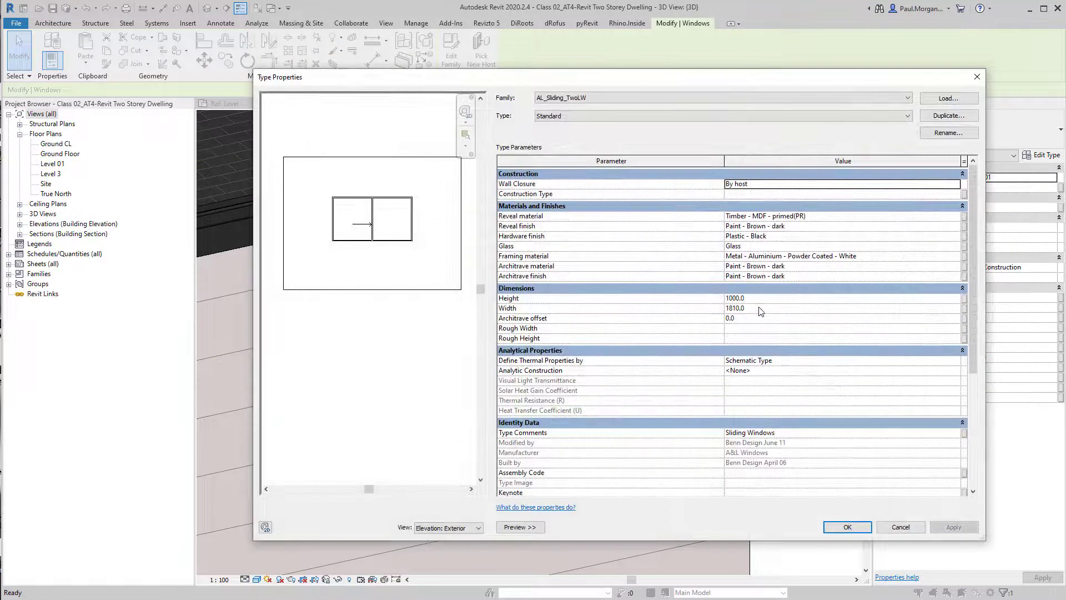
{"action": "left_click", "coordinate": [764, 300]}
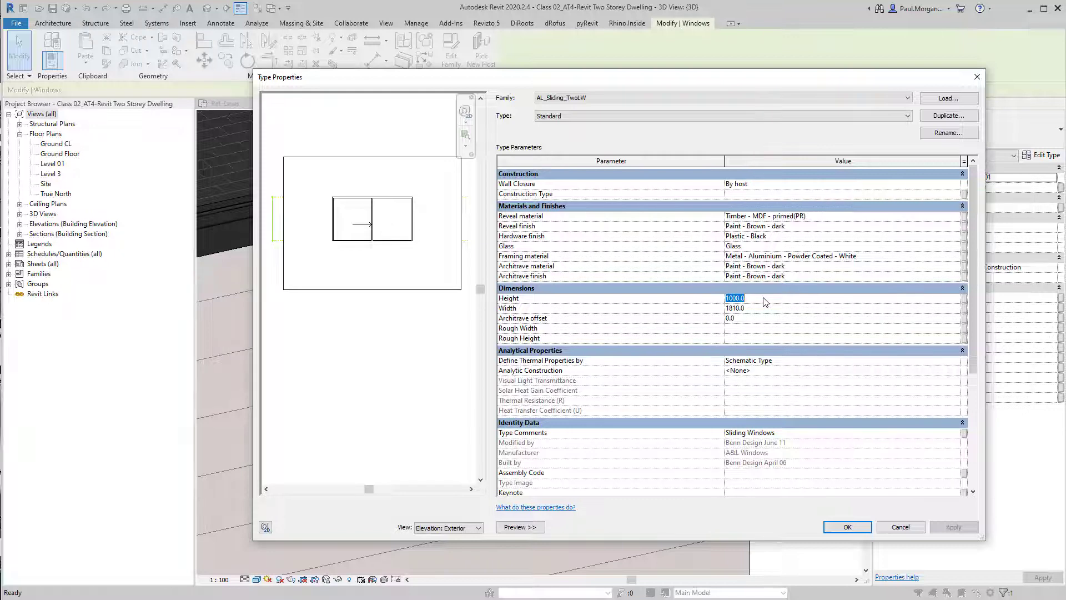
{"action": "type", "text": "1600"}
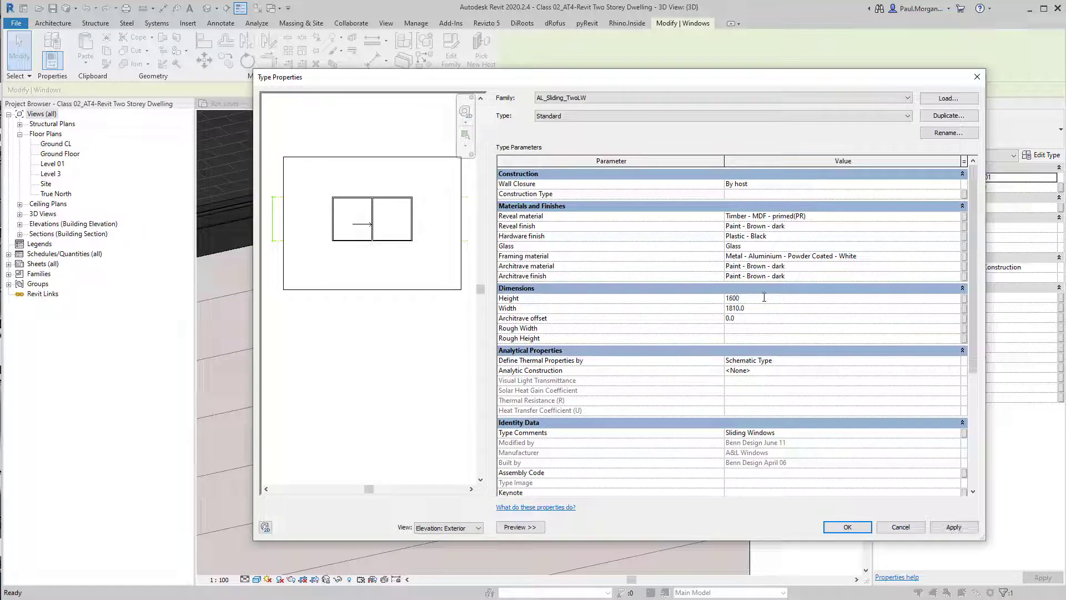
{"action": "left_click", "coordinate": [774, 309]}
Rename the two-panel sliding window's Standard type to 1600x1800mm and apply the type changes
{"action": "left_click", "coordinate": [949, 132]}
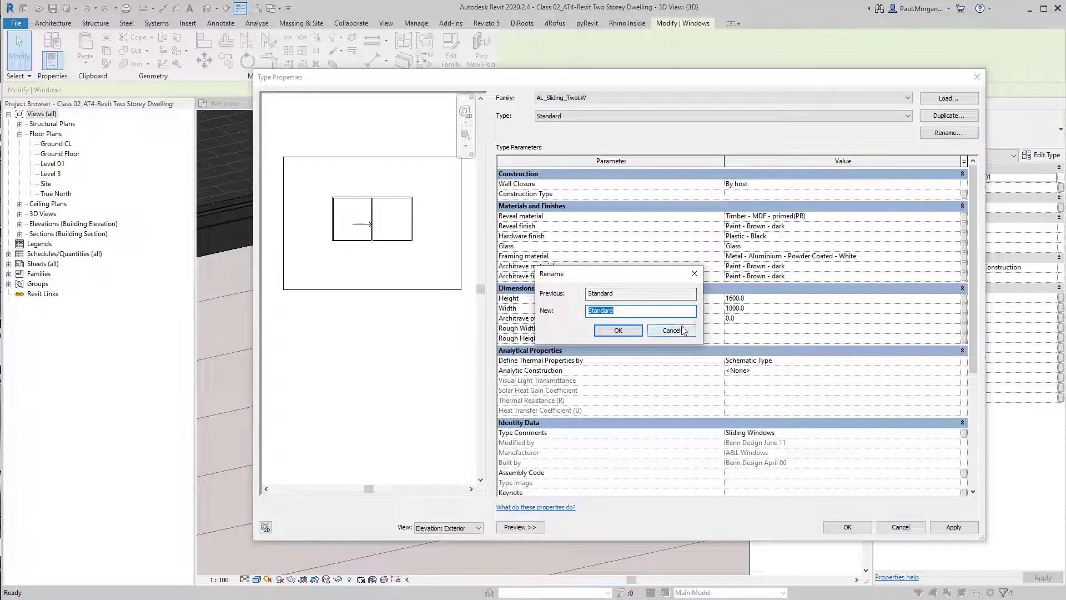
{"action": "type", "text": "1600x1"}
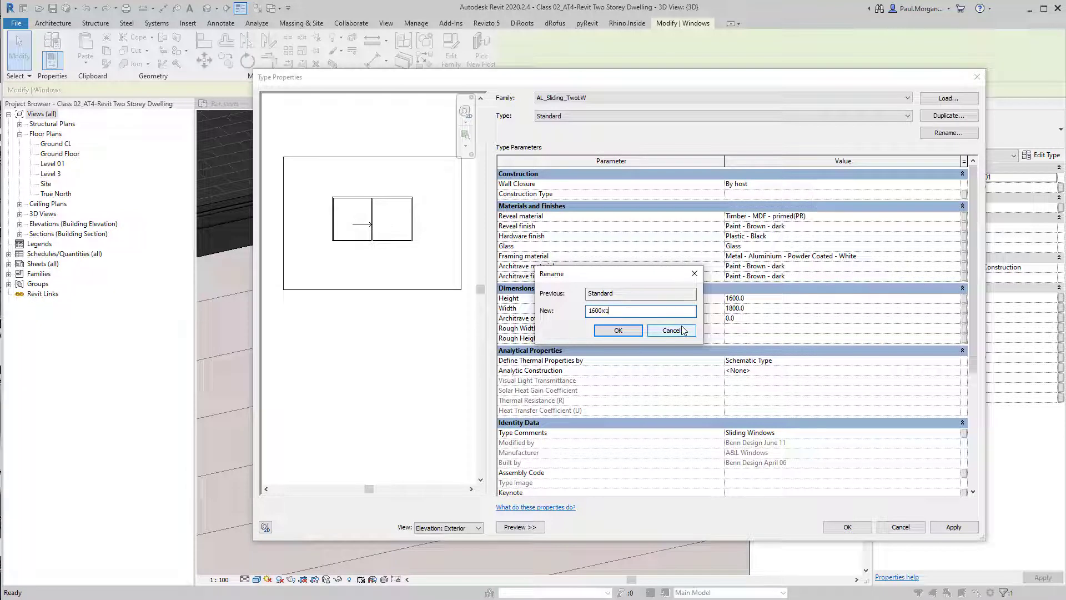
{"action": "type", "text": "800mm"}
{"action": "key", "text": "Return"}
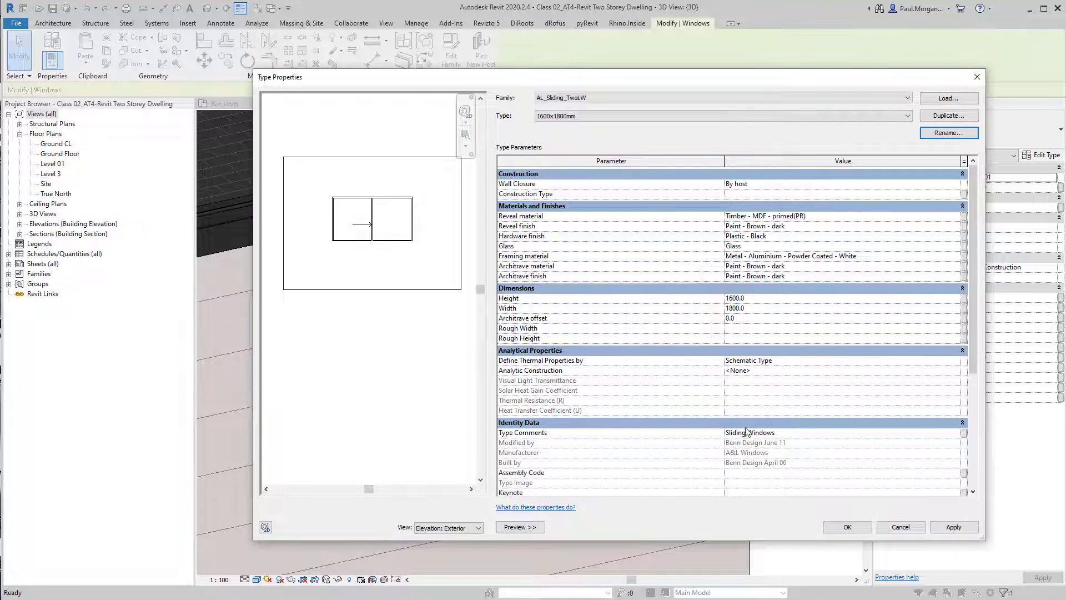
{"action": "left_click", "coordinate": [843, 526]}
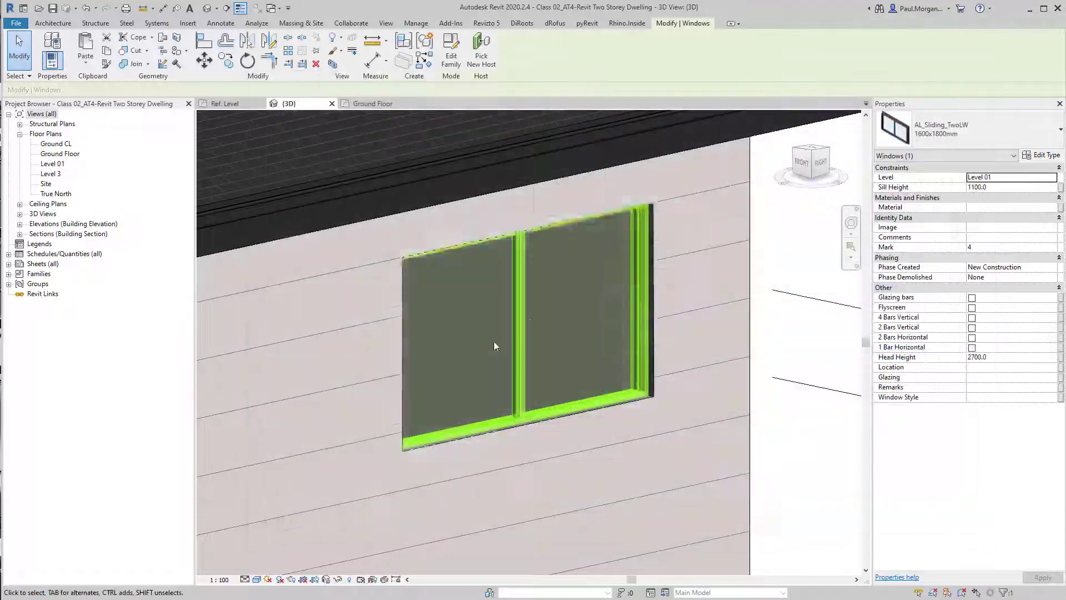
Set the side two-panel sliding window's head height to 2200
{"action": "scroll", "coordinate": [558, 388], "scroll_direction": "down", "scroll_amount": 3}
{"action": "middle_click_drag", "start_coordinate": [524, 375], "coordinate": [476, 359], "text": "shift"}
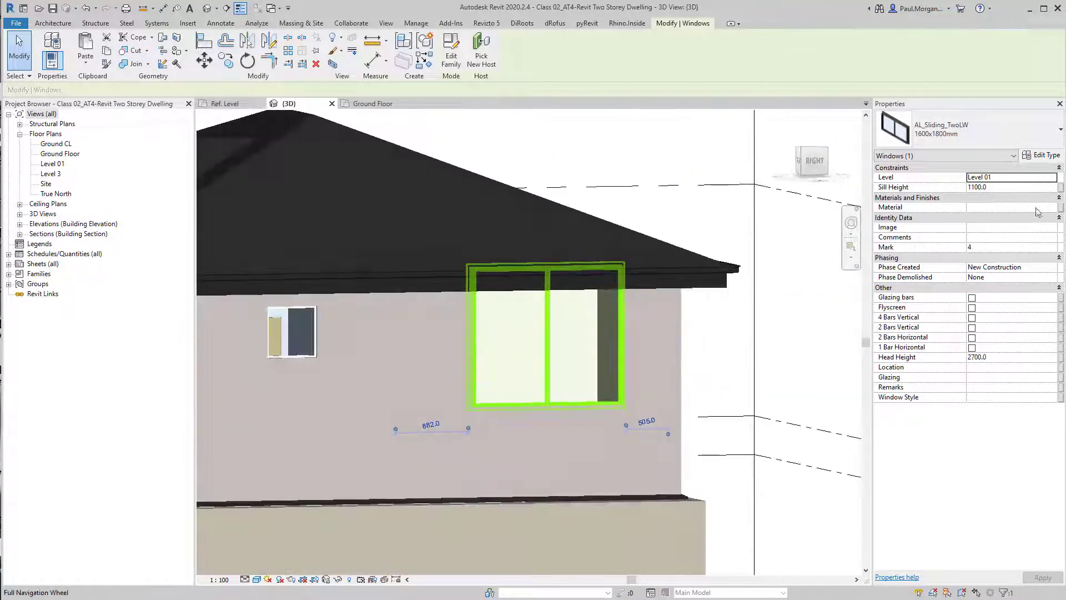
{"action": "double_click", "coordinate": [1035, 190]}
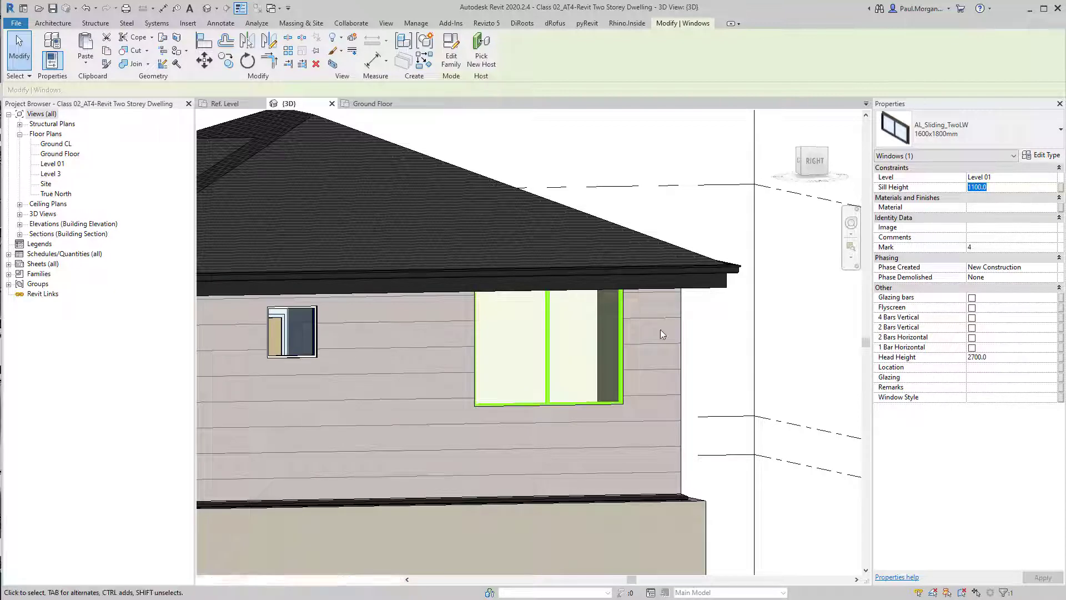
{"action": "double_click", "coordinate": [1017, 357]}
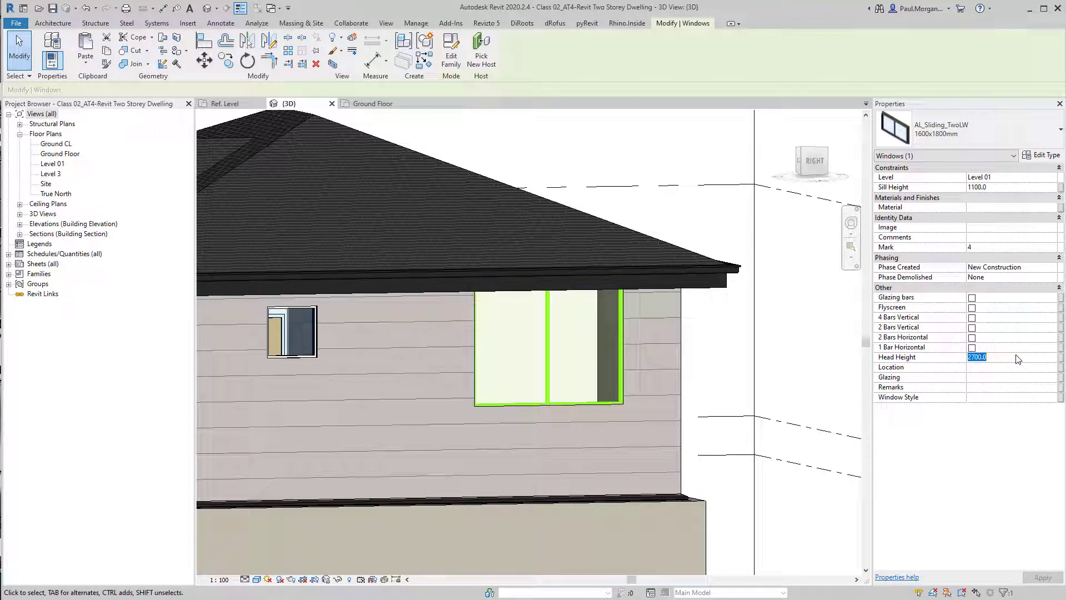
{"action": "type", "text": "2"}
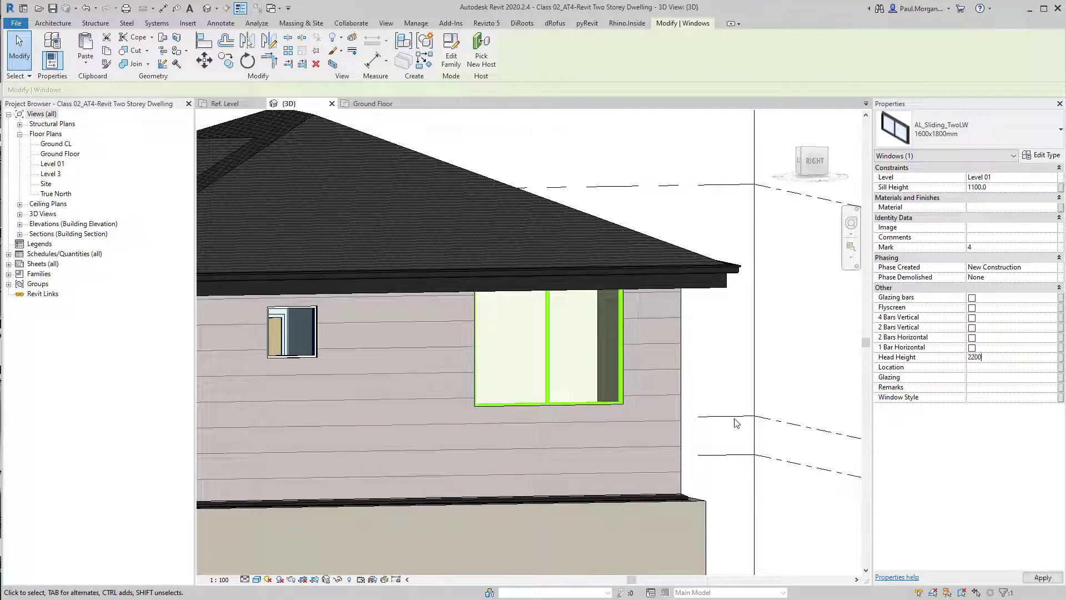
{"action": "type", "text": "200"}
{"action": "middle_click_drag", "start_coordinate": [647, 418], "coordinate": [602, 453], "text": "shift"}
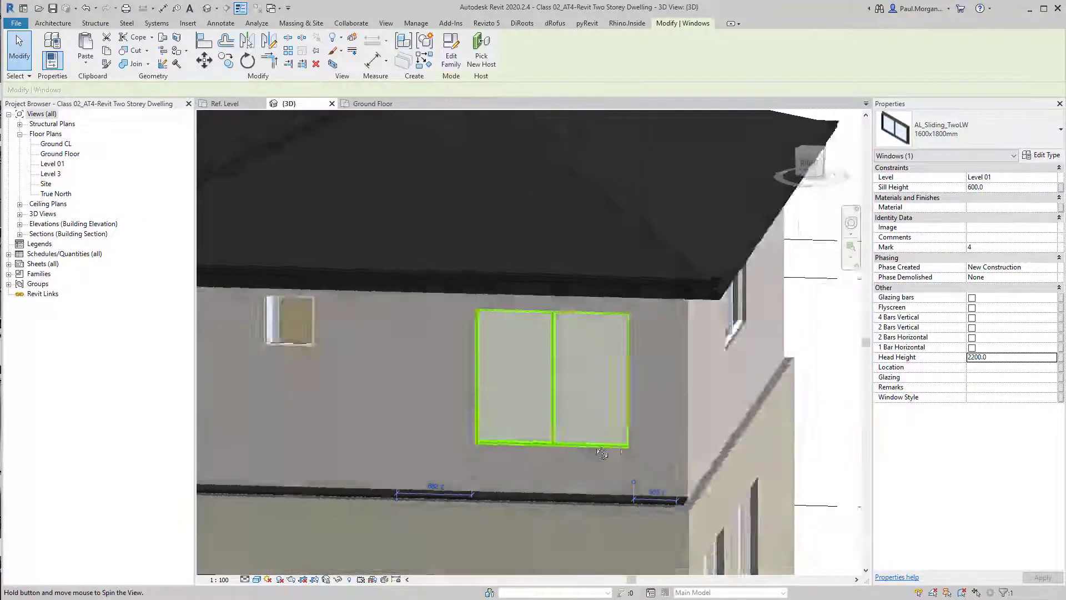
Open the reference dwelling project's 3D view and inspect its upper-floor sliding window type's height and width
{"action": "scroll", "coordinate": [602, 453], "scroll_direction": "down", "scroll_amount": 8}
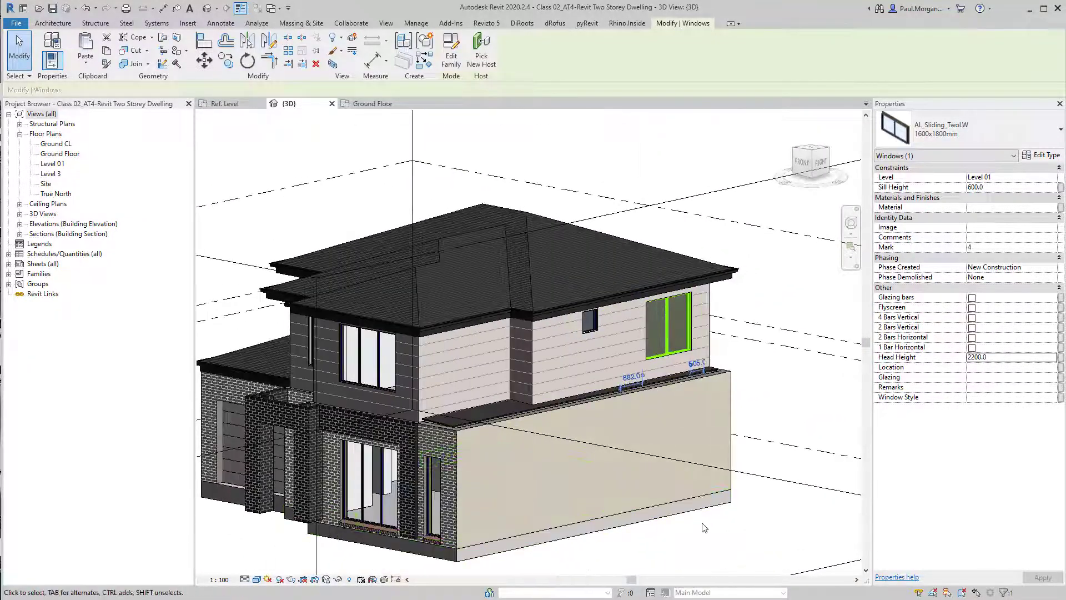
{"action": "left_click", "coordinate": [676, 542]}
{"action": "middle_click_drag", "start_coordinate": [676, 481], "coordinate": [679, 373], "text": "shift"}
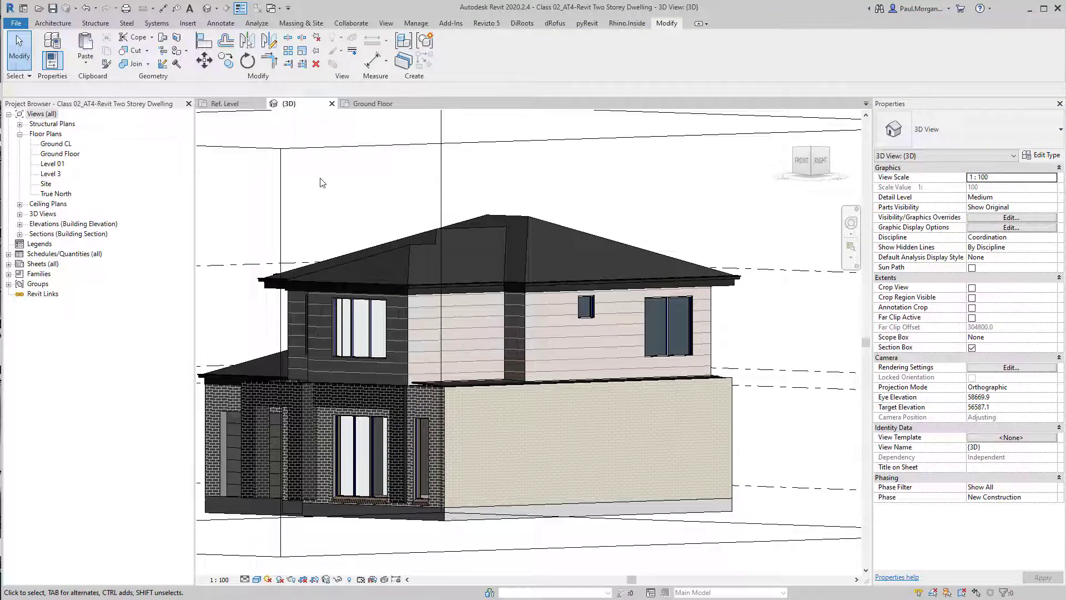
{"action": "left_click", "coordinate": [367, 104]}
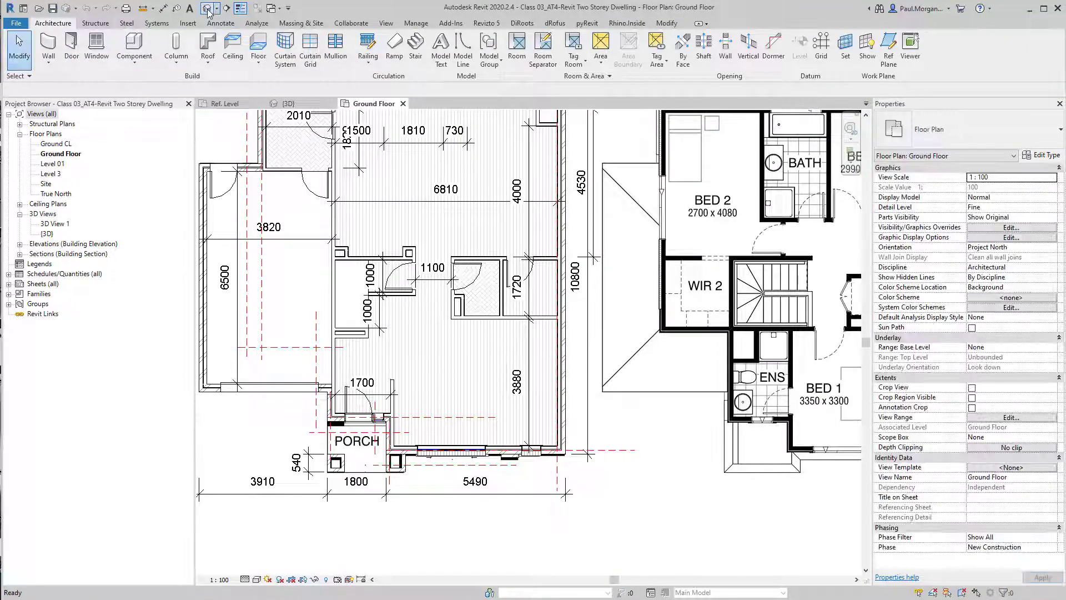
{"action": "left_click", "coordinate": [208, 9]}
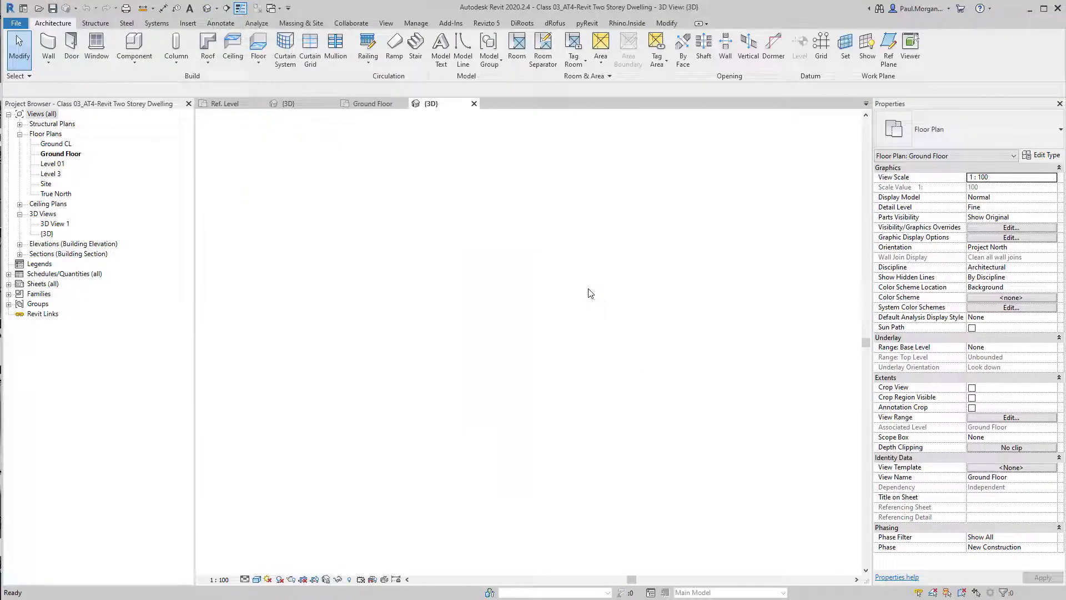
{"action": "left_click", "coordinate": [564, 344]}
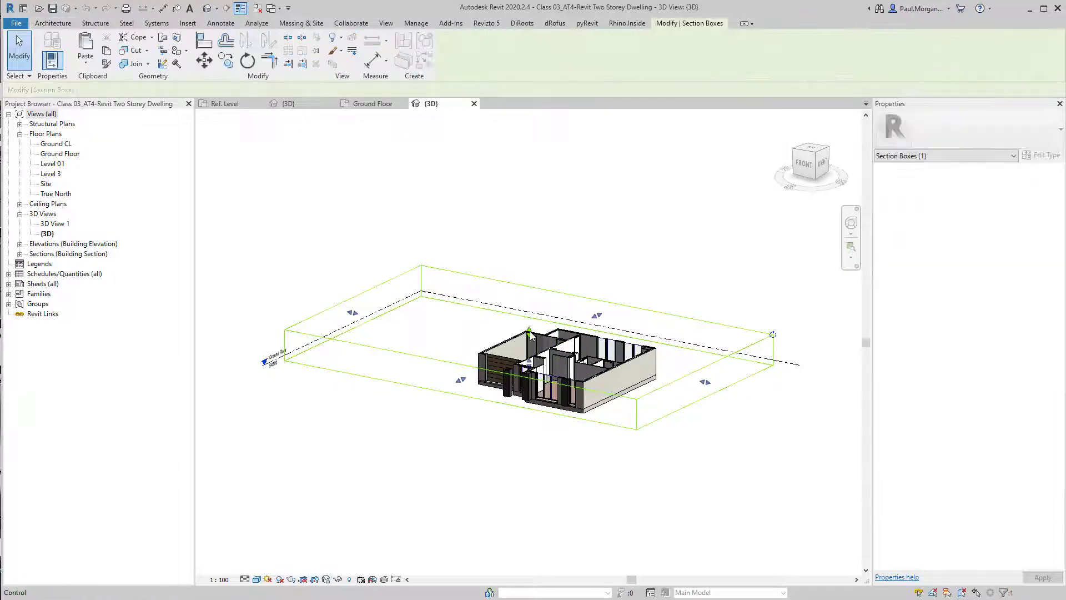
{"action": "left_click_drag", "start_coordinate": [529, 331], "coordinate": [530, 273]}
{"action": "scroll", "coordinate": [603, 323], "scroll_direction": "up", "scroll_amount": 3}
{"action": "left_click", "coordinate": [674, 325]}
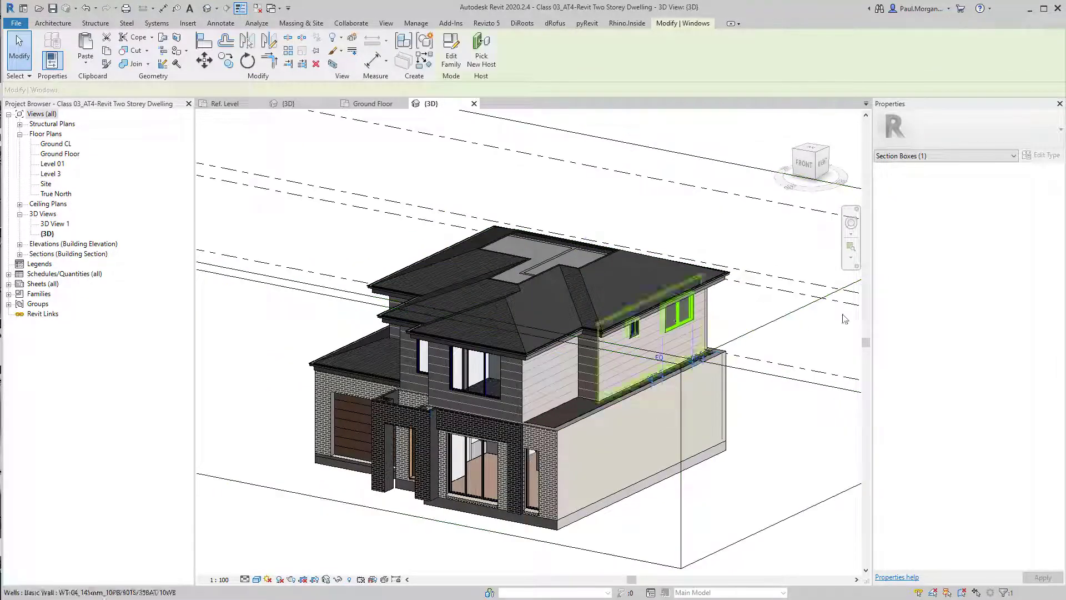
{"action": "left_click", "coordinate": [1039, 155]}
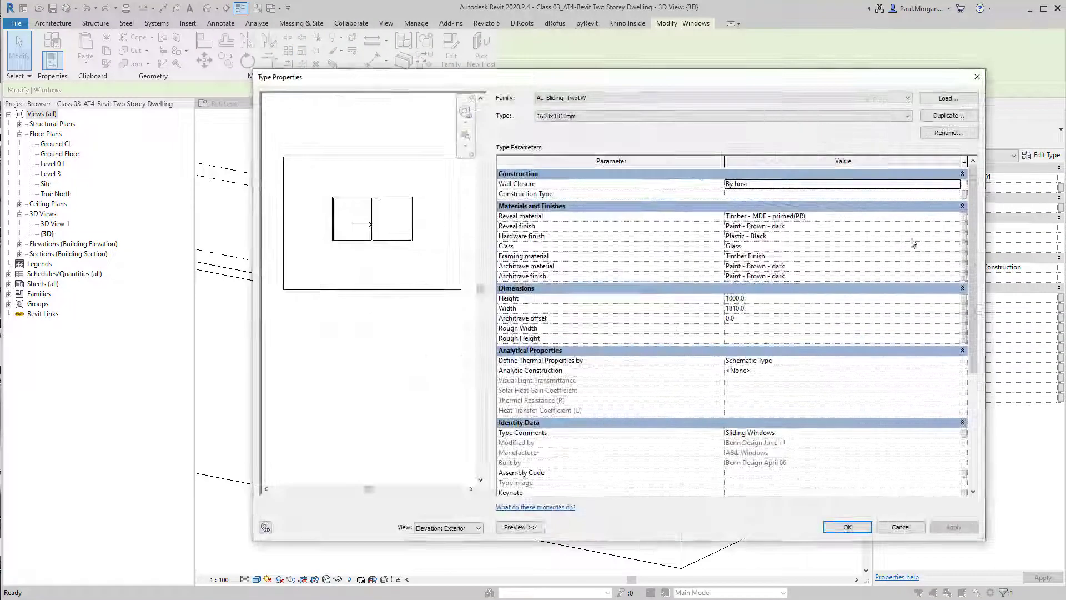
{"action": "left_click", "coordinate": [760, 308]}
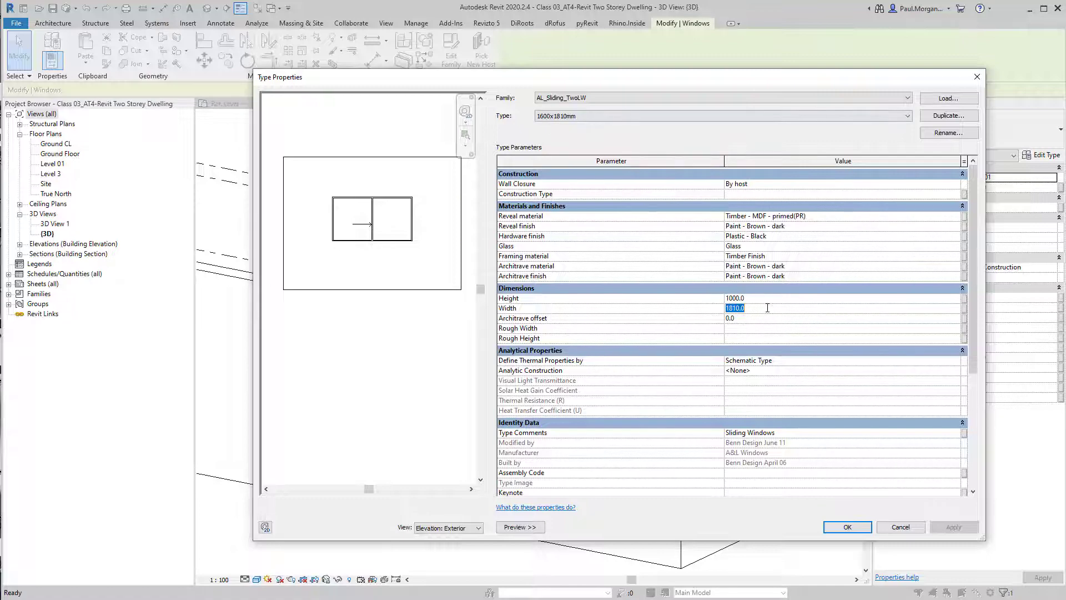
{"action": "left_click", "coordinate": [770, 302]}
{"action": "key", "text": "Escape"}
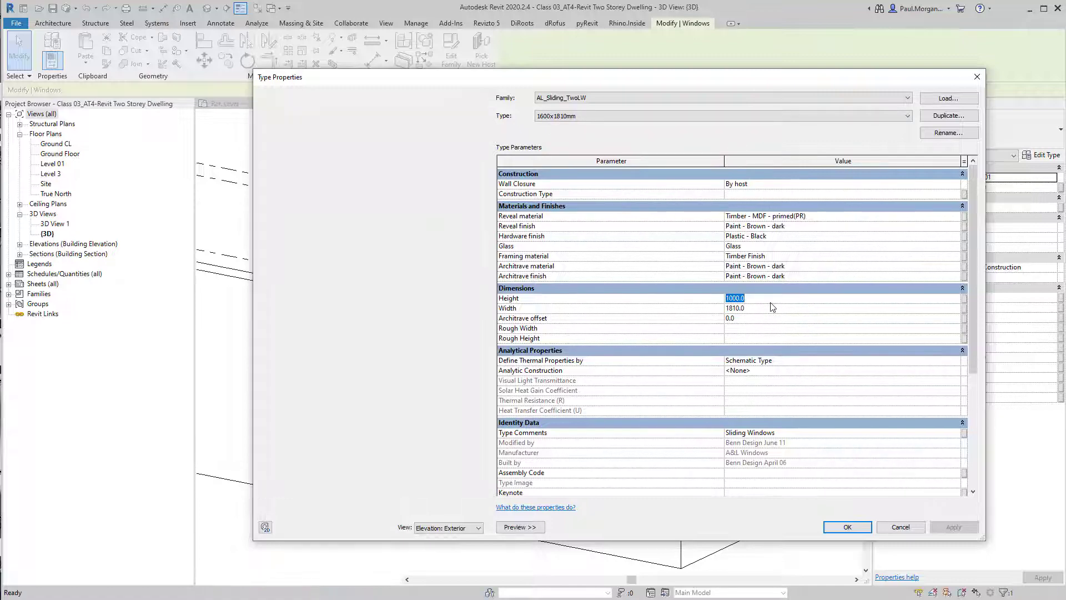
{"action": "key", "text": "Escape"}
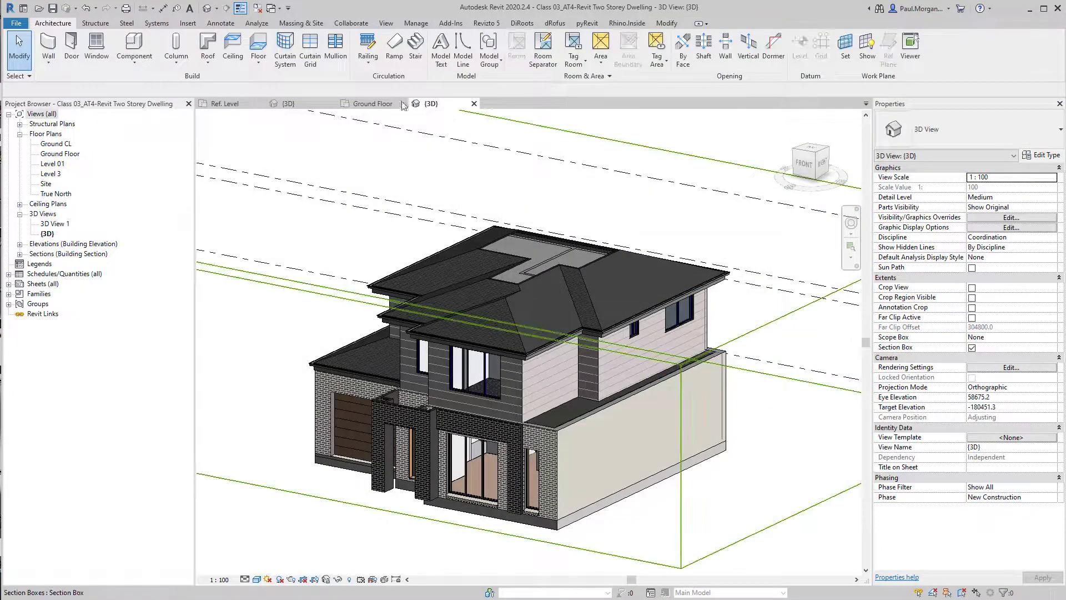
Set the side sliding window's type height to 1000 and rename the type 1000x1800mm
{"action": "left_click", "coordinate": [366, 104]}
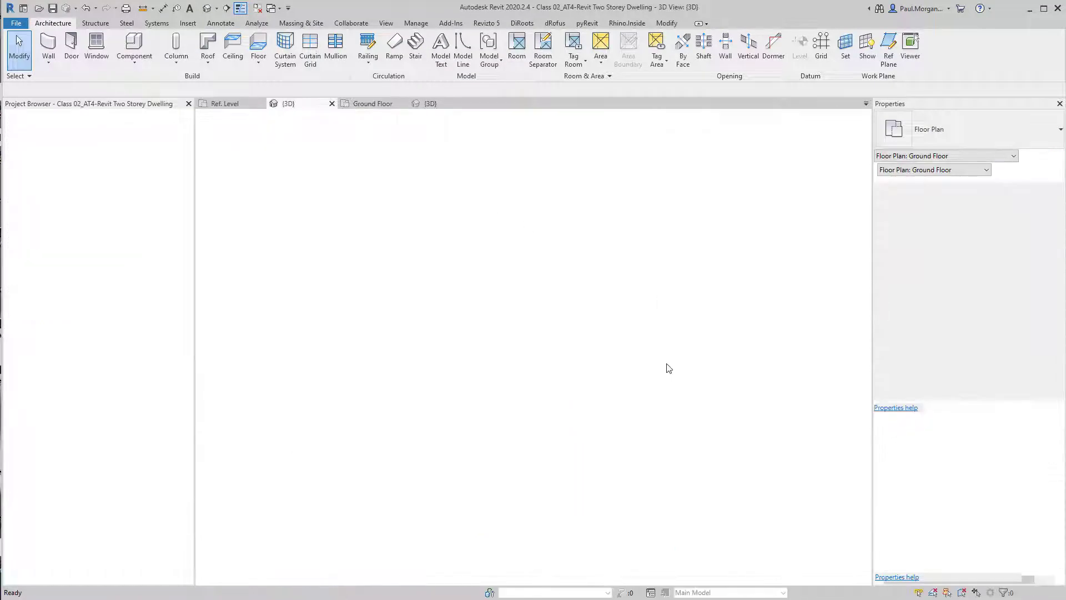
{"action": "left_click", "coordinate": [665, 341]}
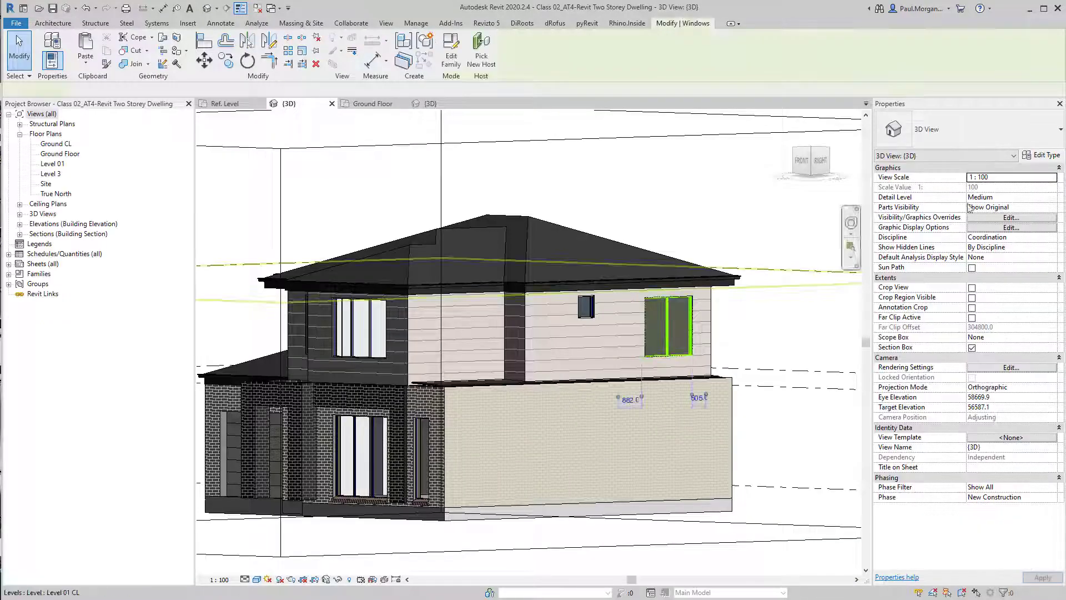
{"action": "left_click", "coordinate": [1041, 158]}
{"action": "left_click", "coordinate": [769, 300]}
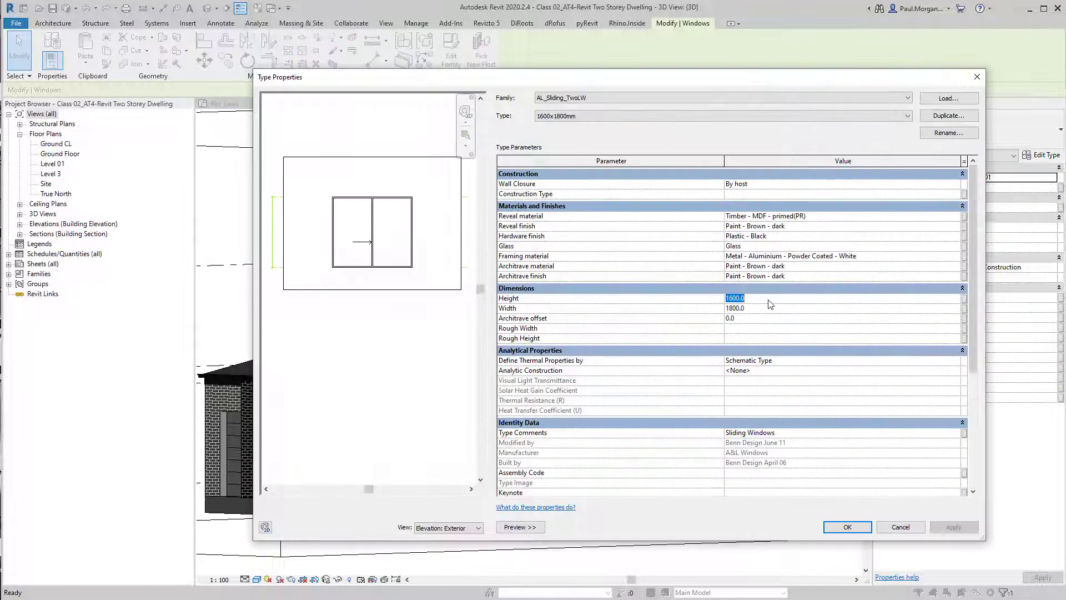
{"action": "type", "text": "100"}
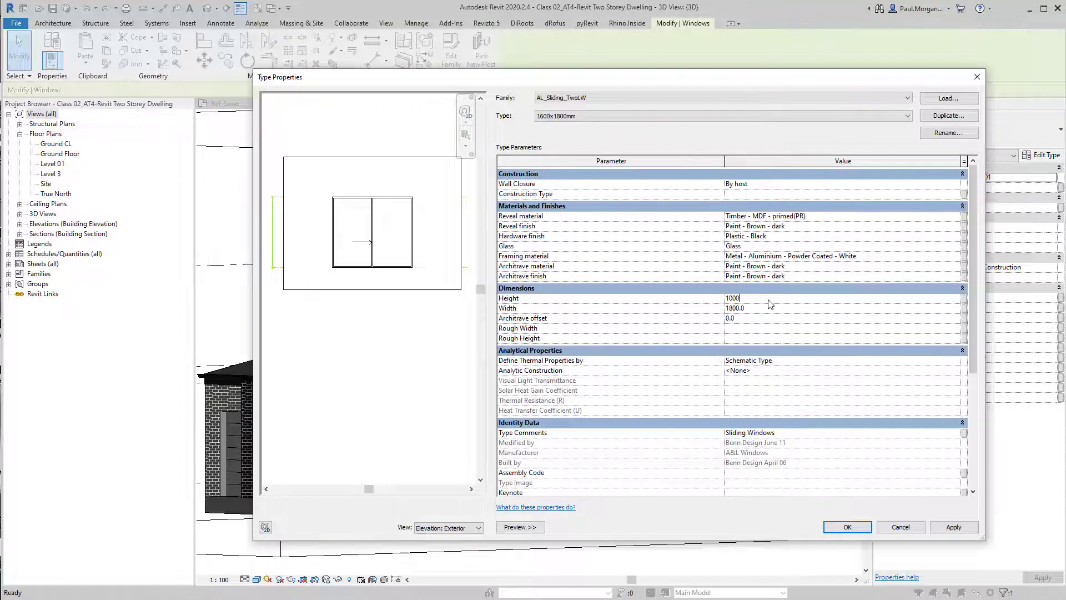
{"action": "left_click", "coordinate": [948, 133]}
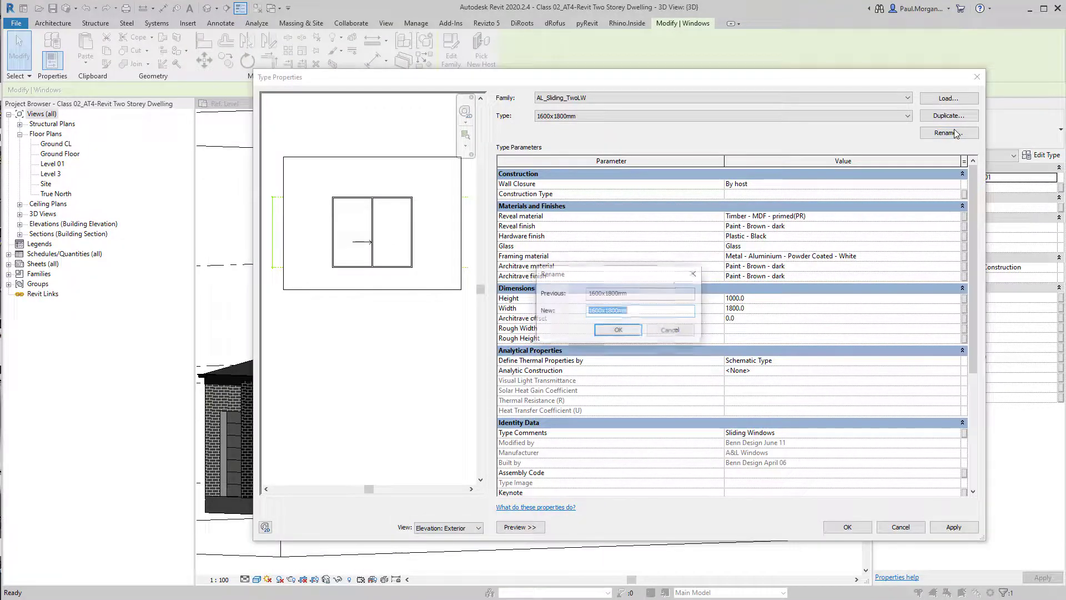
{"action": "left_click", "coordinate": [595, 312]}
{"action": "key", "text": "Return"}
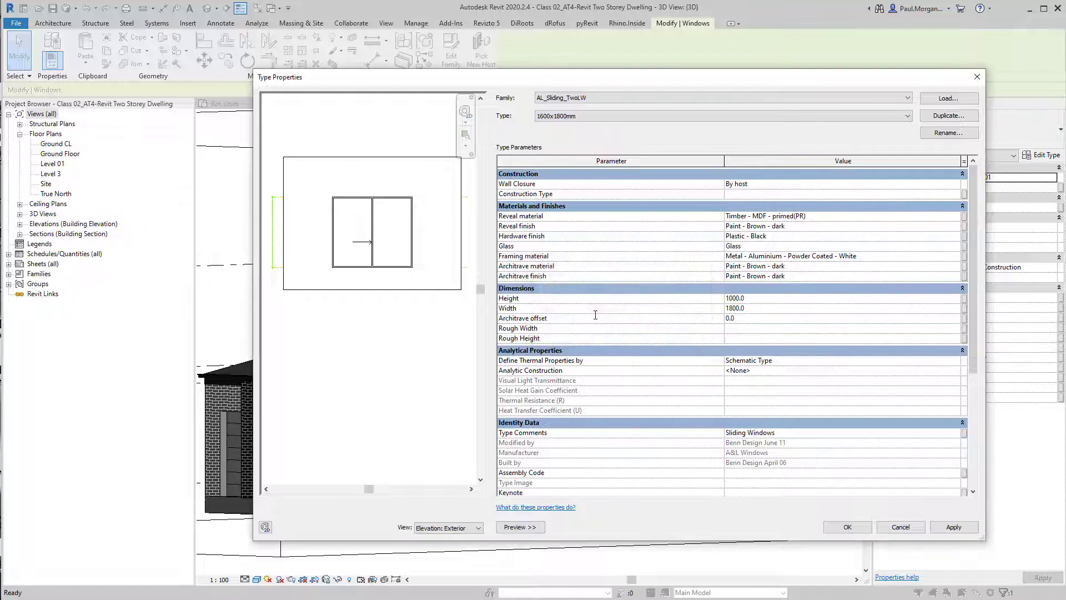
{"action": "left_click", "coordinate": [850, 529]}
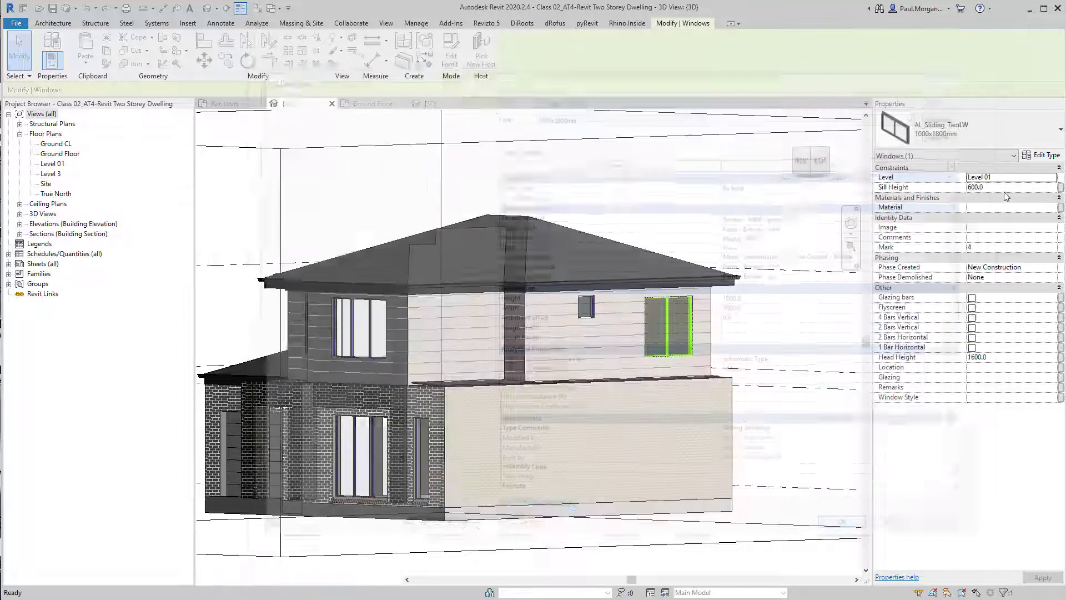
Set the side sliding window's sill height to 1300
{"action": "left_click", "coordinate": [1004, 191]}
{"action": "type", "text": "1300"}
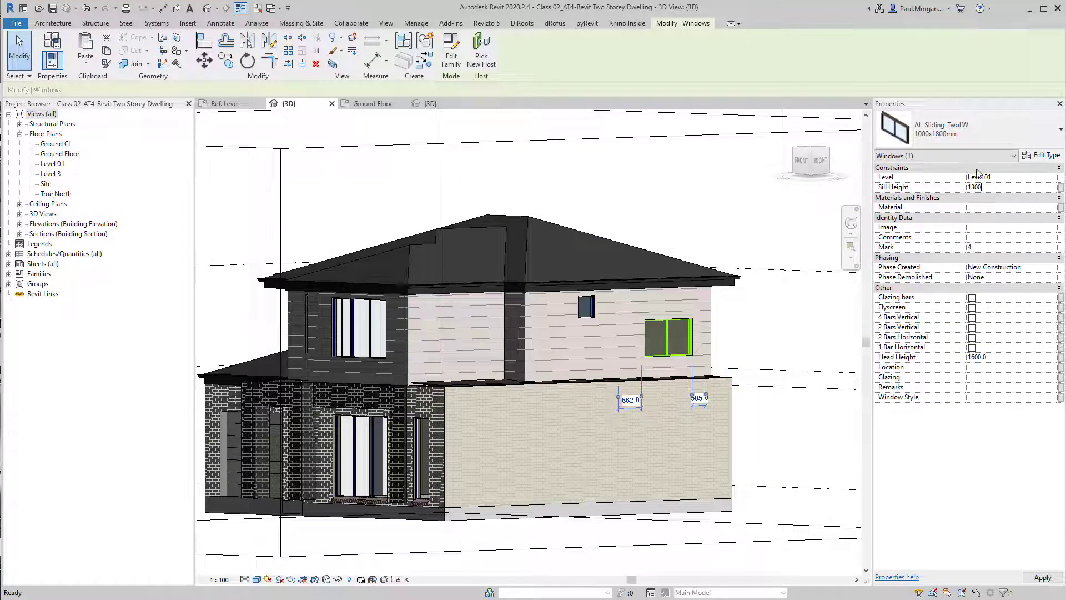
{"action": "left_click", "coordinate": [799, 344]}
{"action": "middle_click_drag", "start_coordinate": [799, 344], "coordinate": [569, 353], "text": "shift"}
Select the rear upper sliding window and duplicate its type as 1100x1600mm with height 1100 and width 1600
{"action": "left_click", "coordinate": [459, 344]}
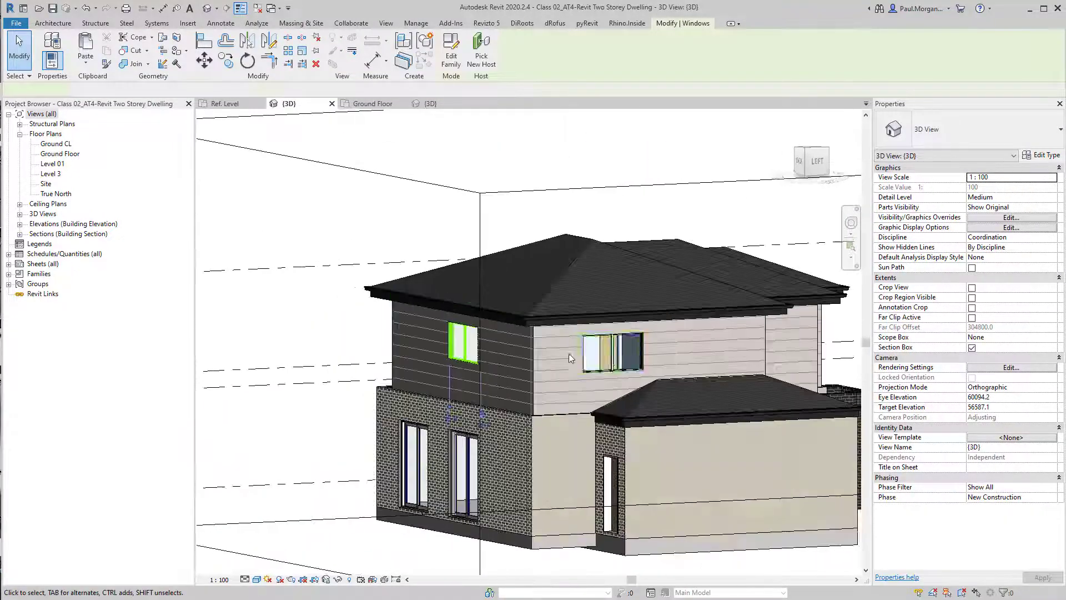
{"action": "left_click", "coordinate": [458, 344]}
{"action": "middle_click_drag", "start_coordinate": [430, 308], "coordinate": [570, 419], "text": "shift"}
{"action": "scroll", "coordinate": [464, 361], "scroll_direction": "up", "scroll_amount": 4}
{"action": "middle_click_drag", "start_coordinate": [570, 419], "coordinate": [590, 419], "text": "shift"}
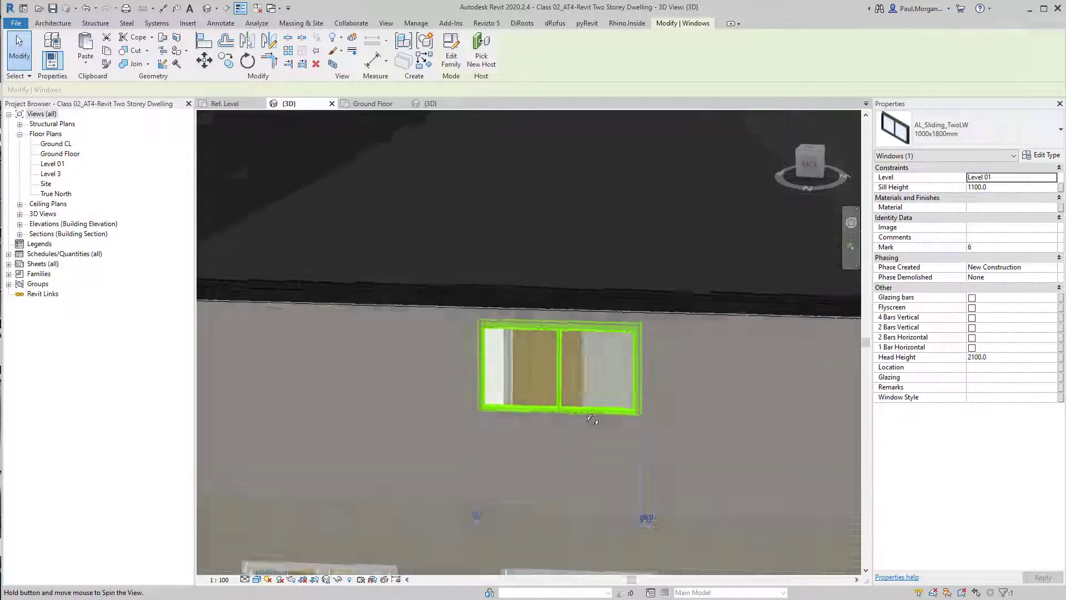
{"action": "middle_click_drag", "start_coordinate": [541, 394], "coordinate": [556, 375], "text": "shift"}
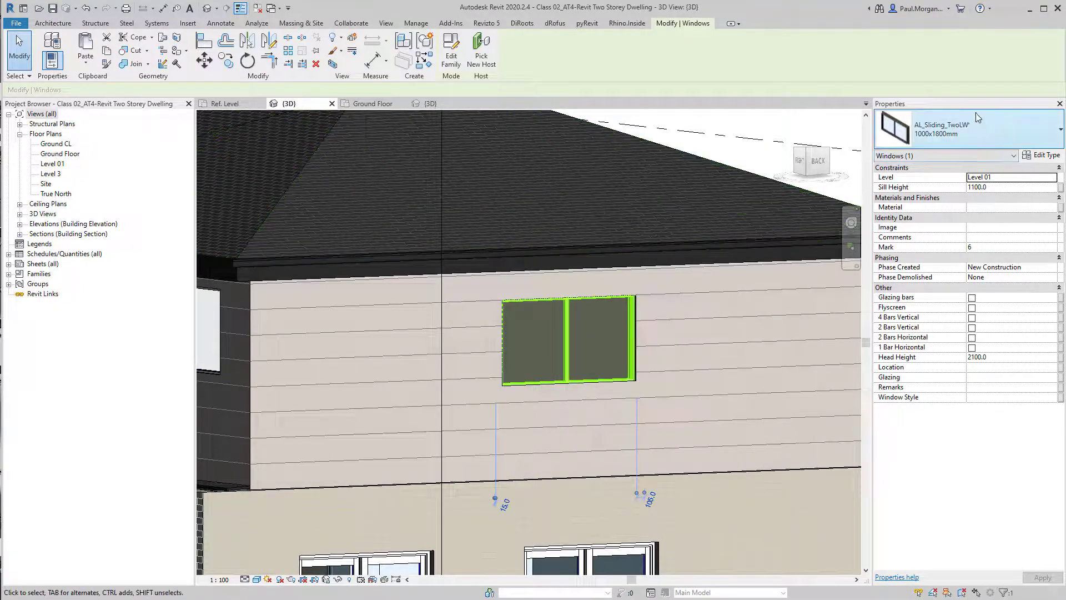
{"action": "left_click", "coordinate": [1041, 156]}
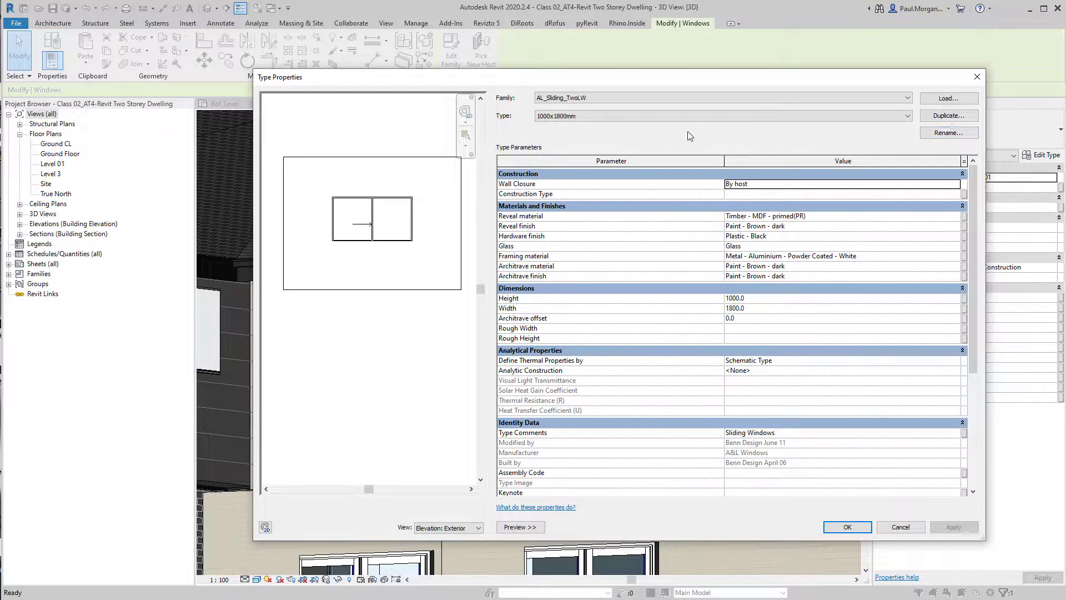
{"action": "left_click", "coordinate": [874, 118]}
{"action": "left_click", "coordinate": [874, 118]}
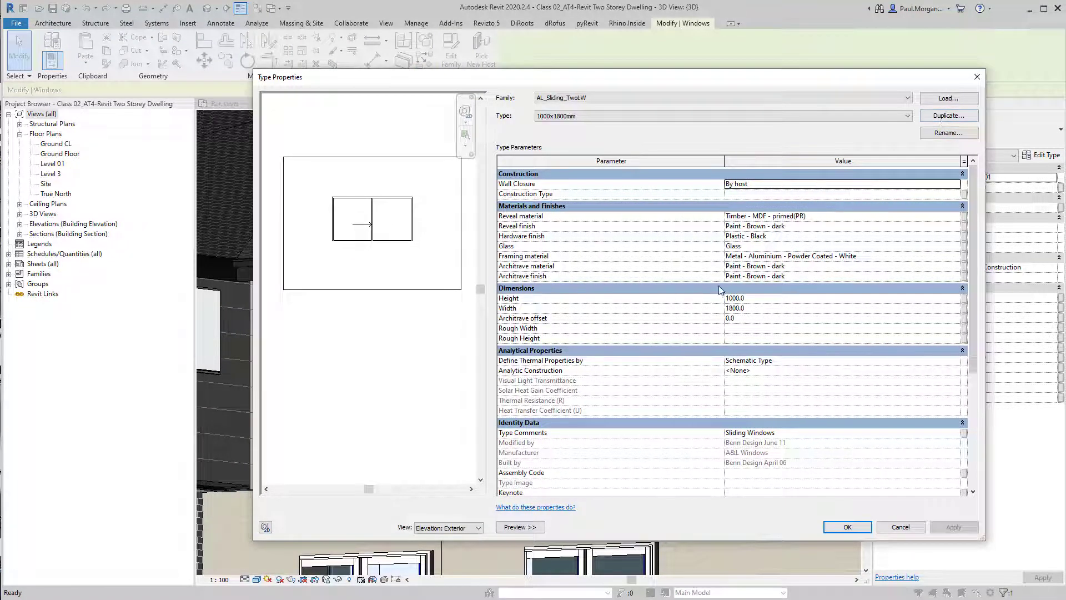
{"action": "left_click", "coordinate": [962, 119]}
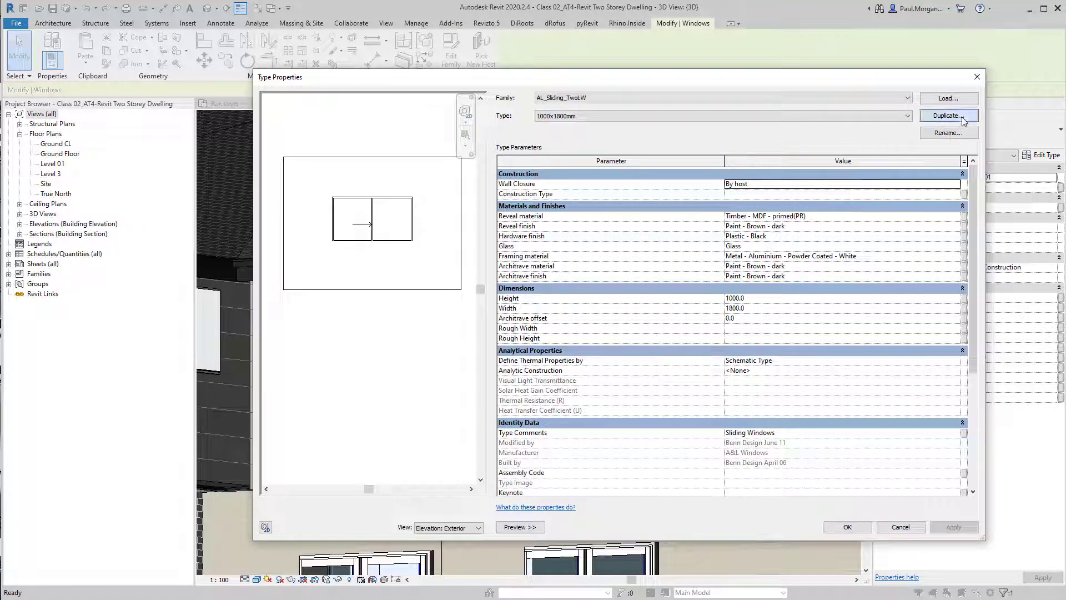
{"action": "left_click", "coordinate": [616, 333]}
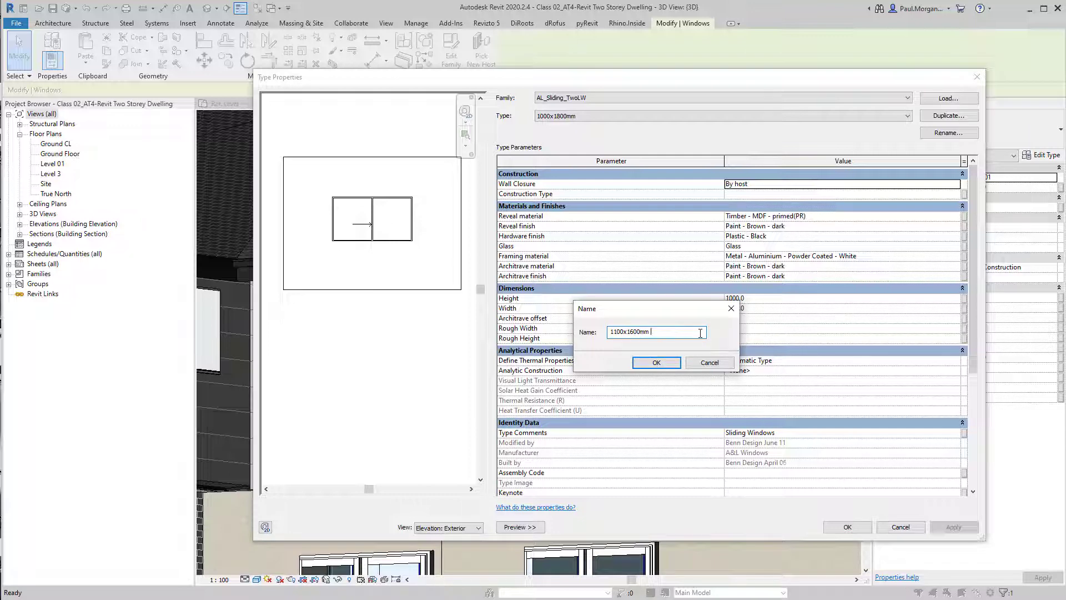
{"action": "key", "text": "Return"}
{"action": "left_click", "coordinate": [769, 301]}
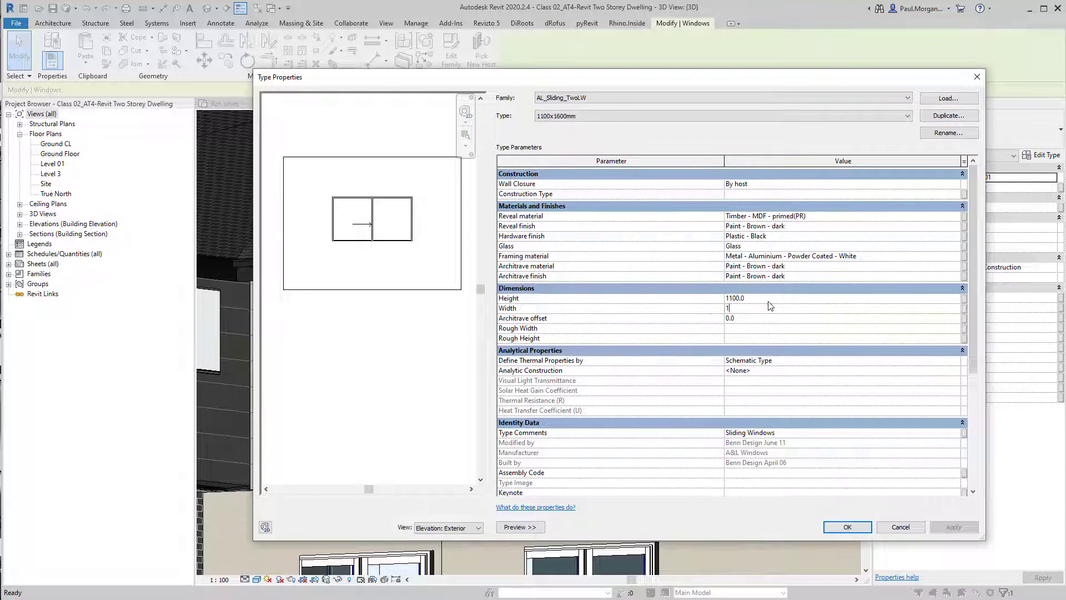
{"action": "left_click", "coordinate": [871, 528]}
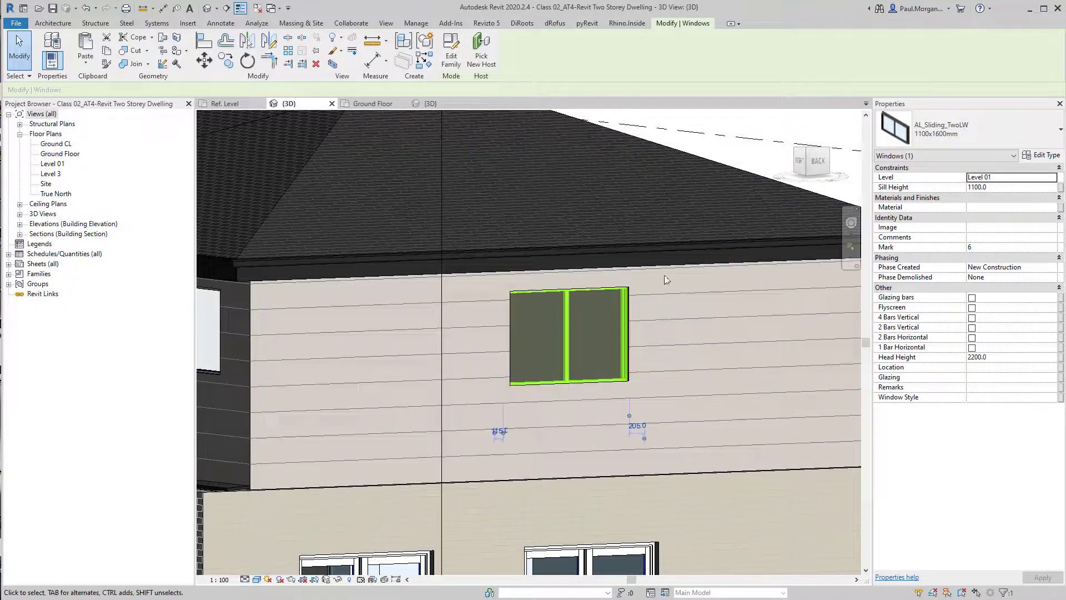
Set the rear sliding window's sill height to 1000
{"action": "left_click", "coordinate": [1005, 188]}
{"action": "type", "text": "1"}
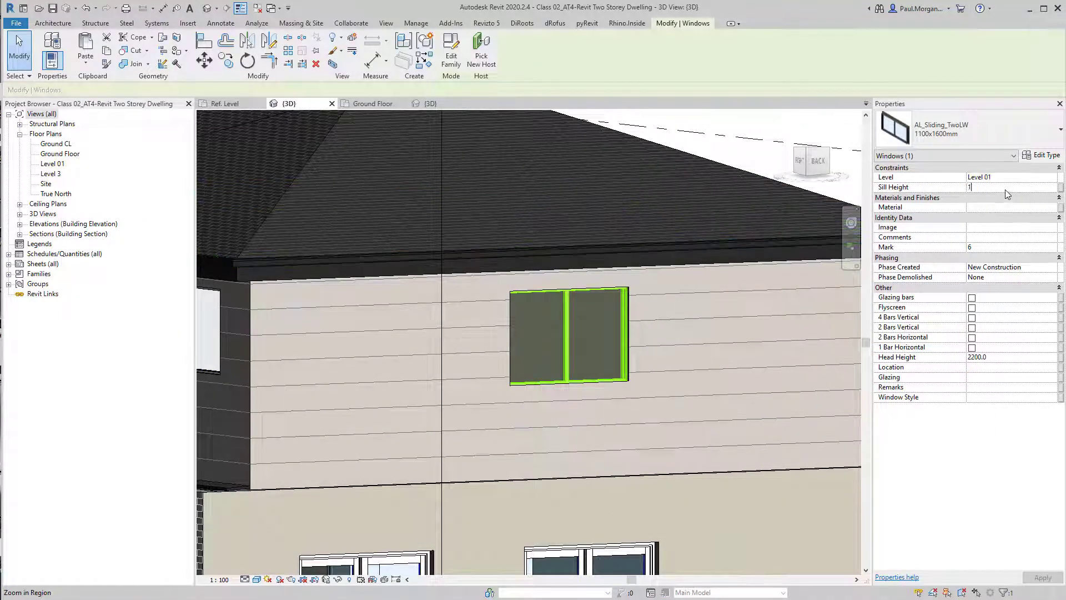
{"action": "type", "text": "000"}
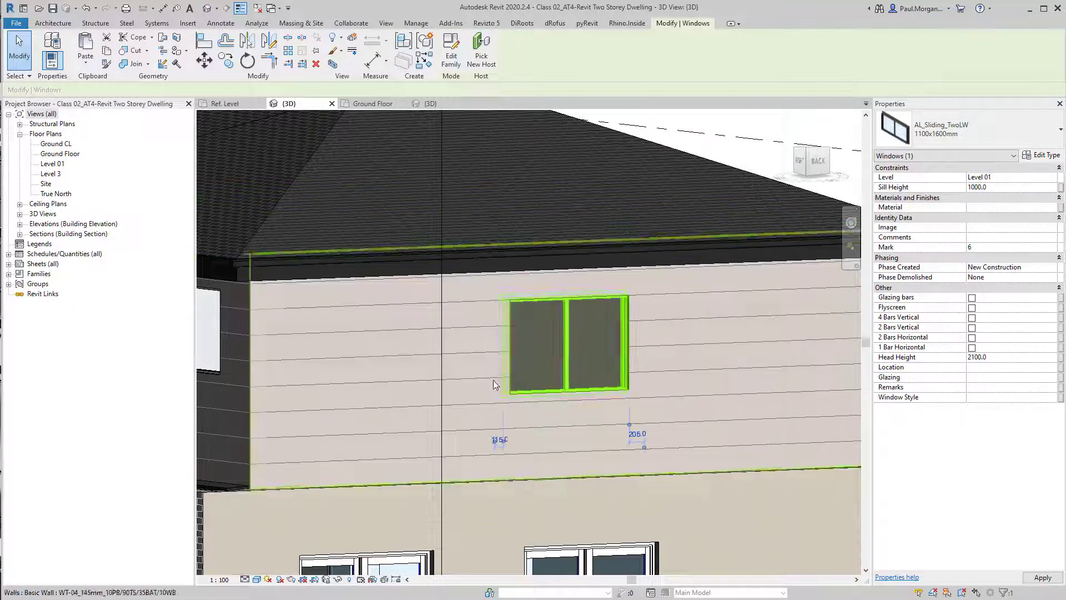
{"action": "middle_click_drag", "start_coordinate": [638, 378], "coordinate": [583, 379], "text": "shift"}
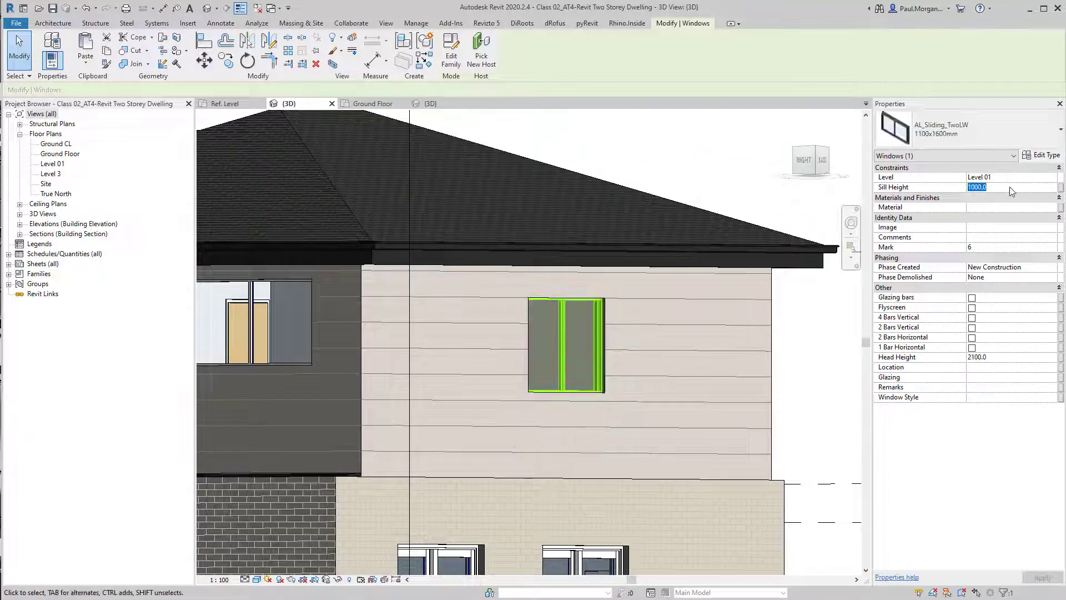
Set the rear sliding window's sill height to 1100
{"action": "type", "text": "1100"}
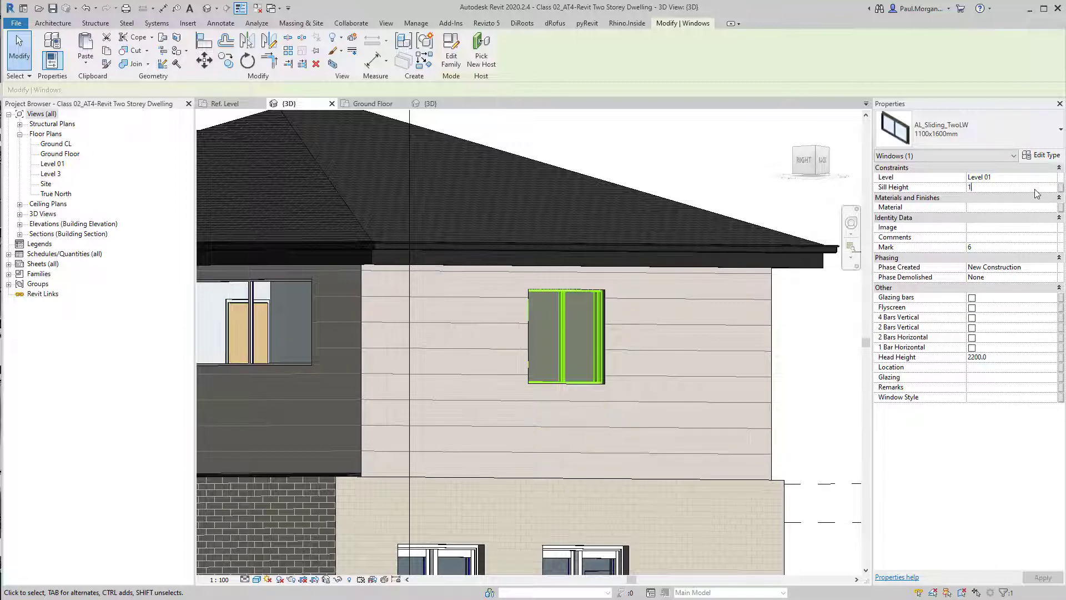
{"action": "middle_click_drag", "start_coordinate": [516, 382], "coordinate": [649, 383]}
{"action": "left_click", "coordinate": [716, 160]}
Orbit the 3D view to inspect the windows placed around the house
{"action": "scroll", "coordinate": [715, 159], "scroll_direction": "down", "scroll_amount": 4}
{"action": "middle_click_drag", "start_coordinate": [508, 272], "coordinate": [489, 402], "text": "shift"}
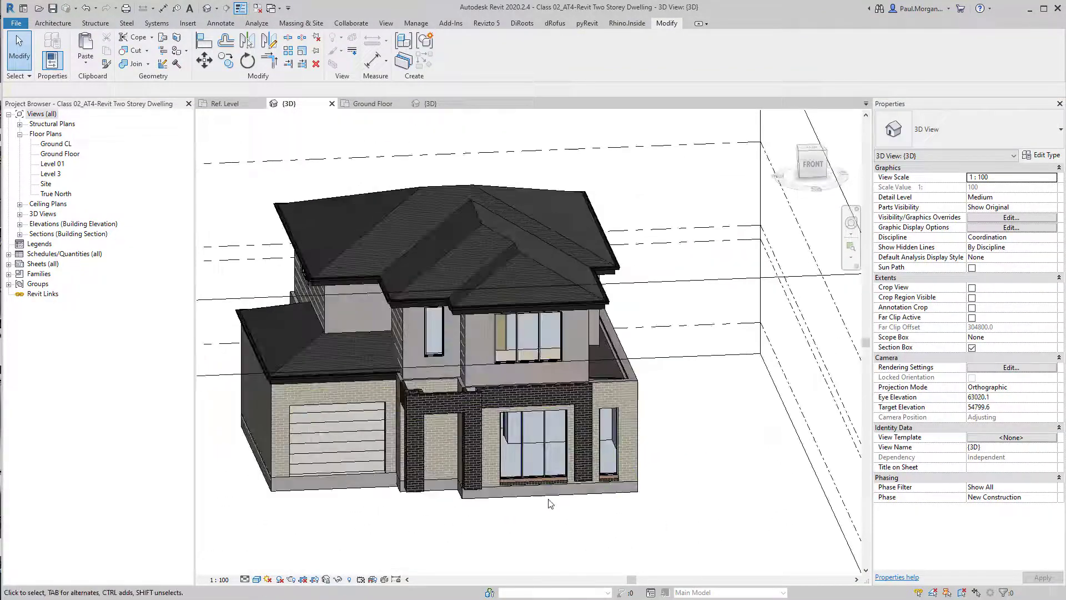
{"action": "scroll", "coordinate": [526, 501], "scroll_direction": "up", "scroll_amount": 5}
{"action": "scroll", "coordinate": [528, 482], "scroll_direction": "down", "scroll_amount": 4}
{"action": "middle_click_drag", "start_coordinate": [536, 447], "coordinate": [480, 467], "text": "shift"}
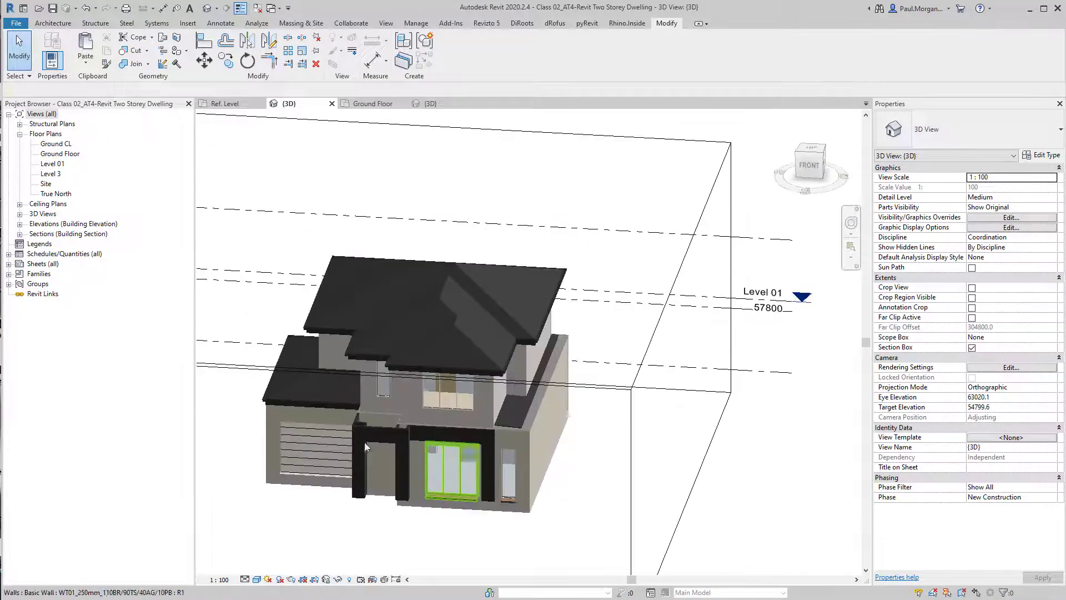
{"action": "middle_click_drag", "start_coordinate": [394, 460], "coordinate": [449, 406], "text": "shift"}
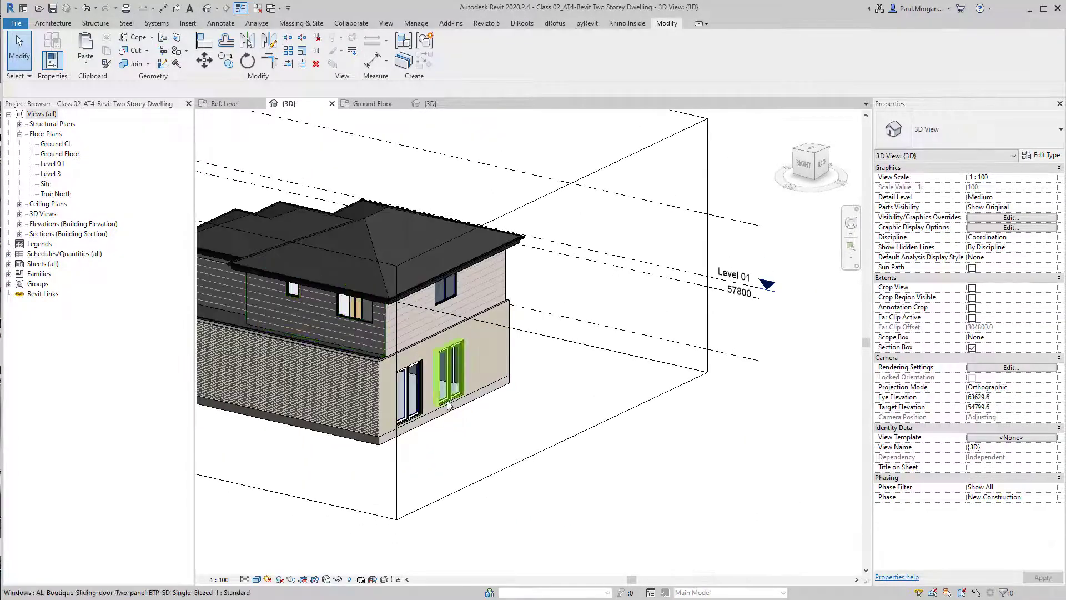
{"action": "middle_click_drag", "start_coordinate": [583, 365], "coordinate": [171, 156], "text": "shift"}
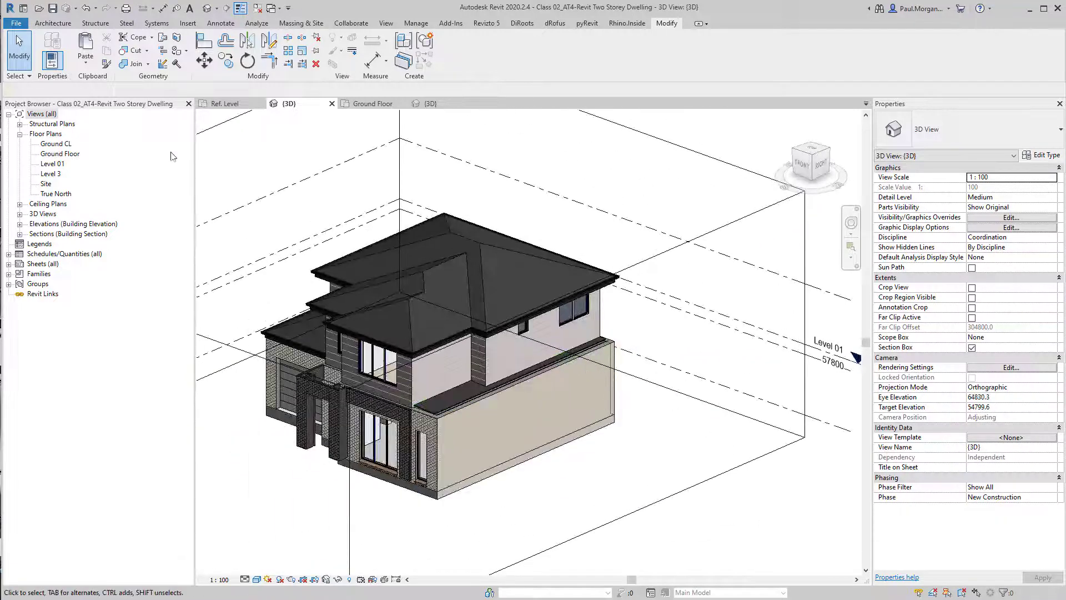
Open the Ground Floor plan and examine the front and rear window openings
{"action": "double_click", "coordinate": [71, 155]}
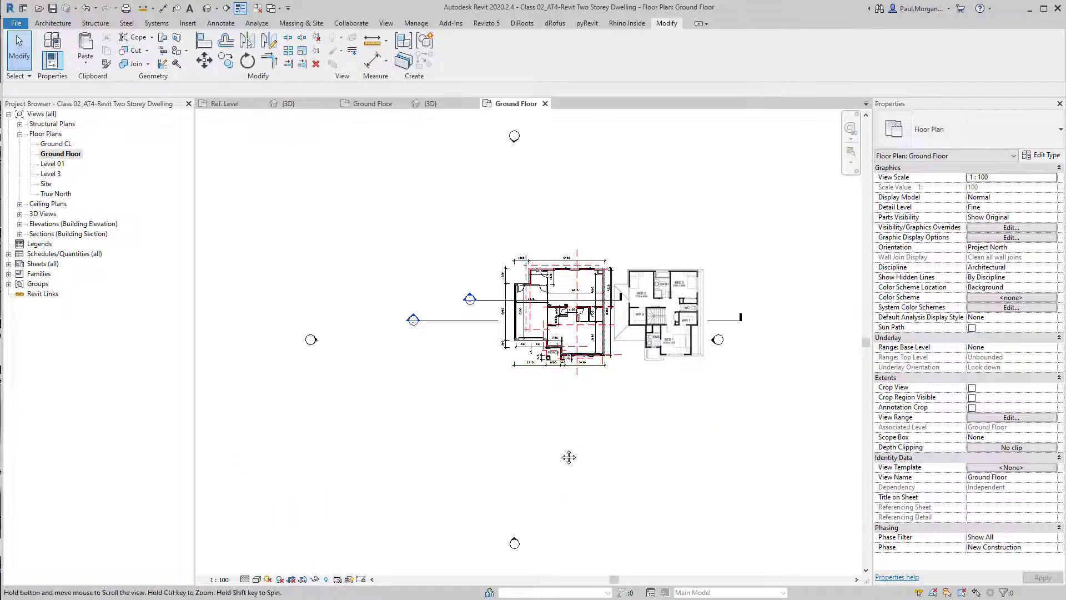
{"action": "scroll", "coordinate": [577, 356], "scroll_direction": "up", "scroll_amount": 8}
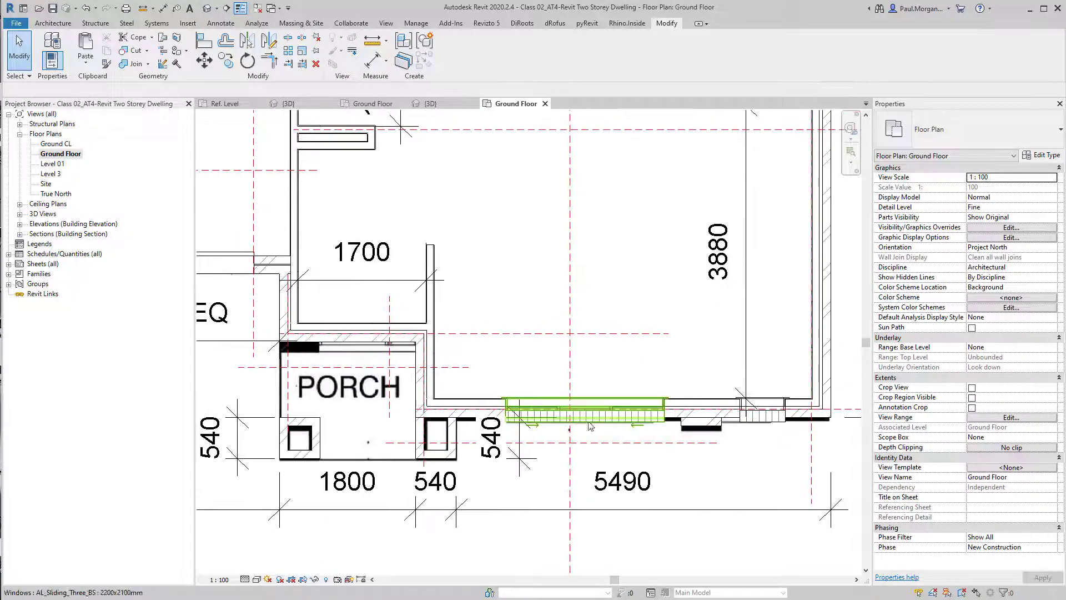
{"action": "scroll", "coordinate": [600, 425], "scroll_direction": "up", "scroll_amount": 3}
{"action": "middle_click_drag", "start_coordinate": [638, 459], "coordinate": [595, 473]}
{"action": "scroll", "coordinate": [590, 464], "scroll_direction": "down", "scroll_amount": 3}
{"action": "middle_click_drag", "start_coordinate": [675, 441], "coordinate": [655, 435]}
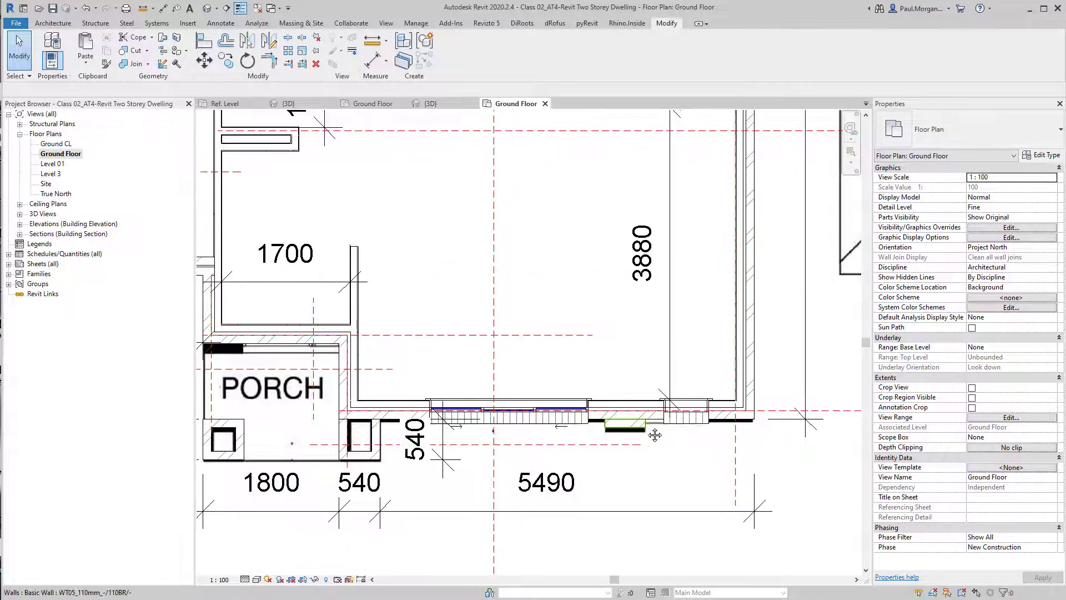
{"action": "mouse_move", "coordinate": [443, 461]}
{"action": "middle_mouse_down"}
{"action": "mouse_move", "coordinate": [471, 465]}
{"action": "mouse_move", "coordinate": [440, 473]}
{"action": "middle_mouse_up"}
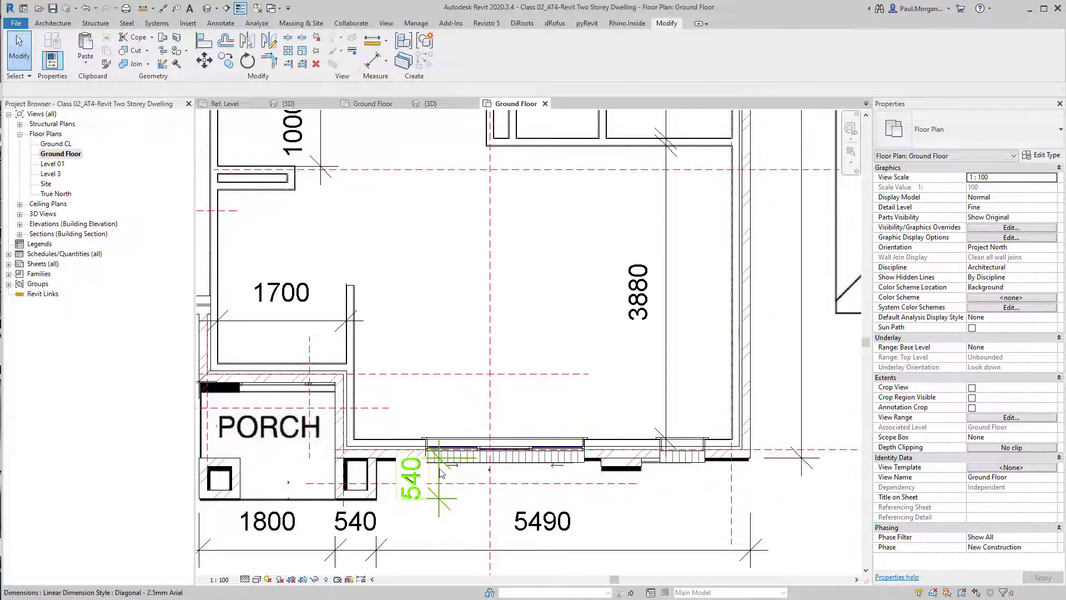
{"action": "scroll", "coordinate": [440, 473], "scroll_direction": "down", "scroll_amount": 1}
{"action": "scroll", "coordinate": [441, 473], "scroll_direction": "down", "scroll_amount": 1}
{"action": "middle_click_drag", "start_coordinate": [495, 438], "coordinate": [511, 583]}
{"action": "scroll", "coordinate": [594, 164], "scroll_direction": "up", "scroll_amount": 5}
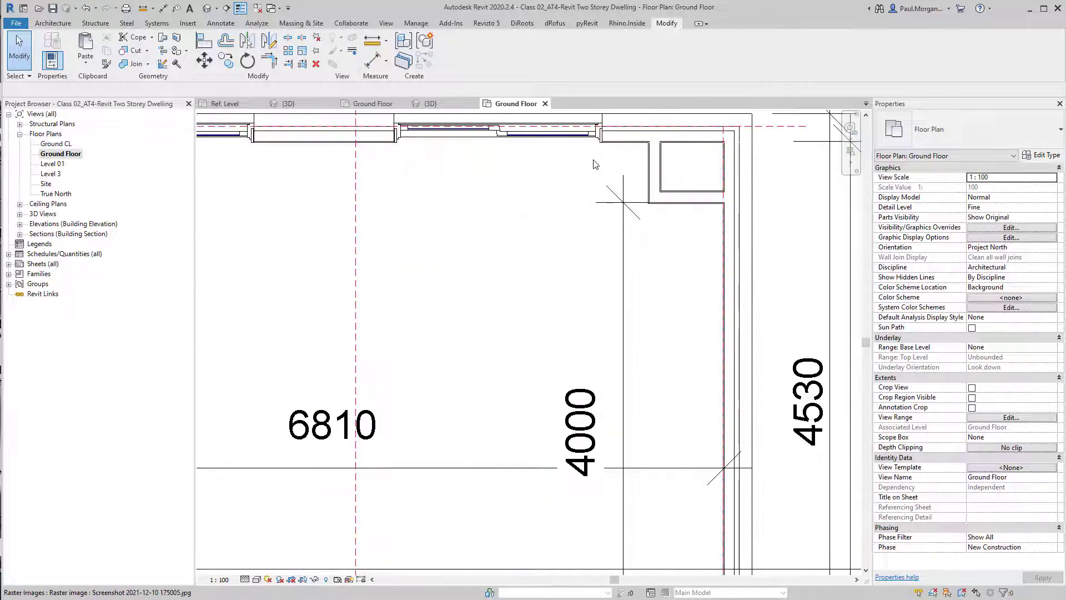
{"action": "middle_click_drag", "start_coordinate": [597, 165], "coordinate": [845, 258]}
{"action": "scroll", "coordinate": [669, 252], "scroll_direction": "down", "scroll_amount": 2}
{"action": "middle_click_drag", "start_coordinate": [595, 315], "coordinate": [557, 303]}
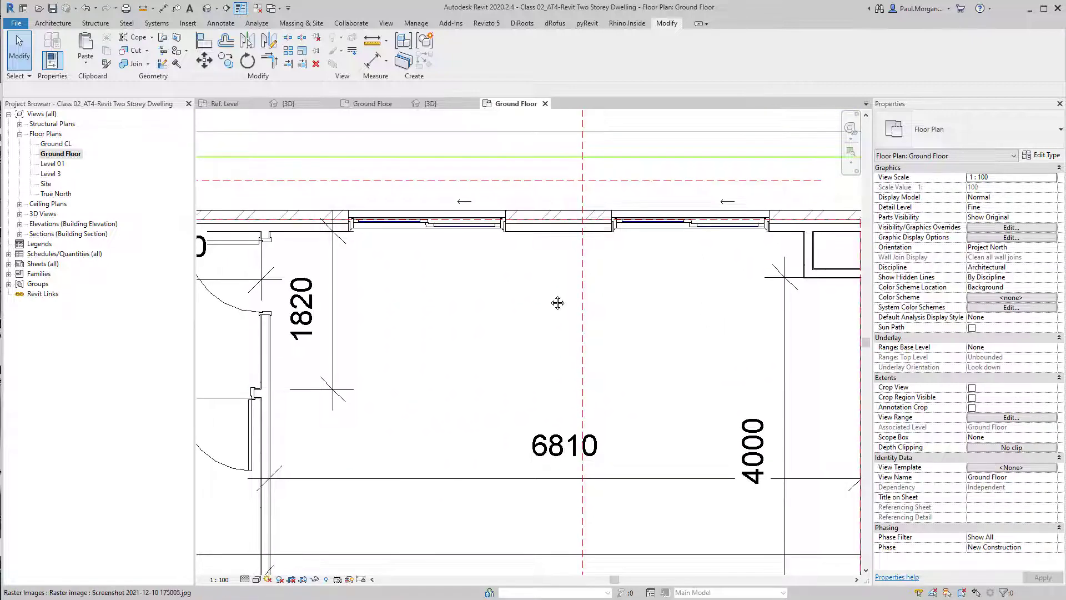
{"action": "key", "text": "d"}
{"action": "key", "text": "i"}
{"action": "middle_click_drag", "start_coordinate": [728, 262], "coordinate": [589, 277]}
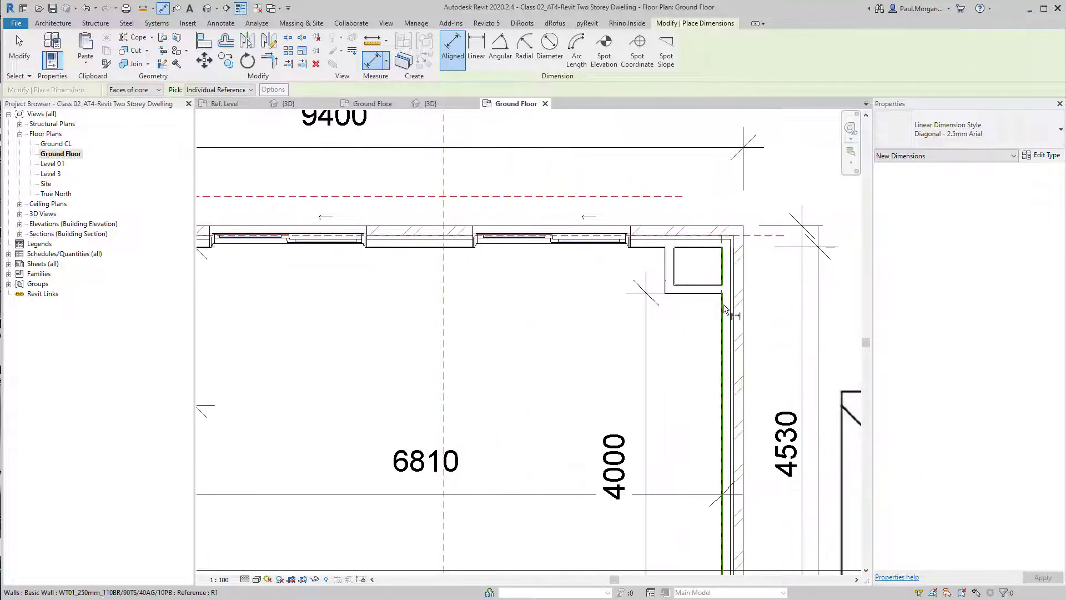
{"action": "key", "text": "Escape"}
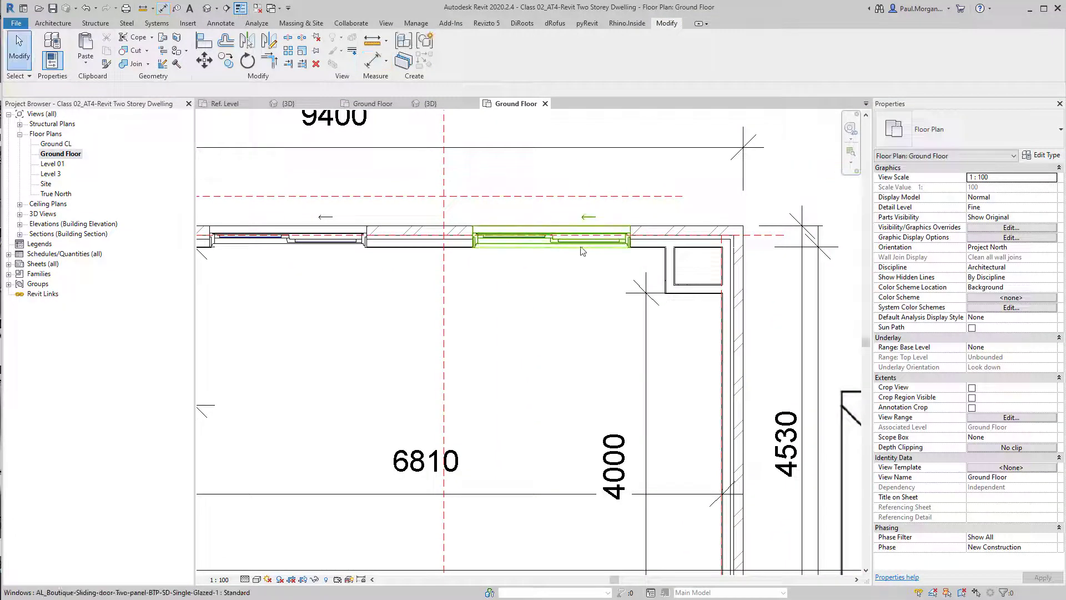
Examine the rear sliding doors and the raster underlay in the ground floor plan
{"action": "left_click", "coordinate": [571, 244]}
{"action": "middle_click_drag", "start_coordinate": [455, 268], "coordinate": [499, 287]}
{"action": "scroll", "coordinate": [563, 314], "scroll_direction": "down", "scroll_amount": 3}
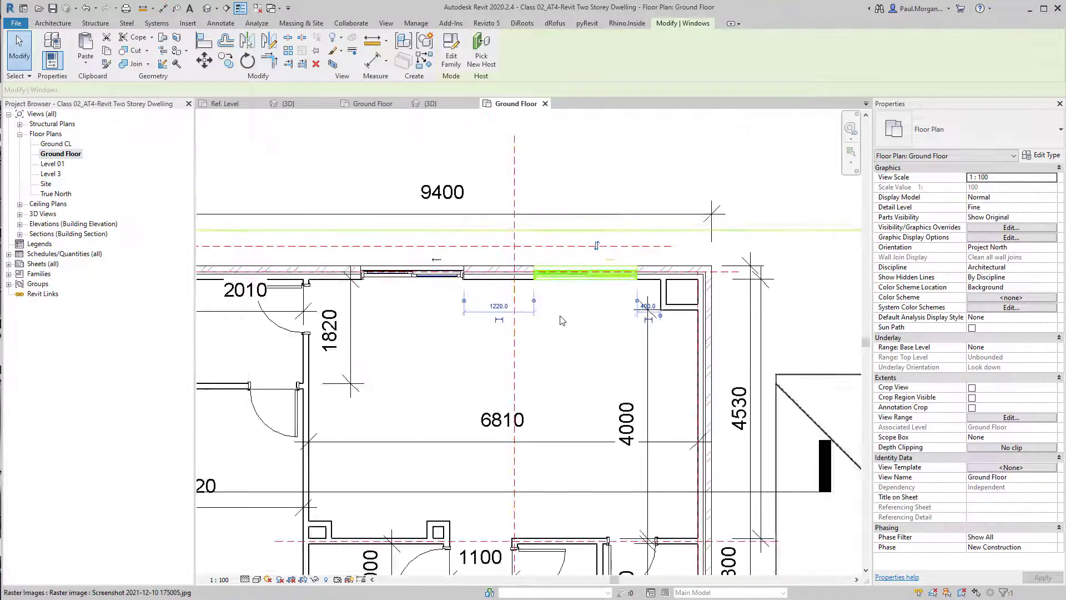
{"action": "middle_click_drag", "start_coordinate": [561, 319], "coordinate": [601, 299]}
{"action": "key", "text": "Escape"}
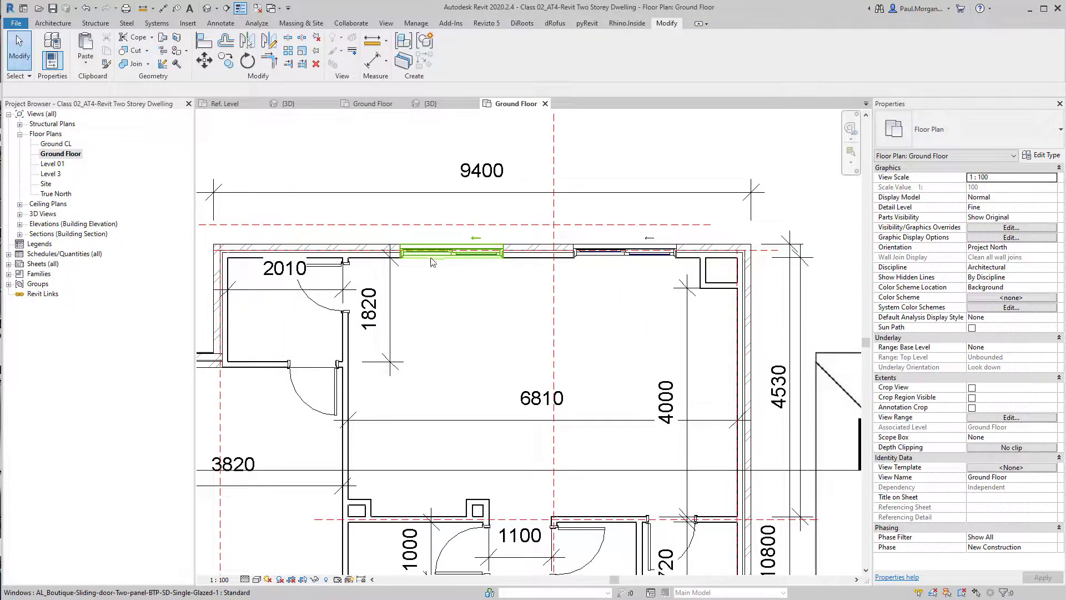
{"action": "scroll", "coordinate": [503, 323], "scroll_direction": "down", "scroll_amount": 2}
{"action": "left_click", "coordinate": [726, 343]}
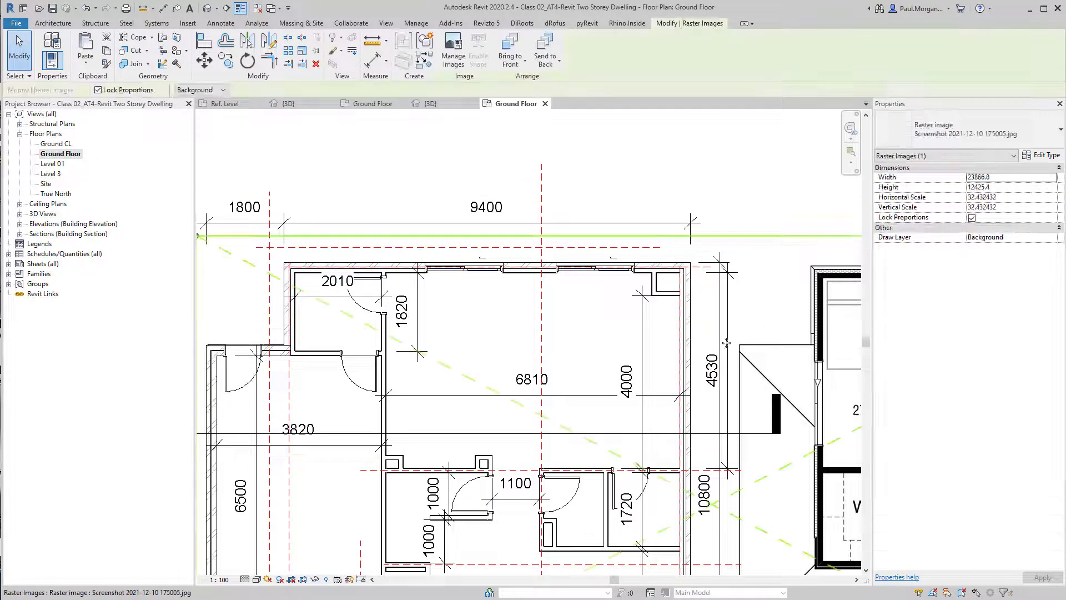
{"action": "key", "text": "Escape"}
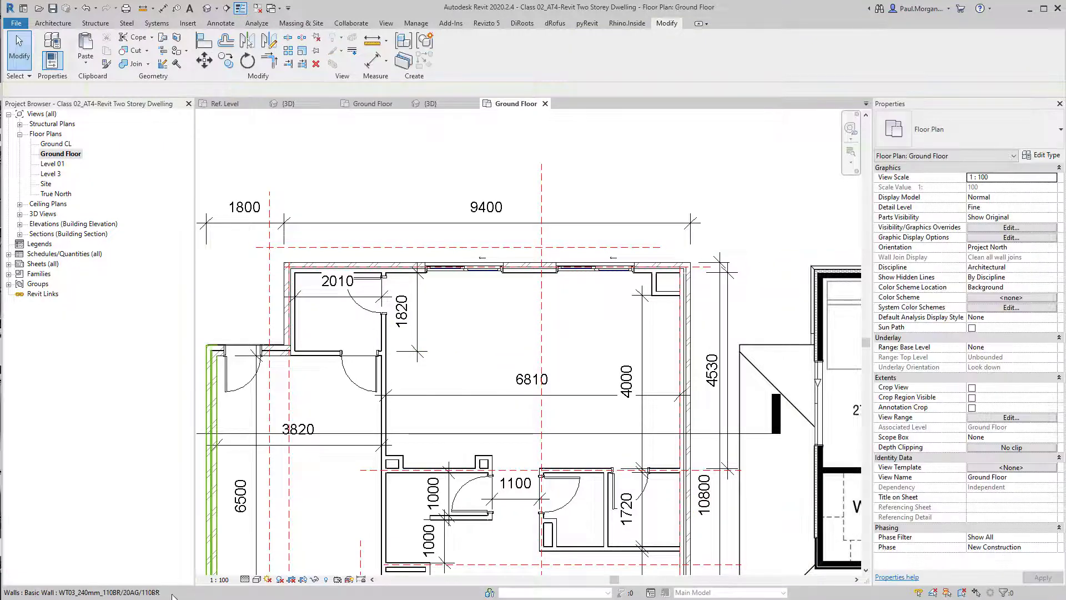
Set the plan's visual style to Hidden Line and select the living room's front sliding window
{"action": "left_click", "coordinate": [256, 579]}
{"action": "left_click", "coordinate": [256, 579]}
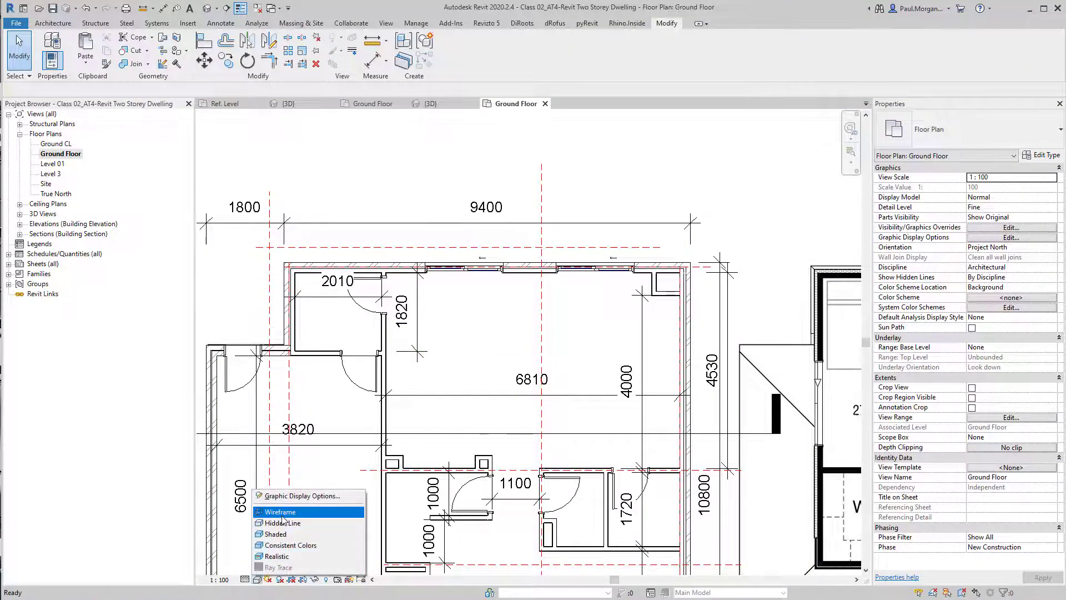
{"action": "left_click", "coordinate": [278, 516]}
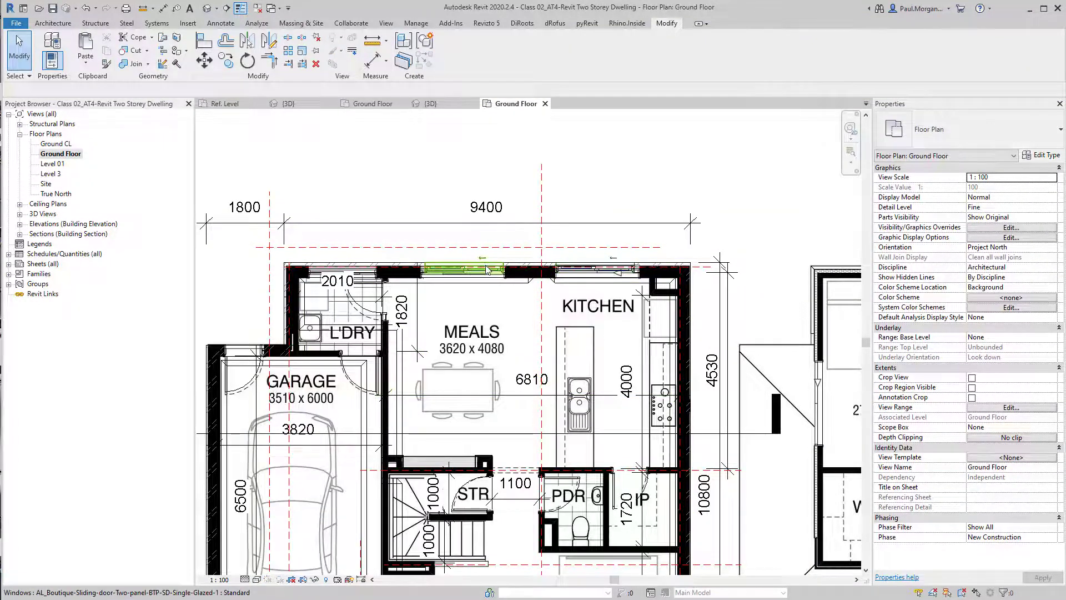
{"action": "middle_click_drag", "start_coordinate": [494, 470], "coordinate": [483, 304]}
{"action": "middle_click_drag", "start_coordinate": [464, 564], "coordinate": [489, 458]}
{"action": "scroll", "coordinate": [489, 479], "scroll_direction": "up", "scroll_amount": 3}
{"action": "left_click", "coordinate": [557, 442]}
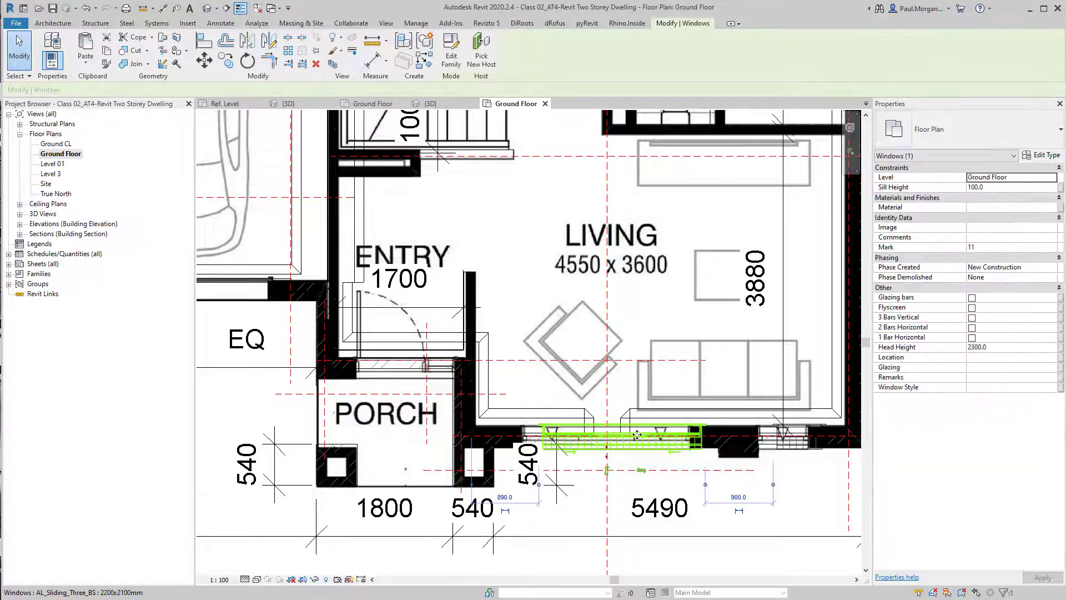
{"action": "middle_click_drag", "start_coordinate": [630, 444], "coordinate": [611, 438]}
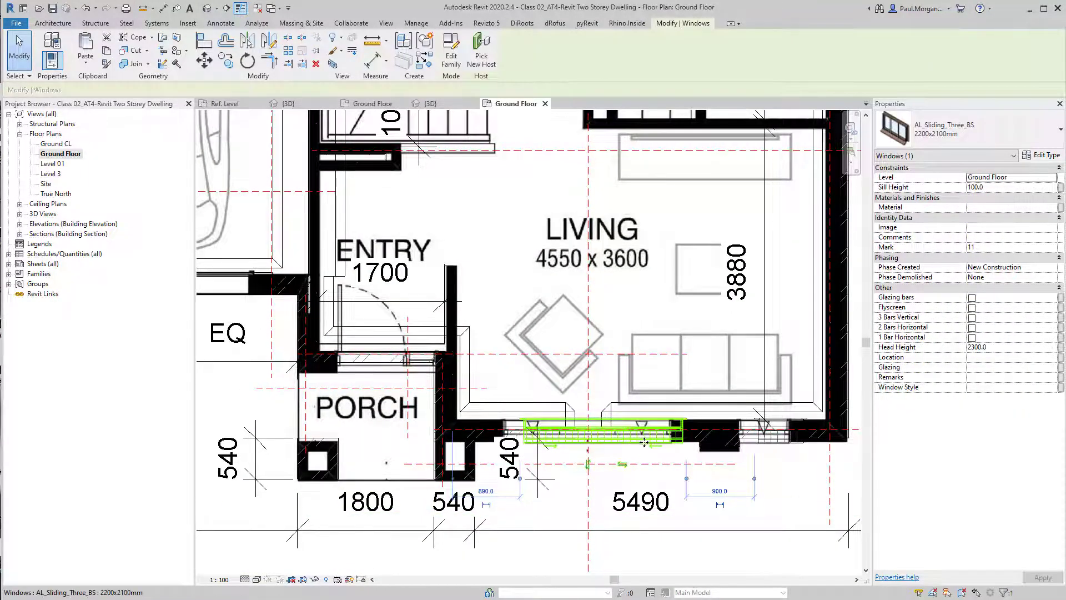
{"action": "left_click", "coordinate": [255, 579]}
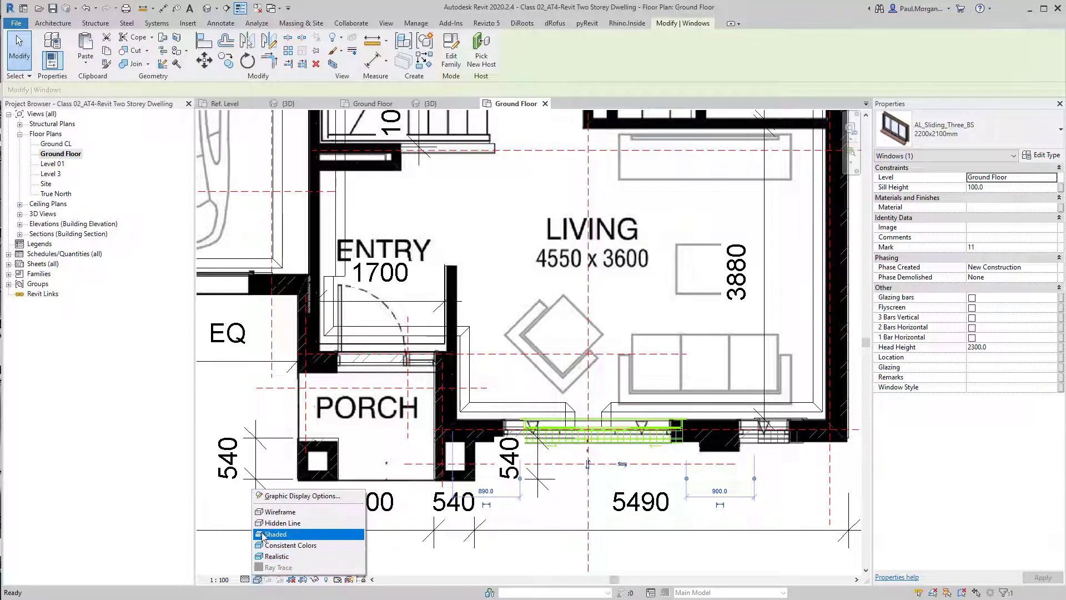
{"action": "left_click", "coordinate": [267, 537]}
{"action": "left_click", "coordinate": [256, 579]}
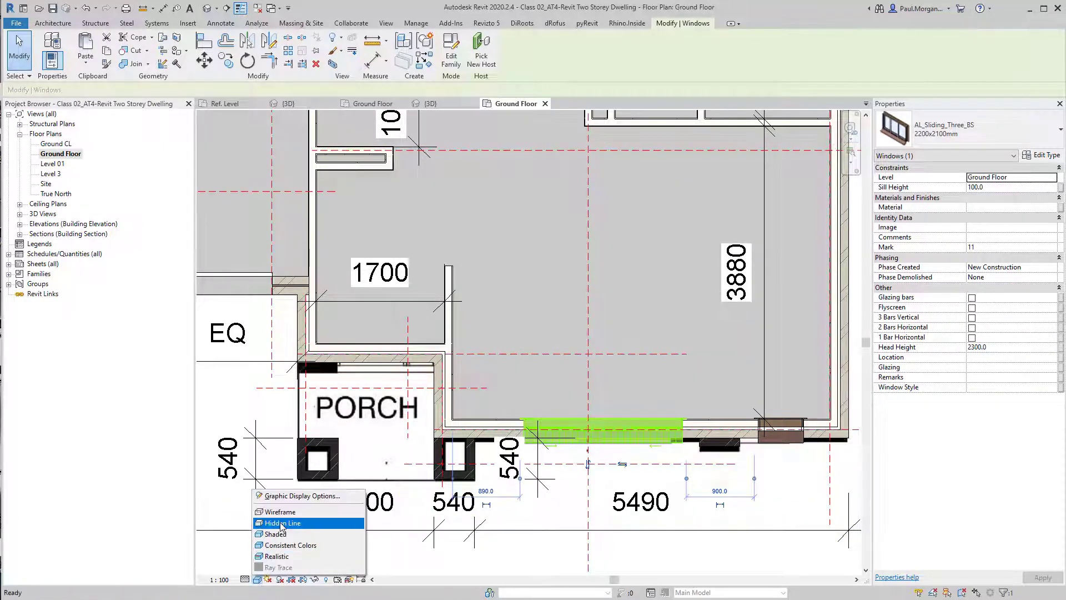
{"action": "left_click", "coordinate": [266, 524]}
Delete the 540 dimension beside the porch
{"action": "middle_click_drag", "start_coordinate": [621, 446], "coordinate": [601, 416]}
{"action": "key", "text": "Escape"}
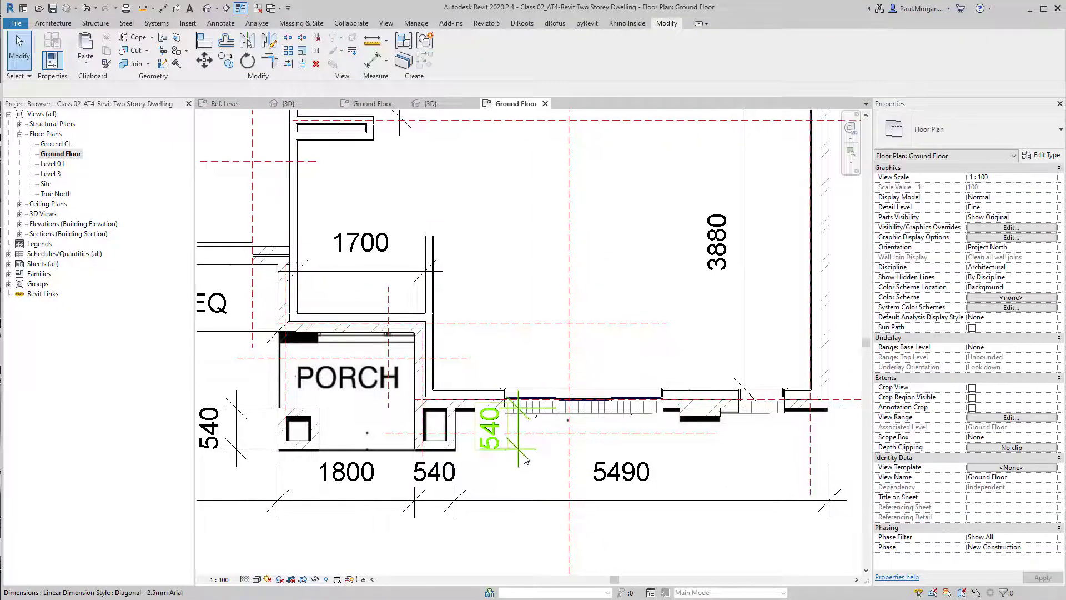
{"action": "left_click", "coordinate": [524, 454]}
{"action": "key", "text": "Delete"}
{"action": "middle_click_drag", "start_coordinate": [532, 462], "coordinate": [498, 430]}
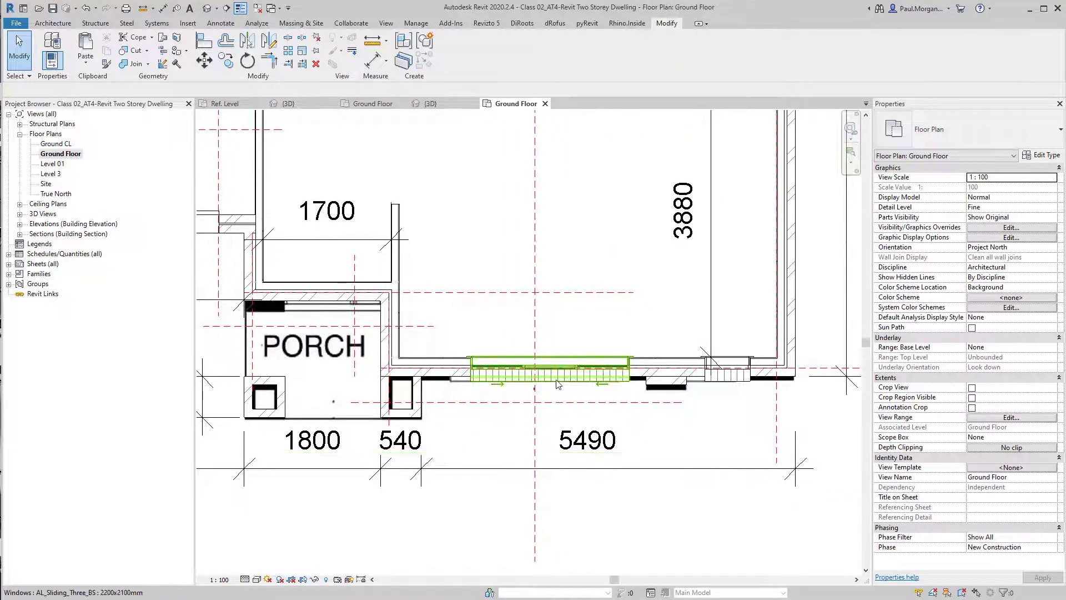
Dimension the living room front window's centre to the flanking wall references and make the spacing equal
{"action": "key", "text": "d"}
{"action": "key", "text": "i"}
{"action": "scroll", "coordinate": [471, 358], "scroll_direction": "up", "scroll_amount": 4}
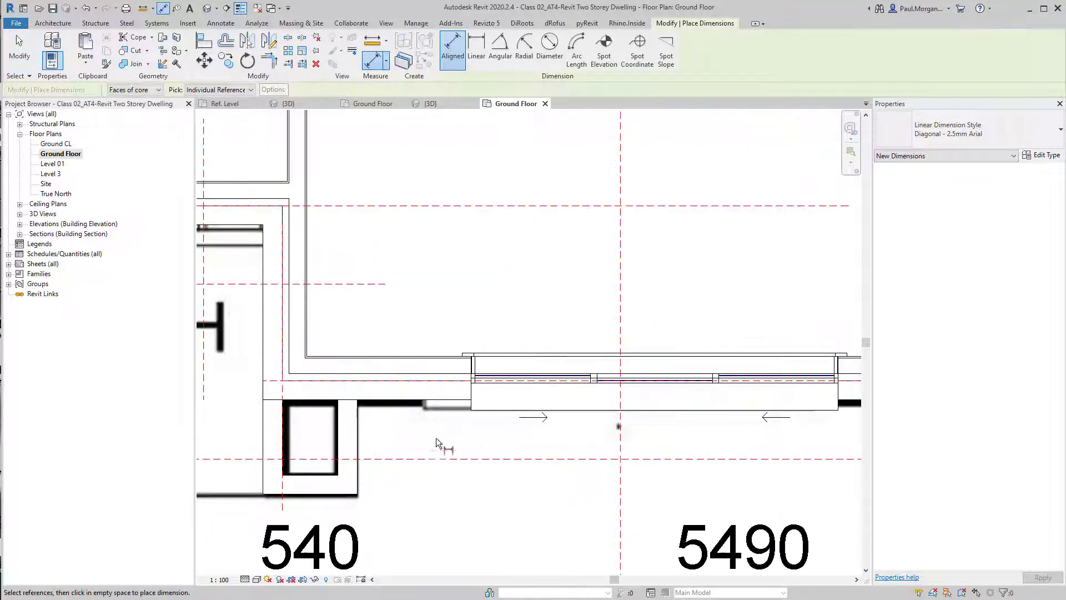
{"action": "scroll", "coordinate": [355, 429], "scroll_direction": "down", "scroll_amount": 3}
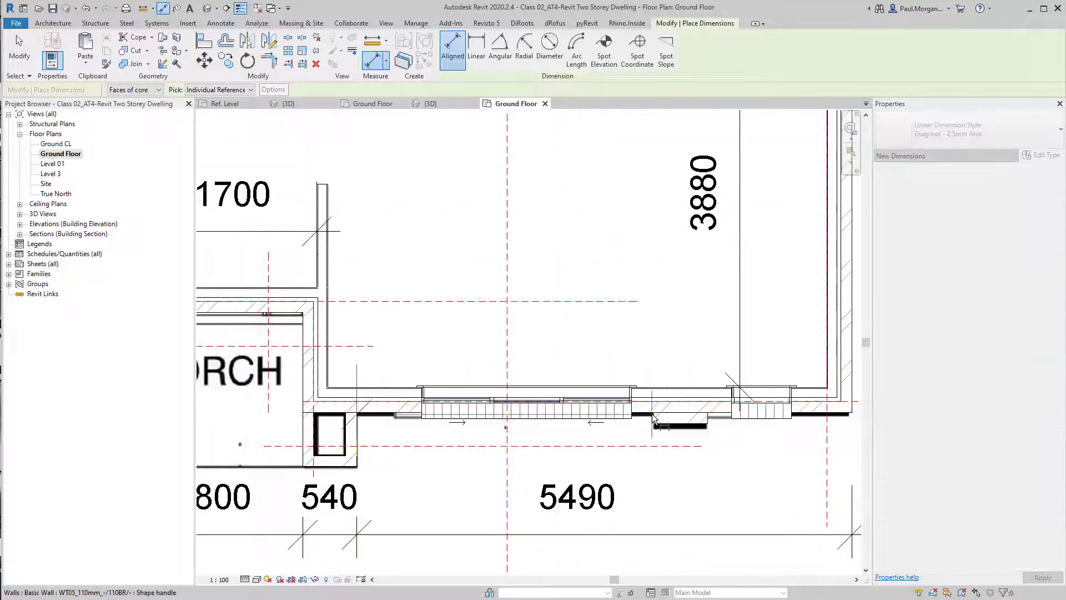
{"action": "left_click", "coordinate": [653, 420]}
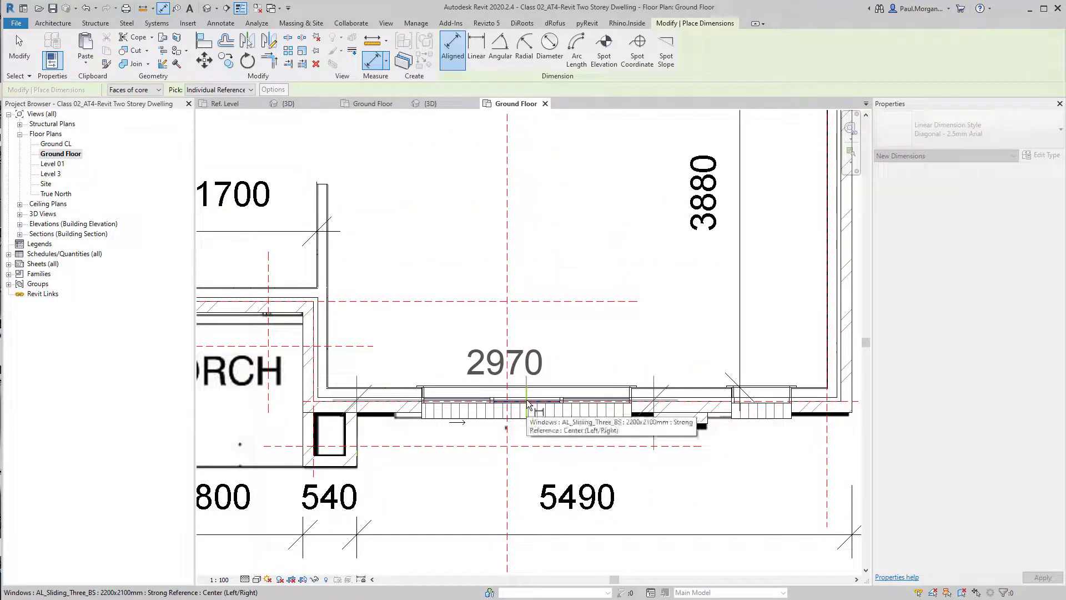
{"action": "left_click", "coordinate": [527, 403]}
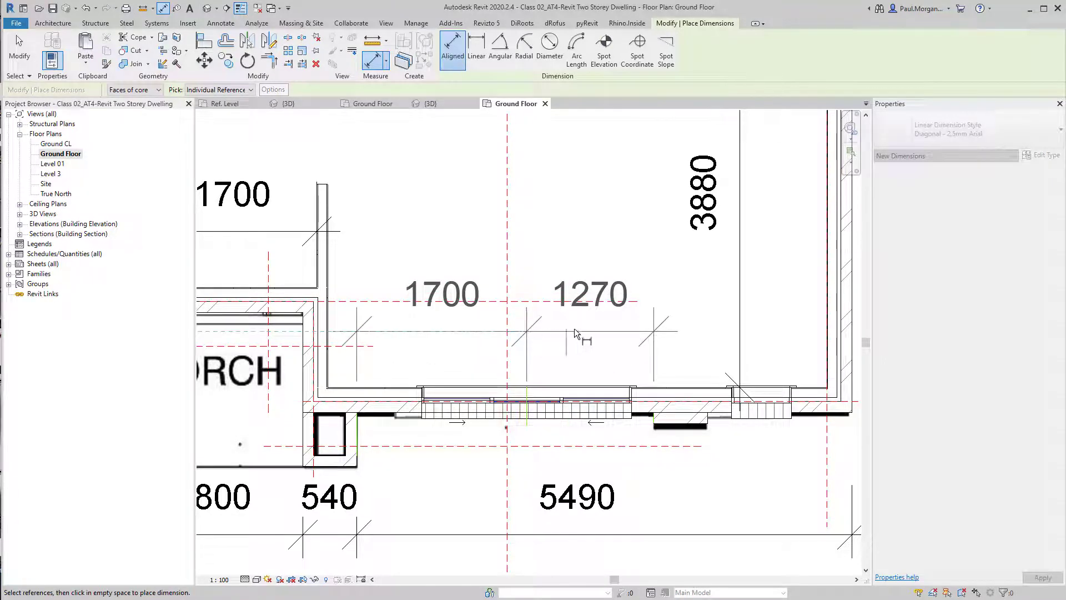
{"action": "left_click", "coordinate": [618, 332]}
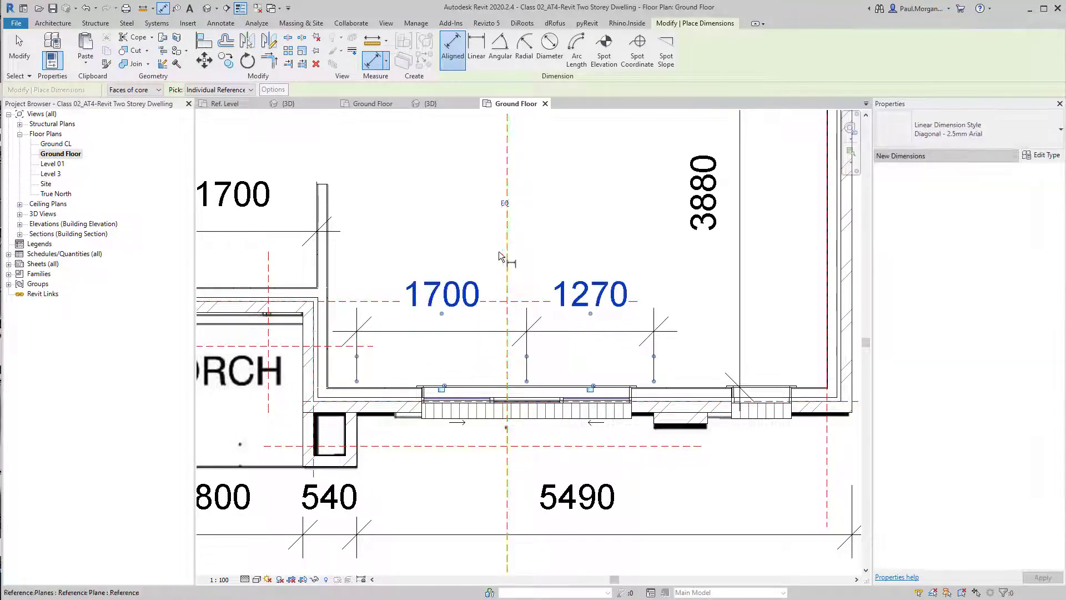
{"action": "left_click", "coordinate": [506, 204]}
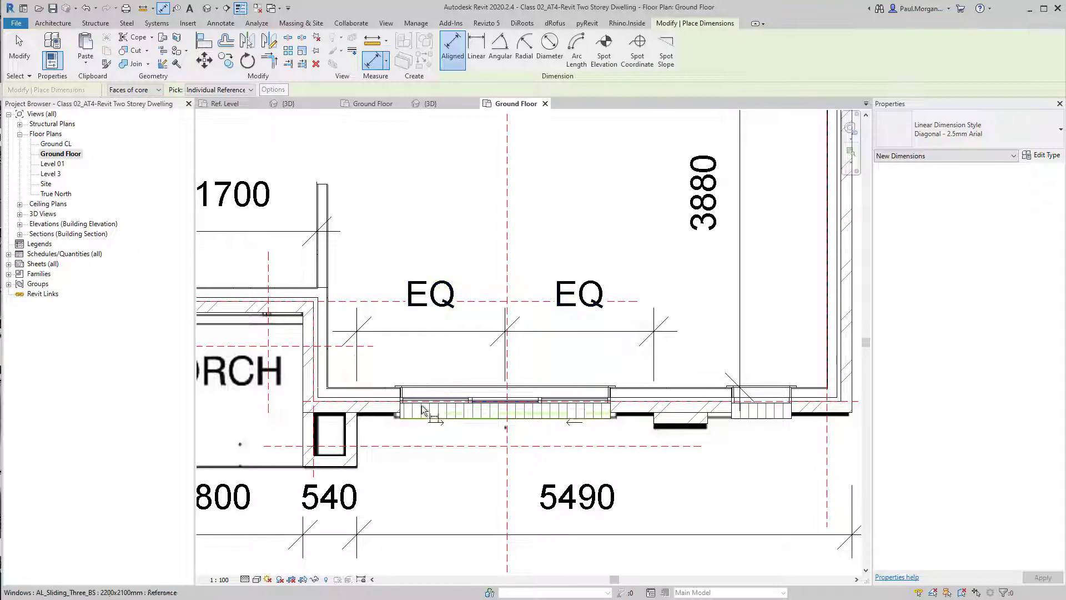
{"action": "key", "text": "Escape"}
{"action": "key", "text": "Escape"}
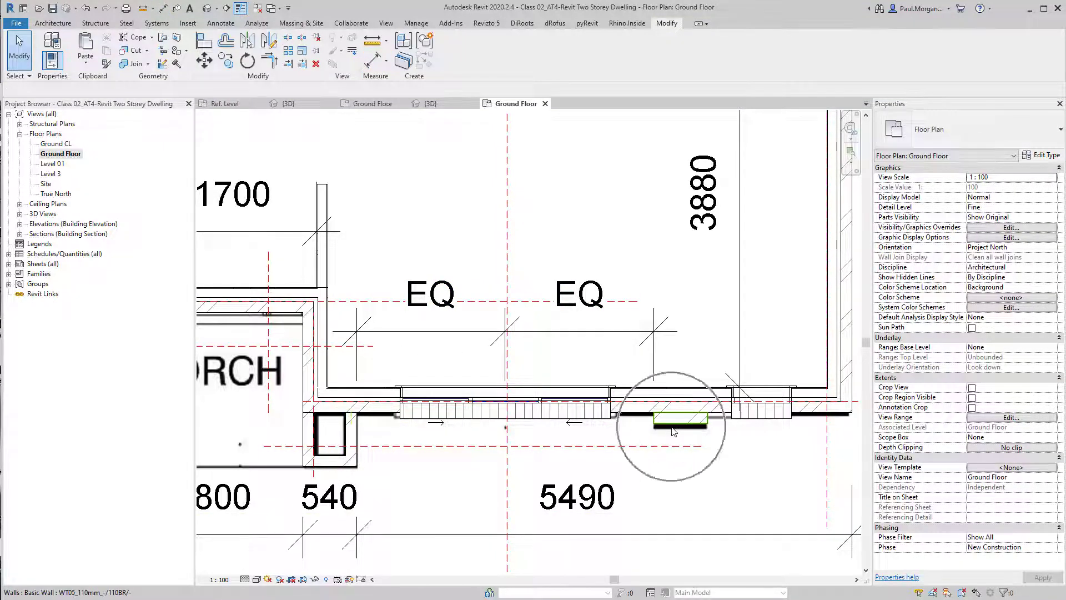
Try to dimension the small fixed window's centre to the flanking wall references, then delete that dimension
{"action": "middle_click_drag", "start_coordinate": [671, 508], "coordinate": [595, 510]}
{"action": "left_click", "coordinate": [595, 511]}
{"action": "key", "text": "d"}
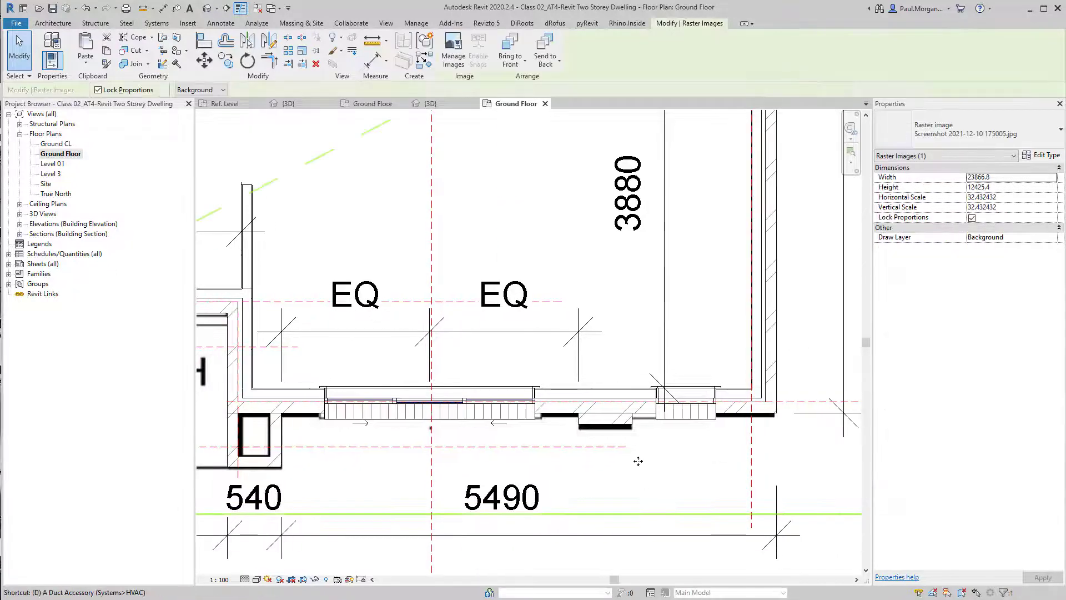
{"action": "scroll", "coordinate": [611, 421], "scroll_direction": "up", "scroll_amount": 3}
{"action": "key", "text": "i"}
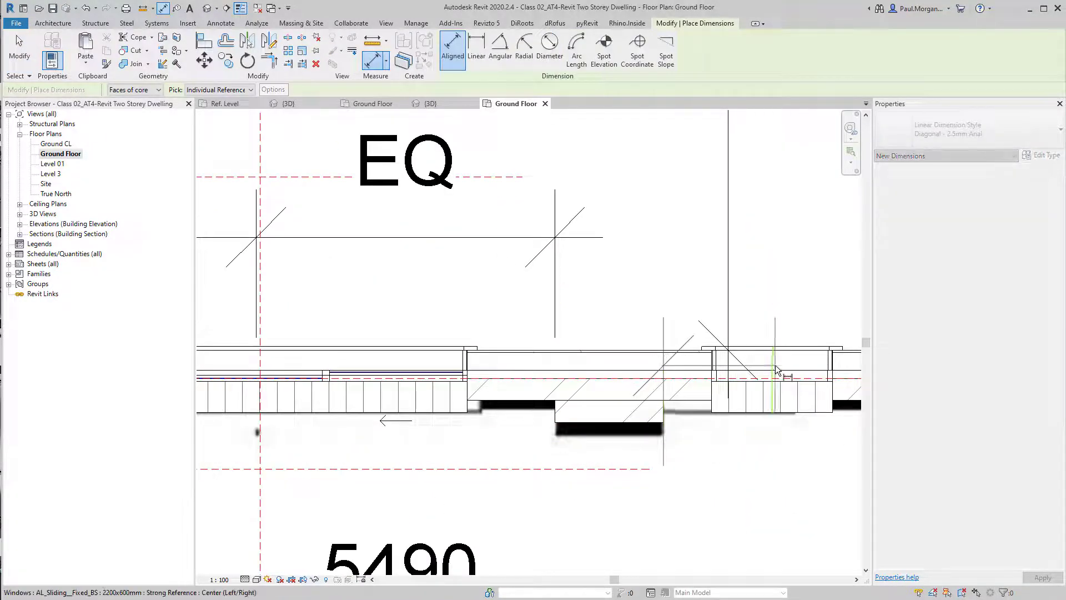
{"action": "left_click", "coordinate": [775, 366]}
{"action": "middle_click_drag", "start_coordinate": [775, 367], "coordinate": [462, 413]}
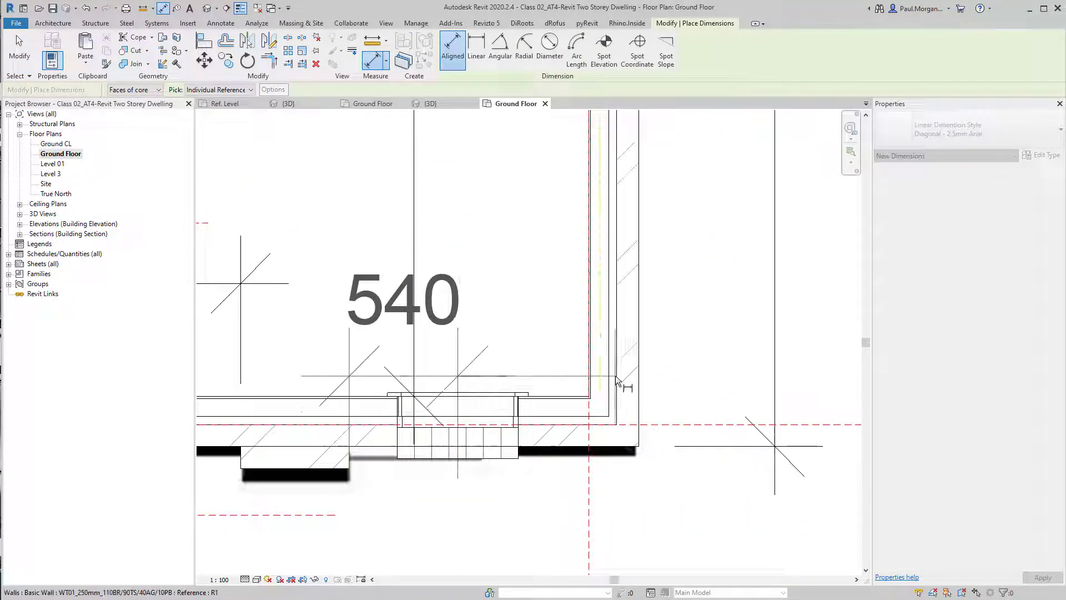
{"action": "left_click", "coordinate": [640, 418]}
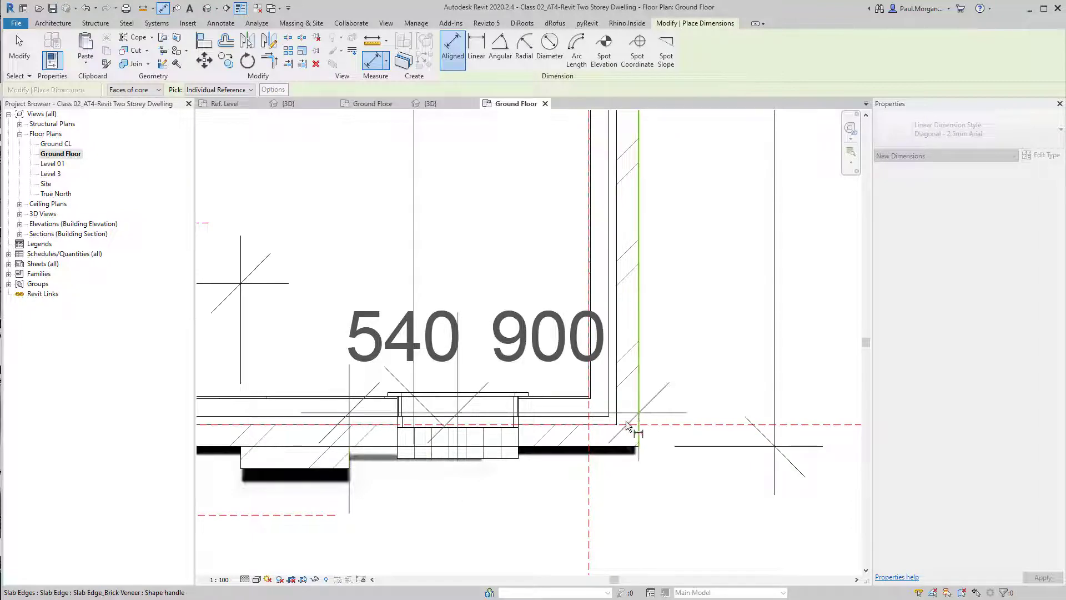
{"action": "scroll", "coordinate": [578, 464], "scroll_direction": "down", "scroll_amount": 3}
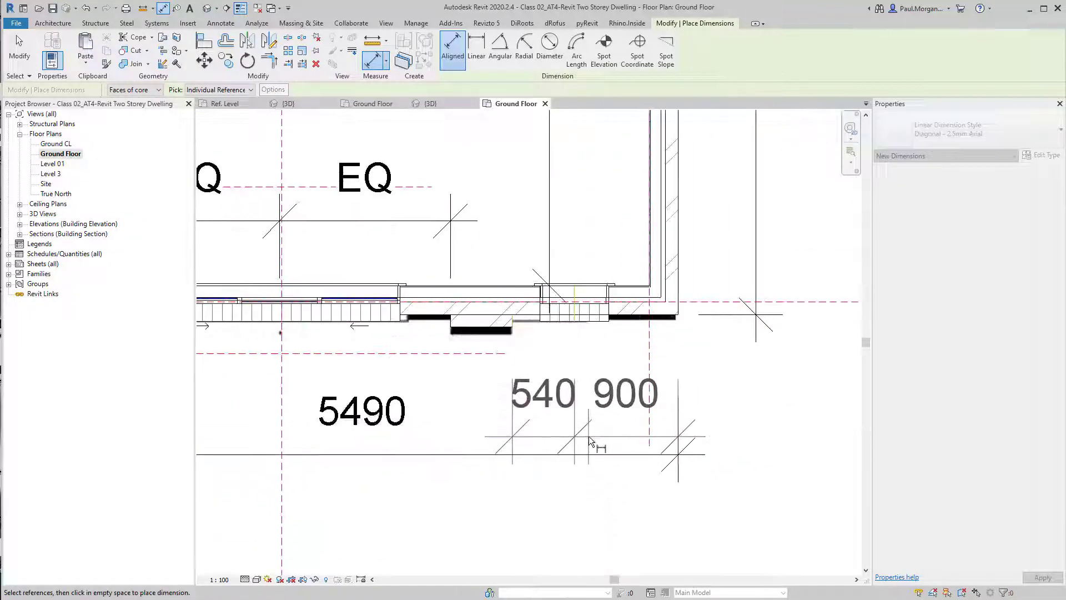
{"action": "left_click", "coordinate": [595, 439]}
{"action": "left_click", "coordinate": [597, 298]}
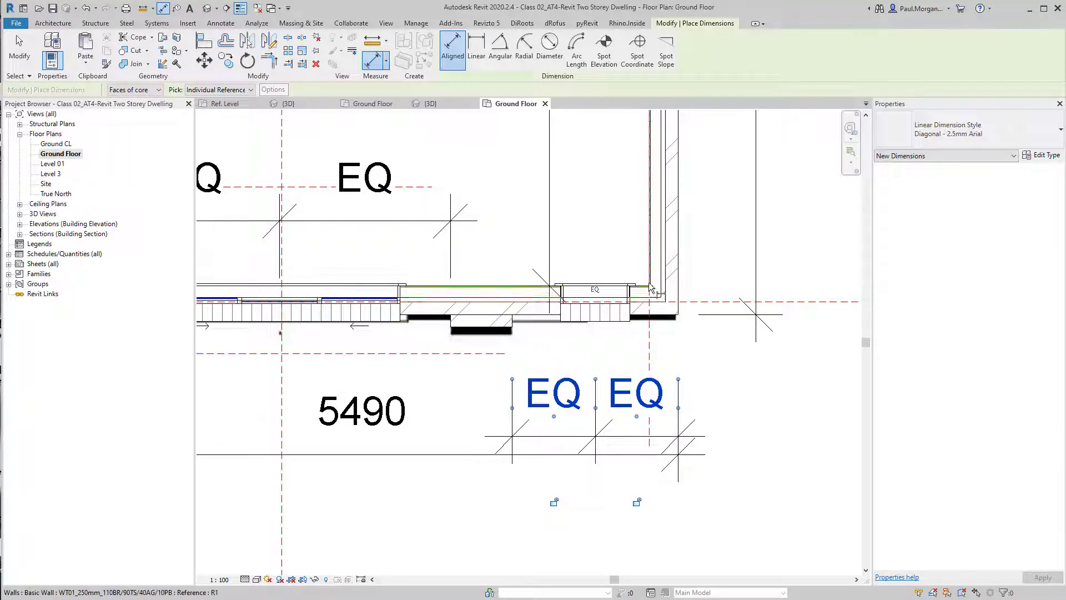
{"action": "key", "text": "Escape"}
{"action": "middle_click_drag", "start_coordinate": [657, 300], "coordinate": [657, 380]}
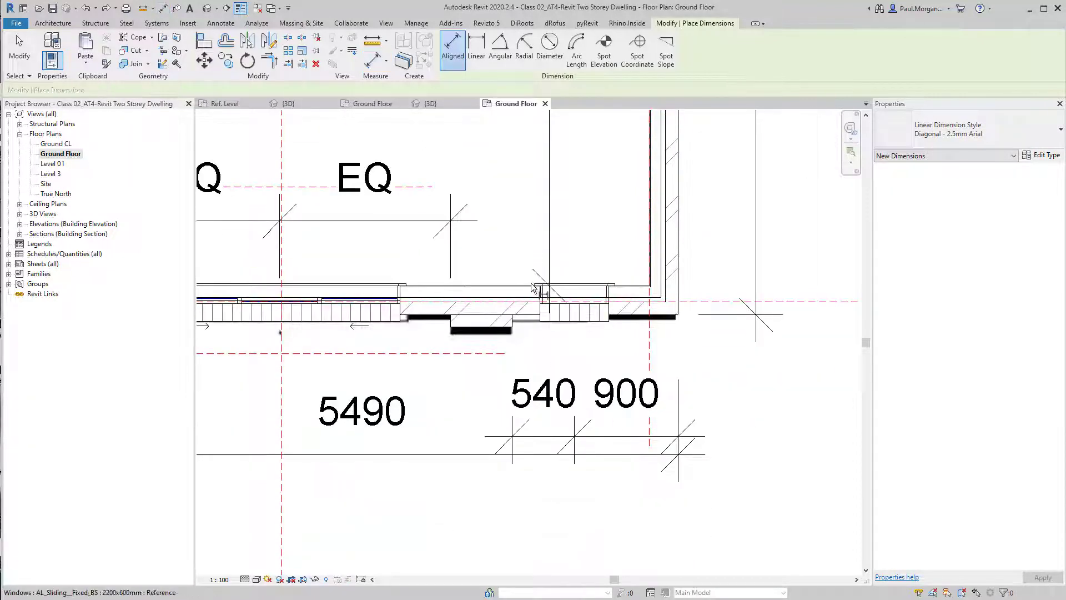
{"action": "middle_click_drag", "start_coordinate": [544, 295], "coordinate": [531, 364]}
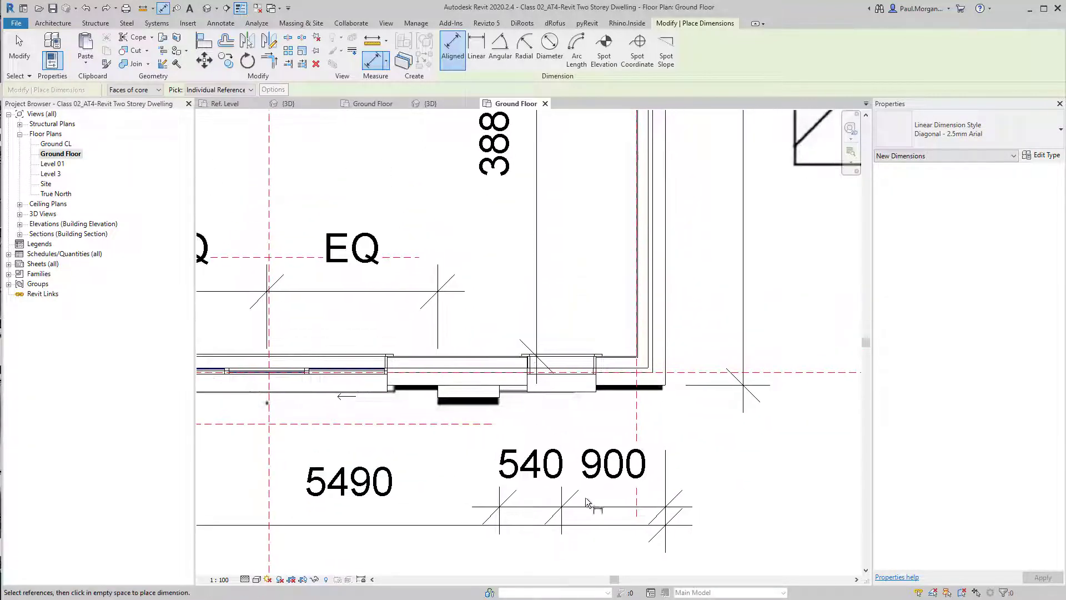
{"action": "key", "text": "Escape"}
{"action": "left_click", "coordinate": [537, 475]}
{"action": "key", "text": "Delete"}
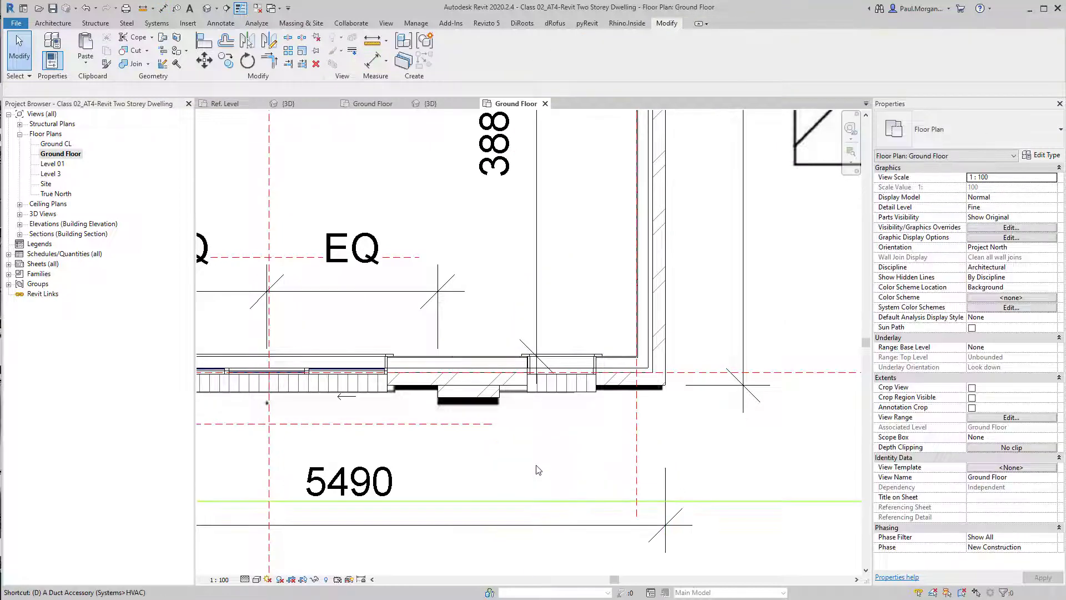
Centre the small fixed window between the wall references with an equality dimension, then delete the dimension while keeping its constraint
{"action": "key", "text": "i"}
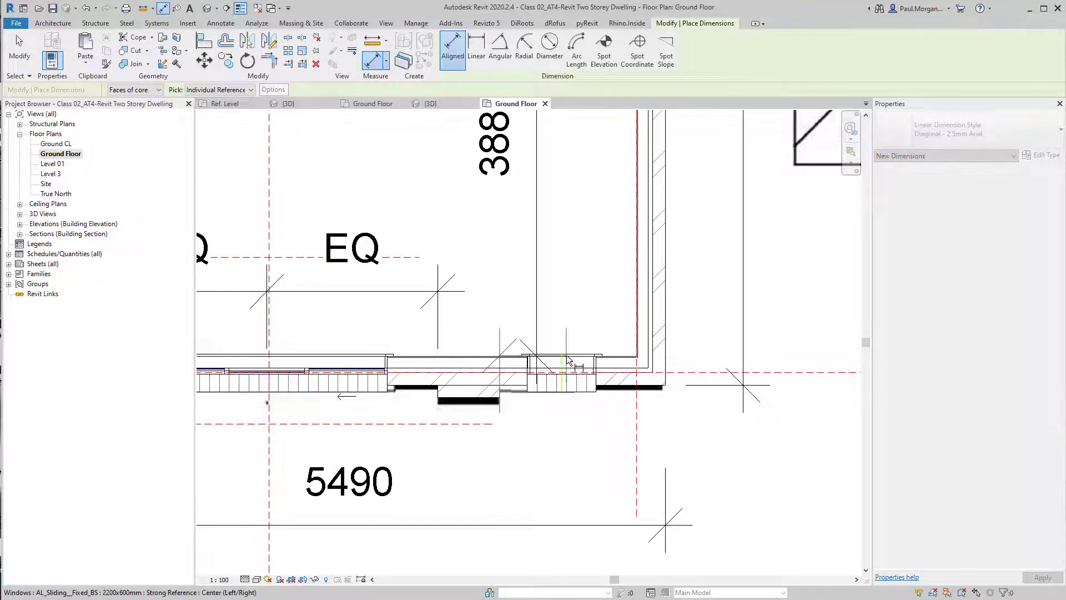
{"action": "left_click", "coordinate": [567, 360]}
{"action": "left_click", "coordinate": [638, 339]}
{"action": "left_click", "coordinate": [614, 317]}
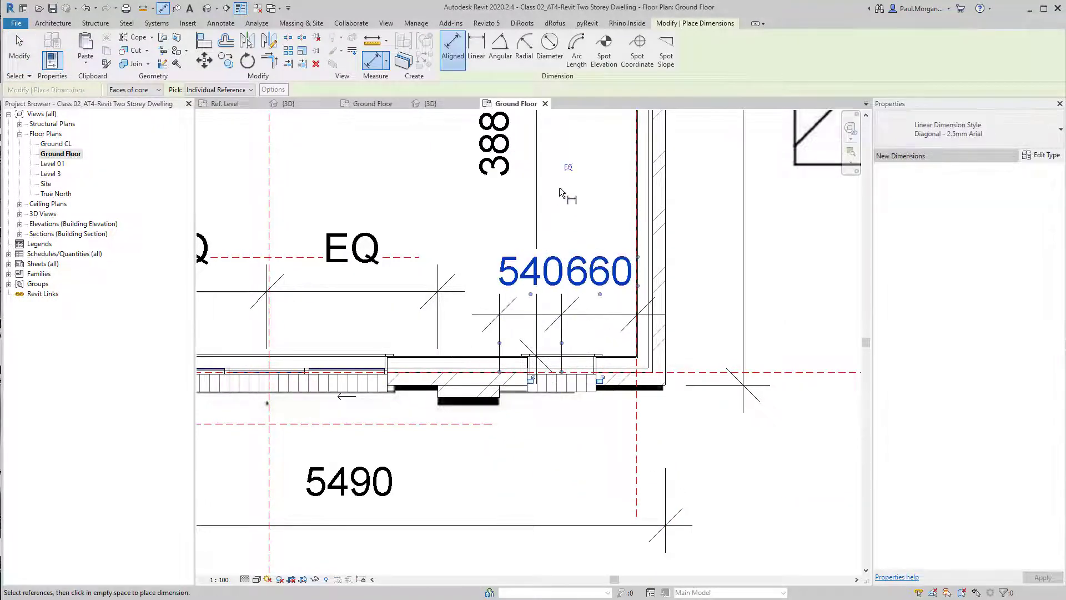
{"action": "left_click", "coordinate": [567, 167]}
{"action": "key", "text": "Escape"}
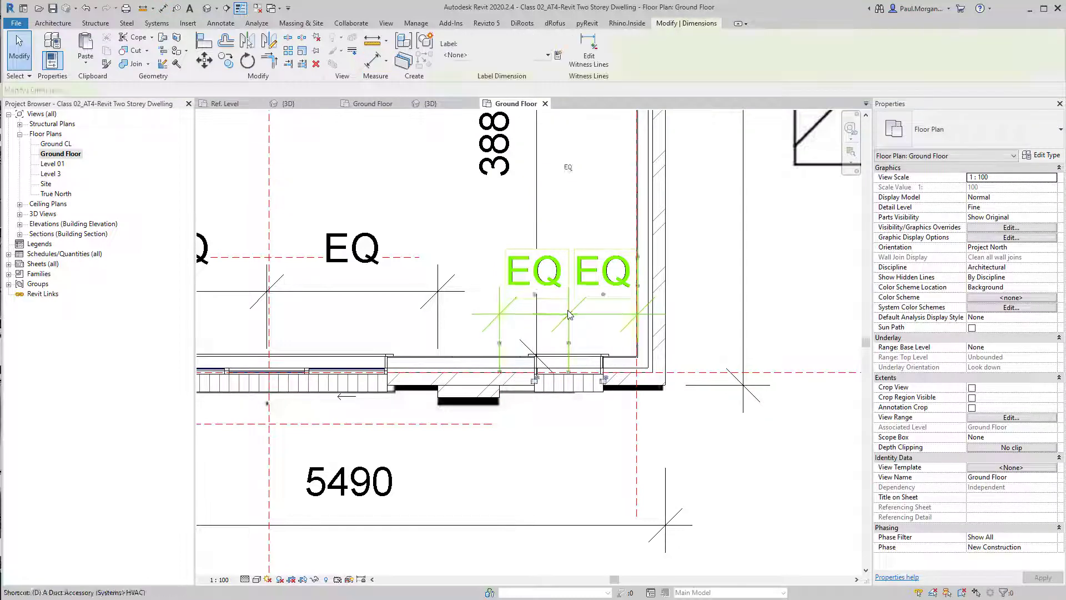
{"action": "key", "text": "Delete"}
{"action": "key", "text": "Escape"}
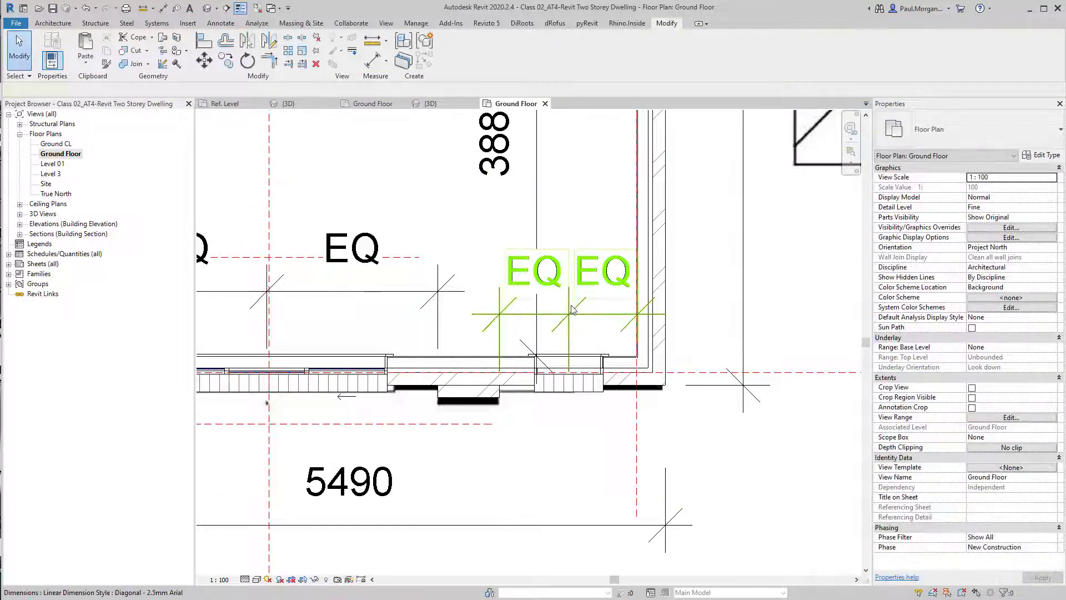
{"action": "left_click", "coordinate": [572, 309]}
{"action": "key", "text": "Delete"}
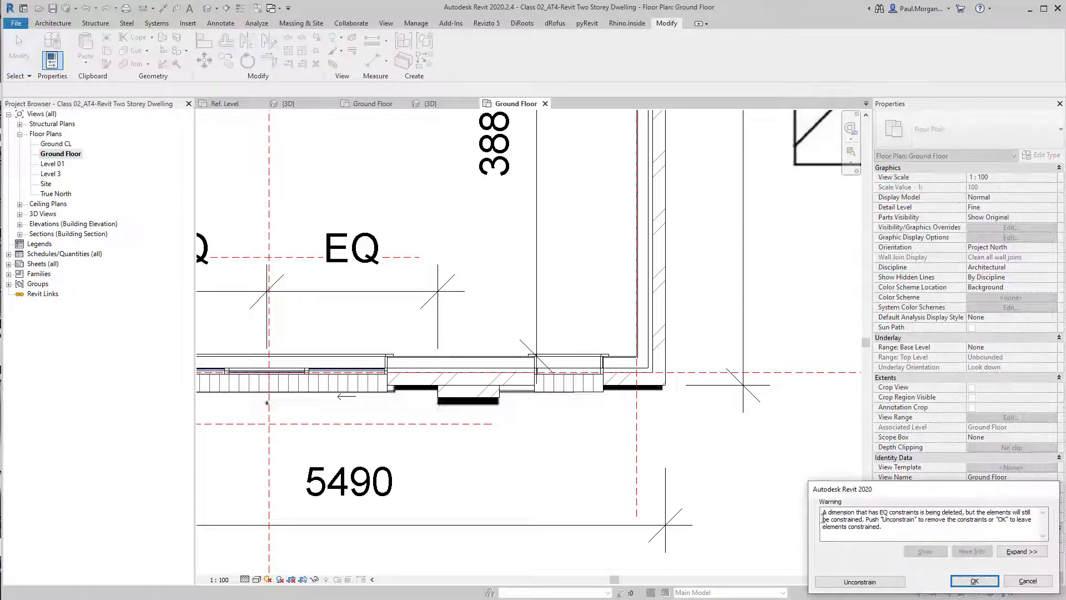
{"action": "left_click_drag", "start_coordinate": [864, 490], "coordinate": [646, 434]}
{"action": "left_click", "coordinate": [681, 436]}
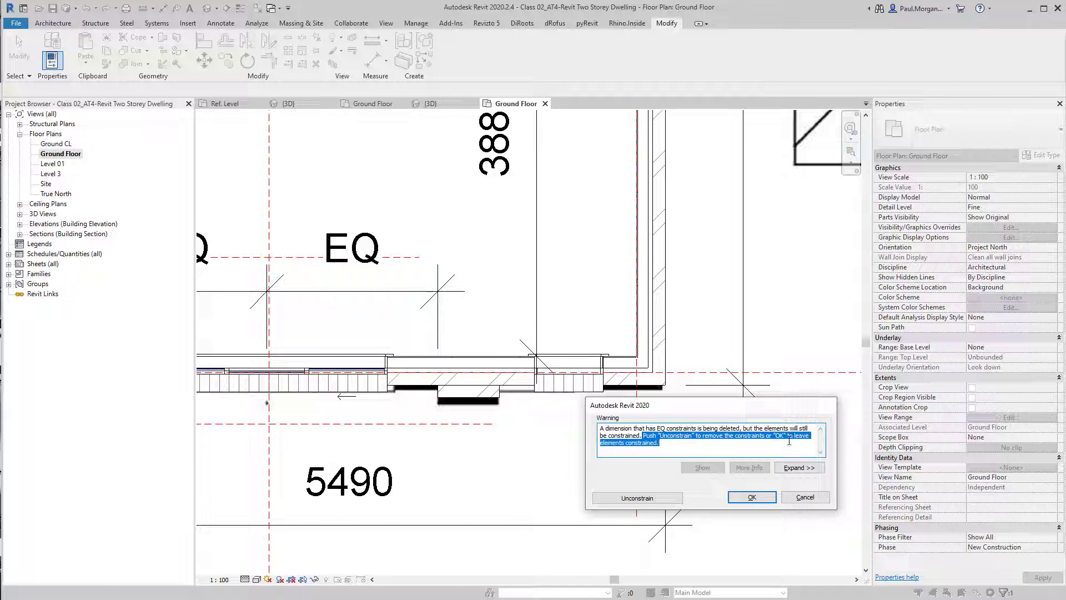
{"action": "left_click", "coordinate": [747, 496]}
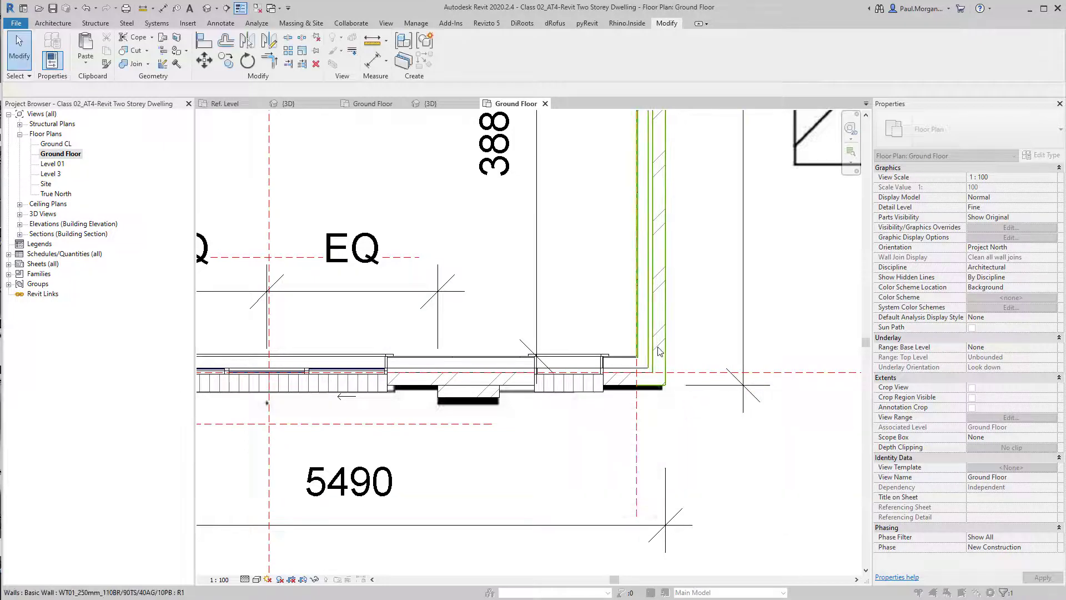
Undo an accidental move of the side wall
{"action": "left_click", "coordinate": [669, 335]}
{"action": "left_click_drag", "start_coordinate": [672, 335], "coordinate": [710, 336]}
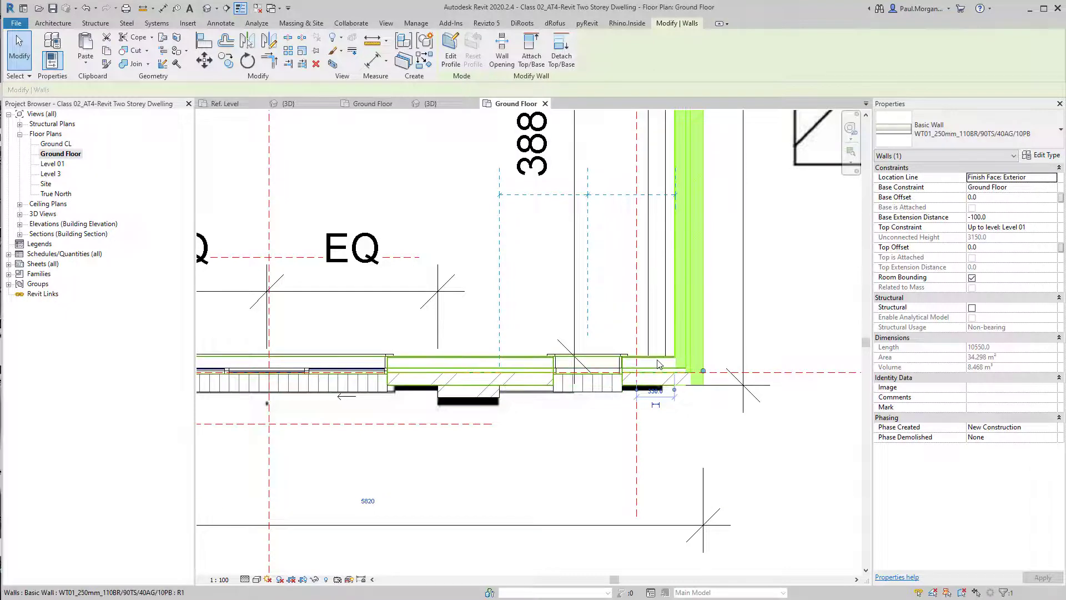
{"action": "key", "text": "ctrl+z"}
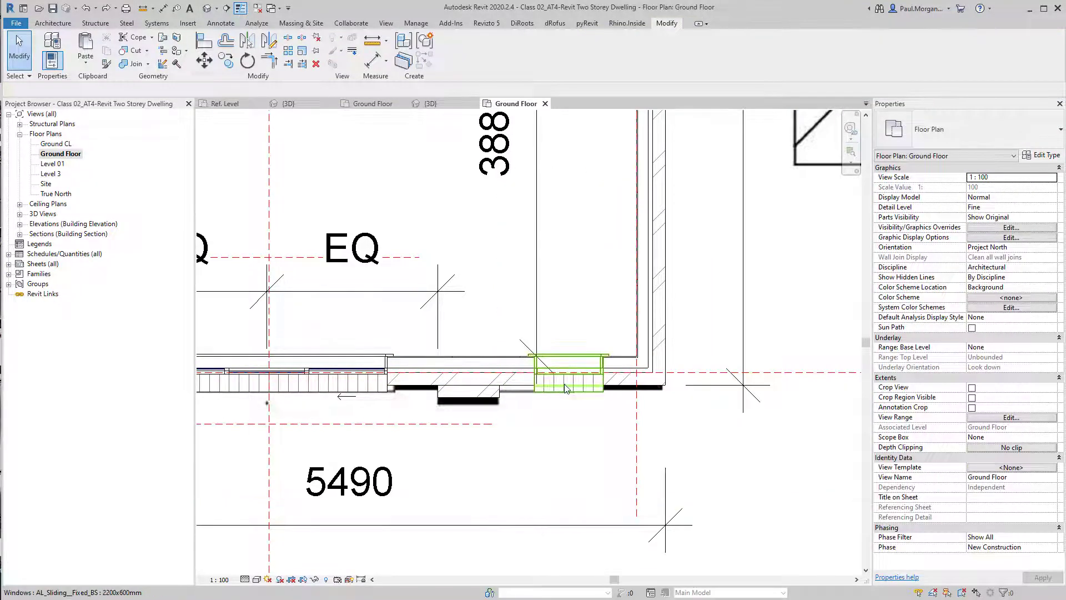
{"action": "left_click", "coordinate": [558, 442]}
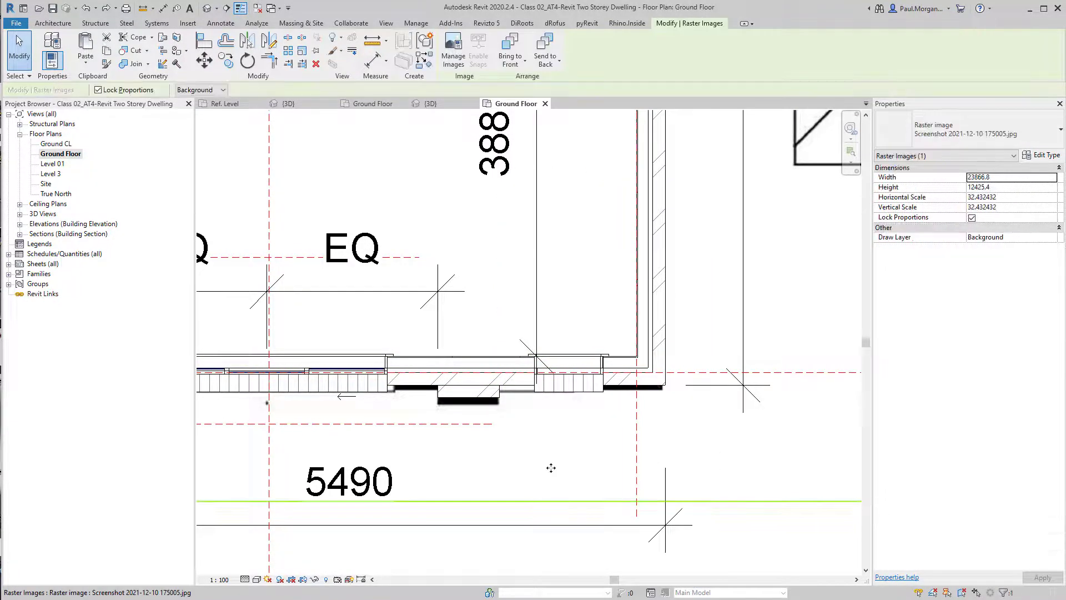
{"action": "key", "text": "Escape"}
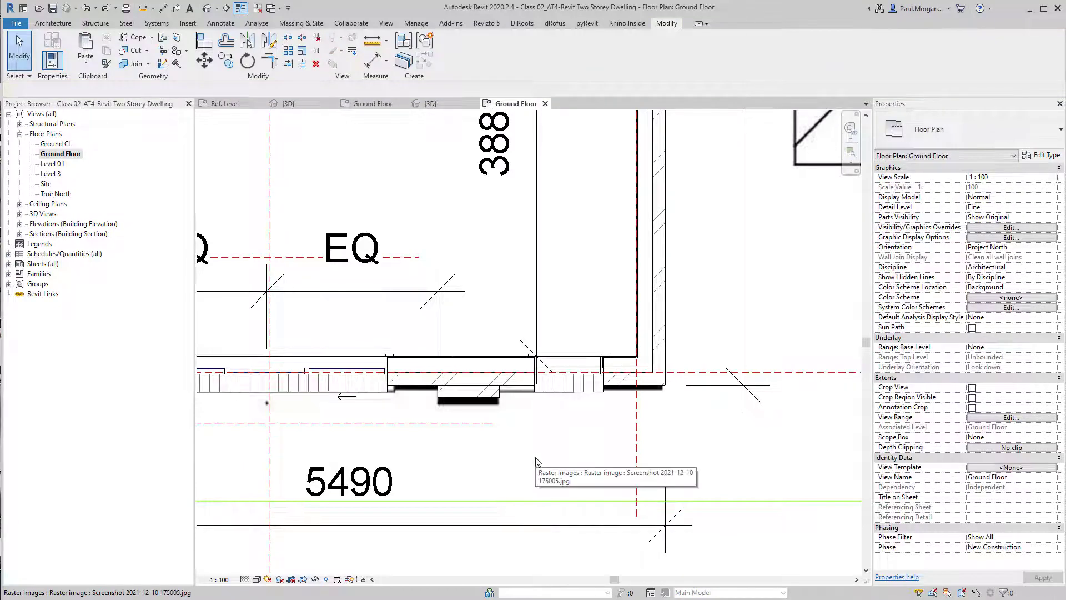
Delete the living room front window's equality dimension and unconstrain the window
{"action": "scroll", "coordinate": [537, 462], "scroll_direction": "down", "scroll_amount": 3}
{"action": "middle_click_drag", "start_coordinate": [540, 329], "coordinate": [541, 375]}
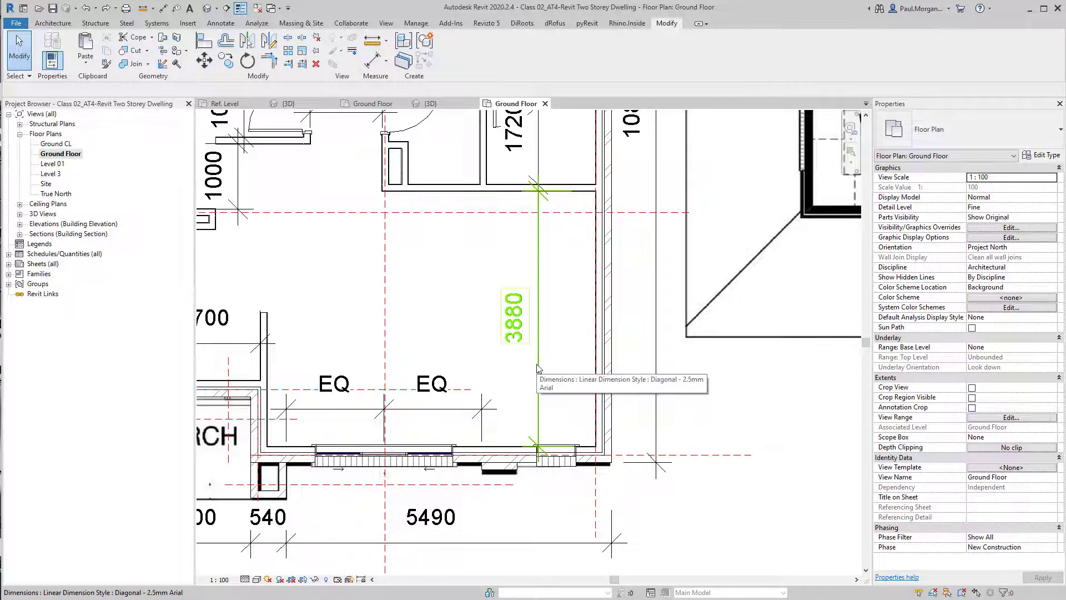
{"action": "middle_click_drag", "start_coordinate": [537, 366], "coordinate": [604, 375]}
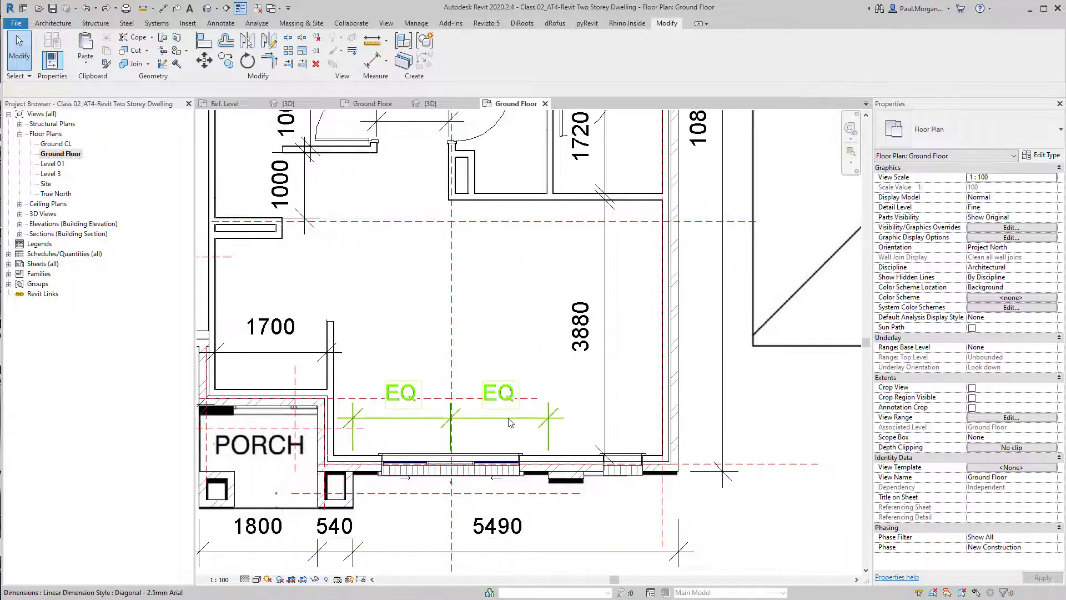
{"action": "left_click", "coordinate": [510, 422]}
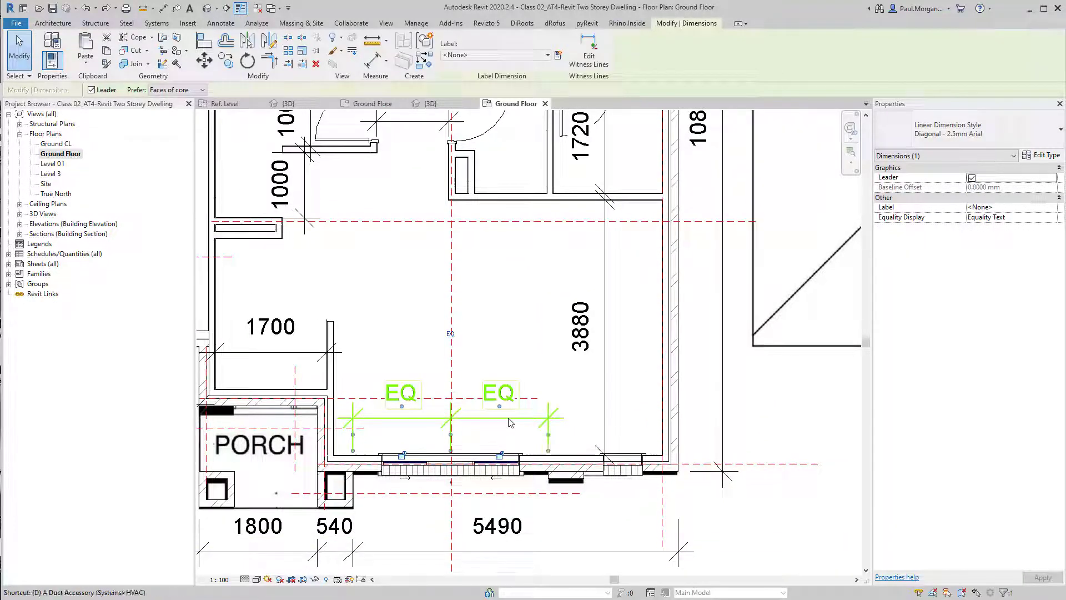
{"action": "key", "text": "Delete"}
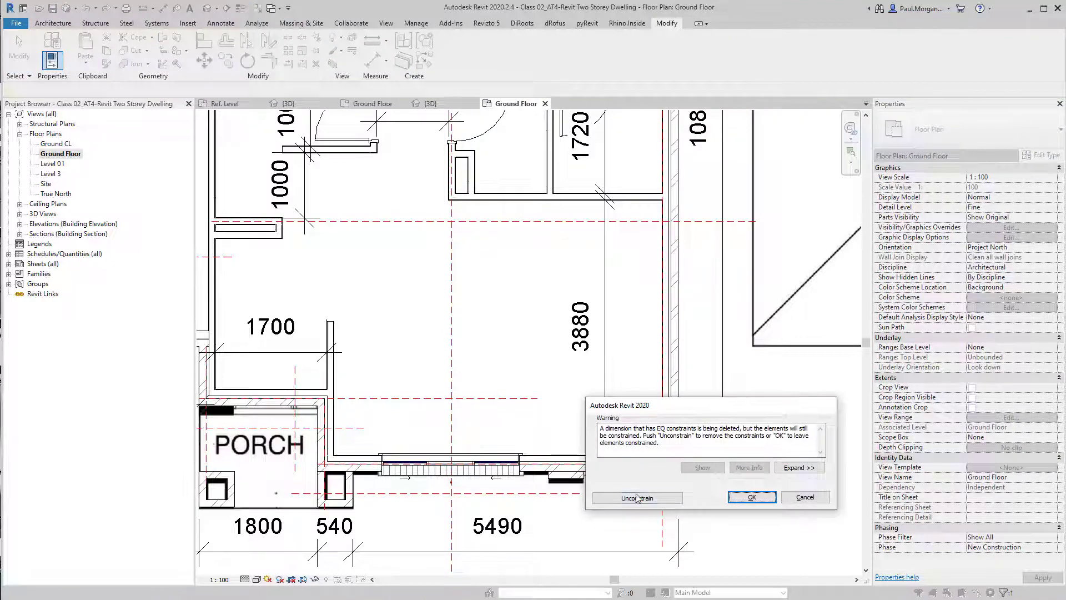
{"action": "left_click", "coordinate": [637, 498]}
Dimension the rear wall's two sliding doors and the gaps between them from the side wall to the corner
{"action": "middle_click_drag", "start_coordinate": [489, 402], "coordinate": [571, 371]}
{"action": "scroll", "coordinate": [570, 344], "scroll_direction": "down", "scroll_amount": 2}
{"action": "middle_click_drag", "start_coordinate": [611, 300], "coordinate": [641, 509]}
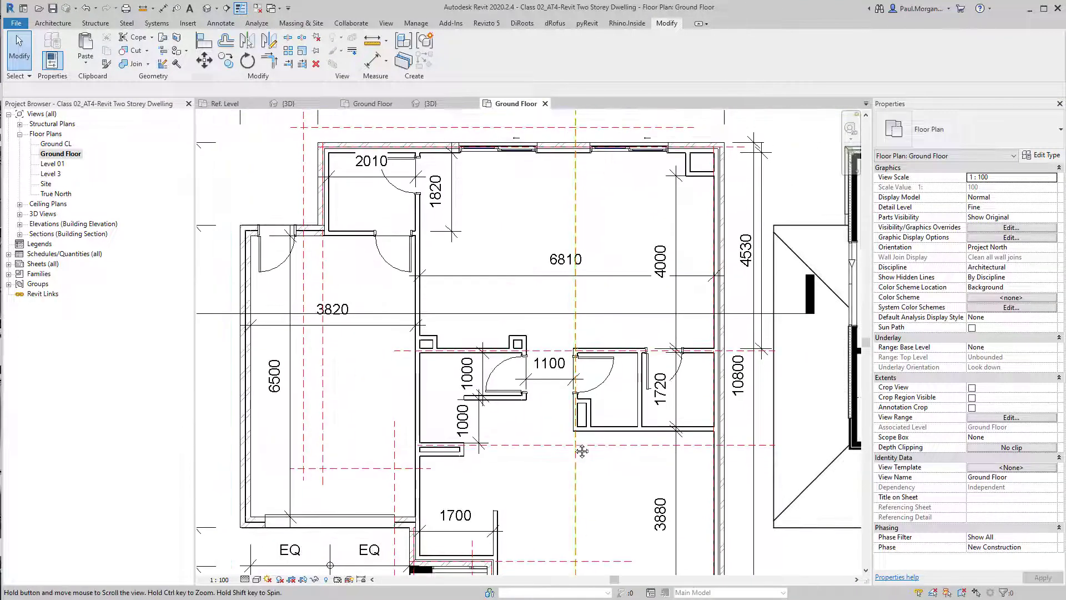
{"action": "middle_click_drag", "start_coordinate": [581, 449], "coordinate": [593, 370]}
{"action": "middle_click_drag", "start_coordinate": [629, 219], "coordinate": [624, 391]}
{"action": "scroll", "coordinate": [605, 225], "scroll_direction": "up", "scroll_amount": 3}
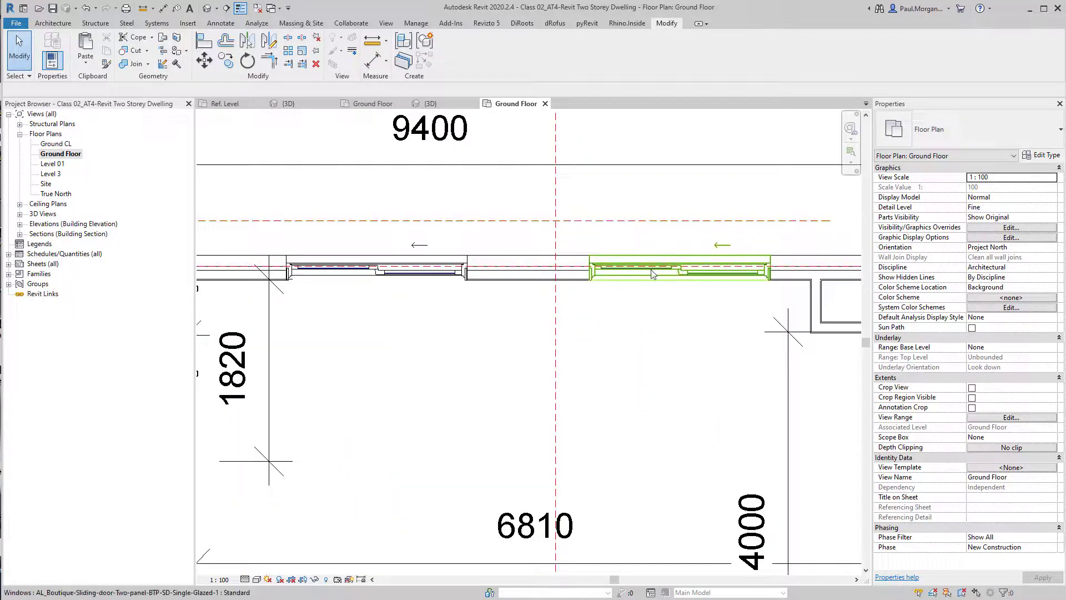
{"action": "middle_click_drag", "start_coordinate": [672, 298], "coordinate": [637, 325]}
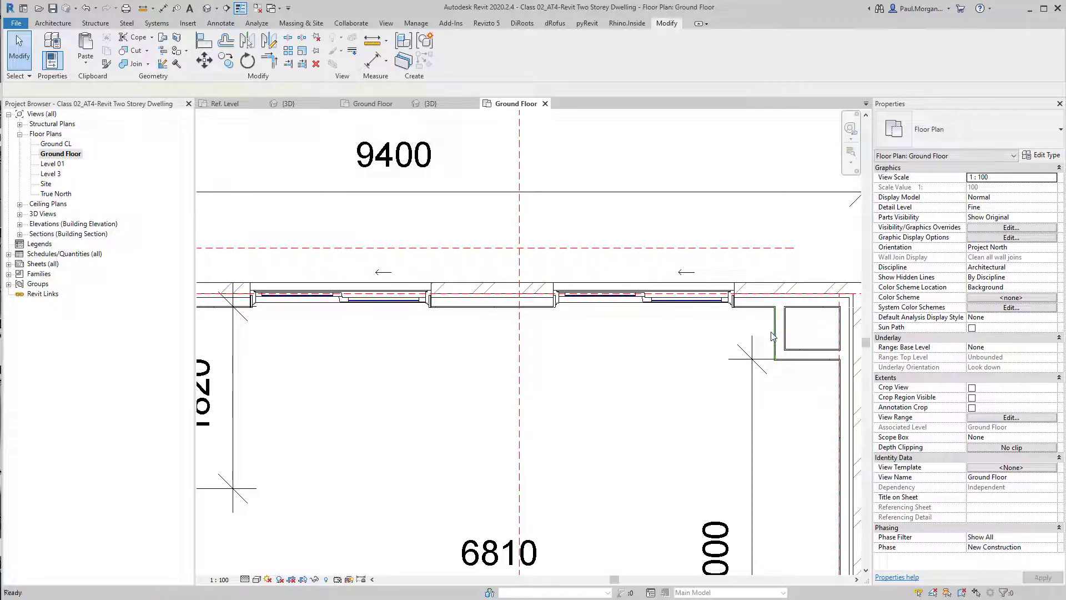
{"action": "key", "text": "d"}
{"action": "key", "text": "i"}
{"action": "left_click", "coordinate": [760, 327]}
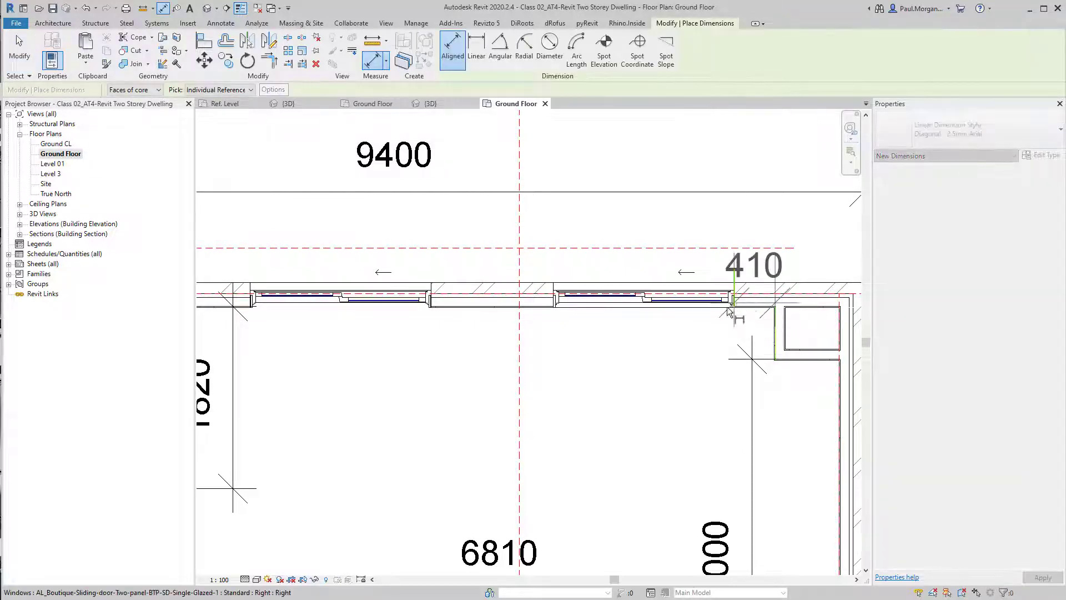
{"action": "scroll", "coordinate": [729, 312], "scroll_direction": "down", "scroll_amount": 2}
{"action": "left_click", "coordinate": [586, 319]}
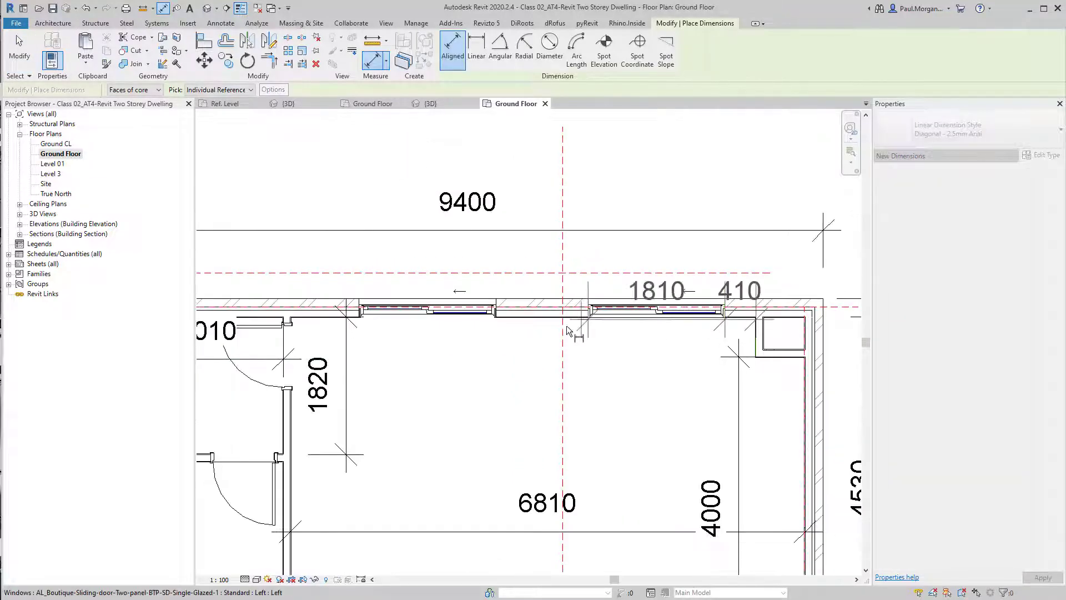
{"action": "left_click", "coordinate": [484, 325]}
{"action": "left_click", "coordinate": [356, 325]}
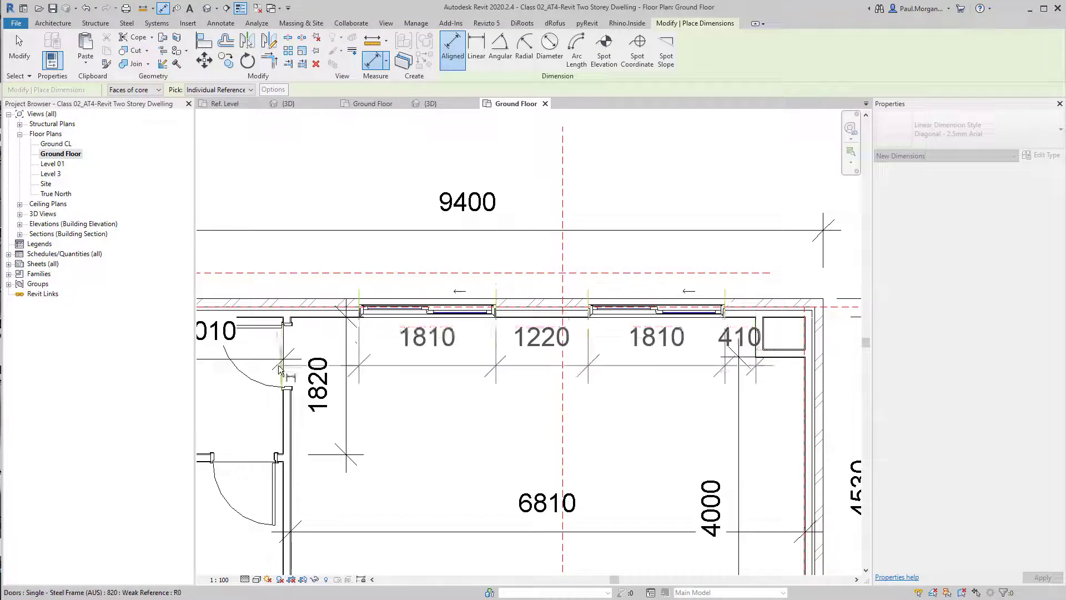
{"action": "left_click", "coordinate": [295, 328]}
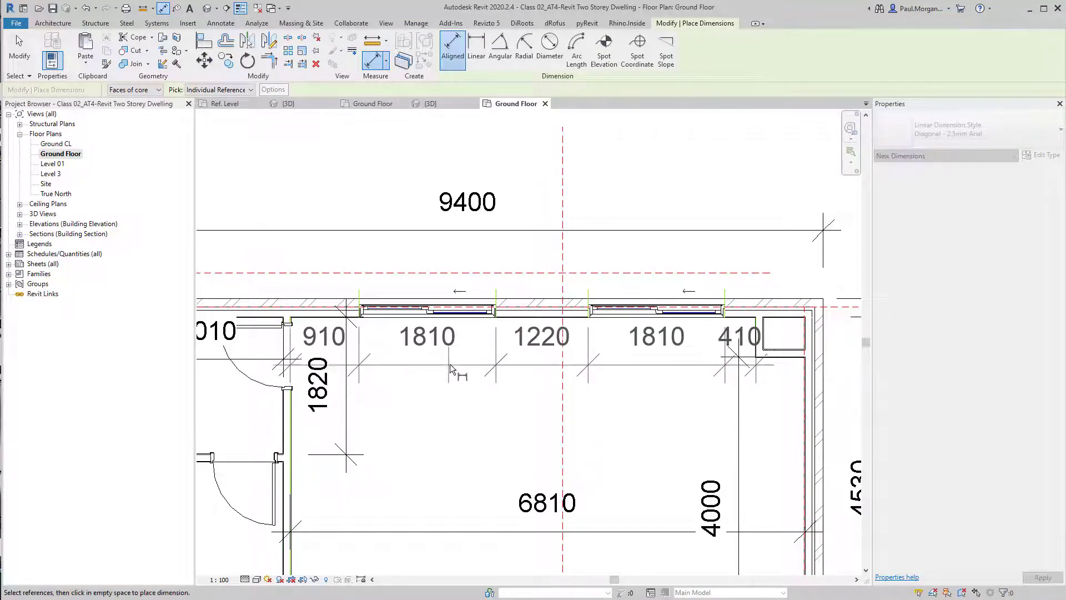
{"action": "left_click", "coordinate": [451, 369]}
{"action": "key", "text": "Escape"}
Set the right rear sliding door's distance from the corner wall to 600
{"action": "middle_click_drag", "start_coordinate": [545, 396], "coordinate": [576, 399]}
{"action": "key", "text": "Escape"}
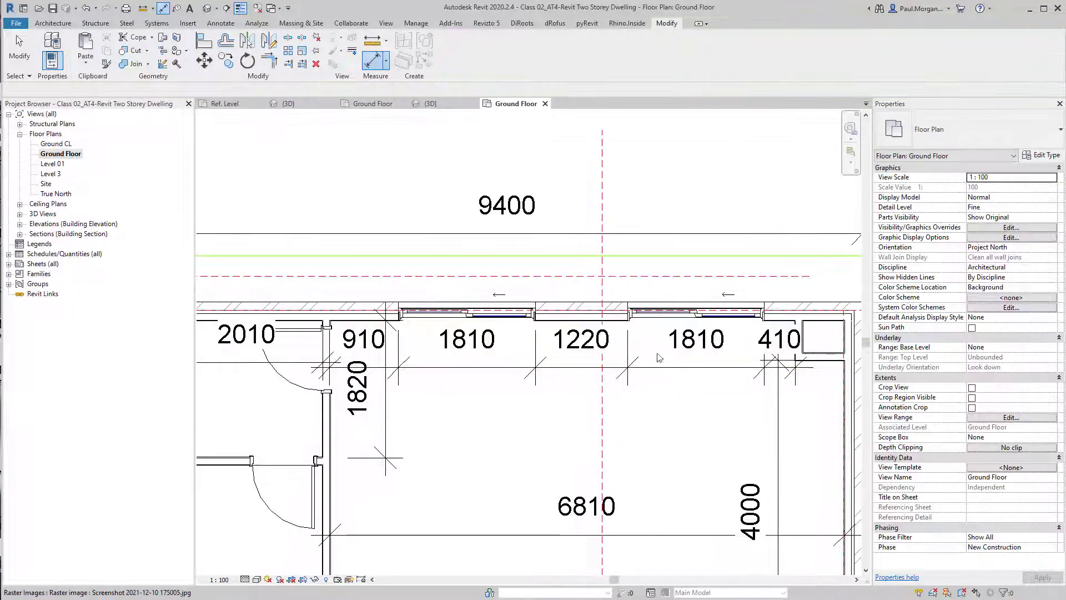
{"action": "left_click", "coordinate": [696, 311]}
{"action": "mouse_move", "coordinate": [641, 389]}
{"action": "middle_mouse_down"}
{"action": "mouse_move", "coordinate": [643, 356]}
{"action": "mouse_move", "coordinate": [637, 393]}
{"action": "middle_mouse_up"}
{"action": "key", "text": "Escape"}
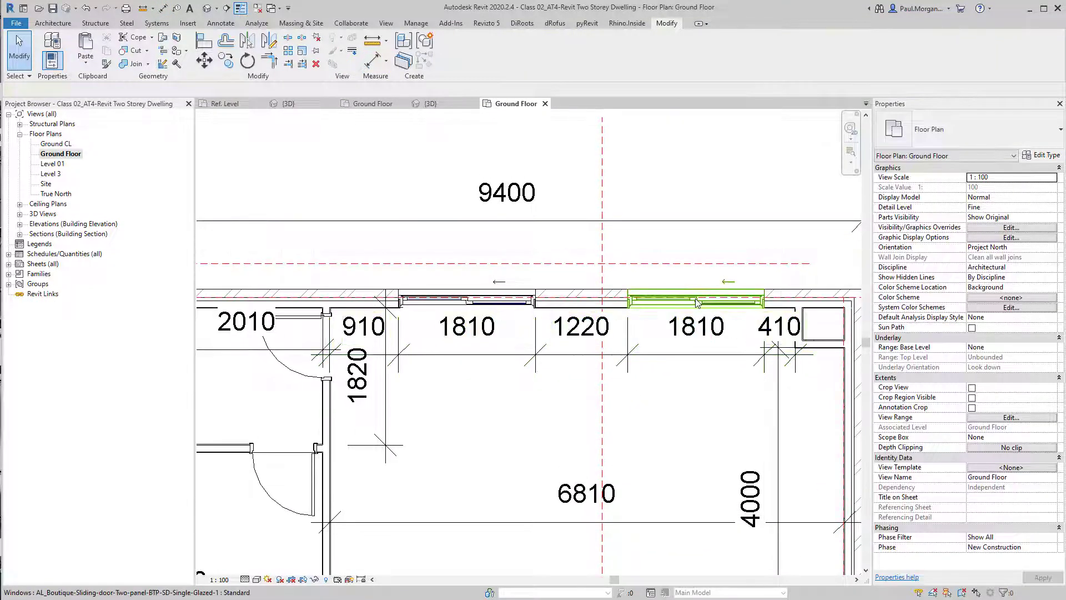
{"action": "left_click", "coordinate": [697, 303]}
{"action": "left_click", "coordinate": [778, 342]}
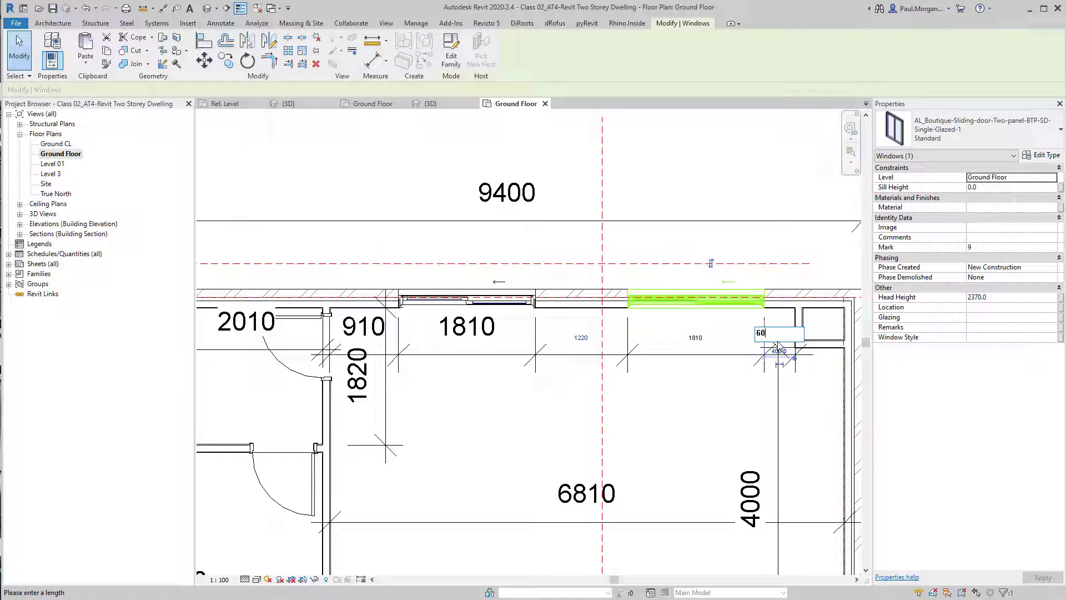
{"action": "type", "text": "600"}
{"action": "key", "text": "Return"}
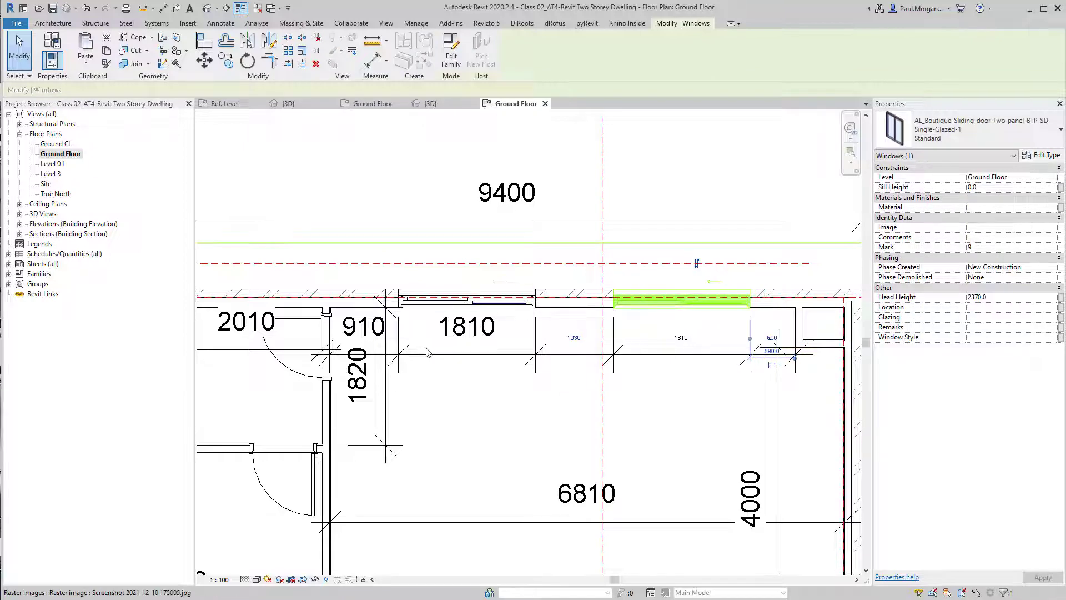
Check the rear sliding doors' temporary dimensions, confirming the right door's 600 distance from the corner wall
{"action": "left_click", "coordinate": [466, 303]}
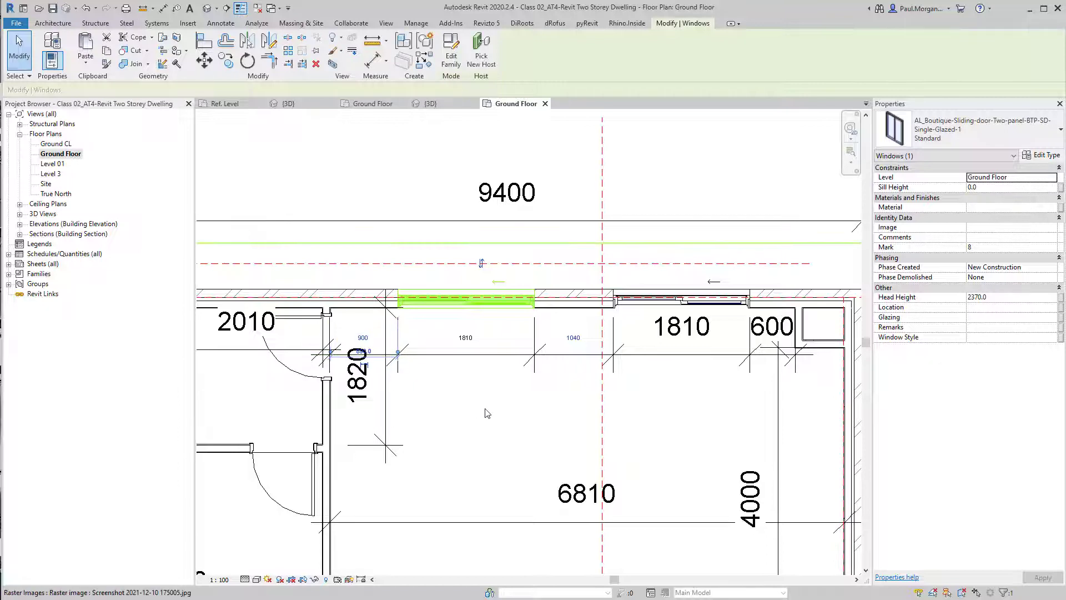
{"action": "left_click", "coordinate": [683, 301]}
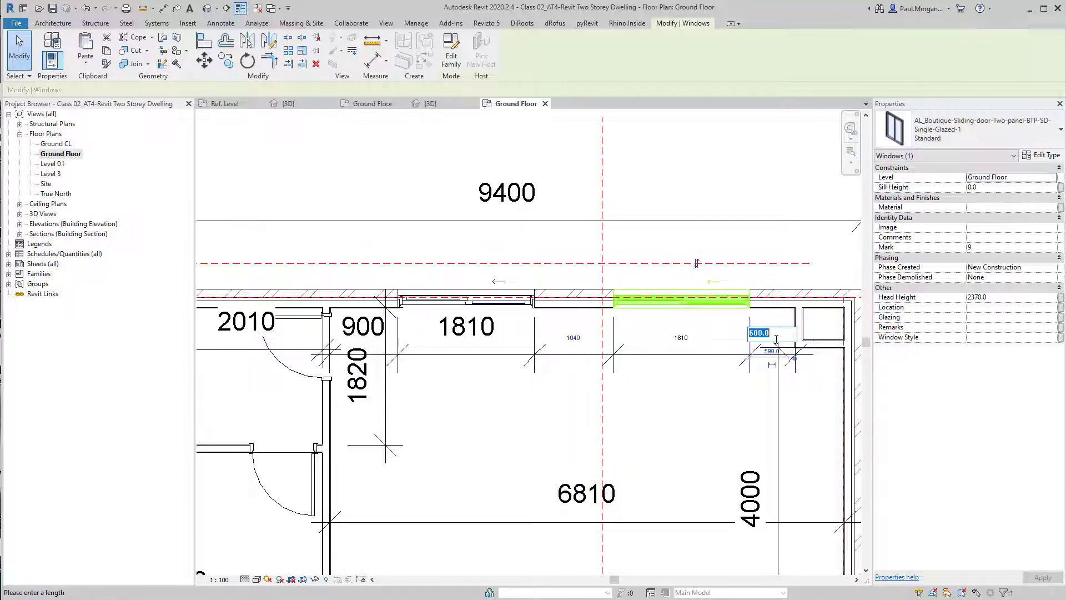
{"action": "key", "text": "Return"}
Delete the dimension string across the rear wall's sliding doors and gaps
{"action": "left_click", "coordinate": [688, 431]}
{"action": "scroll", "coordinate": [687, 432], "scroll_direction": "down", "scroll_amount": 3}
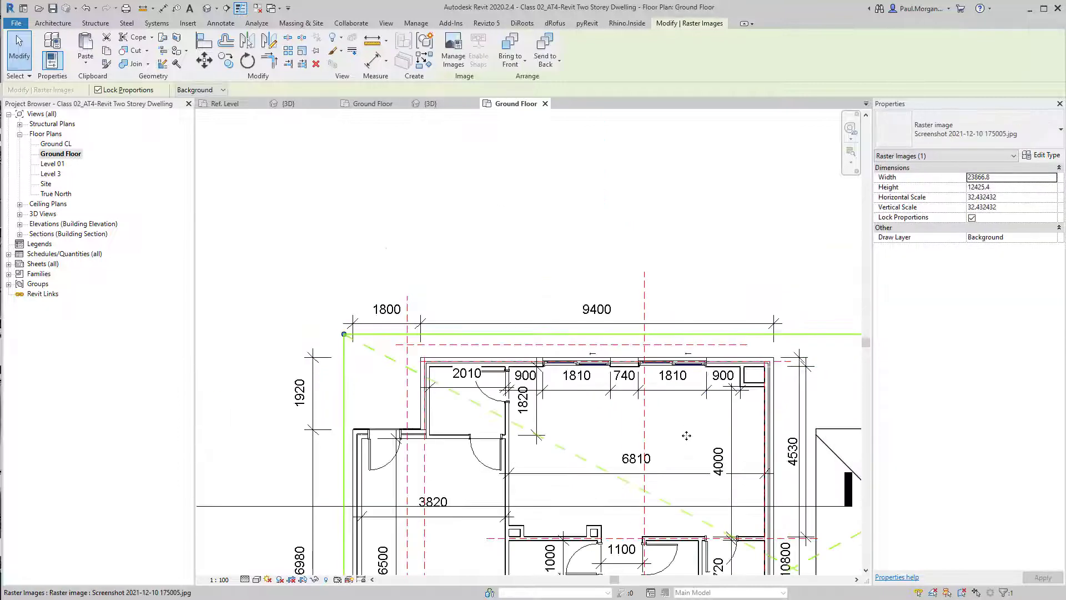
{"action": "key", "text": "Escape"}
{"action": "middle_click_drag", "start_coordinate": [687, 436], "coordinate": [667, 376]}
{"action": "left_click", "coordinate": [644, 314]}
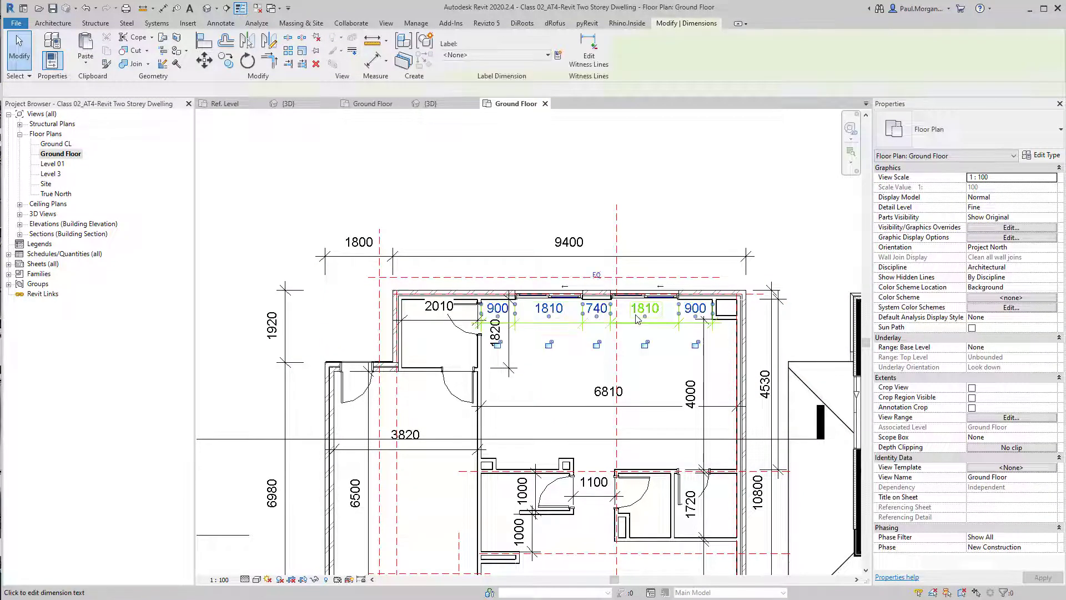
{"action": "key", "text": "Delete"}
Open the Level 01 plan and centre the middle room's rear wall window between its side walls with an equality dimension
{"action": "scroll", "coordinate": [558, 322], "scroll_direction": "down", "scroll_amount": 2}
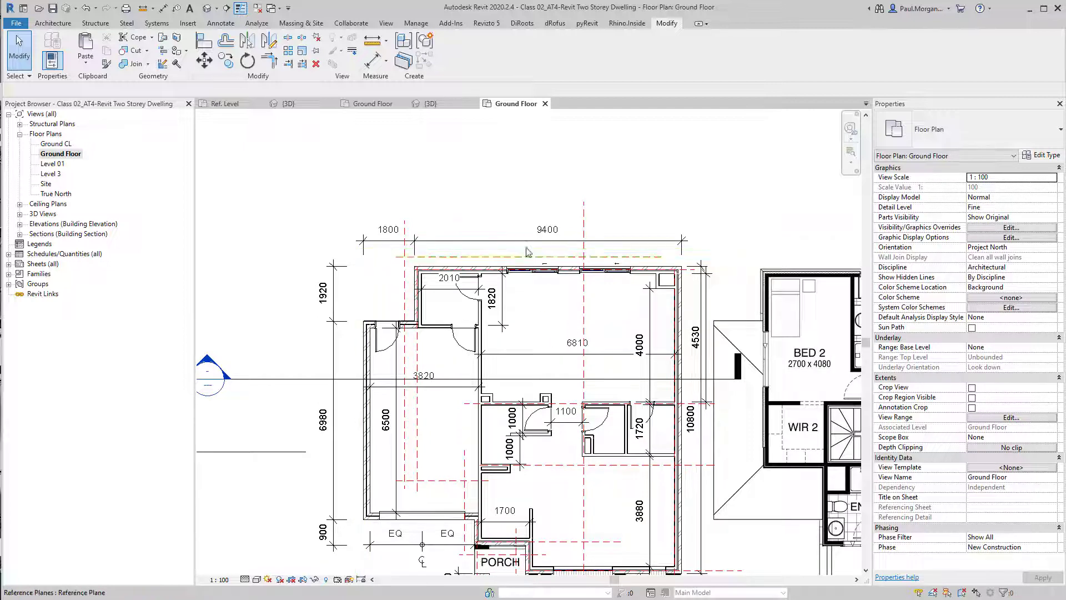
{"action": "scroll", "coordinate": [586, 307], "scroll_direction": "down", "scroll_amount": 2}
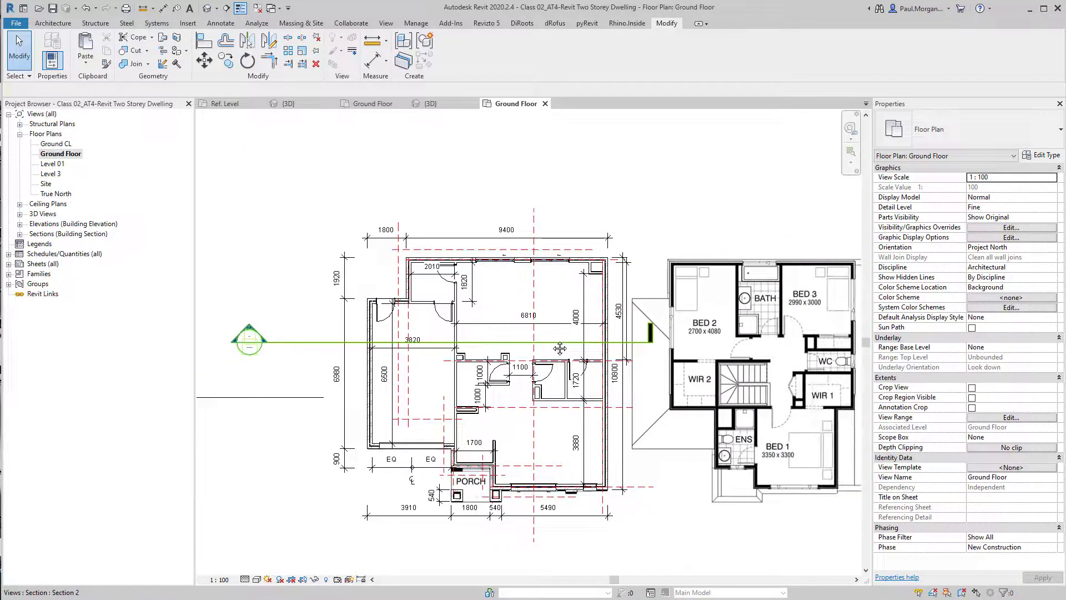
{"action": "middle_click_drag", "start_coordinate": [494, 319], "coordinate": [477, 319]}
{"action": "double_click", "coordinate": [51, 163]}
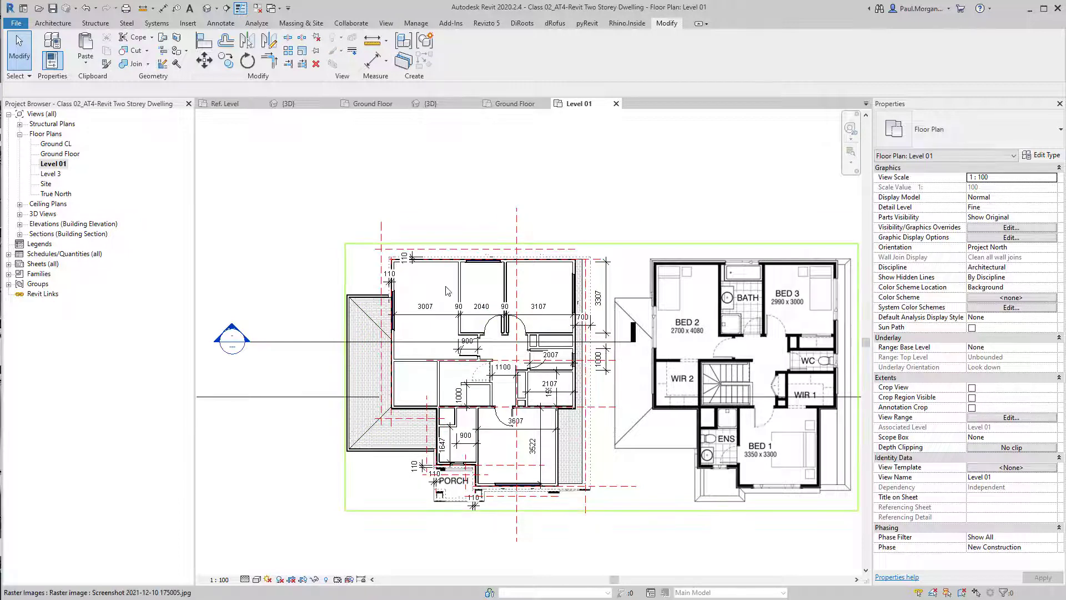
{"action": "scroll", "coordinate": [445, 285], "scroll_direction": "up", "scroll_amount": 3}
{"action": "left_click", "coordinate": [519, 227]}
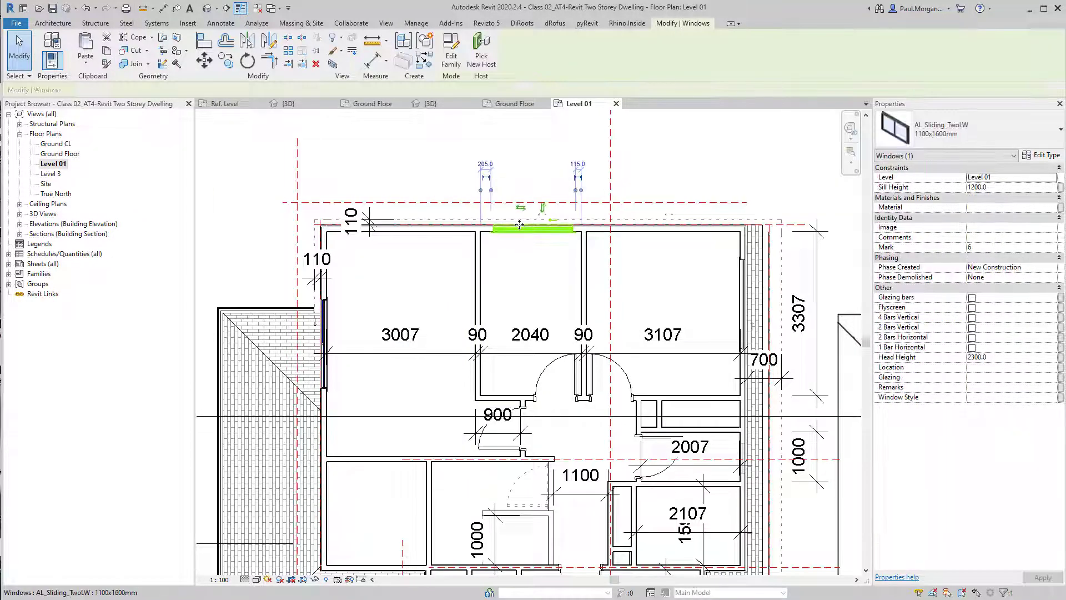
{"action": "scroll", "coordinate": [507, 230], "scroll_direction": "up", "scroll_amount": 4}
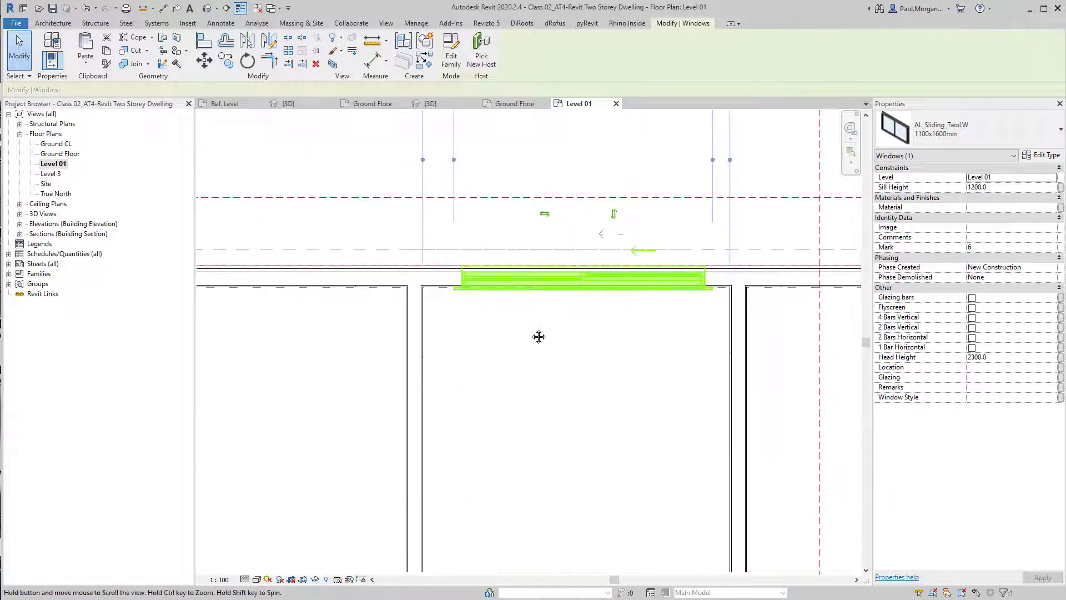
{"action": "left_click", "coordinate": [526, 400]}
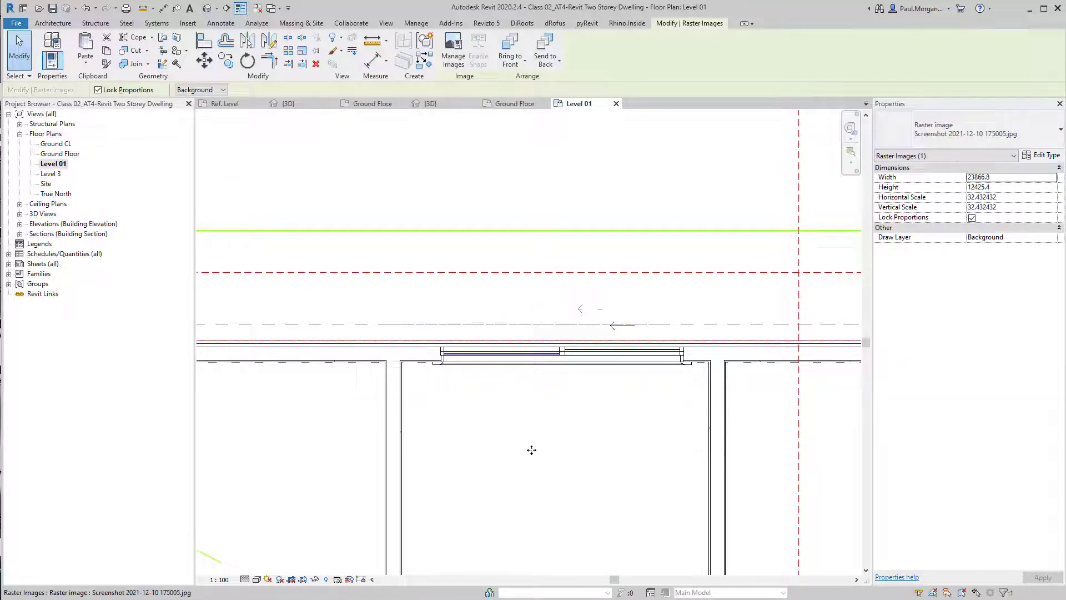
{"action": "middle_click_drag", "start_coordinate": [531, 450], "coordinate": [493, 407]}
{"action": "key", "text": "d"}
{"action": "key", "text": "i"}
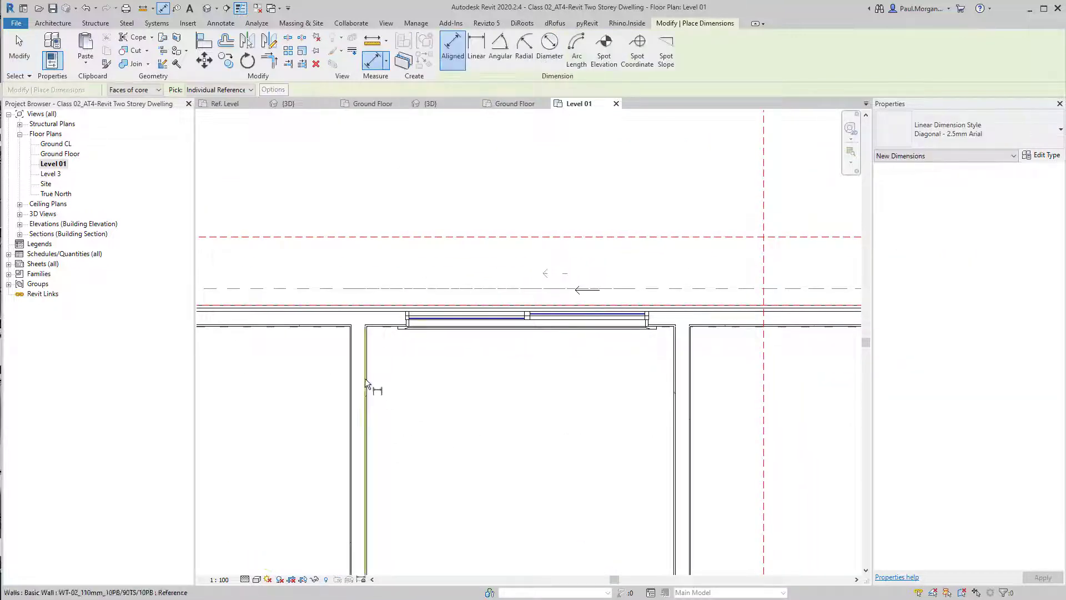
{"action": "left_click", "coordinate": [365, 378]}
{"action": "left_click", "coordinate": [527, 328]}
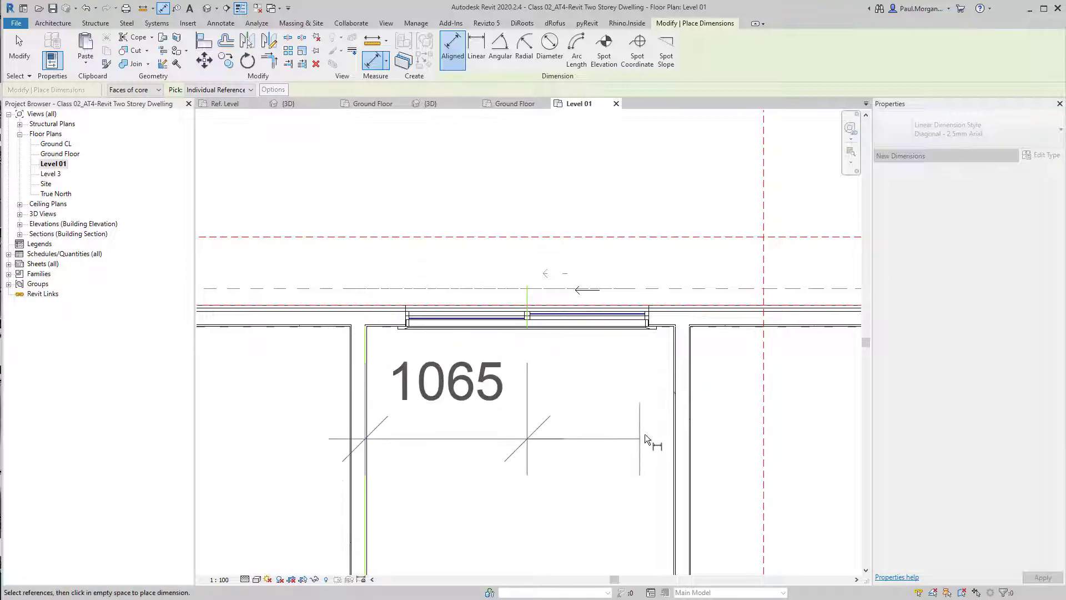
{"action": "left_click", "coordinate": [676, 422]}
{"action": "left_click", "coordinate": [572, 441]}
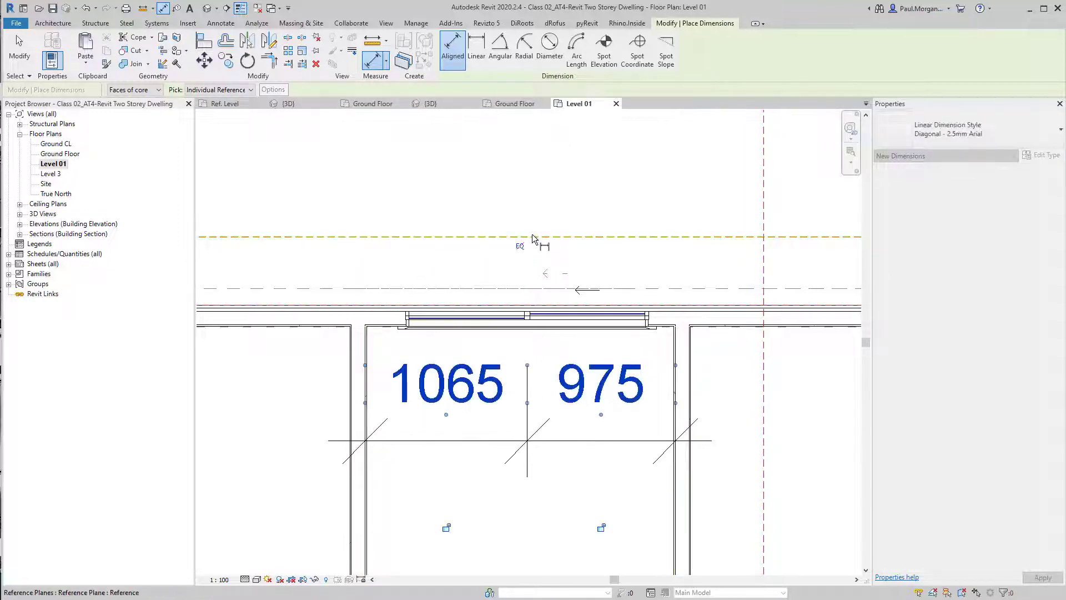
{"action": "left_click", "coordinate": [520, 246]}
Delete the rear window's equality dimension and unconstrain the window
{"action": "key", "text": "Escape"}
{"action": "key", "text": "Escape"}
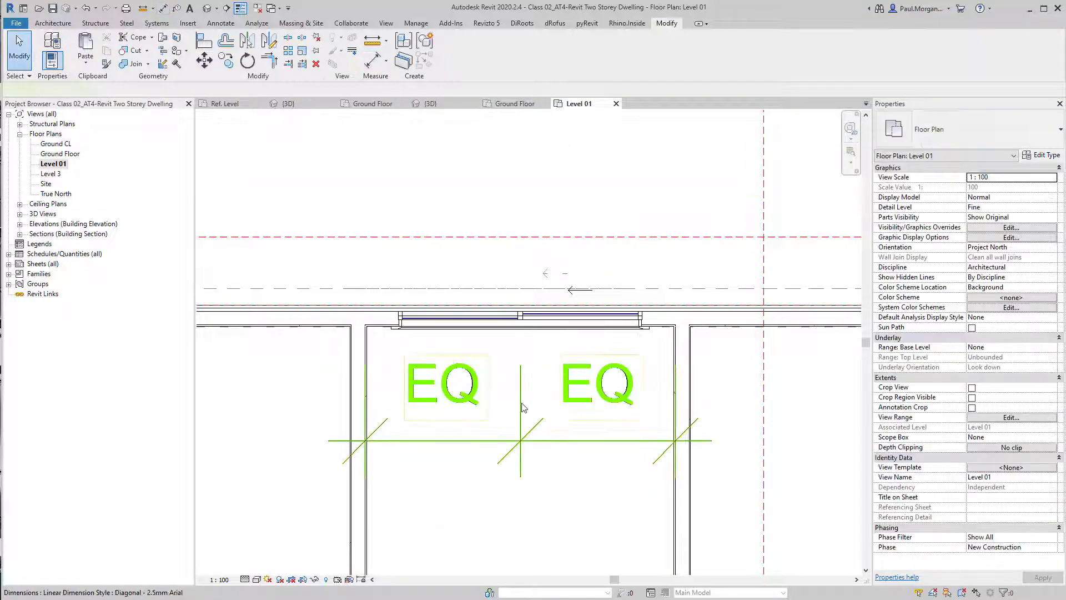
{"action": "left_click", "coordinate": [522, 409]}
{"action": "key", "text": "Delete"}
{"action": "left_click", "coordinate": [670, 498]}
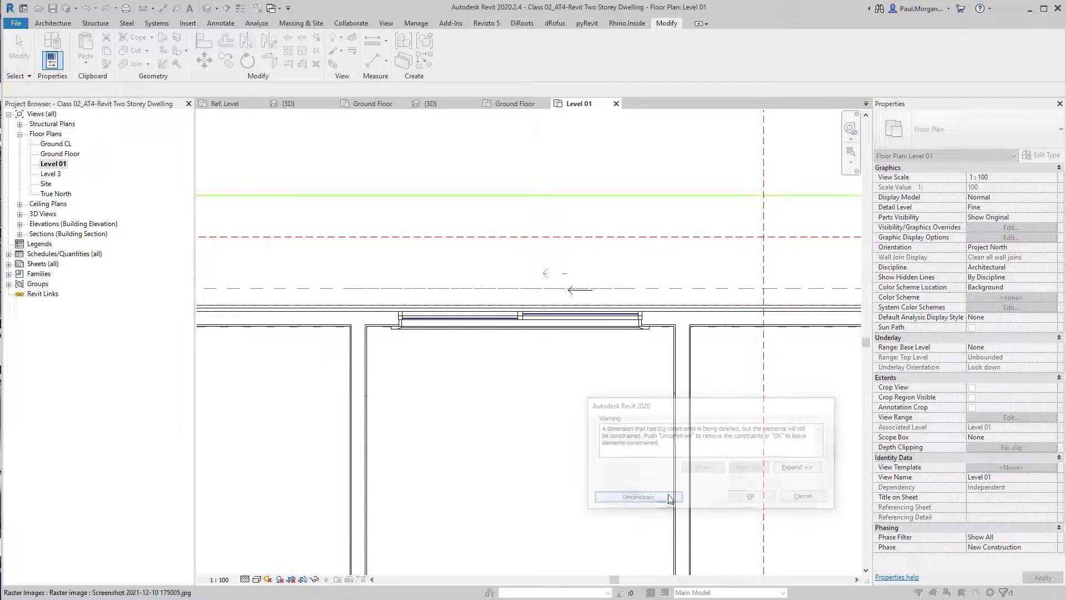
Centre the right bedroom's side wall window between the room's end walls with an equality dimension
{"action": "scroll", "coordinate": [708, 301], "scroll_direction": "down", "scroll_amount": 5}
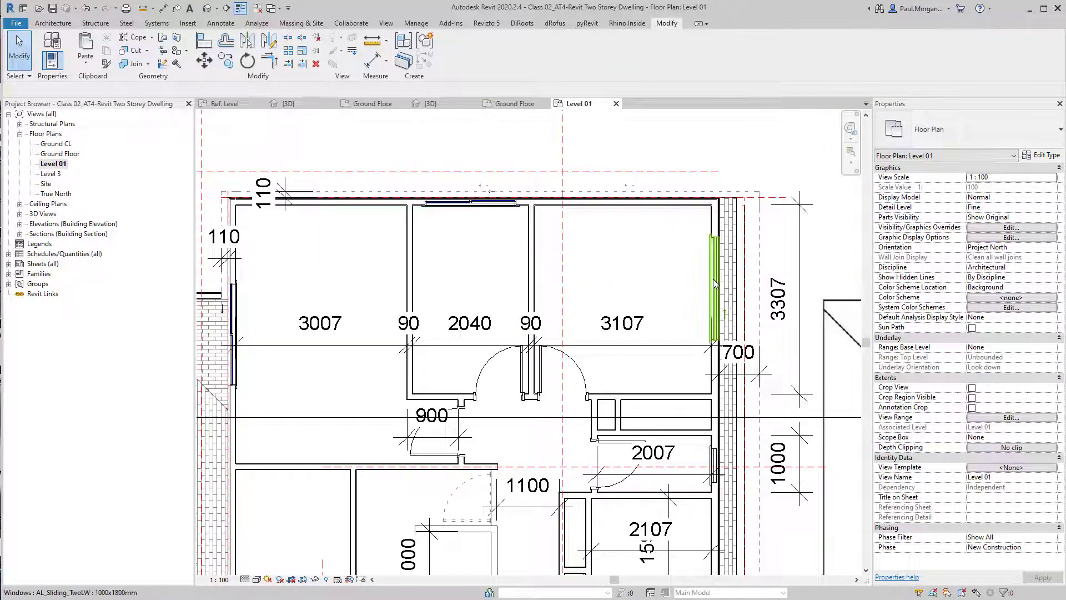
{"action": "middle_click_drag", "start_coordinate": [648, 322], "coordinate": [600, 355]}
{"action": "key", "text": "d"}
{"action": "key", "text": "i"}
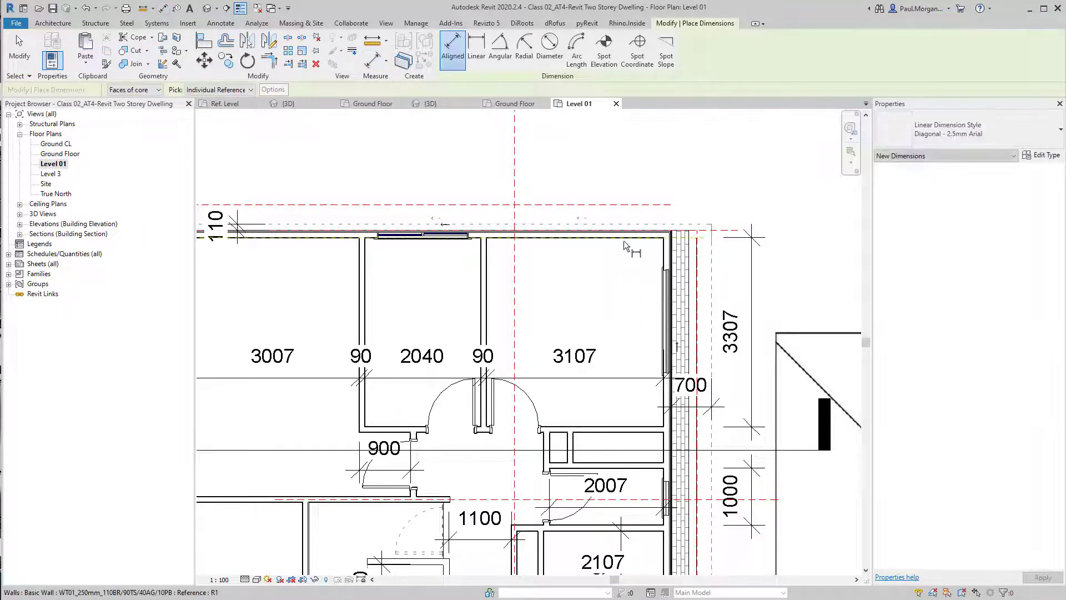
{"action": "left_click", "coordinate": [624, 241]}
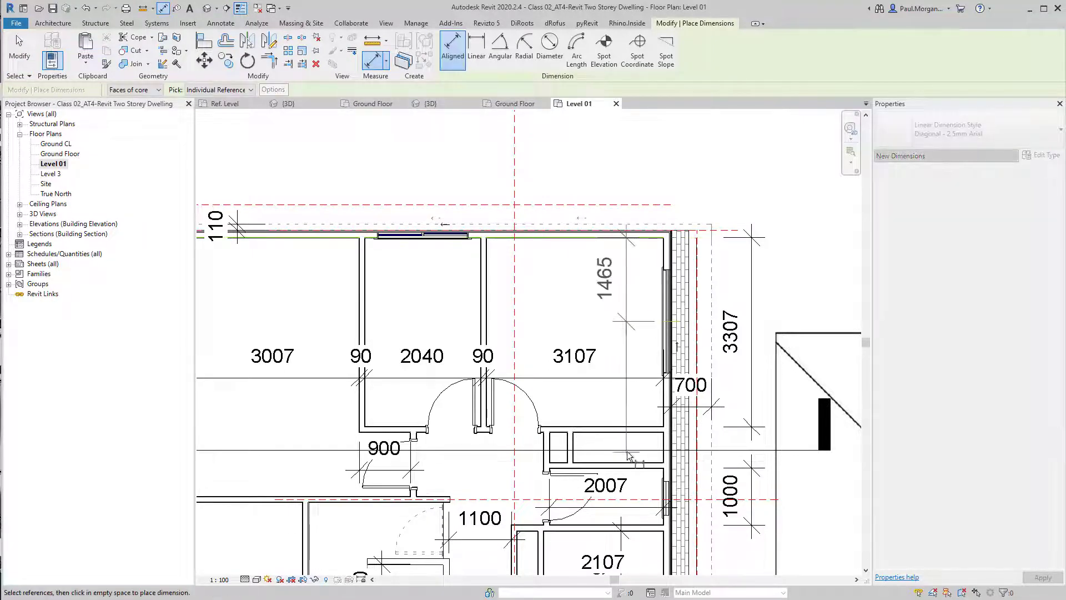
{"action": "left_click", "coordinate": [640, 429]}
{"action": "left_click", "coordinate": [629, 338]}
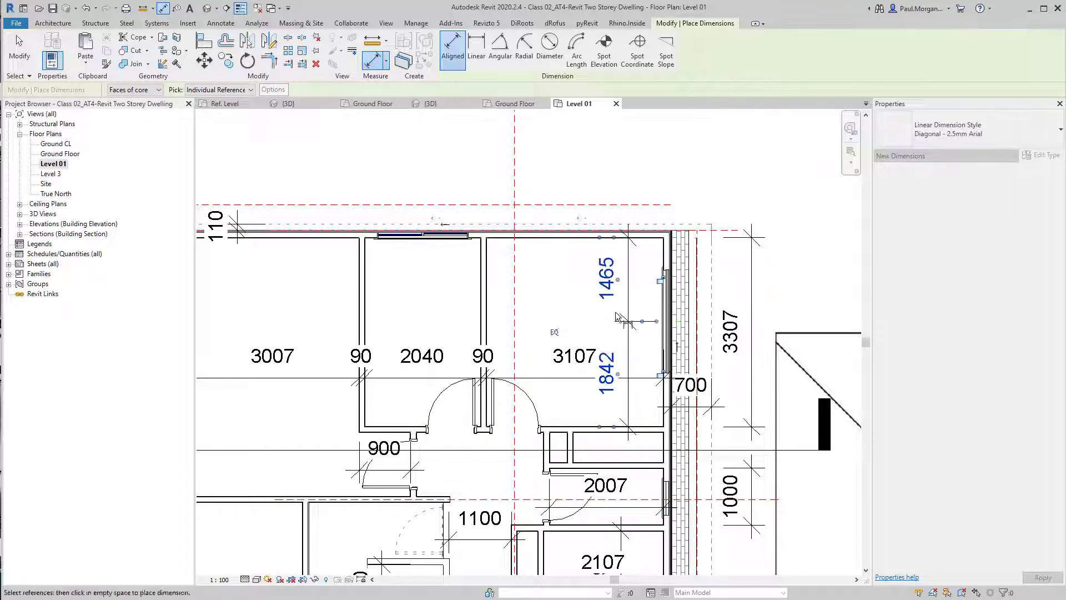
{"action": "left_click", "coordinate": [554, 332]}
{"action": "middle_click_drag", "start_coordinate": [602, 319], "coordinate": [622, 315]}
{"action": "key", "text": "Escape"}
{"action": "key", "text": "Escape"}
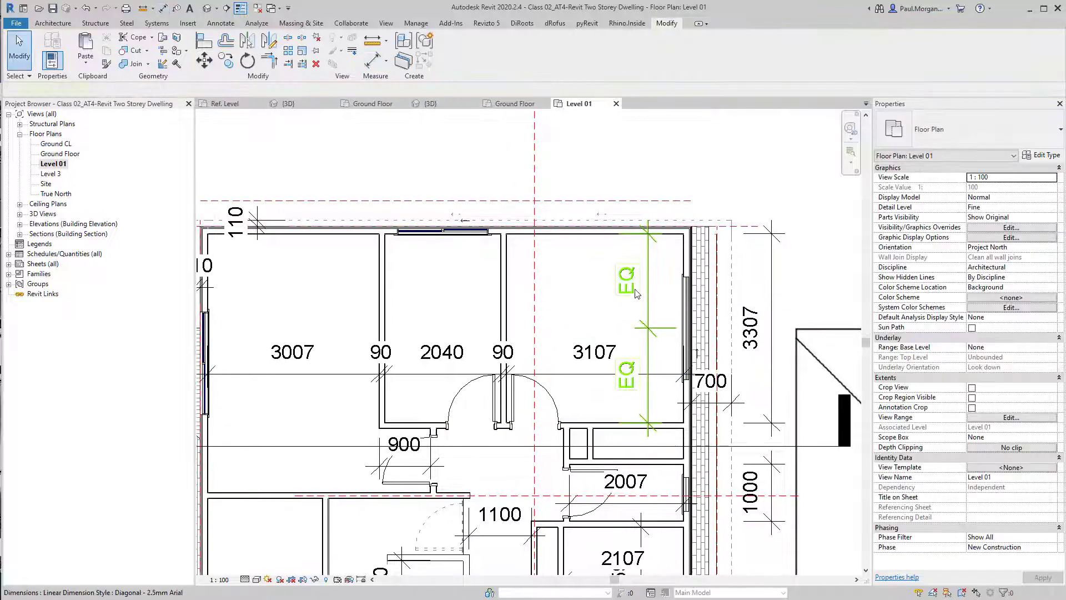
Delete the bedroom side window's equality dimension and unconstrain the window
{"action": "left_click", "coordinate": [635, 295]}
{"action": "key", "text": "Delete"}
{"action": "left_click", "coordinate": [627, 498]}
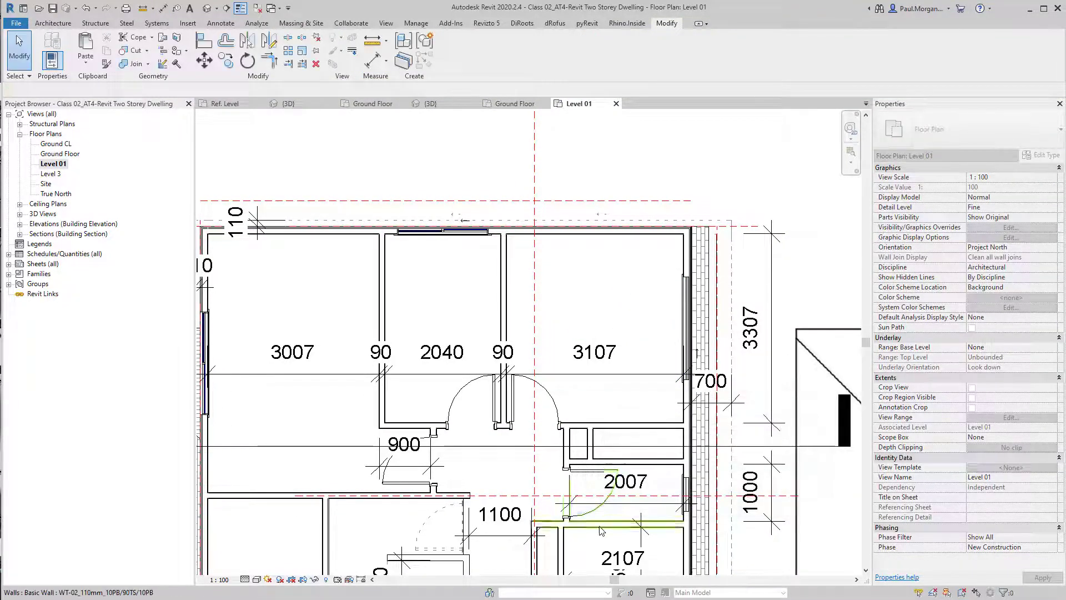
Centre the 600x600 fixed window in the side wall between the adjoining room's walls with an equality dimension
{"action": "scroll", "coordinate": [655, 422], "scroll_direction": "up", "scroll_amount": 5}
{"action": "left_click", "coordinate": [660, 384]}
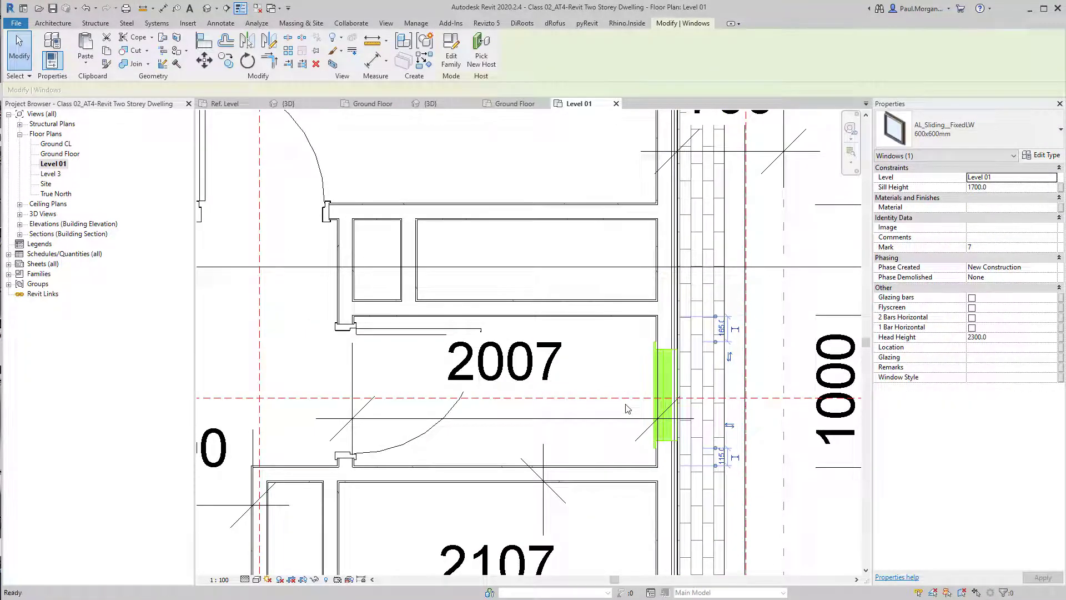
{"action": "key", "text": "d"}
{"action": "key", "text": "i"}
{"action": "left_click", "coordinate": [668, 395]}
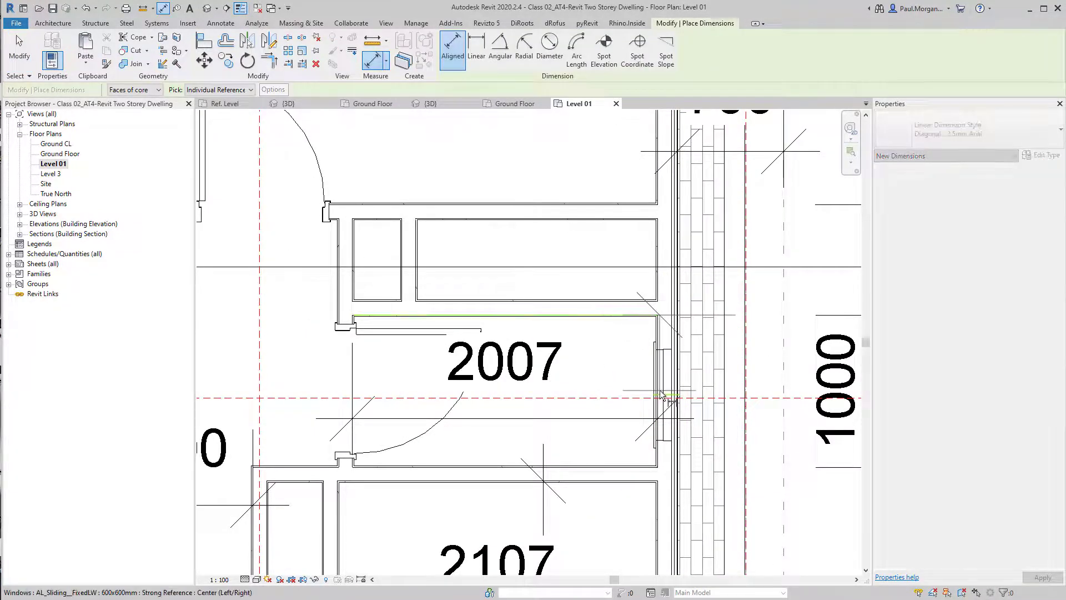
{"action": "left_click", "coordinate": [607, 467]}
{"action": "left_click", "coordinate": [602, 438]}
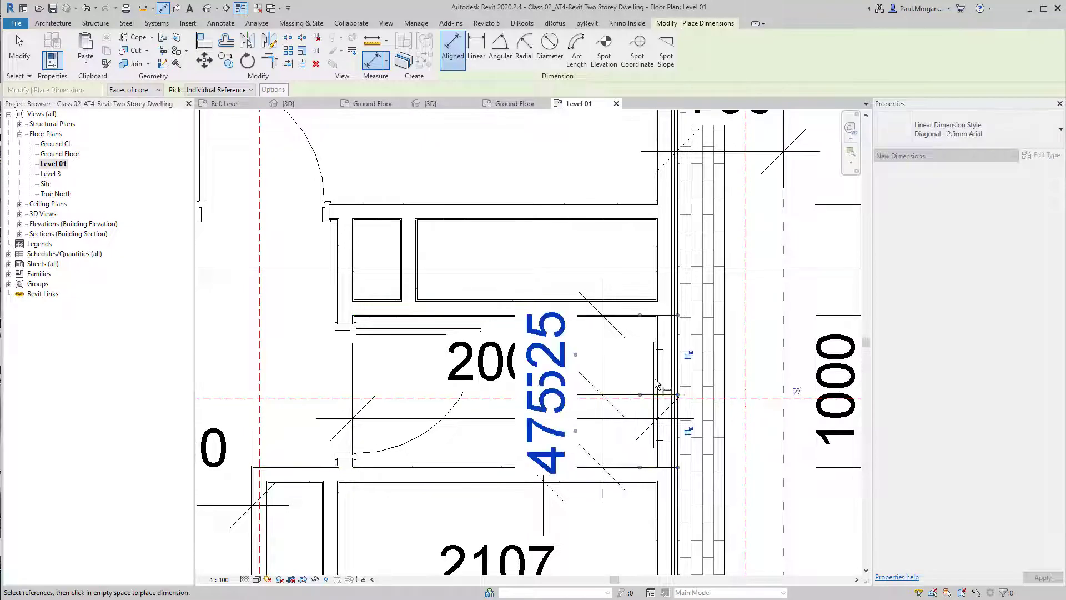
{"action": "left_click", "coordinate": [796, 393]}
Delete the fixed window's equality dimension and unconstrain the window
{"action": "key", "text": "Escape"}
{"action": "left_click", "coordinate": [608, 393]}
{"action": "key", "text": "Delete"}
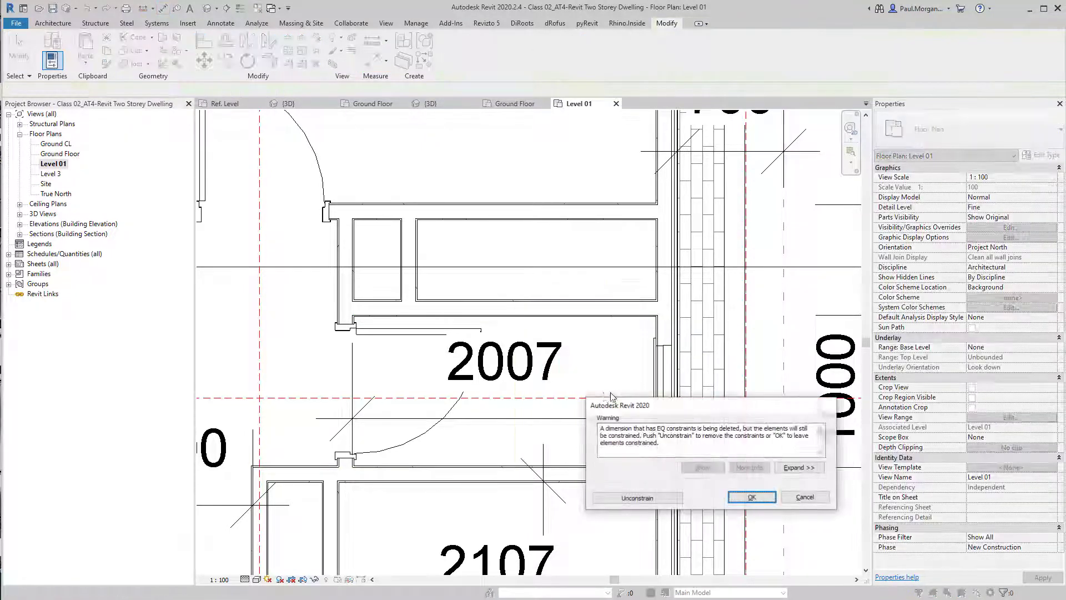
{"action": "left_click", "coordinate": [645, 497]}
Centre the window above the porch between the small room's side walls with an equality dimension
{"action": "scroll", "coordinate": [596, 480], "scroll_direction": "down", "scroll_amount": 4}
{"action": "middle_click_drag", "start_coordinate": [517, 374], "coordinate": [647, 242]}
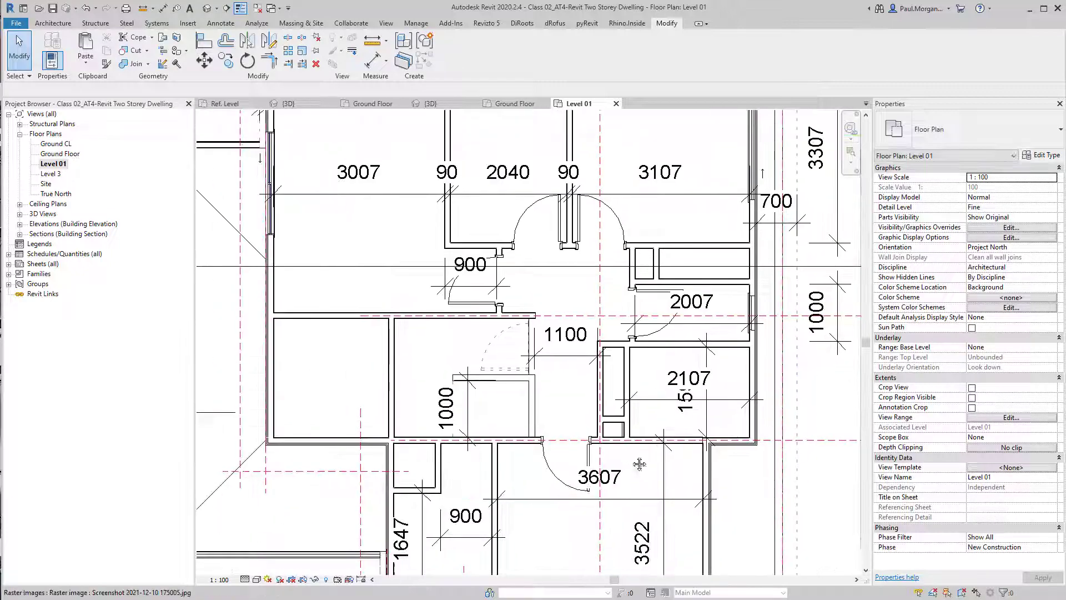
{"action": "middle_click_drag", "start_coordinate": [638, 464], "coordinate": [638, 262]}
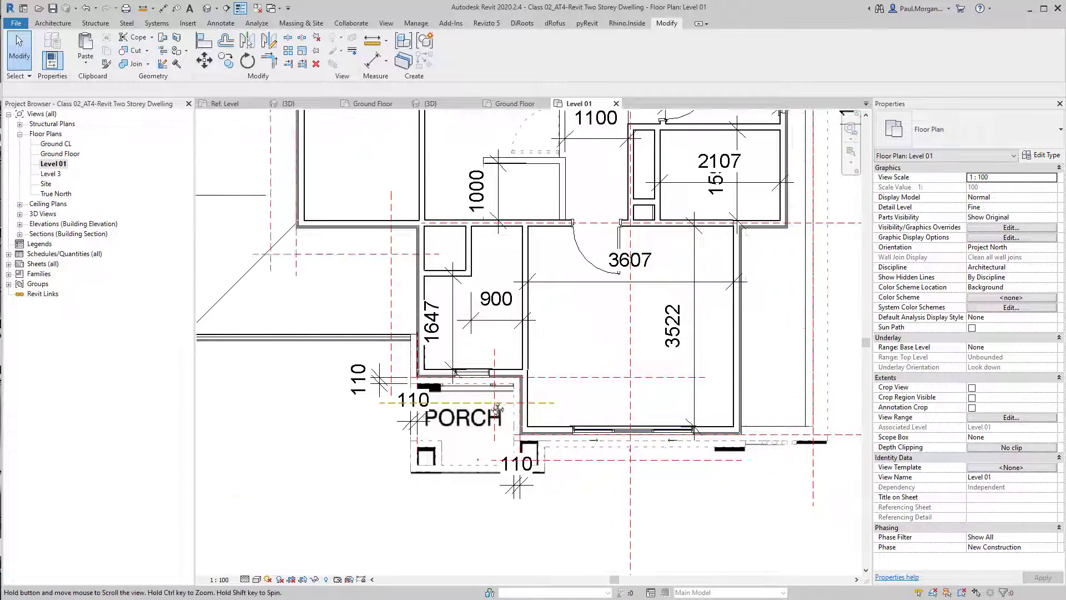
{"action": "scroll", "coordinate": [577, 422], "scroll_direction": "up", "scroll_amount": 3}
{"action": "middle_click_drag", "start_coordinate": [641, 434], "coordinate": [592, 430]}
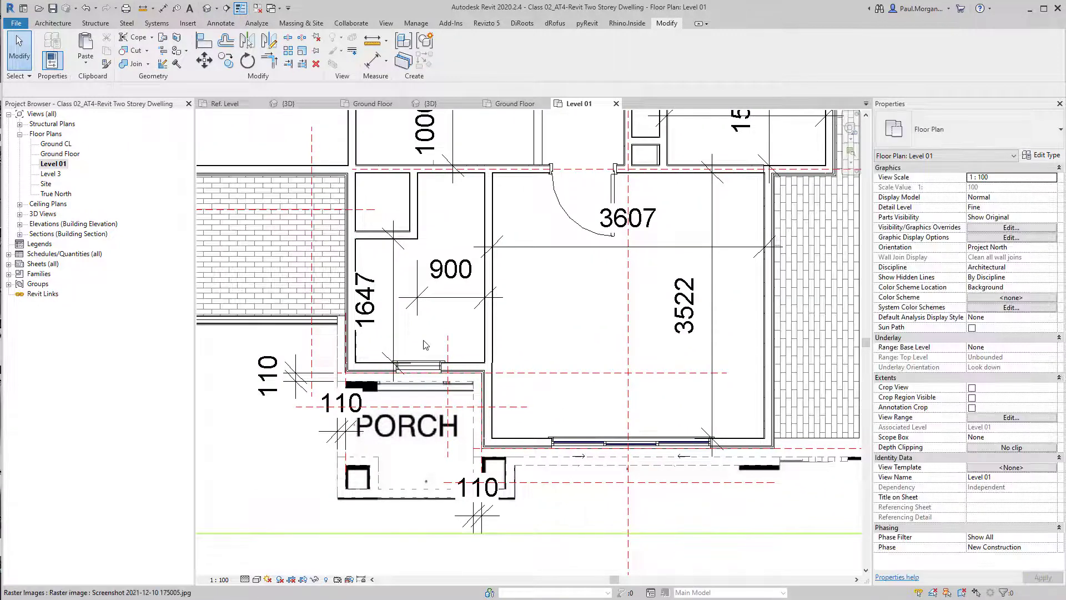
{"action": "middle_click_drag", "start_coordinate": [414, 359], "coordinate": [425, 371]}
{"action": "scroll", "coordinate": [425, 374], "scroll_direction": "up", "scroll_amount": 3}
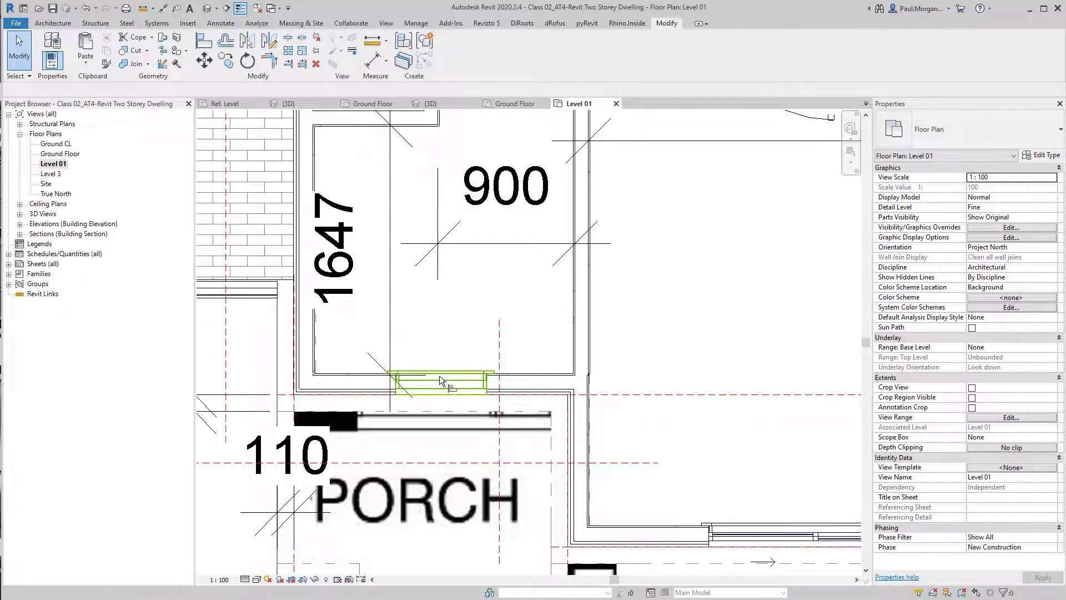
{"action": "key", "text": "d"}
{"action": "key", "text": "i"}
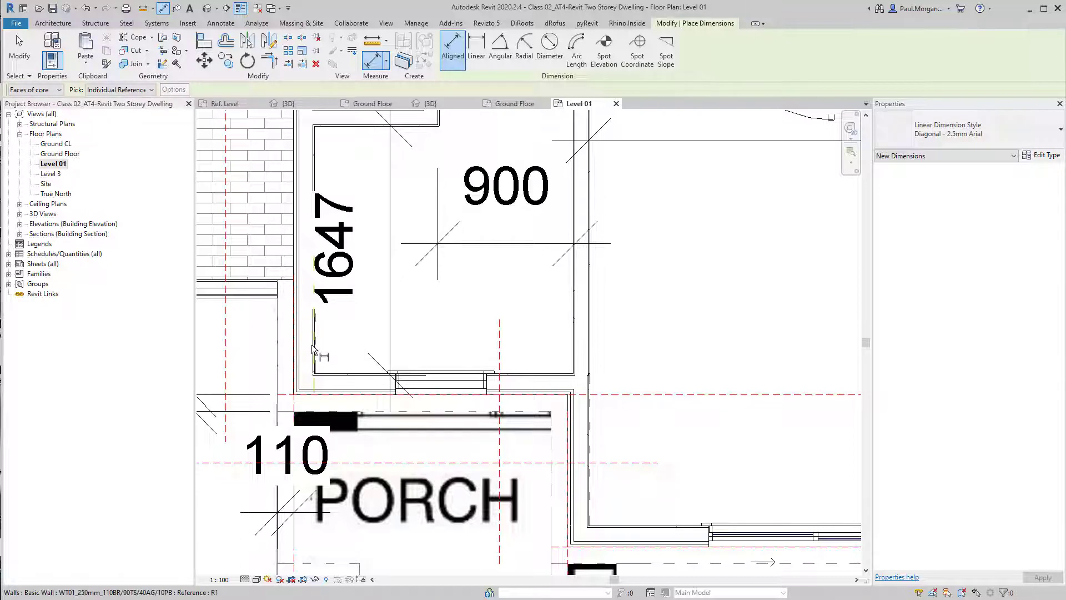
{"action": "left_click", "coordinate": [312, 350]}
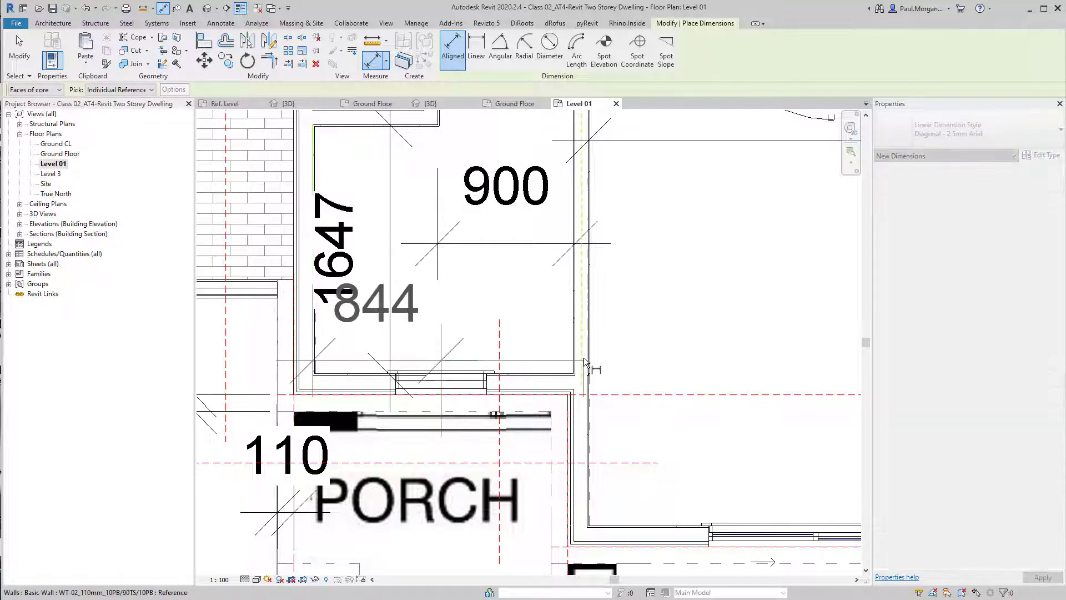
{"action": "left_click", "coordinate": [576, 367]}
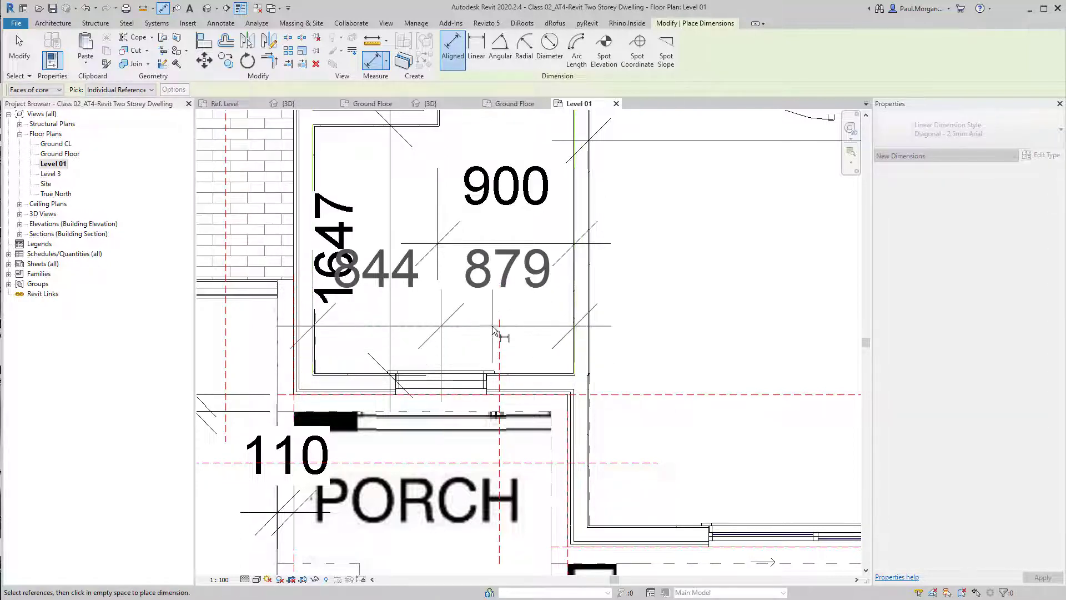
{"action": "left_click", "coordinate": [497, 332]}
{"action": "left_click", "coordinate": [446, 139]}
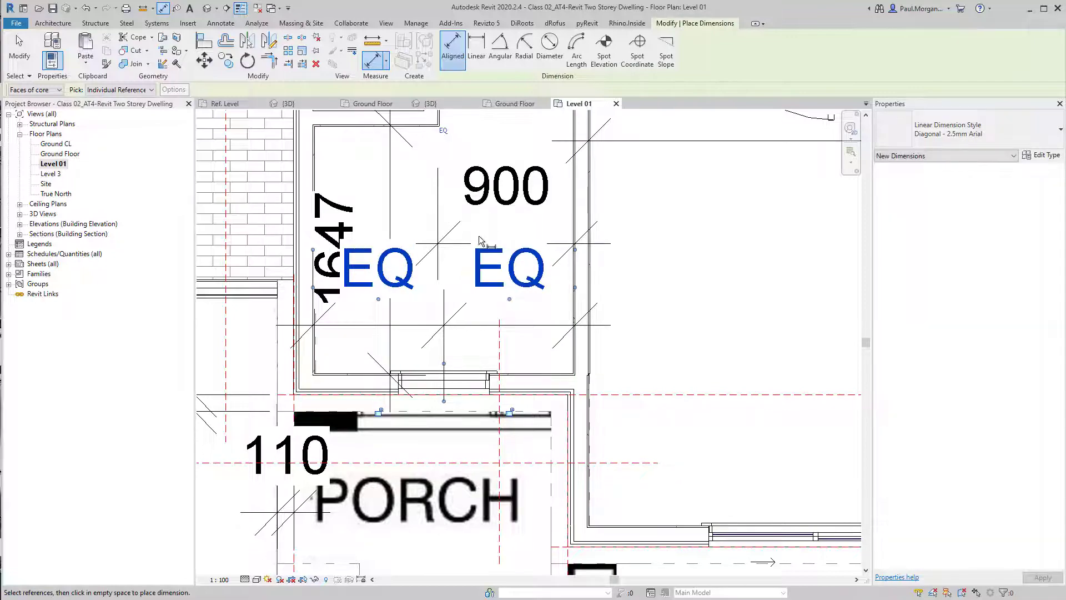
Delete the porch-side window's equality dimension and unconstrain the window
{"action": "key", "text": "Escape"}
{"action": "key", "text": "Escape"}
{"action": "left_click", "coordinate": [455, 328]}
{"action": "key", "text": "Delete"}
{"action": "scroll", "coordinate": [455, 337], "scroll_direction": "down", "scroll_amount": 3}
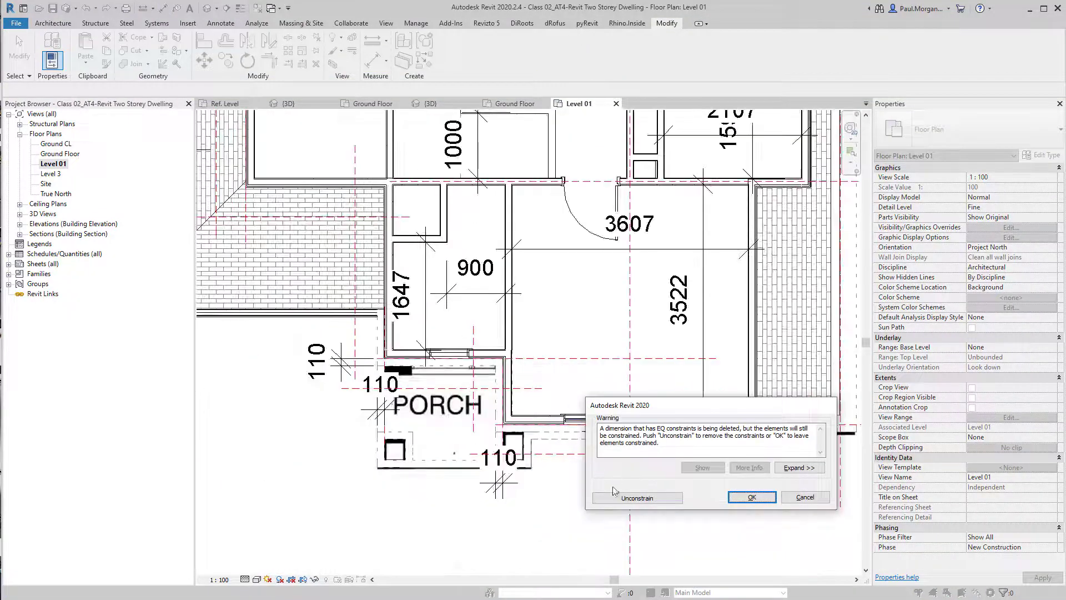
{"action": "left_click", "coordinate": [637, 497]}
{"action": "scroll", "coordinate": [440, 233], "scroll_direction": "up", "scroll_amount": 3}
{"action": "middle_click_drag", "start_coordinate": [440, 234], "coordinate": [451, 396]}
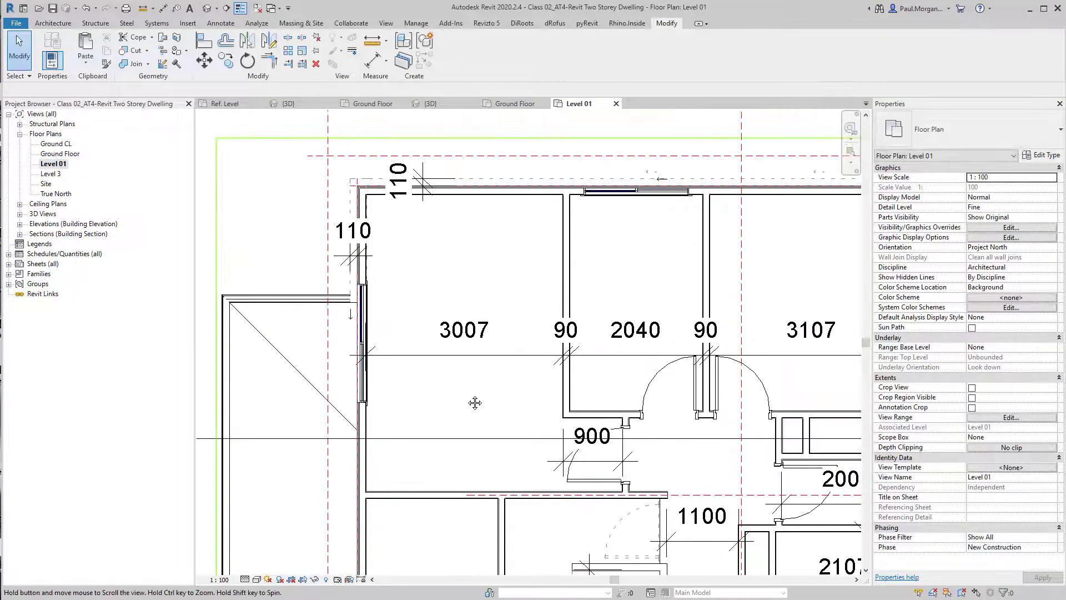
Centre the 1000x1800 sliding window in the side wall between the room's walls with an equality dimension
{"action": "key", "text": "d"}
{"action": "key", "text": "i"}
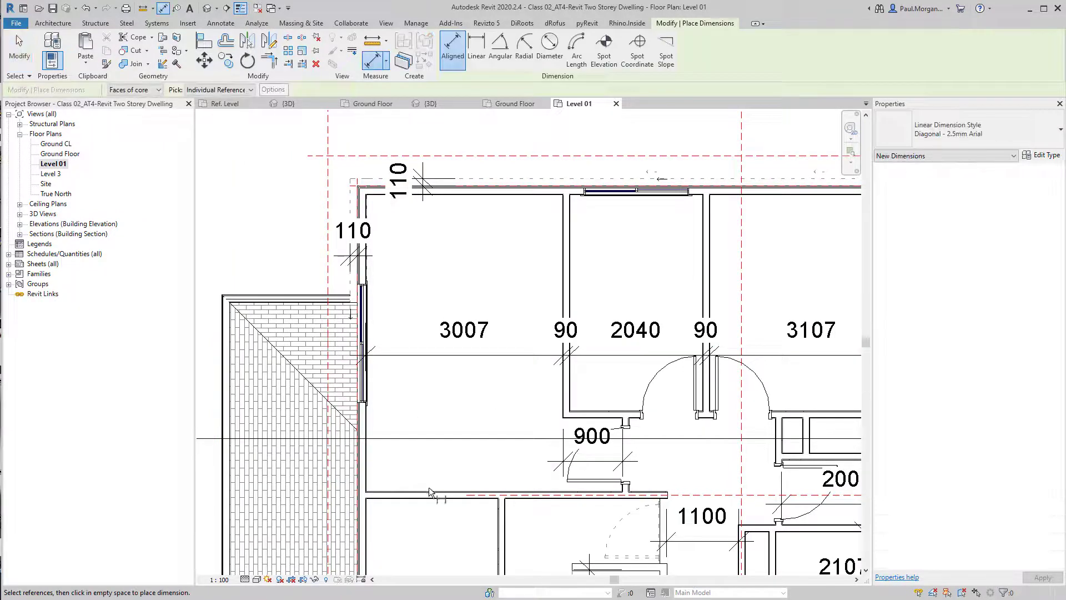
{"action": "left_click", "coordinate": [375, 347]}
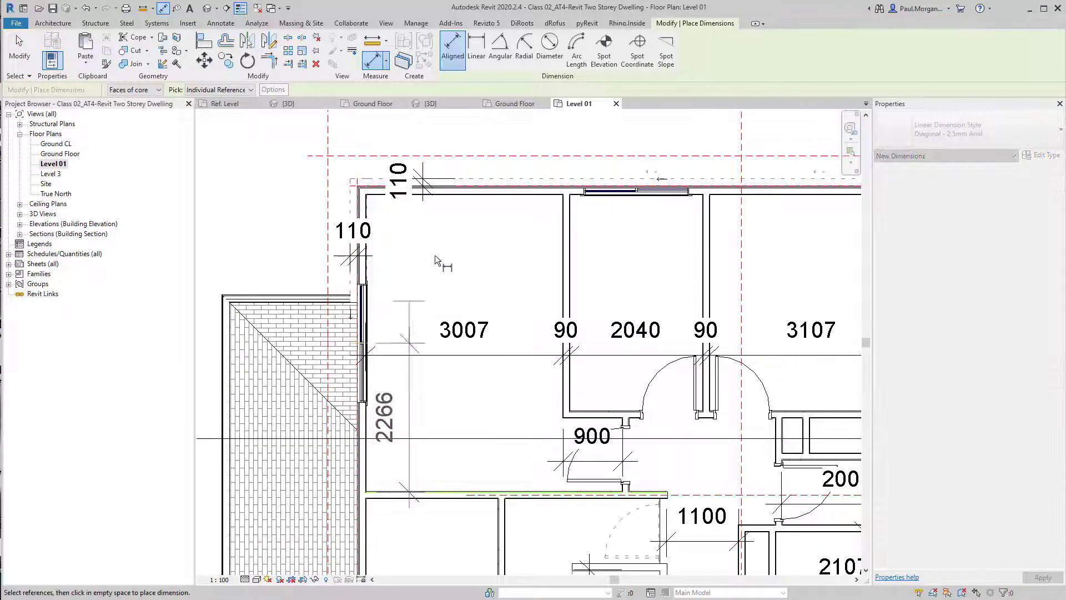
{"action": "left_click", "coordinate": [472, 197]}
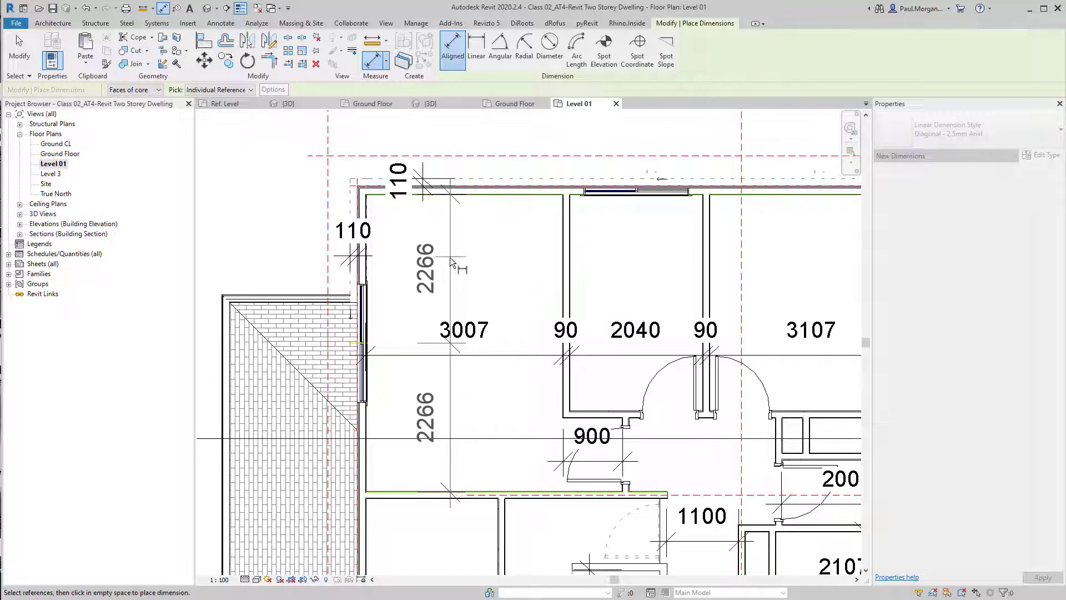
{"action": "left_click", "coordinate": [450, 257]}
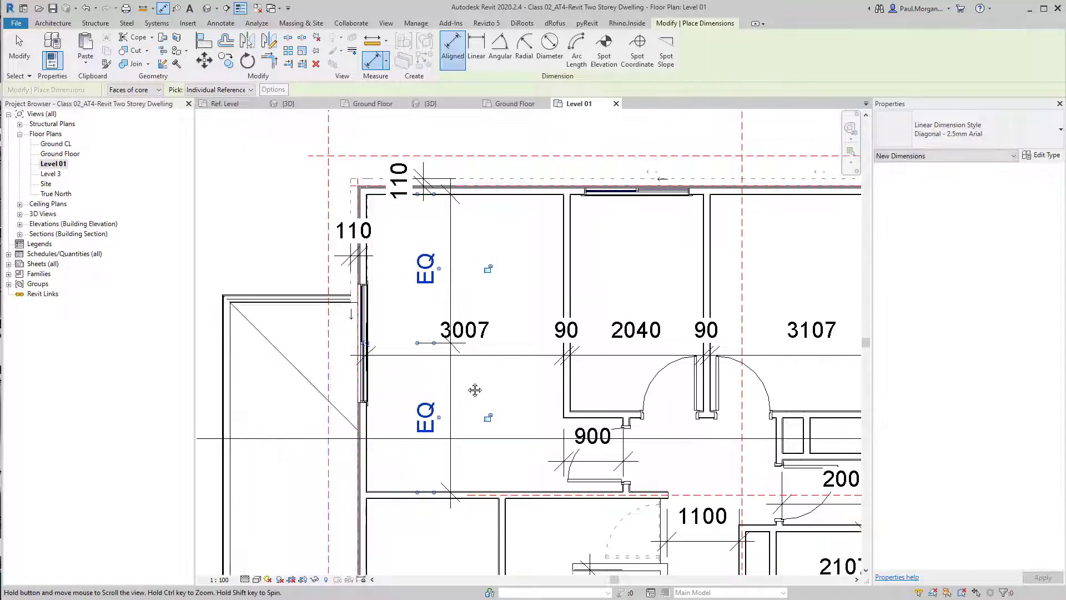
{"action": "middle_click_drag", "start_coordinate": [474, 390], "coordinate": [499, 384]}
{"action": "key", "text": "Escape"}
{"action": "key", "text": "Escape"}
Delete the sliding window's equality dimension and unconstrain the window
{"action": "left_click", "coordinate": [471, 421]}
{"action": "key", "text": "Delete"}
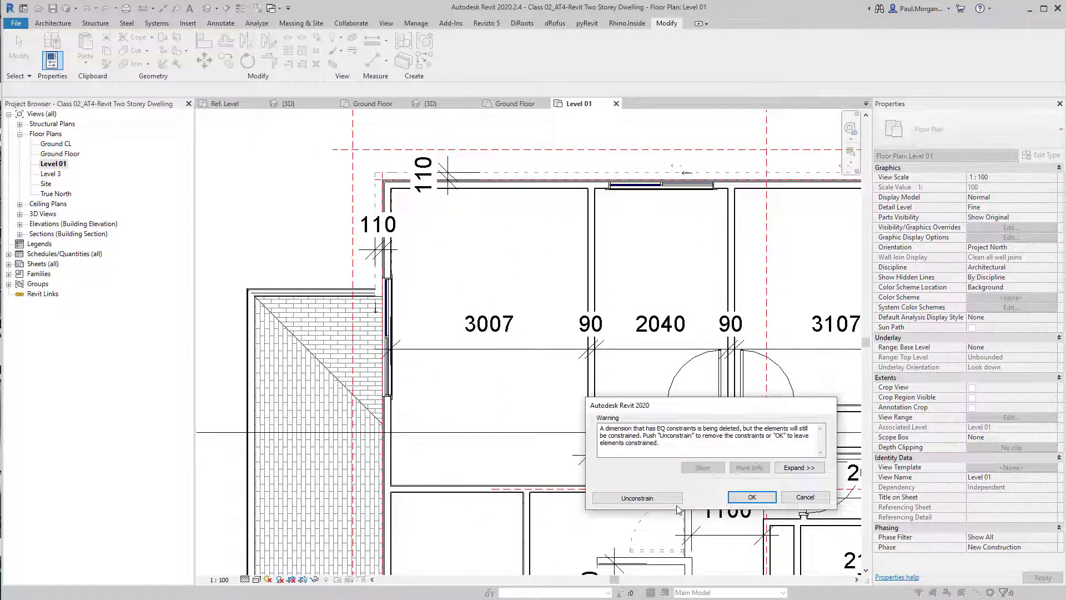
{"action": "left_click", "coordinate": [673, 499]}
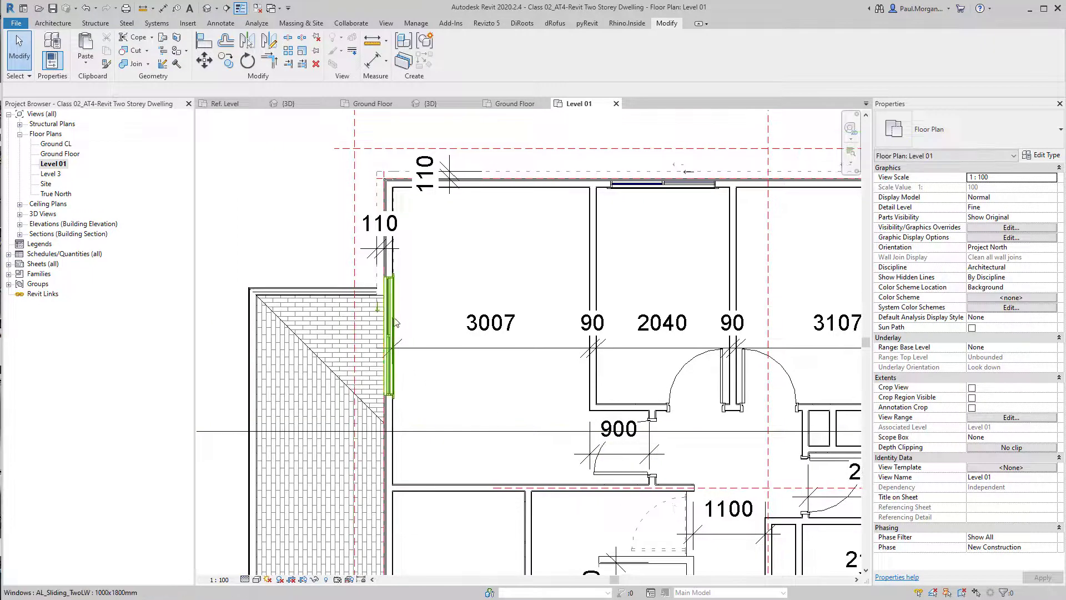
Position the sliding window 900 mm from the upper wall using its temporary dimension
{"action": "left_click", "coordinate": [389, 333]}
{"action": "left_click", "coordinate": [324, 243]}
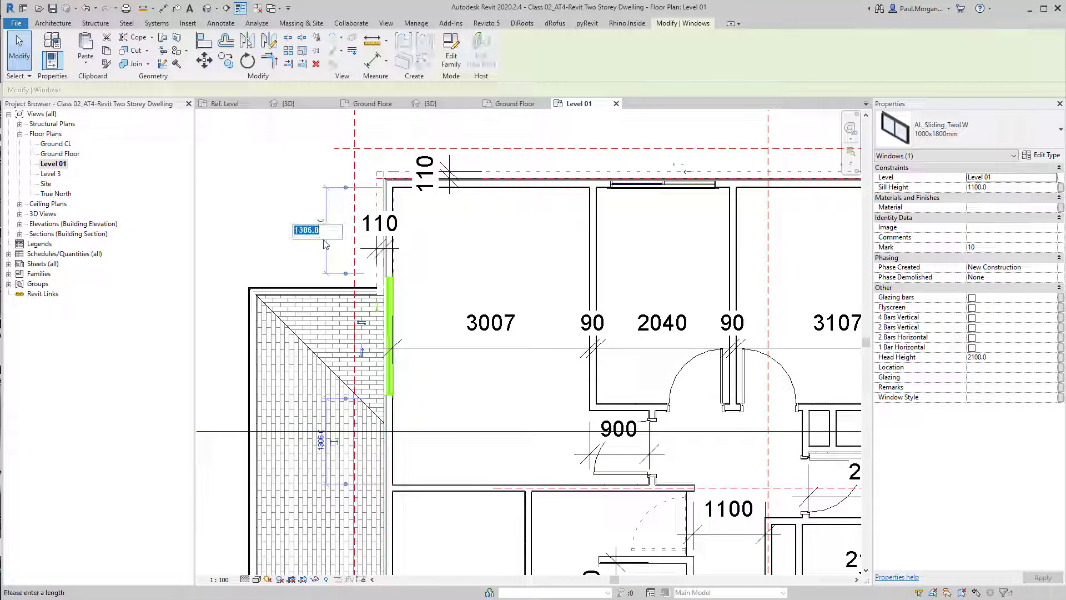
{"action": "type", "text": "900"}
{"action": "key", "text": "Return"}
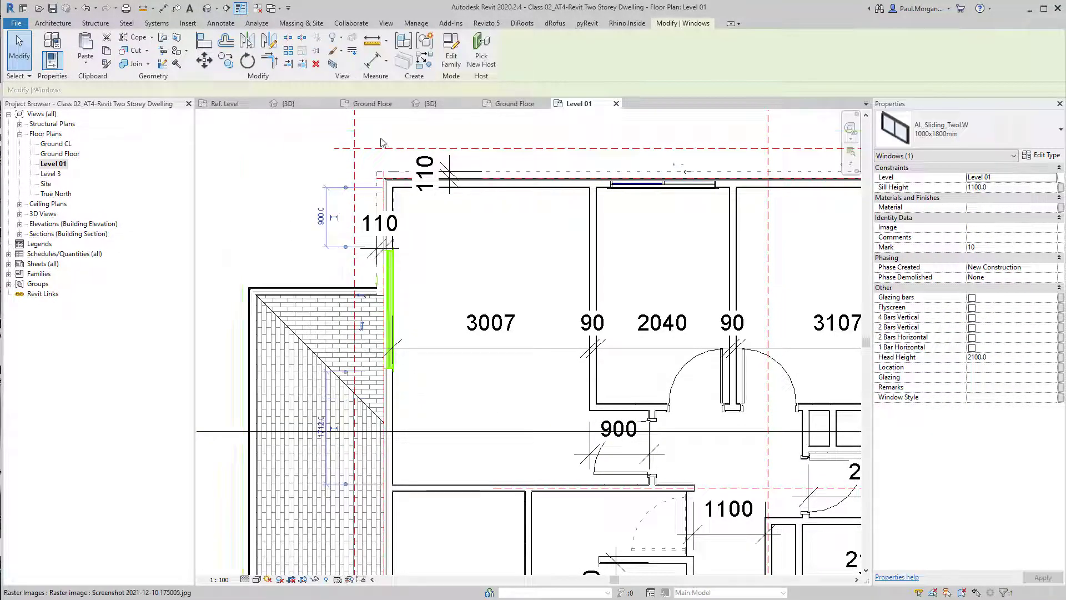
{"action": "key", "text": "Escape"}
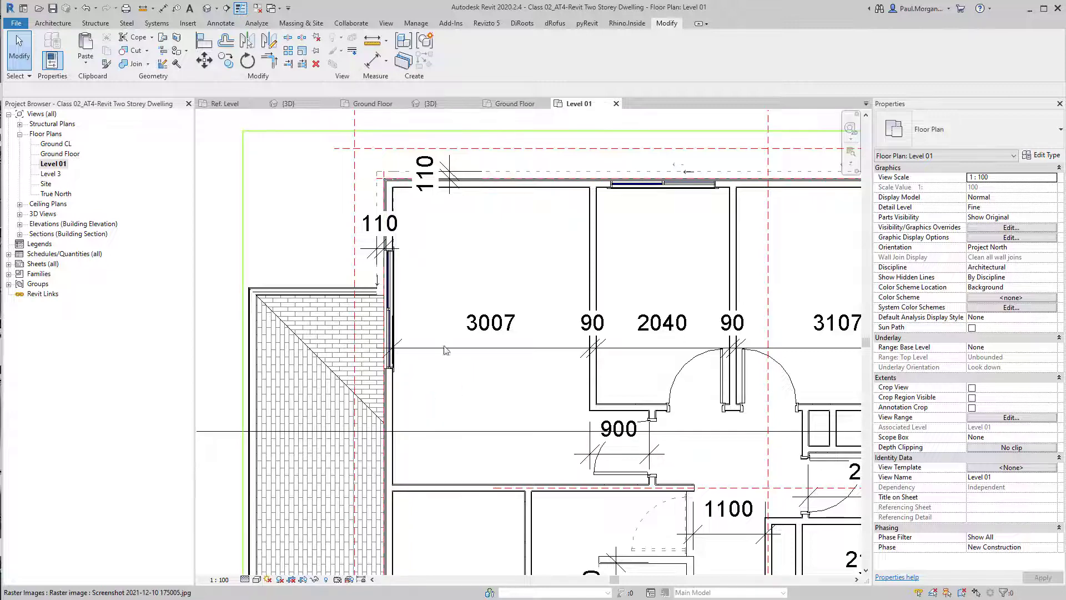
Reposition the sliding window 900 mm from the wall below it using its temporary dimension
{"action": "scroll", "coordinate": [428, 298], "scroll_direction": "down", "scroll_amount": 3}
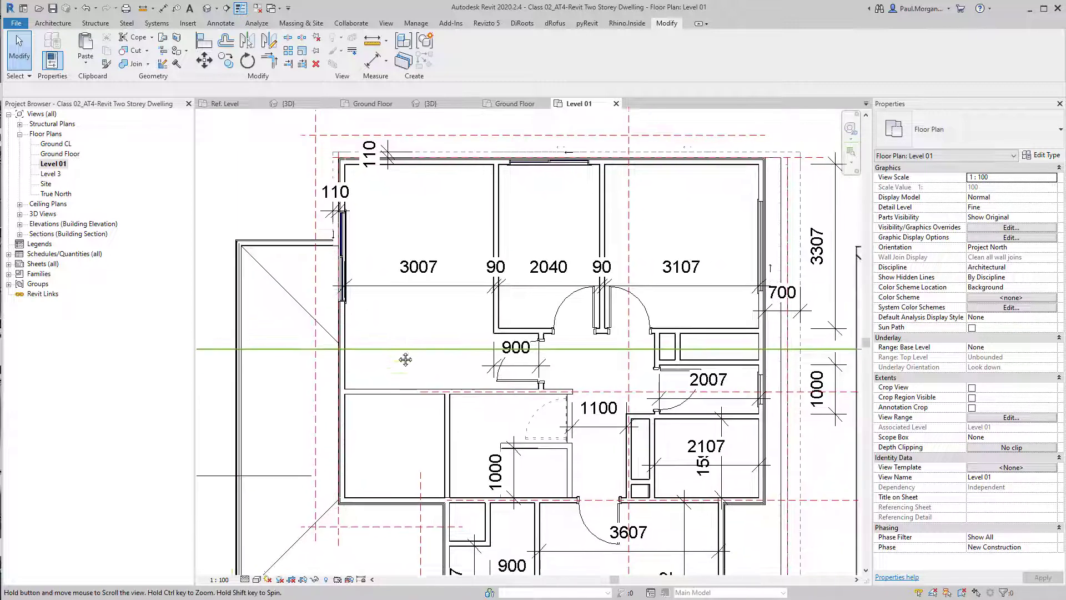
{"action": "left_click", "coordinate": [343, 256]}
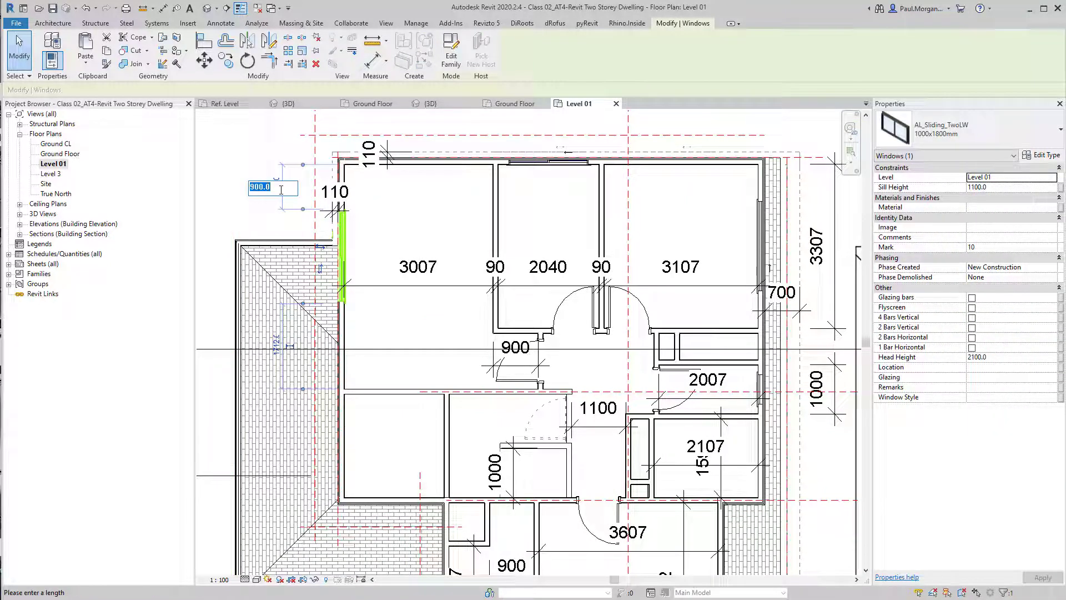
{"action": "key", "text": "Escape"}
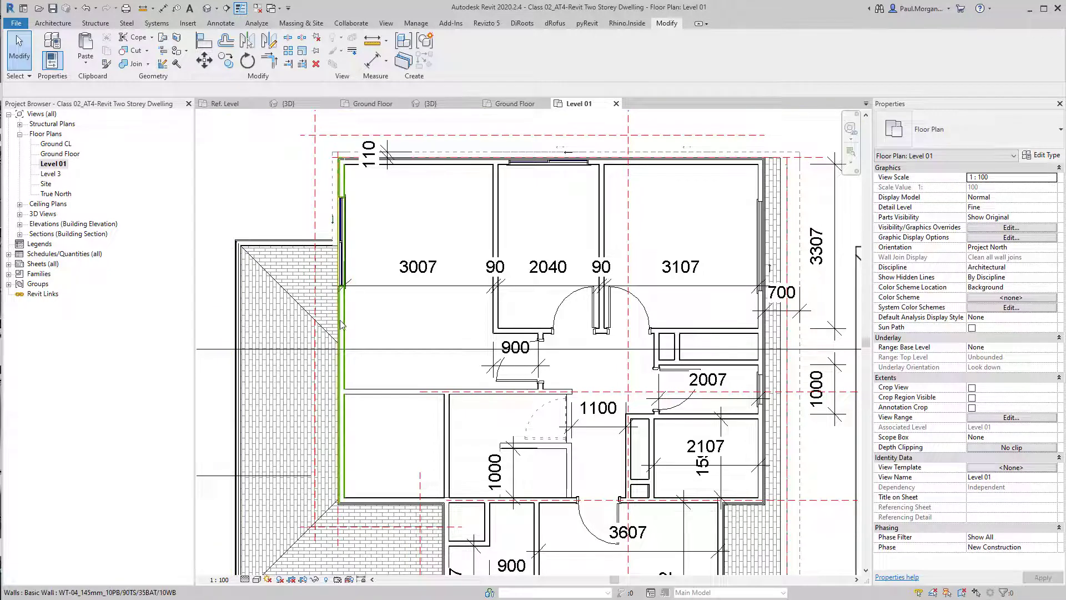
{"action": "middle_click_drag", "start_coordinate": [400, 383], "coordinate": [372, 354]}
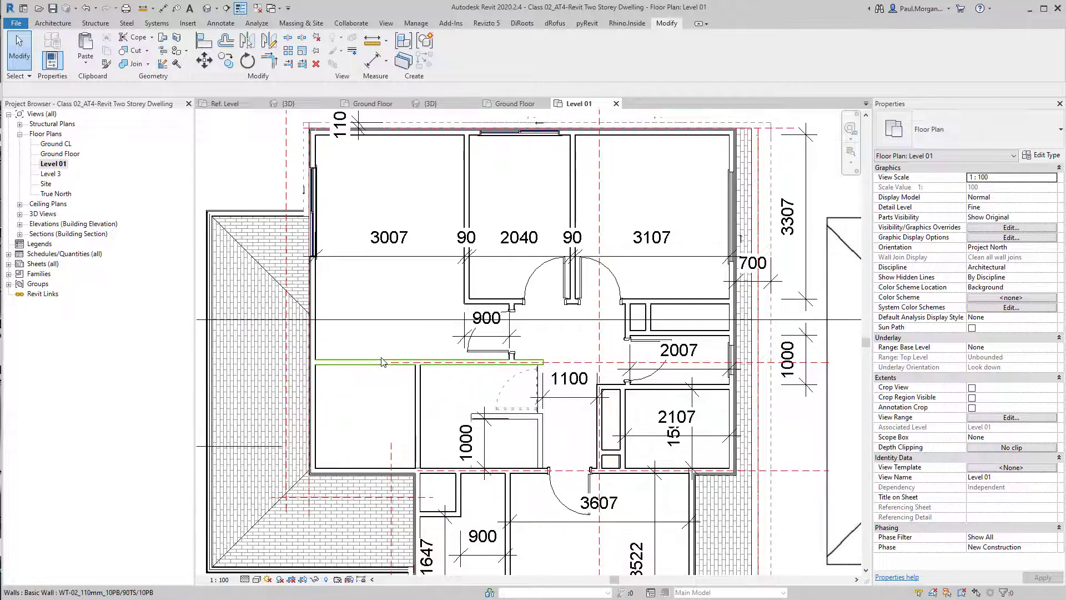
{"action": "scroll", "coordinate": [382, 362], "scroll_direction": "down", "scroll_amount": 2}
{"action": "middle_click_drag", "start_coordinate": [494, 431], "coordinate": [464, 375]}
{"action": "middle_click_drag", "start_coordinate": [624, 322], "coordinate": [406, 383]}
{"action": "scroll", "coordinate": [406, 383], "scroll_direction": "down", "scroll_amount": 1}
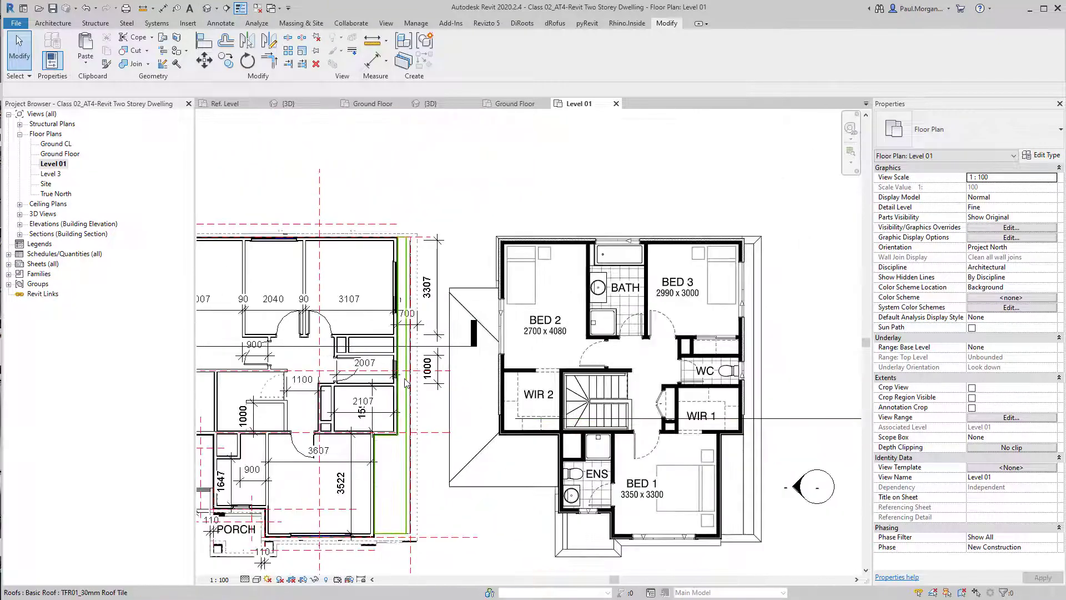
{"action": "middle_click_drag", "start_coordinate": [511, 334], "coordinate": [638, 298]}
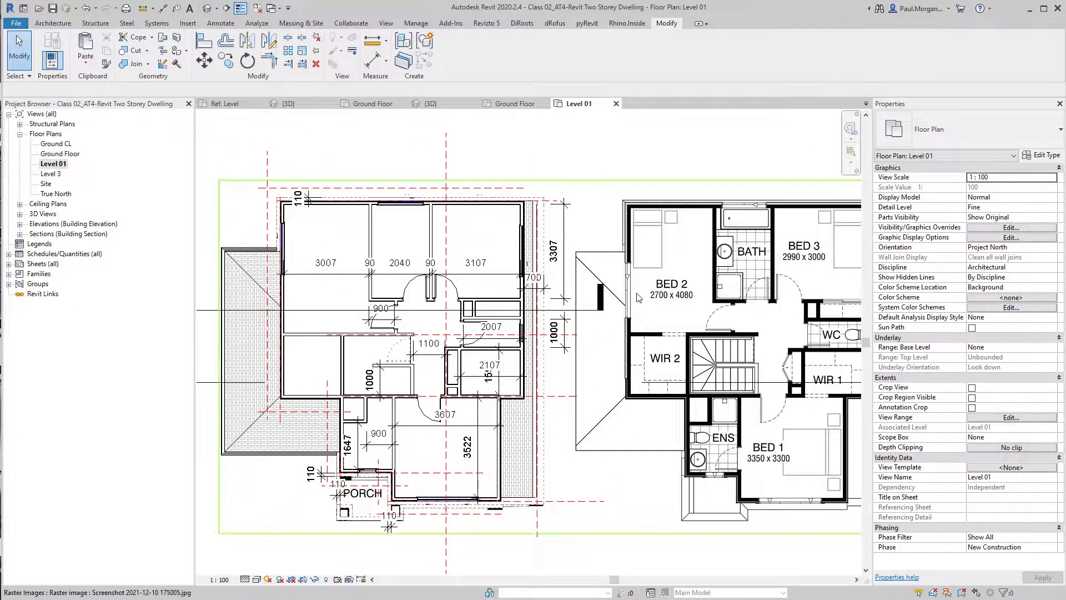
{"action": "scroll", "coordinate": [637, 297], "scroll_direction": "up", "scroll_amount": 2}
{"action": "middle_click_drag", "start_coordinate": [569, 361], "coordinate": [777, 399]}
{"action": "scroll", "coordinate": [777, 398], "scroll_direction": "down", "scroll_amount": 2}
{"action": "scroll", "coordinate": [411, 324], "scroll_direction": "up", "scroll_amount": 2}
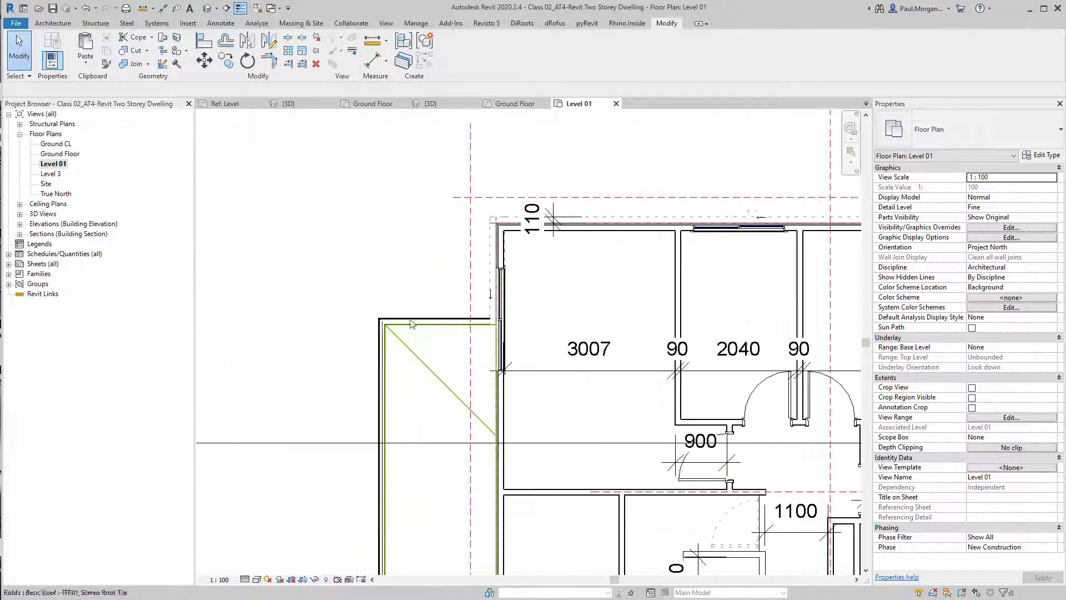
{"action": "middle_click_drag", "start_coordinate": [561, 435], "coordinate": [541, 363]}
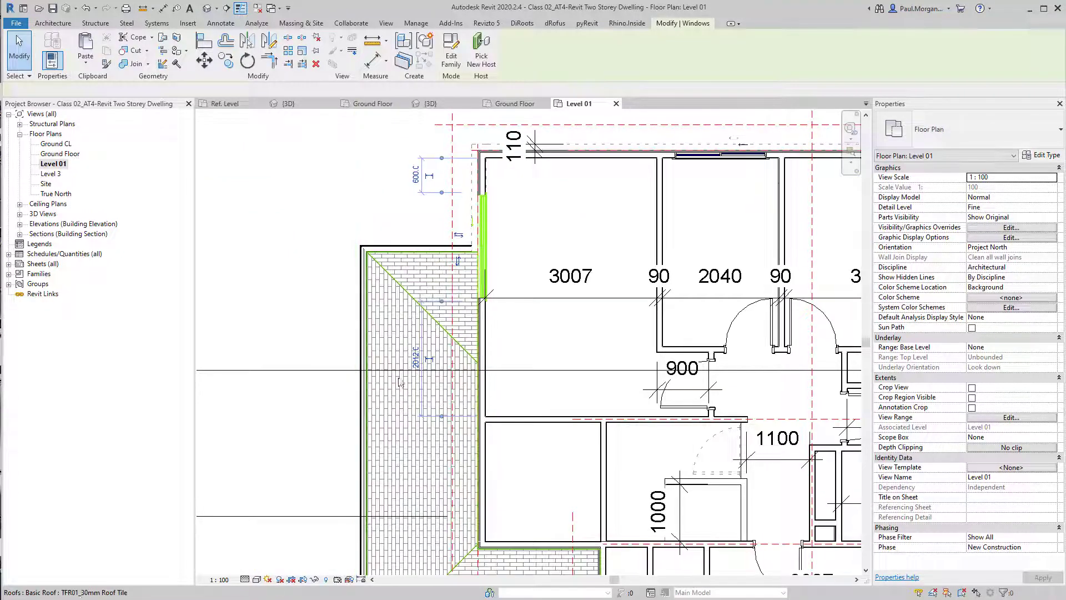
{"action": "type", "text": "00"}
{"action": "key", "text": "Return"}
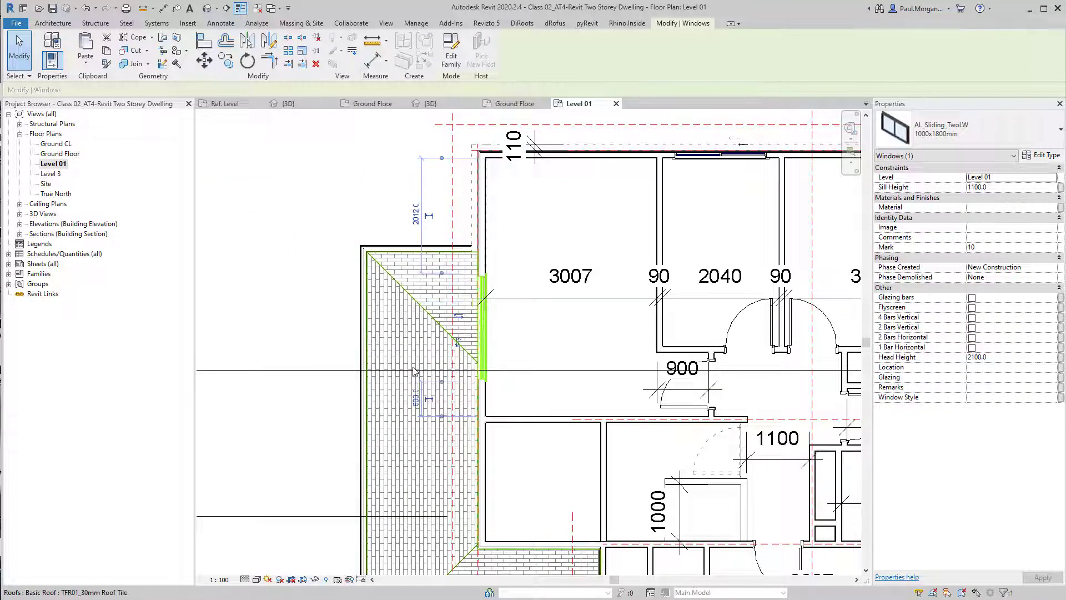
{"action": "key", "text": "Escape"}
Inspect the placed windows from the front of the house in the 3D view
{"action": "scroll", "coordinate": [485, 344], "scroll_direction": "down", "scroll_amount": 1}
{"action": "left_click", "coordinate": [523, 339]}
{"action": "scroll", "coordinate": [521, 337], "scroll_direction": "down", "scroll_amount": 4}
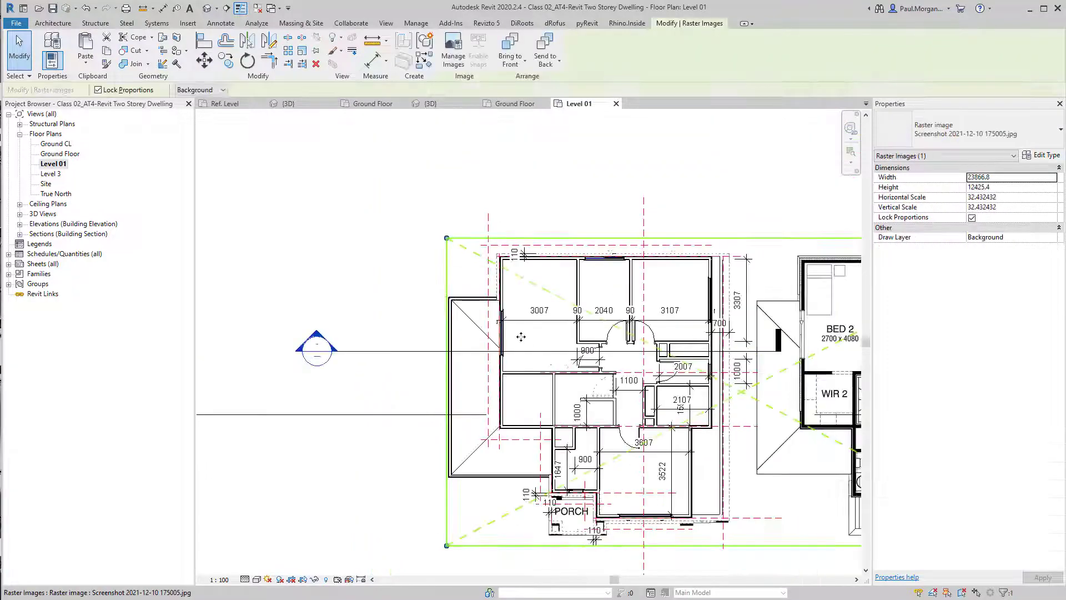
{"action": "middle_click_drag", "start_coordinate": [570, 371], "coordinate": [501, 344]}
{"action": "key", "text": "Escape"}
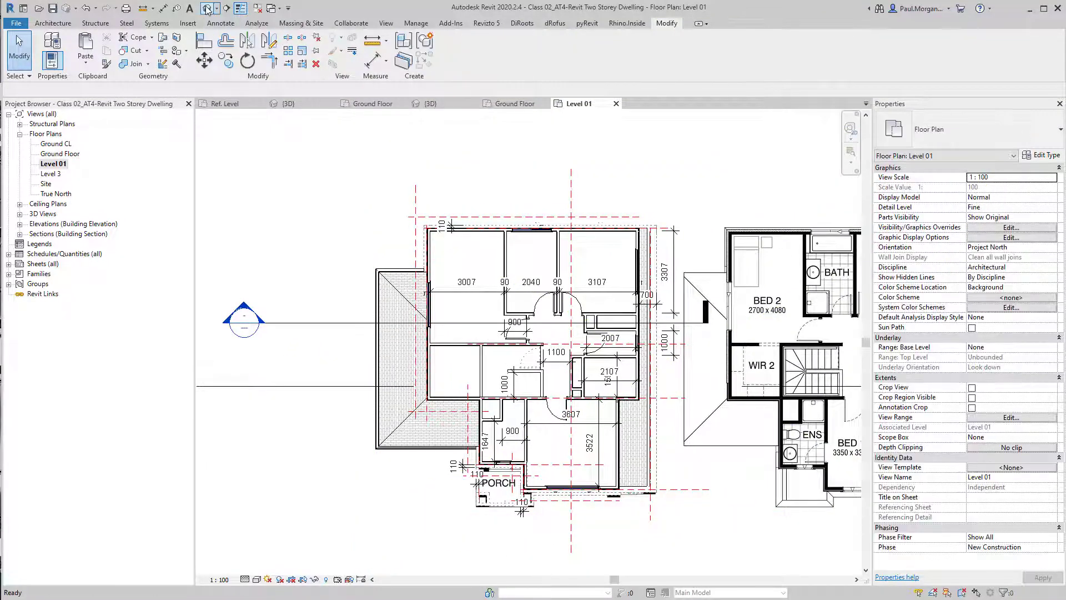
{"action": "left_click", "coordinate": [207, 9]}
{"action": "middle_click_drag", "start_coordinate": [572, 439], "coordinate": [644, 402], "text": "shift"}
{"action": "scroll", "coordinate": [649, 401], "scroll_direction": "up", "scroll_amount": 3}
{"action": "middle_click_drag", "start_coordinate": [715, 383], "coordinate": [594, 421], "text": "shift"}
{"action": "middle_click_drag", "start_coordinate": [388, 417], "coordinate": [511, 410]}
{"action": "left_click", "coordinate": [505, 394]}
{"action": "scroll", "coordinate": [533, 394], "scroll_direction": "up", "scroll_amount": 3}
{"action": "middle_click_drag", "start_coordinate": [612, 160], "coordinate": [633, 241]}
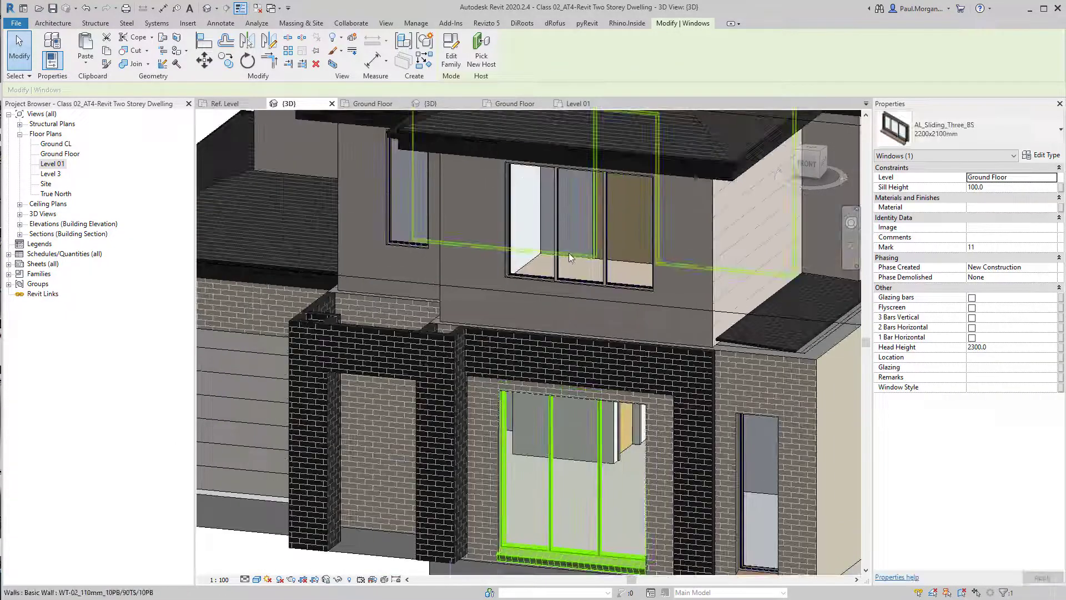
{"action": "key", "text": "Escape"}
{"action": "middle_click_drag", "start_coordinate": [540, 299], "coordinate": [489, 401], "text": "shift"}
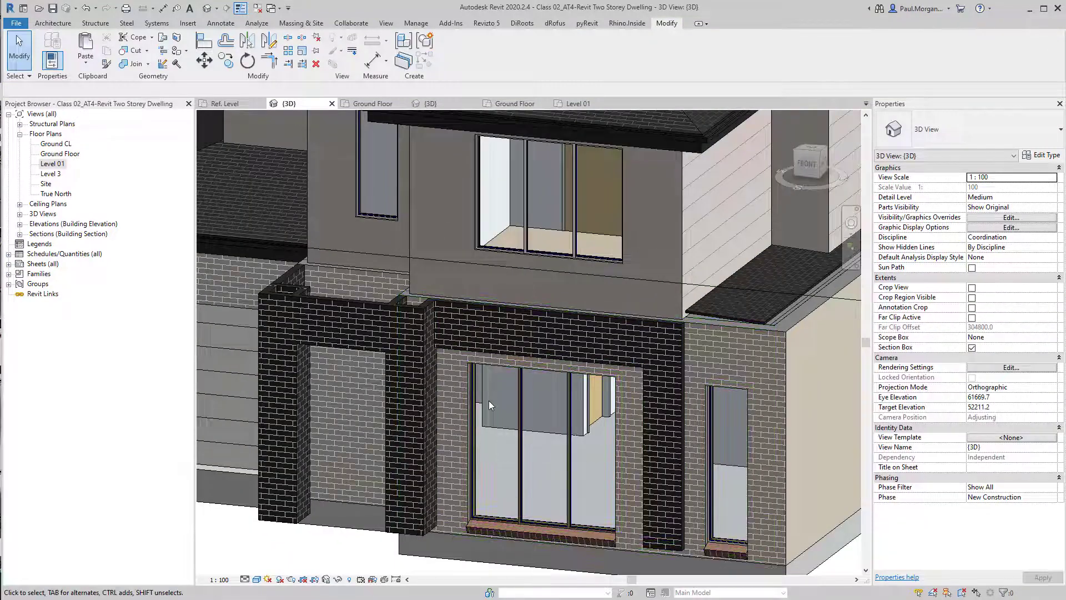
{"action": "key", "text": "a"}
{"action": "key", "text": "l"}
{"action": "scroll", "coordinate": [464, 445], "scroll_direction": "up", "scroll_amount": 5}
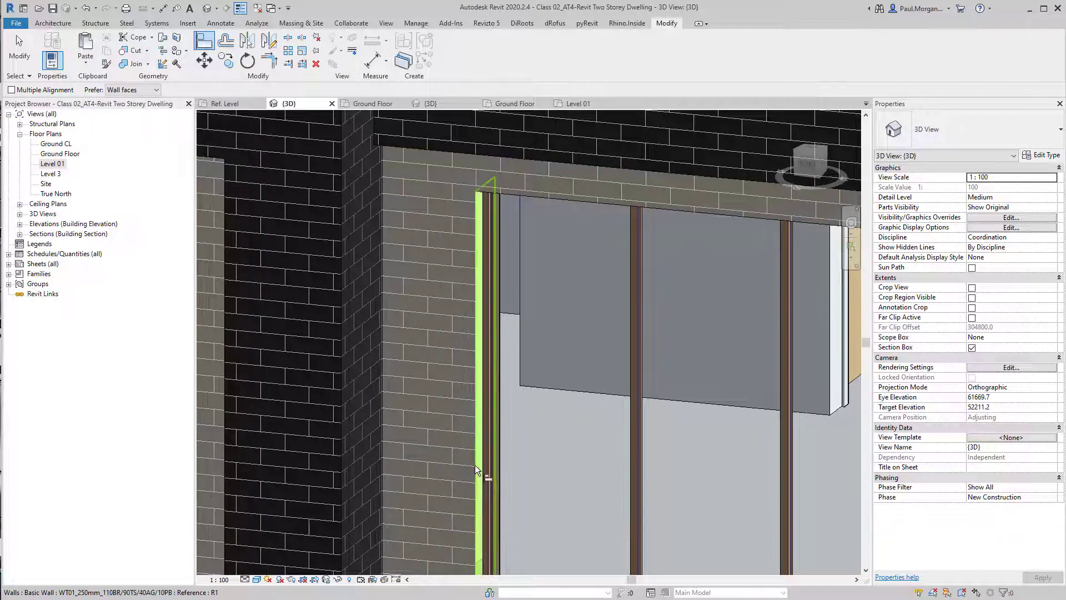
{"action": "scroll", "coordinate": [478, 464], "scroll_direction": "down", "scroll_amount": 3}
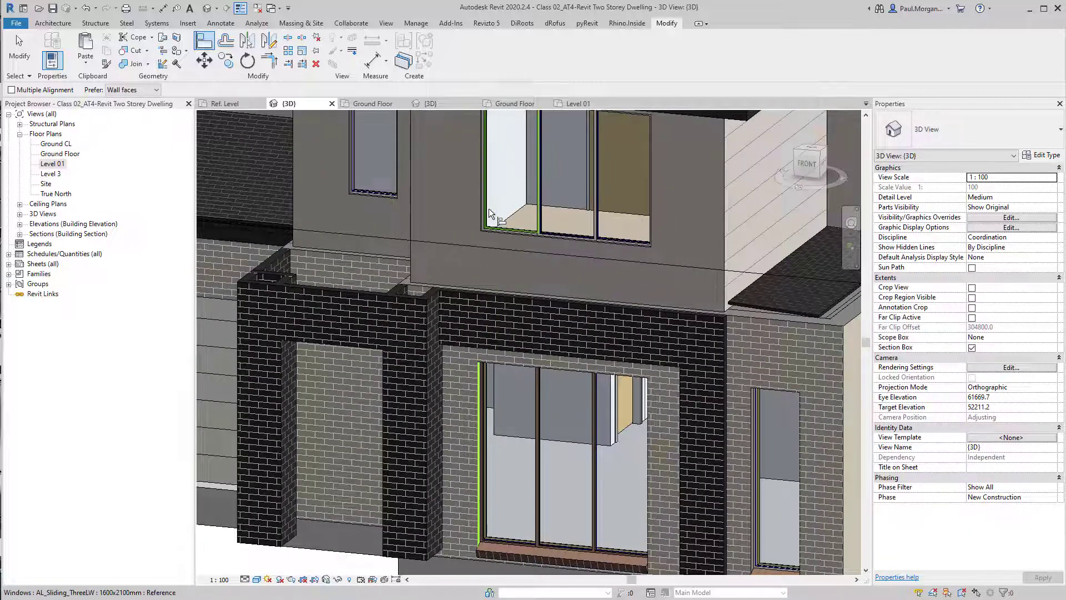
{"action": "key", "text": "Escape"}
Review the house in 3D, then inspect the Level 01 doors' type and properties and the surrounding walls
{"action": "scroll", "coordinate": [488, 210], "scroll_direction": "down", "scroll_amount": 2}
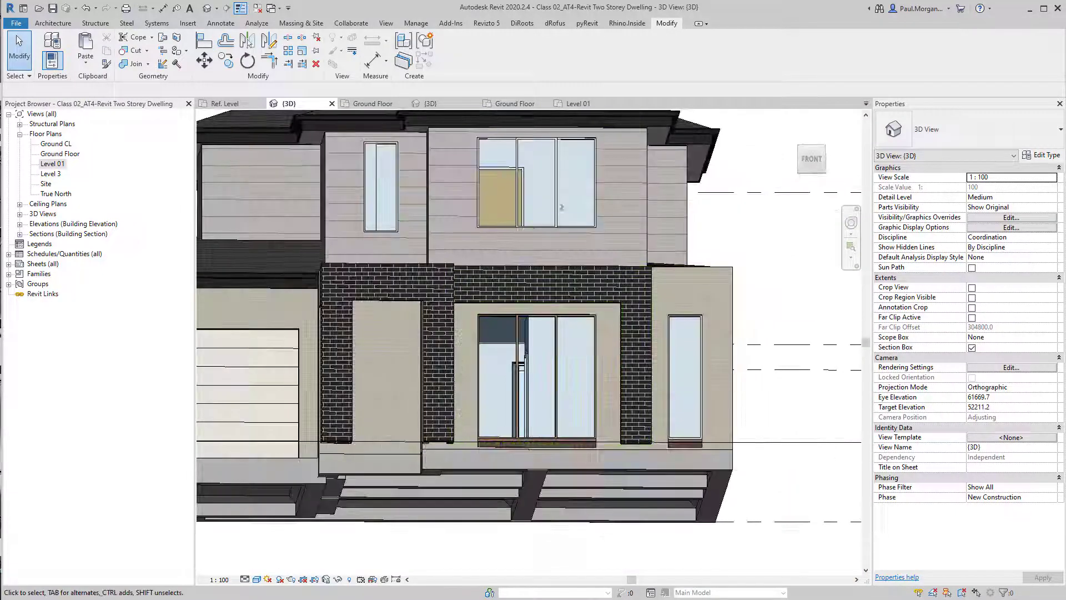
{"action": "mouse_move", "coordinate": [572, 427]}
{"action": "middle_mouse_down", "text": "shift"}
{"action": "mouse_move", "coordinate": [597, 341]}
{"action": "mouse_move", "coordinate": [591, 451]}
{"action": "mouse_move", "coordinate": [665, 475]}
{"action": "middle_mouse_up", "text": "shift"}
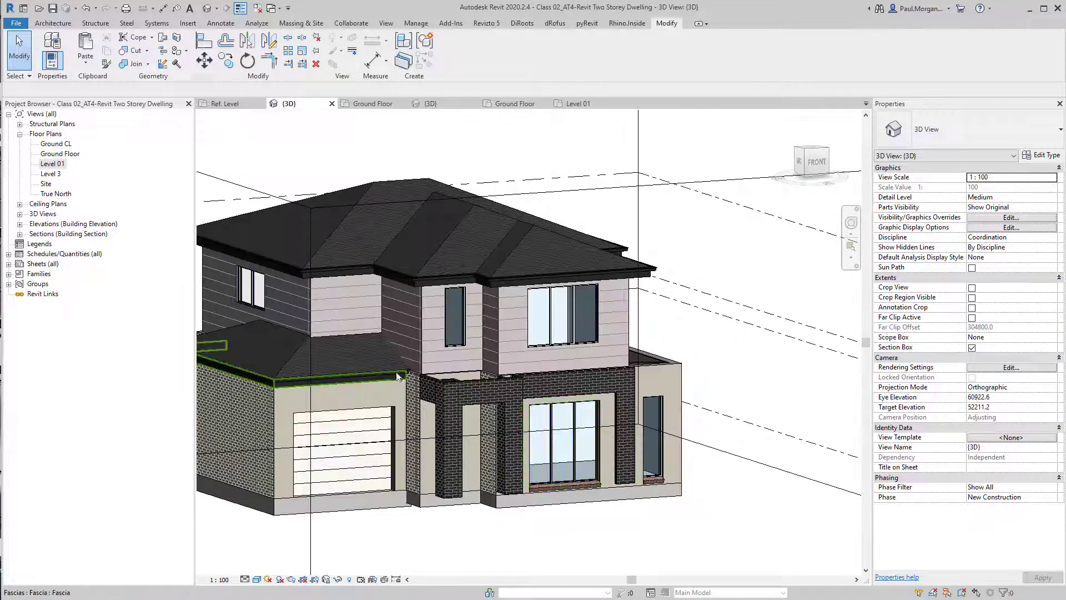
{"action": "middle_click_drag", "start_coordinate": [397, 376], "coordinate": [507, 331], "text": "shift"}
{"action": "middle_click_drag", "start_coordinate": [383, 328], "coordinate": [313, 356], "text": "shift"}
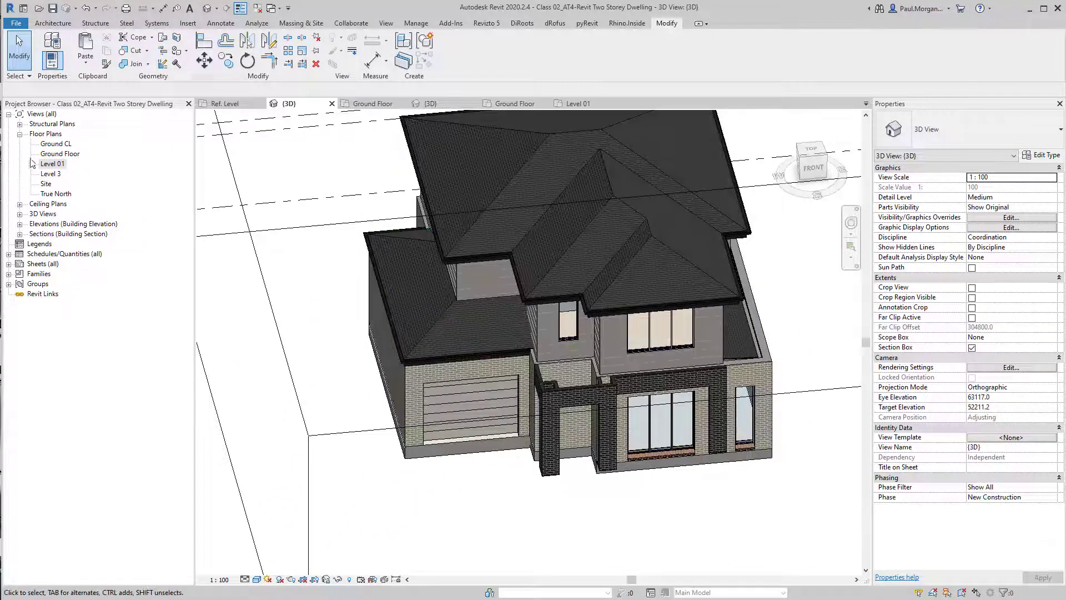
{"action": "double_click", "coordinate": [58, 166]}
{"action": "scroll", "coordinate": [500, 311], "scroll_direction": "up", "scroll_amount": 5}
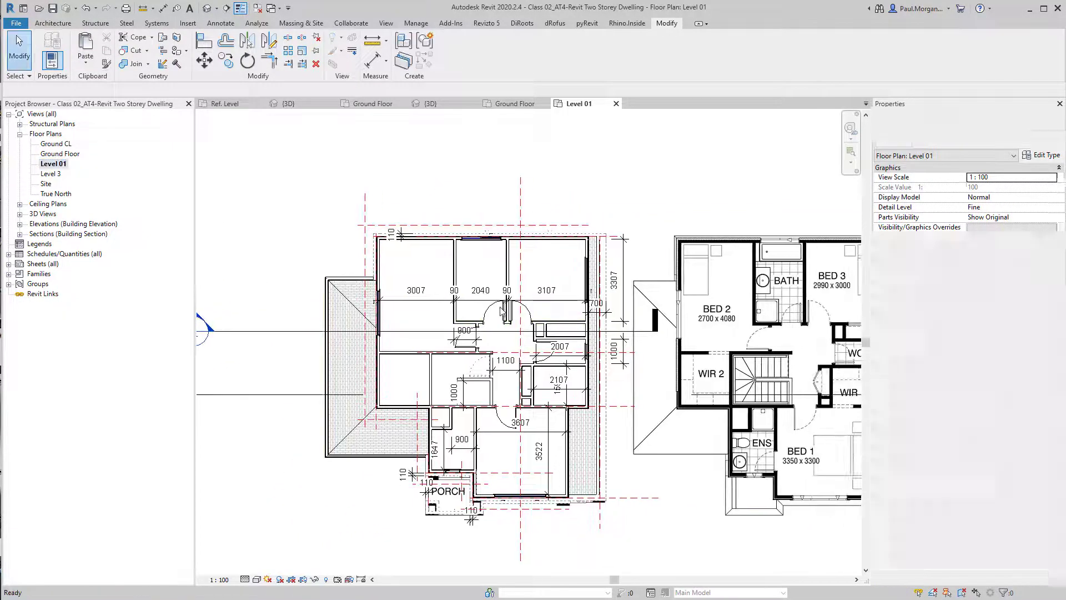
{"action": "middle_click_drag", "start_coordinate": [540, 419], "coordinate": [531, 359]}
{"action": "middle_click_drag", "start_coordinate": [621, 373], "coordinate": [635, 338]}
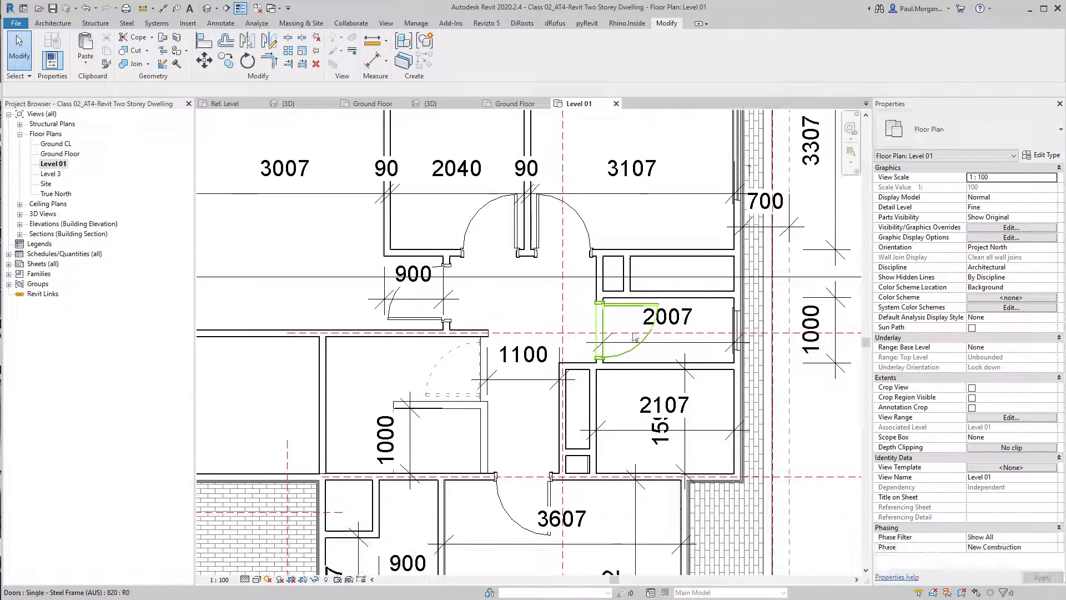
{"action": "middle_click_drag", "start_coordinate": [538, 375], "coordinate": [556, 389]}
{"action": "left_click", "coordinate": [561, 277]}
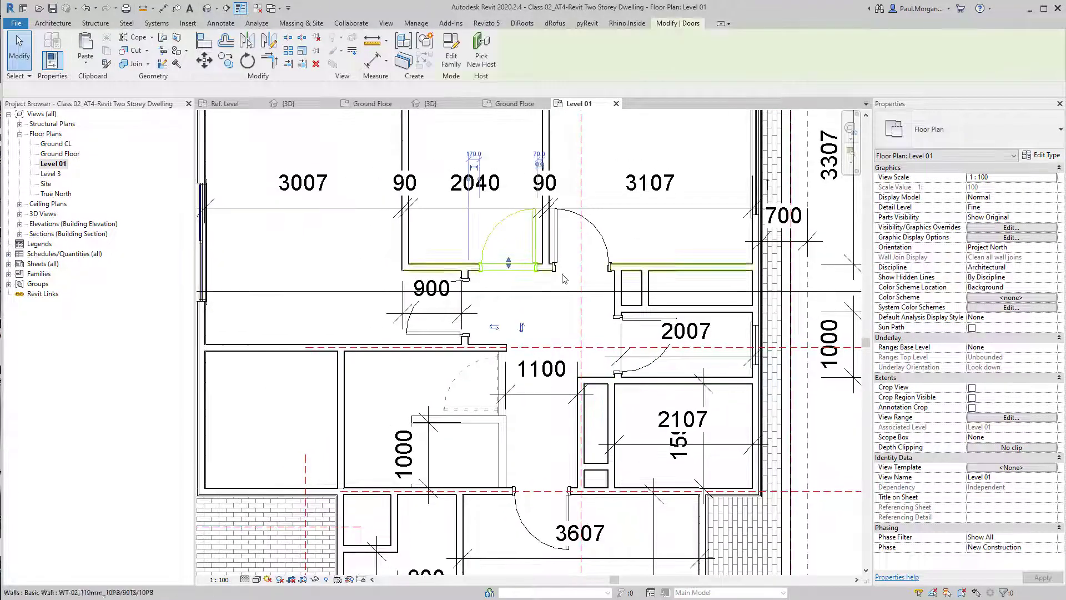
{"action": "left_click", "coordinate": [629, 379]}
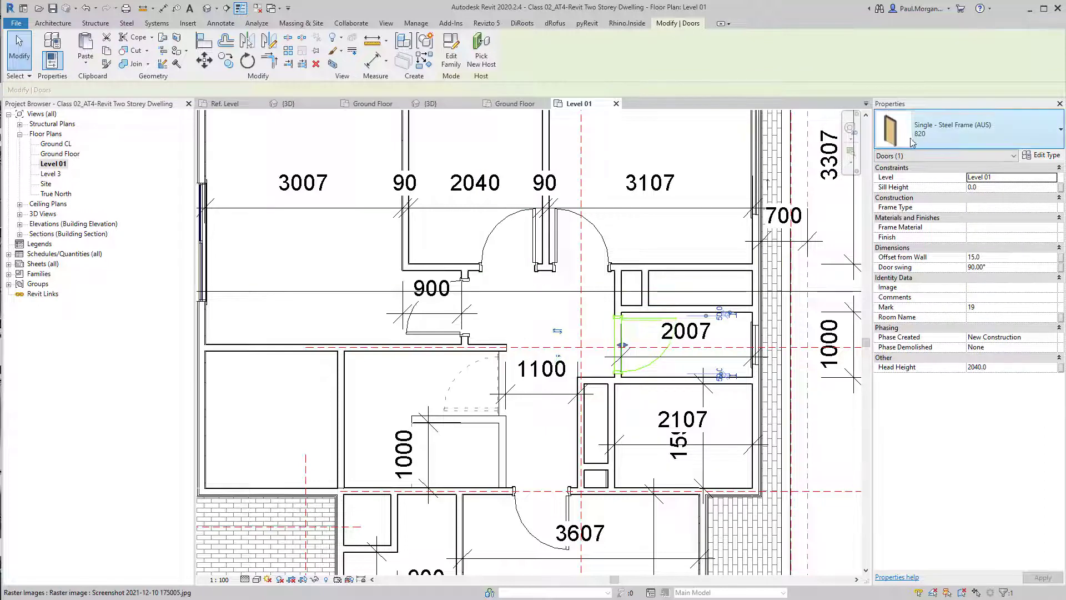
{"action": "left_click", "coordinate": [914, 139]}
{"action": "left_click", "coordinate": [908, 343]}
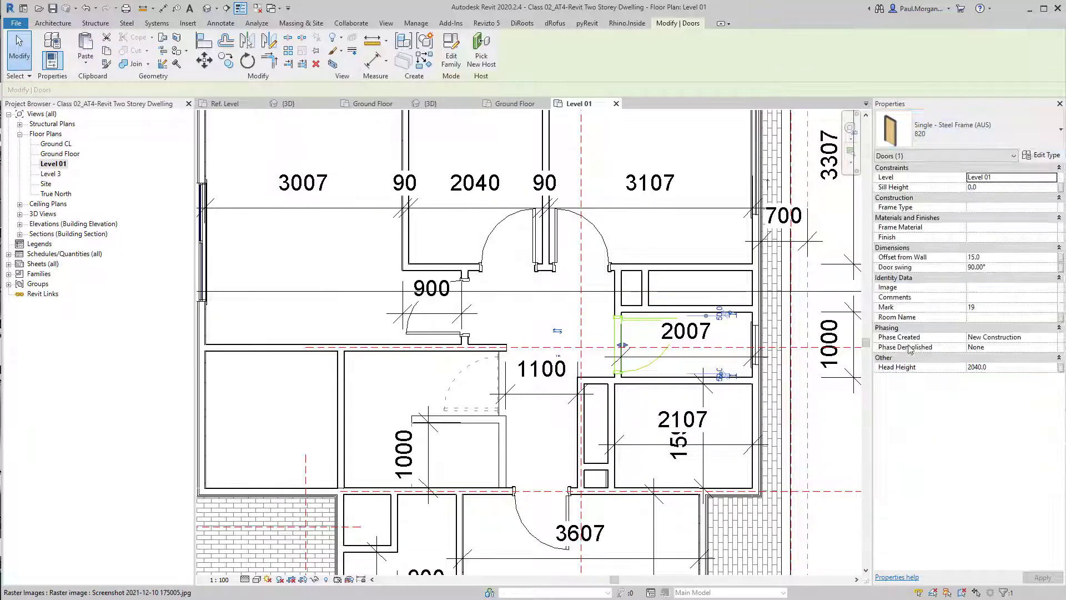
{"action": "left_click", "coordinate": [643, 335]}
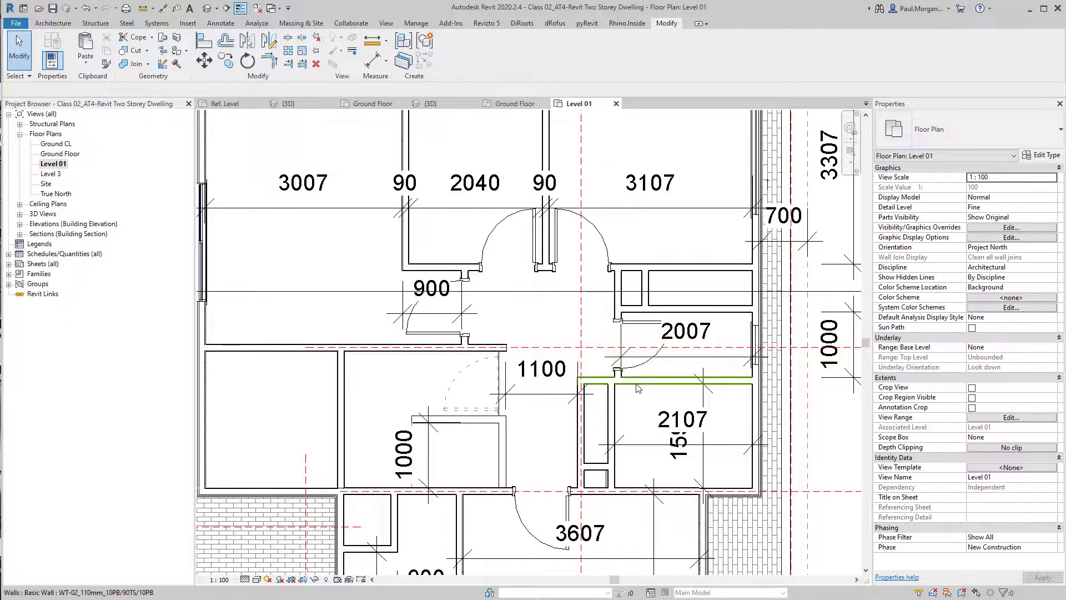
{"action": "scroll", "coordinate": [638, 388], "scroll_direction": "down", "scroll_amount": 2}
{"action": "middle_click_drag", "start_coordinate": [617, 409], "coordinate": [605, 431]}
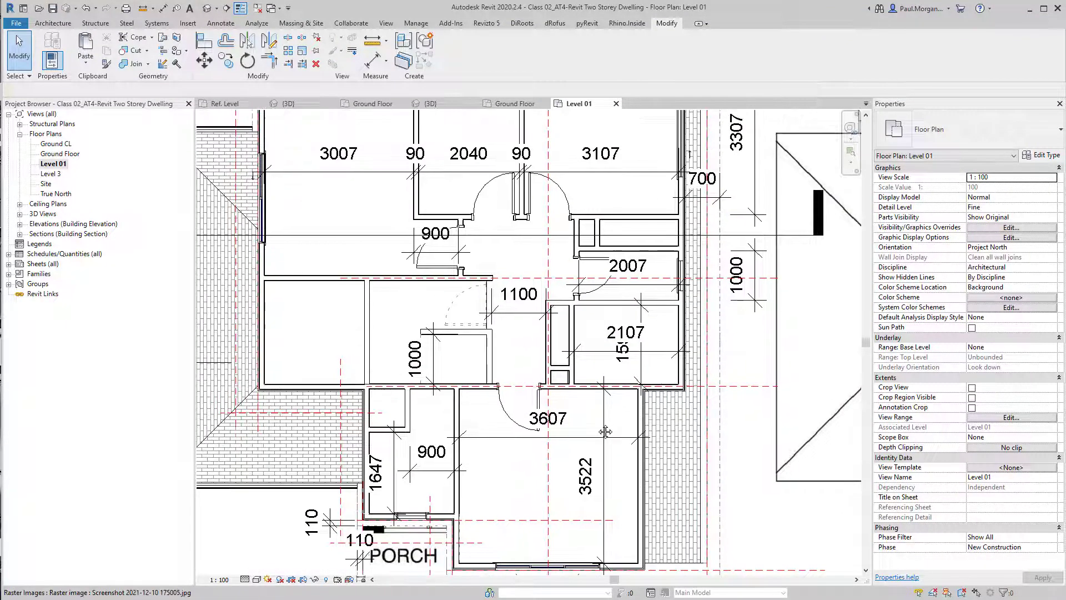
Start the Door tool and load the Door-Opening family from the Structural doors folder
{"action": "key", "text": "d"}
{"action": "key", "text": "r"}
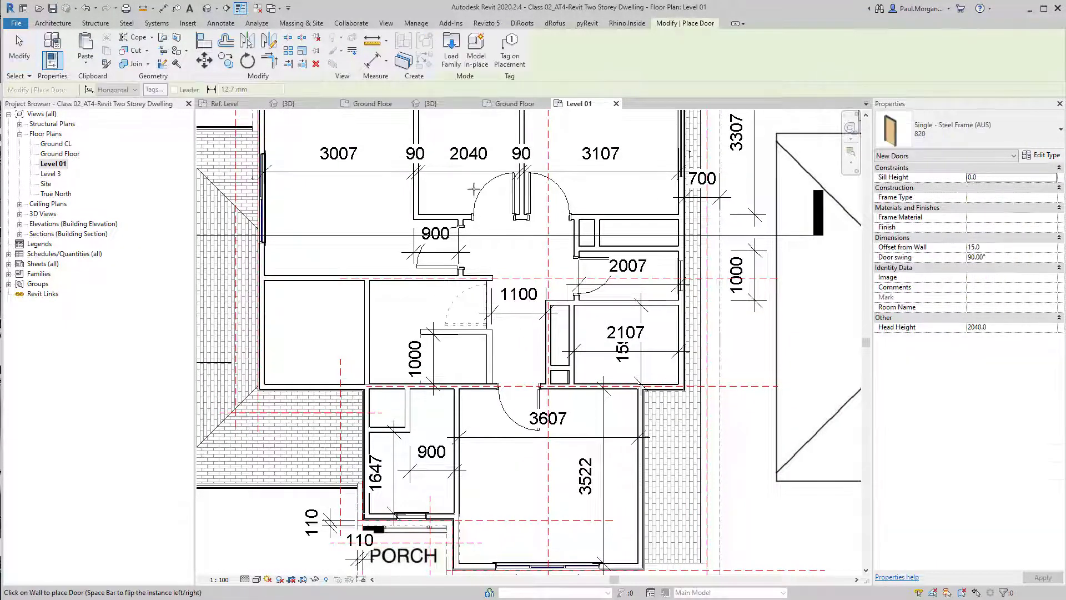
{"action": "left_click", "coordinate": [451, 59]}
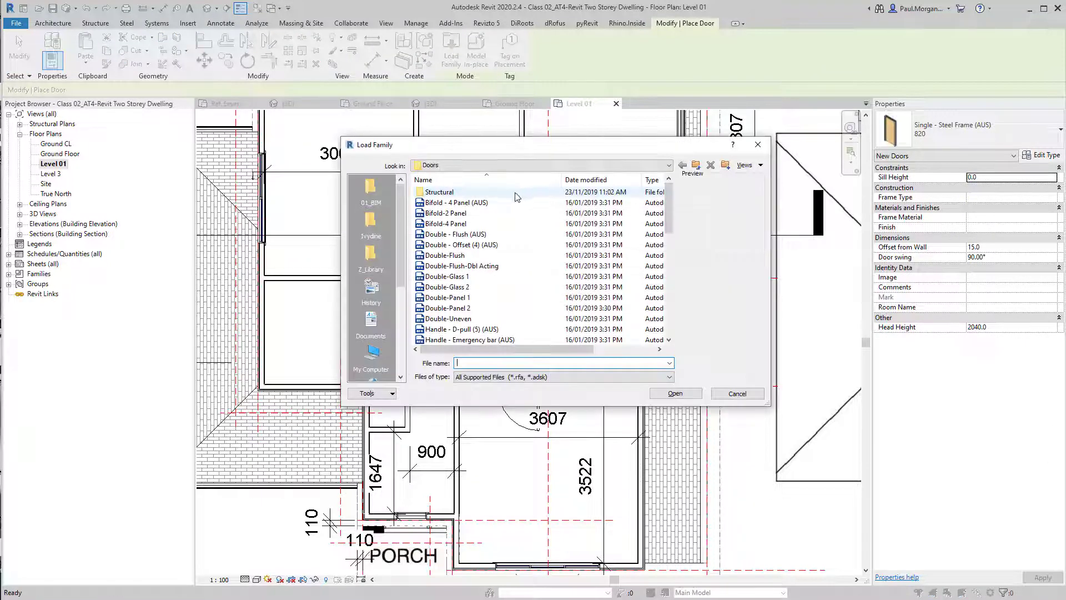
{"action": "double_click", "coordinate": [439, 192]}
{"action": "left_click", "coordinate": [448, 193]}
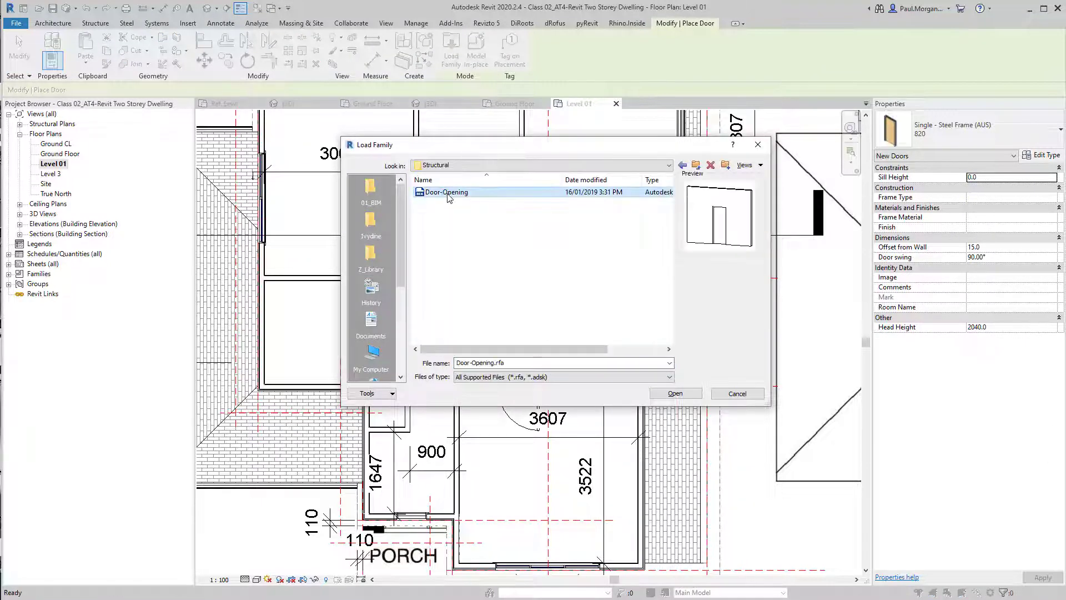
{"action": "left_click", "coordinate": [676, 393]}
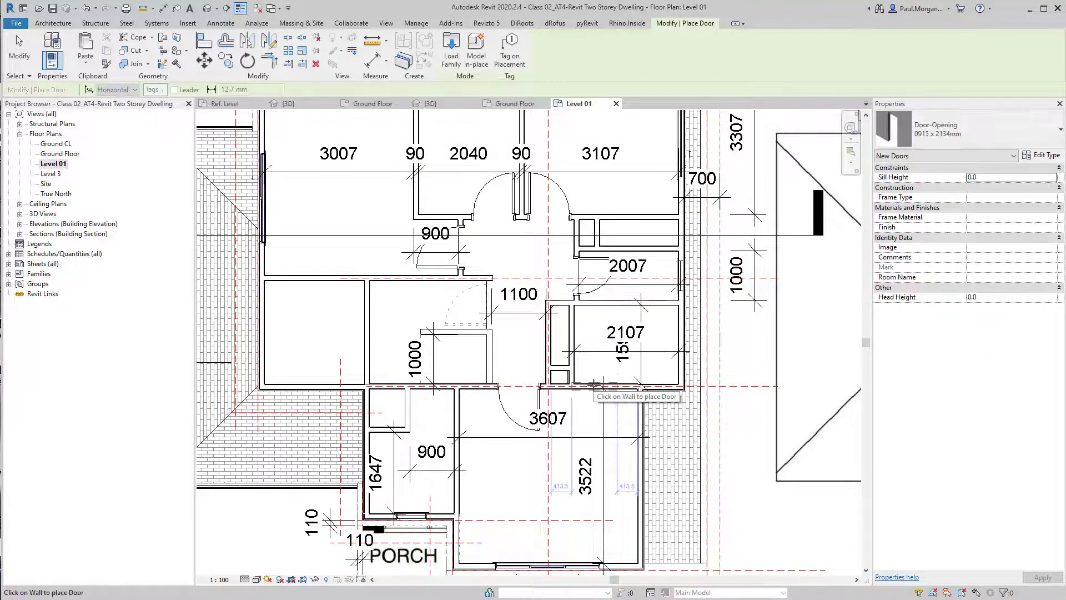
Place Door-Opening openings in the Level 01 interior walls and check them in the 3D view
{"action": "scroll", "coordinate": [595, 388], "scroll_direction": "up", "scroll_amount": 5}
{"action": "scroll", "coordinate": [619, 384], "scroll_direction": "down", "scroll_amount": 2}
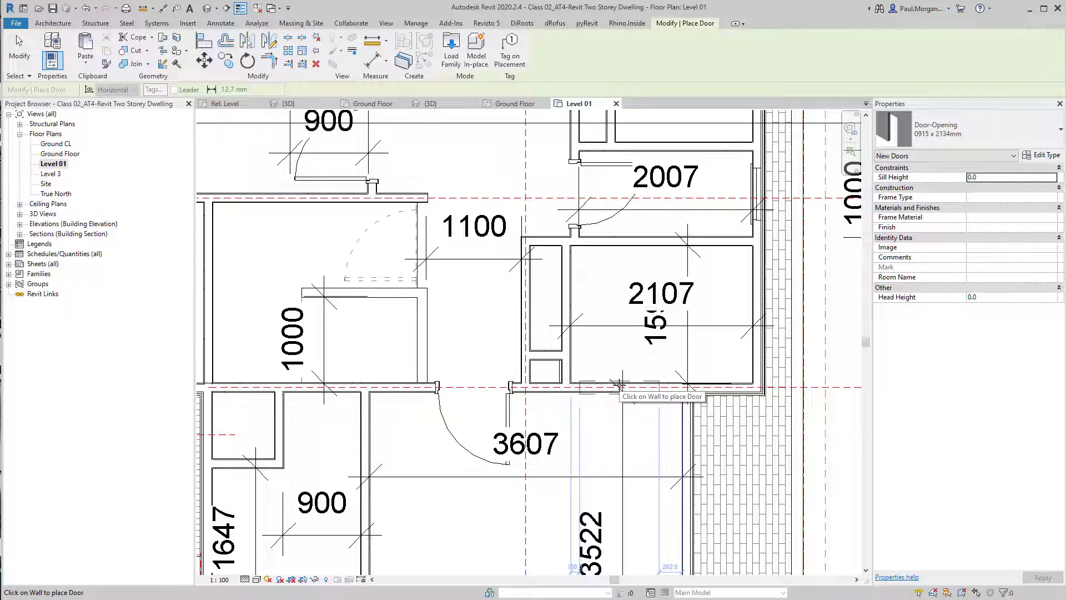
{"action": "left_click", "coordinate": [619, 385]}
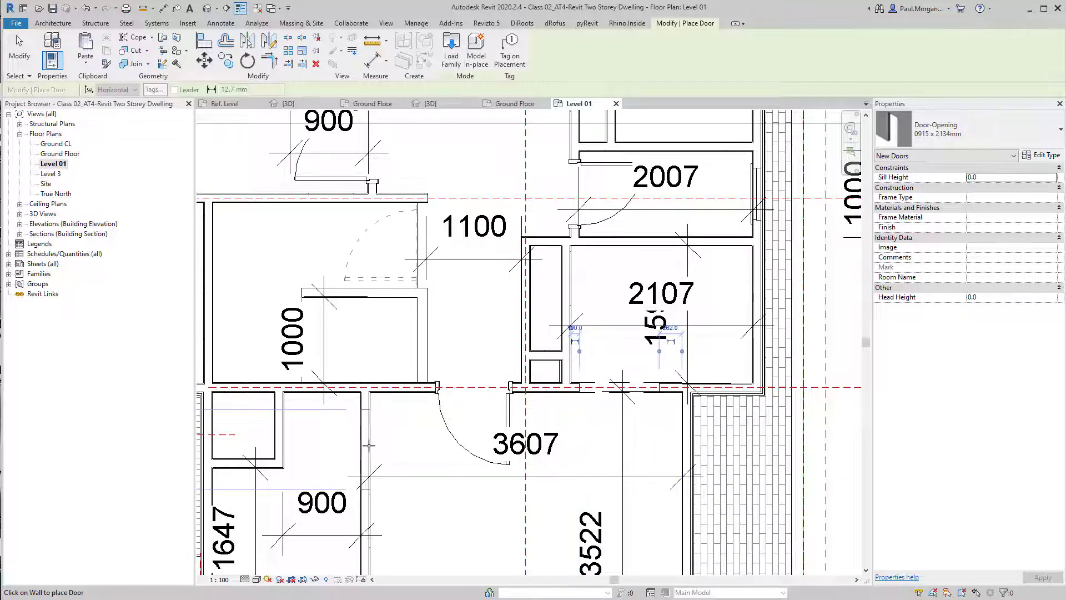
{"action": "left_click", "coordinate": [373, 450]}
{"action": "scroll", "coordinate": [408, 476], "scroll_direction": "down", "scroll_amount": 2}
{"action": "middle_click_drag", "start_coordinate": [480, 486], "coordinate": [659, 500]}
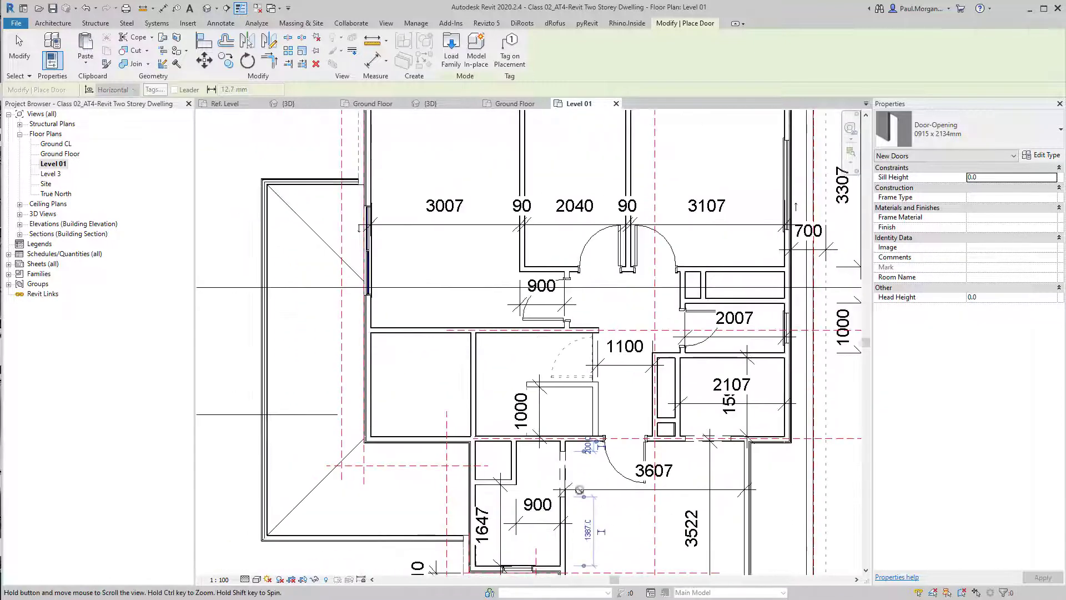
{"action": "left_click", "coordinate": [407, 329]}
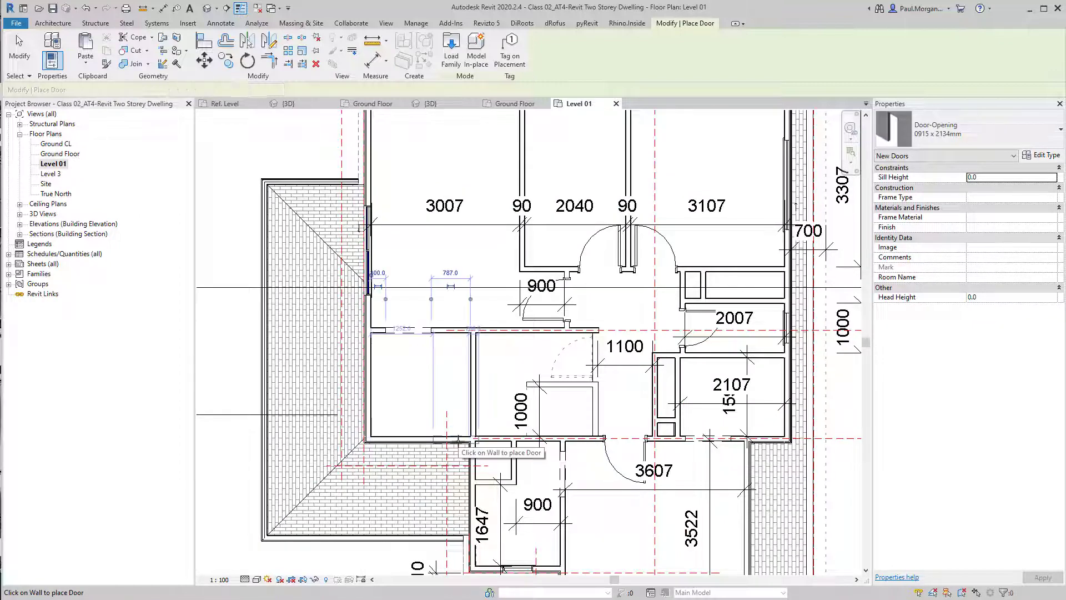
{"action": "key", "text": "Escape"}
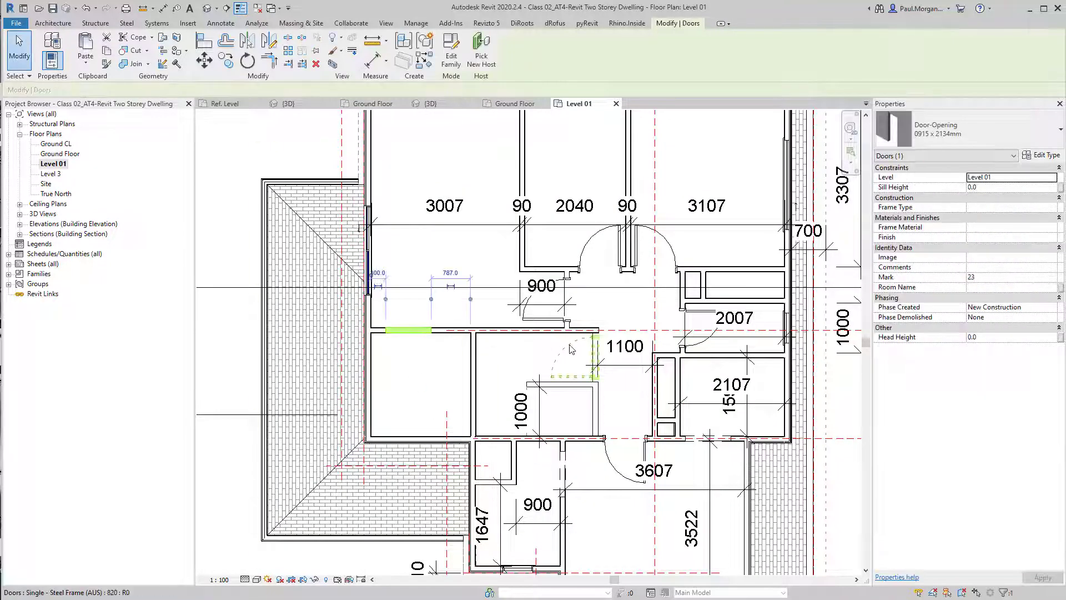
{"action": "key", "text": "Escape"}
{"action": "left_click", "coordinate": [207, 8]}
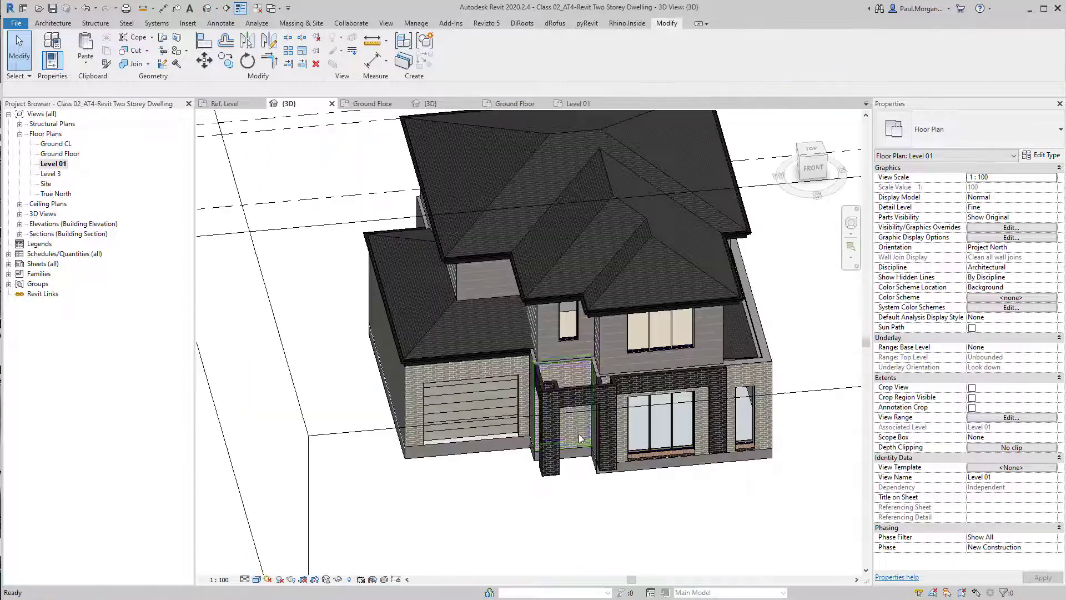
Lower the top of the 3D section box to cut through Level 01 and expose its rooms
{"action": "scroll", "coordinate": [684, 295], "scroll_direction": "down", "scroll_amount": 2}
{"action": "left_click", "coordinate": [622, 262]}
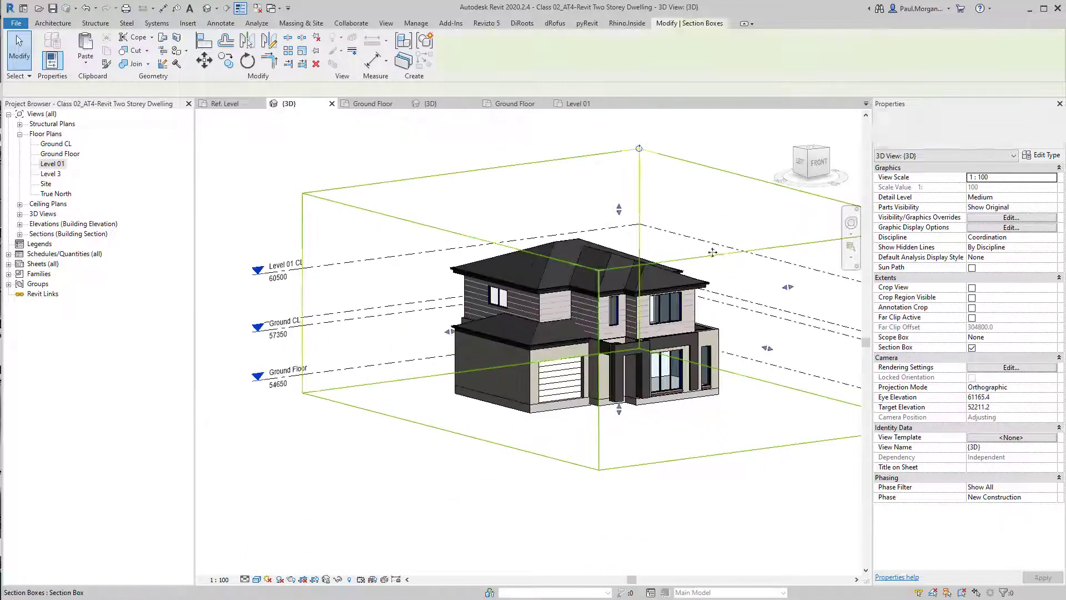
{"action": "left_click_drag", "start_coordinate": [622, 259], "coordinate": [619, 291]}
{"action": "middle_click_drag", "start_coordinate": [613, 315], "coordinate": [605, 347], "text": "shift"}
{"action": "scroll", "coordinate": [645, 295], "scroll_direction": "up", "scroll_amount": 4}
{"action": "scroll", "coordinate": [644, 295], "scroll_direction": "up", "scroll_amount": 5}
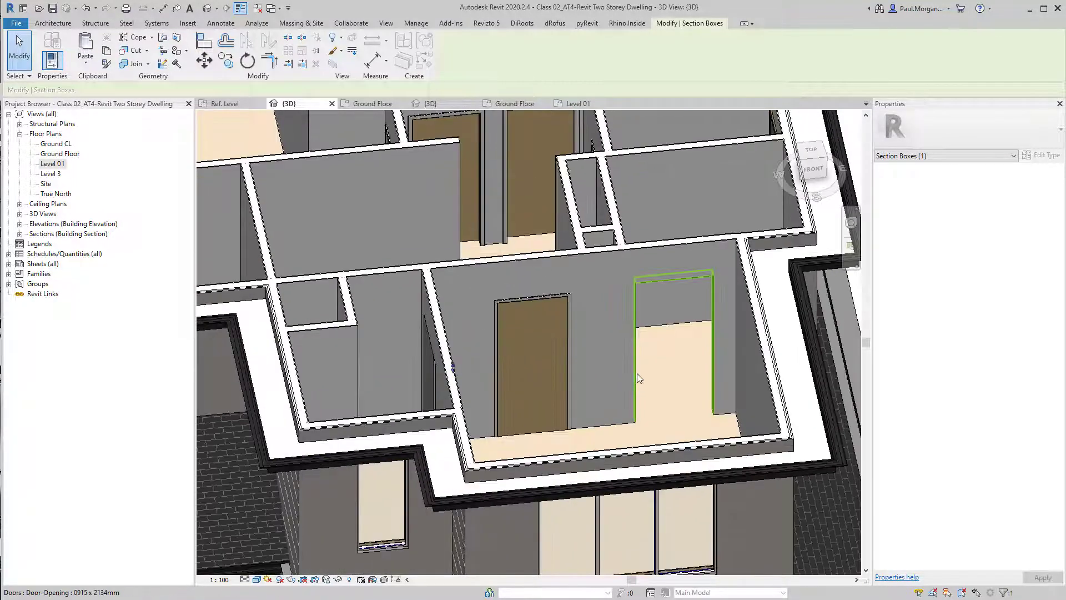
Select a Level 01 door opening and swap it to the Single - Steel Frame (AUS) 820 door type in the Level 01 plan
{"action": "left_click", "coordinate": [638, 373]}
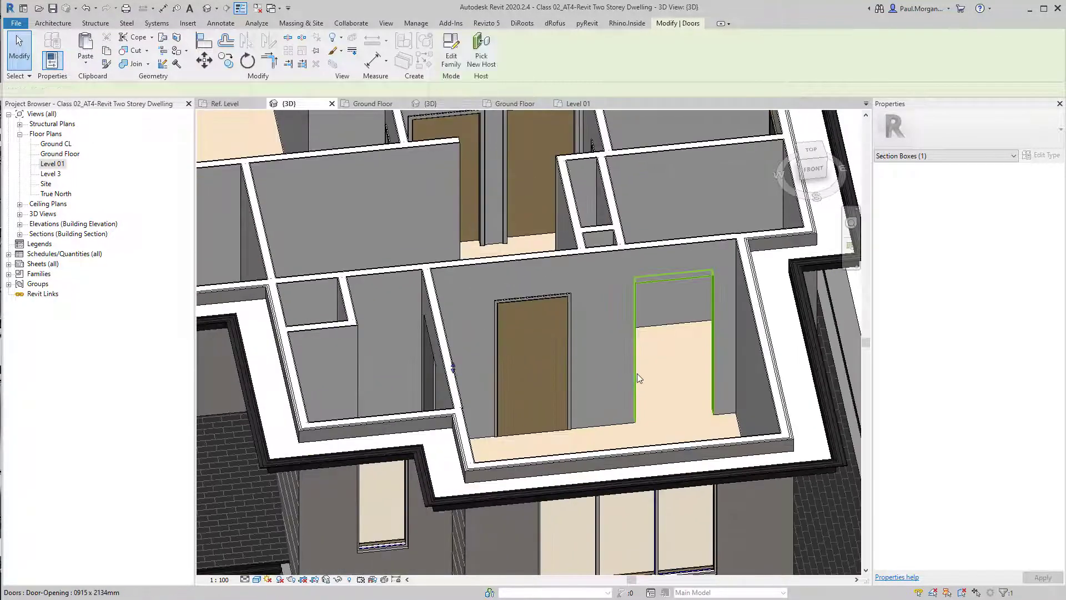
{"action": "middle_click_drag", "start_coordinate": [637, 373], "coordinate": [599, 405]}
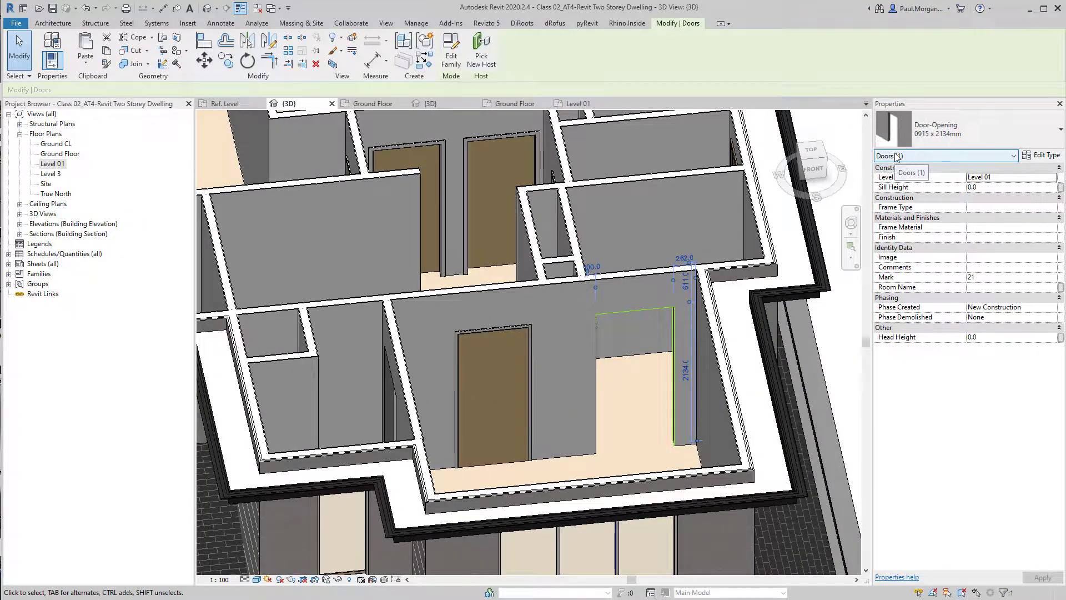
{"action": "middle_click_drag", "start_coordinate": [632, 368], "coordinate": [539, 417], "text": "shift"}
{"action": "middle_click_drag", "start_coordinate": [533, 375], "coordinate": [598, 388], "text": "shift"}
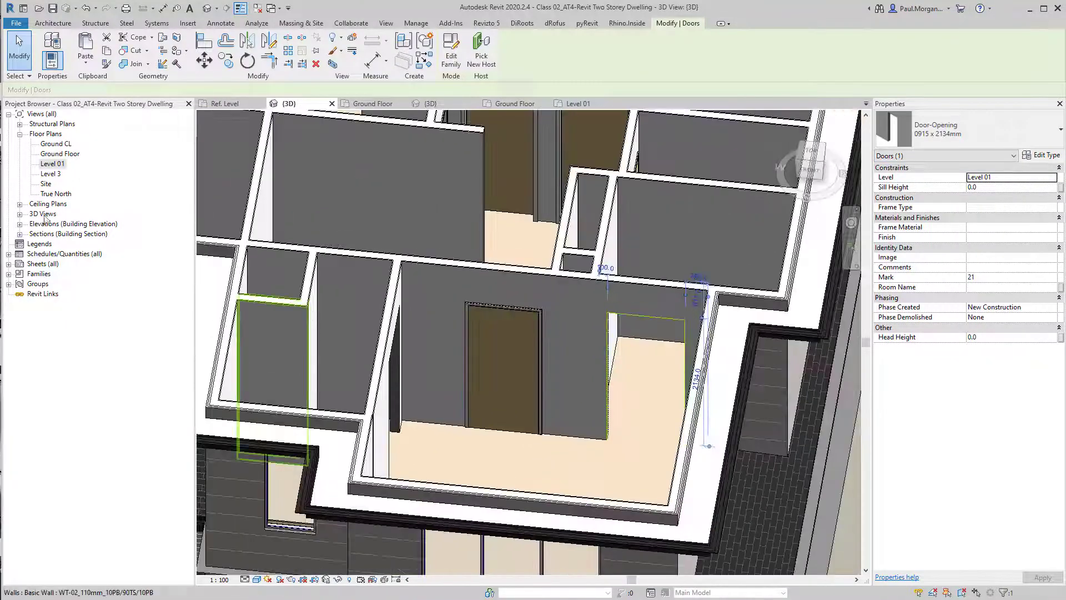
{"action": "double_click", "coordinate": [47, 165]}
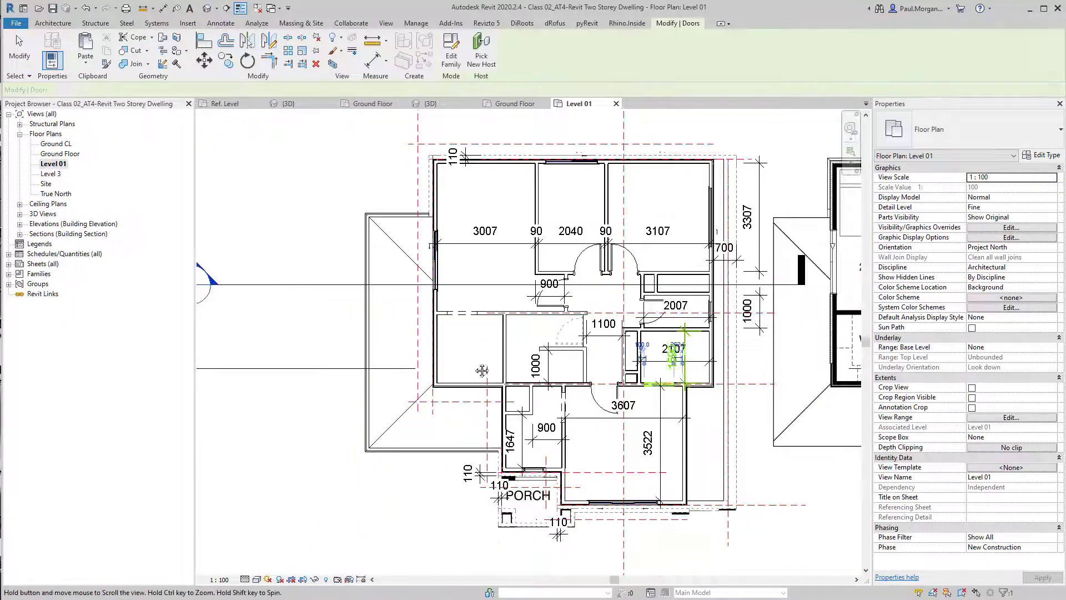
{"action": "key", "text": "ctrl"}
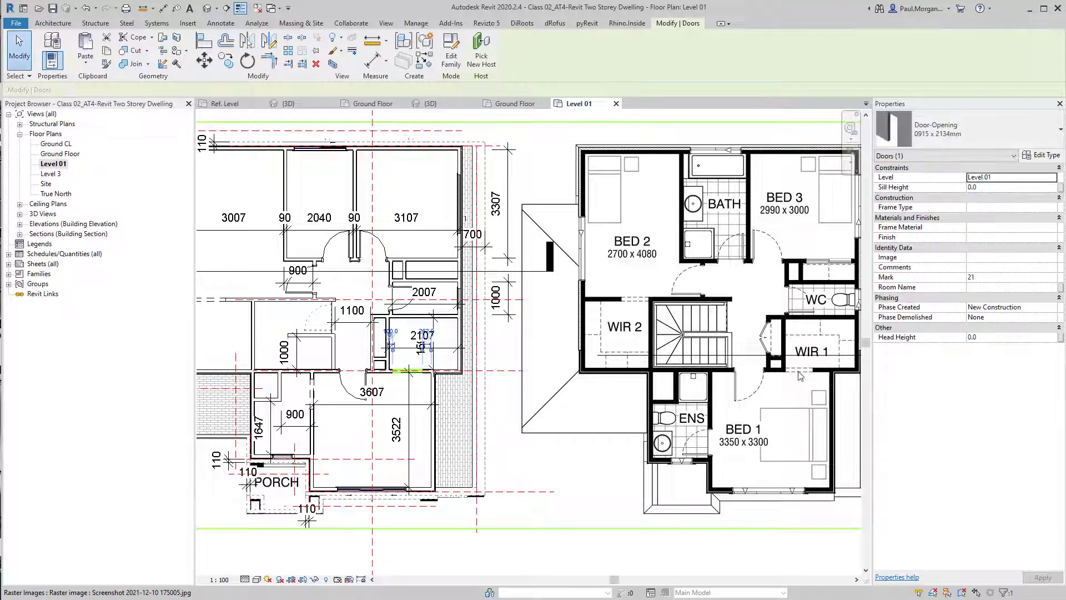
{"action": "key", "text": "ctrl"}
{"action": "key", "text": "ctrl"}
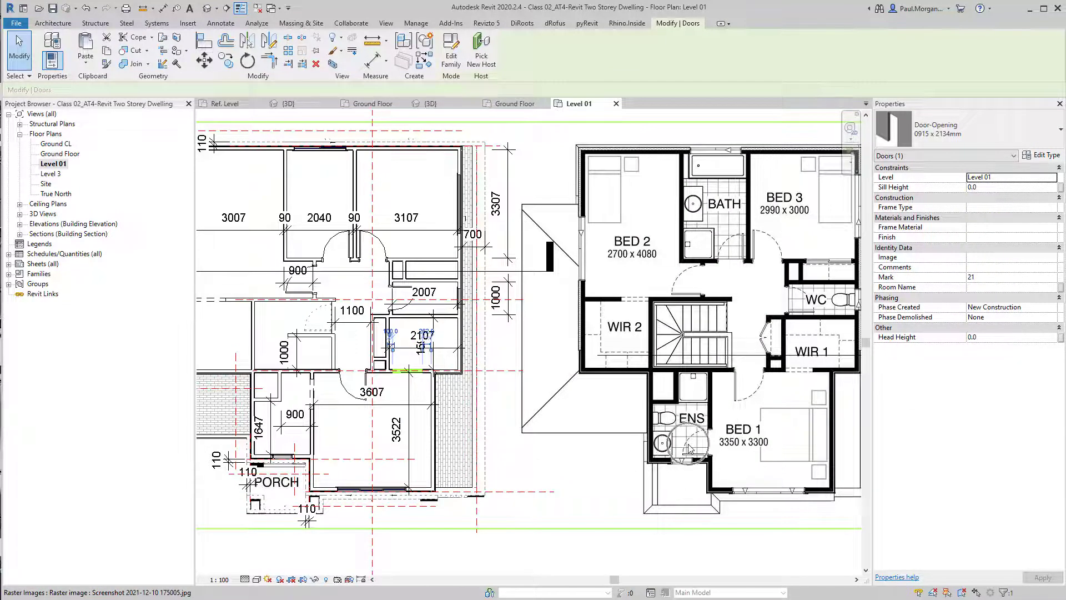
{"action": "scroll", "coordinate": [358, 443], "scroll_direction": "up", "scroll_amount": 5}
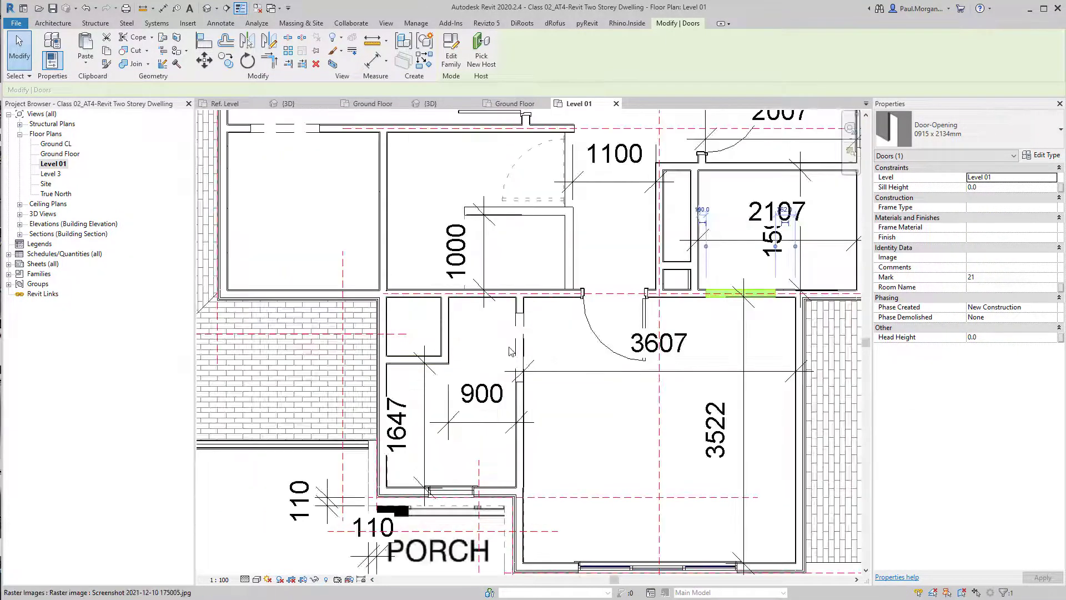
{"action": "left_click", "coordinate": [943, 129]}
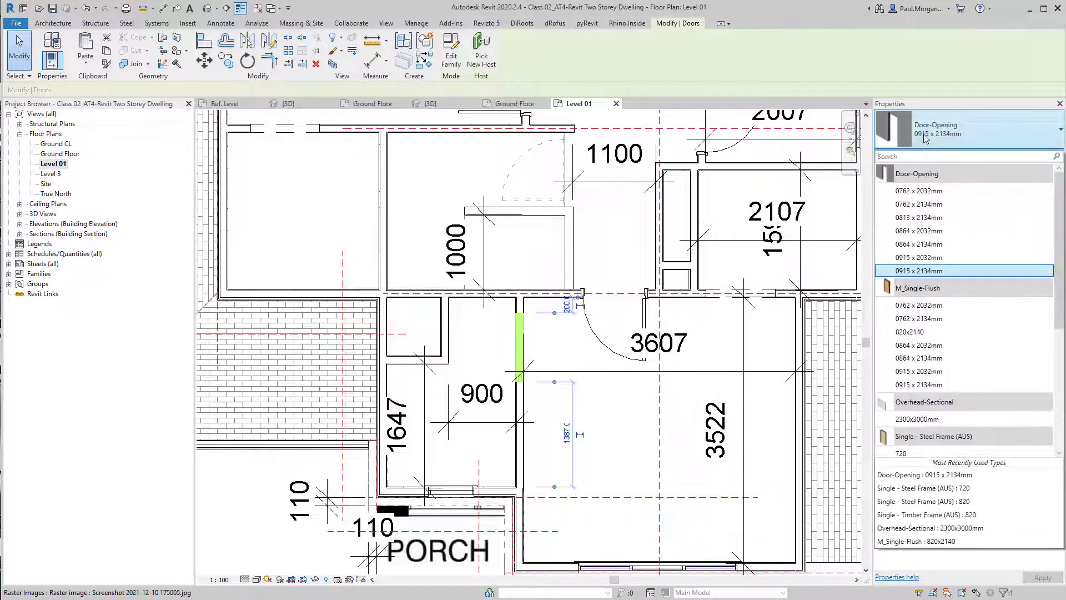
{"action": "scroll", "coordinate": [908, 436], "scroll_direction": "down", "scroll_amount": 2}
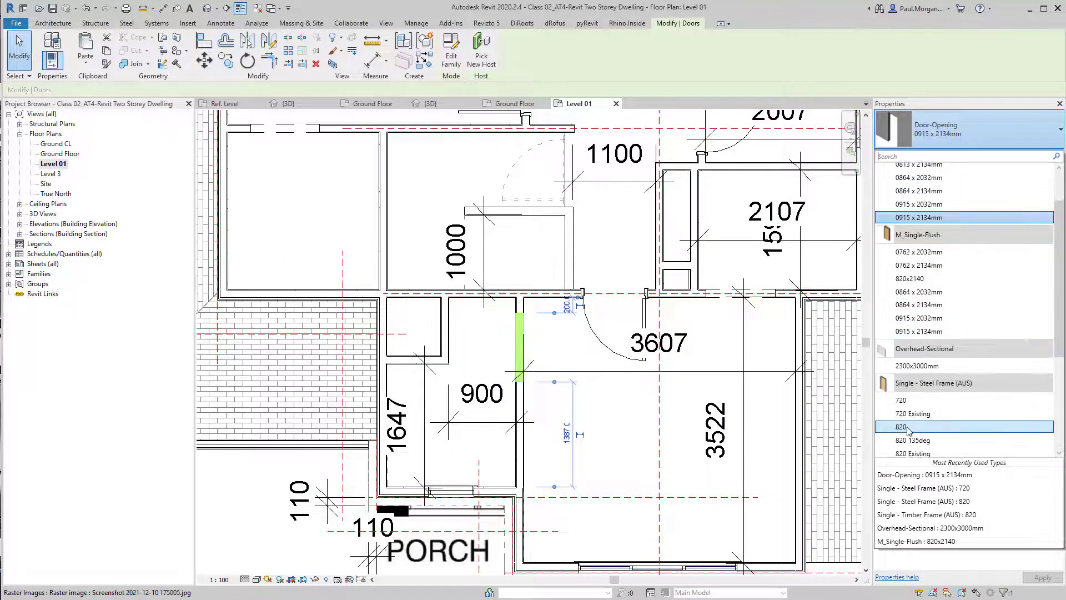
{"action": "left_click", "coordinate": [901, 428]}
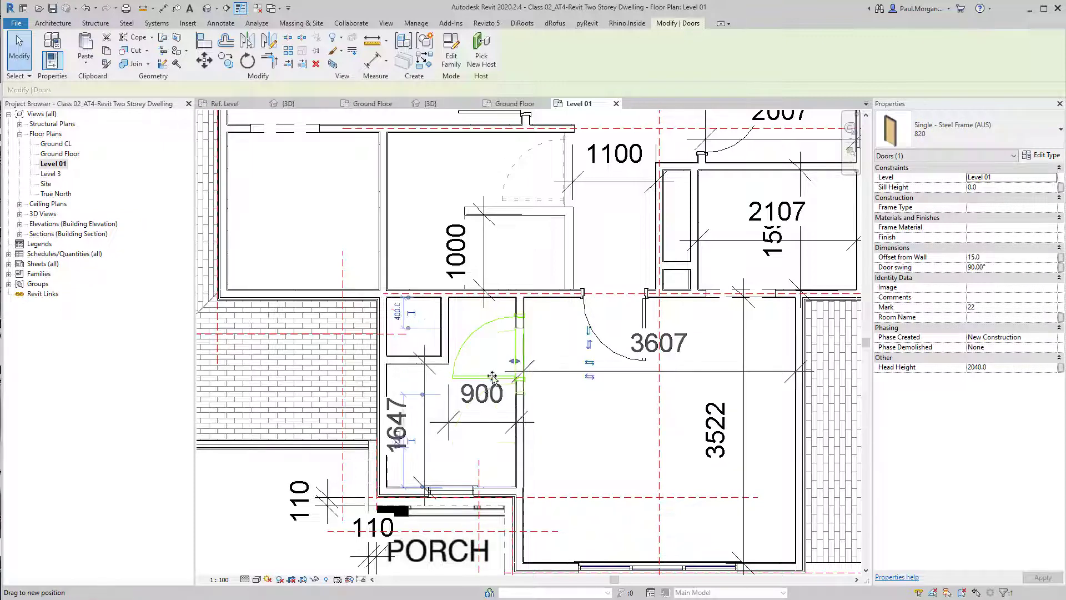
Slide the new steel-frame door further down along its wall
{"action": "left_click_drag", "start_coordinate": [492, 376], "coordinate": [487, 418]}
{"action": "left_click", "coordinate": [566, 473]}
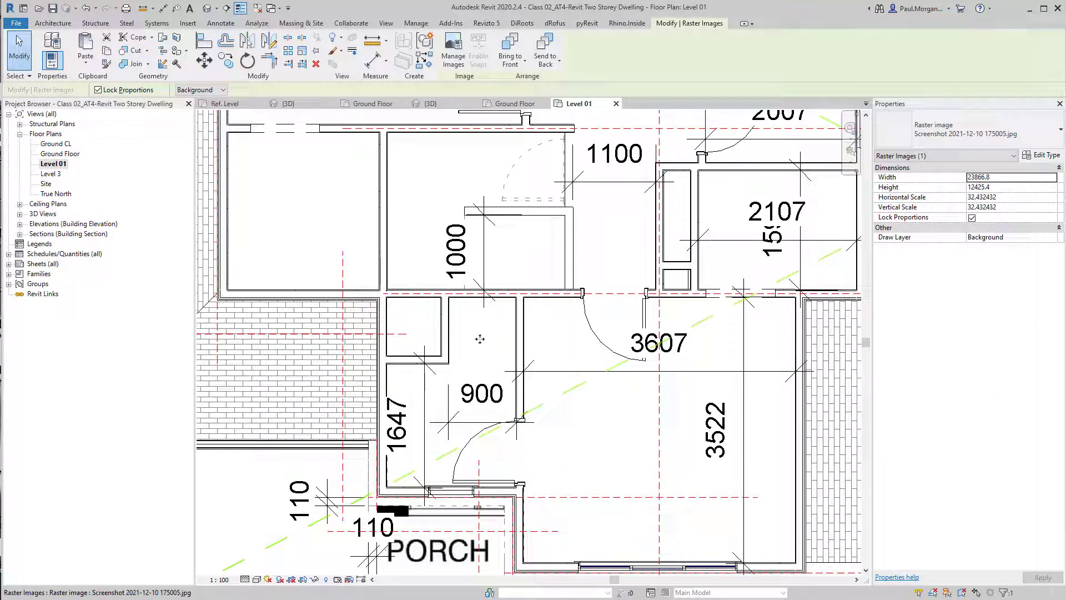
{"action": "key", "text": "Escape"}
{"action": "scroll", "coordinate": [552, 381], "scroll_direction": "down", "scroll_amount": 5}
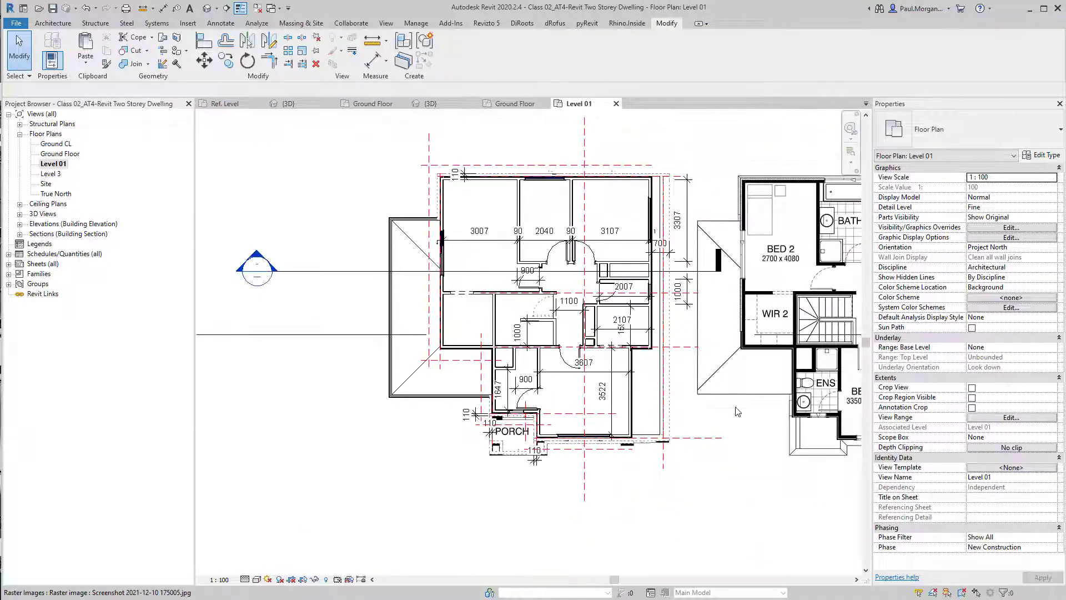
{"action": "scroll", "coordinate": [766, 377], "scroll_direction": "up", "scroll_amount": 3}
{"action": "middle_click_drag", "start_coordinate": [767, 378], "coordinate": [331, 405]}
{"action": "middle_click_drag", "start_coordinate": [310, 261], "coordinate": [346, 437]}
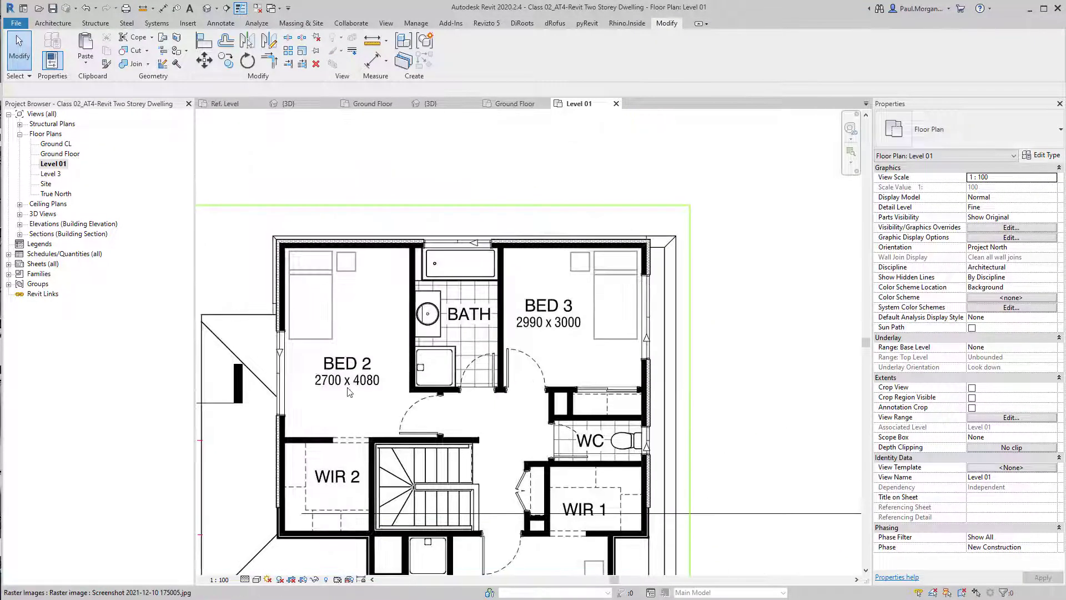
{"action": "scroll", "coordinate": [347, 437], "scroll_direction": "down", "scroll_amount": 4}
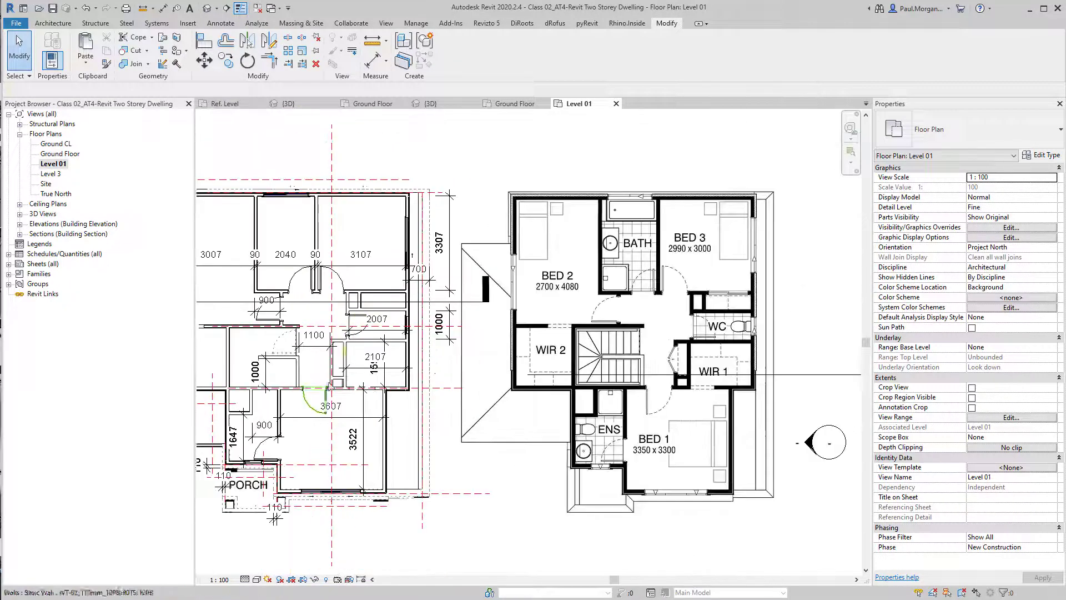
{"action": "scroll", "coordinate": [405, 373], "scroll_direction": "up", "scroll_amount": 6}
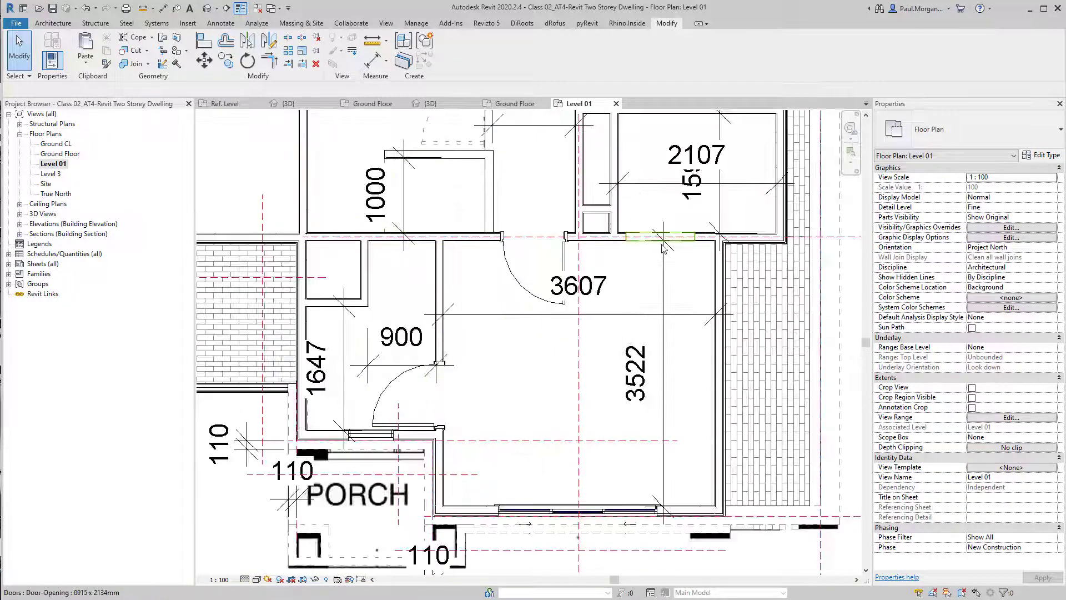
{"action": "left_click", "coordinate": [662, 248]}
{"action": "scroll", "coordinate": [677, 211], "scroll_direction": "up", "scroll_amount": 4}
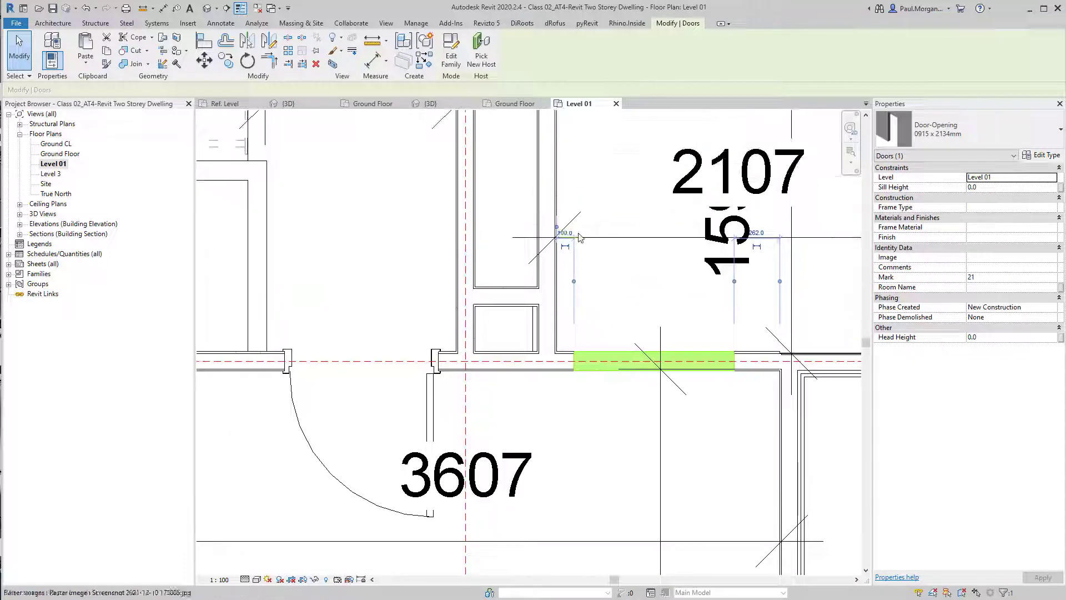
{"action": "left_click", "coordinate": [625, 183]}
{"action": "key", "text": "Return"}
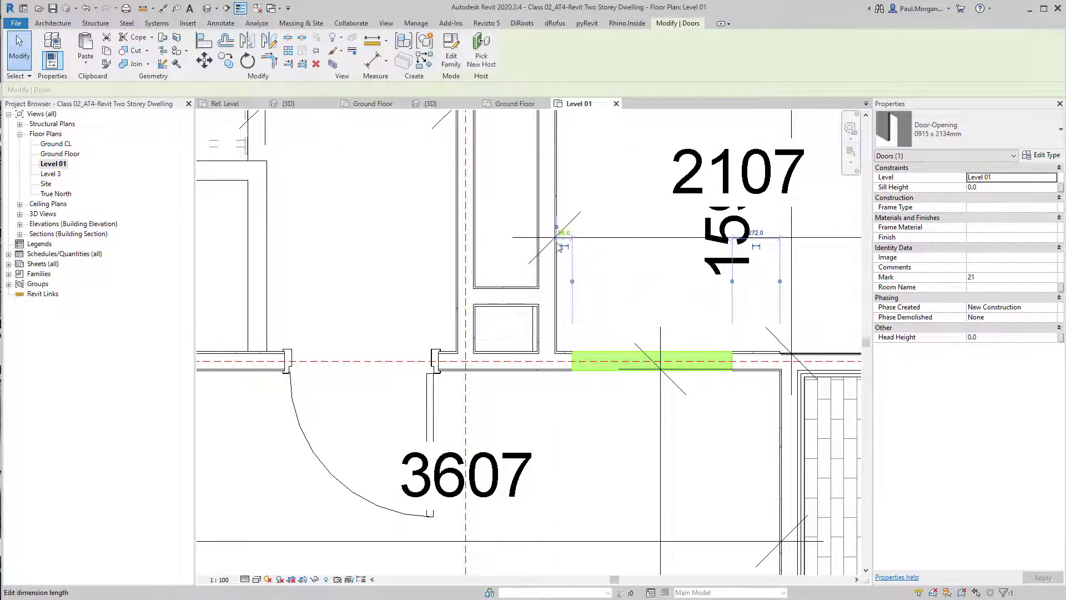
Set the door opening's offset from the adjacent corner wall to 90 mm
{"action": "scroll", "coordinate": [555, 288], "scroll_direction": "down", "scroll_amount": 1}
{"action": "middle_click_drag", "start_coordinate": [336, 363], "coordinate": [486, 528]}
{"action": "middle_click_drag", "start_coordinate": [233, 356], "coordinate": [546, 433]}
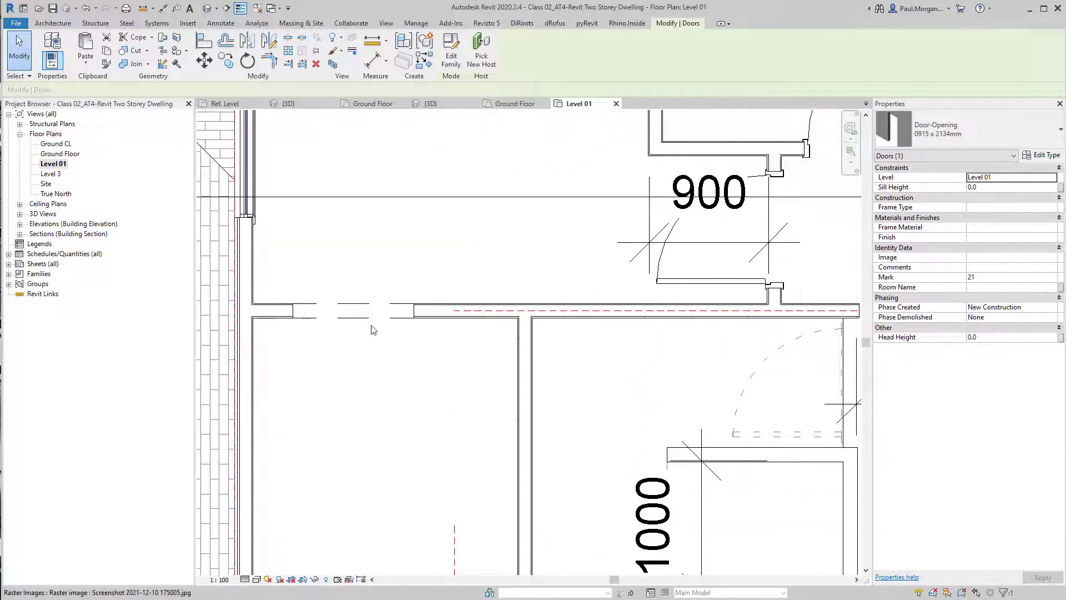
{"action": "left_click", "coordinate": [354, 311]}
{"action": "left_click", "coordinate": [272, 248]}
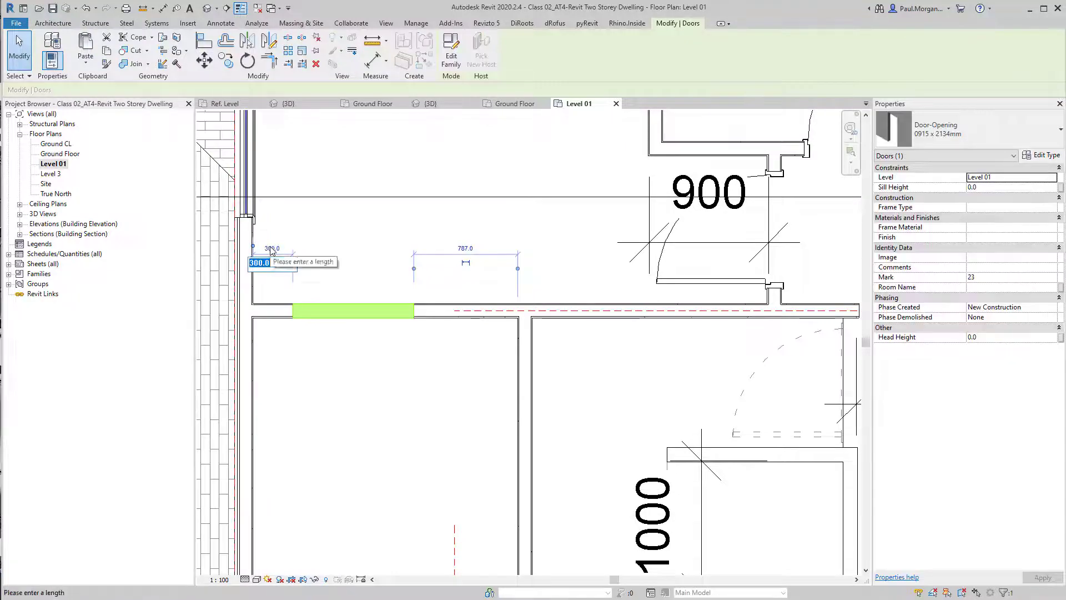
{"action": "type", "text": "90"}
{"action": "key", "text": "Return"}
{"action": "key", "text": "Escape"}
Align the door opening's edge with the face of the wall below it
{"action": "scroll", "coordinate": [622, 396], "scroll_direction": "down", "scroll_amount": 5}
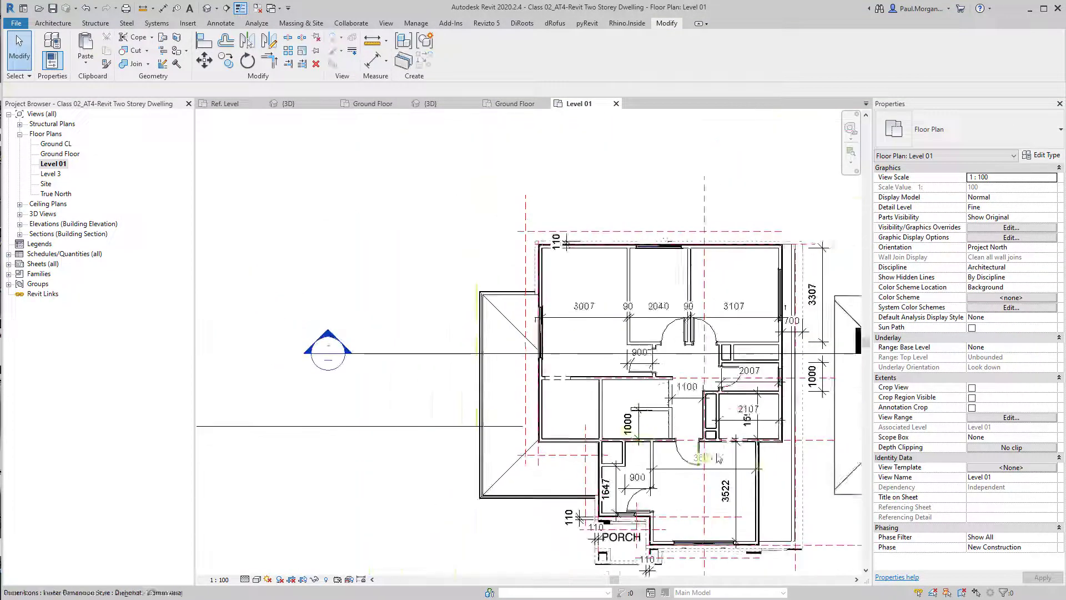
{"action": "middle_click_drag", "start_coordinate": [715, 455], "coordinate": [278, 379]}
{"action": "middle_click_drag", "start_coordinate": [311, 335], "coordinate": [802, 337]}
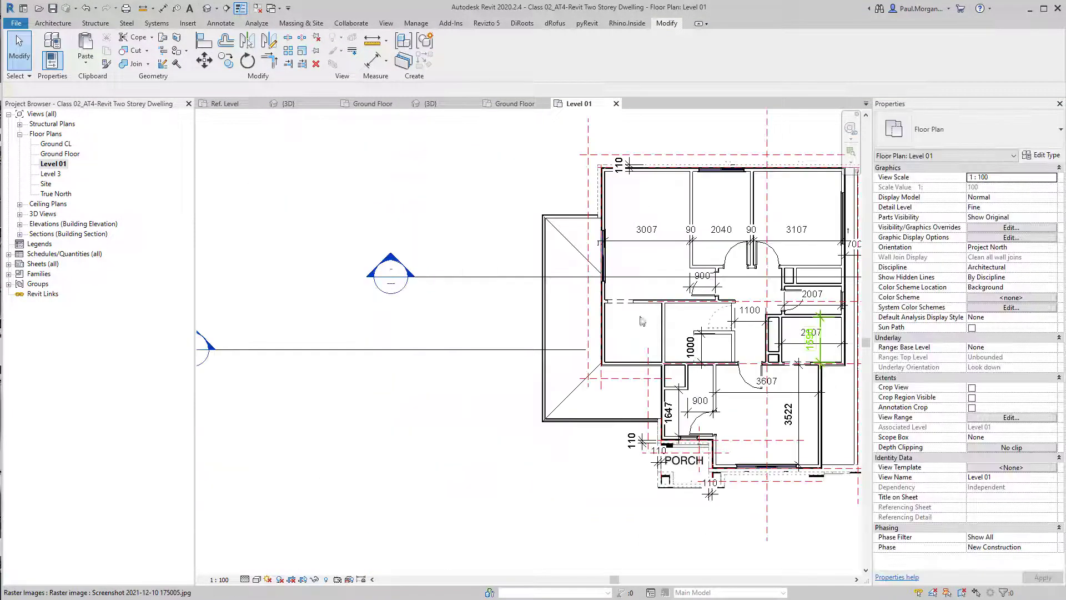
{"action": "scroll", "coordinate": [692, 305], "scroll_direction": "up", "scroll_amount": 5}
{"action": "middle_click_drag", "start_coordinate": [501, 360], "coordinate": [464, 368]}
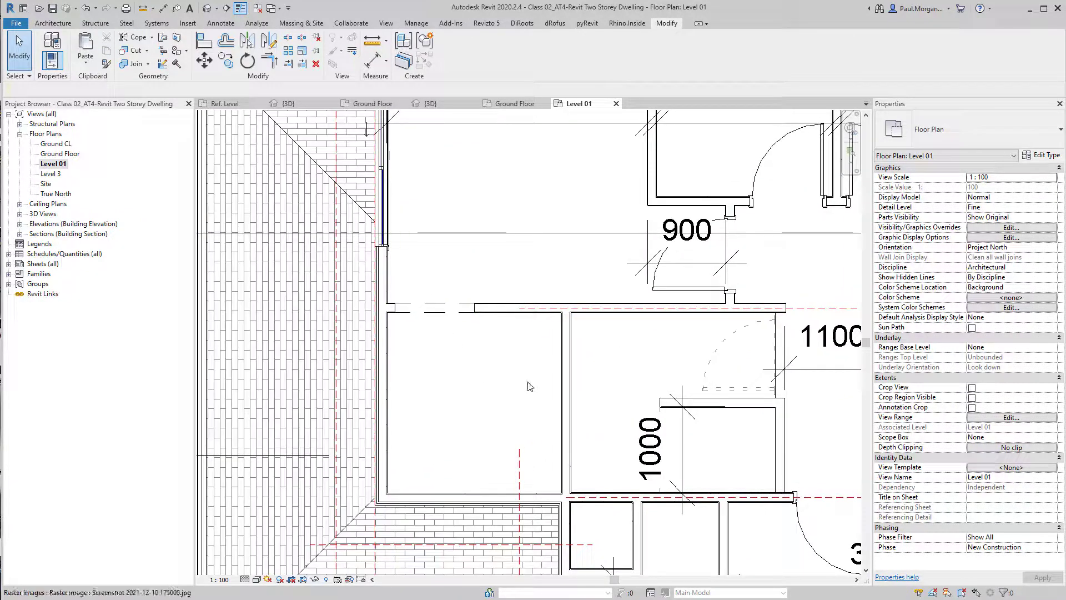
{"action": "key", "text": "a"}
{"action": "key", "text": "l"}
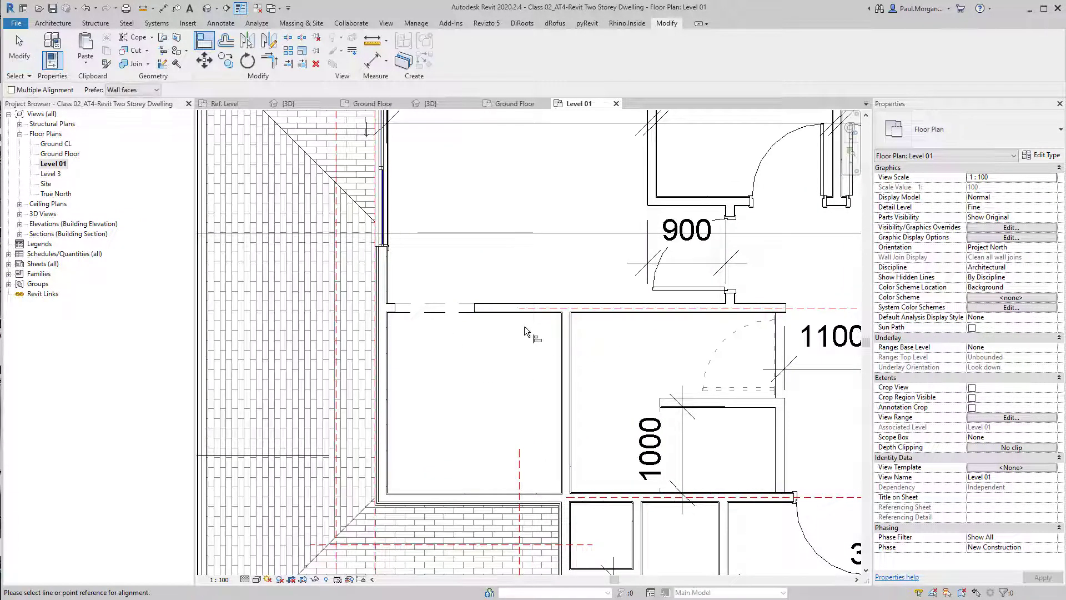
{"action": "left_click", "coordinate": [562, 320]}
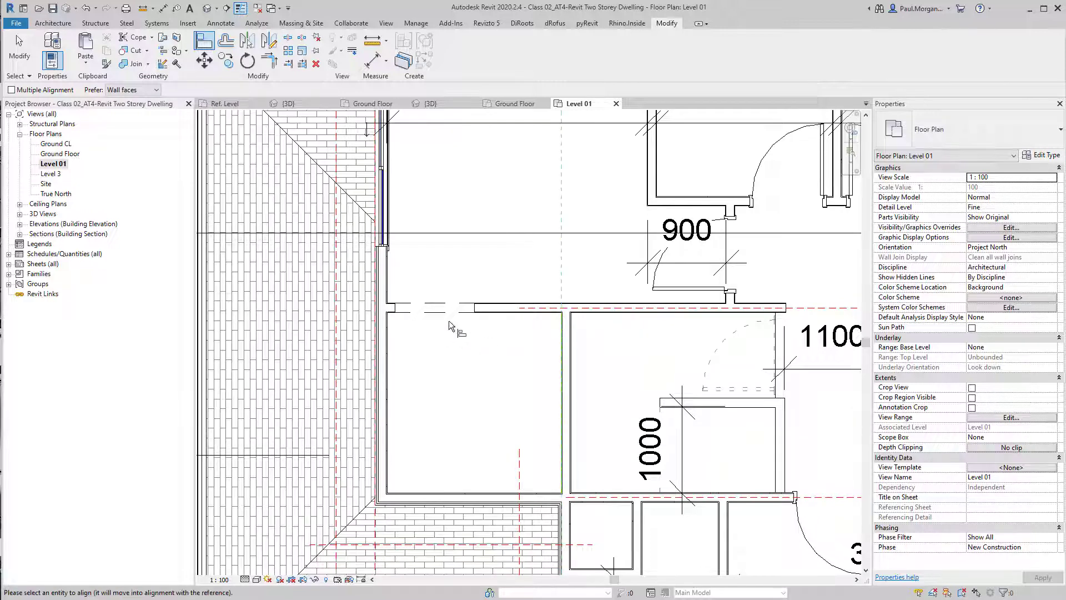
{"action": "left_click", "coordinate": [472, 307]}
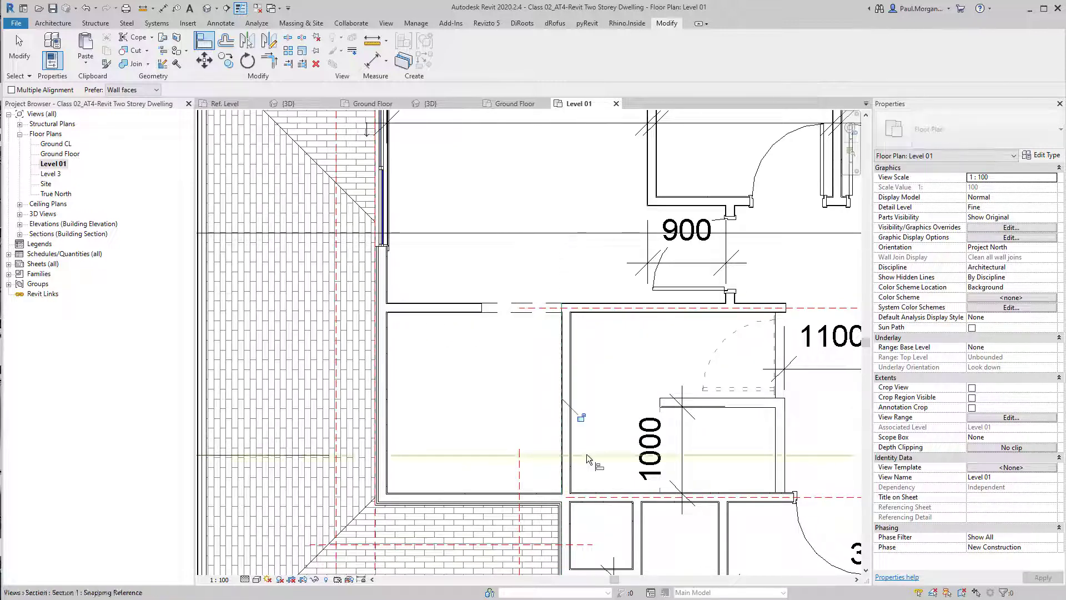
{"action": "scroll", "coordinate": [555, 307], "scroll_direction": "up", "scroll_amount": 5}
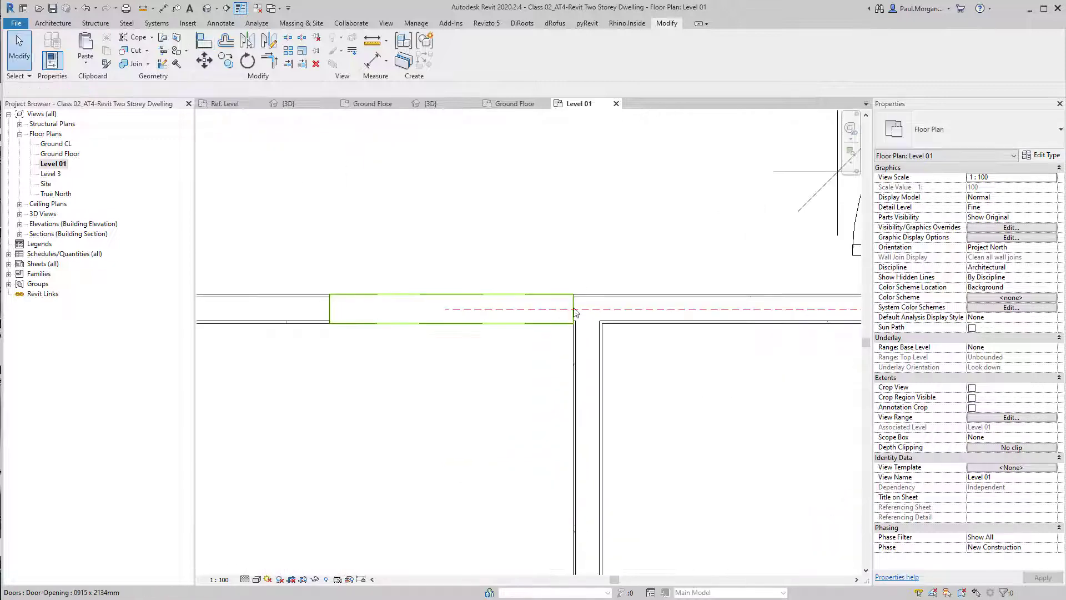
{"action": "scroll", "coordinate": [575, 314], "scroll_direction": "down", "scroll_amount": 6}
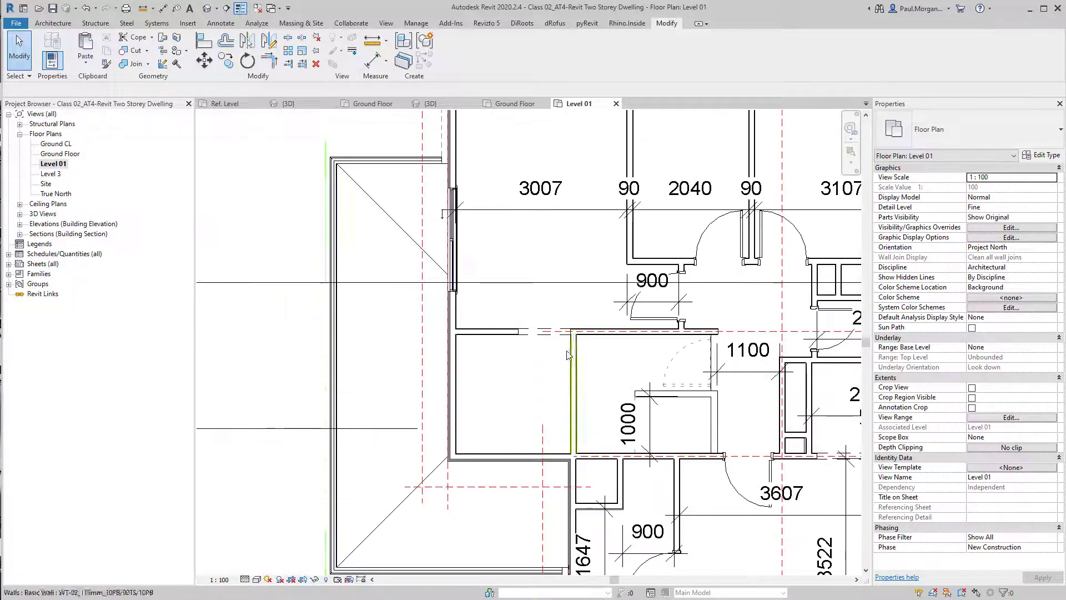
{"action": "scroll", "coordinate": [423, 498], "scroll_direction": "down", "scroll_amount": 3}
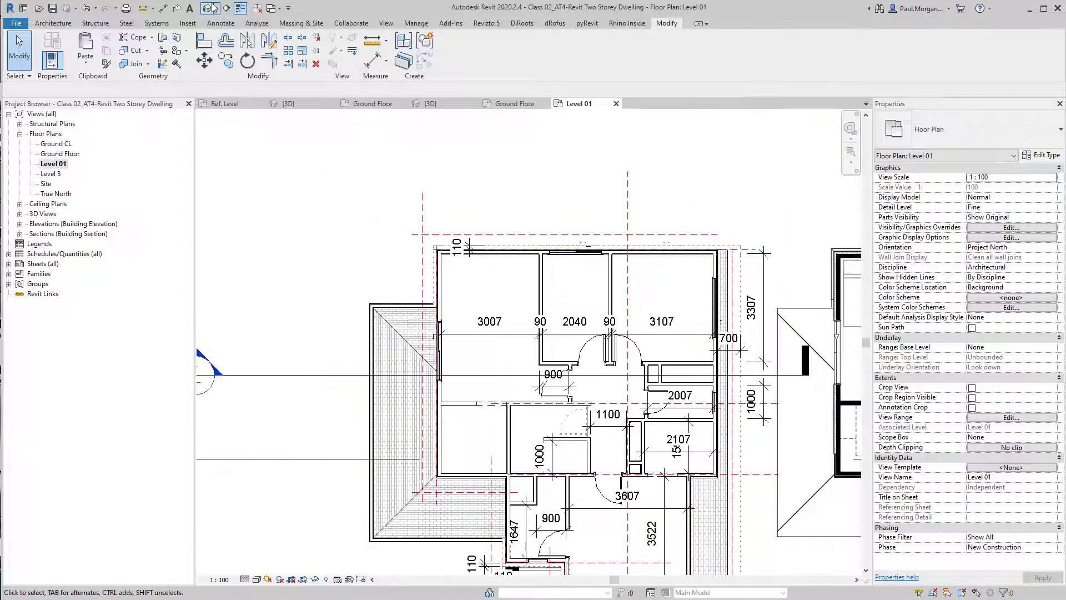
Inspect the Level 01 openings and steel-frame door in the 3D view
{"action": "left_click", "coordinate": [213, 8]}
{"action": "middle_click_drag", "start_coordinate": [428, 238], "coordinate": [486, 444], "text": "shift"}
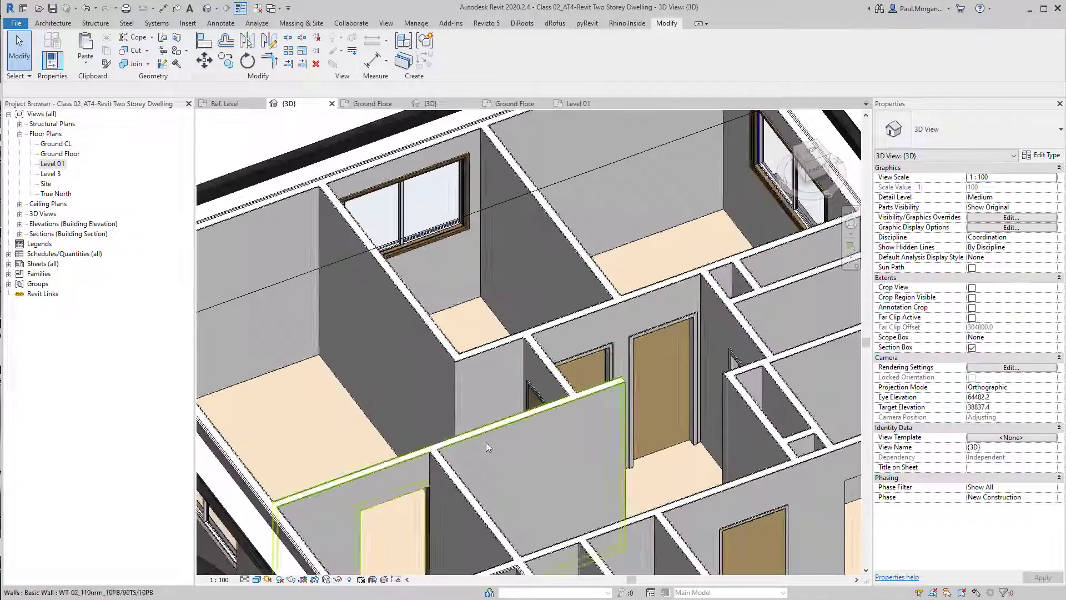
{"action": "middle_click_drag", "start_coordinate": [483, 540], "coordinate": [544, 484]}
{"action": "left_click", "coordinate": [537, 360]}
{"action": "scroll", "coordinate": [544, 478], "scroll_direction": "down", "scroll_amount": 3}
{"action": "key", "text": "Escape"}
{"action": "middle_click_drag", "start_coordinate": [622, 411], "coordinate": [601, 326], "text": "shift"}
{"action": "middle_click_drag", "start_coordinate": [601, 326], "coordinate": [598, 309], "text": "shift"}
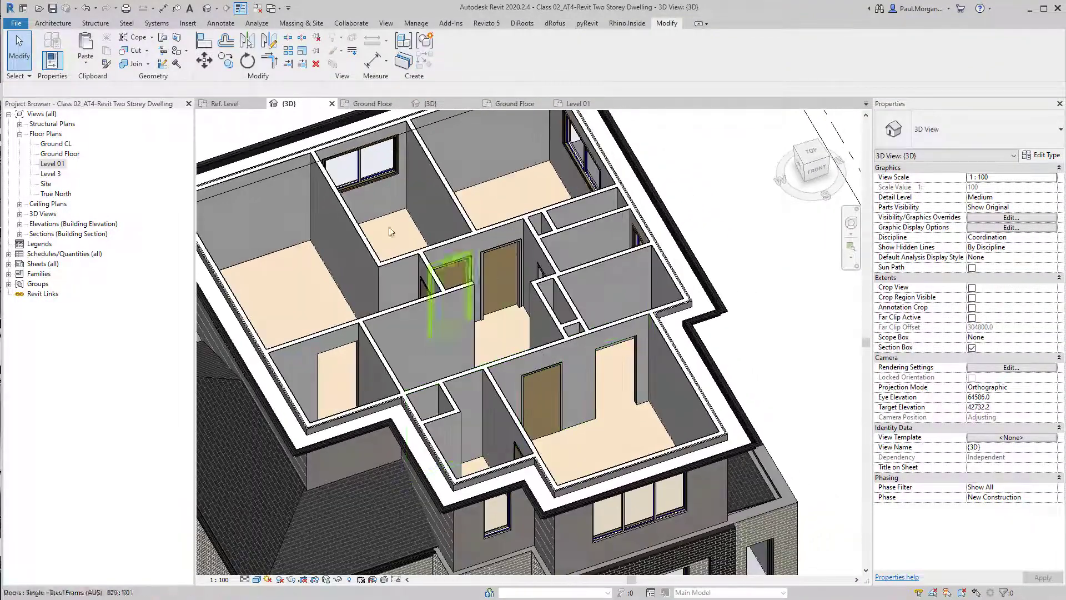
Start placing a door and browse the door families in the library folder, previewing several before cancelling the load
{"action": "key", "text": "d"}
{"action": "key", "text": "r"}
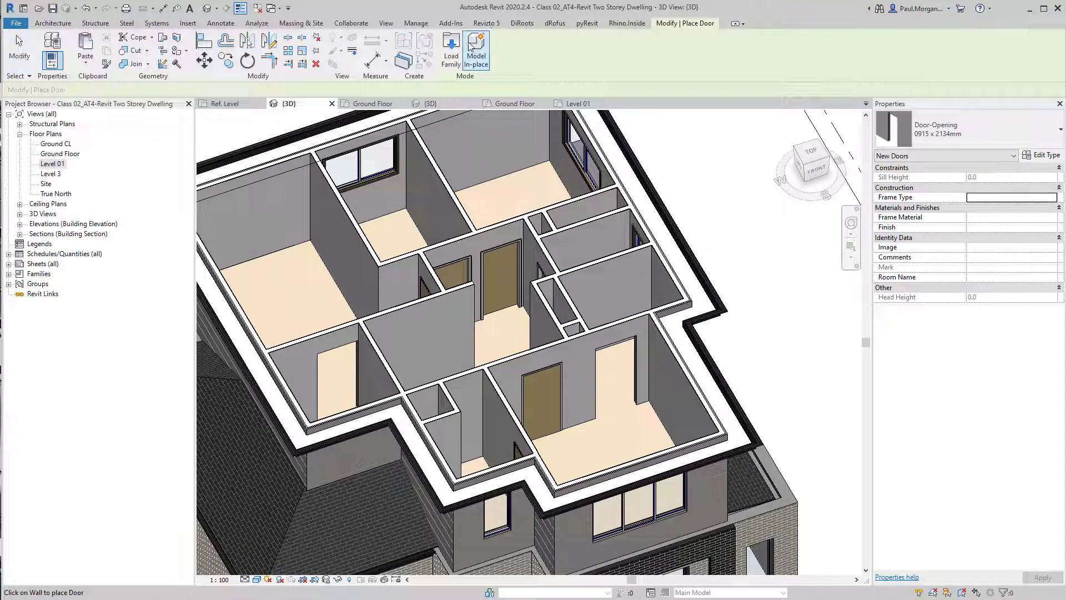
{"action": "left_click", "coordinate": [451, 50]}
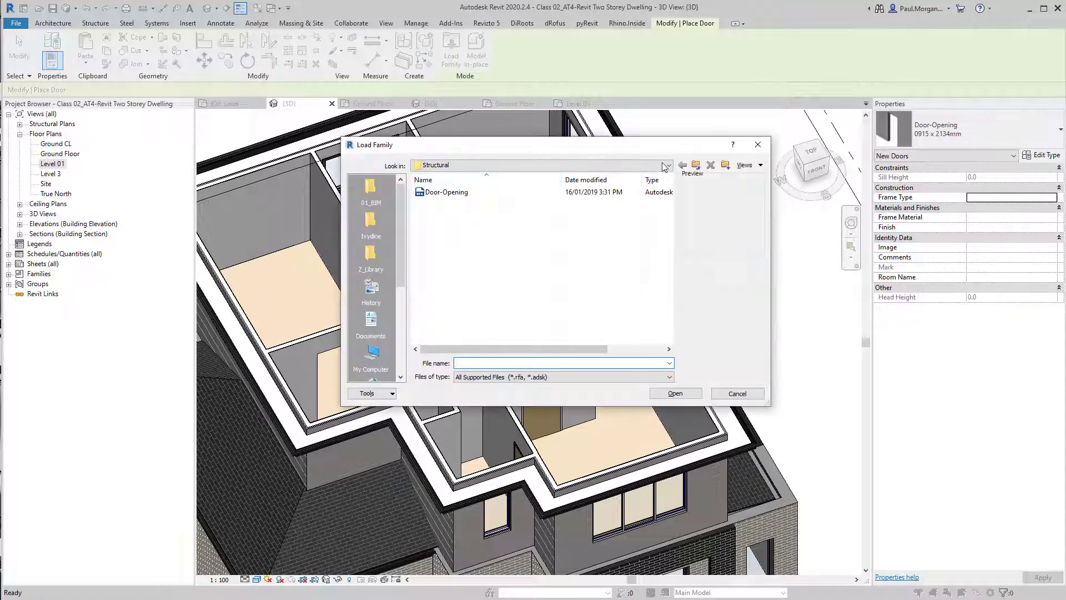
{"action": "left_click", "coordinate": [695, 166]}
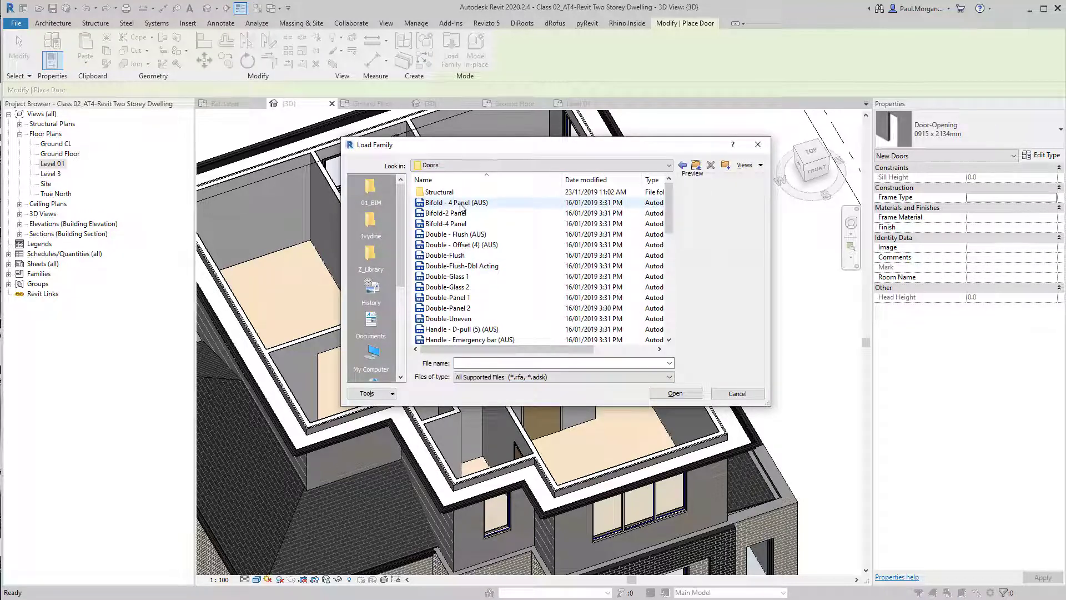
{"action": "left_click", "coordinate": [468, 222]}
{"action": "key", "text": "Up"}
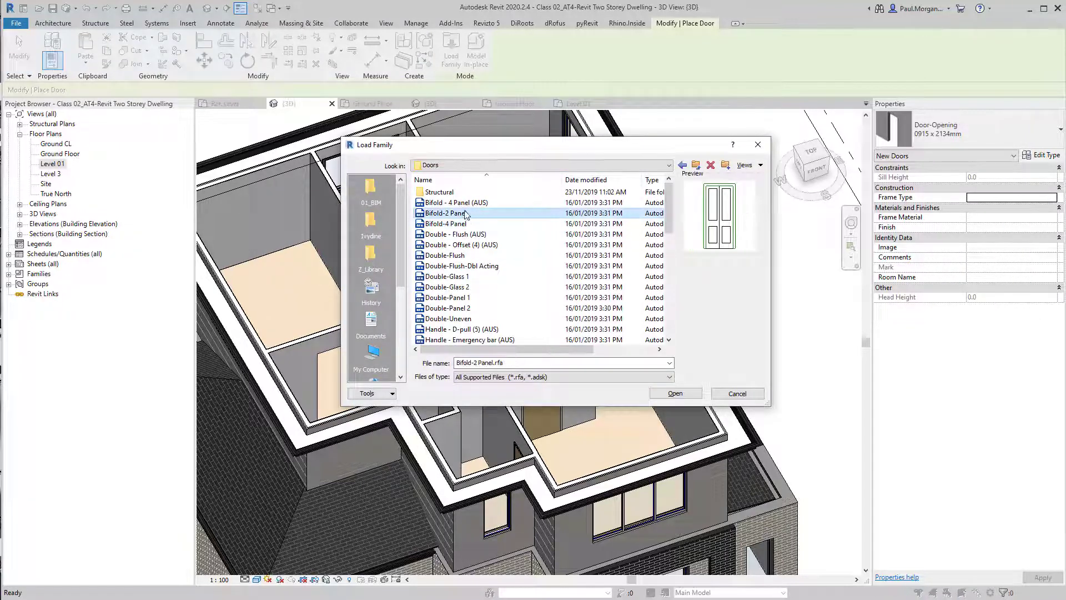
{"action": "scroll", "coordinate": [481, 322], "scroll_direction": "down", "scroll_amount": 4}
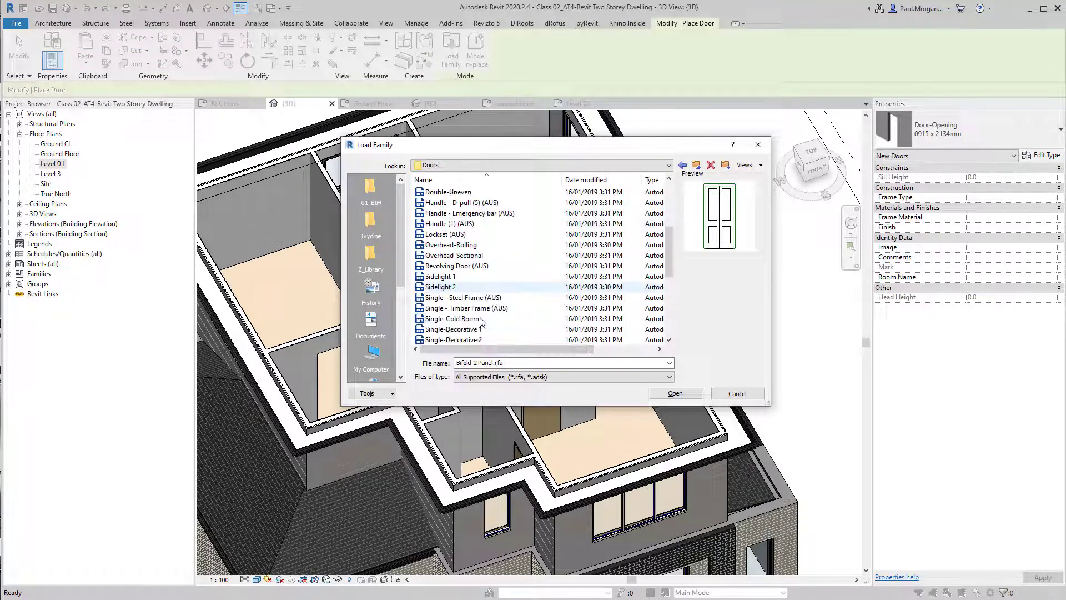
{"action": "scroll", "coordinate": [480, 322], "scroll_direction": "down", "scroll_amount": 6}
{"action": "left_click", "coordinate": [463, 330]}
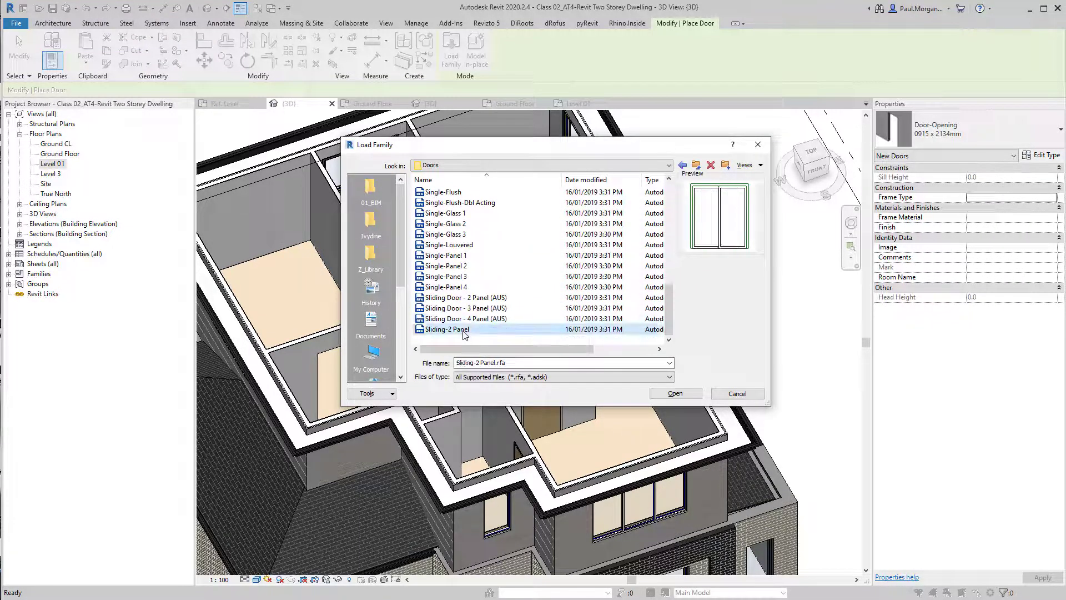
{"action": "left_click", "coordinate": [474, 320]}
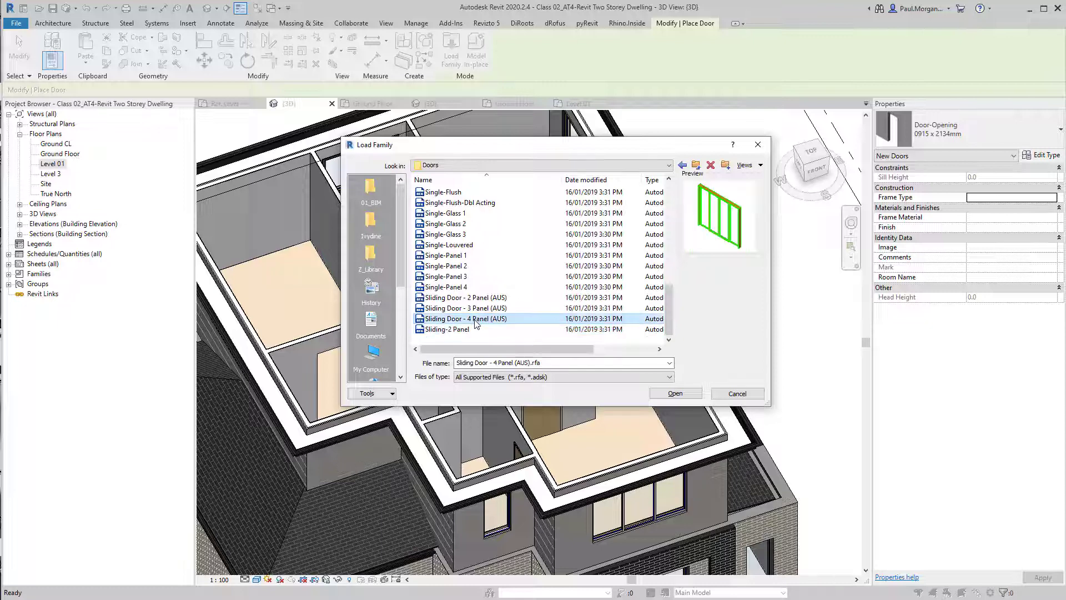
{"action": "left_click", "coordinate": [474, 308]}
{"action": "left_click", "coordinate": [473, 298]}
{"action": "left_click", "coordinate": [471, 287]}
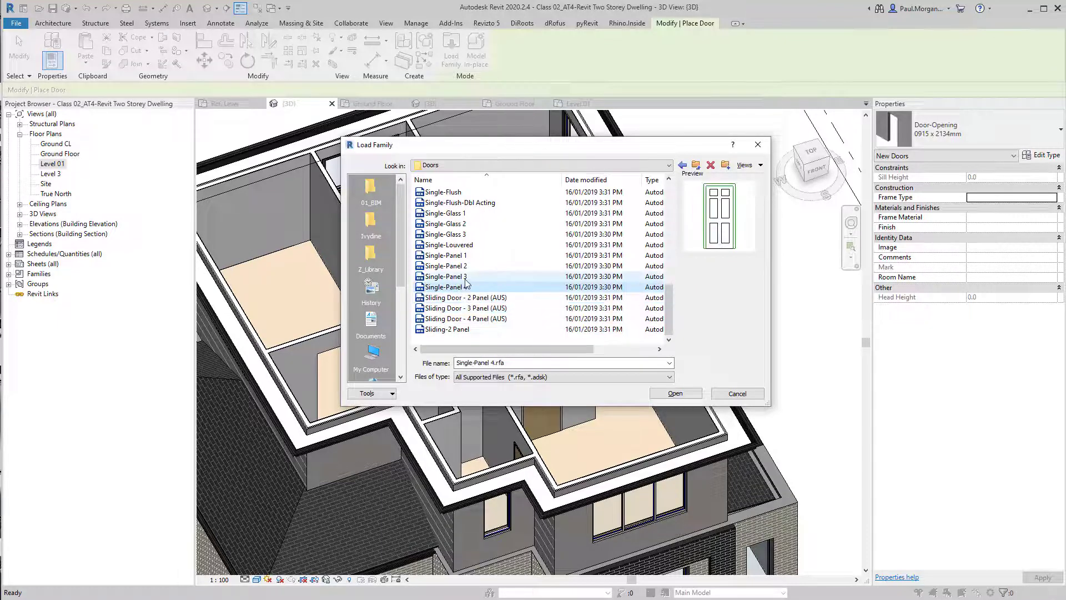
{"action": "left_click", "coordinate": [468, 256]}
{"action": "left_click", "coordinate": [468, 245]}
{"action": "left_click", "coordinate": [468, 235]}
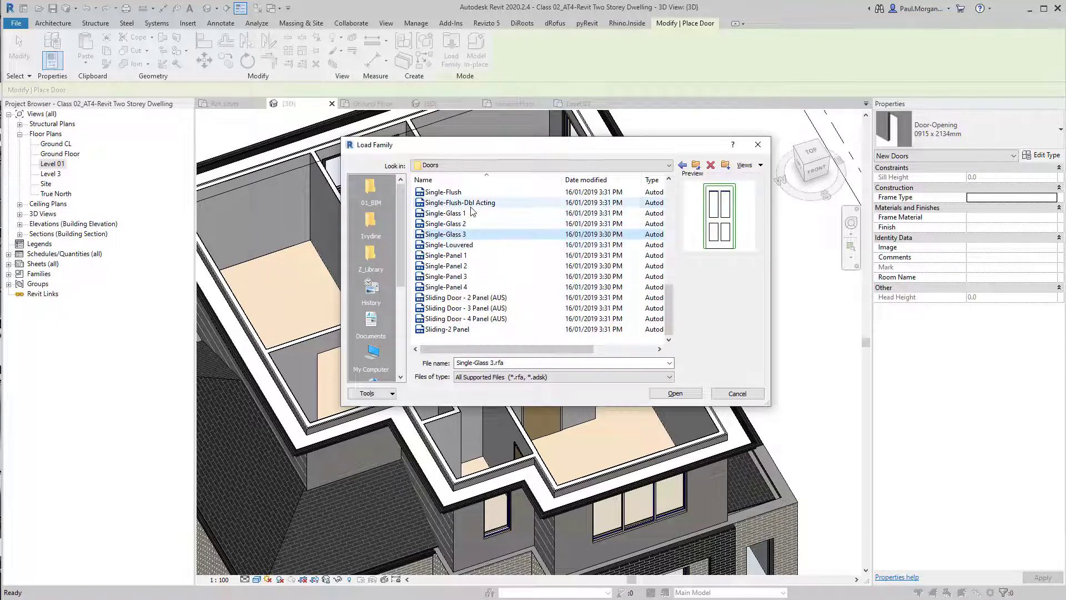
{"action": "left_click", "coordinate": [468, 203]}
{"action": "scroll", "coordinate": [467, 206], "scroll_direction": "up", "scroll_amount": 2}
{"action": "left_click", "coordinate": [457, 222]}
{"action": "scroll", "coordinate": [459, 222], "scroll_direction": "up", "scroll_amount": 6}
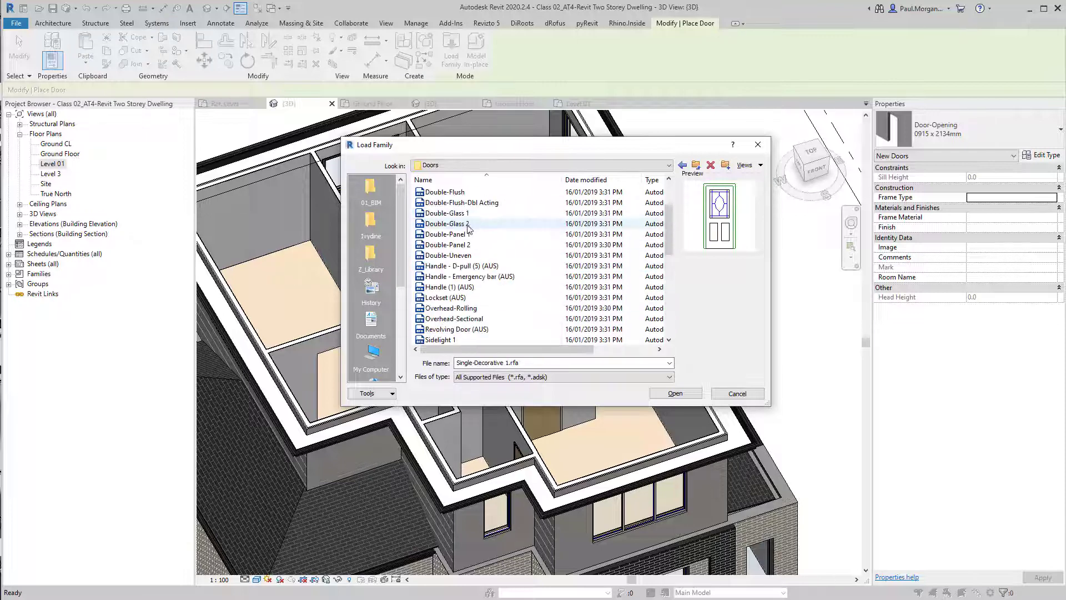
{"action": "left_click", "coordinate": [468, 215]}
{"action": "left_click", "coordinate": [468, 204]}
{"action": "left_click", "coordinate": [467, 192]}
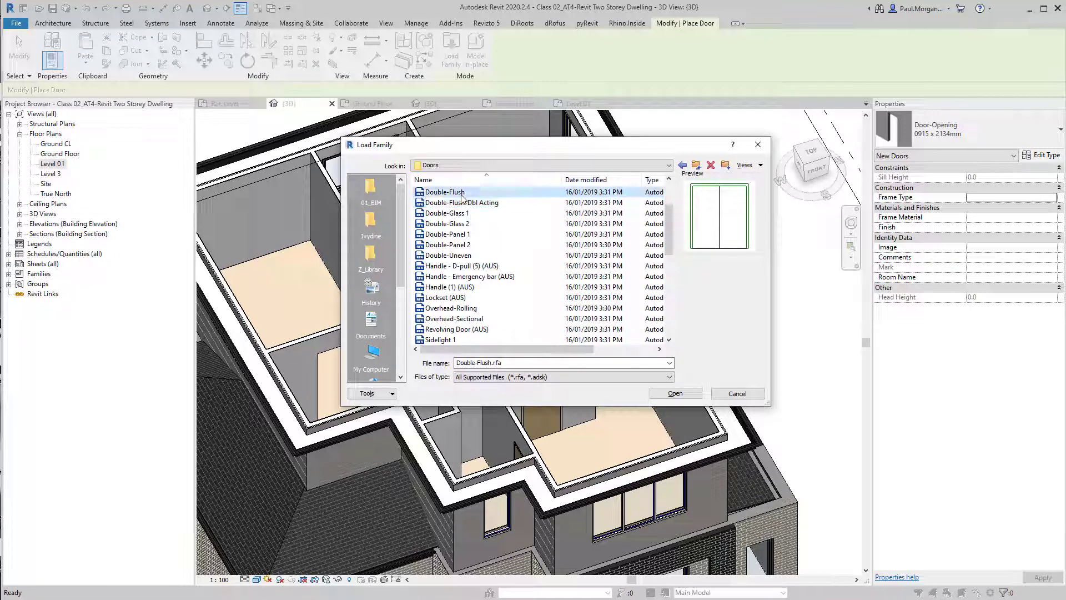
{"action": "scroll", "coordinate": [466, 203], "scroll_direction": "up", "scroll_amount": 2}
{"action": "left_click", "coordinate": [467, 203]}
{"action": "left_click", "coordinate": [467, 214]}
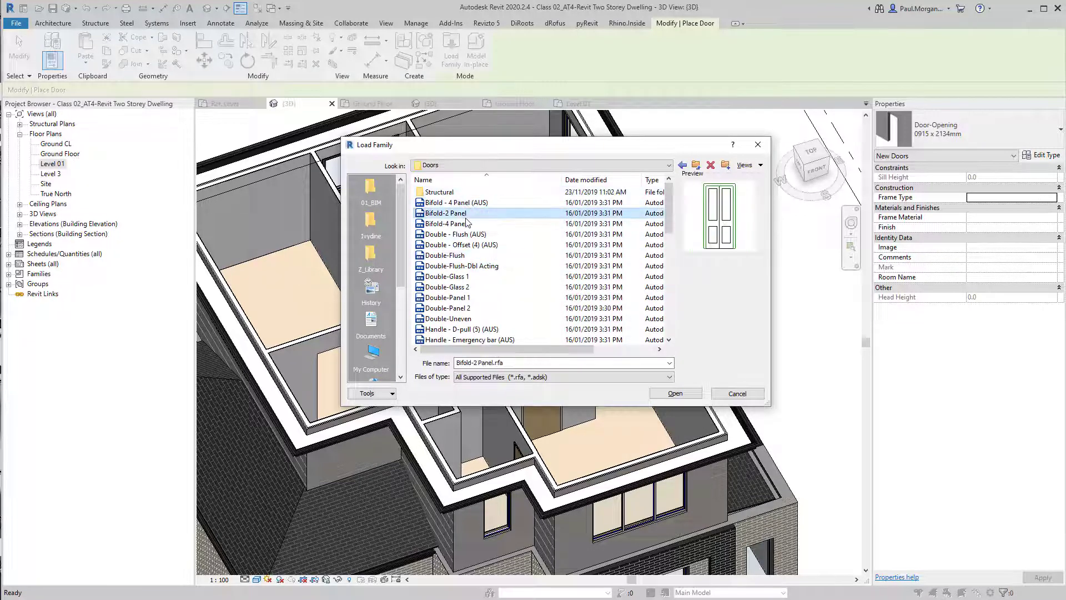
{"action": "left_click", "coordinate": [467, 224]}
{"action": "left_click", "coordinate": [467, 234]}
{"action": "left_click", "coordinate": [458, 279]}
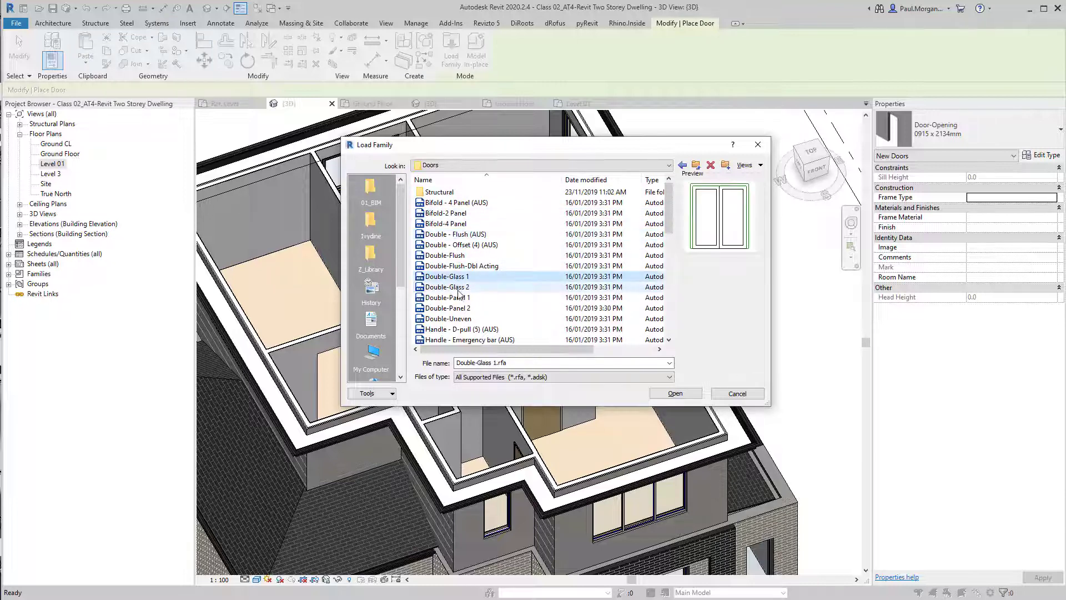
{"action": "left_click", "coordinate": [460, 289]}
{"action": "left_click", "coordinate": [459, 309]}
{"action": "left_click", "coordinate": [458, 319]}
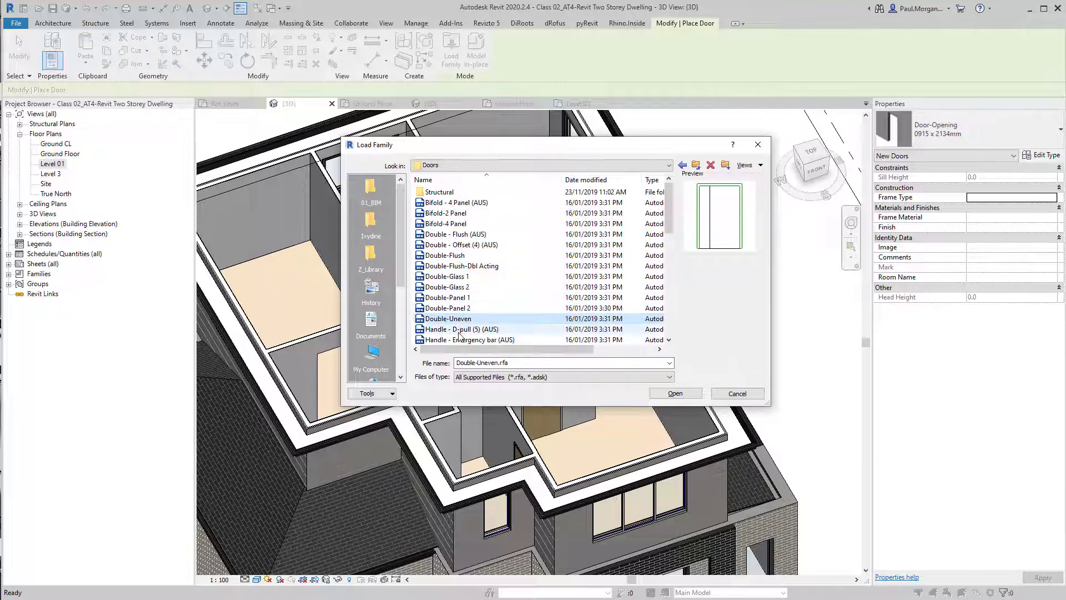
{"action": "left_click", "coordinate": [455, 330]}
{"action": "left_click", "coordinate": [454, 340]}
{"action": "scroll", "coordinate": [454, 340], "scroll_direction": "down", "scroll_amount": 4}
{"action": "left_click", "coordinate": [454, 329]}
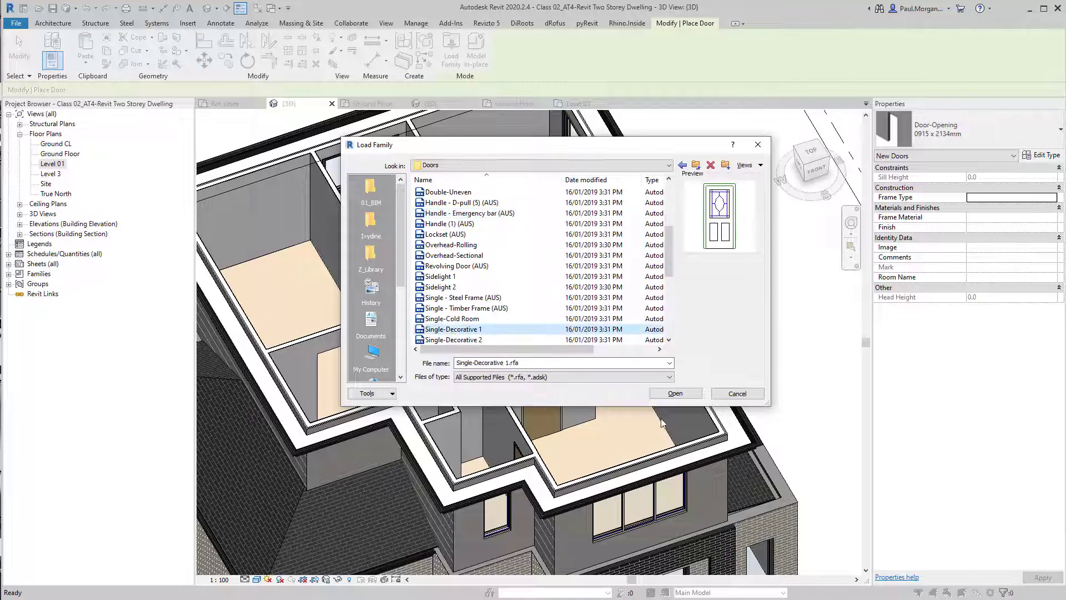
{"action": "left_click", "coordinate": [738, 394]}
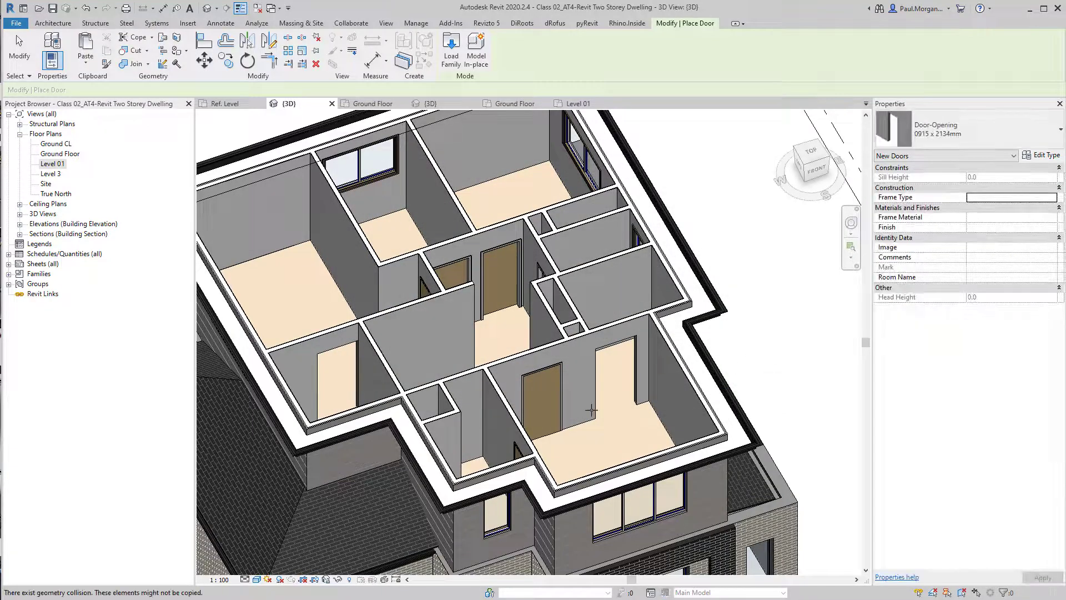
Select the ground-floor front sliding window and set its type's Glass material shading colour to black with lower transparency
{"action": "middle_click_drag", "start_coordinate": [641, 472], "coordinate": [659, 405], "text": "shift"}
{"action": "middle_click_drag", "start_coordinate": [606, 383], "coordinate": [611, 341], "text": "shift"}
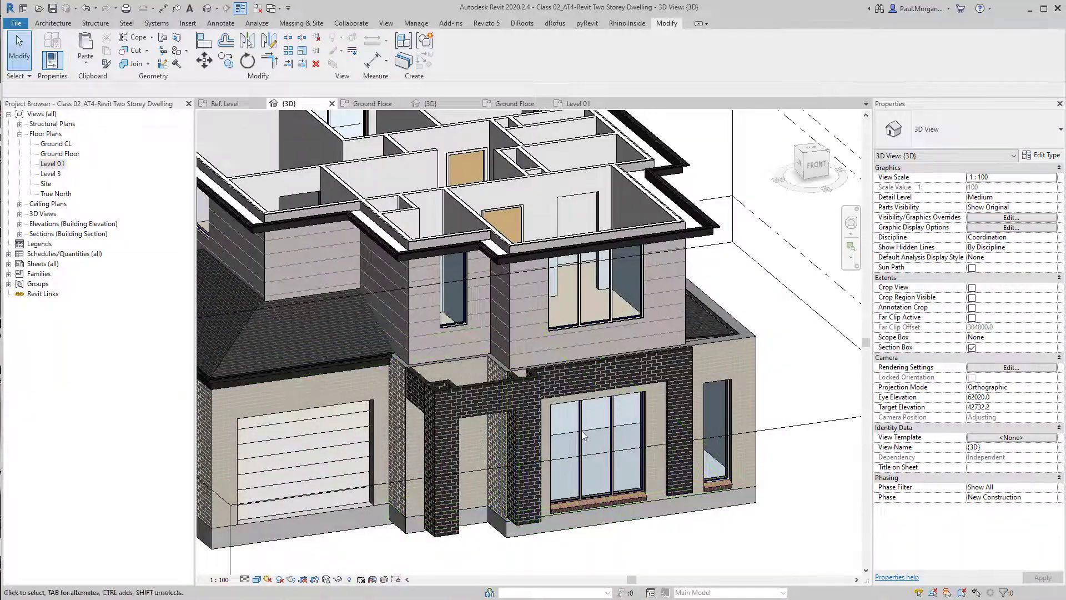
{"action": "scroll", "coordinate": [515, 442], "scroll_direction": "up", "scroll_amount": 3}
{"action": "left_click", "coordinate": [515, 442]}
{"action": "scroll", "coordinate": [515, 442], "scroll_direction": "up", "scroll_amount": 4}
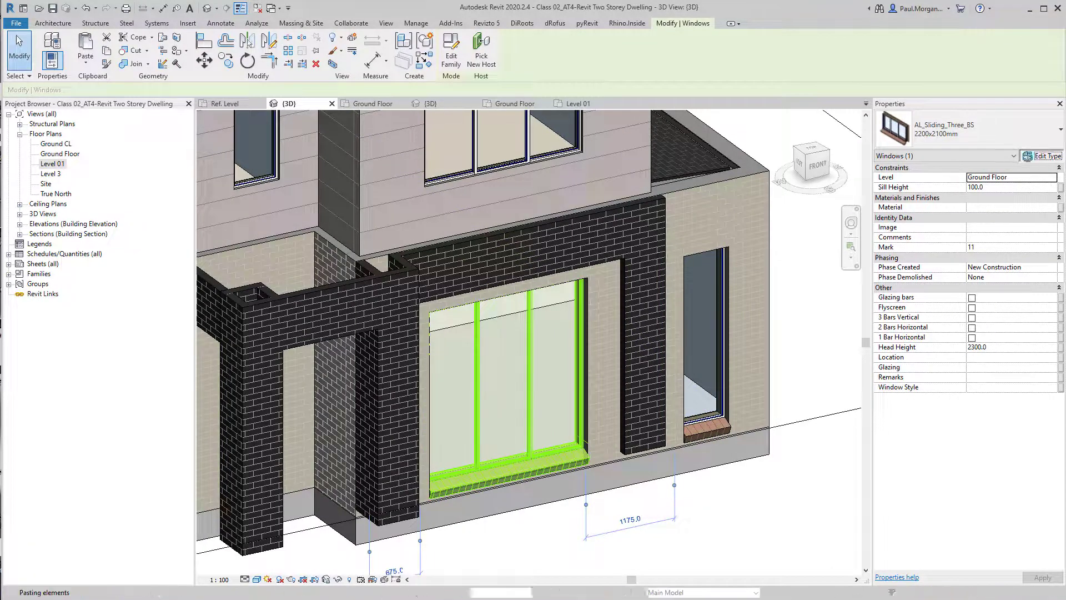
{"action": "left_click", "coordinate": [1033, 158]}
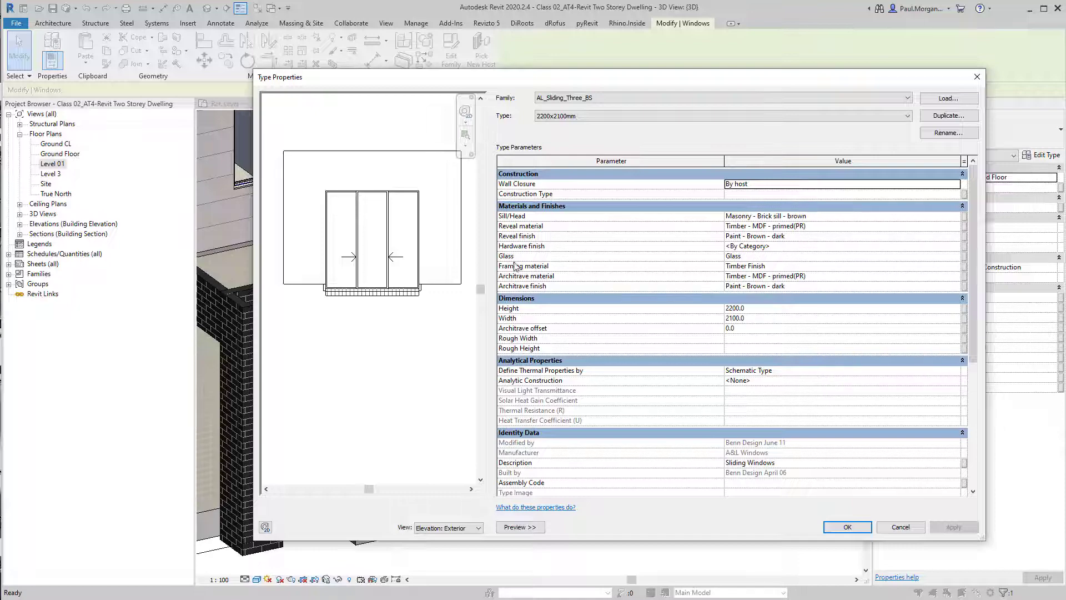
{"action": "left_click", "coordinate": [960, 256]}
{"action": "left_click", "coordinate": [957, 259]}
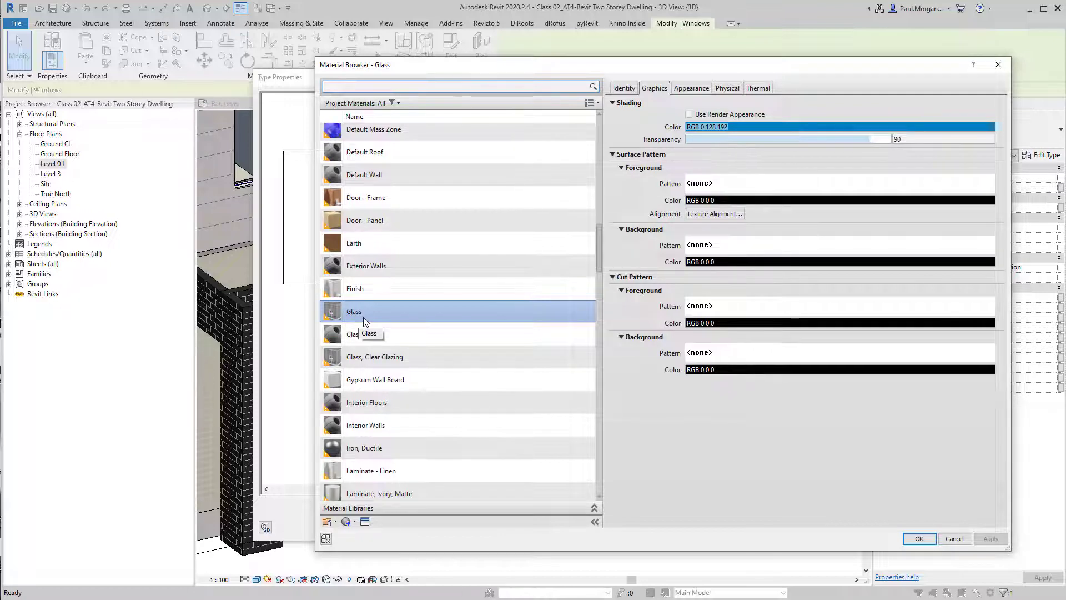
{"action": "left_click", "coordinate": [914, 129]}
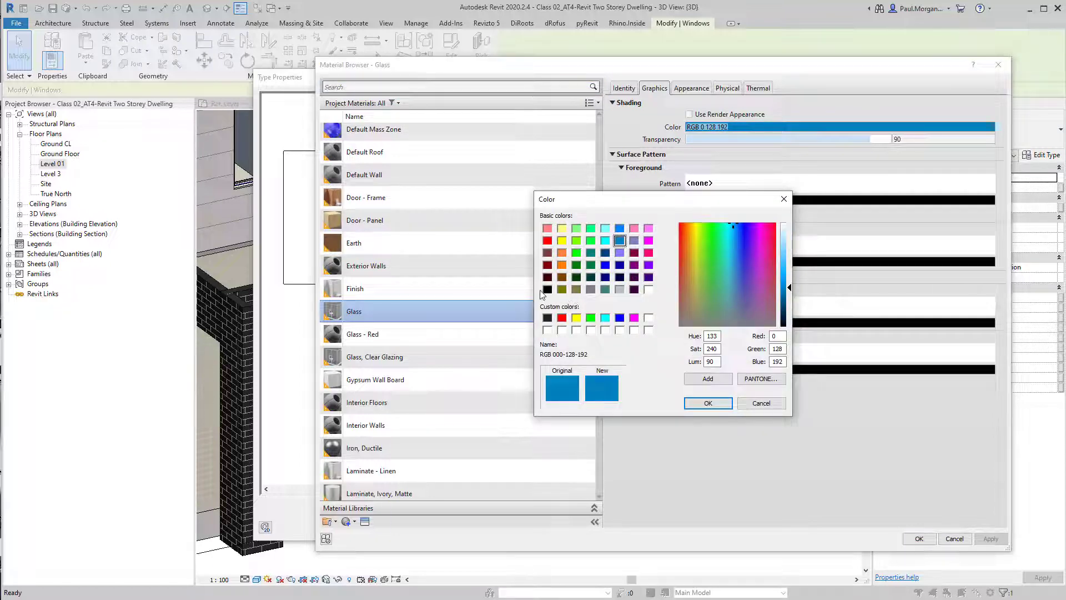
{"action": "left_click", "coordinate": [547, 289]}
{"action": "left_click", "coordinate": [711, 401]}
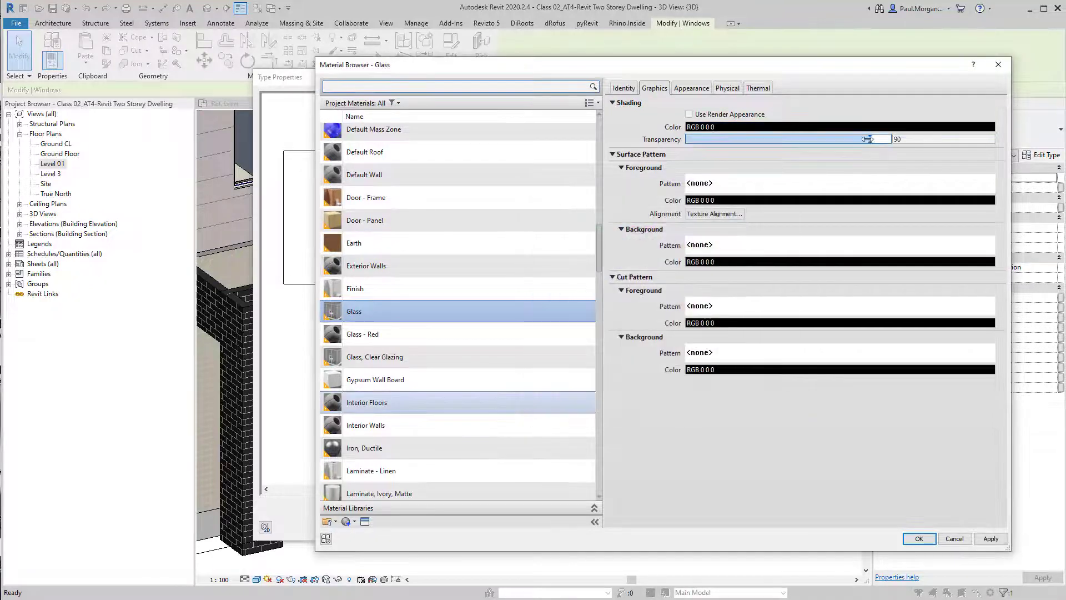
{"action": "left_click_drag", "start_coordinate": [868, 139], "coordinate": [834, 140]}
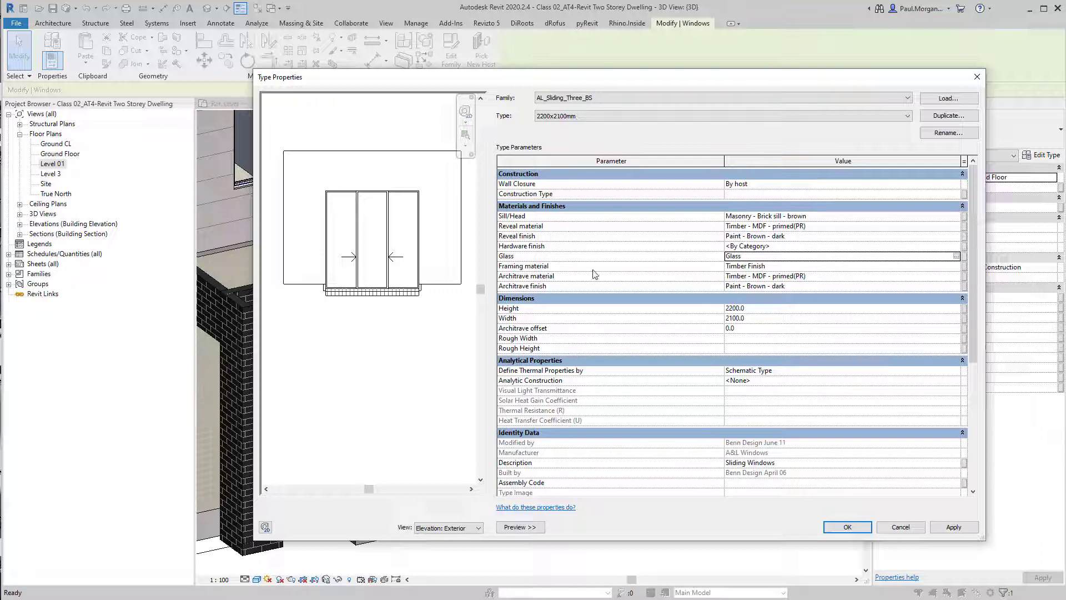
Check the window type's framing material, then set its reveal material to Timber Finish
{"action": "left_click", "coordinate": [953, 267]}
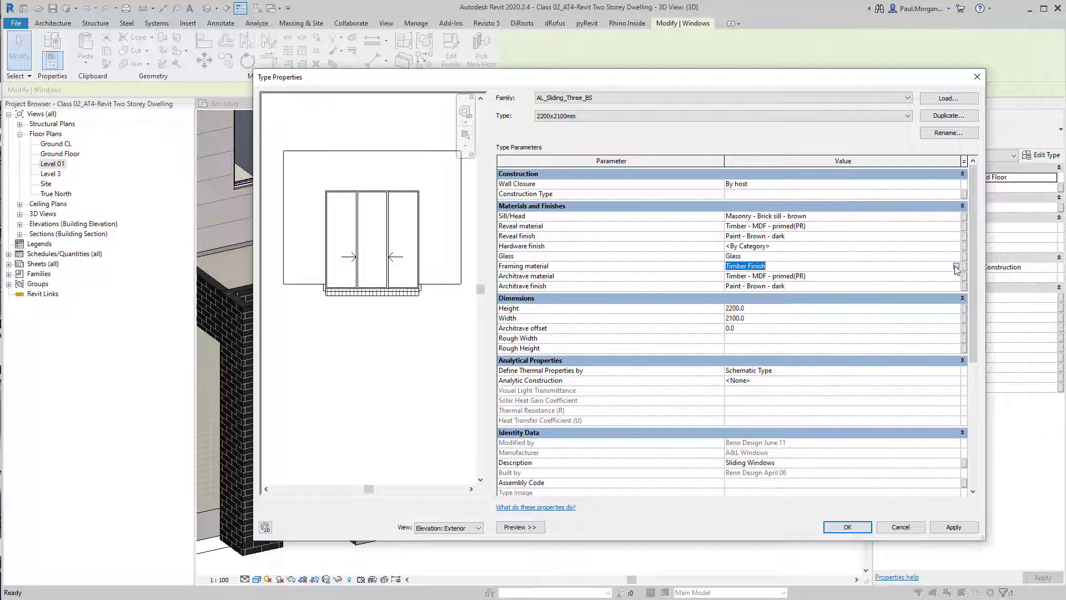
{"action": "left_click", "coordinate": [956, 267]}
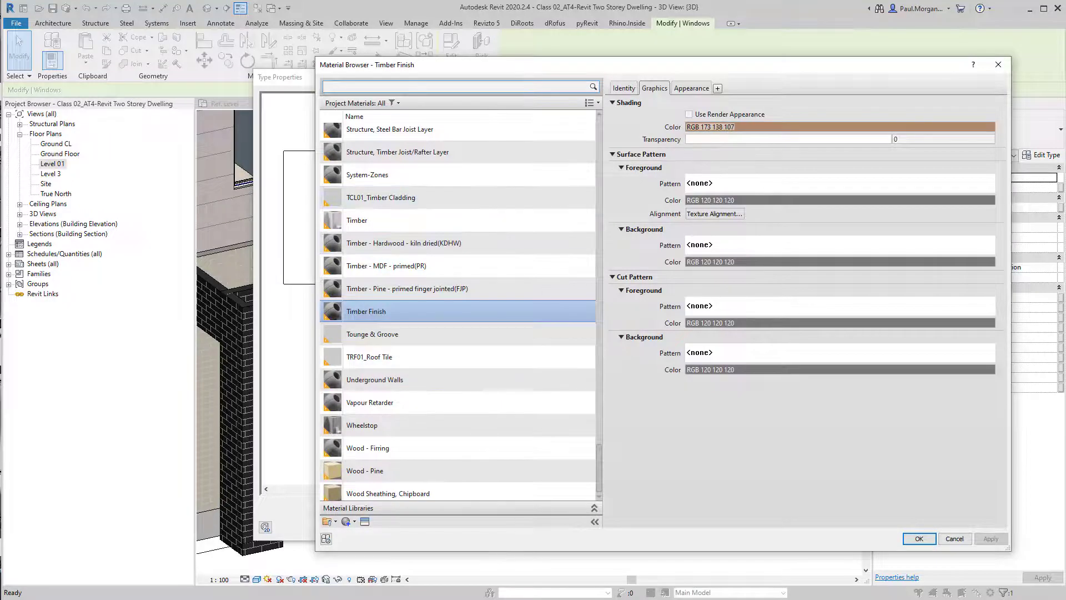
{"action": "left_click", "coordinate": [917, 539]}
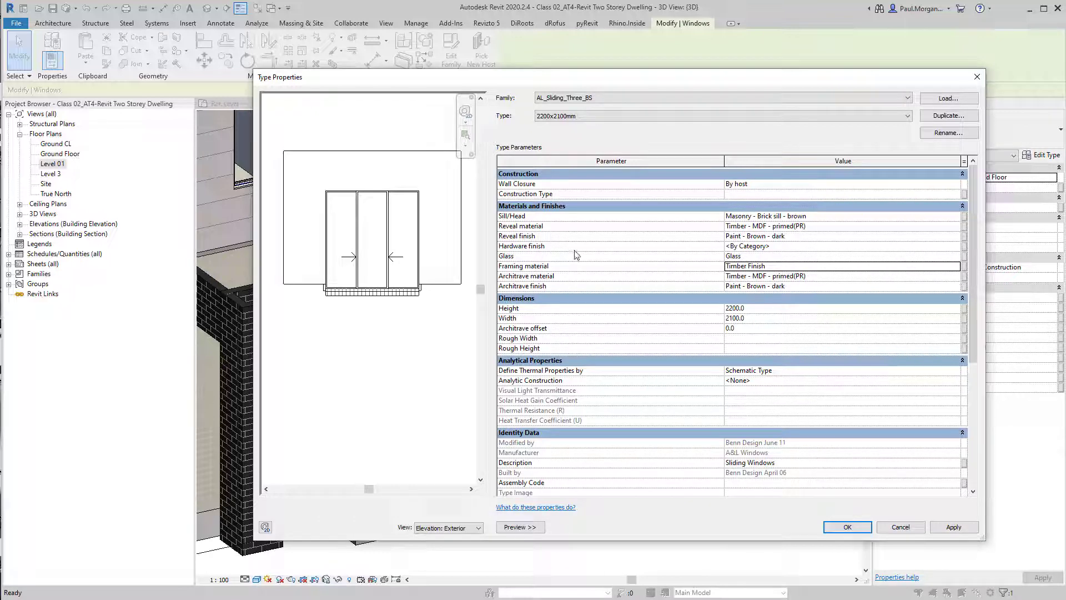
{"action": "left_click", "coordinate": [956, 226]}
{"action": "left_click", "coordinate": [956, 226]}
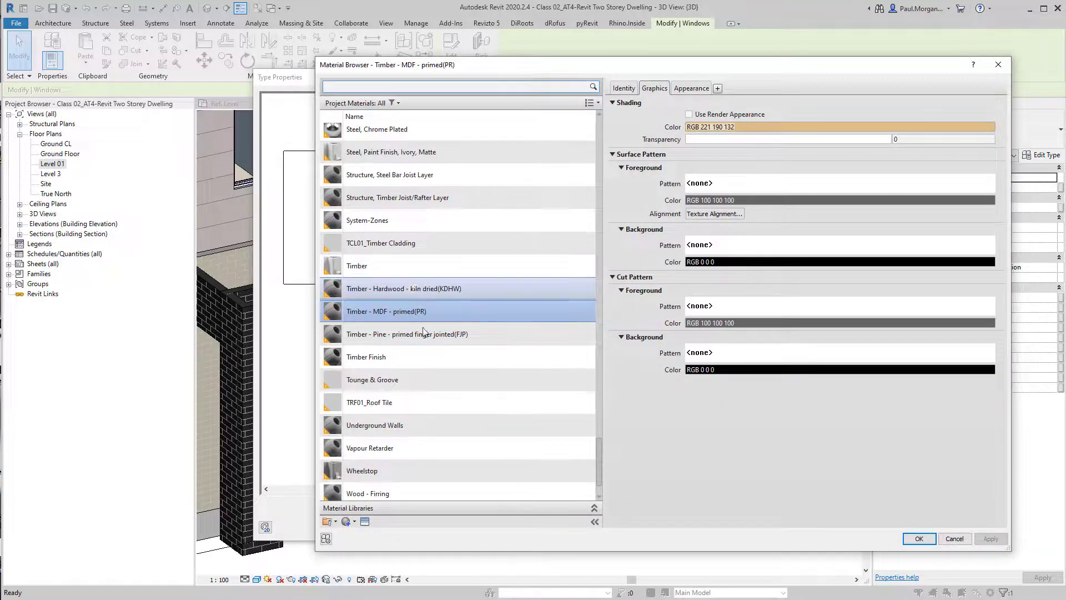
{"action": "left_click", "coordinate": [433, 360]}
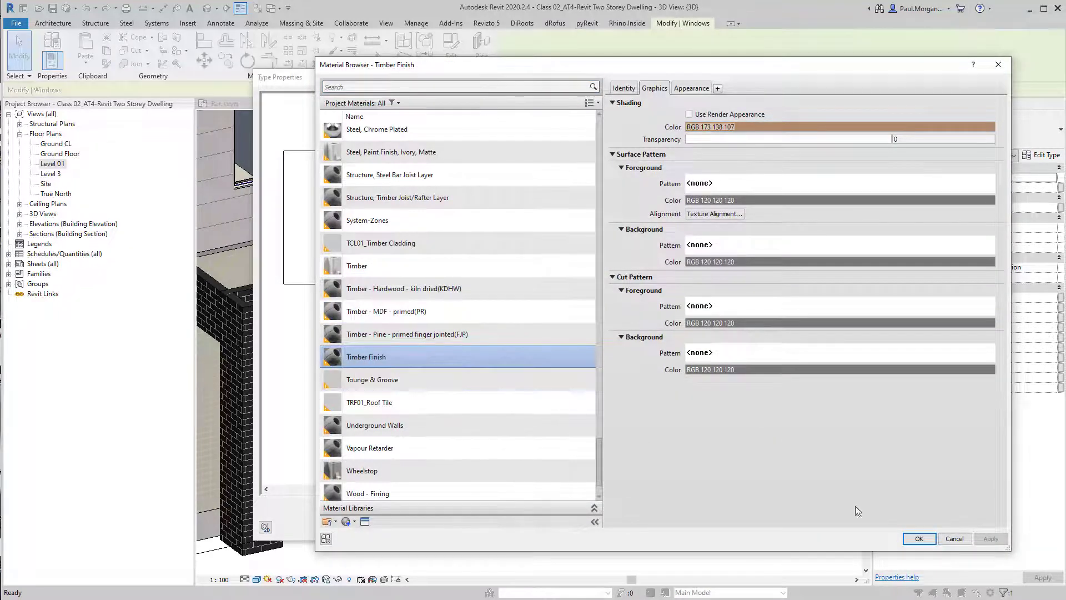
{"action": "left_click", "coordinate": [919, 538]}
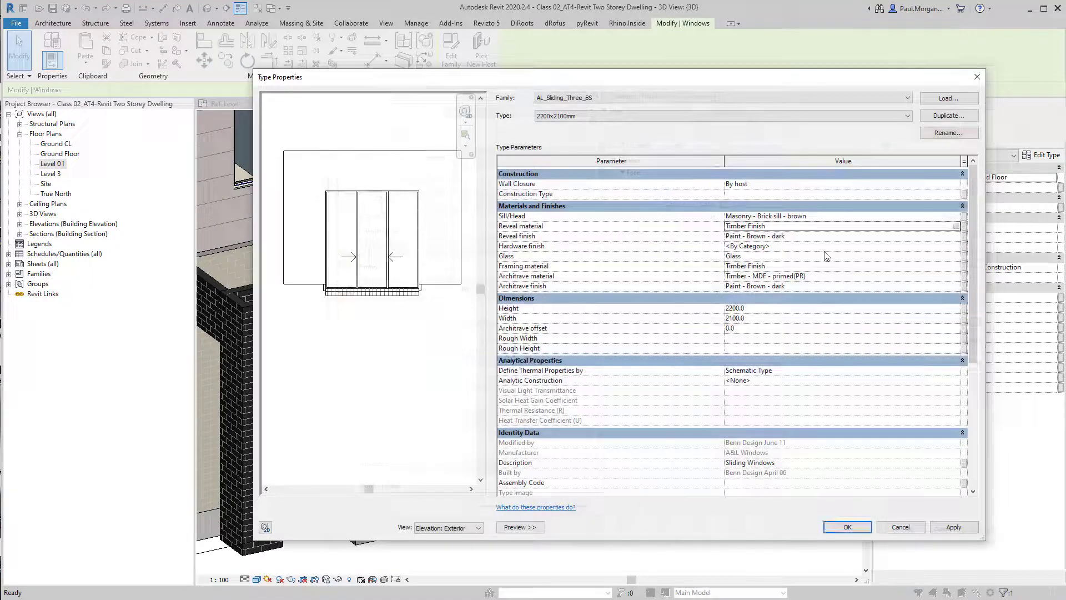
Set the window type's reveal finish material to Timber Finish
{"action": "left_click", "coordinate": [956, 236]}
{"action": "left_click", "coordinate": [956, 236]}
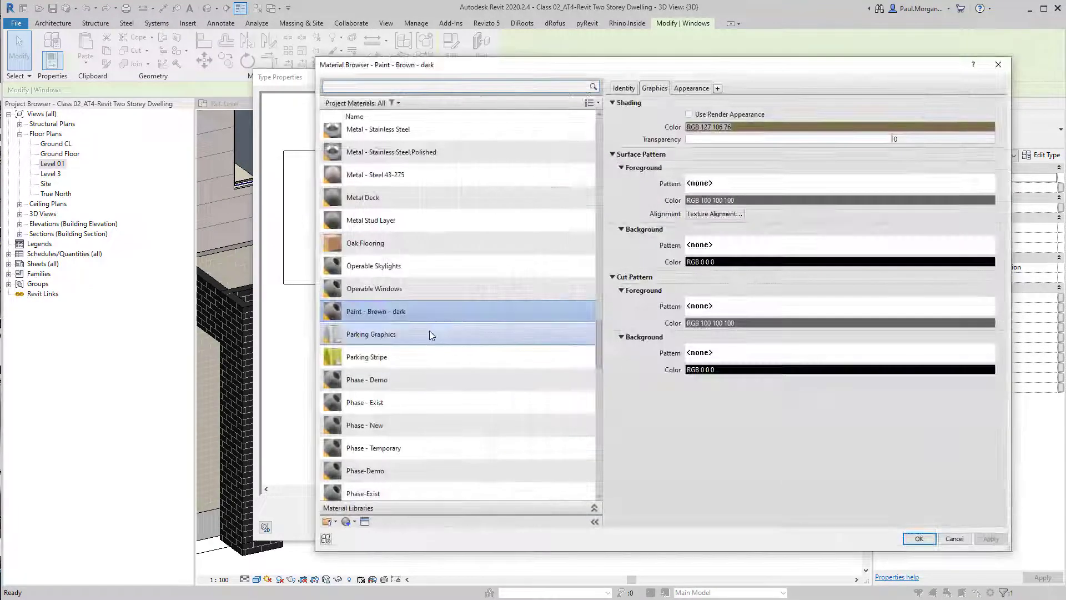
{"action": "scroll", "coordinate": [439, 382], "scroll_direction": "up", "scroll_amount": 12}
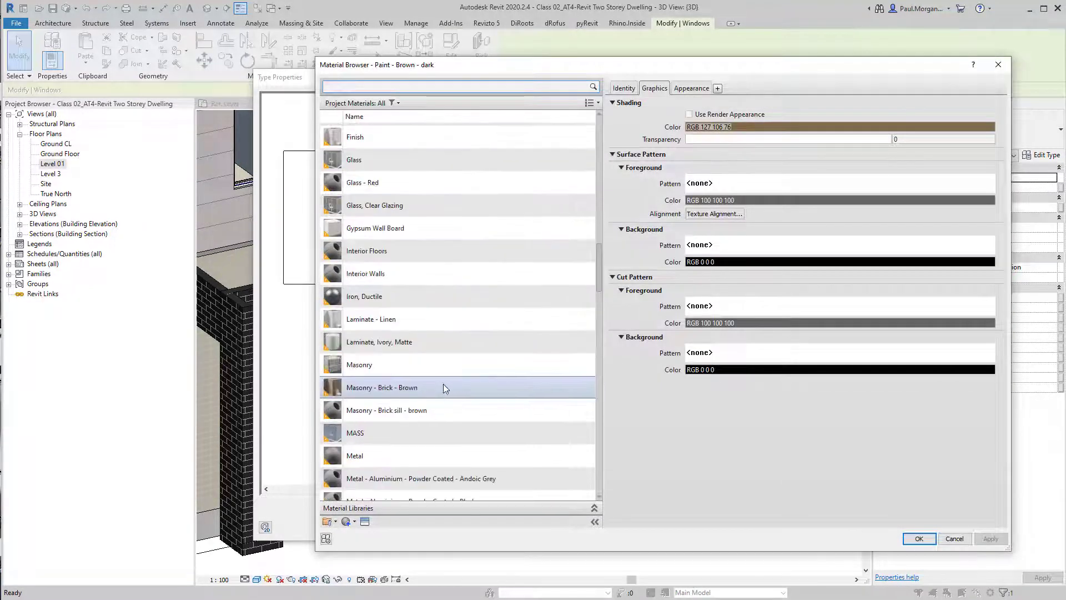
{"action": "scroll", "coordinate": [387, 355], "scroll_direction": "down", "scroll_amount": 8}
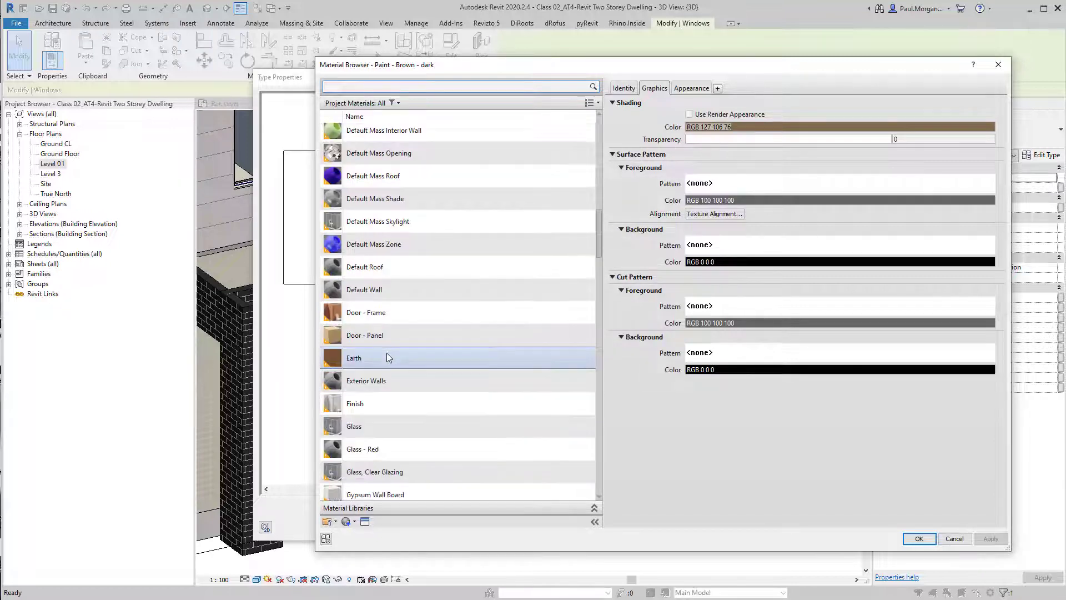
{"action": "scroll", "coordinate": [388, 363], "scroll_direction": "down", "scroll_amount": 8}
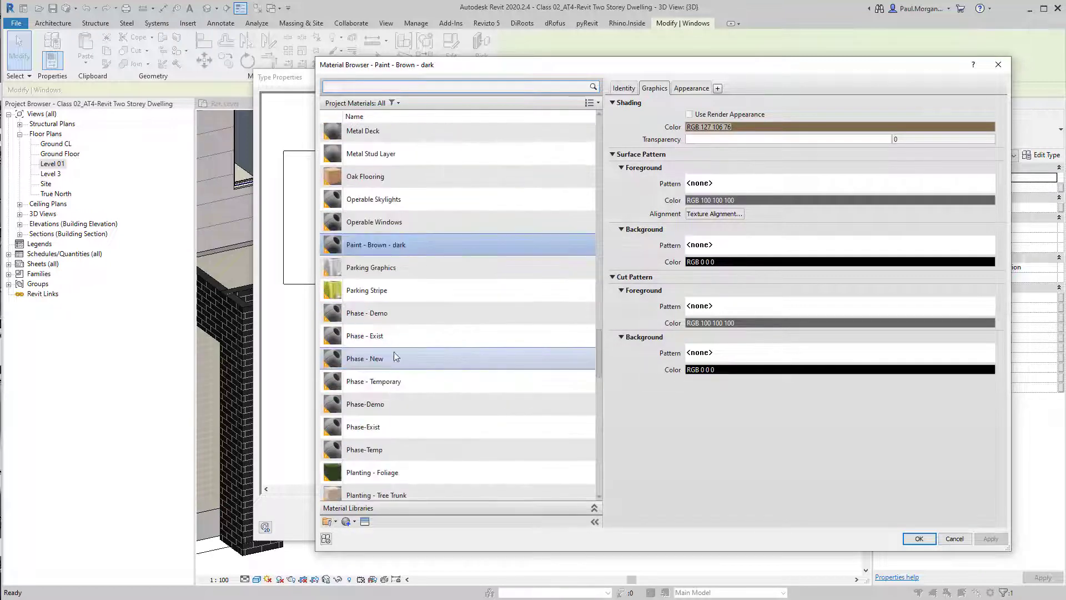
{"action": "type", "text": "tim"}
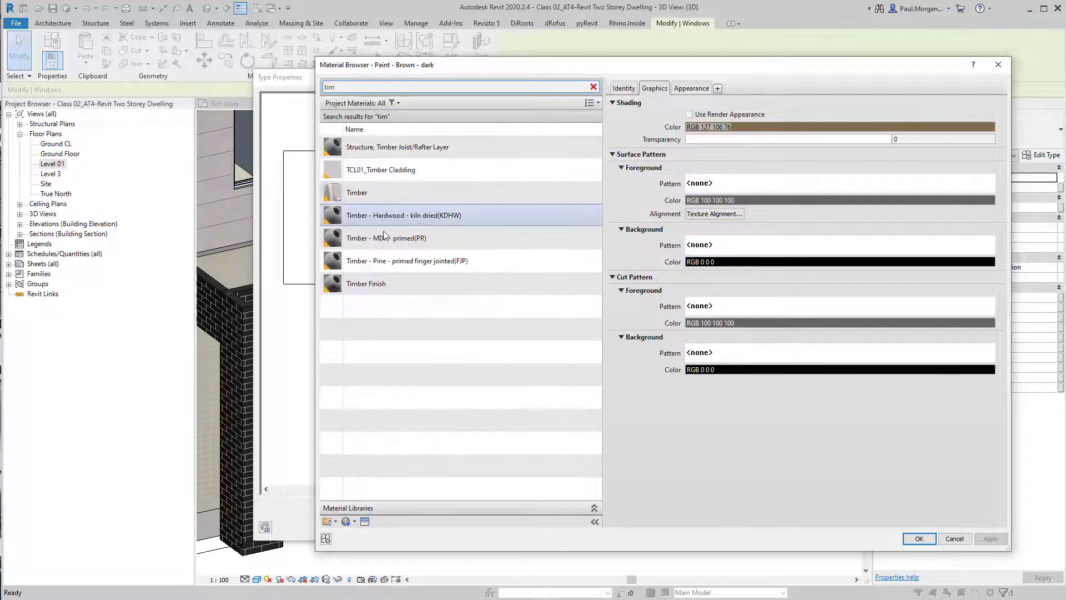
{"action": "left_click", "coordinate": [387, 290]}
{"action": "left_click", "coordinate": [918, 536]}
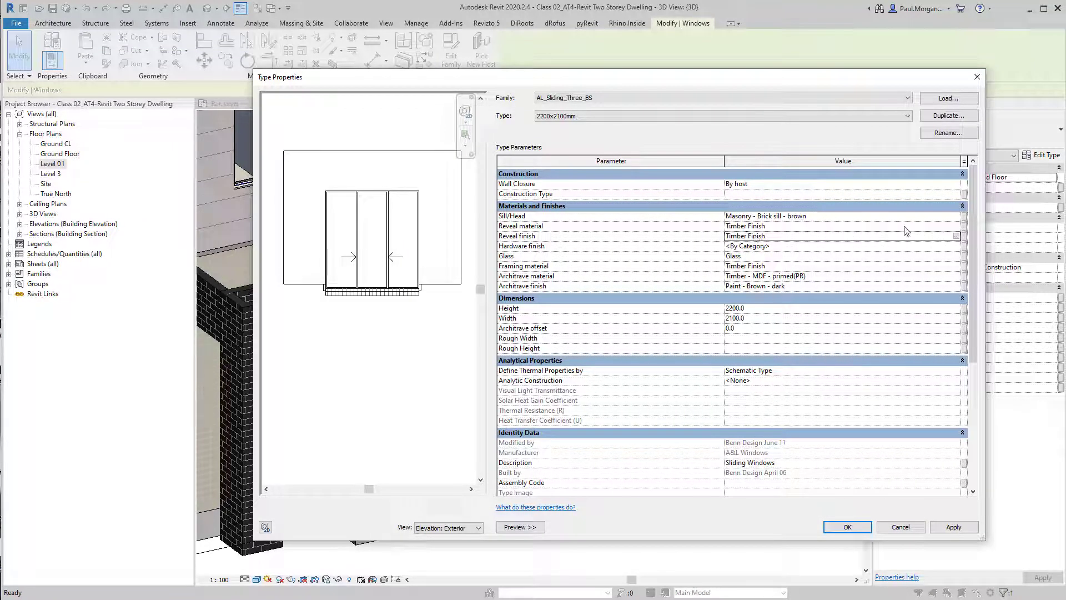
Set the sliding window type's Sill/Head material shading colour to RGB 209, 206, 192
{"action": "left_click", "coordinate": [955, 216]}
{"action": "left_click", "coordinate": [956, 216]}
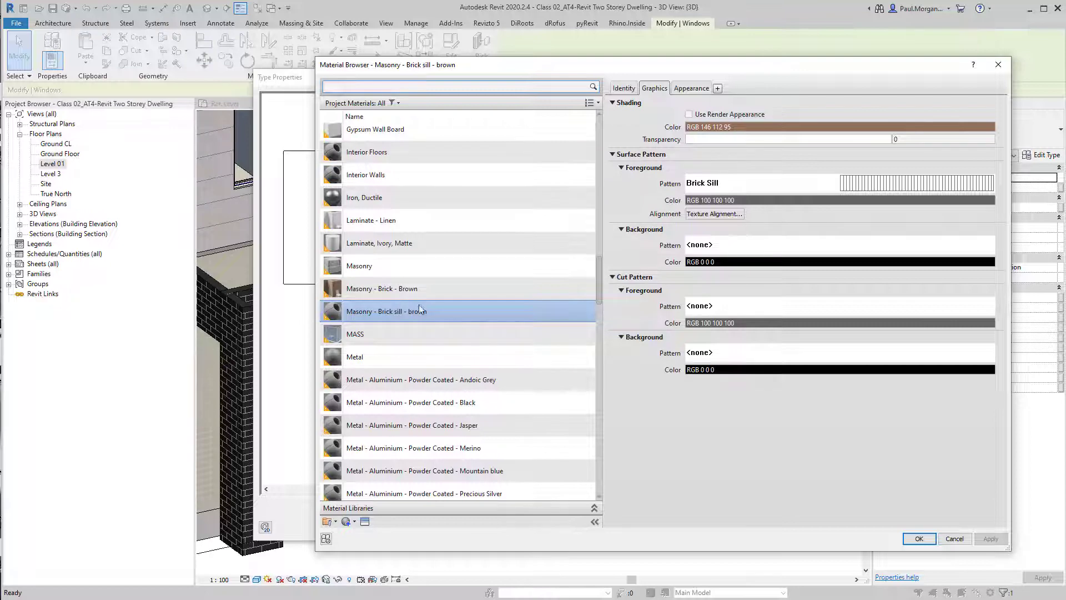
{"action": "left_click", "coordinate": [744, 127]}
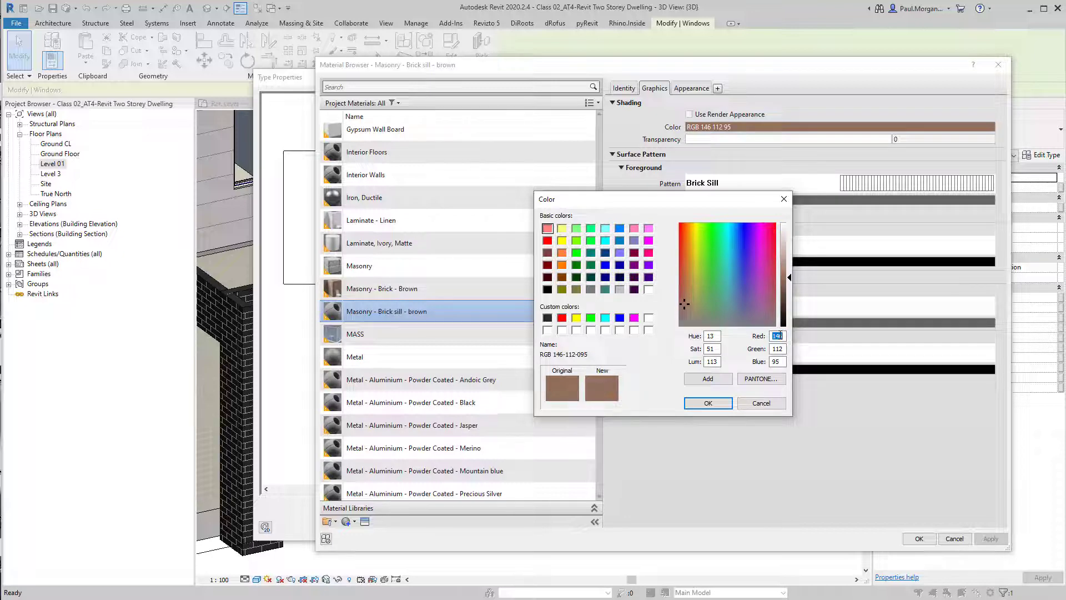
{"action": "type", "text": "209-"}
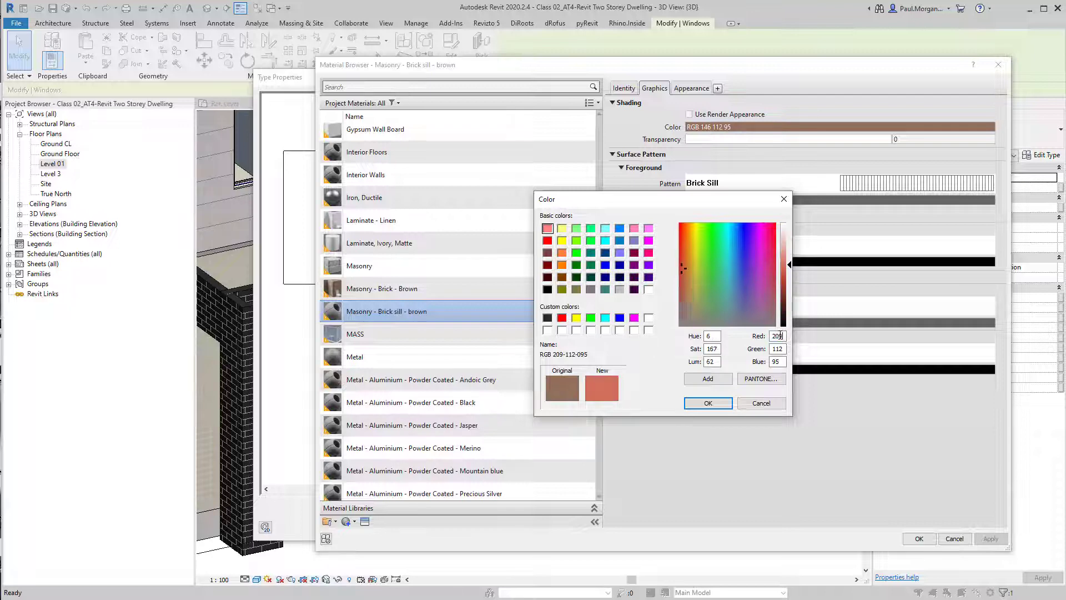
{"action": "type", "text": "206"}
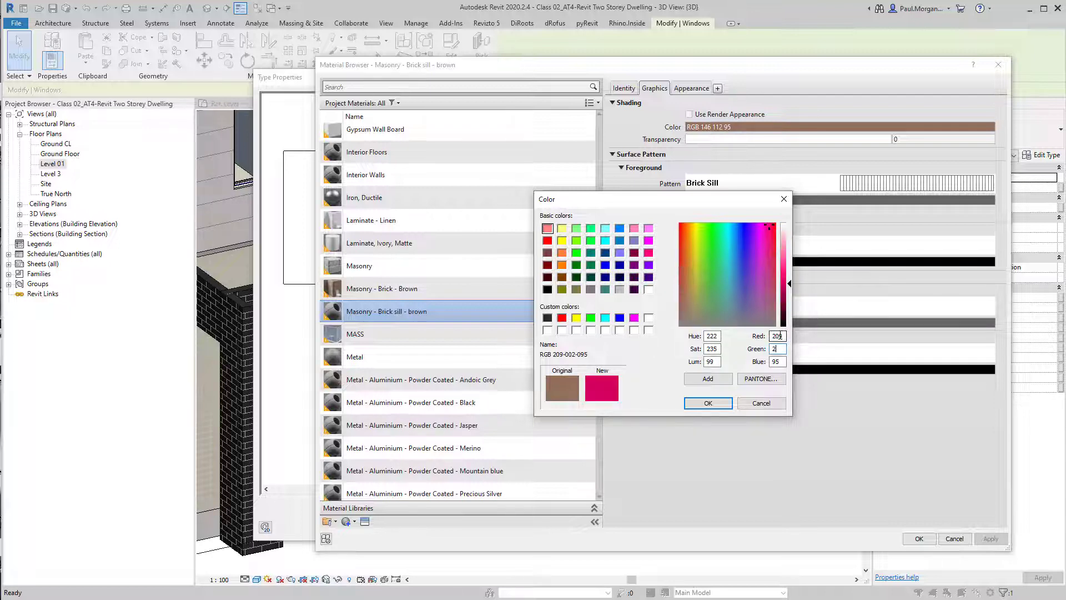
{"action": "key", "text": "Tab"}
{"action": "type", "text": "192"}
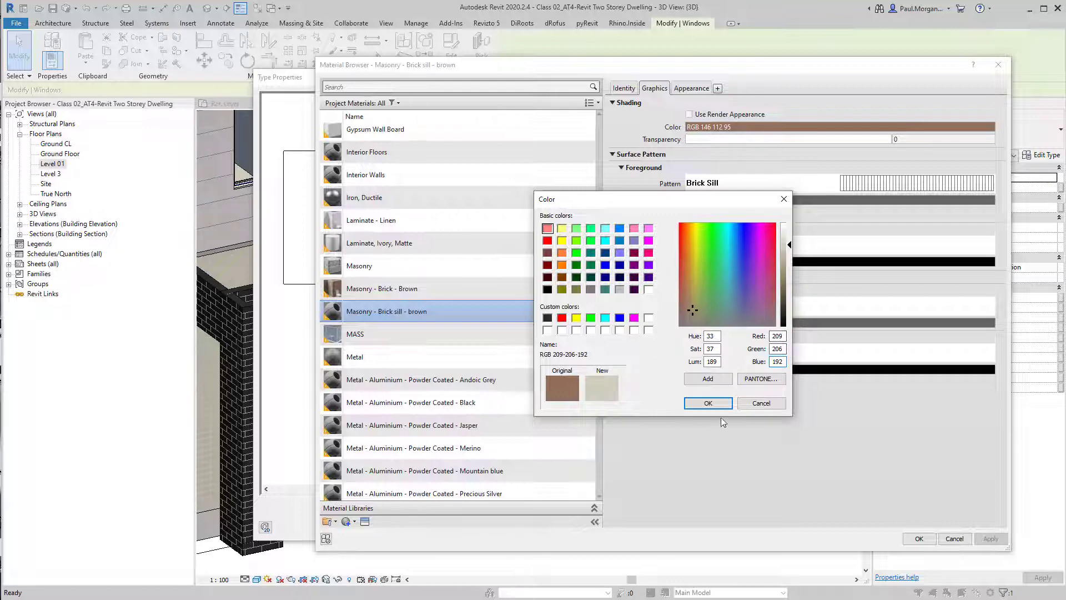
{"action": "left_click", "coordinate": [707, 403]}
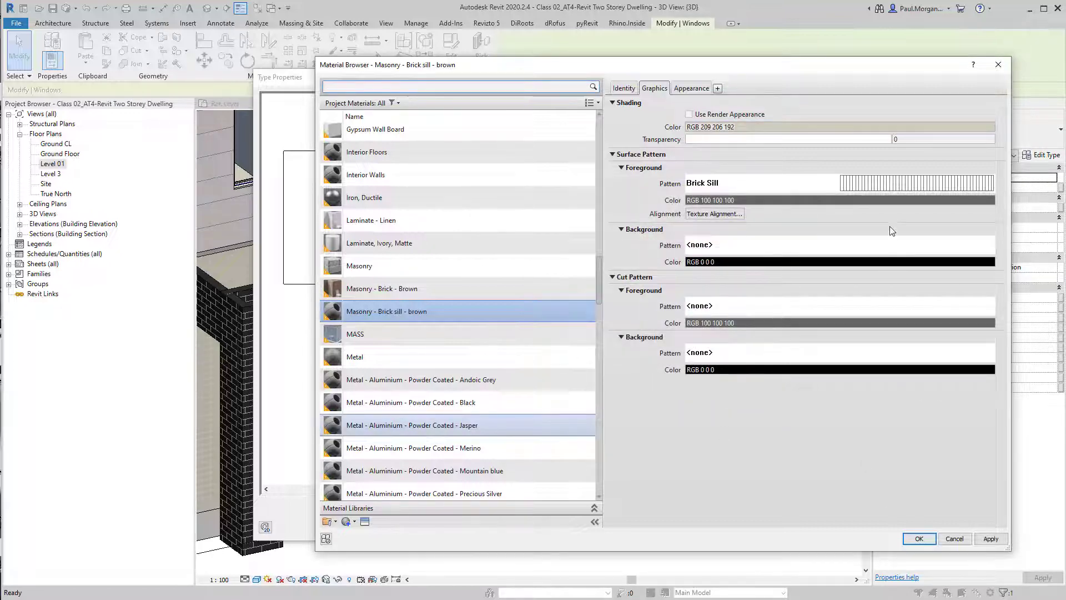
Set the Sill/Head material's surface pattern foreground colour to grey RGB 192, 192, 192 and accept the type changes
{"action": "left_click", "coordinate": [894, 200]}
{"action": "left_click", "coordinate": [619, 289]}
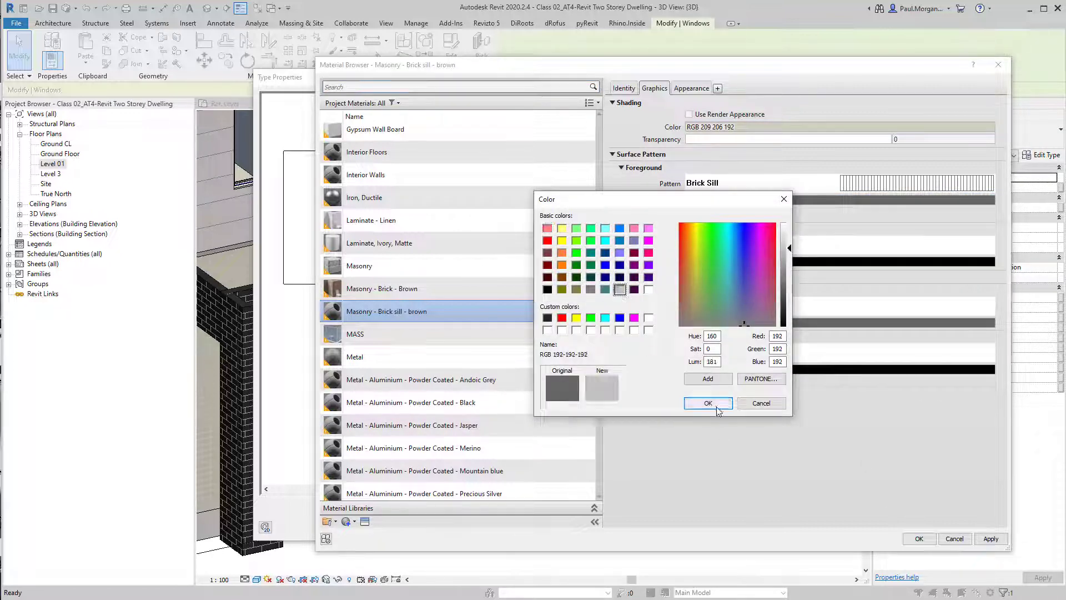
{"action": "left_click", "coordinate": [708, 402]}
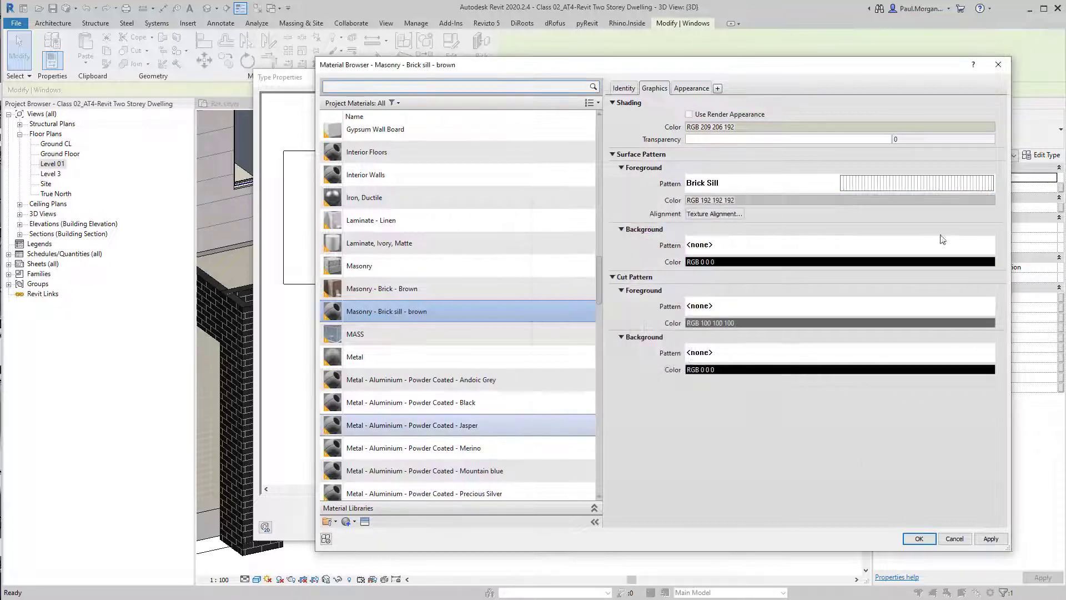
{"action": "left_click", "coordinate": [929, 541]}
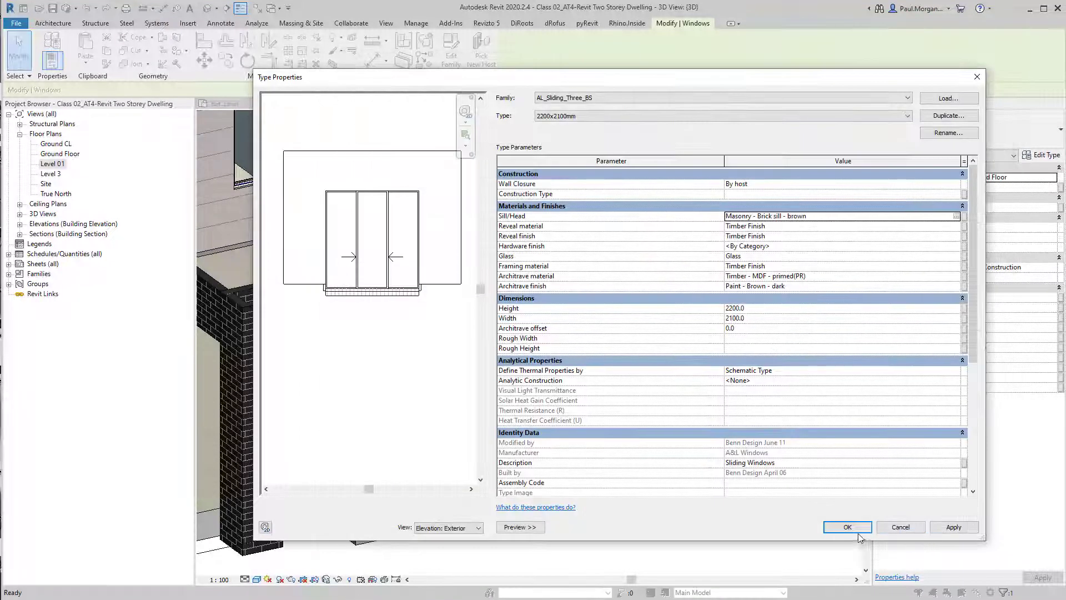
{"action": "left_click", "coordinate": [848, 528]}
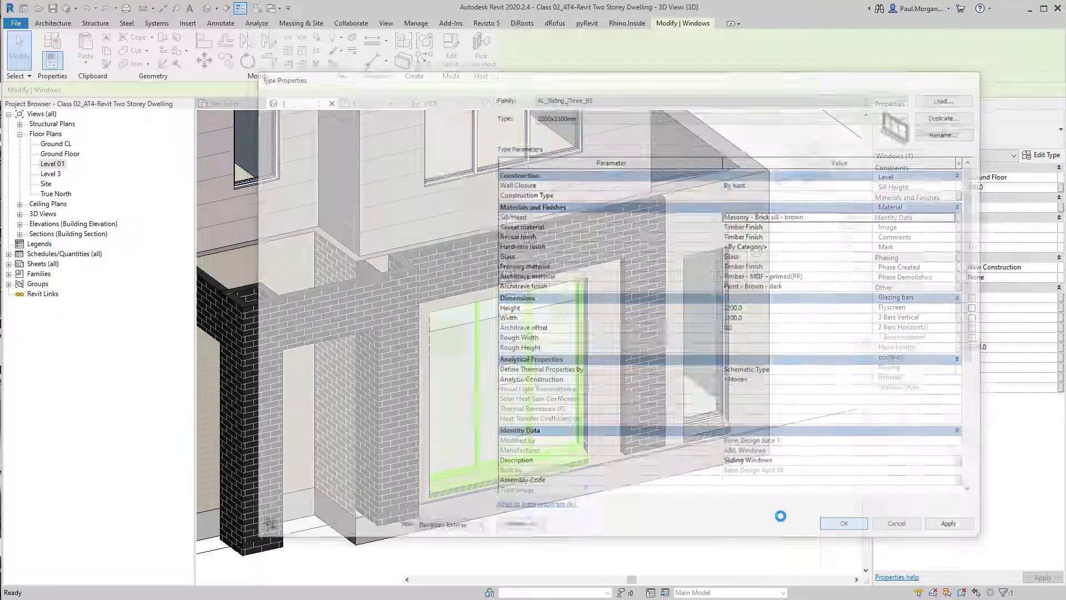
Select the ground-floor narrow fixed sliding window and set its type's reveal material to Timber Finish
{"action": "scroll", "coordinate": [577, 494], "scroll_direction": "up", "scroll_amount": 5}
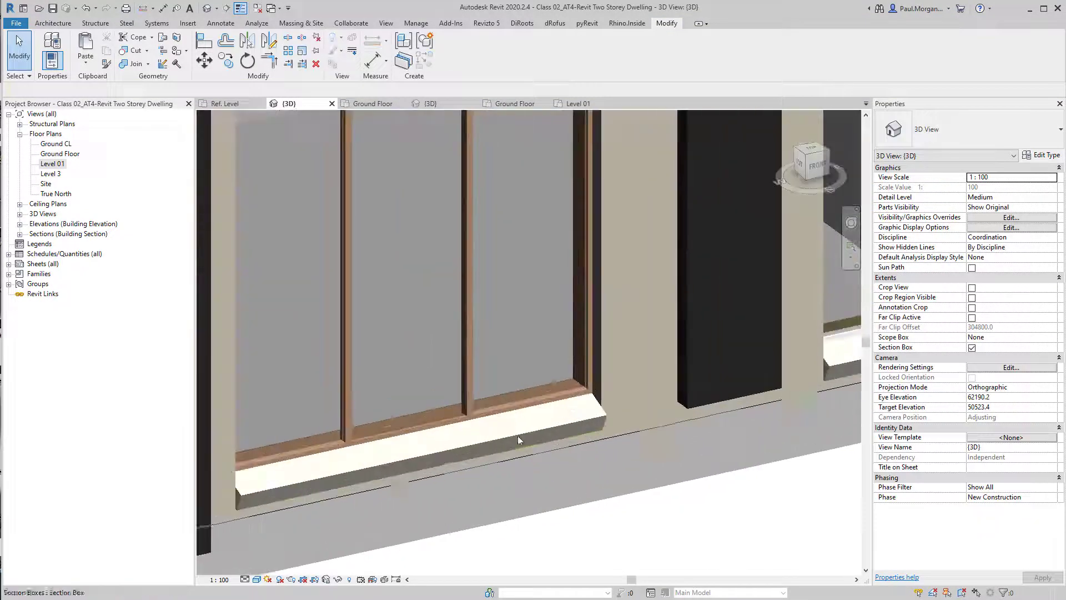
{"action": "scroll", "coordinate": [583, 390], "scroll_direction": "down", "scroll_amount": 5}
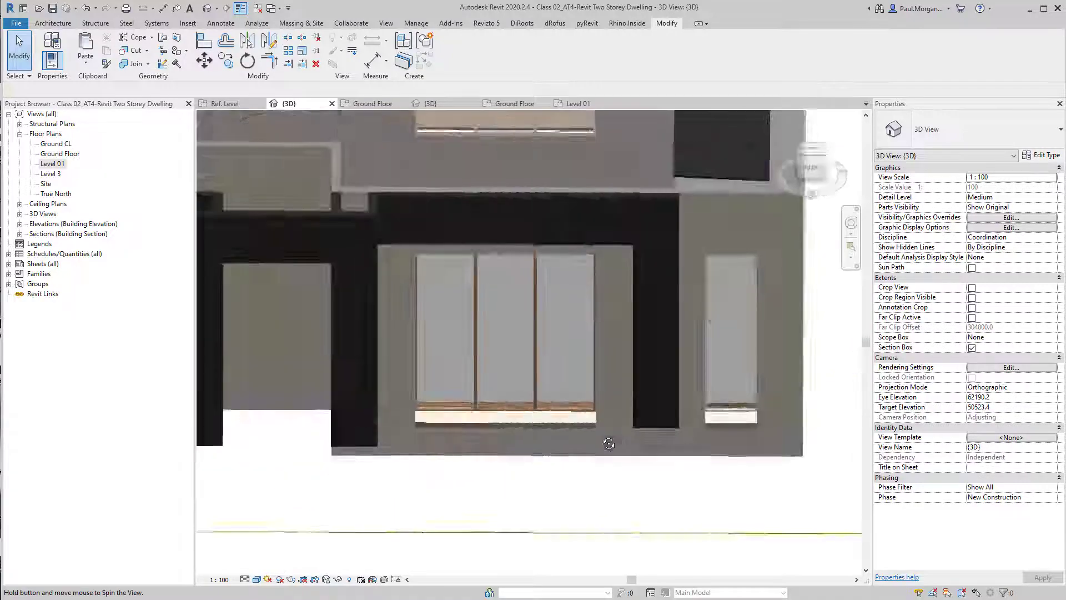
{"action": "scroll", "coordinate": [721, 391], "scroll_direction": "up", "scroll_amount": 4}
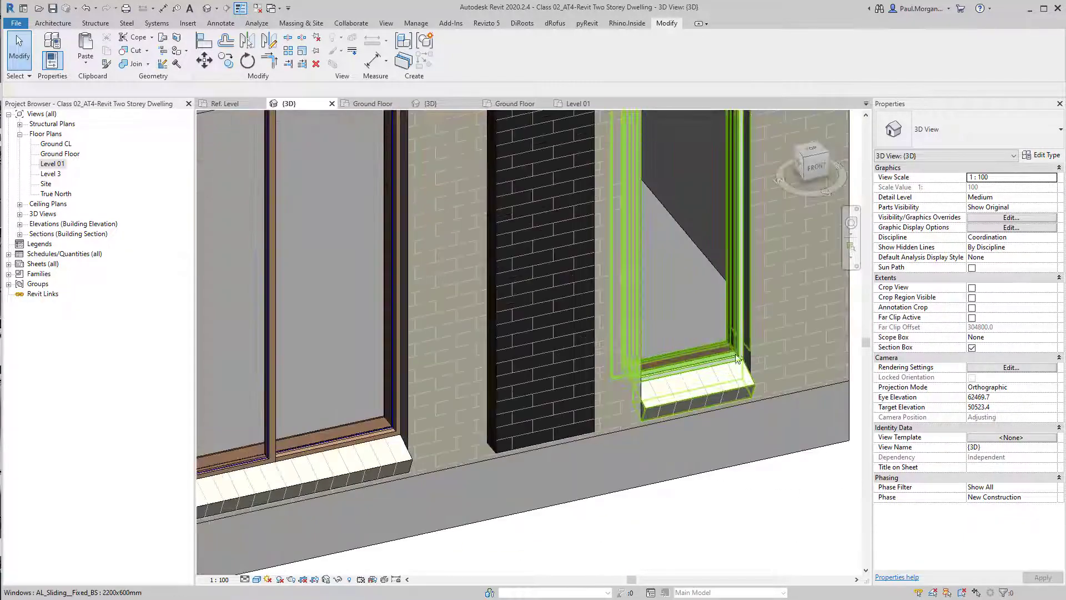
{"action": "left_click", "coordinate": [711, 373]}
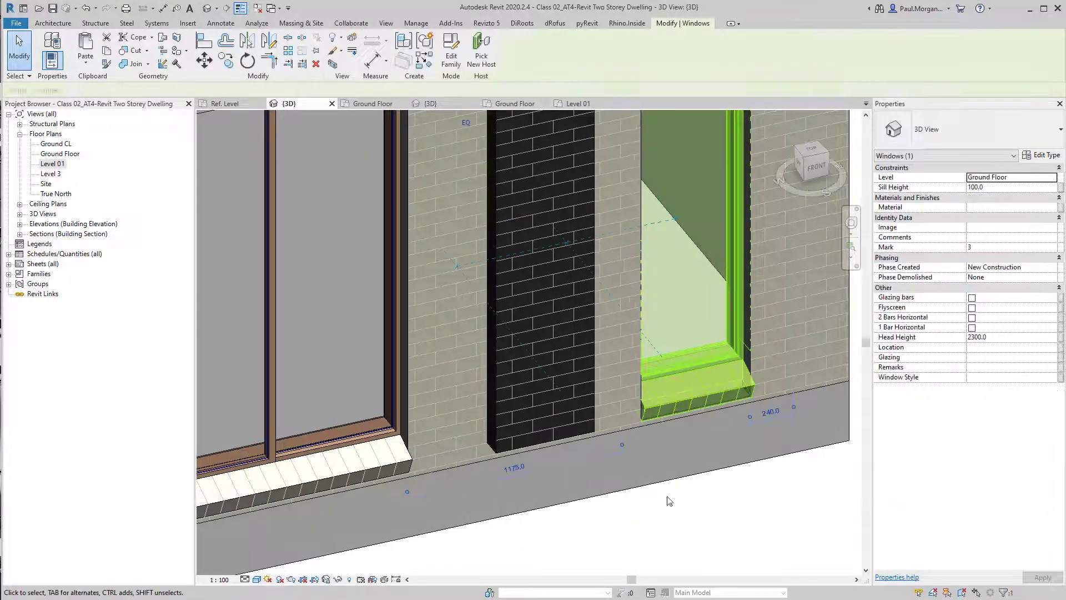
{"action": "left_click", "coordinate": [669, 498]}
{"action": "scroll", "coordinate": [683, 537], "scroll_direction": "down", "scroll_amount": 3}
{"action": "middle_click_drag", "start_coordinate": [578, 496], "coordinate": [658, 468], "text": "shift"}
{"action": "left_click", "coordinate": [658, 468]}
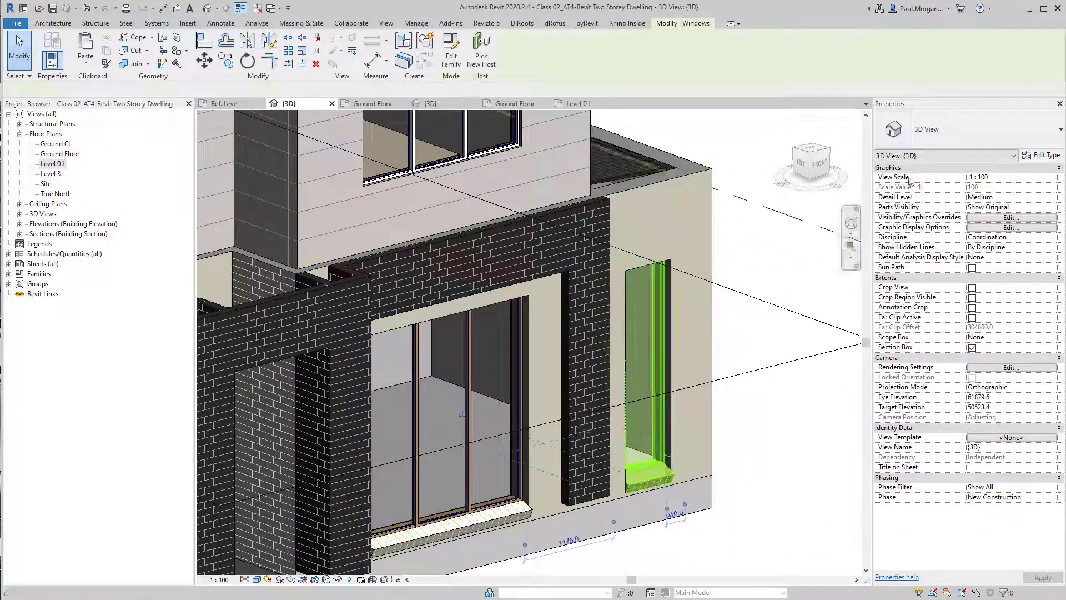
{"action": "left_click", "coordinate": [1041, 156]}
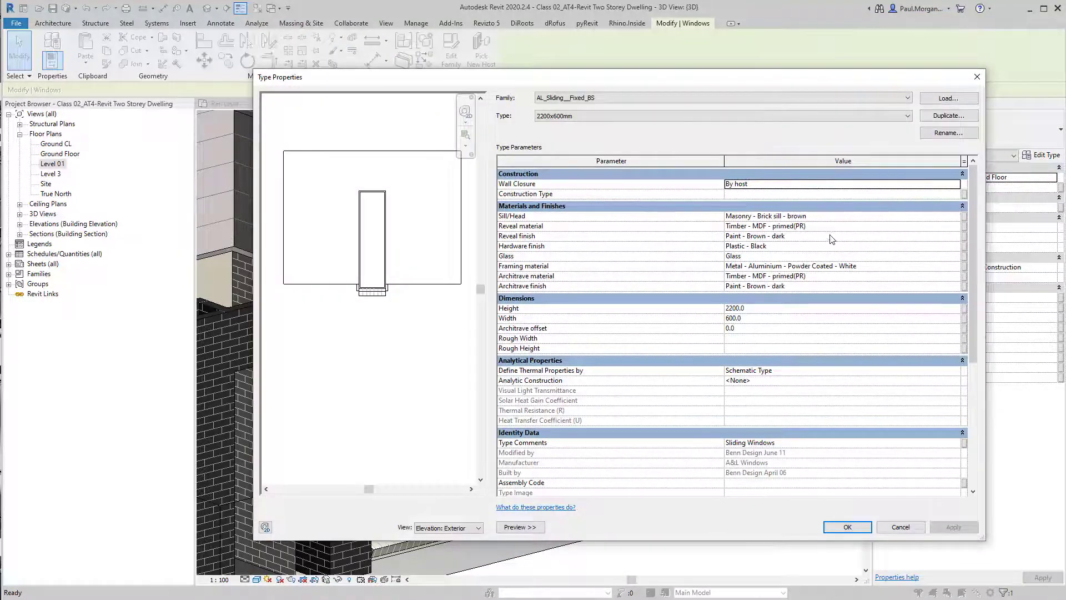
{"action": "left_click", "coordinate": [958, 225]}
{"action": "left_click", "coordinate": [959, 226]}
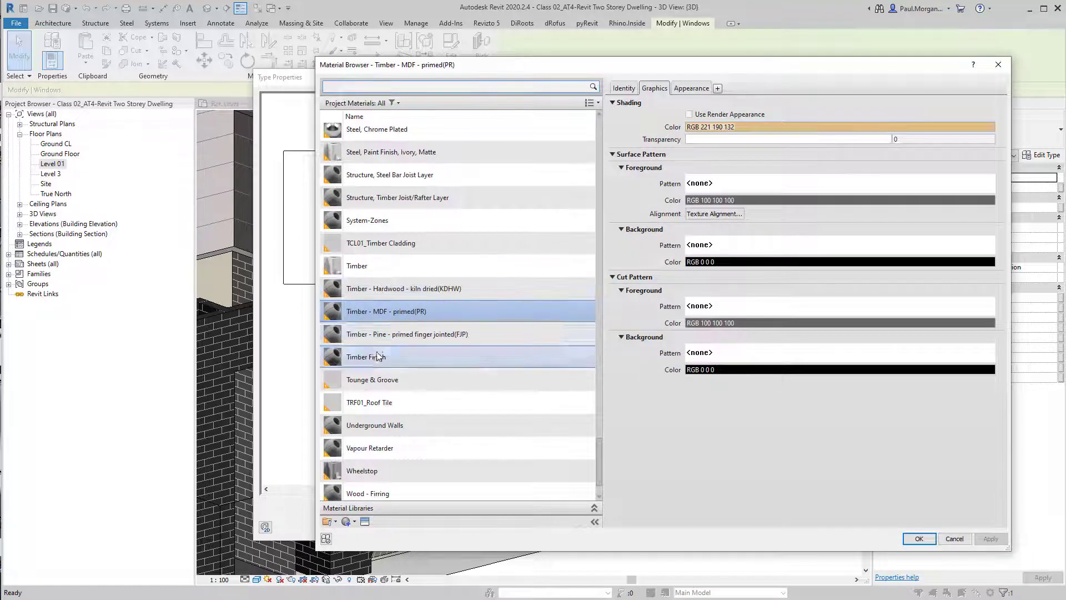
{"action": "left_click", "coordinate": [468, 360]}
{"action": "left_click", "coordinate": [919, 538]}
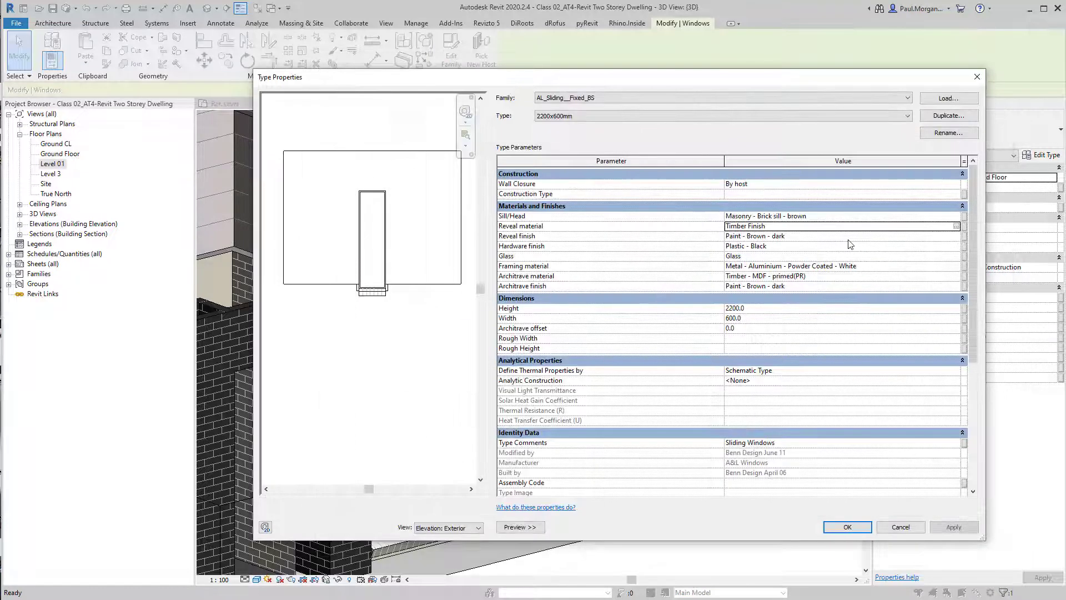
Rename the Timber Finish material to PM_Timber Finish while trying to assign it as the reveal finish
{"action": "left_click", "coordinate": [801, 239]}
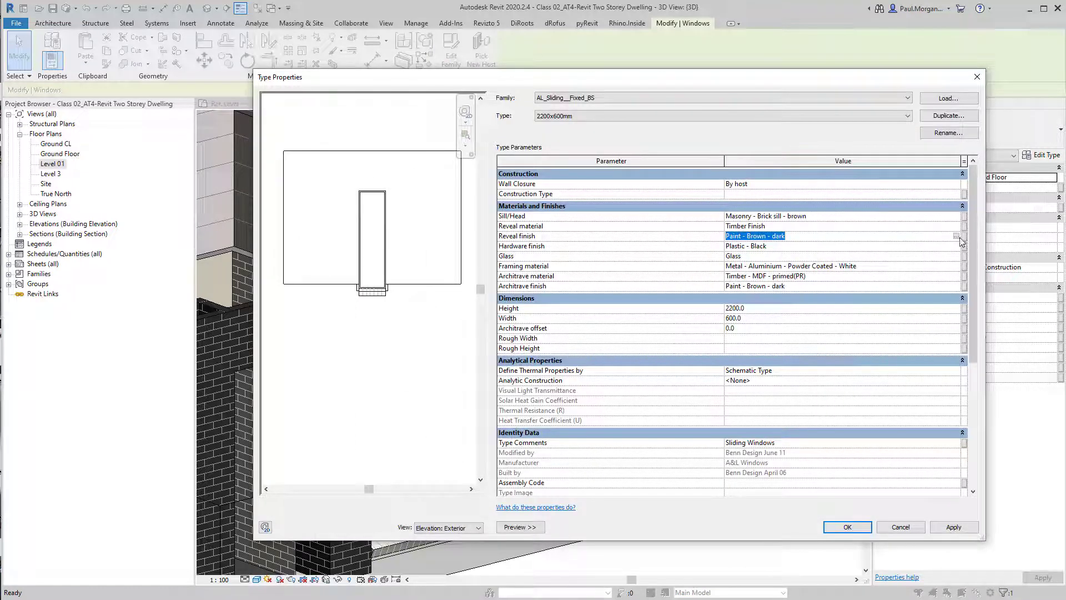
{"action": "left_click", "coordinate": [957, 236]}
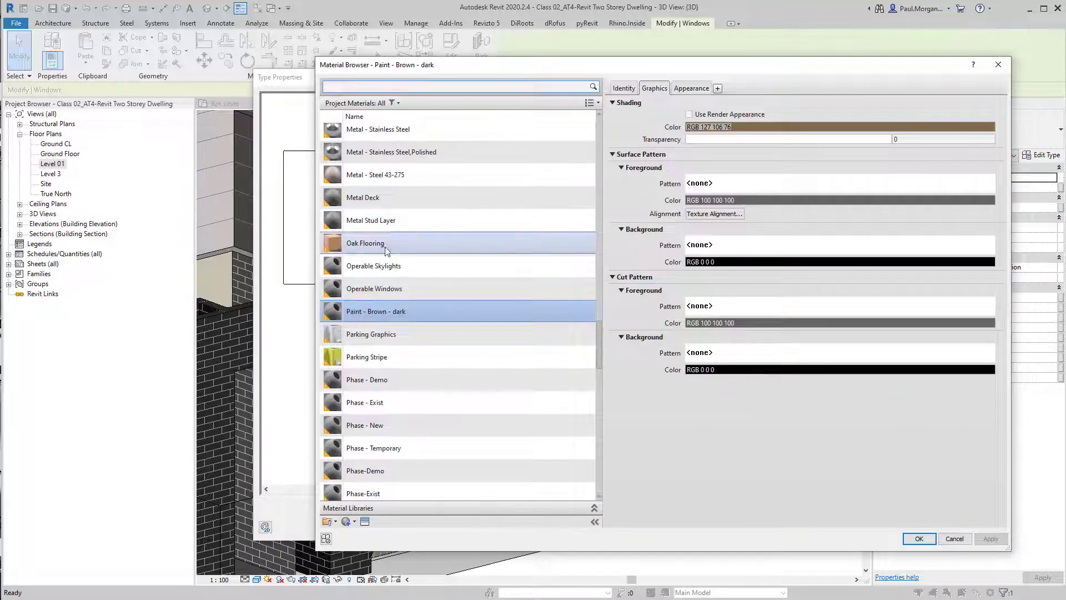
{"action": "scroll", "coordinate": [402, 234], "scroll_direction": "up", "scroll_amount": 1}
{"action": "left_click", "coordinate": [353, 87]}
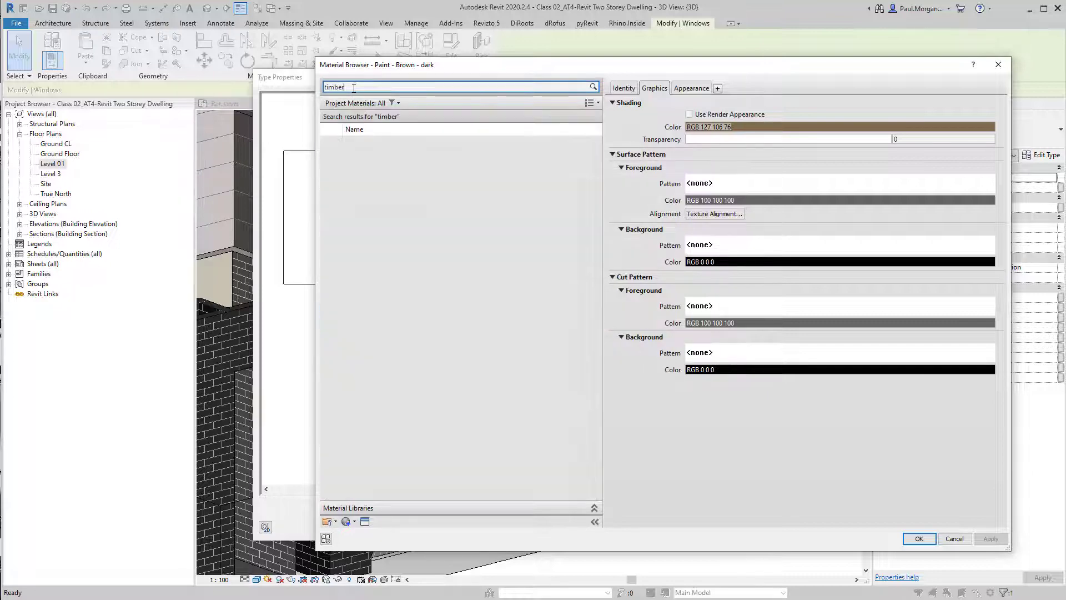
{"action": "left_click", "coordinate": [402, 279]}
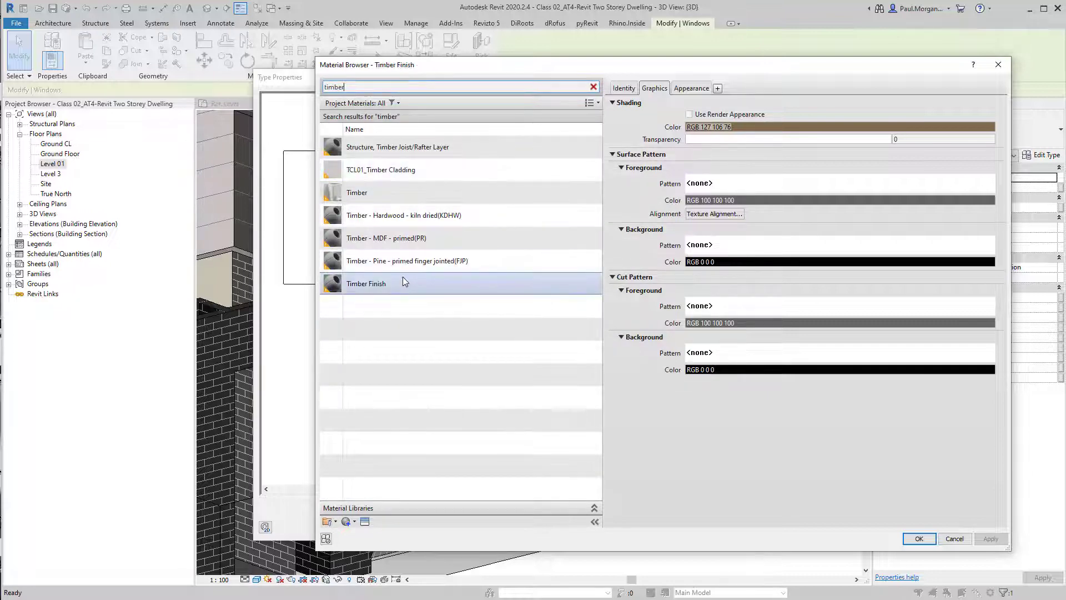
{"action": "right_click", "coordinate": [370, 291]}
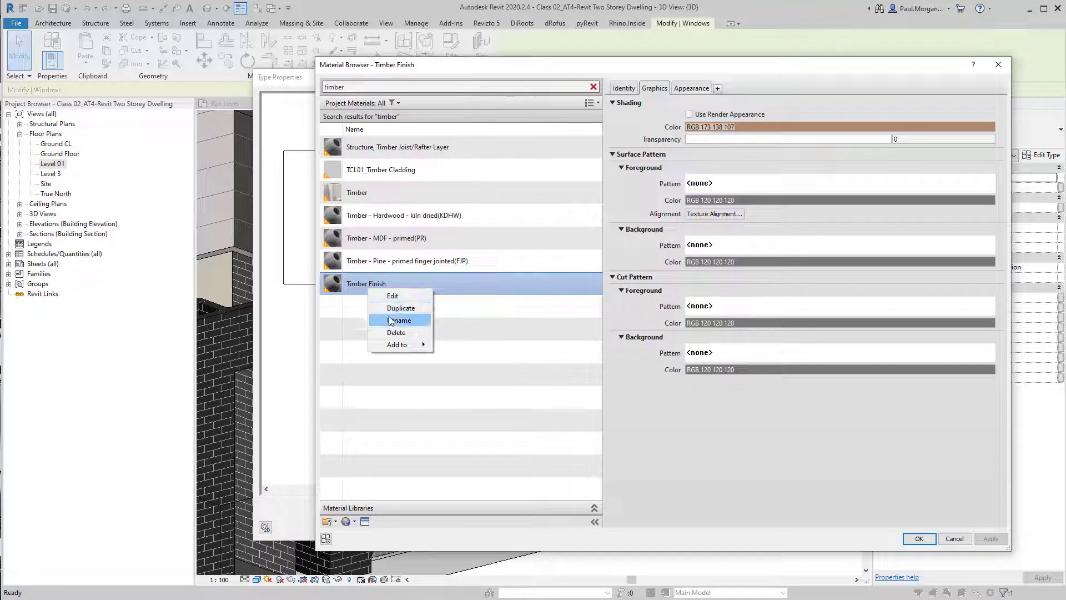
{"action": "left_click", "coordinate": [392, 324]}
{"action": "left_click", "coordinate": [346, 283]}
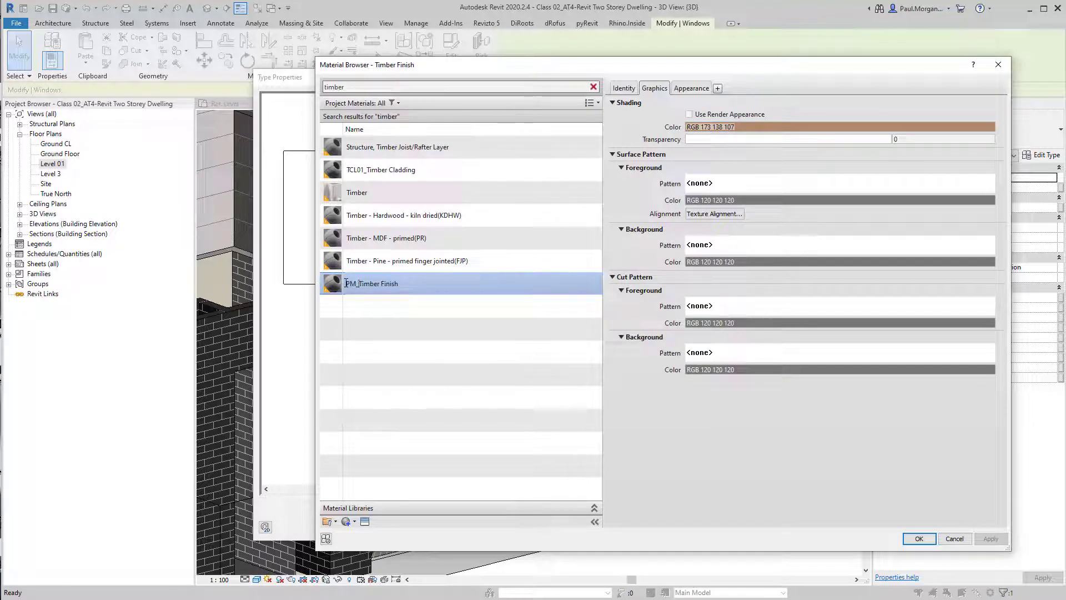
{"action": "key", "text": "Return"}
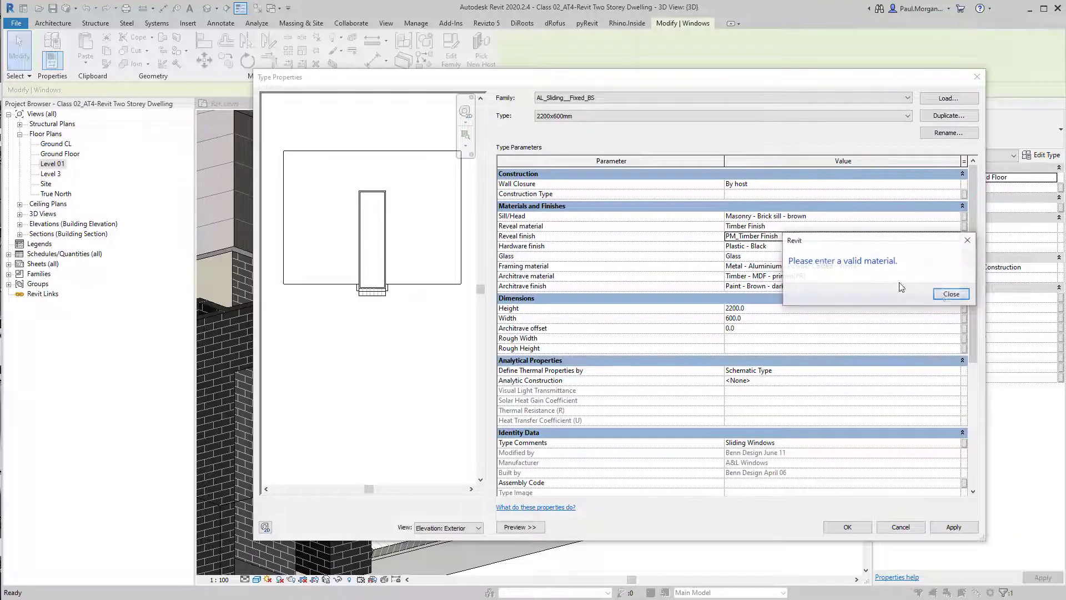
{"action": "left_click", "coordinate": [952, 294]}
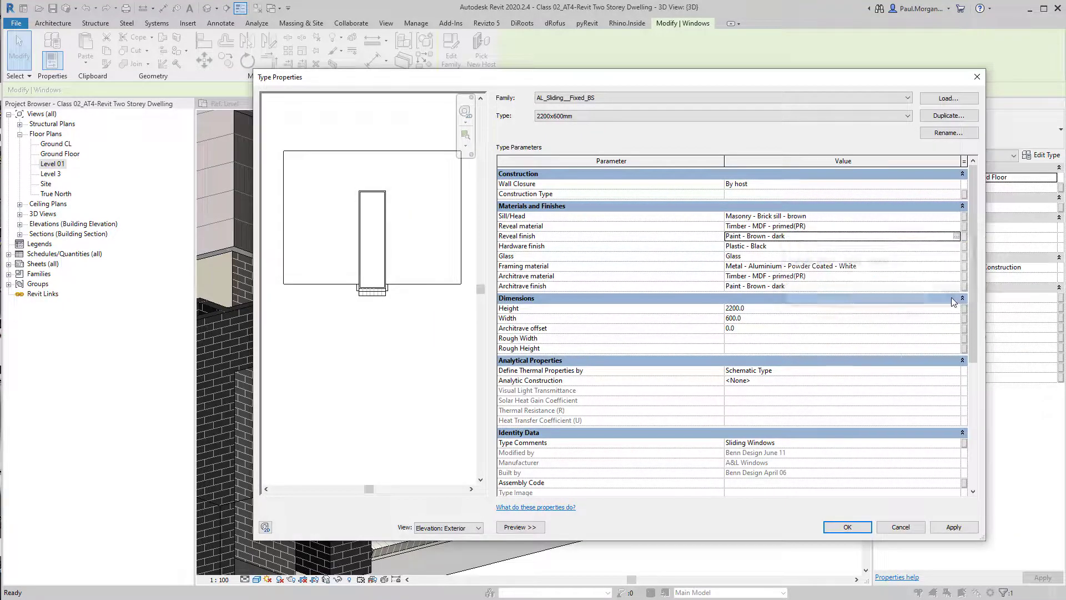
Set the fixed window type's reveal finish and reveal material both to PM_Timber Finish
{"action": "left_click", "coordinate": [956, 236]}
{"action": "scroll", "coordinate": [372, 346], "scroll_direction": "down", "scroll_amount": 2}
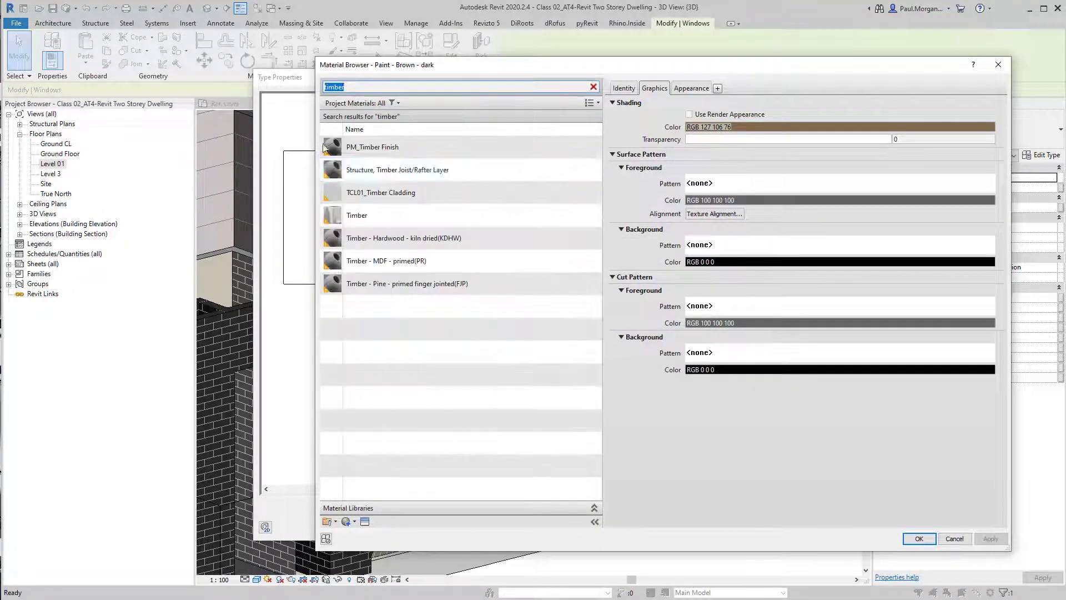
{"action": "left_click", "coordinate": [407, 148]}
{"action": "left_click", "coordinate": [916, 539]}
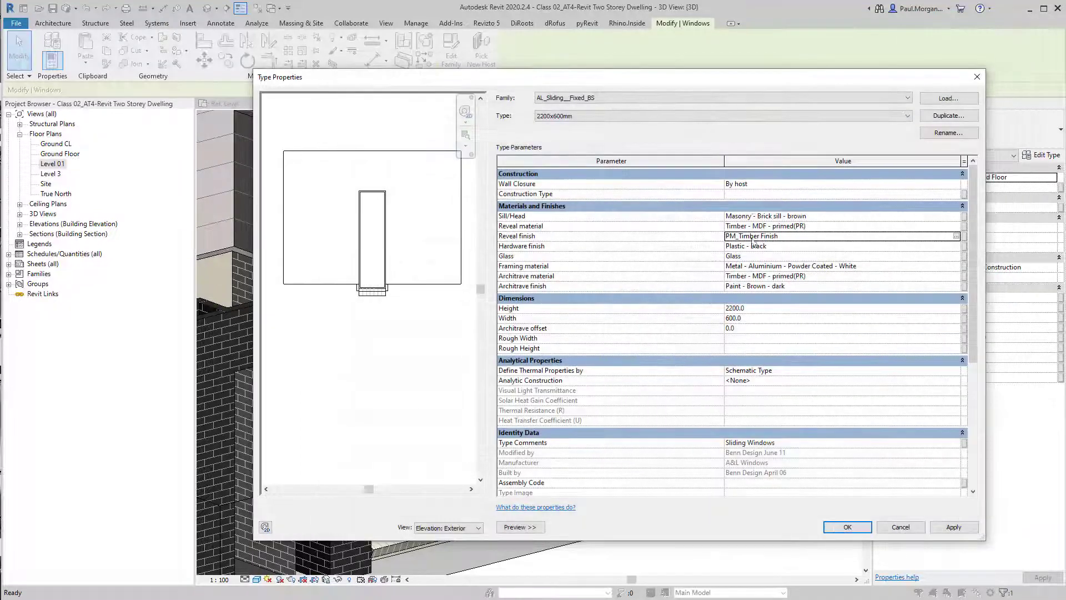
{"action": "left_click", "coordinate": [864, 225]}
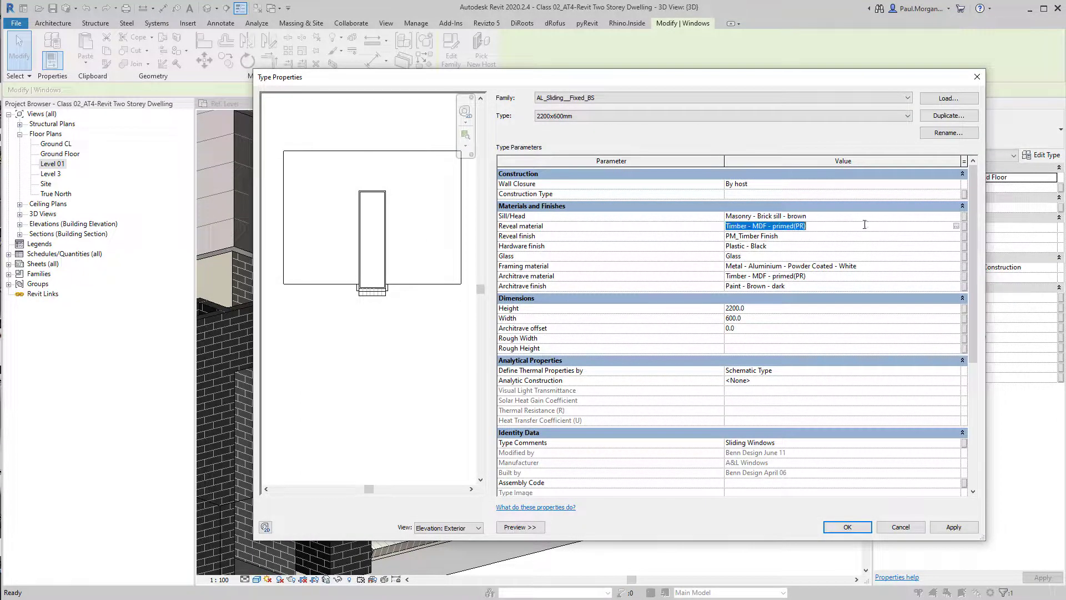
{"action": "left_click", "coordinate": [956, 225]}
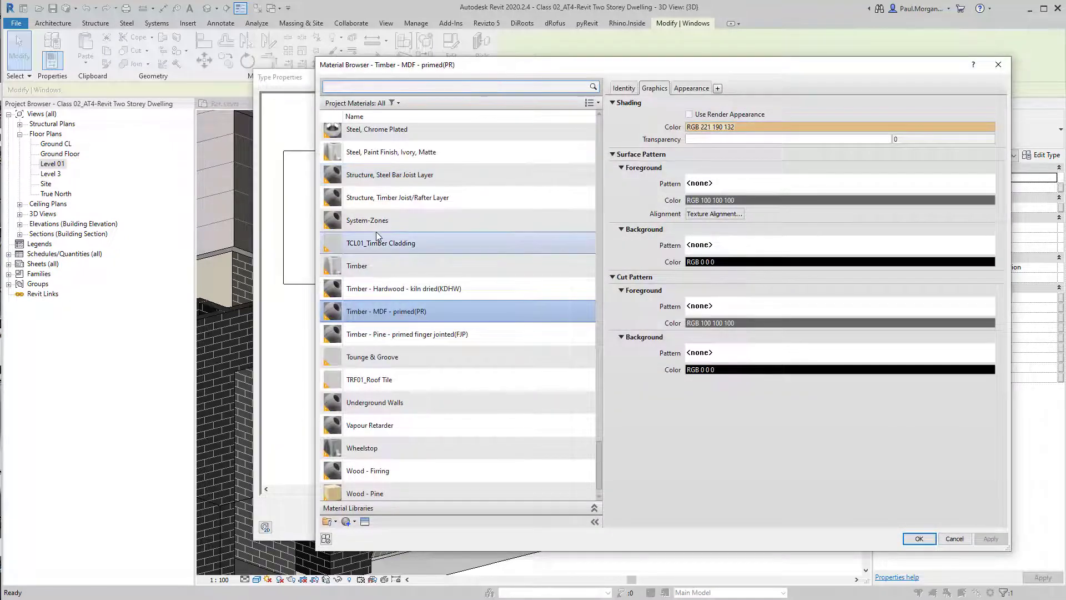
{"action": "scroll", "coordinate": [425, 445], "scroll_direction": "down", "scroll_amount": 1}
{"action": "scroll", "coordinate": [424, 418], "scroll_direction": "up", "scroll_amount": 10}
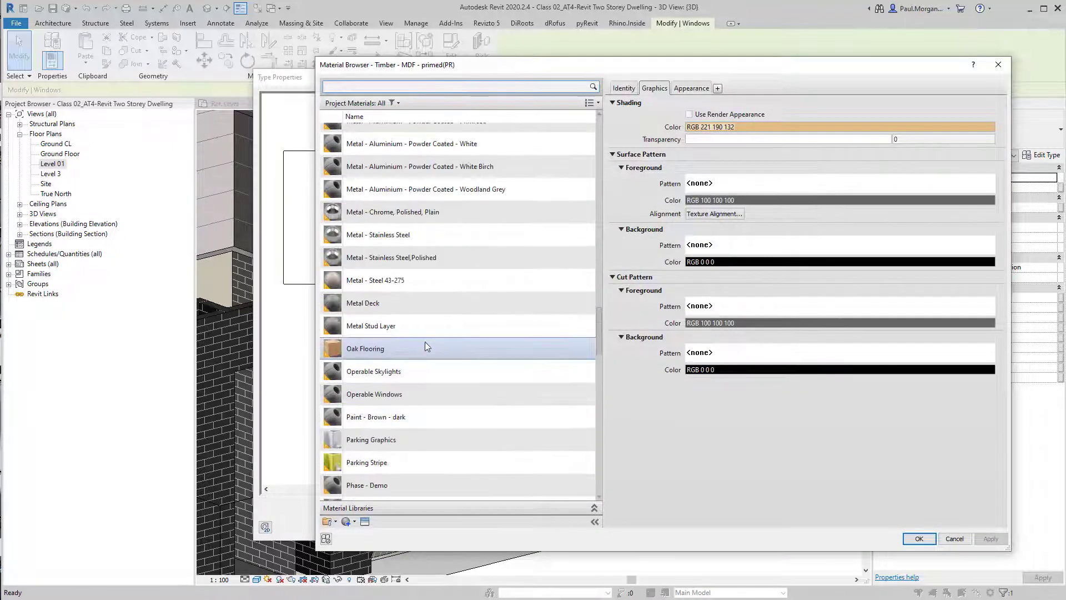
{"action": "scroll", "coordinate": [395, 470], "scroll_direction": "down", "scroll_amount": 3}
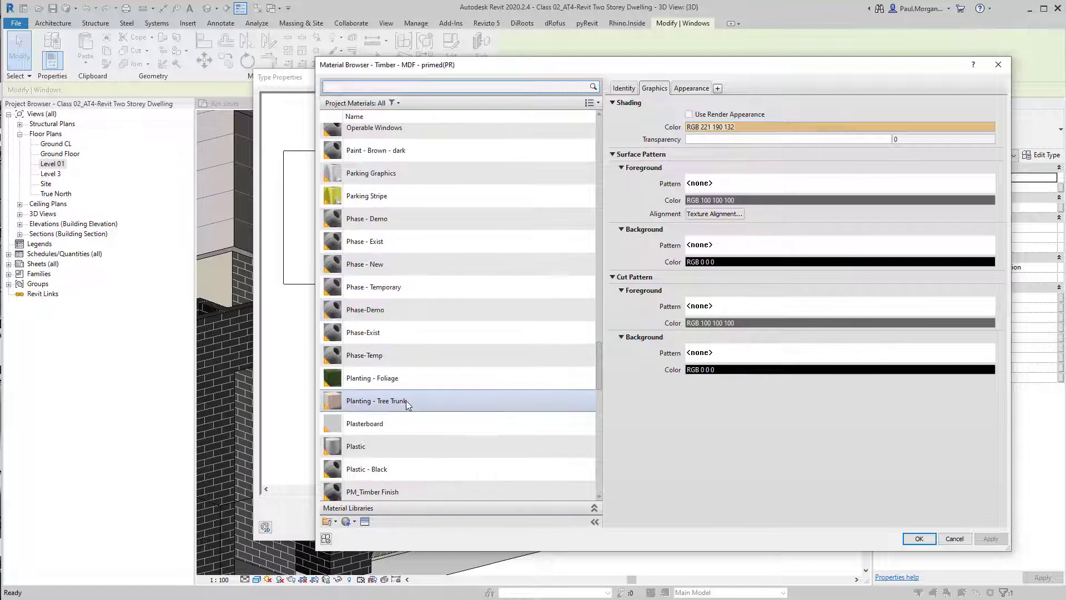
{"action": "scroll", "coordinate": [406, 401], "scroll_direction": "down", "scroll_amount": 3}
{"action": "left_click", "coordinate": [398, 425]}
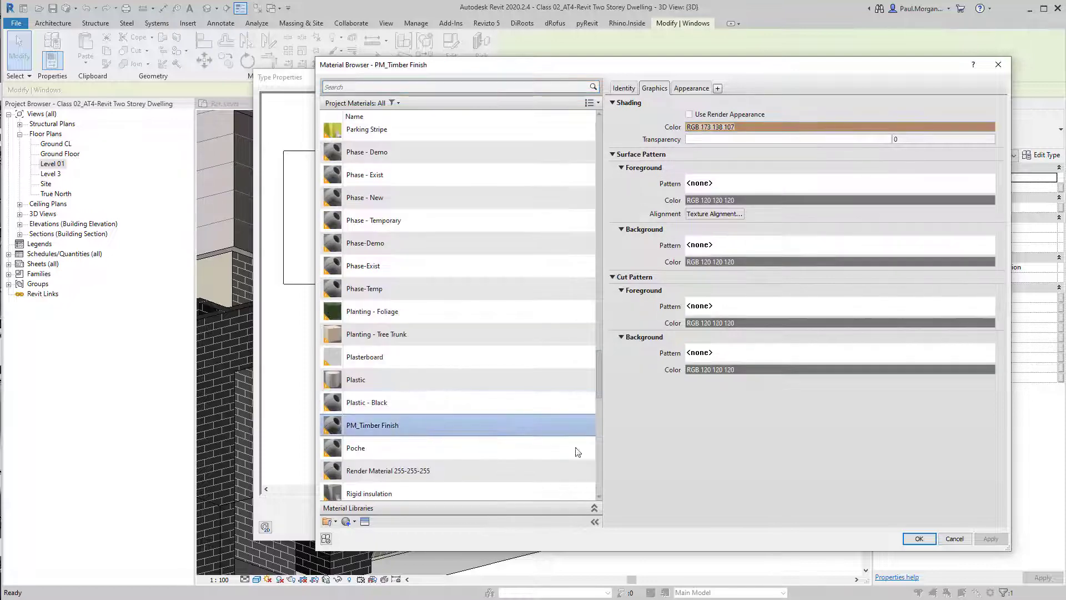
{"action": "left_click", "coordinate": [919, 538]}
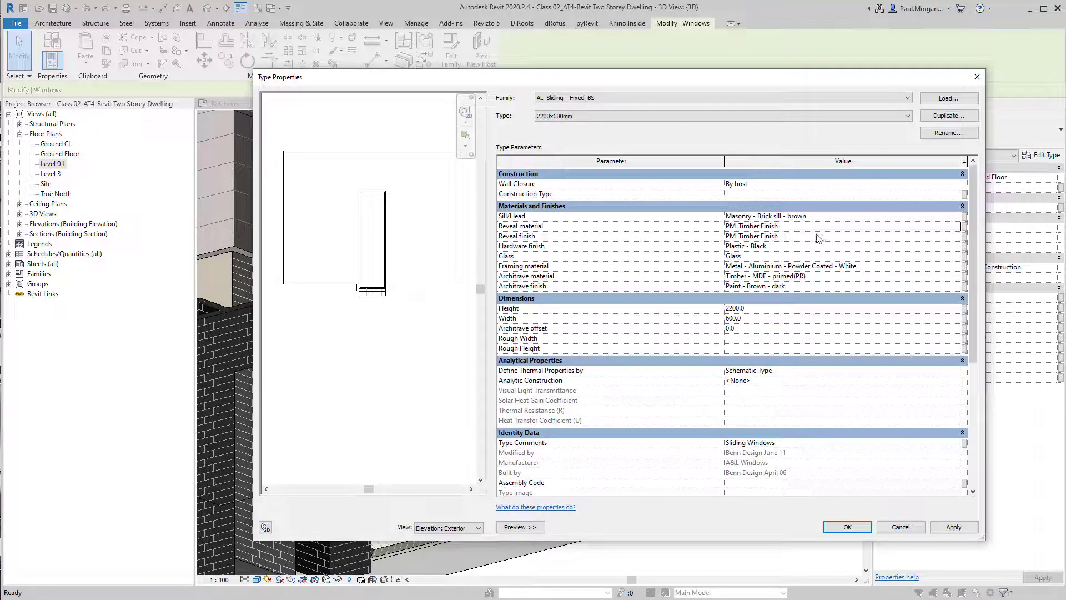
{"action": "left_click", "coordinate": [950, 216]}
{"action": "left_click", "coordinate": [965, 216]}
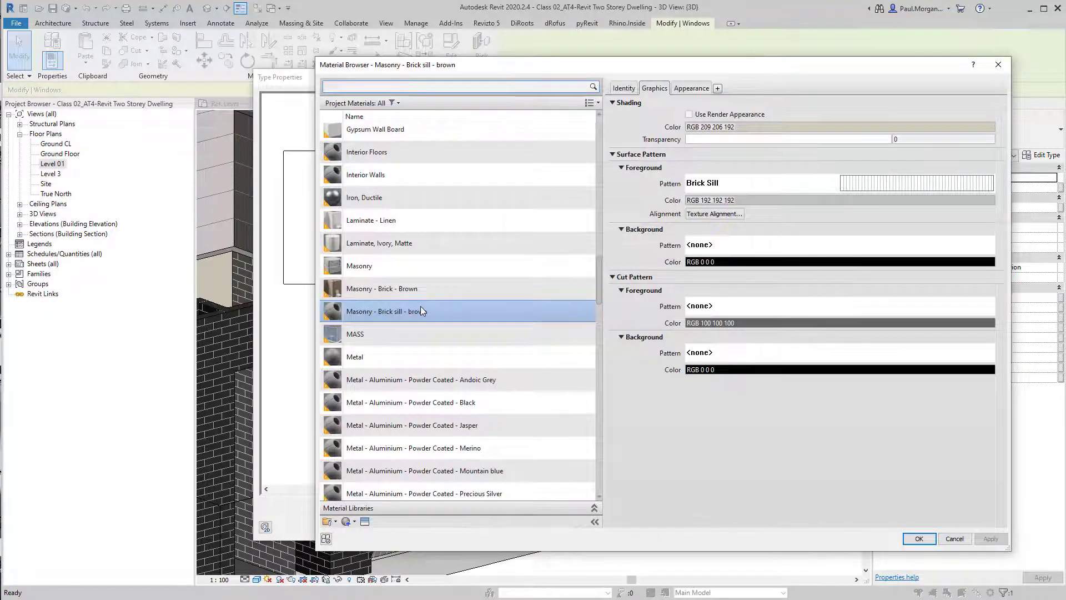
{"action": "left_click", "coordinate": [919, 538]}
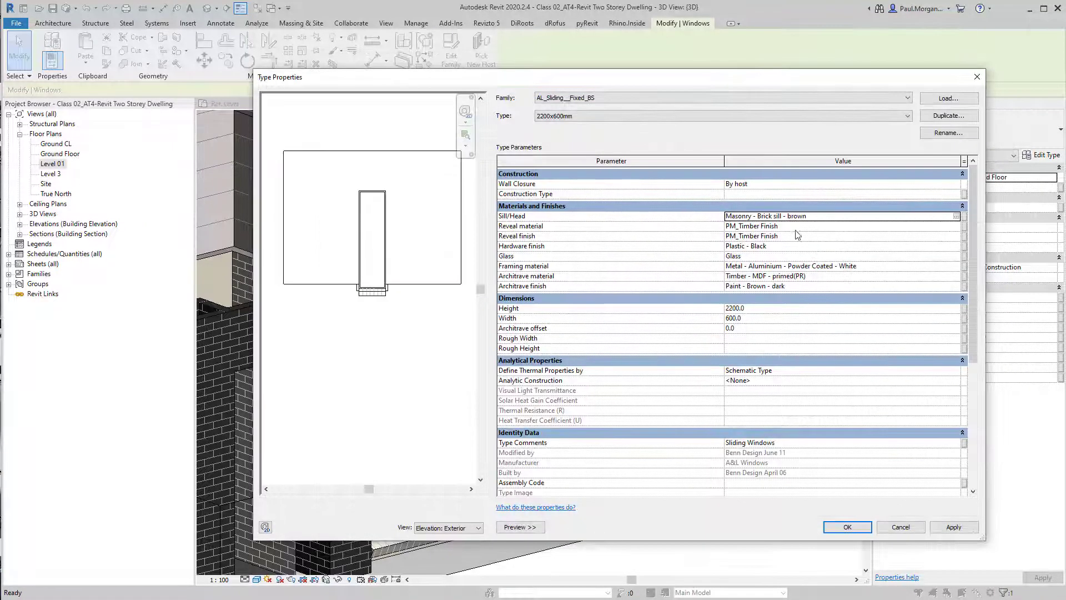
Set the fixed window type's framing material to PM_Timber Finish, searching the material browser for PM_
{"action": "left_click", "coordinate": [957, 267]}
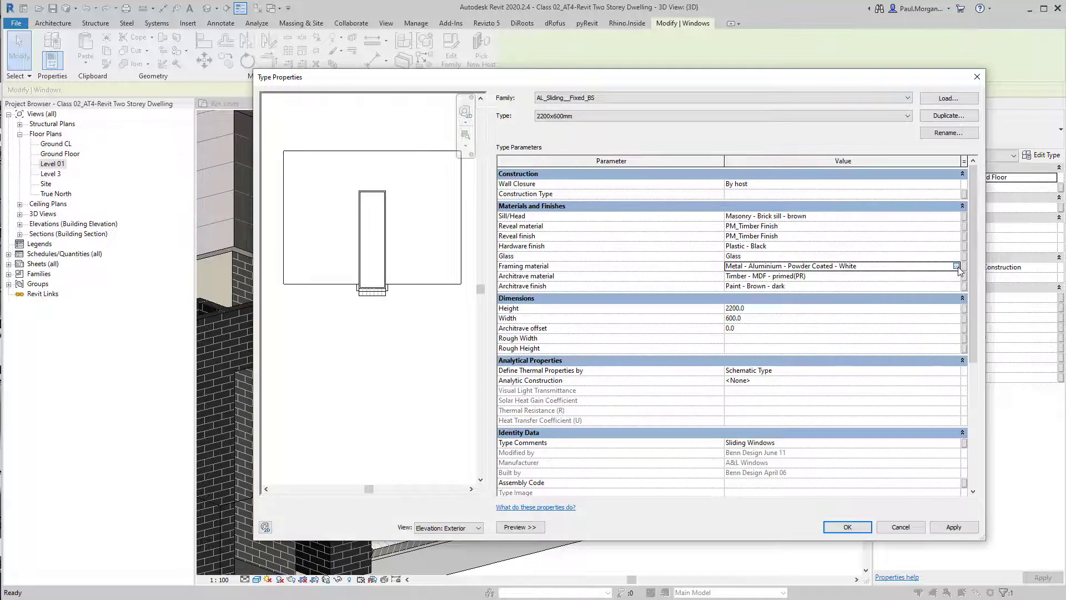
{"action": "left_click", "coordinate": [956, 267]}
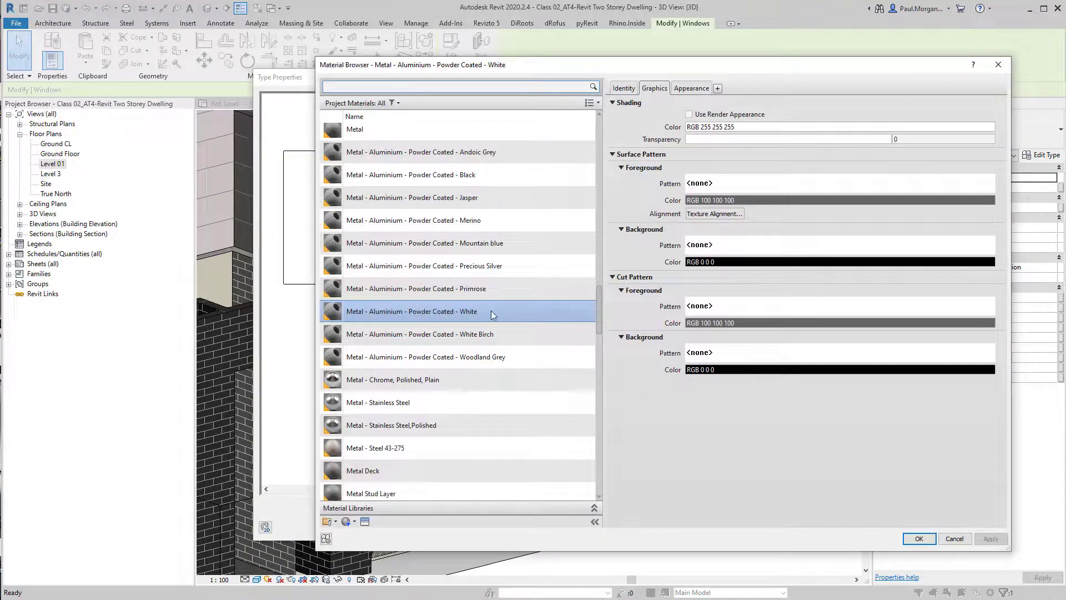
{"action": "scroll", "coordinate": [425, 425], "scroll_direction": "down", "scroll_amount": 2}
{"action": "scroll", "coordinate": [427, 421], "scroll_direction": "up", "scroll_amount": 8}
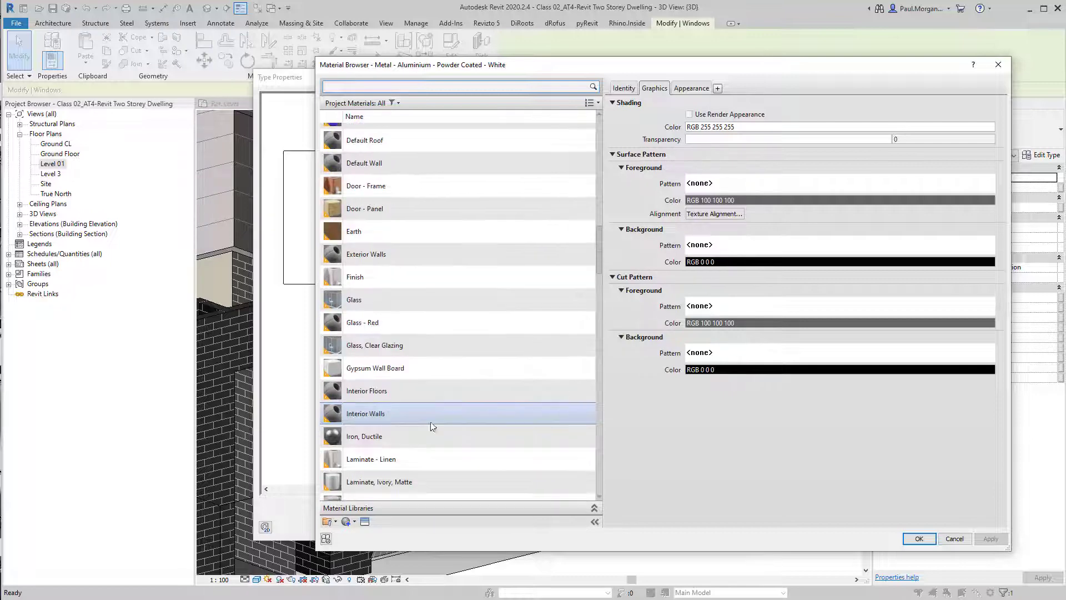
{"action": "scroll", "coordinate": [405, 158], "scroll_direction": "up", "scroll_amount": 2}
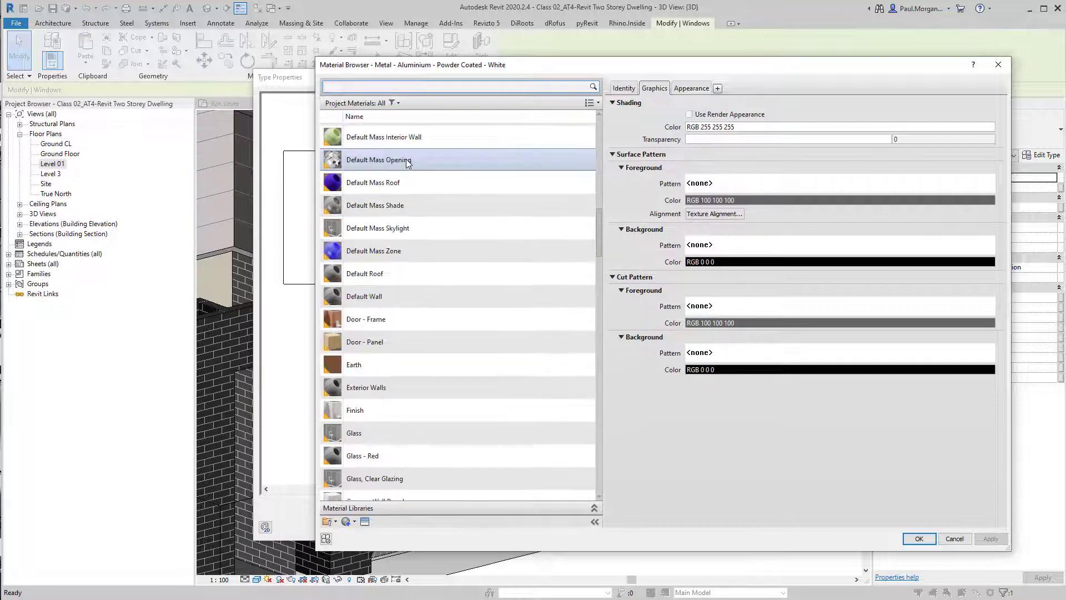
{"action": "type", "text": "pm-"}
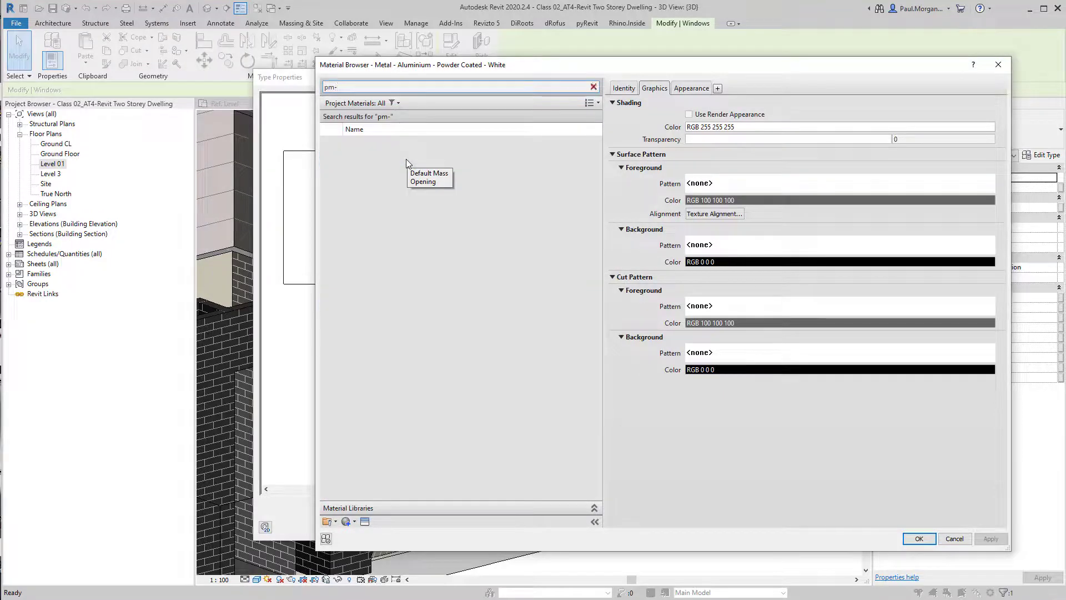
{"action": "key", "text": "BackSpace"}
{"action": "type", "text": "_"}
{"action": "left_click", "coordinate": [406, 154]}
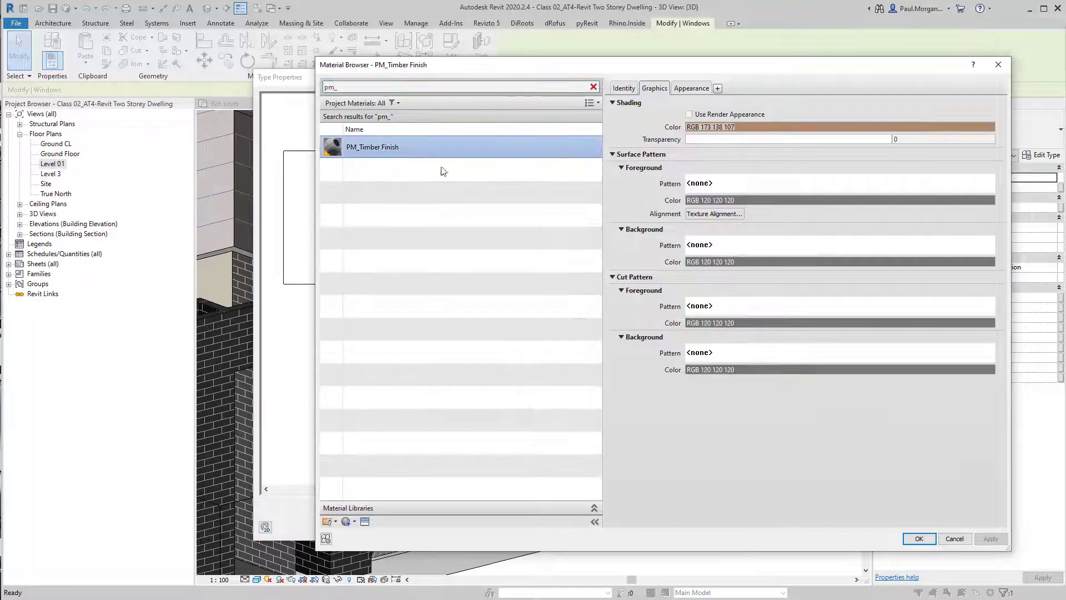
{"action": "left_click", "coordinate": [918, 539]}
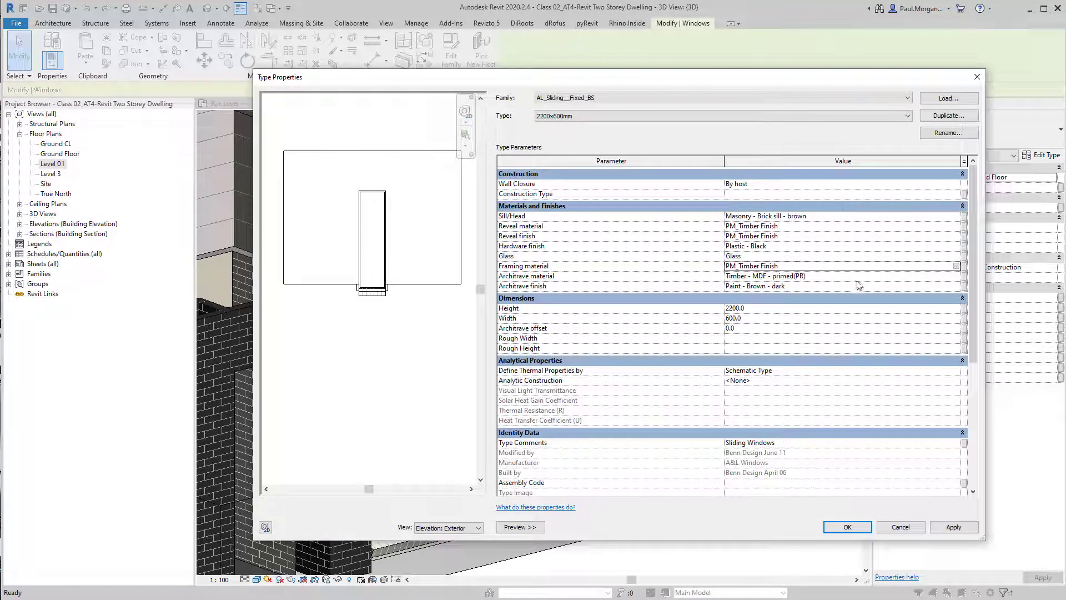
Set the fixed window type's architrave material and architrave finish both to PM_Timber Finish and accept the type changes
{"action": "left_click", "coordinate": [951, 277]}
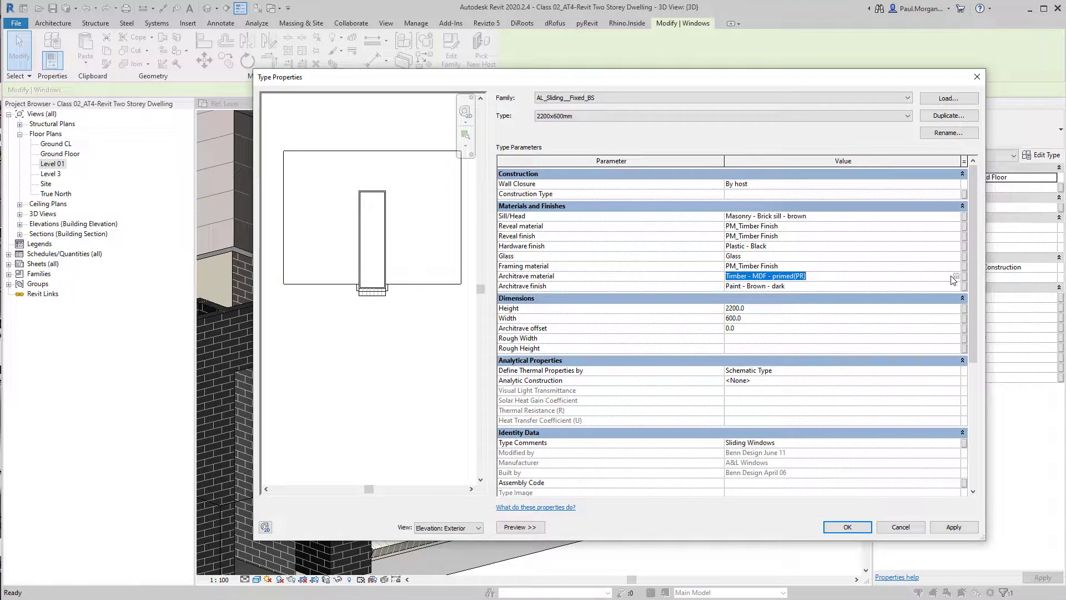
{"action": "left_click", "coordinate": [955, 276]}
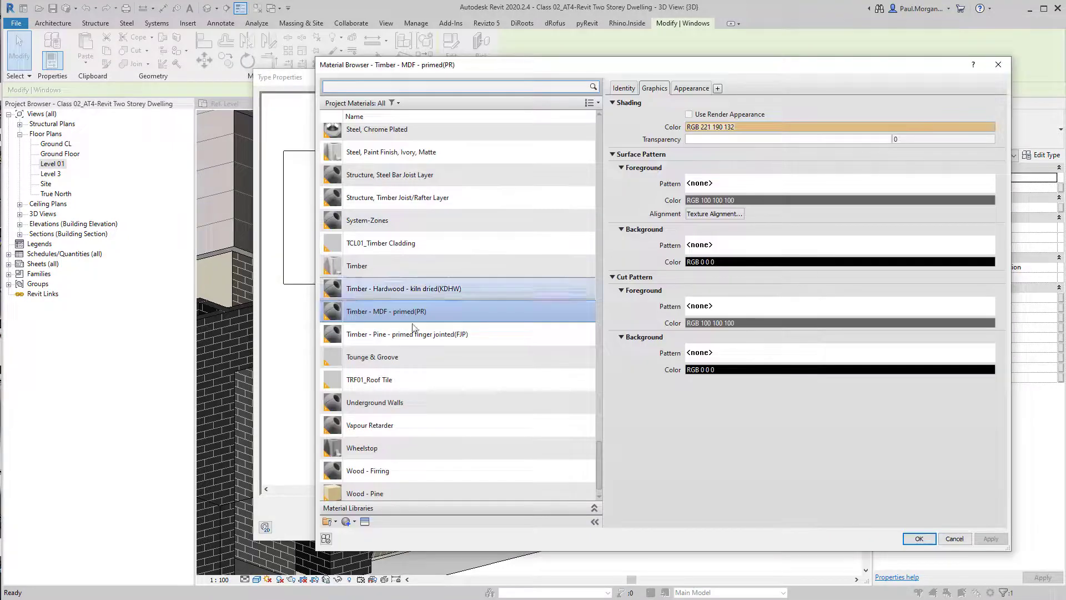
{"action": "scroll", "coordinate": [419, 308], "scroll_direction": "up", "scroll_amount": 10}
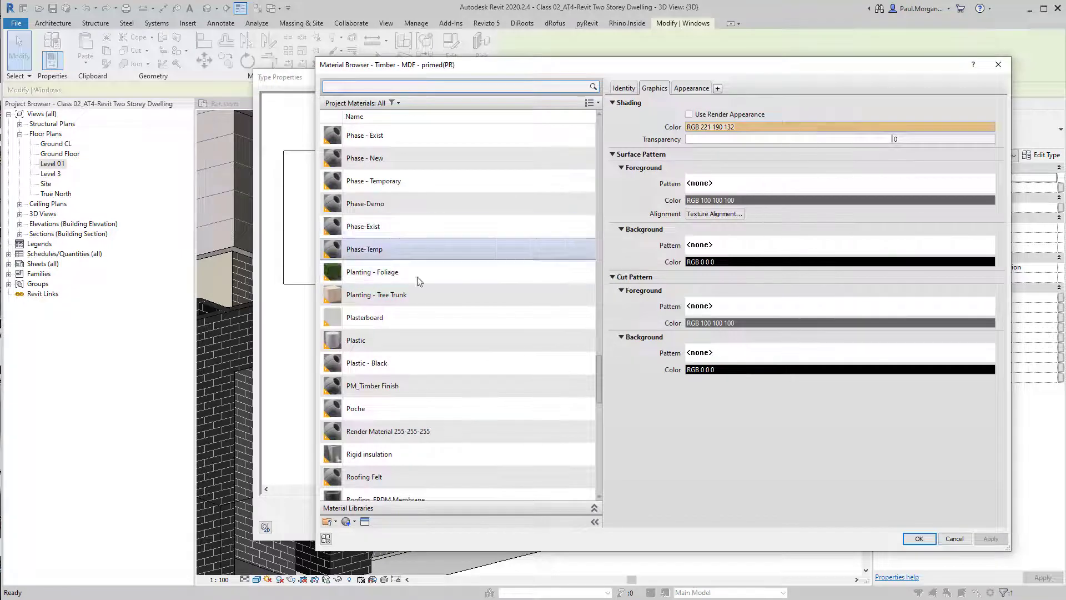
{"action": "left_click", "coordinate": [410, 387]}
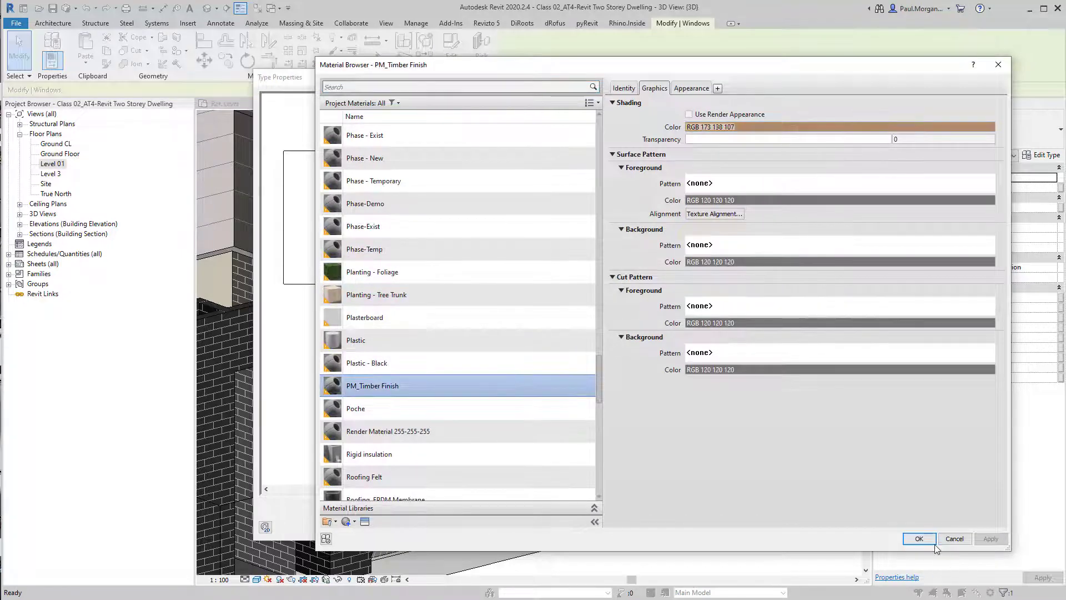
{"action": "left_click", "coordinate": [933, 541]}
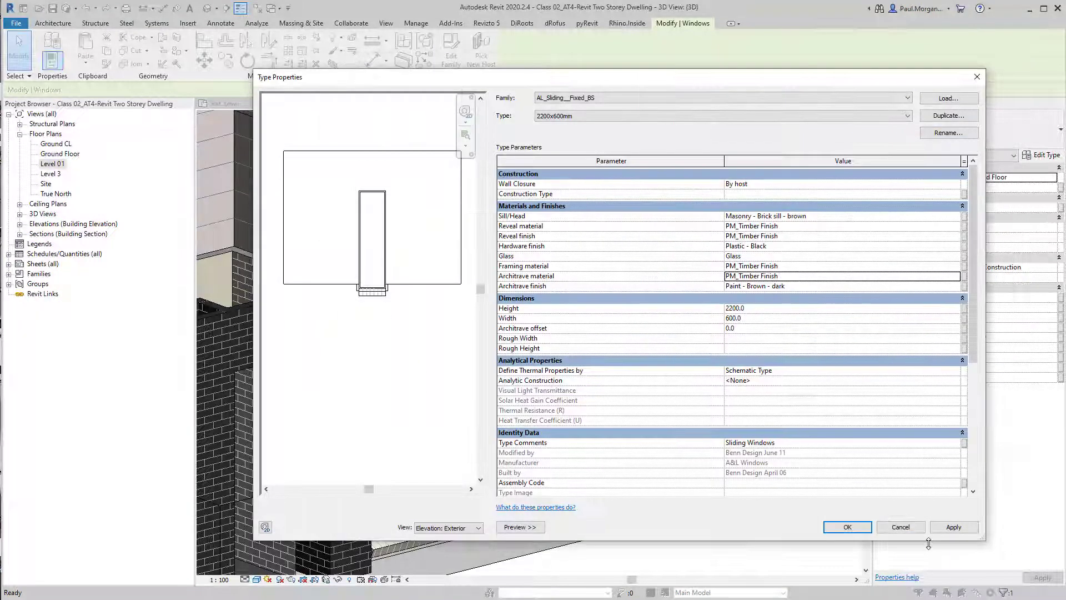
{"action": "left_click", "coordinate": [944, 286]}
{"action": "left_click", "coordinate": [962, 287]}
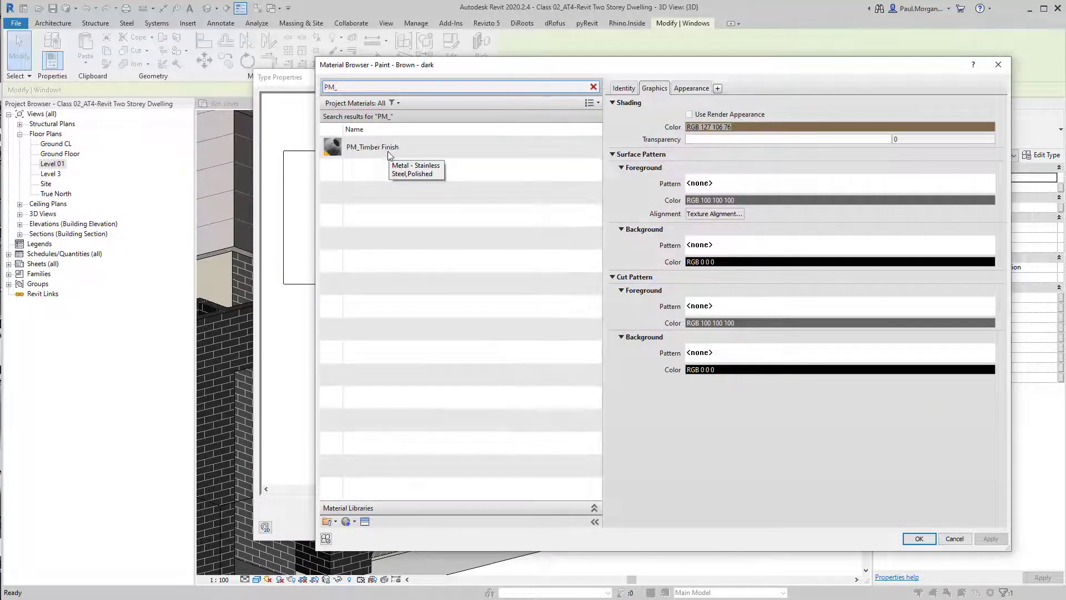
{"action": "left_click", "coordinate": [388, 148]}
{"action": "left_click", "coordinate": [917, 539]}
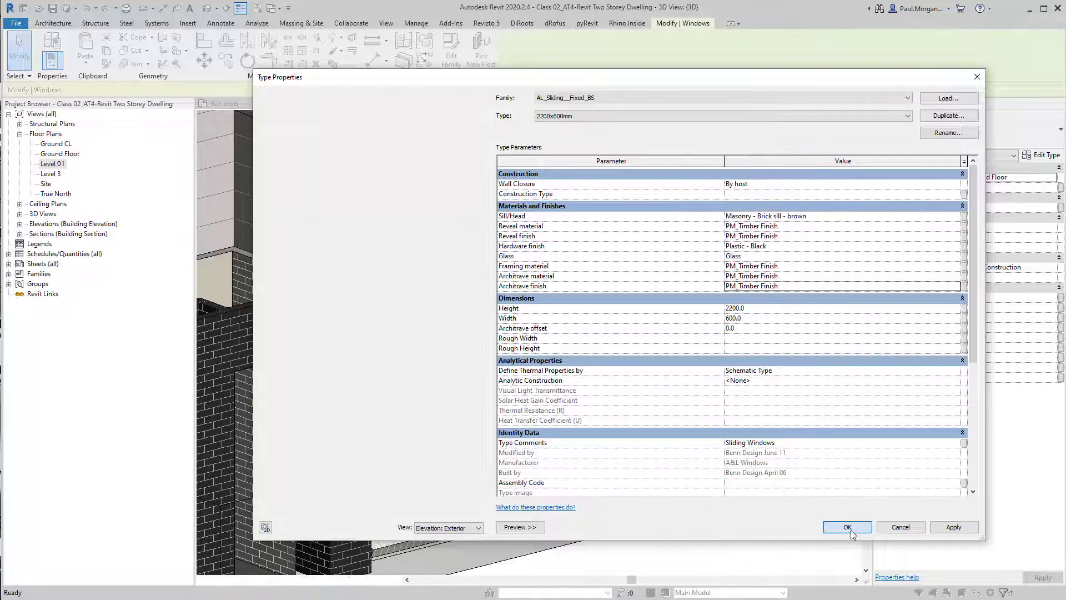
{"action": "left_click", "coordinate": [848, 528]}
Orbit and zoom the 3D view to inspect the timber finishes on the rear windows of both storeys
{"action": "middle_click_drag", "start_coordinate": [805, 460], "coordinate": [773, 511], "text": "shift"}
{"action": "scroll", "coordinate": [684, 443], "scroll_direction": "down", "scroll_amount": 1}
{"action": "left_click", "coordinate": [684, 446]}
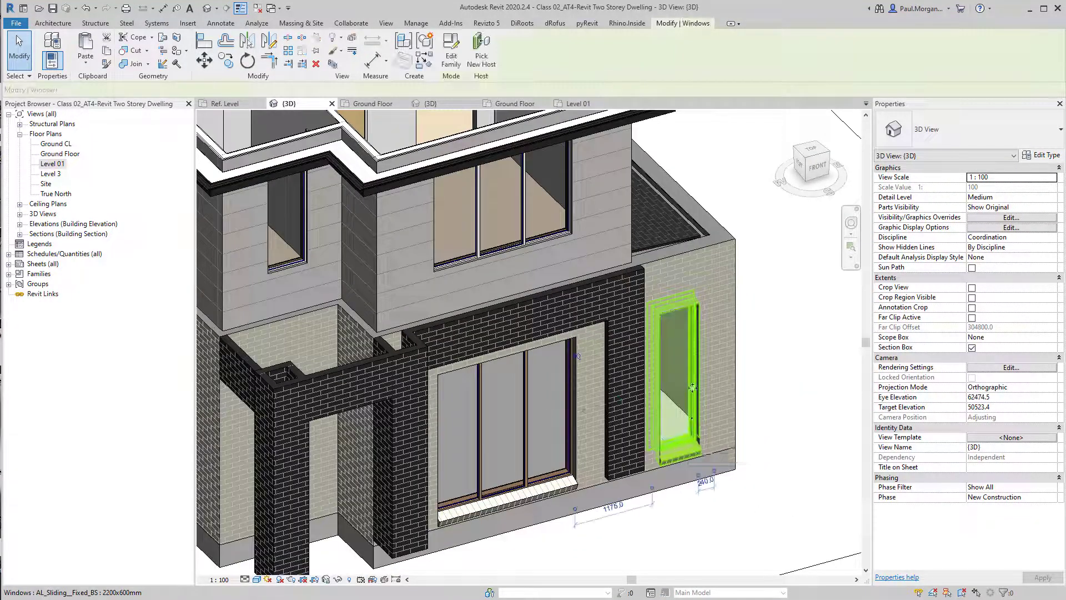
{"action": "middle_click_drag", "start_coordinate": [685, 446], "coordinate": [471, 404], "text": "shift"}
{"action": "scroll", "coordinate": [471, 404], "scroll_direction": "down", "scroll_amount": 3}
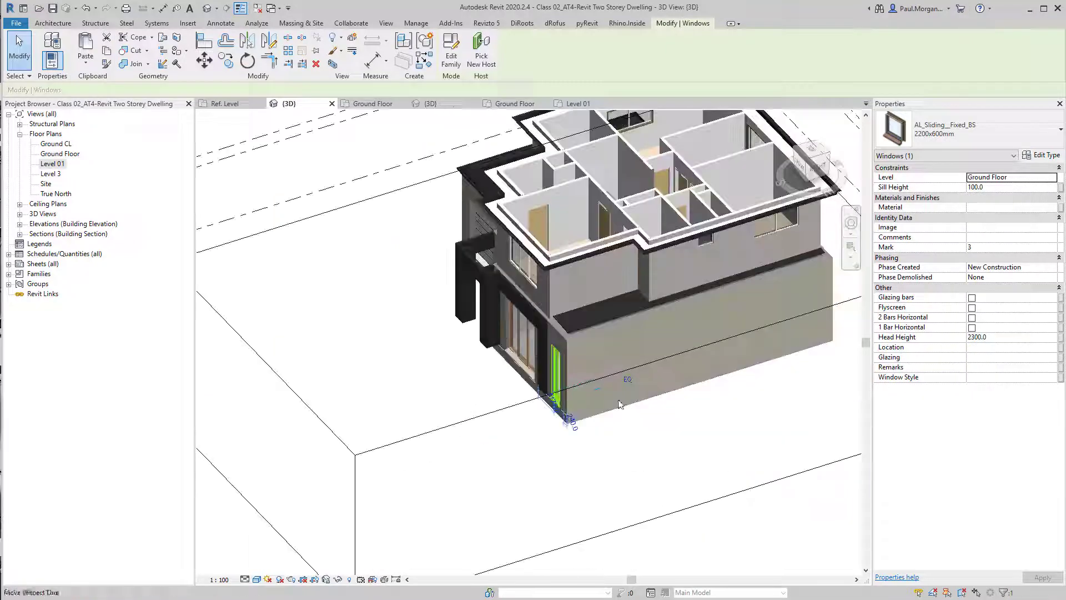
{"action": "left_click", "coordinate": [724, 345]}
{"action": "scroll", "coordinate": [726, 342], "scroll_direction": "down", "scroll_amount": 4}
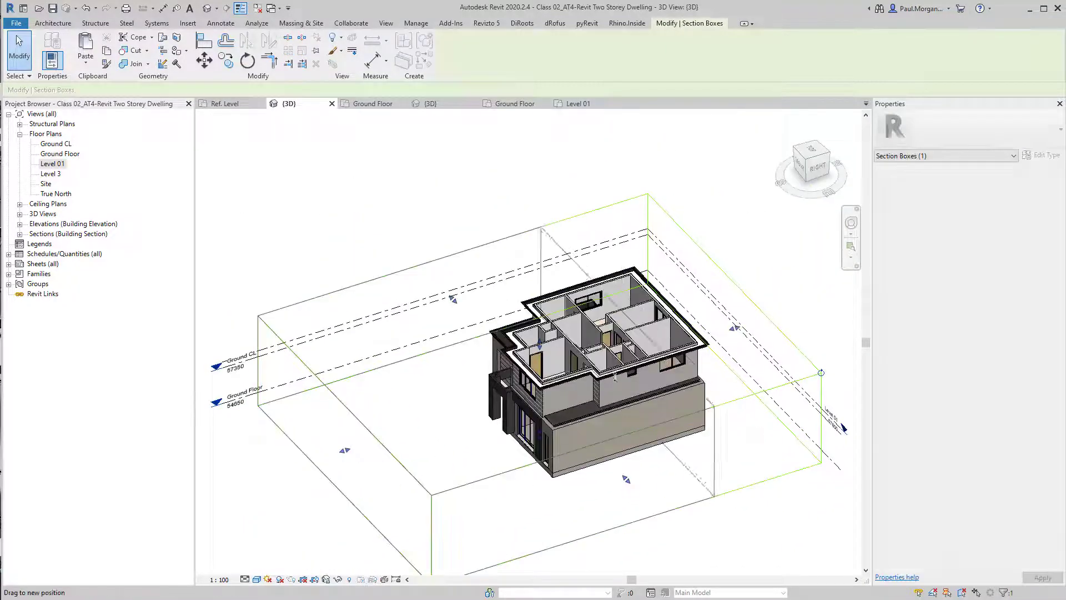
{"action": "middle_click_drag", "start_coordinate": [727, 340], "coordinate": [421, 343], "text": "shift"}
{"action": "scroll", "coordinate": [407, 446], "scroll_direction": "up", "scroll_amount": 10}
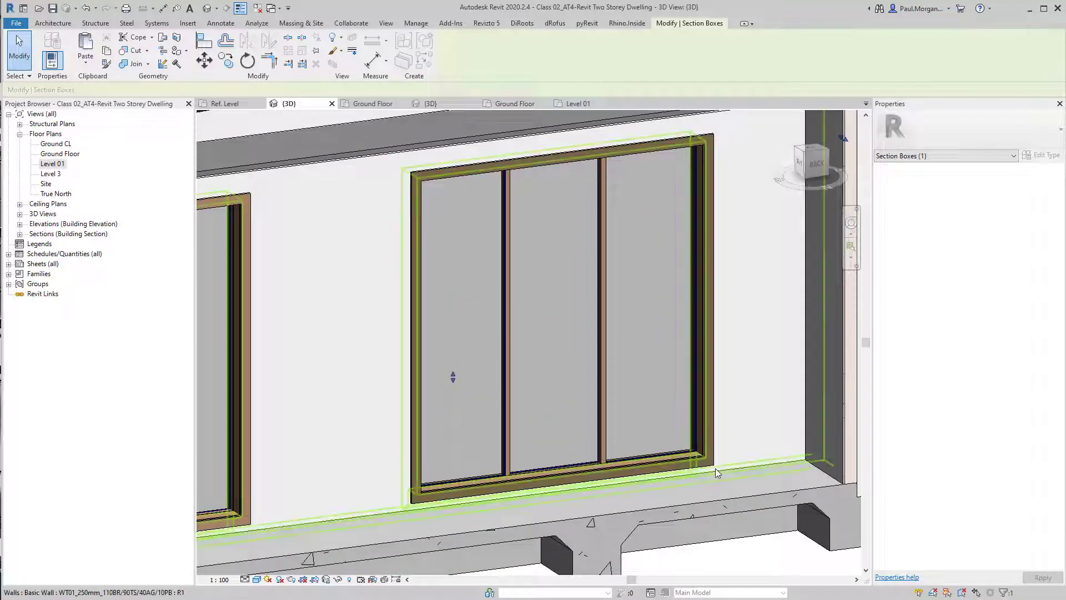
{"action": "left_click", "coordinate": [673, 383]}
{"action": "middle_click_drag", "start_coordinate": [674, 383], "coordinate": [700, 415], "text": "shift"}
{"action": "key", "text": "Escape"}
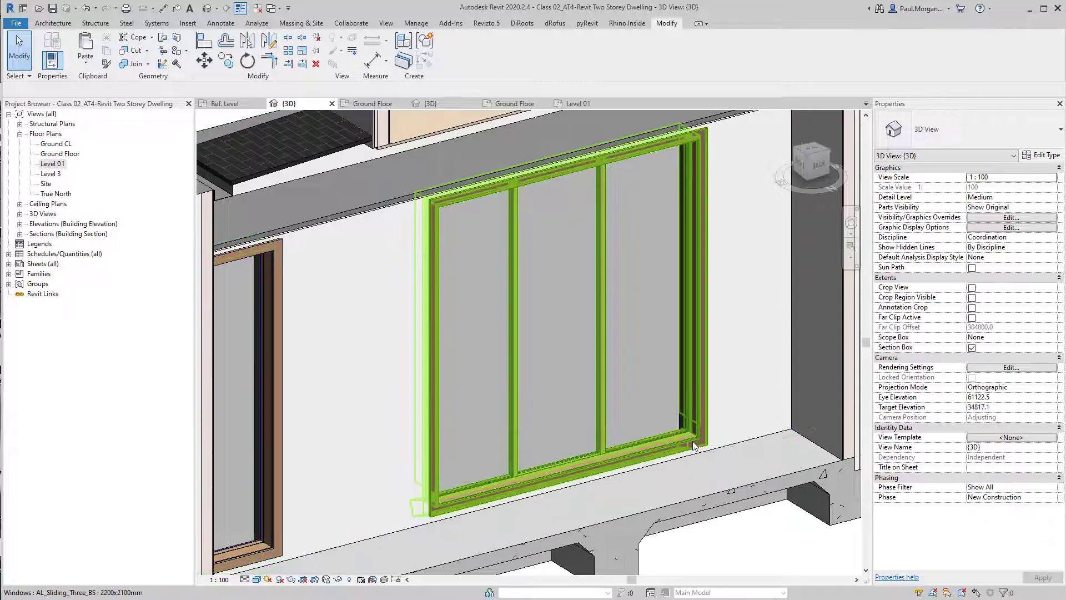
{"action": "scroll", "coordinate": [694, 441], "scroll_direction": "up", "scroll_amount": 3}
{"action": "scroll", "coordinate": [678, 436], "scroll_direction": "up", "scroll_amount": 3}
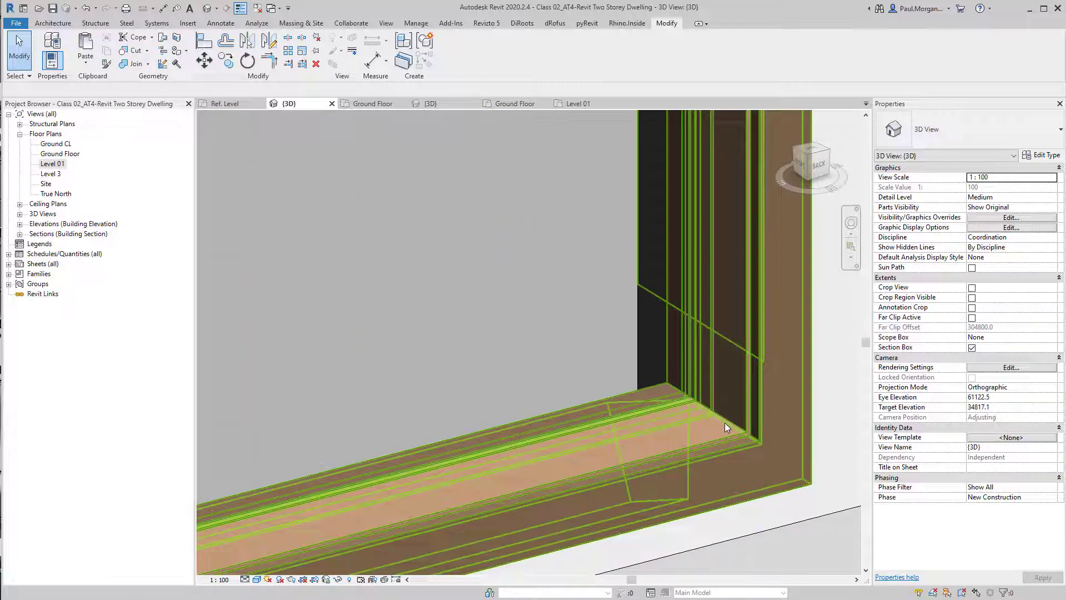
{"action": "key", "text": "ctrl"}
{"action": "scroll", "coordinate": [661, 386], "scroll_direction": "down", "scroll_amount": 5}
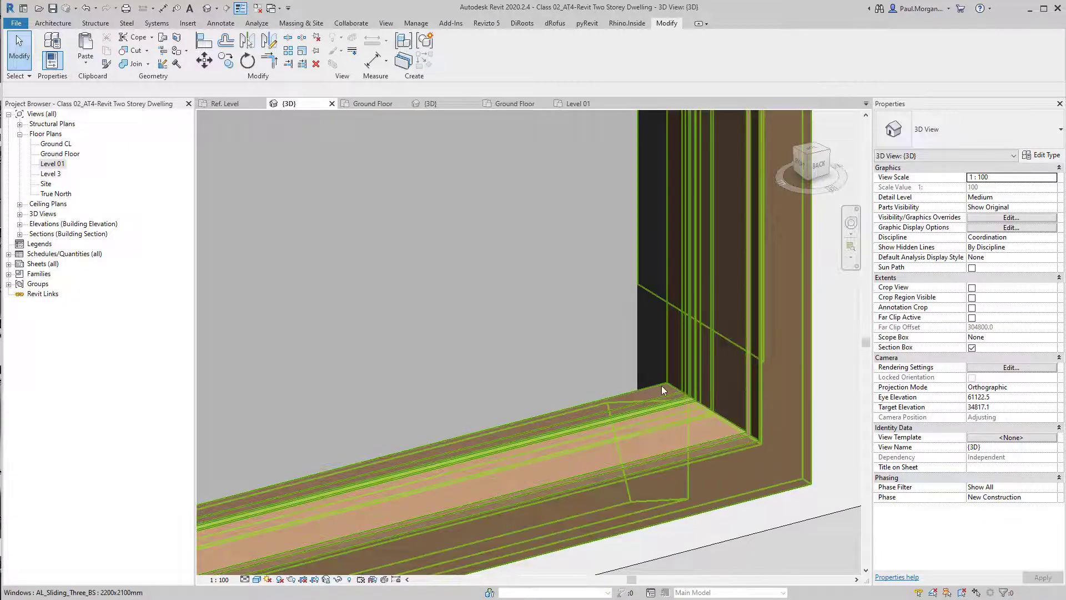
{"action": "scroll", "coordinate": [653, 437], "scroll_direction": "down", "scroll_amount": 5}
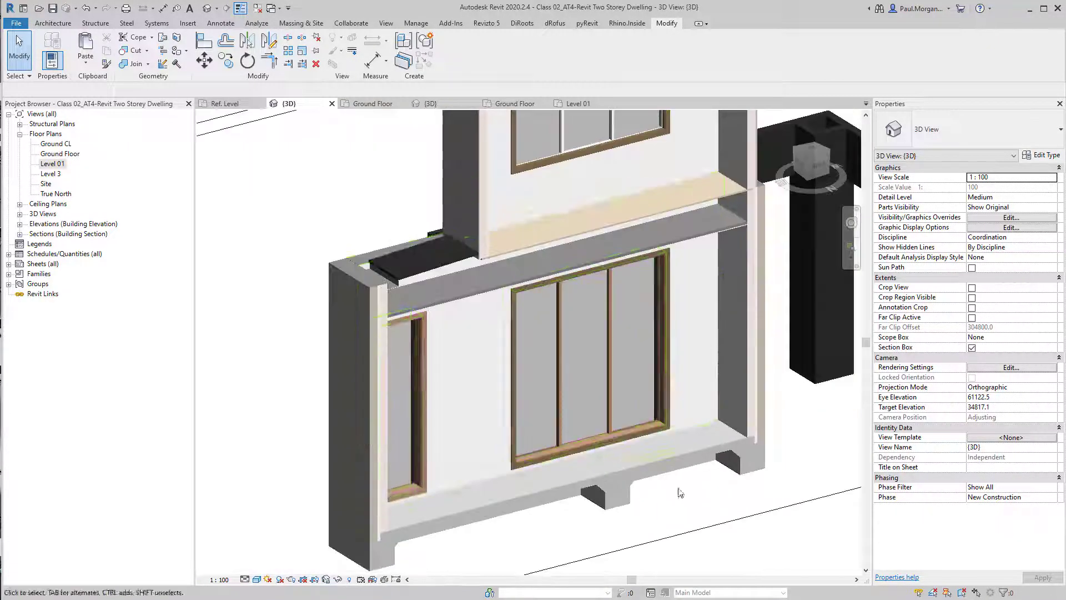
{"action": "middle_click_drag", "start_coordinate": [653, 438], "coordinate": [515, 518], "text": "shift"}
{"action": "scroll", "coordinate": [721, 485], "scroll_direction": "down", "scroll_amount": 3}
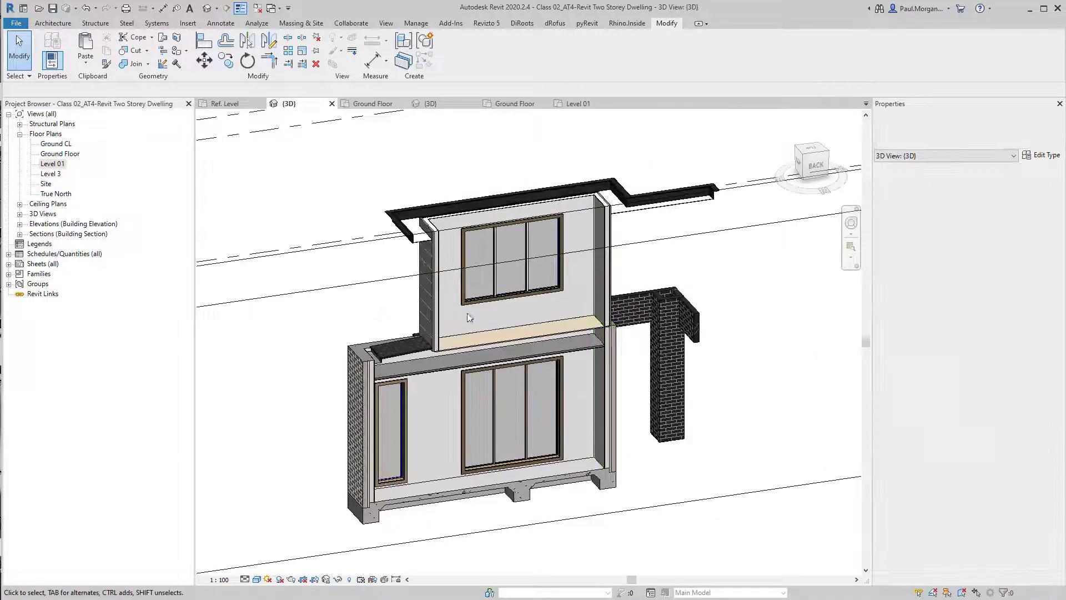
{"action": "scroll", "coordinate": [555, 245], "scroll_direction": "up", "scroll_amount": 5}
Select the upper-floor three-panel sliding window and set its type's framing material to PM_Timber Finish
{"action": "left_click", "coordinate": [473, 370]}
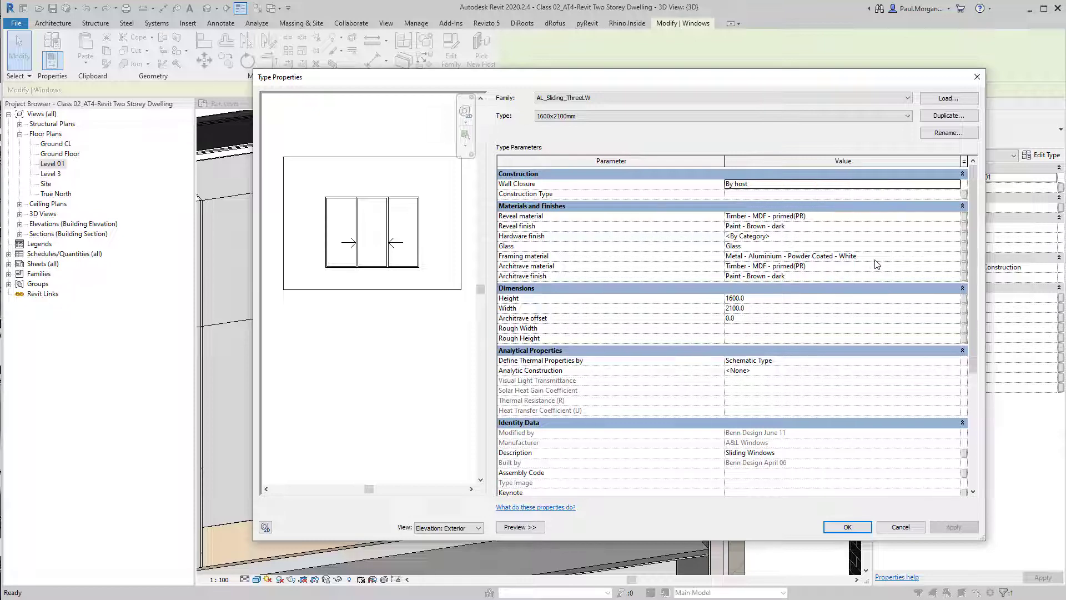
{"action": "left_click", "coordinate": [961, 255]}
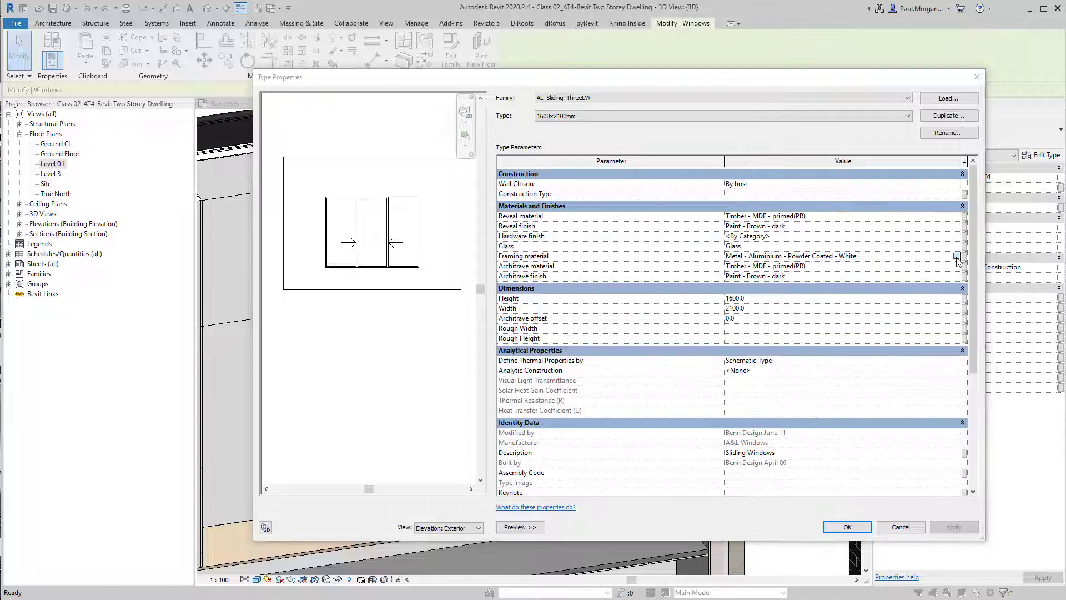
{"action": "left_click", "coordinate": [962, 255]}
{"action": "left_click", "coordinate": [398, 91]}
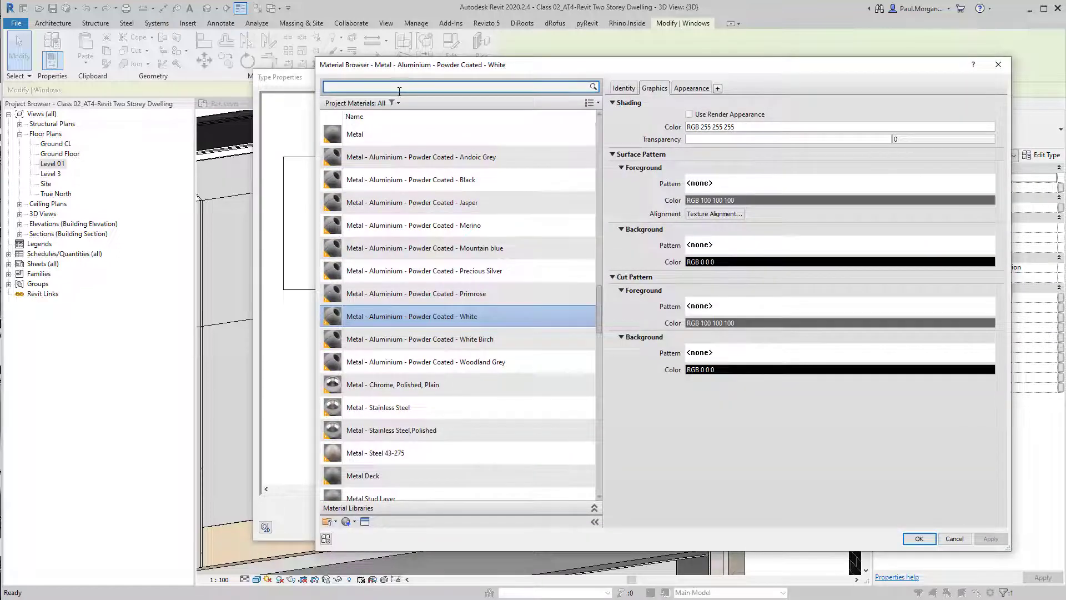
{"action": "type", "text": "PM_t"}
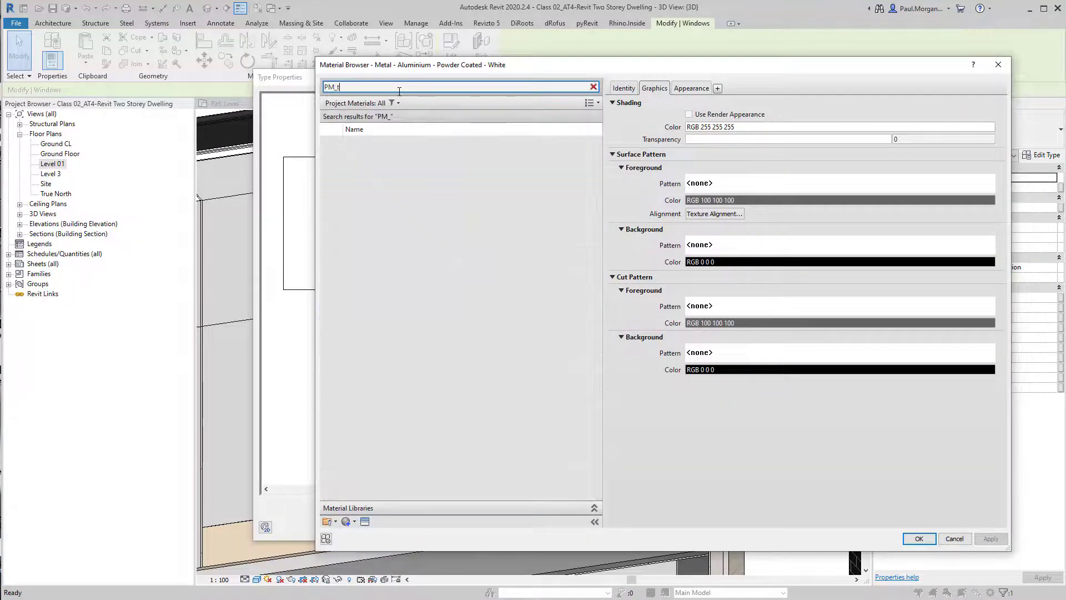
{"action": "left_click", "coordinate": [372, 146]}
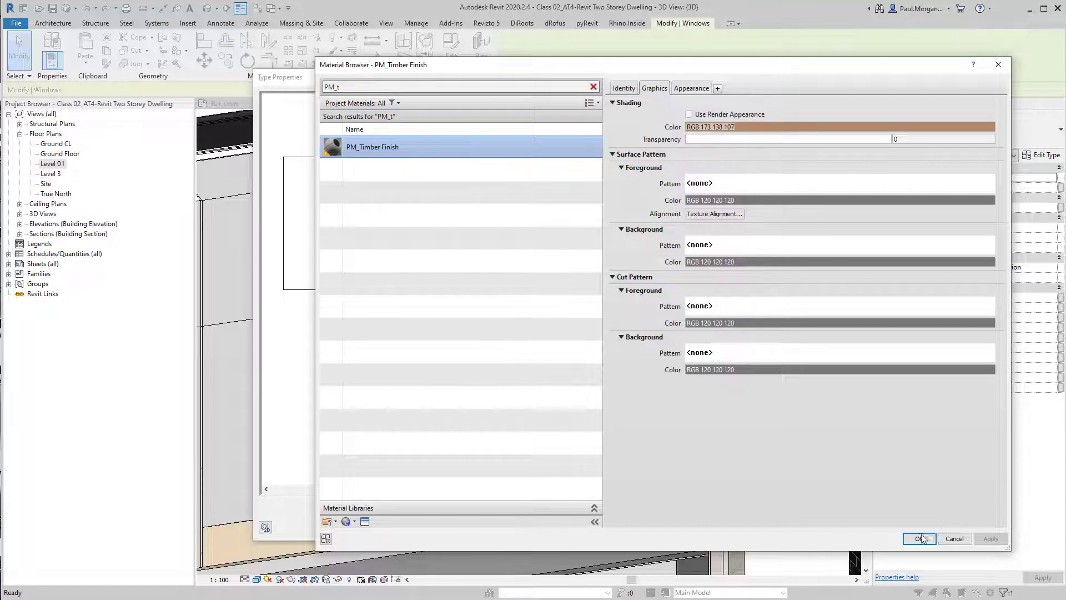
{"action": "left_click", "coordinate": [919, 539]}
{"action": "left_click", "coordinate": [849, 527]}
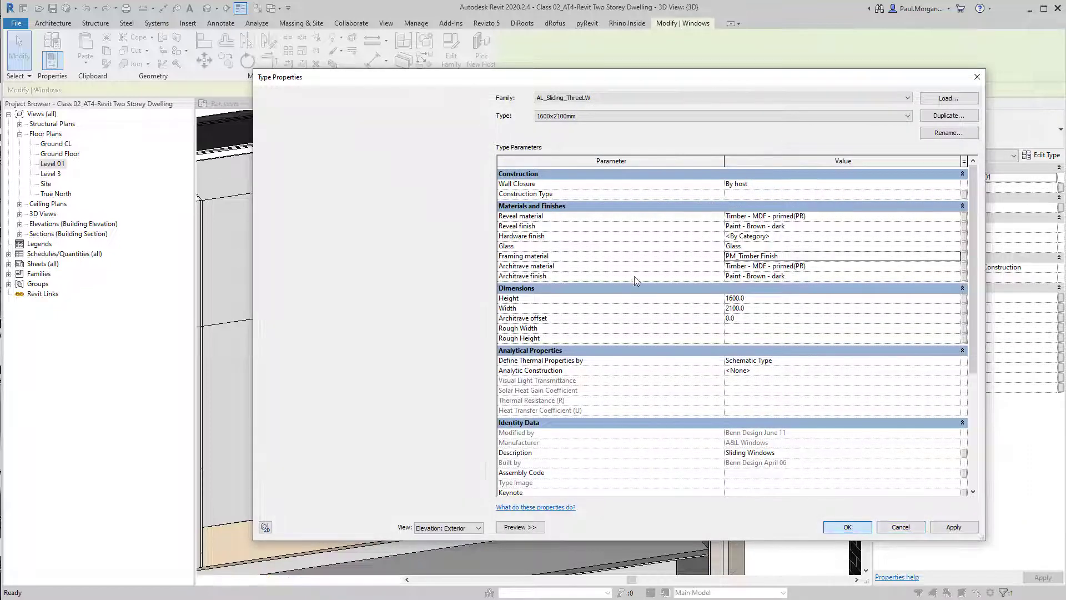
{"action": "key", "text": "Escape"}
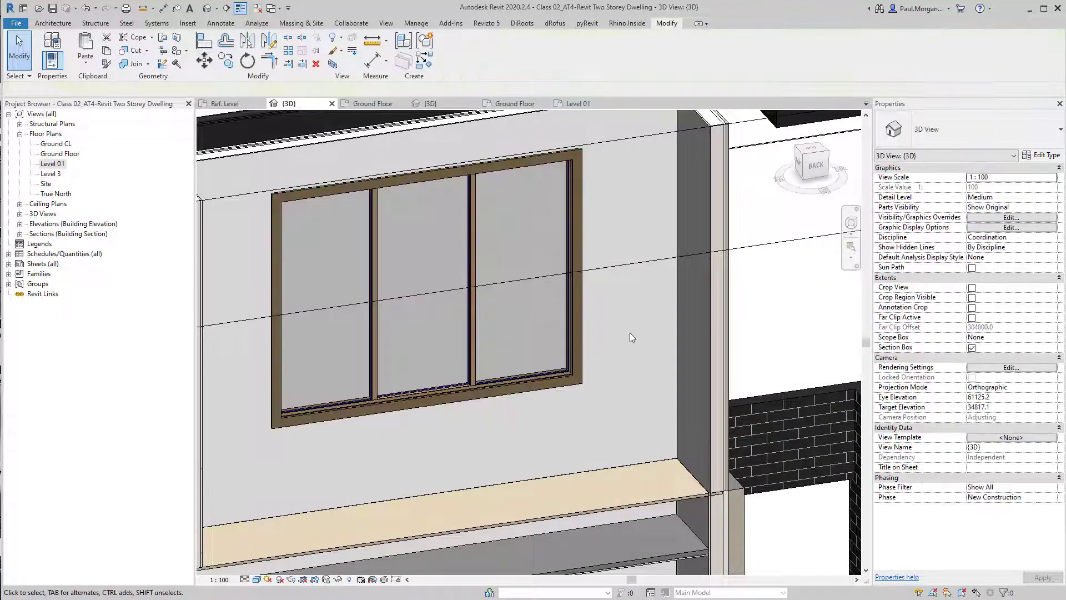
Review the front entry window in 3D and open the Ground Floor plan view
{"action": "scroll", "coordinate": [599, 441], "scroll_direction": "down", "scroll_amount": 3}
{"action": "middle_click_drag", "start_coordinate": [597, 441], "coordinate": [706, 438], "text": "shift"}
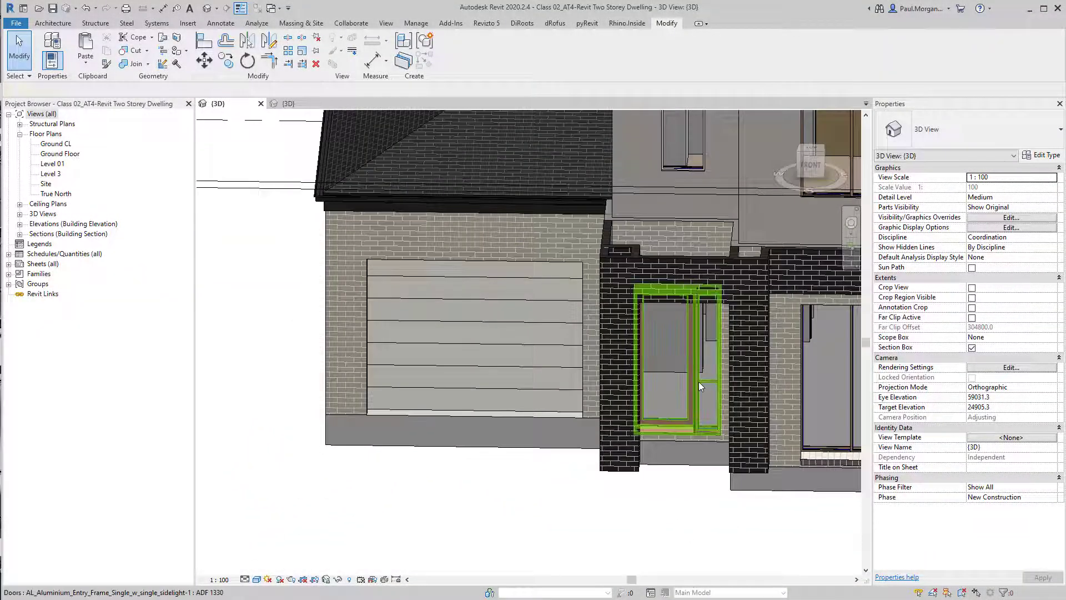
{"action": "left_click", "coordinate": [700, 381]}
{"action": "scroll", "coordinate": [700, 382], "scroll_direction": "up", "scroll_amount": 1}
{"action": "middle_click_drag", "start_coordinate": [683, 402], "coordinate": [655, 409]}
{"action": "key", "text": "Escape"}
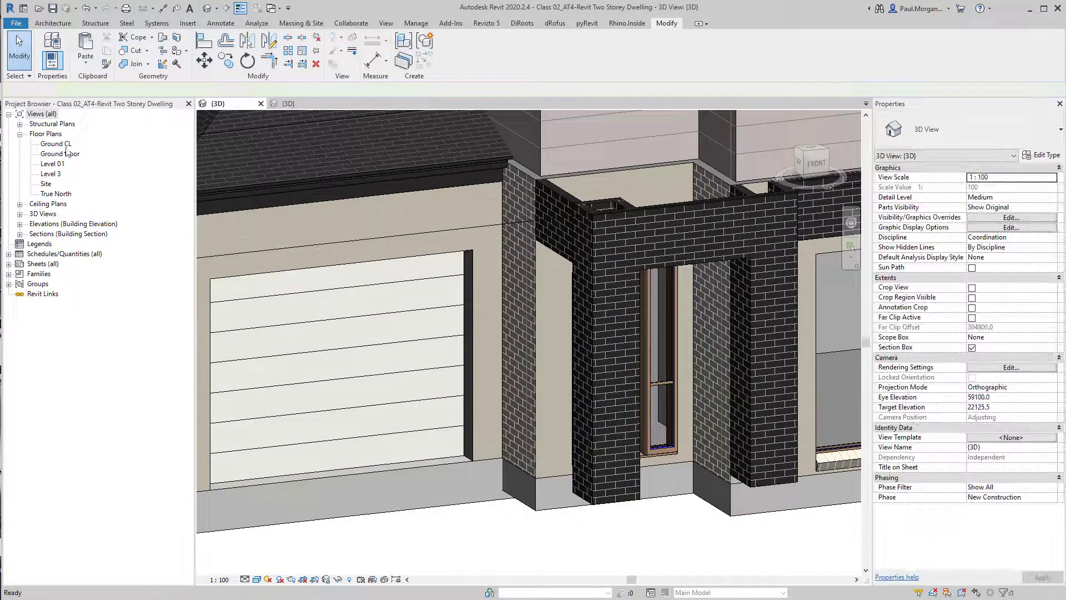
{"action": "left_click", "coordinate": [66, 147]}
{"action": "double_click", "coordinate": [66, 151]}
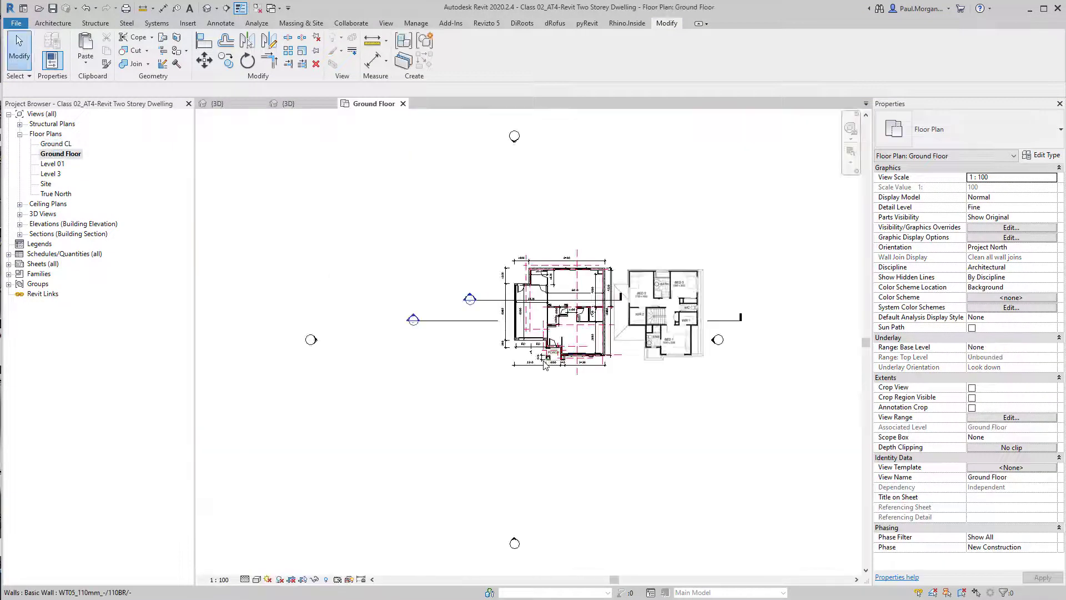
Check the entry door's centring between the porch walls with a temporary aligned dimension, then cancel it
{"action": "scroll", "coordinate": [633, 344], "scroll_direction": "up", "scroll_amount": 8}
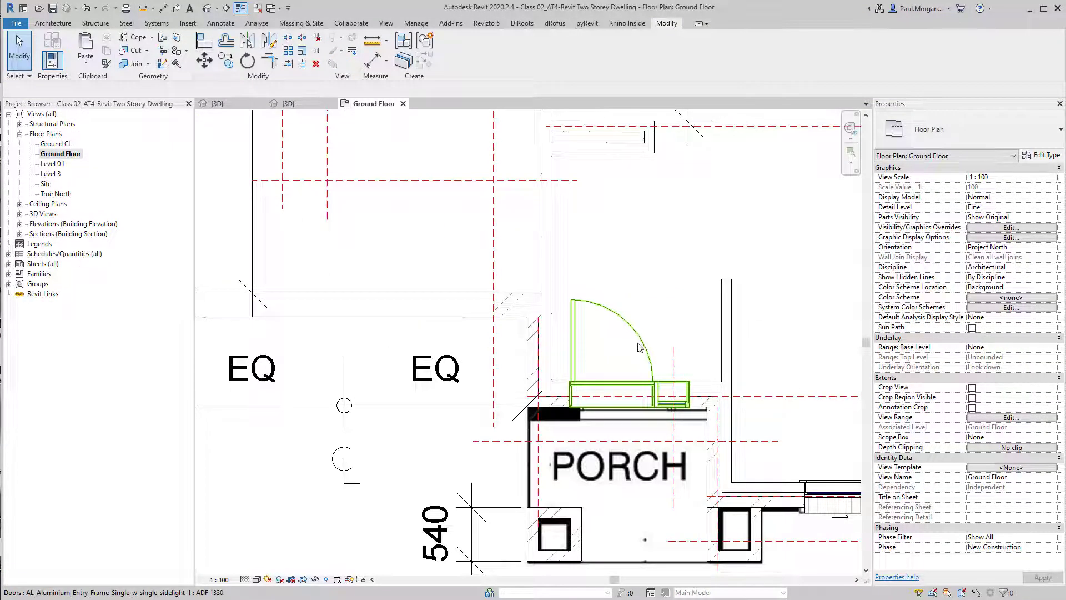
{"action": "scroll", "coordinate": [638, 347], "scroll_direction": "up", "scroll_amount": 5}
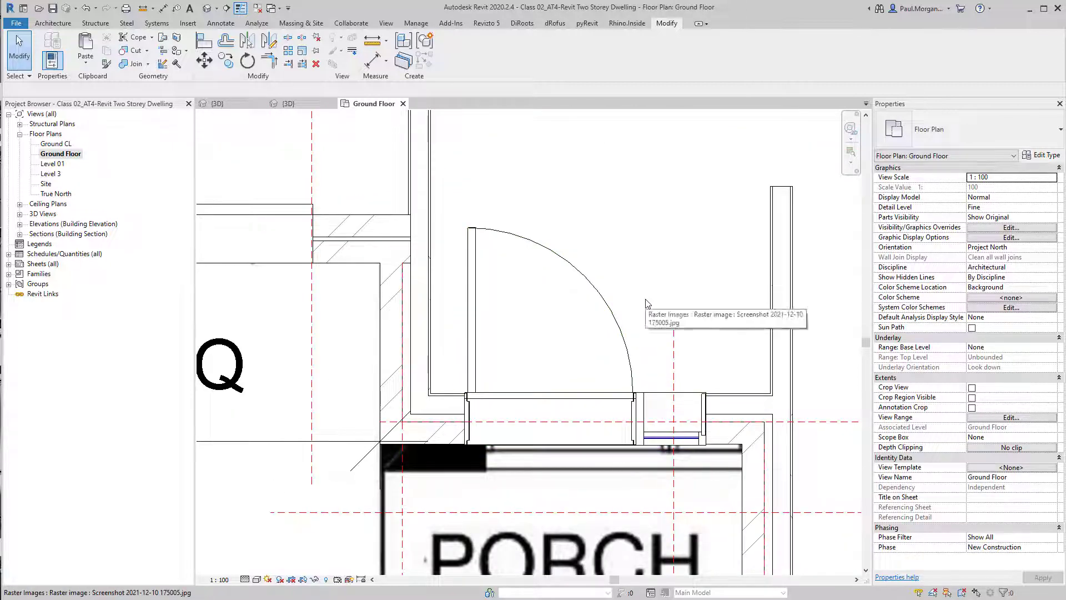
{"action": "key", "text": "d"}
{"action": "key", "text": "i"}
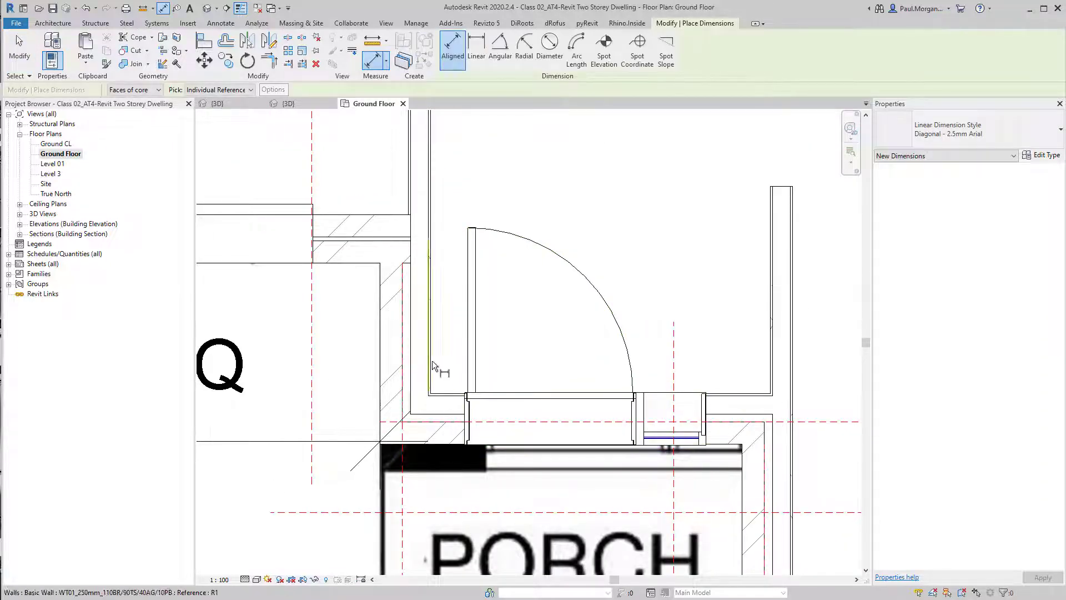
{"action": "left_click", "coordinate": [432, 364]}
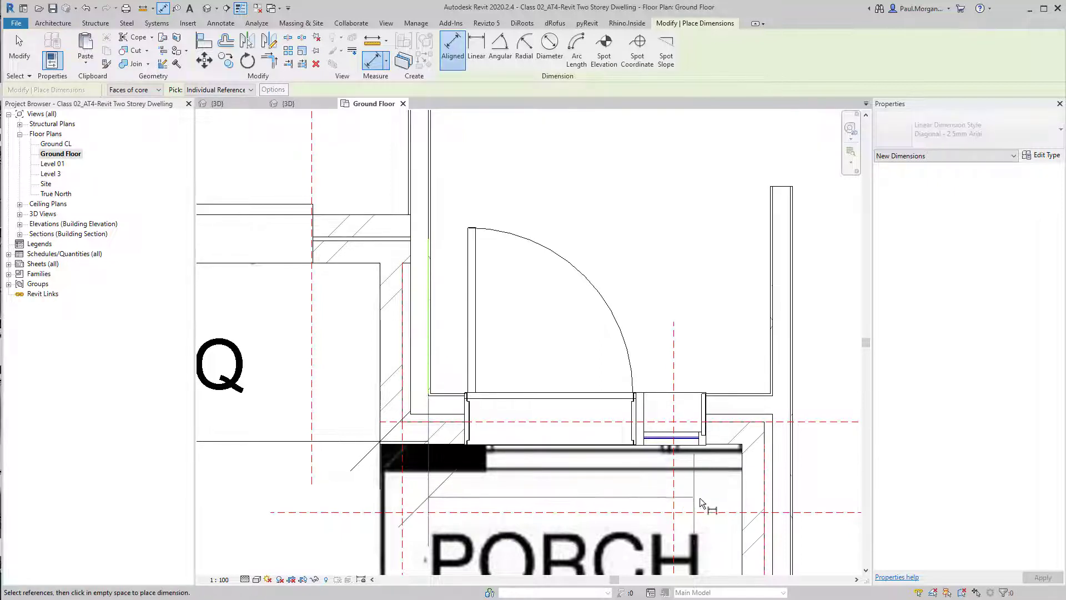
{"action": "left_click", "coordinate": [743, 507]}
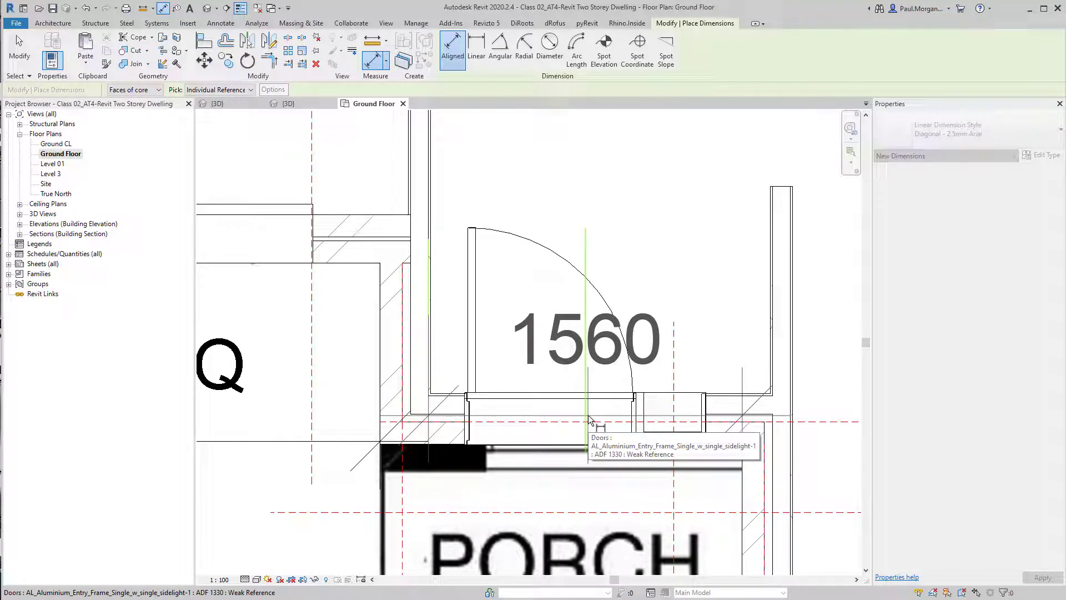
{"action": "left_click", "coordinate": [589, 417]}
{"action": "scroll", "coordinate": [589, 421], "scroll_direction": "down", "scroll_amount": 2}
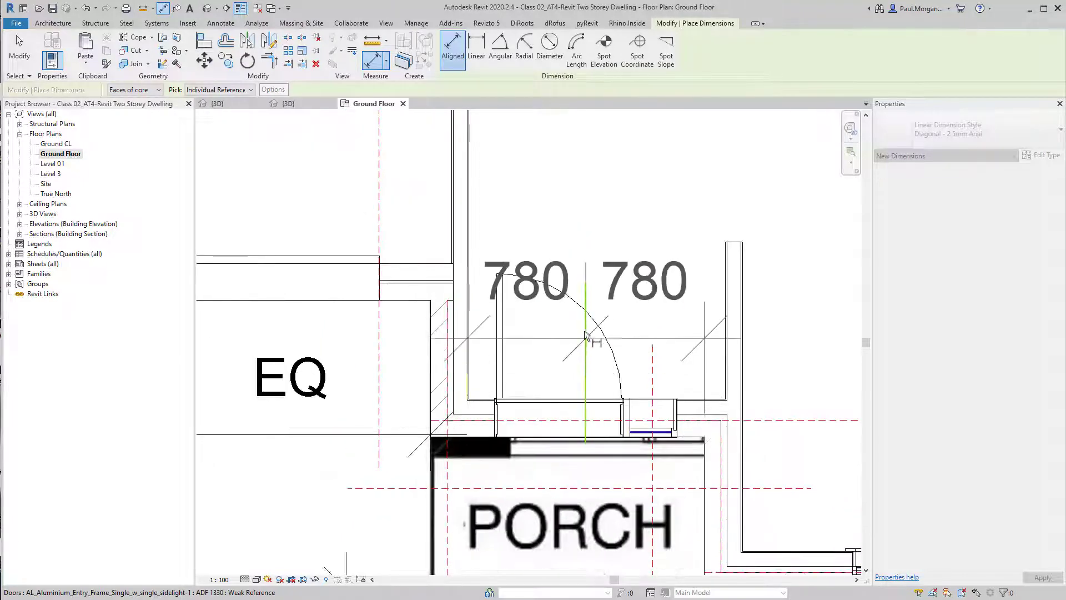
{"action": "key", "text": "Escape"}
{"action": "key", "text": "Escape"}
{"action": "scroll", "coordinate": [581, 288], "scroll_direction": "down", "scroll_amount": 3}
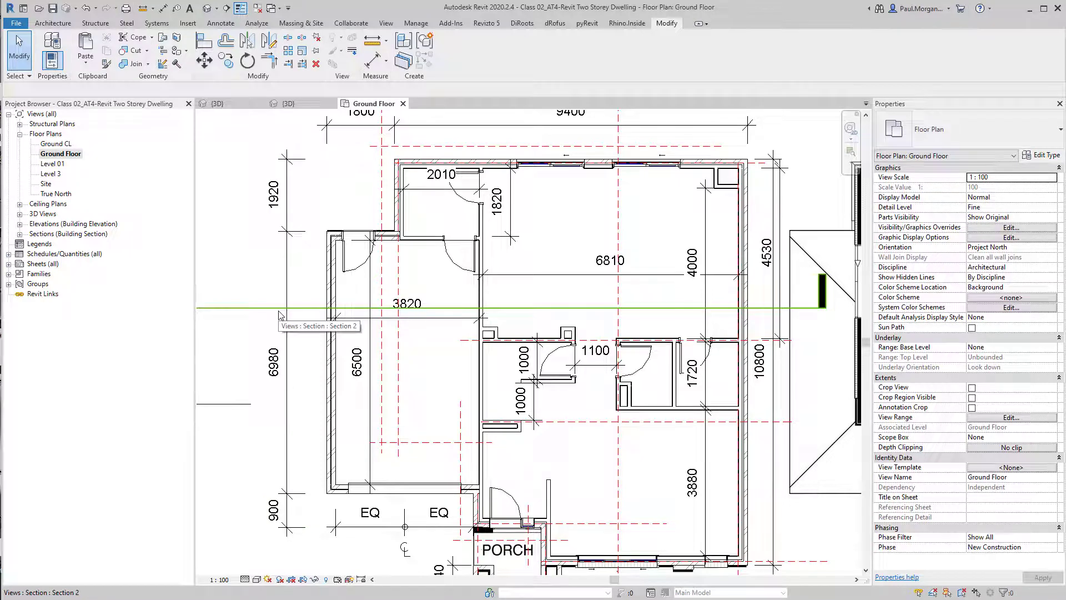
Start an architectural floor and duplicate its type as TFL01_Timber Floorboards
{"action": "left_click", "coordinate": [53, 24]}
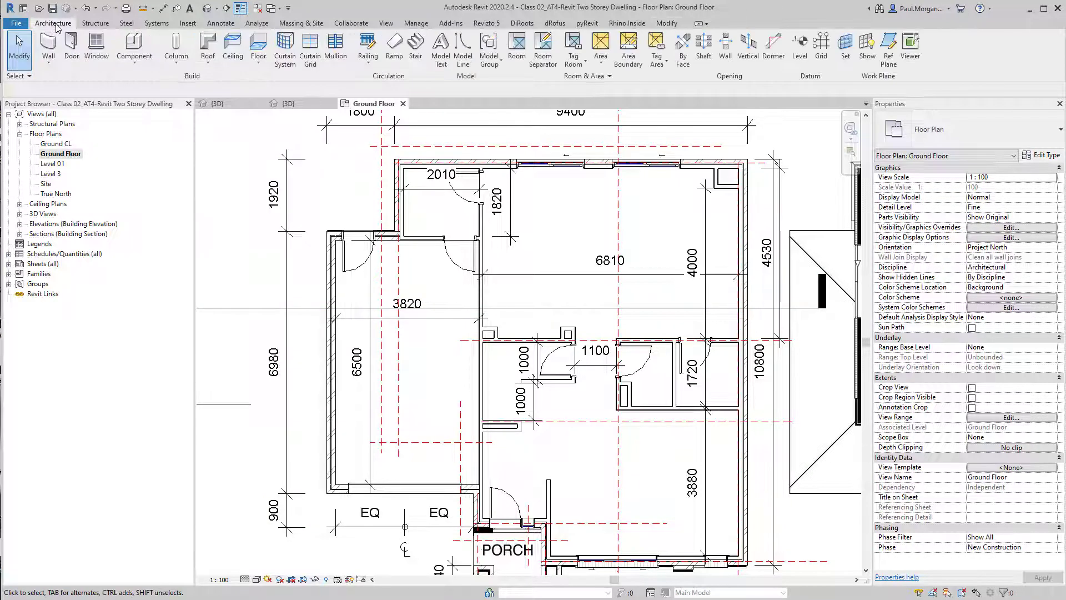
{"action": "left_click", "coordinate": [258, 60]}
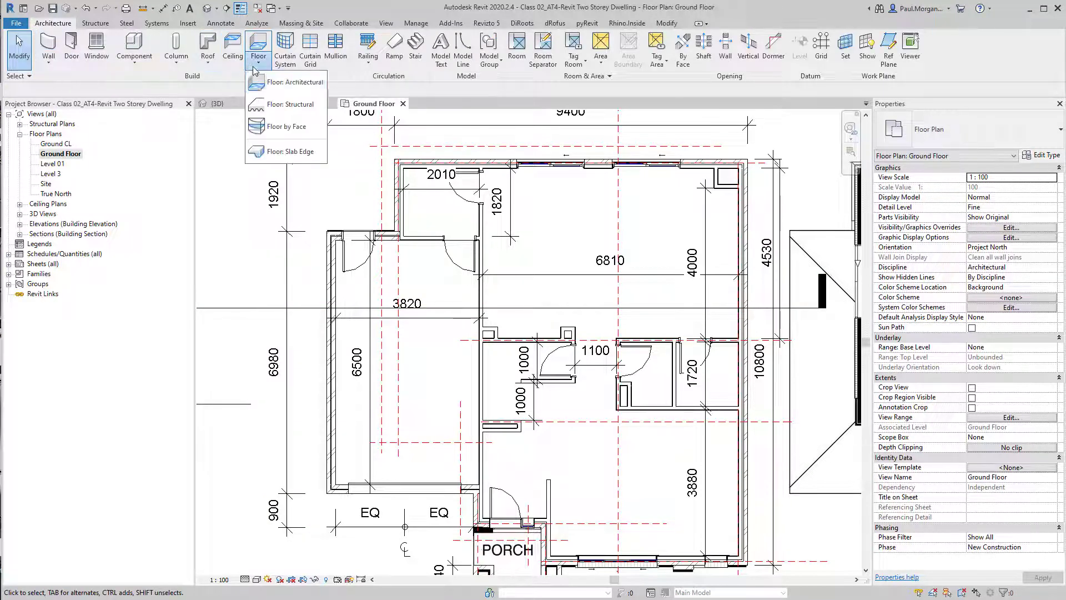
{"action": "left_click", "coordinate": [283, 86]}
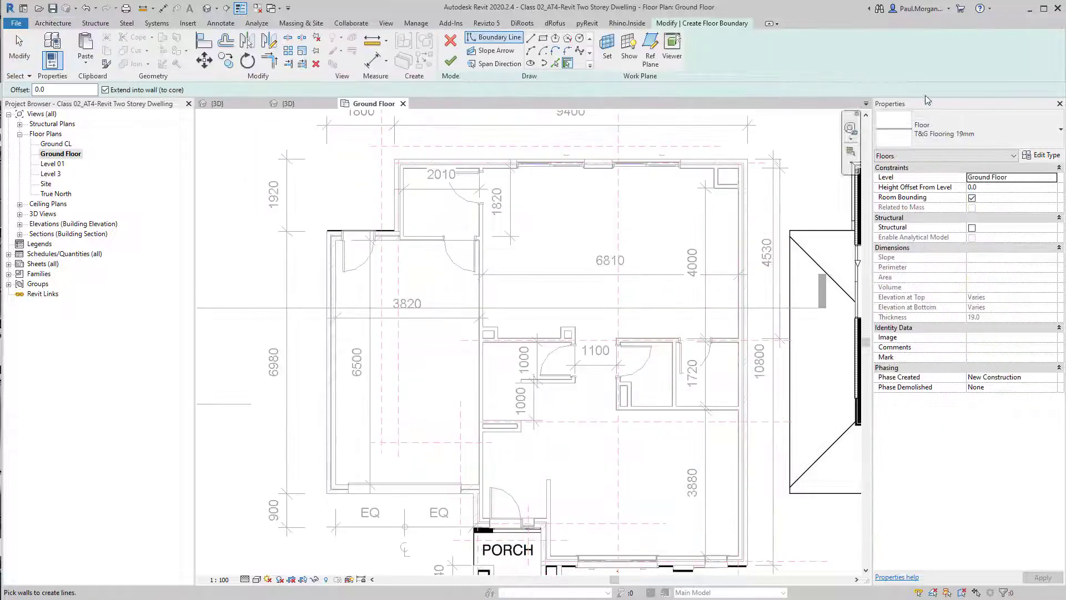
{"action": "left_click", "coordinate": [1051, 156]}
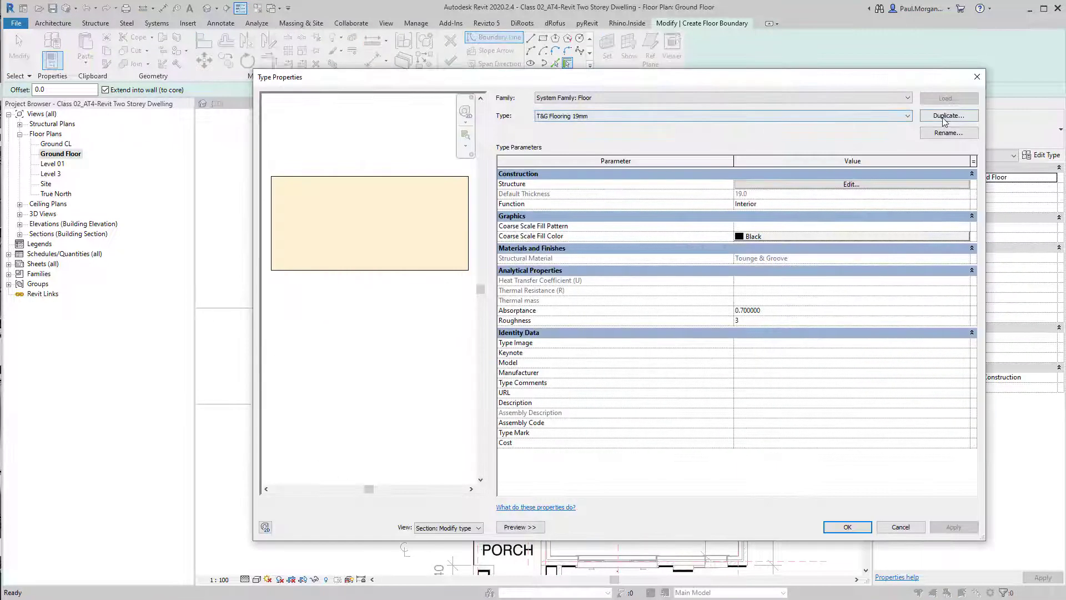
{"action": "left_click", "coordinate": [949, 115]}
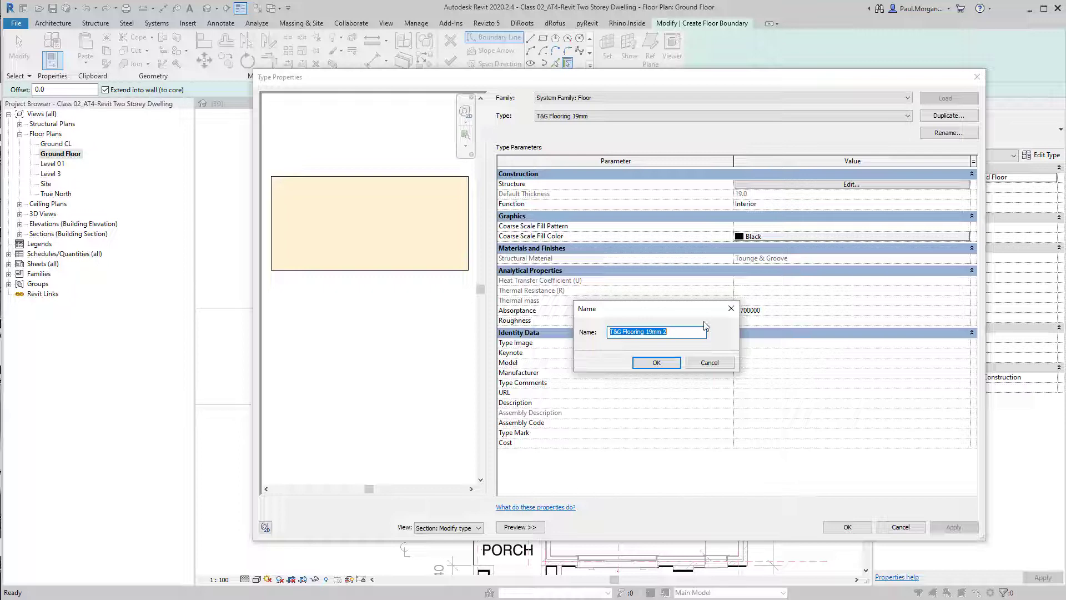
{"action": "type", "text": "T"}
{"action": "type", "text": "ds"}
{"action": "key", "text": "Return"}
Open the floor type's structure and insert a new layer inside the core boundaries, below the existing layer
{"action": "left_click", "coordinate": [855, 185]}
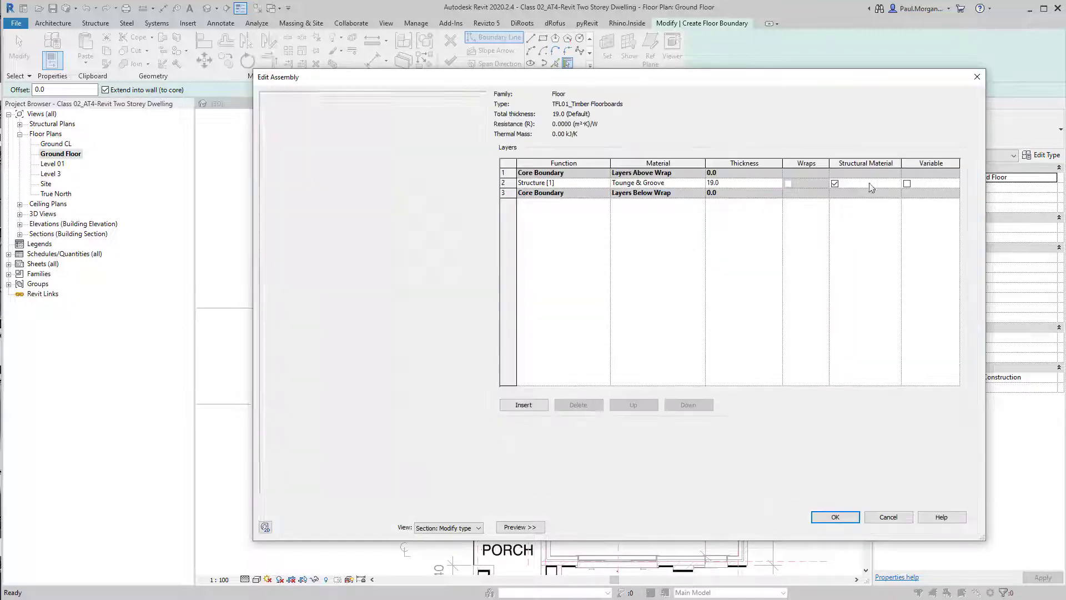
{"action": "left_click", "coordinate": [530, 406]}
{"action": "left_click", "coordinate": [506, 193]}
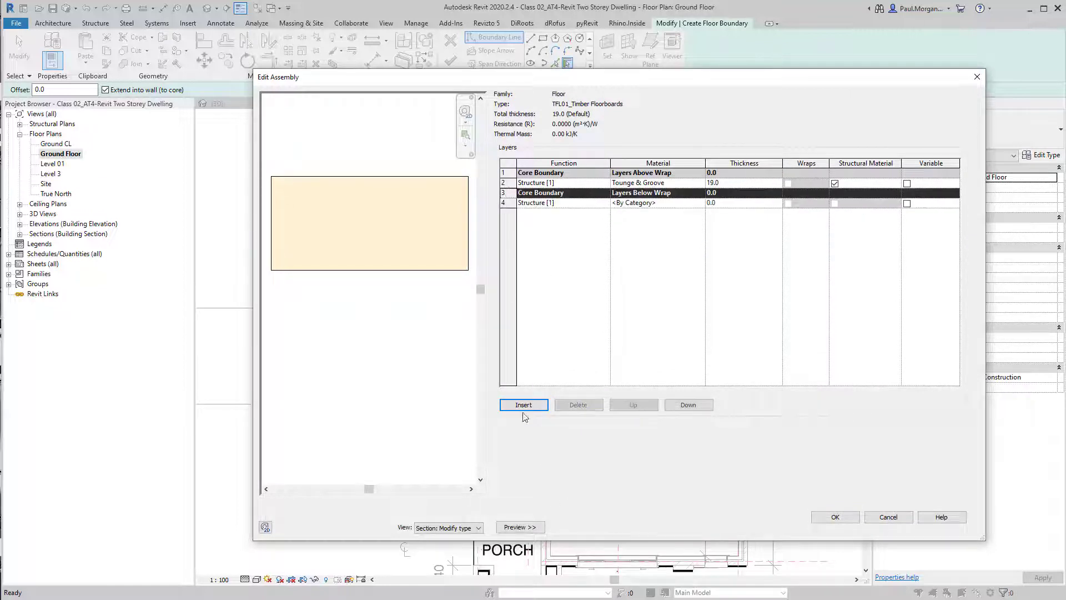
{"action": "left_click", "coordinate": [669, 406]}
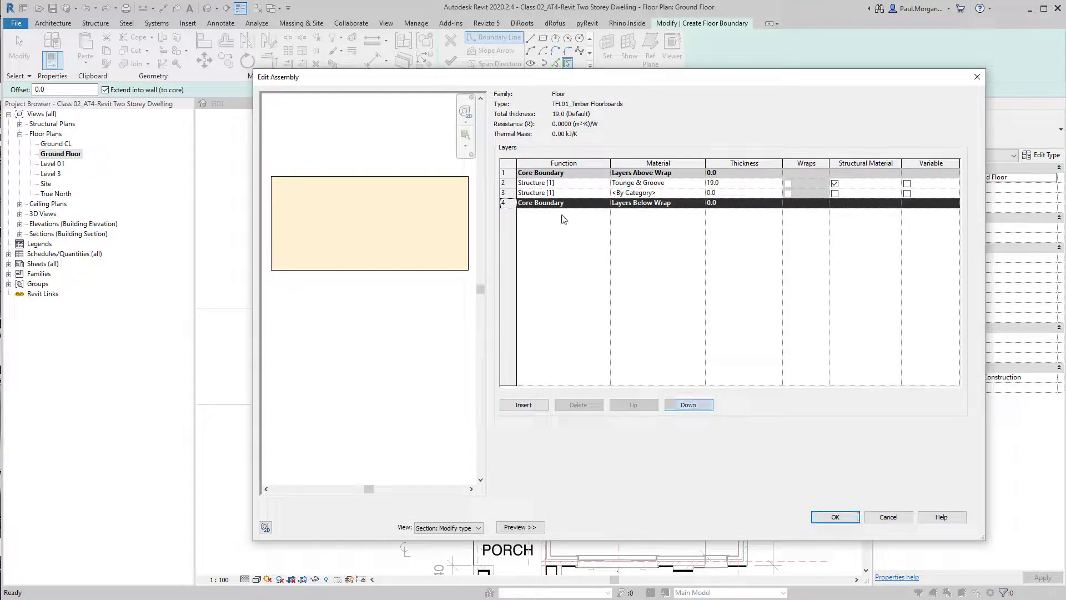
Set the top layer's function to Finish 1 [4] and the new layer's function to Substrate [2]
{"action": "left_click", "coordinate": [607, 184]}
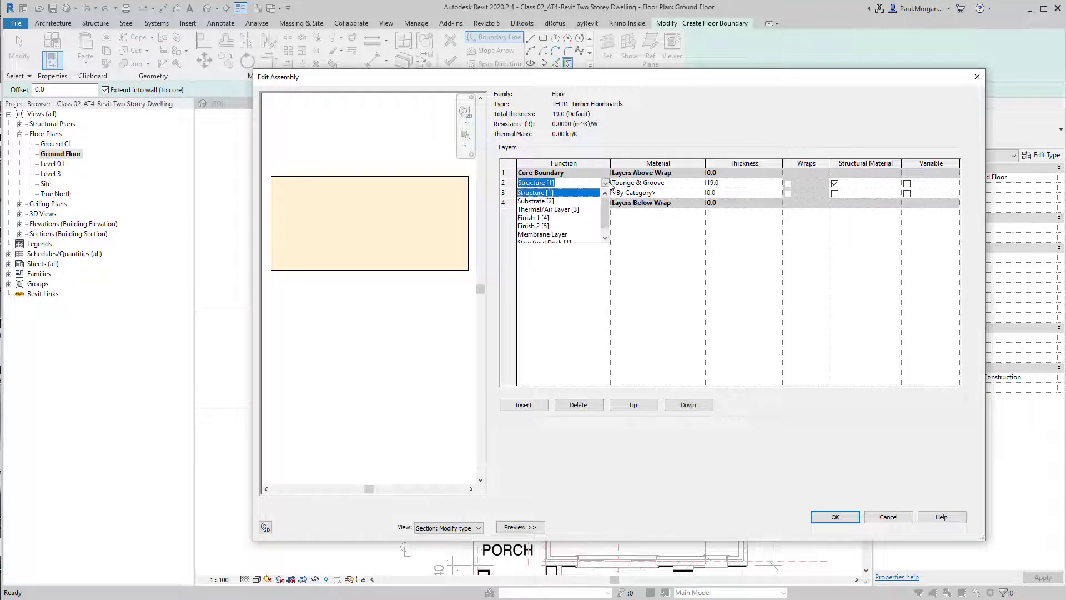
{"action": "left_click", "coordinate": [569, 218]}
{"action": "left_click", "coordinate": [604, 193]}
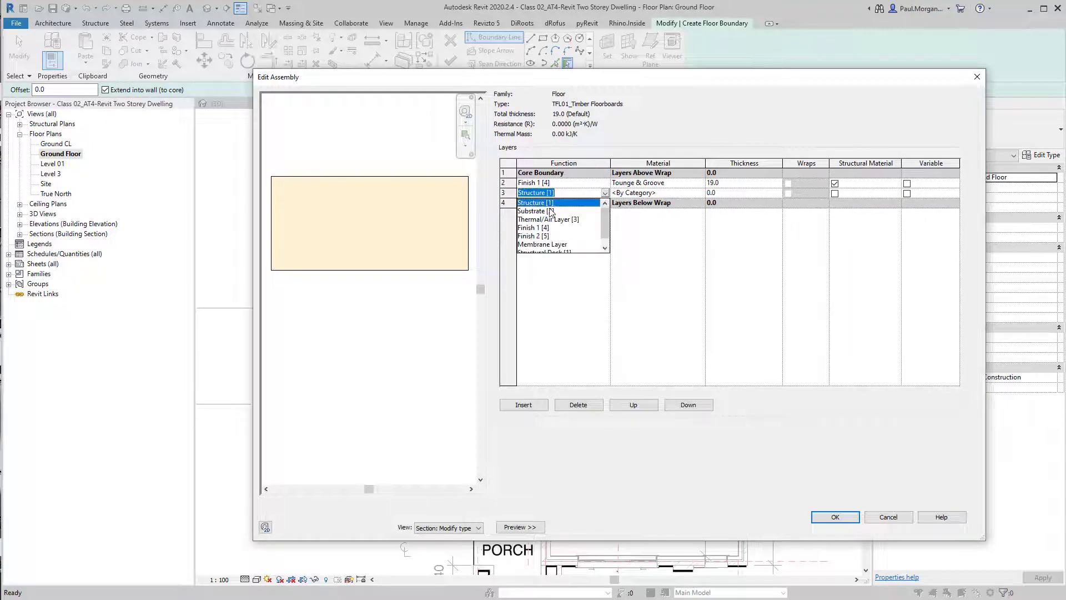
{"action": "left_click", "coordinate": [552, 211]}
Create a new material for the finish layer and rename it TFL01_Timber Flooring
{"action": "left_click", "coordinate": [699, 186]}
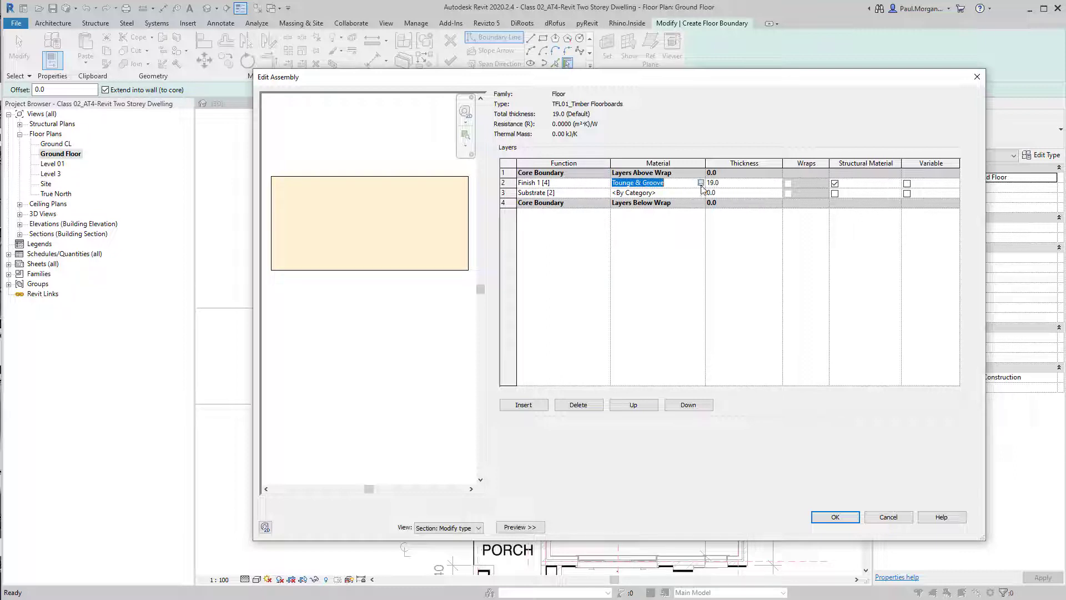
{"action": "left_click", "coordinate": [700, 184]}
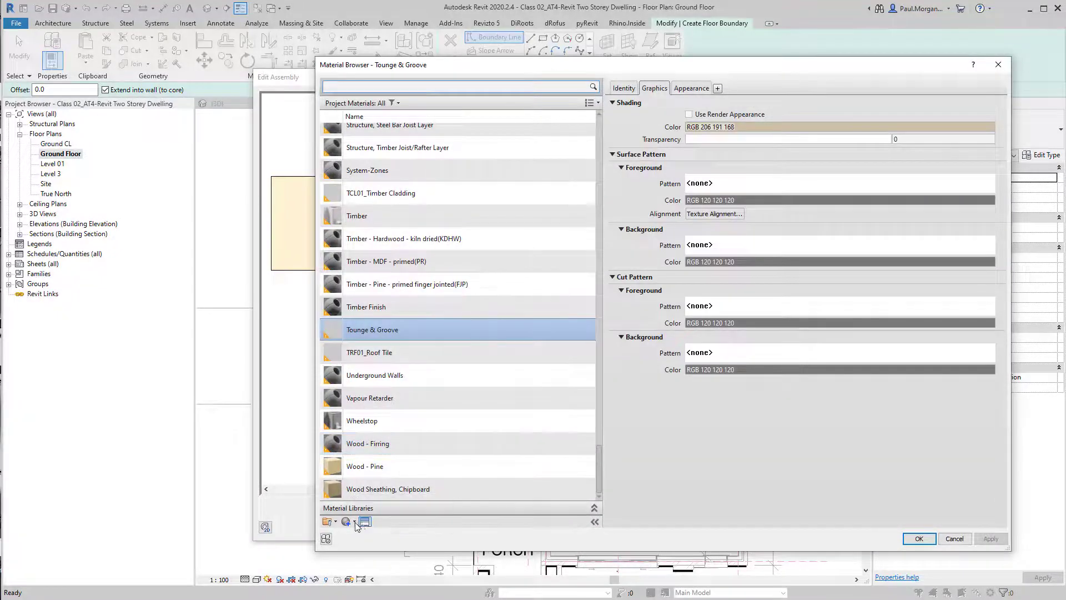
{"action": "left_click", "coordinate": [354, 522]}
{"action": "left_click", "coordinate": [388, 531]}
{"action": "right_click", "coordinate": [368, 311]}
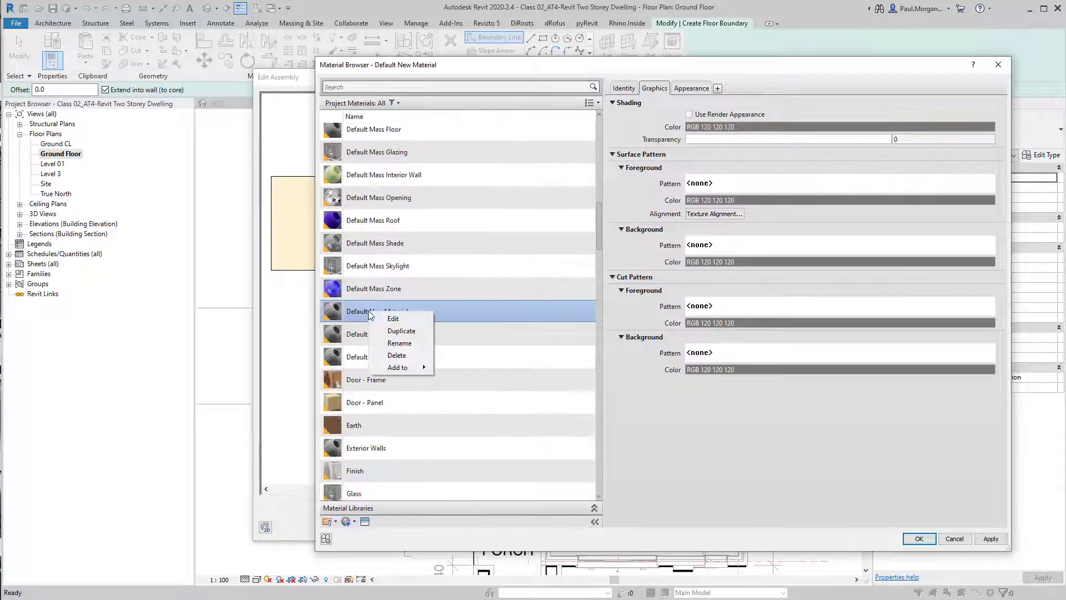
{"action": "left_click", "coordinate": [412, 344]}
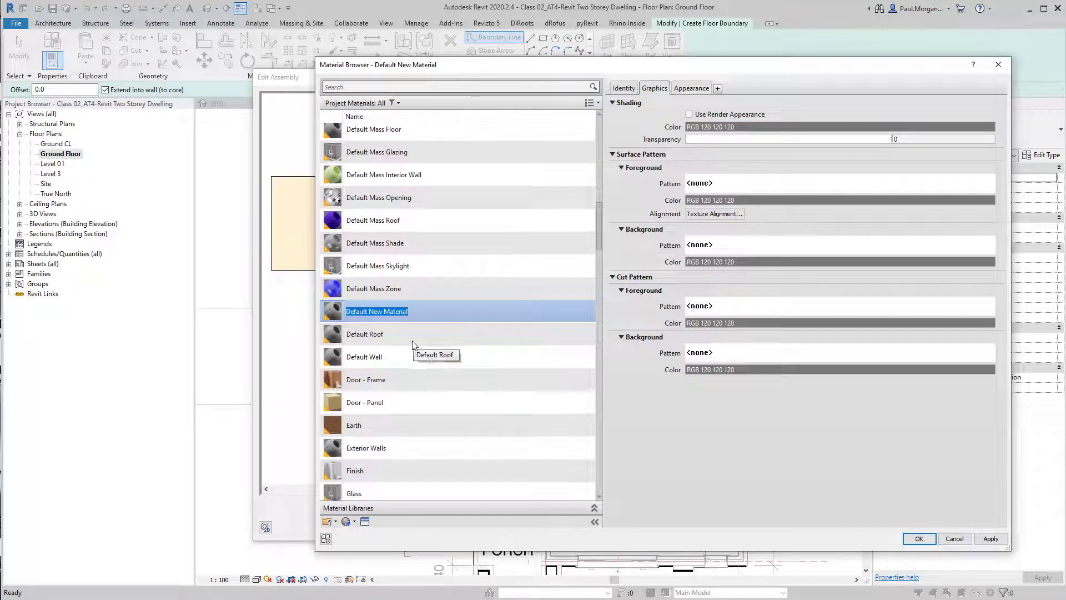
{"action": "type", "text": "TFL01_Timber Fl"}
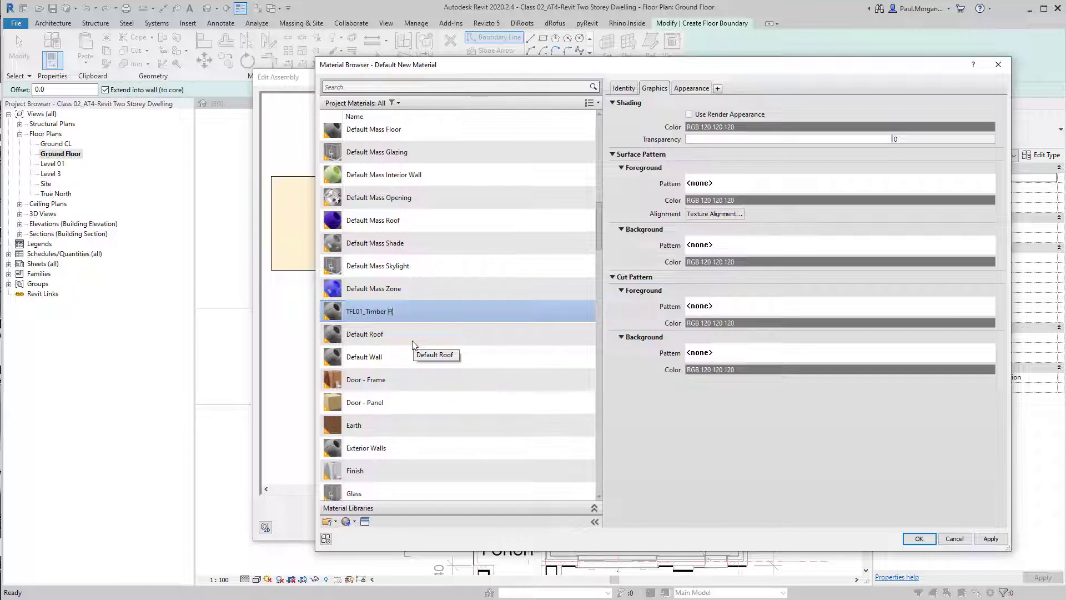
{"action": "type", "text": "ooring"}
{"action": "key", "text": "Return"}
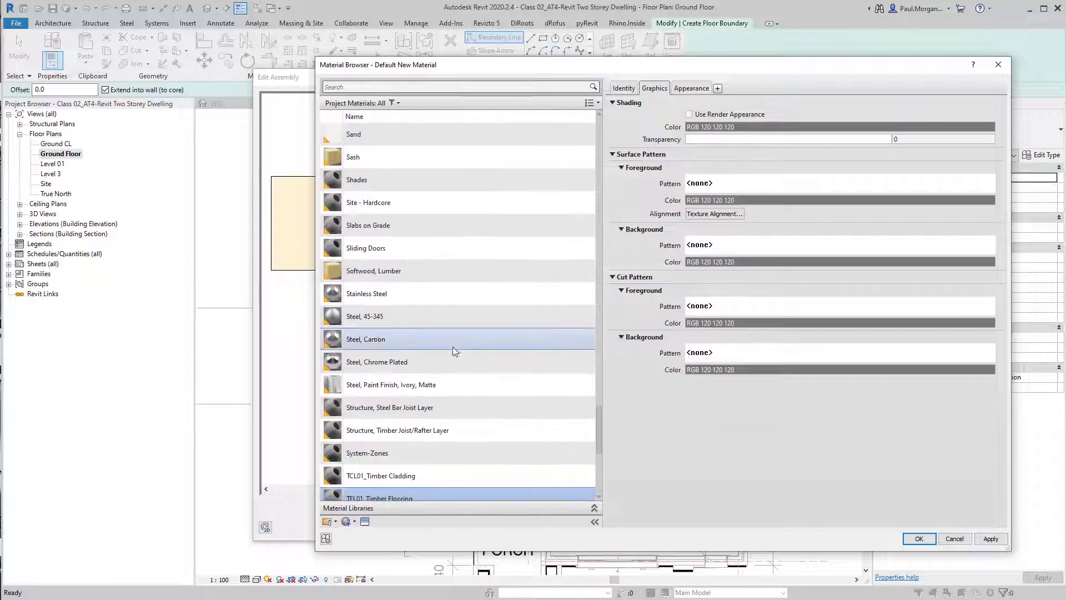
Set the new material's shading colour to RGB 194 184 169
{"action": "scroll", "coordinate": [429, 476], "scroll_direction": "down", "scroll_amount": 2}
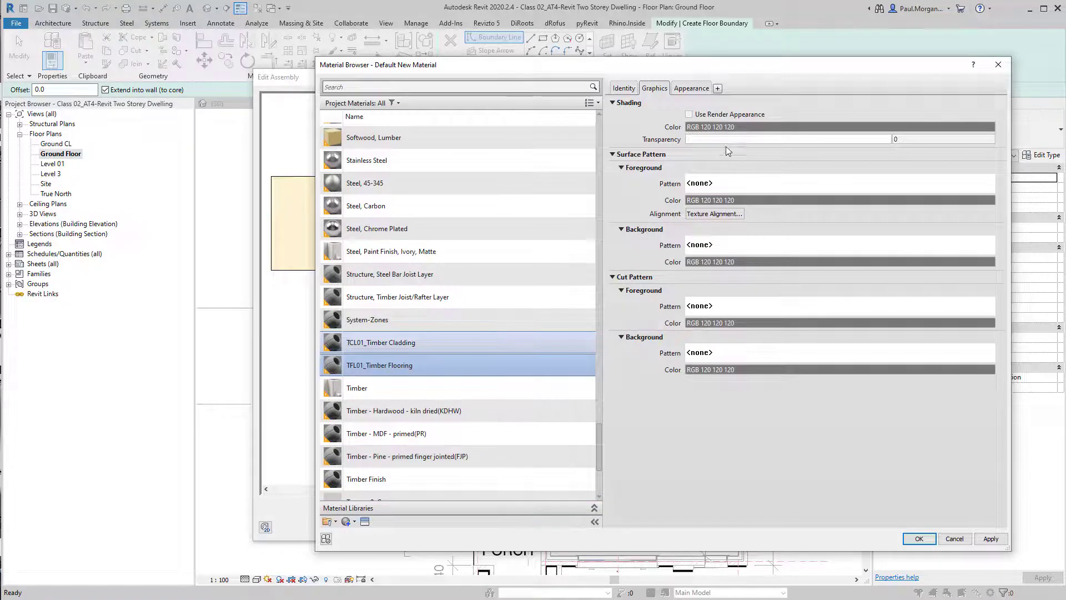
{"action": "left_click", "coordinate": [745, 128]}
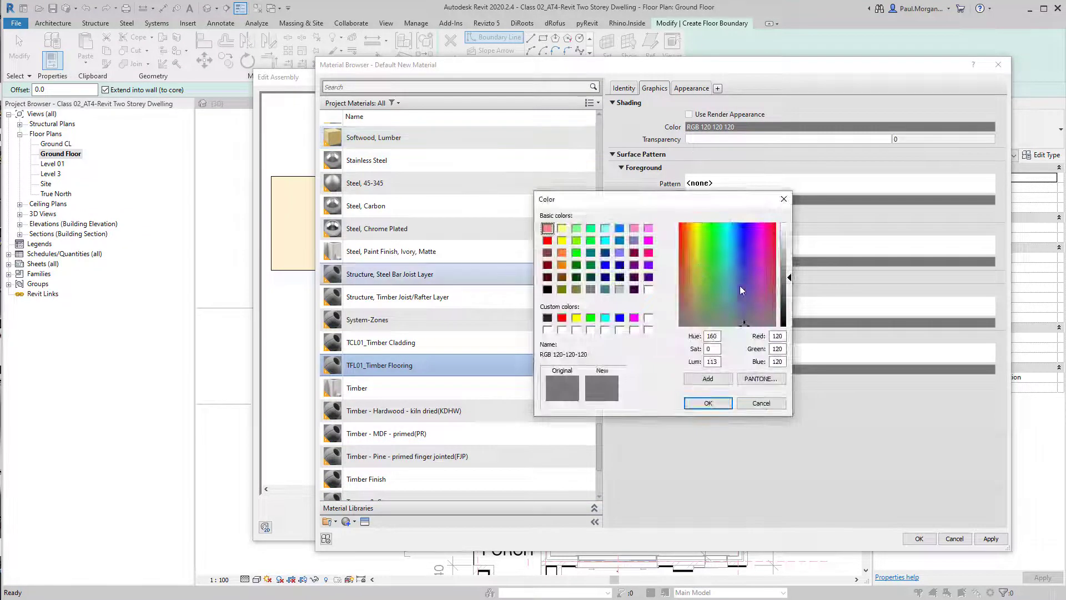
{"action": "left_click", "coordinate": [694, 304]}
{"action": "mouse_move", "coordinate": [782, 256]}
{"action": "left_mouse_down"}
{"action": "mouse_move", "coordinate": [791, 252]}
{"action": "mouse_move", "coordinate": [792, 277]}
{"action": "mouse_move", "coordinate": [782, 254]}
{"action": "left_mouse_up"}
{"action": "left_click", "coordinate": [698, 314]}
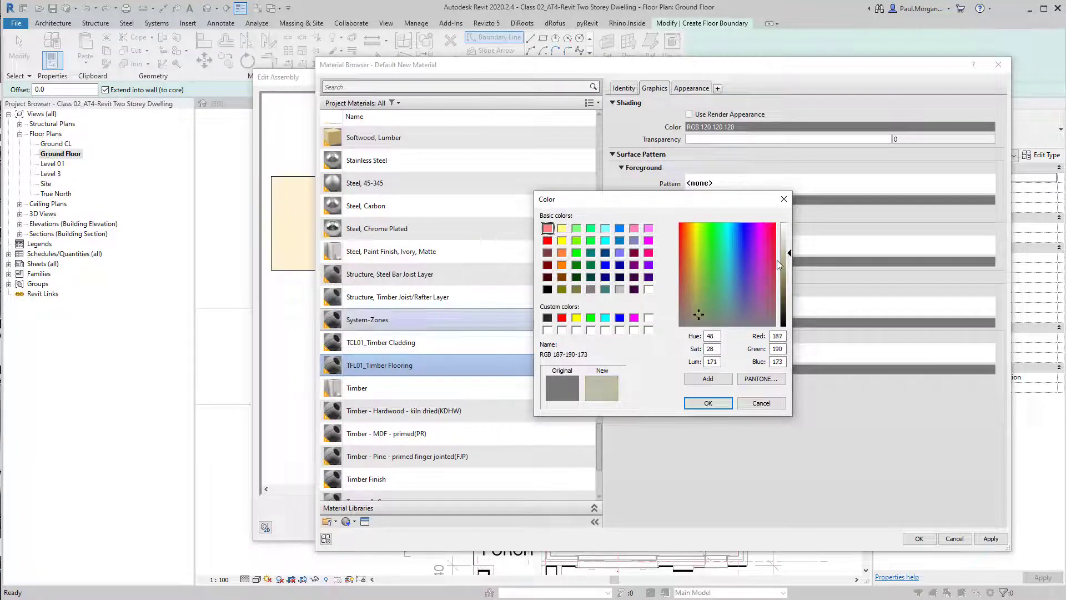
{"action": "left_click", "coordinate": [689, 308]}
{"action": "left_click", "coordinate": [708, 403]}
Set the material's surface foreground pattern to the model pattern 150mm Horizontal
{"action": "left_click", "coordinate": [745, 182]}
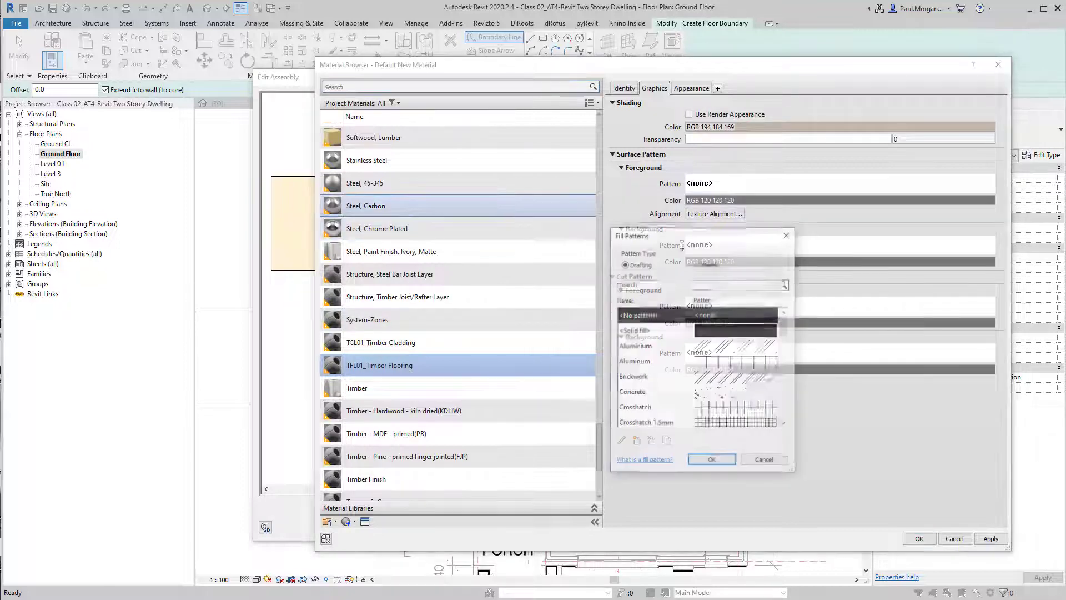
{"action": "left_click", "coordinate": [698, 264]}
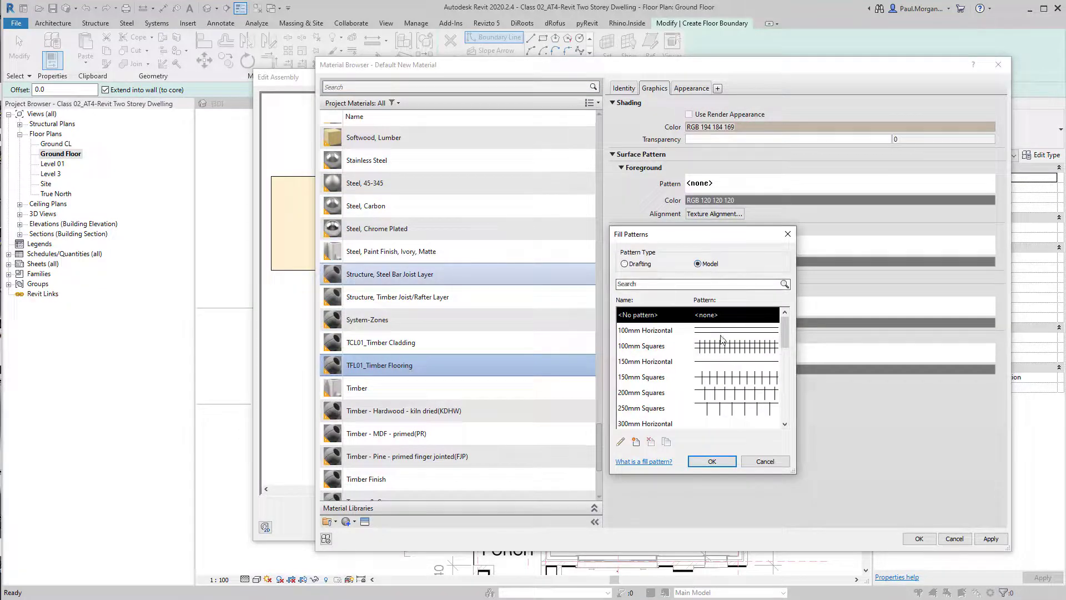
{"action": "scroll", "coordinate": [720, 339], "scroll_direction": "down", "scroll_amount": 5}
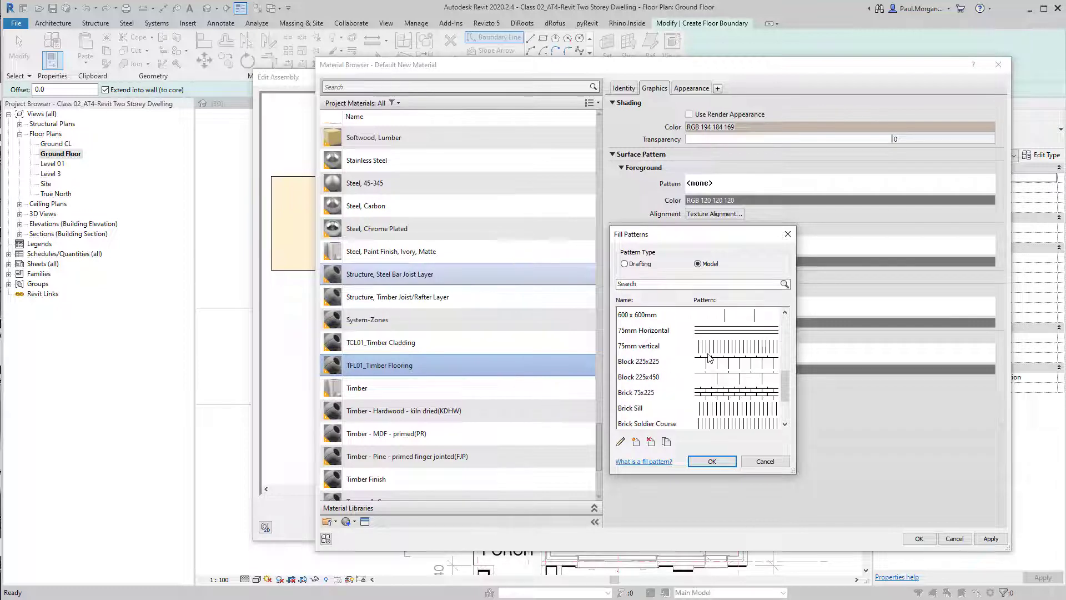
{"action": "scroll", "coordinate": [713, 348], "scroll_direction": "up", "scroll_amount": 5}
{"action": "left_click", "coordinate": [716, 331]}
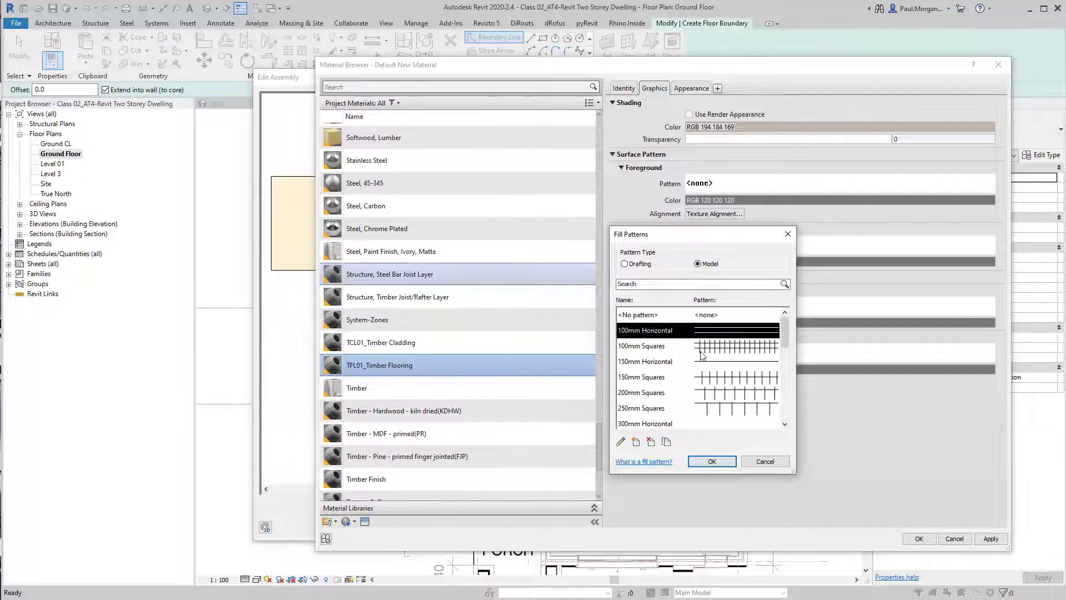
{"action": "left_click", "coordinate": [672, 362]}
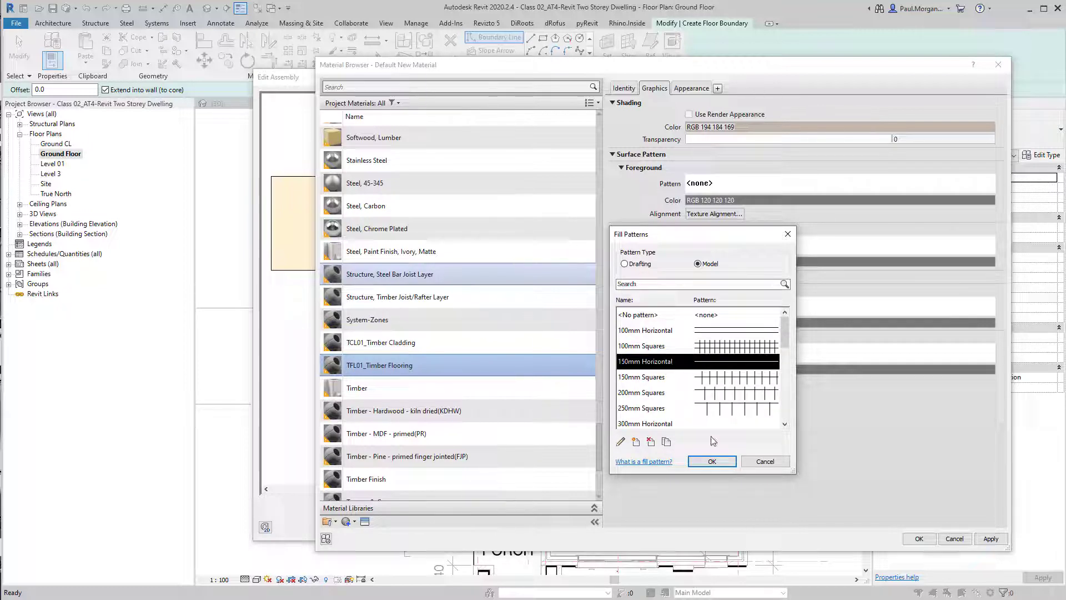
{"action": "left_click", "coordinate": [712, 461]}
Set the surface foreground pattern colour to RGB 192 192 192 and accept the material
{"action": "left_click", "coordinate": [788, 200]}
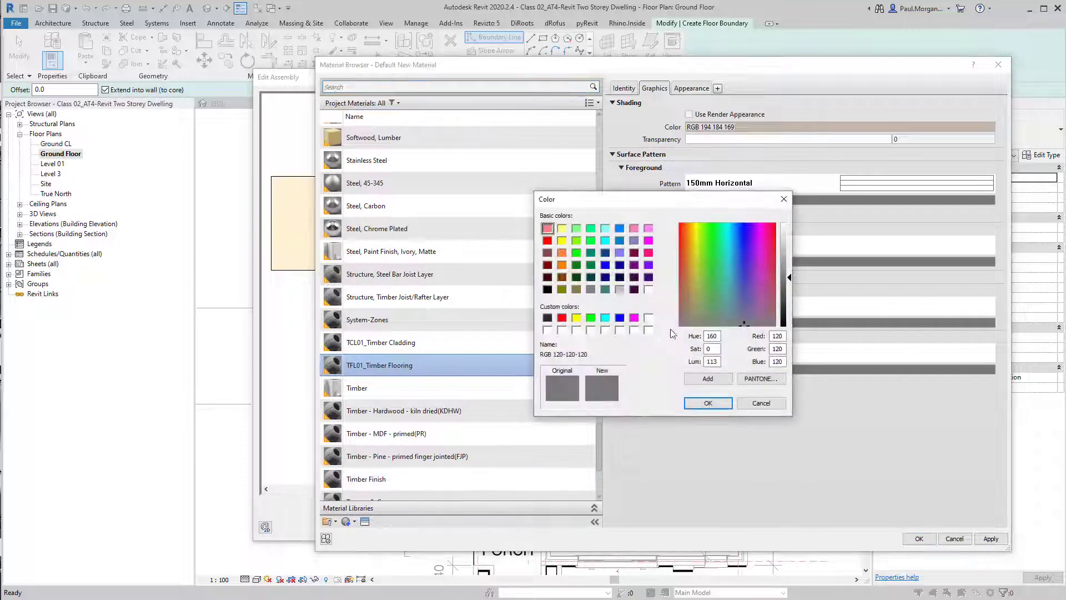
{"action": "left_click", "coordinate": [618, 290]}
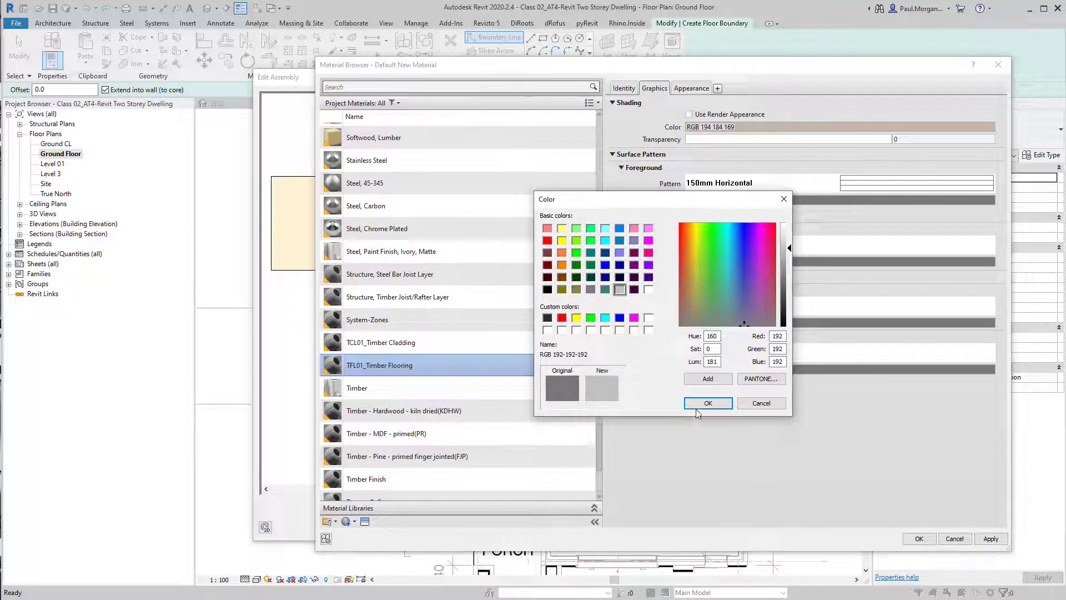
{"action": "left_click", "coordinate": [708, 402]}
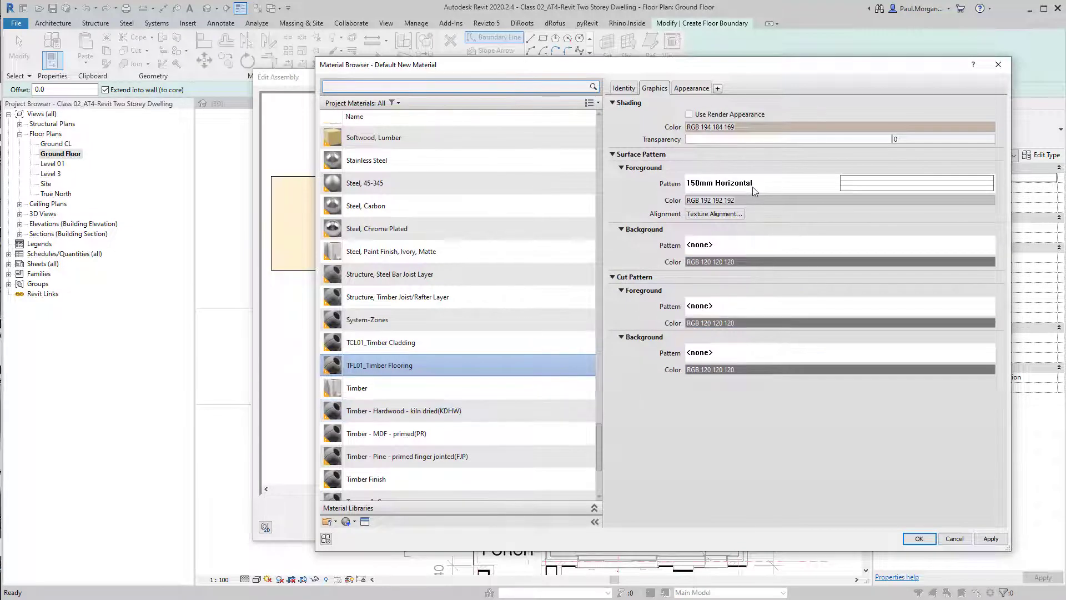
{"action": "left_click", "coordinate": [909, 538]}
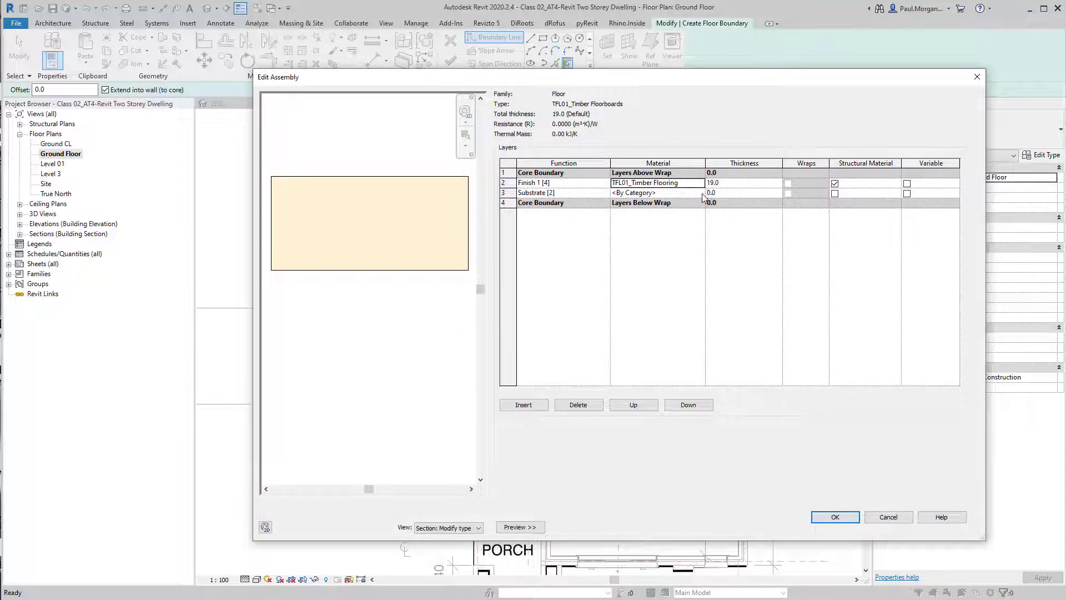
Create a new material for the substrate layer and rename it Underlay
{"action": "left_click", "coordinate": [702, 194]}
{"action": "left_click", "coordinate": [702, 193]}
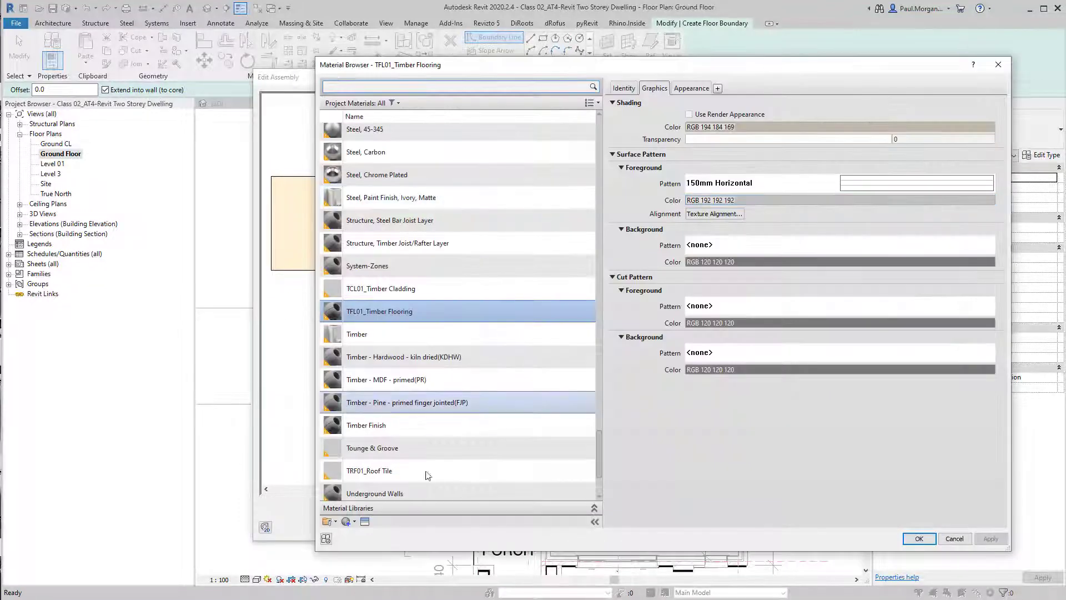
{"action": "left_click", "coordinate": [348, 521]}
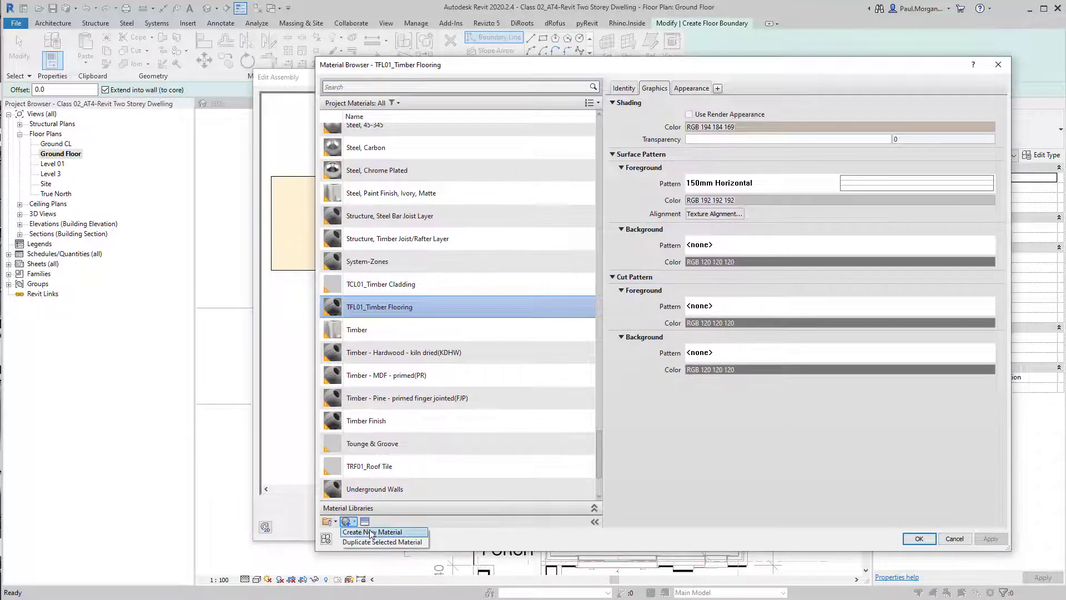
{"action": "left_click", "coordinate": [371, 532]}
{"action": "right_click", "coordinate": [393, 307]}
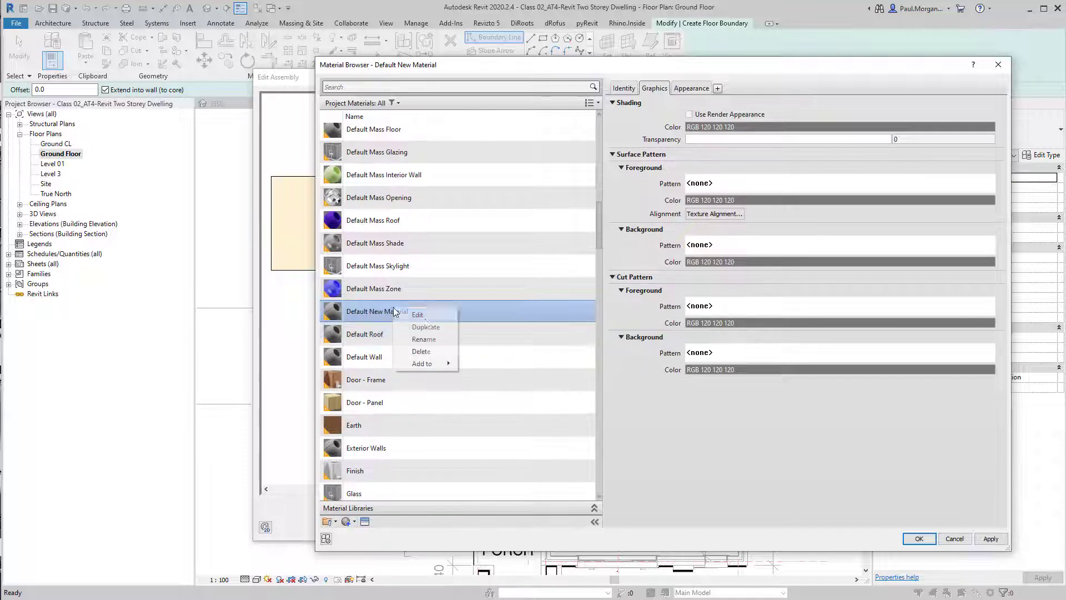
{"action": "left_click", "coordinate": [430, 339]}
{"action": "type", "text": "Underlay"}
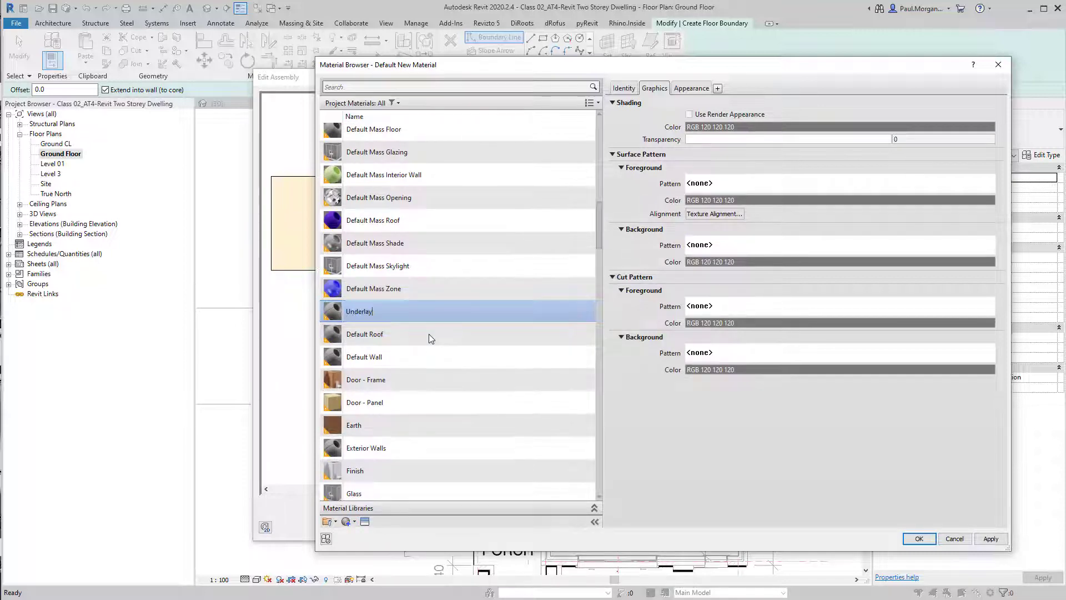
{"action": "key", "text": "Return"}
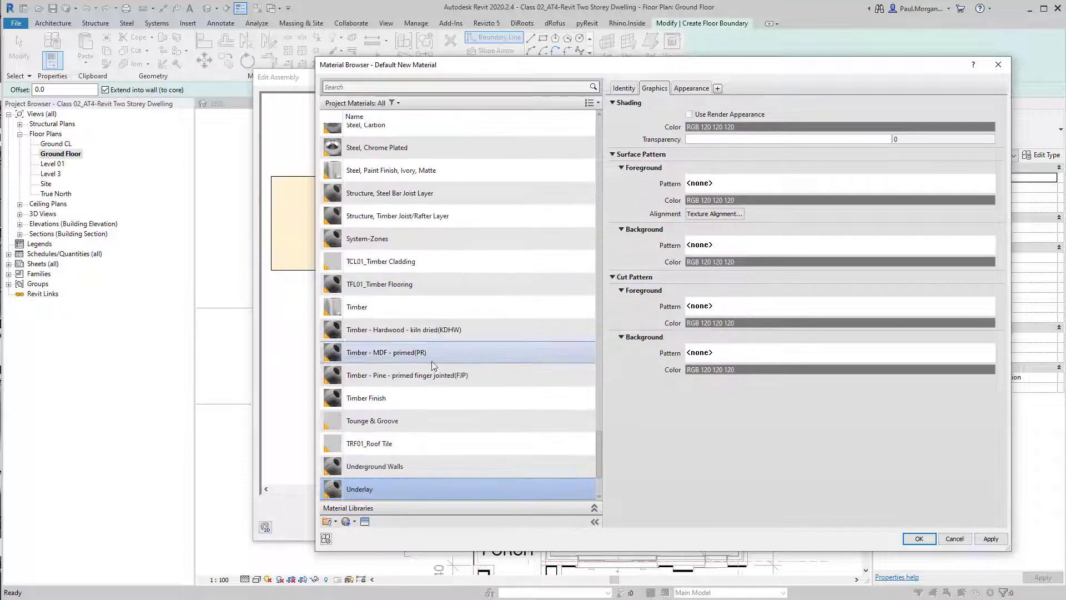
Set the Underlay material's shading colour to RGB 191 251 237 and accept the material
{"action": "left_click", "coordinate": [777, 127]}
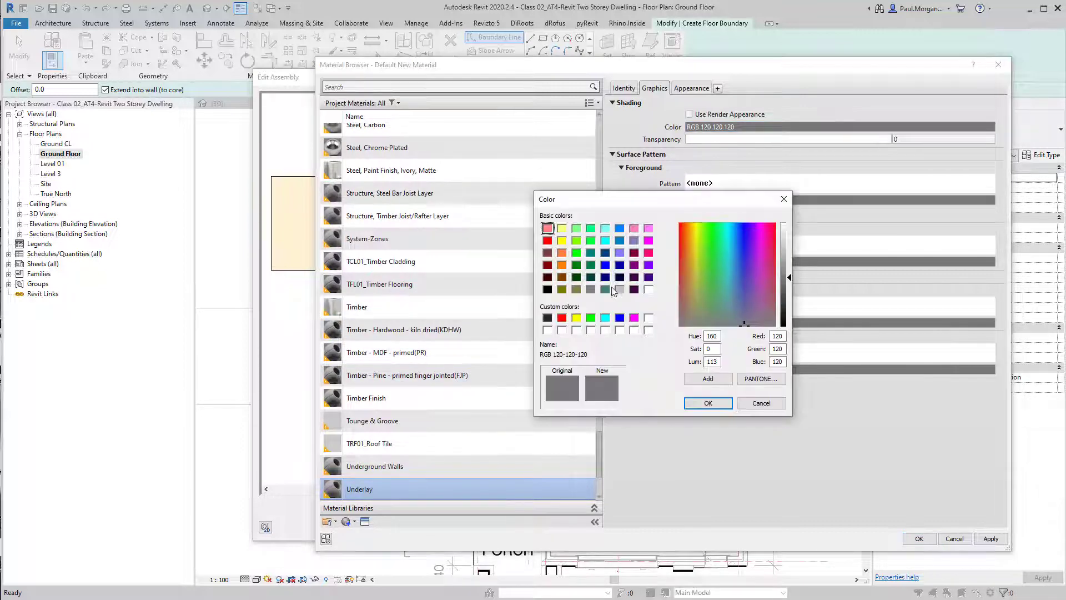
{"action": "left_click", "coordinate": [606, 239]}
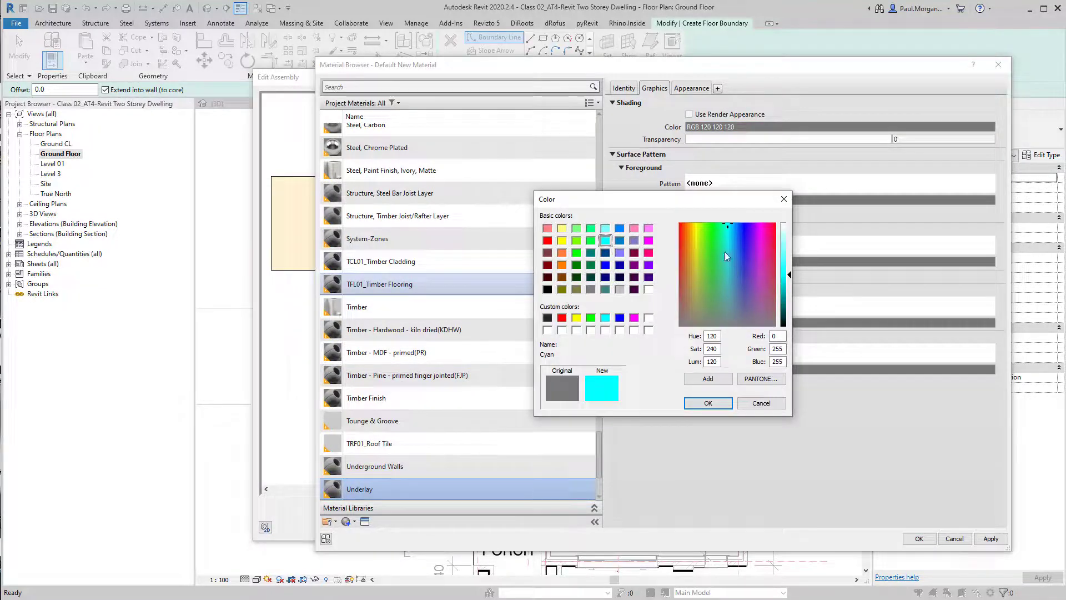
{"action": "mouse_move", "coordinate": [725, 254]}
{"action": "left_mouse_down"}
{"action": "mouse_move", "coordinate": [724, 278]}
{"action": "mouse_move", "coordinate": [725, 235]}
{"action": "left_mouse_up"}
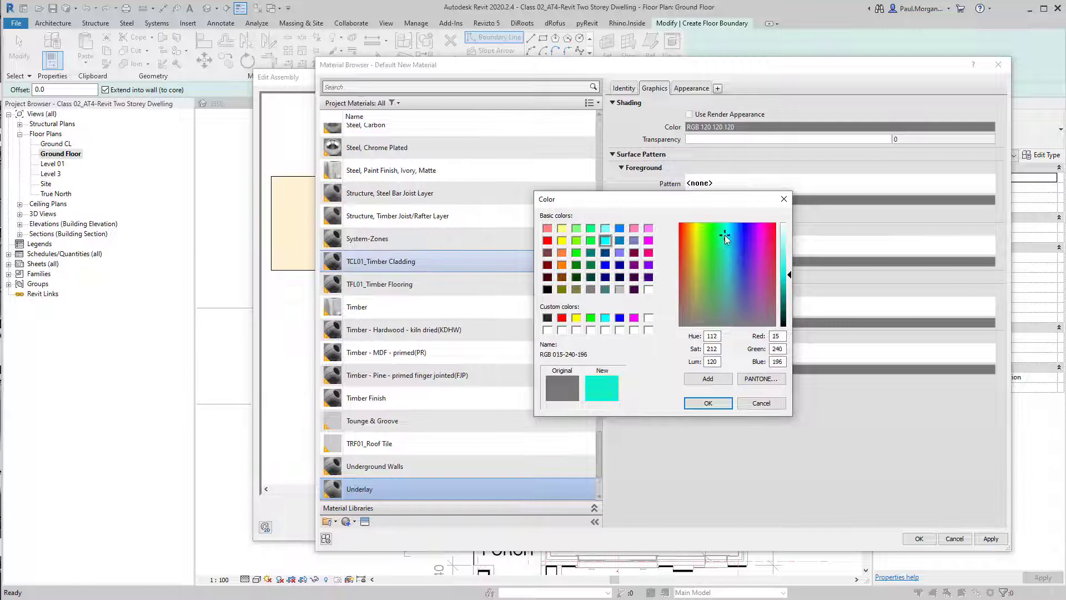
{"action": "left_click", "coordinate": [794, 250]}
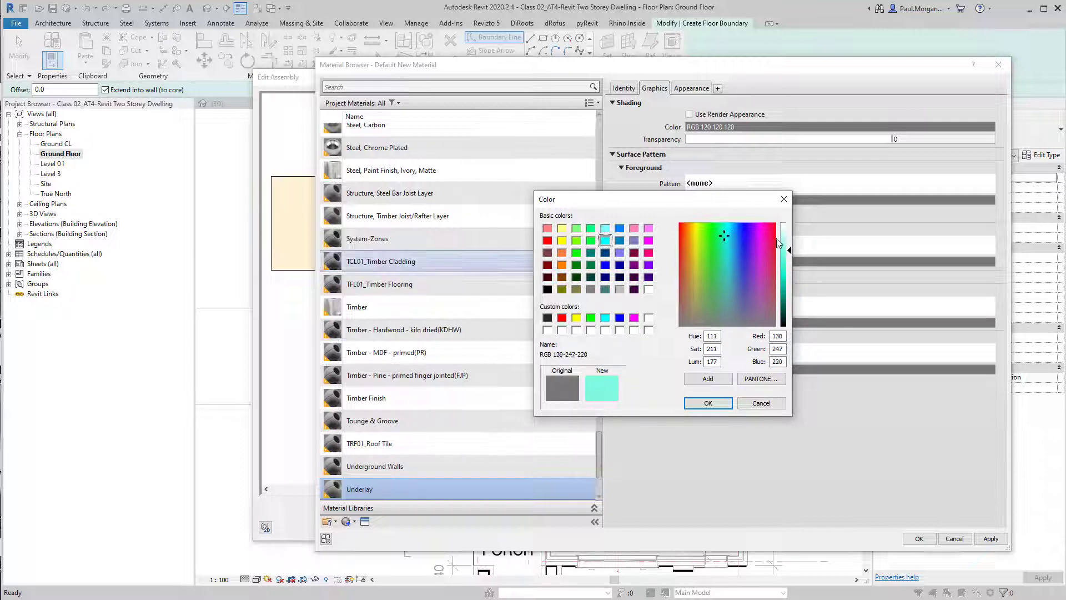
{"action": "left_click", "coordinate": [783, 237]}
{"action": "left_click", "coordinate": [708, 402]}
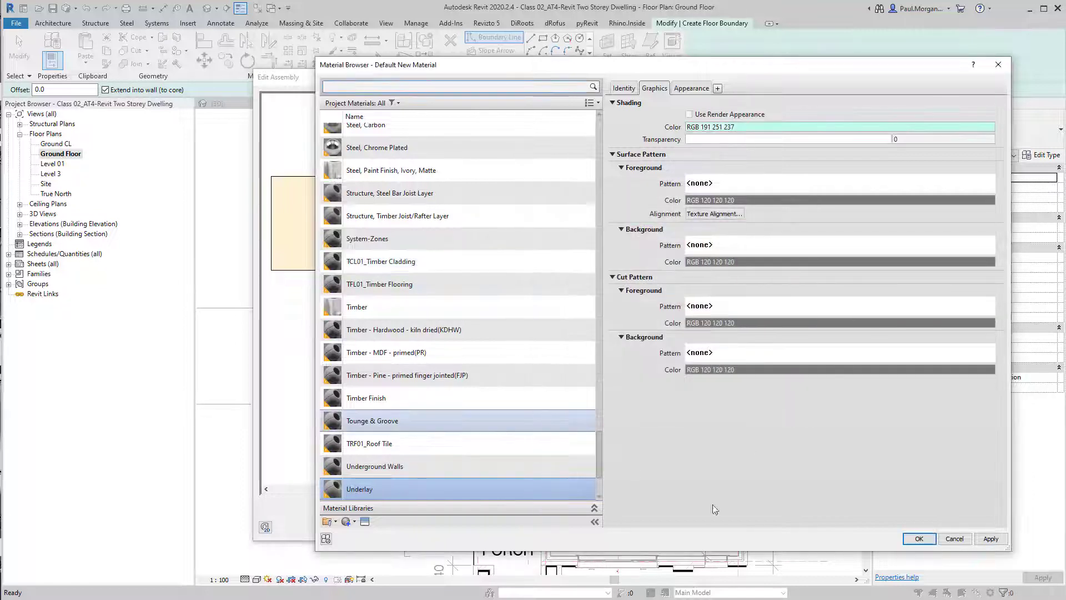
{"action": "left_click", "coordinate": [919, 539]}
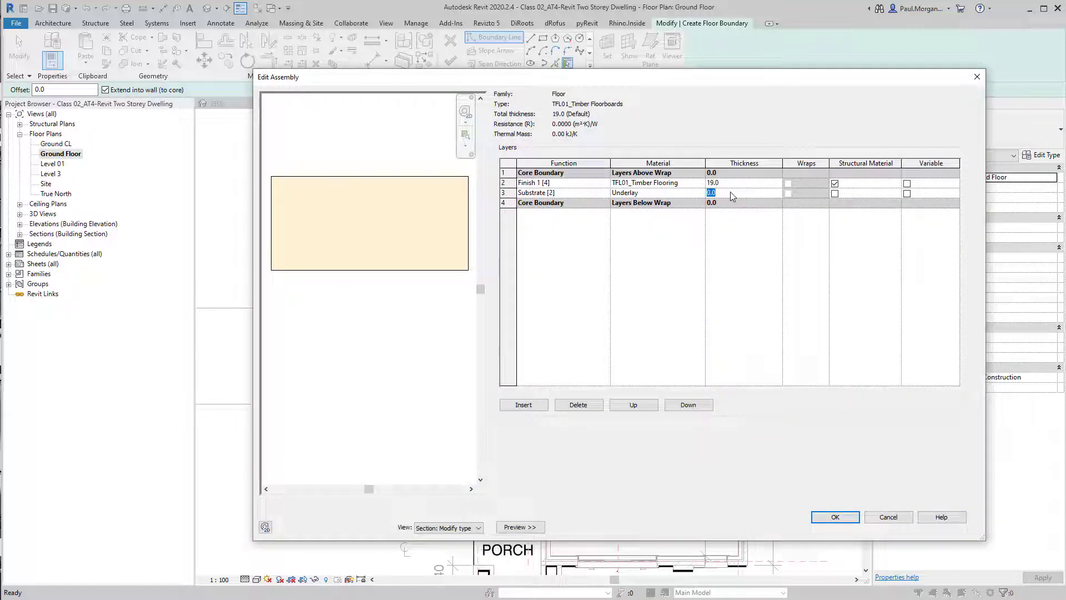
Set the underlay layer's thickness to 8 mm and the timber finish layer's thickness to 12 mm
{"action": "left_click", "coordinate": [720, 182]}
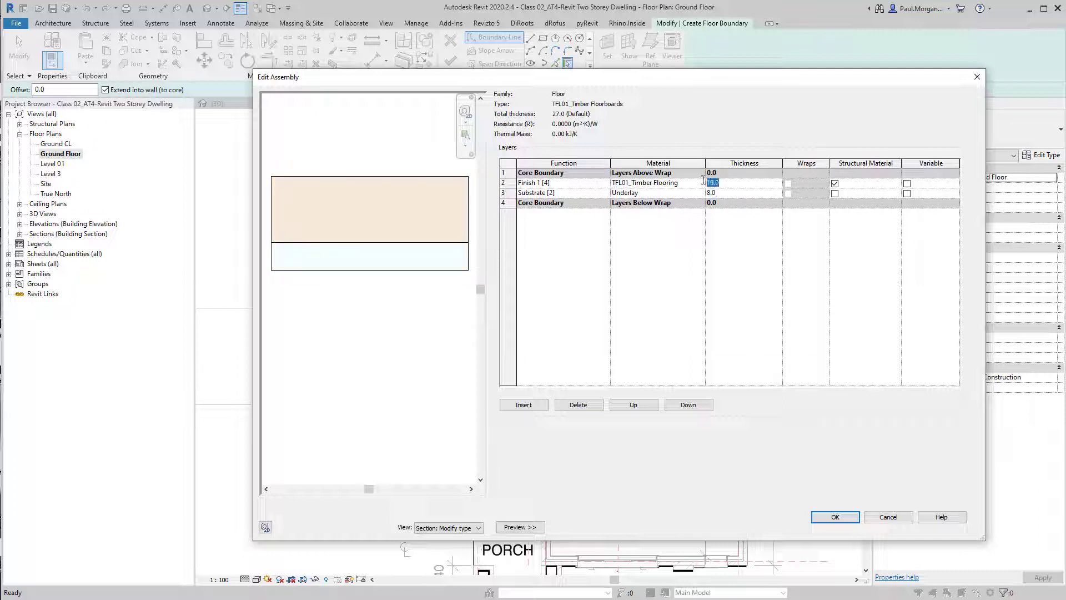
{"action": "type", "text": "12"}
{"action": "key", "text": "Return"}
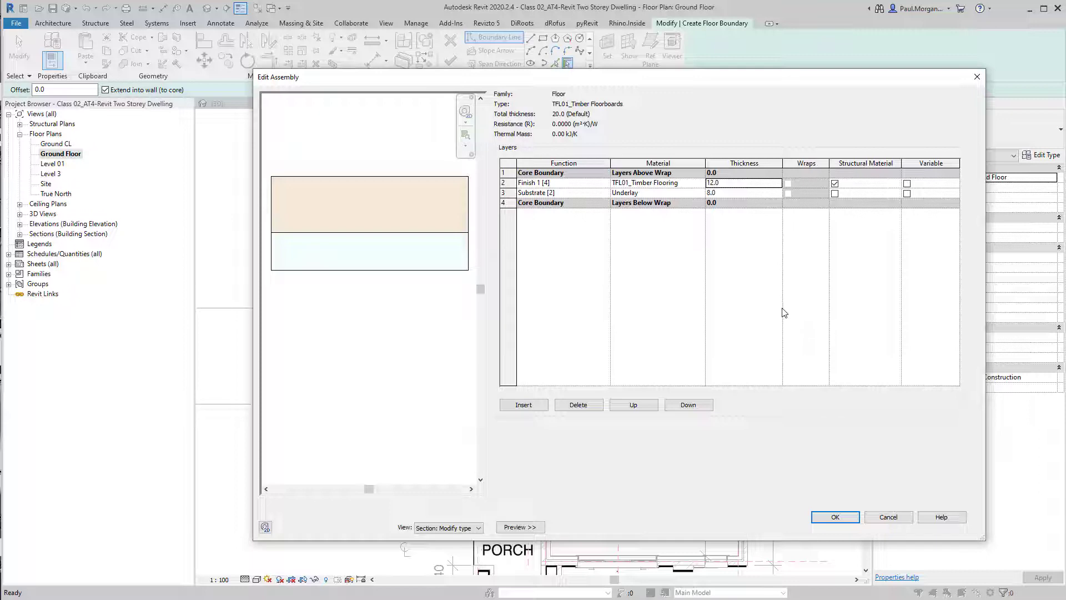
For the flooring material's cut pattern, create a crosshatch fill pattern Diagonal crosshatch 1mm at 45° with 1 mm spacings
{"action": "left_click", "coordinate": [703, 185]}
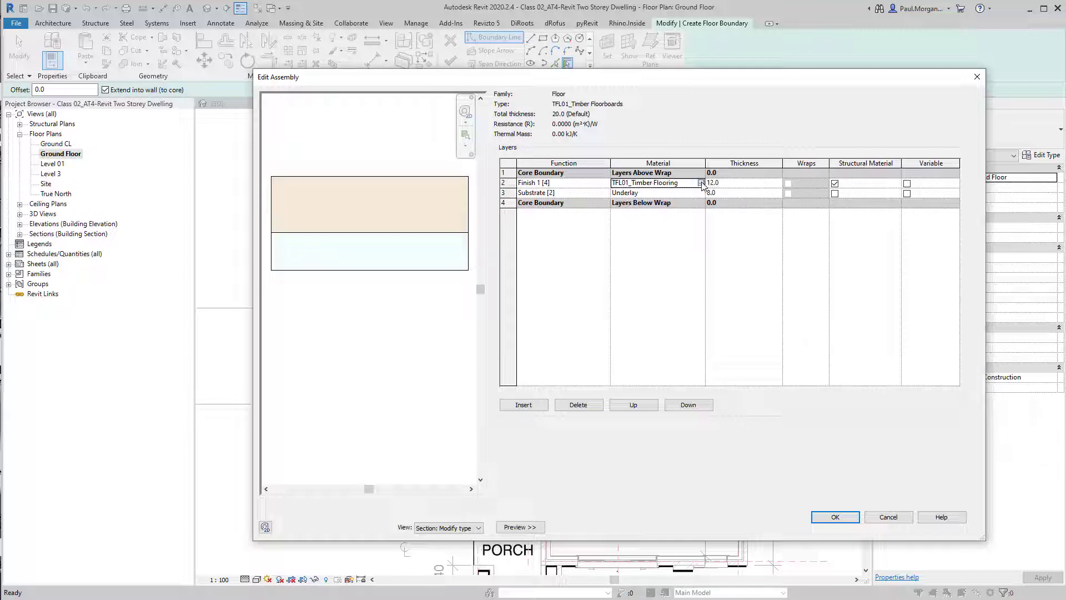
{"action": "left_click", "coordinate": [701, 183]}
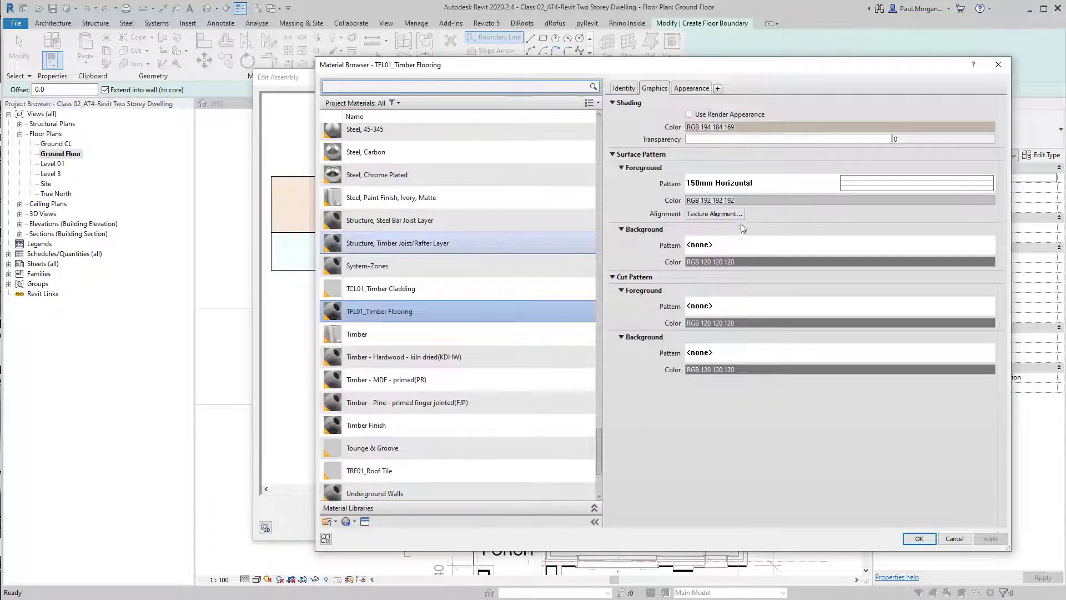
{"action": "left_click", "coordinate": [719, 306]}
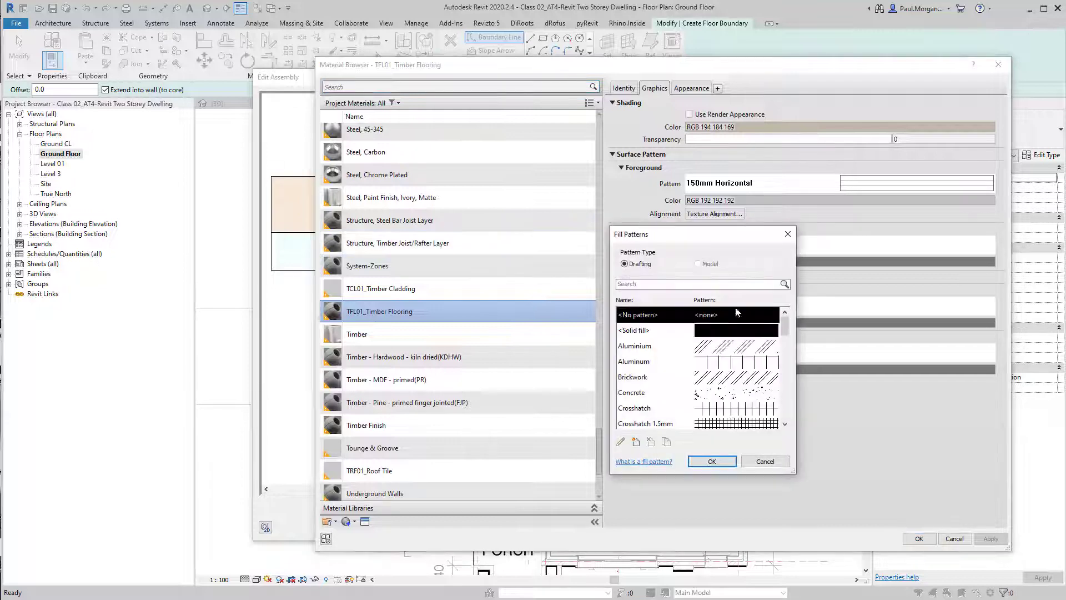
{"action": "scroll", "coordinate": [731, 376], "scroll_direction": "down", "scroll_amount": 2}
{"action": "left_click", "coordinate": [740, 365]}
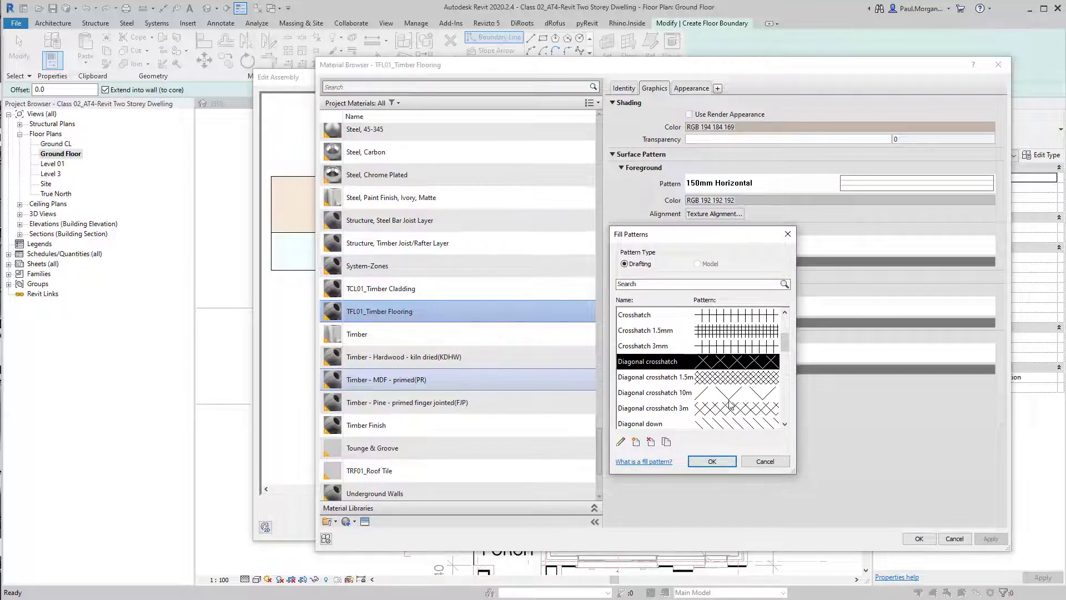
{"action": "scroll", "coordinate": [730, 405], "scroll_direction": "down", "scroll_amount": 5}
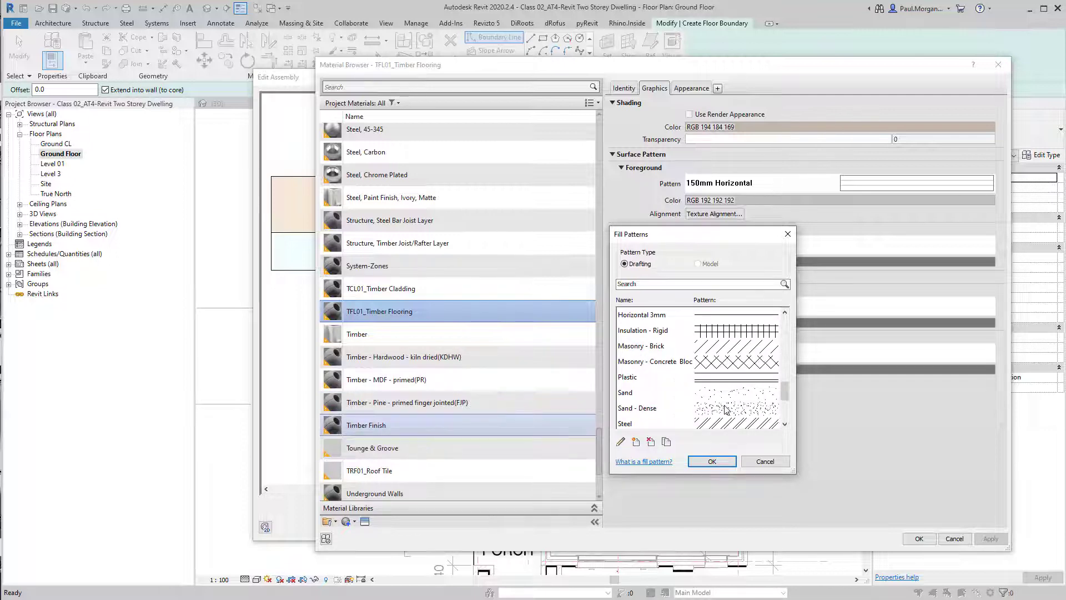
{"action": "scroll", "coordinate": [724, 409], "scroll_direction": "down", "scroll_amount": 3}
{"action": "scroll", "coordinate": [729, 389], "scroll_direction": "up", "scroll_amount": 8}
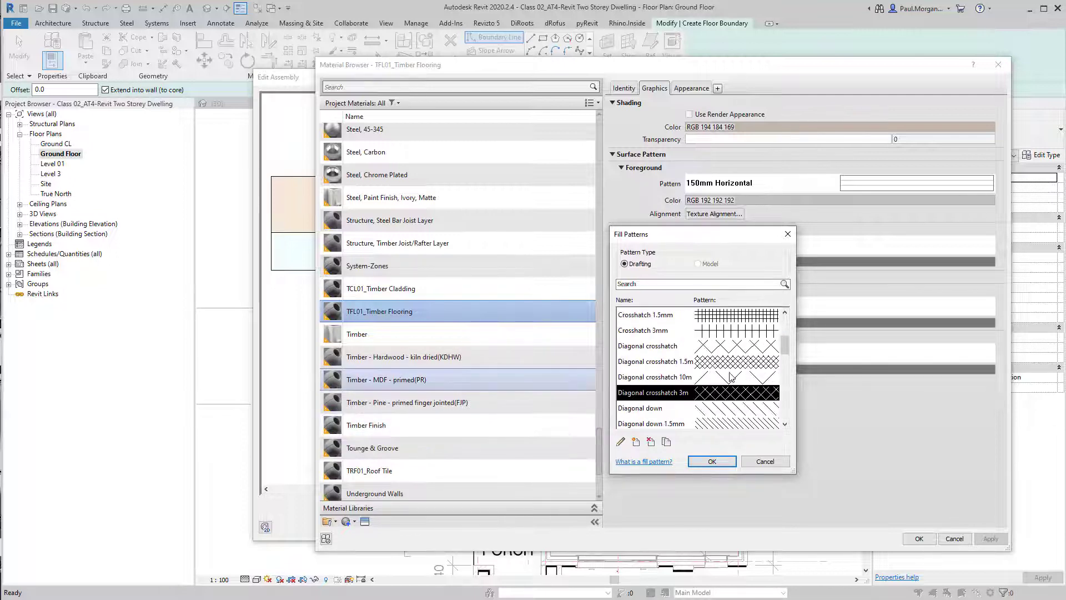
{"action": "left_click", "coordinate": [729, 346]}
{"action": "scroll", "coordinate": [725, 354], "scroll_direction": "up", "scroll_amount": 1}
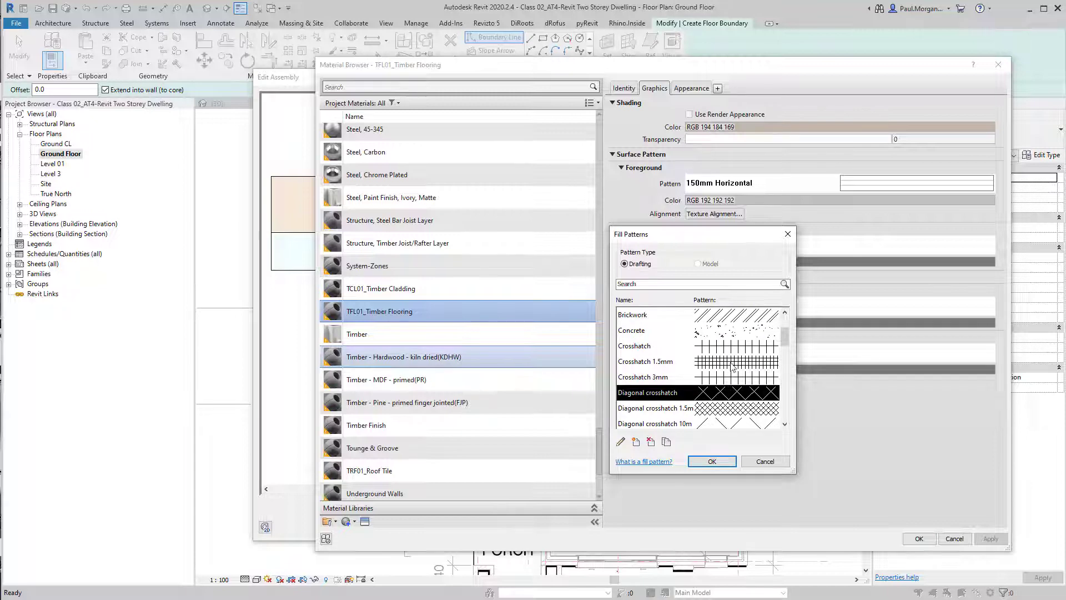
{"action": "scroll", "coordinate": [731, 400], "scroll_direction": "down", "scroll_amount": 1}
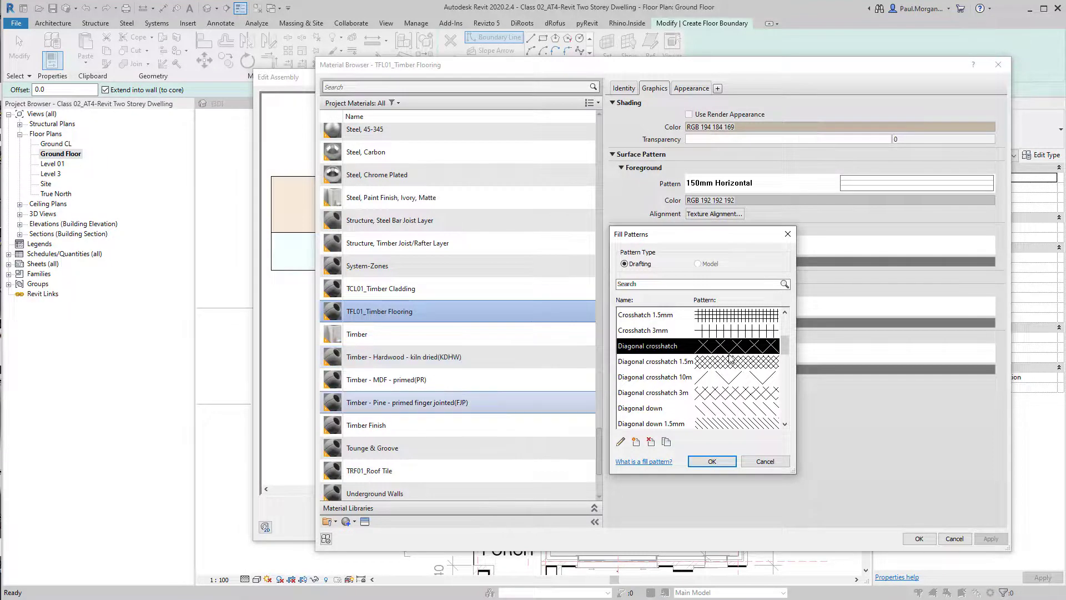
{"action": "left_click", "coordinate": [666, 442]}
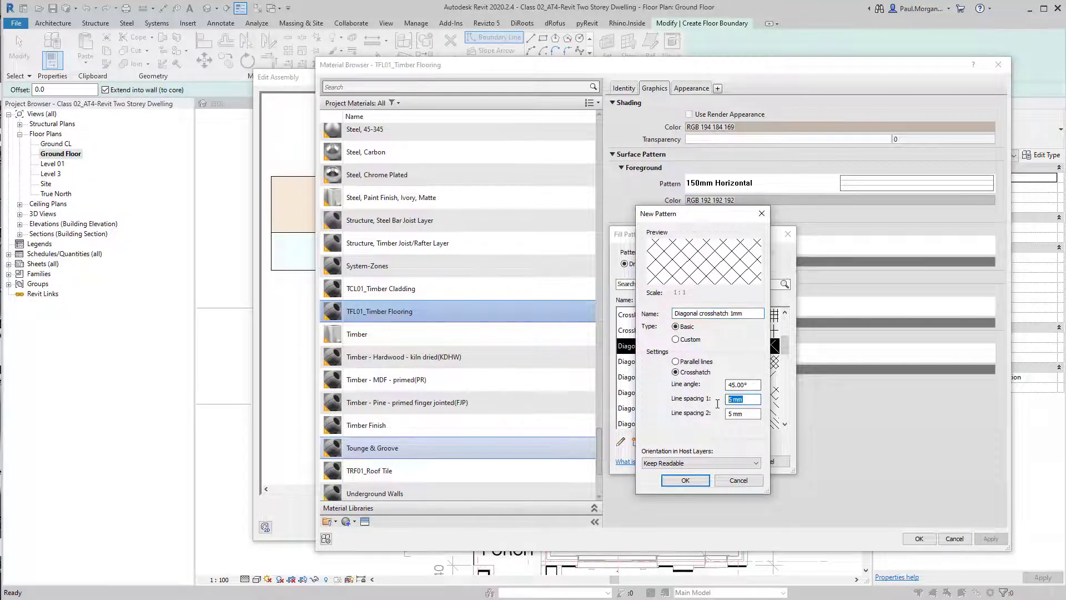
{"action": "type", "text": "1"}
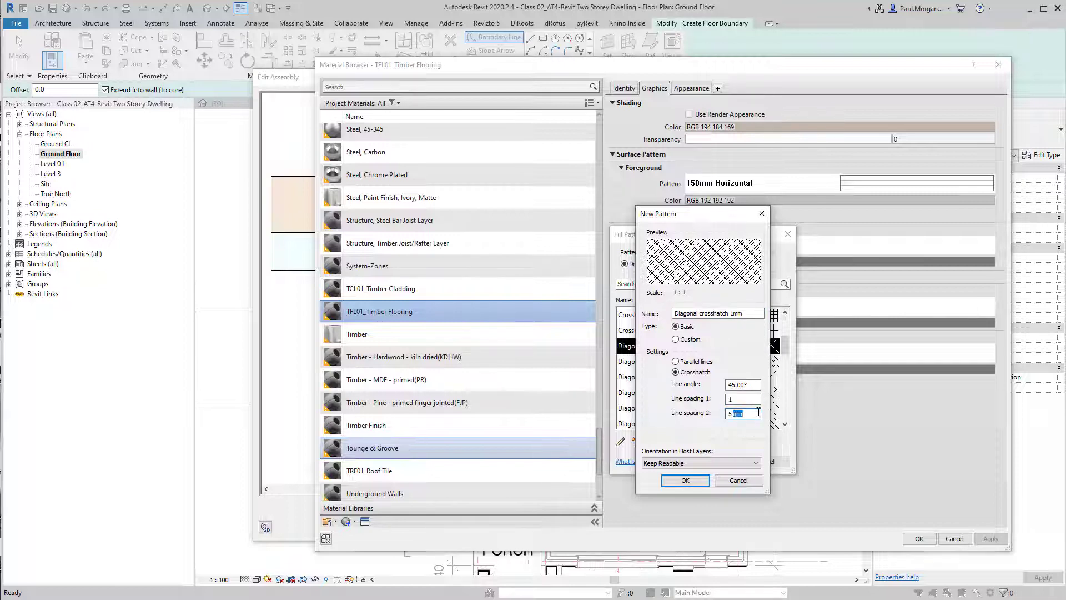
{"action": "type", "text": "1"}
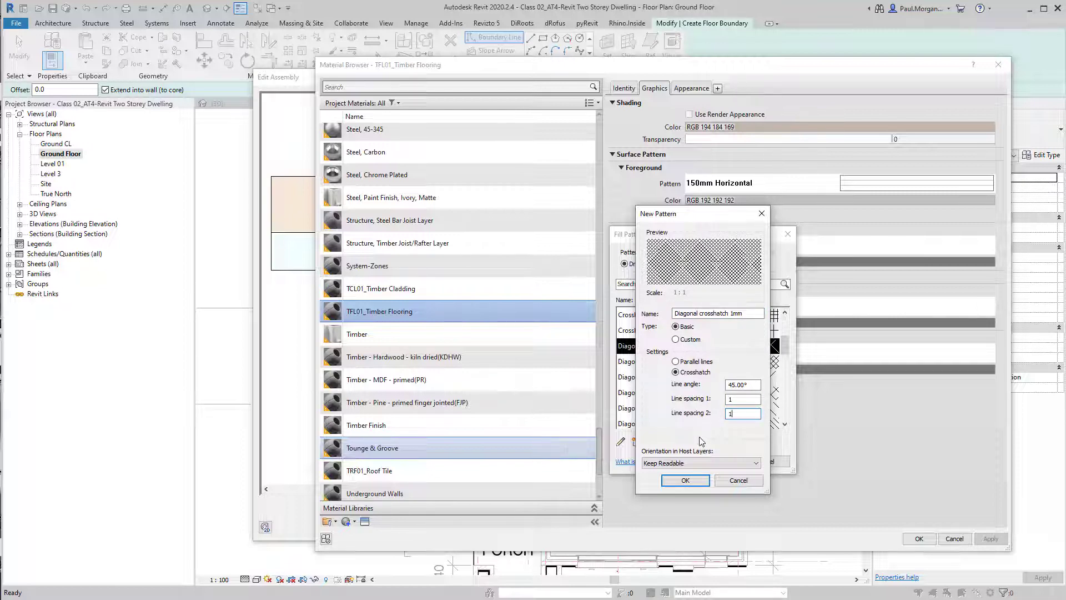
{"action": "left_click", "coordinate": [692, 484]}
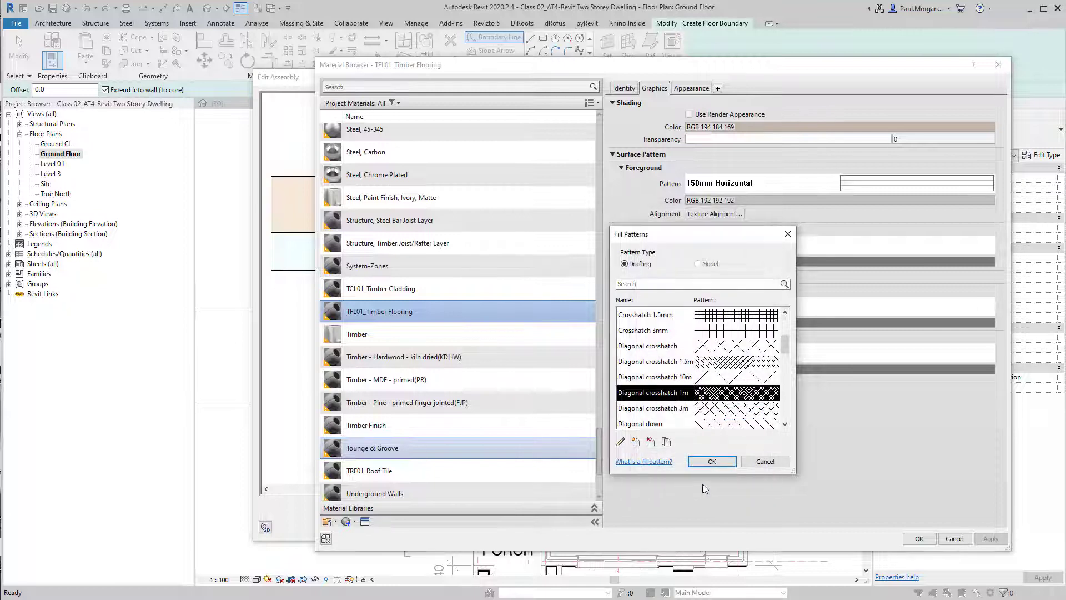
Apply Diagonal crosshatch 1mm as the flooring material's cut foreground pattern and accept the material, assembly and type properties
{"action": "left_click", "coordinate": [728, 461]}
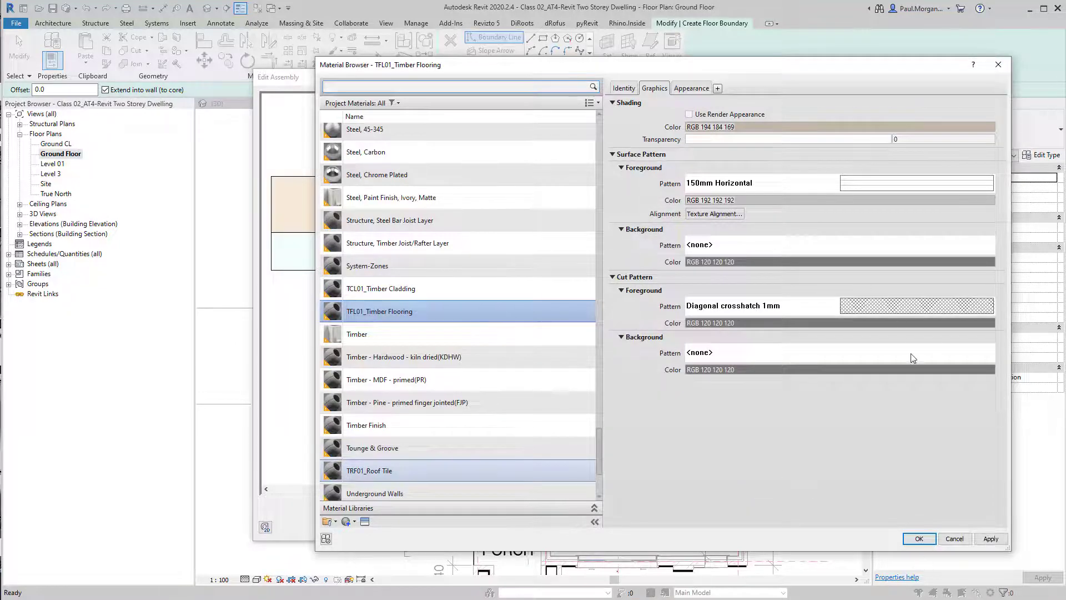
{"action": "left_click", "coordinate": [919, 539]}
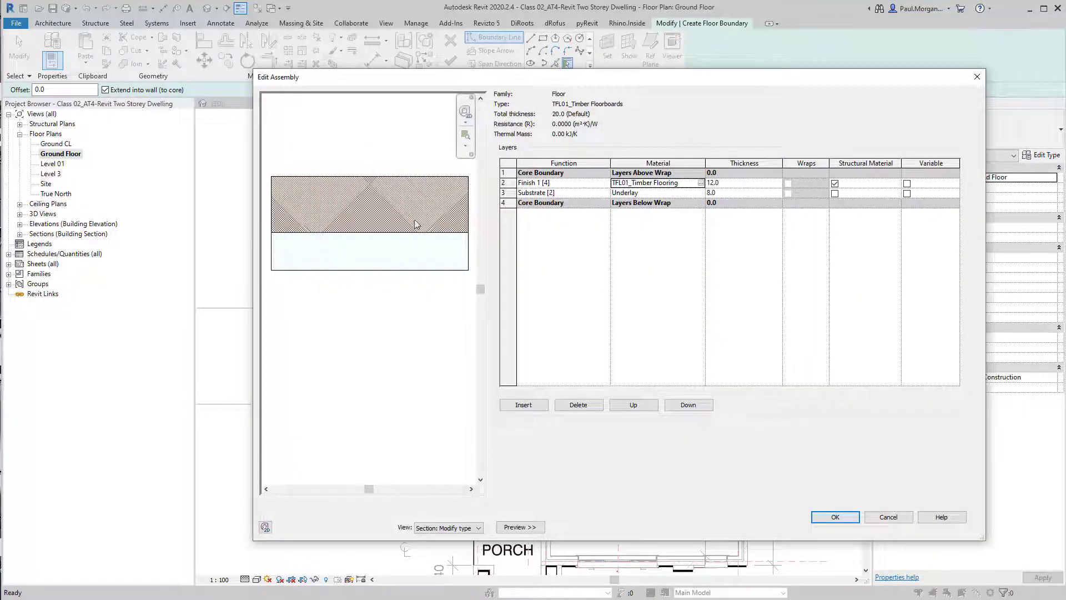
{"action": "left_click", "coordinate": [841, 518]}
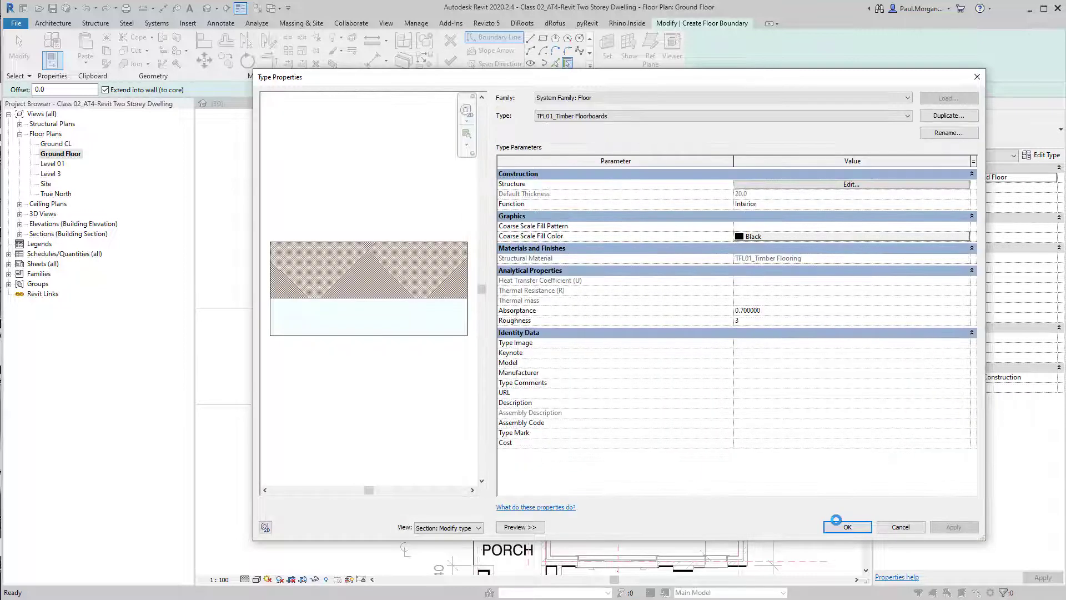
{"action": "left_click", "coordinate": [847, 527]}
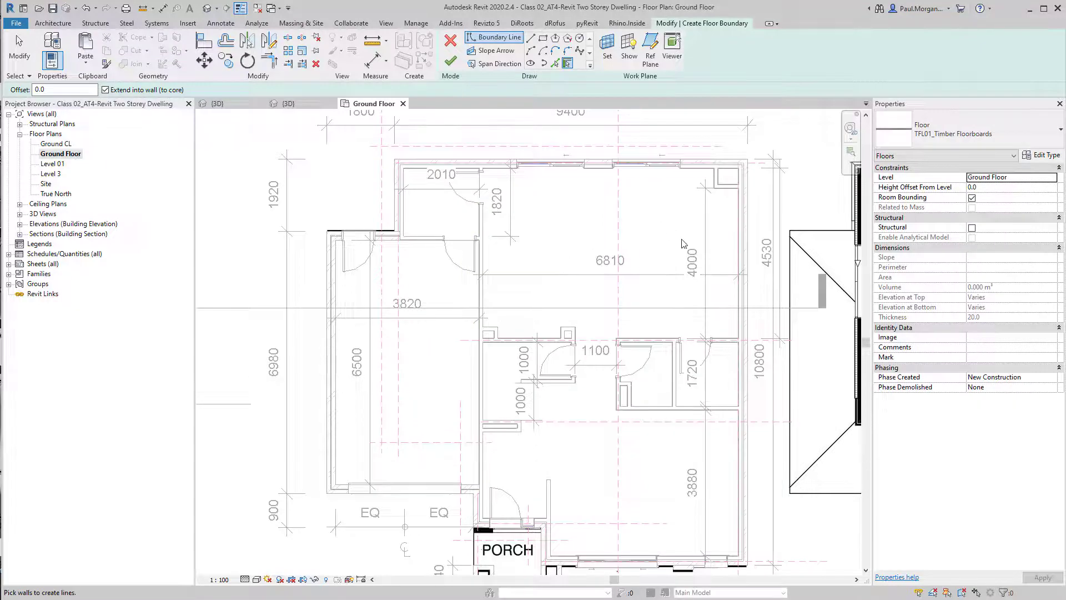
Switch to the Line tool and start the floor boundary at the wall endpoint, tracing the inner wall faces of the top-left room
{"action": "middle_click_drag", "start_coordinate": [546, 205], "coordinate": [552, 251]}
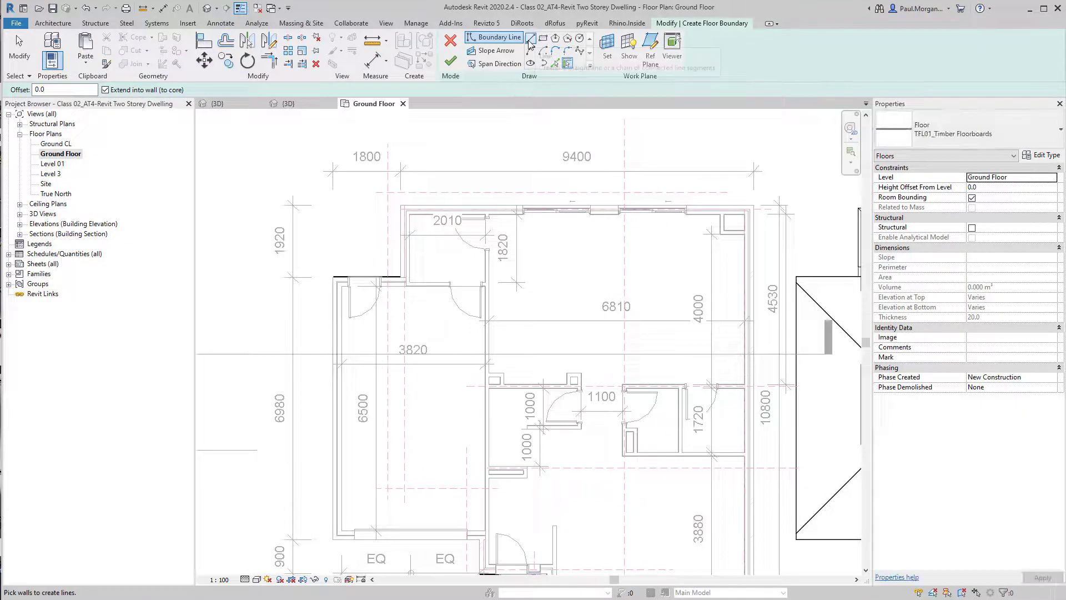
{"action": "scroll", "coordinate": [632, 264], "scroll_direction": "up", "scroll_amount": 4}
{"action": "scroll", "coordinate": [277, 222], "scroll_direction": "up", "scroll_amount": 1}
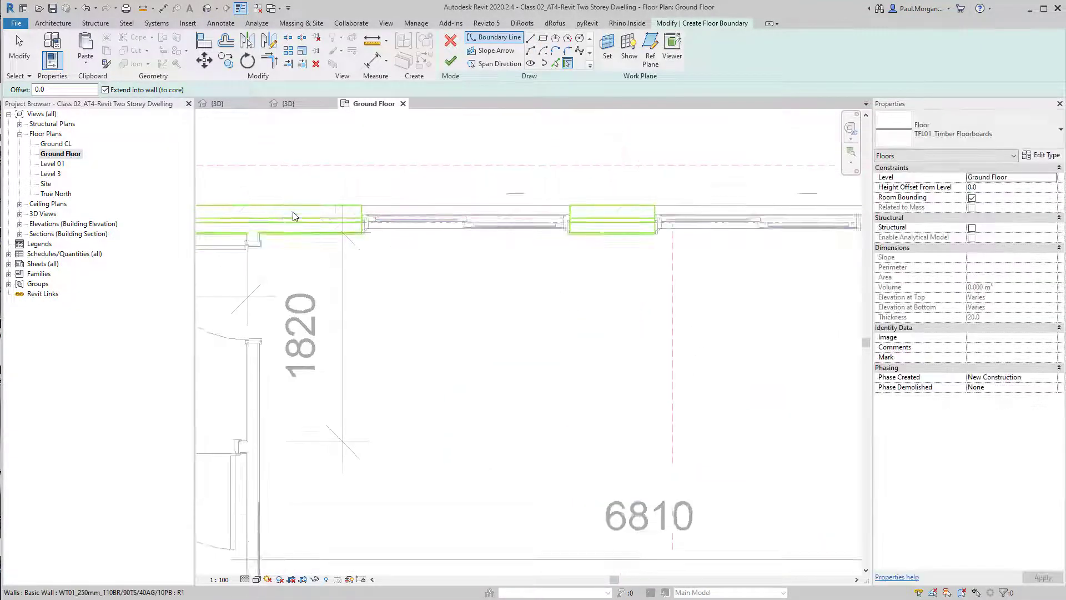
{"action": "key", "text": "l"}
{"action": "key", "text": "i"}
{"action": "scroll", "coordinate": [279, 224], "scroll_direction": "up", "scroll_amount": 3}
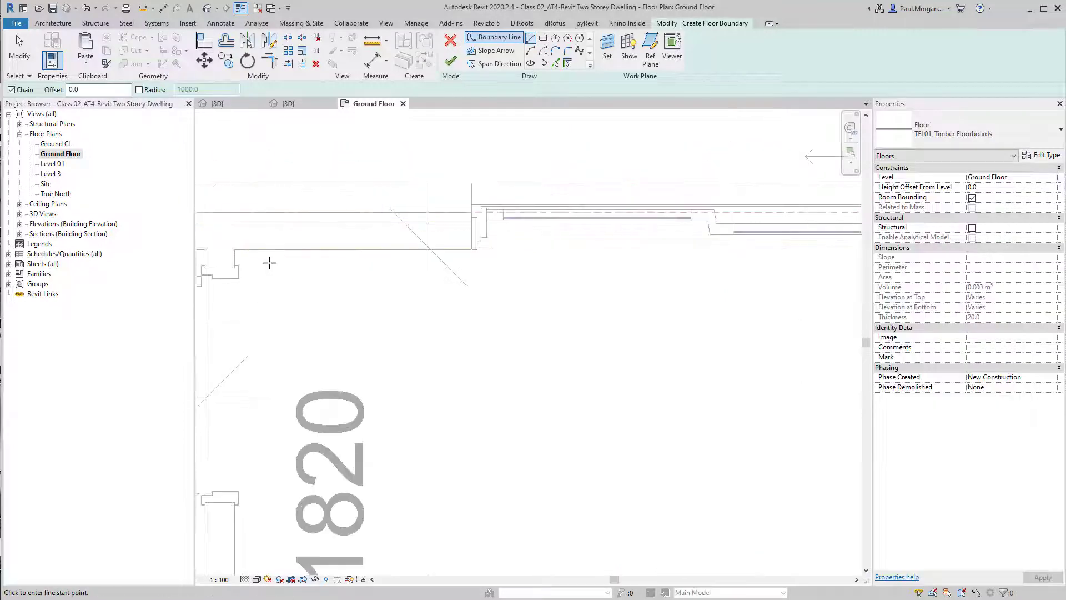
{"action": "middle_click_drag", "start_coordinate": [233, 257], "coordinate": [374, 302]}
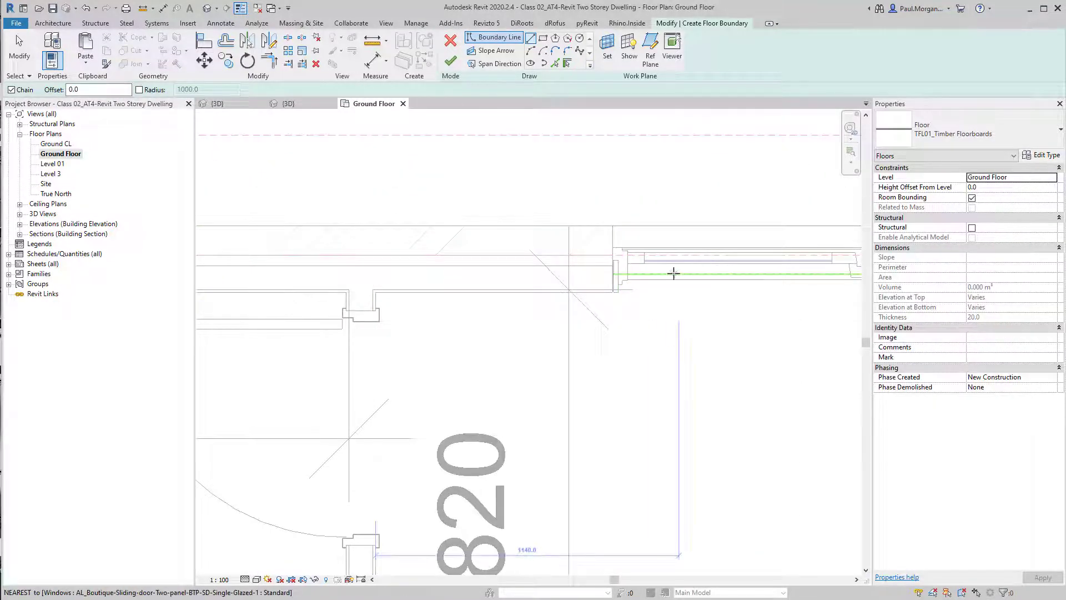
{"action": "scroll", "coordinate": [592, 282], "scroll_direction": "down", "scroll_amount": 3}
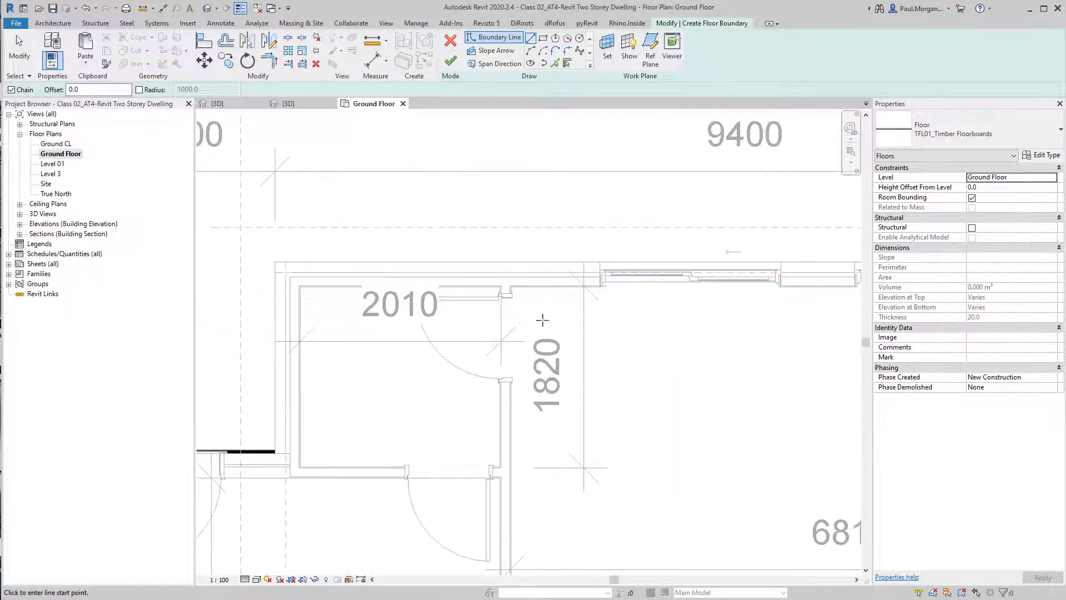
{"action": "middle_click_drag", "start_coordinate": [575, 325], "coordinate": [564, 294]}
{"action": "scroll", "coordinate": [472, 244], "scroll_direction": "up", "scroll_amount": 4}
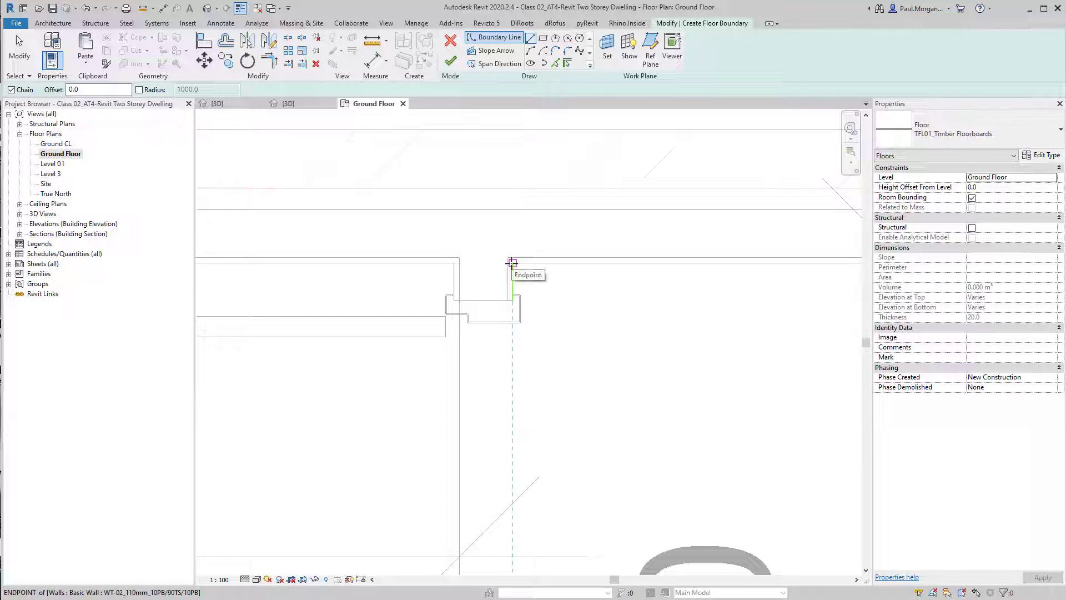
{"action": "left_click", "coordinate": [512, 262]}
{"action": "scroll", "coordinate": [567, 262], "scroll_direction": "down", "scroll_amount": 4}
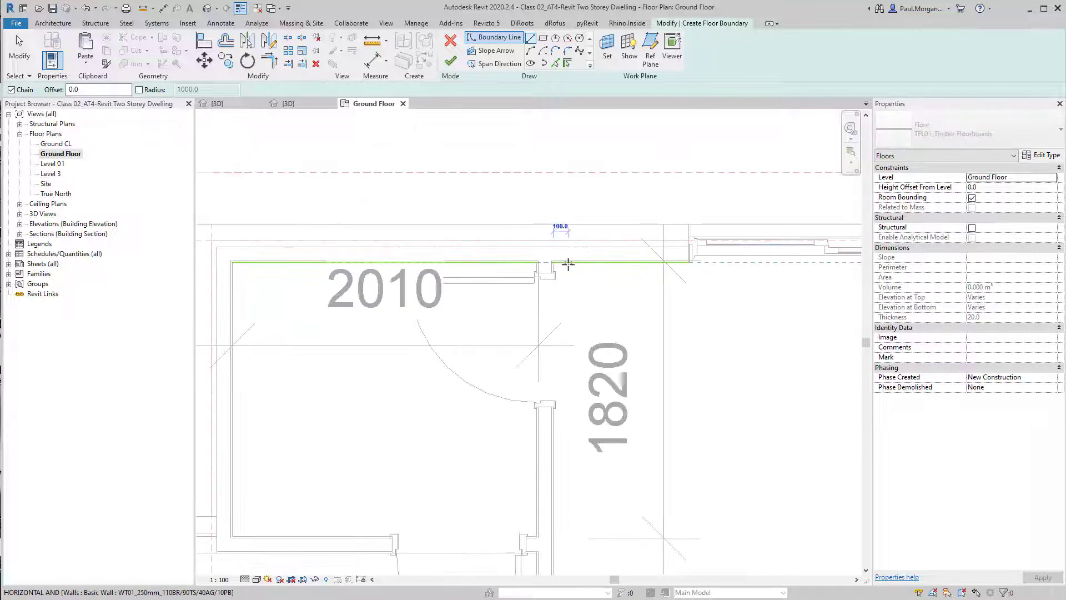
{"action": "middle_click_drag", "start_coordinate": [715, 279], "coordinate": [415, 282]}
{"action": "scroll", "coordinate": [572, 245], "scroll_direction": "up", "scroll_amount": 6}
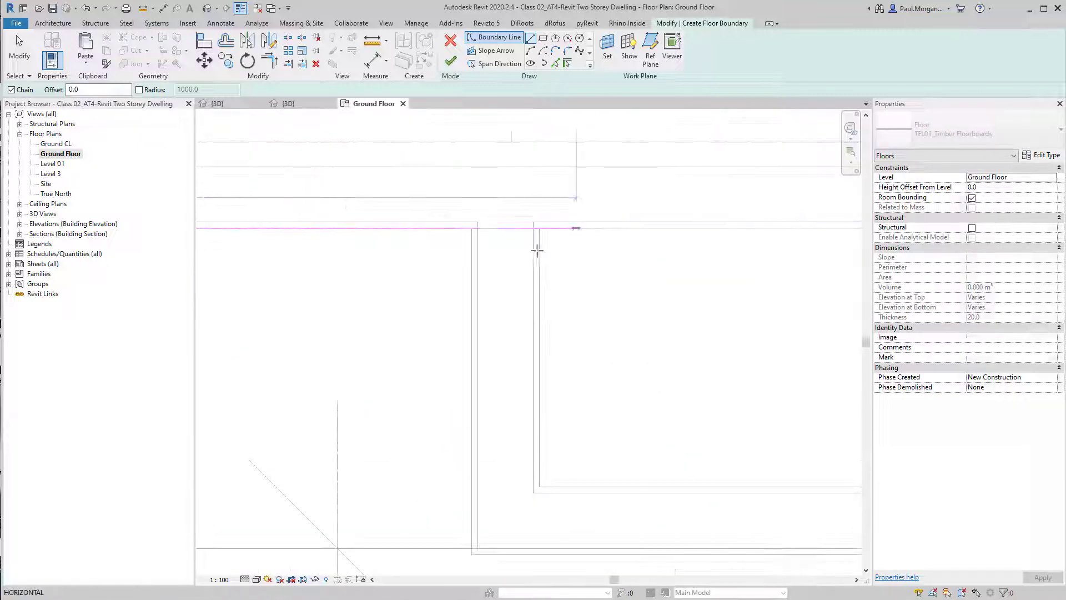
{"action": "middle_click_drag", "start_coordinate": [458, 465], "coordinate": [483, 222]}
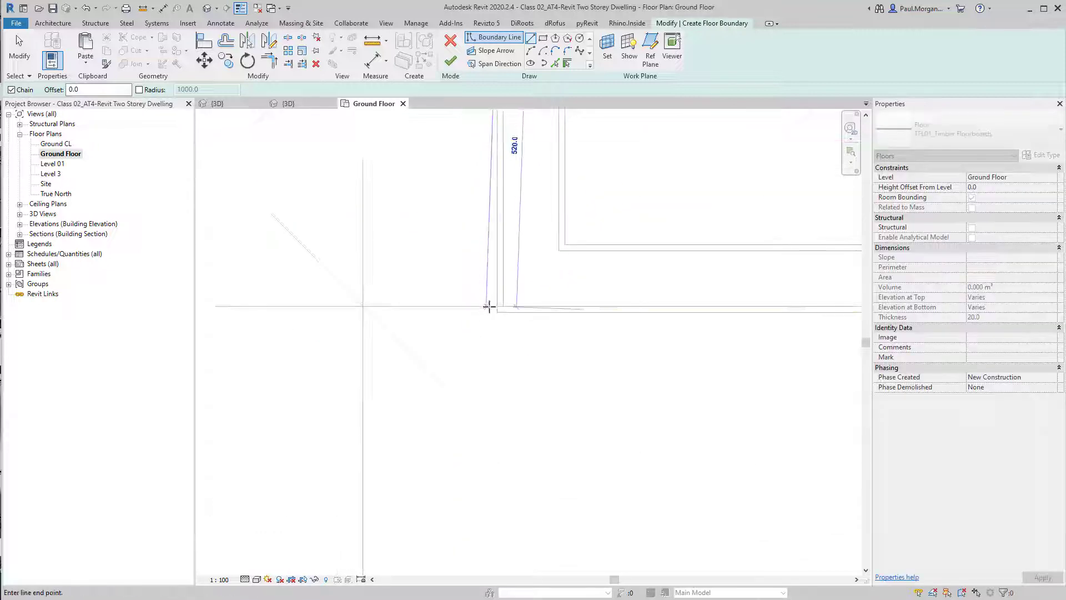
{"action": "left_click", "coordinate": [495, 315]}
Continue the boundary lines along the inner wall faces and around the wall end beside the central rooms
{"action": "scroll", "coordinate": [495, 315], "scroll_direction": "down", "scroll_amount": 2}
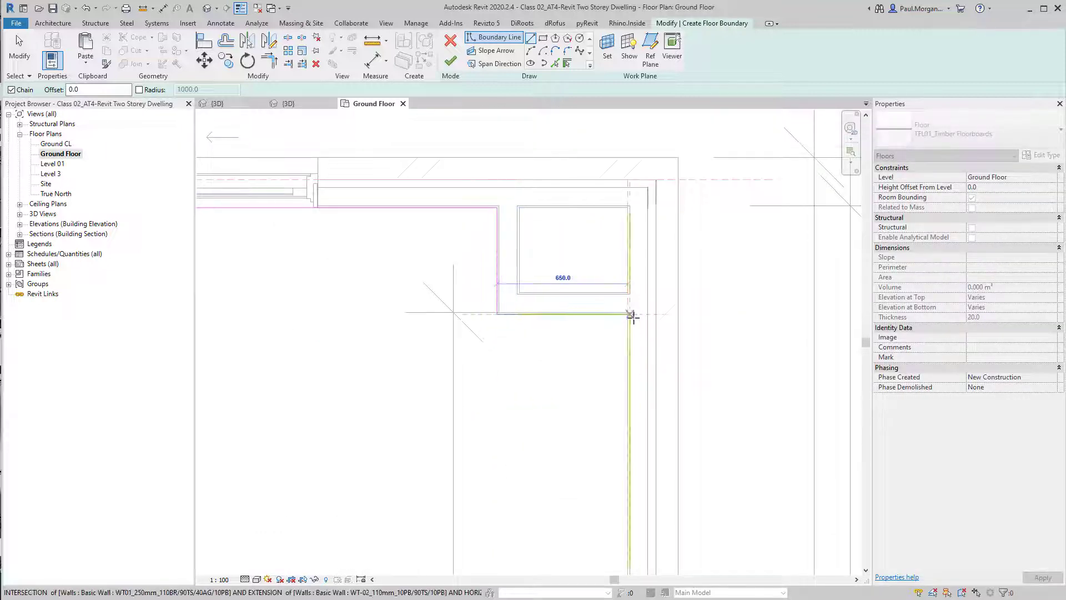
{"action": "scroll", "coordinate": [628, 314], "scroll_direction": "up", "scroll_amount": 4}
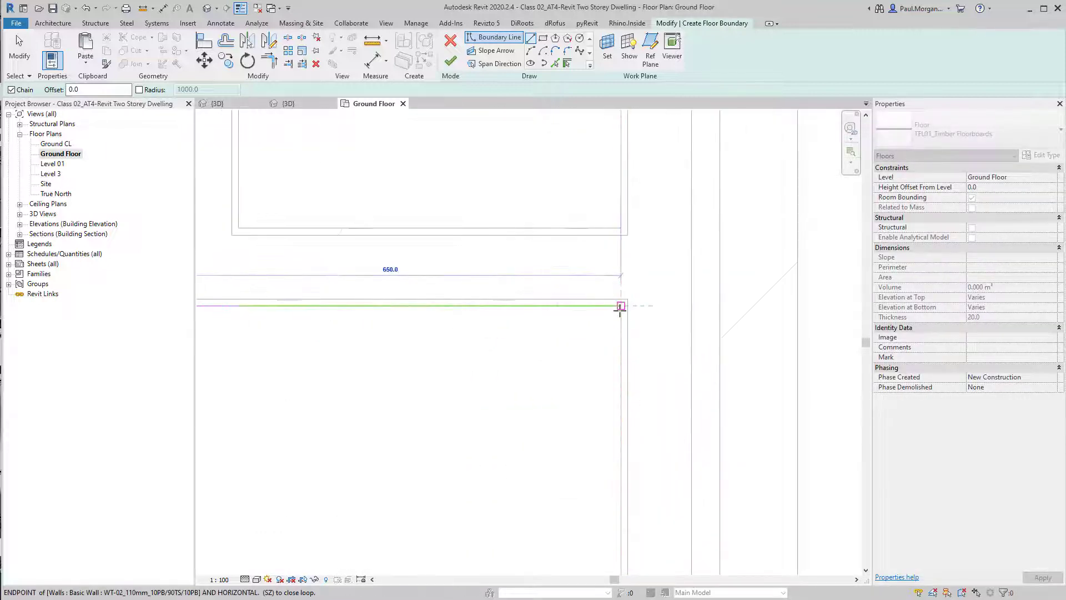
{"action": "left_click", "coordinate": [621, 308]}
{"action": "scroll", "coordinate": [619, 330], "scroll_direction": "down", "scroll_amount": 6}
{"action": "middle_click_drag", "start_coordinate": [608, 448], "coordinate": [646, 252]}
{"action": "scroll", "coordinate": [663, 436], "scroll_direction": "up", "scroll_amount": 7}
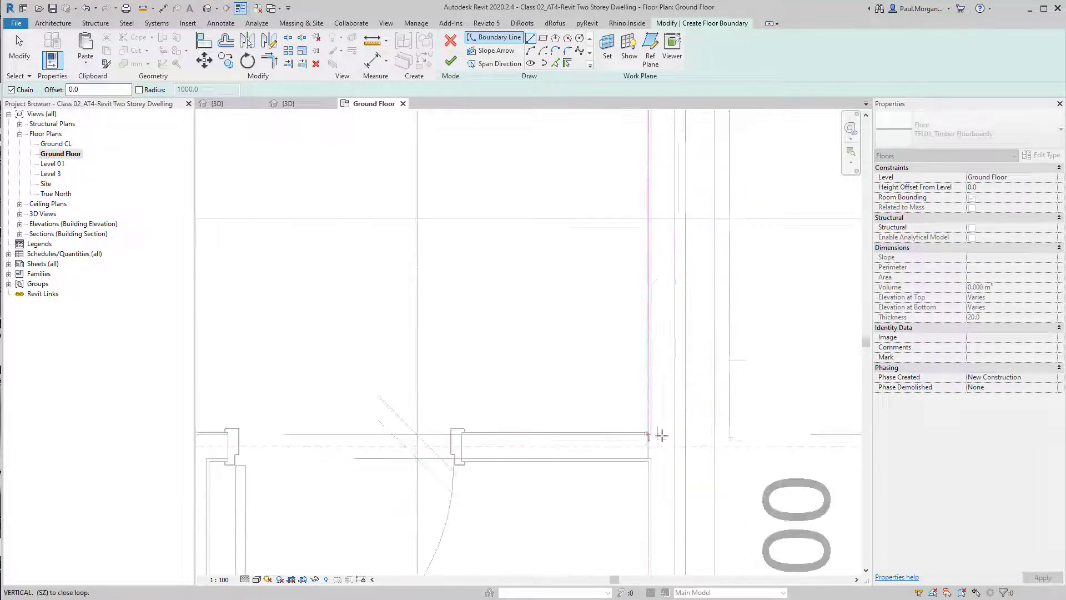
{"action": "left_click", "coordinate": [648, 426]}
{"action": "scroll", "coordinate": [649, 423], "scroll_direction": "down", "scroll_amount": 3}
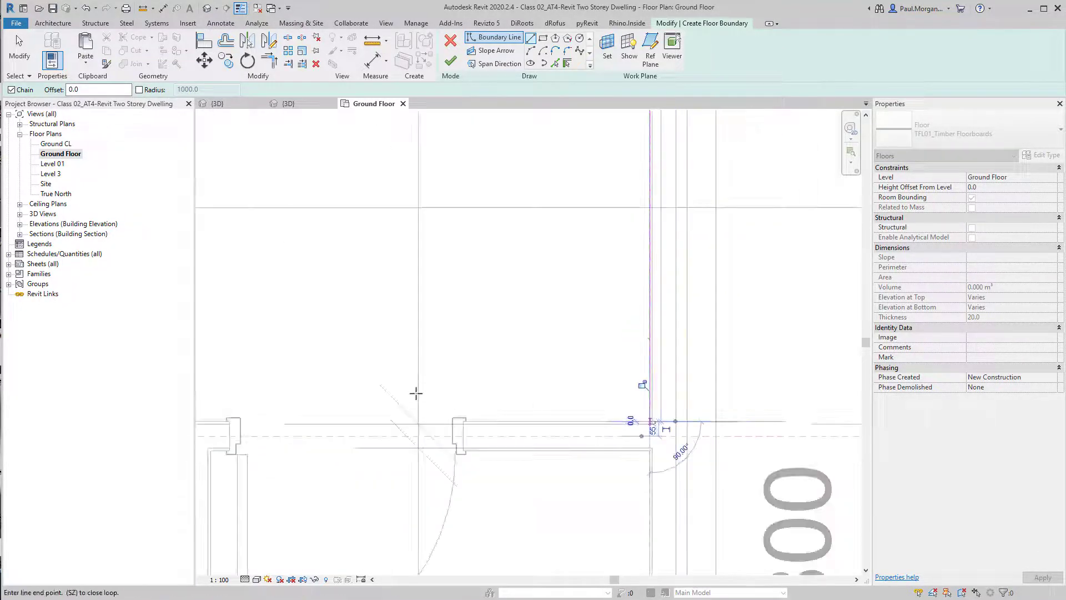
{"action": "middle_click_drag", "start_coordinate": [415, 393], "coordinate": [649, 366]}
{"action": "scroll", "coordinate": [673, 393], "scroll_direction": "up", "scroll_amount": 3}
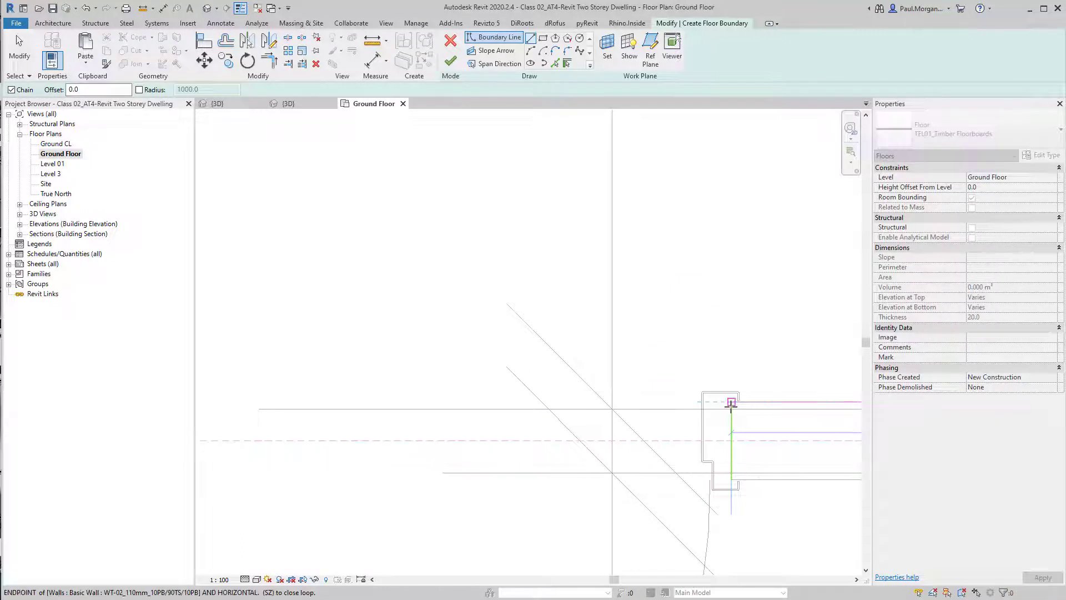
{"action": "left_click", "coordinate": [732, 401]}
{"action": "left_click", "coordinate": [731, 479]}
Extend the boundary lines around the central wall returns and the door opening by the 1100 room
{"action": "scroll", "coordinate": [731, 479], "scroll_direction": "down", "scroll_amount": 3}
{"action": "middle_click_drag", "start_coordinate": [775, 480], "coordinate": [630, 298]}
{"action": "left_click", "coordinate": [772, 297]}
{"action": "middle_click_drag", "start_coordinate": [744, 419], "coordinate": [750, 219]}
{"action": "left_click", "coordinate": [778, 549]}
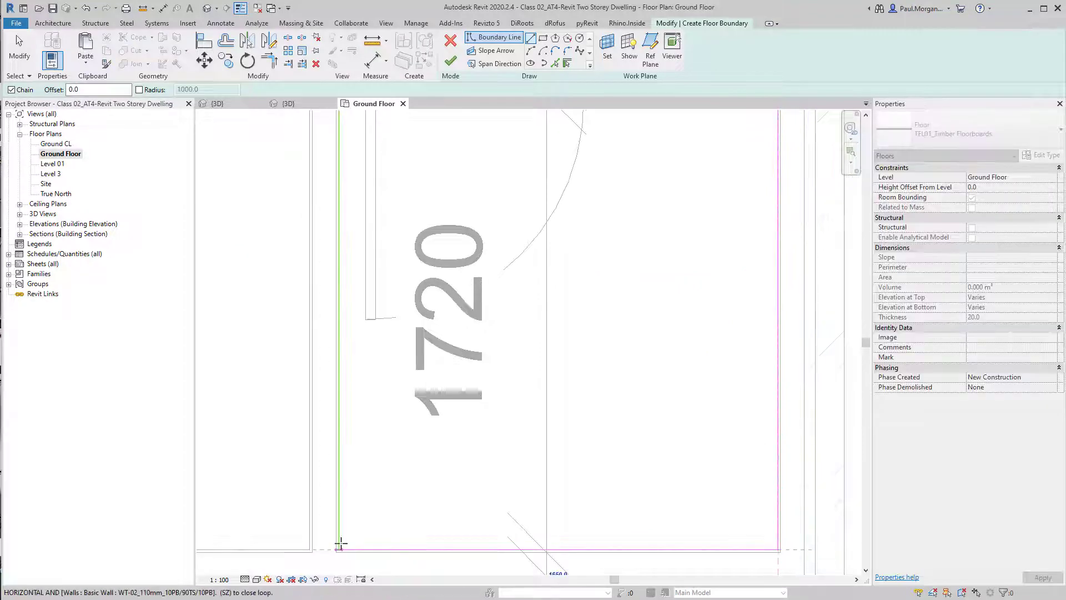
{"action": "left_click", "coordinate": [340, 547]}
{"action": "middle_click_drag", "start_coordinate": [338, 309], "coordinate": [562, 341]}
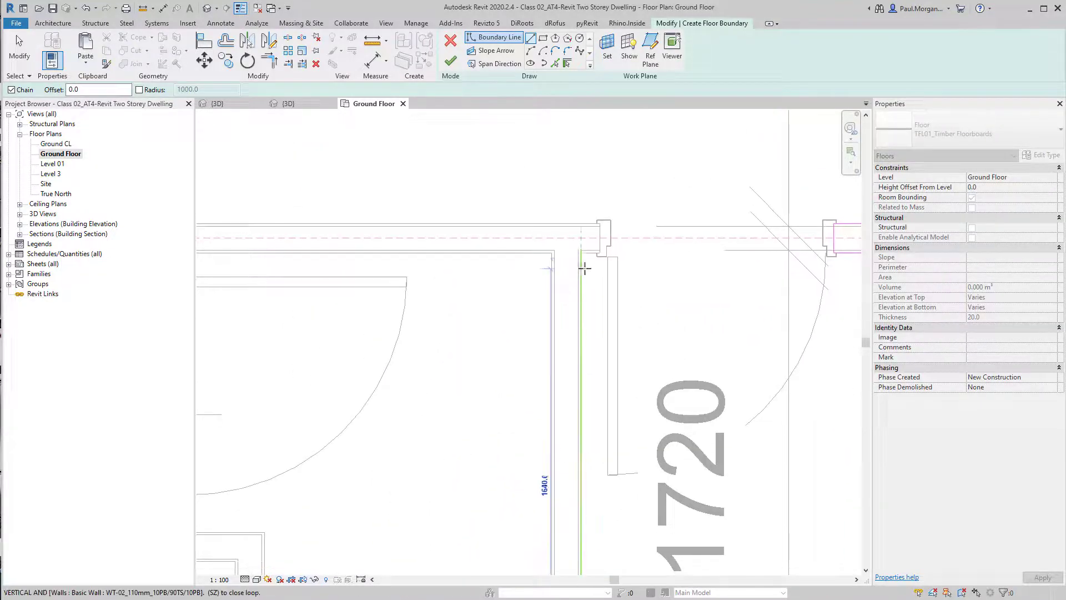
{"action": "left_click", "coordinate": [580, 253]}
{"action": "left_click", "coordinate": [600, 253]}
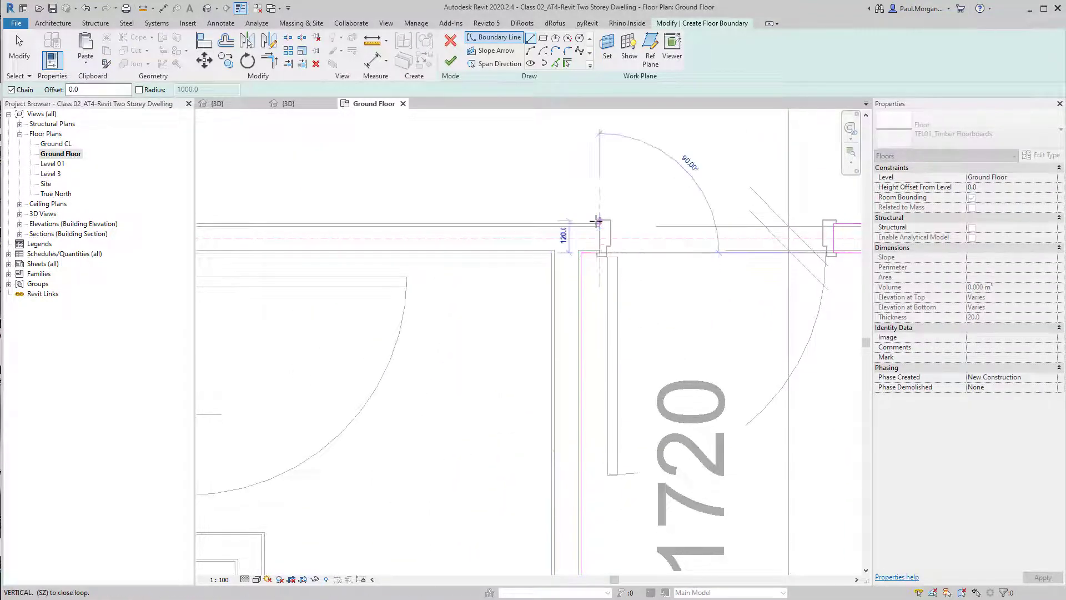
{"action": "left_click", "coordinate": [599, 223]}
{"action": "middle_click_drag", "start_coordinate": [424, 207], "coordinate": [694, 215]}
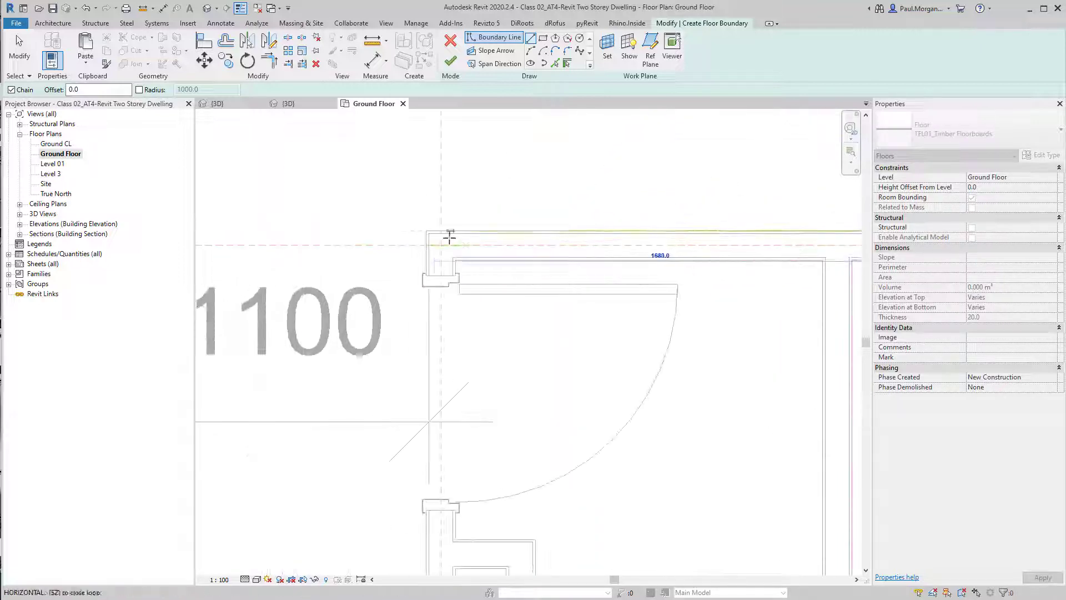
{"action": "left_click", "coordinate": [427, 230]}
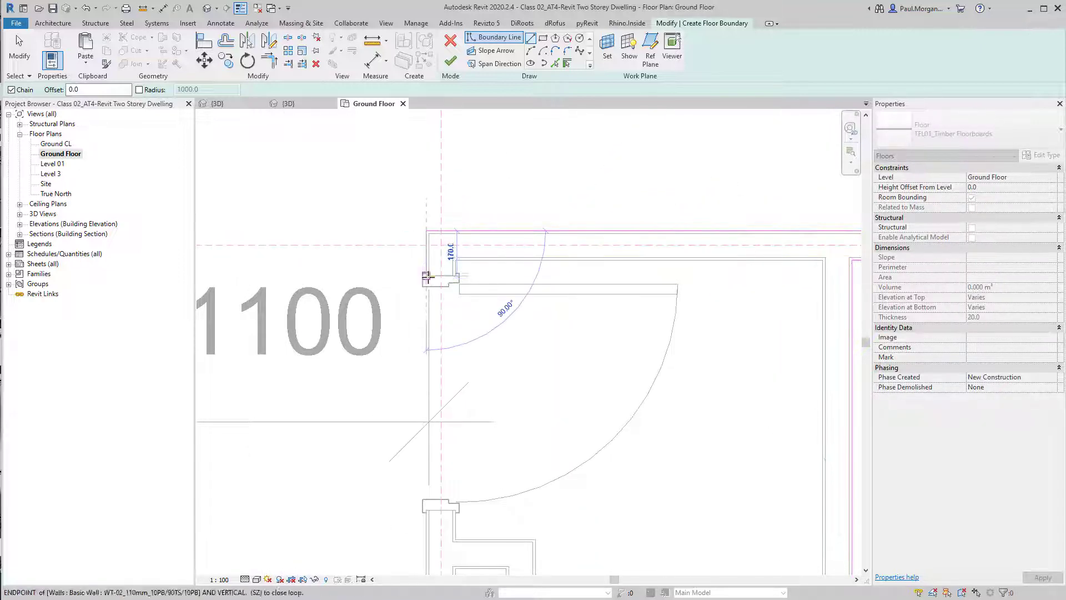
{"action": "left_click", "coordinate": [427, 276]}
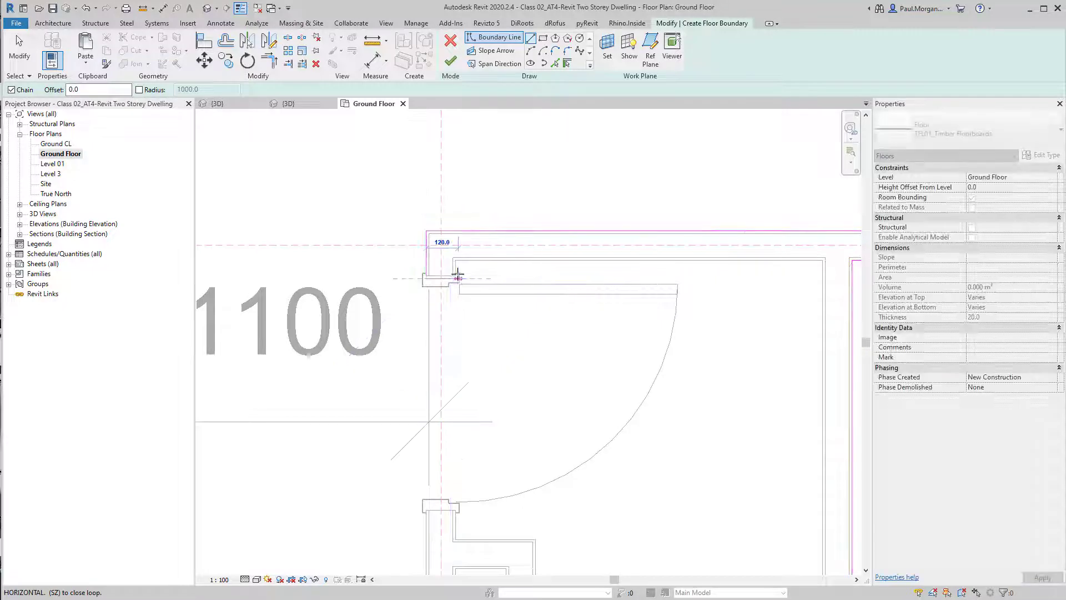
Trace the remaining boundary segments around the wall nibs and close the floor boundary loop
{"action": "scroll", "coordinate": [459, 274], "scroll_direction": "up", "scroll_amount": 3}
{"action": "scroll", "coordinate": [448, 280], "scroll_direction": "up", "scroll_amount": 3}
{"action": "left_click", "coordinate": [448, 288]}
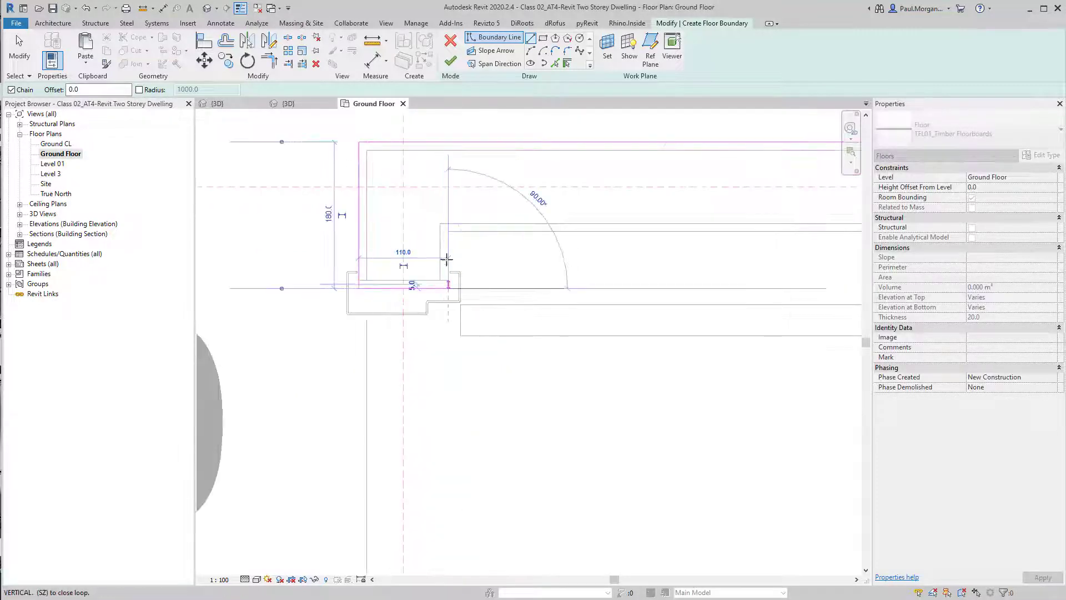
{"action": "left_click", "coordinate": [451, 234]}
{"action": "scroll", "coordinate": [449, 237], "scroll_direction": "down", "scroll_amount": 3}
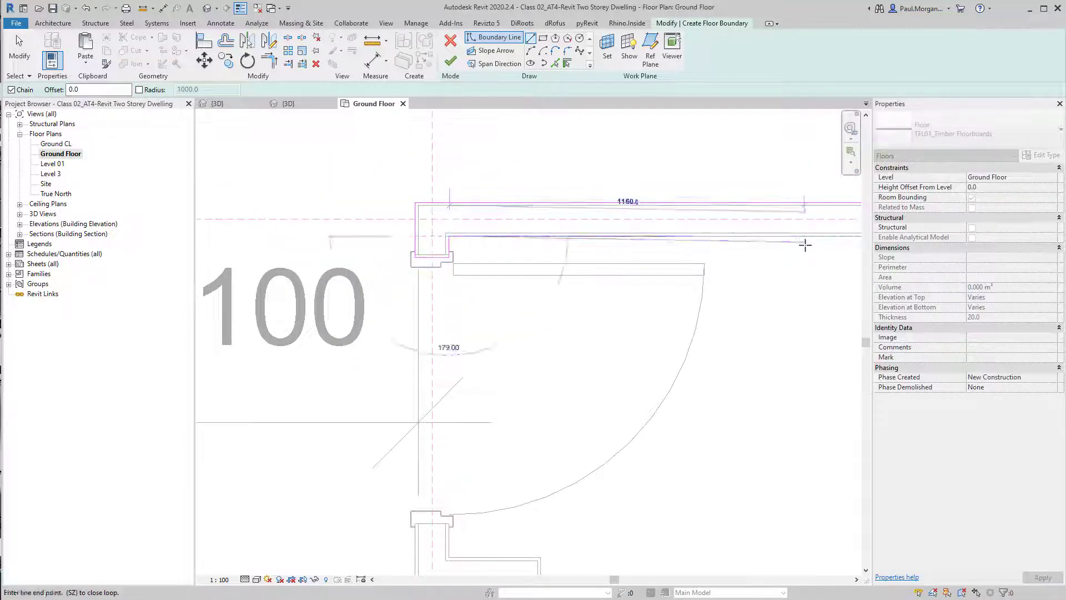
{"action": "middle_click_drag", "start_coordinate": [805, 245], "coordinate": [537, 228]}
{"action": "left_click", "coordinate": [602, 226]}
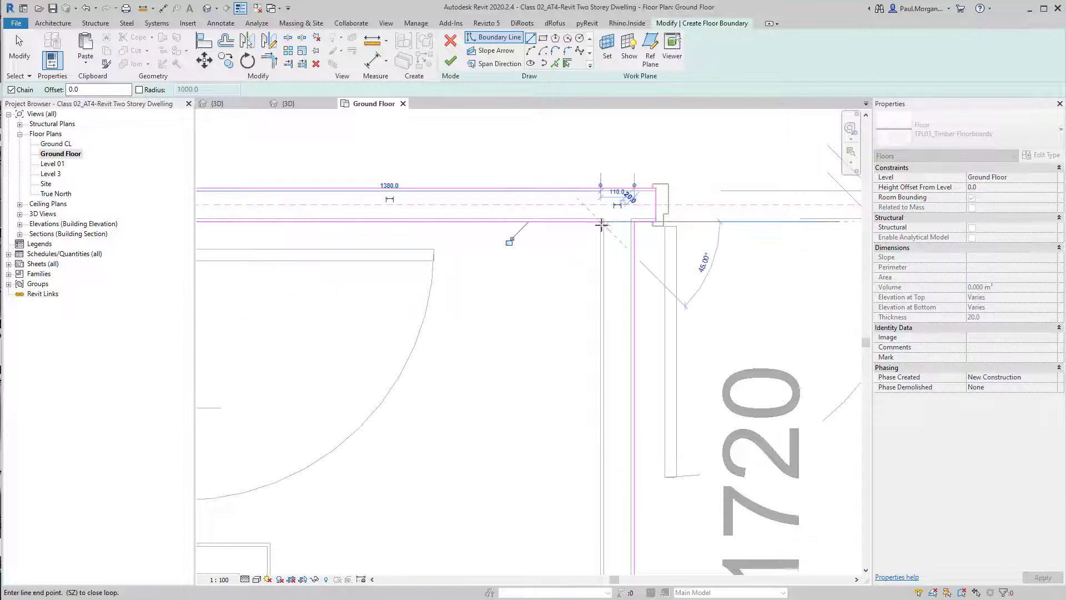
{"action": "scroll", "coordinate": [599, 226], "scroll_direction": "down", "scroll_amount": 3}
{"action": "scroll", "coordinate": [556, 406], "scroll_direction": "up", "scroll_amount": 3}
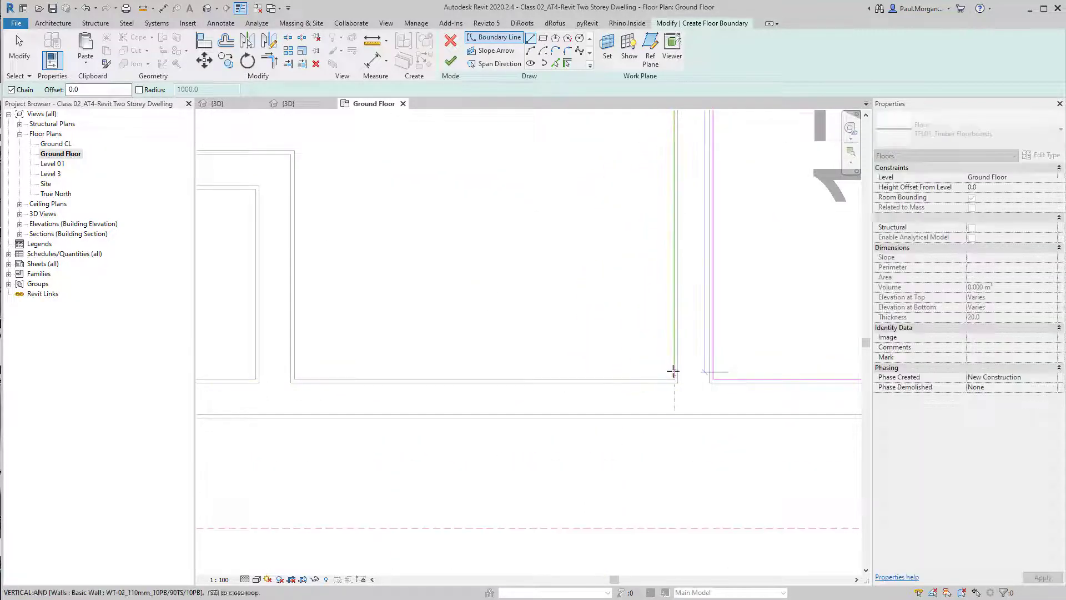
{"action": "left_click", "coordinate": [672, 377]}
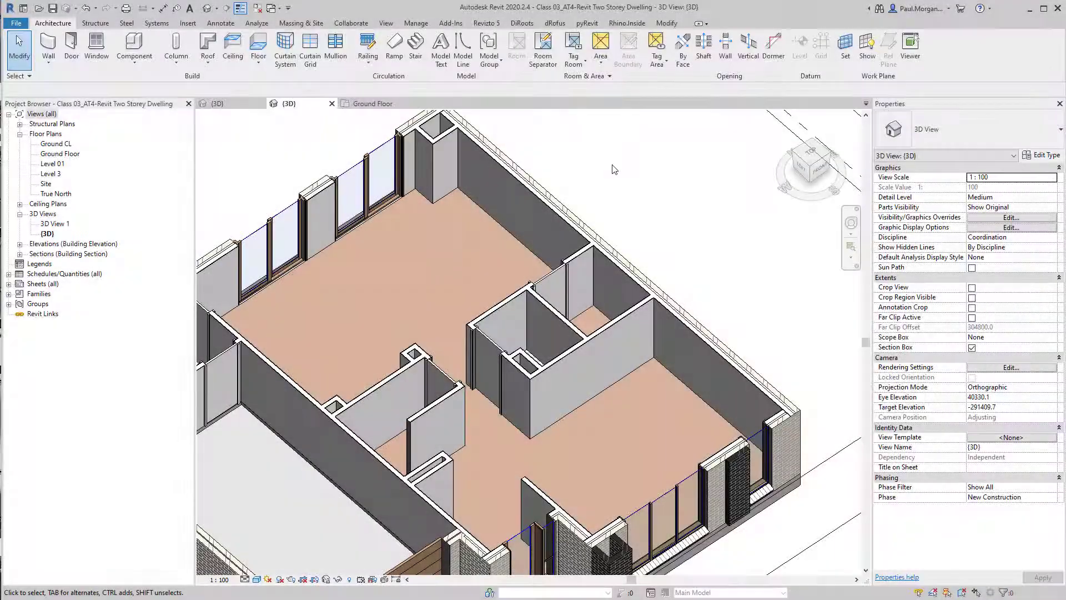
In the 3D view, select the new timber floor and temporarily isolate it
{"action": "middle_click_drag", "start_coordinate": [644, 248], "coordinate": [680, 219]}
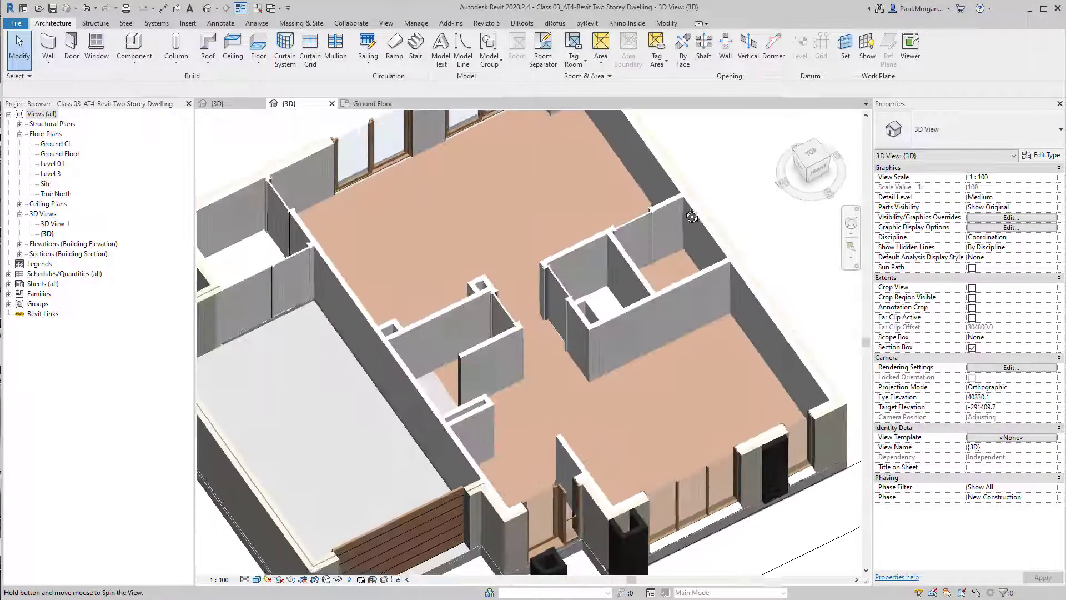
{"action": "left_click", "coordinate": [610, 396]}
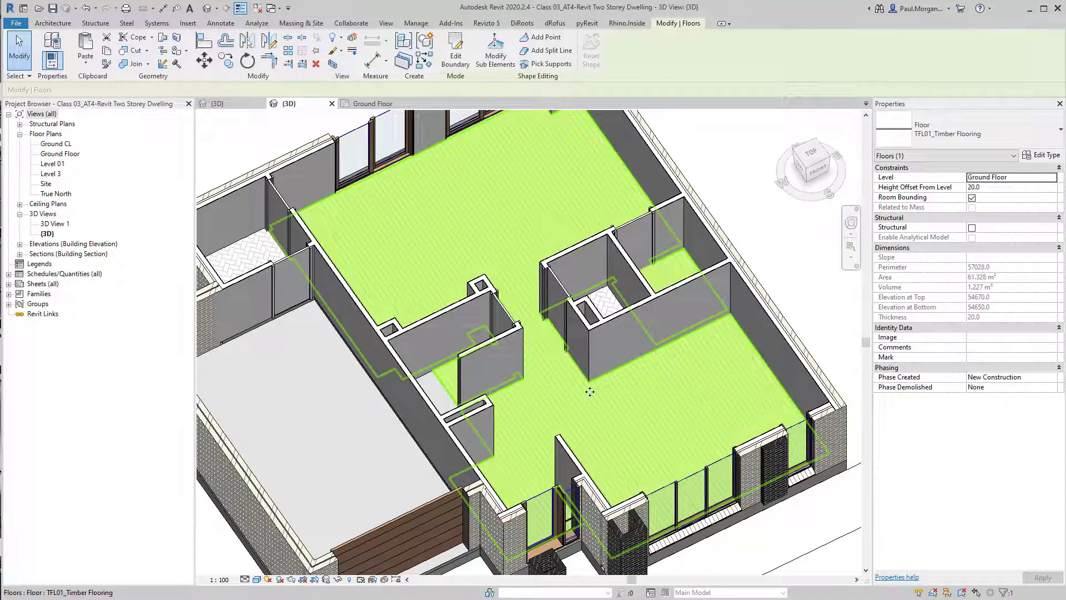
{"action": "scroll", "coordinate": [609, 383], "scroll_direction": "up", "scroll_amount": 3}
{"action": "scroll", "coordinate": [611, 389], "scroll_direction": "down", "scroll_amount": 2}
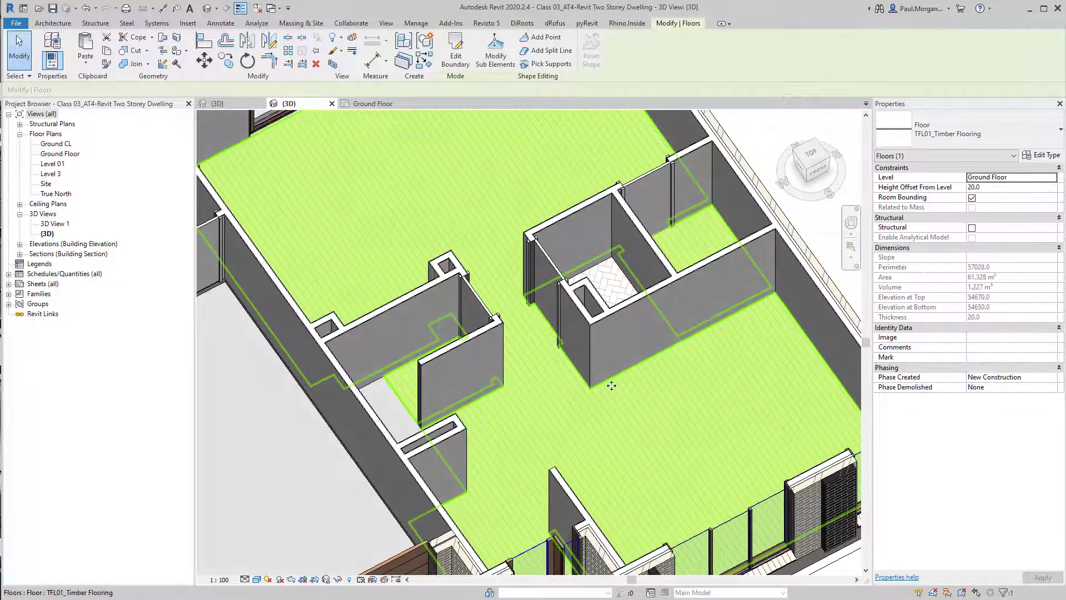
{"action": "key", "text": "h"}
{"action": "key", "text": "i"}
{"action": "left_click", "coordinate": [754, 185]}
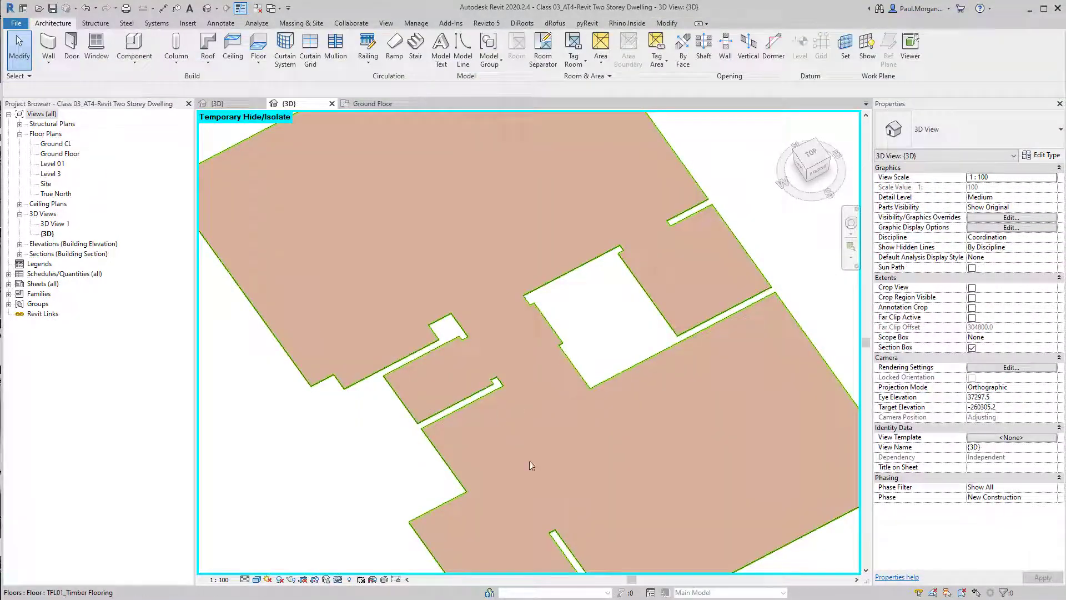
Examine the isolated floor's outline around the wall cut-outs and openings
{"action": "scroll", "coordinate": [532, 466], "scroll_direction": "down", "scroll_amount": 3}
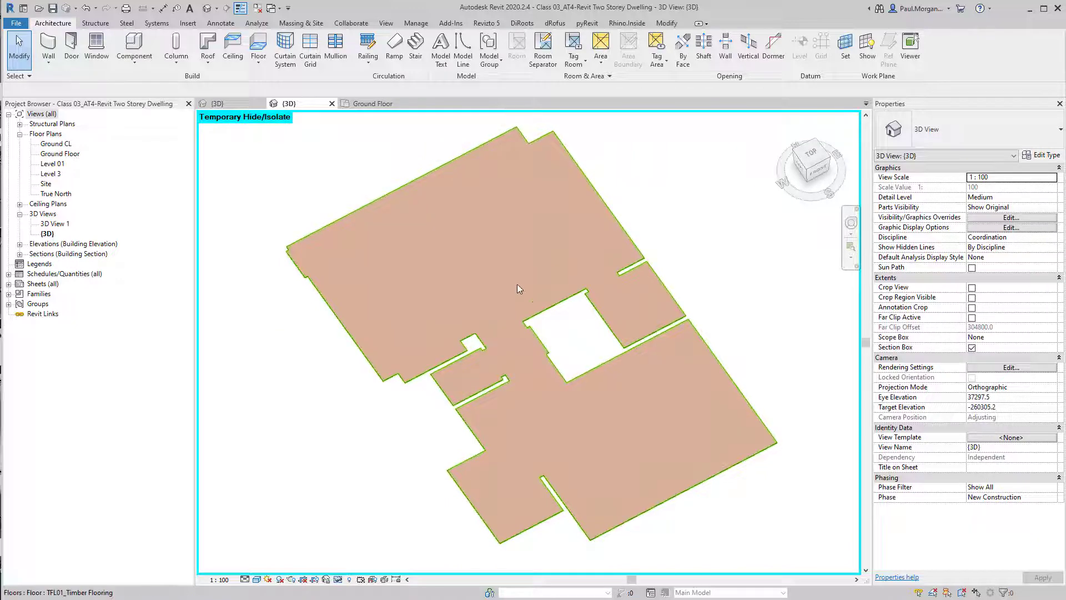
{"action": "scroll", "coordinate": [518, 284], "scroll_direction": "up", "scroll_amount": 2}
{"action": "scroll", "coordinate": [444, 422], "scroll_direction": "up", "scroll_amount": 1}
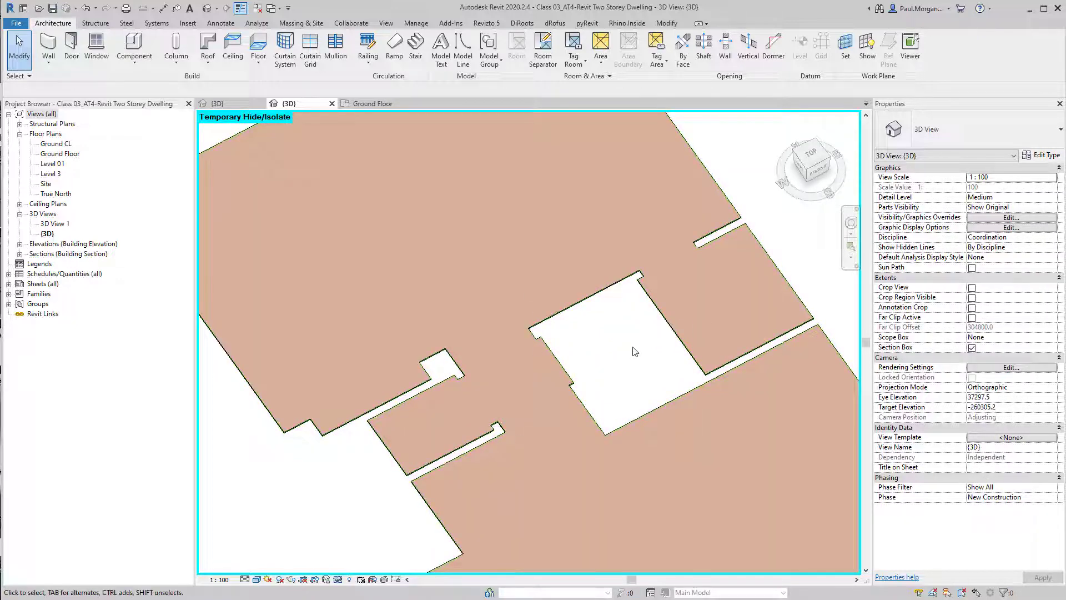
{"action": "scroll", "coordinate": [660, 271], "scroll_direction": "down", "scroll_amount": 1}
{"action": "scroll", "coordinate": [664, 242], "scroll_direction": "up", "scroll_amount": 3}
{"action": "scroll", "coordinate": [675, 263], "scroll_direction": "down", "scroll_amount": 3}
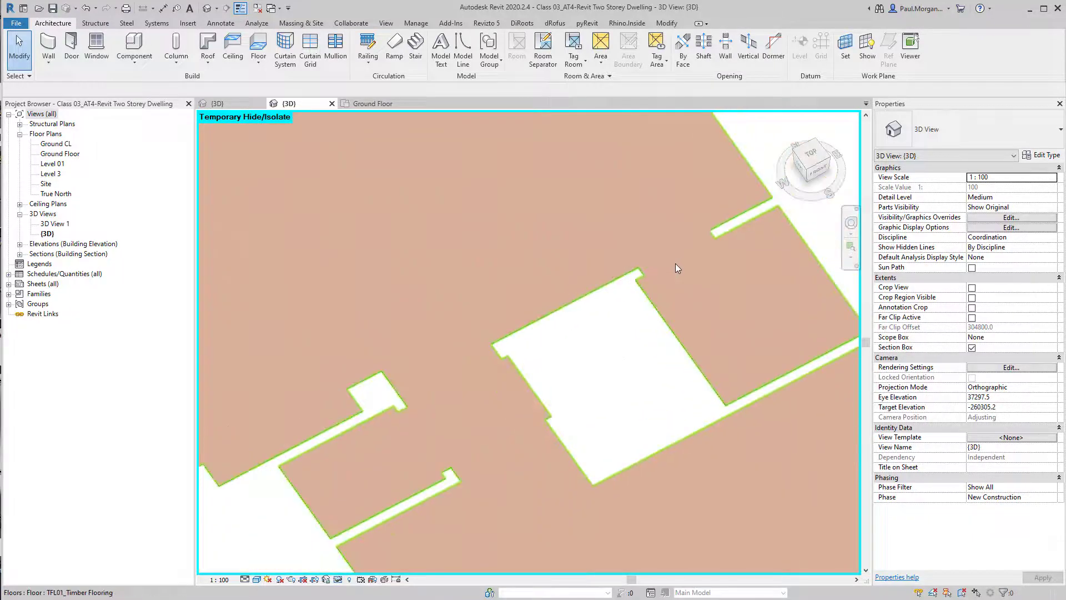
{"action": "scroll", "coordinate": [675, 263], "scroll_direction": "up", "scroll_amount": 2}
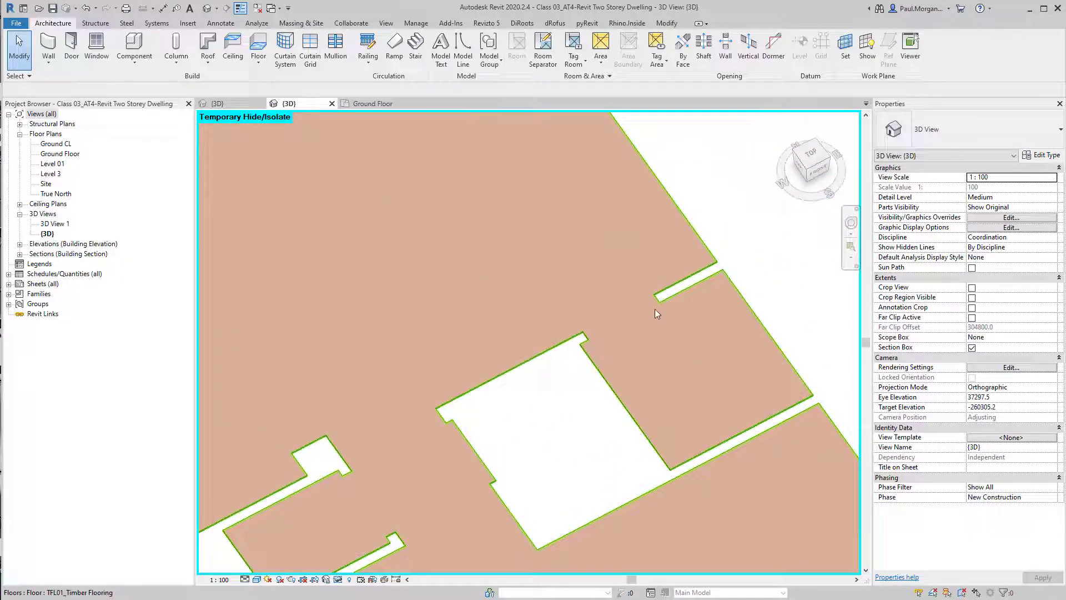
{"action": "middle_click_drag", "start_coordinate": [524, 448], "coordinate": [572, 335]}
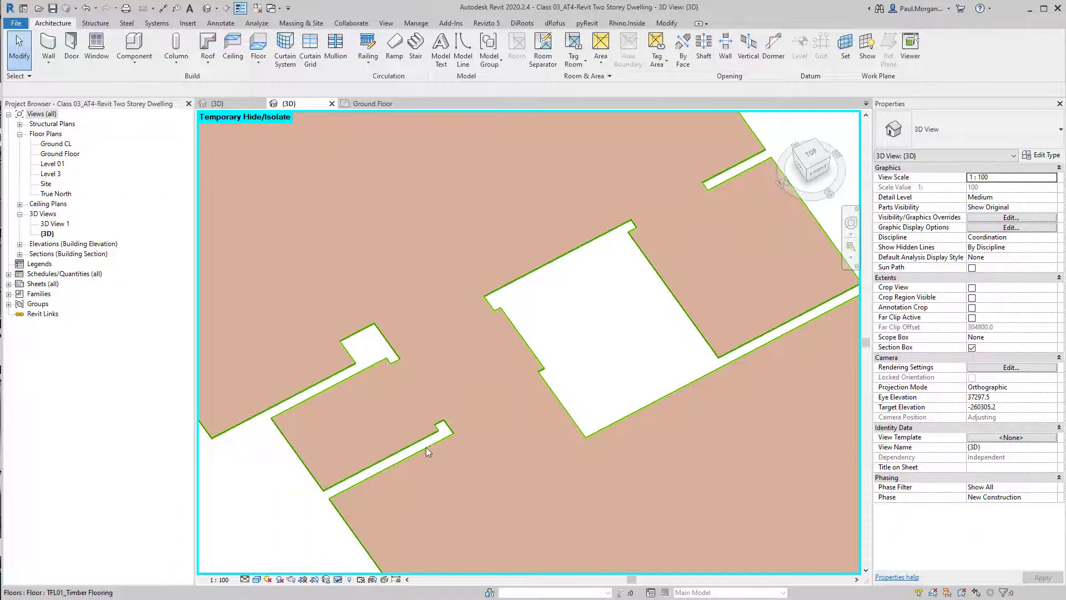
{"action": "middle_click_drag", "start_coordinate": [426, 447], "coordinate": [364, 428]}
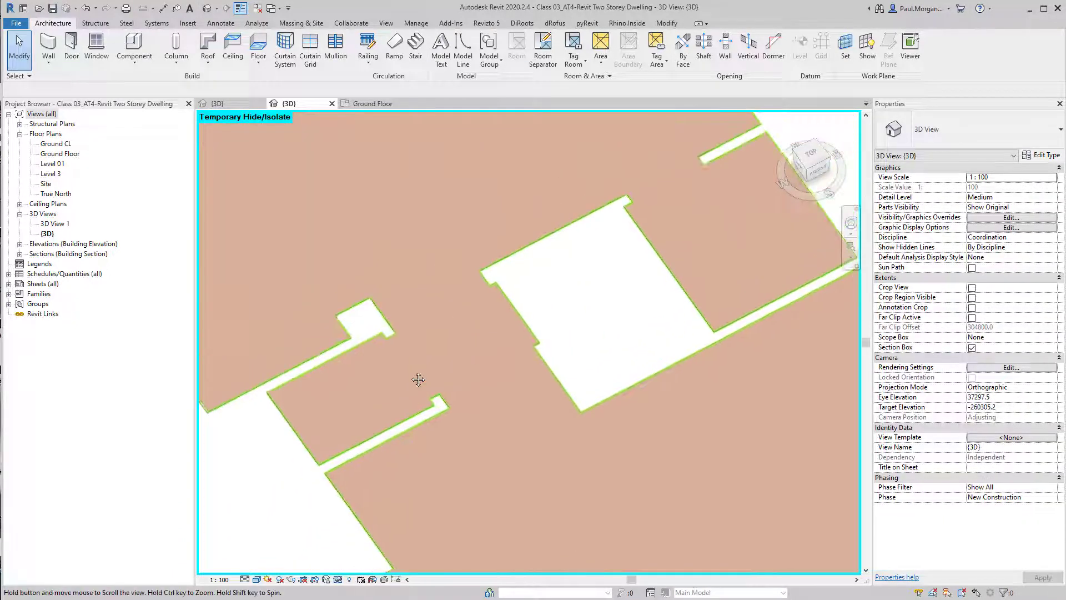
Review the isolated TFL01_Timber Flooring floor in 3D, then reset the temporary hide/isolate to show all elements
{"action": "scroll", "coordinate": [576, 216], "scroll_direction": "down", "scroll_amount": 3}
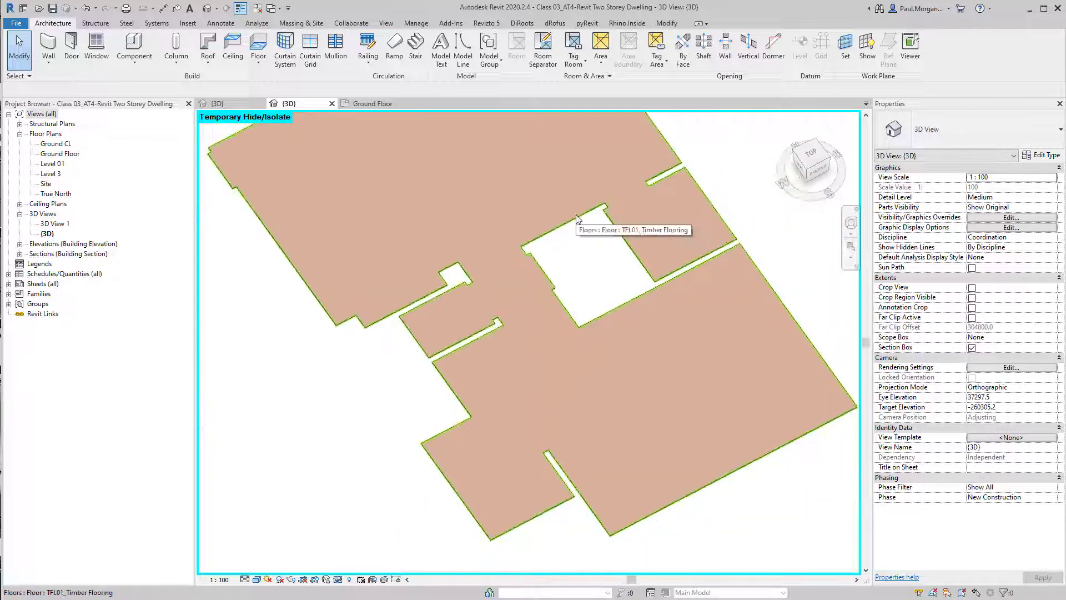
{"action": "middle_click_drag", "start_coordinate": [517, 281], "coordinate": [536, 326]}
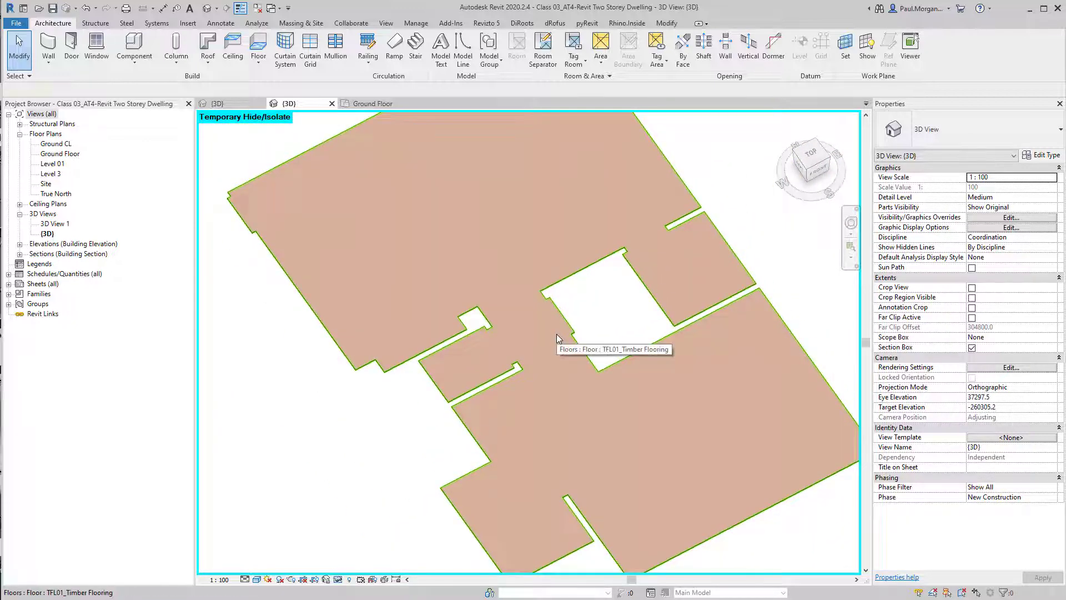
{"action": "left_click", "coordinate": [557, 335]}
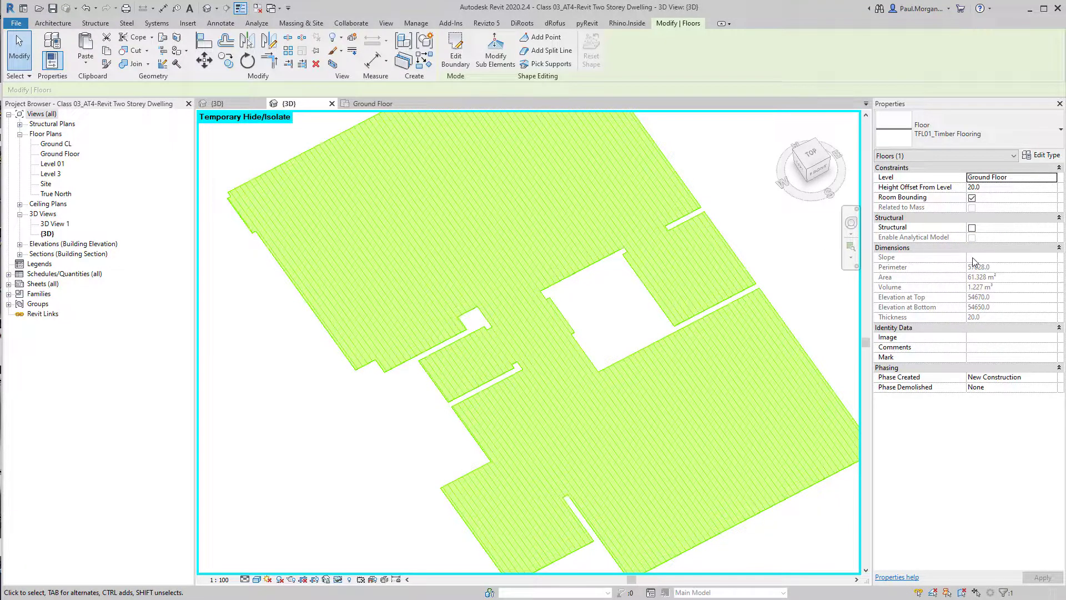
{"action": "left_click", "coordinate": [575, 337]}
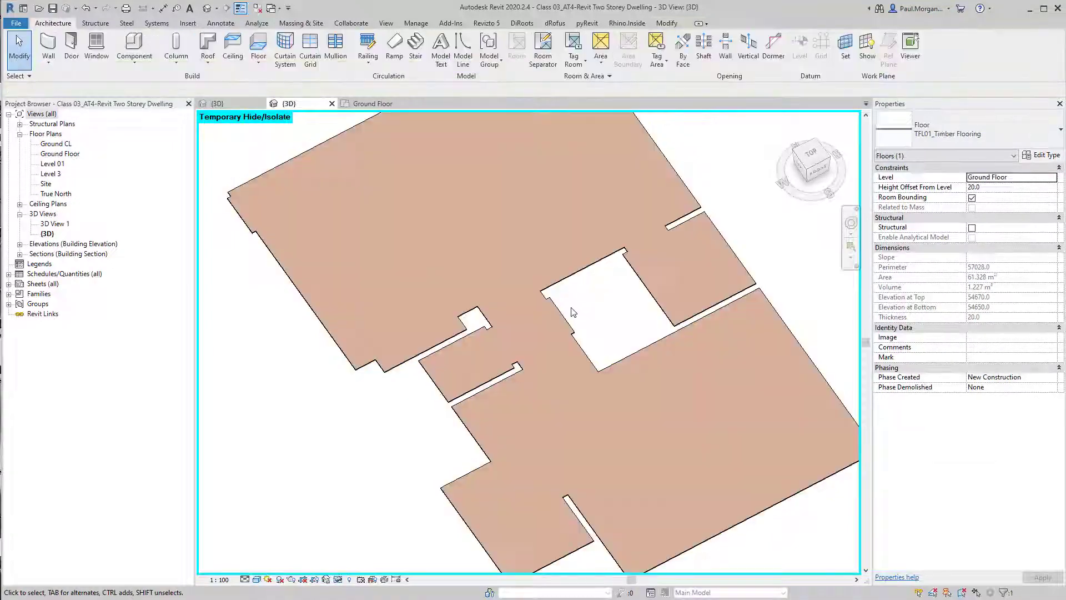
{"action": "key", "text": "h"}
{"action": "key", "text": "r"}
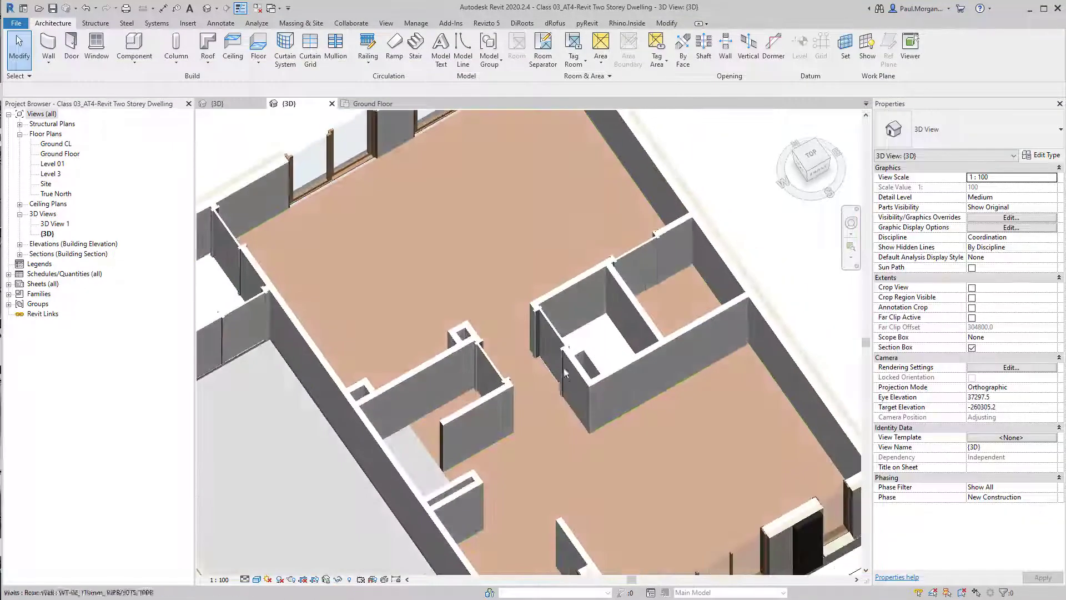
Select the ground floor slabs and temporarily isolate the floors category in the 3D view
{"action": "left_click", "coordinate": [598, 349]}
{"action": "middle_click_drag", "start_coordinate": [434, 308], "coordinate": [531, 338]}
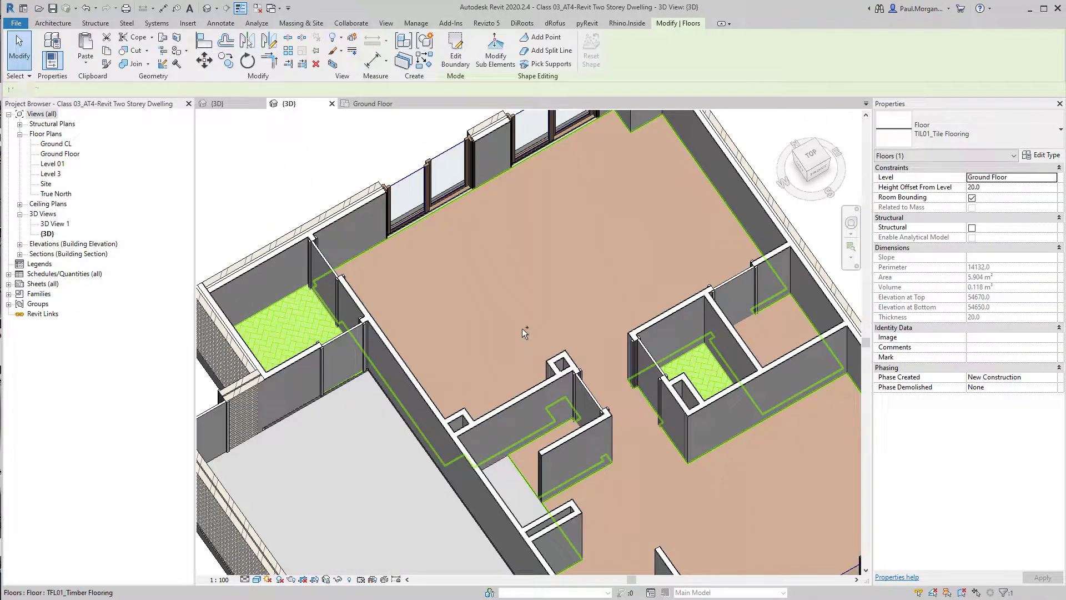
{"action": "left_click", "coordinate": [522, 329], "text": "ctrl"}
{"action": "scroll", "coordinate": [522, 328], "scroll_direction": "down", "scroll_amount": 5}
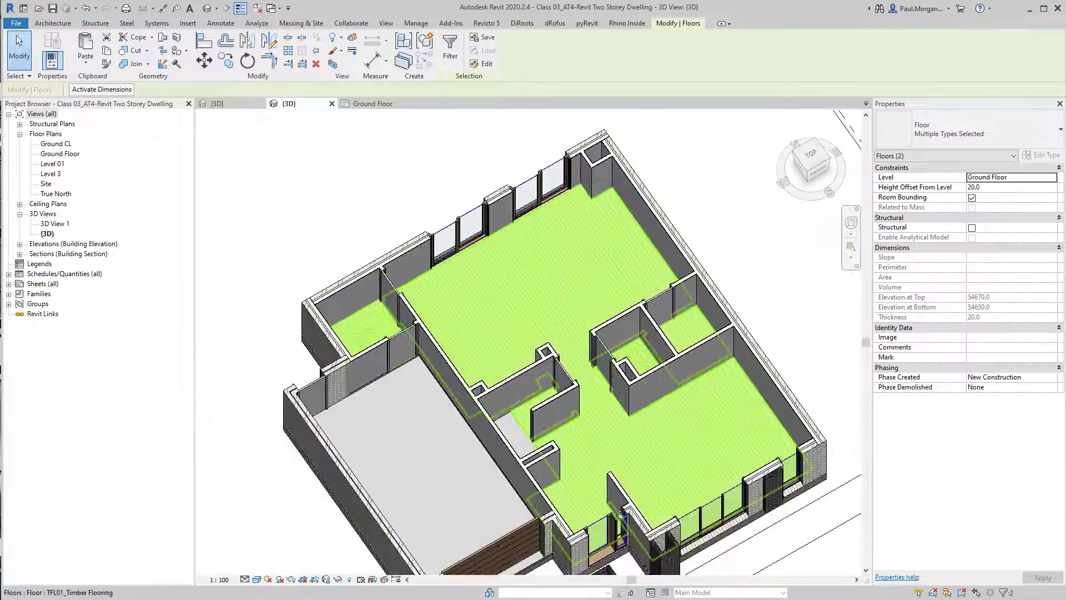
{"action": "middle_click_drag", "start_coordinate": [522, 328], "coordinate": [505, 313], "text": "shift"}
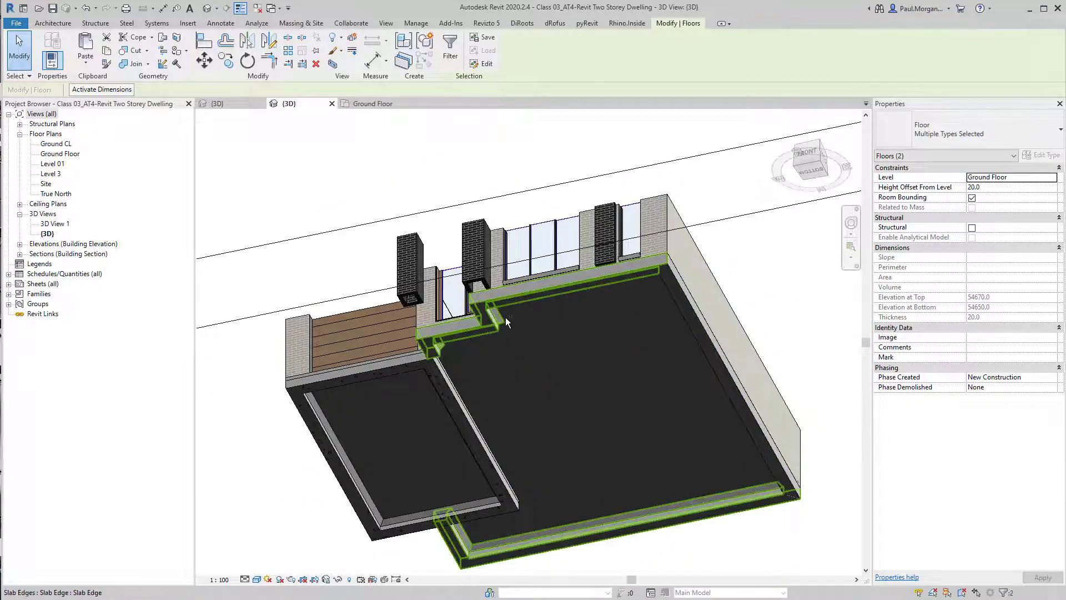
{"action": "left_click", "coordinate": [505, 318], "text": "ctrl"}
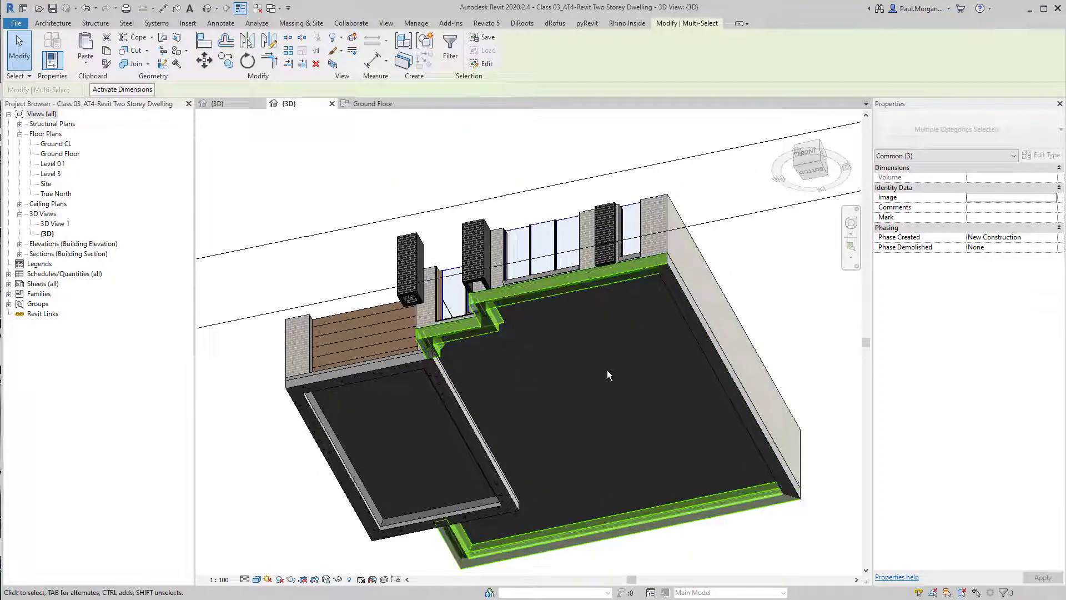
{"action": "left_click", "coordinate": [471, 401], "text": "ctrl"}
{"action": "middle_click_drag", "start_coordinate": [471, 401], "coordinate": [676, 586], "text": "shift"}
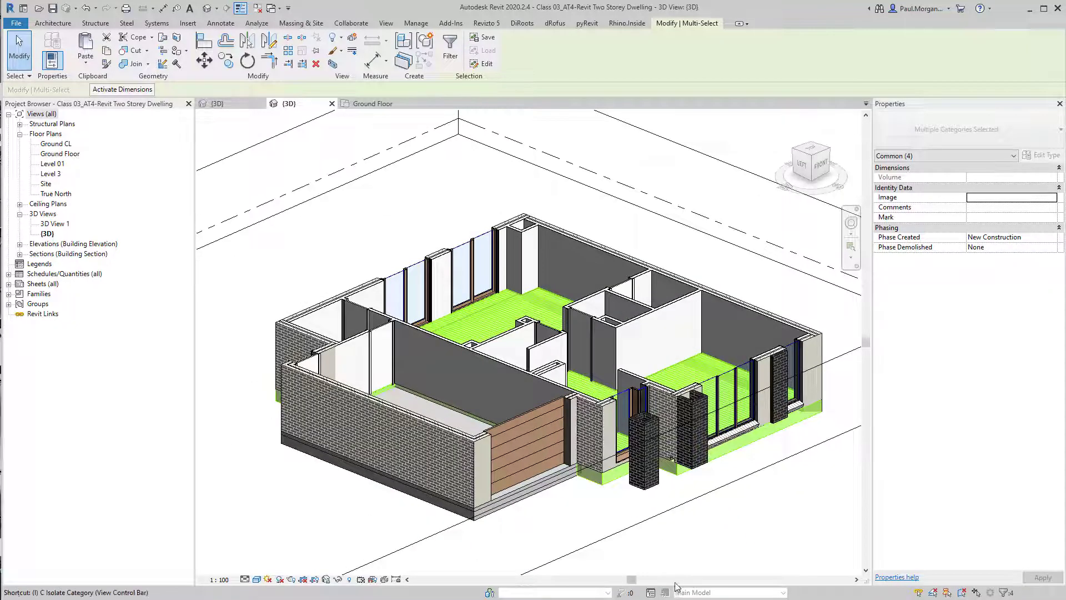
{"action": "middle_click_drag", "start_coordinate": [655, 501], "coordinate": [422, 508]}
{"action": "key", "text": "c"}
{"action": "left_click", "coordinate": [419, 508]}
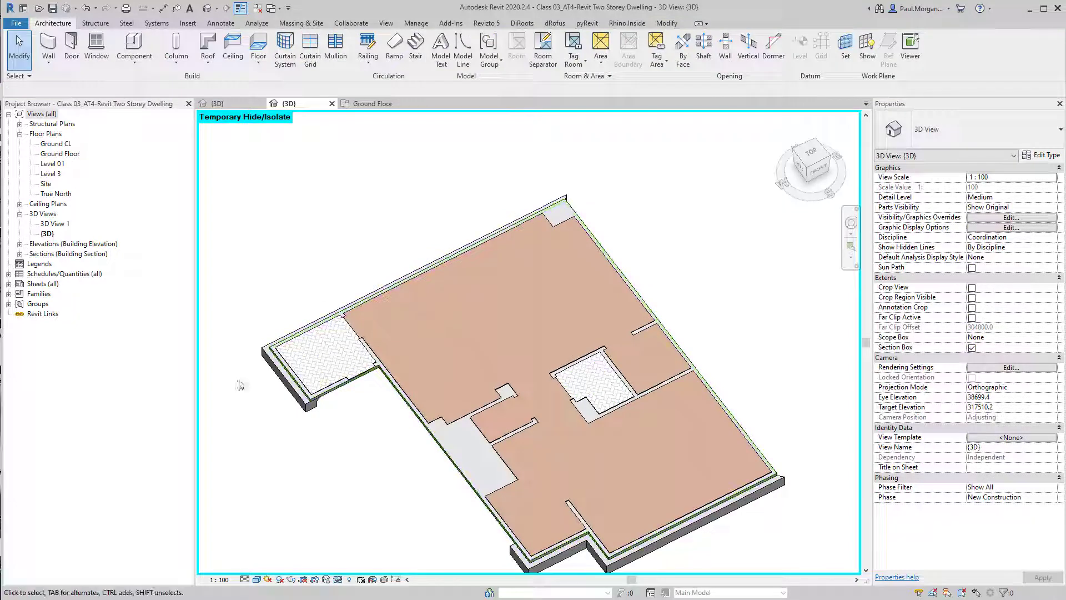
Examine the isolated ground floor slabs, selecting the tile, generic and timber floors in turn to compare their extents
{"action": "scroll", "coordinate": [241, 376], "scroll_direction": "up", "scroll_amount": 5}
{"action": "left_click", "coordinate": [458, 380]}
{"action": "scroll", "coordinate": [489, 361], "scroll_direction": "down", "scroll_amount": 3}
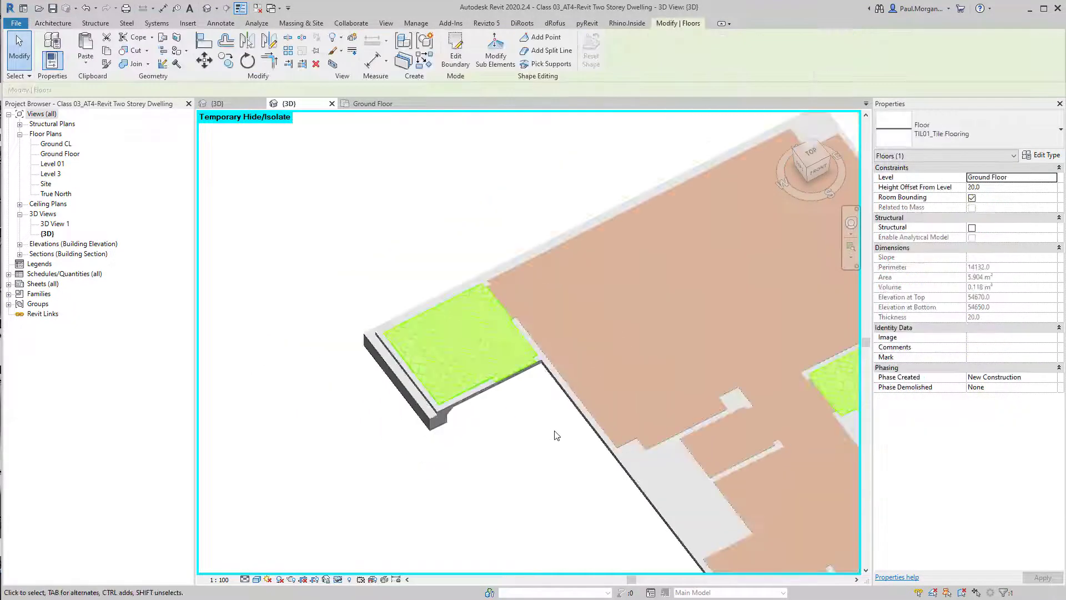
{"action": "scroll", "coordinate": [526, 340], "scroll_direction": "up", "scroll_amount": 3}
{"action": "scroll", "coordinate": [632, 297], "scroll_direction": "up", "scroll_amount": 2}
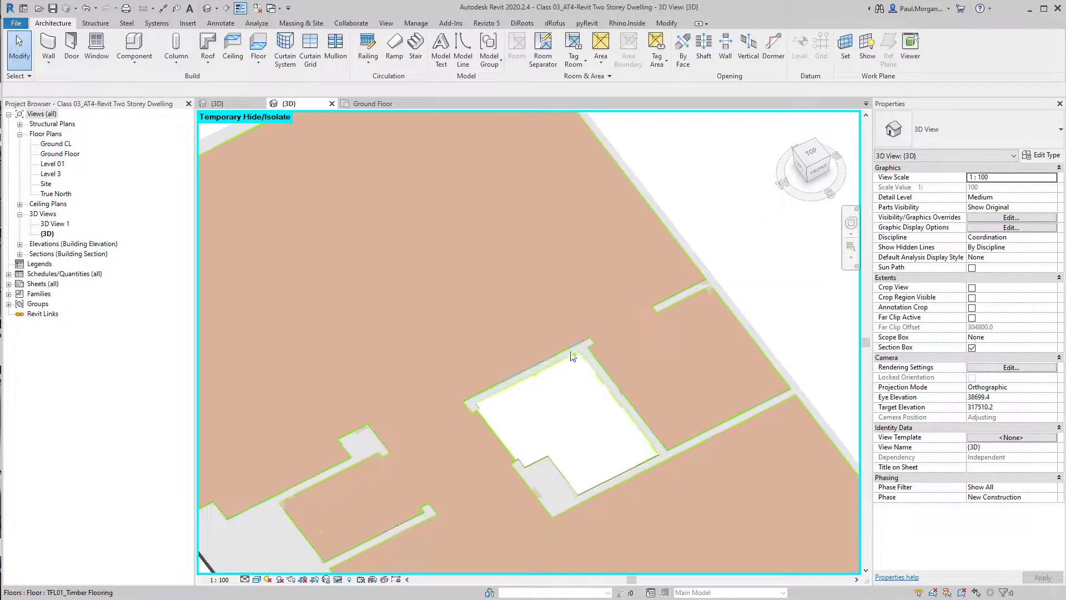
{"action": "scroll", "coordinate": [594, 414], "scroll_direction": "down", "scroll_amount": 3}
{"action": "mouse_move", "coordinate": [536, 446]}
{"action": "middle_mouse_down"}
{"action": "mouse_move", "coordinate": [620, 377]}
{"action": "mouse_move", "coordinate": [633, 389]}
{"action": "middle_mouse_up"}
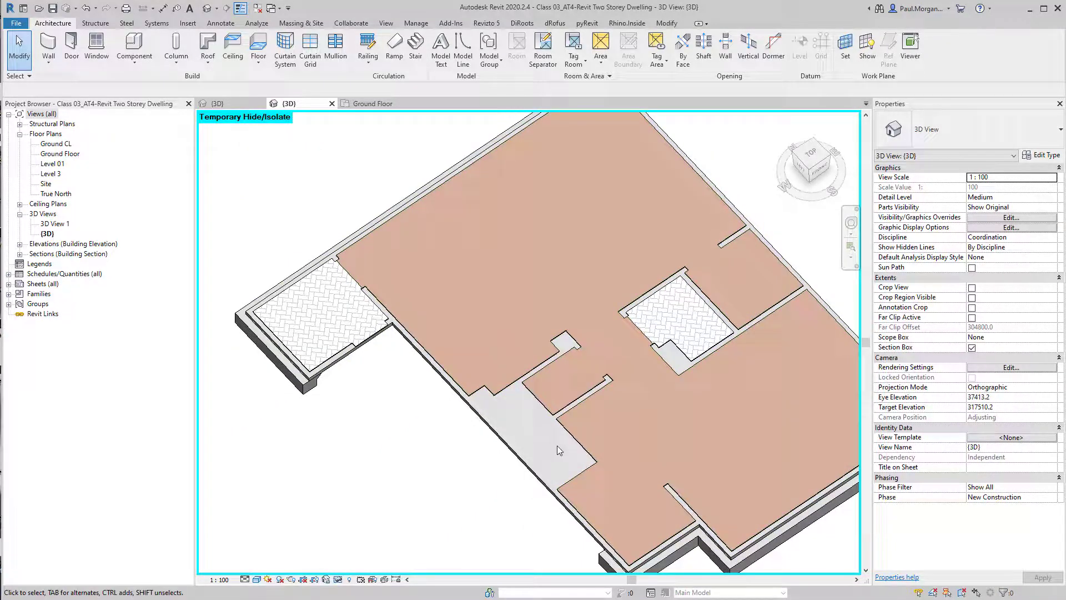
{"action": "left_click", "coordinate": [528, 468]}
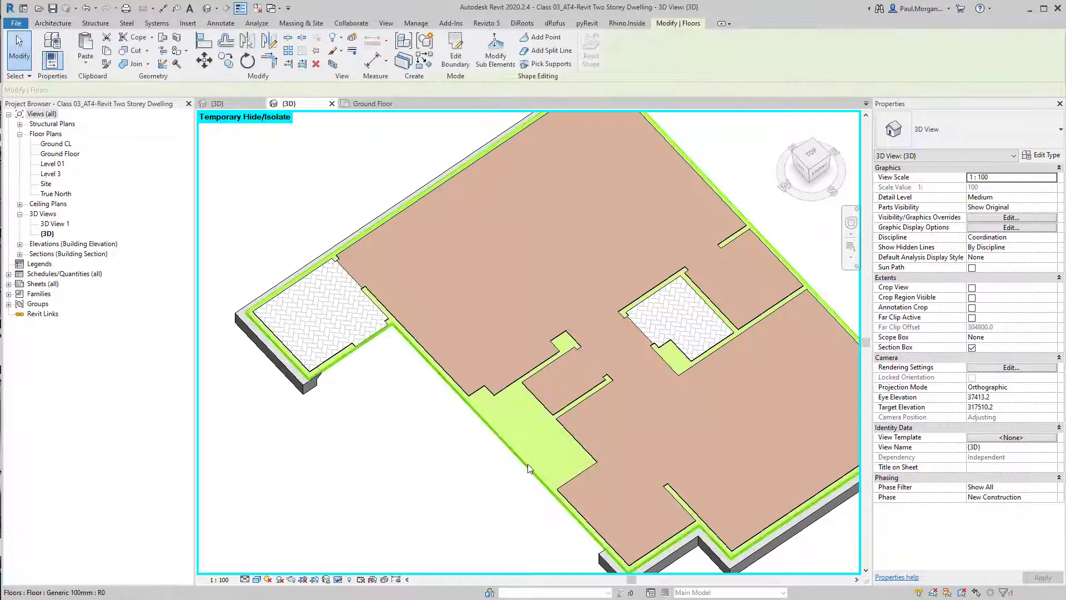
{"action": "left_click", "coordinate": [496, 494]}
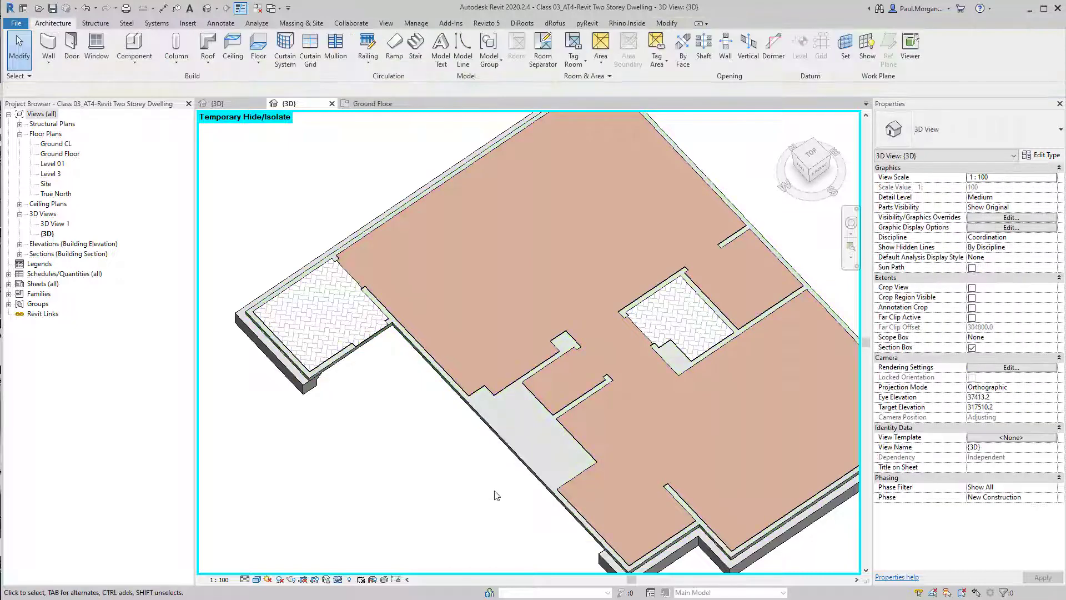
{"action": "mouse_move", "coordinate": [586, 422]}
{"action": "middle_mouse_down", "text": "shift"}
{"action": "mouse_move", "coordinate": [571, 439]}
{"action": "mouse_move", "coordinate": [583, 432]}
{"action": "middle_mouse_up", "text": "shift"}
{"action": "left_click", "coordinate": [584, 432]}
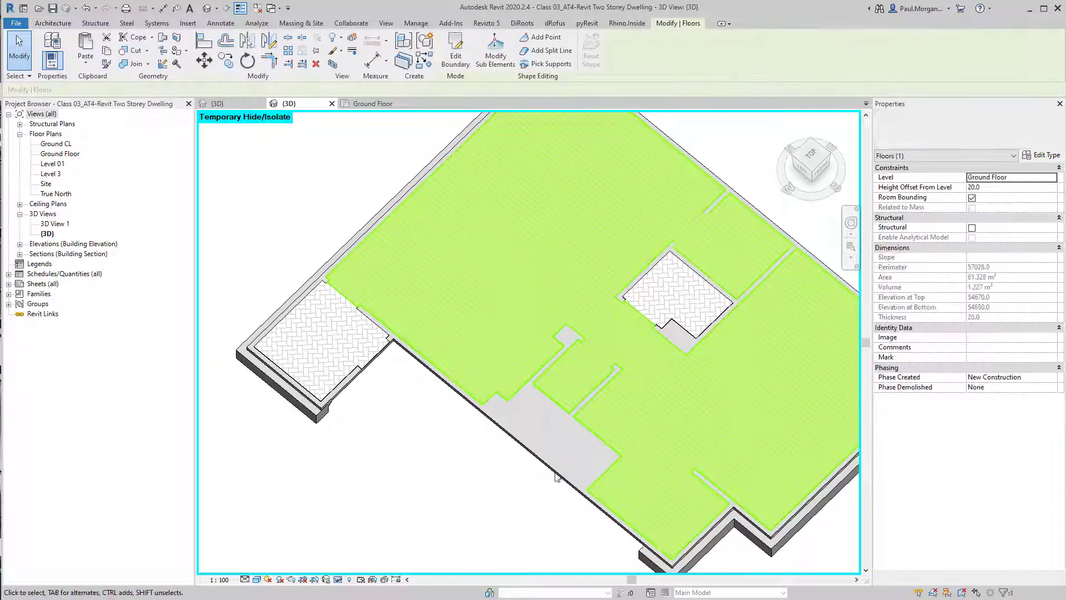
{"action": "left_click", "coordinate": [552, 492]}
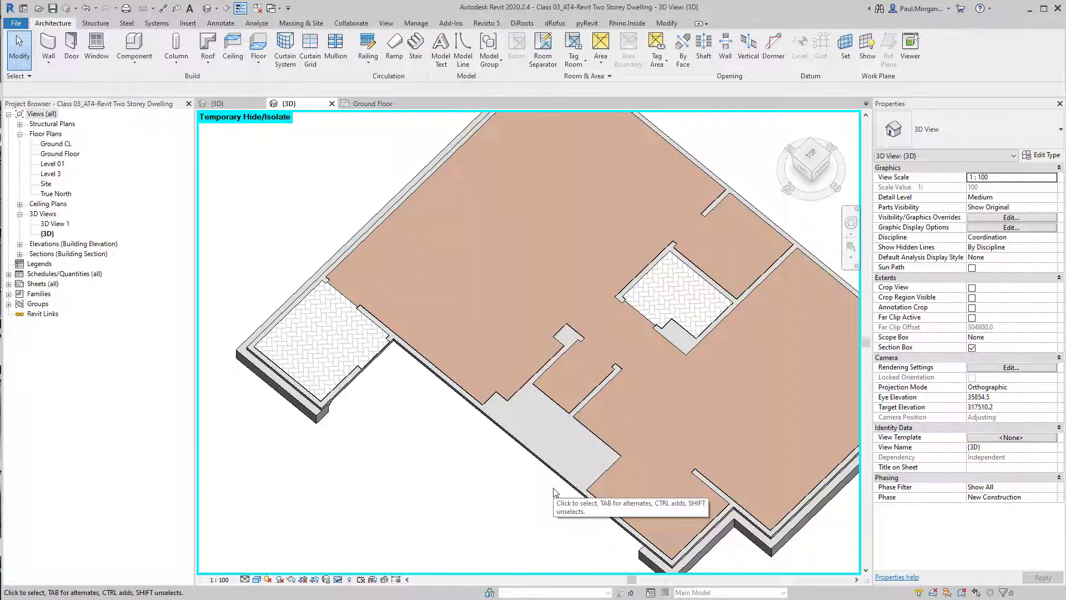
{"action": "middle_click_drag", "start_coordinate": [546, 484], "coordinate": [468, 478], "text": "shift"}
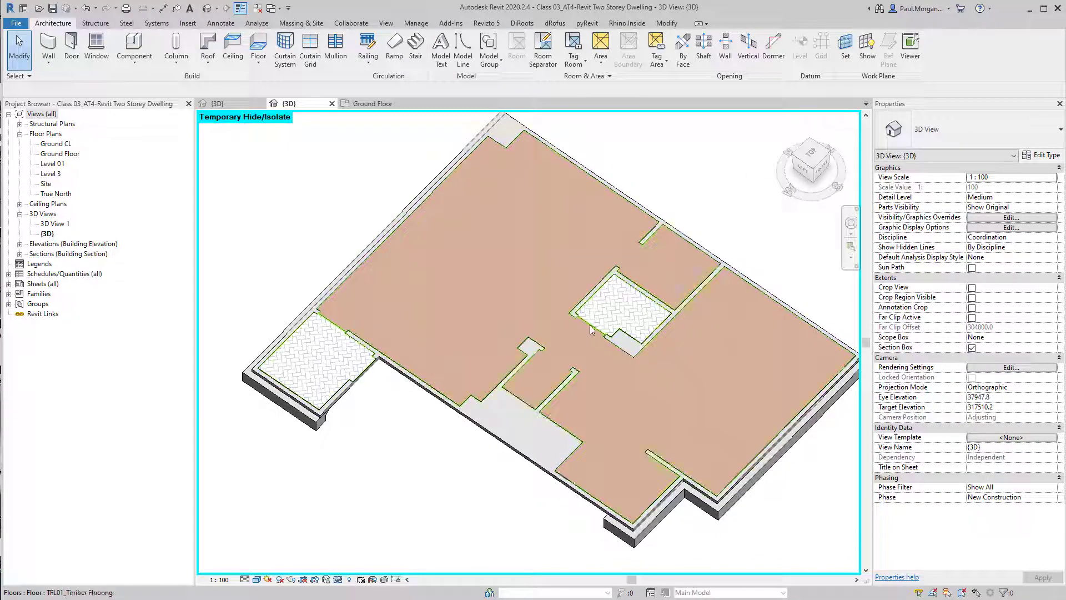
Open the TIL01_Tile Flooring floor type's structure to review its layers, then close the dialogs
{"action": "left_click", "coordinate": [321, 371]}
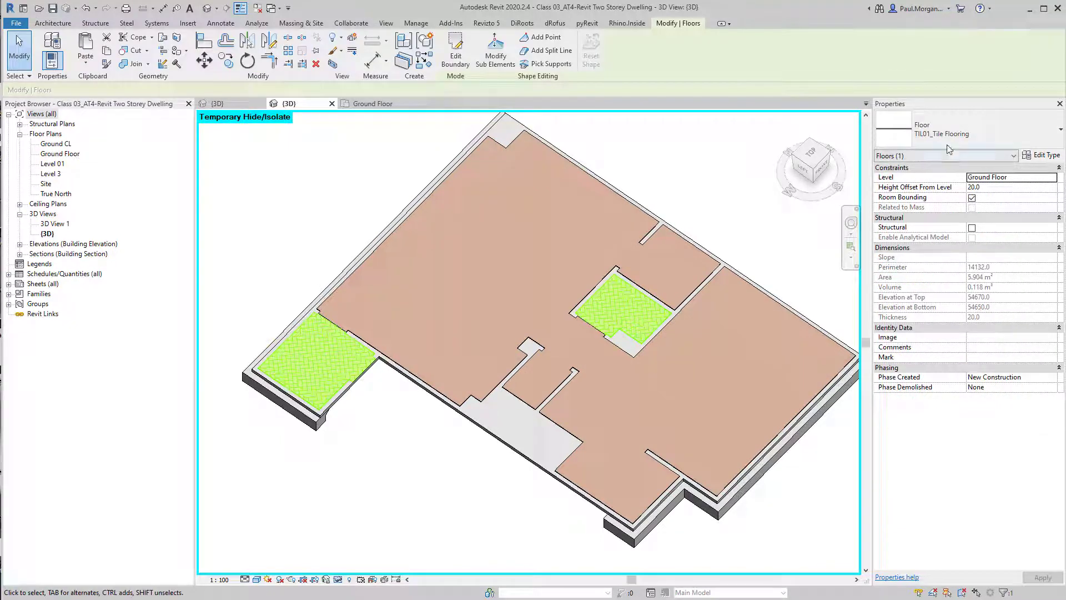
{"action": "left_click", "coordinate": [1051, 155]}
{"action": "left_click", "coordinate": [813, 184]}
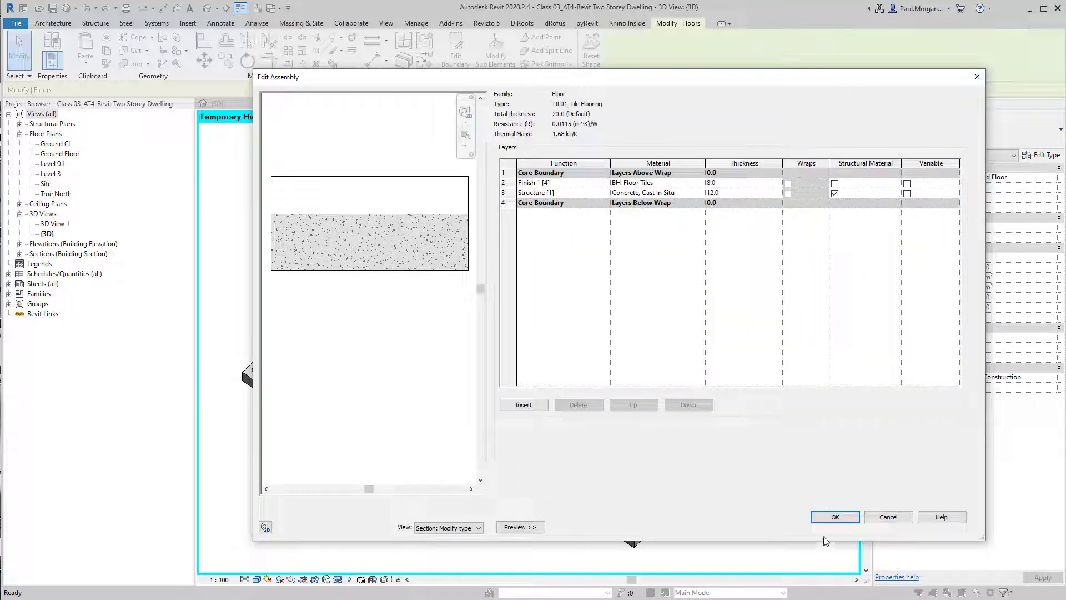
{"action": "left_click", "coordinate": [829, 522]}
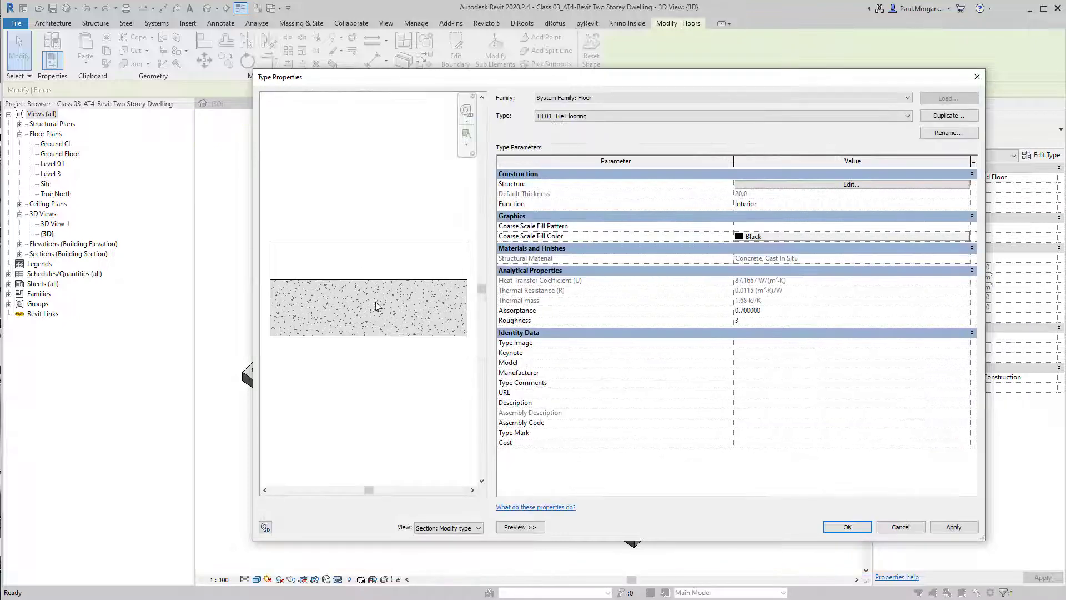
{"action": "left_click", "coordinate": [846, 526]}
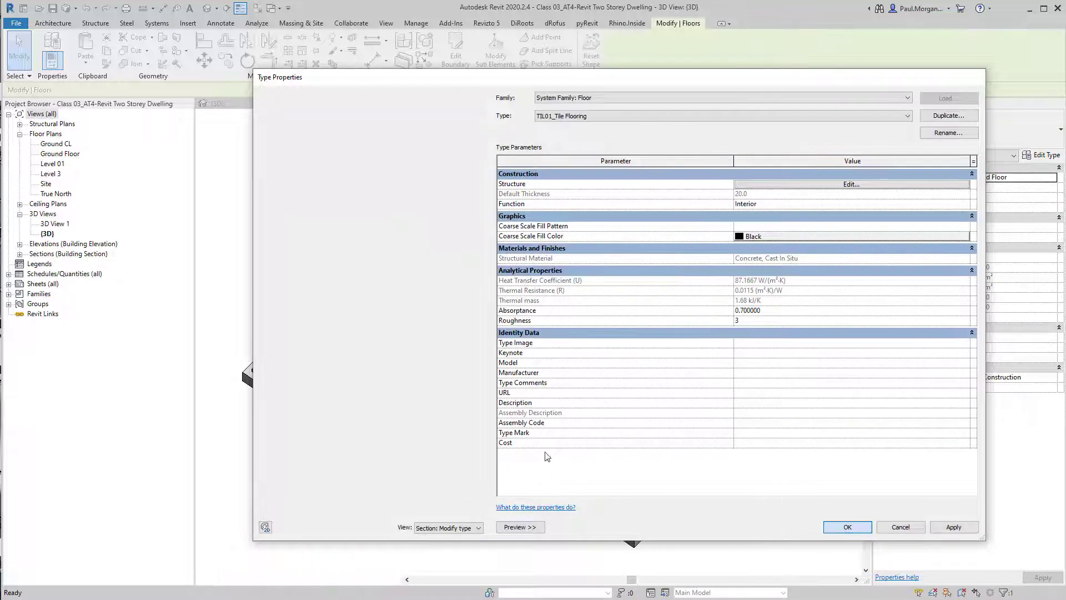
{"action": "key", "text": "Escape"}
Select the section box and raise its top so the Level 01 floors appear in the 3D view
{"action": "scroll", "coordinate": [463, 477], "scroll_direction": "up", "scroll_amount": 4}
{"action": "scroll", "coordinate": [462, 477], "scroll_direction": "down", "scroll_amount": 4}
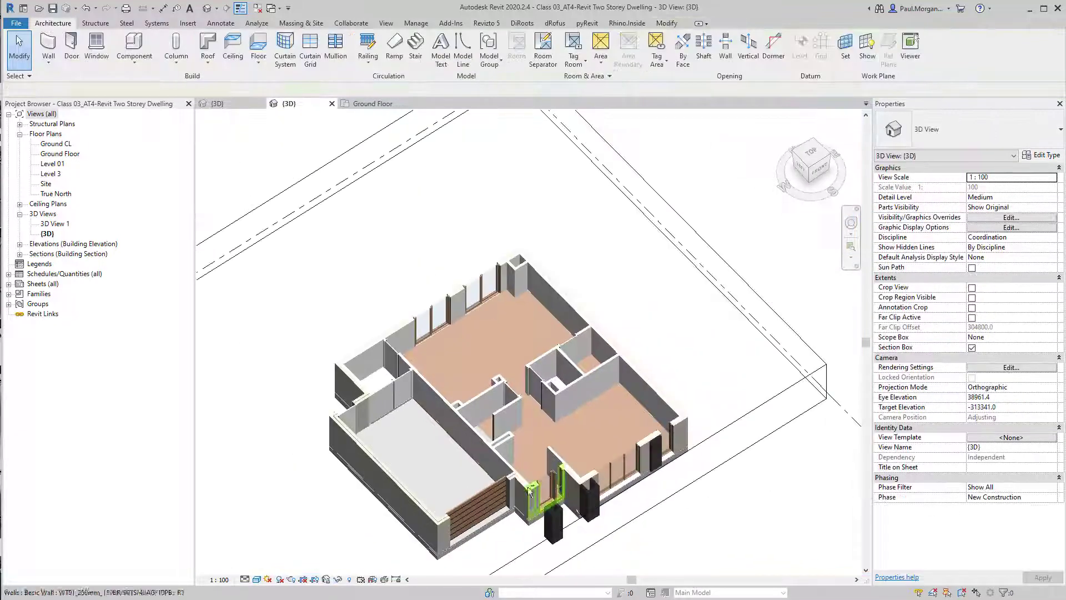
{"action": "middle_click_drag", "start_coordinate": [550, 489], "coordinate": [587, 452], "text": "shift"}
{"action": "left_click", "coordinate": [721, 381]}
{"action": "middle_click_drag", "start_coordinate": [482, 373], "coordinate": [512, 319], "text": "shift"}
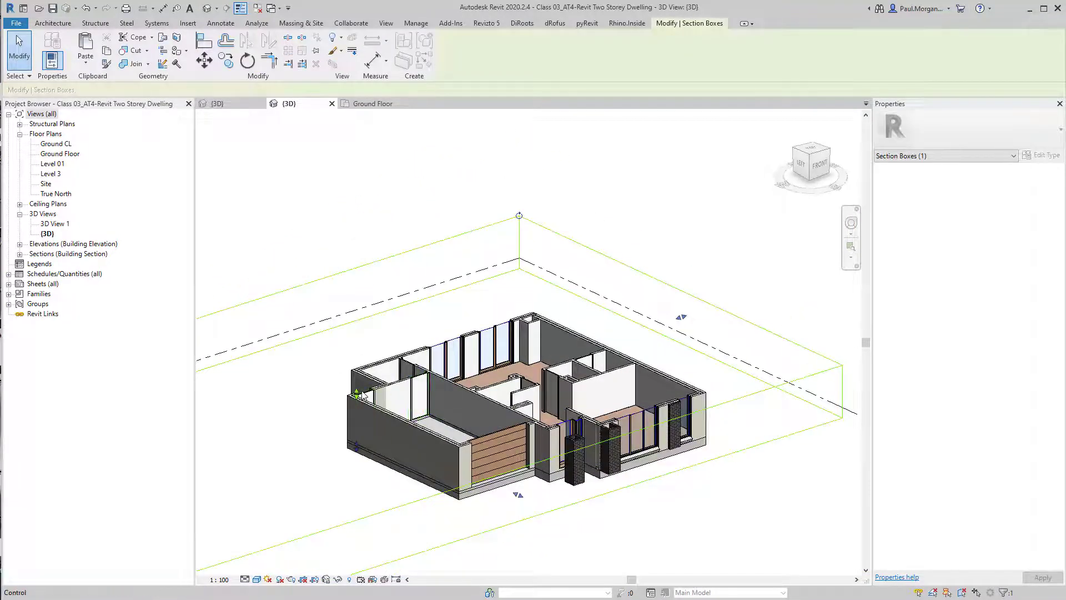
{"action": "middle_click_drag", "start_coordinate": [366, 398], "coordinate": [533, 328], "text": "shift"}
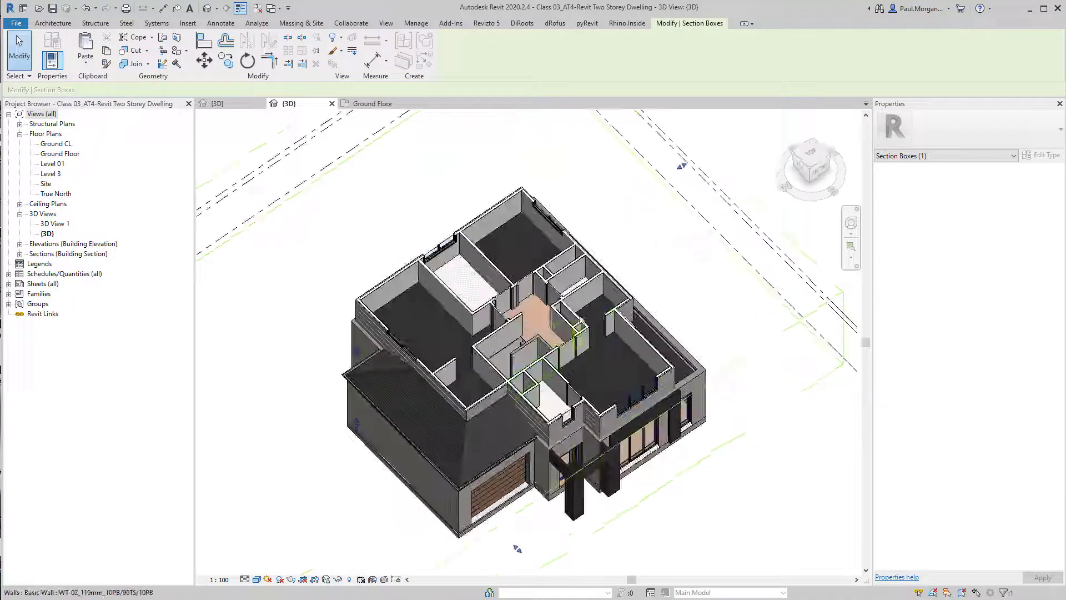
Inspect the Level 01 CPT01_Carpet Flooring type's layers and the BH_Carpet material graphics, then close without changes
{"action": "scroll", "coordinate": [598, 312], "scroll_direction": "up", "scroll_amount": 4}
{"action": "left_click", "coordinate": [584, 315]}
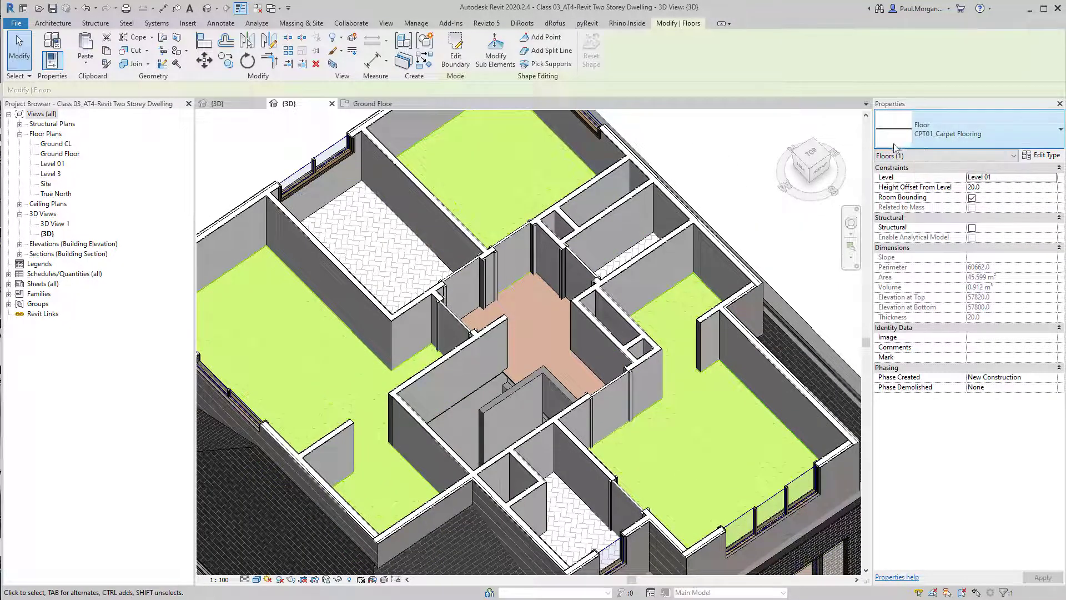
{"action": "left_click", "coordinate": [1042, 155]}
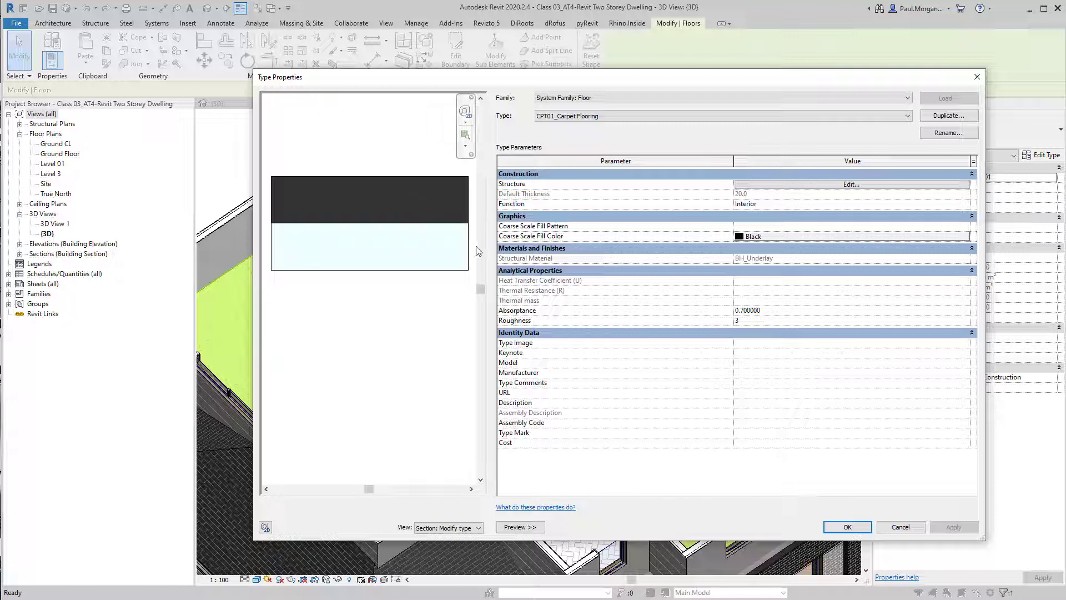
{"action": "left_click", "coordinate": [882, 183]}
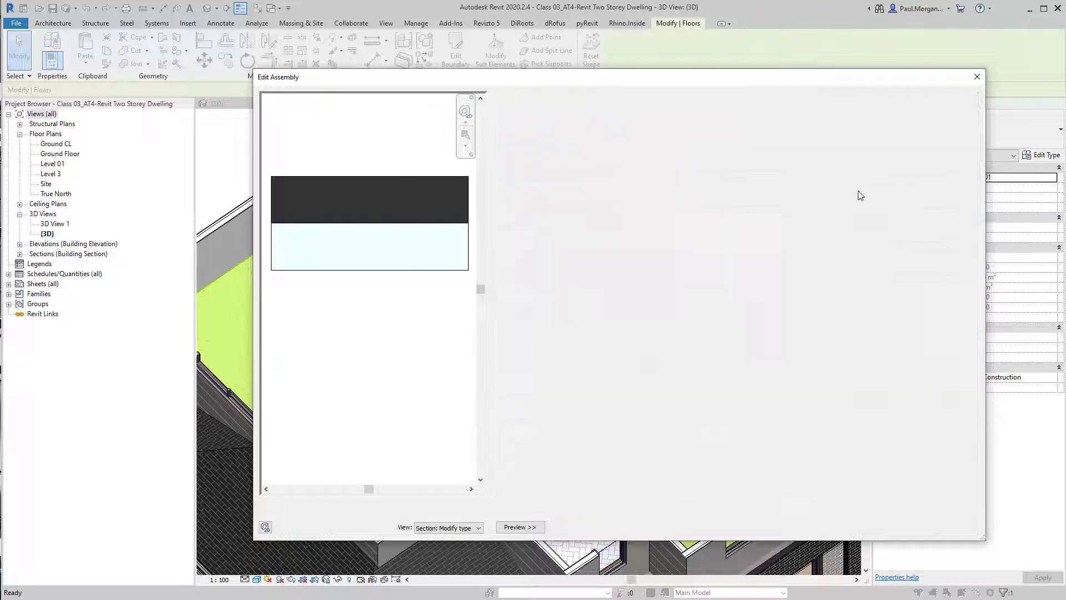
{"action": "left_click", "coordinate": [688, 182]}
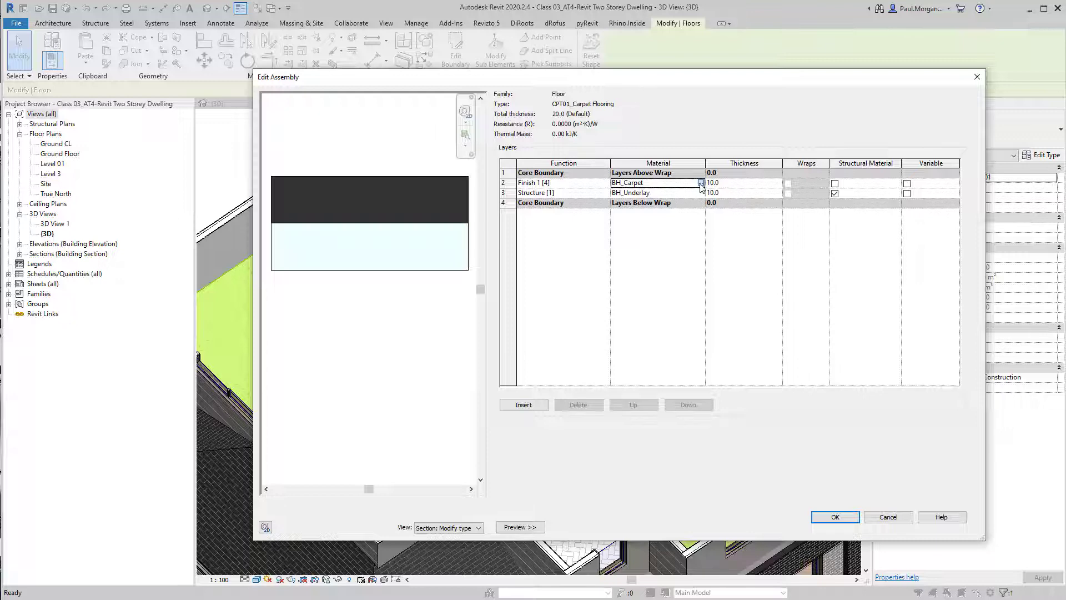
{"action": "left_click", "coordinate": [702, 183]}
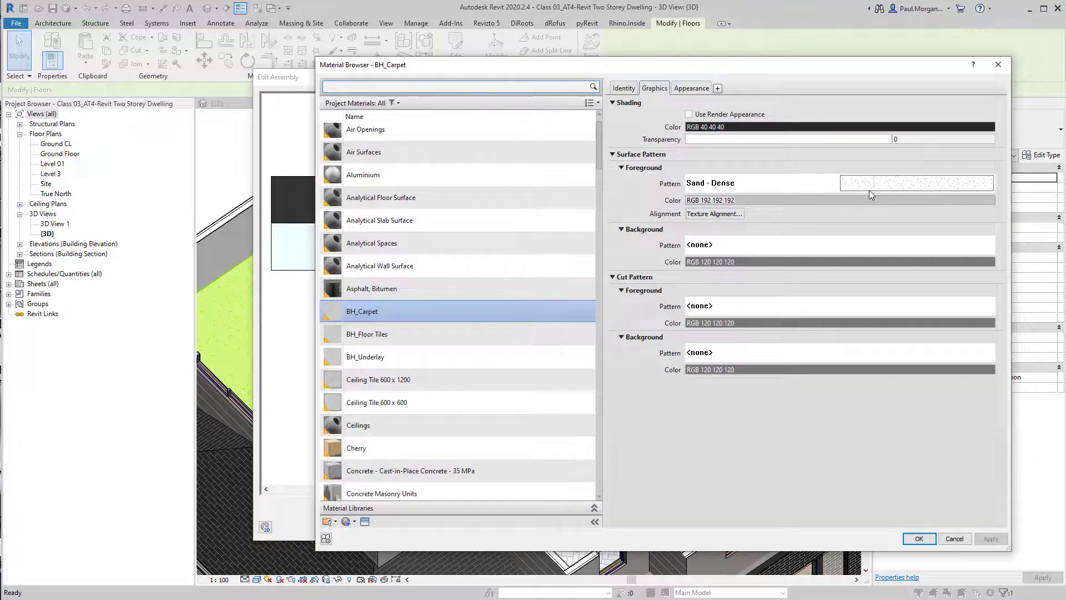
{"action": "key", "text": "ctrl"}
{"action": "key", "text": "ctrl"}
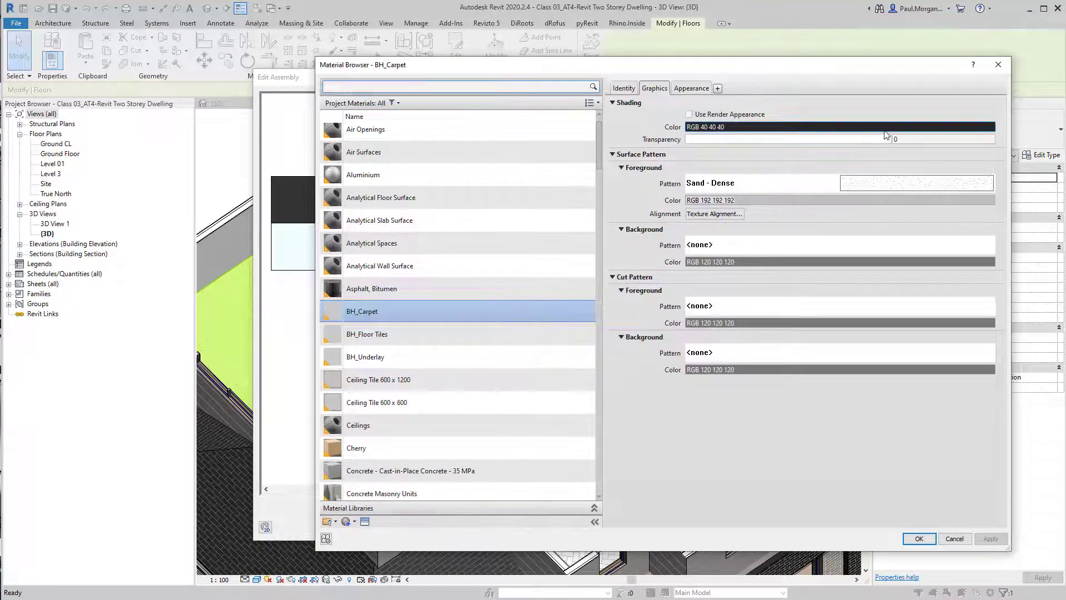
{"action": "left_click", "coordinate": [997, 64]}
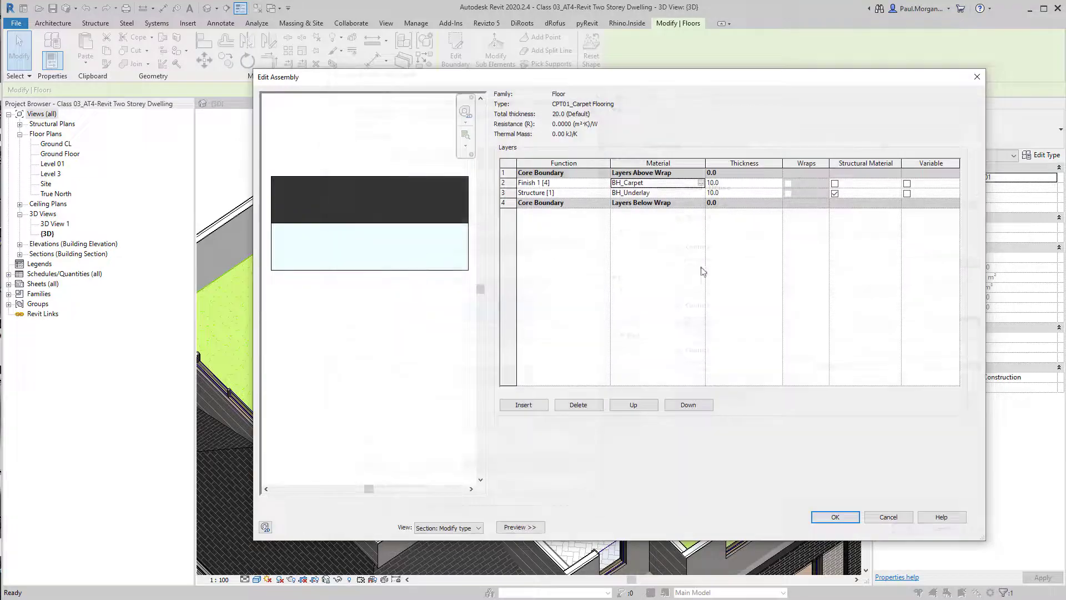
{"action": "left_click", "coordinate": [834, 517]}
{"action": "left_click", "coordinate": [847, 526]}
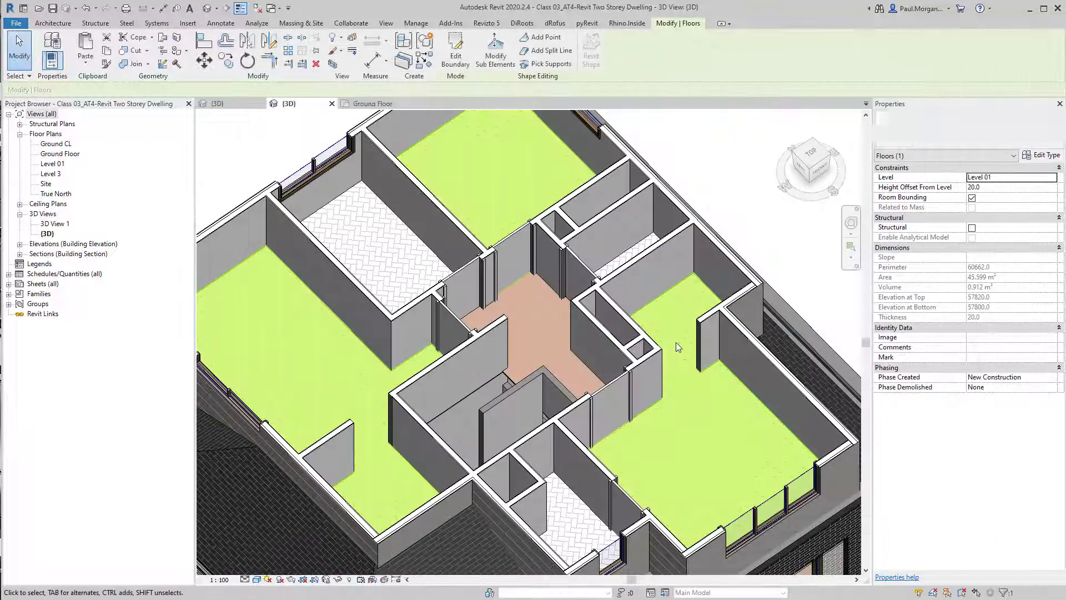
{"action": "key", "text": "Escape"}
{"action": "middle_click_drag", "start_coordinate": [624, 449], "coordinate": [615, 427], "text": "shift"}
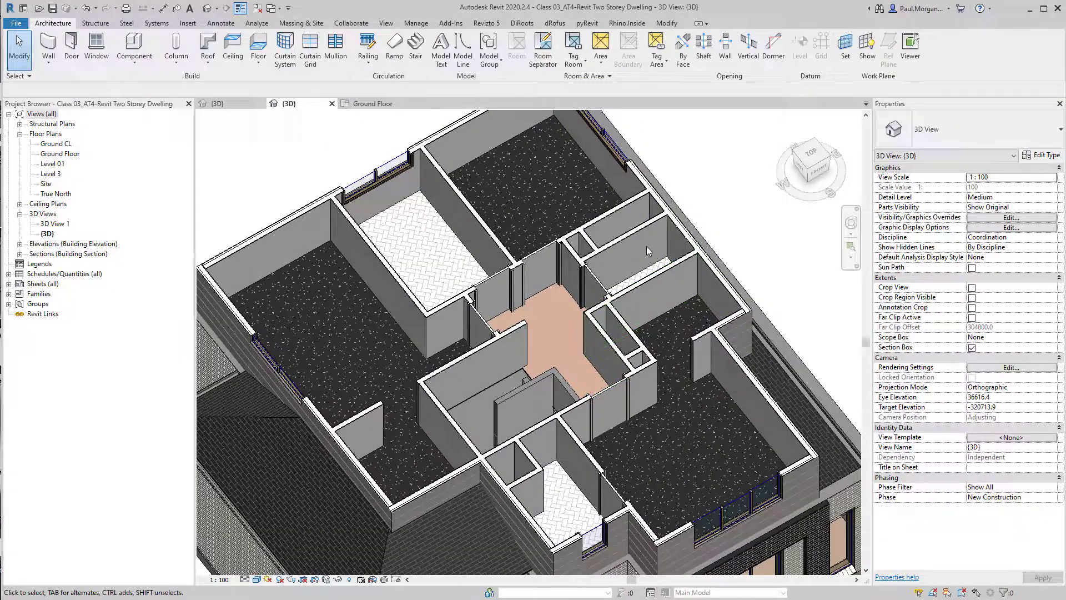
Select the Level 01 carpet, tile and timber floors and temporarily isolate them in the 3D view
{"action": "left_click", "coordinate": [595, 172]}
{"action": "middle_click_drag", "start_coordinate": [577, 235], "coordinate": [537, 364], "text": "shift"}
{"action": "left_click", "coordinate": [537, 364], "text": "ctrl"}
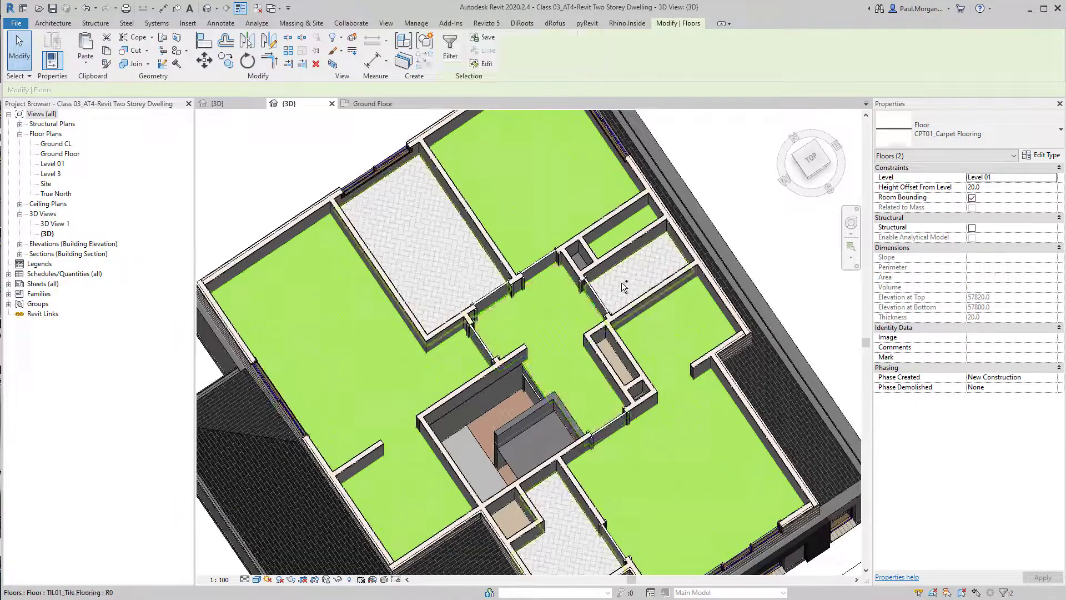
{"action": "left_click", "coordinate": [391, 254], "text": "ctrl"}
{"action": "middle_click_drag", "start_coordinate": [542, 459], "coordinate": [540, 508], "text": "shift"}
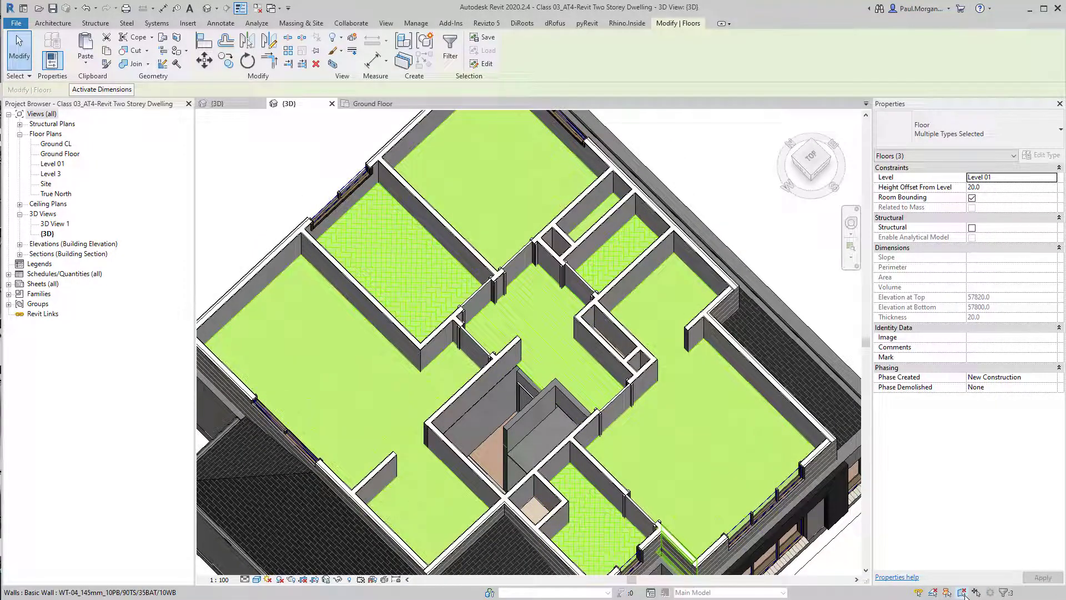
{"action": "key", "text": "Escape"}
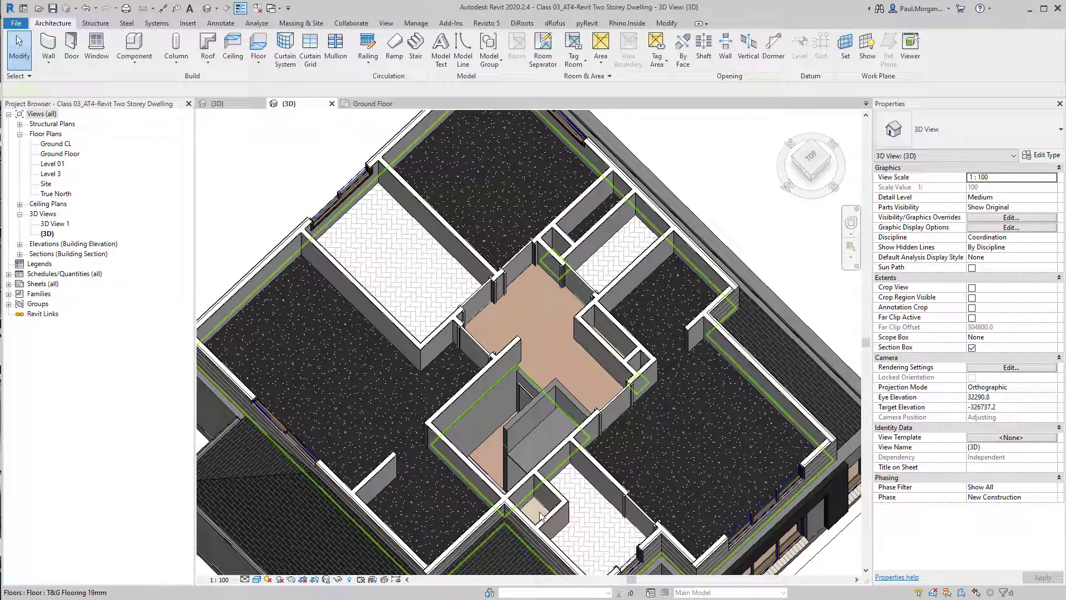
{"action": "key", "text": "ctrl+Left"}
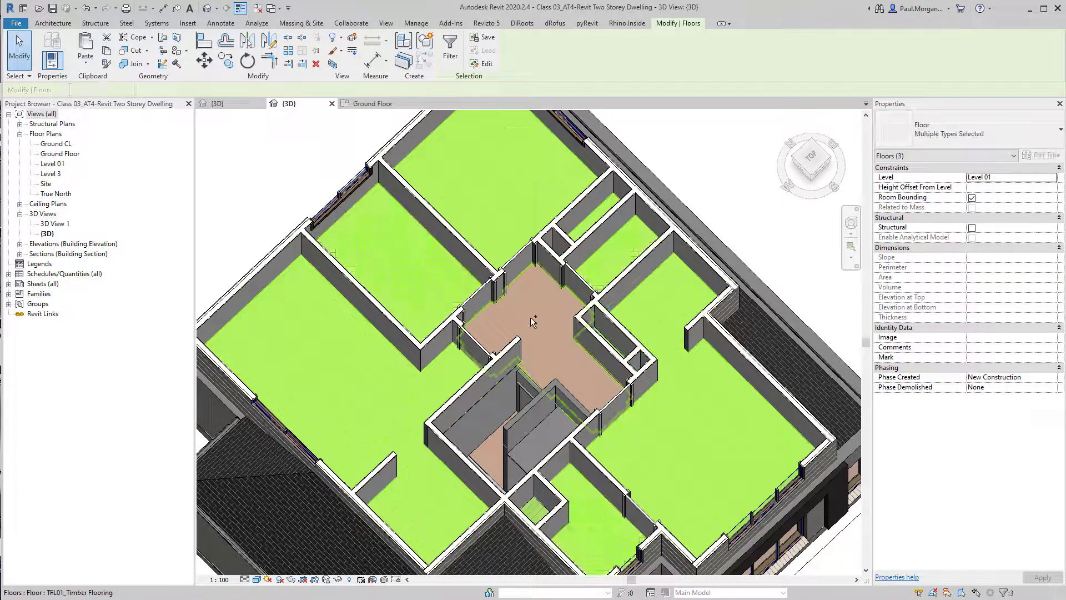
{"action": "key", "text": "h"}
{"action": "key", "text": "i"}
{"action": "key", "text": "Escape"}
Examine the isolated Level 01 floors, selecting the T&G Flooring 19mm floor and zooming into the timber-floored hallway
{"action": "middle_click_drag", "start_coordinate": [521, 314], "coordinate": [493, 420], "text": "shift"}
{"action": "left_click", "coordinate": [493, 418]}
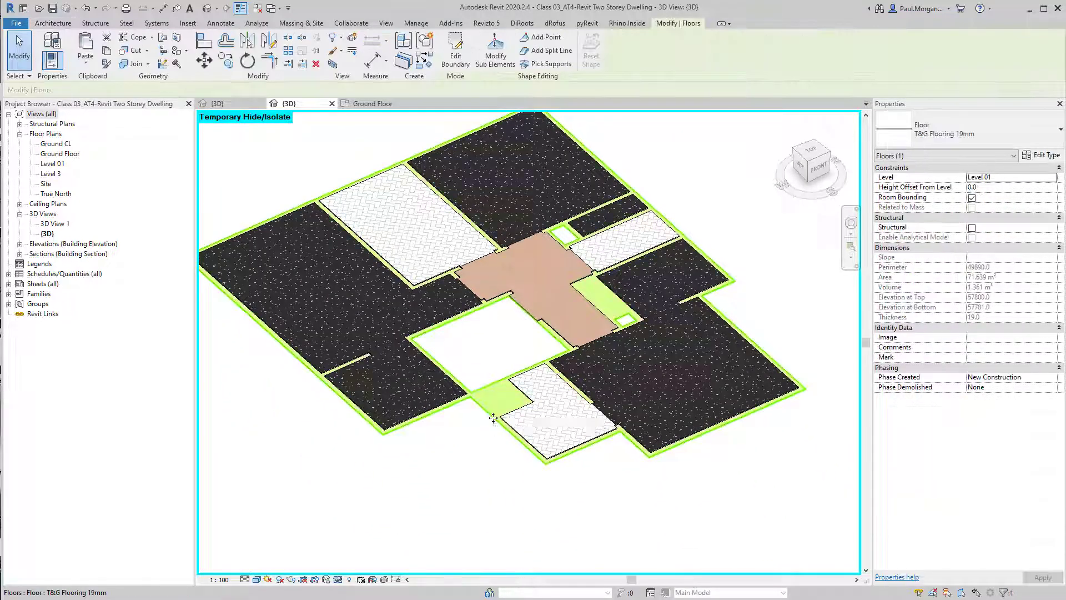
{"action": "key", "text": "Escape"}
{"action": "scroll", "coordinate": [493, 418], "scroll_direction": "up", "scroll_amount": 6}
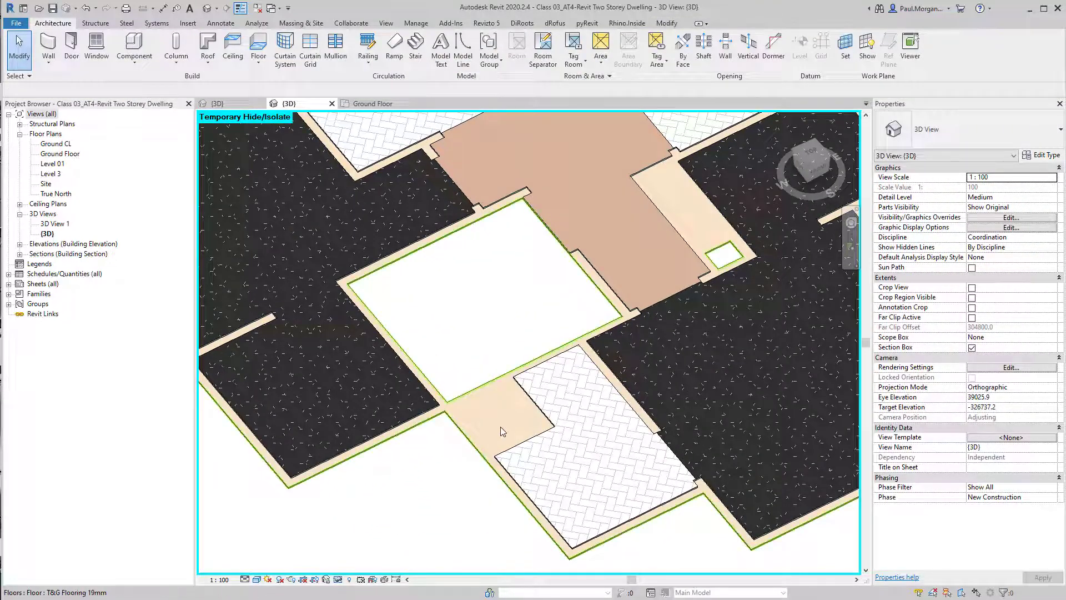
{"action": "scroll", "coordinate": [501, 427], "scroll_direction": "down", "scroll_amount": 3}
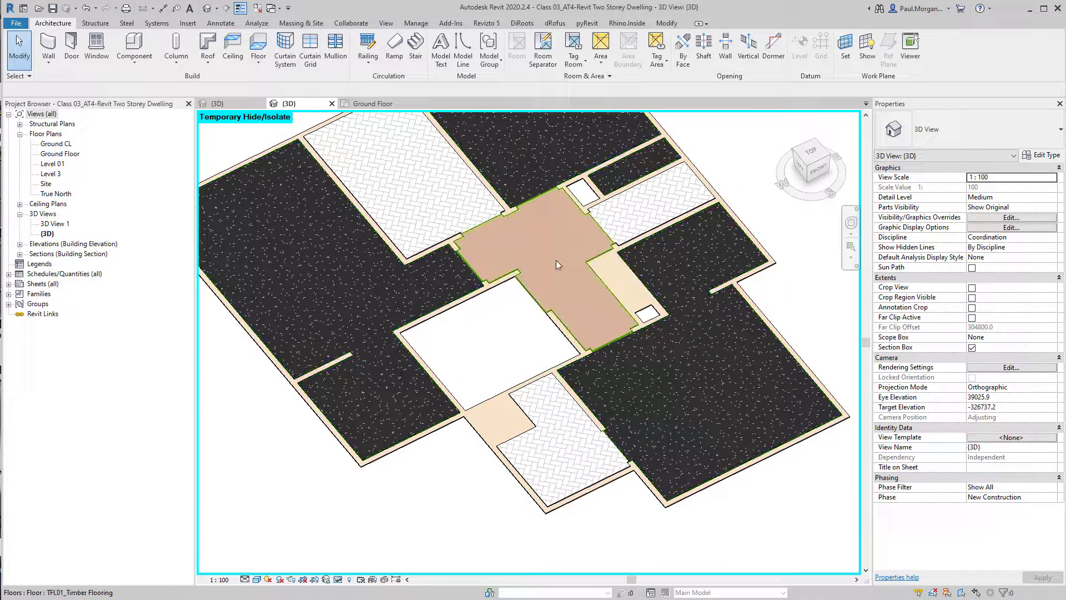
{"action": "middle_click_drag", "start_coordinate": [558, 247], "coordinate": [599, 274], "text": "shift"}
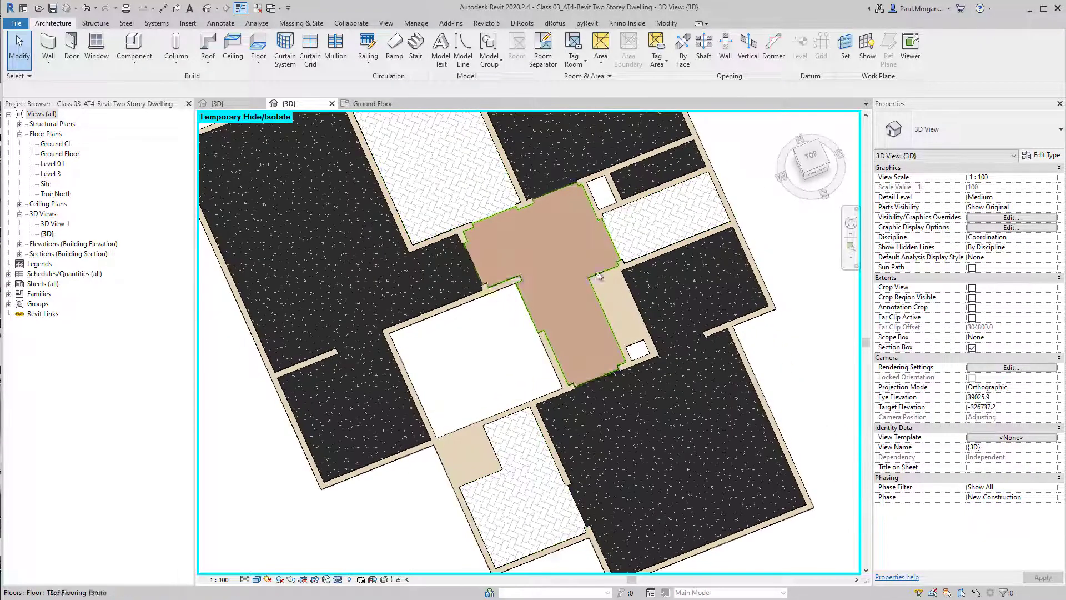
{"action": "scroll", "coordinate": [598, 275], "scroll_direction": "up", "scroll_amount": 4}
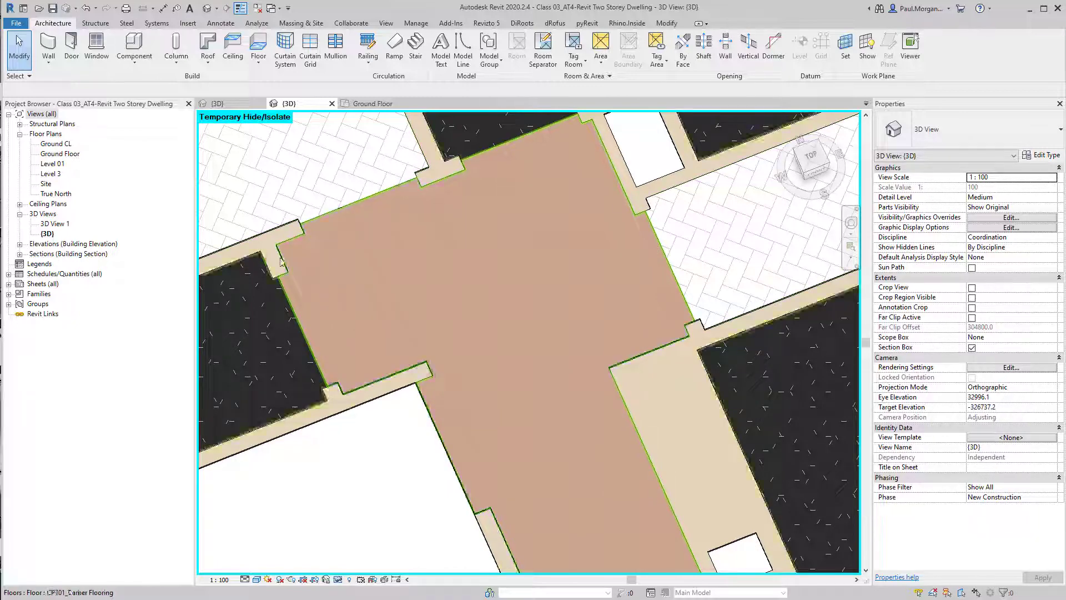
{"action": "middle_click_drag", "start_coordinate": [310, 338], "coordinate": [398, 365]}
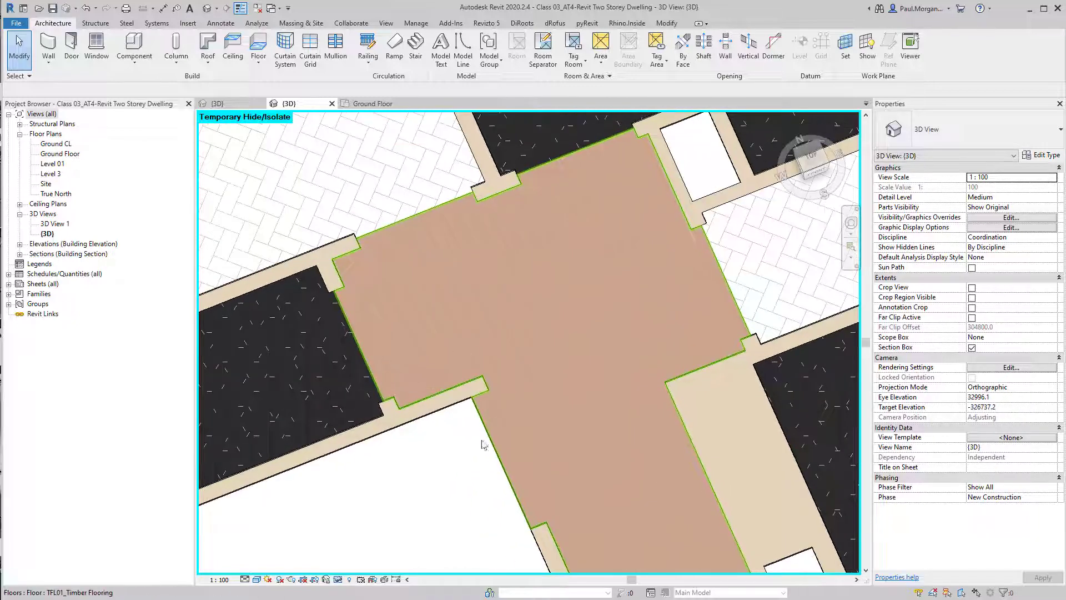
{"action": "scroll", "coordinate": [482, 445], "scroll_direction": "down", "scroll_amount": 5}
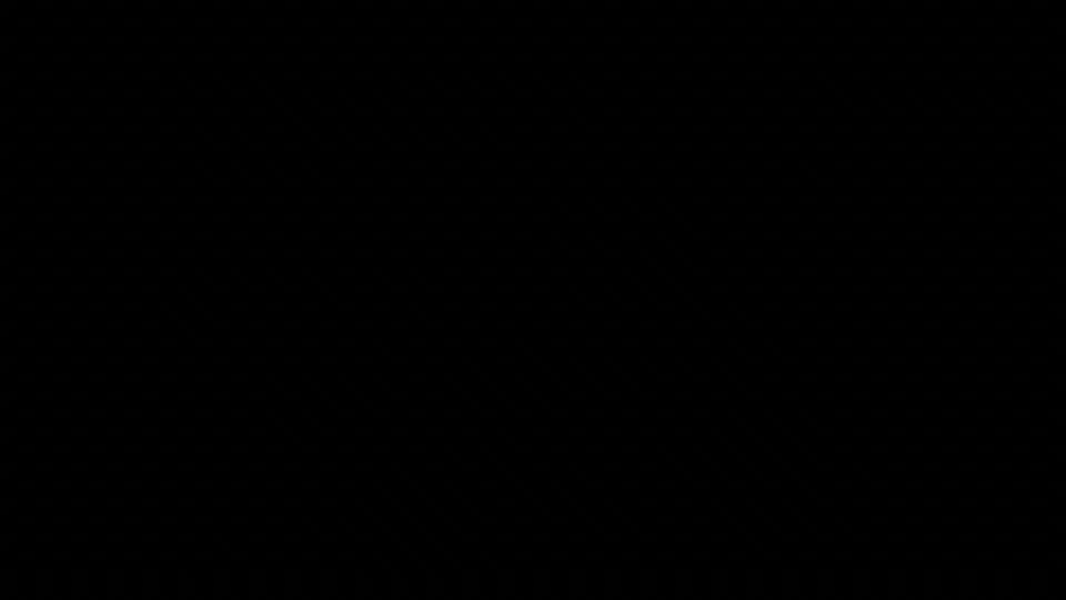